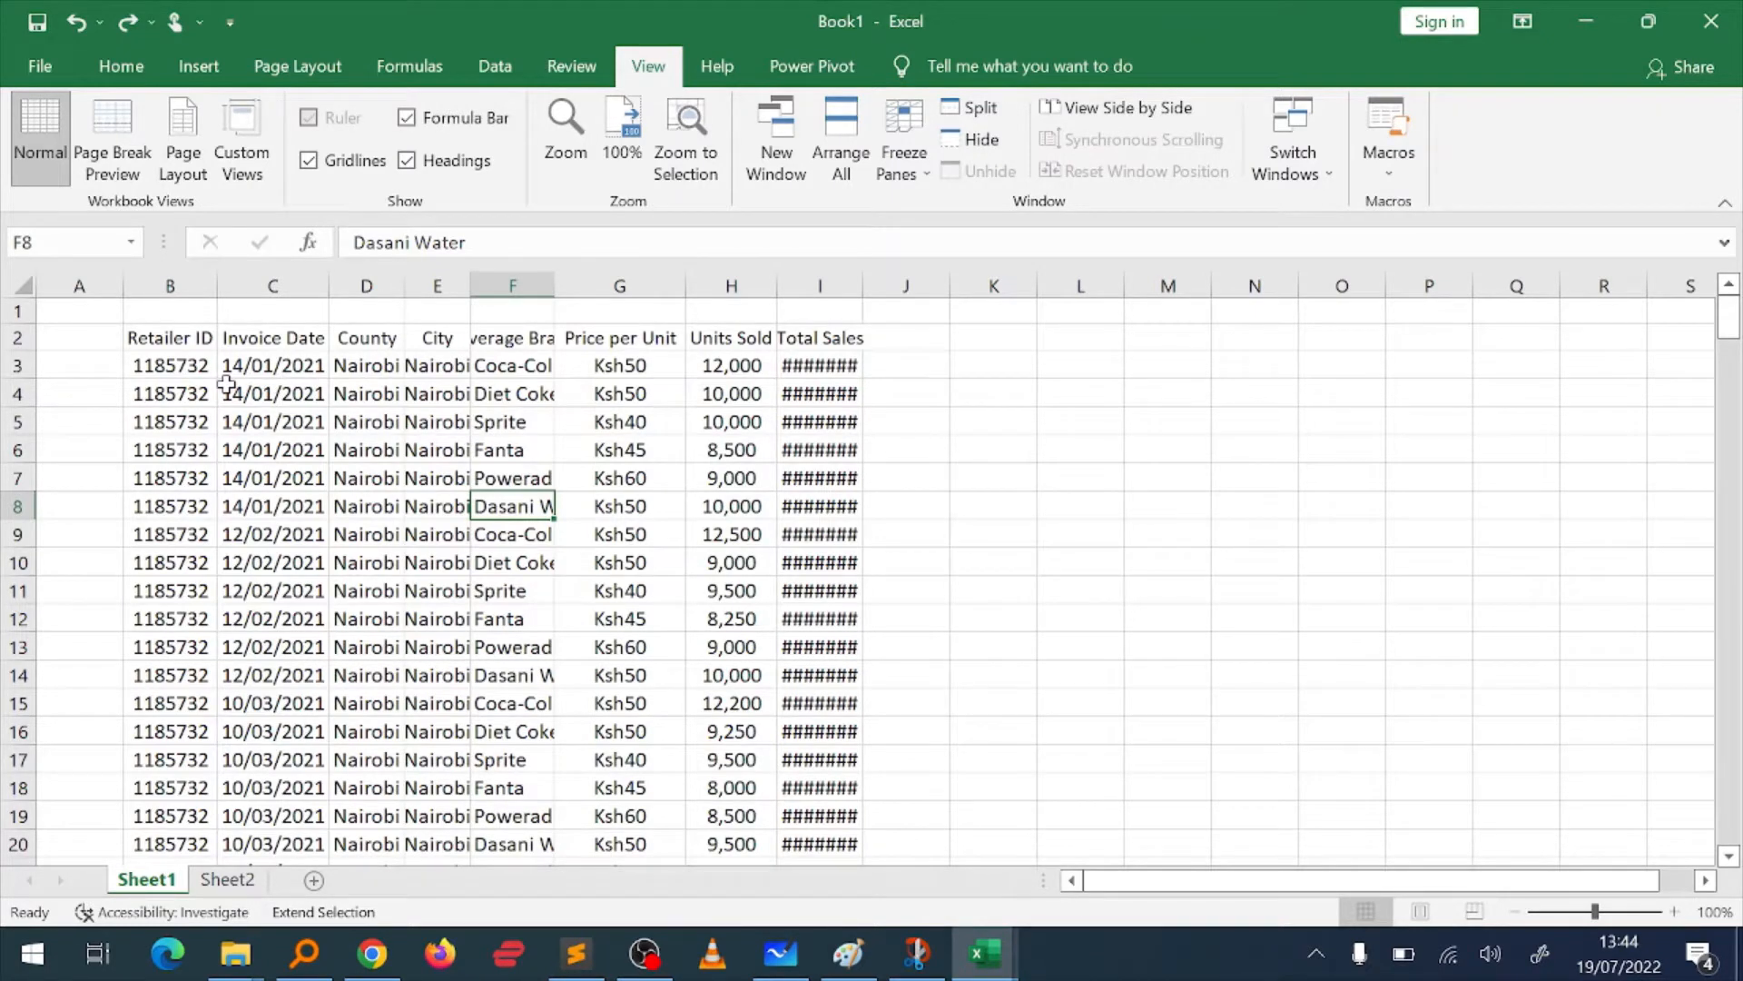
{"action": "key", "text": "Up"}
{"action": "key", "text": "Up"}
{"action": "key", "text": "Down"}
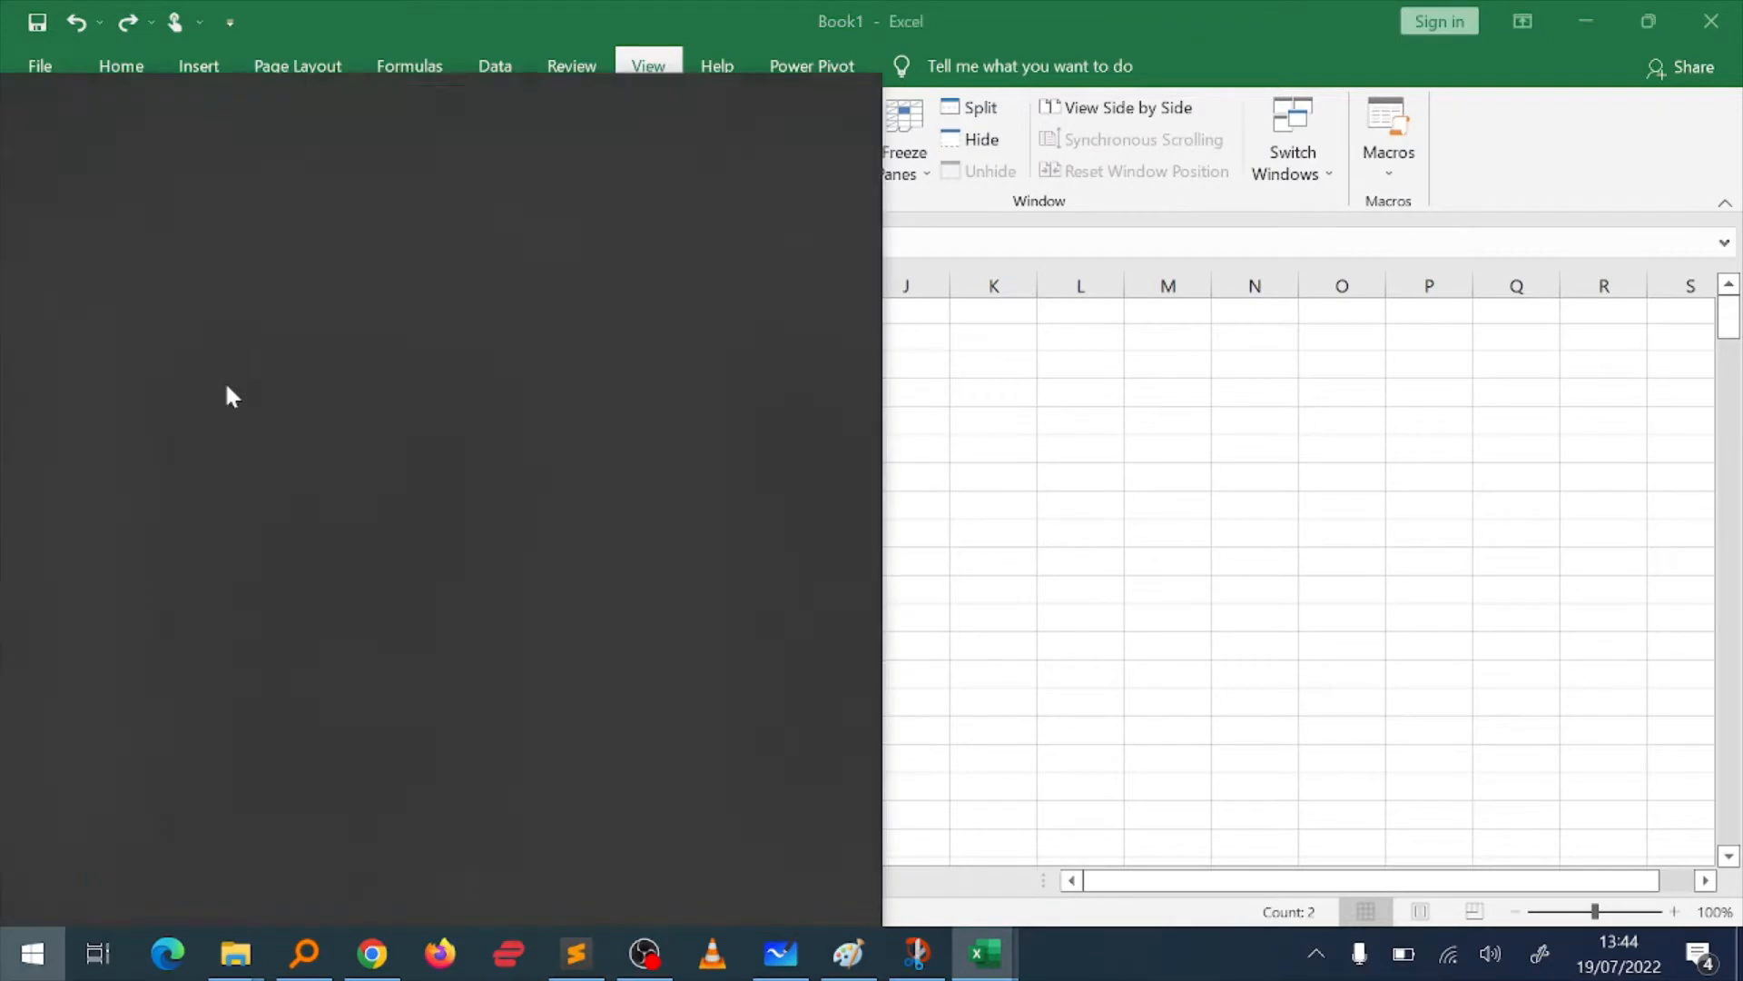
{"action": "left_click", "coordinate": [985, 578]}
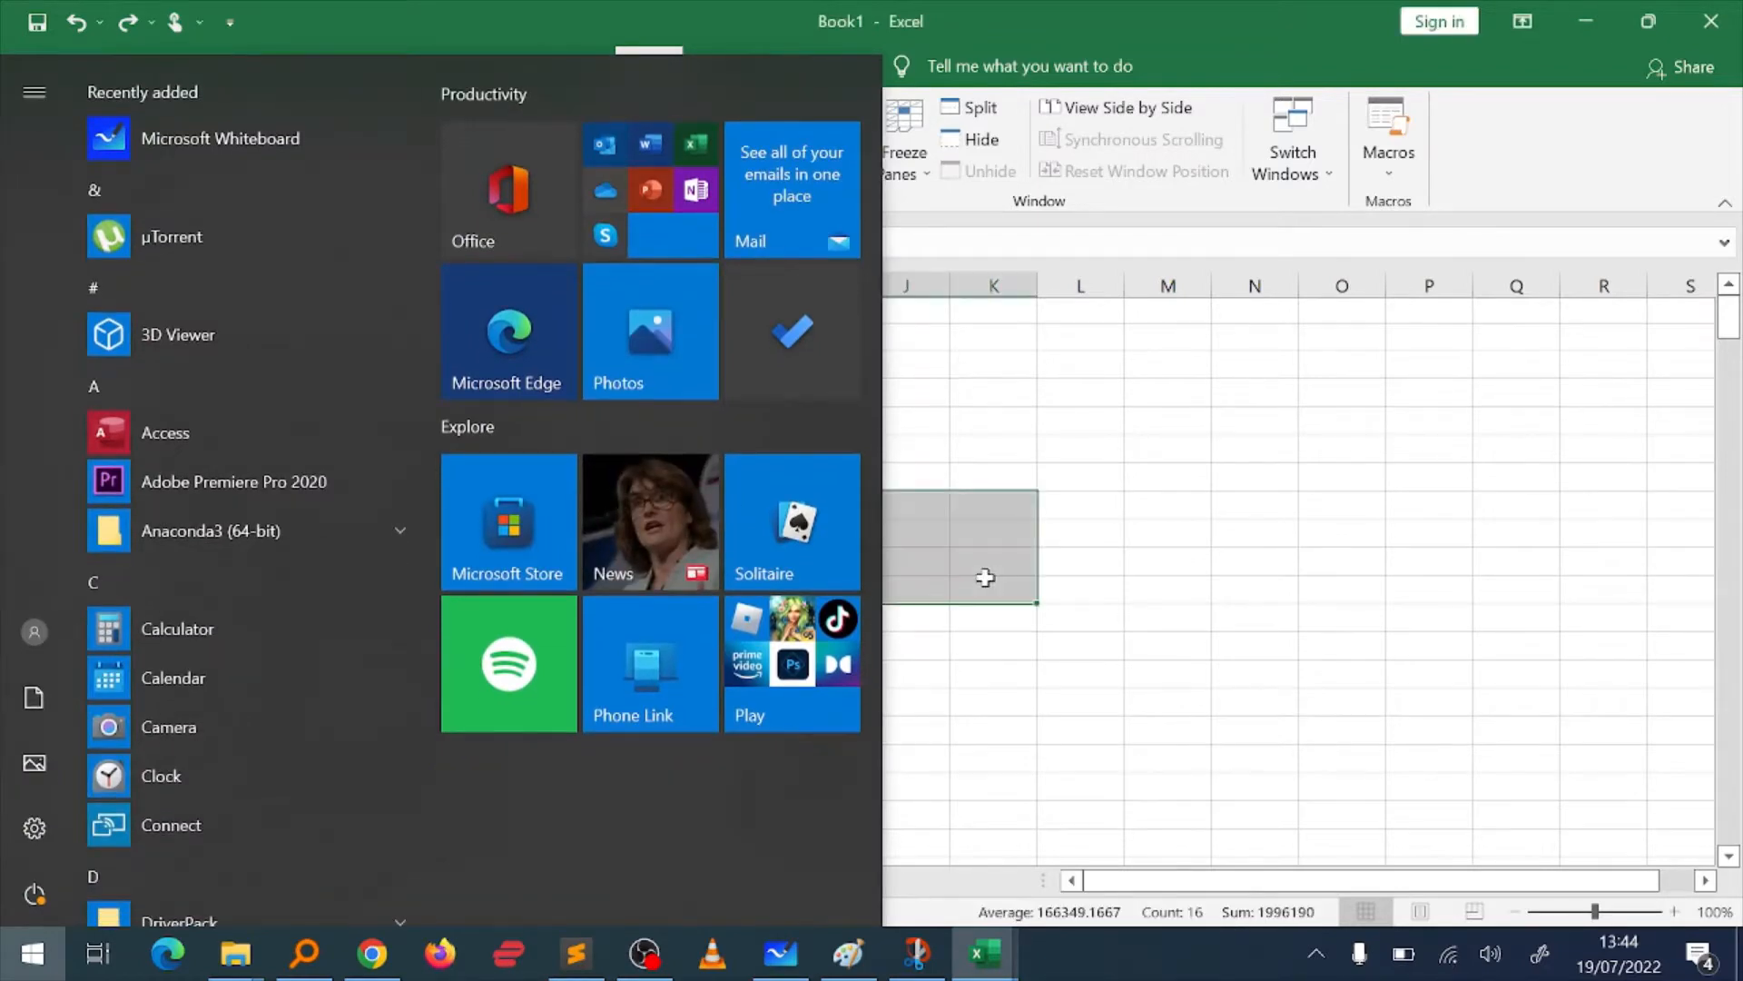
{"action": "key", "text": "Escape"}
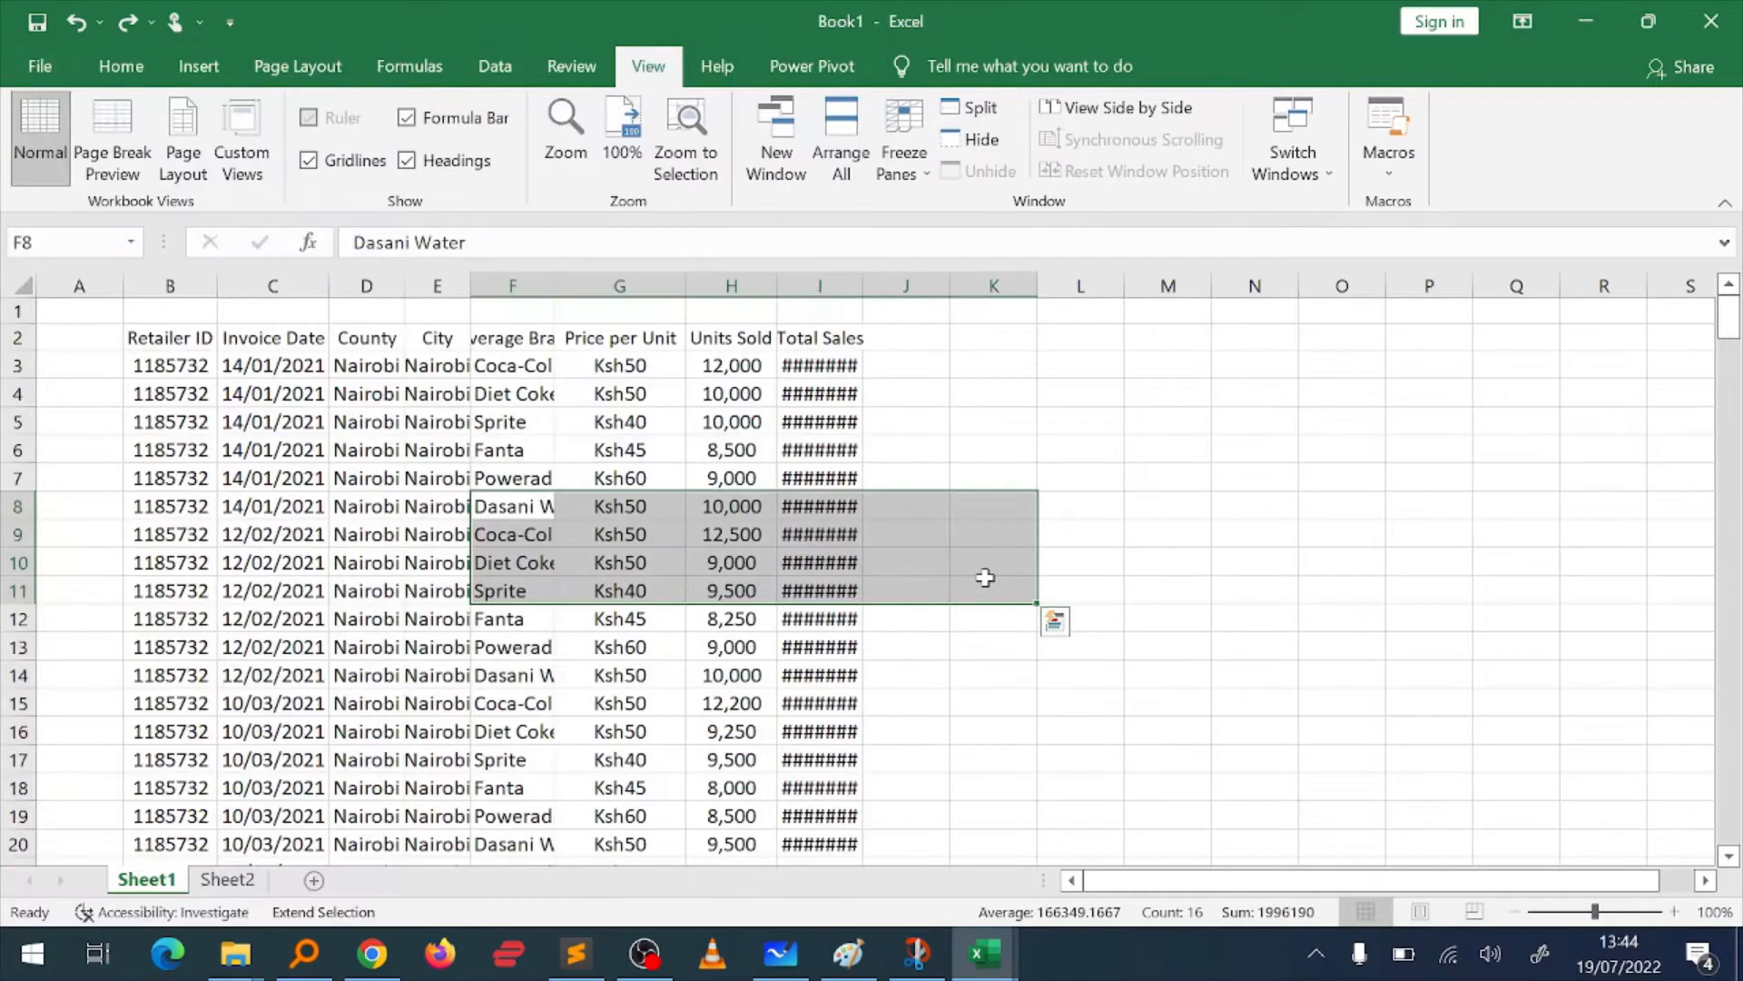
{"action": "key", "text": "F8"}
{"action": "left_click", "coordinate": [536, 450]}
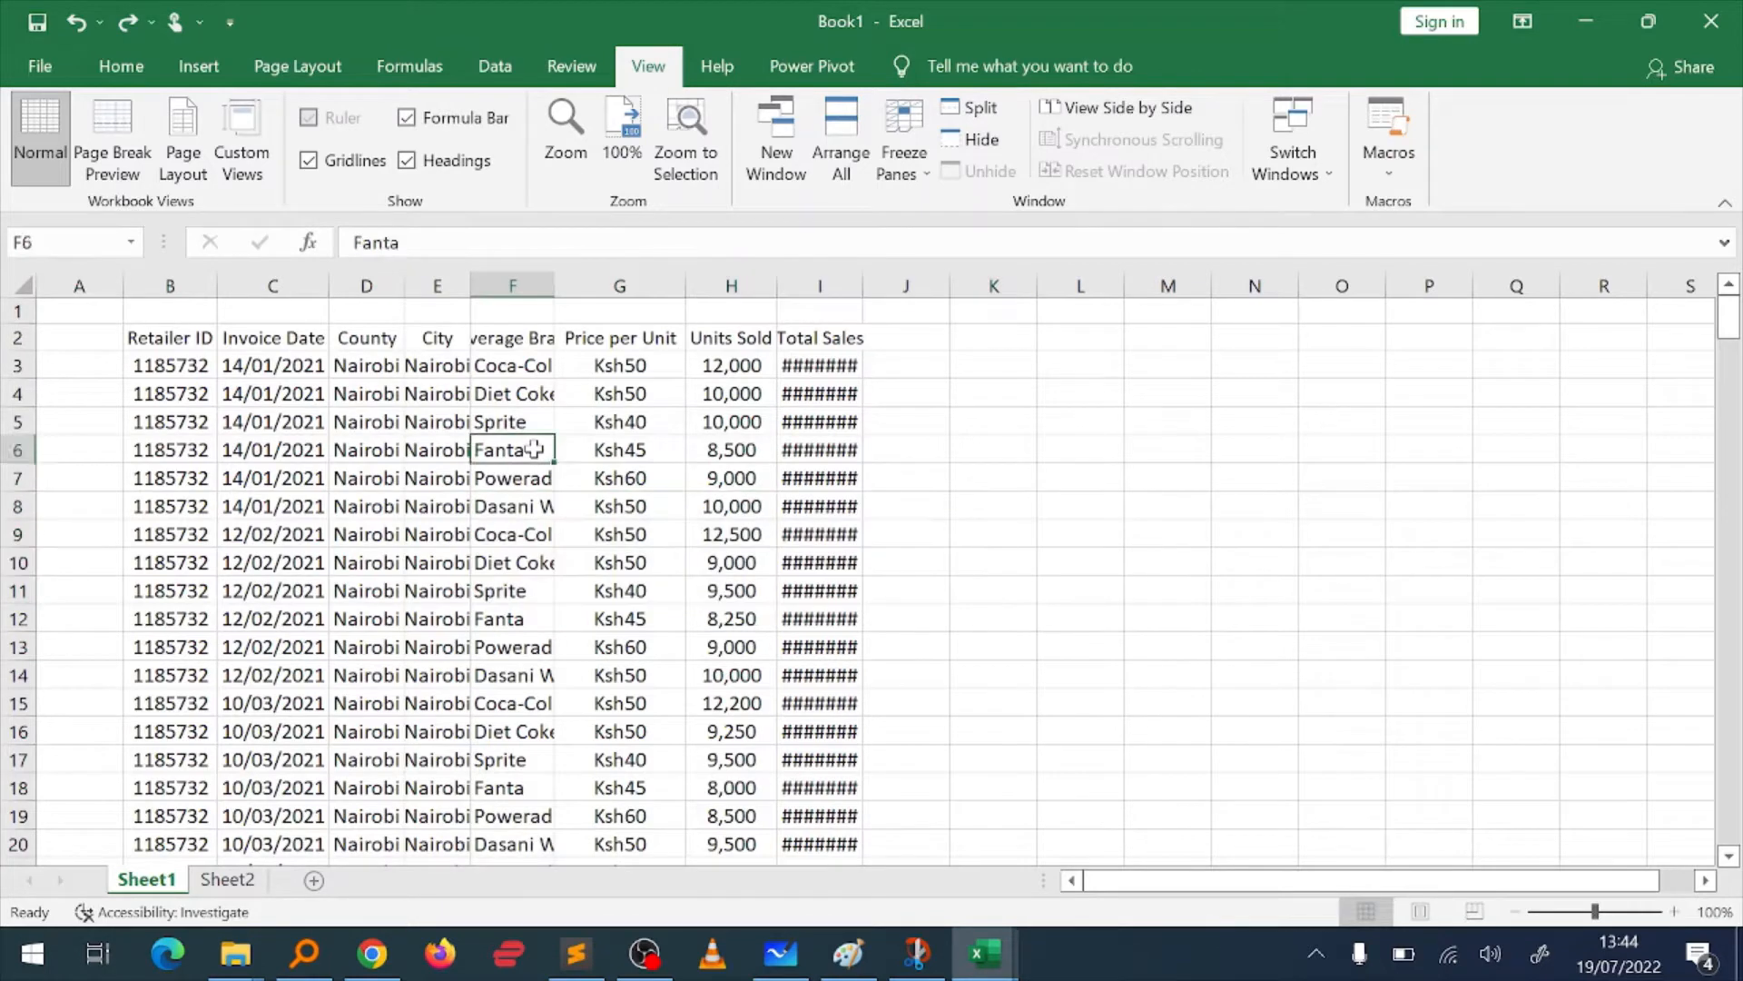
Step: Look over the table's column headings in row 2 up to Total Sales
{"action": "key", "text": "Up"}
{"action": "key", "text": "Up"}
{"action": "key", "text": "Up"}
{"action": "key", "text": "Up"}
{"action": "key", "text": "ctrl+Left"}
{"action": "key", "text": "ctrl+Right"}
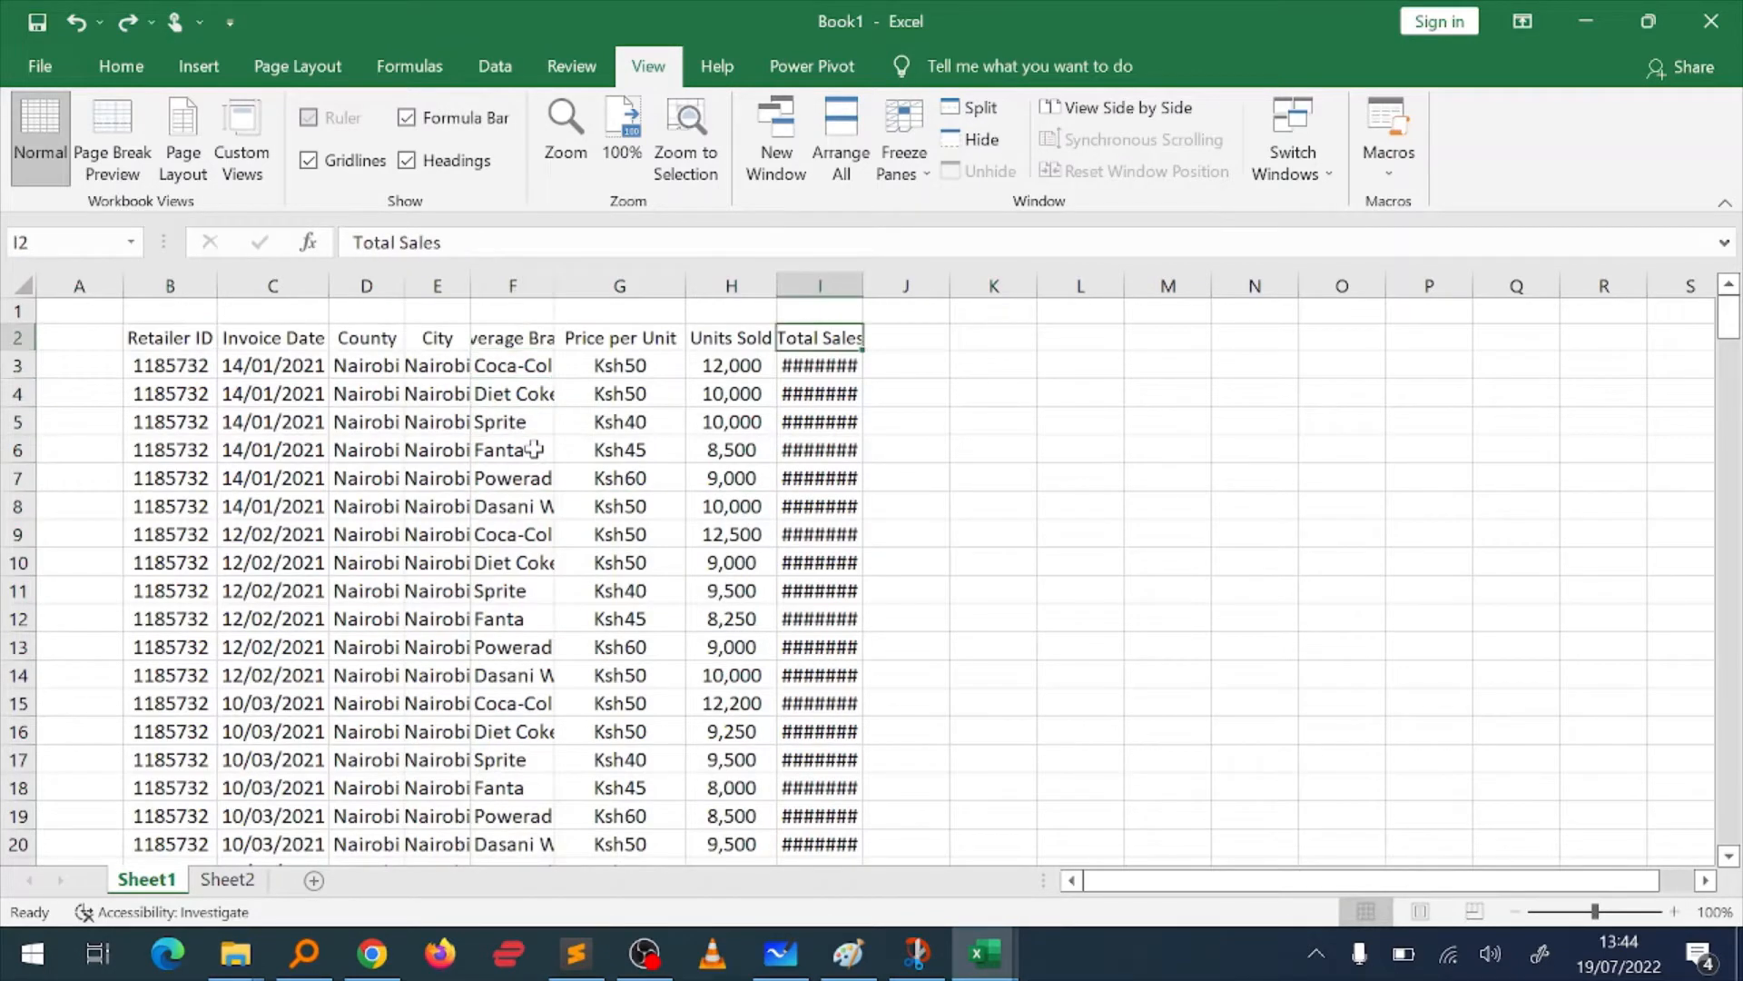
{"action": "key", "text": "Left"}
{"action": "key", "text": "Left"}
{"action": "key", "text": "Left"}
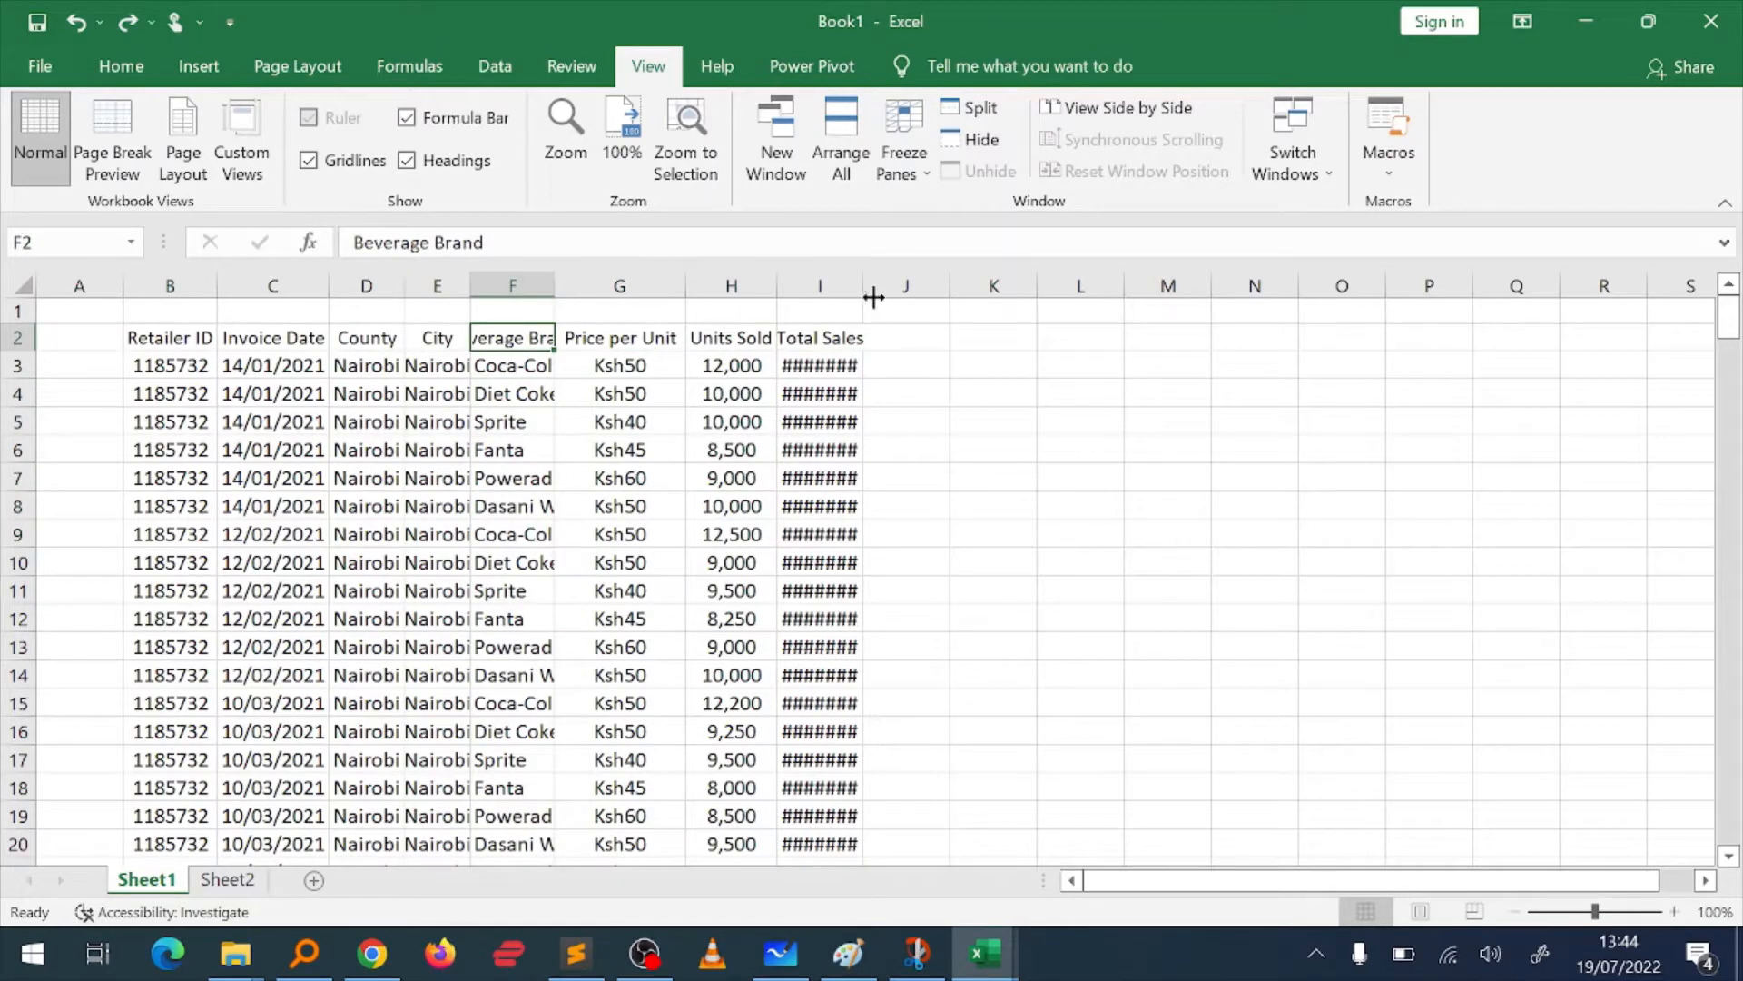
Step: AutoFit the Total Sales and Beverage Brand columns individually, and undo both width changes
{"action": "left_click", "coordinate": [830, 341]}
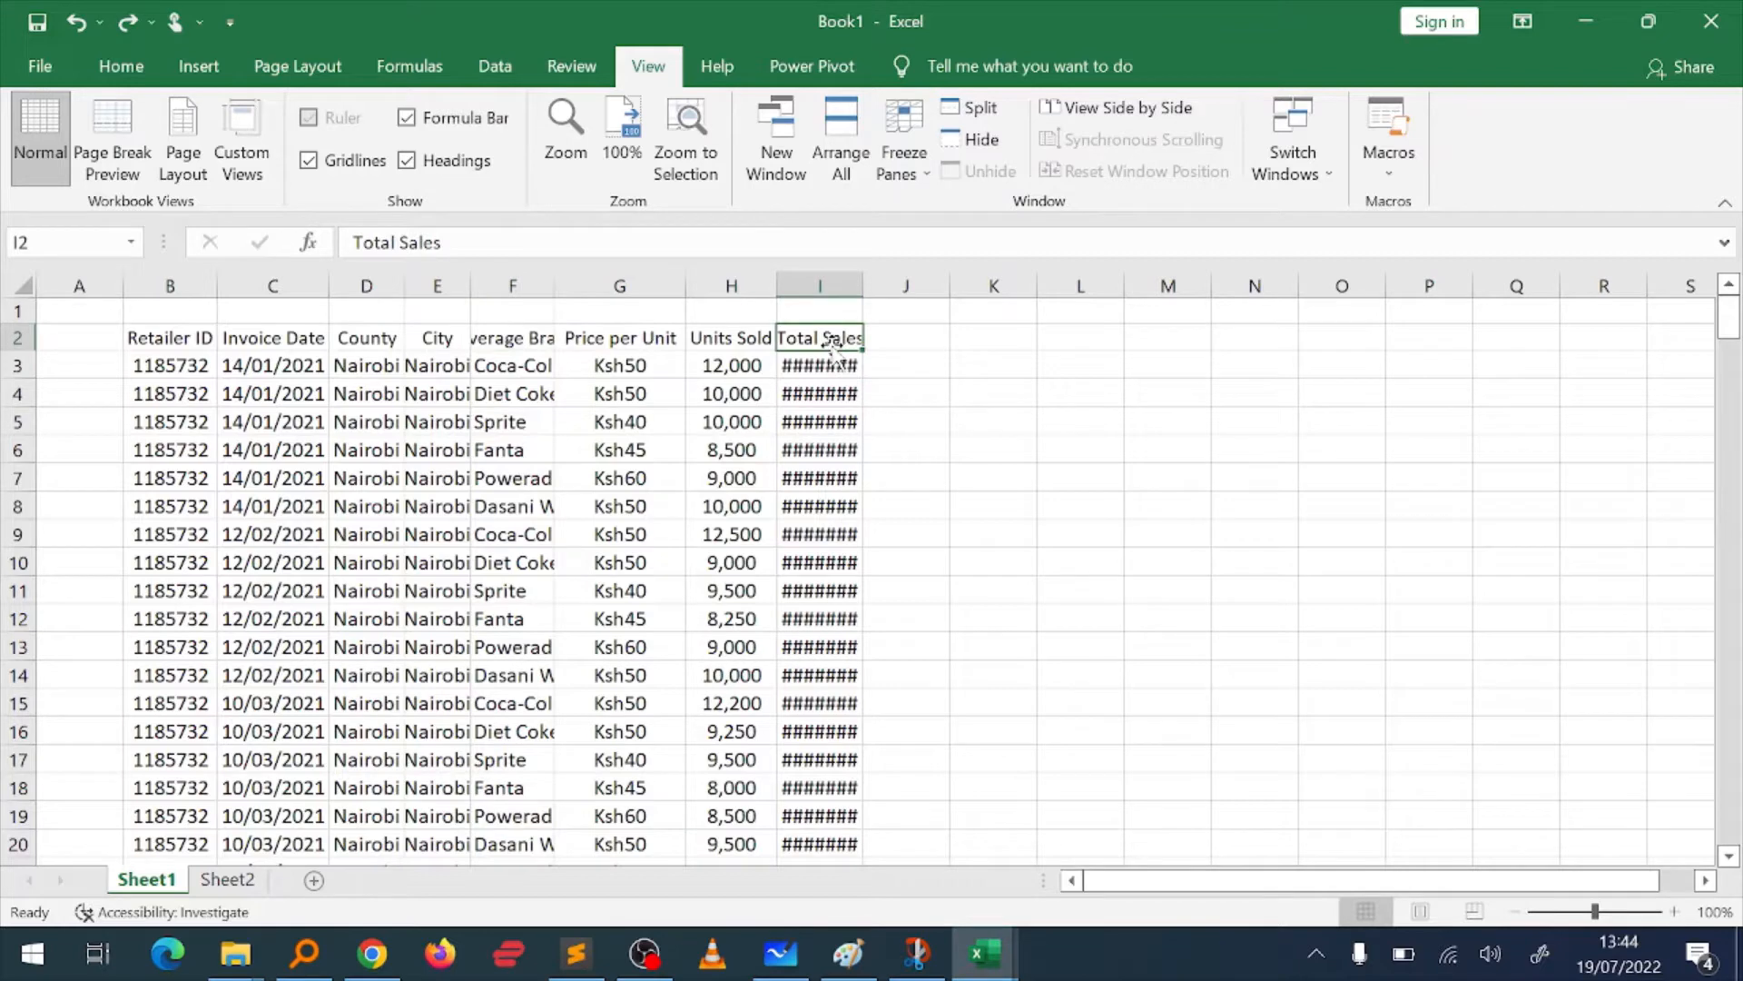
{"action": "double_click", "coordinate": [862, 285]}
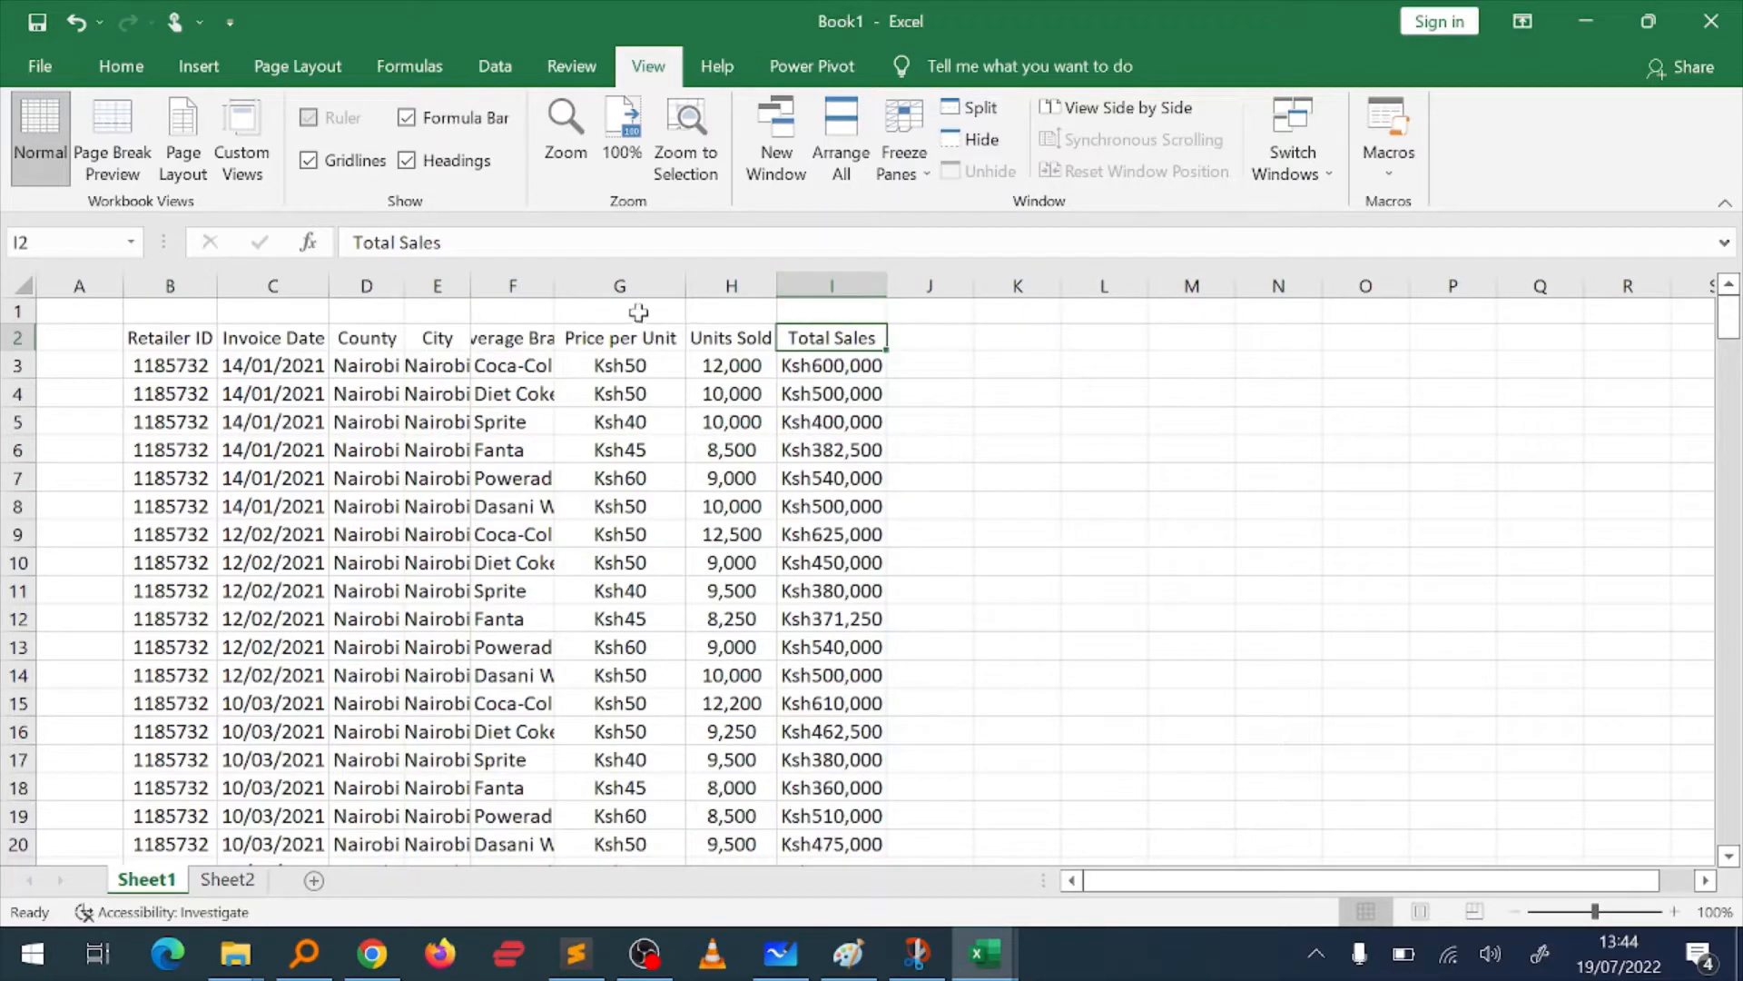
{"action": "double_click", "coordinate": [556, 283]}
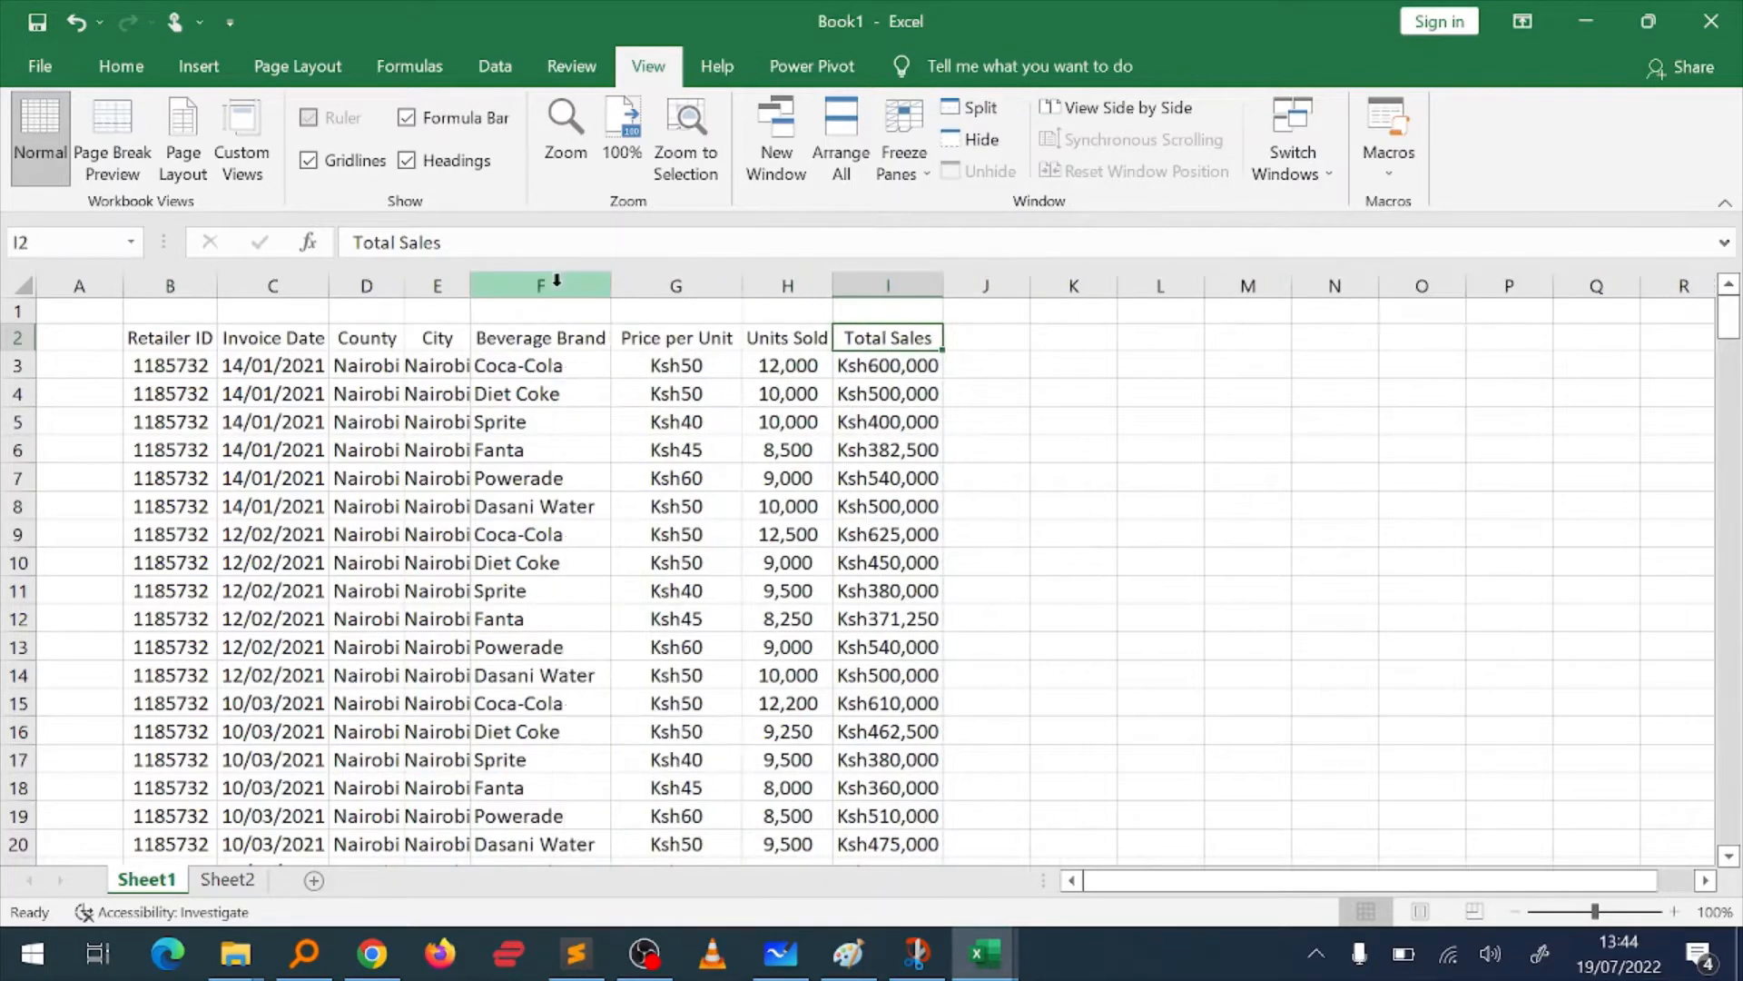
{"action": "key", "text": "ctrl+z"}
{"action": "key", "text": "ctrl+z"}
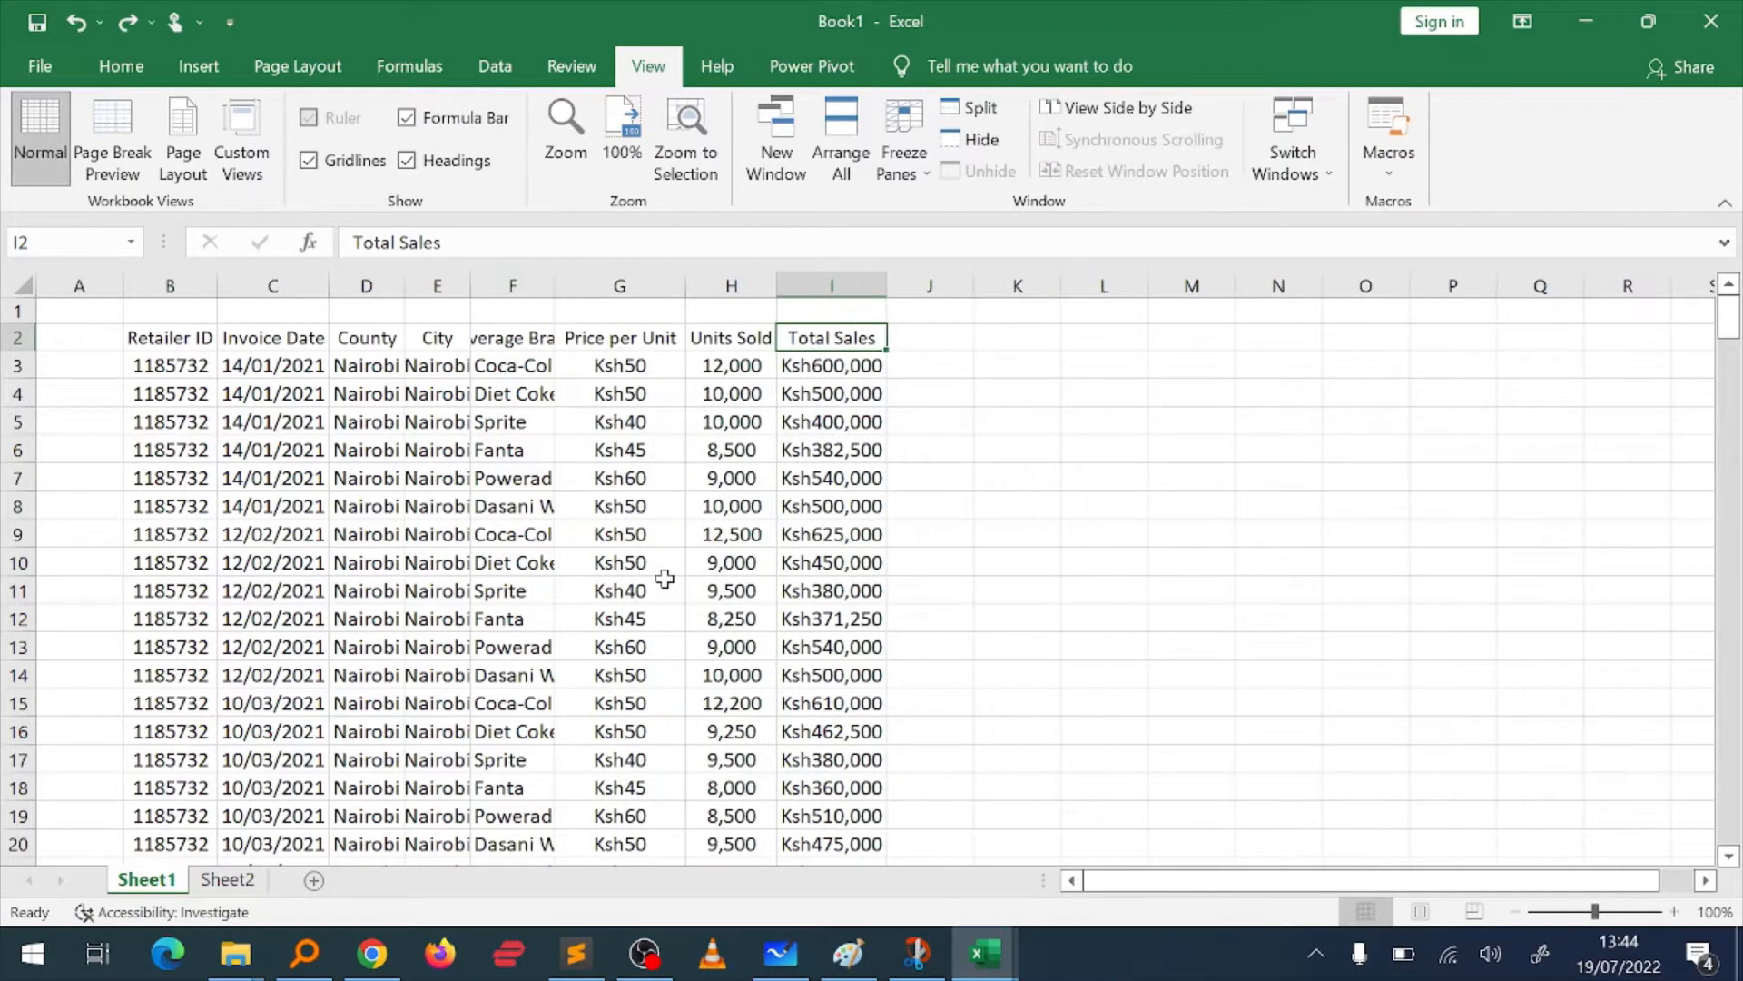
Step: Select the whole sales table and AutoFit the width of all its columns
{"action": "left_click", "coordinate": [444, 392]}
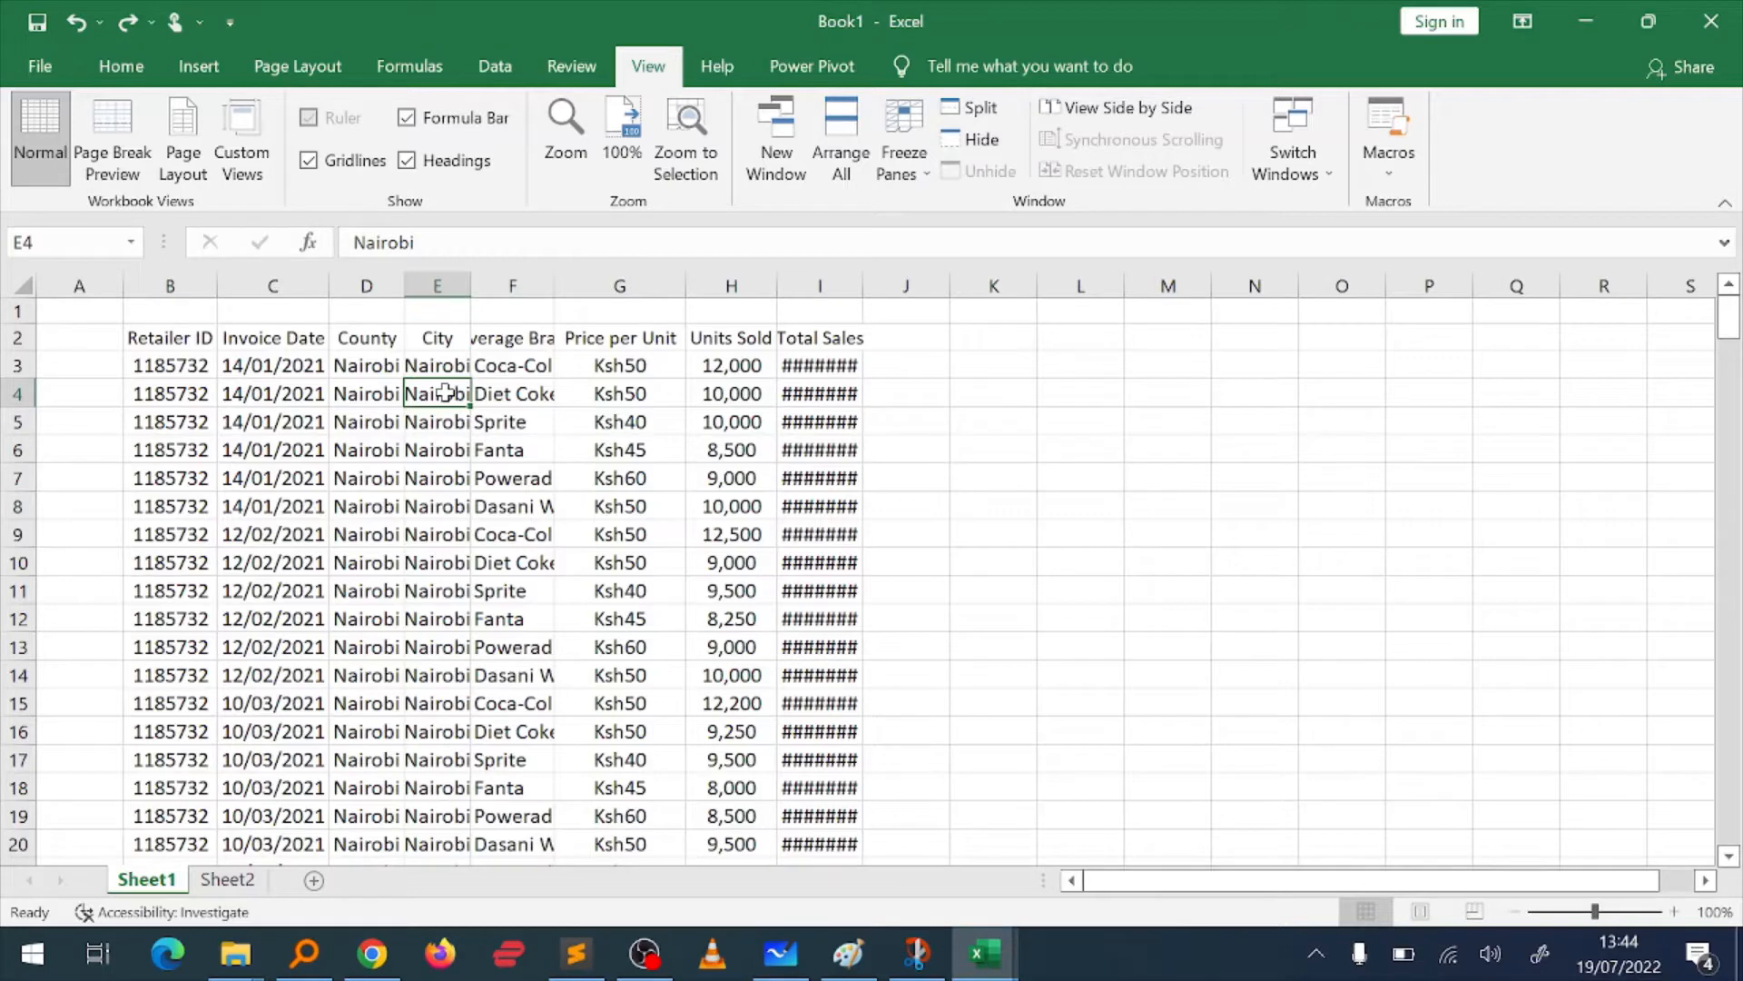
{"action": "key", "text": "ctrl+a"}
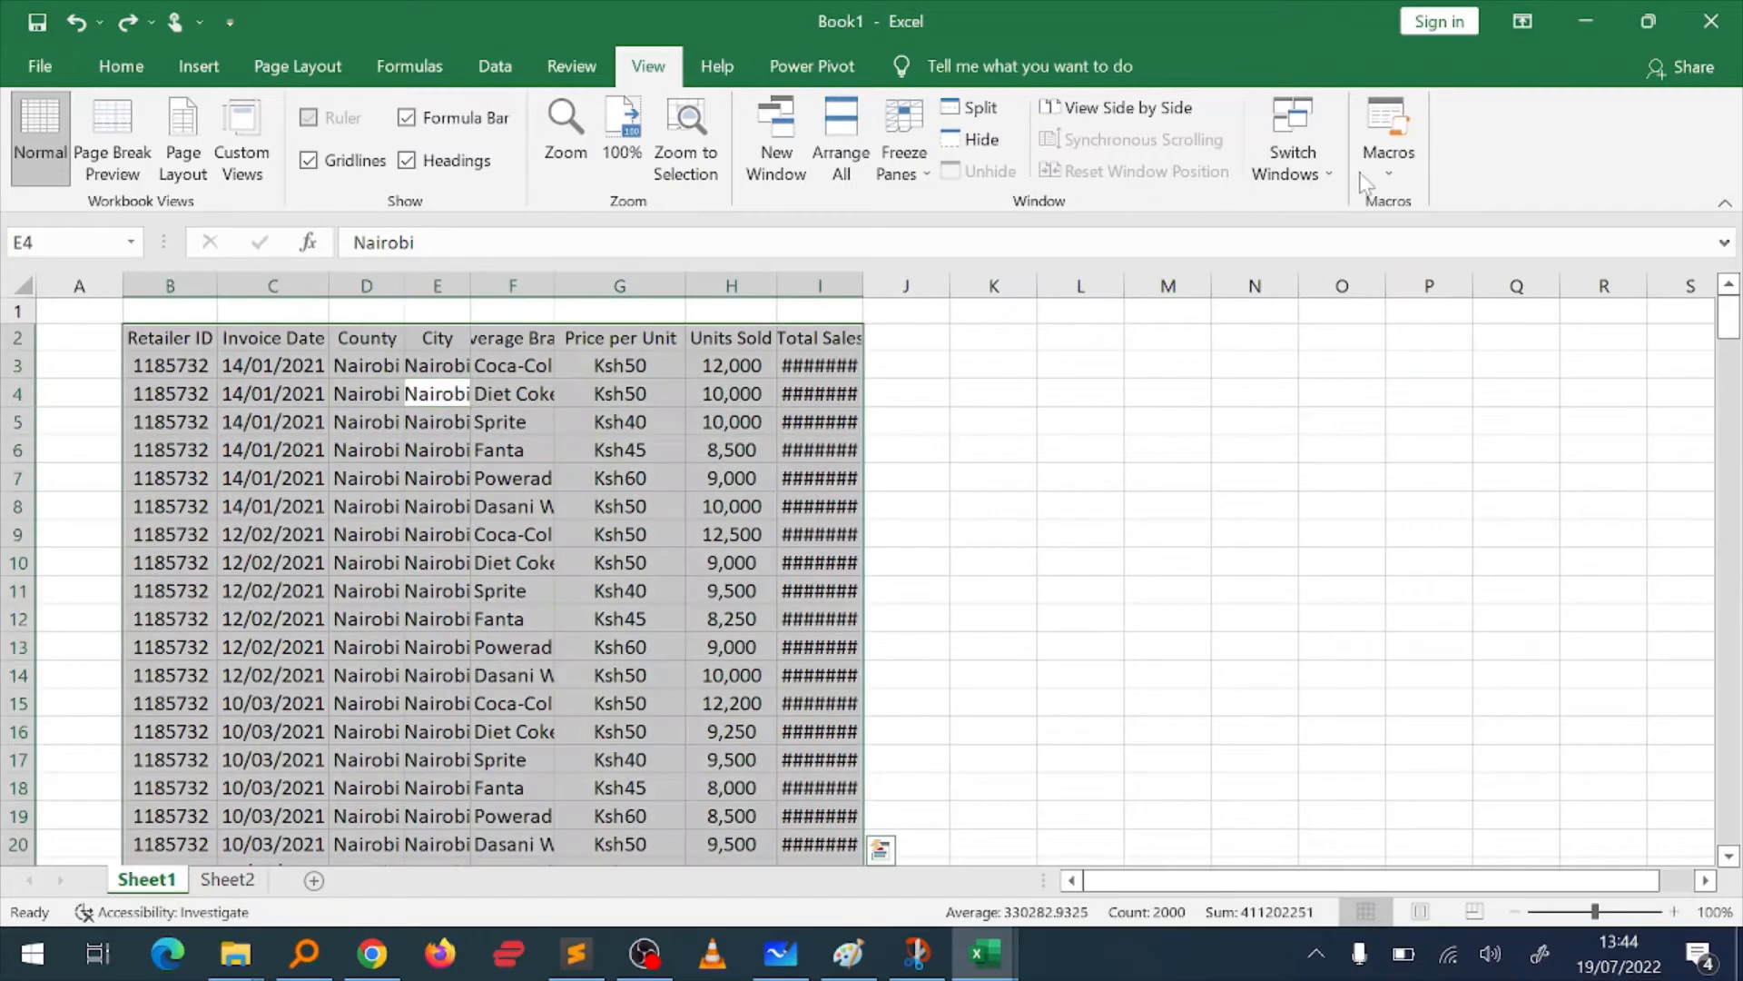
{"action": "left_click", "coordinate": [121, 66]}
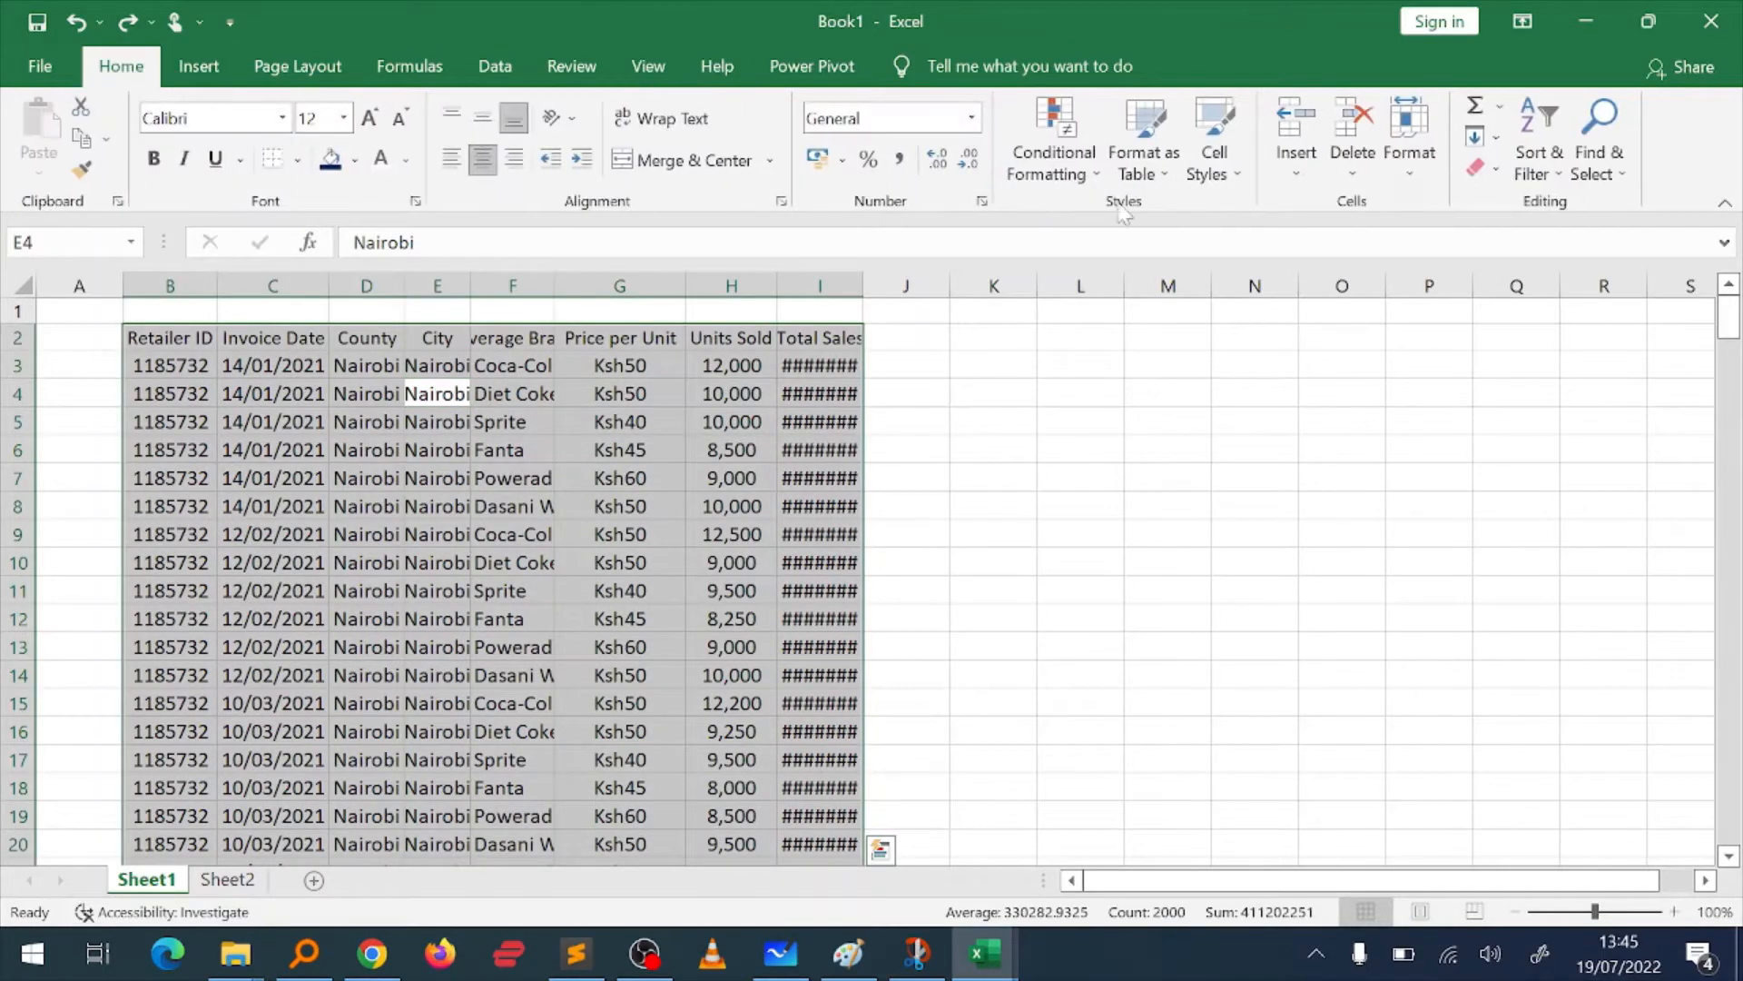
{"action": "left_click", "coordinate": [1431, 177]}
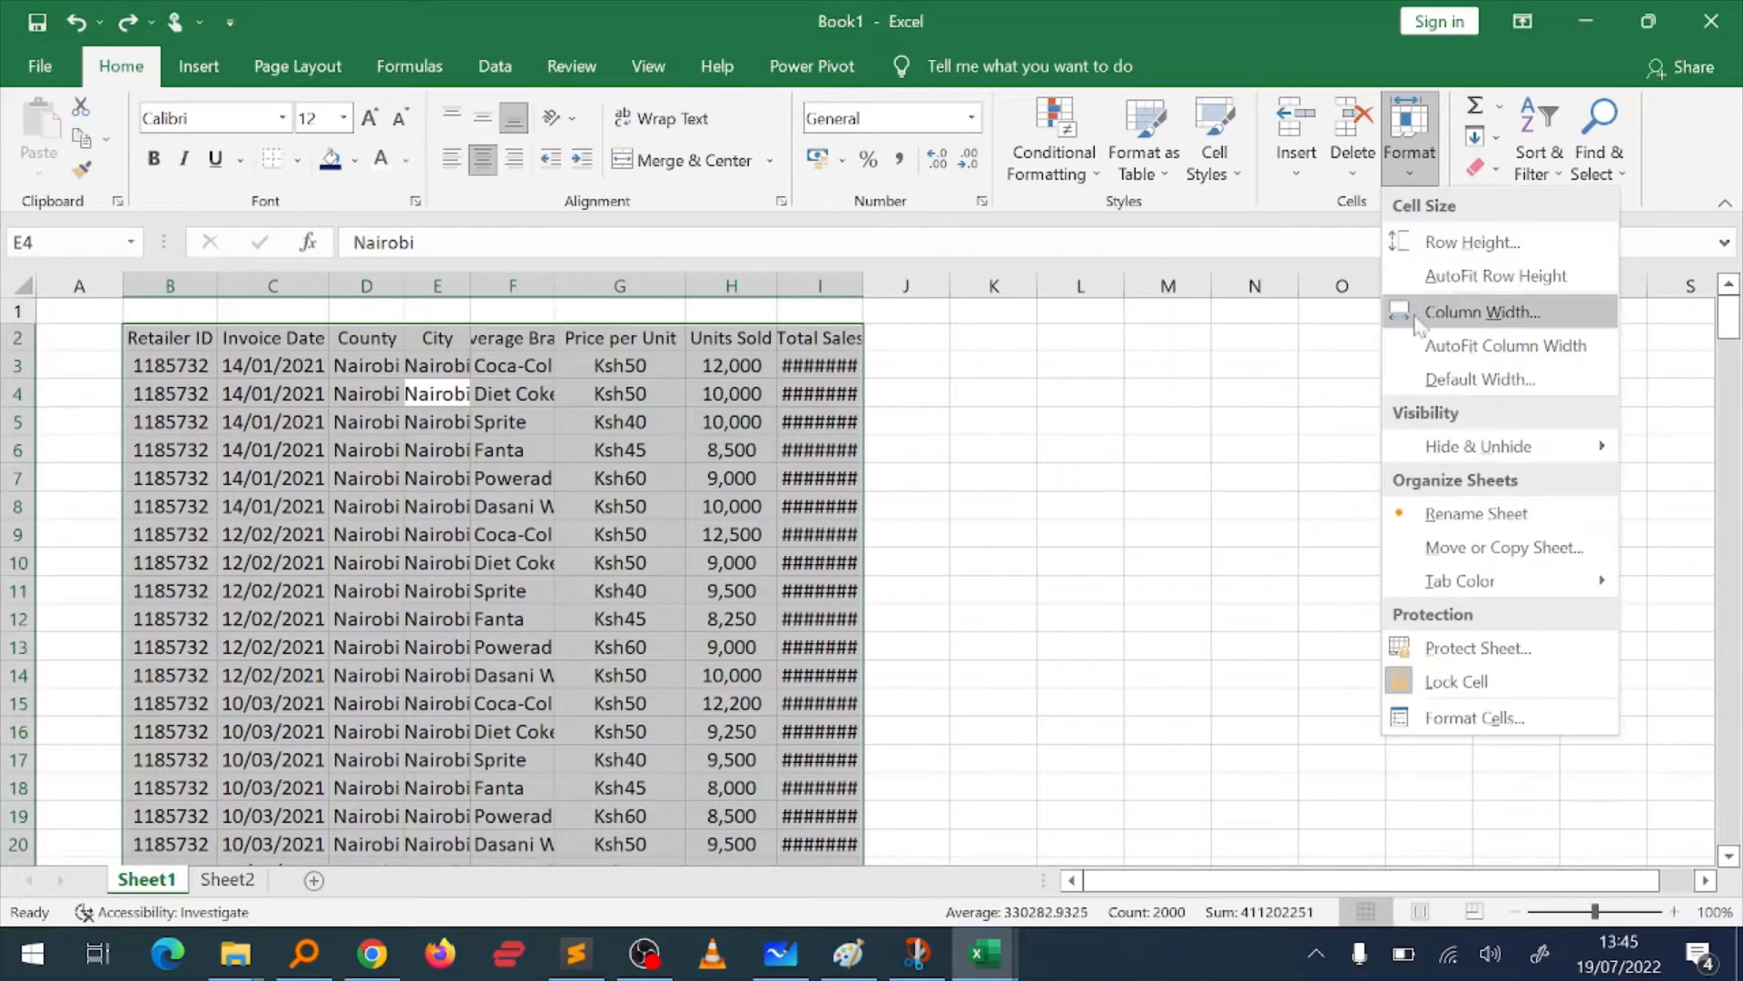
{"action": "left_click", "coordinate": [1469, 347]}
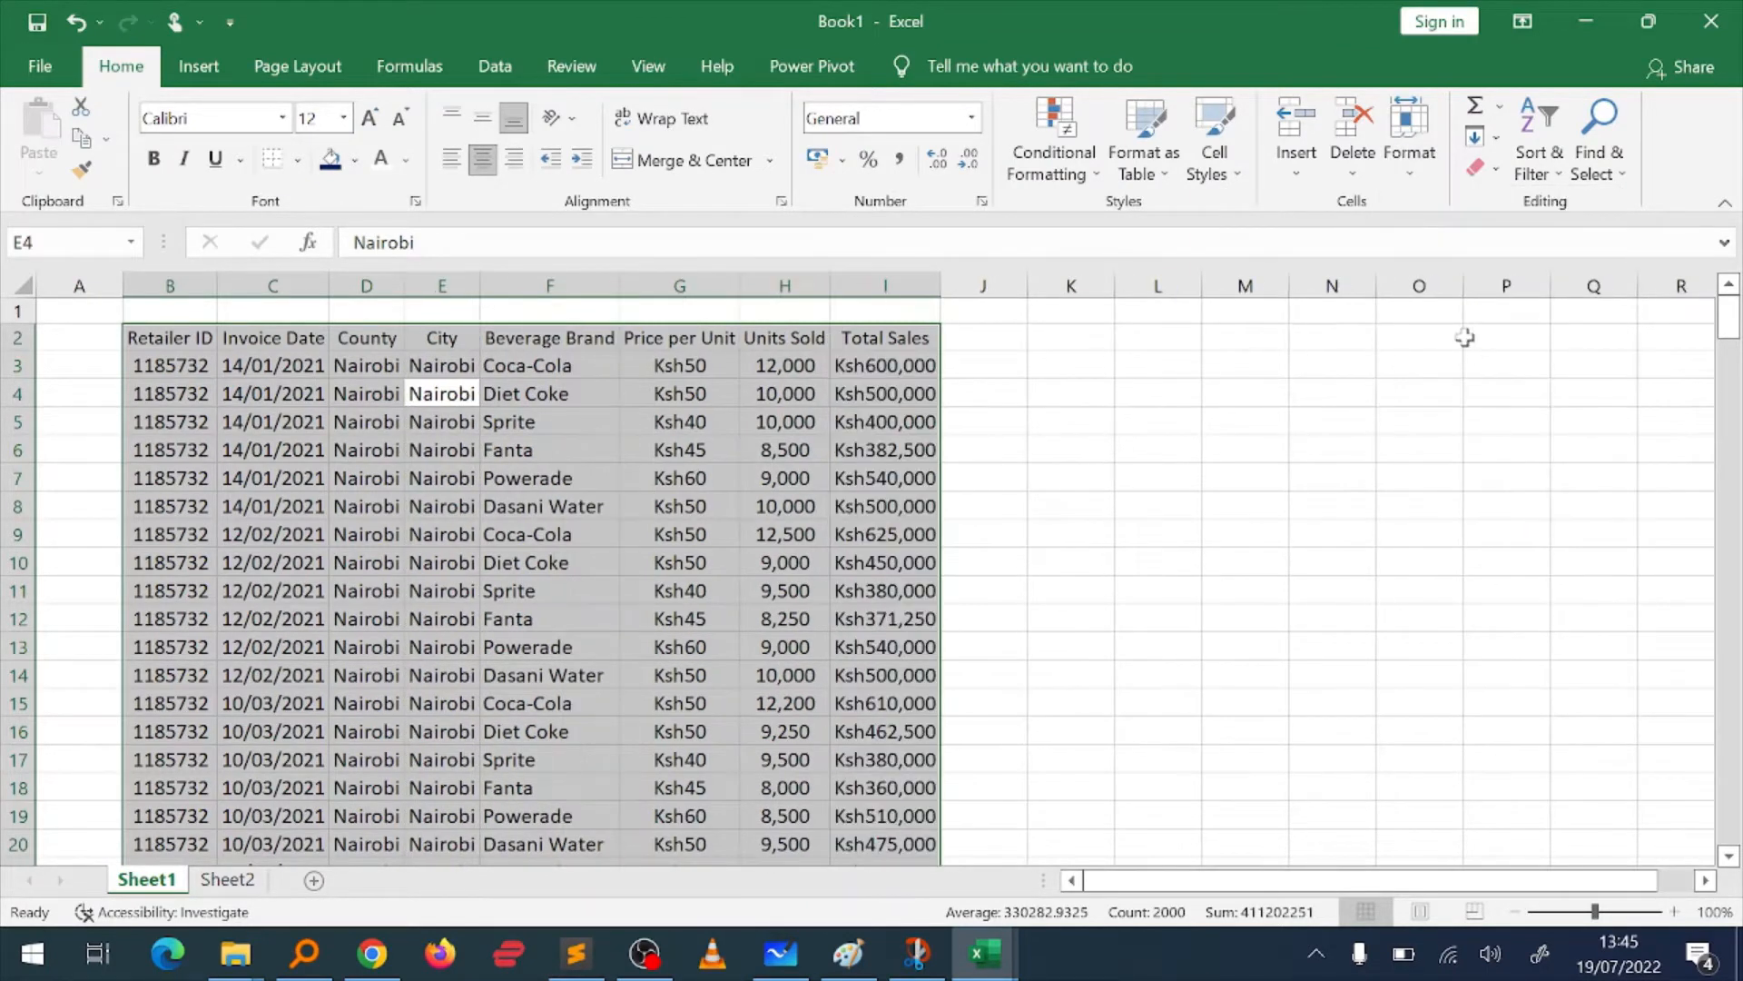
Step: Select the header cells from Retailer ID to Total Sales in row 2
{"action": "left_click", "coordinate": [633, 465]}
{"action": "key", "text": "Left"}
{"action": "key", "text": "Up"}
{"action": "key", "text": "ctrl+Left"}
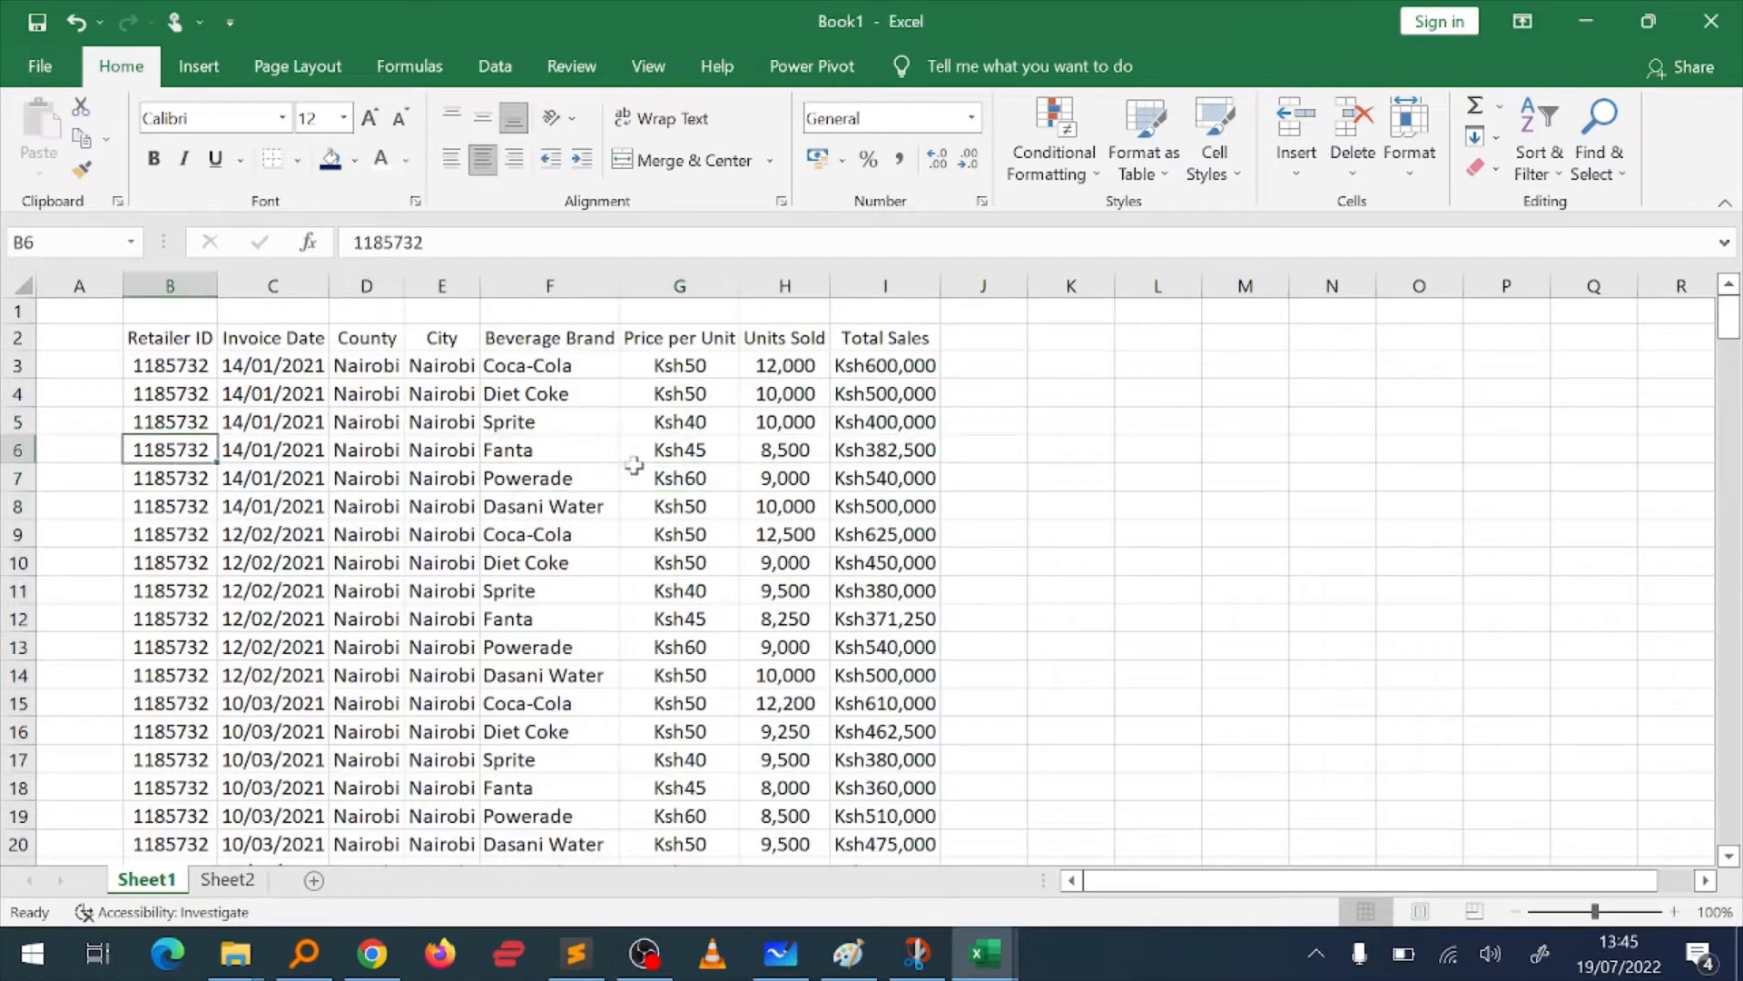
{"action": "key", "text": "Up"}
{"action": "key", "text": "Up"}
{"action": "key", "text": "Up"}
{"action": "key", "text": "Up"}
{"action": "key", "text": "ctrl+shift+Right"}
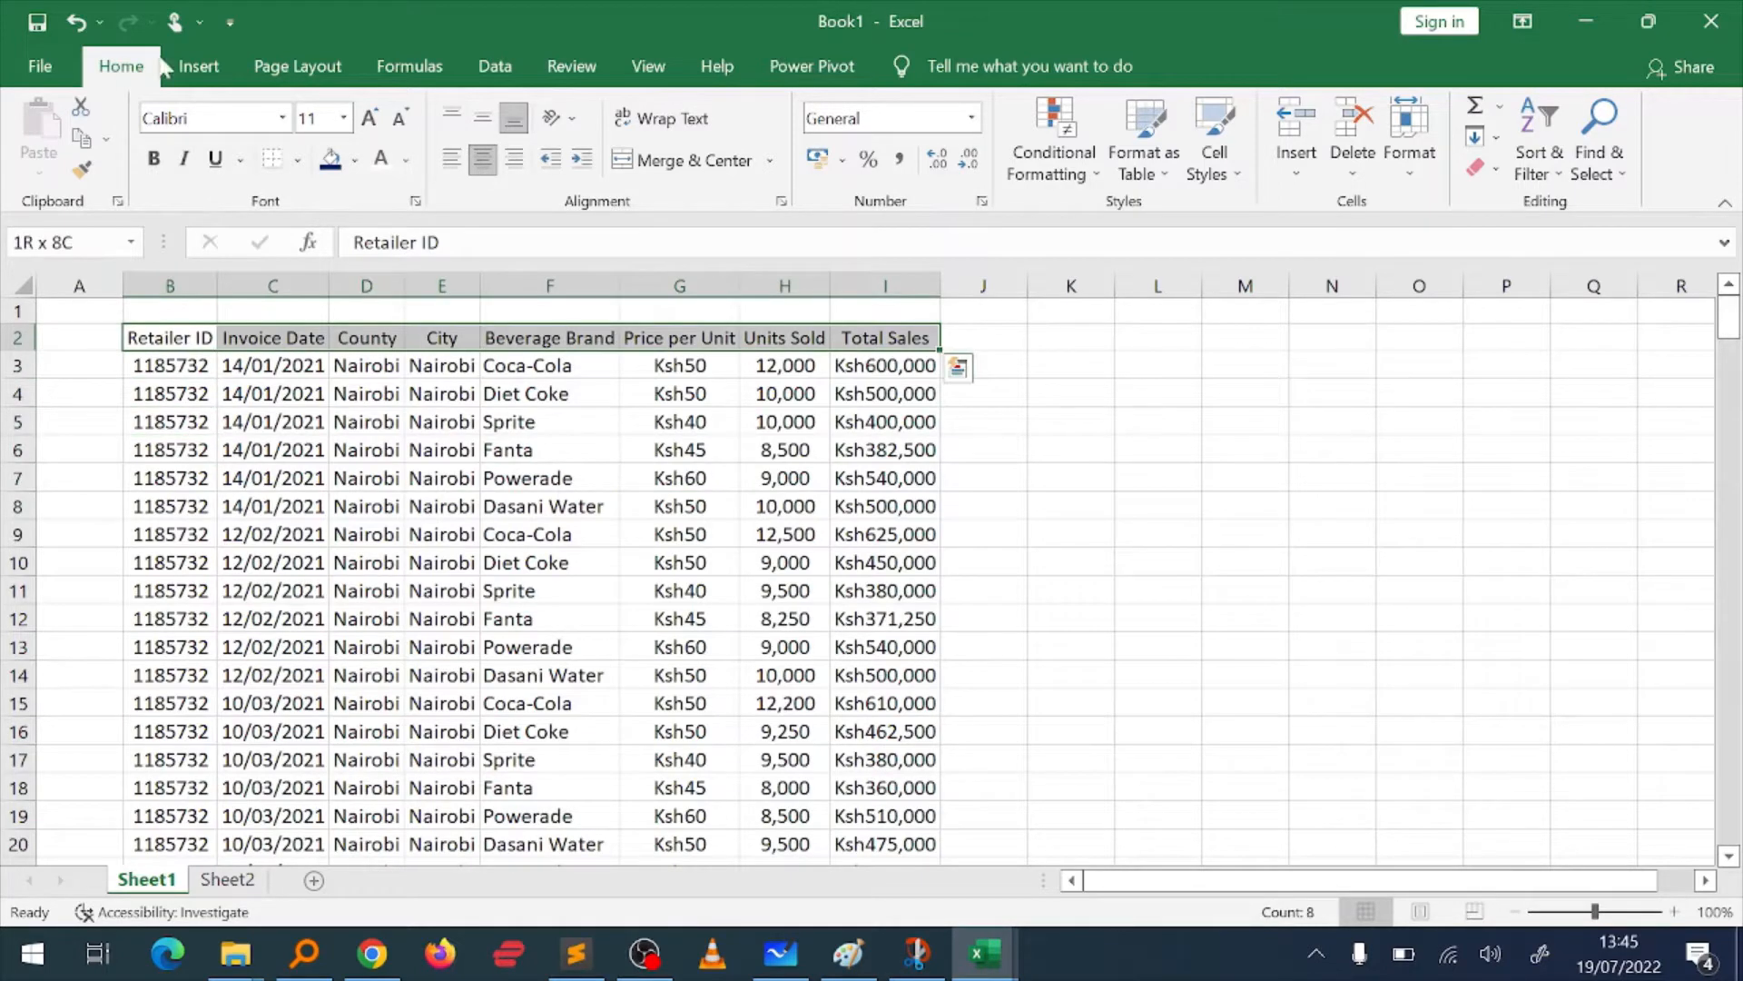
Step: Move back and forth along the header row between its first and last headings
{"action": "key", "text": "Left"}
{"action": "key", "text": "Right"}
{"action": "key", "text": "Right"}
{"action": "key", "text": "Right"}
{"action": "key", "text": "Right"}
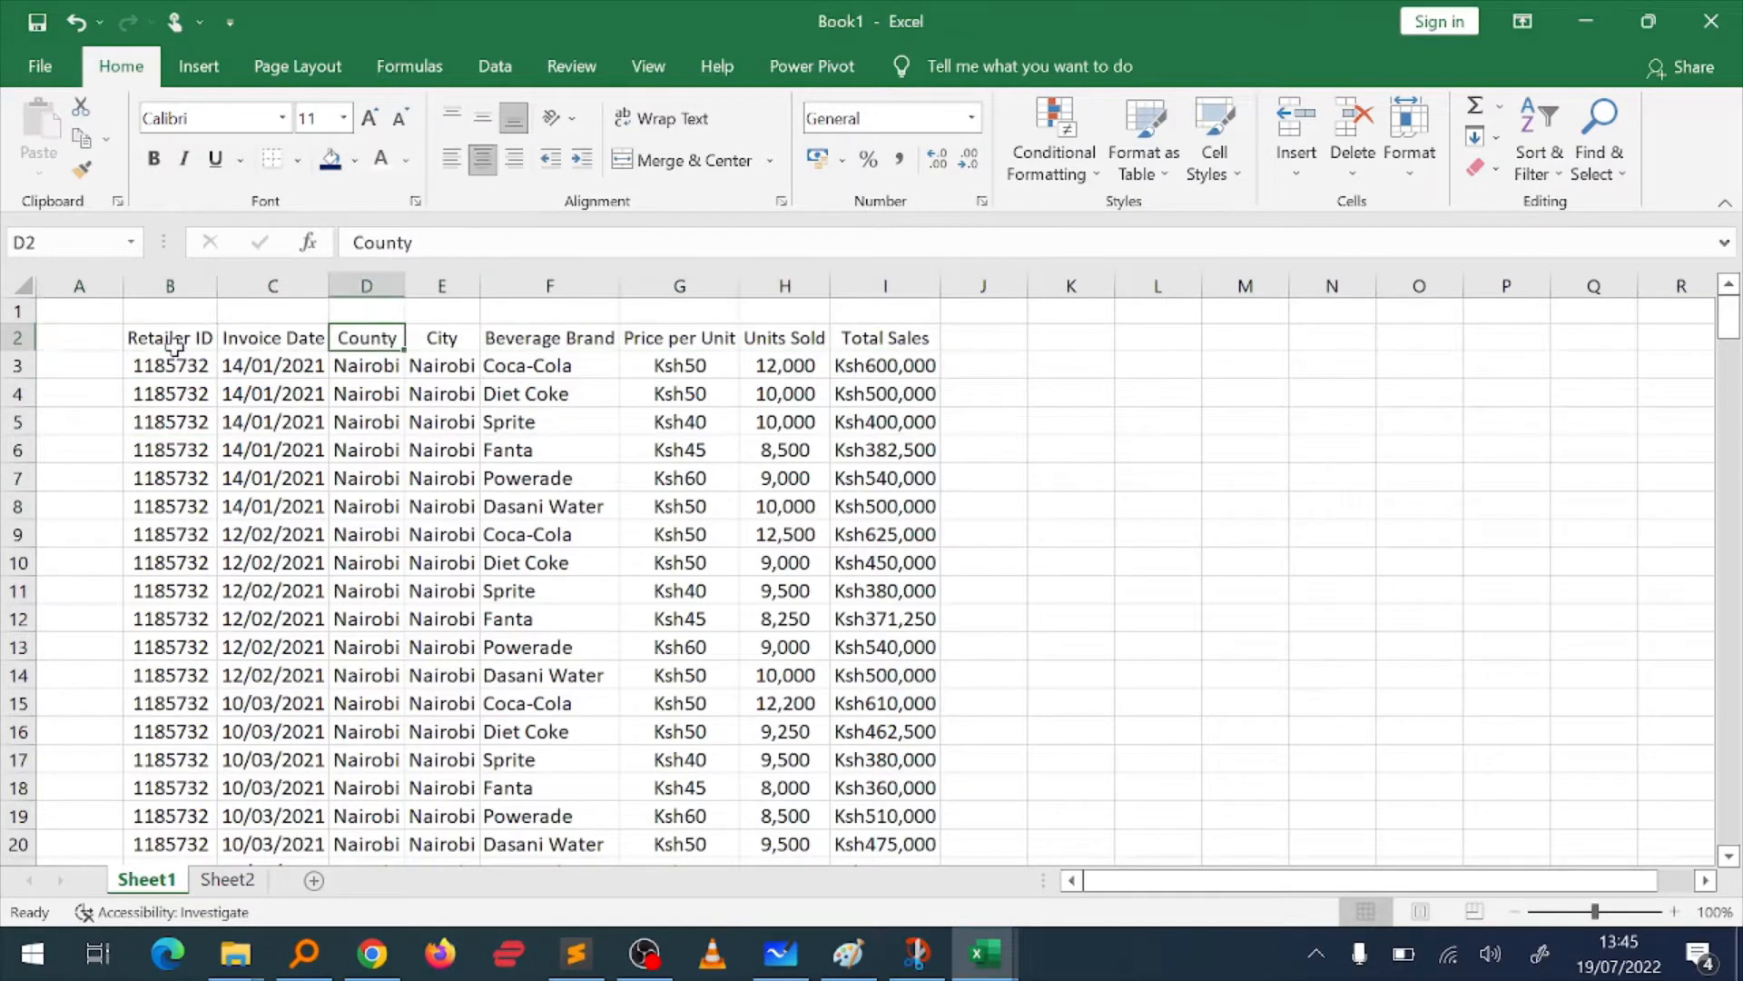
{"action": "key", "text": "ctrl+Right"}
{"action": "key", "text": "ctrl+Left"}
{"action": "key", "text": "ctrl+Right"}
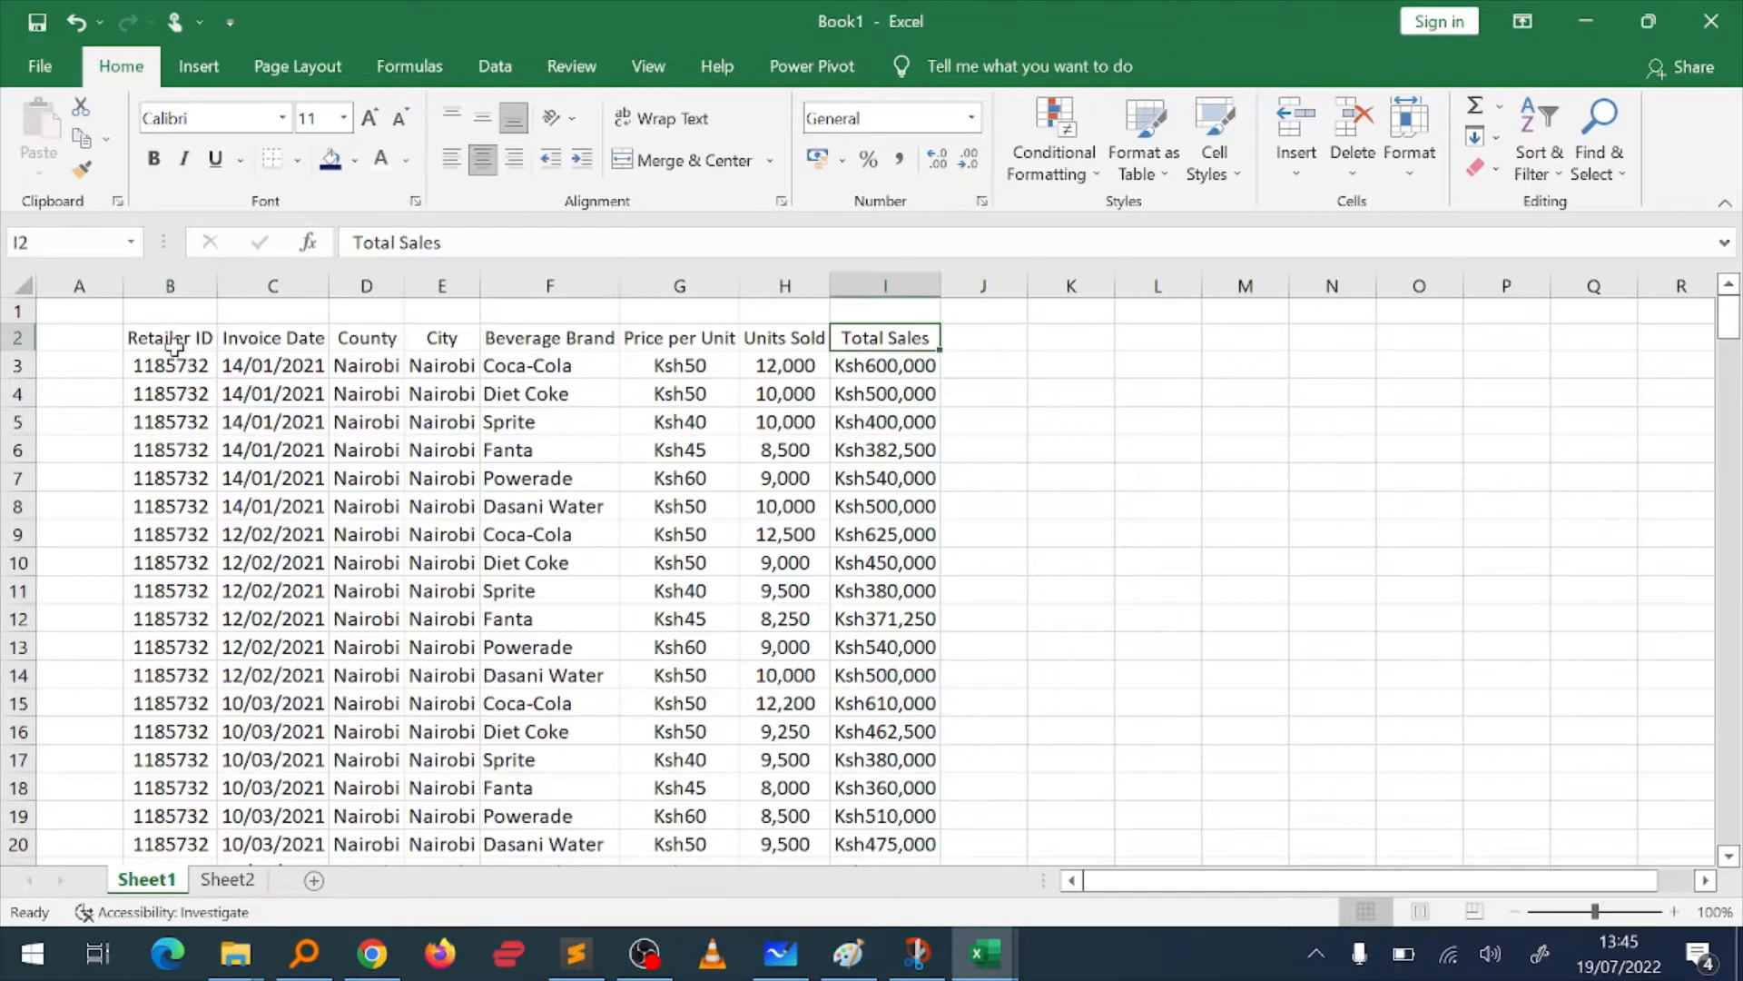
{"action": "key", "text": "ctrl+Left"}
{"action": "key", "text": "ctrl+Right"}
{"action": "key", "text": "ctrl+Left"}
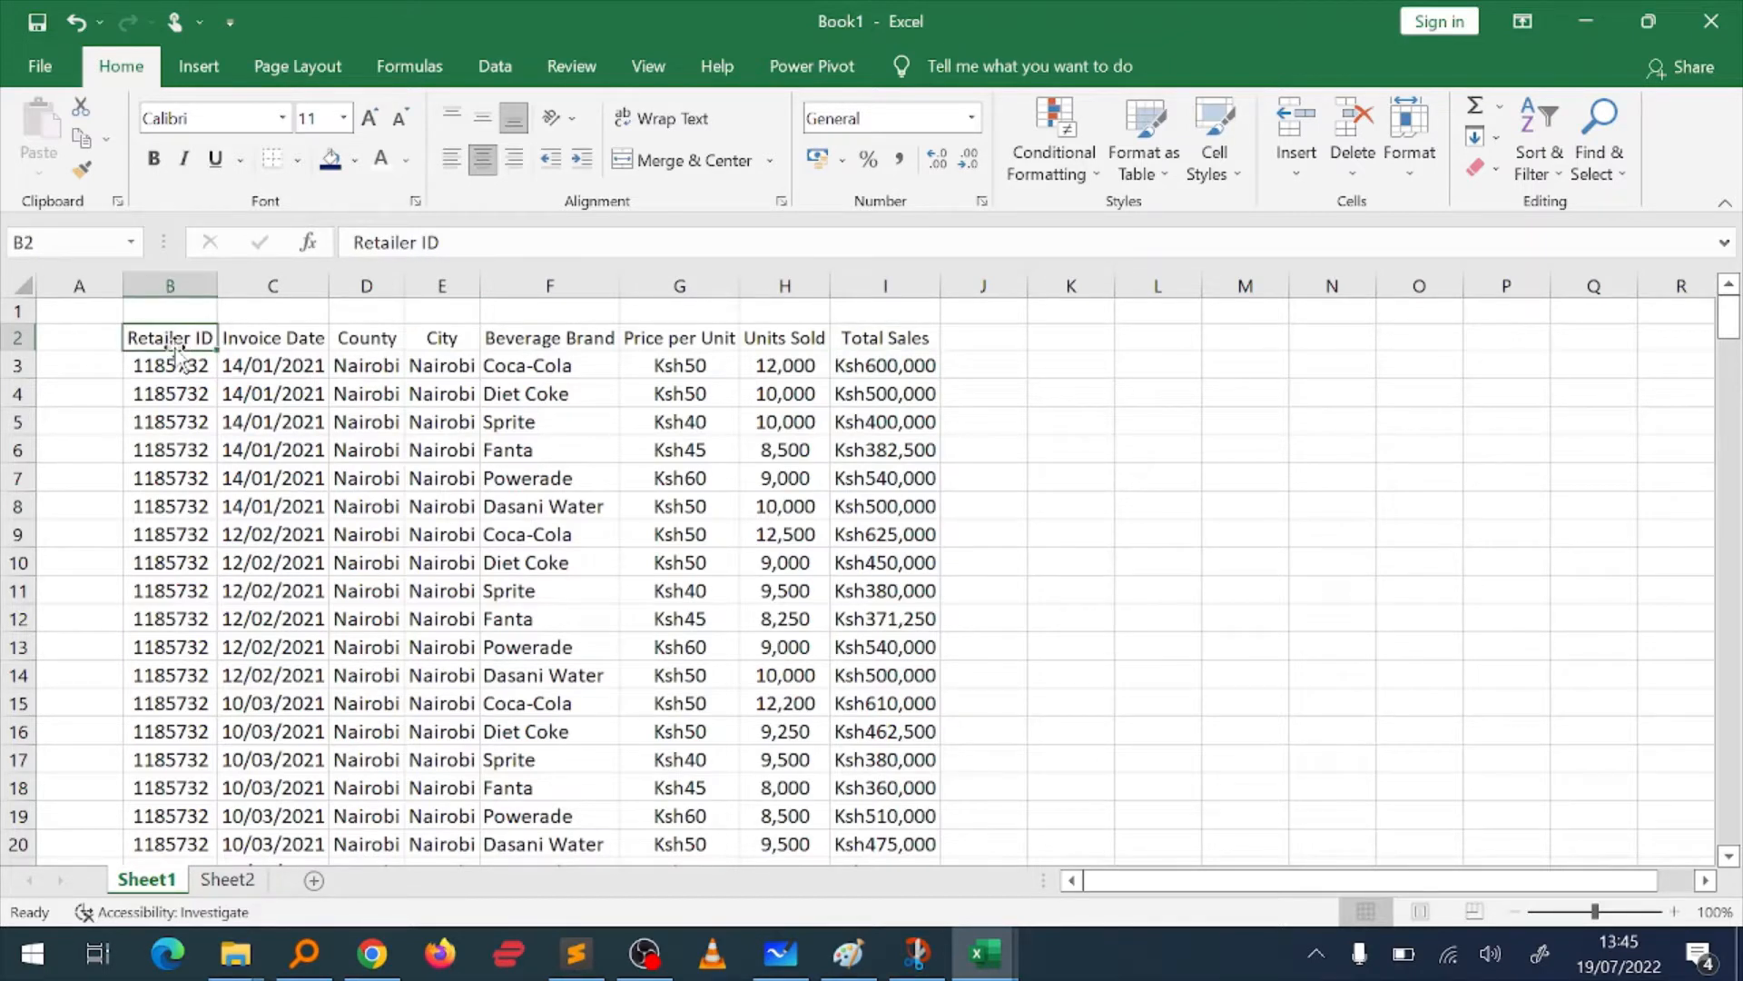
Step: Fill the header cells B2:I2 with the standard dark blue colour and make their text white
{"action": "key", "text": "ctrl+Left"}
{"action": "key", "text": "ctrl+Right"}
{"action": "key", "text": "ctrl+shift+Right"}
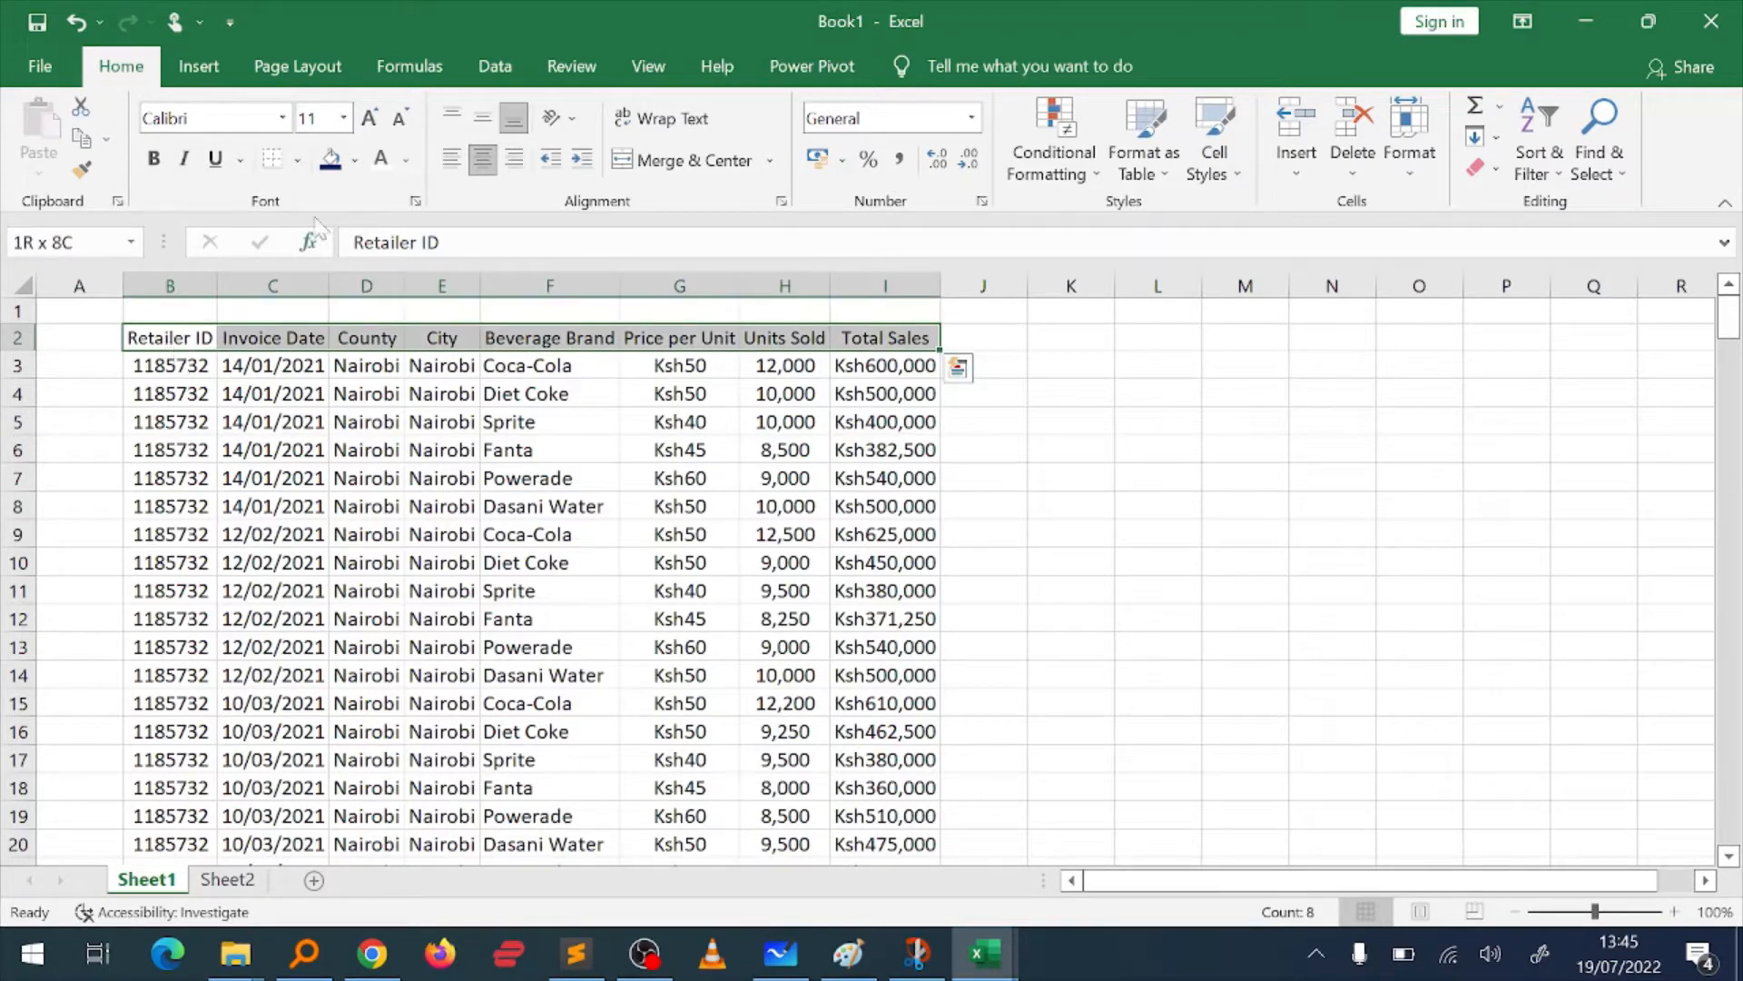
{"action": "left_click", "coordinate": [355, 161]}
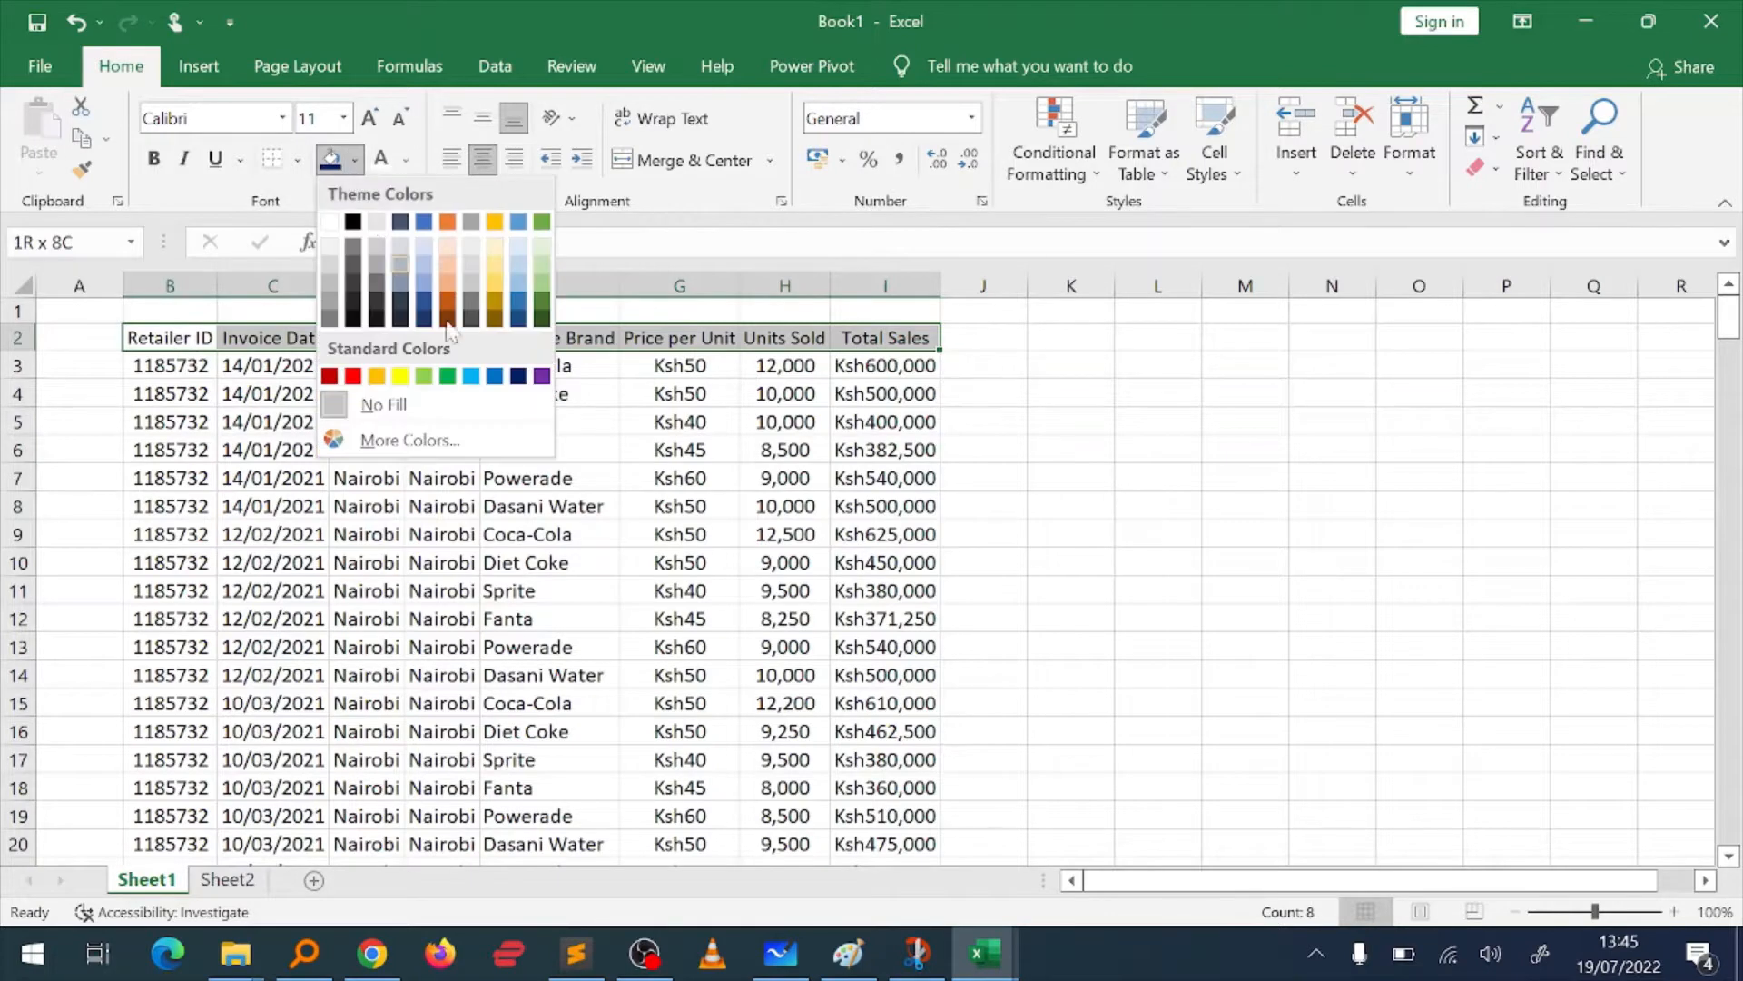
{"action": "left_click", "coordinate": [518, 376]}
{"action": "left_click", "coordinate": [406, 161]}
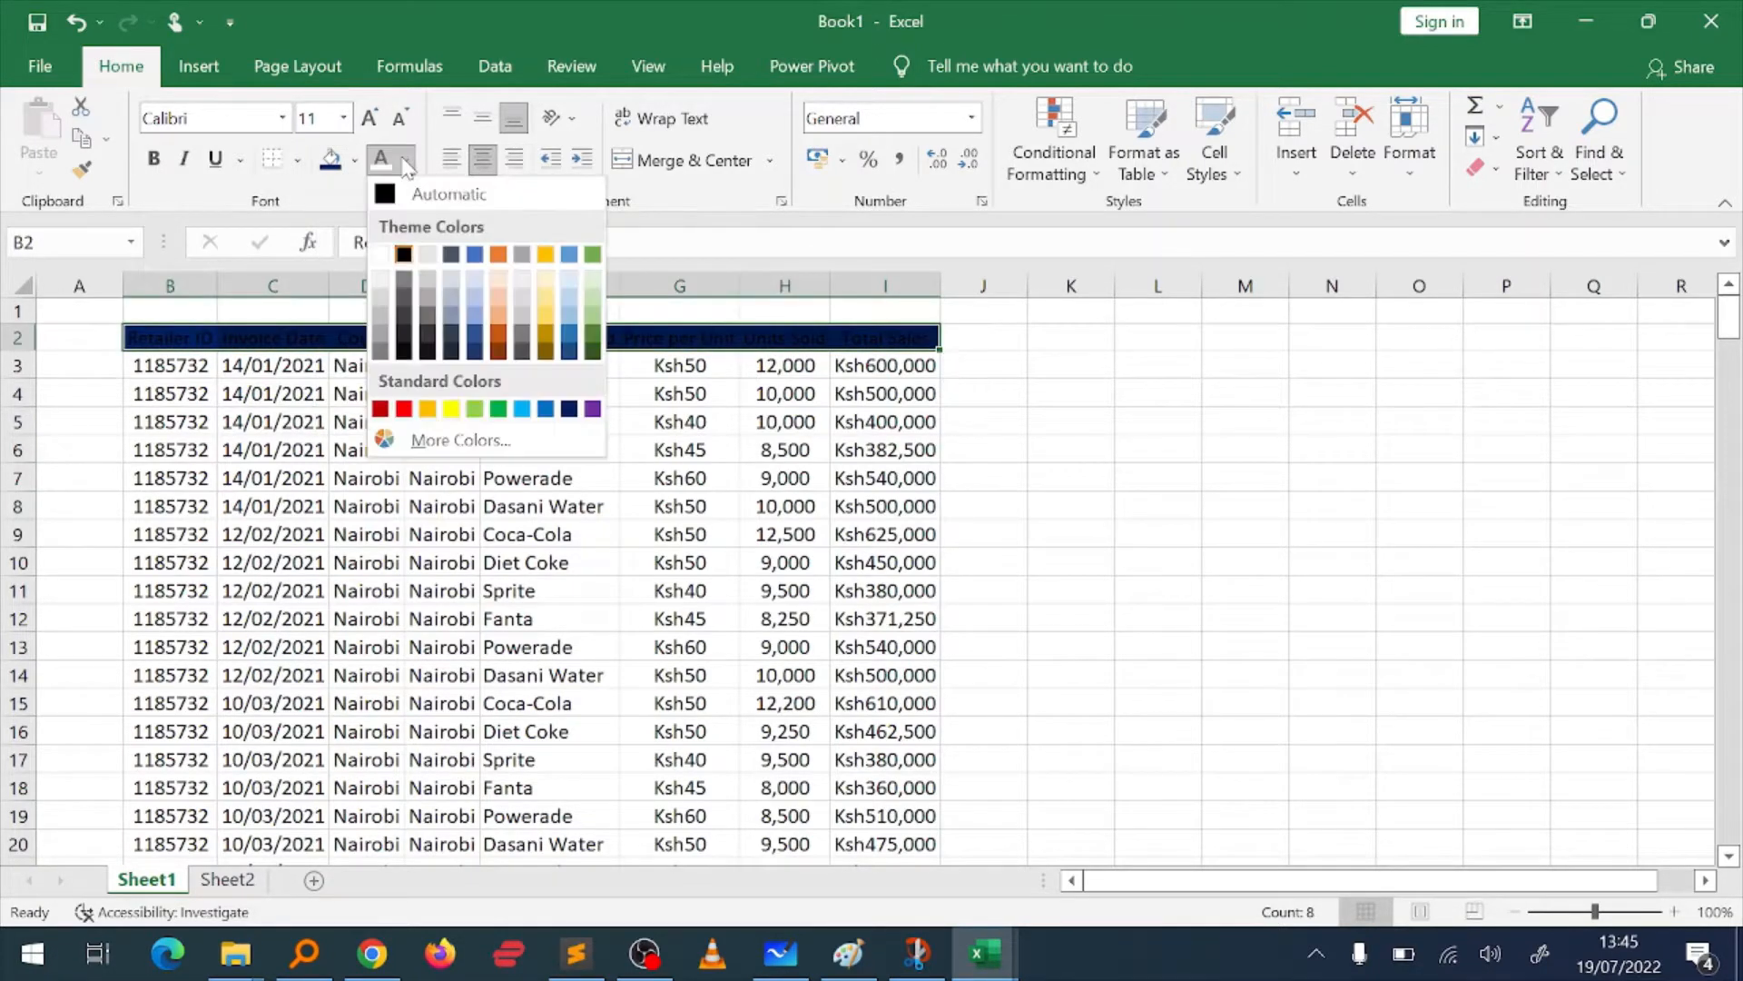
{"action": "left_click", "coordinate": [382, 256]}
{"action": "left_click", "coordinate": [508, 674]}
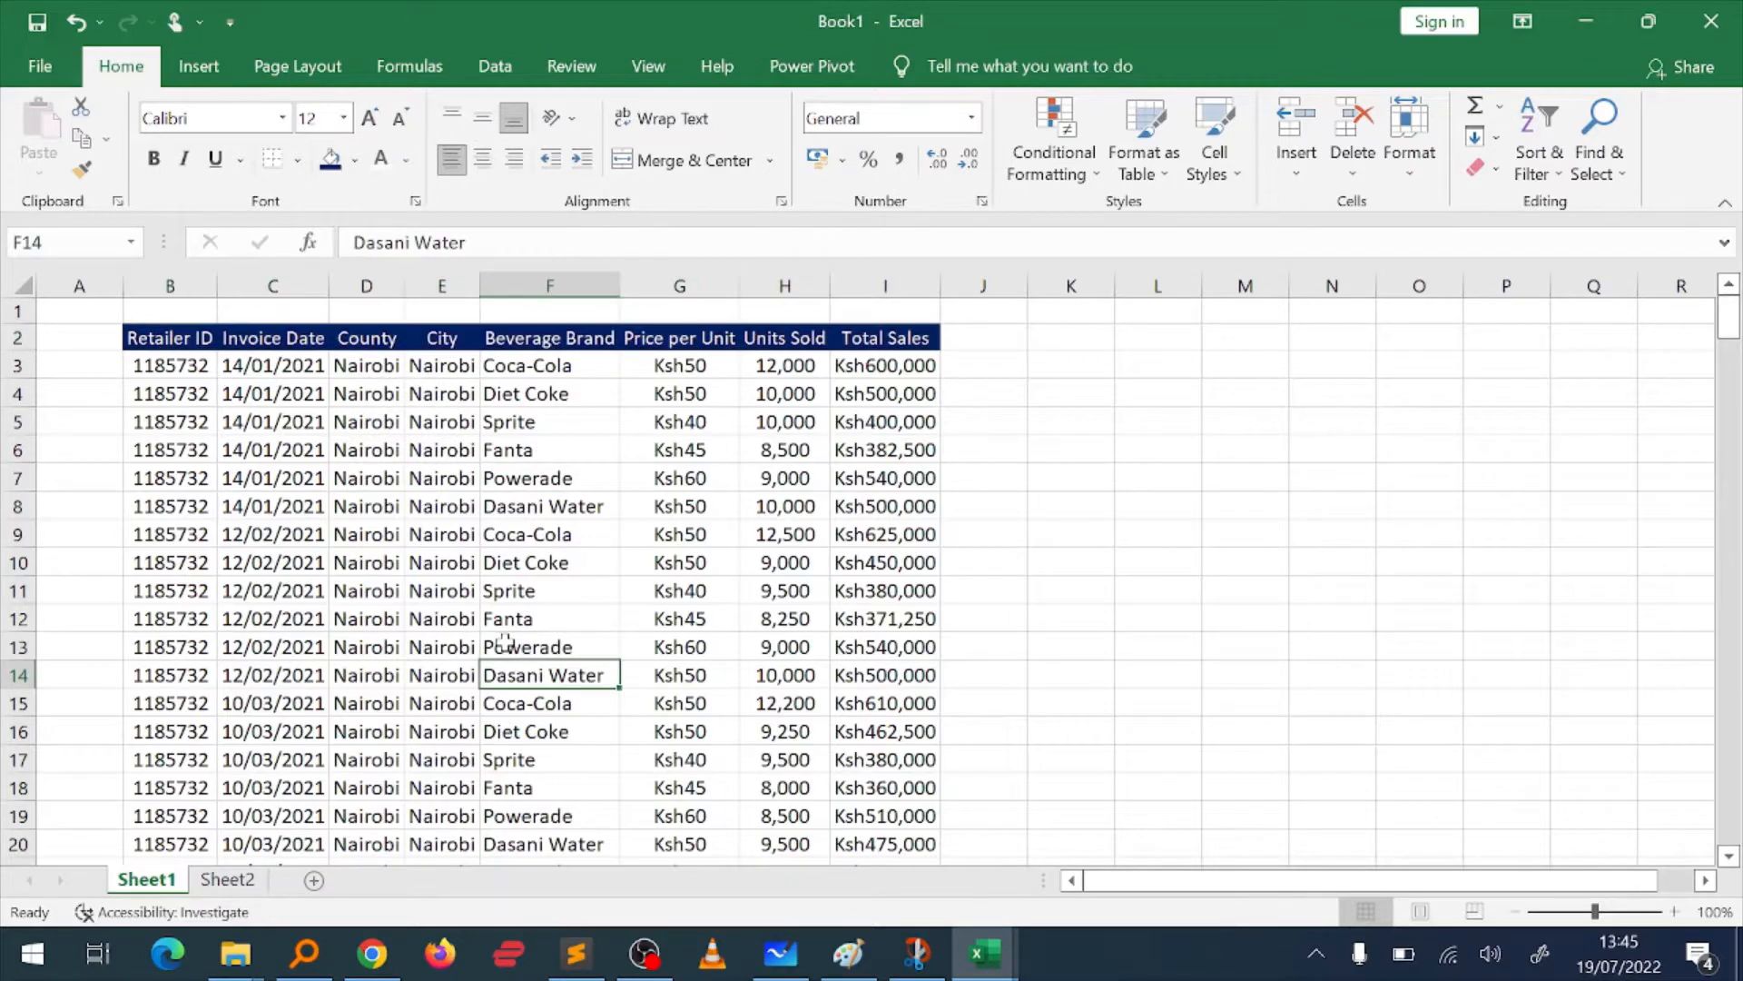
Step: Look through the data rows beneath the formatted header, checking the records down to about row 35
{"action": "left_click", "coordinate": [505, 645]}
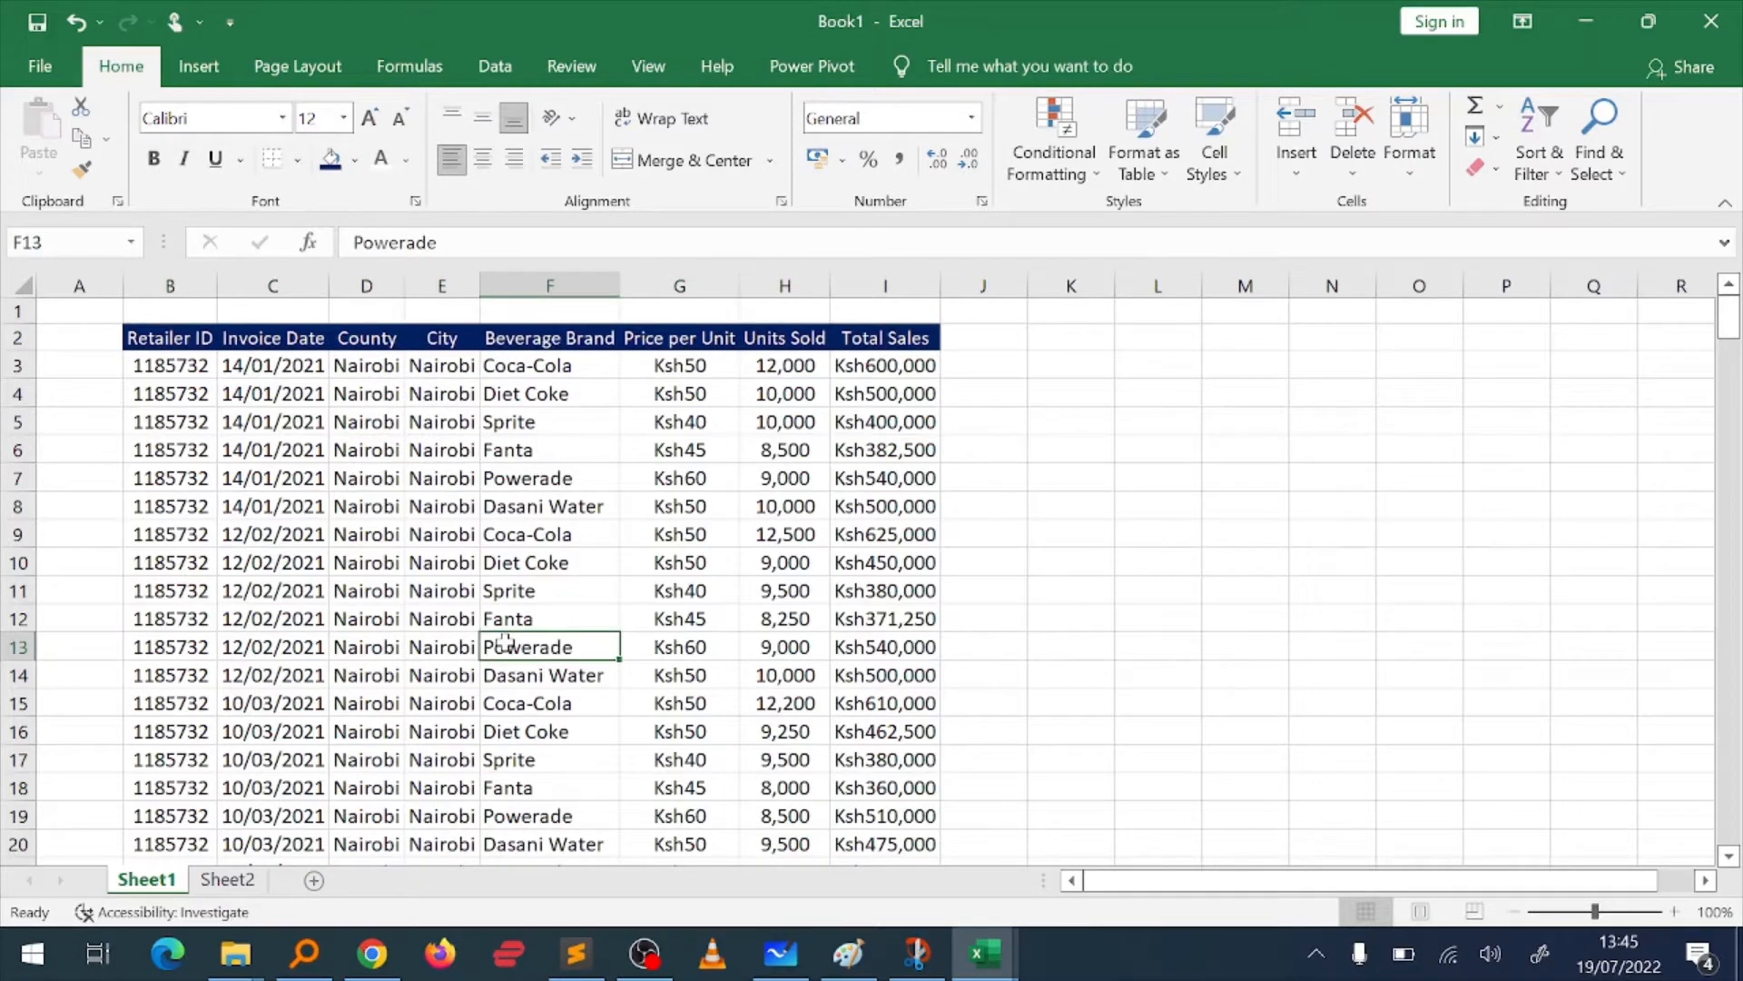
{"action": "key", "text": "ctrl+Up"}
{"action": "key", "text": "Left"}
{"action": "key", "text": "Down"}
{"action": "key", "text": "Down"}
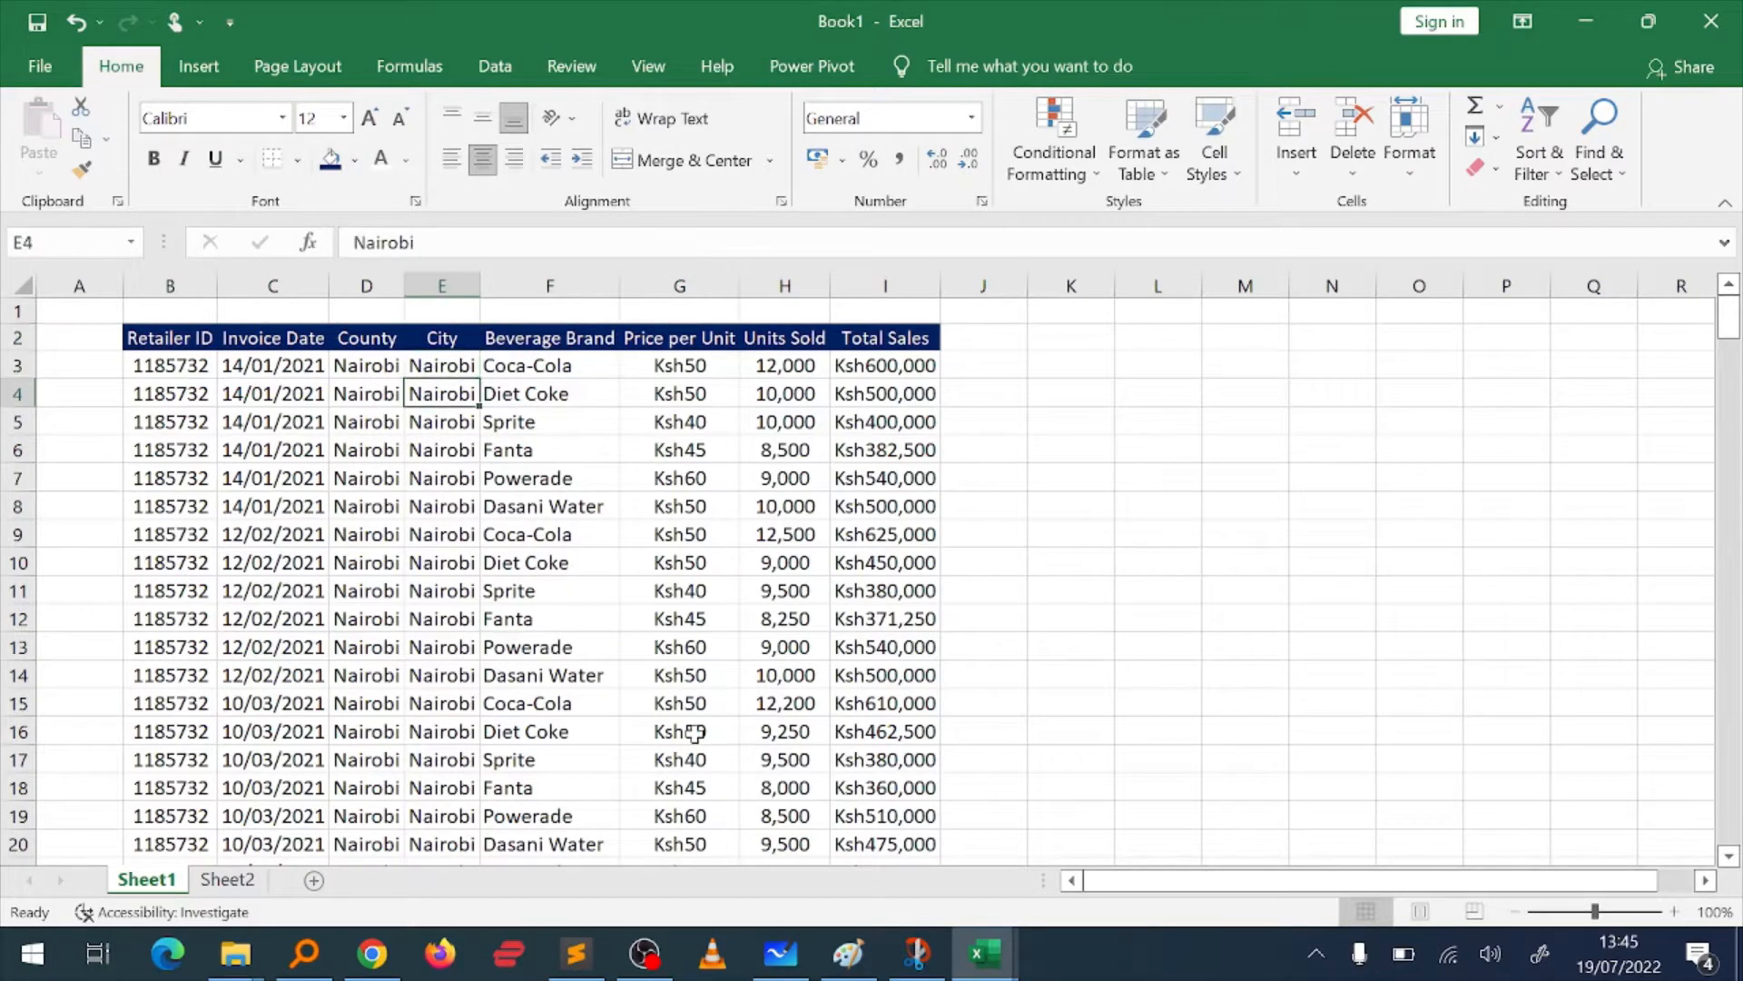
{"action": "key", "text": "Down"}
{"action": "key", "text": "Down"}
{"action": "key", "text": "Down"}
{"action": "key", "text": "Down"}
{"action": "key", "text": "Down"}
{"action": "key", "text": "Down"}
{"action": "key", "text": "Down"}
{"action": "key", "text": "Down"}
{"action": "key", "text": "Down"}
{"action": "key", "text": "Down"}
{"action": "key", "text": "Down"}
{"action": "key", "text": "Down"}
{"action": "key", "text": "Down"}
{"action": "key", "text": "Down"}
{"action": "key", "text": "Down"}
{"action": "key", "text": "Down"}
{"action": "key", "text": "Down"}
{"action": "key", "text": "Down"}
{"action": "key", "text": "Down"}
{"action": "key", "text": "Down"}
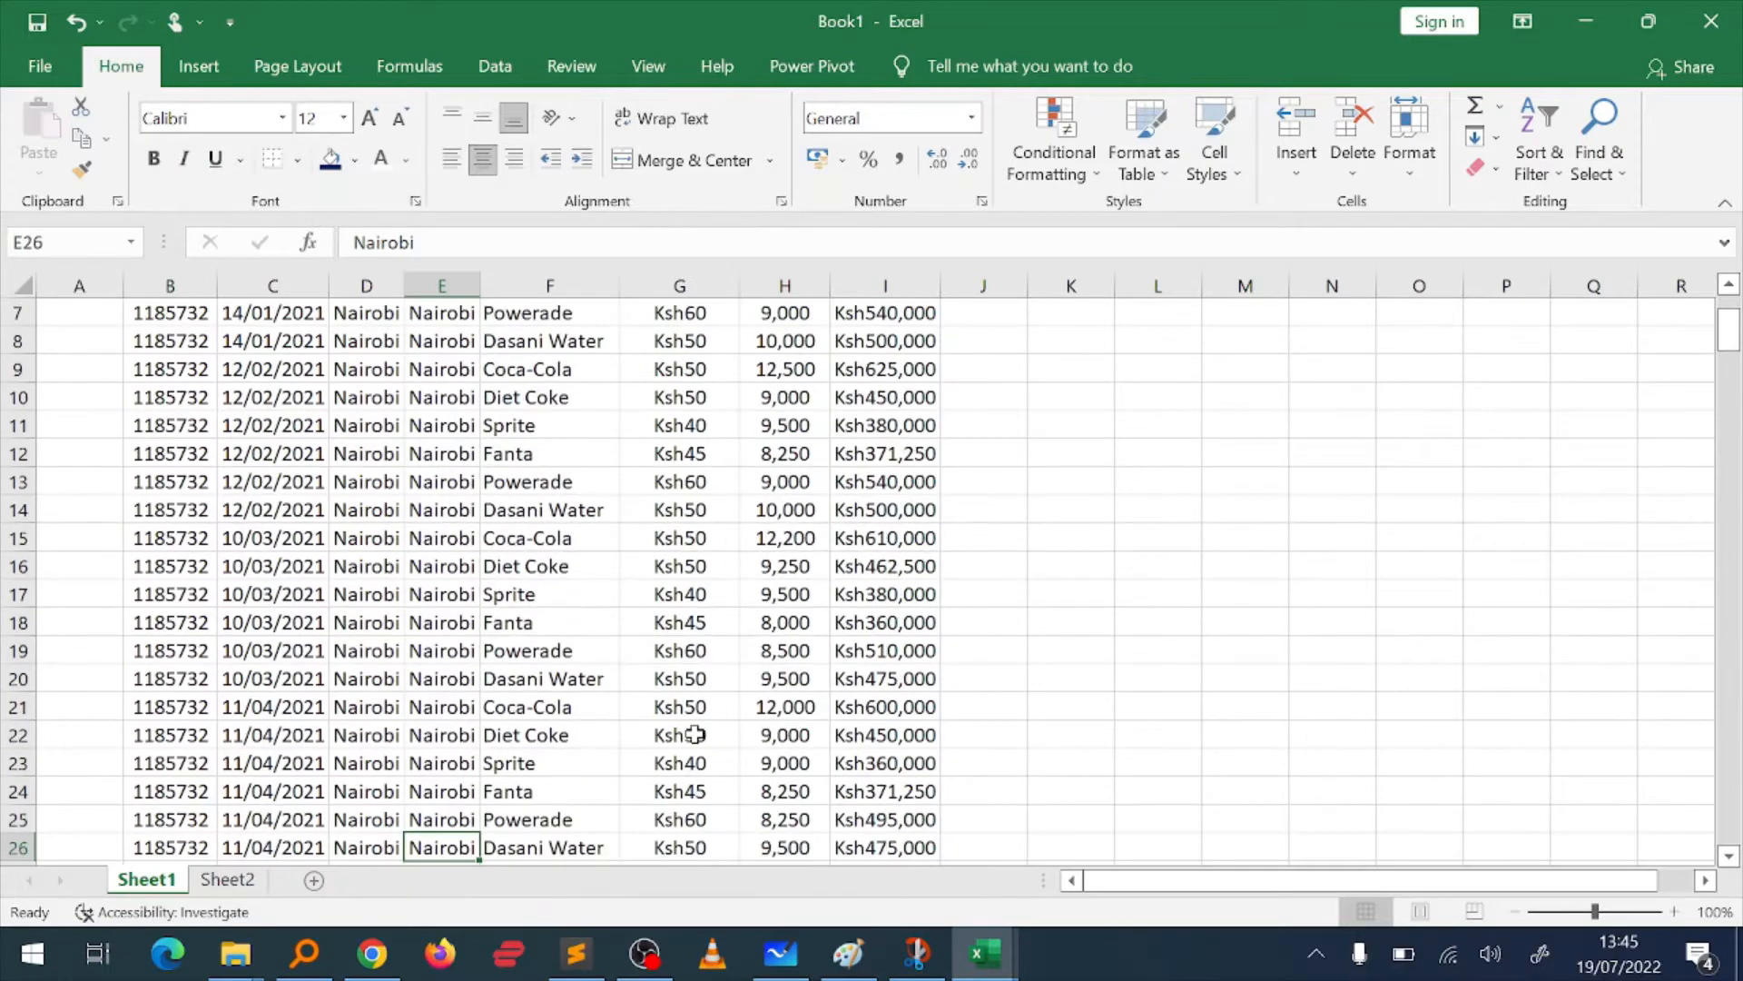
{"action": "key", "text": "Up"}
{"action": "key", "text": "Up"}
{"action": "key", "text": "Up"}
{"action": "key", "text": "Up"}
{"action": "key", "text": "Up"}
{"action": "key", "text": "Up"}
{"action": "key", "text": "Up"}
{"action": "key", "text": "Up"}
{"action": "key", "text": "Up"}
{"action": "key", "text": "Up"}
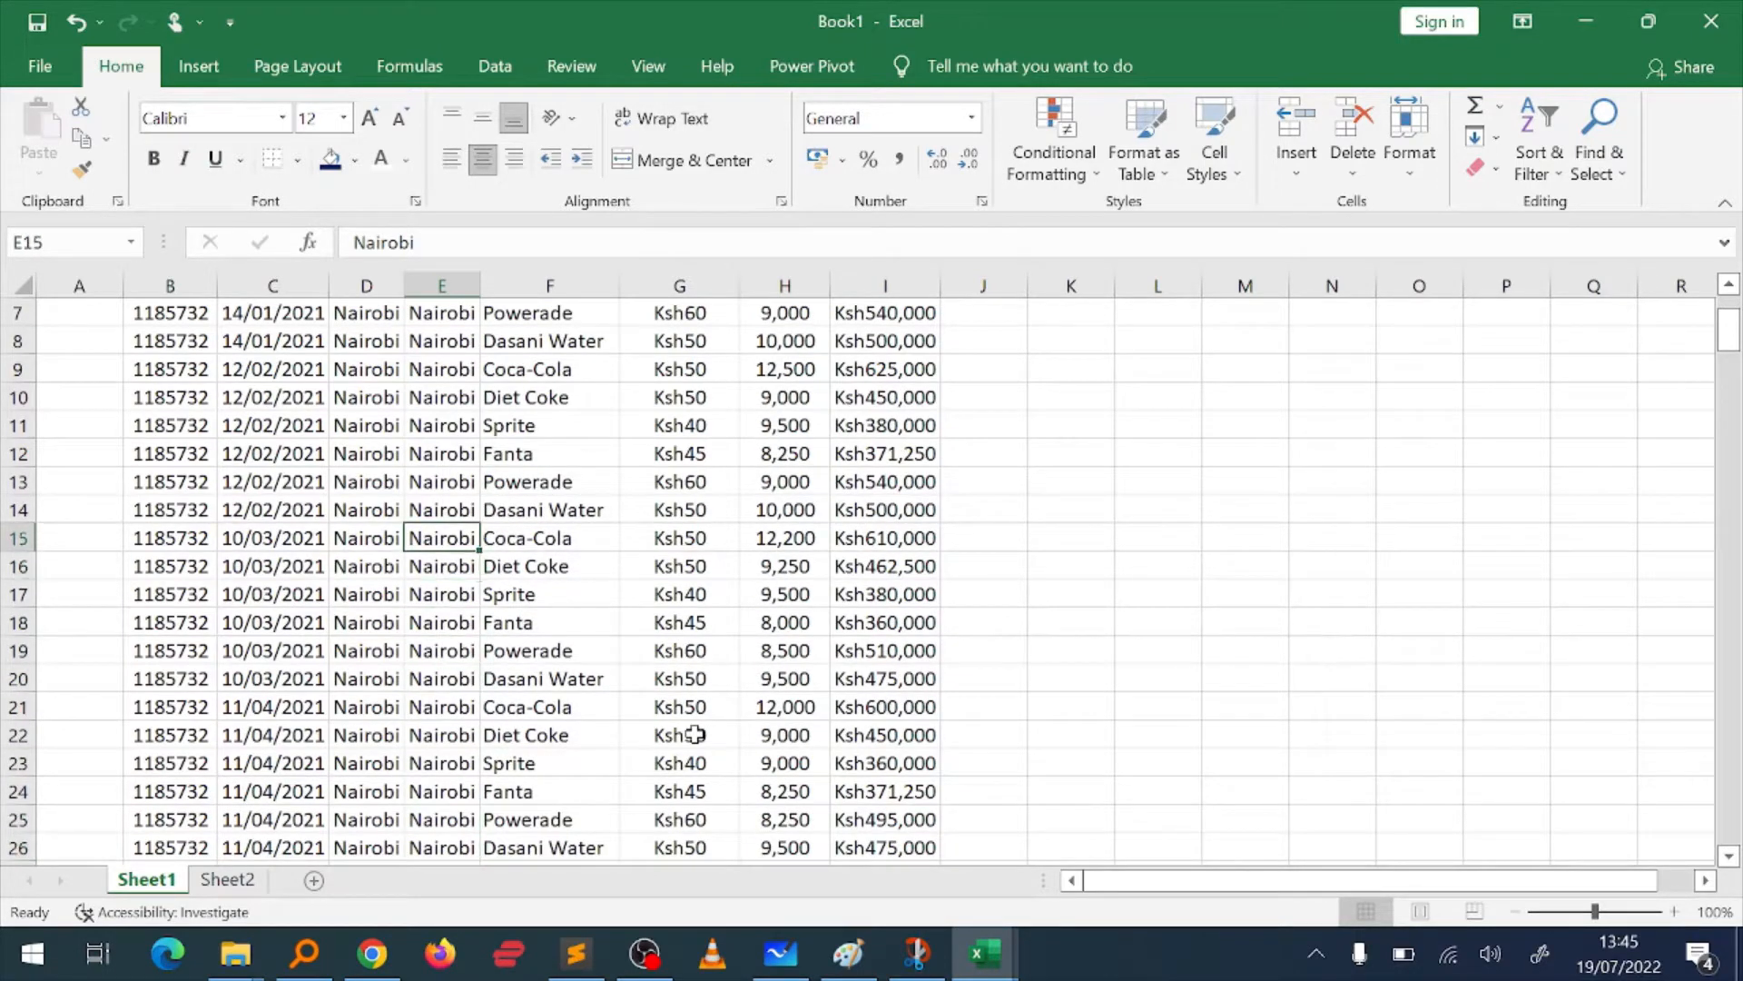
{"action": "key", "text": "ctrl+Up"}
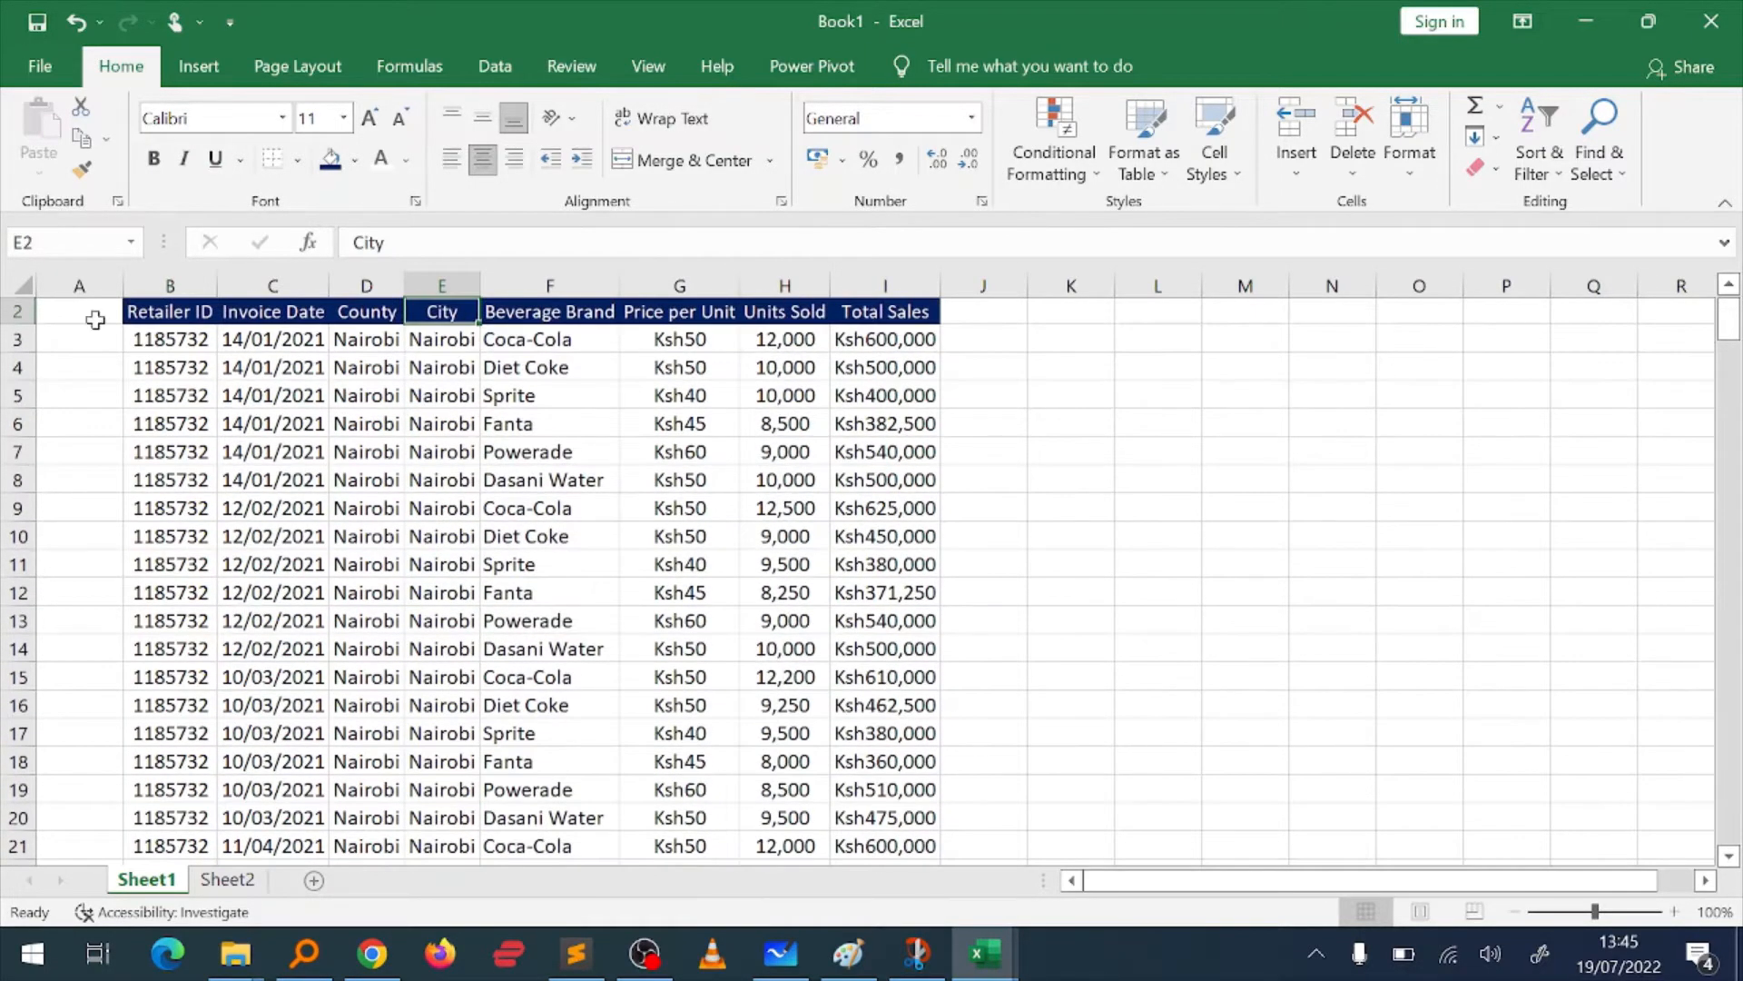
{"action": "key", "text": "Down"}
{"action": "key", "text": "Down"}
{"action": "key", "text": "Down"}
{"action": "key", "text": "Down"}
{"action": "key", "text": "Down"}
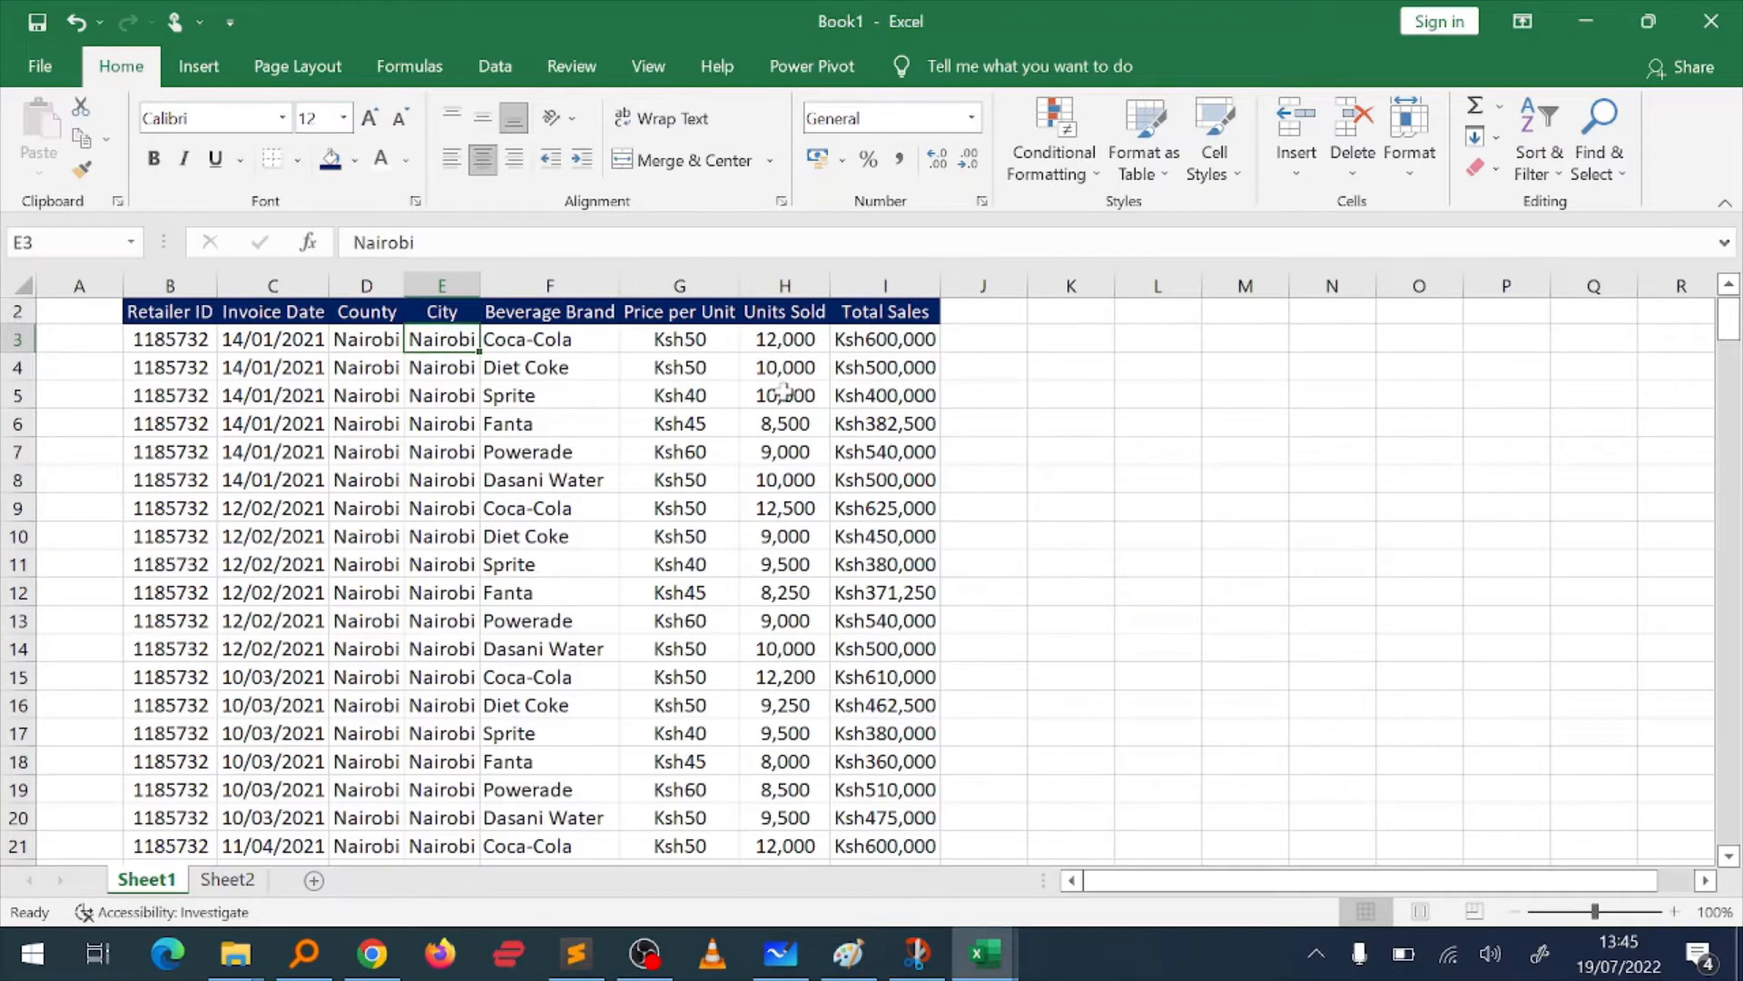
{"action": "key", "text": "Down"}
{"action": "key", "text": "Down"}
{"action": "key", "text": "Down"}
{"action": "key", "text": "Down"}
{"action": "key", "text": "Down"}
{"action": "key", "text": "Down"}
{"action": "key", "text": "Down"}
{"action": "key", "text": "Down"}
{"action": "key", "text": "Down"}
{"action": "key", "text": "Down"}
{"action": "key", "text": "Down"}
{"action": "key", "text": "Down"}
{"action": "key", "text": "Down"}
{"action": "key", "text": "Down"}
{"action": "key", "text": "Down"}
{"action": "key", "text": "Down"}
{"action": "key", "text": "Down"}
{"action": "key", "text": "Down"}
{"action": "key", "text": "Down"}
{"action": "key", "text": "Down"}
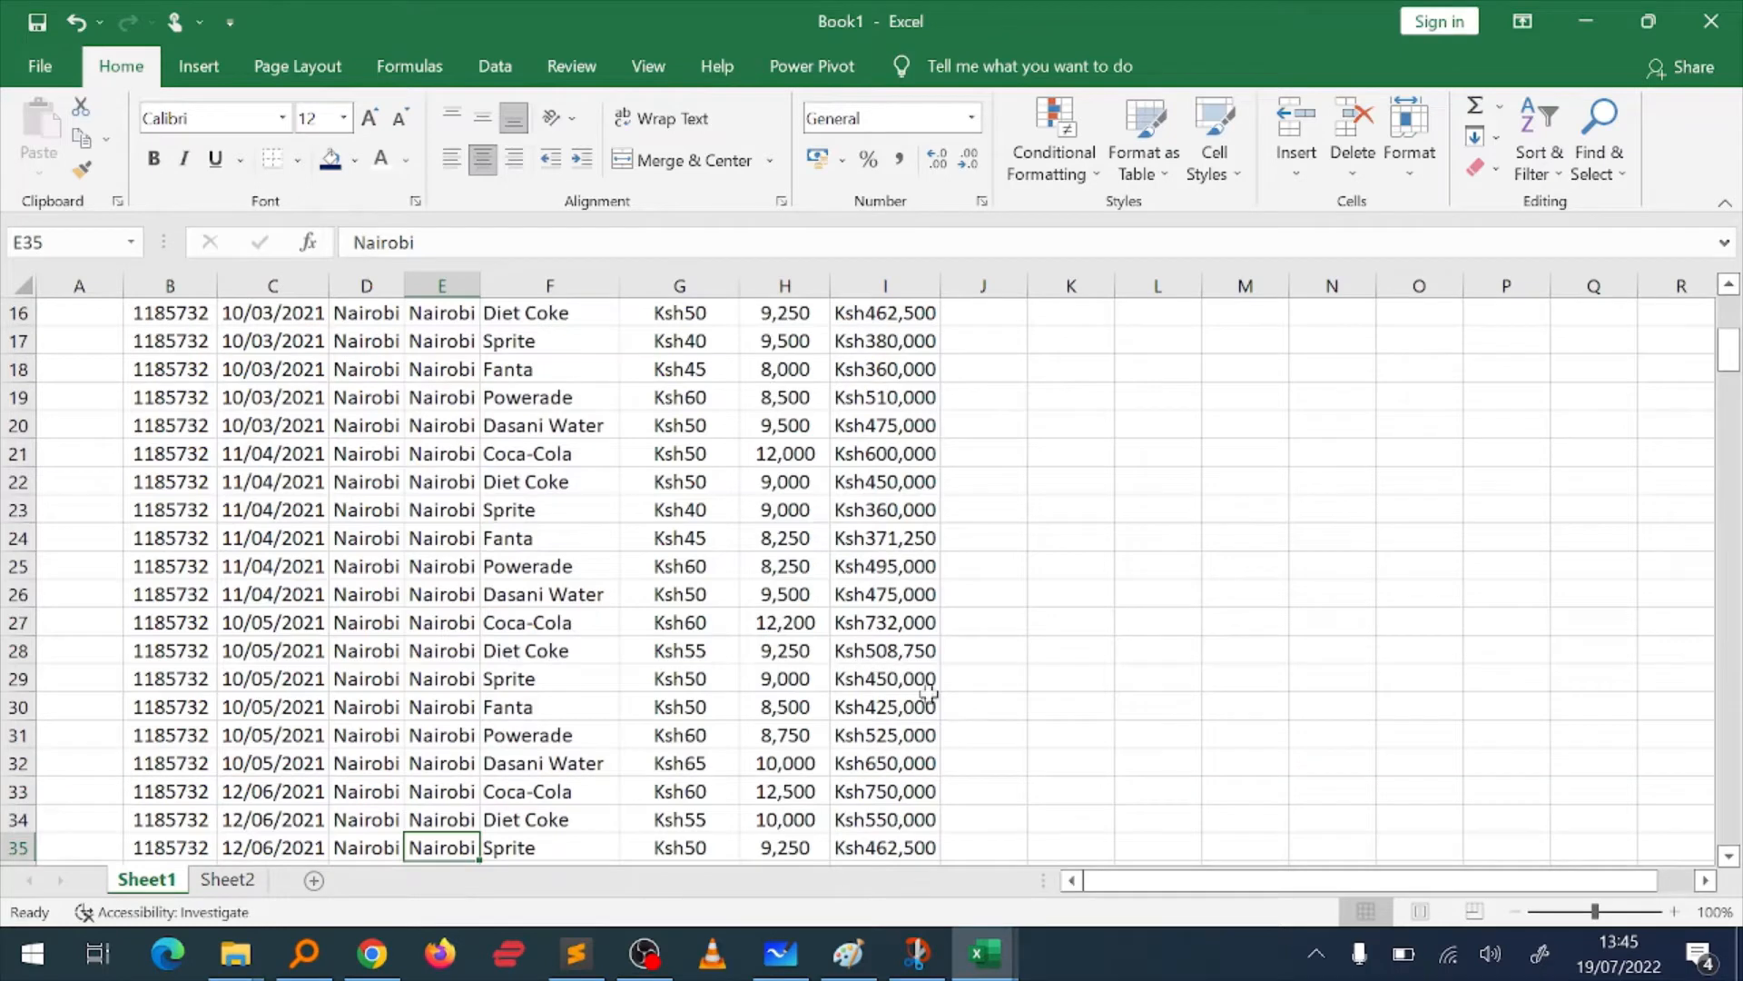
Step: Convert the whole sales data range B2:I251 into a table with headers
{"action": "left_click", "coordinate": [679, 734]}
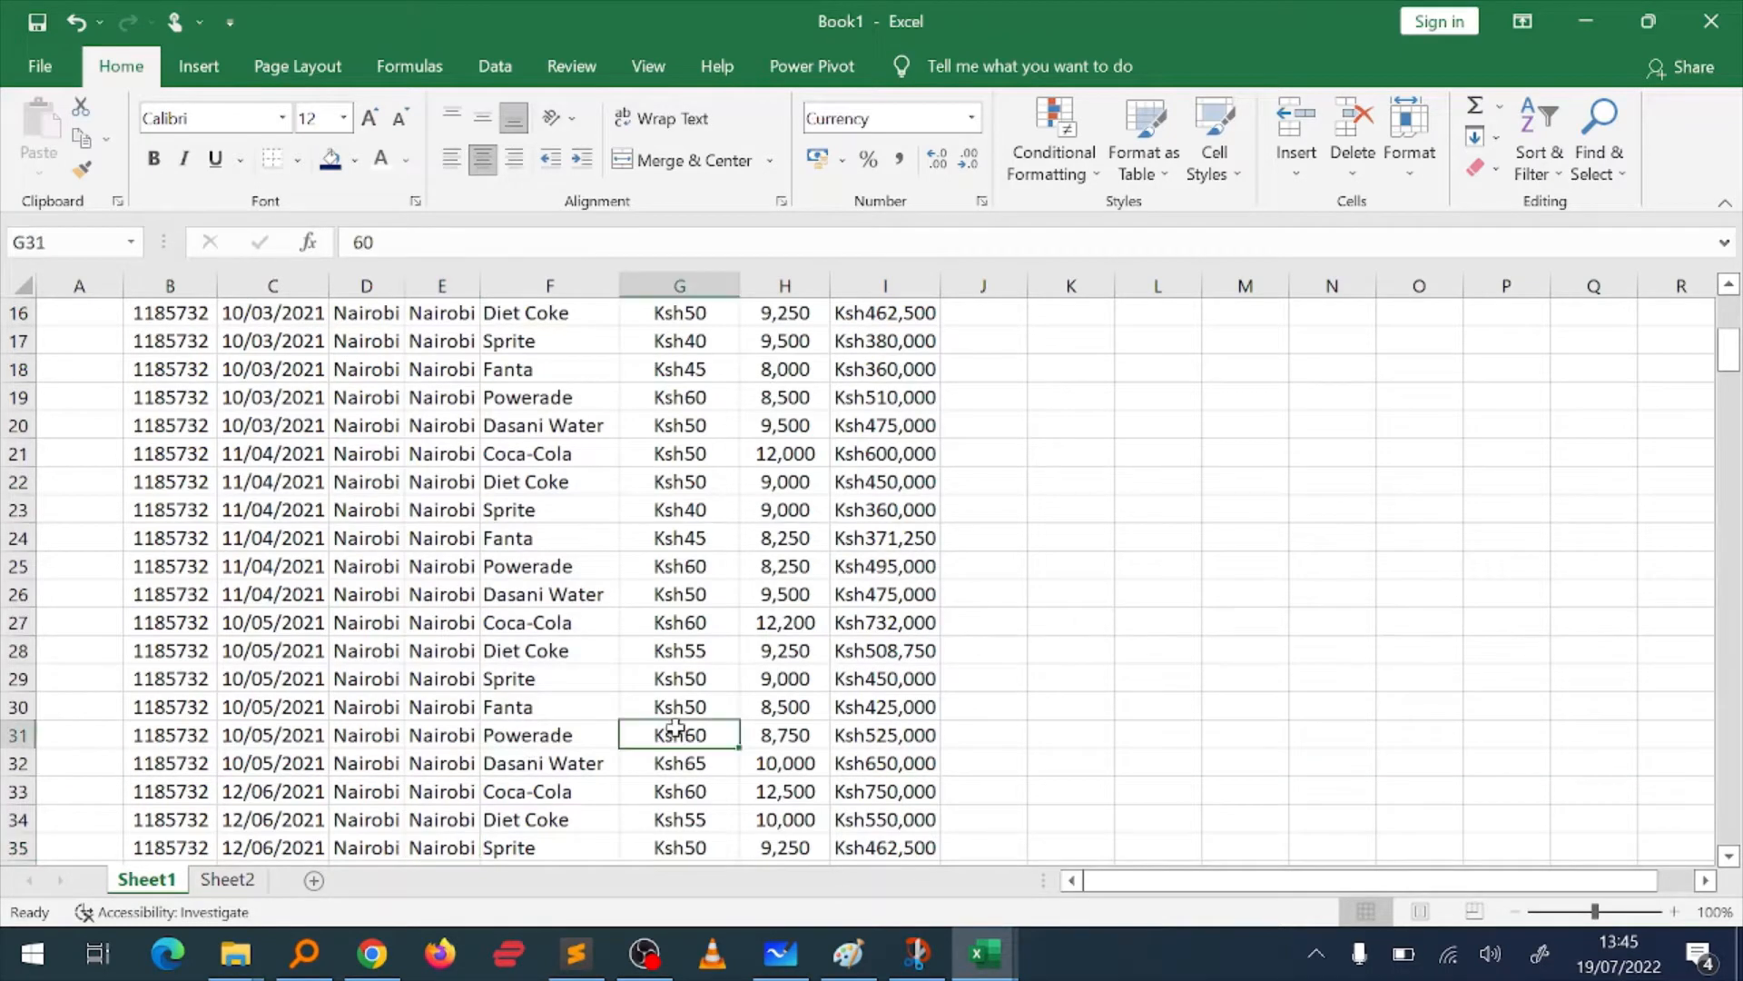
{"action": "key", "text": "ctrl+Up"}
{"action": "key", "text": "Left"}
{"action": "key", "text": "Left"}
{"action": "key", "text": "Left"}
{"action": "key", "text": "Left"}
{"action": "key", "text": "Left"}
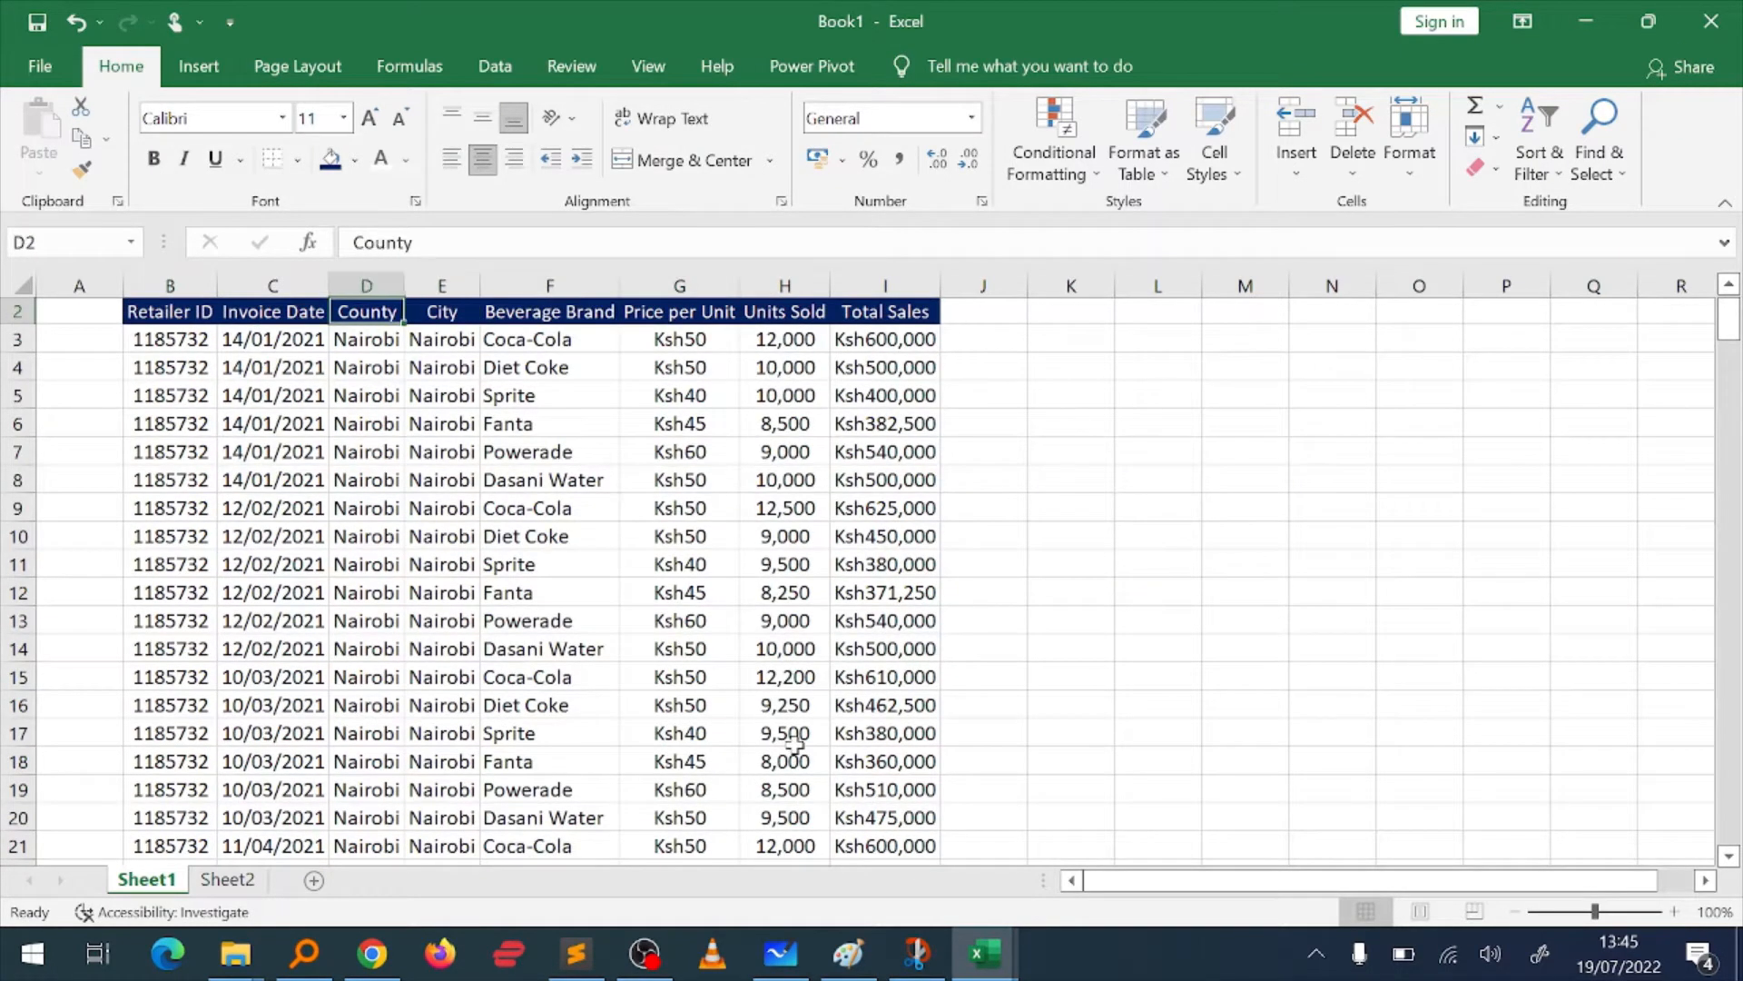
{"action": "scroll", "coordinate": [794, 740], "scroll_direction": "up", "scroll_amount": 1}
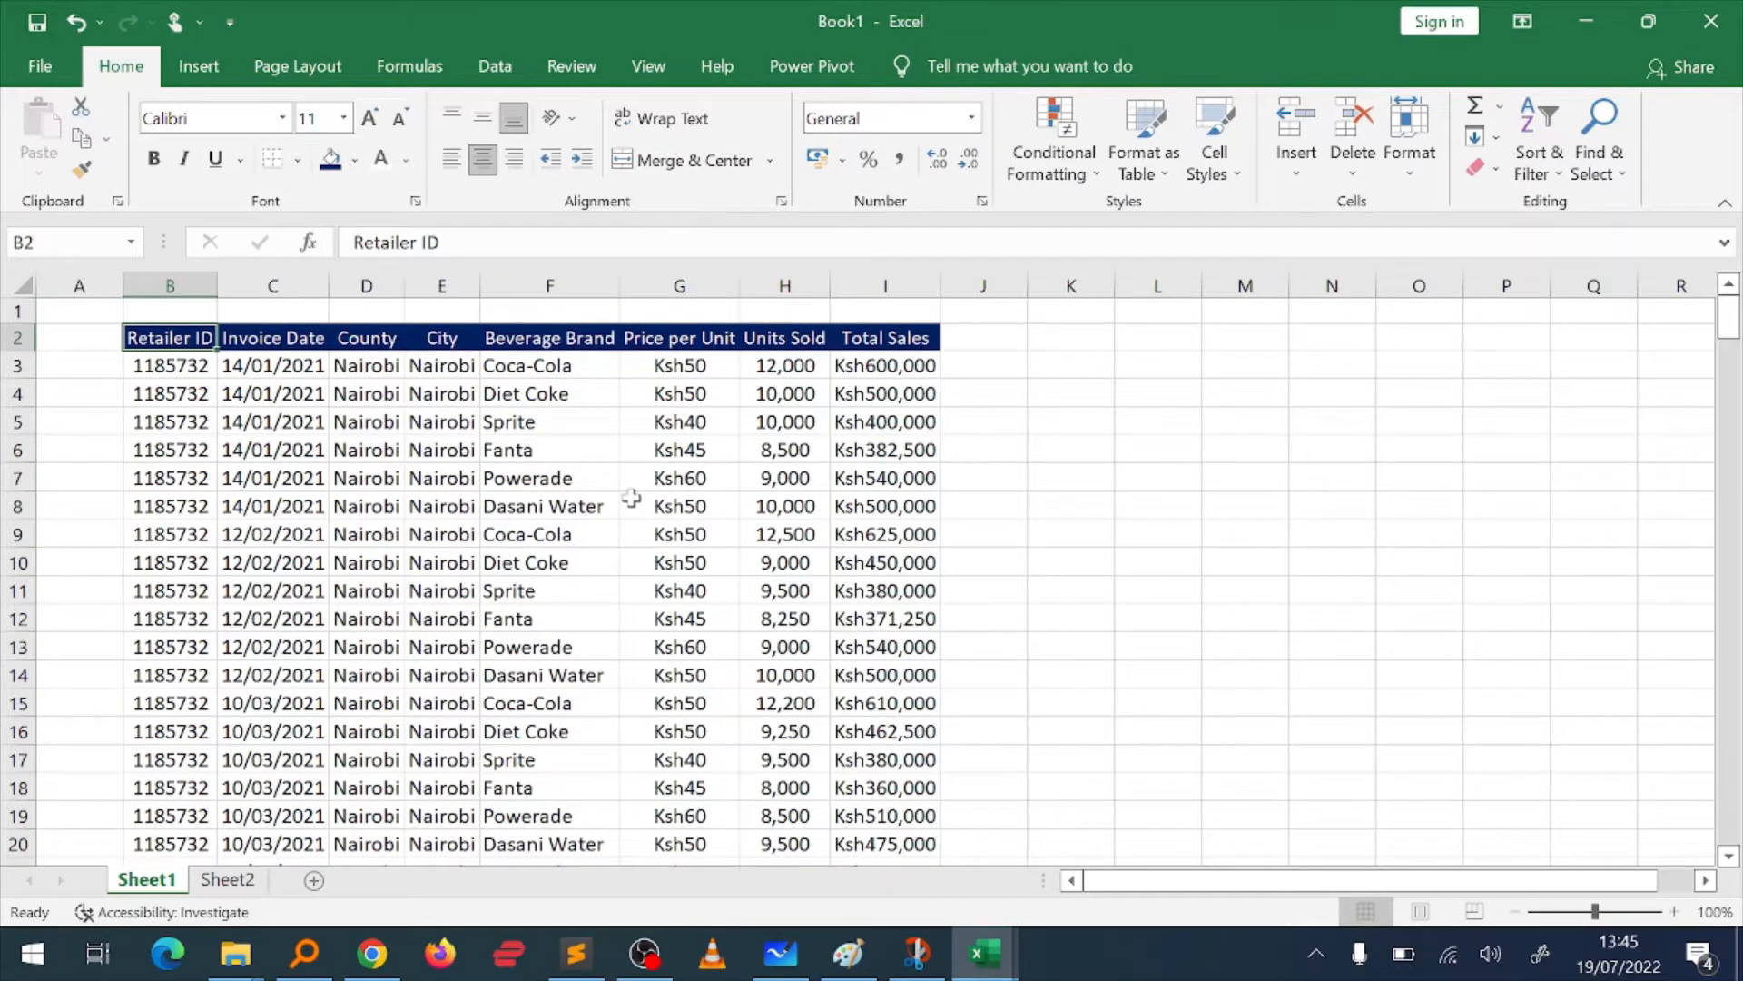
{"action": "key", "text": "ctrl+shift+Down"}
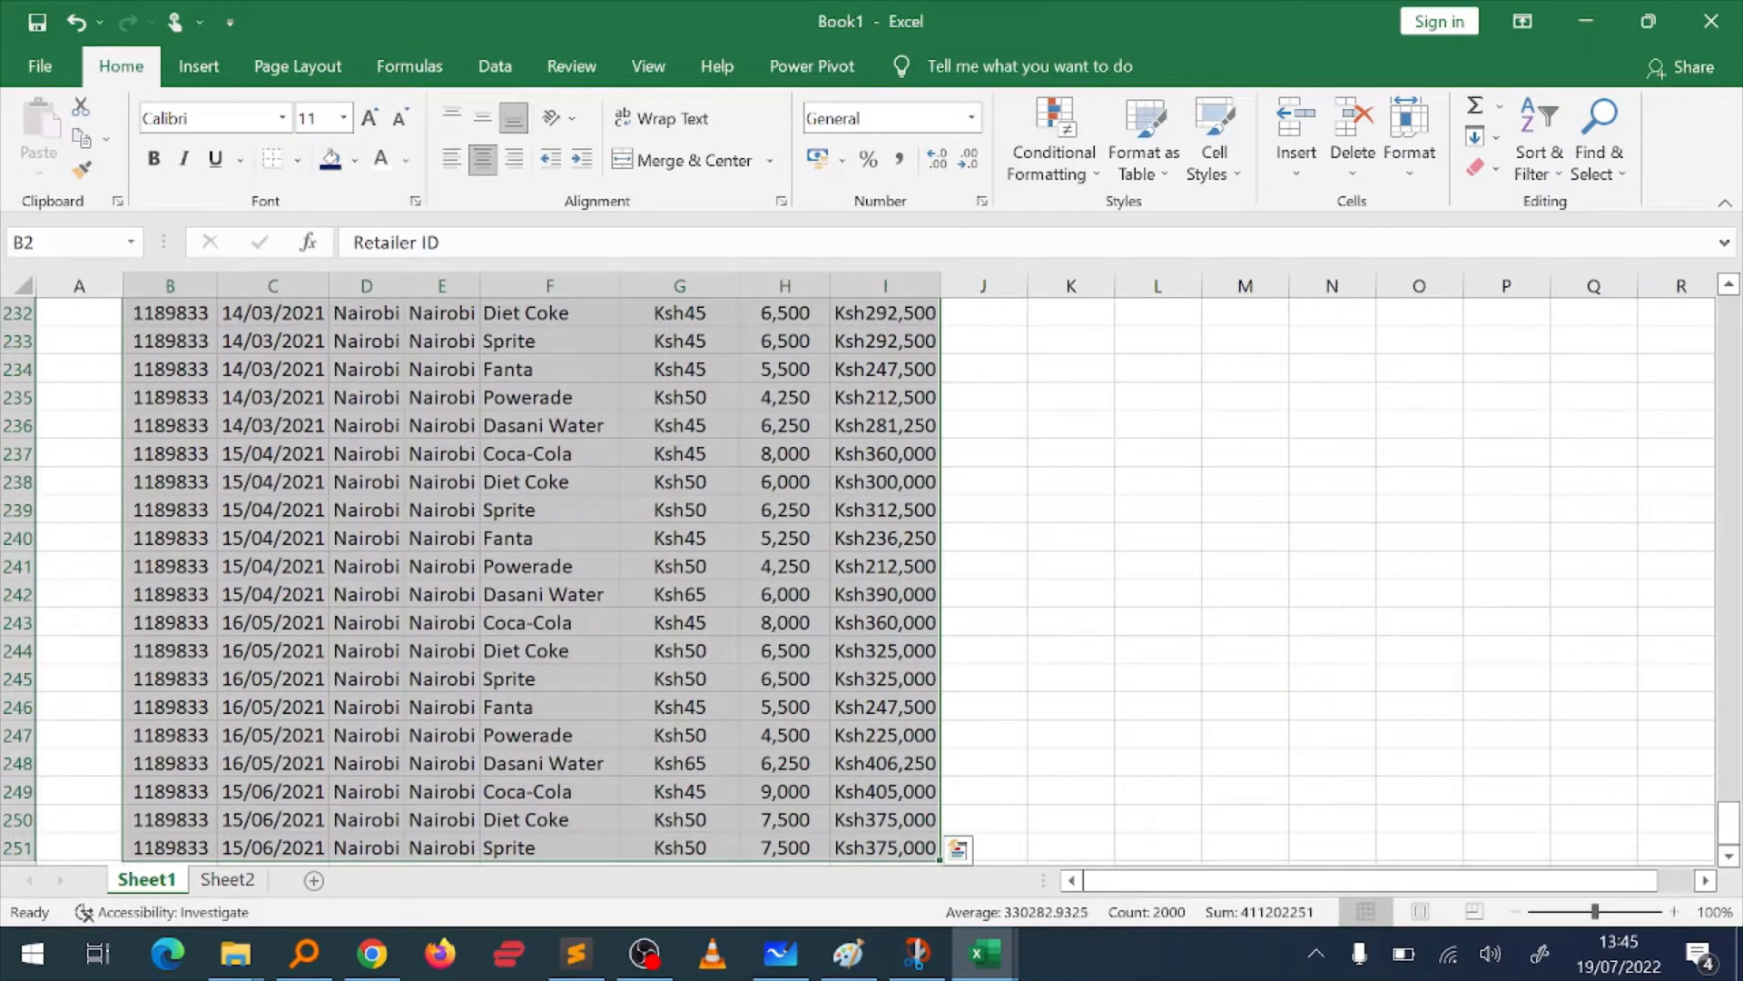
{"action": "key", "text": "ctrl+t"}
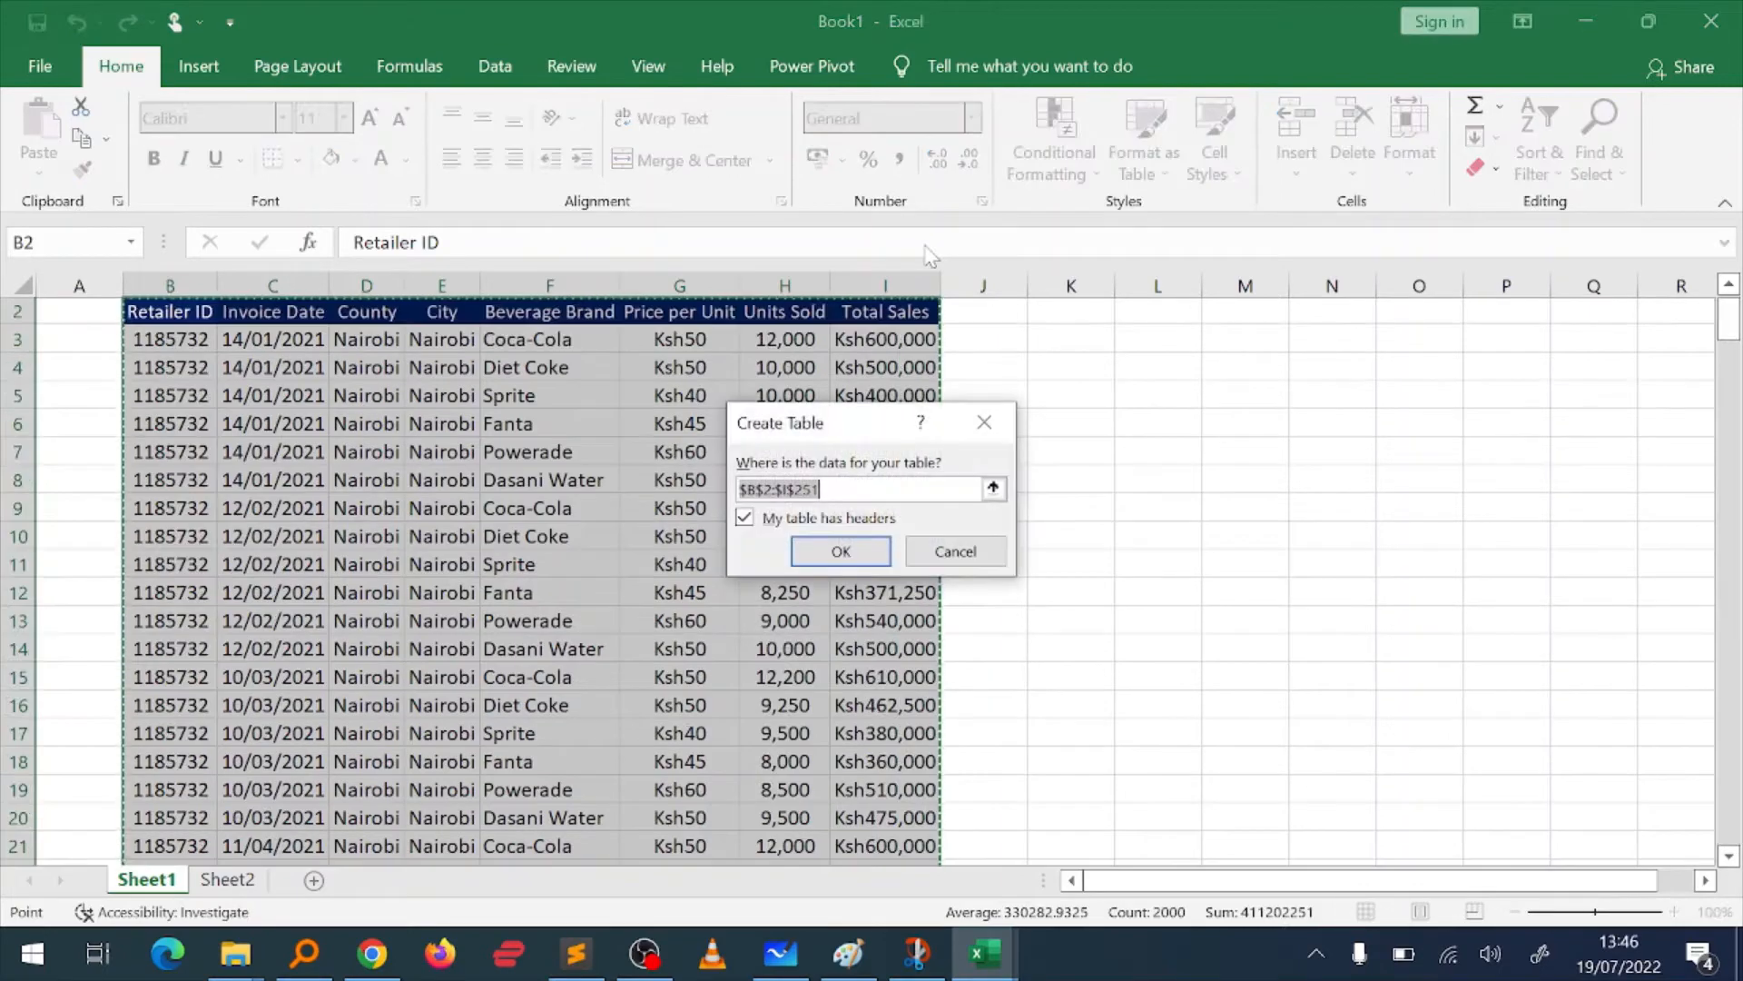
{"action": "key", "text": "Return"}
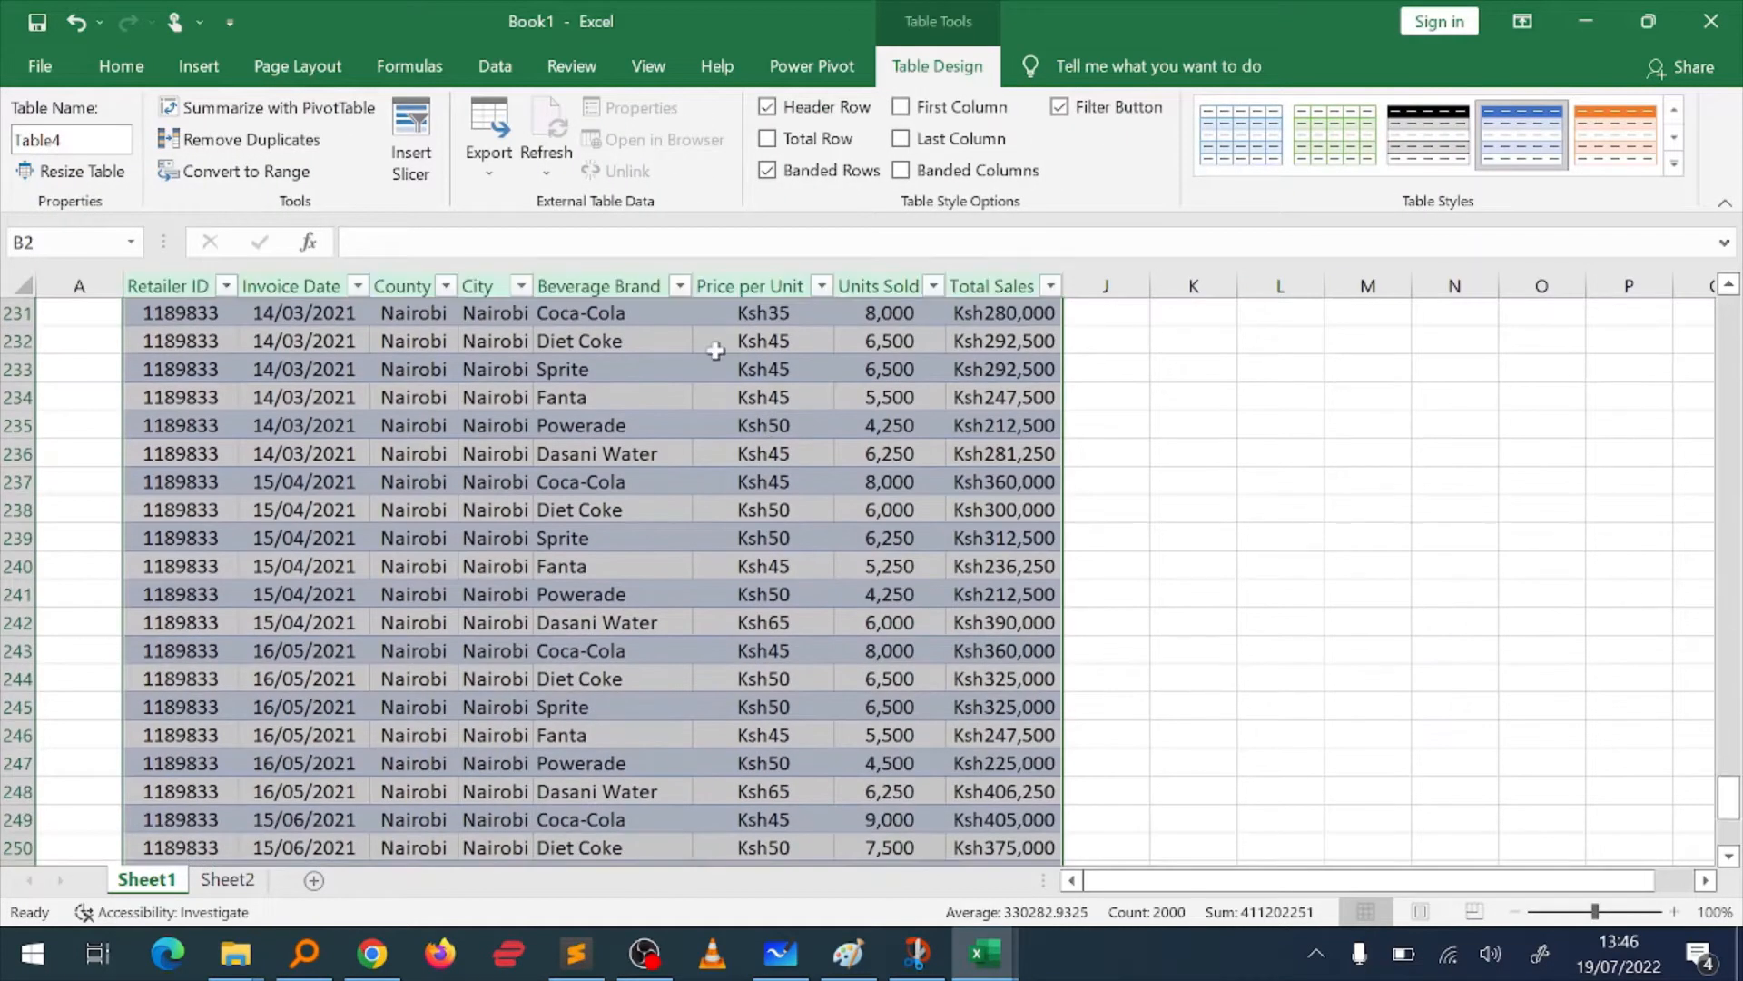
Step: Look through the rows of the new table from the header down to about row 30
{"action": "left_click", "coordinate": [715, 350]}
{"action": "key", "text": "ctrl+Up"}
{"action": "key", "text": "ctrl+Up"}
{"action": "key", "text": "Down"}
{"action": "key", "text": "Down"}
{"action": "key", "text": "Down"}
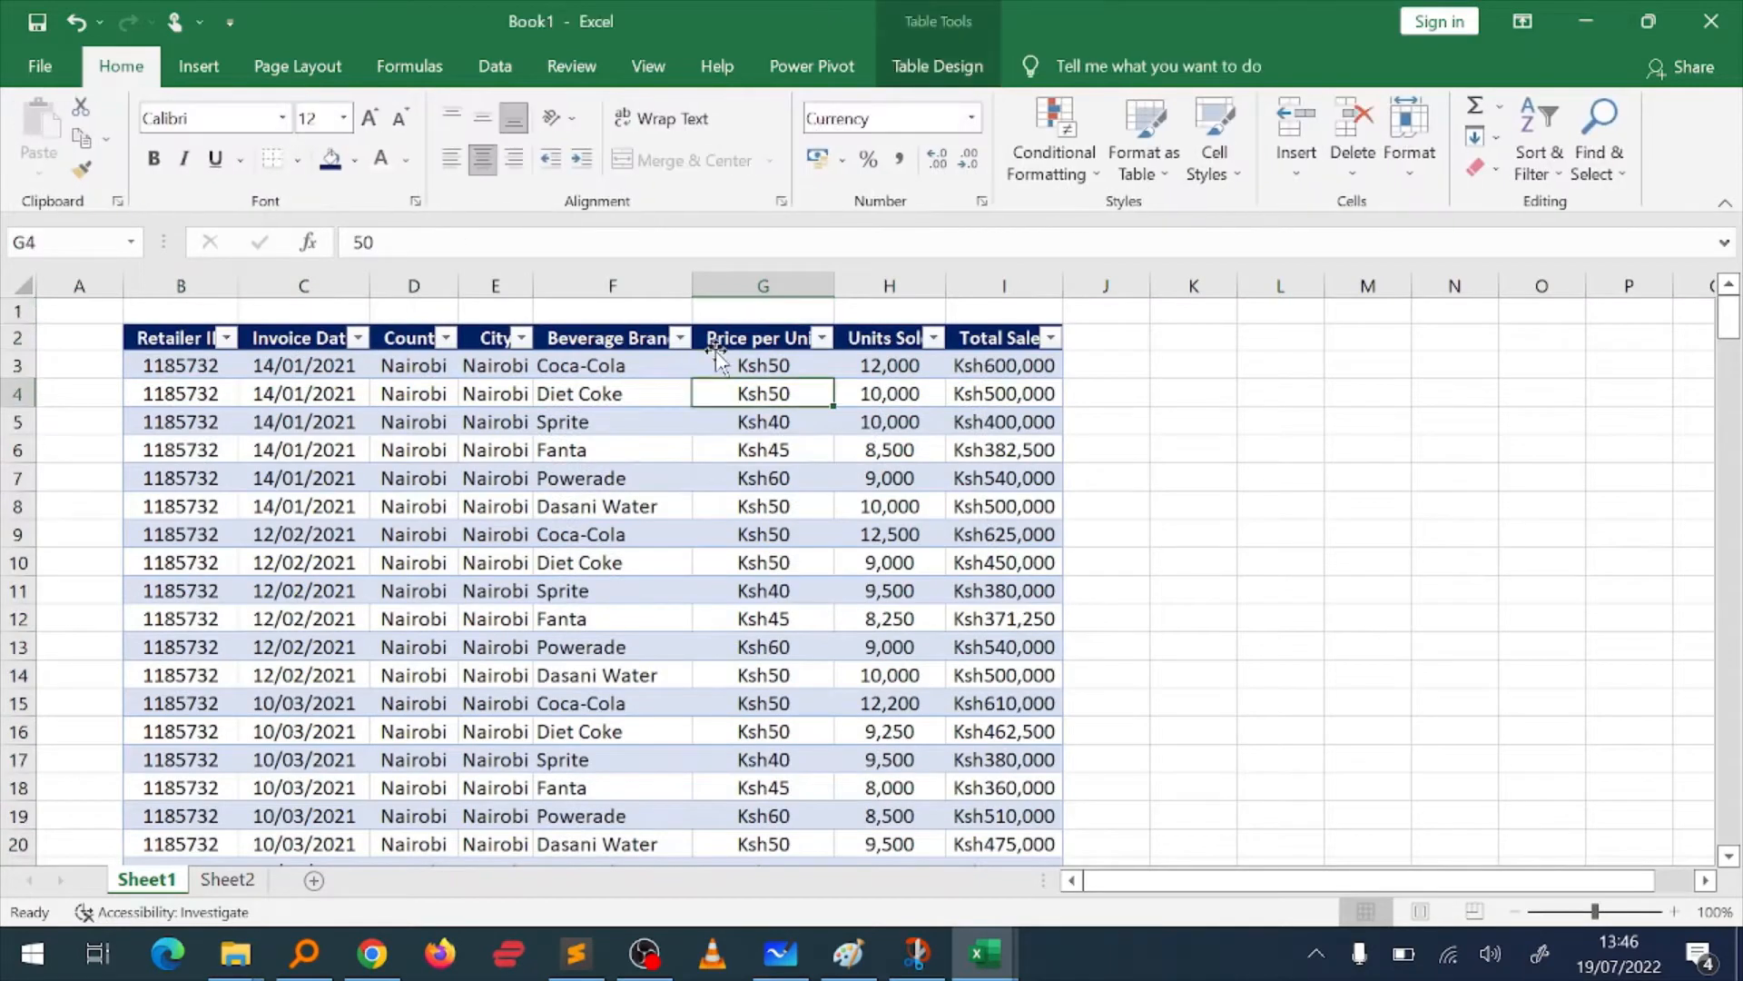
{"action": "key", "text": "Down"}
{"action": "key", "text": "Down"}
{"action": "key", "text": "Down"}
{"action": "key", "text": "Down"}
{"action": "key", "text": "Down"}
{"action": "key", "text": "Down"}
{"action": "key", "text": "Down"}
{"action": "key", "text": "Down"}
{"action": "key", "text": "Down"}
{"action": "key", "text": "Down"}
{"action": "key", "text": "Down"}
{"action": "key", "text": "Down"}
{"action": "key", "text": "Down"}
{"action": "key", "text": "Down"}
{"action": "key", "text": "Down"}
{"action": "key", "text": "Down"}
{"action": "key", "text": "Down"}
{"action": "key", "text": "Down"}
{"action": "key", "text": "Down"}
{"action": "key", "text": "Down"}
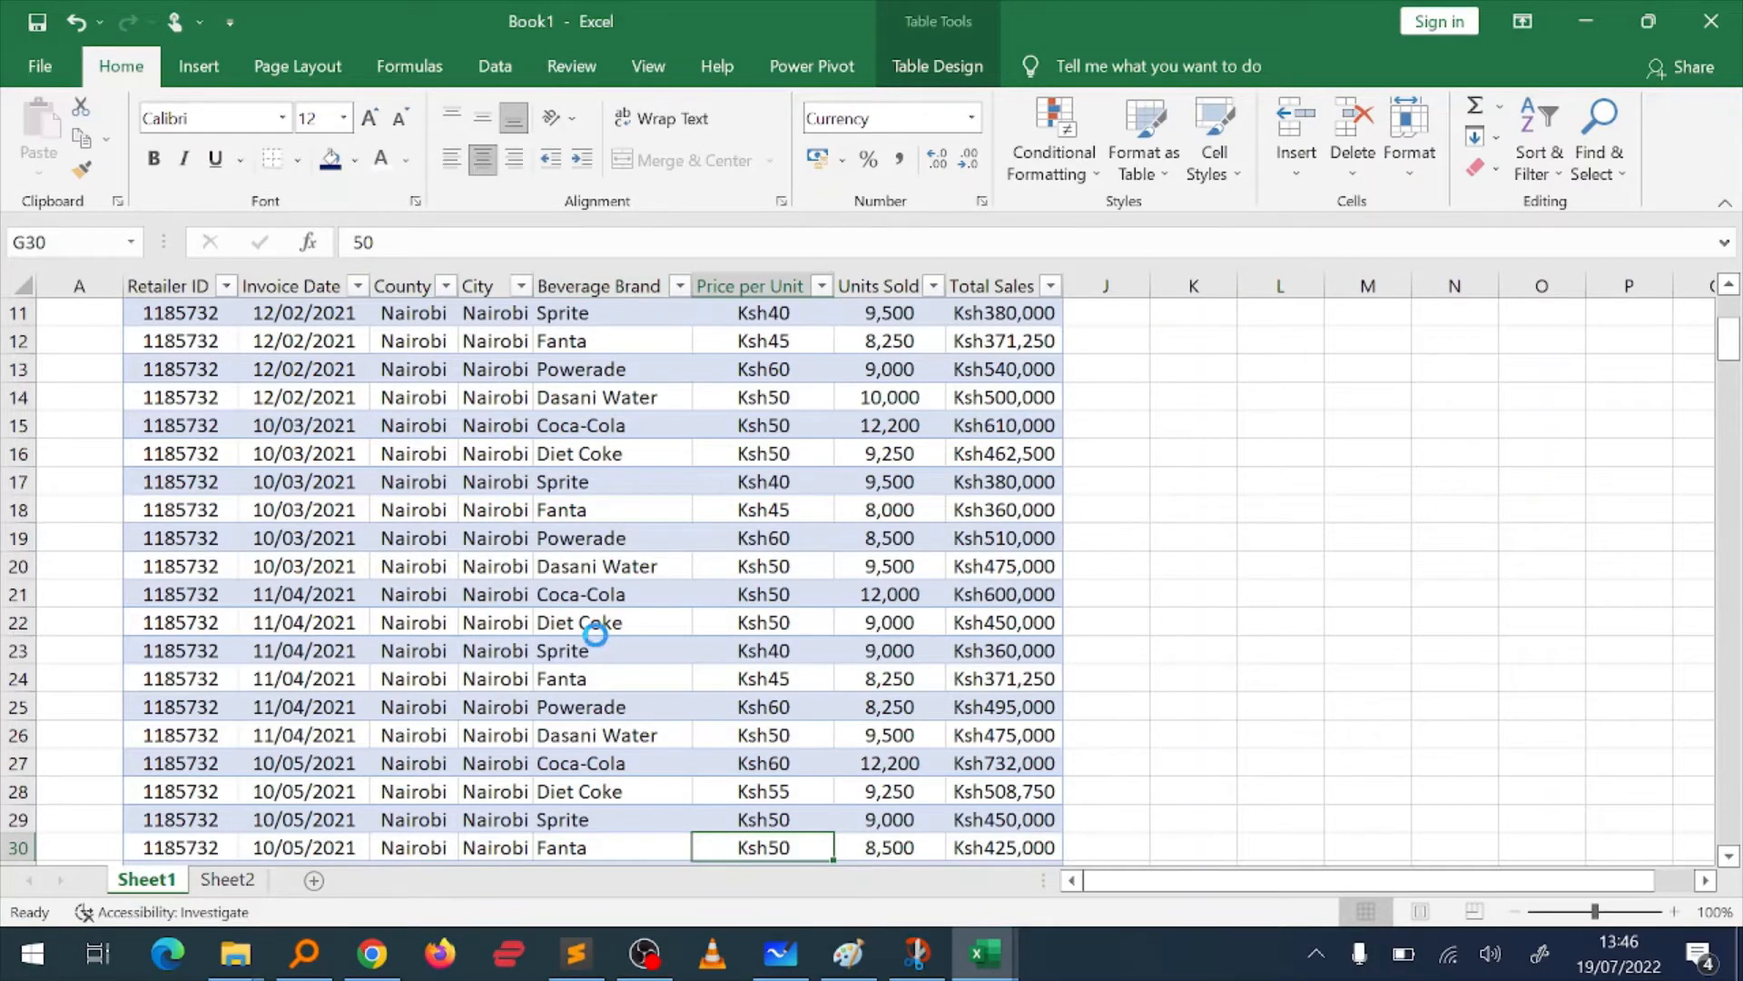
Step: Undo the conversion of the sales data into a table
{"action": "key", "text": "ctrl+z"}
{"action": "key", "text": "Up"}
{"action": "key", "text": "Down"}
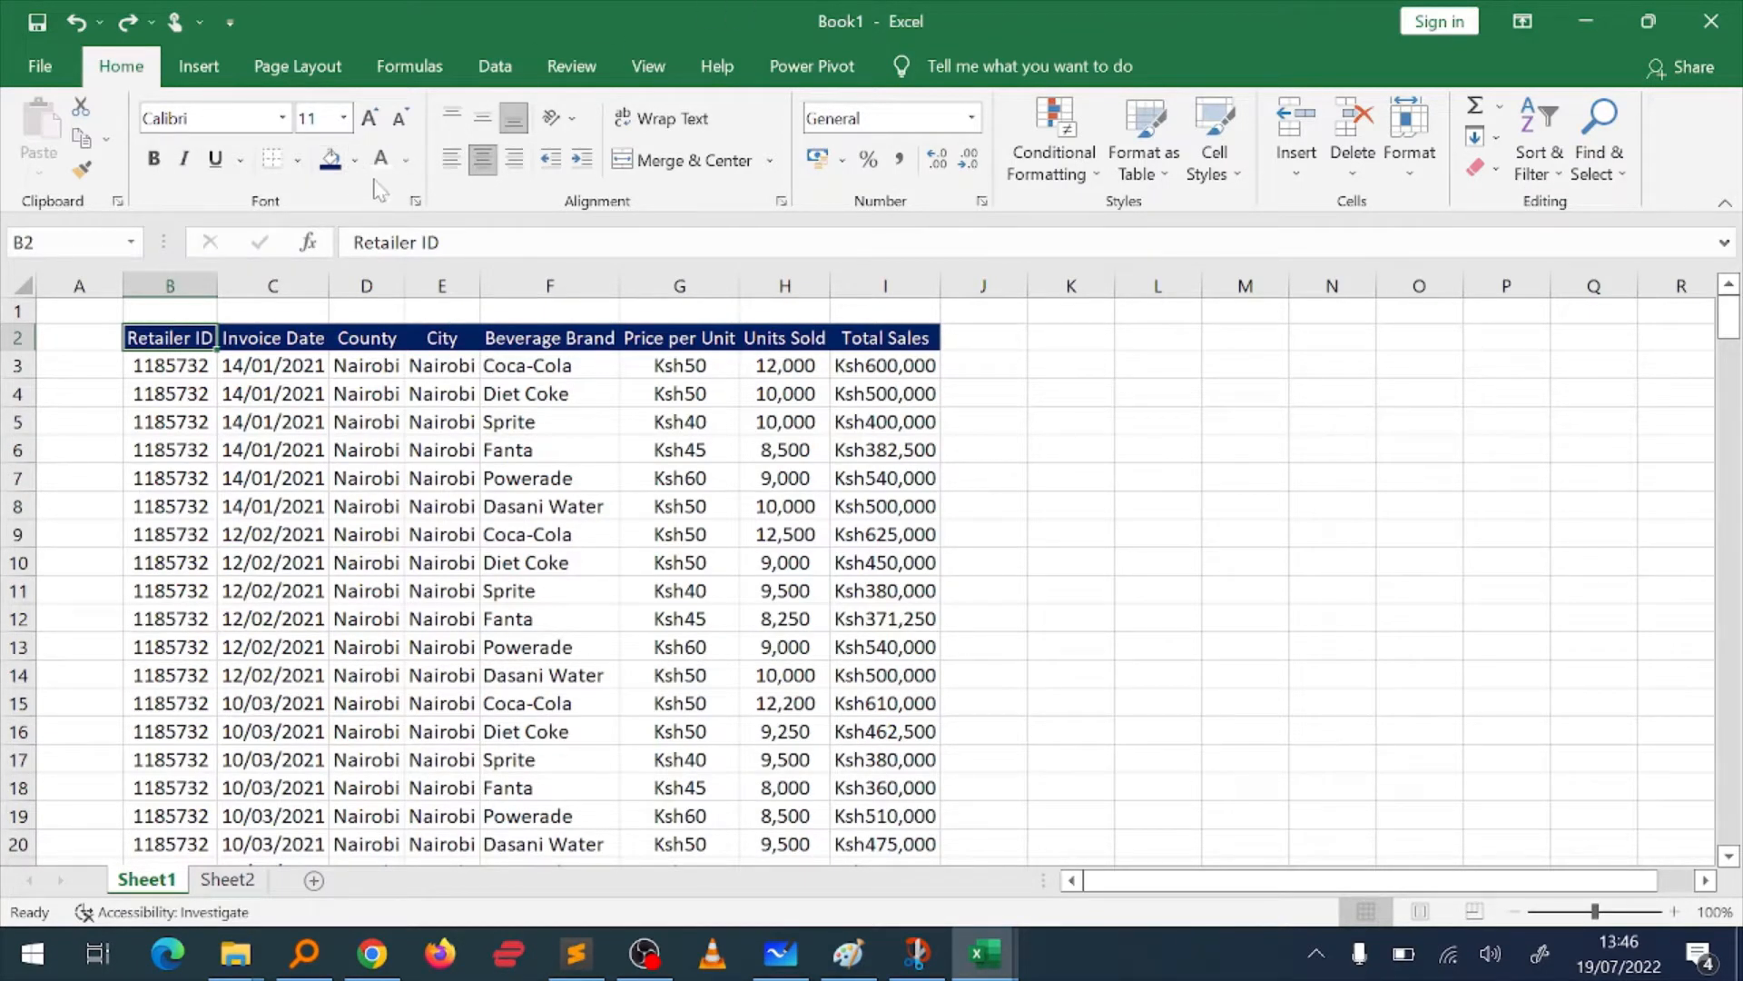
Step: Split the worksheet window at the Retailer ID header cell B2
{"action": "left_click", "coordinate": [648, 67]}
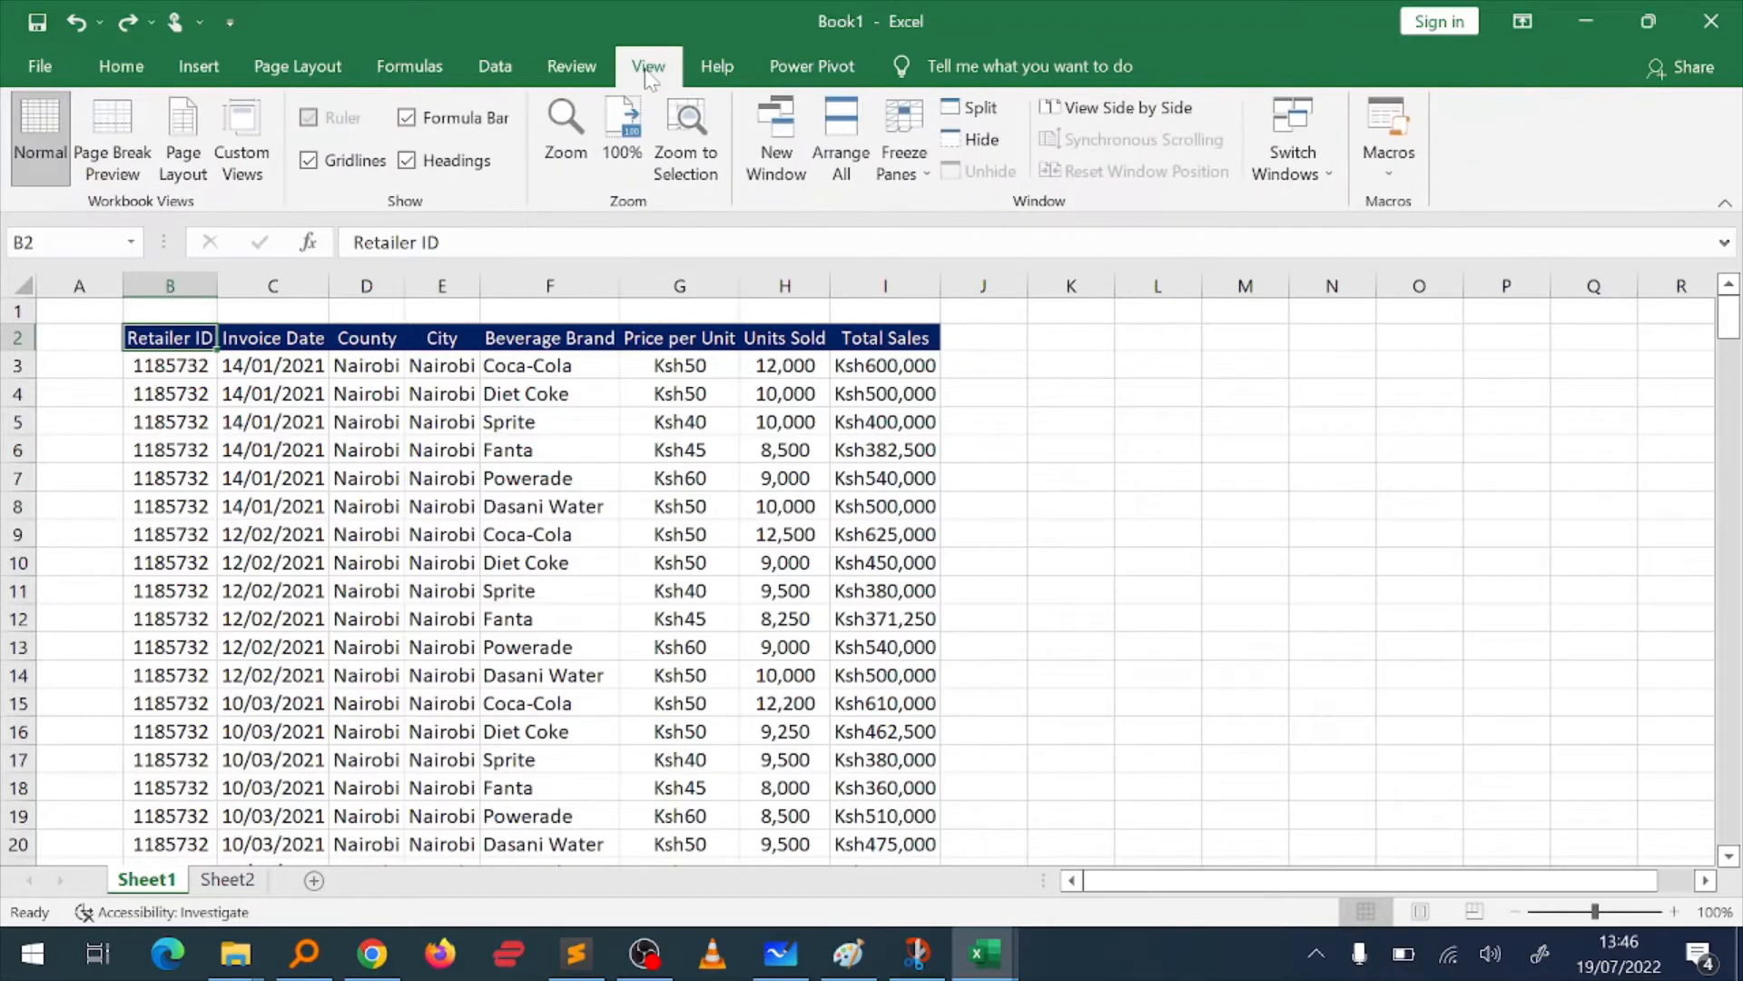
{"action": "left_click", "coordinate": [976, 116]}
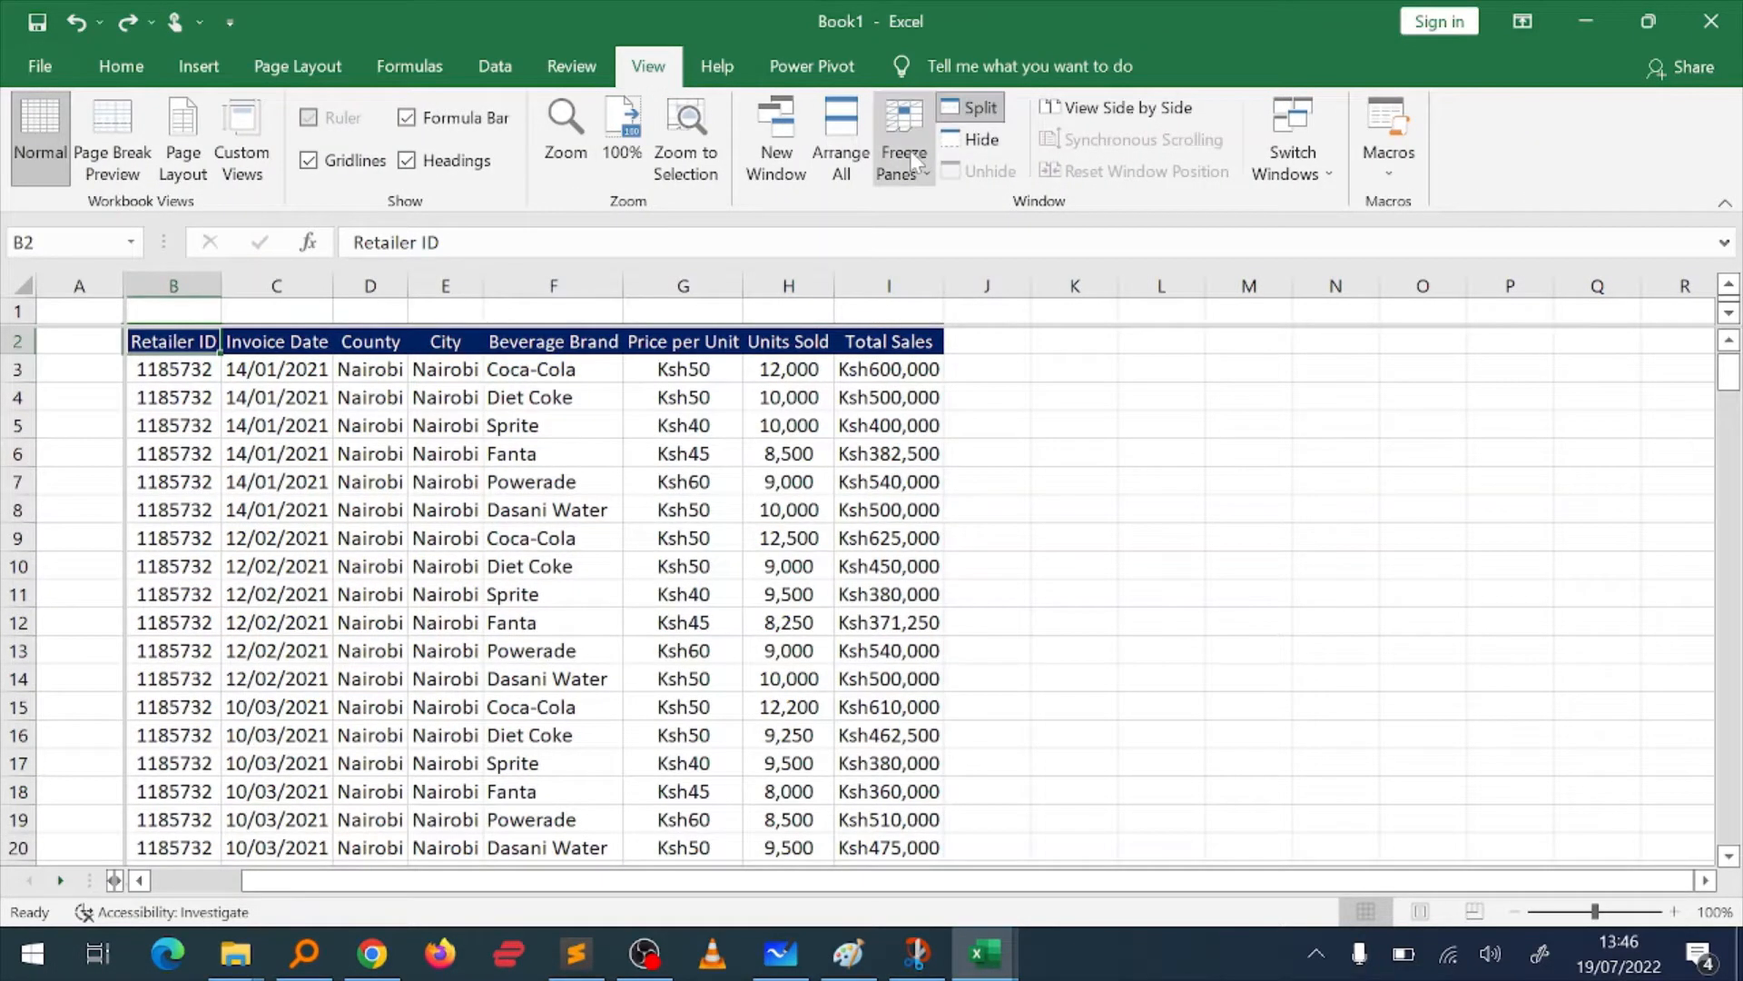
Step: Try freezing the panes at the split by cell B2, and unfreeze them
{"action": "left_click", "coordinate": [915, 162]}
{"action": "left_click", "coordinate": [982, 204]}
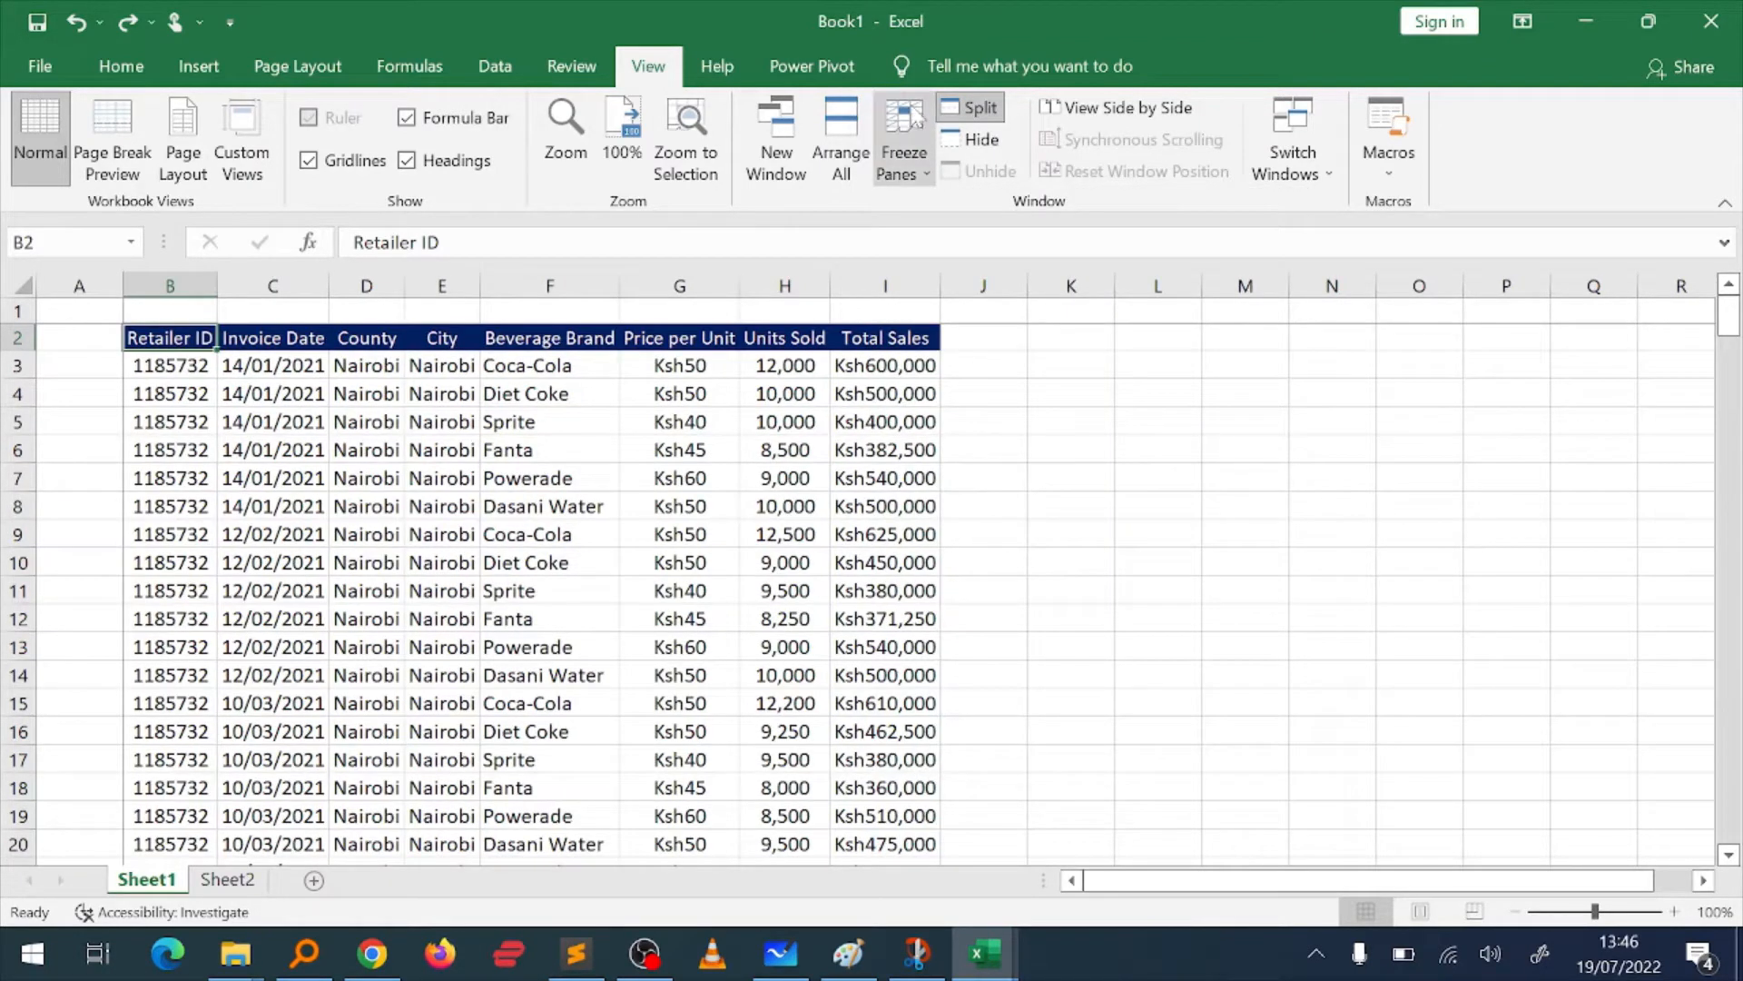
{"action": "left_click", "coordinate": [891, 136]}
{"action": "left_click", "coordinate": [982, 203]}
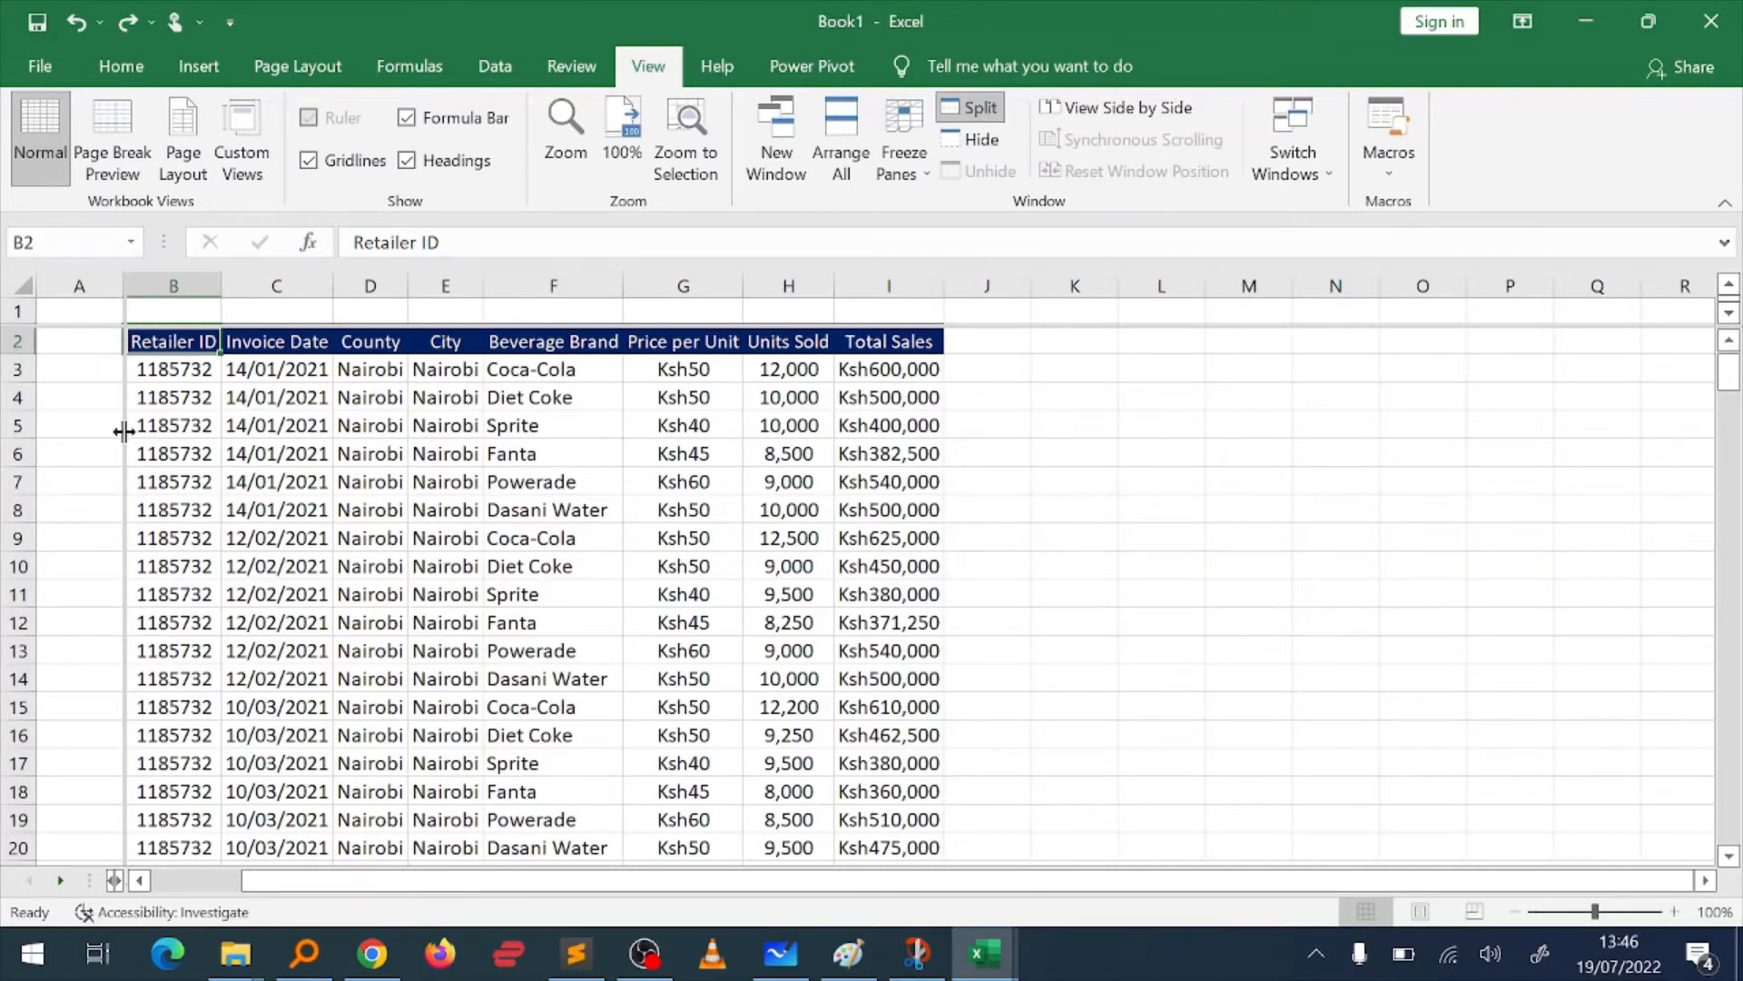
Step: Reposition the split to a single horizontal line just below header row 2 and freeze the panes there
{"action": "left_click_drag", "start_coordinate": [125, 431], "coordinate": [7, 443]}
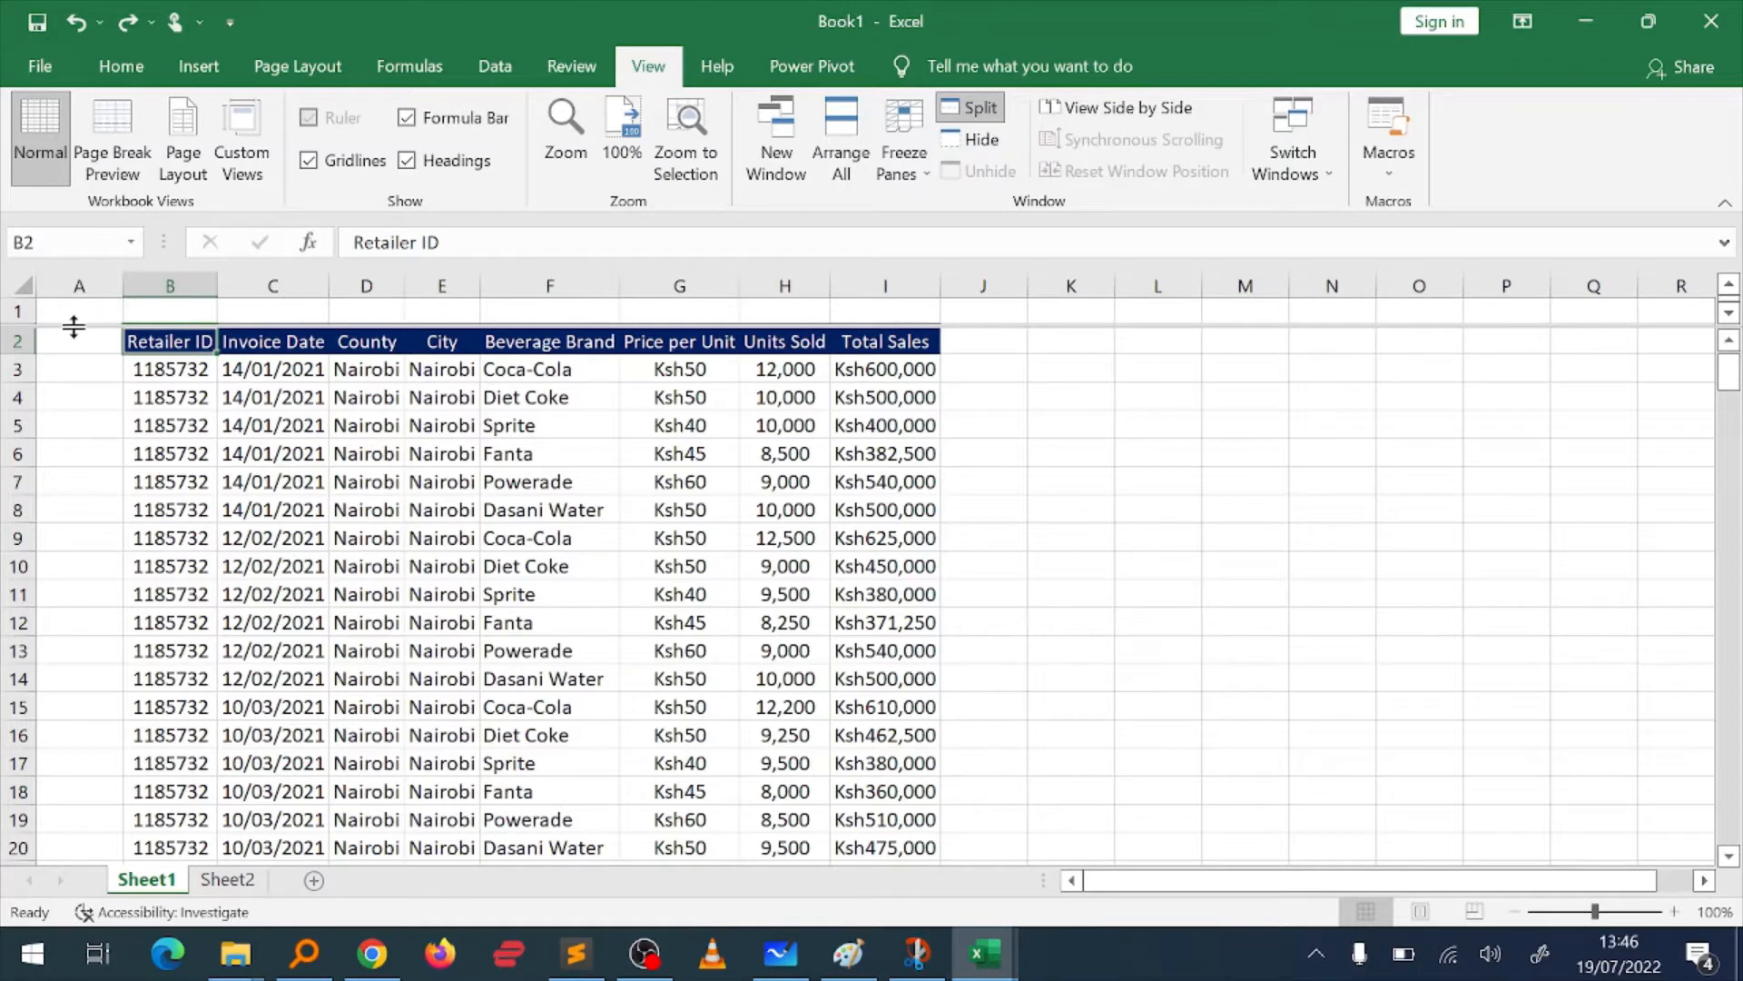
{"action": "left_click_drag", "start_coordinate": [73, 326], "coordinate": [69, 354]}
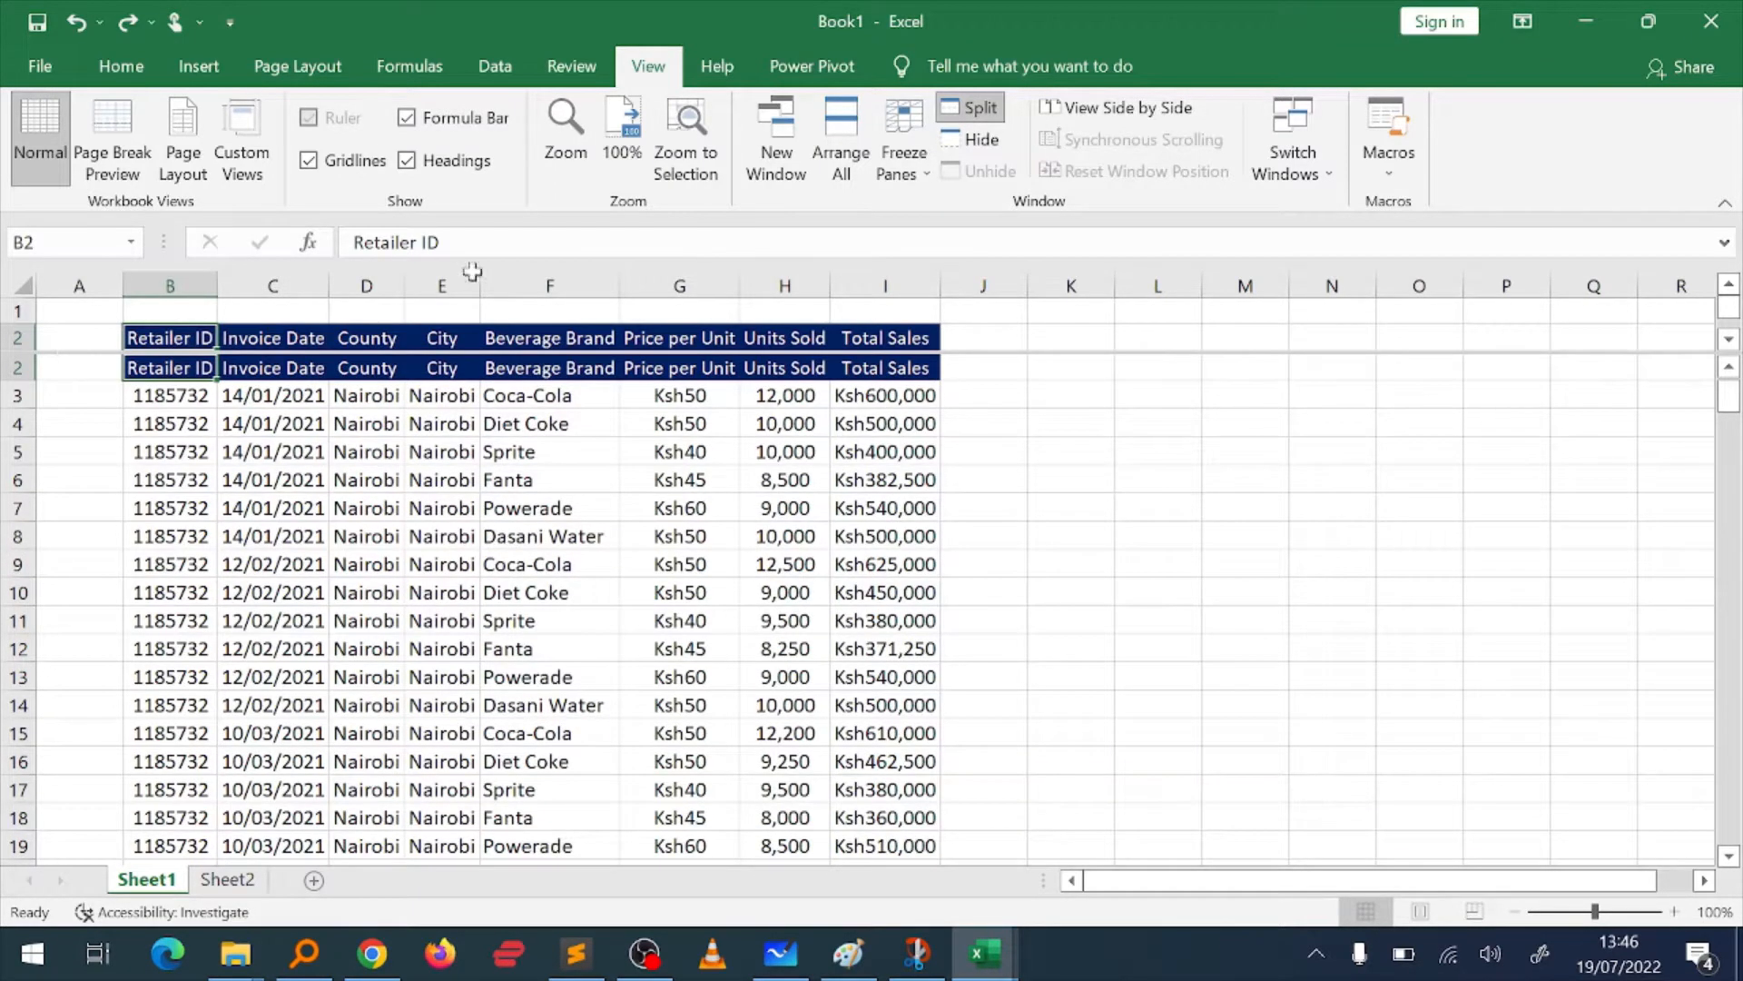
{"action": "left_click", "coordinate": [896, 167]}
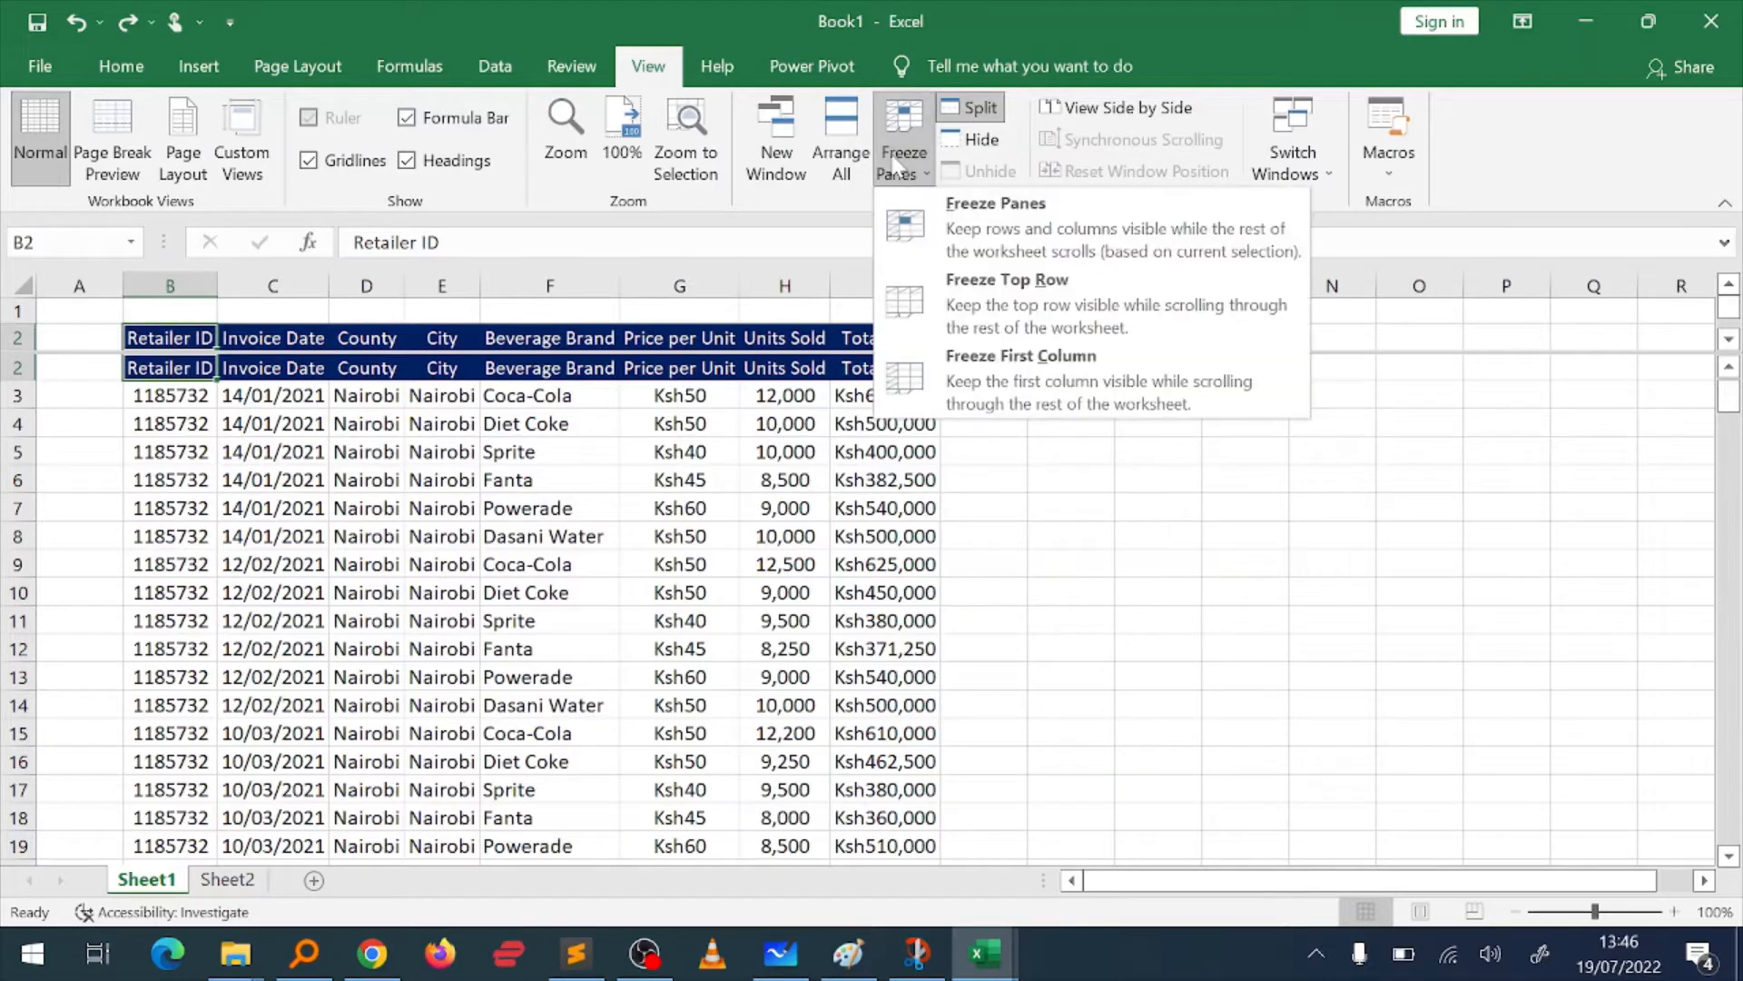
{"action": "left_click", "coordinate": [929, 226]}
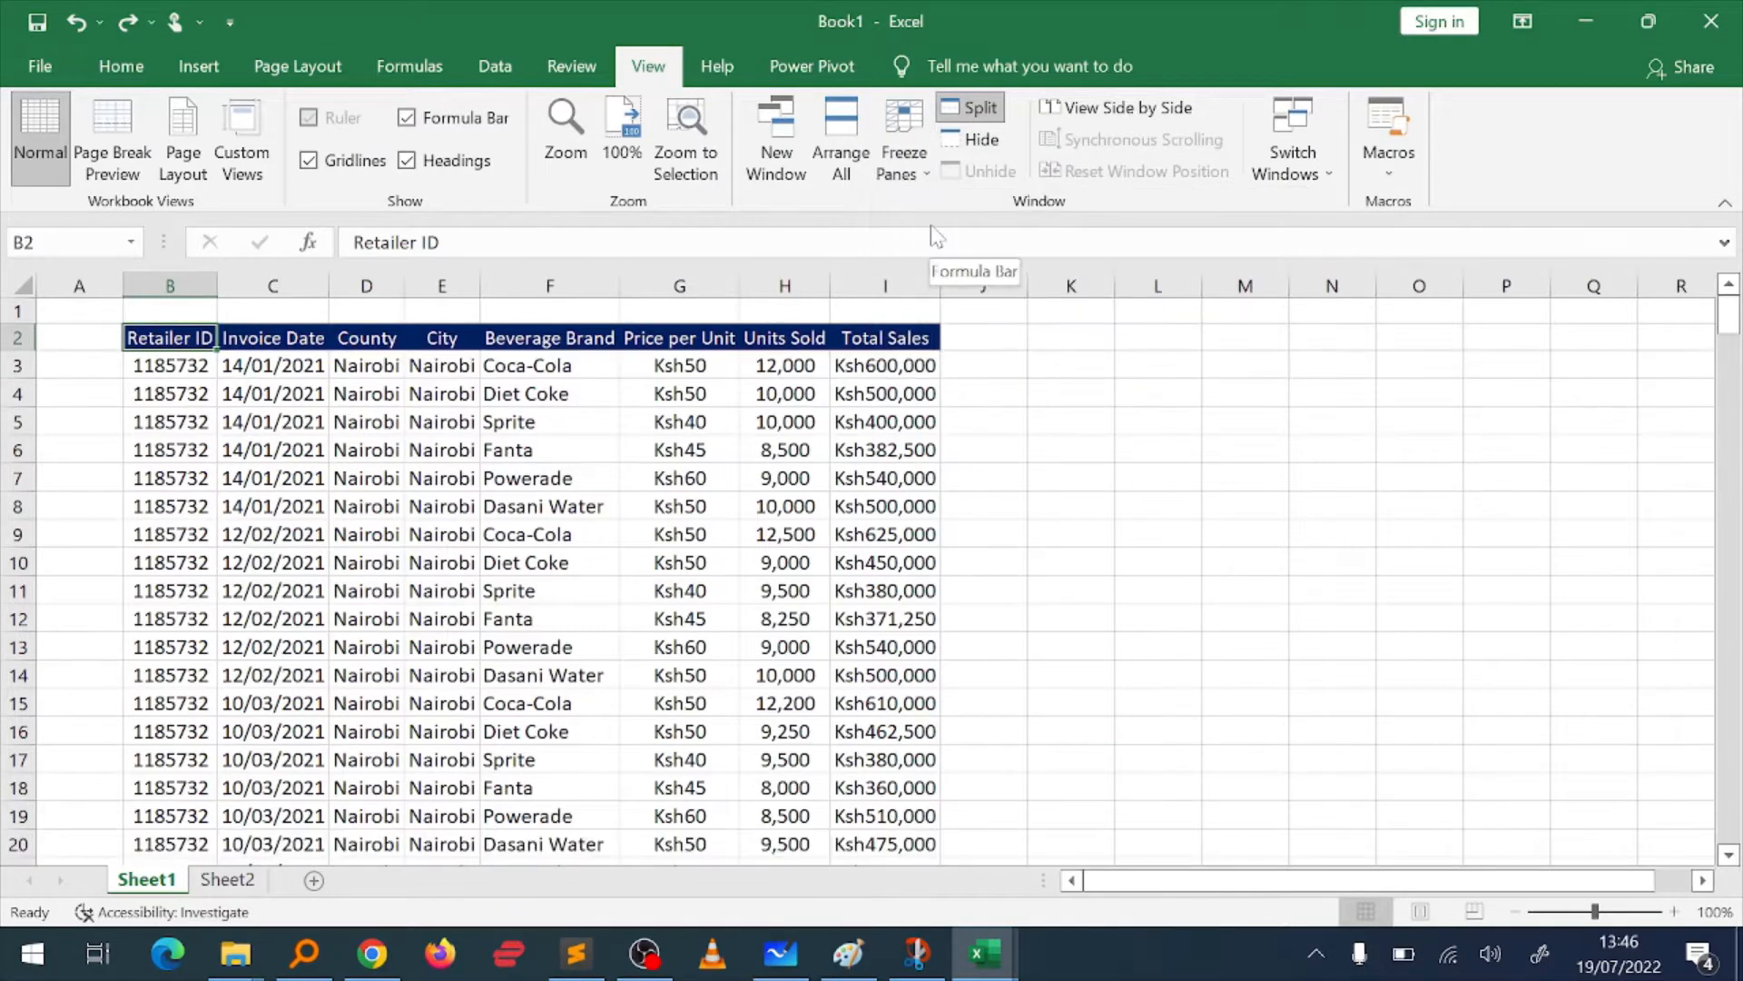
Step: Scroll through the sales records to check how the frozen header row behaves
{"action": "left_click", "coordinate": [848, 449]}
{"action": "scroll", "coordinate": [848, 444], "scroll_direction": "down", "scroll_amount": 3}
{"action": "scroll", "coordinate": [848, 442], "scroll_direction": "down", "scroll_amount": 6}
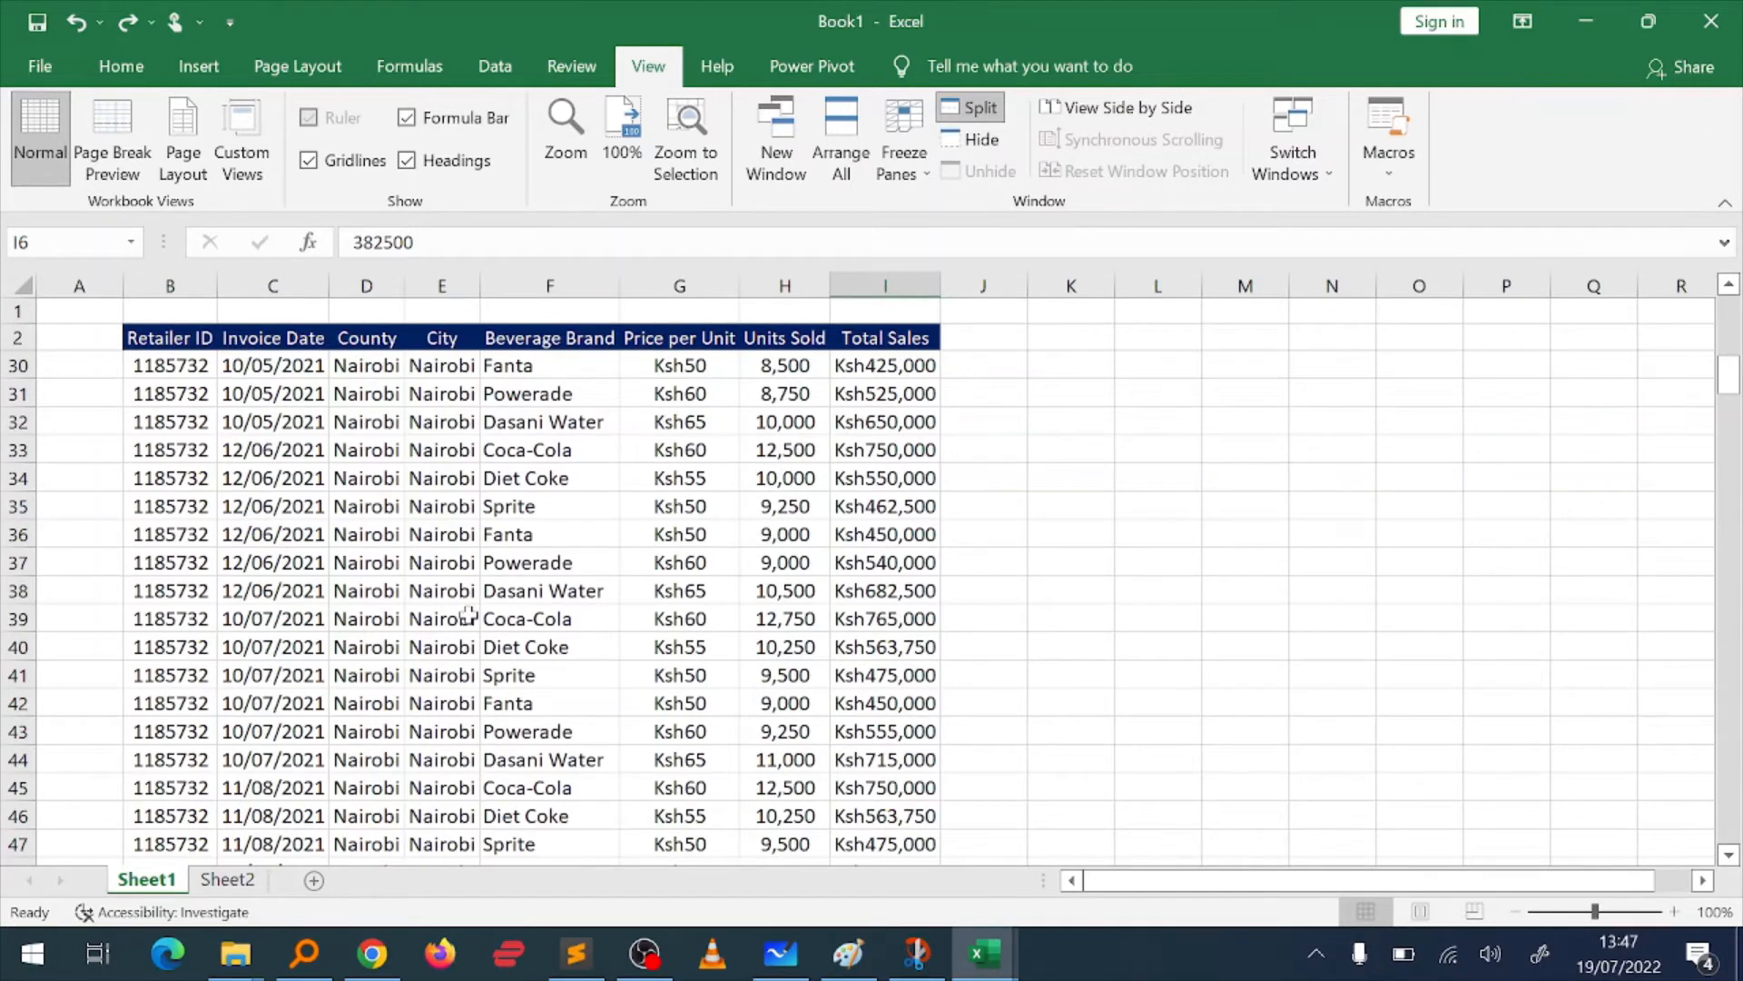
{"action": "scroll", "coordinate": [471, 618], "scroll_direction": "down", "scroll_amount": 3}
{"action": "key", "text": "super+Tab"}
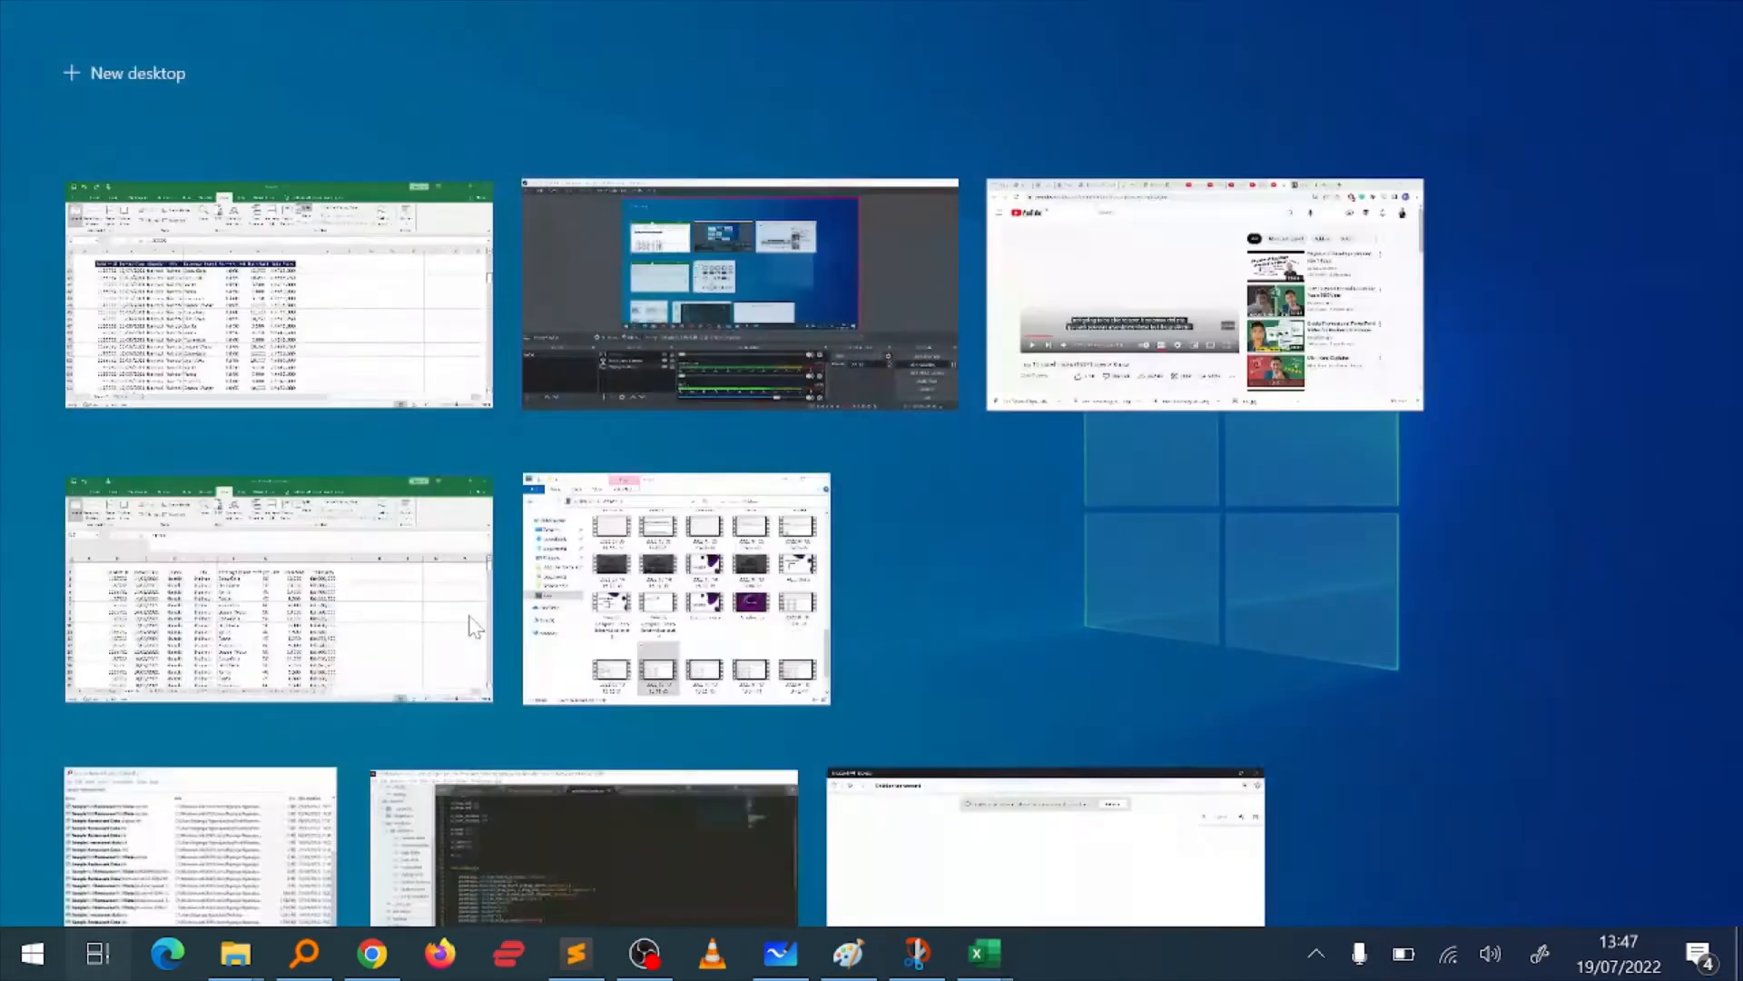
{"action": "left_click", "coordinate": [282, 325]}
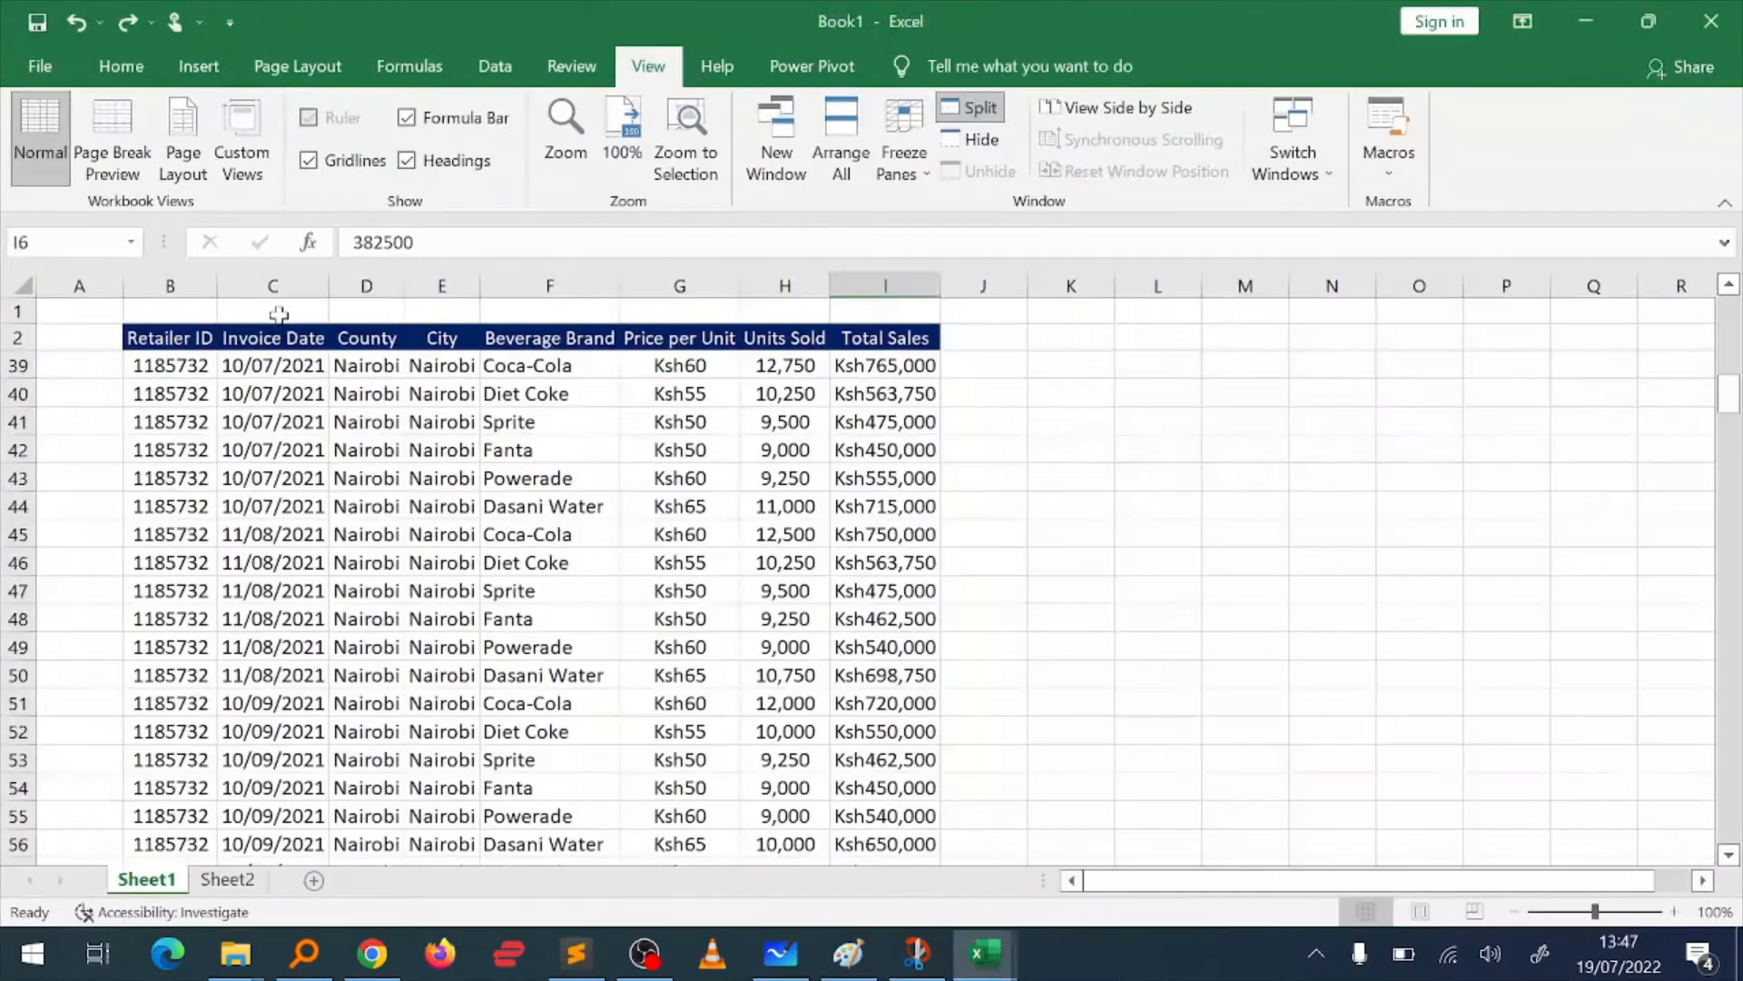
{"action": "left_click", "coordinate": [312, 420]}
{"action": "scroll", "coordinate": [312, 424], "scroll_direction": "down", "scroll_amount": 1}
{"action": "scroll", "coordinate": [316, 430], "scroll_direction": "up", "scroll_amount": 6}
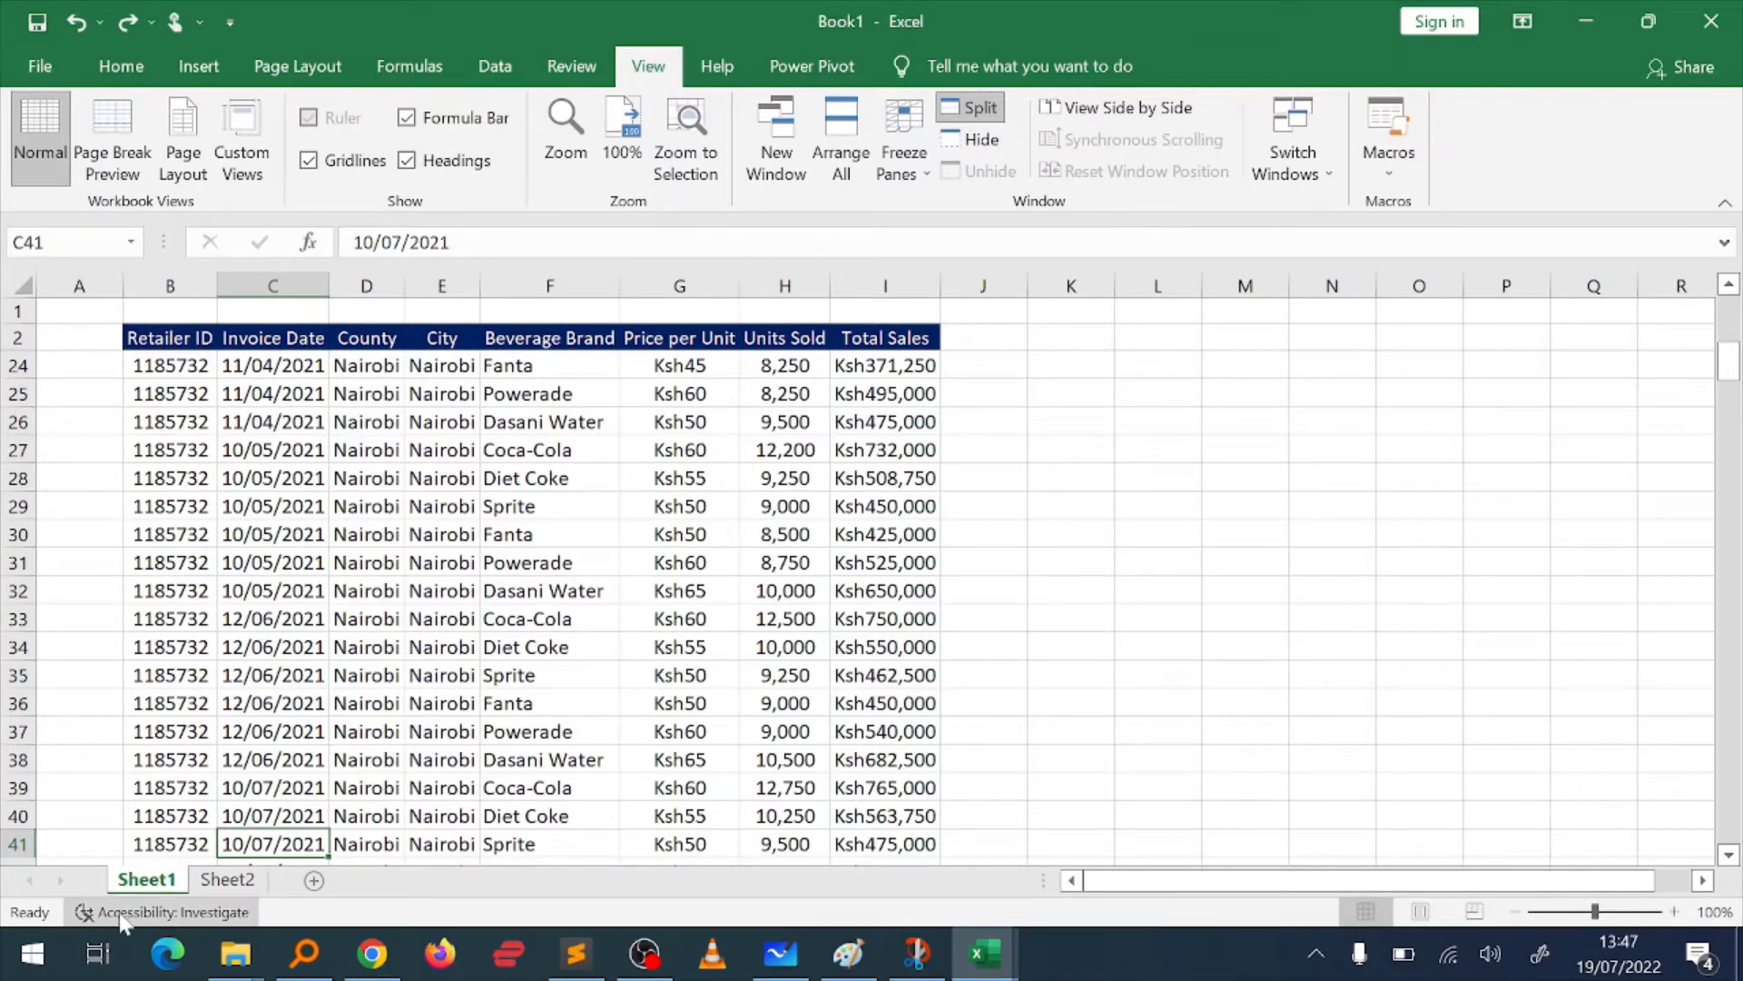
Step: Open Sheet2 and examine the 2022E Gross Revenue formula in C5 and the assumption cells it refers to
{"action": "left_click", "coordinate": [209, 882]}
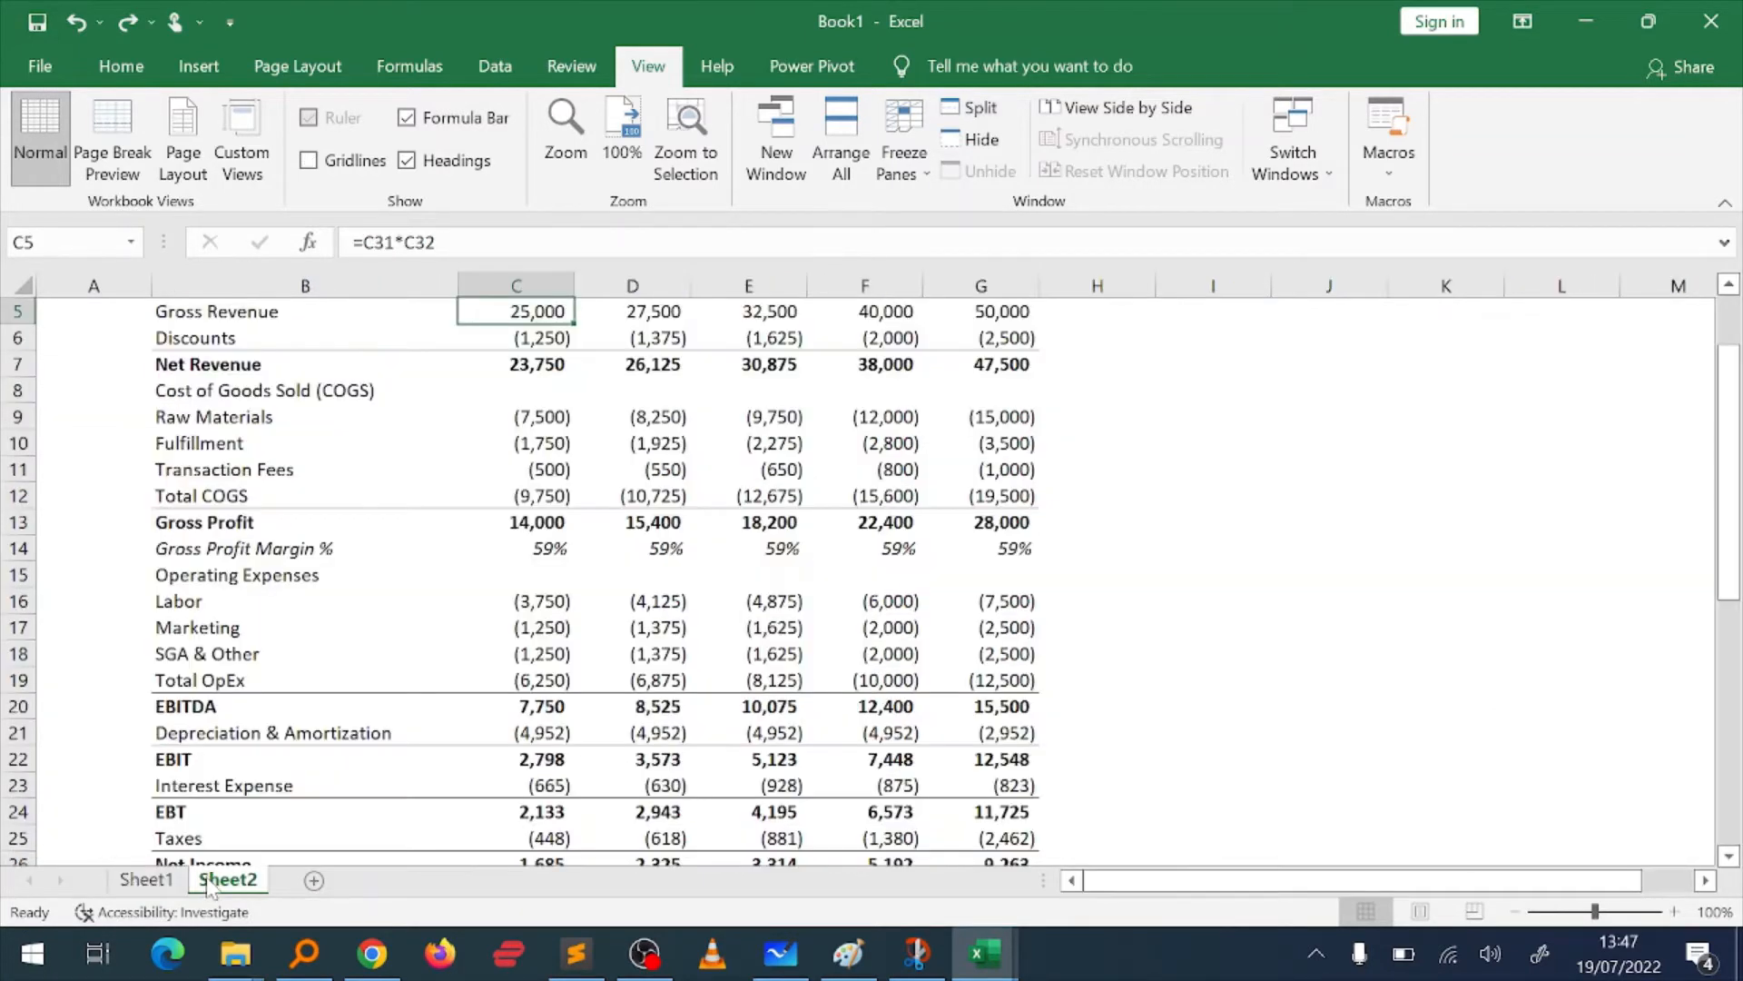
{"action": "scroll", "coordinate": [497, 436], "scroll_direction": "up", "scroll_amount": 2}
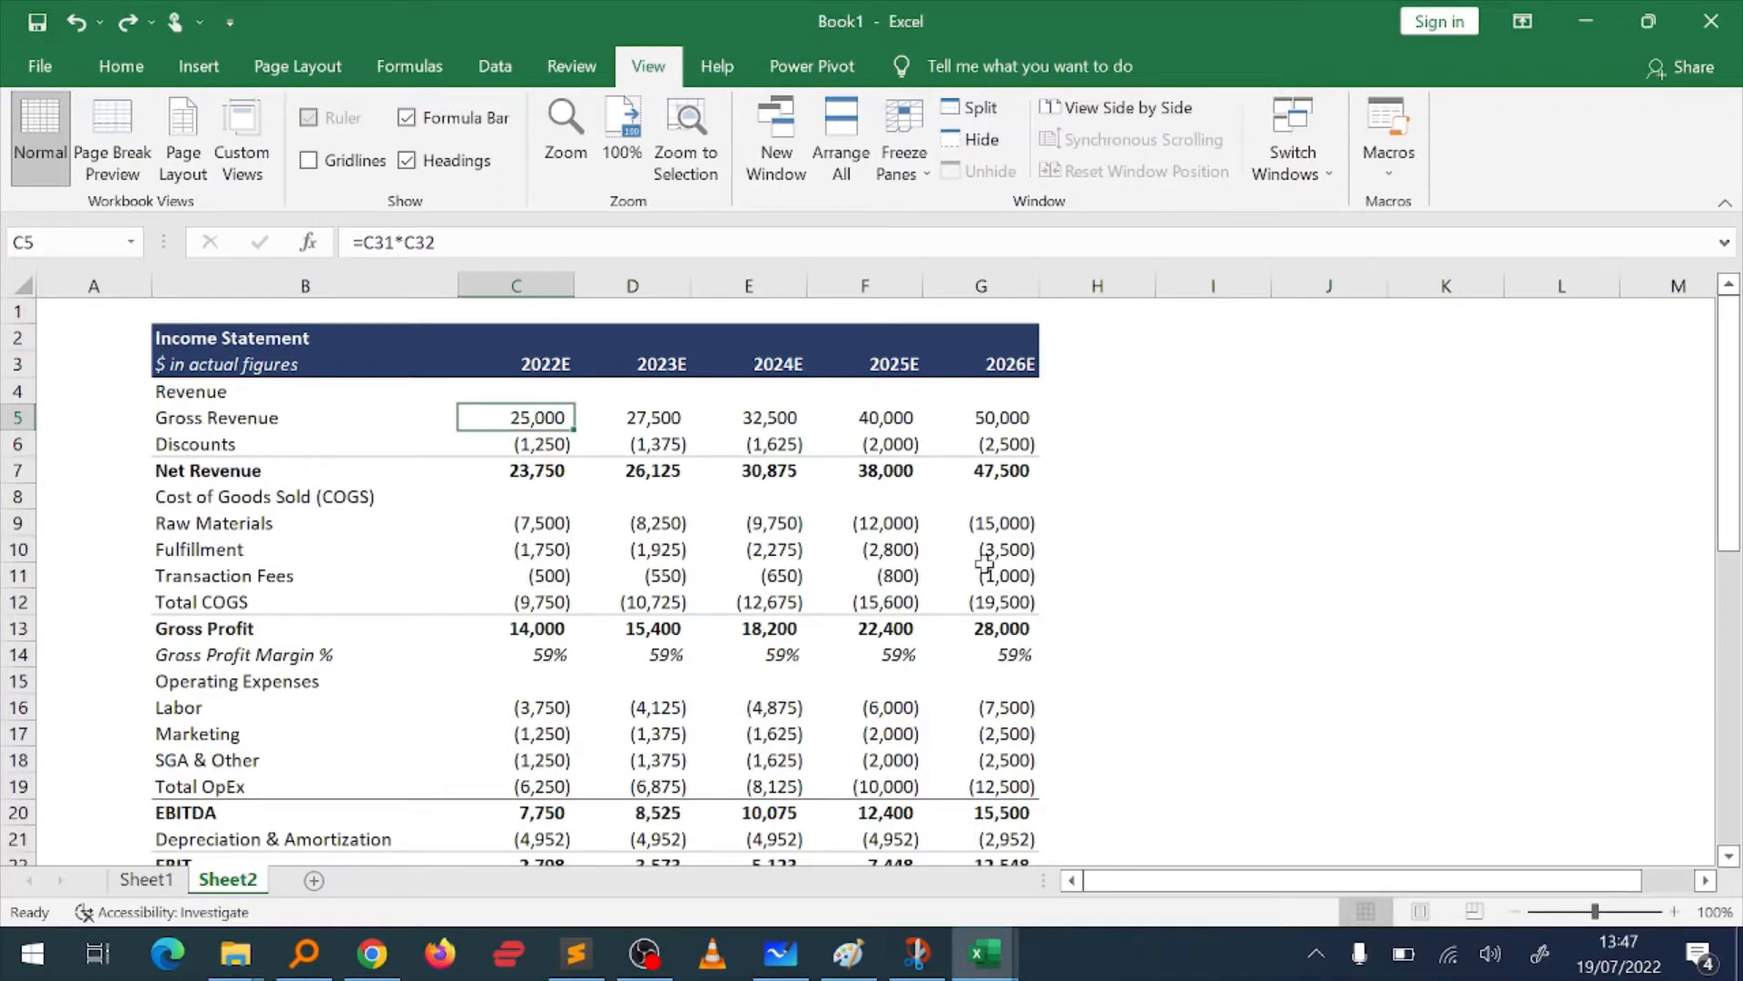
{"action": "double_click", "coordinate": [531, 417]}
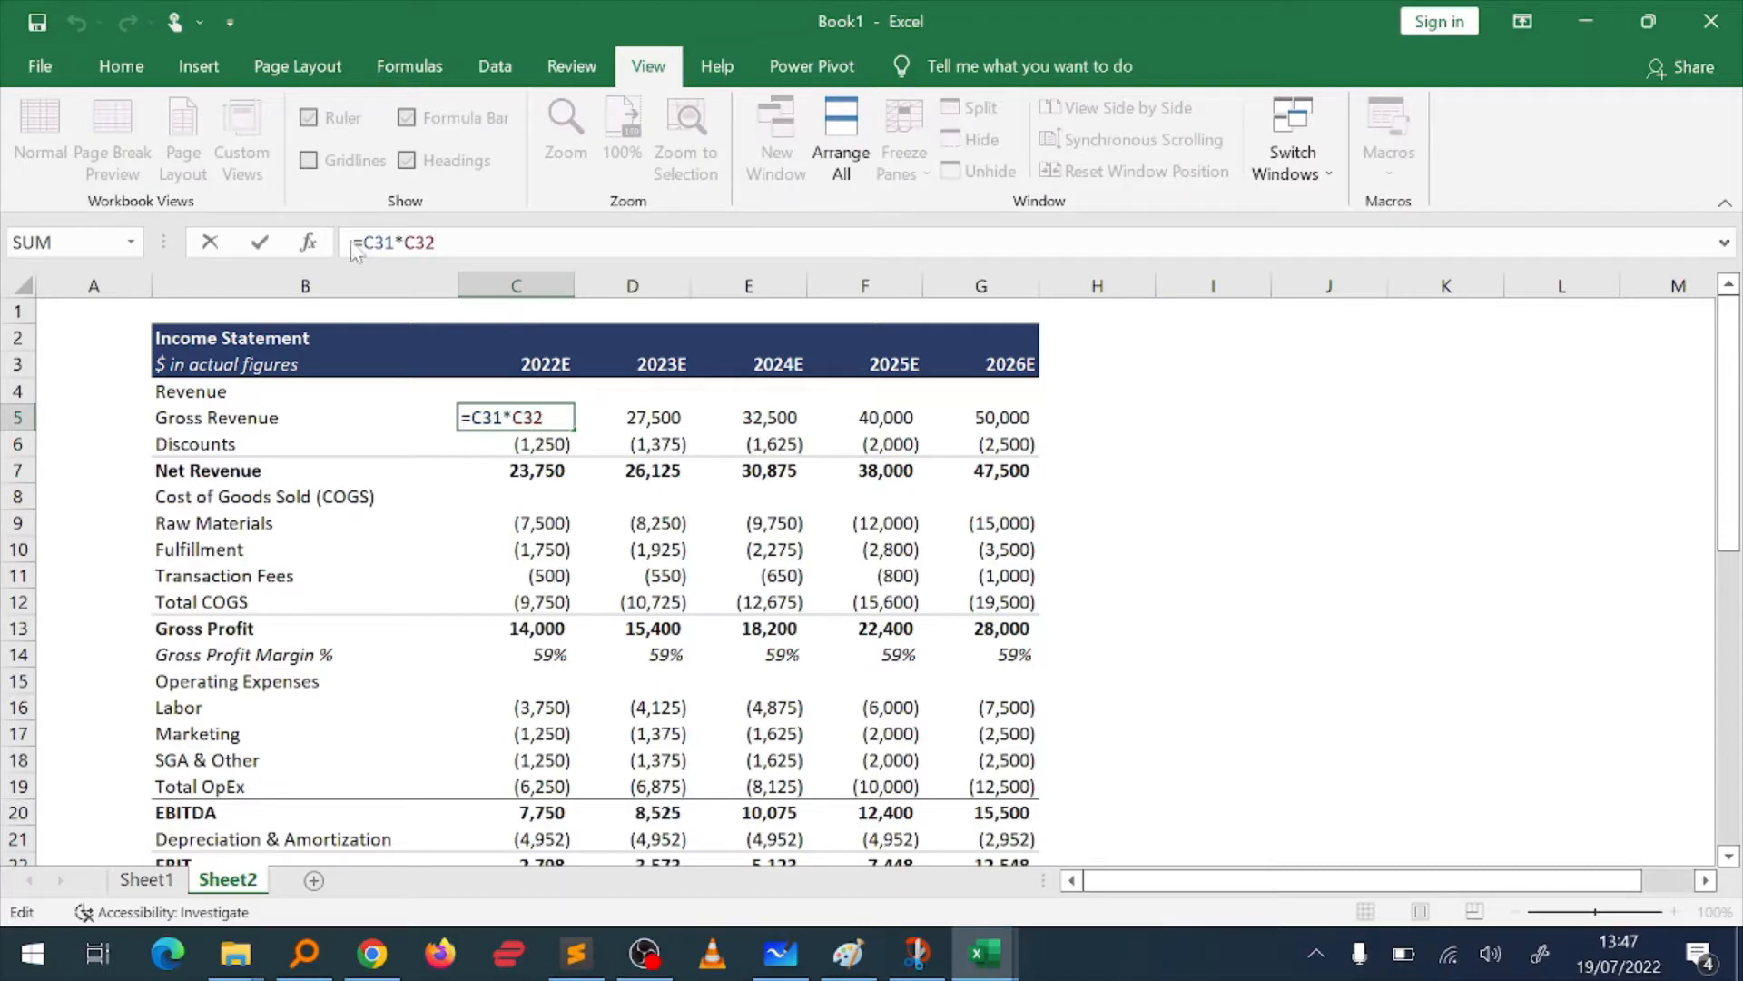
{"action": "key", "text": "Return"}
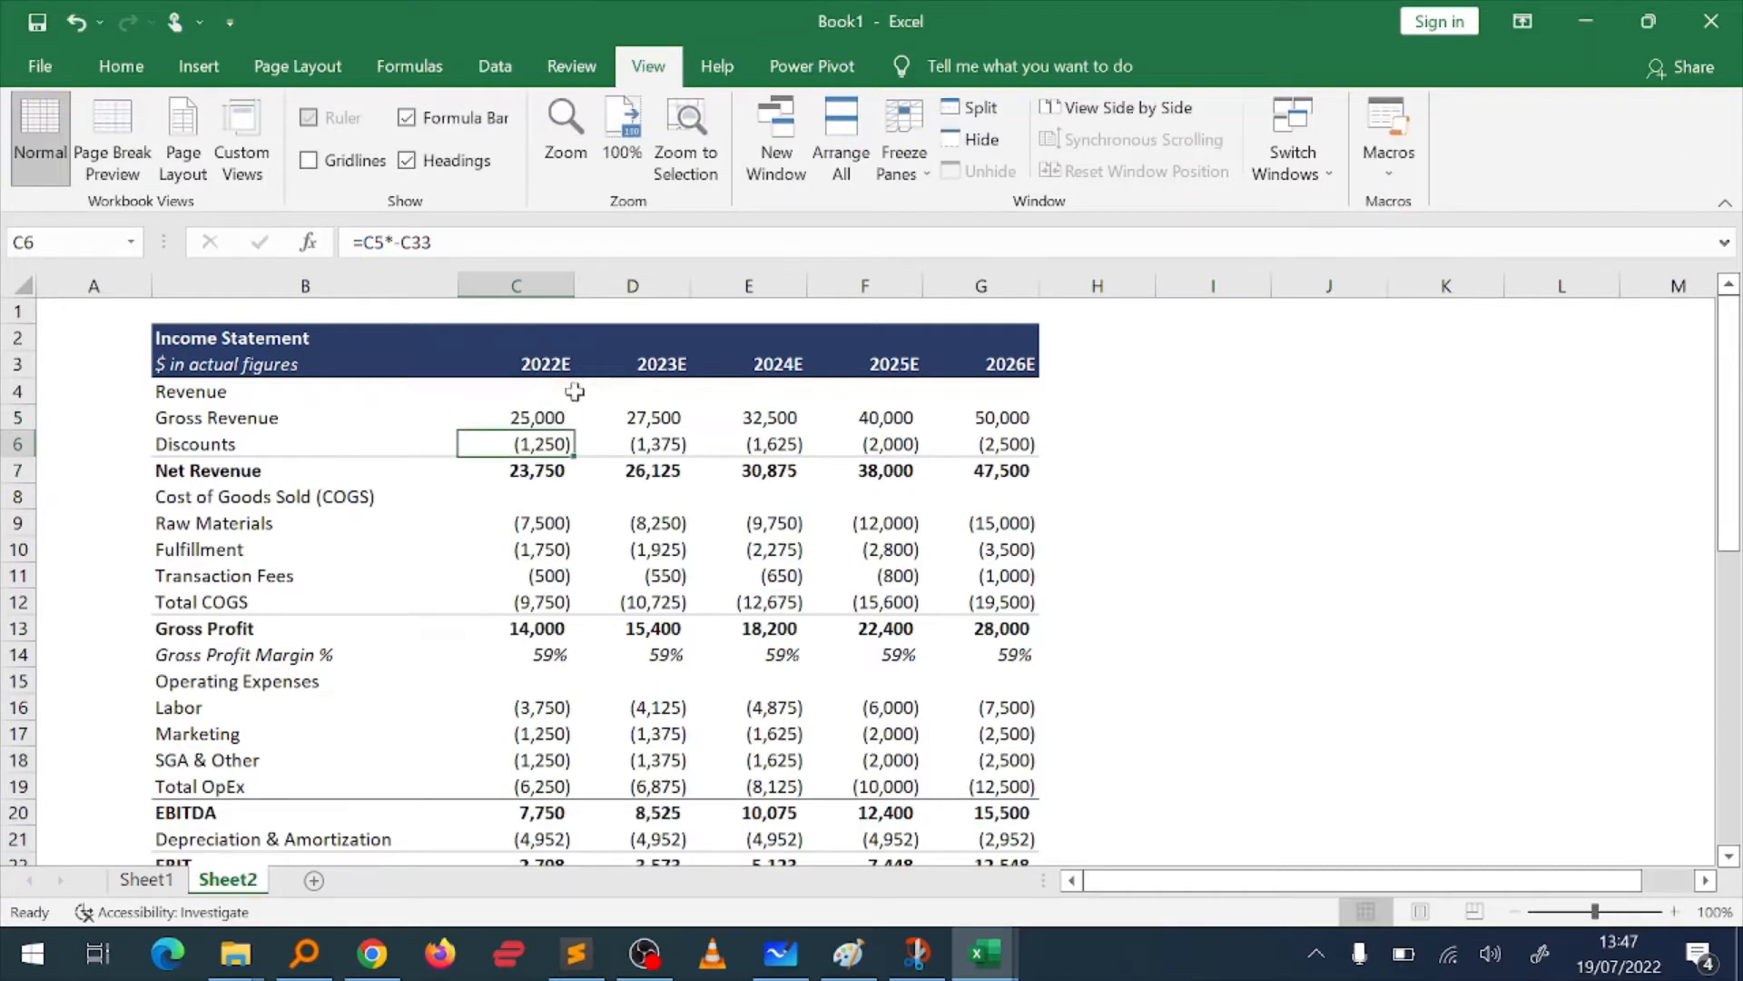
{"action": "double_click", "coordinate": [552, 415]}
{"action": "scroll", "coordinate": [682, 602], "scroll_direction": "down", "scroll_amount": 6}
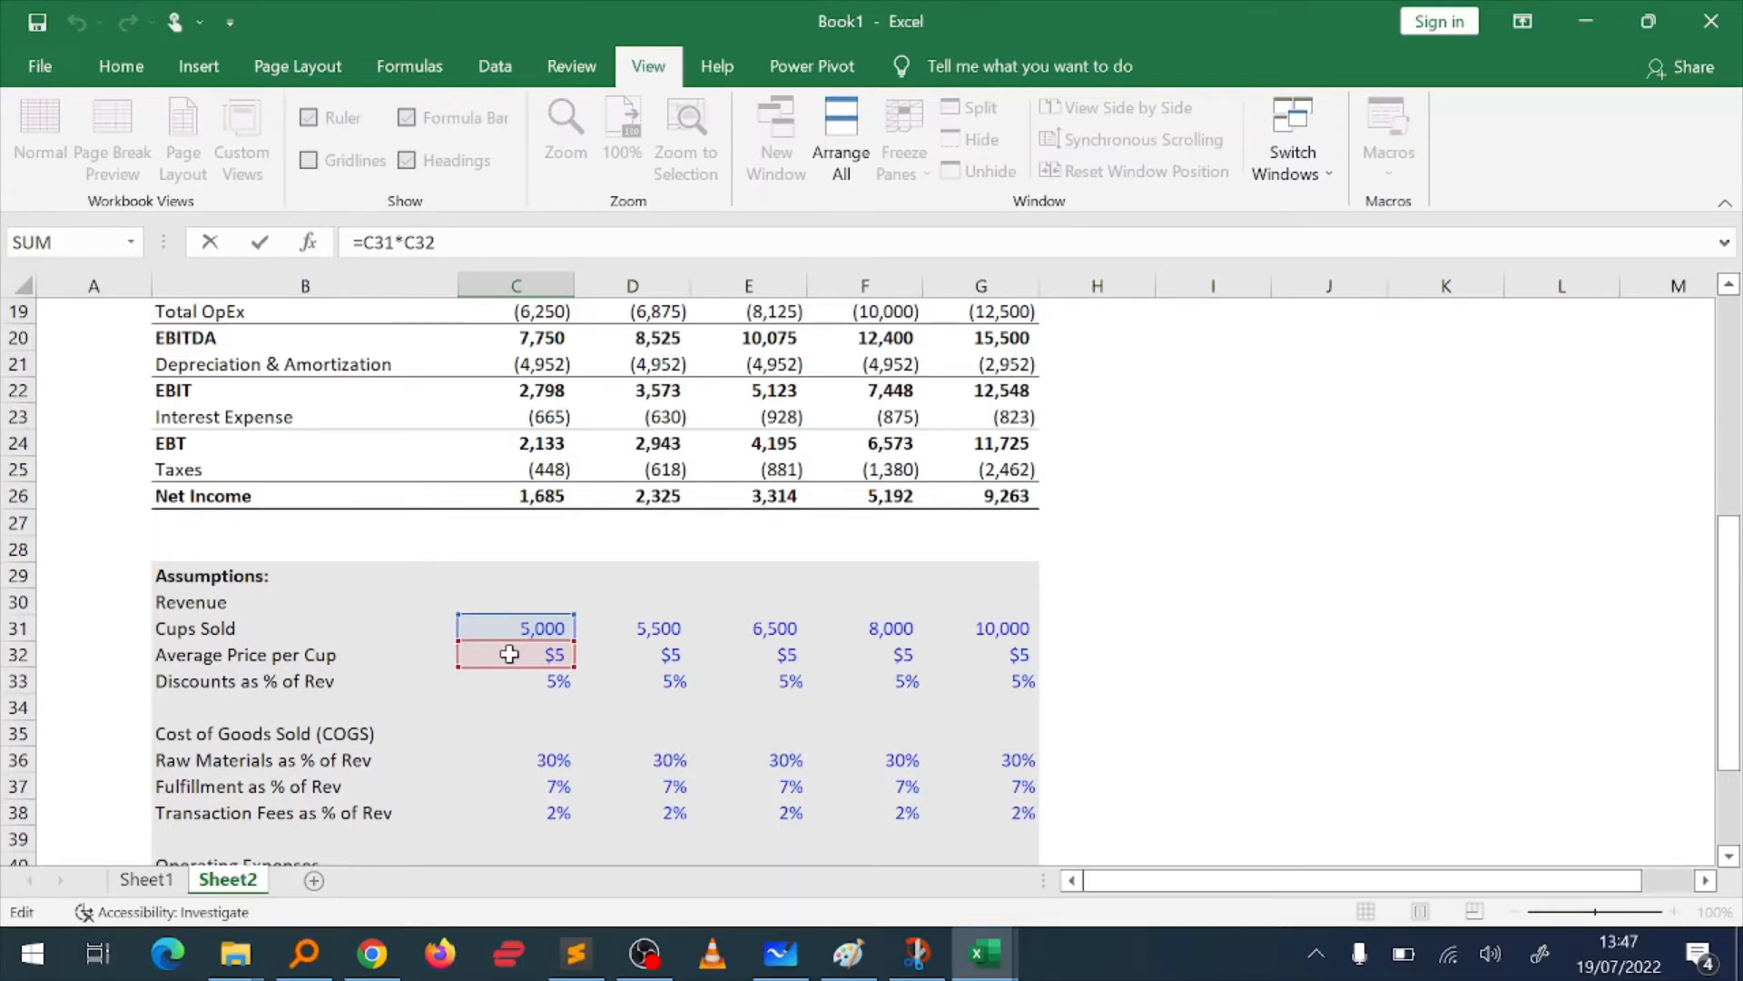
{"action": "key", "text": "Escape"}
{"action": "scroll", "coordinate": [633, 734], "scroll_direction": "up", "scroll_amount": 1}
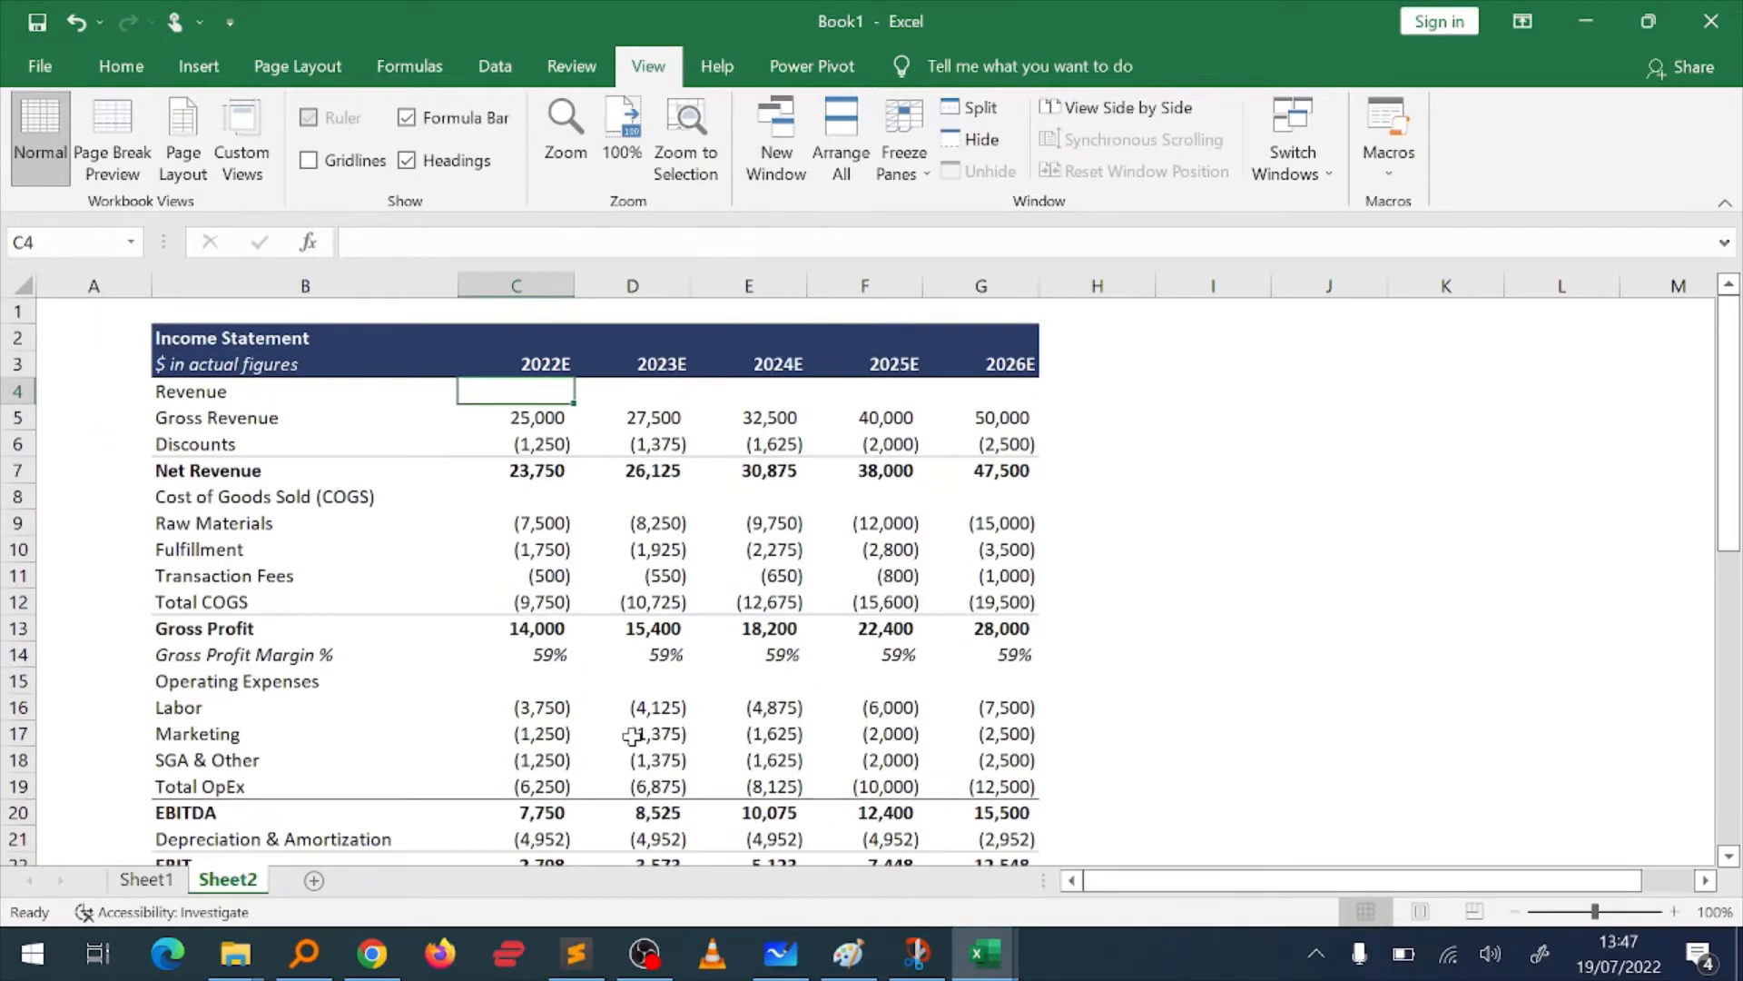
Step: Examine the Assumptions section below the income statement, going along the Cups Sold row from 2022E to 2026E
{"action": "scroll", "coordinate": [633, 733], "scroll_direction": "down", "scroll_amount": 7}
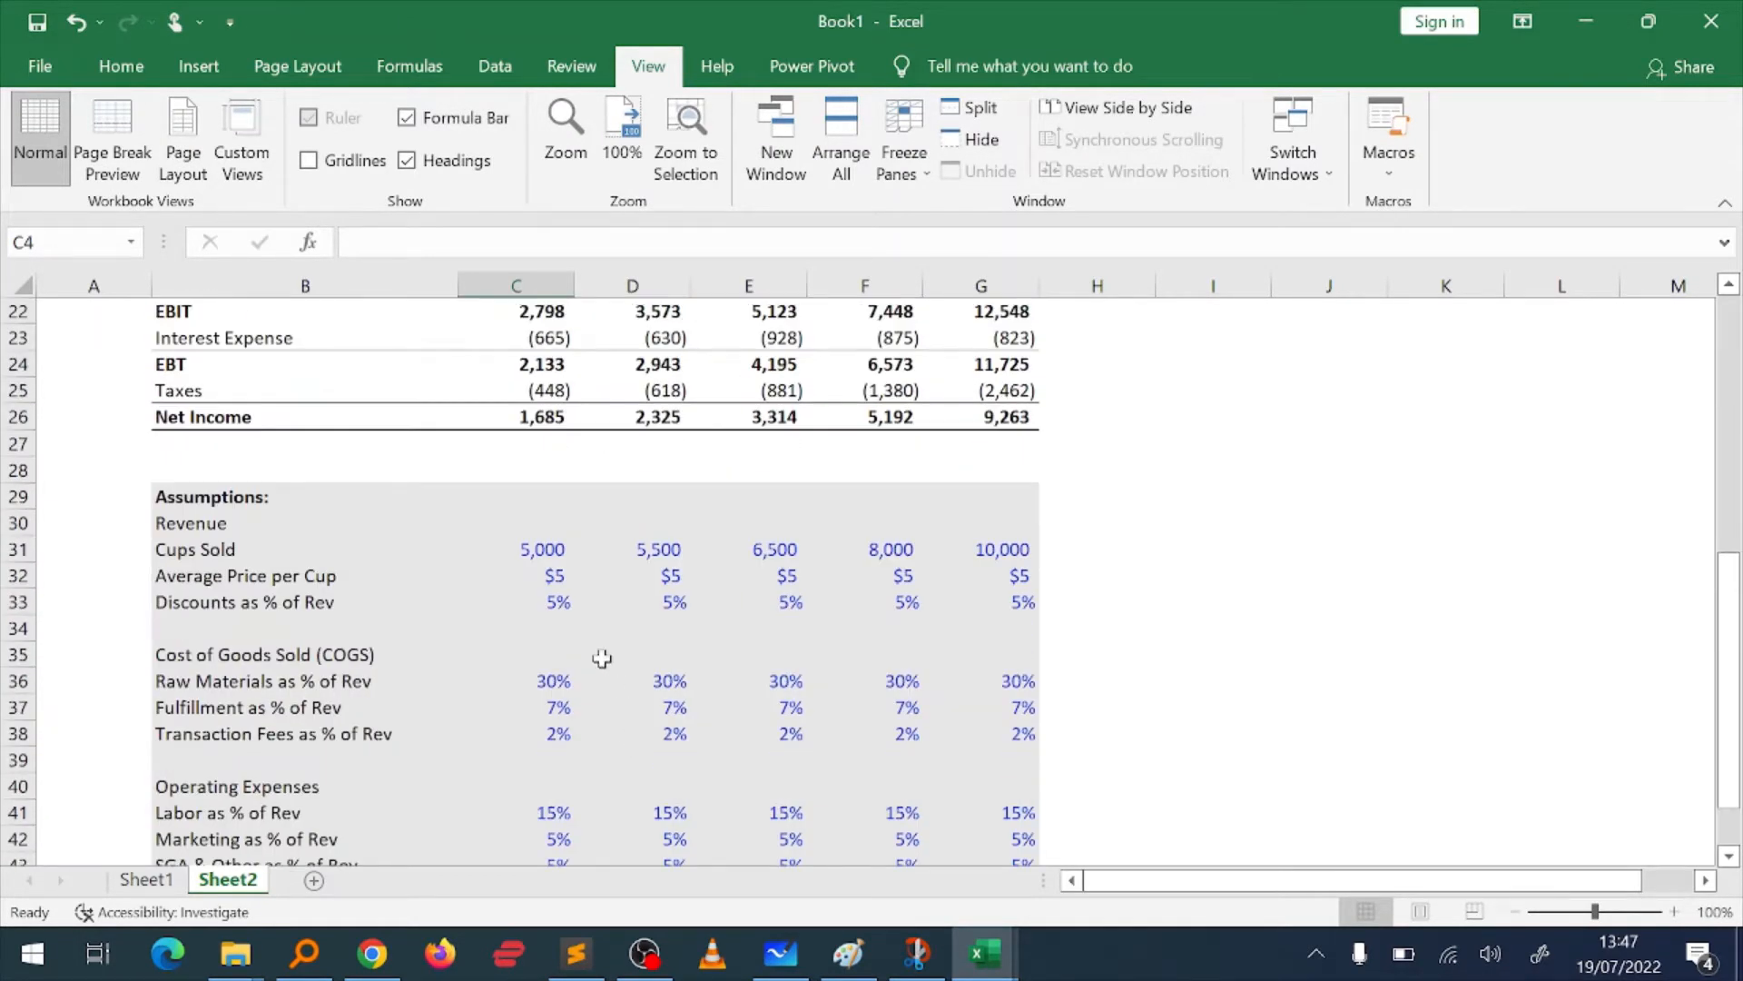
{"action": "scroll", "coordinate": [602, 659], "scroll_direction": "down", "scroll_amount": 1}
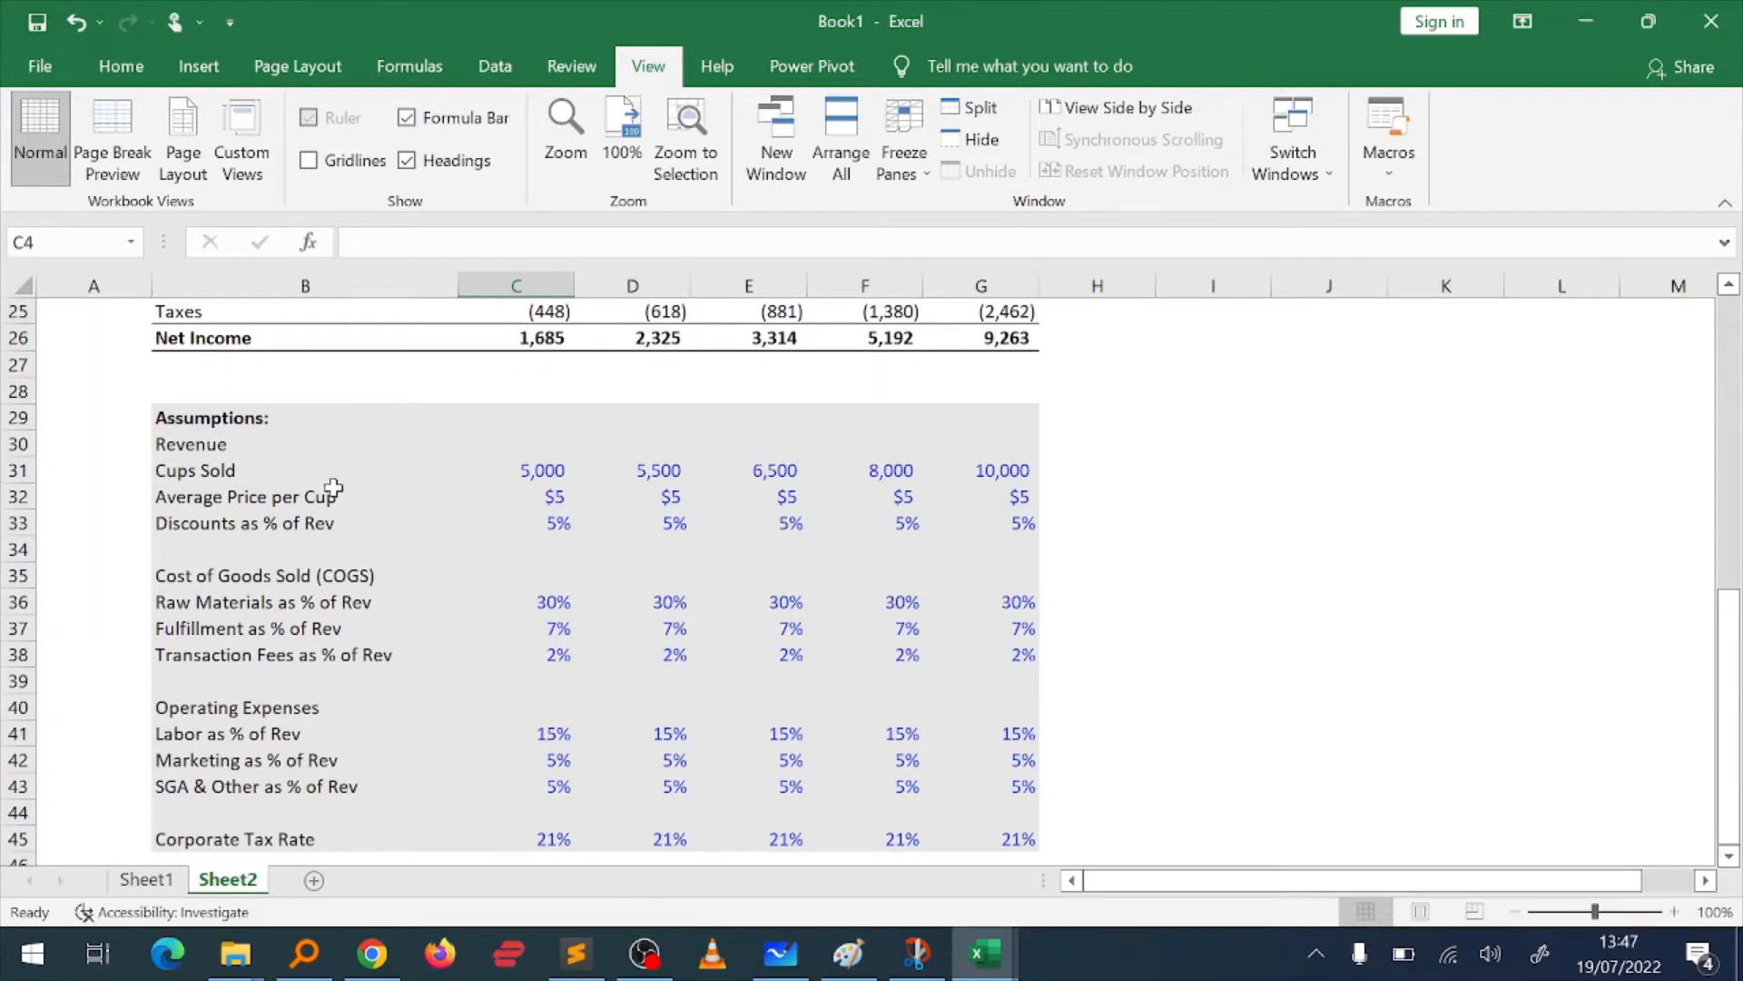
{"action": "left_click", "coordinate": [189, 446]}
{"action": "key", "text": "Down"}
{"action": "key", "text": "Right"}
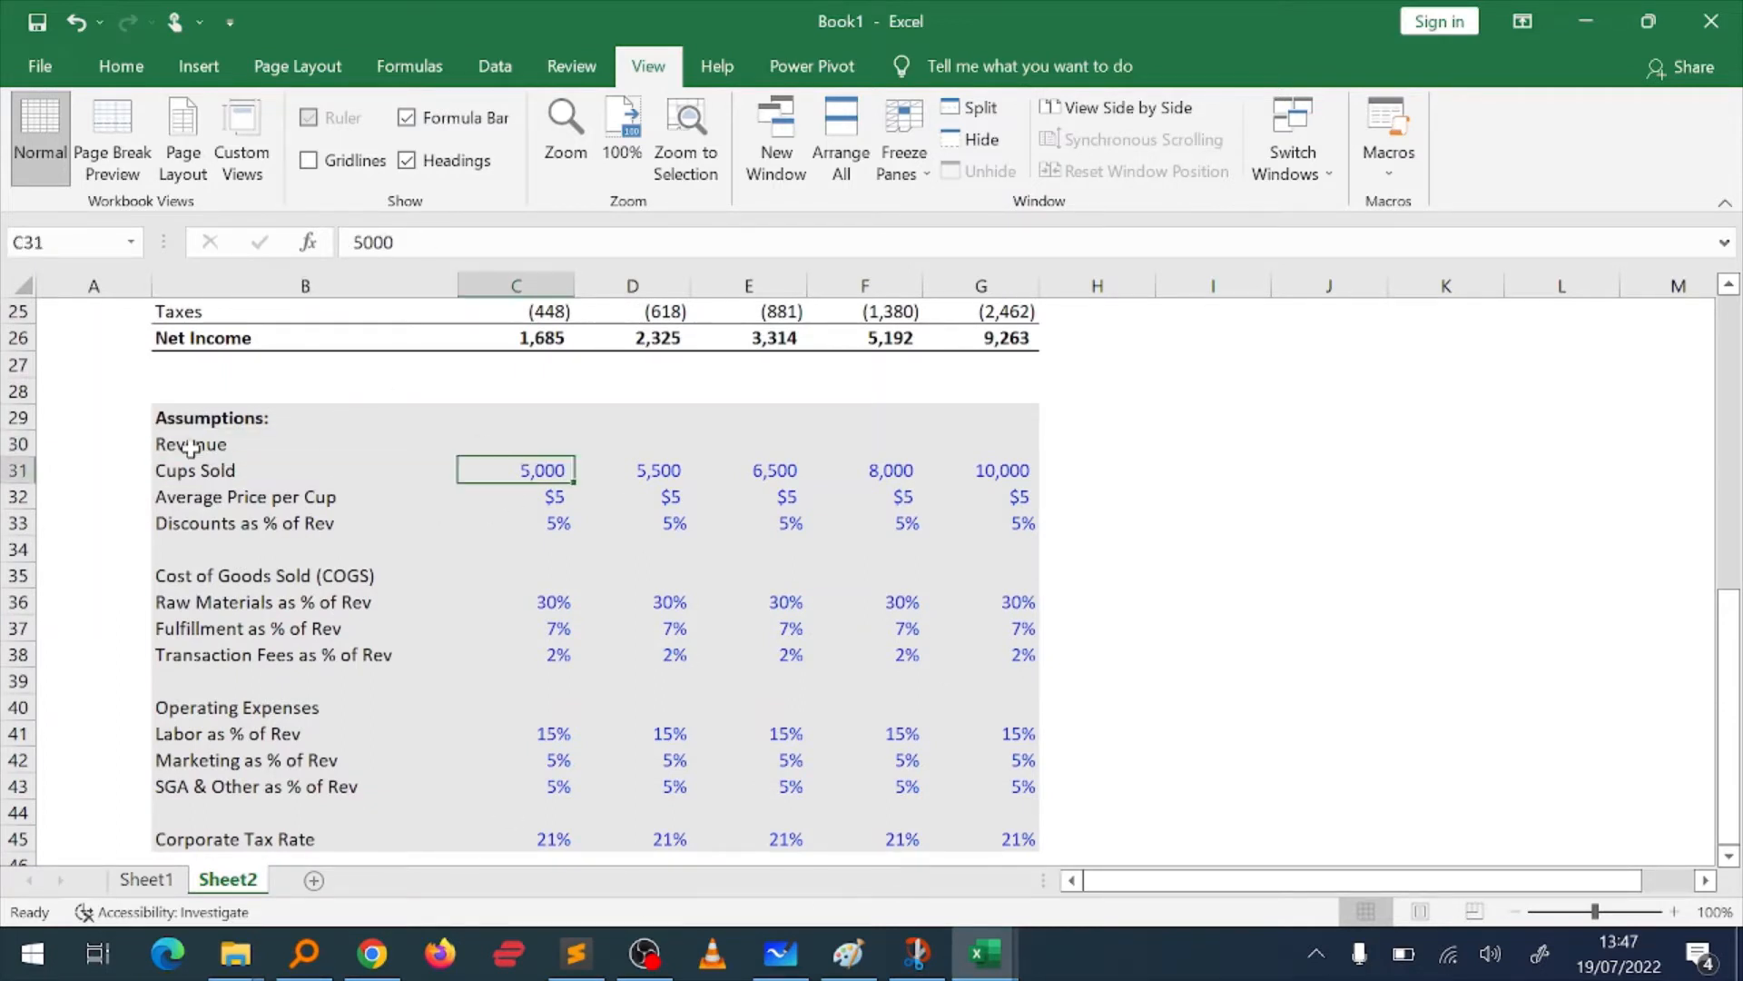
{"action": "key", "text": "ctrl+Right"}
{"action": "key", "text": "ctrl+Left"}
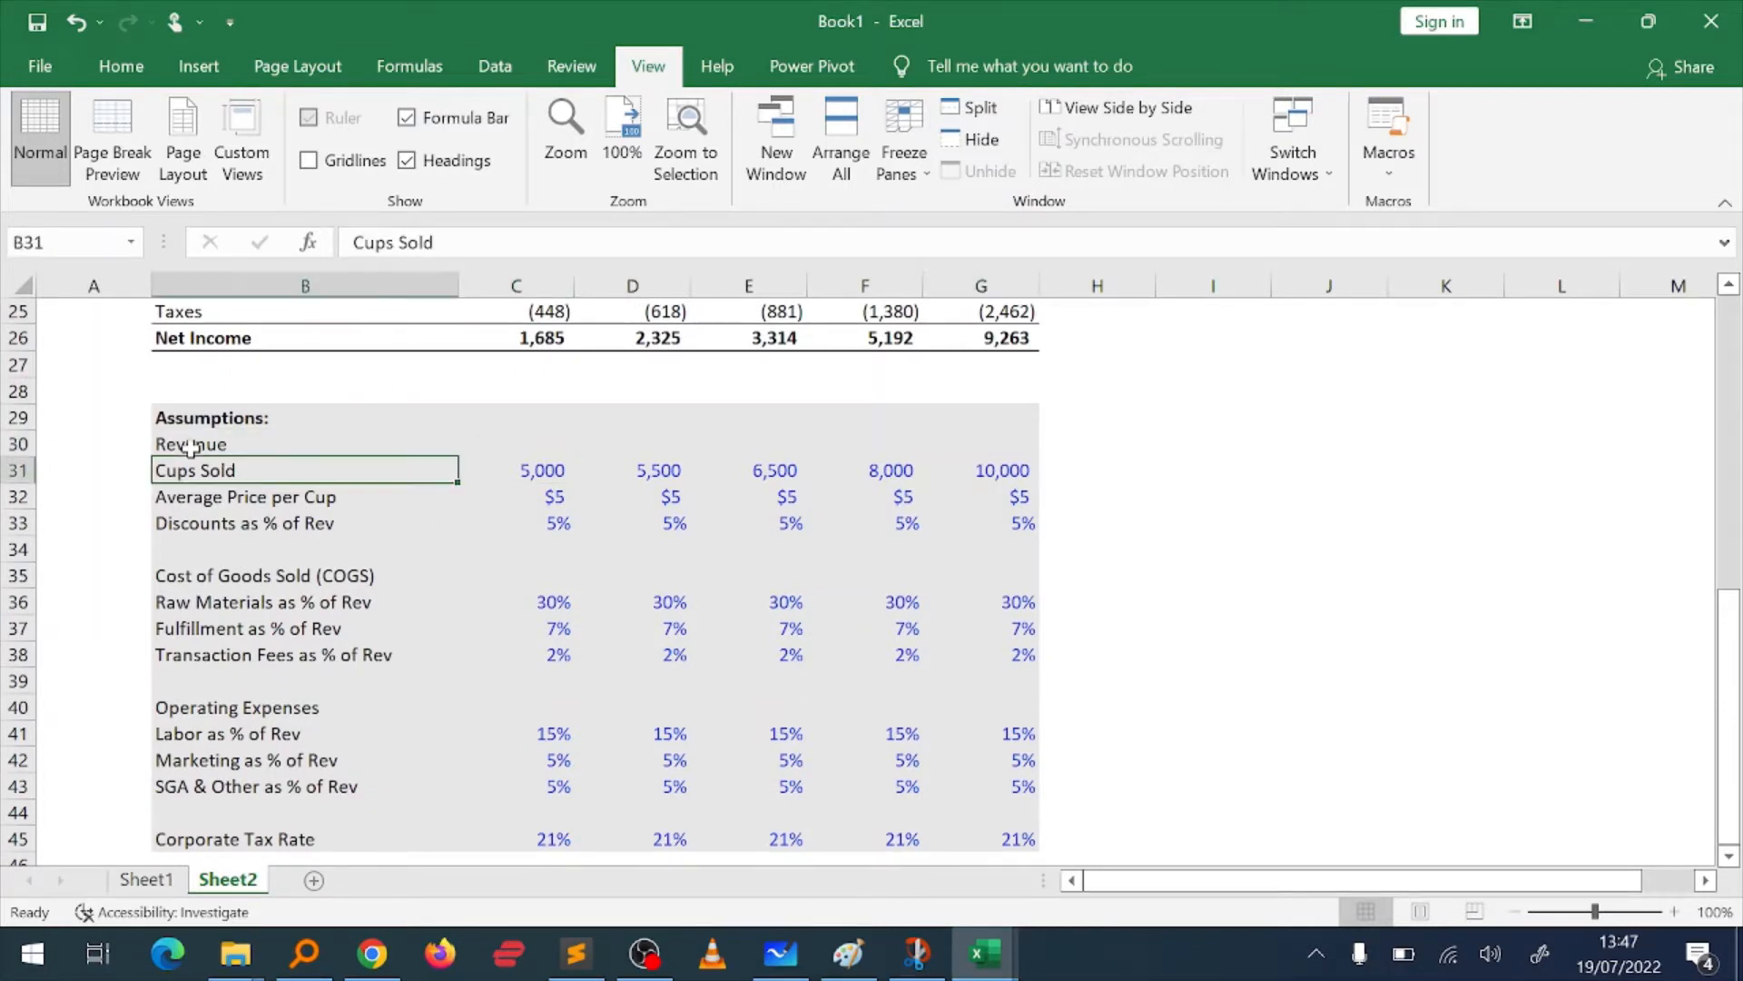
Step: Select the revenue assumptions B31:G33, from Cups Sold to Discounts as % of Rev
{"action": "key", "text": "ctrl+shift+Right"}
{"action": "key", "text": "shift+Down"}
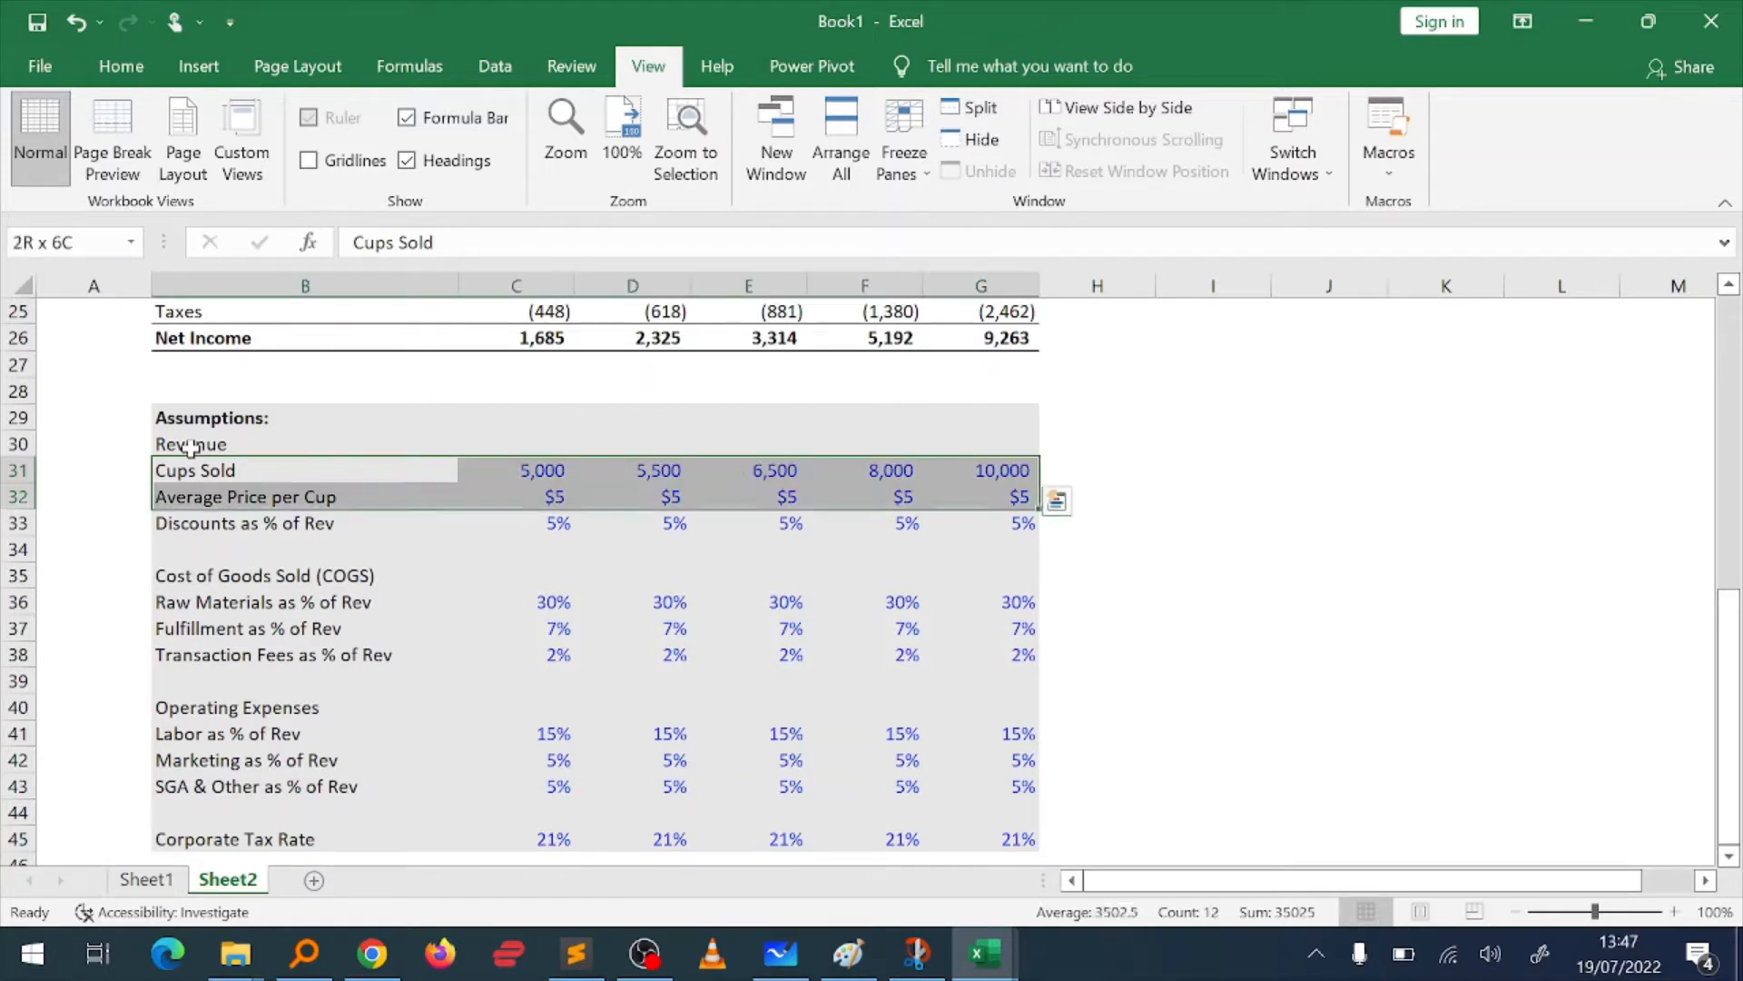
{"action": "key", "text": "shift+Down"}
{"action": "key", "text": "shift+Down"}
{"action": "key", "text": "shift+Up"}
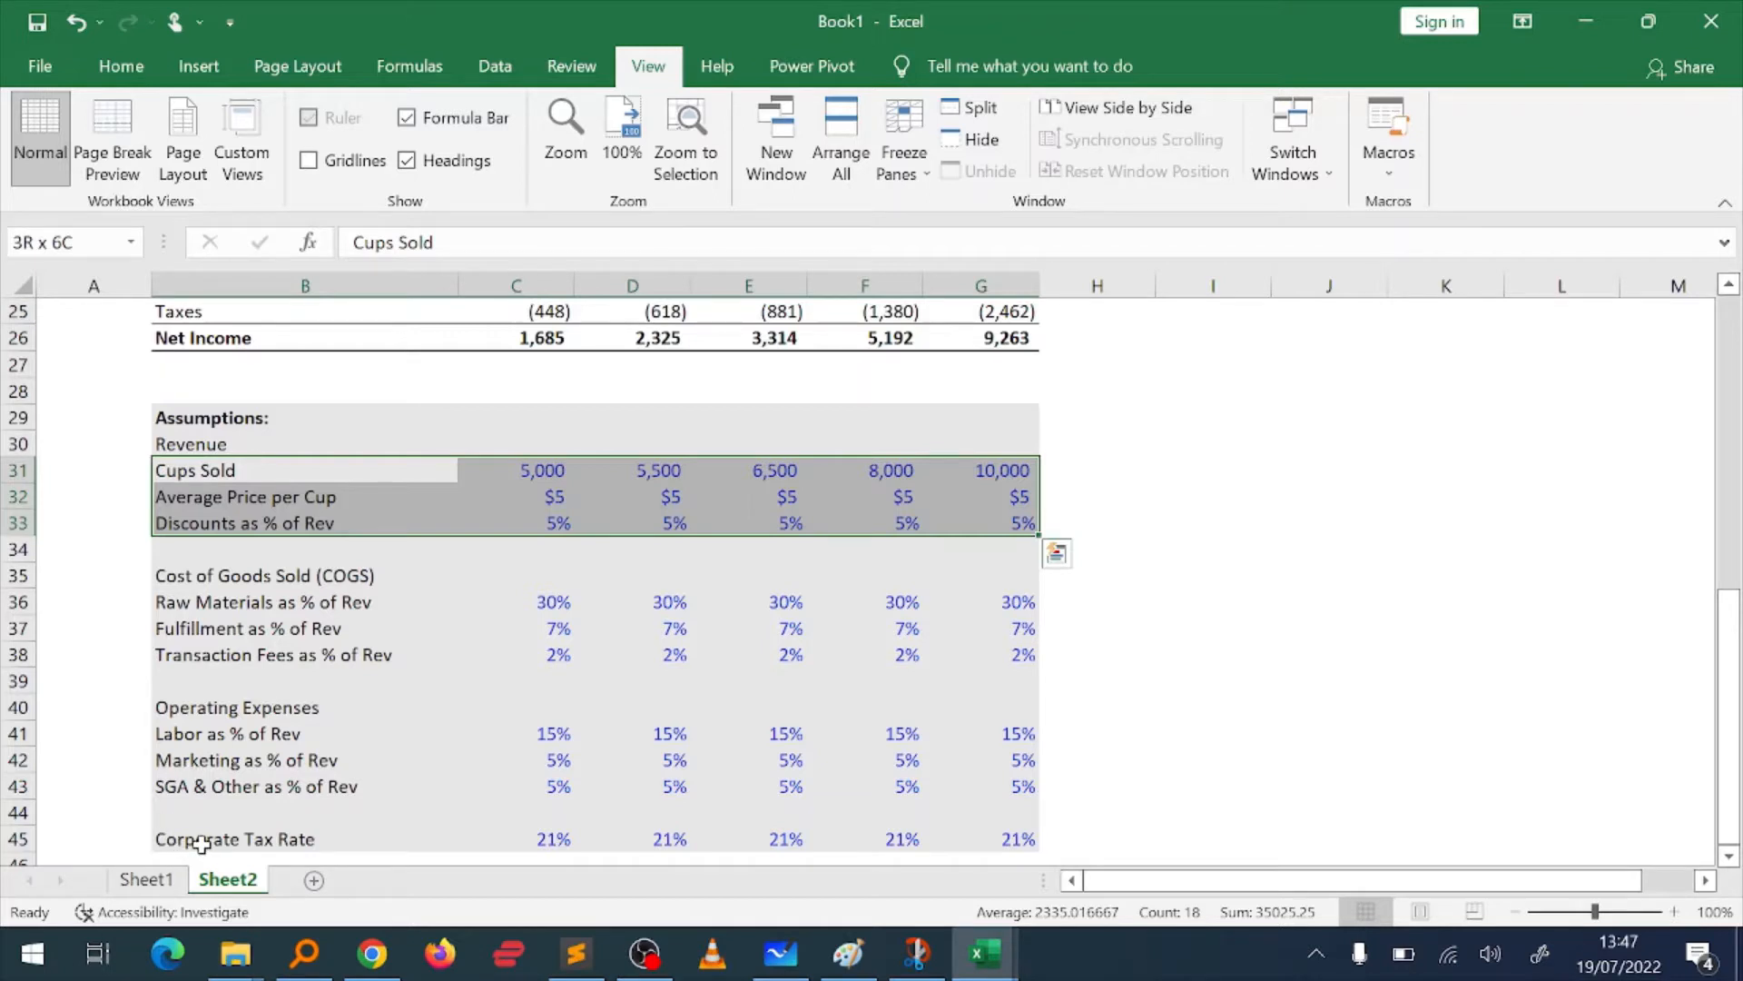
Step: Select the entire Cups Sold row 31 in the Assumptions section
{"action": "key", "text": "Left"}
{"action": "key", "text": "Up"}
{"action": "key", "text": "Right"}
{"action": "key", "text": "Down"}
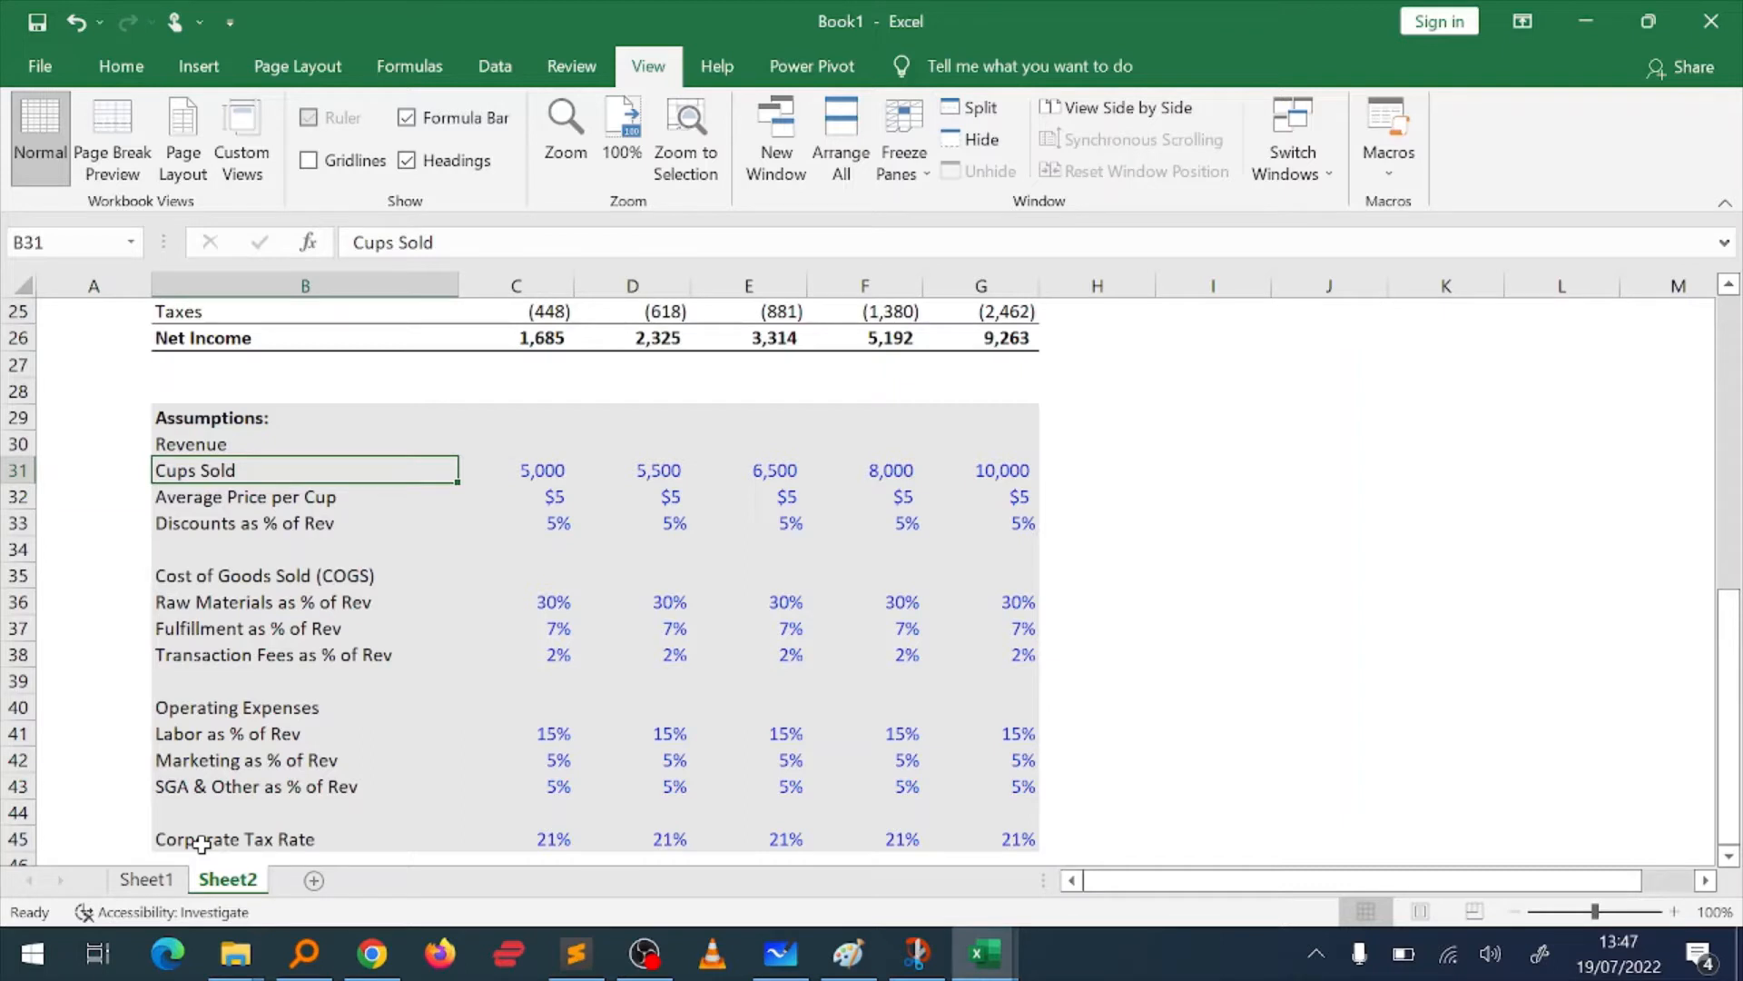
{"action": "key", "text": "shift+space"}
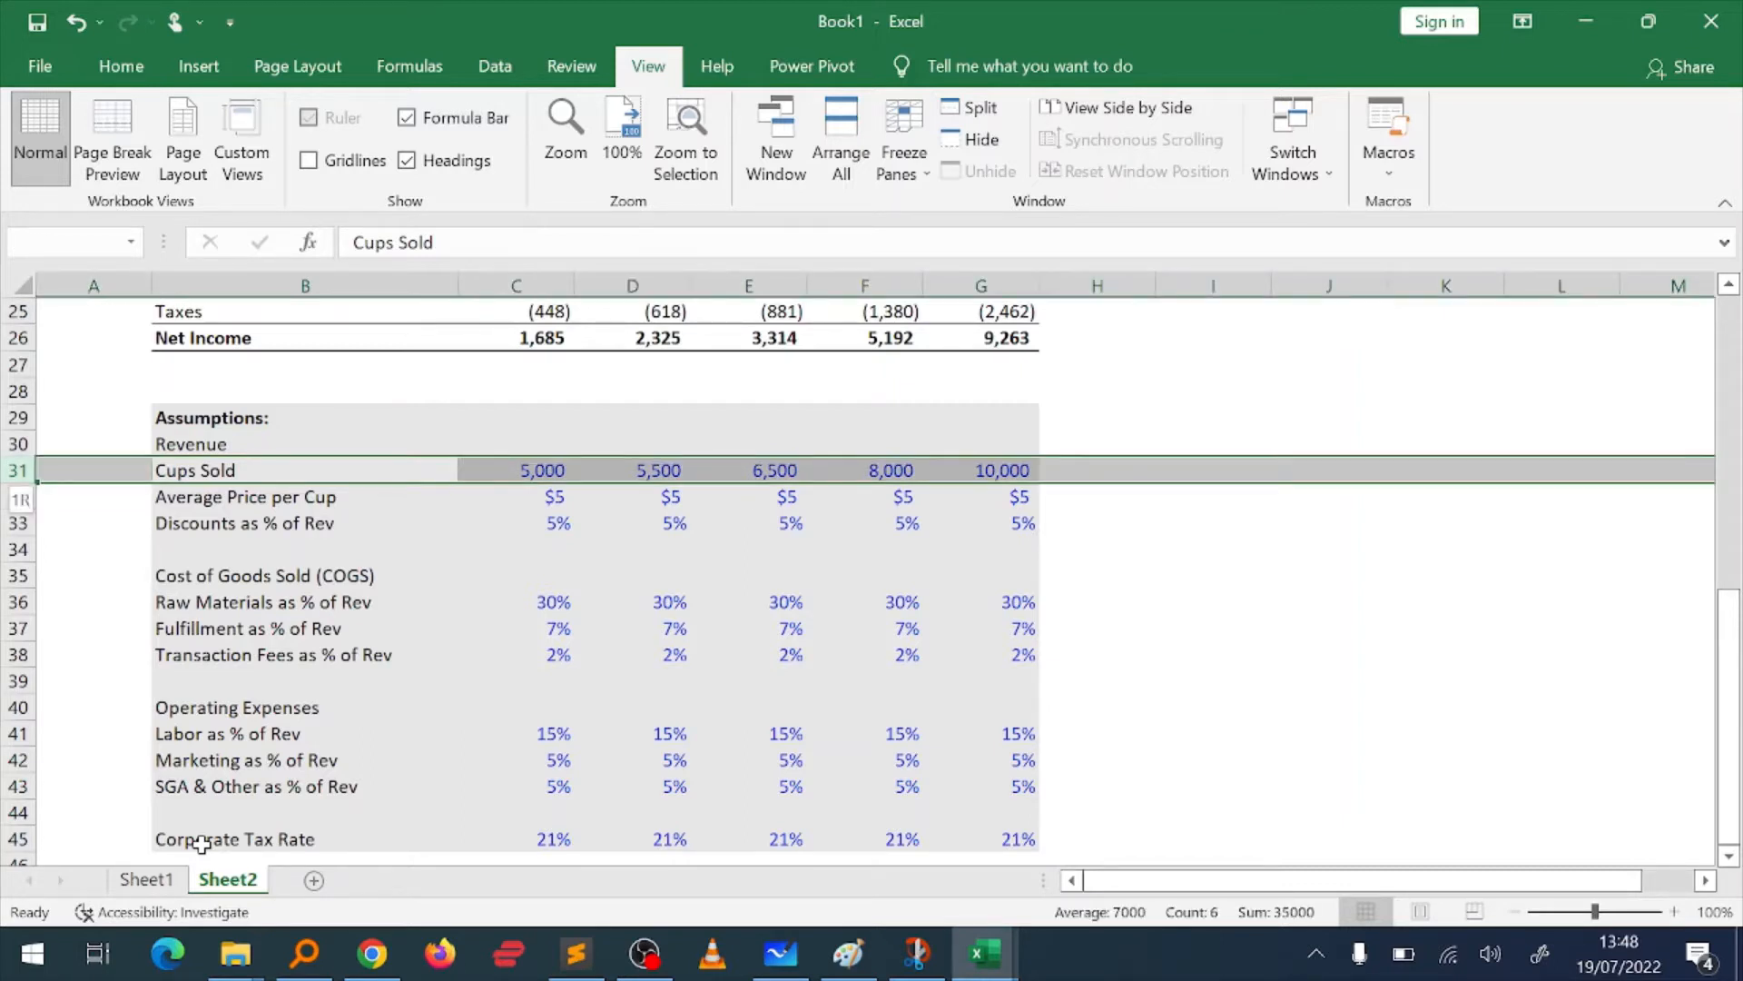
Step: Hide the revenue assumption rows 31 to 33, from Cups Sold to Discounts as % of Rev
{"action": "key", "text": "shift+Down"}
{"action": "key", "text": "shift+Down"}
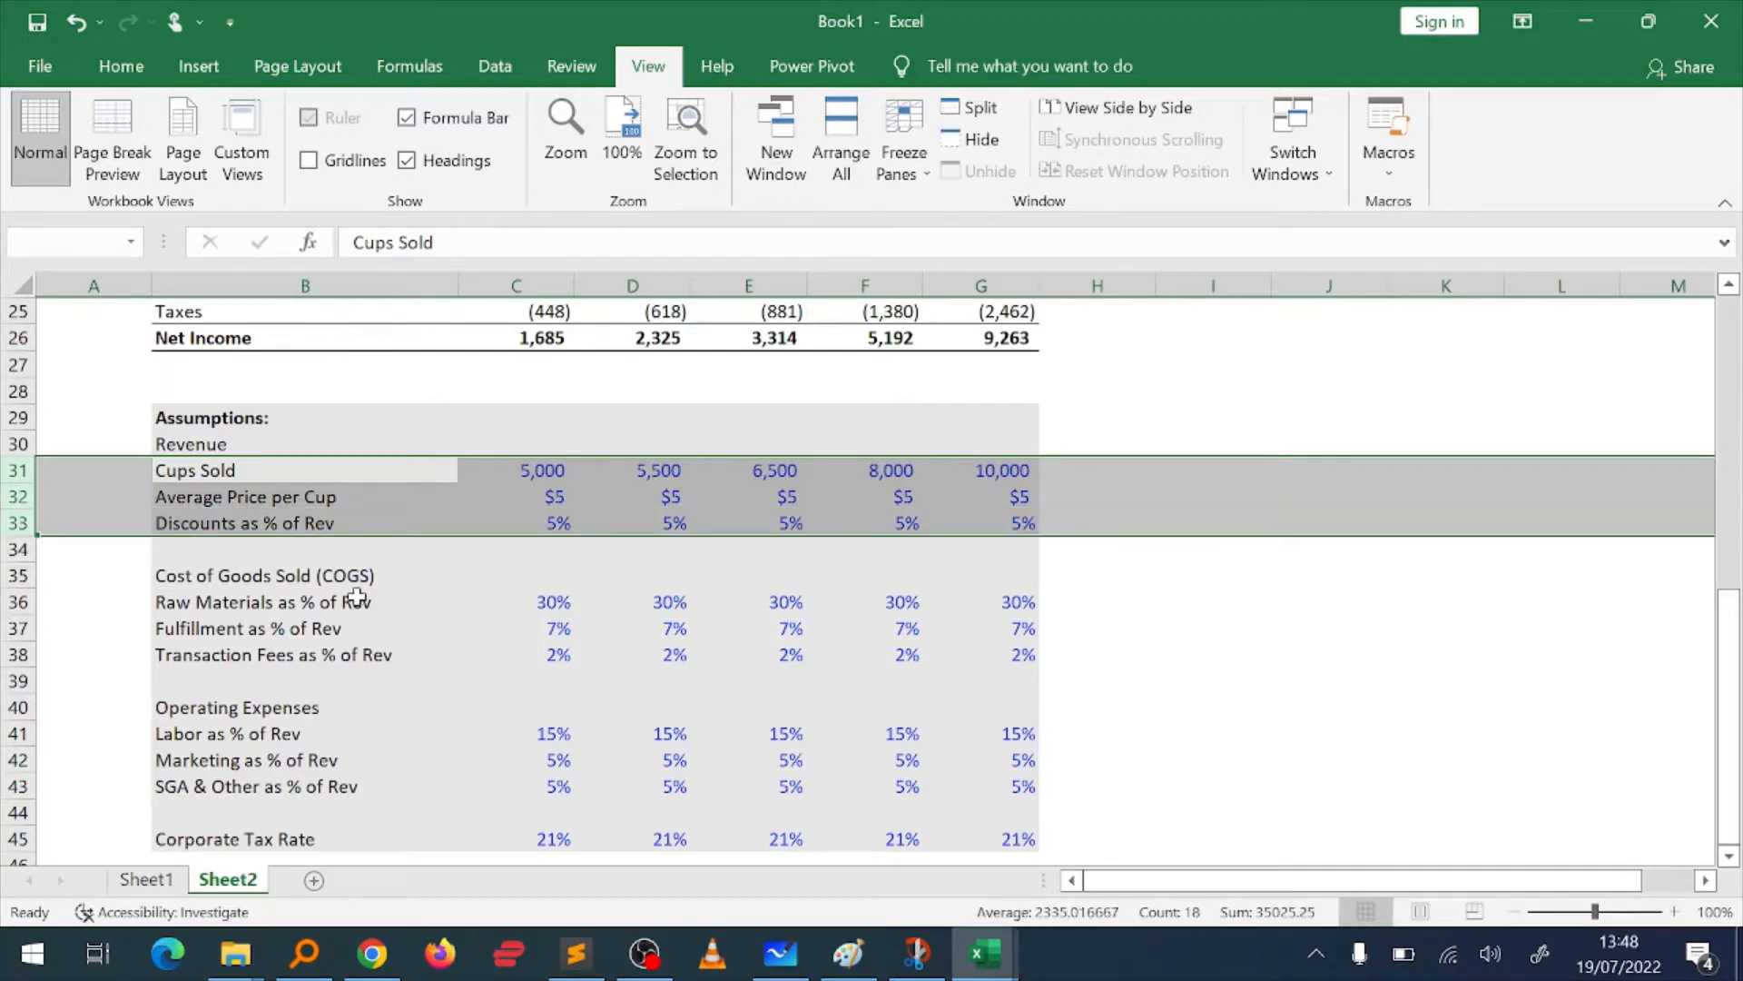
{"action": "right_click", "coordinate": [315, 506]}
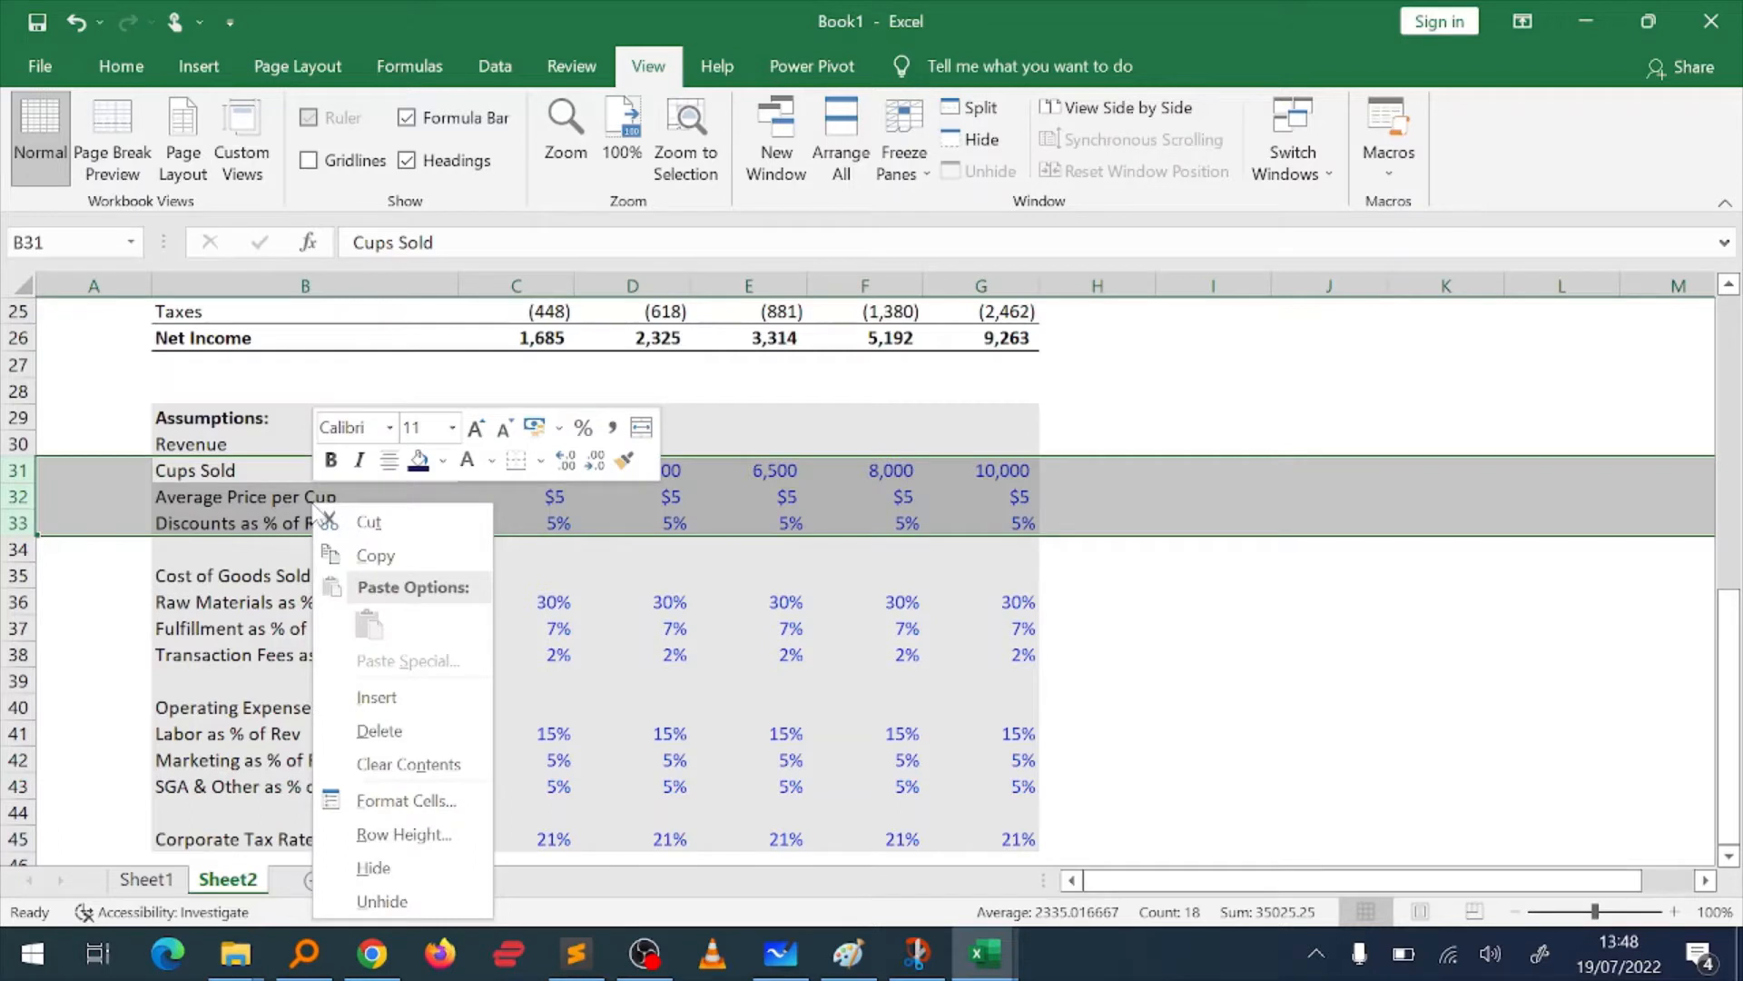
{"action": "left_click", "coordinate": [374, 867]}
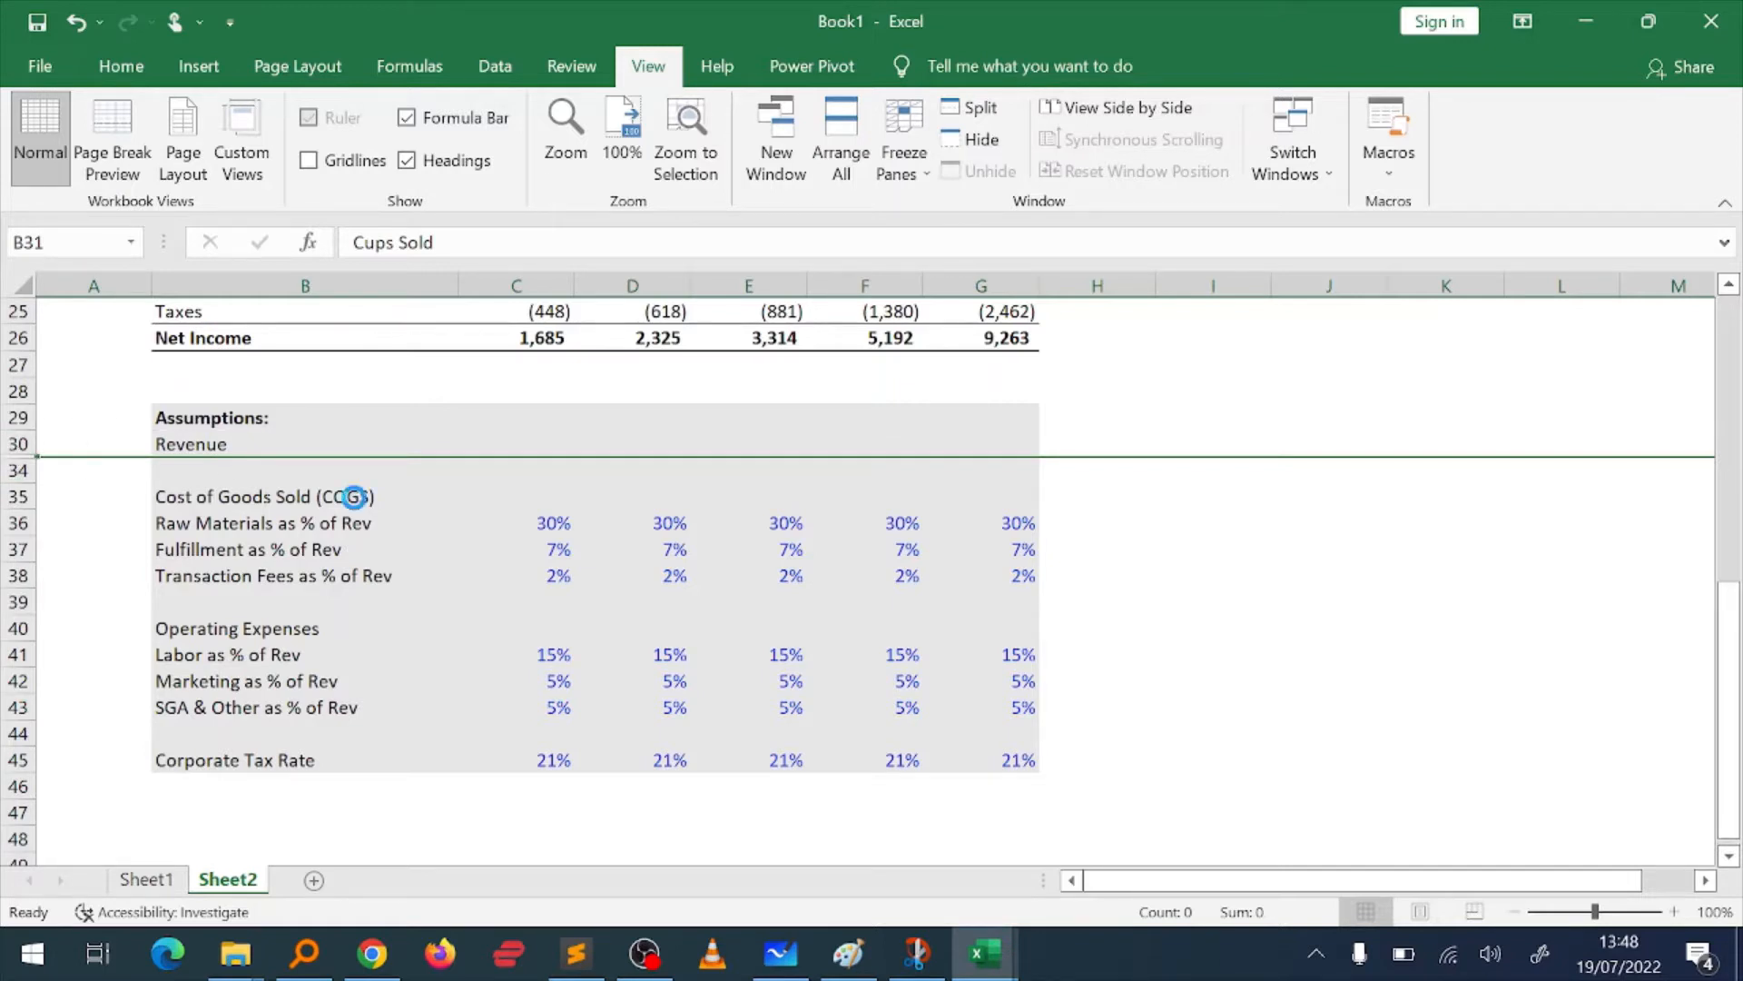
Step: Undo the hiding of the revenue assumption rows and return to the Cups Sold label in B31
{"action": "key", "text": "ctrl+z"}
{"action": "key", "text": "Right"}
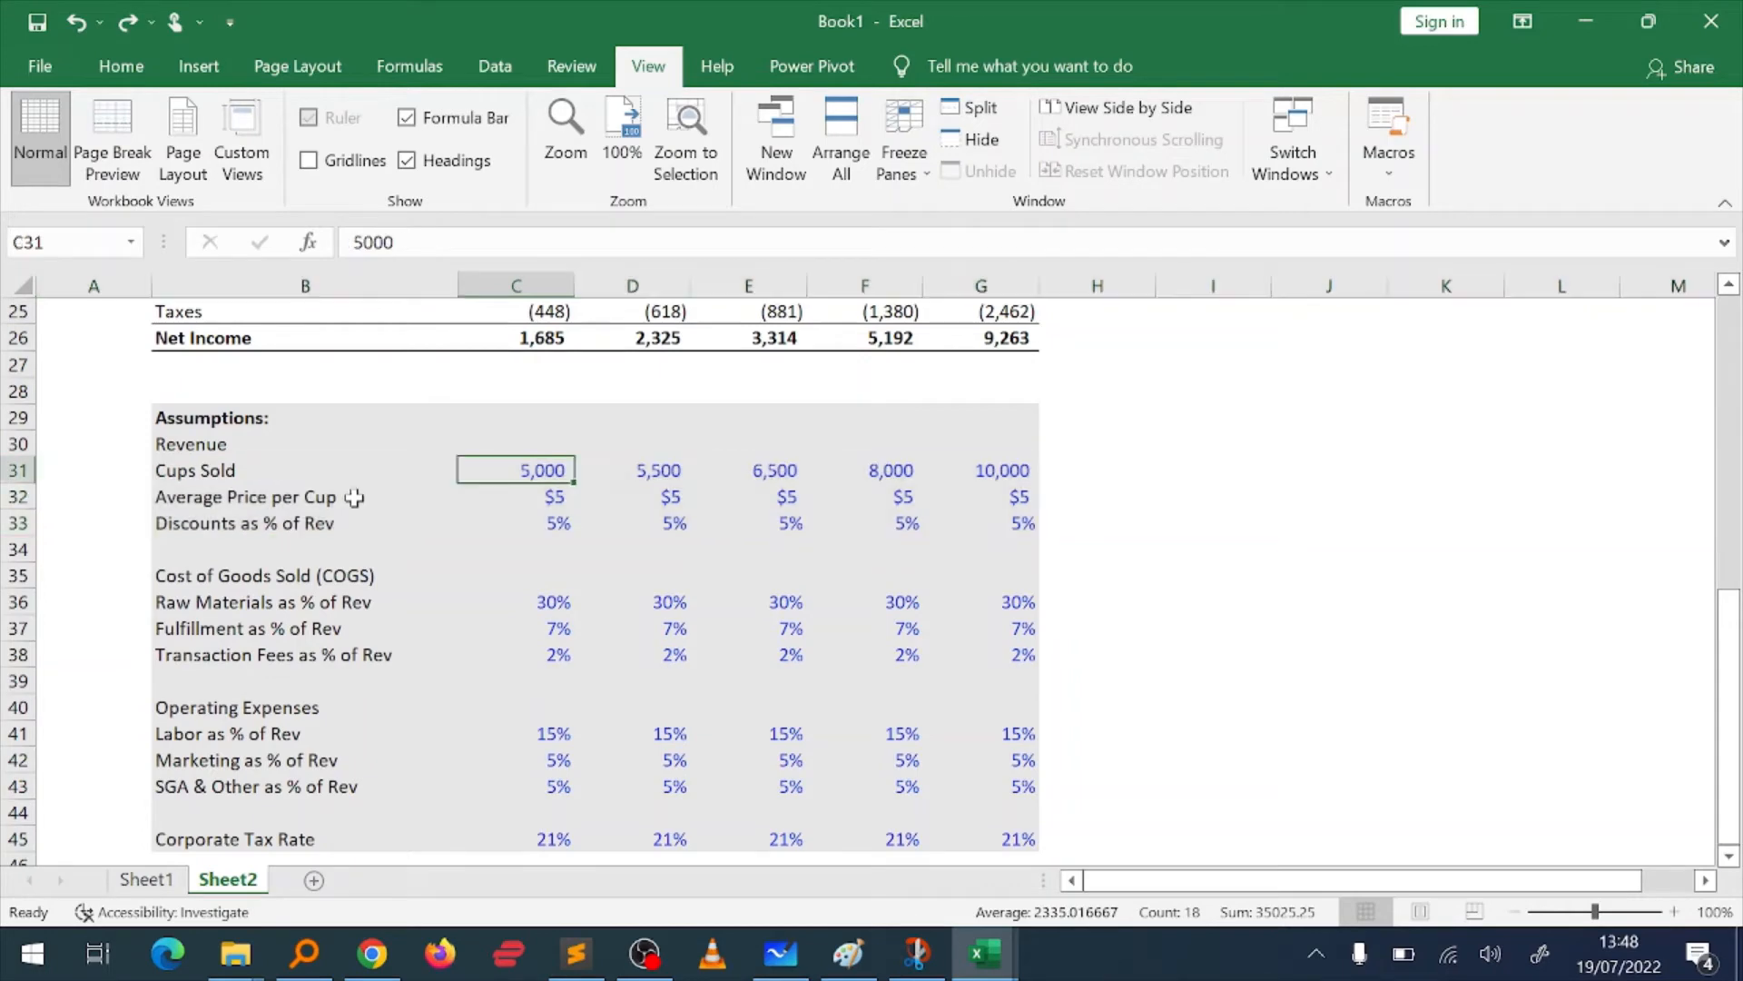
{"action": "key", "text": "Left"}
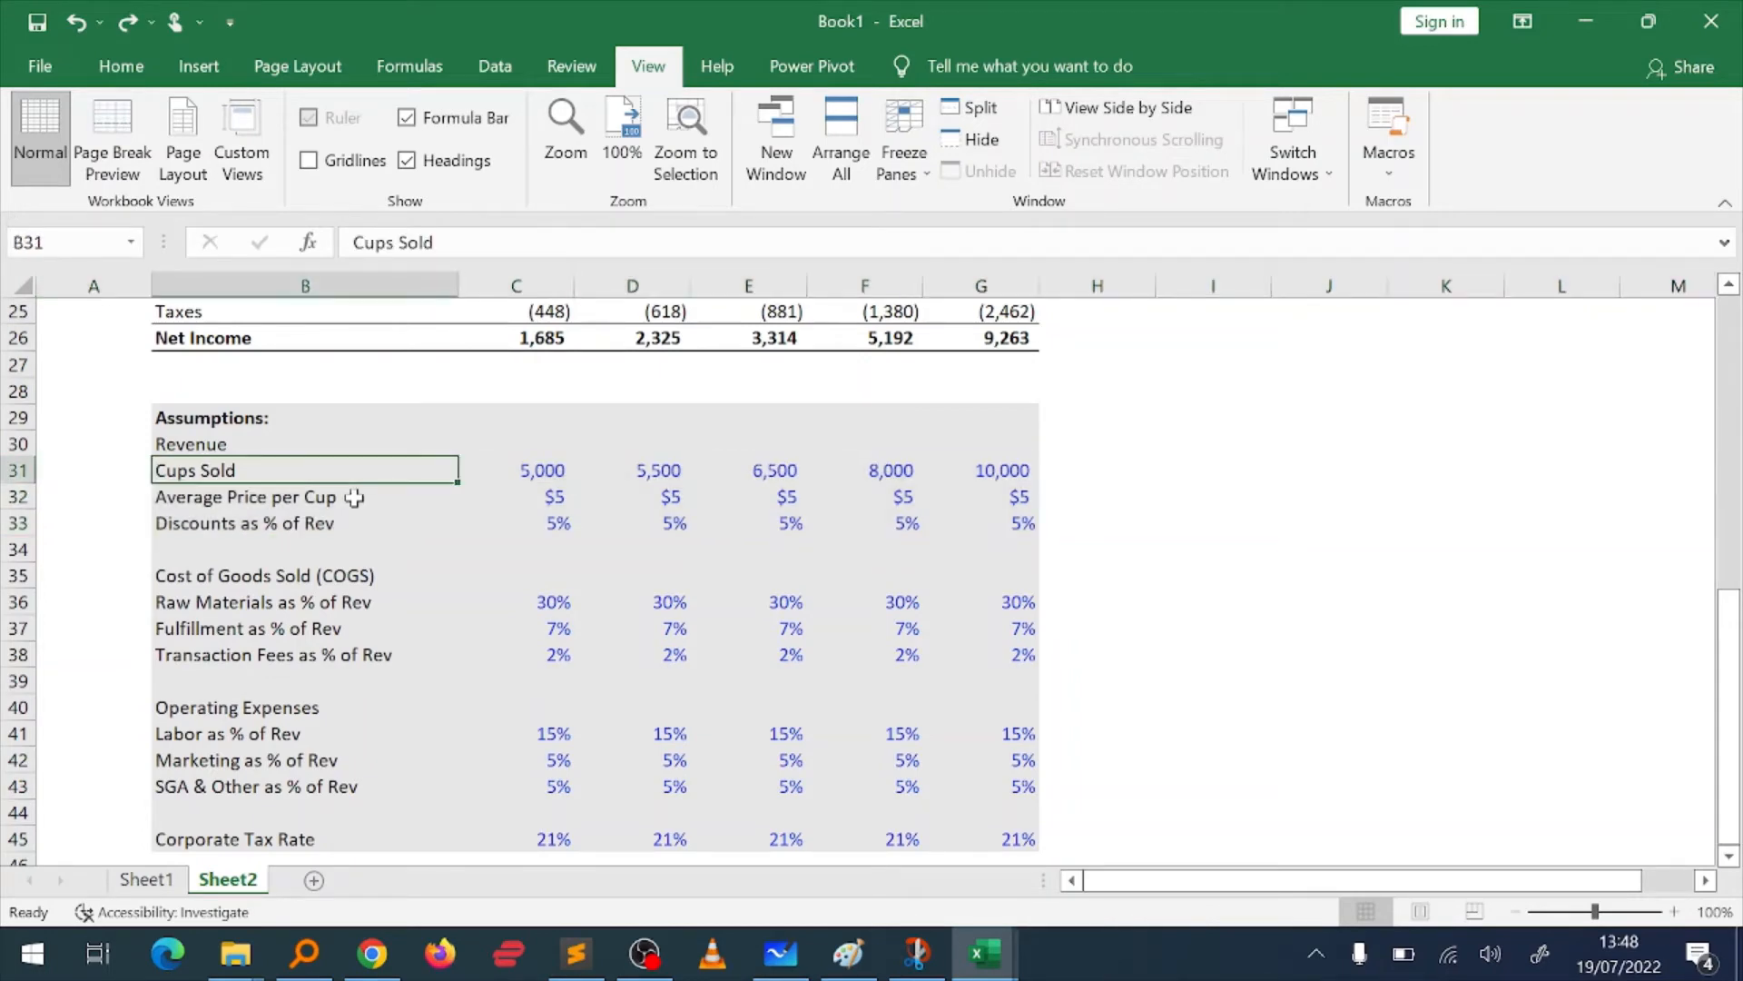
{"action": "key", "text": "Up"}
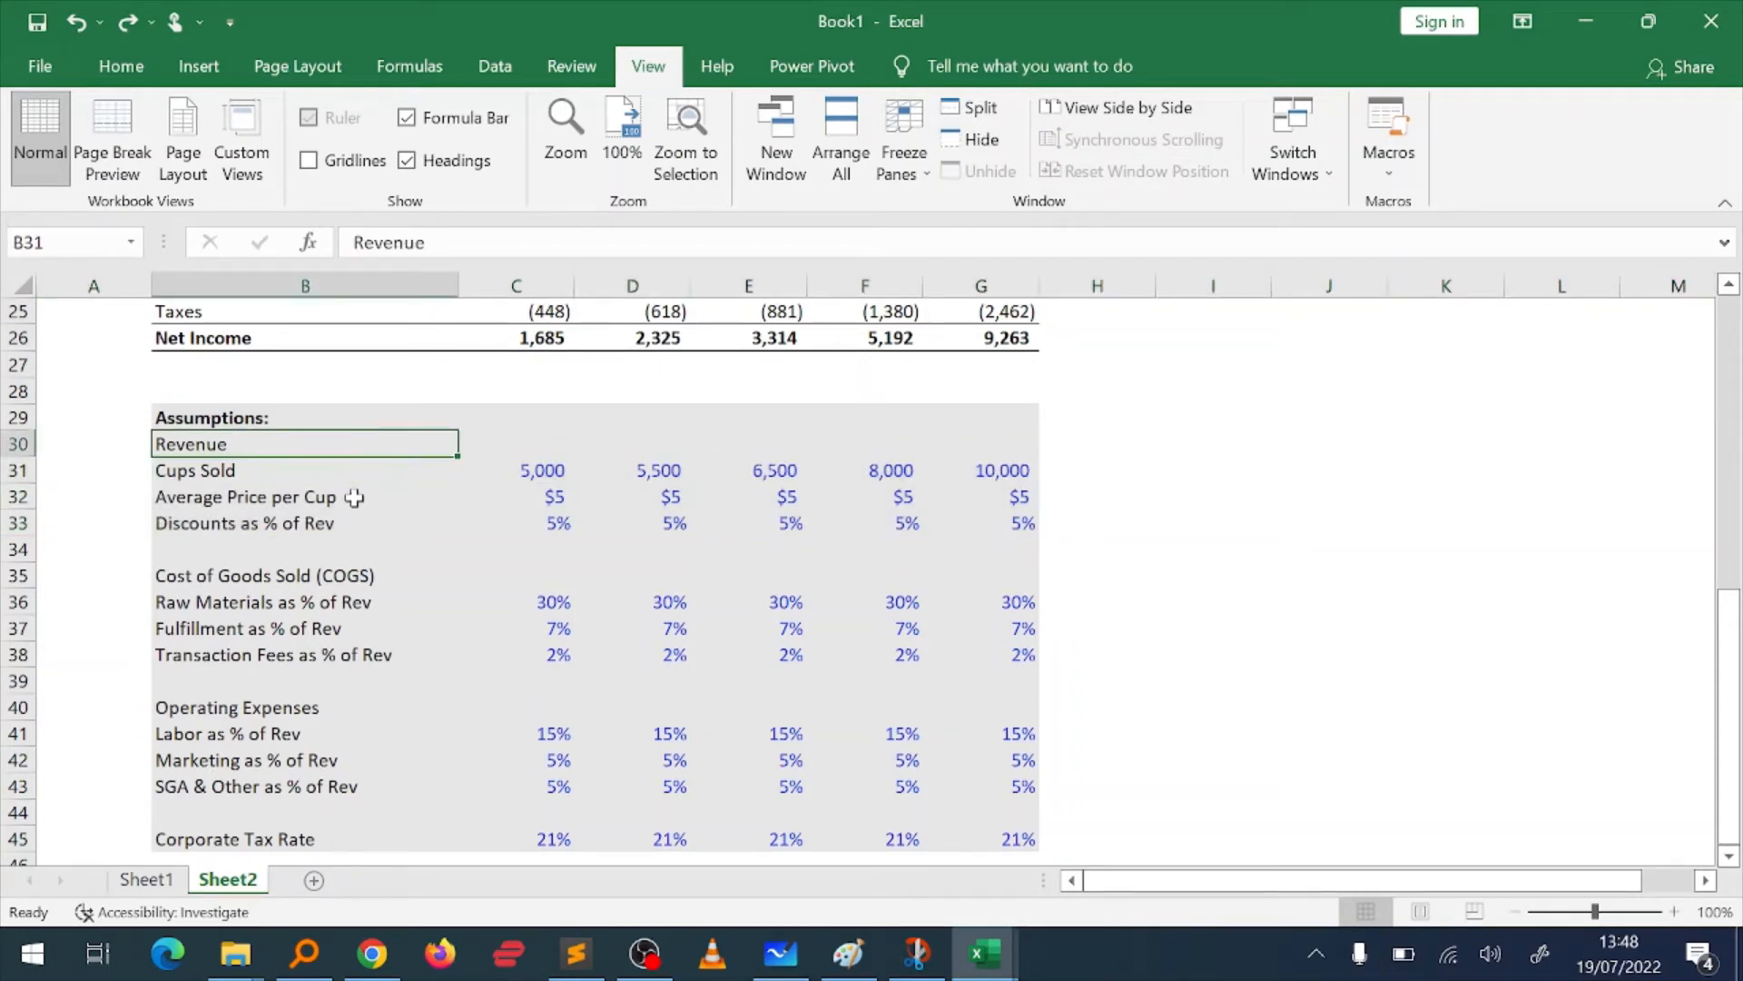
{"action": "key", "text": "Down"}
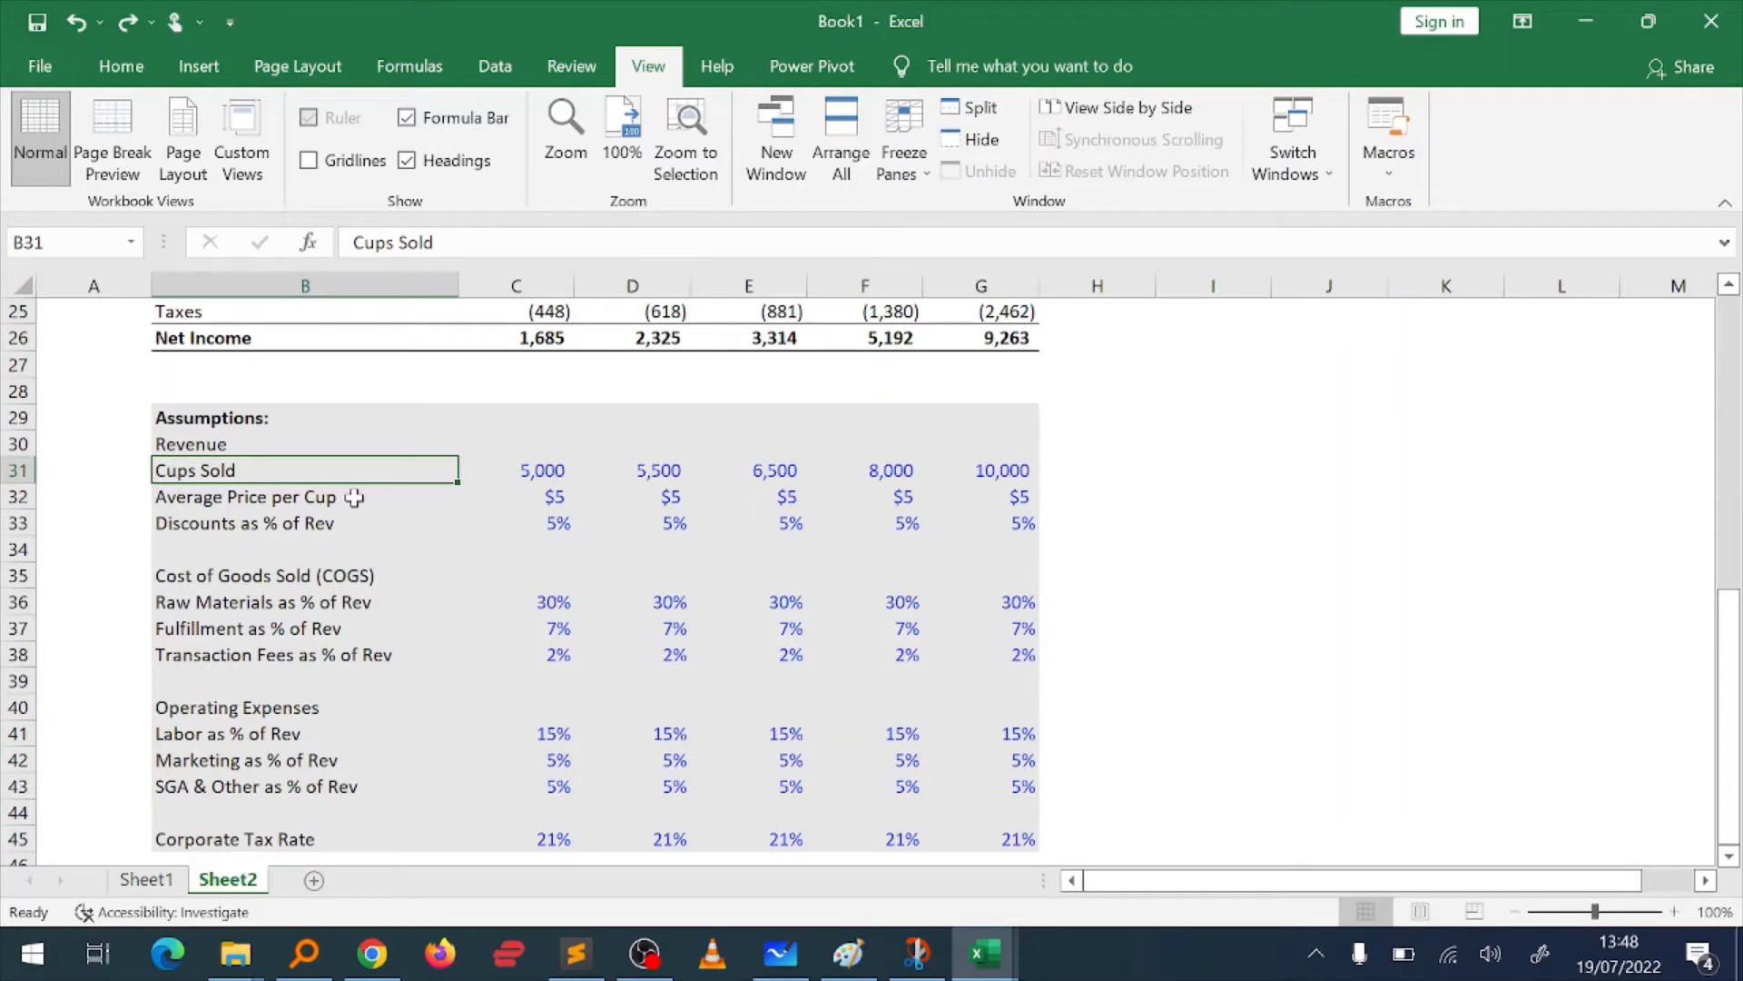
Step: Group the revenue assumption rows 31 to 33, from Cups Sold to Discounts as % of Rev
{"action": "key", "text": "shift+space"}
{"action": "key", "text": "shift+Down"}
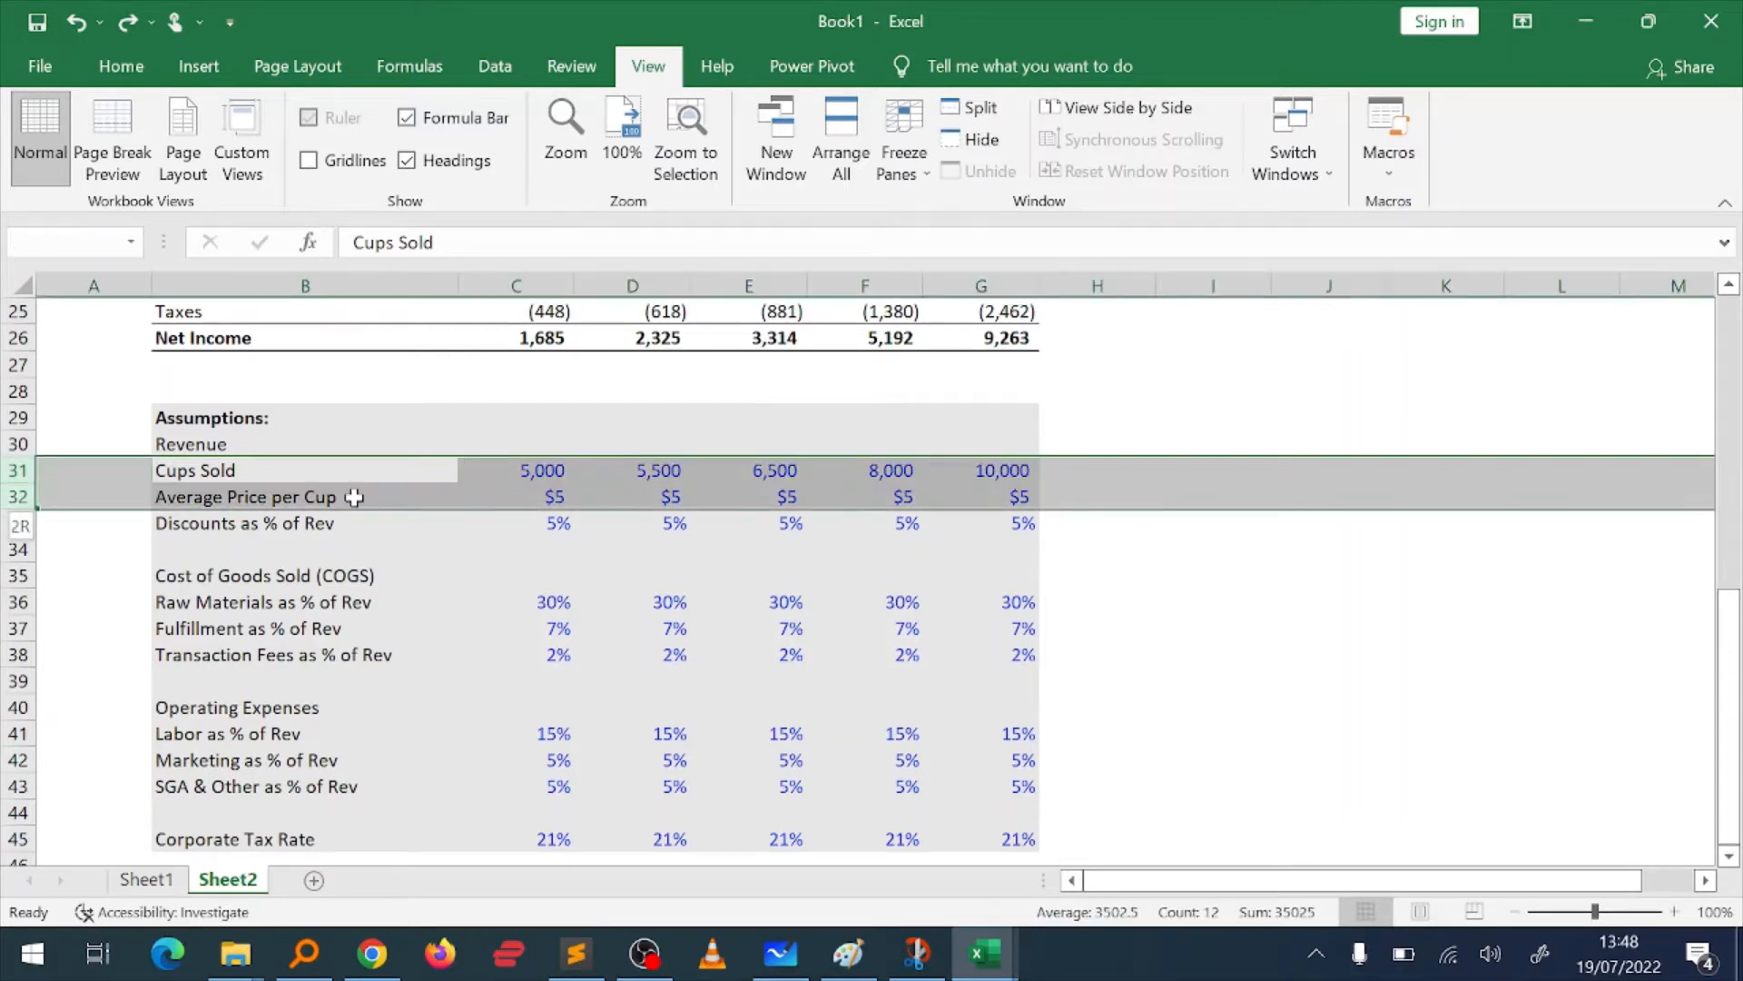
{"action": "key", "text": "shift+Down"}
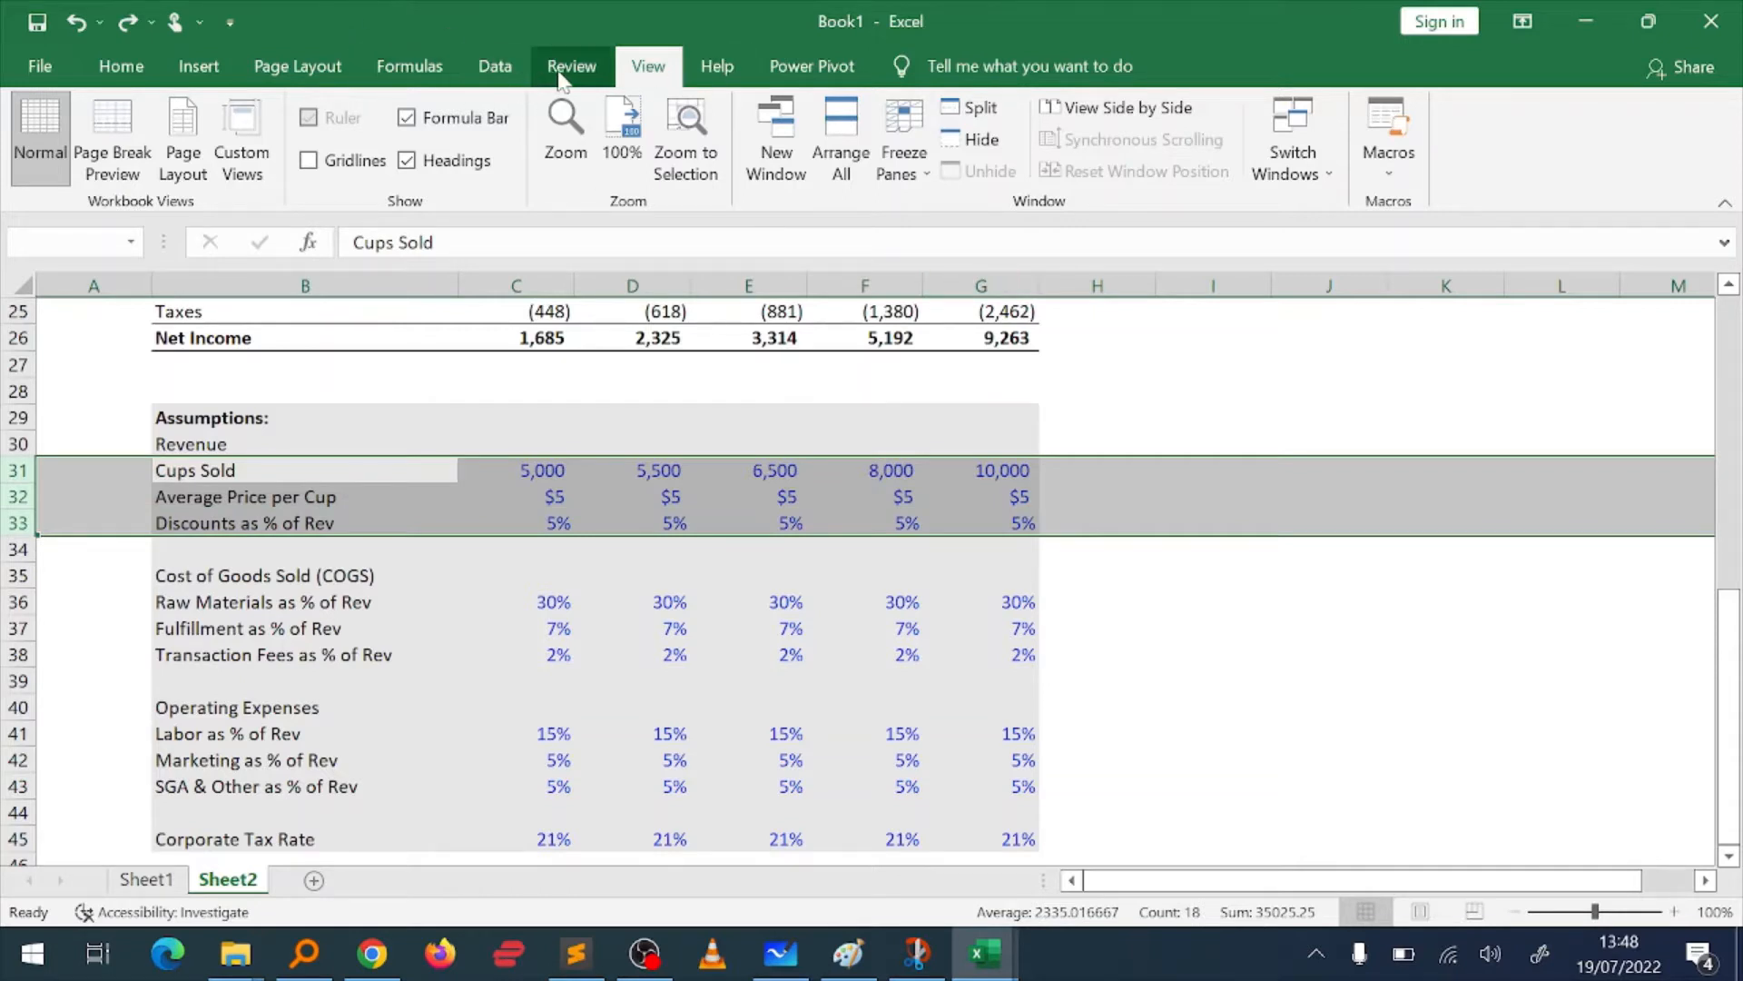
{"action": "left_click", "coordinate": [142, 73]}
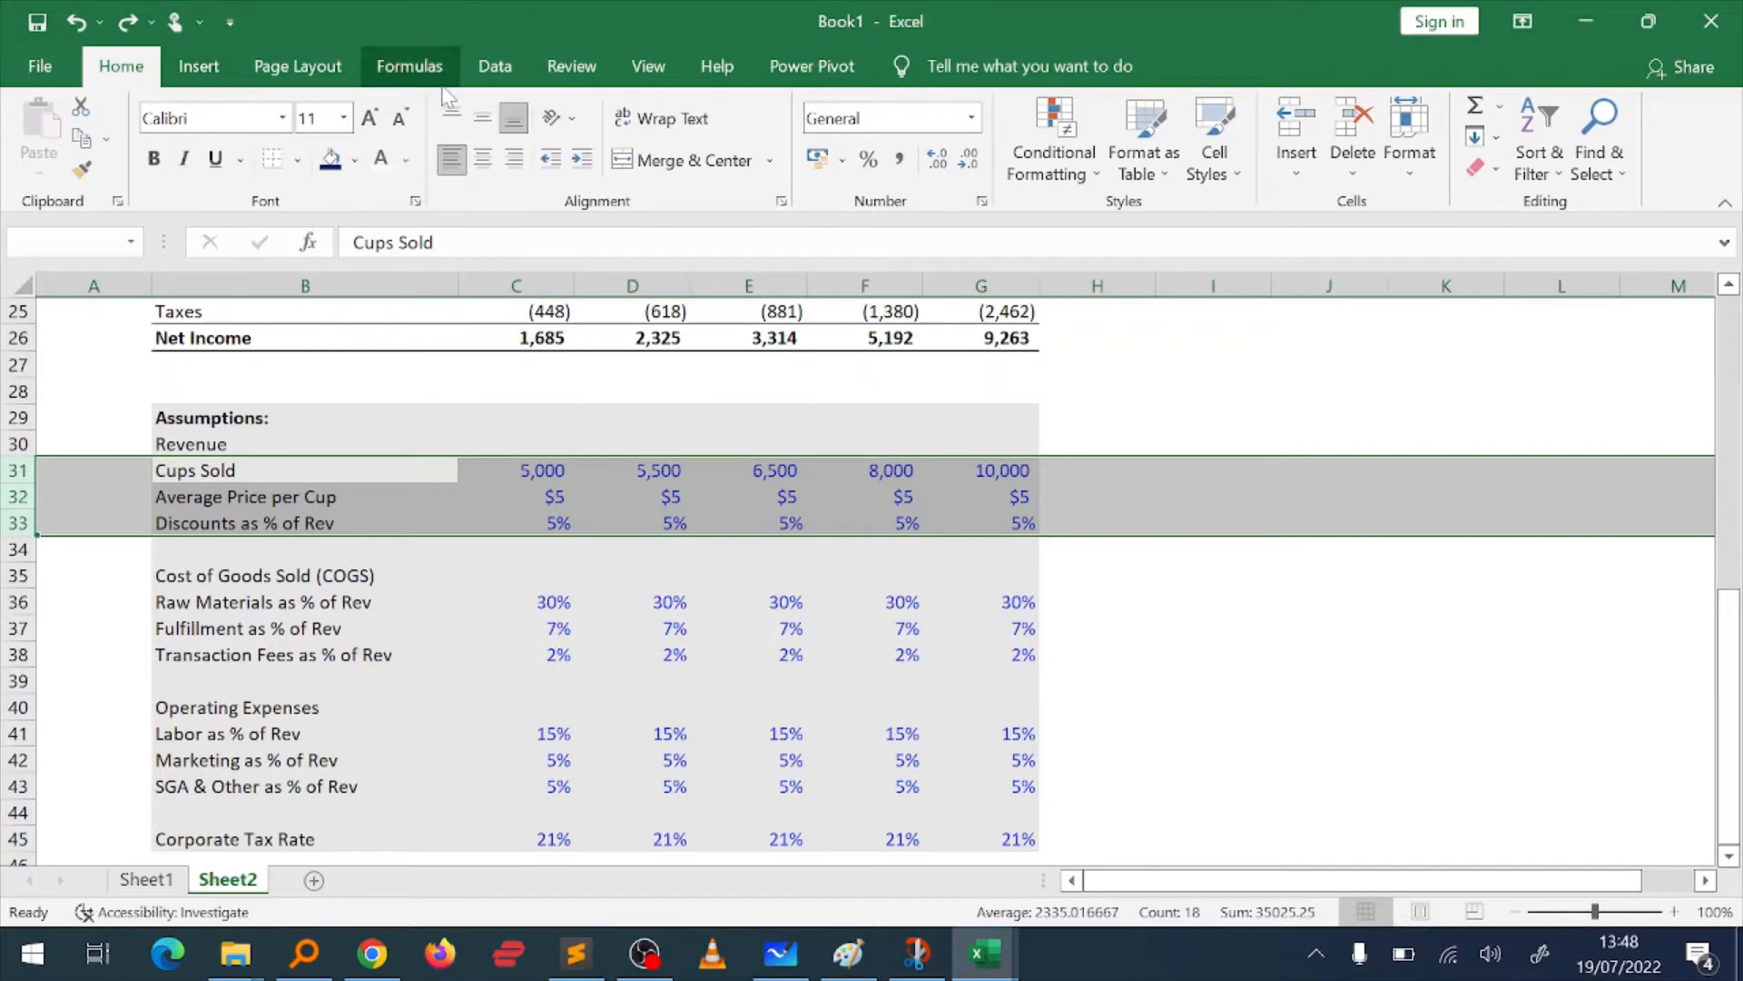
{"action": "left_click", "coordinate": [495, 67]}
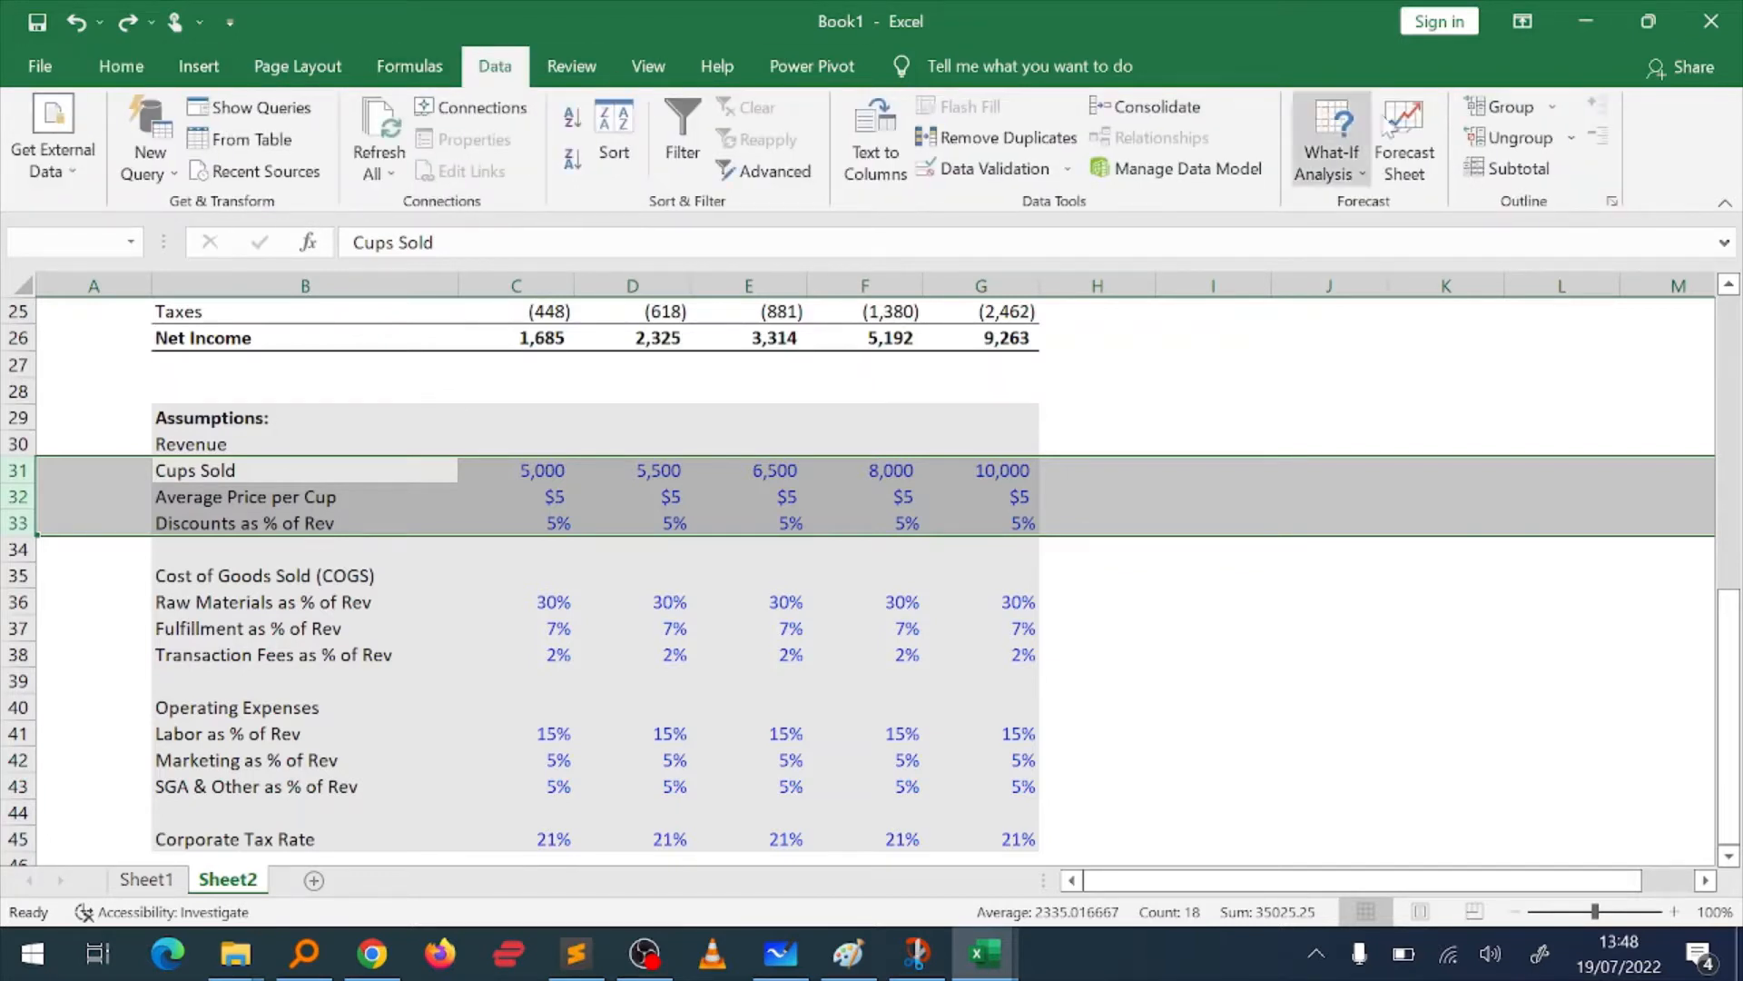
{"action": "left_click", "coordinate": [1507, 107]}
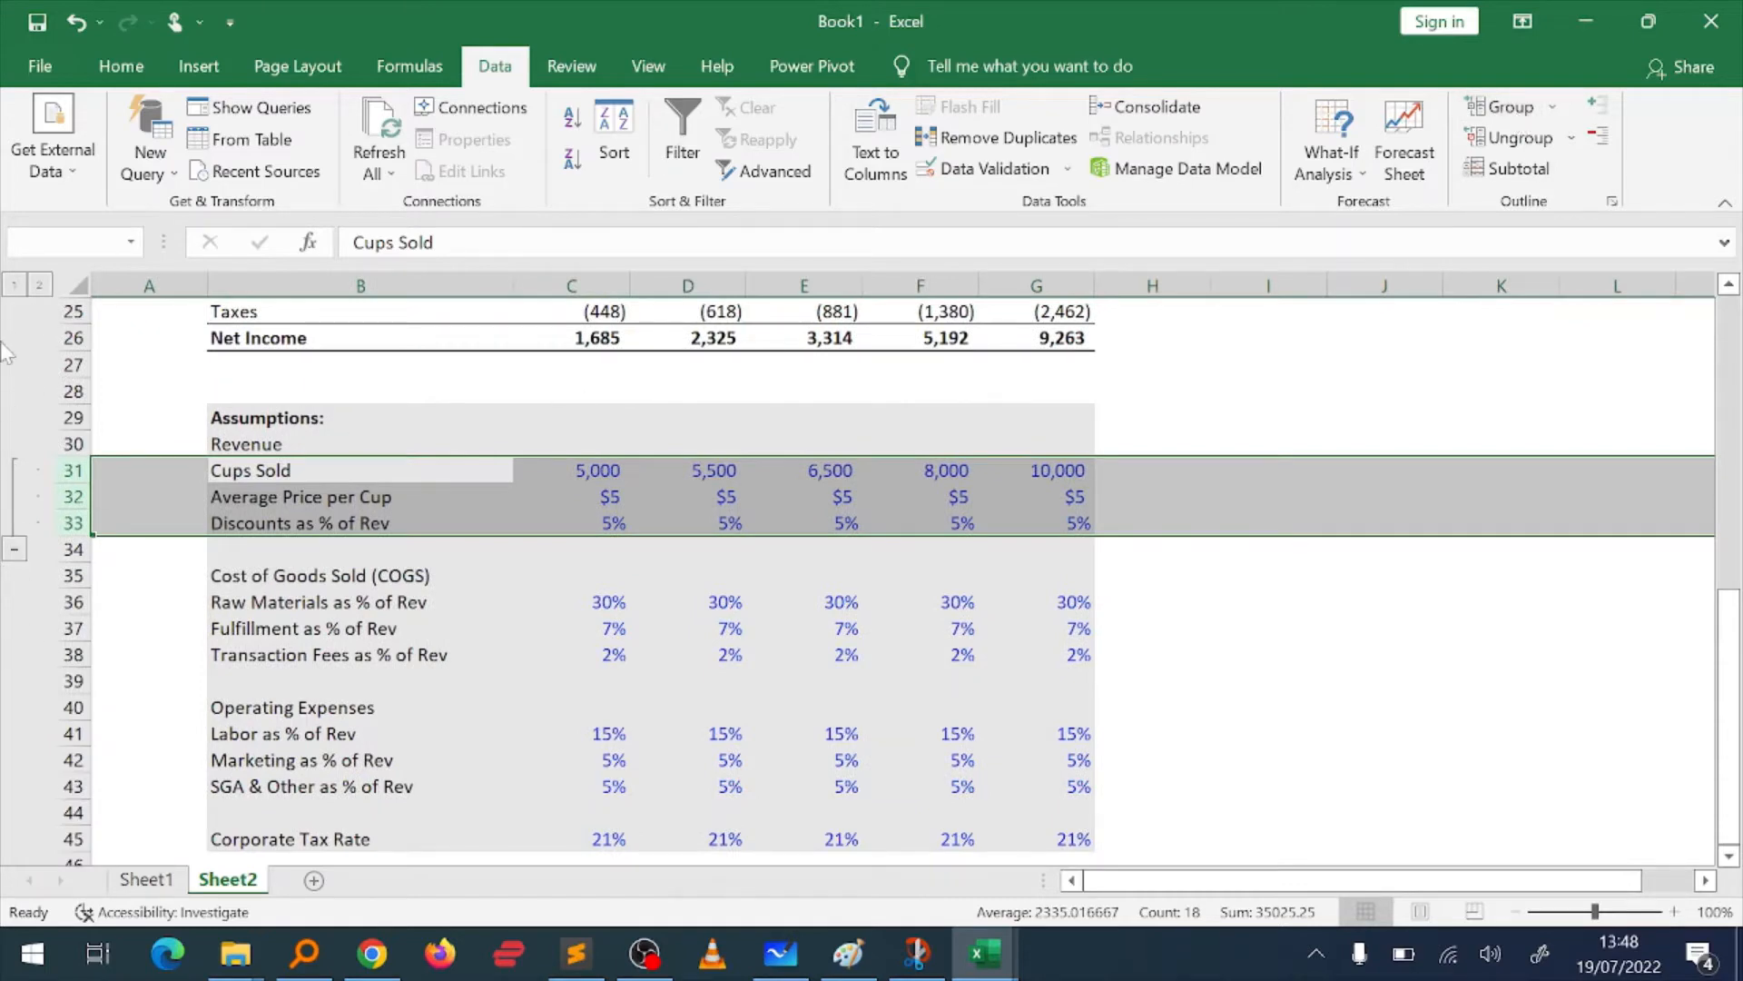
Step: Collapse the revenue assumption group, expand it once as a check, and collapse it again
{"action": "left_click", "coordinate": [14, 549]}
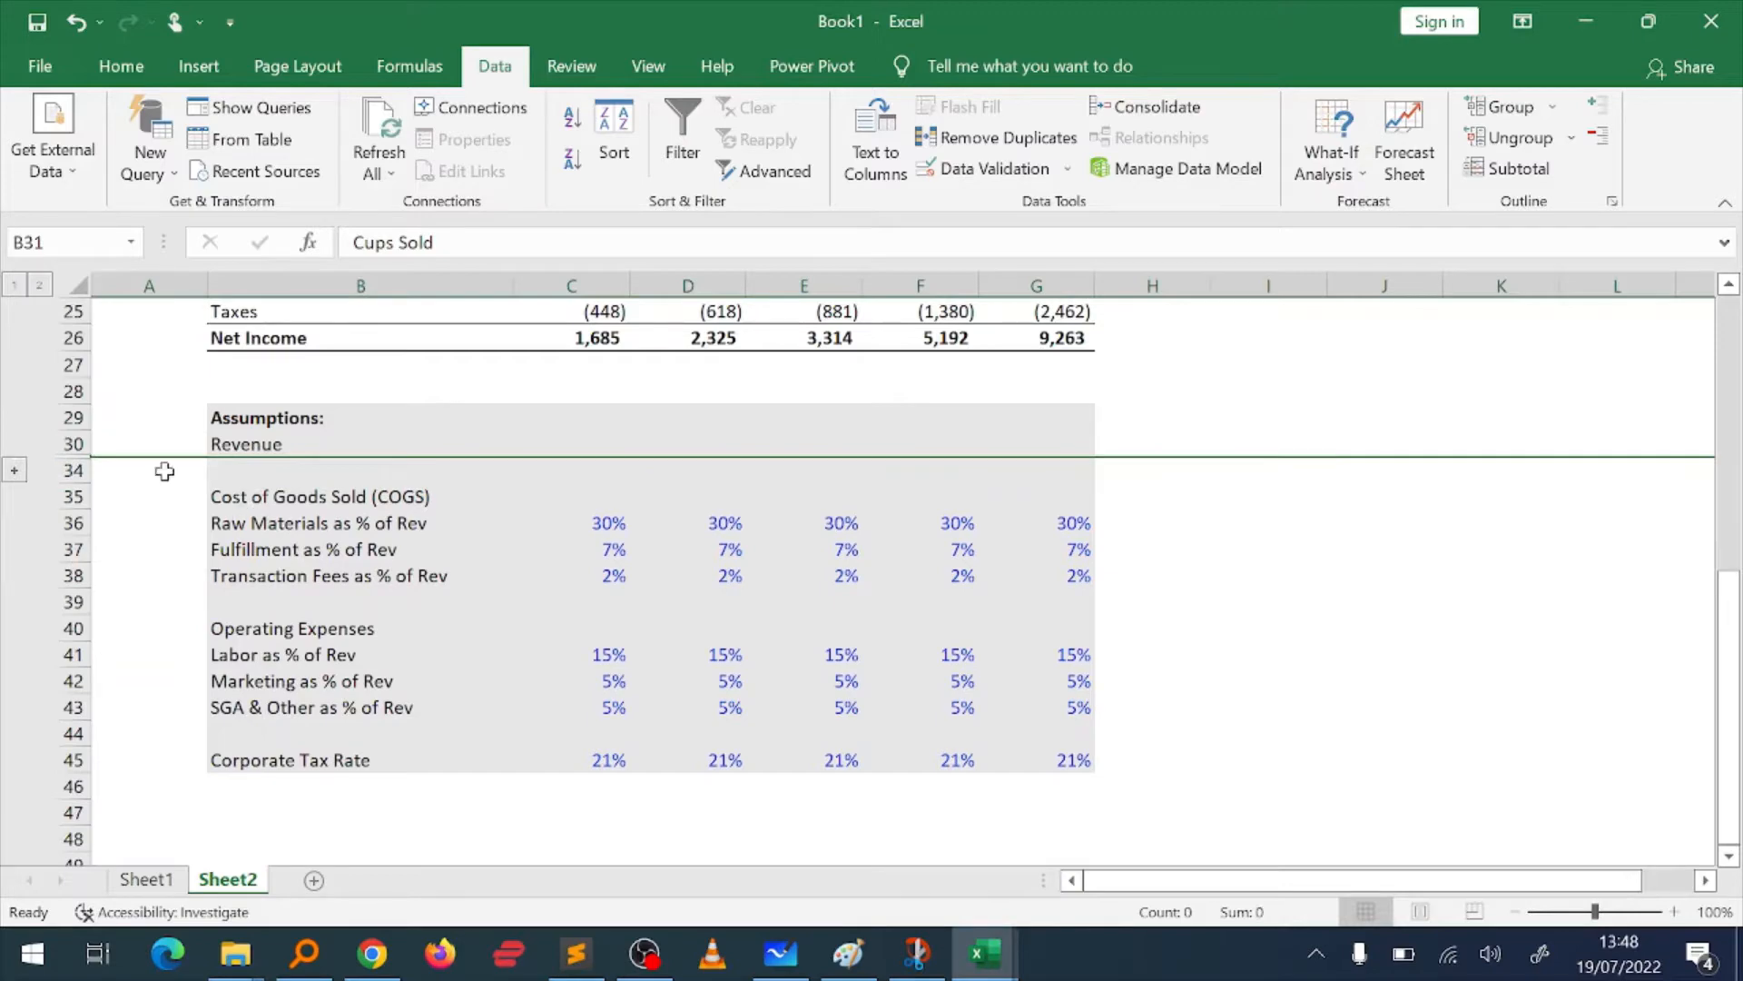
{"action": "left_click", "coordinate": [14, 470]}
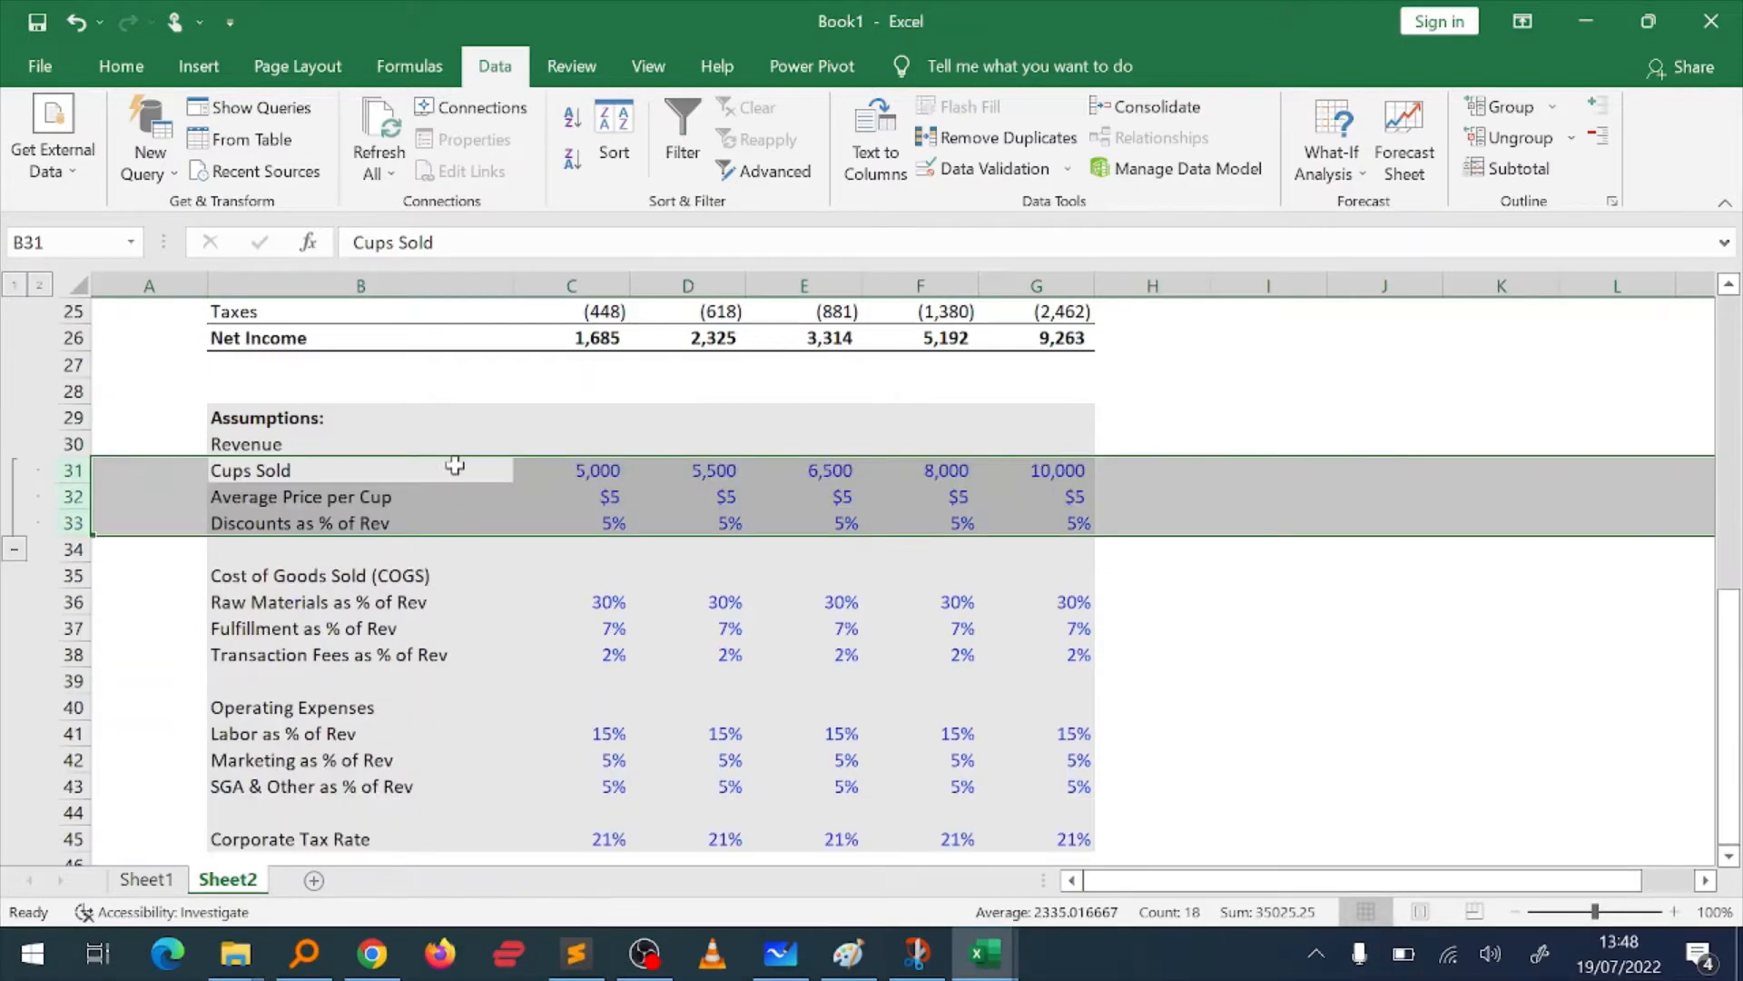
{"action": "left_click", "coordinate": [15, 549]}
Step: Group the COGS assumption rows 36 to 38, from Raw Materials to Transaction Fees, and collapse the group
{"action": "left_click", "coordinate": [334, 515]}
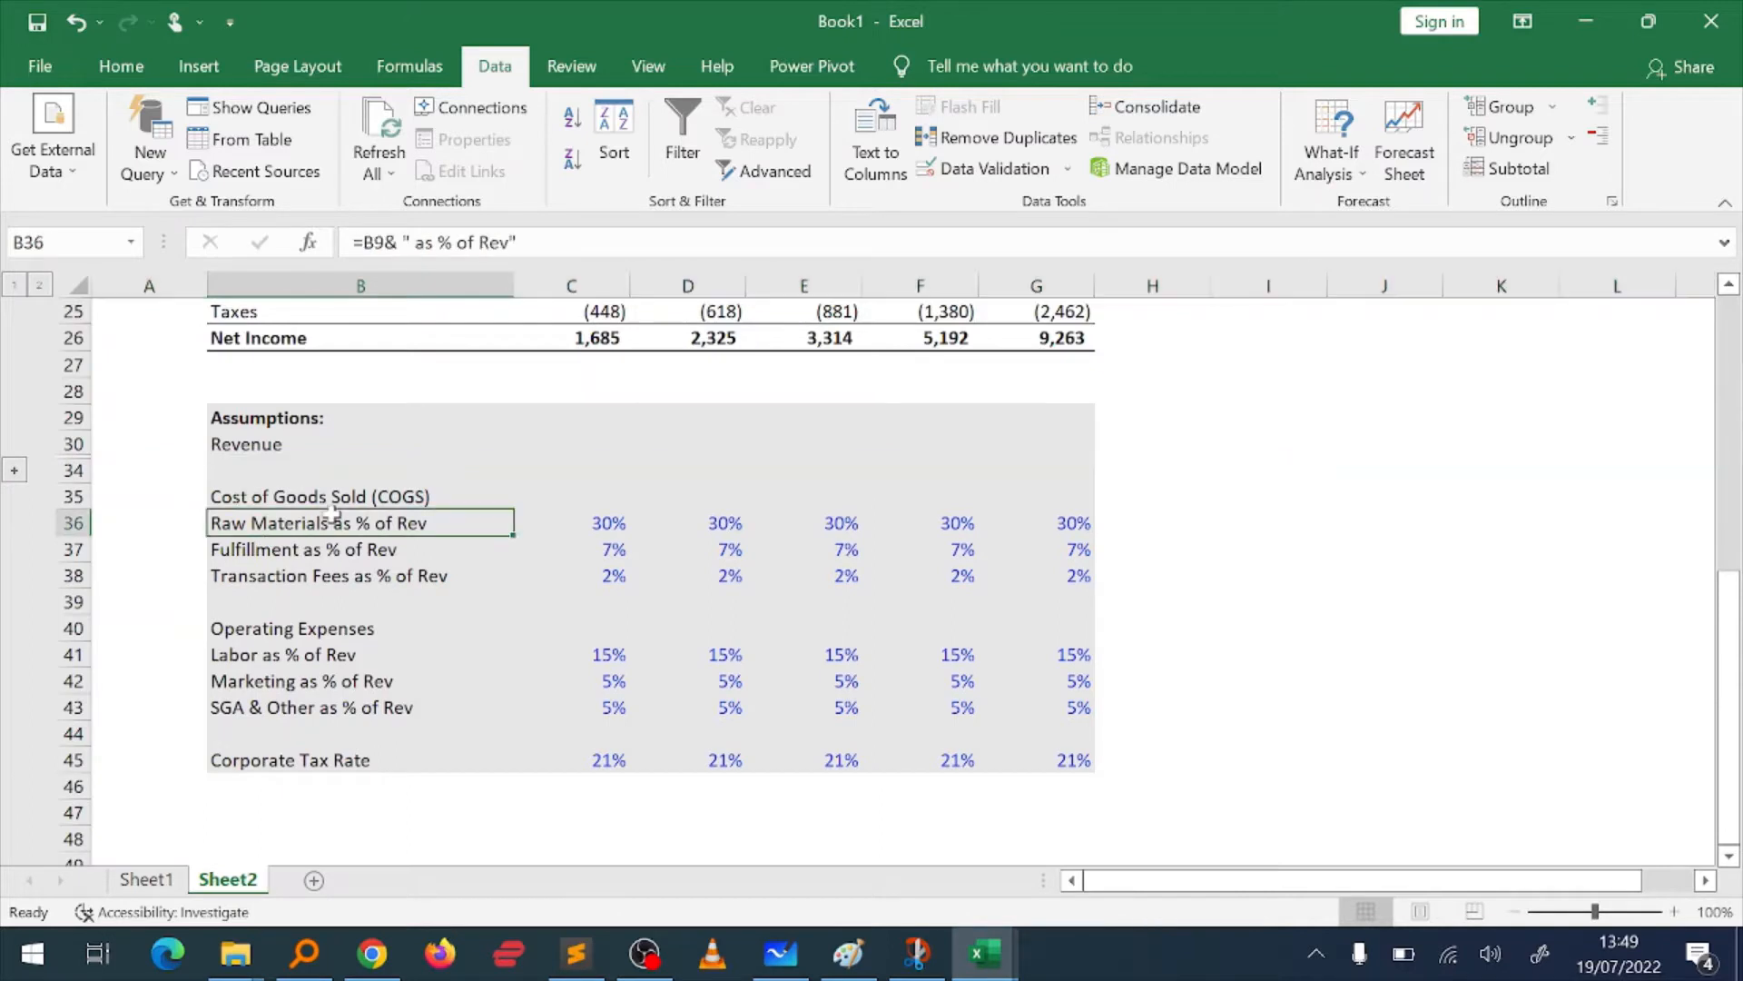
{"action": "key", "text": "shift+space"}
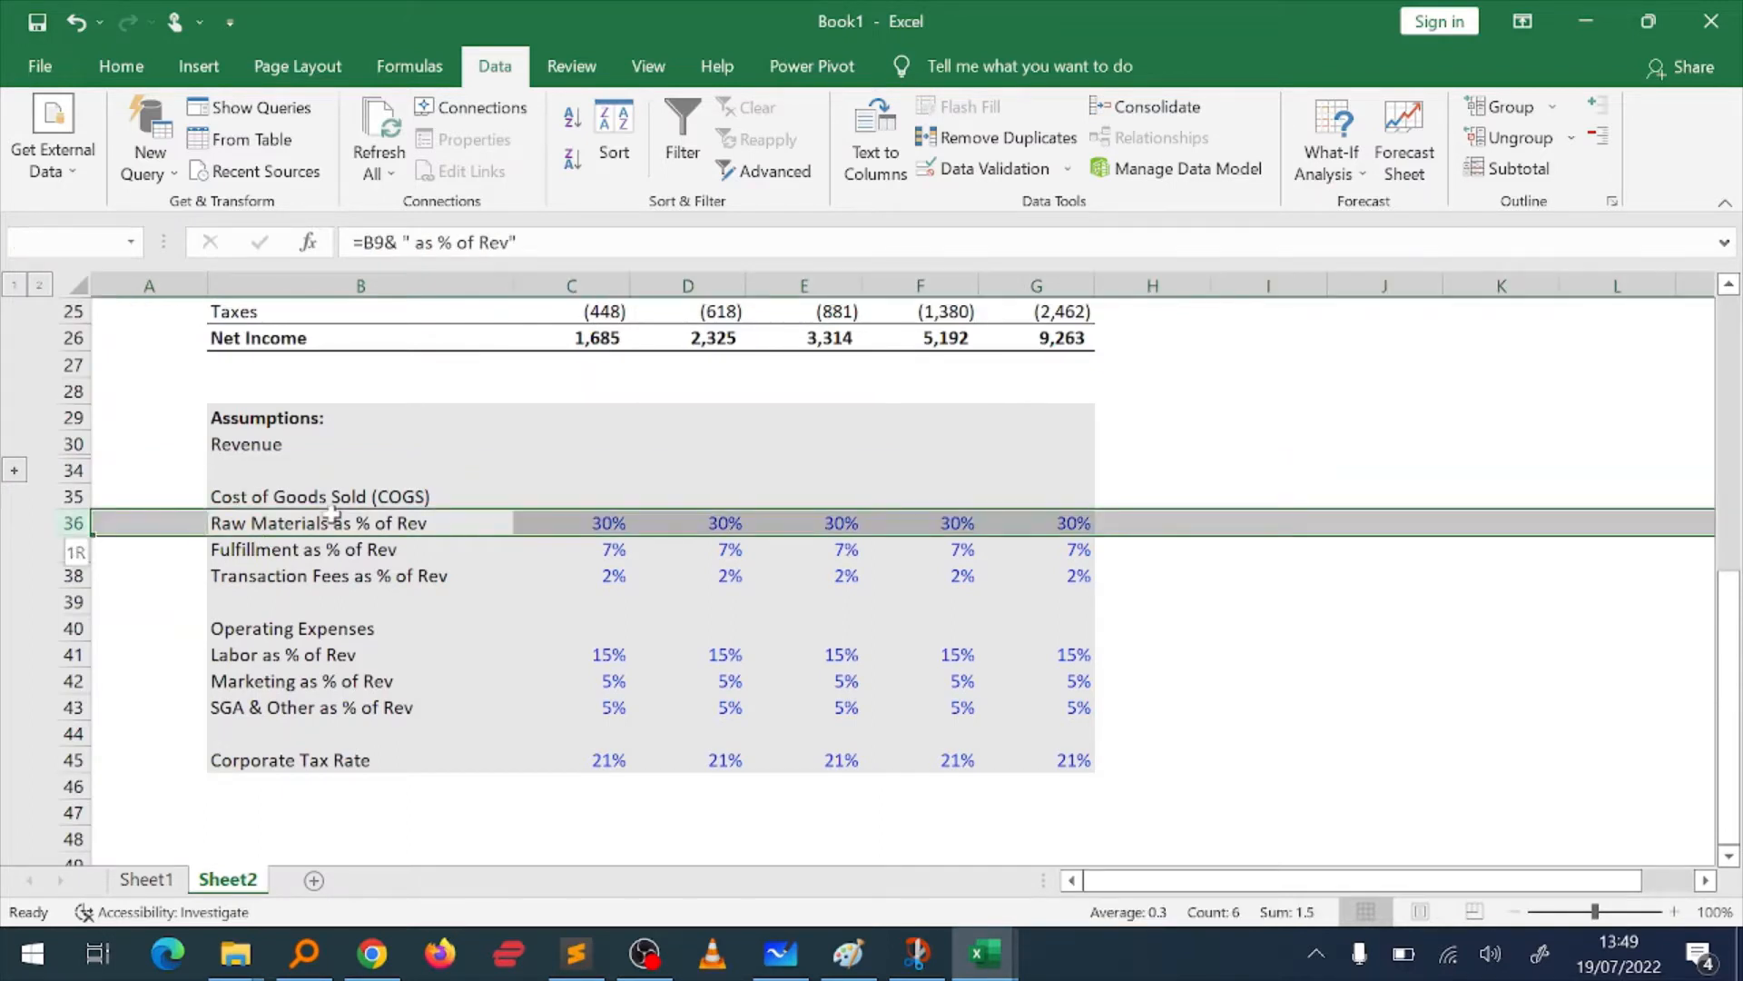
{"action": "key", "text": "shift+Down"}
{"action": "key", "text": "shift+Down"}
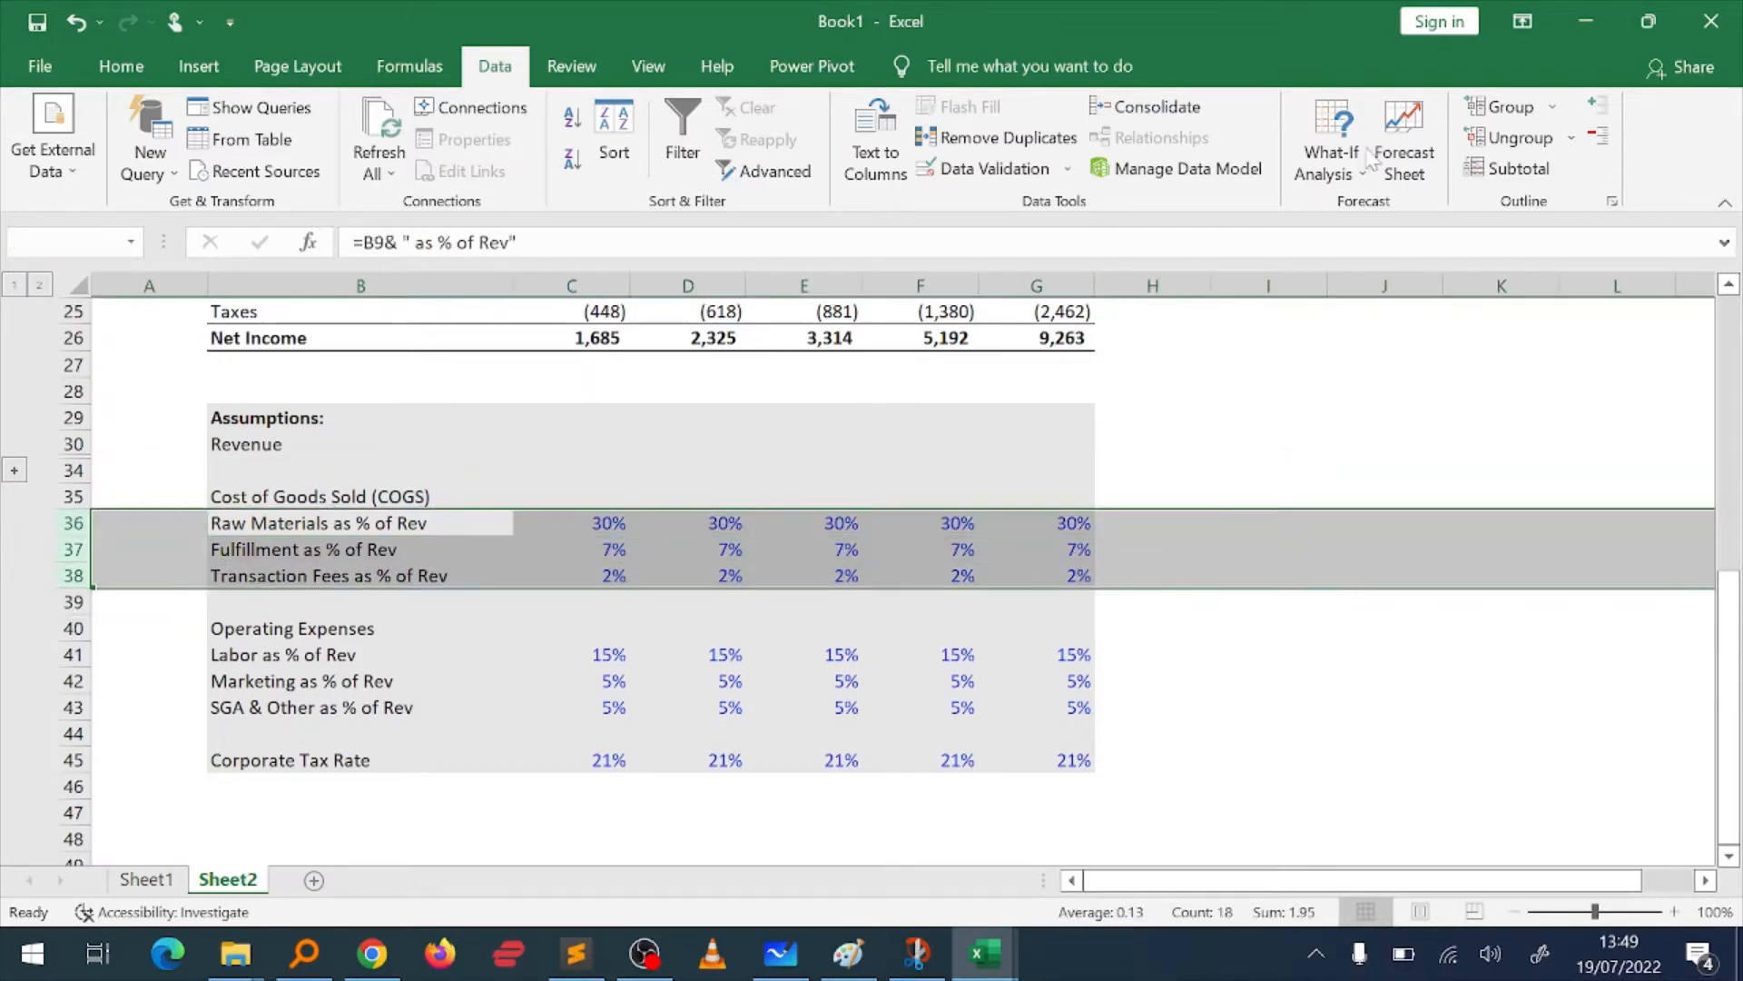
{"action": "left_click", "coordinate": [1523, 102]}
{"action": "left_click", "coordinate": [14, 602]}
Step: Group the operating expense assumption rows 41 to 43, from Labor to SGA & Other as % of Rev
{"action": "left_click", "coordinate": [289, 534]}
{"action": "left_click", "coordinate": [289, 543]}
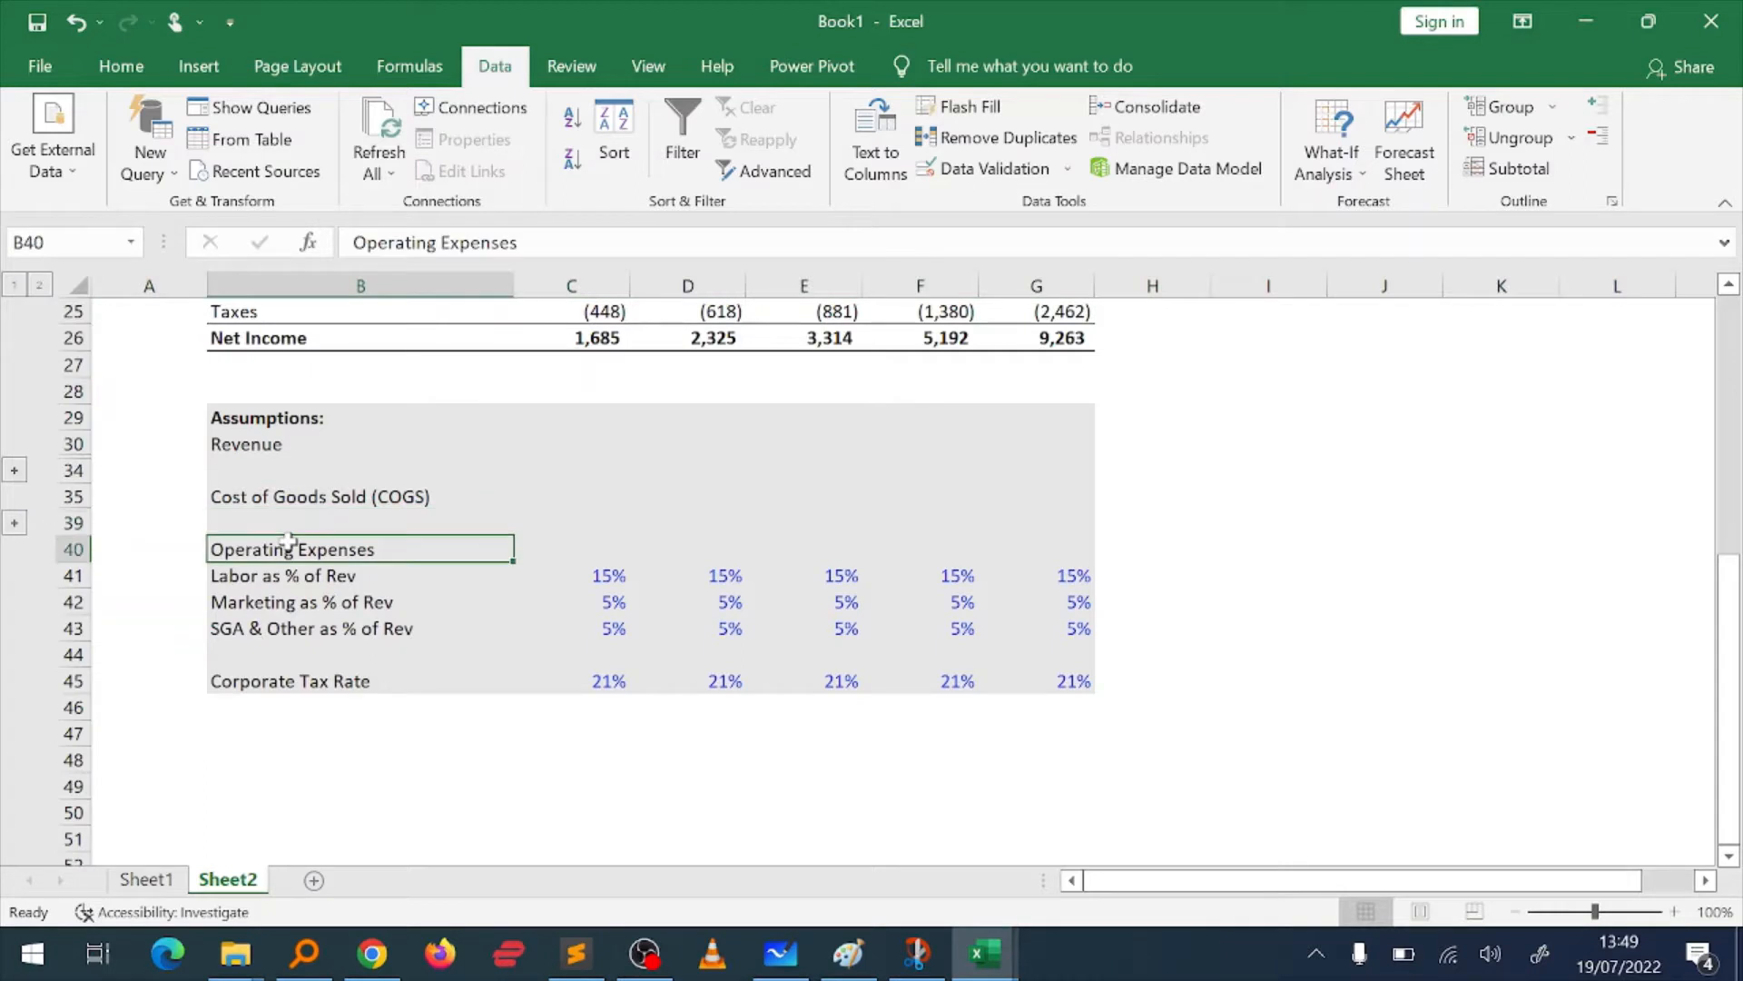
{"action": "key", "text": "Down"}
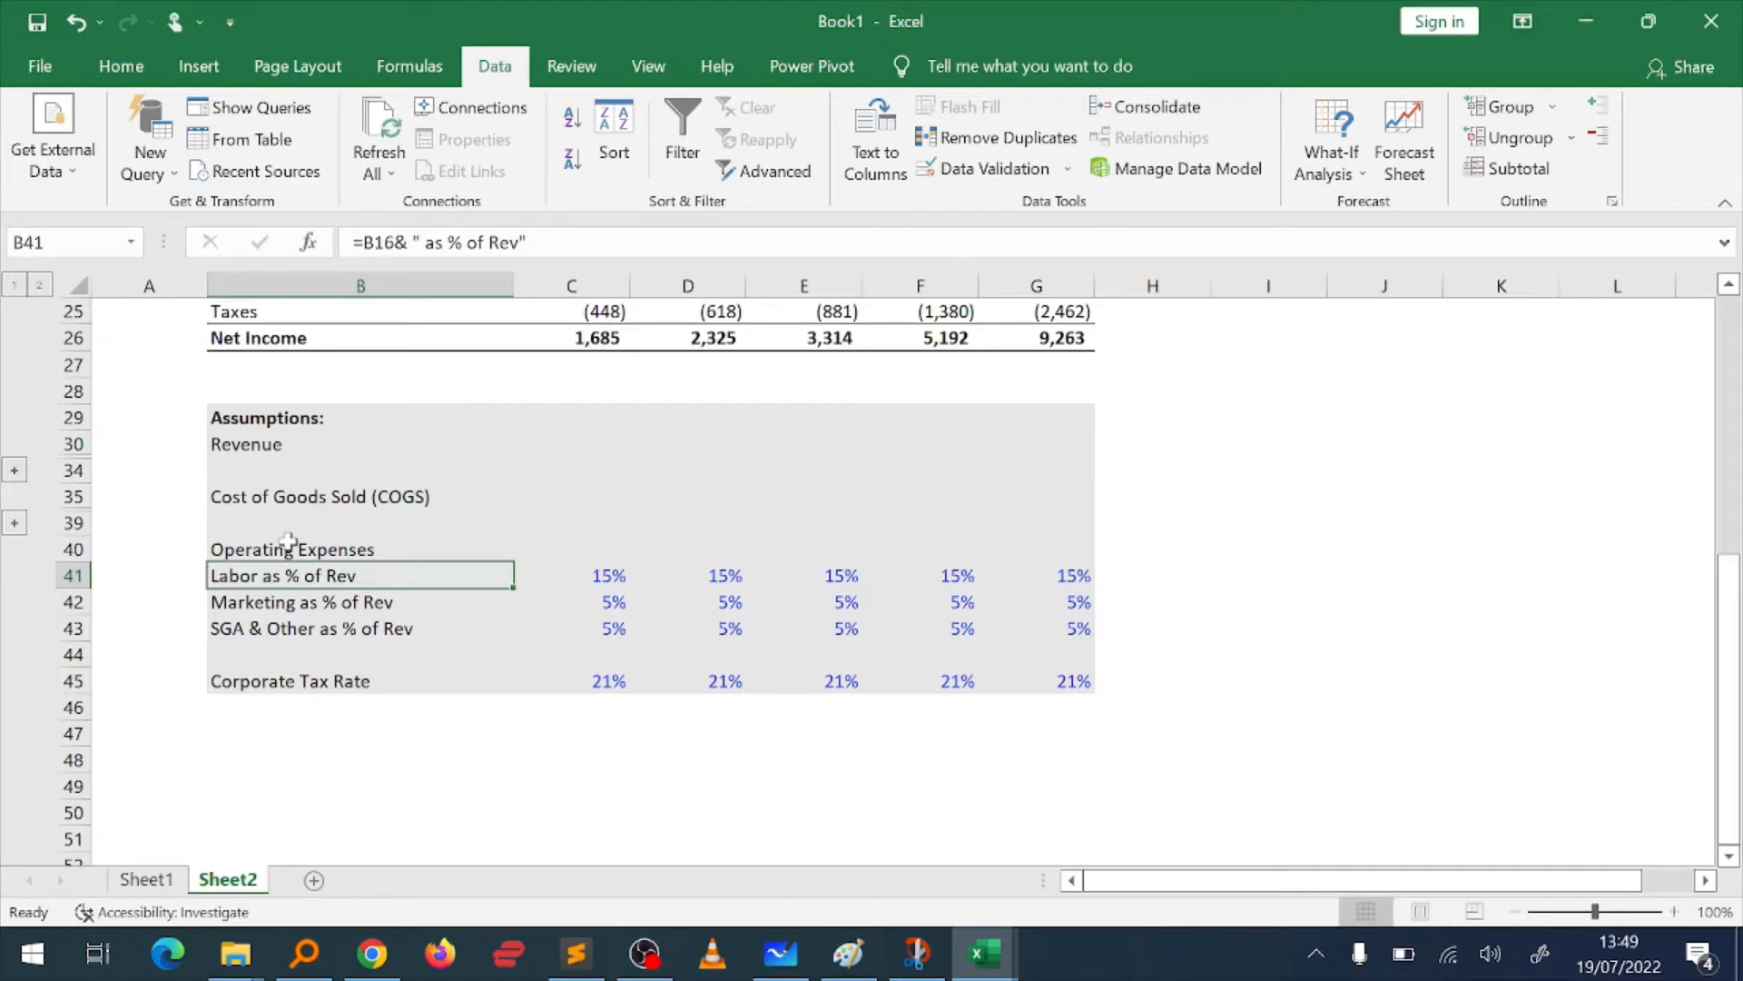
{"action": "key", "text": "alt"}
{"action": "key", "text": "m"}
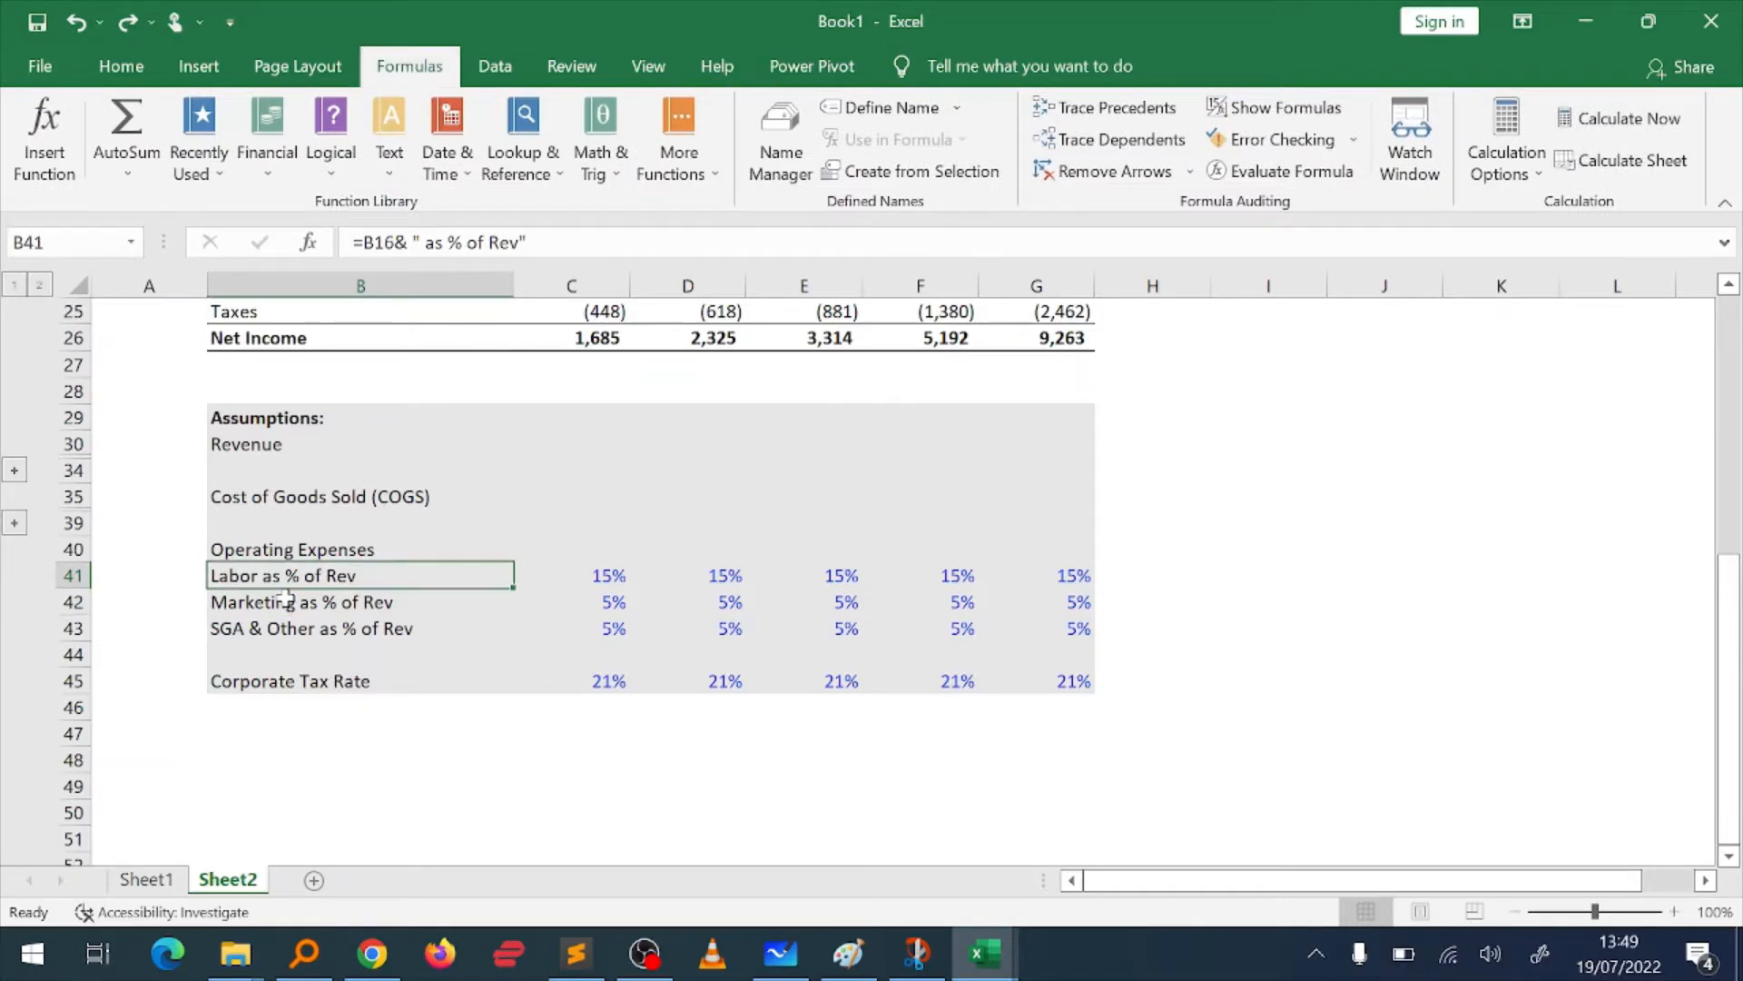
{"action": "left_click", "coordinate": [121, 68]}
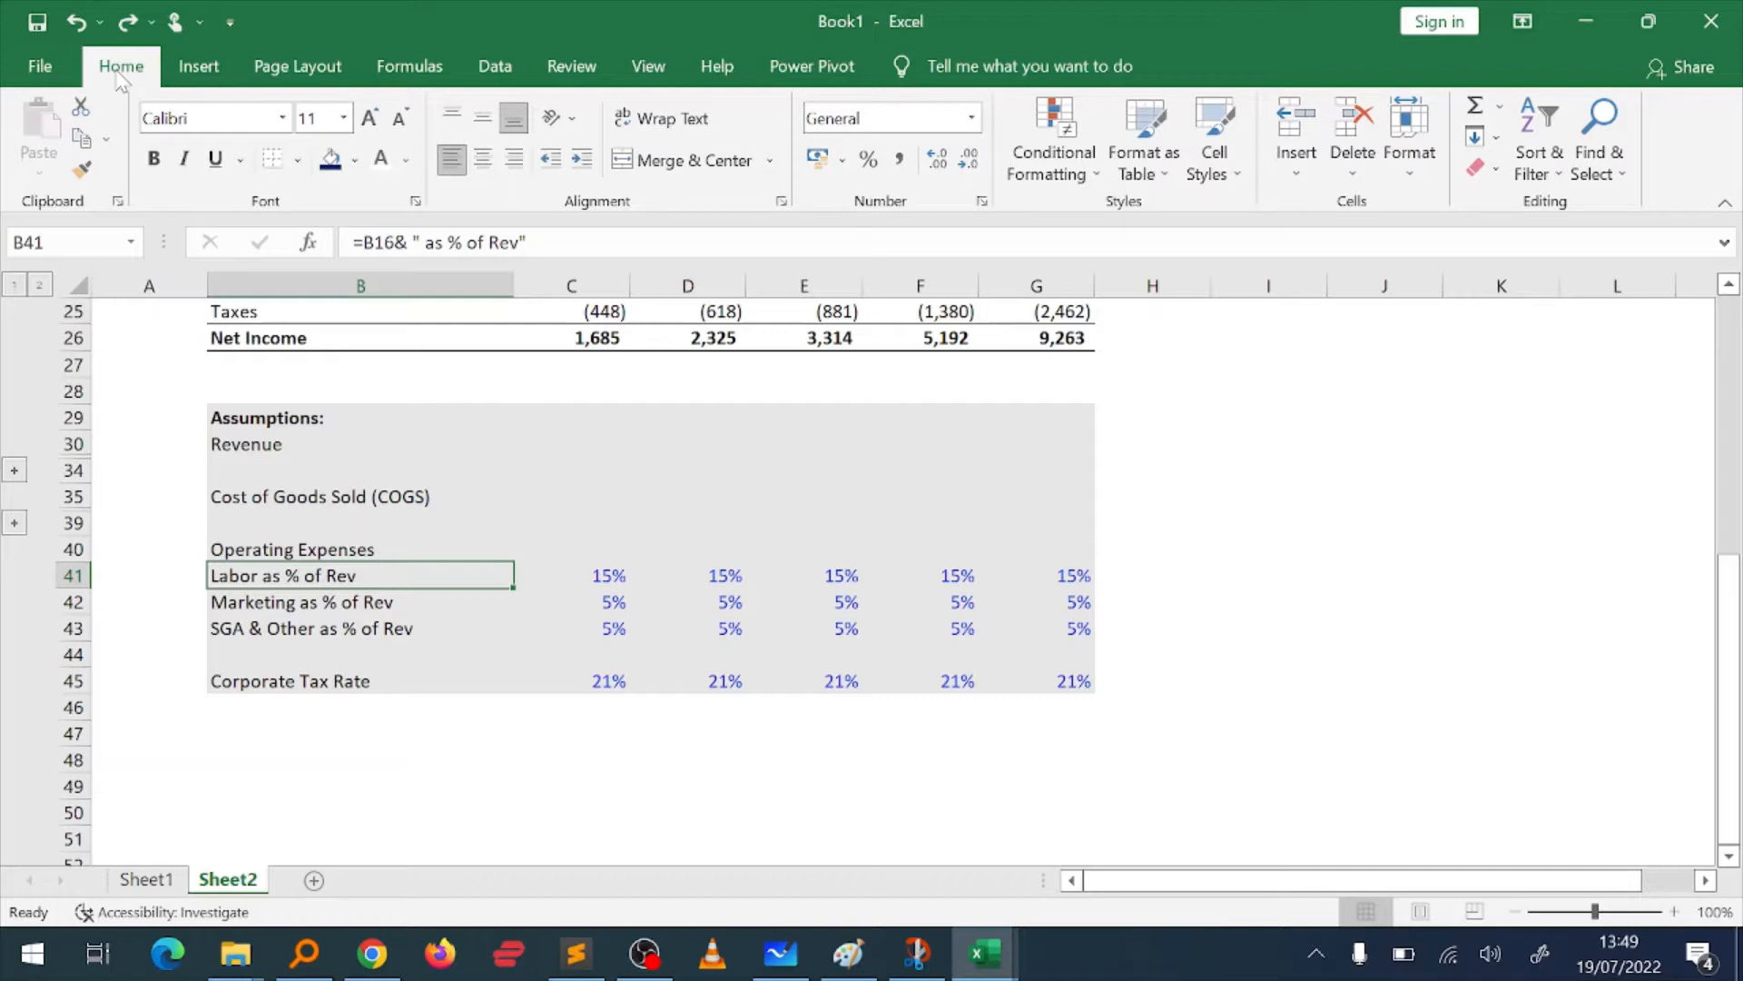
{"action": "key", "text": "shift+space"}
{"action": "key", "text": "shift+Down"}
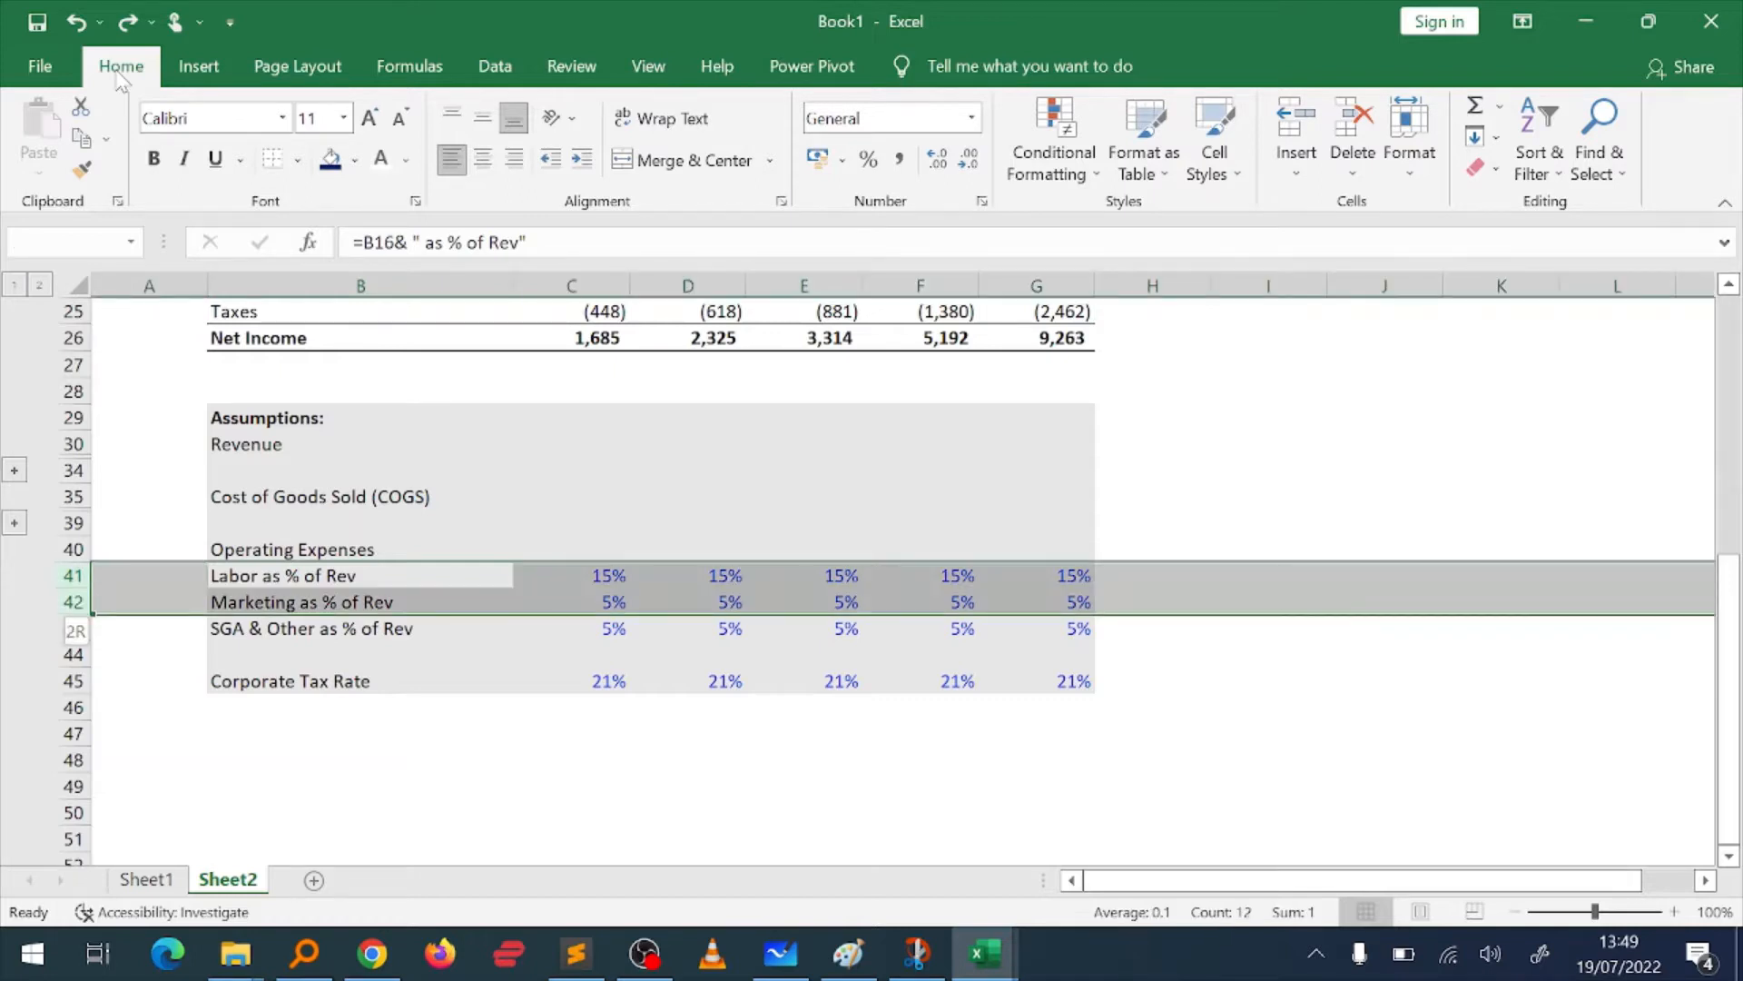
{"action": "key", "text": "shift+Down"}
{"action": "key", "text": "shift+Up"}
{"action": "key", "text": "shift+Down"}
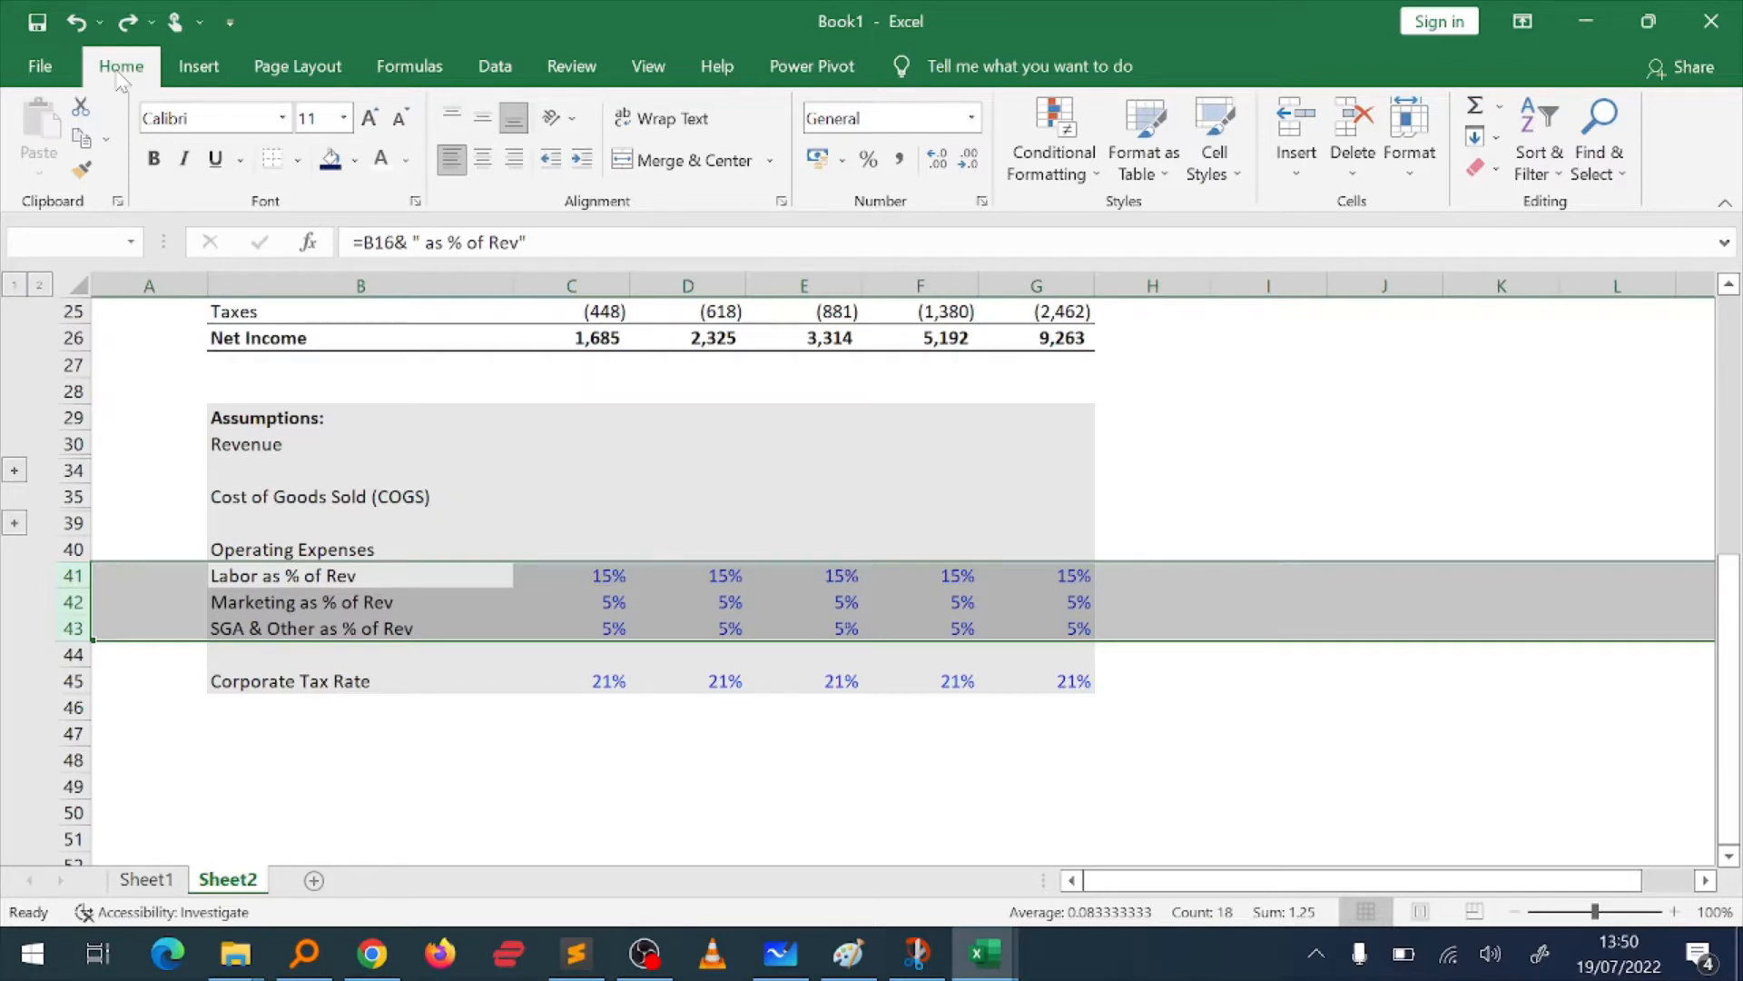
{"action": "key", "text": "alt+shift+Right"}
{"action": "key", "text": "alt+shift+Left"}
{"action": "key", "text": "alt+shift+Right"}
Step: Collapse the operating expense group, then expand and re-collapse the revenue group
{"action": "left_click", "coordinate": [14, 654]}
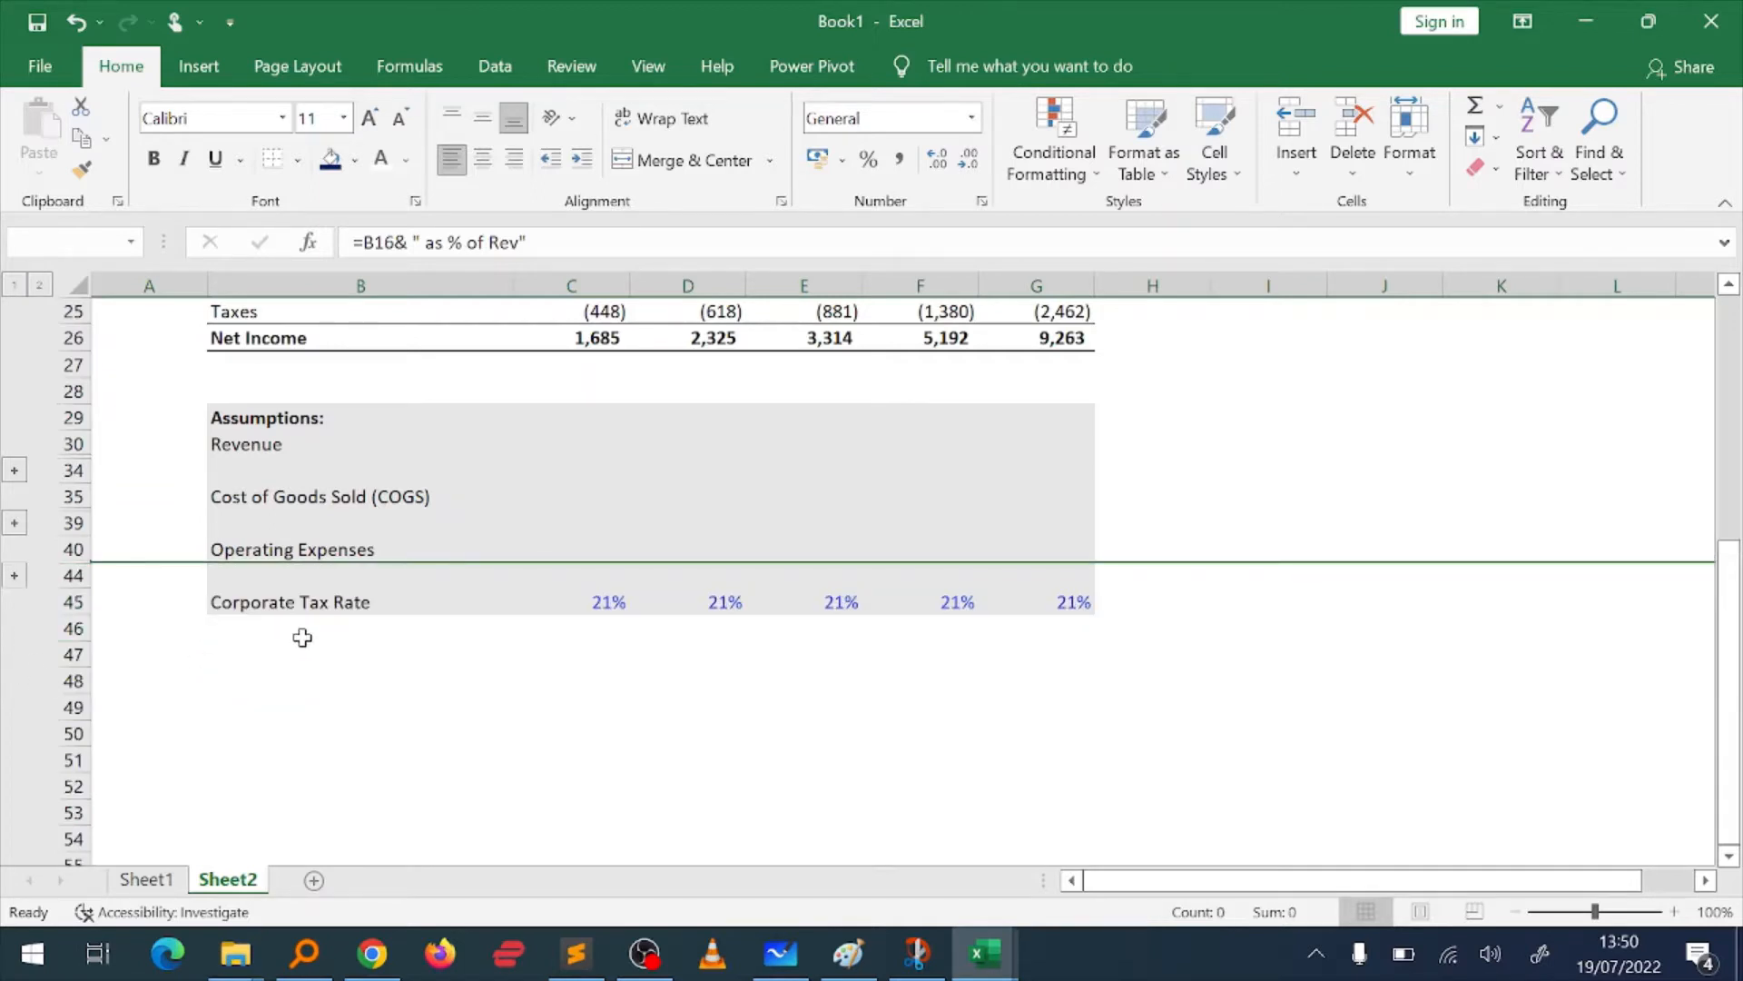
{"action": "left_click", "coordinate": [14, 470]}
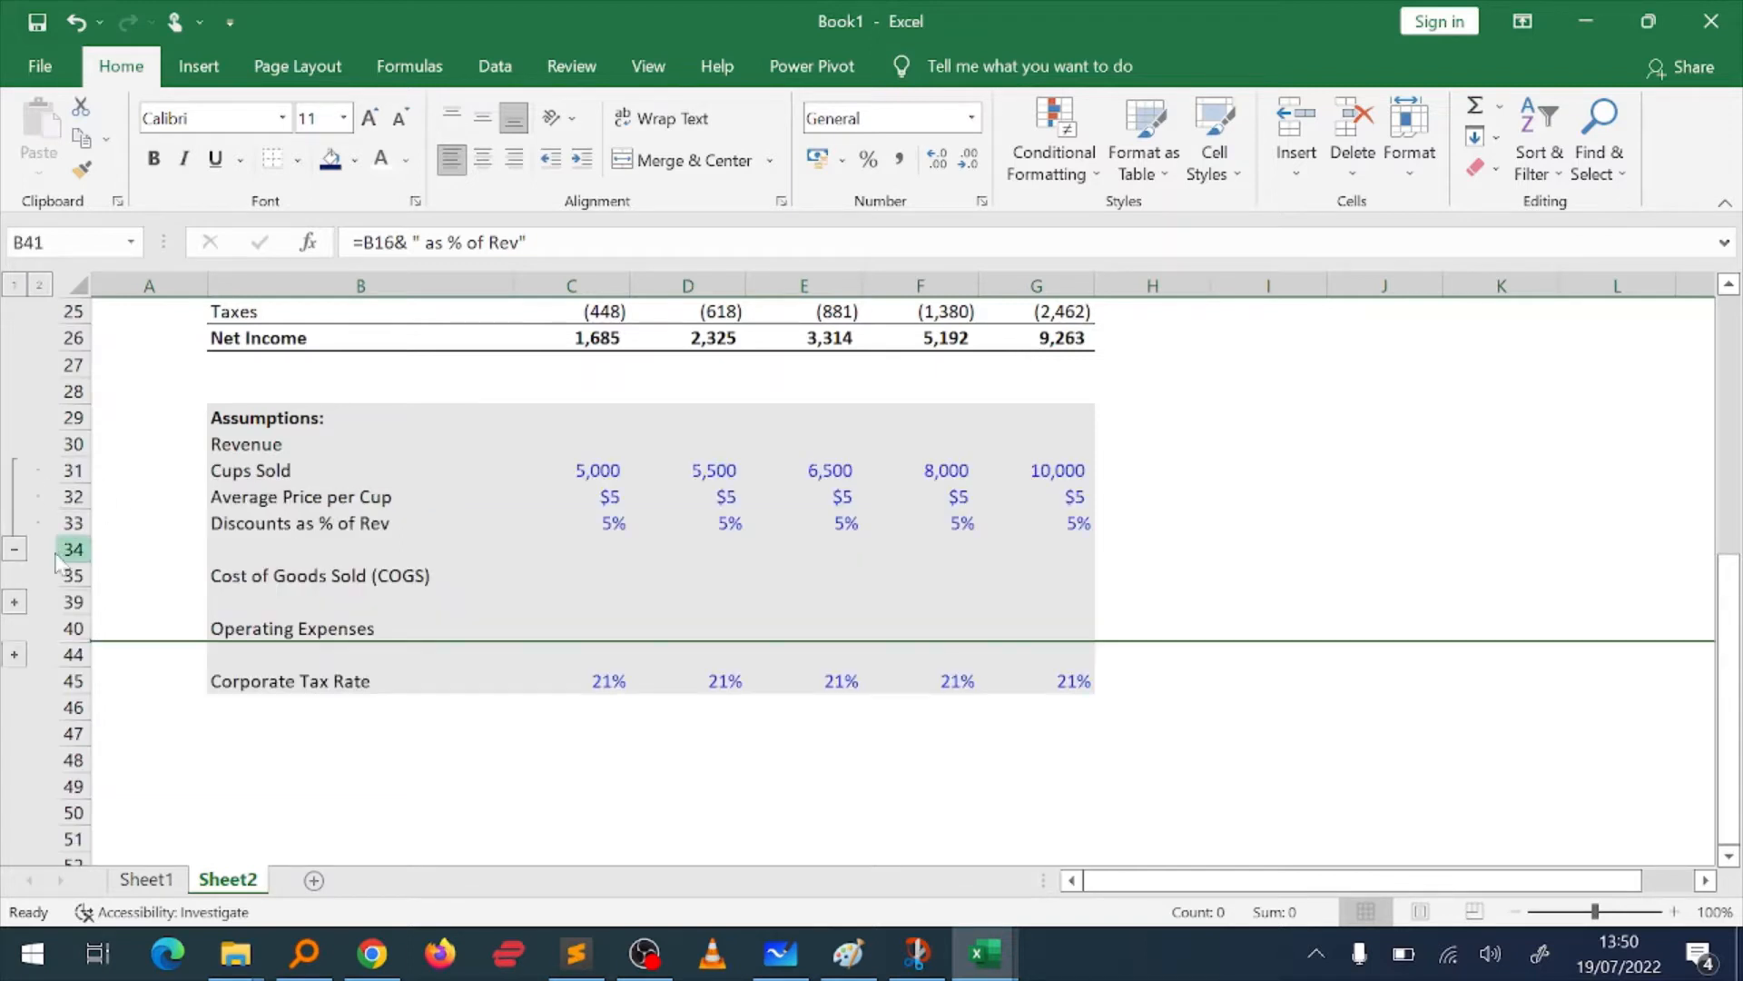
{"action": "left_click", "coordinate": [14, 550]}
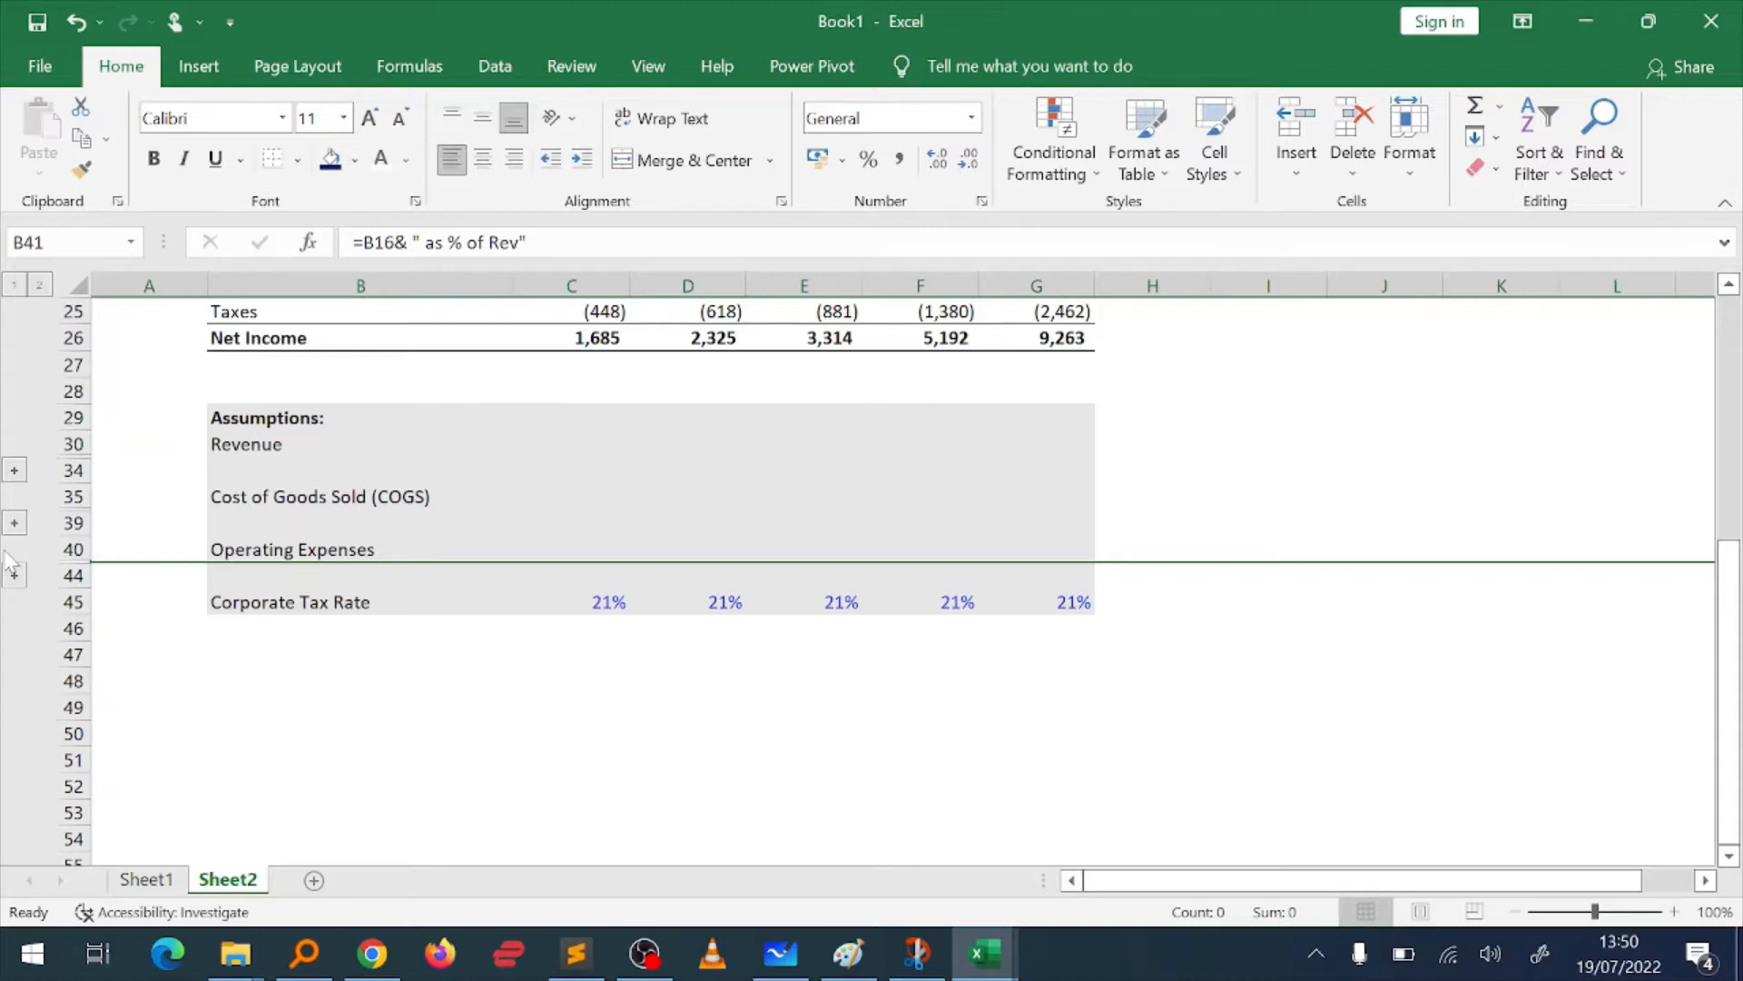
Step: Expand the revenue, COGS and operating expense row groups in the Assumptions section
{"action": "scroll", "coordinate": [447, 427], "scroll_direction": "down", "scroll_amount": 1}
{"action": "key", "text": "alt"}
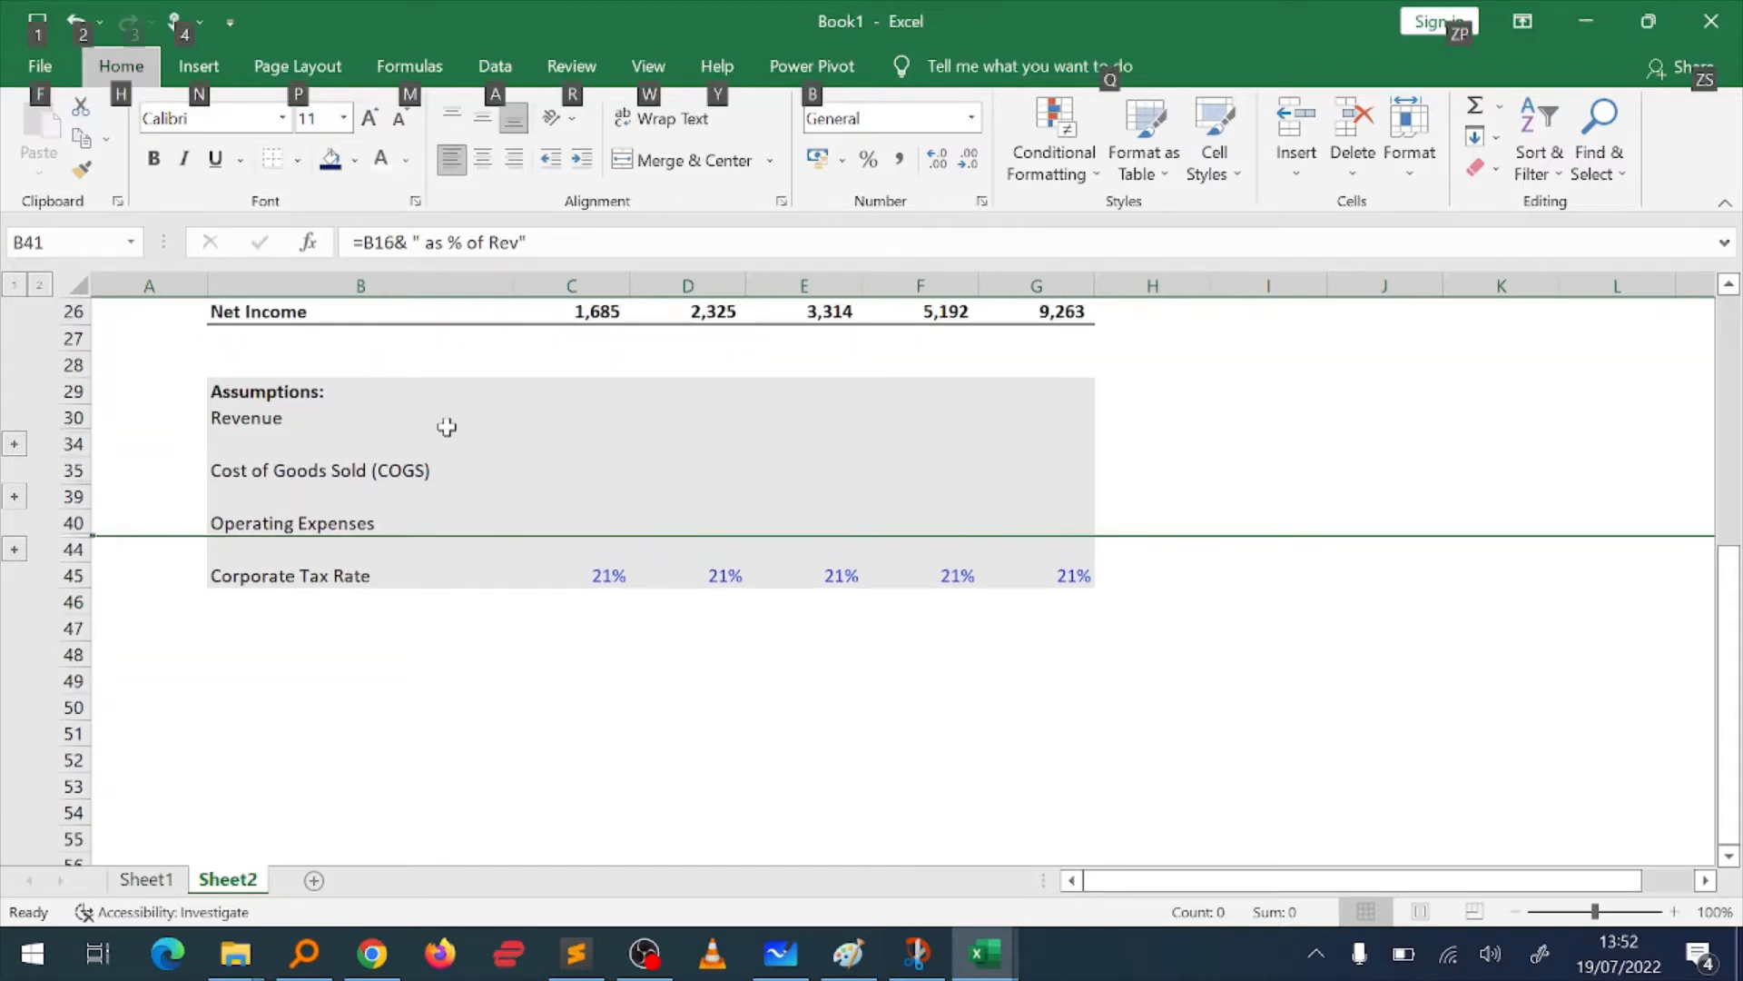
{"action": "left_click", "coordinate": [13, 443]}
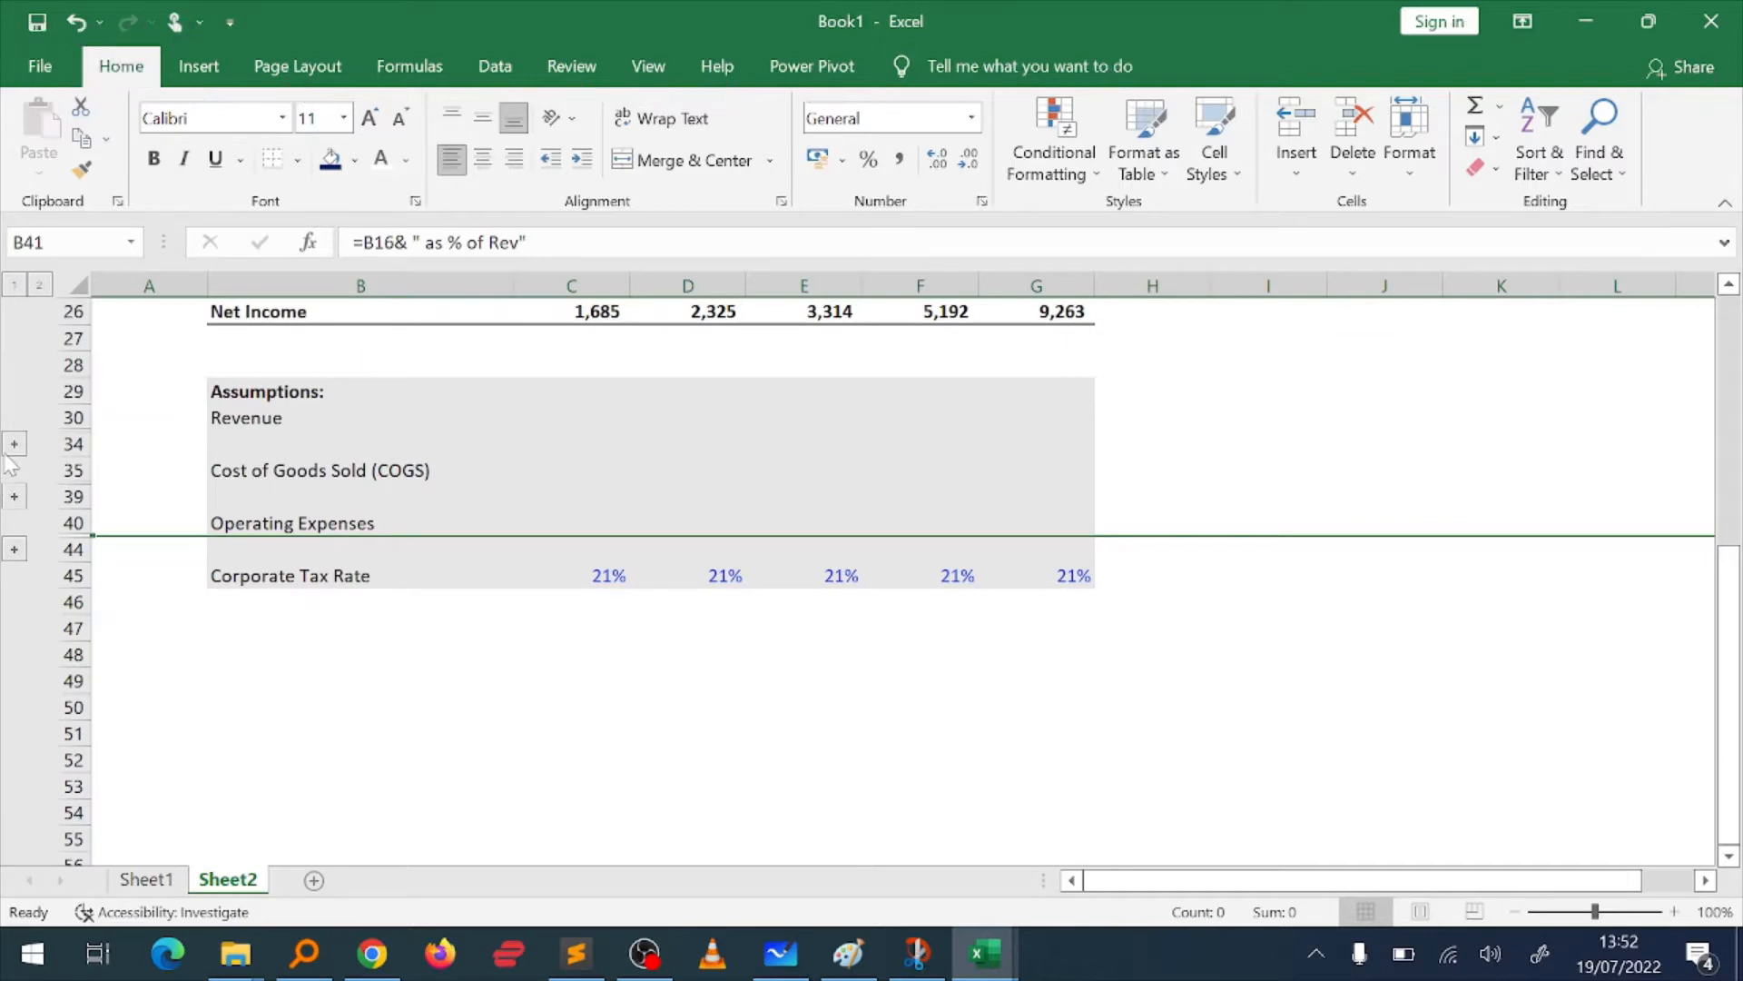
{"action": "left_click", "coordinate": [13, 444]}
{"action": "left_click", "coordinate": [14, 575]}
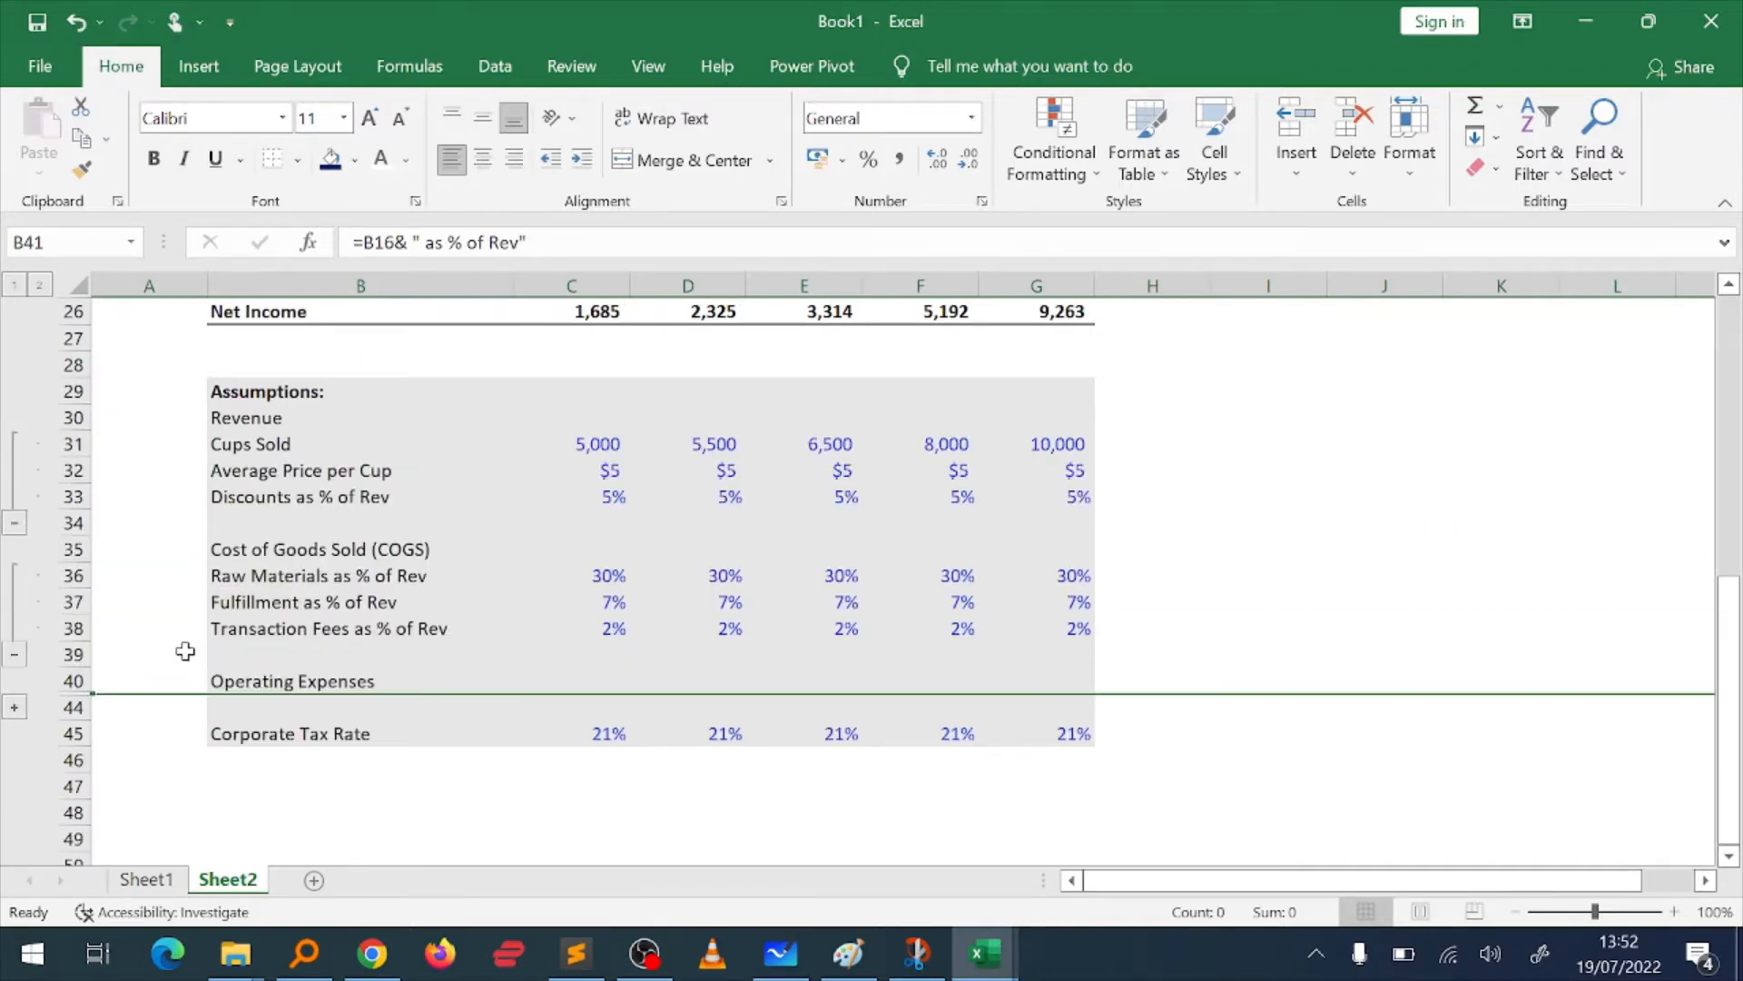
{"action": "left_click", "coordinate": [13, 708]}
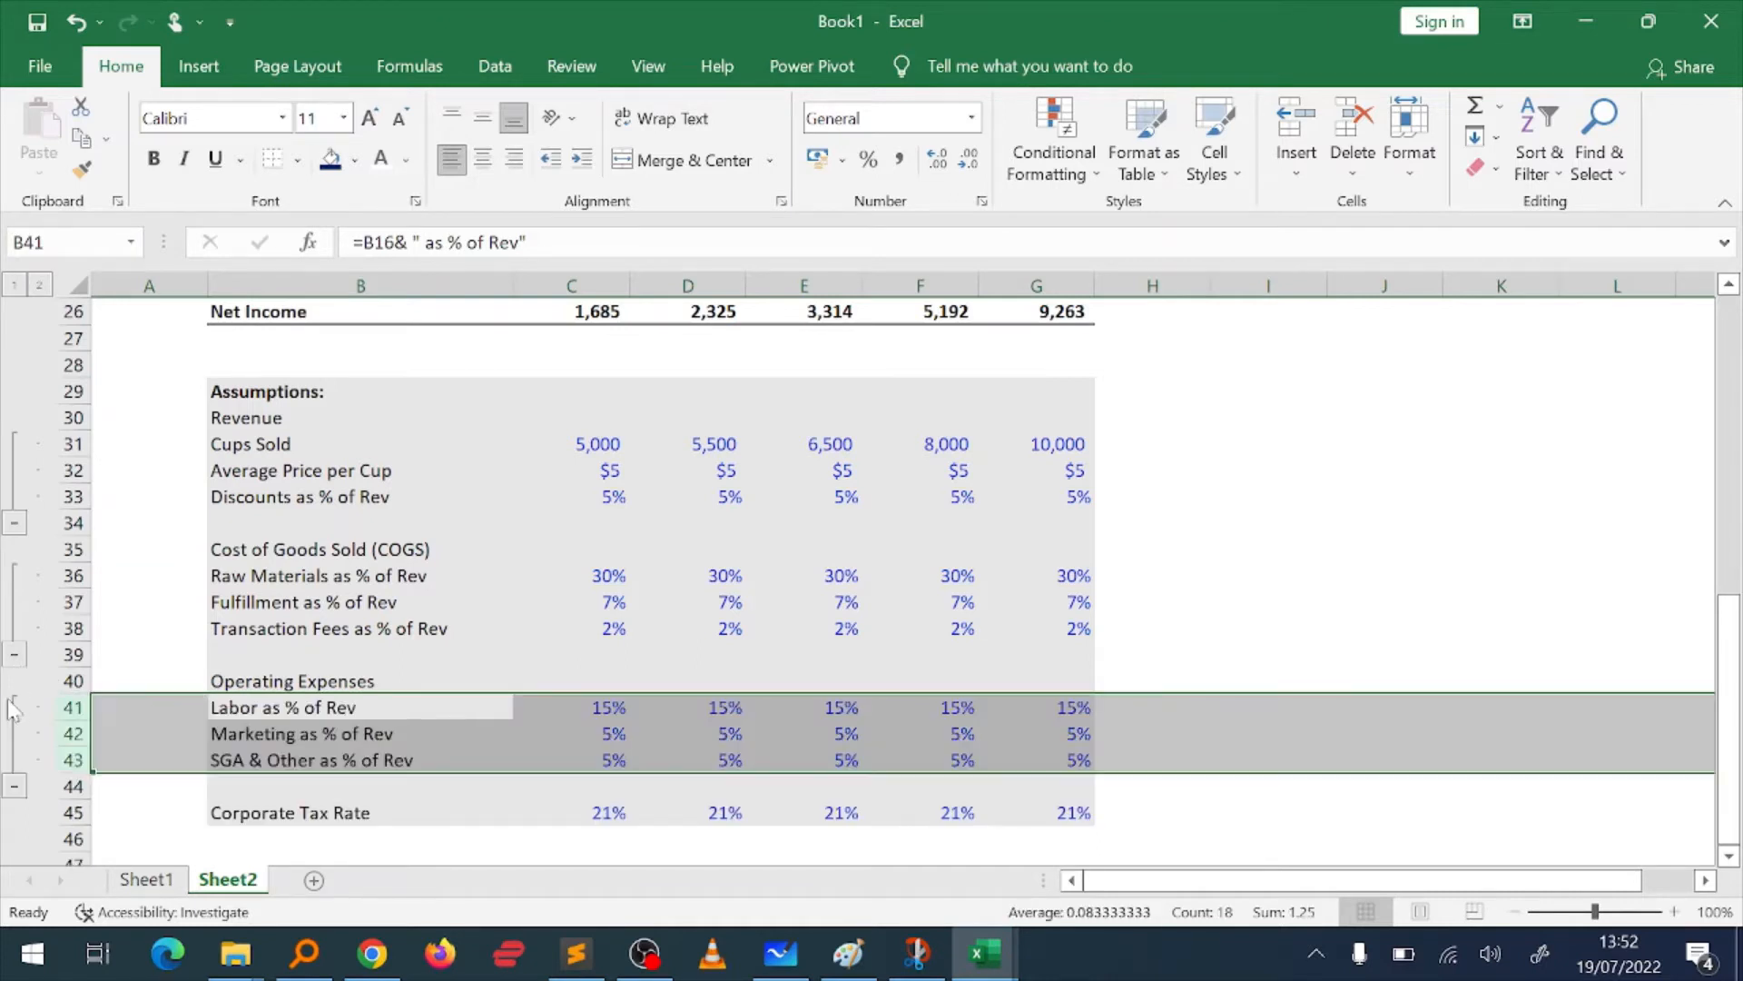
Step: Clear the 2022E to 2024E Cups Sold and Average Price per Cup values in C31:E32 and review the income statement
{"action": "left_click", "coordinate": [586, 471]}
{"action": "key", "text": "Up"}
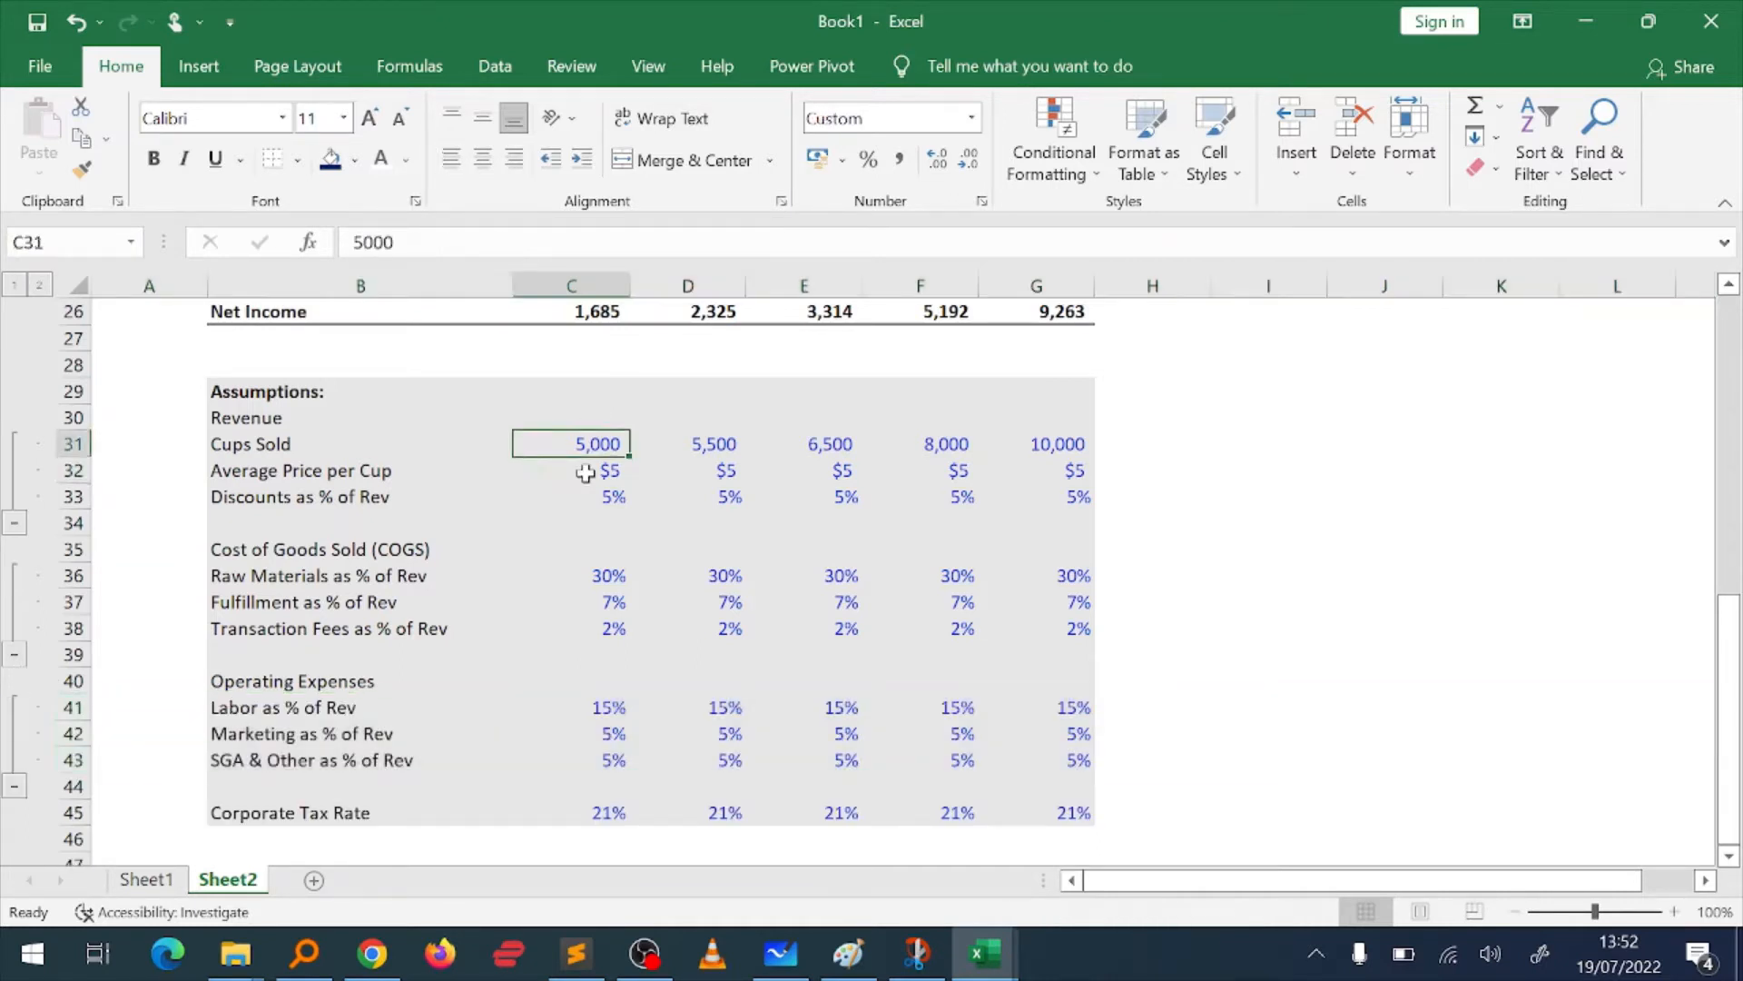
{"action": "key", "text": "shift+Right"}
{"action": "key", "text": "shift+Right"}
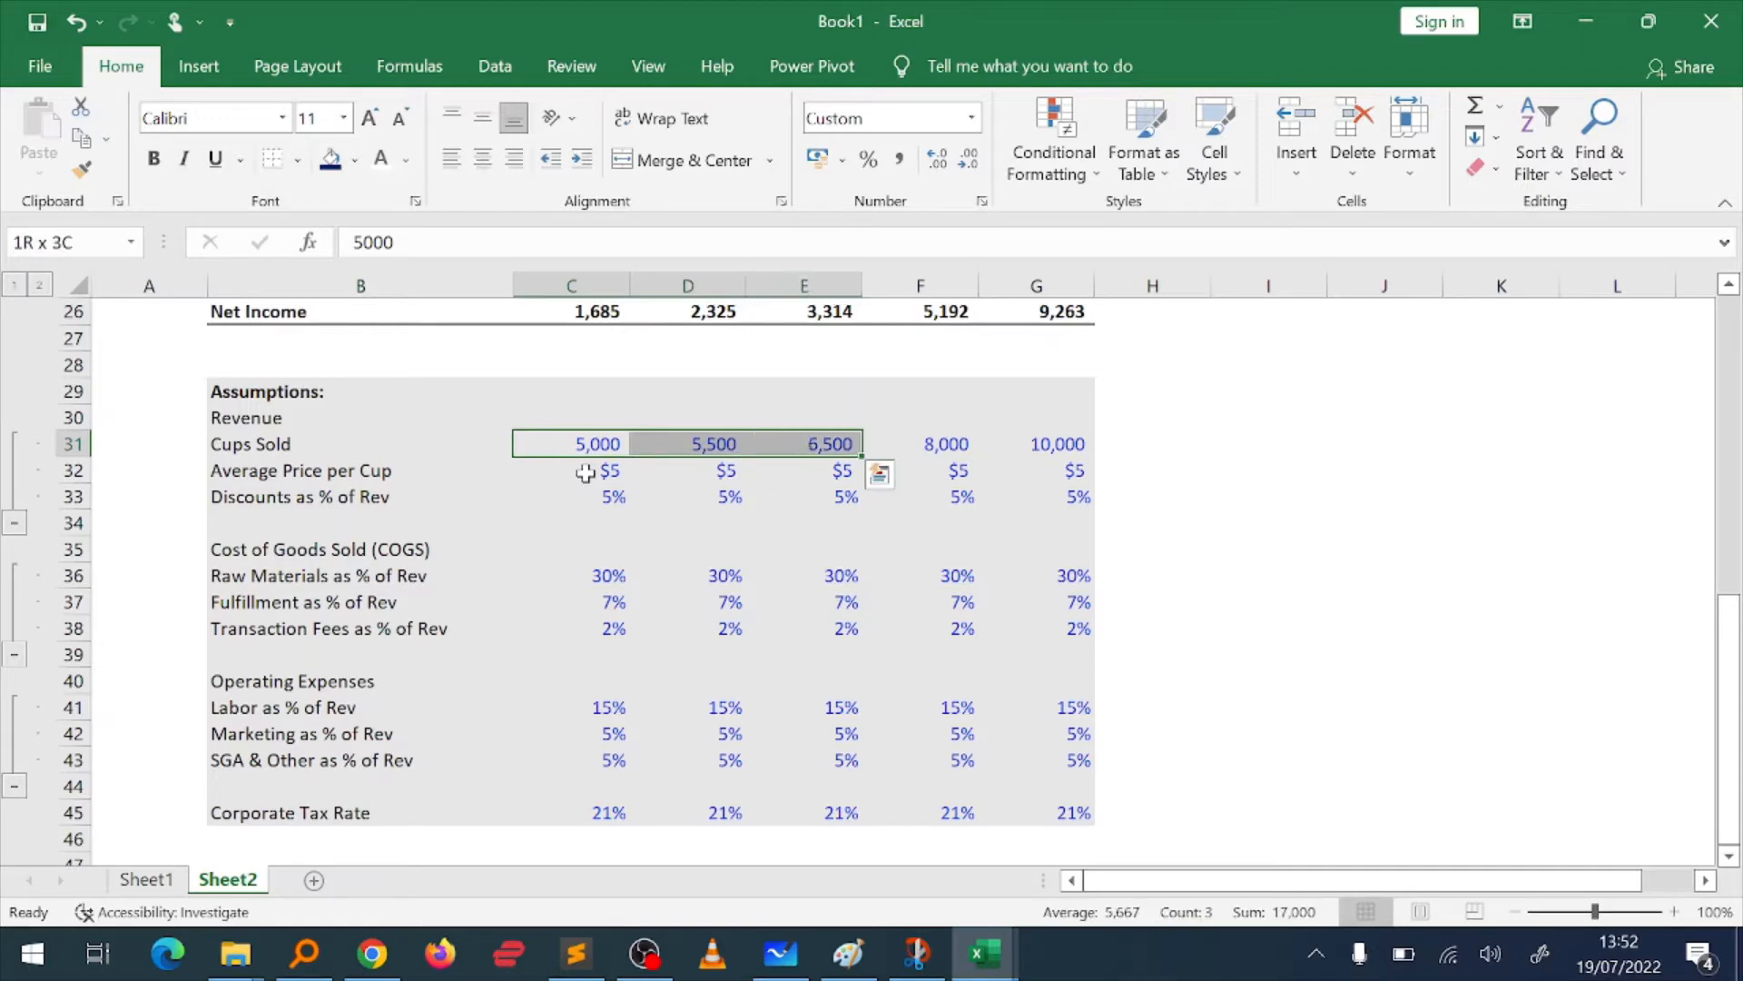
{"action": "key", "text": "shift+Down"}
{"action": "key", "text": "Delete"}
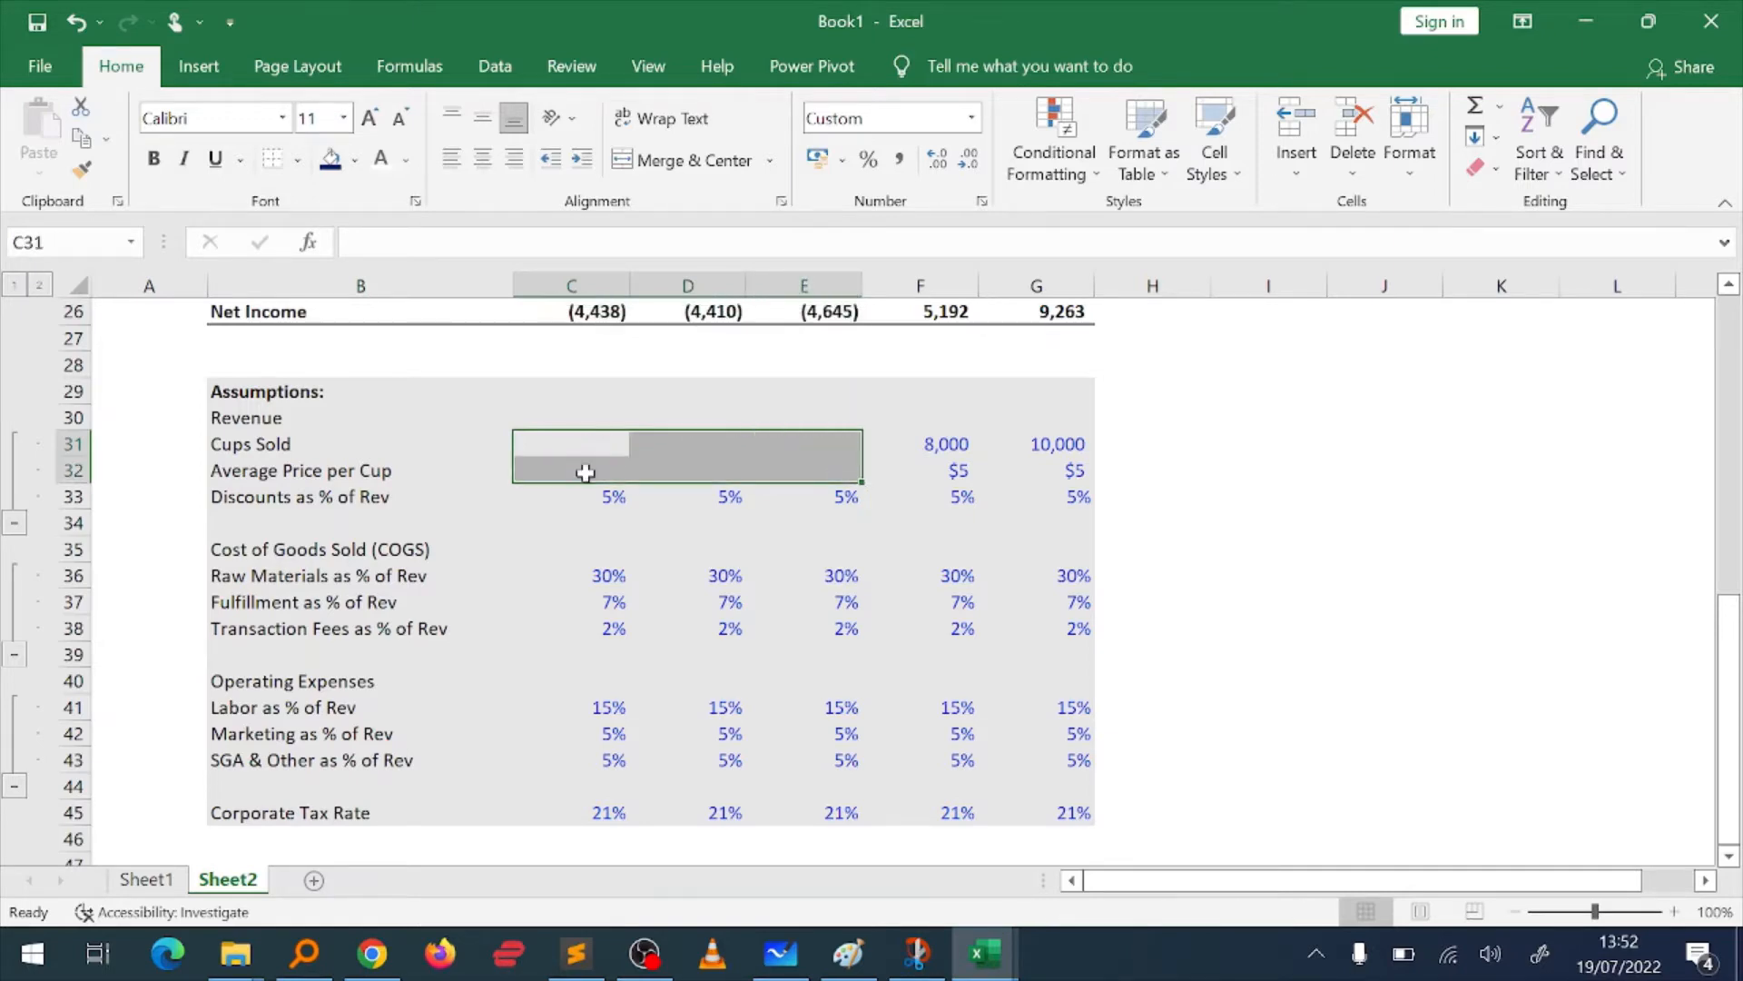
{"action": "scroll", "coordinate": [585, 471], "scroll_direction": "up", "scroll_amount": 8}
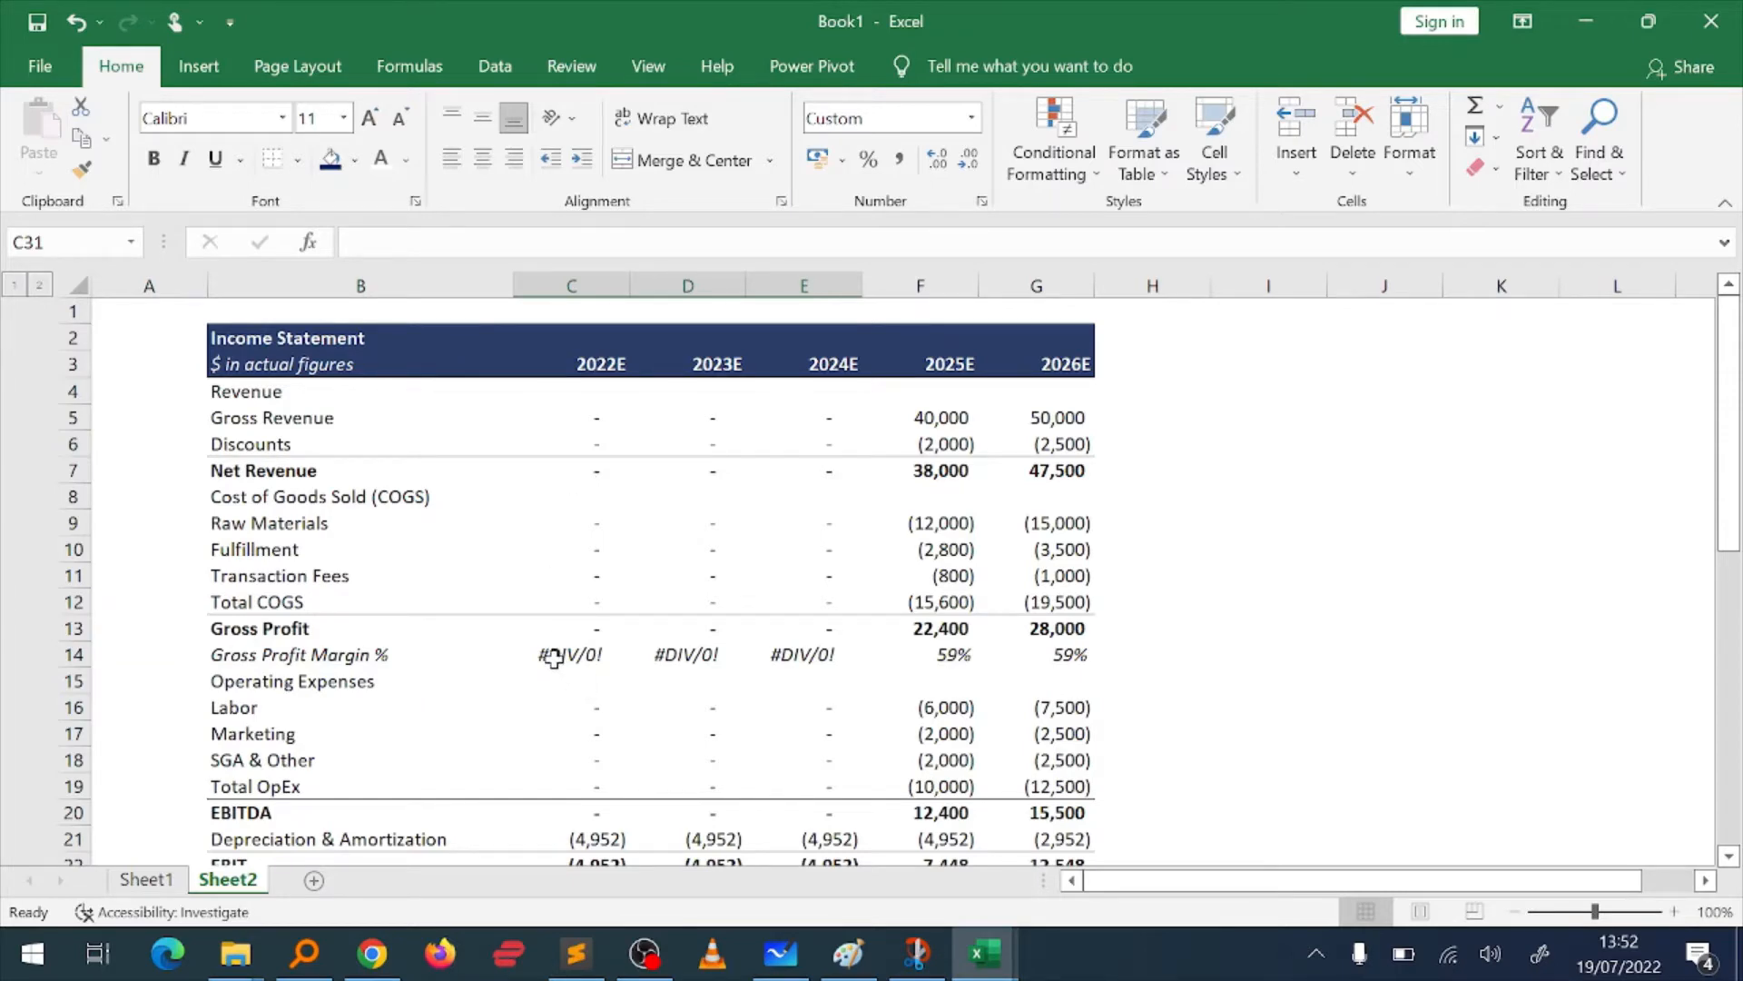
{"action": "scroll", "coordinate": [554, 657], "scroll_direction": "down", "scroll_amount": 4}
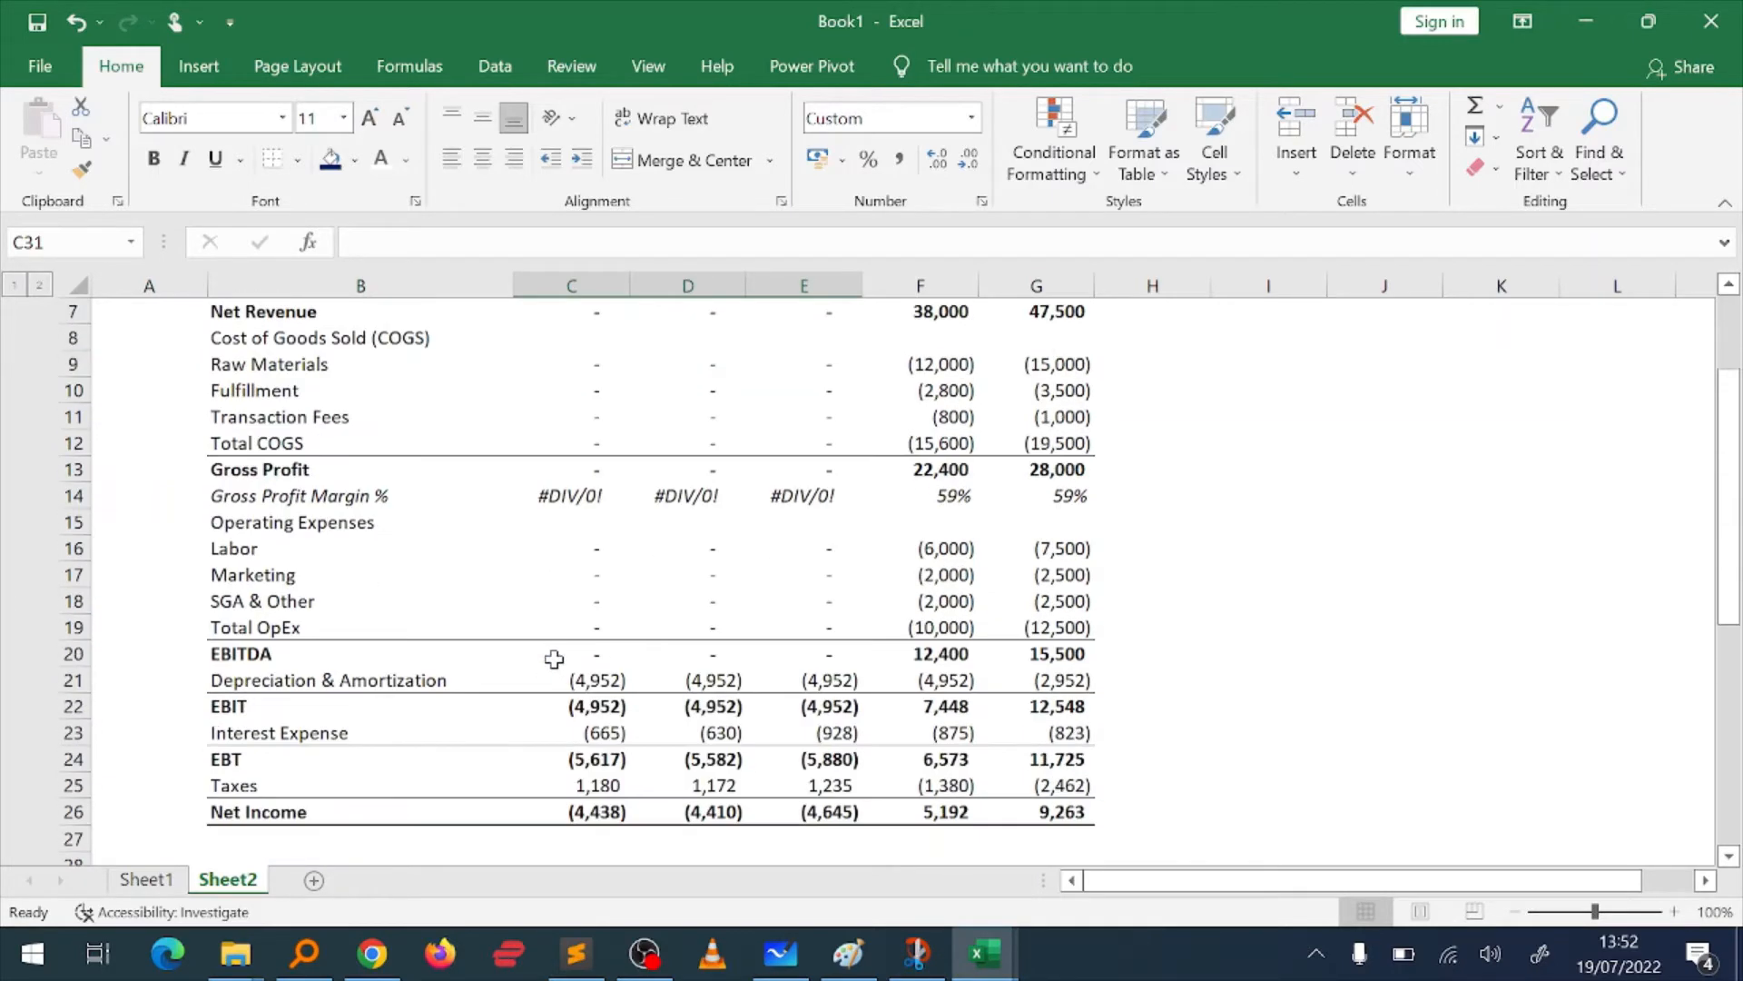
Step: Undo the clearing of the Cups Sold and Average Price per Cup values in C31:E32
{"action": "scroll", "coordinate": [554, 657], "scroll_direction": "up", "scroll_amount": 1}
{"action": "scroll", "coordinate": [554, 657], "scroll_direction": "down", "scroll_amount": 3}
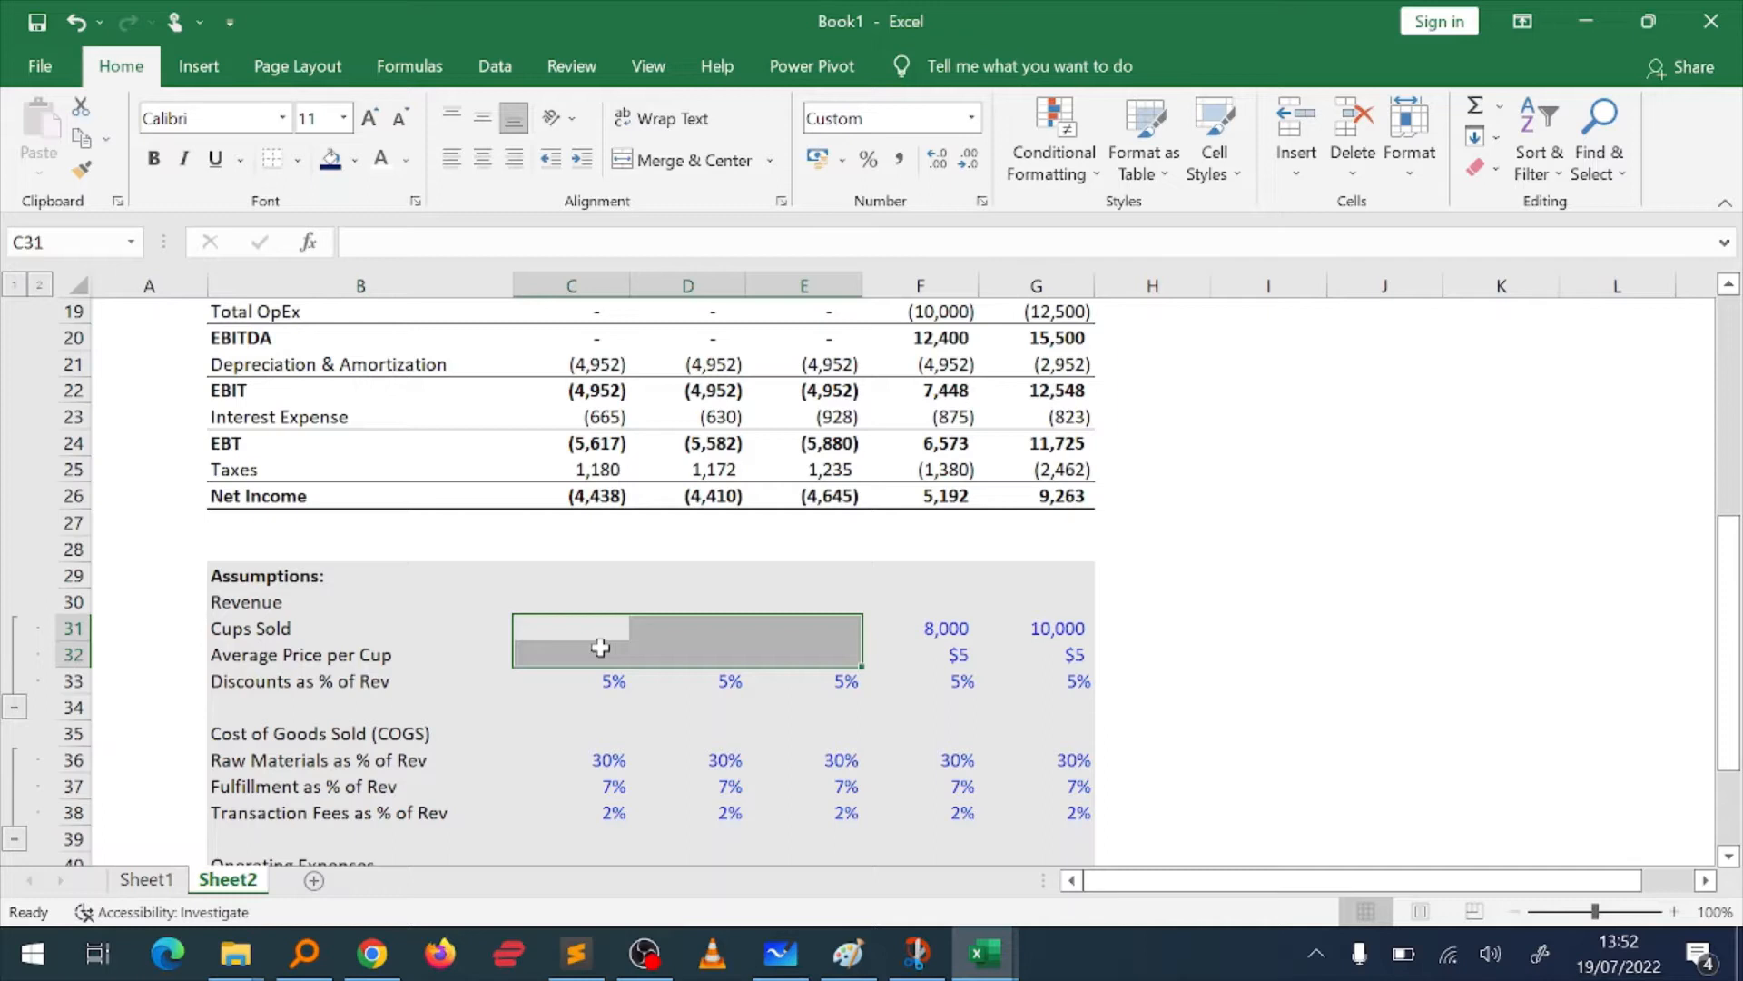
{"action": "key", "text": "ctrl+z"}
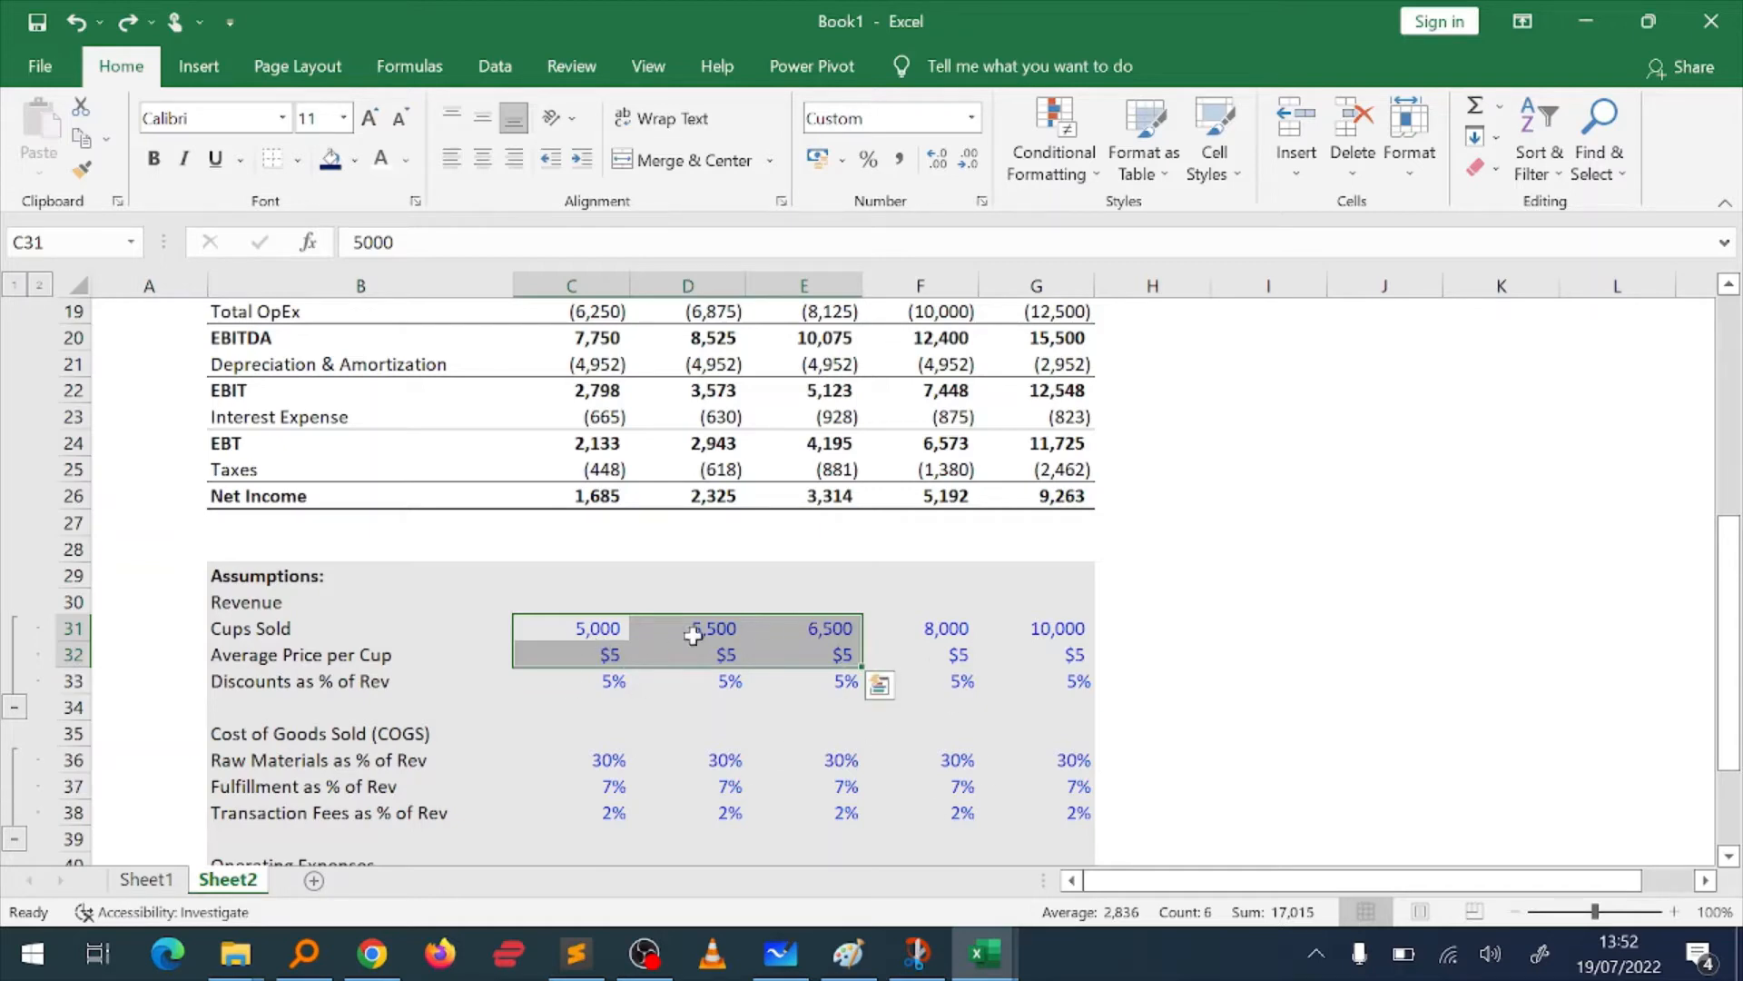
Step: Protect the sheet without a password, allowing only the selection of locked and unlocked cells
{"action": "left_click", "coordinate": [590, 74]}
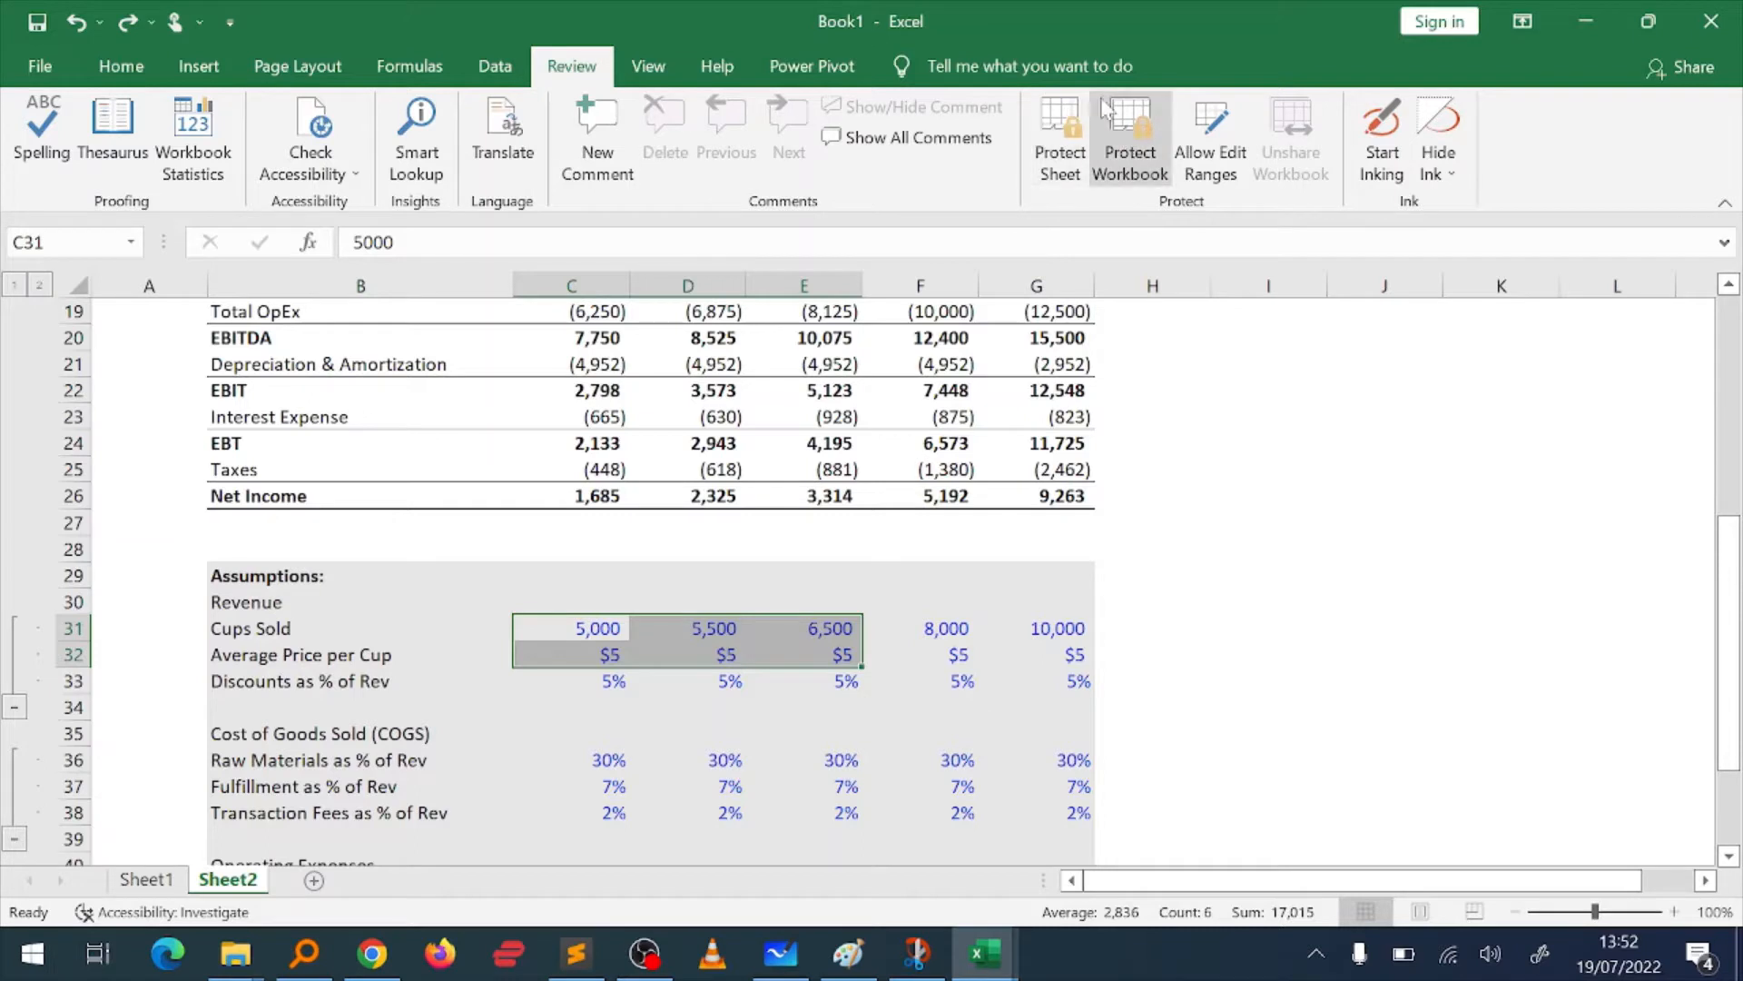
{"action": "left_click", "coordinate": [1056, 146]}
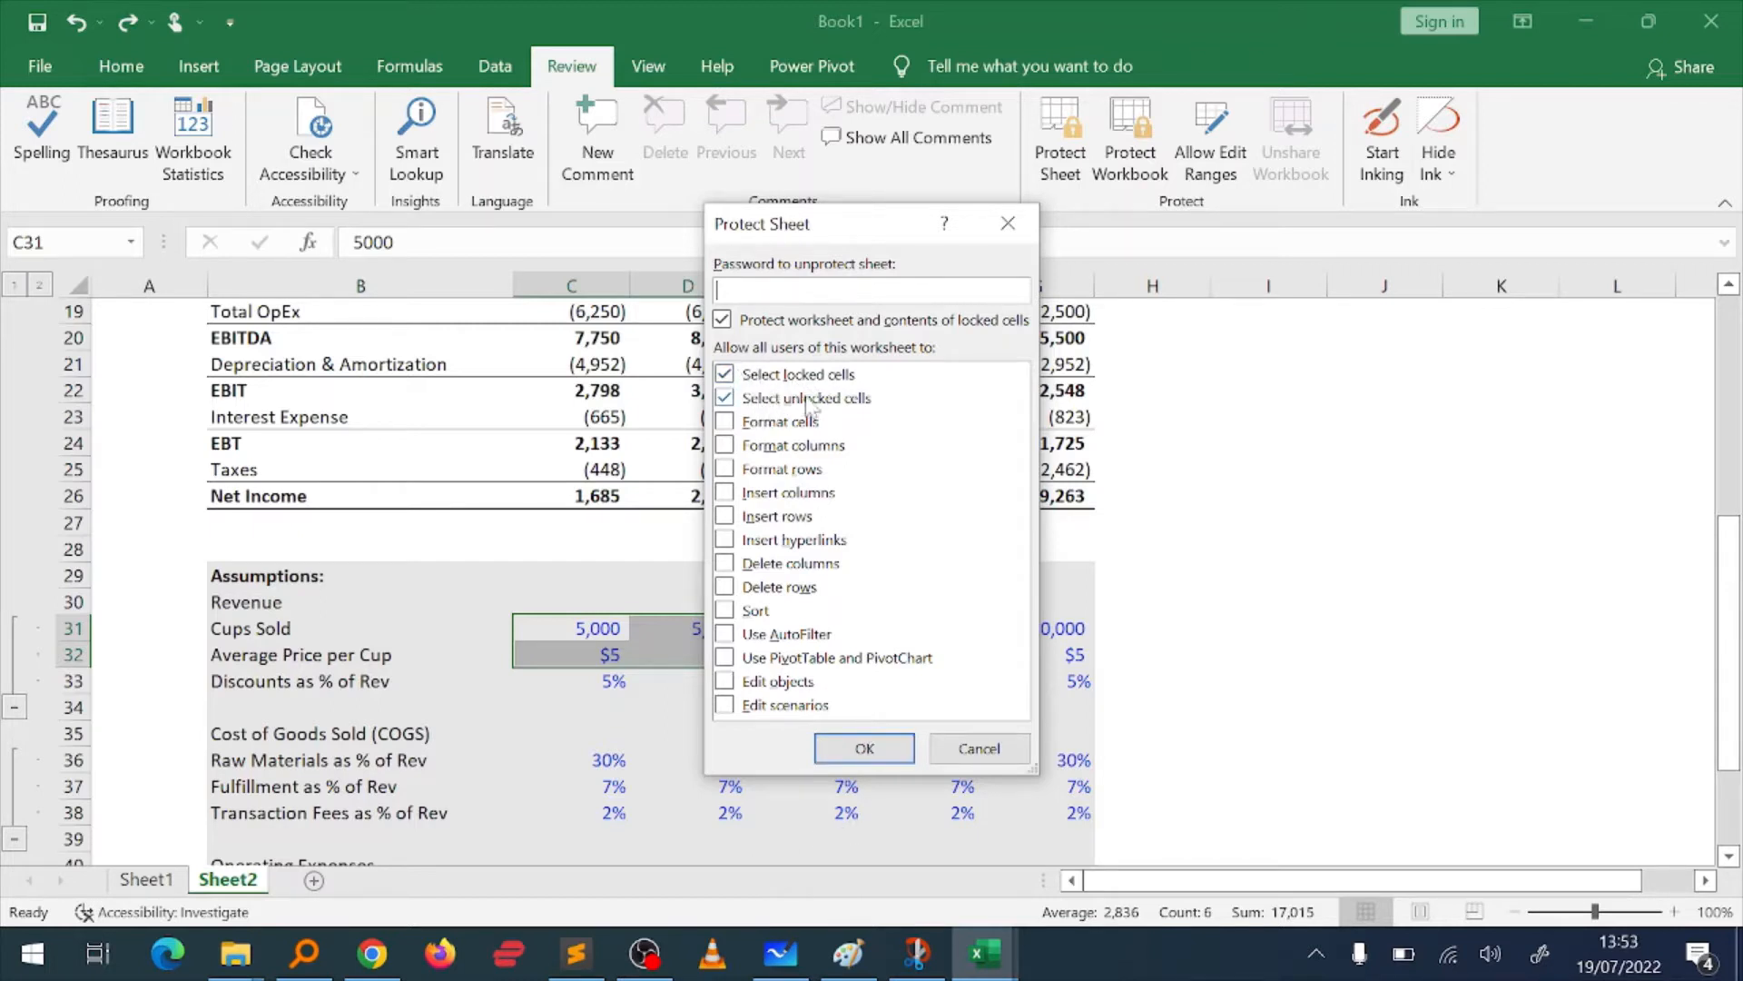
{"action": "left_click", "coordinate": [867, 750]}
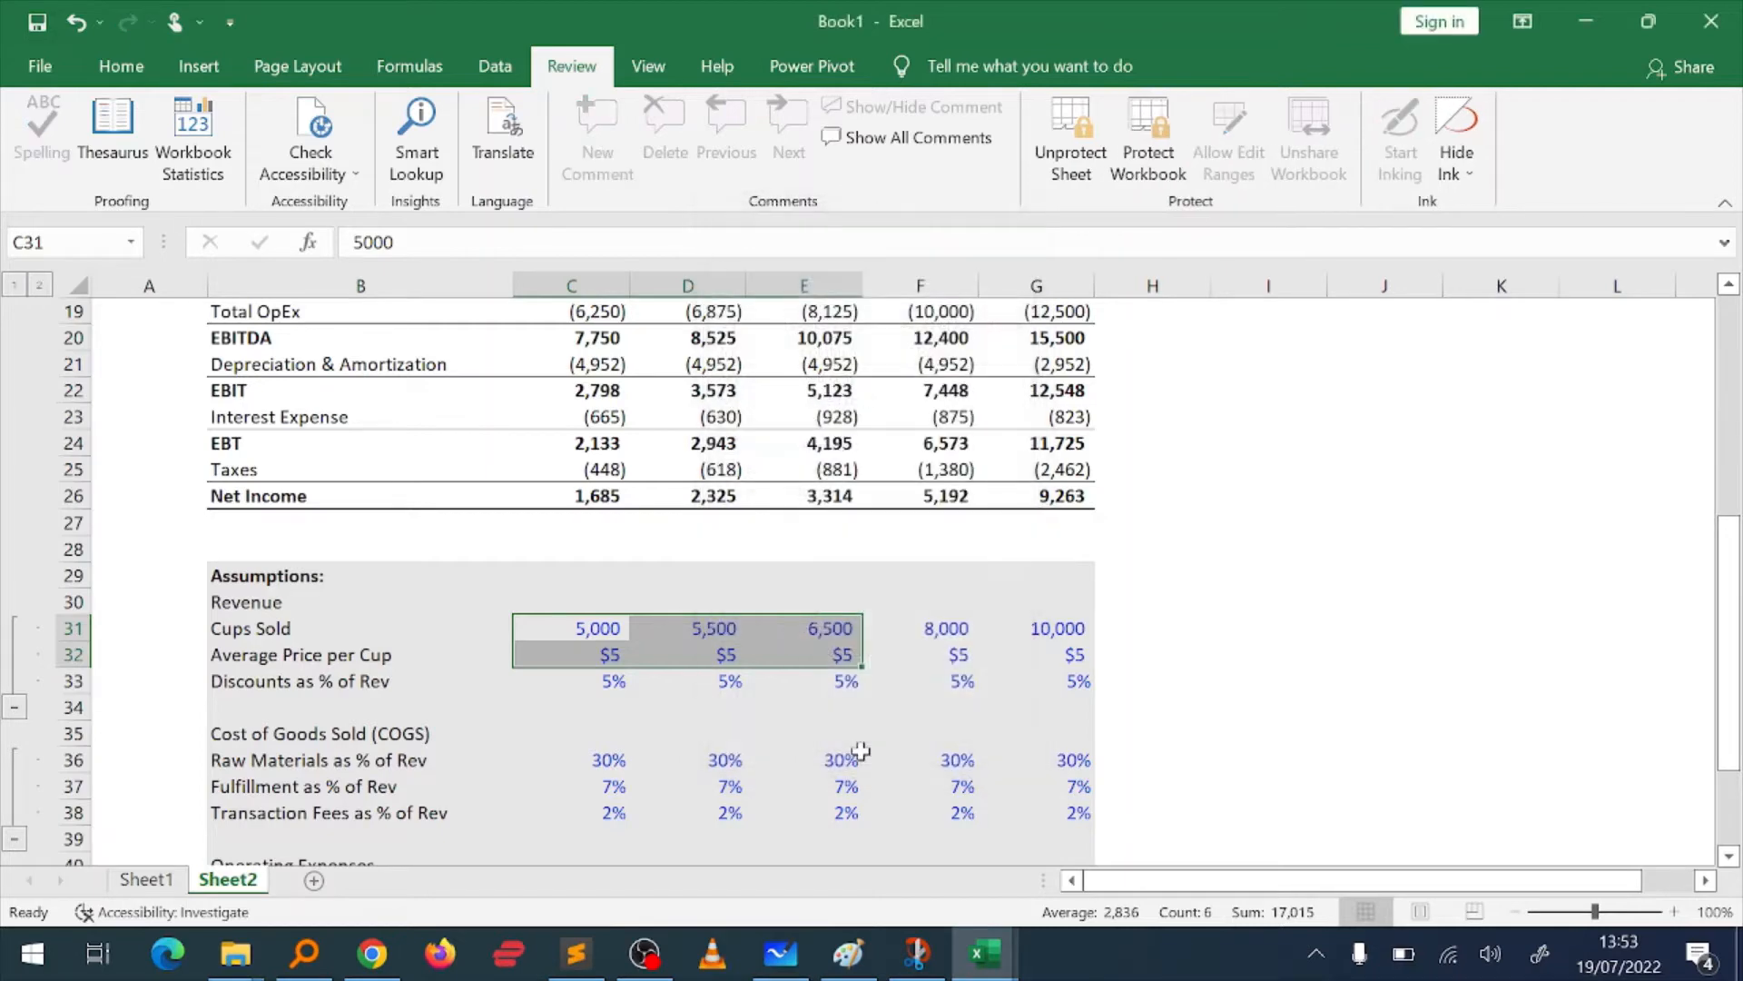
Step: Try to edit the Cups Sold value in C31 on the protected sheet and dismiss the warning
{"action": "scroll", "coordinate": [549, 750], "scroll_direction": "up", "scroll_amount": 3}
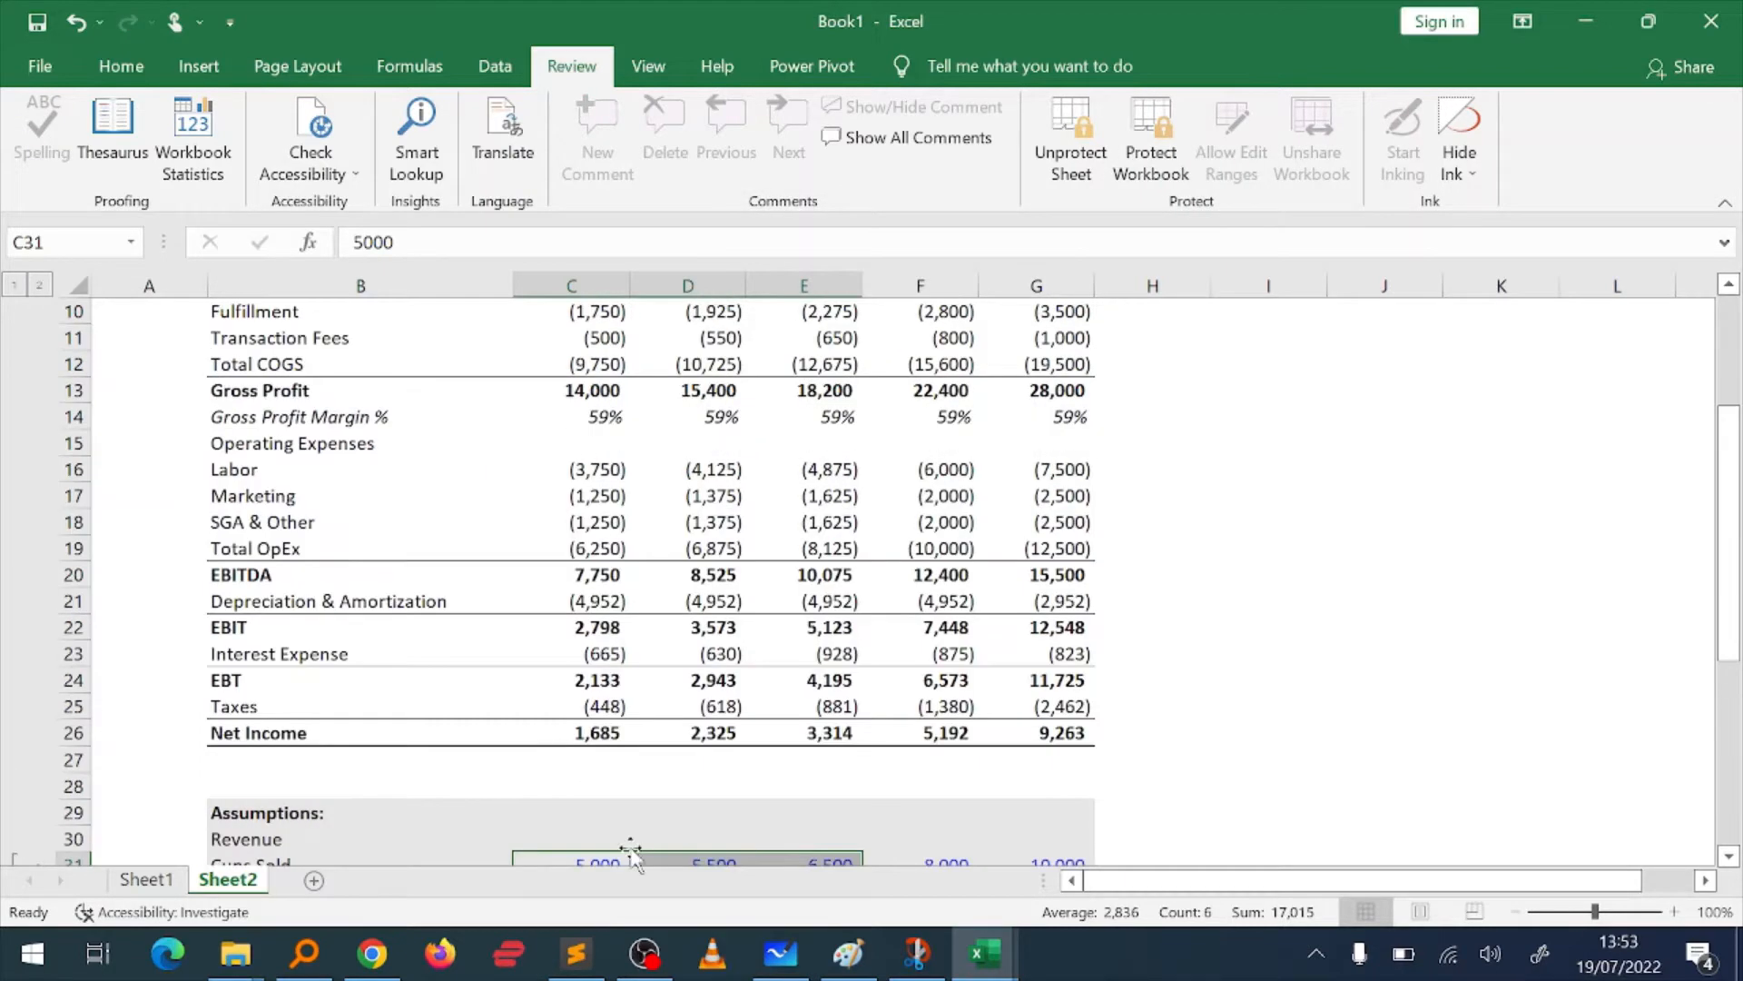
{"action": "scroll", "coordinate": [554, 745], "scroll_direction": "down", "scroll_amount": 2}
{"action": "left_click", "coordinate": [580, 717]}
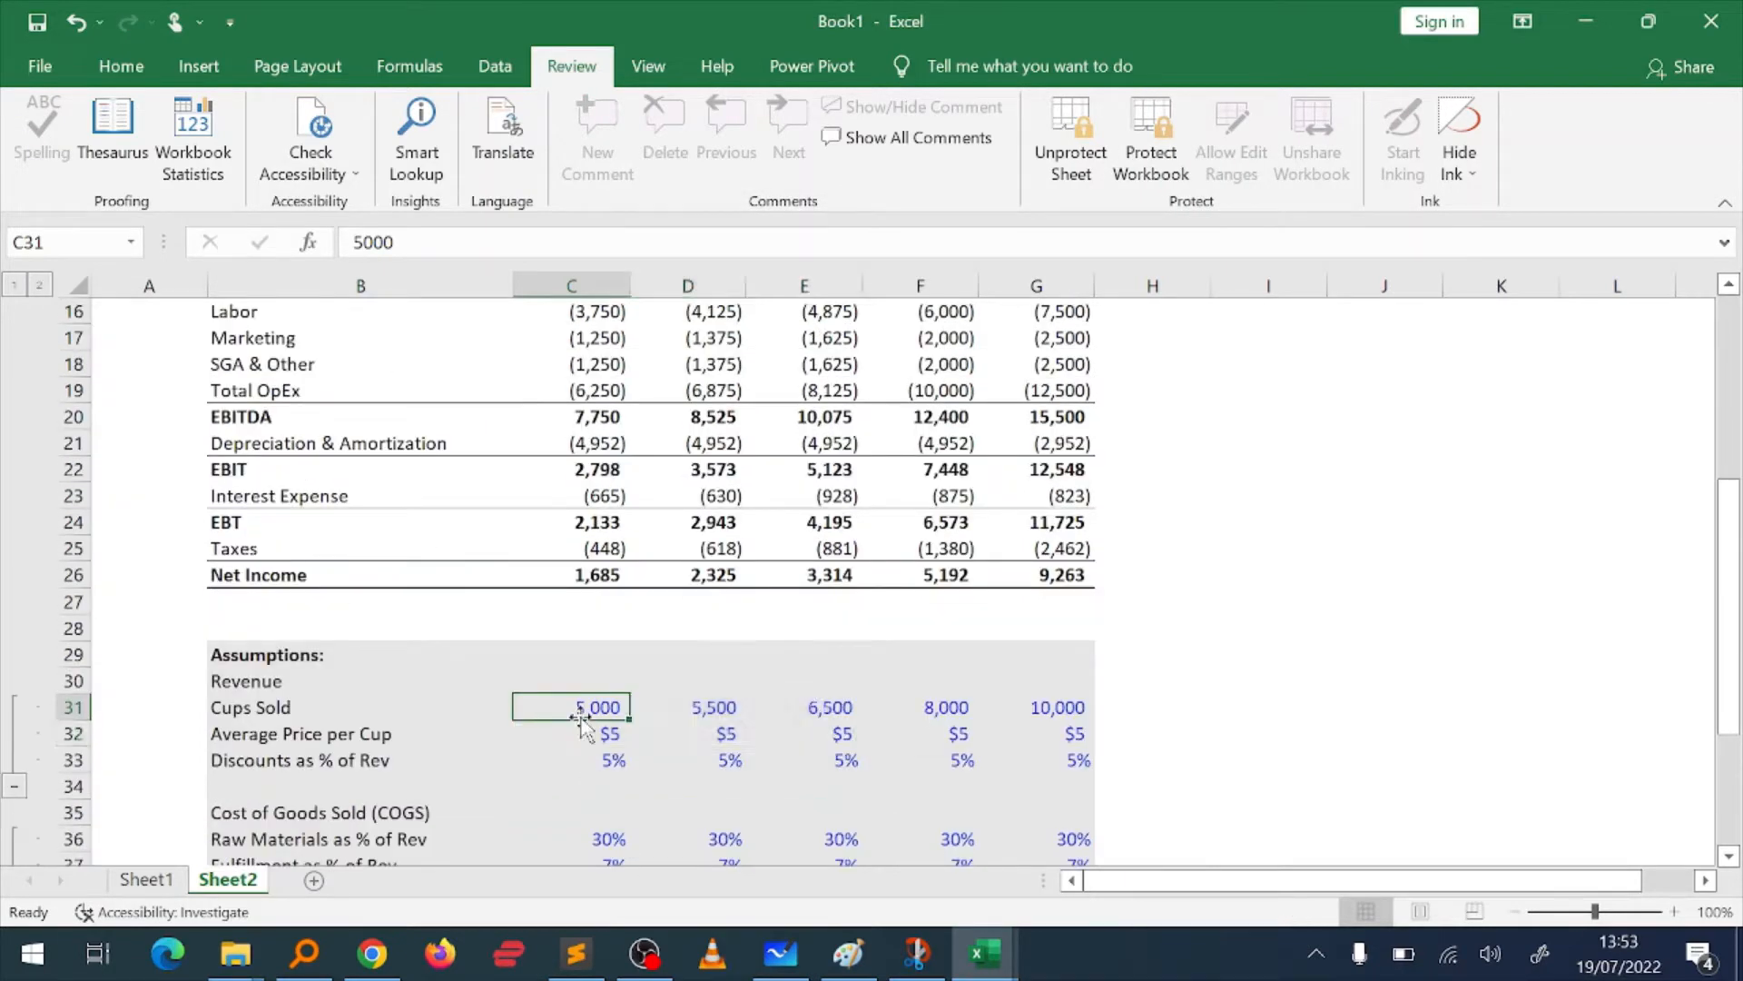
{"action": "double_click", "coordinate": [581, 717]}
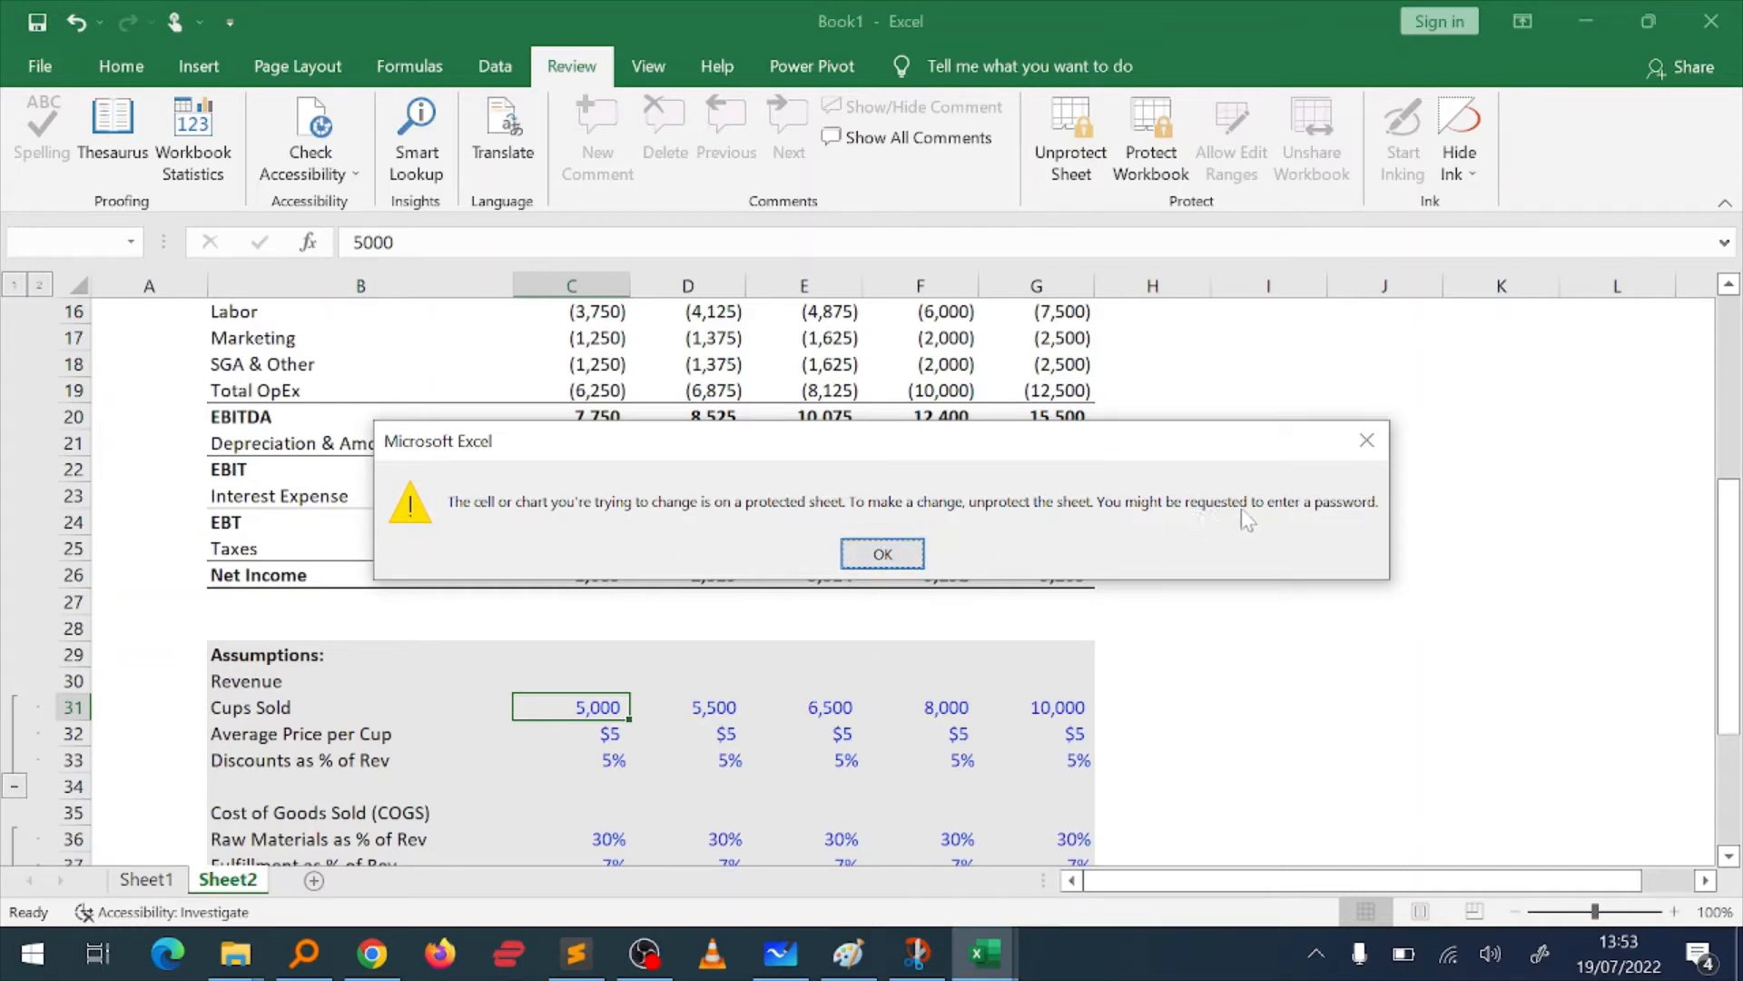
{"action": "left_click", "coordinate": [882, 553]}
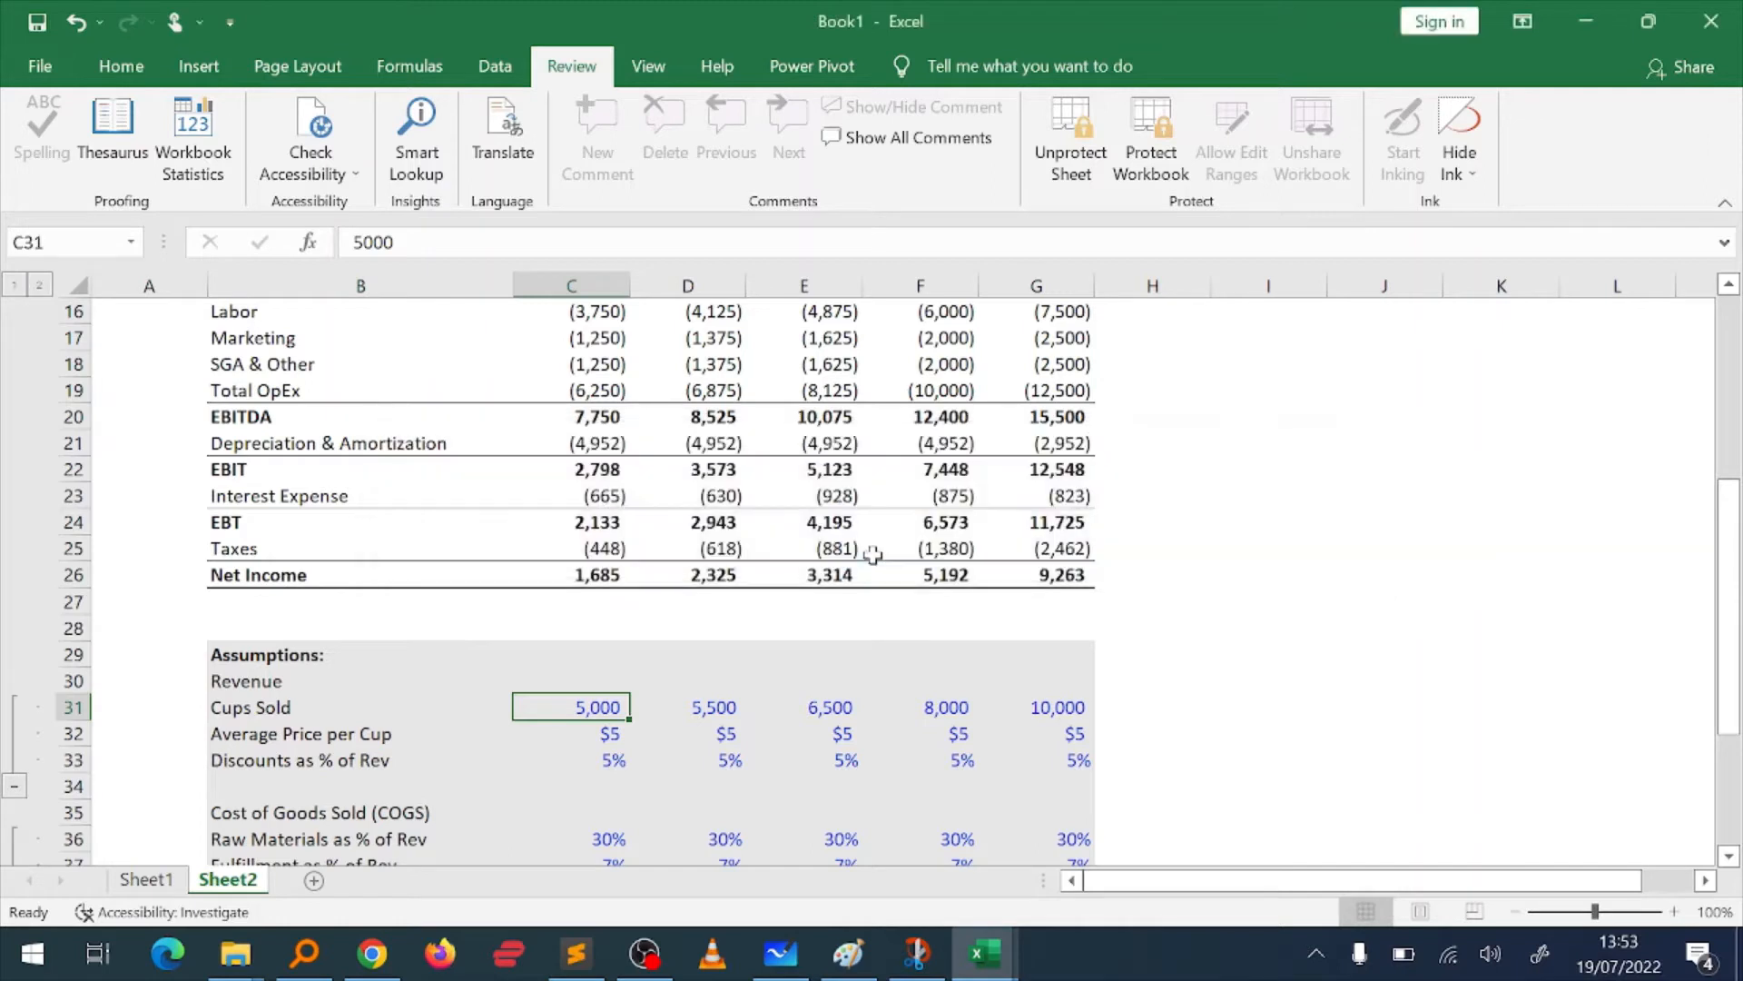
Step: Unprotect the sheet so the Cups Sold and Average Price per Cup assumptions can be edited
{"action": "key", "text": "shift+Right"}
{"action": "key", "text": "shift+Right"}
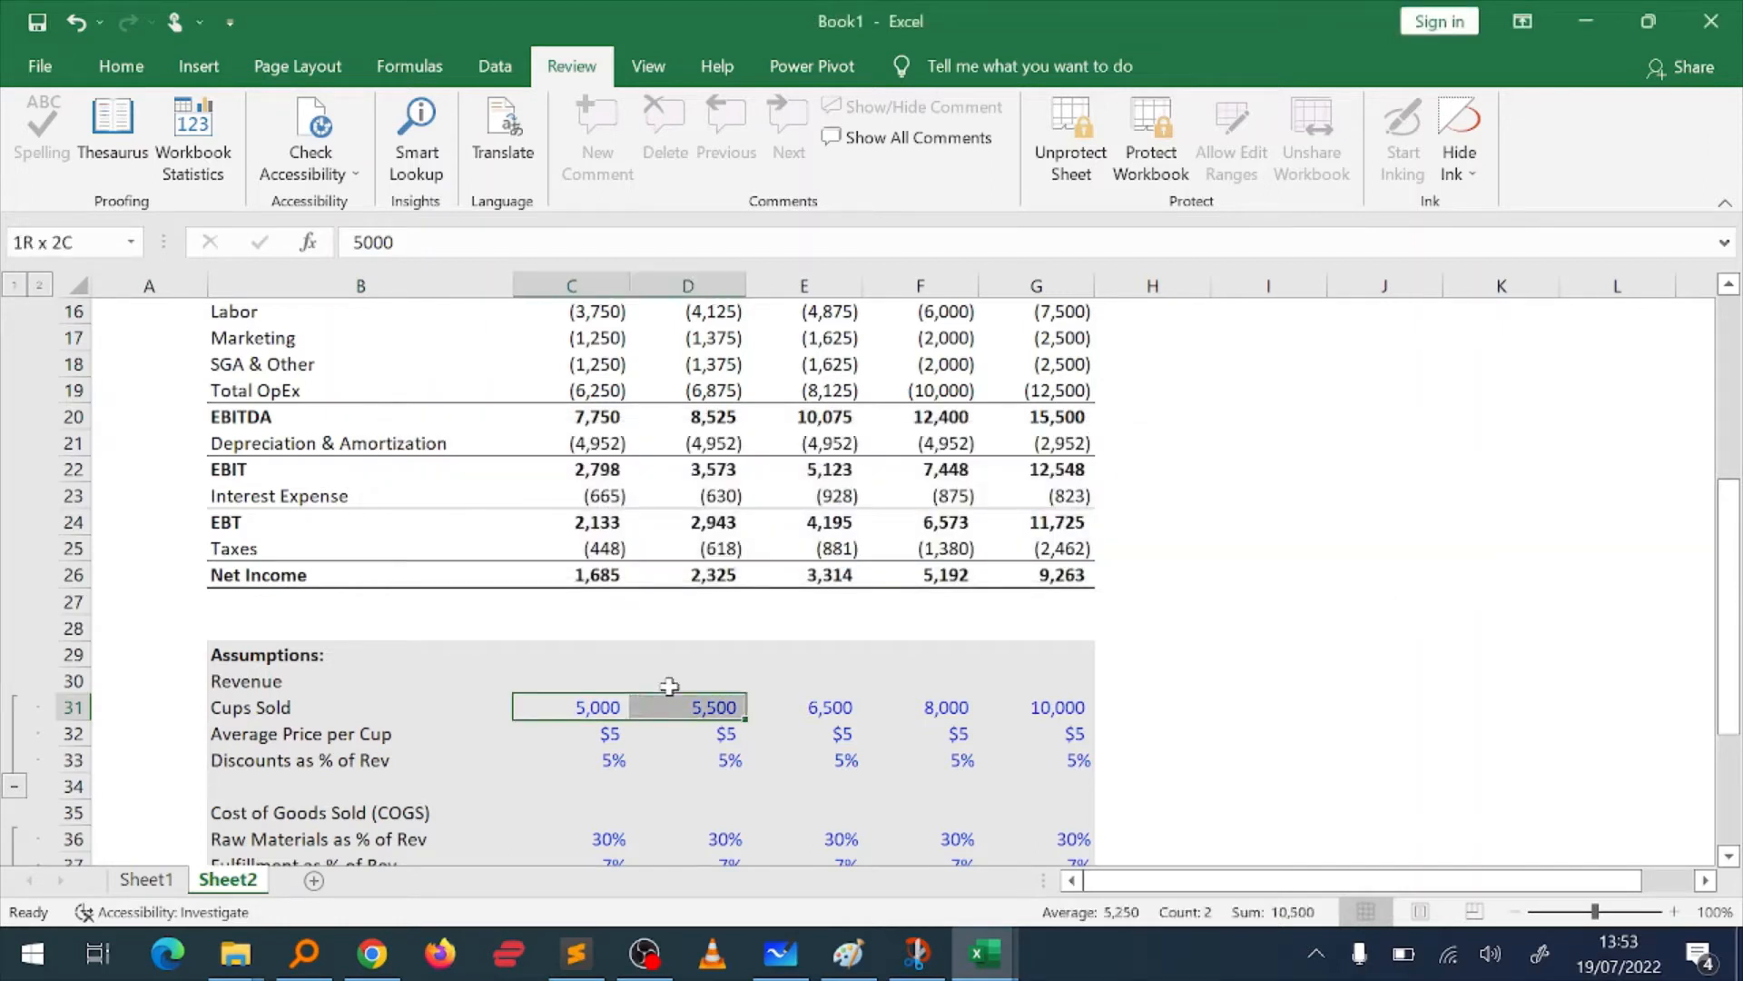
{"action": "key", "text": "shift+Down"}
{"action": "key", "text": "Up"}
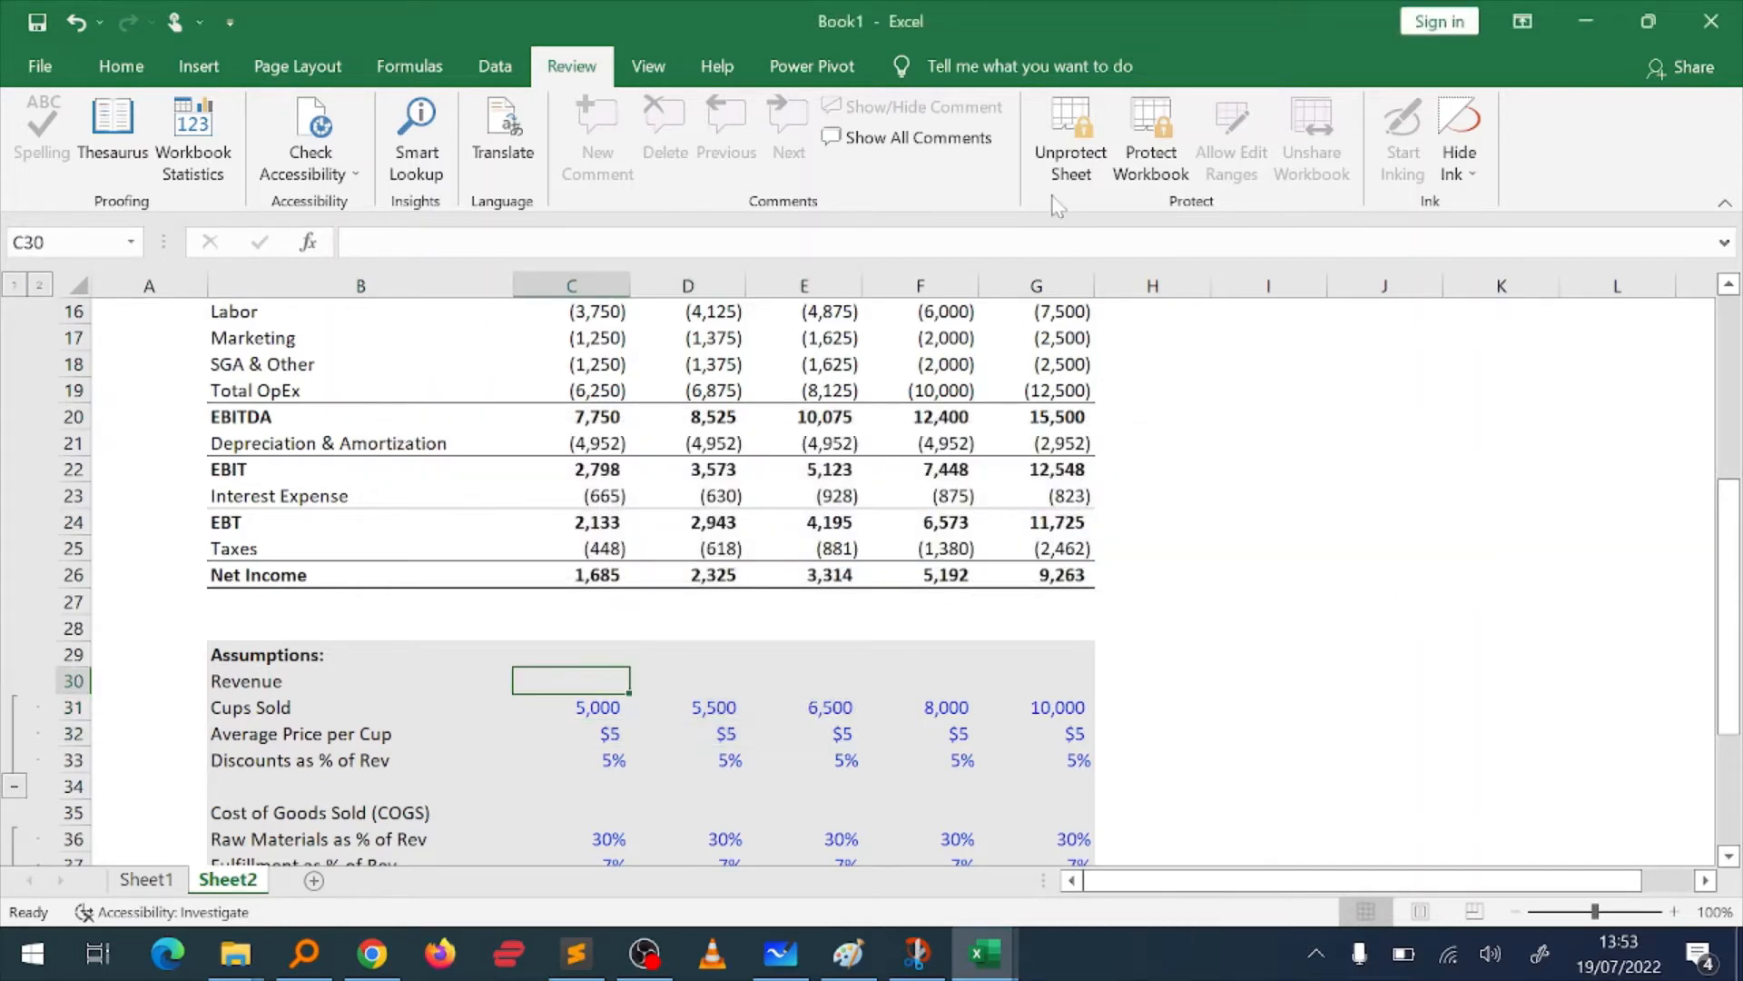
{"action": "key", "text": "Down"}
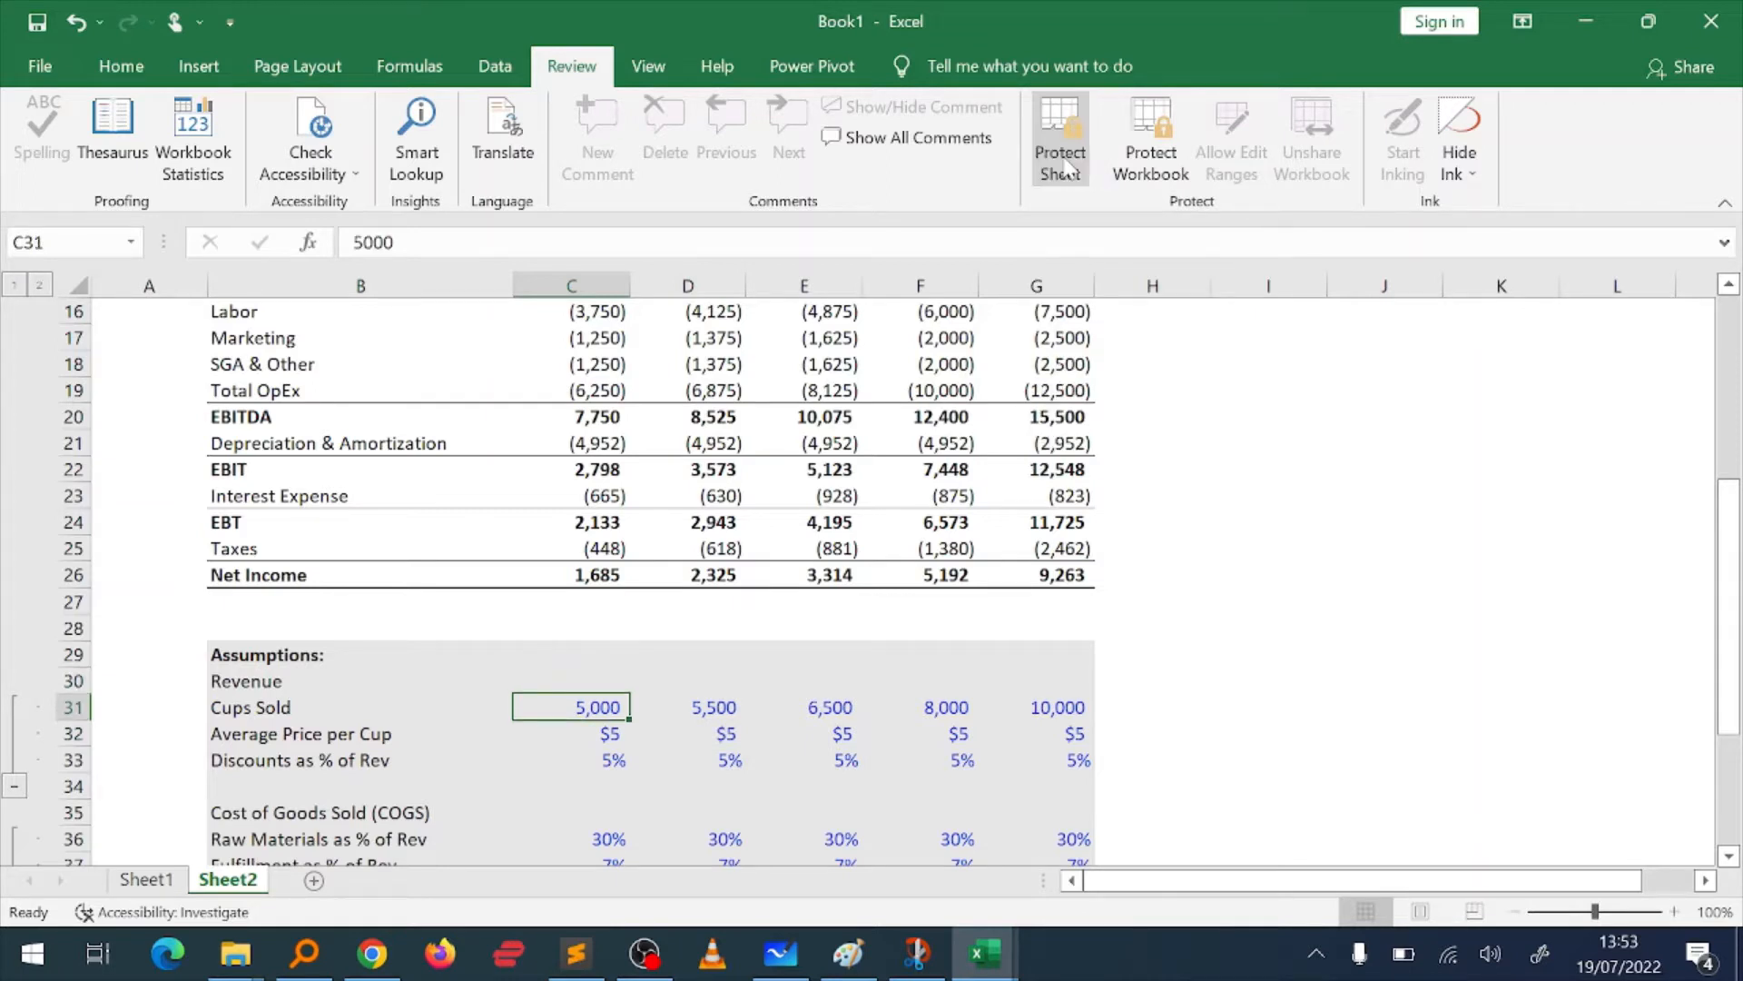
{"action": "left_click", "coordinate": [1069, 164]}
Step: Enter 53 as the Cups Sold value in F31 as a test, and undo that entry
{"action": "key", "text": "Down"}
{"action": "key", "text": "Right"}
{"action": "key", "text": "Up"}
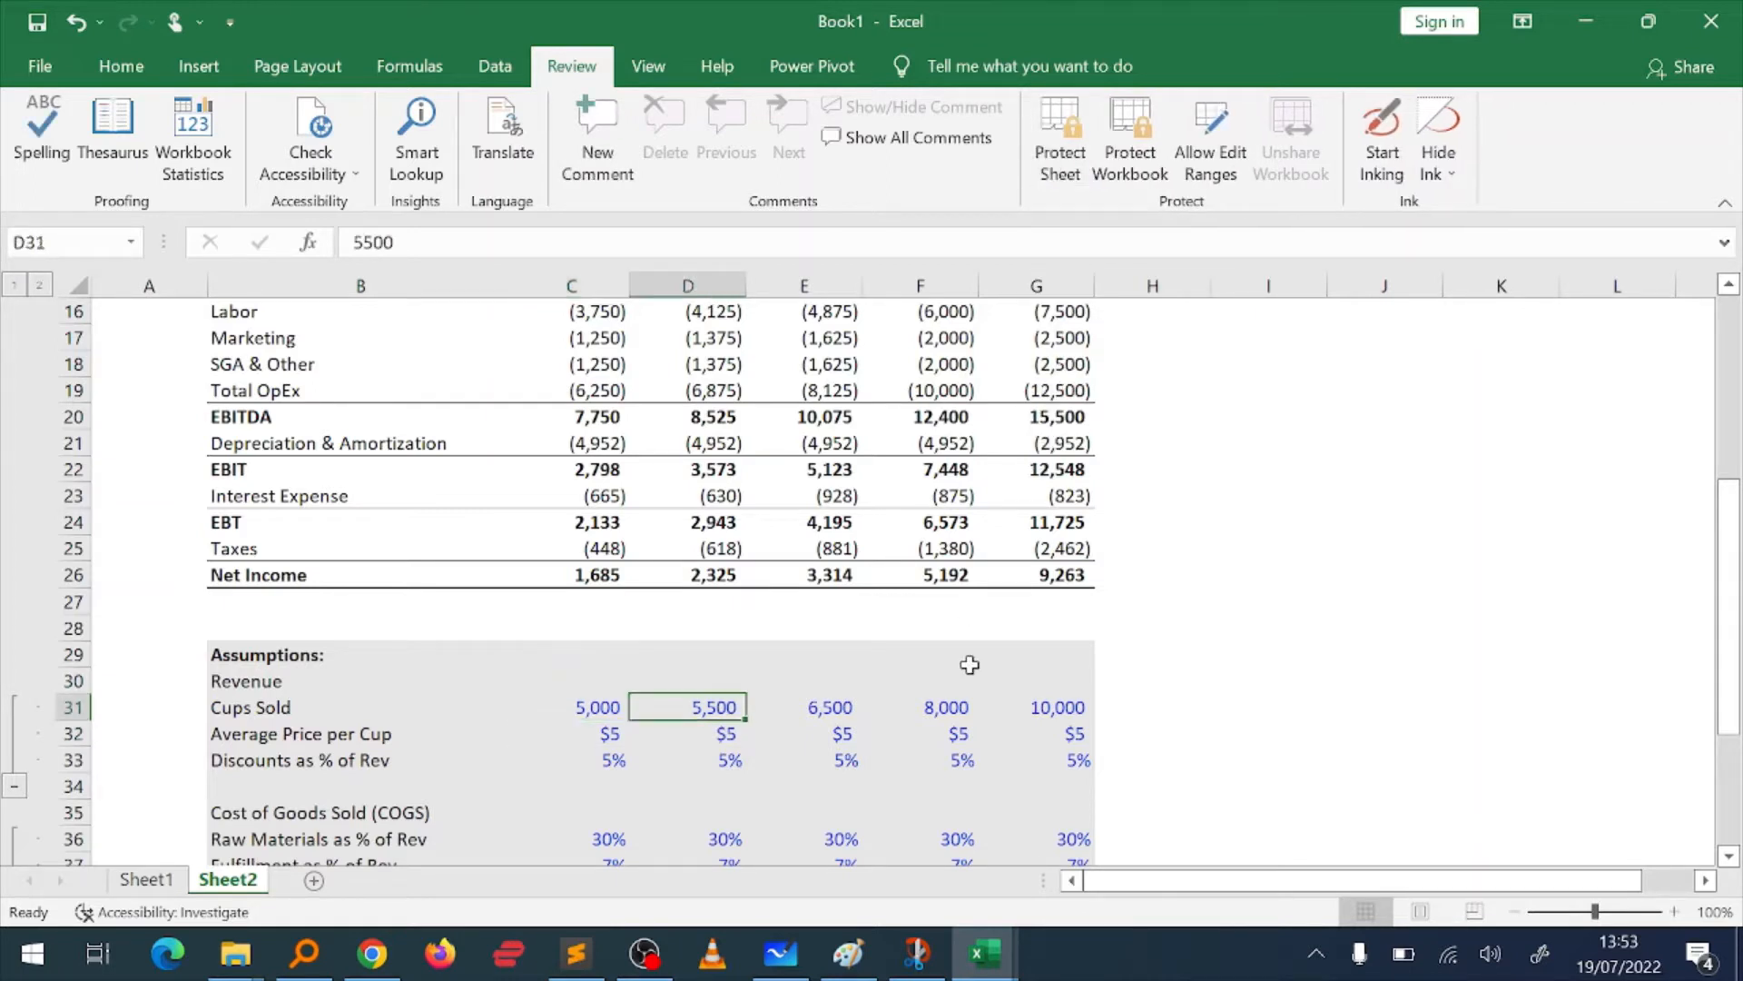
{"action": "key", "text": "Right"}
{"action": "key", "text": "Right"}
{"action": "key", "text": "Right"}
{"action": "key", "text": "Left"}
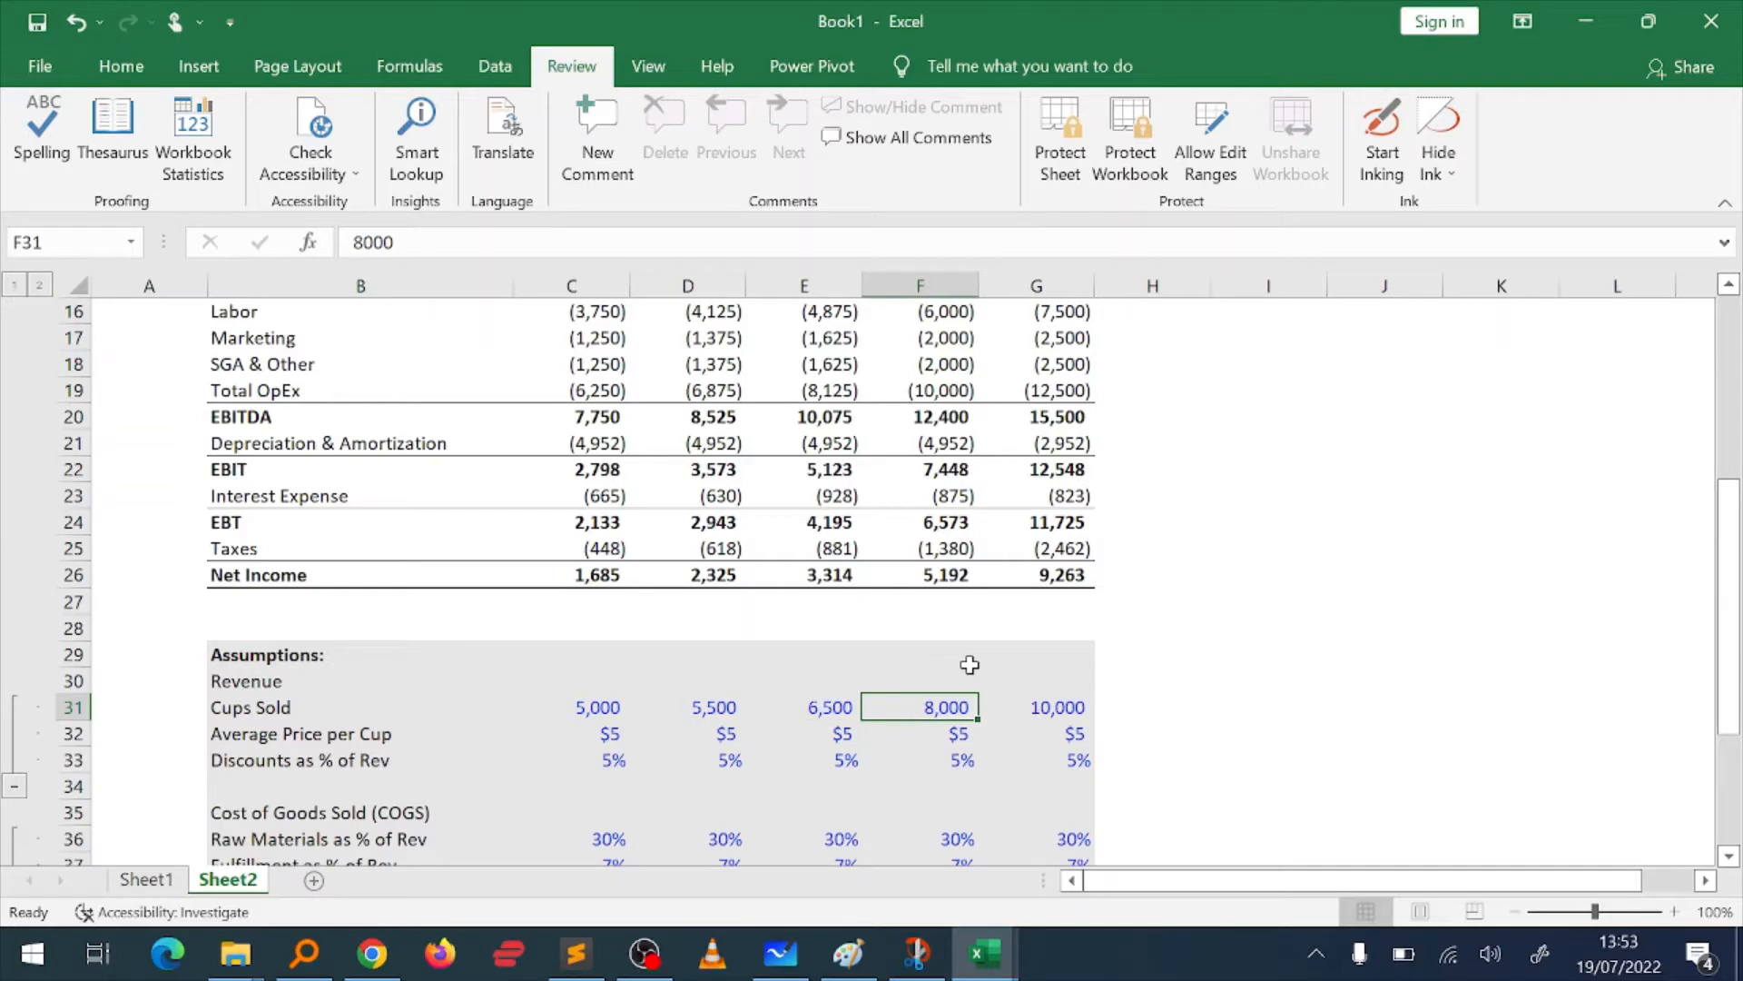
{"action": "type", "text": "1"}
{"action": "key", "text": "Return"}
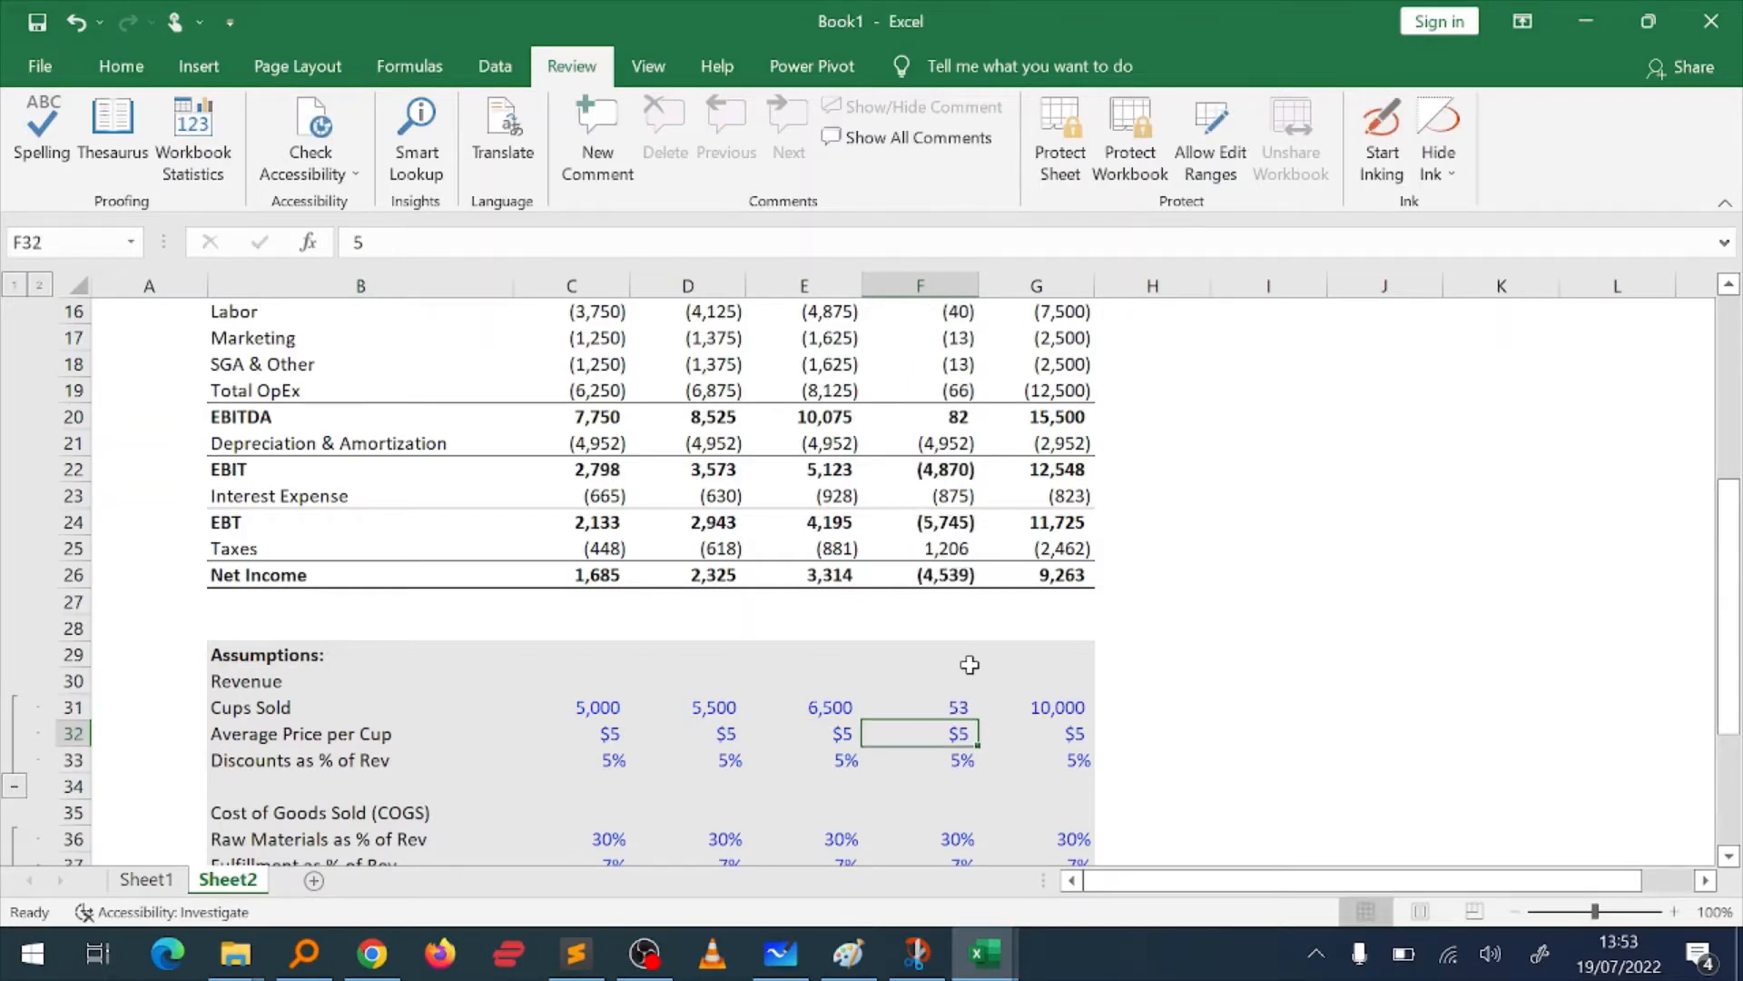
{"action": "key", "text": "ctrl+z"}
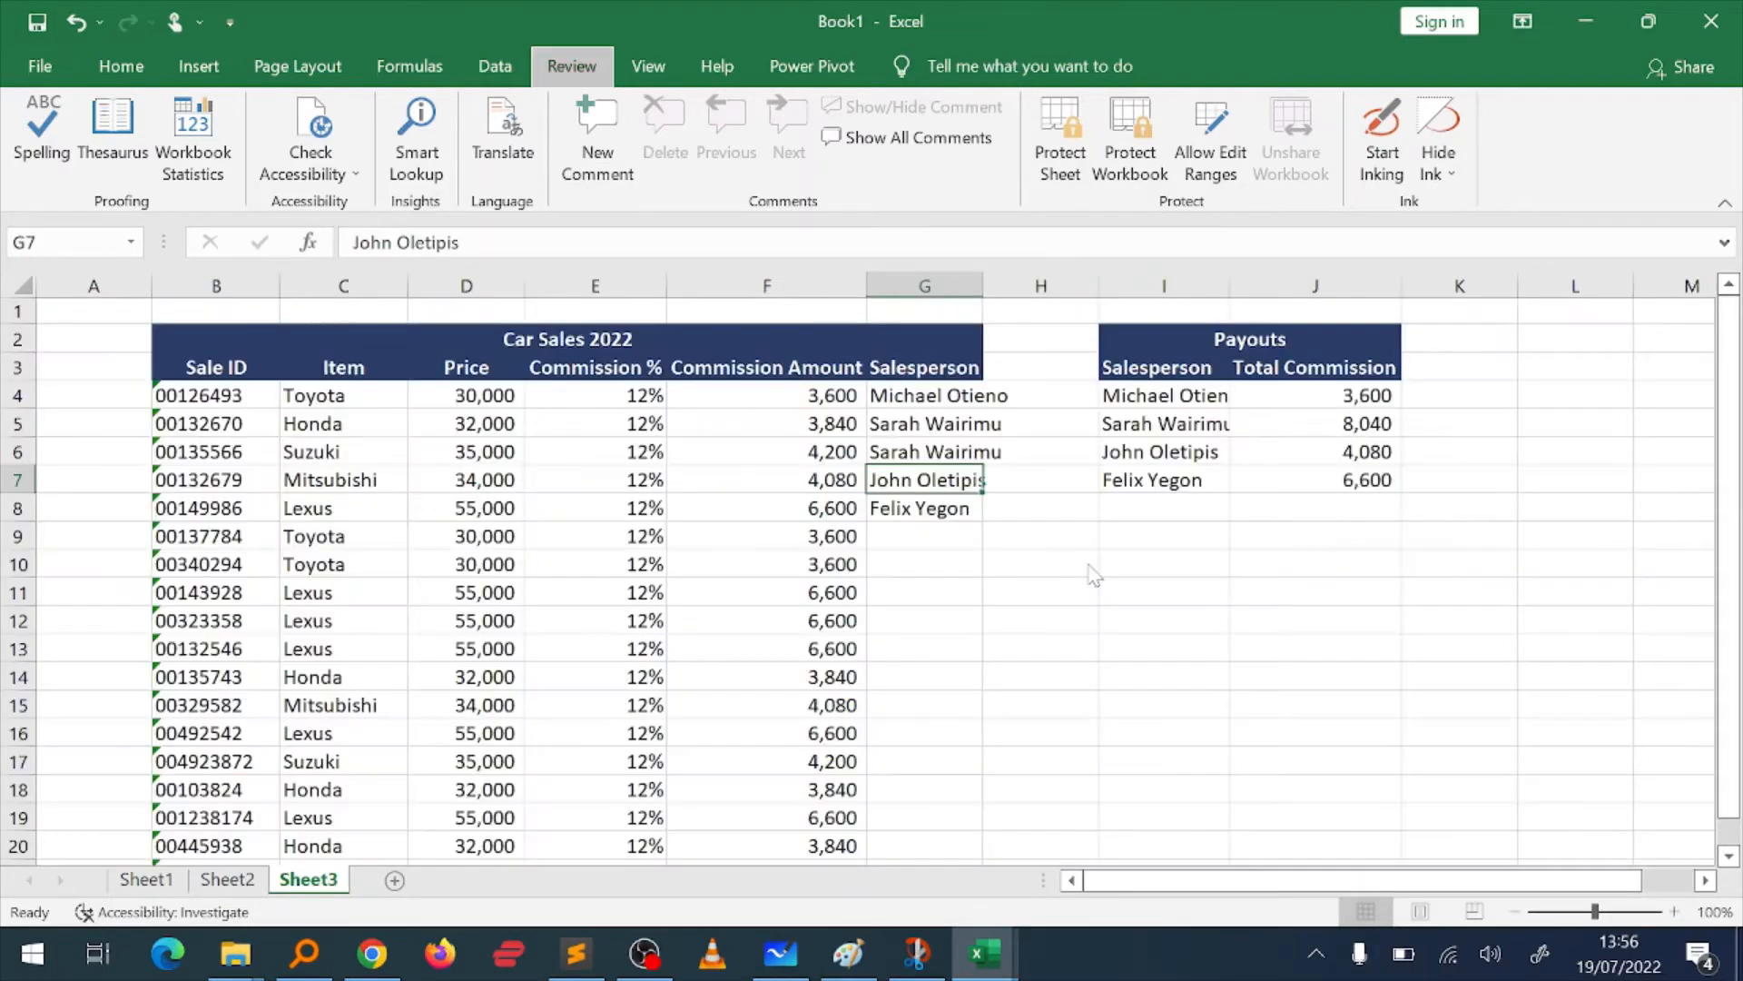
Step: Autofit the Salesperson columns I and G on Sheet3 so the full names fit
{"action": "key", "text": "alt"}
{"action": "left_click", "coordinate": [788, 458]}
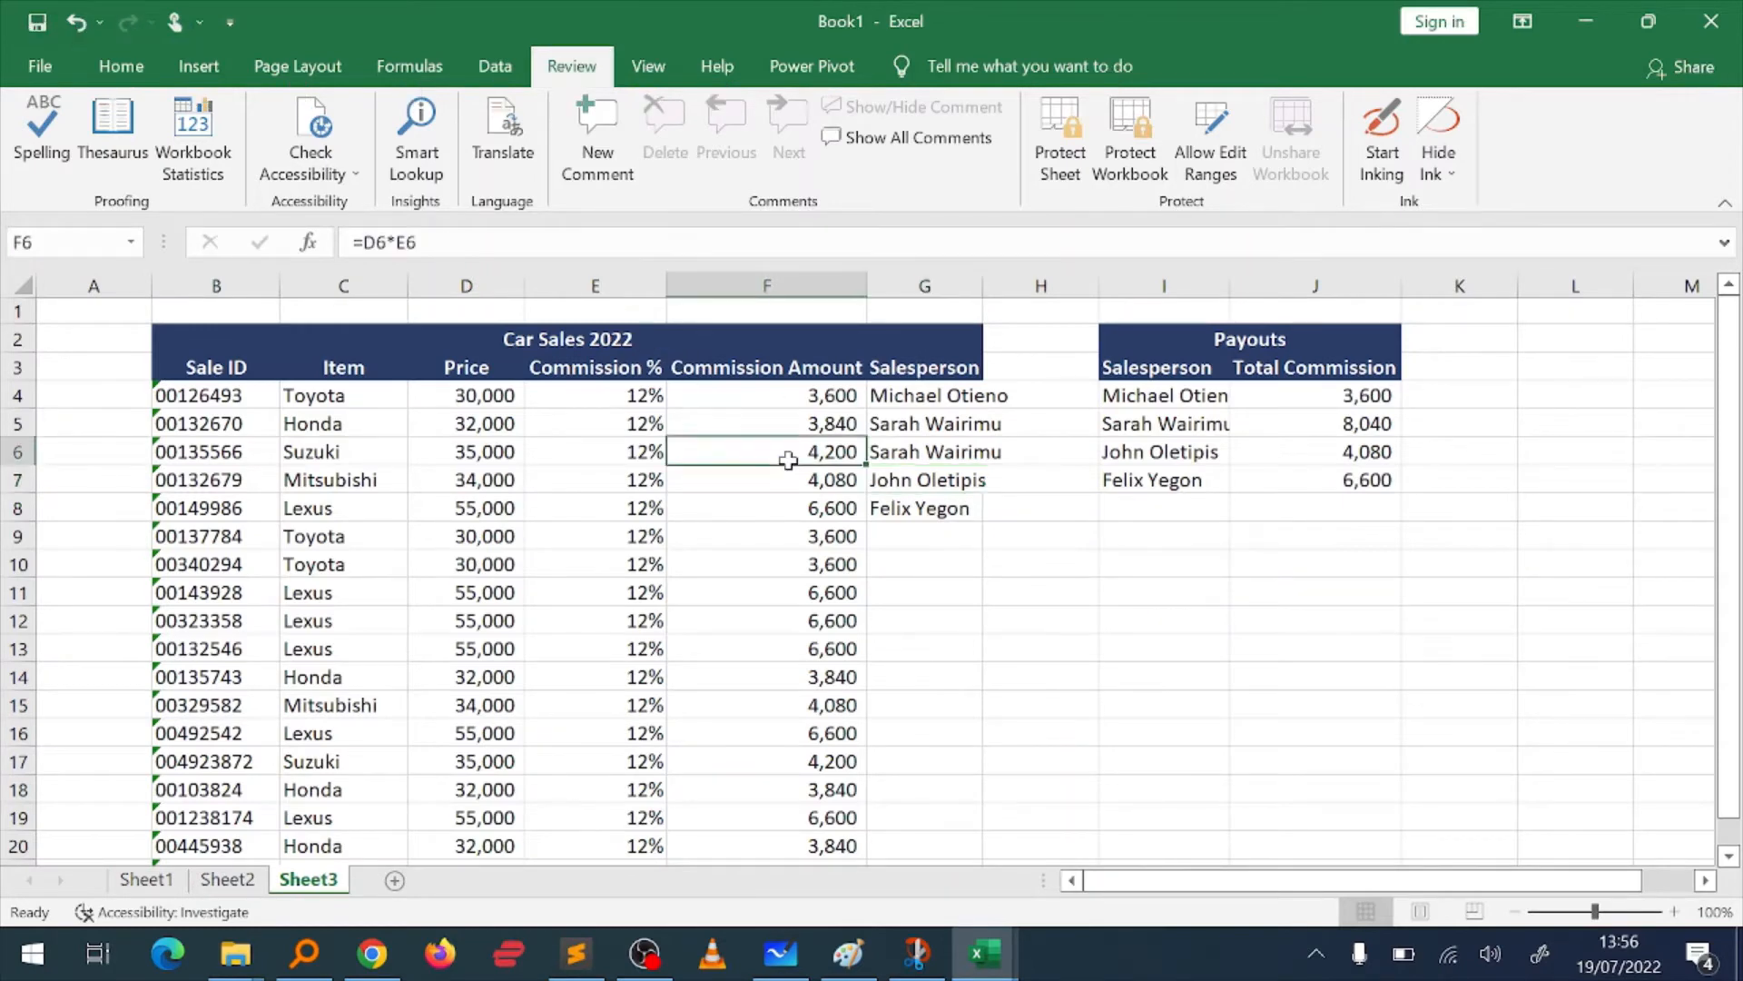
{"action": "key", "text": "Right"}
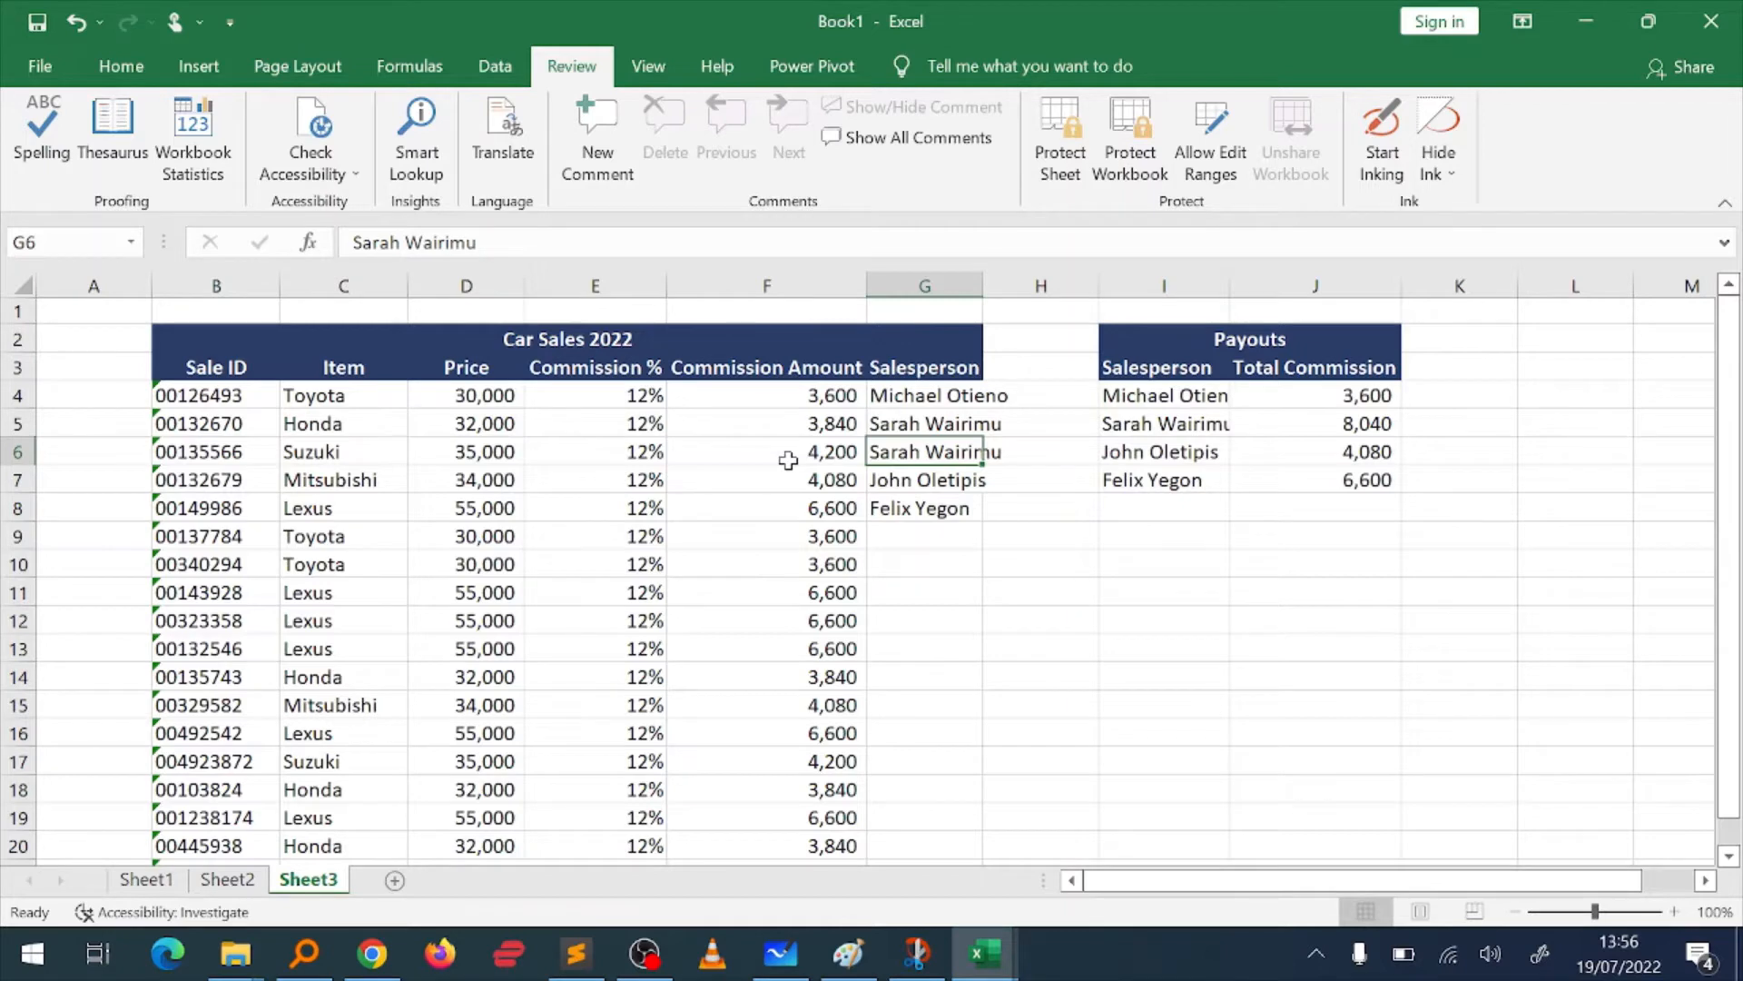
{"action": "key", "text": "Up"}
{"action": "key", "text": "Up"}
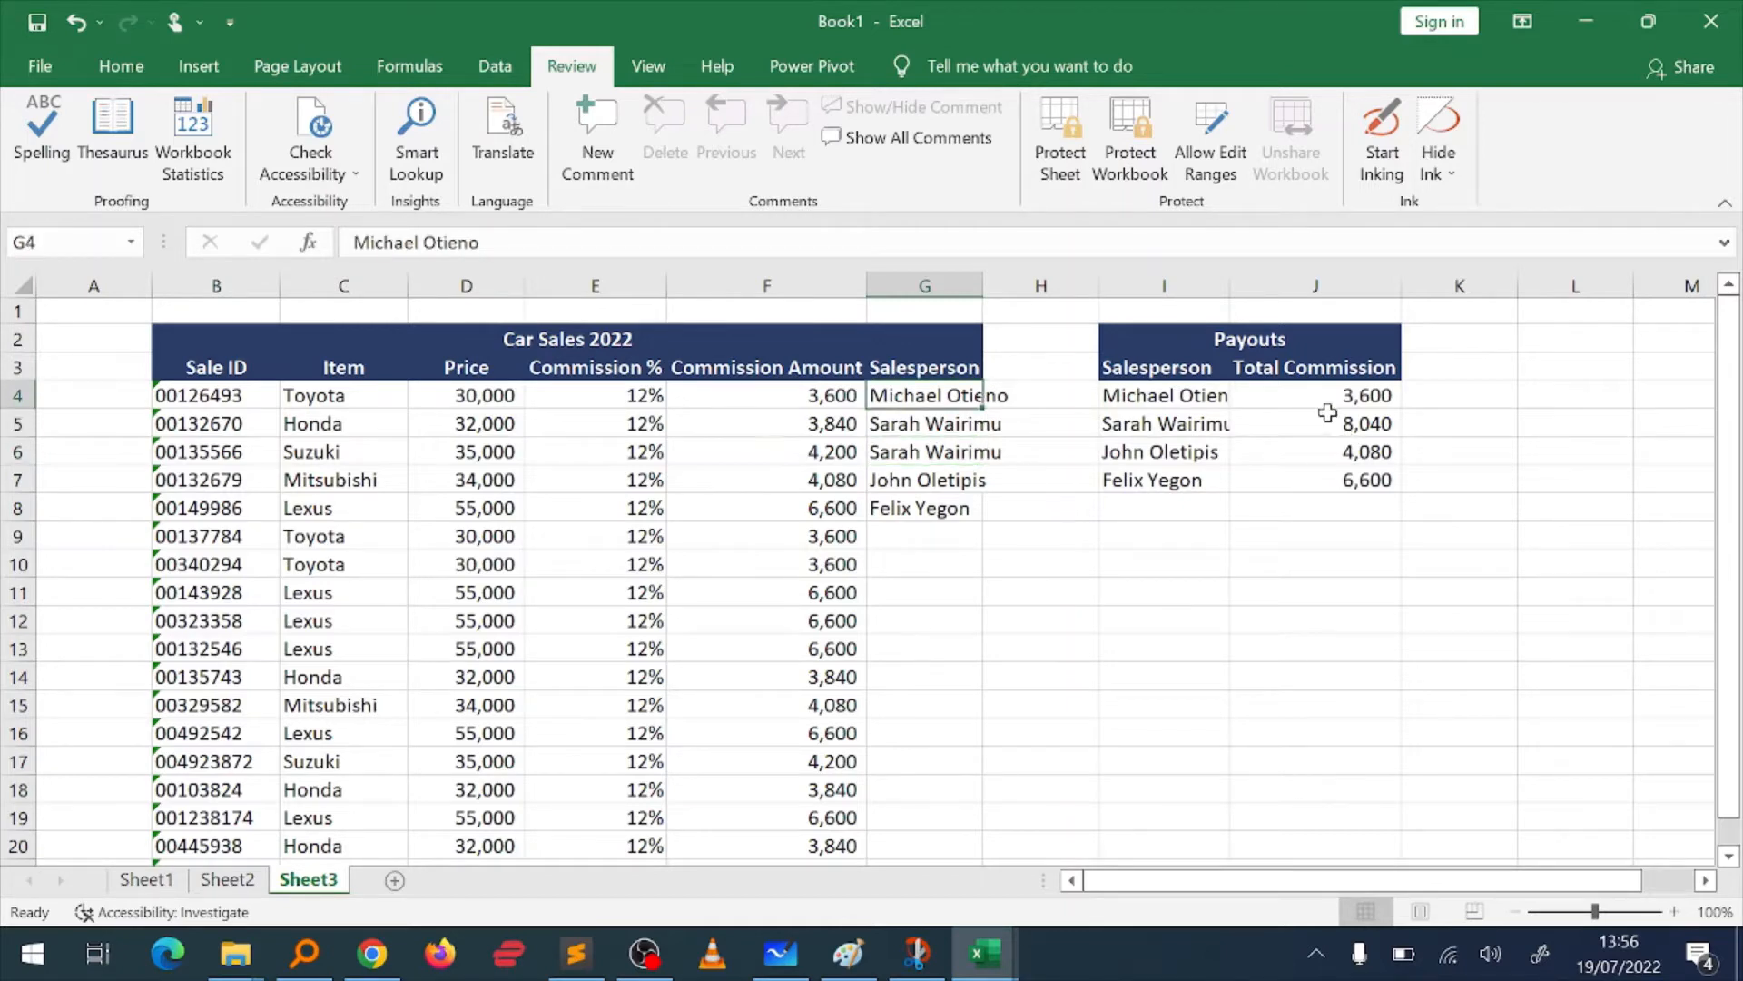
{"action": "double_click", "coordinate": [1230, 286]}
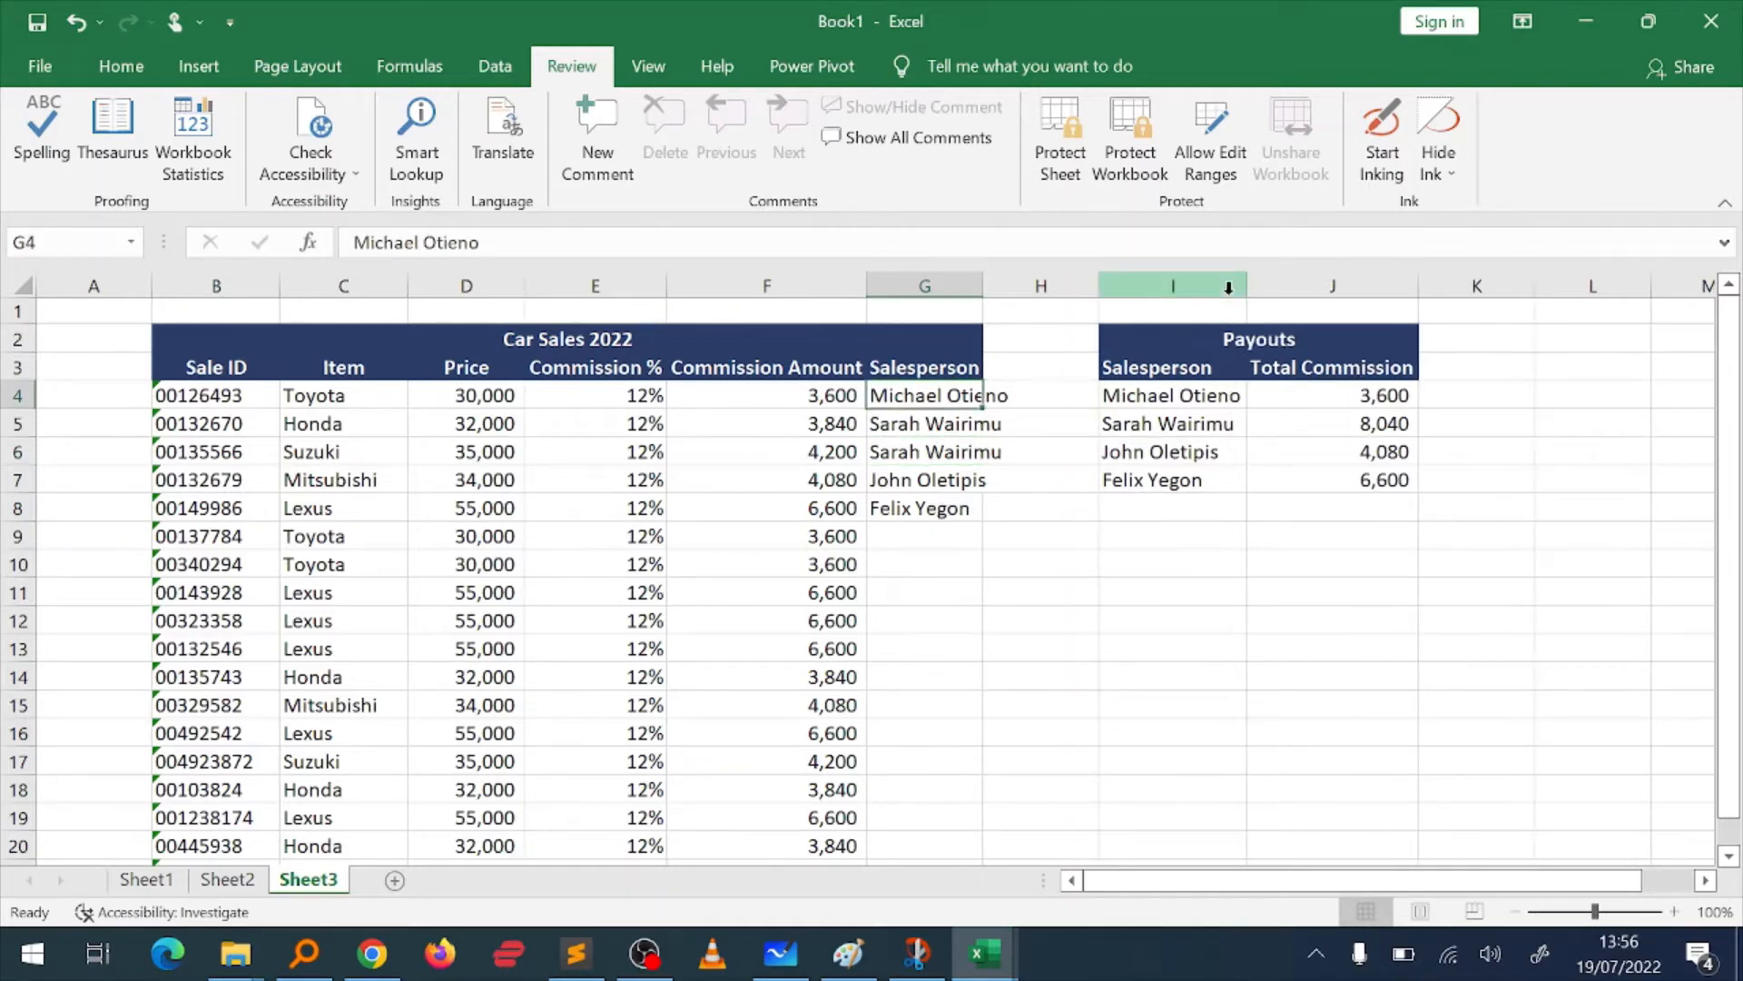
{"action": "double_click", "coordinate": [983, 275]}
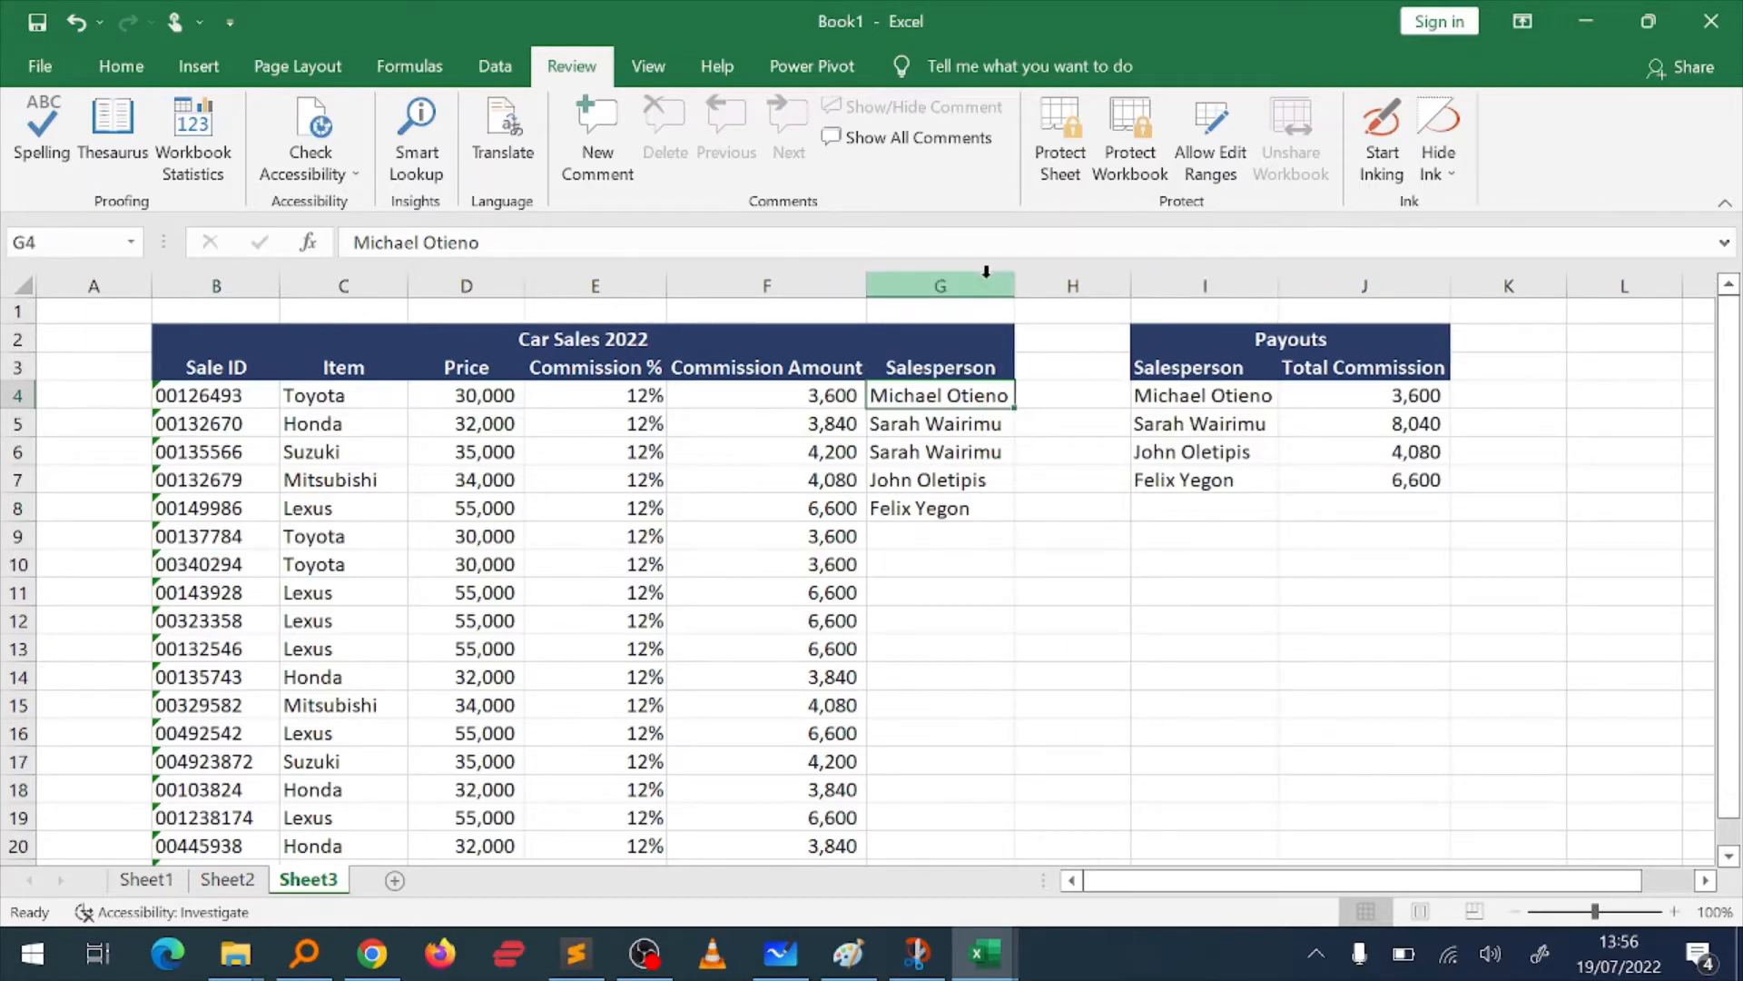
Step: Examine the first sale's commission percentage, commission amount formula and salesperson, and the SUMIFS payout formula in J4
{"action": "left_click", "coordinate": [791, 397]}
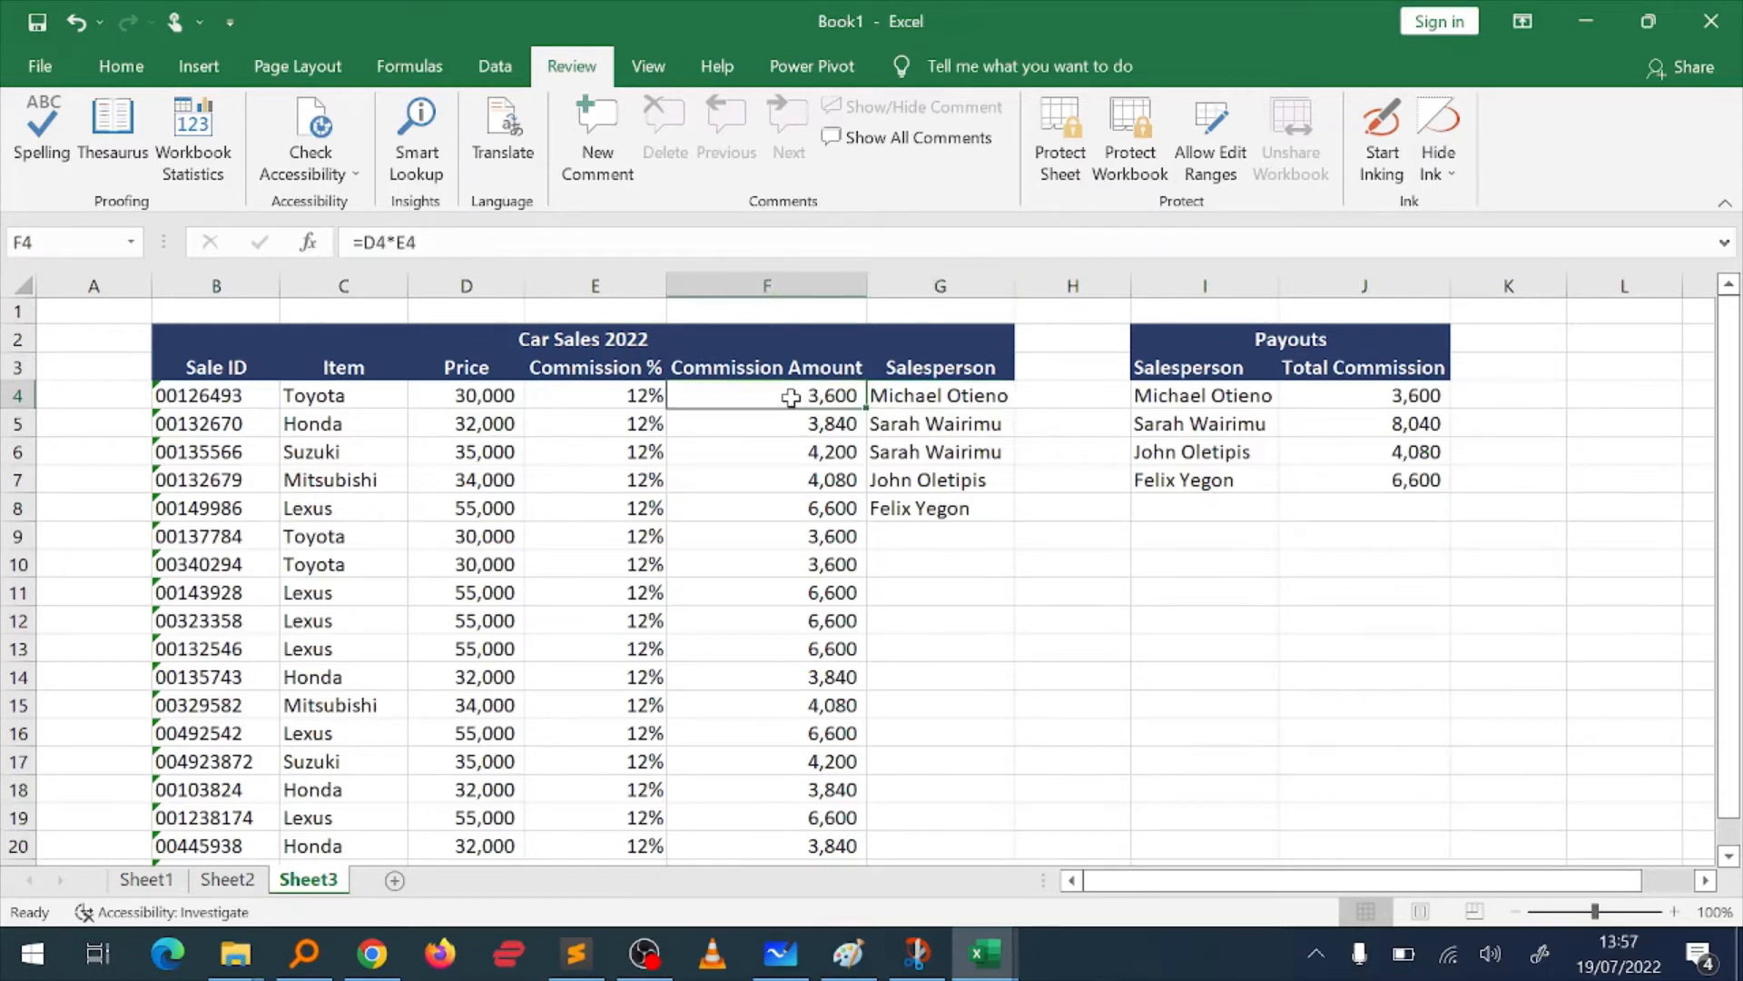
{"action": "key", "text": "Down"}
{"action": "key", "text": "Up"}
{"action": "left_click", "coordinate": [589, 392]}
{"action": "key", "text": "Right"}
{"action": "left_click", "coordinate": [993, 397]}
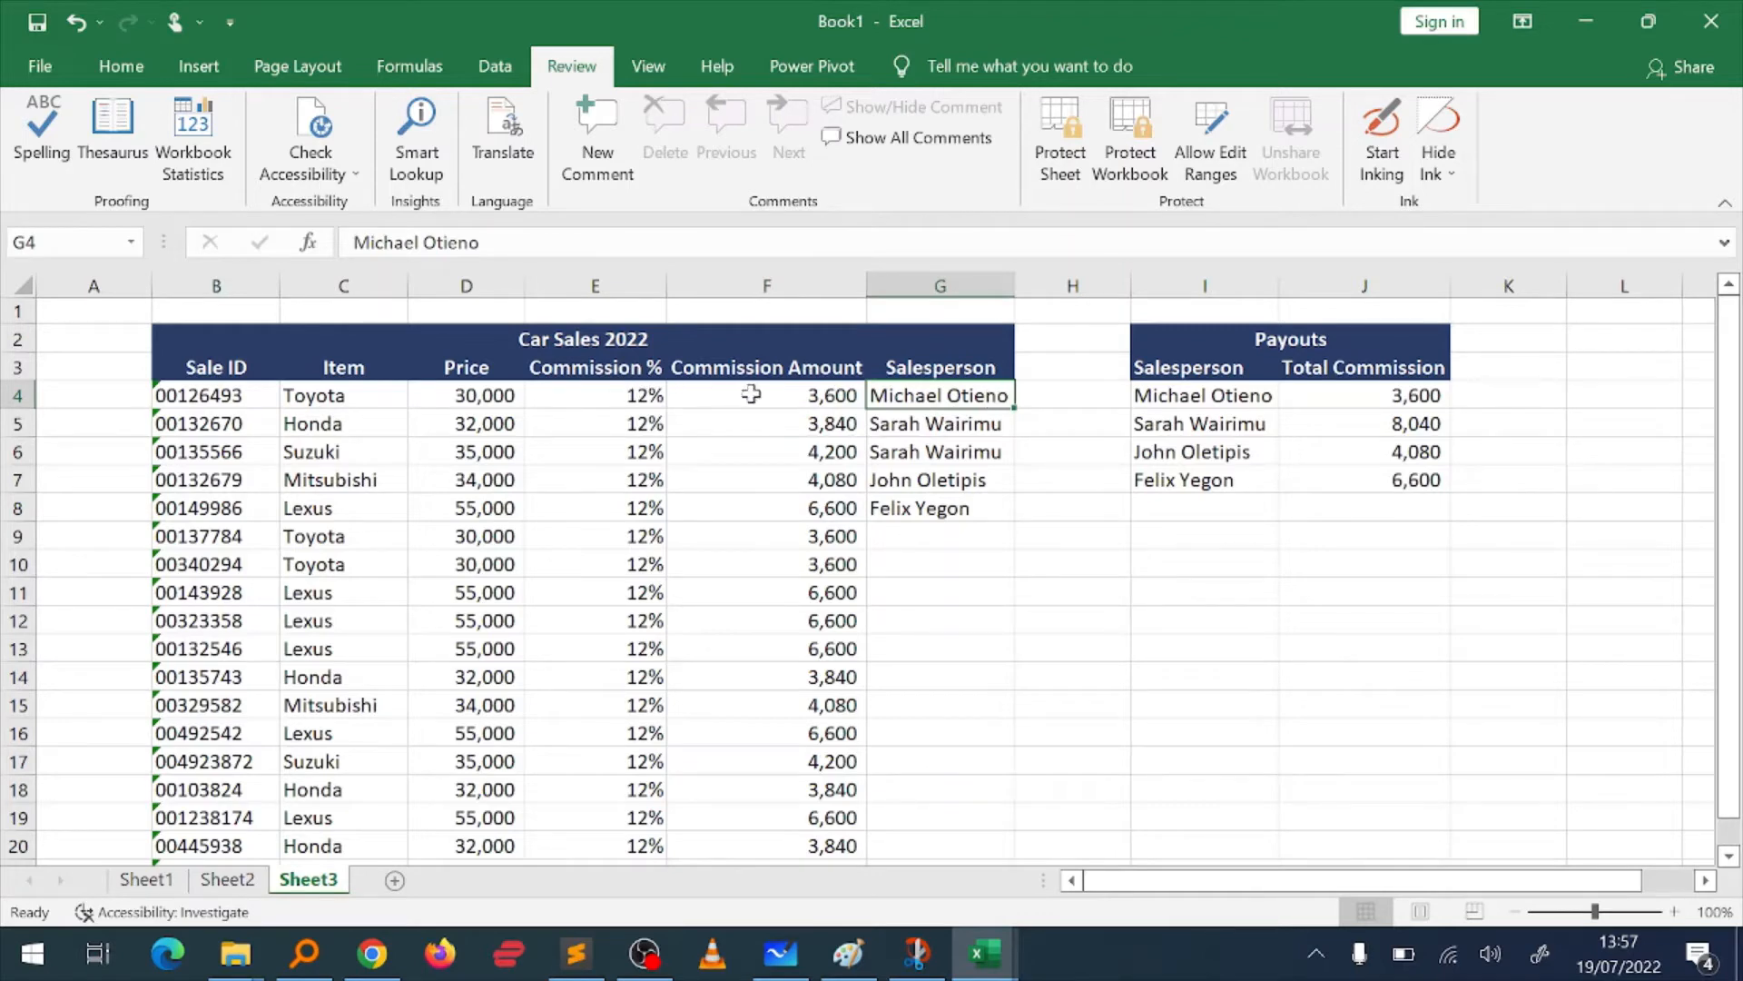
{"action": "key", "text": "Right"}
{"action": "key", "text": "Right"}
{"action": "key", "text": "Right"}
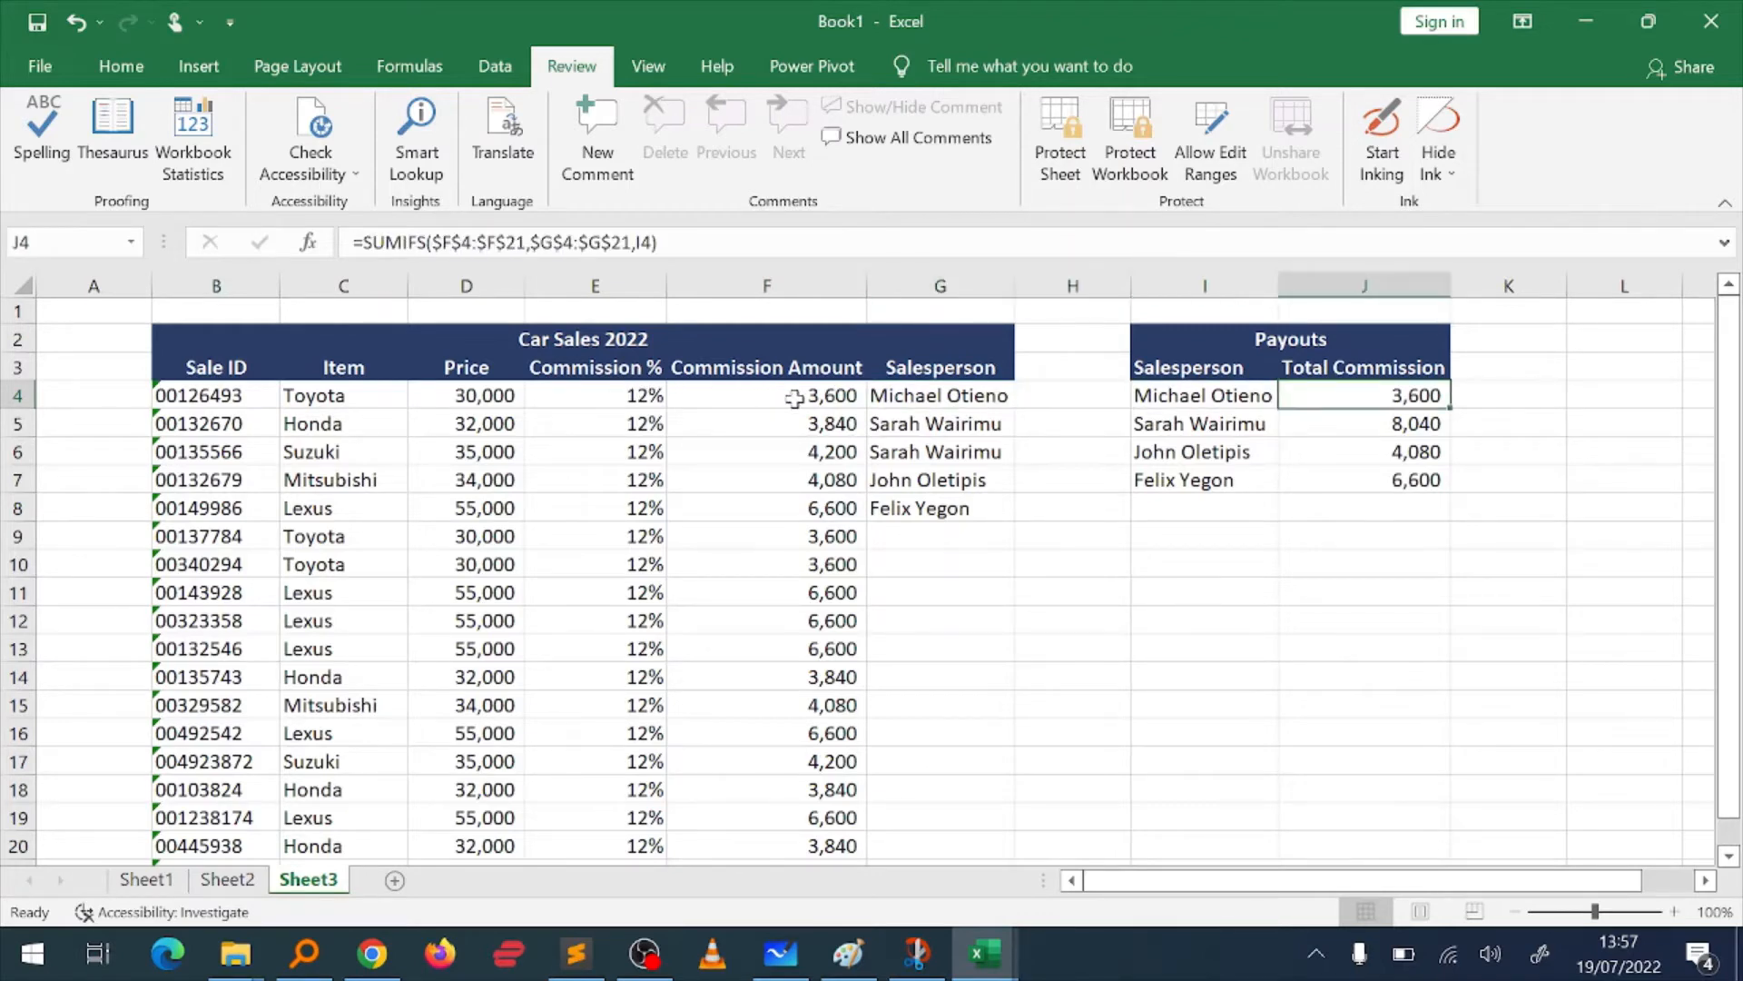
Step: Compare the commission amounts for the repeated salesperson in rows 5 and 6 with the payout total in J5
{"action": "left_click", "coordinate": [961, 420]}
{"action": "key", "text": "shift+Down"}
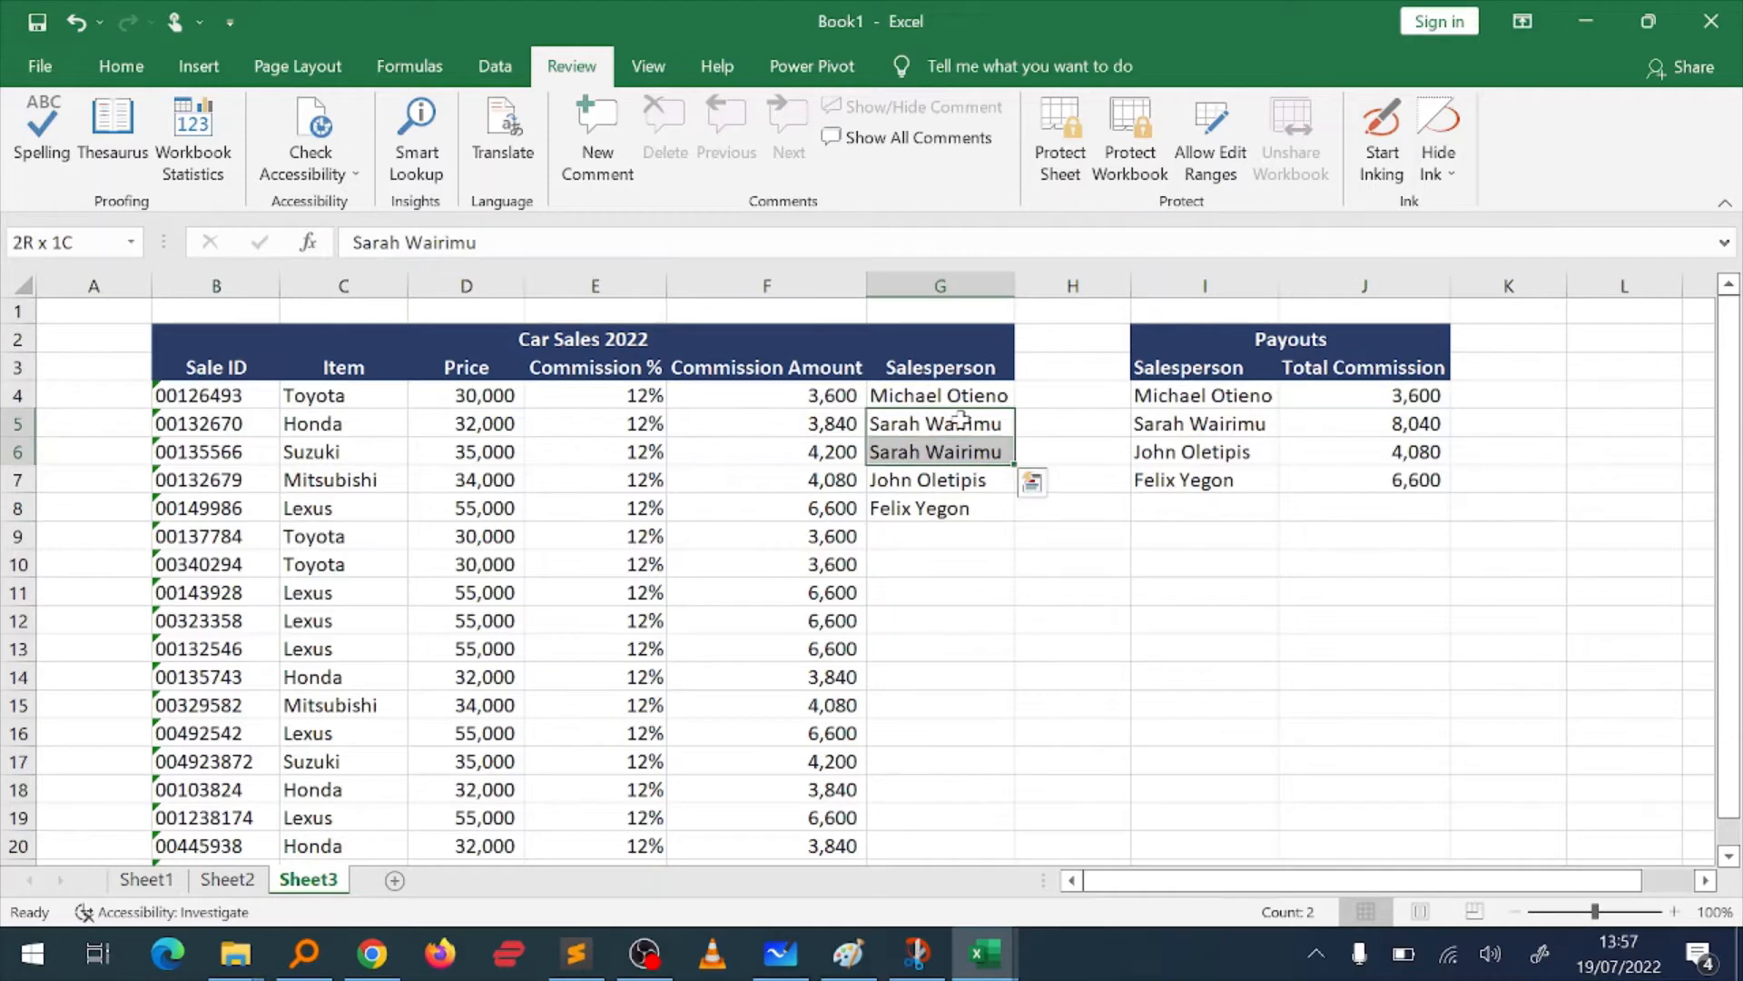
{"action": "key", "text": "Left"}
{"action": "key", "text": "shift+Down"}
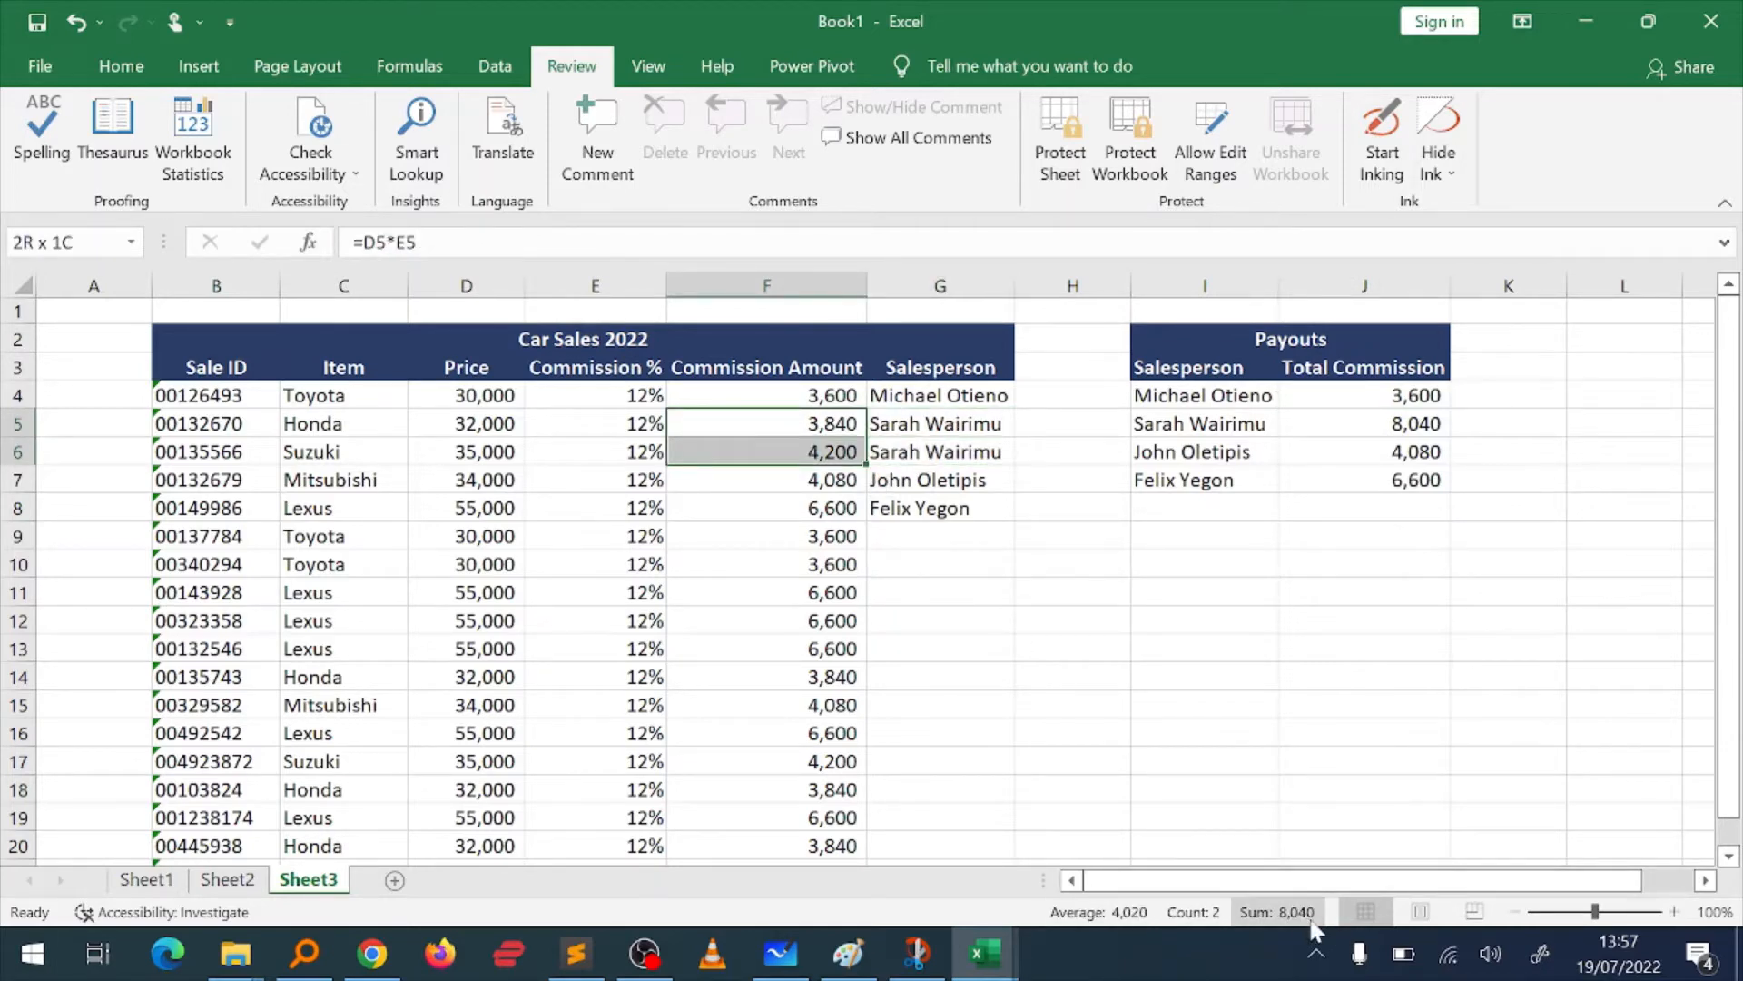
{"action": "left_click", "coordinate": [1395, 418]}
Step: Enter a shortened salesperson name in G9 to test it against the payouts table, and delete the entry
{"action": "left_click", "coordinate": [918, 535]}
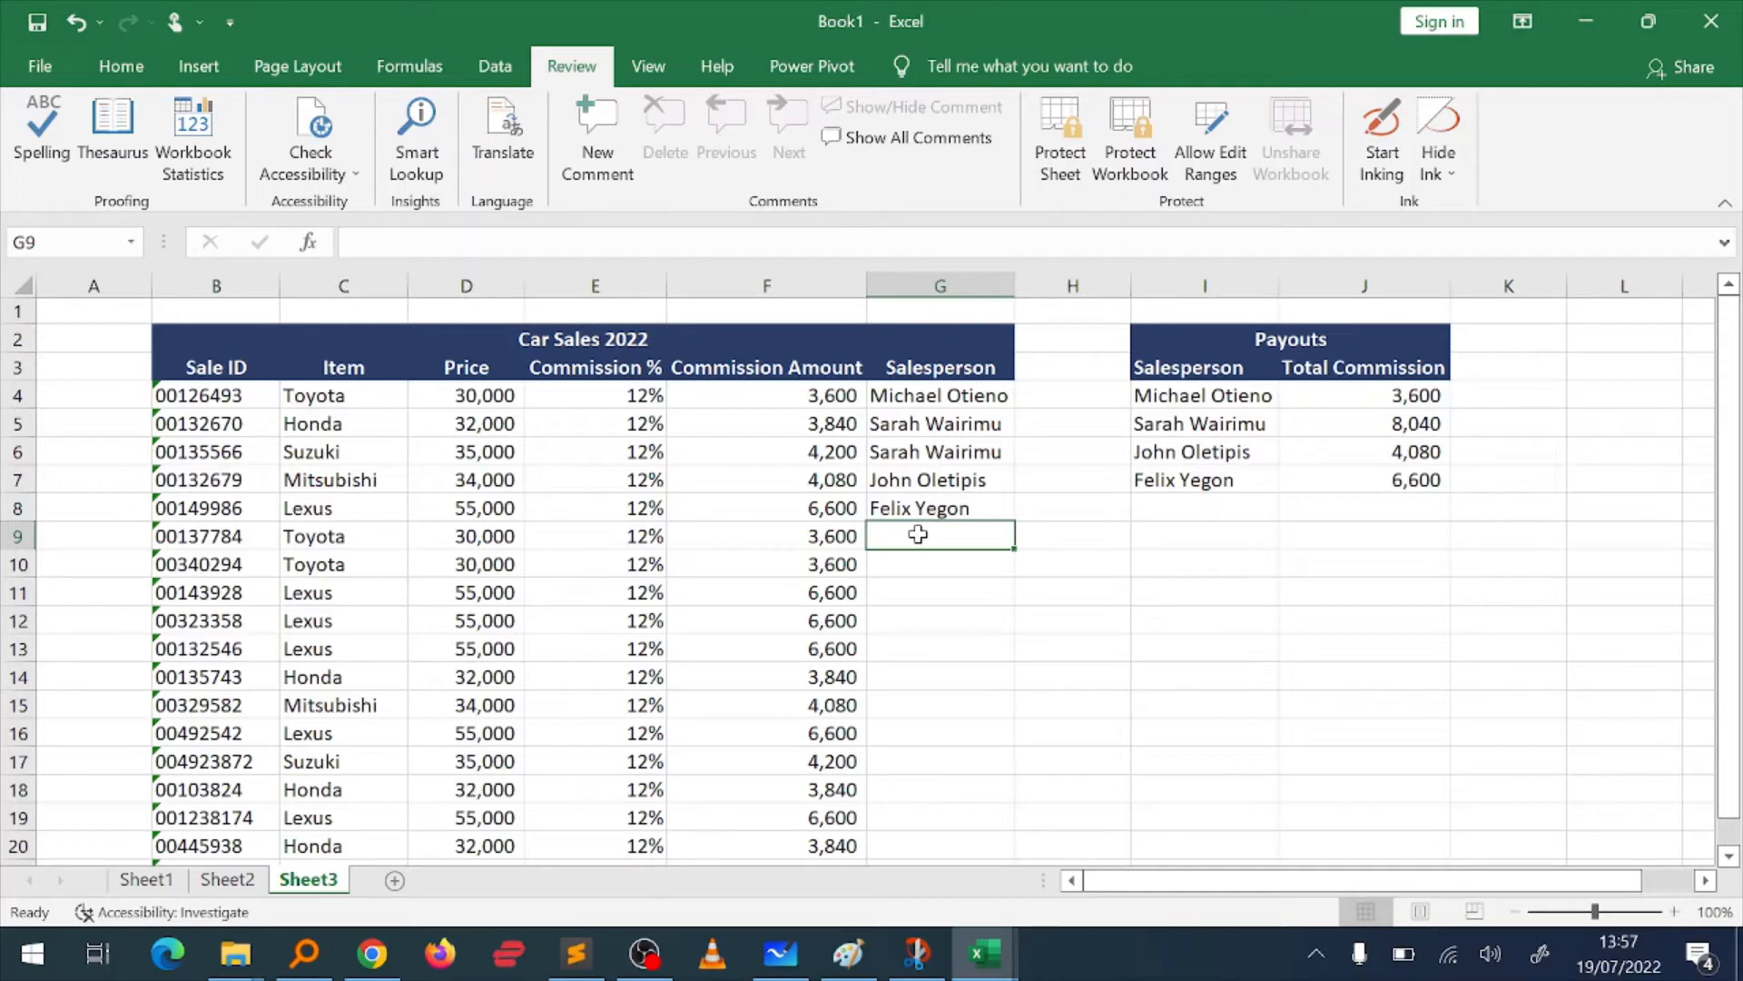
{"action": "type", "text": "M"}
{"action": "key", "text": "BackSpace"}
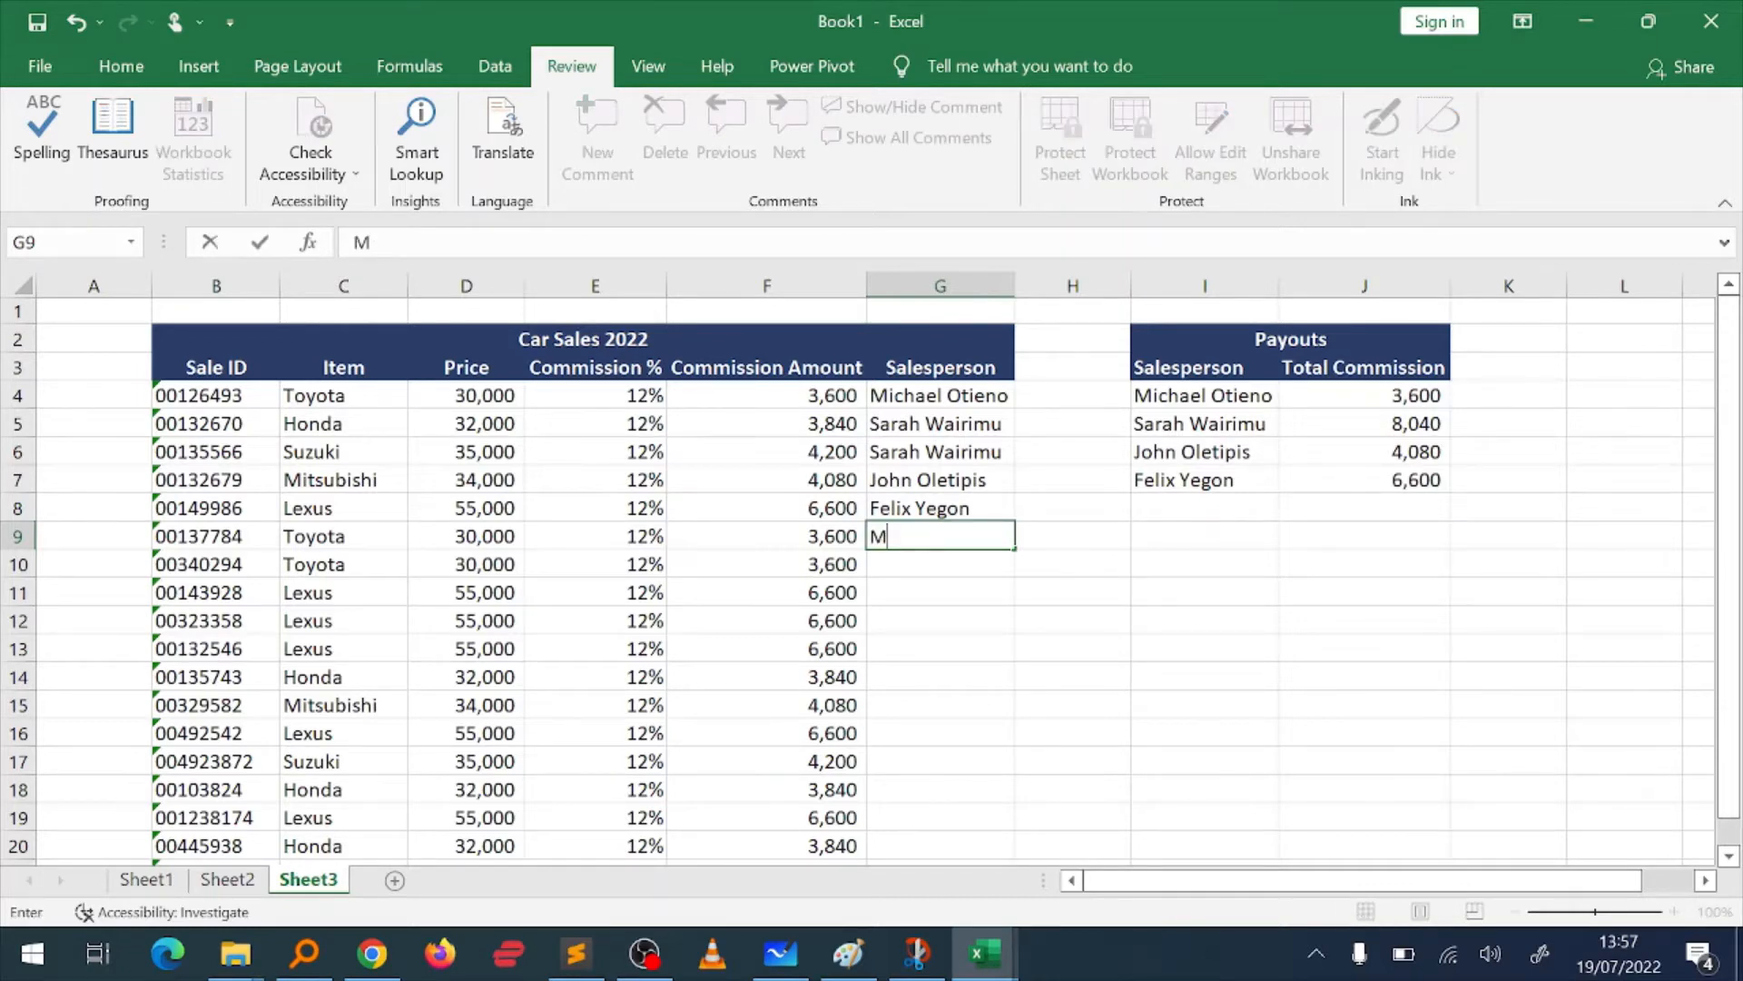
{"action": "type", "text": "ike"}
{"action": "key", "text": "Return"}
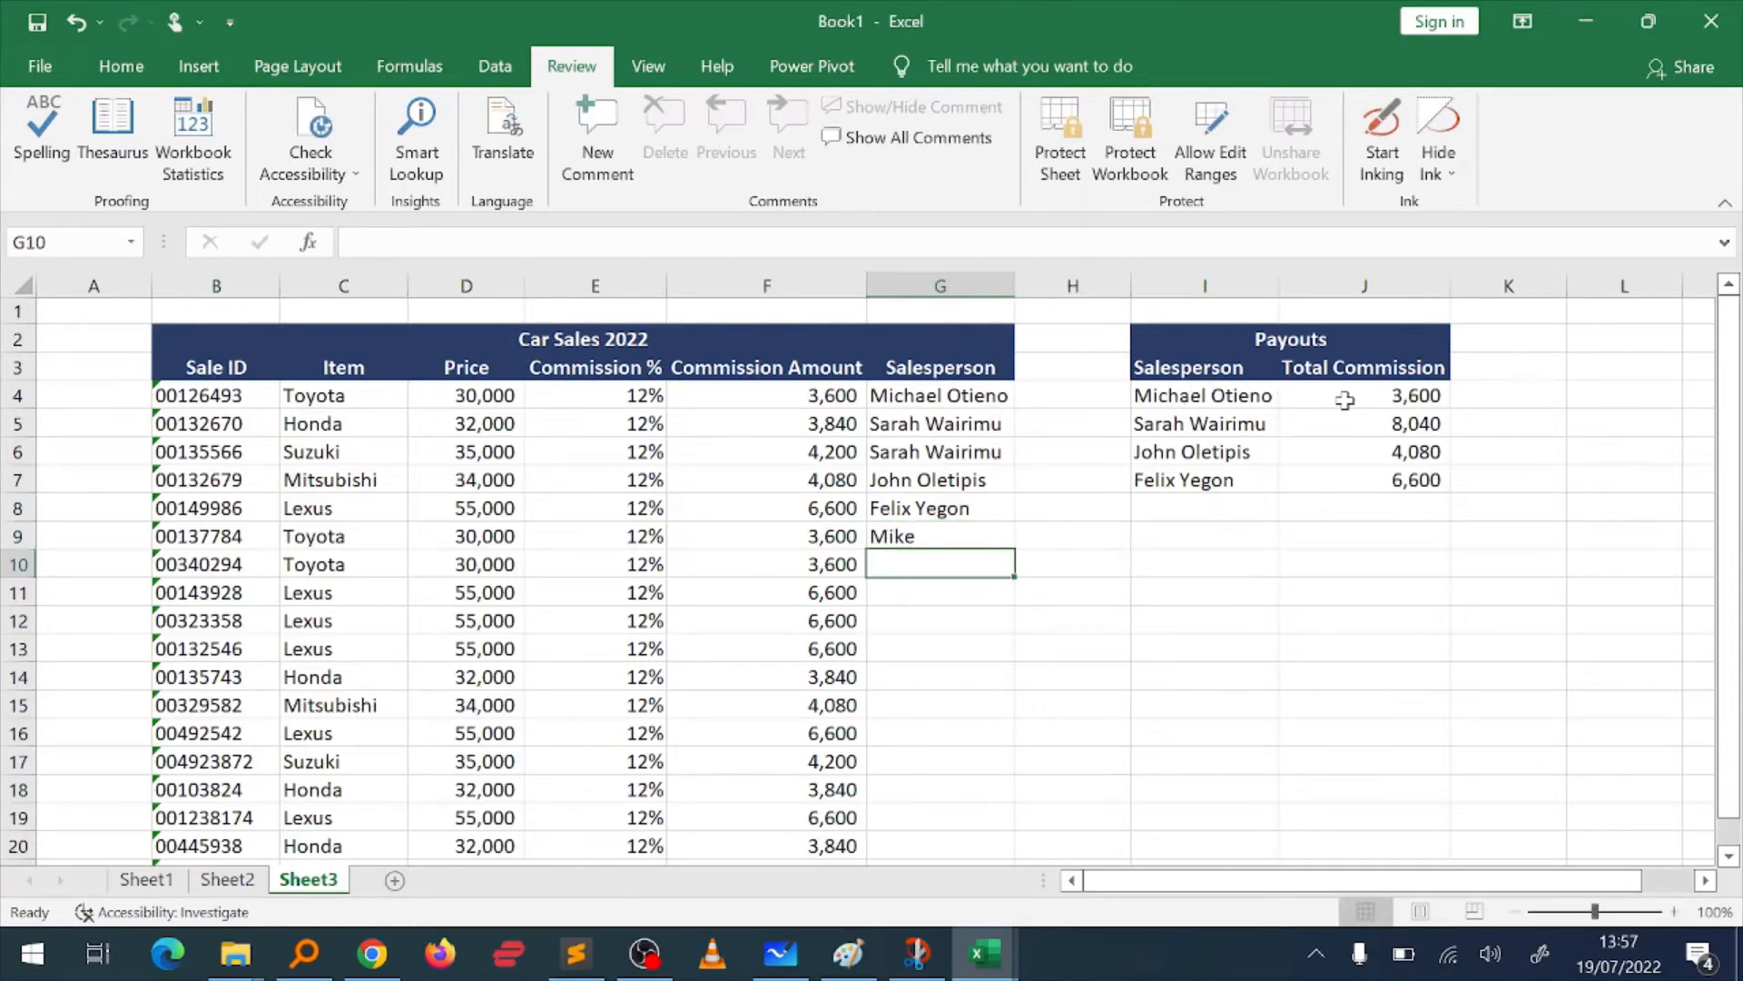
{"action": "key", "text": "Up"}
{"action": "key", "text": "Delete"}
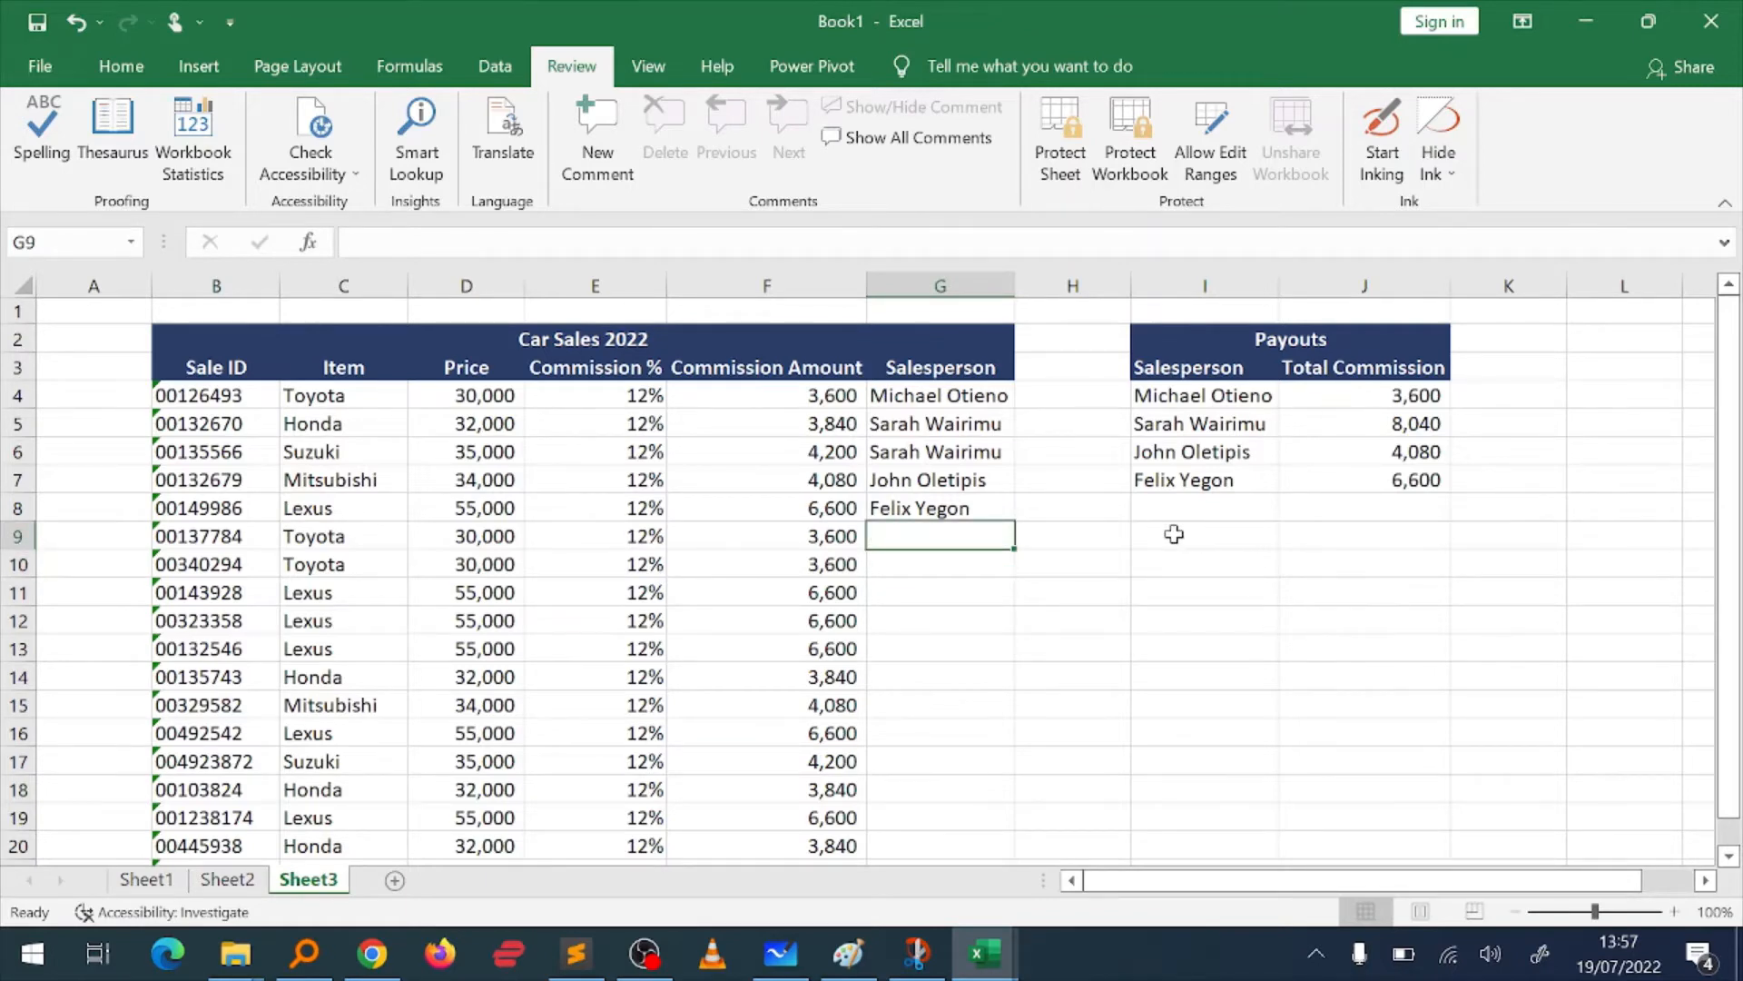
Step: Restrict cell G9 with a List data validation rule that takes its source from the payout salespeople in =$I$4:$I$7
{"action": "left_click", "coordinate": [497, 67]}
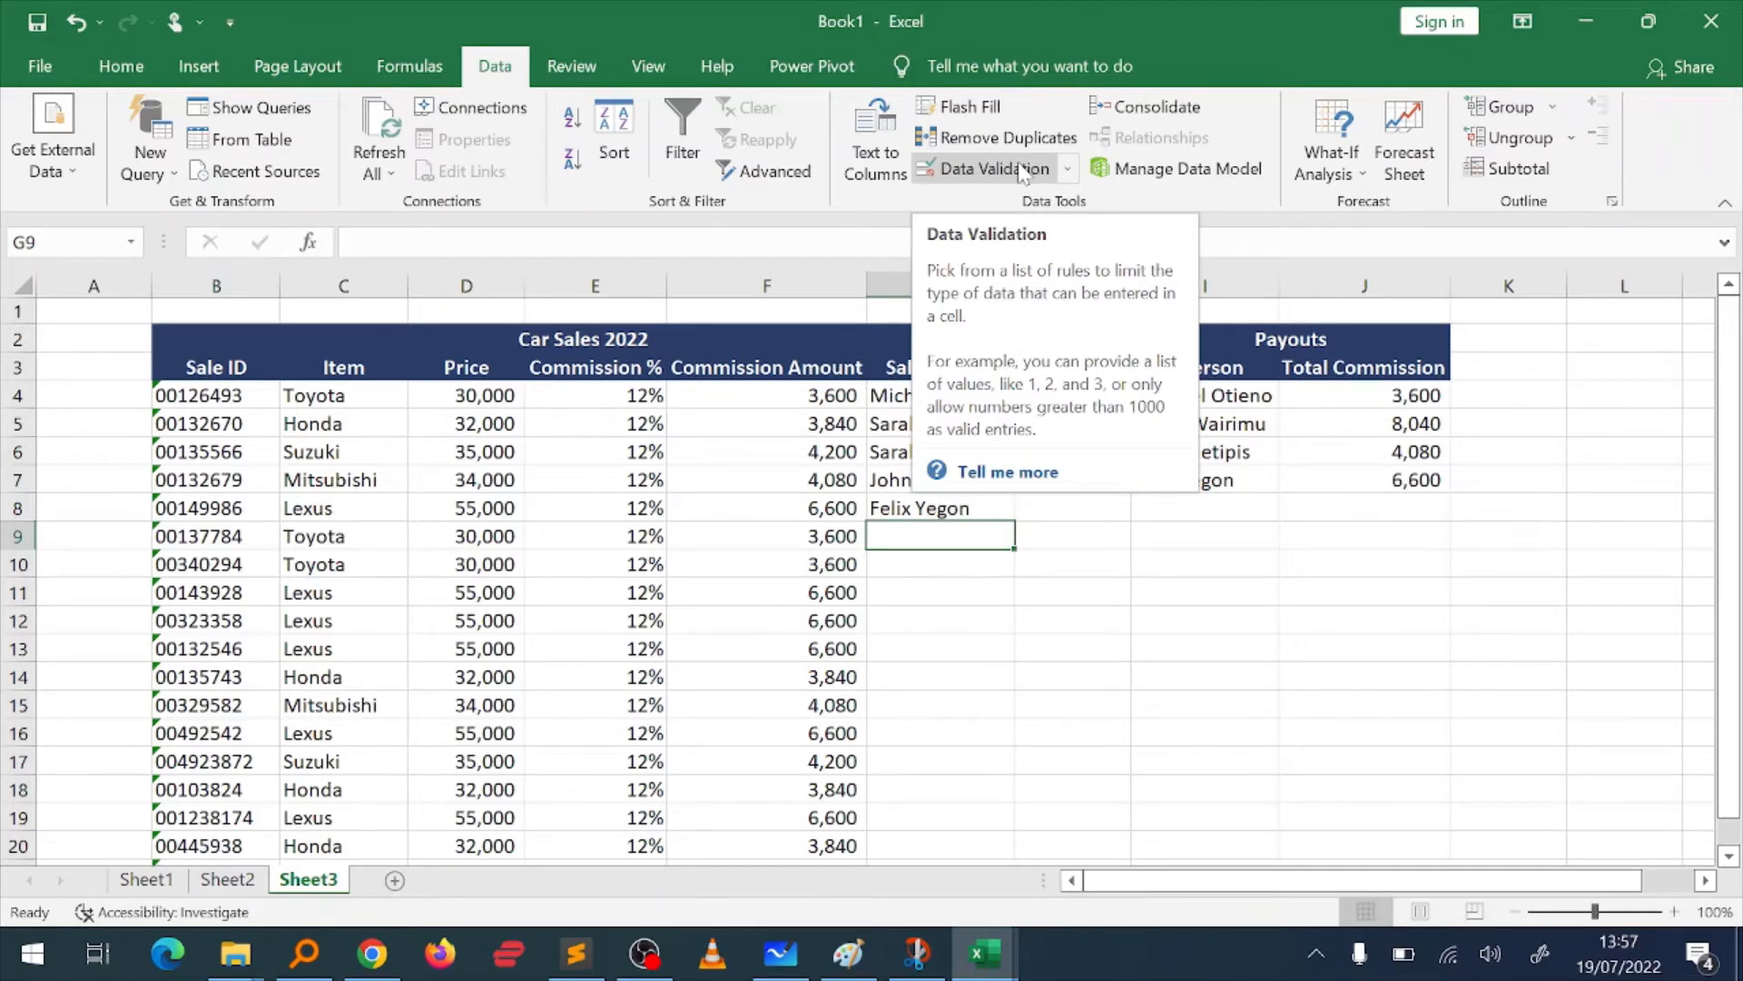
{"action": "key", "text": "alt"}
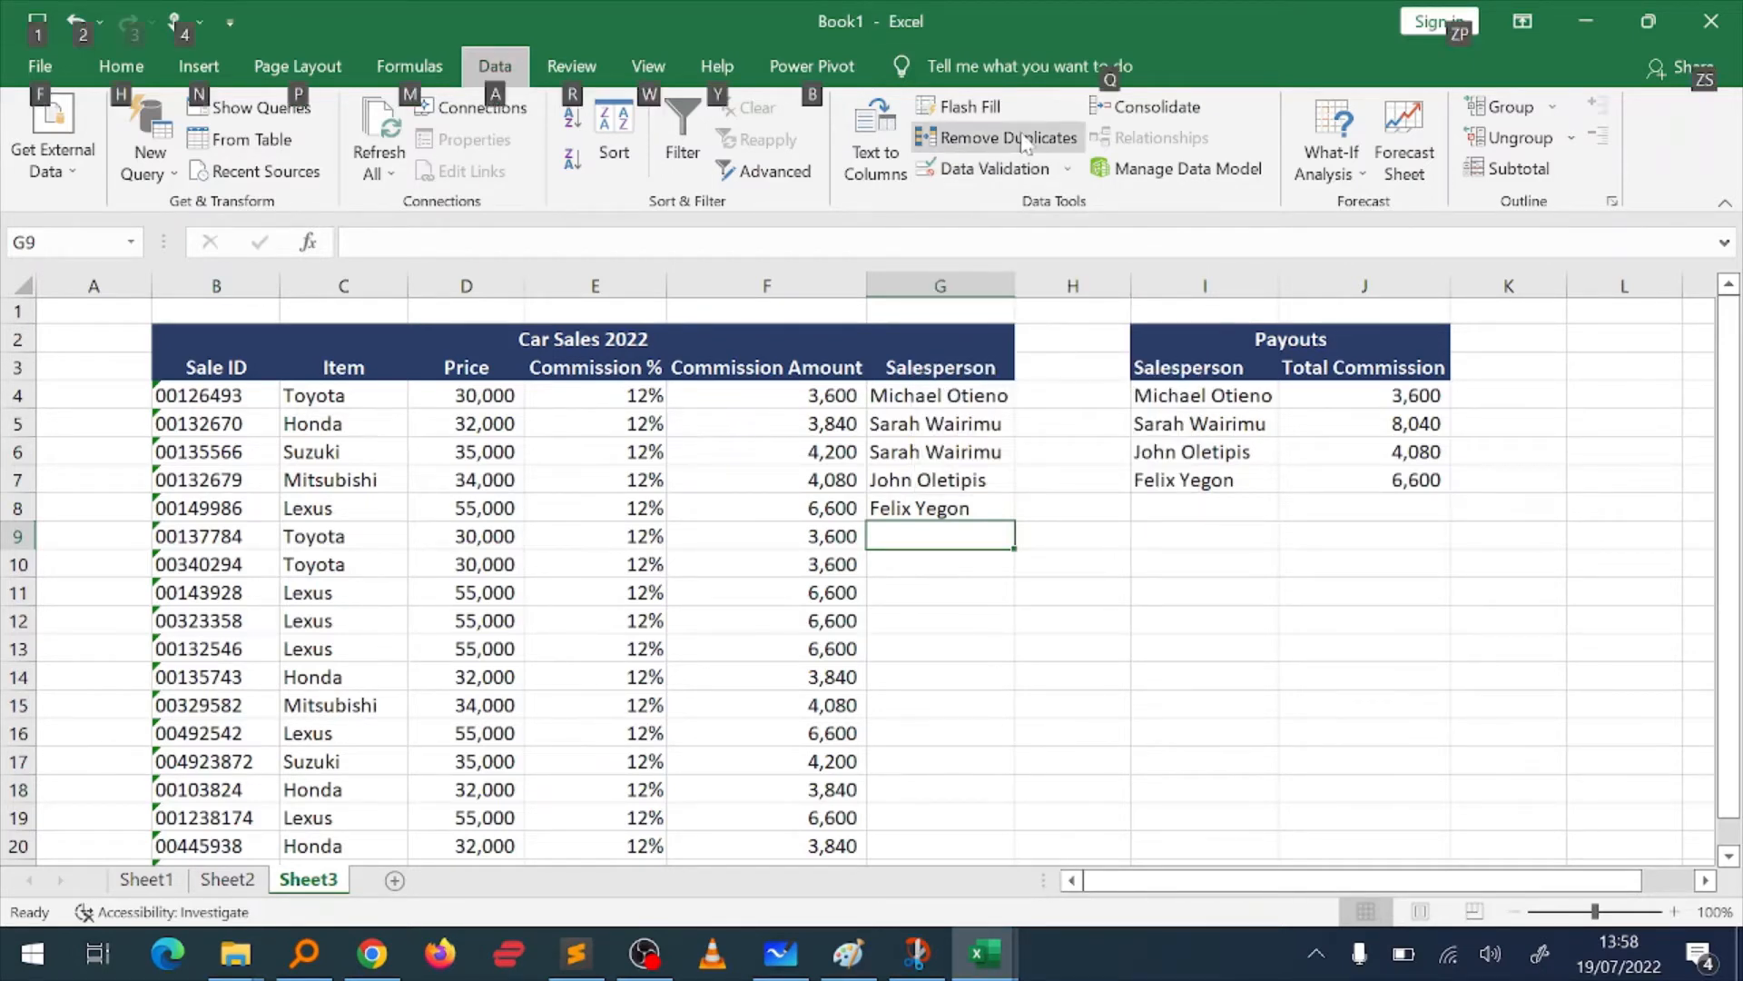
{"action": "left_click", "coordinate": [997, 169]}
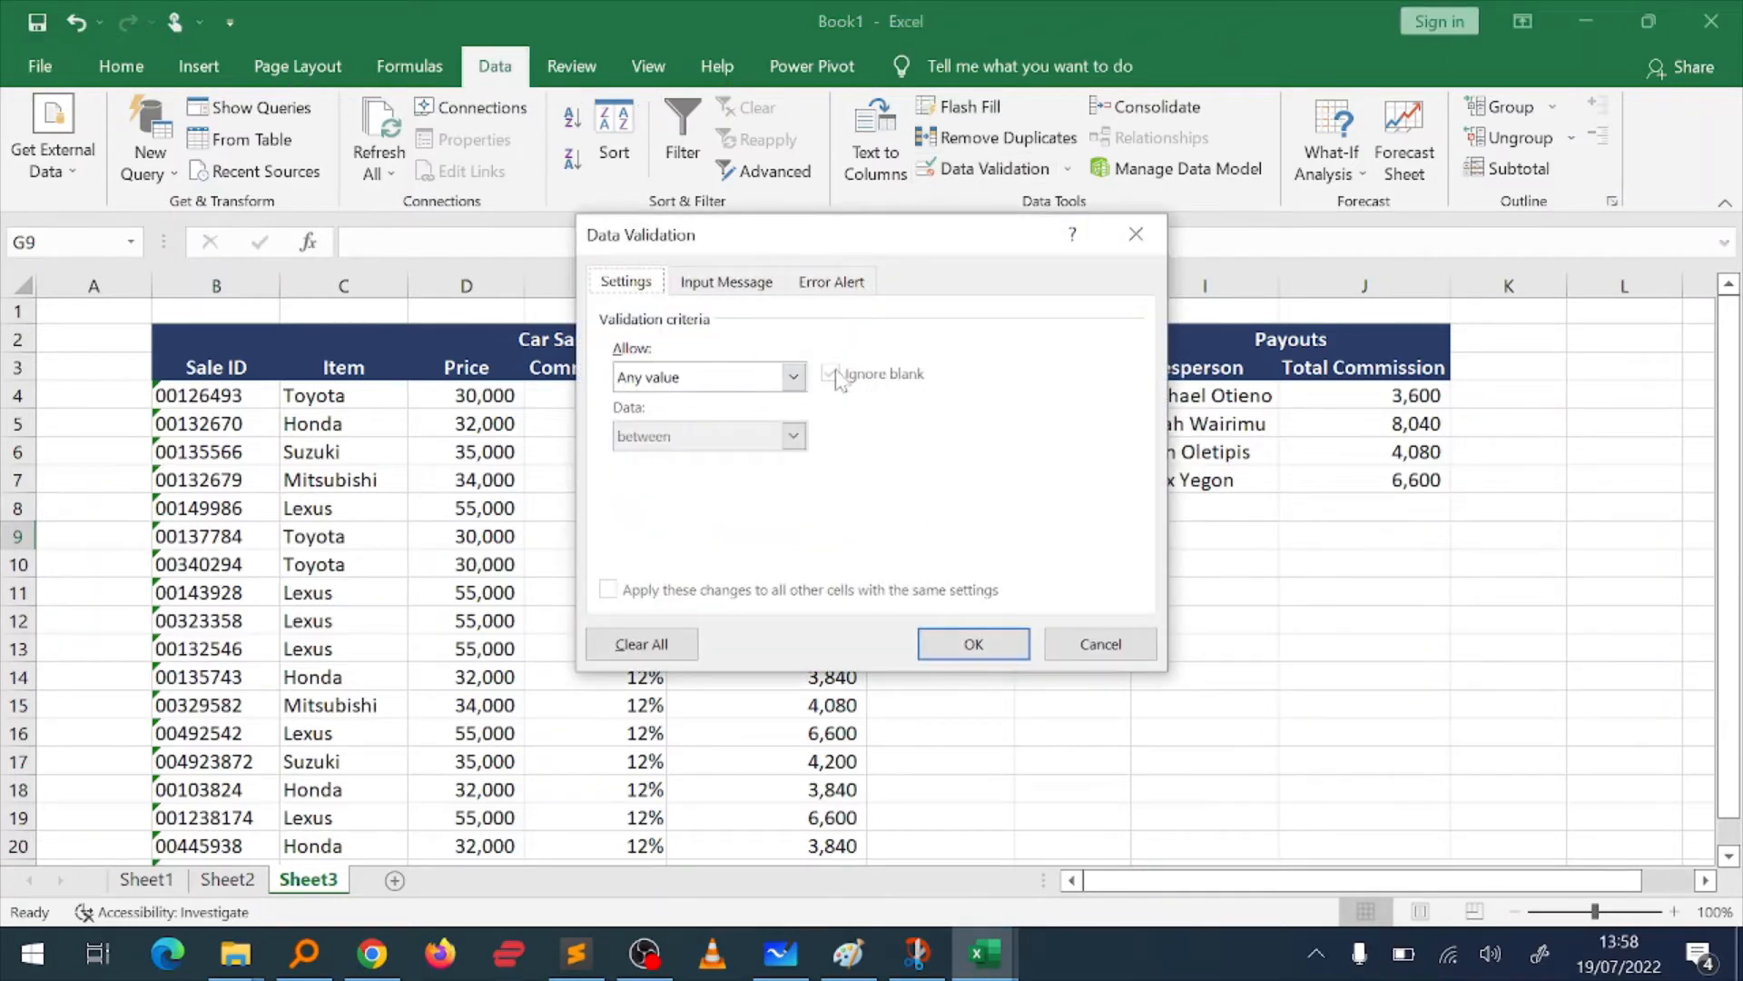
{"action": "left_click", "coordinate": [793, 376]}
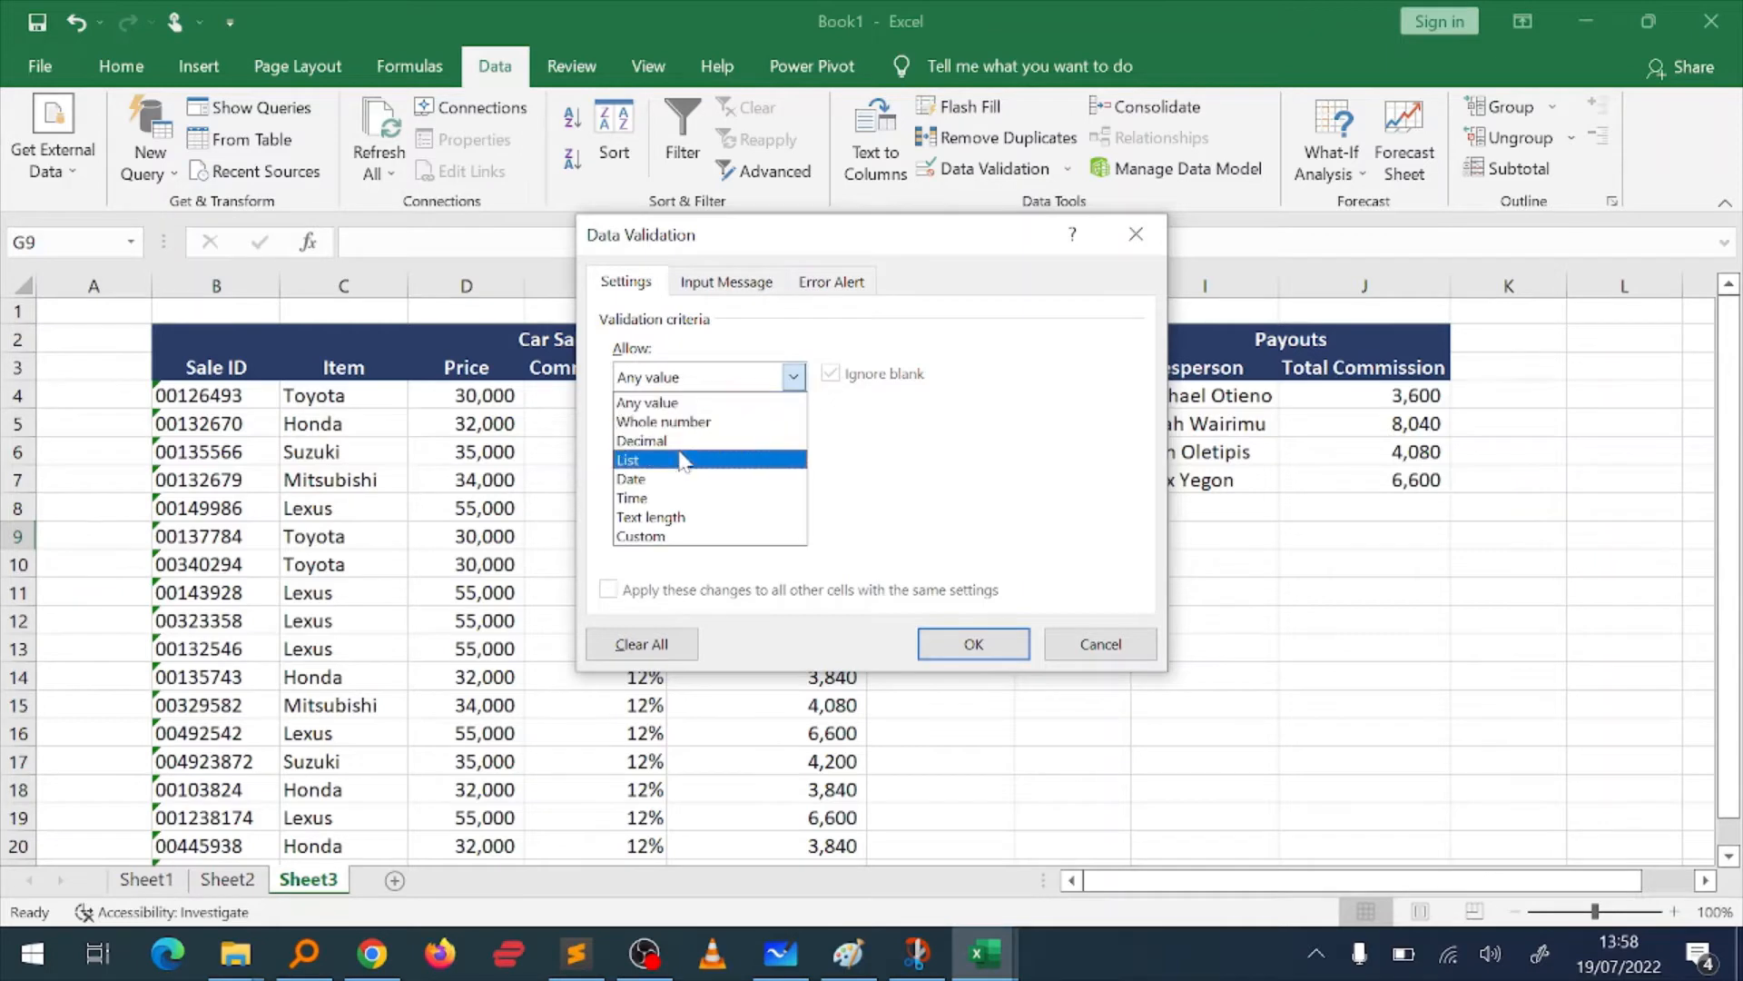
{"action": "left_click", "coordinate": [676, 459]}
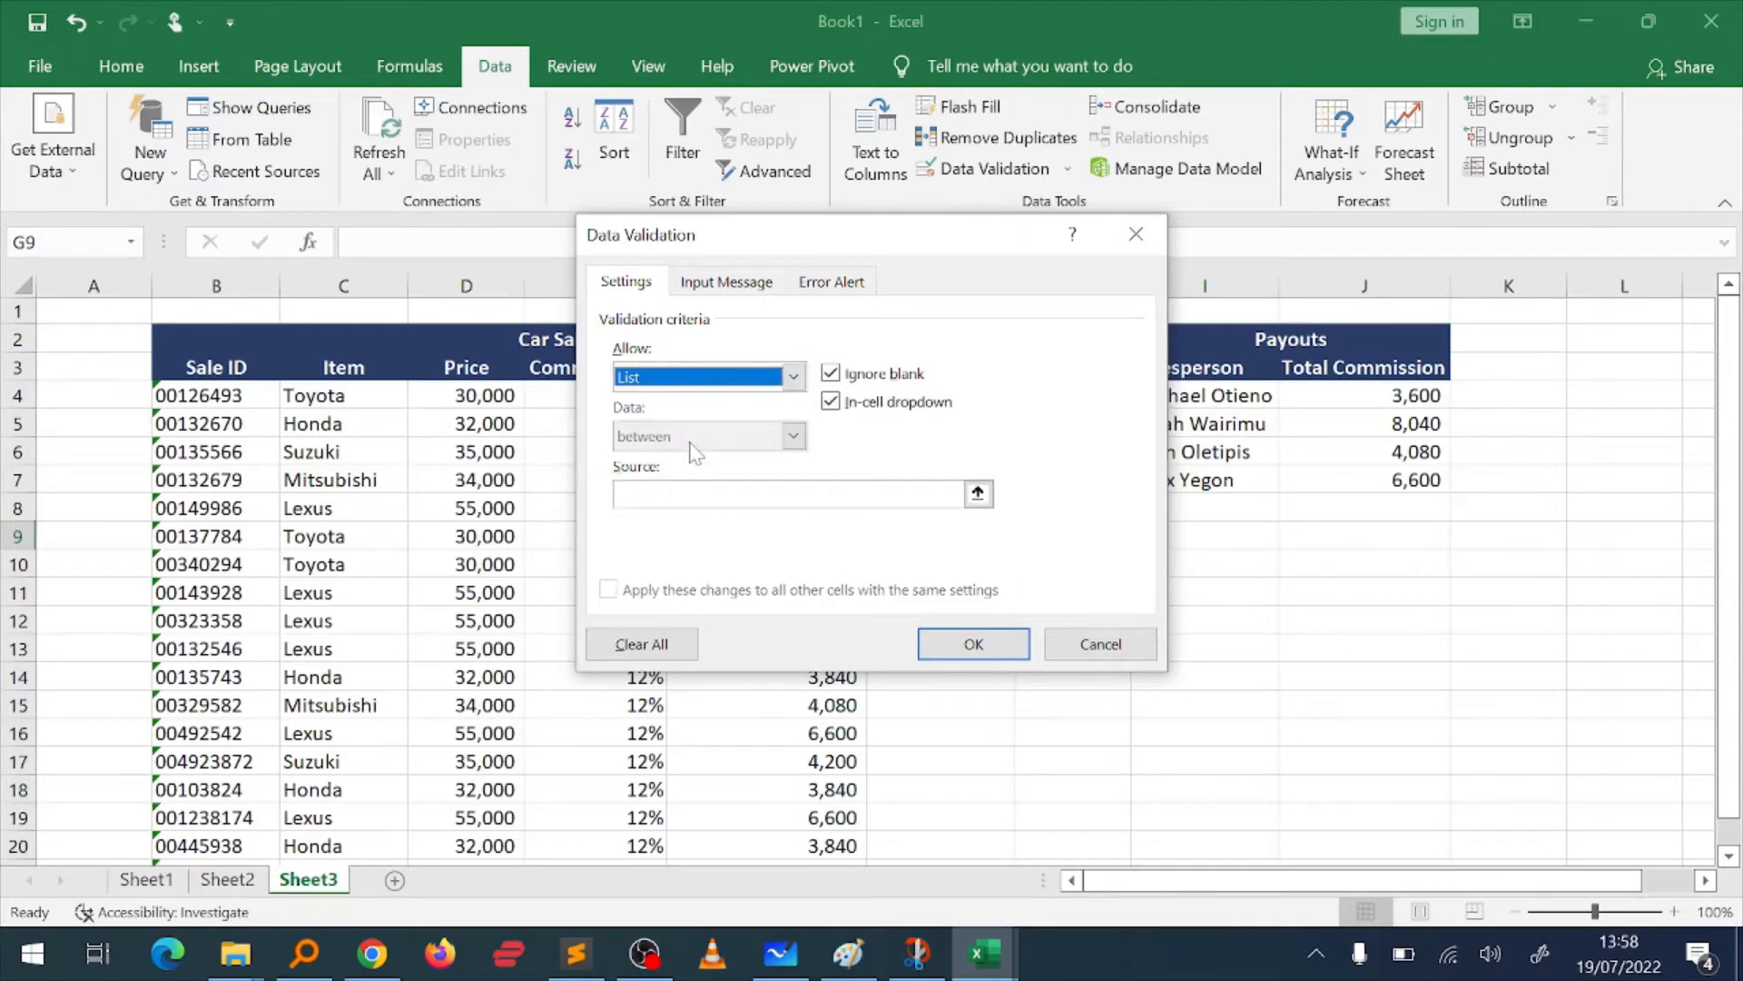
{"action": "left_click", "coordinate": [979, 493]}
{"action": "left_click_drag", "start_coordinate": [1171, 400], "coordinate": [1162, 482]}
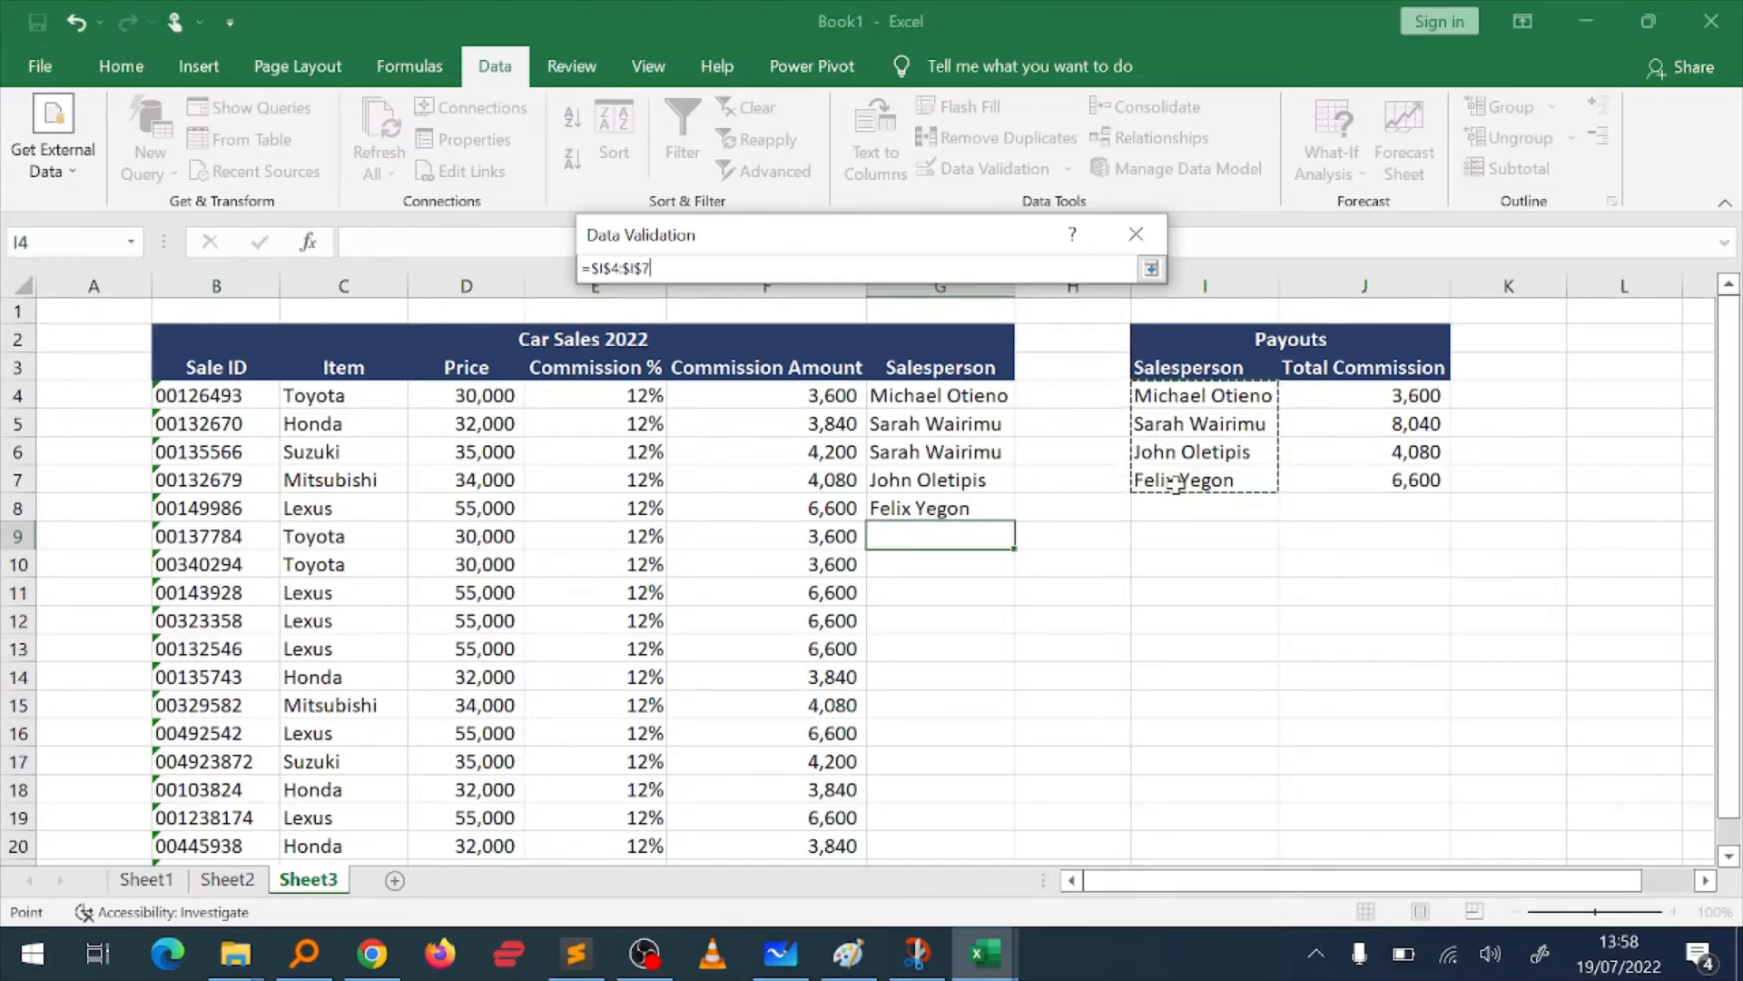
{"action": "key", "text": "Return"}
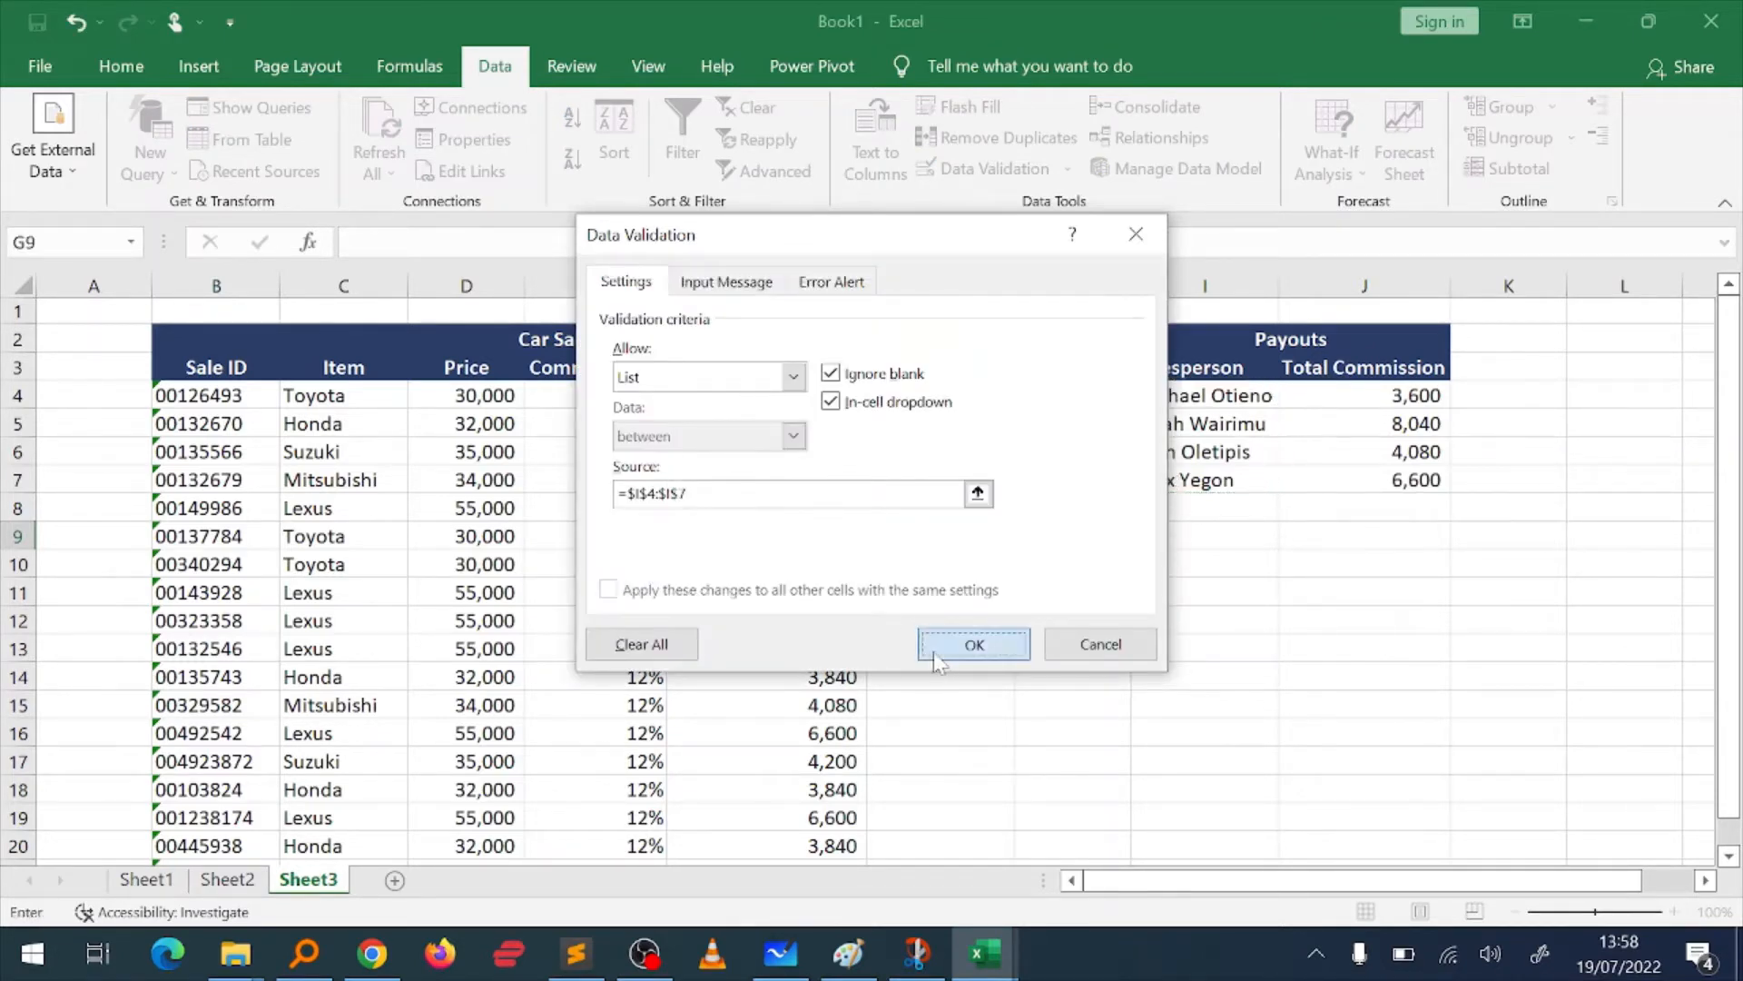
{"action": "left_click", "coordinate": [933, 652]}
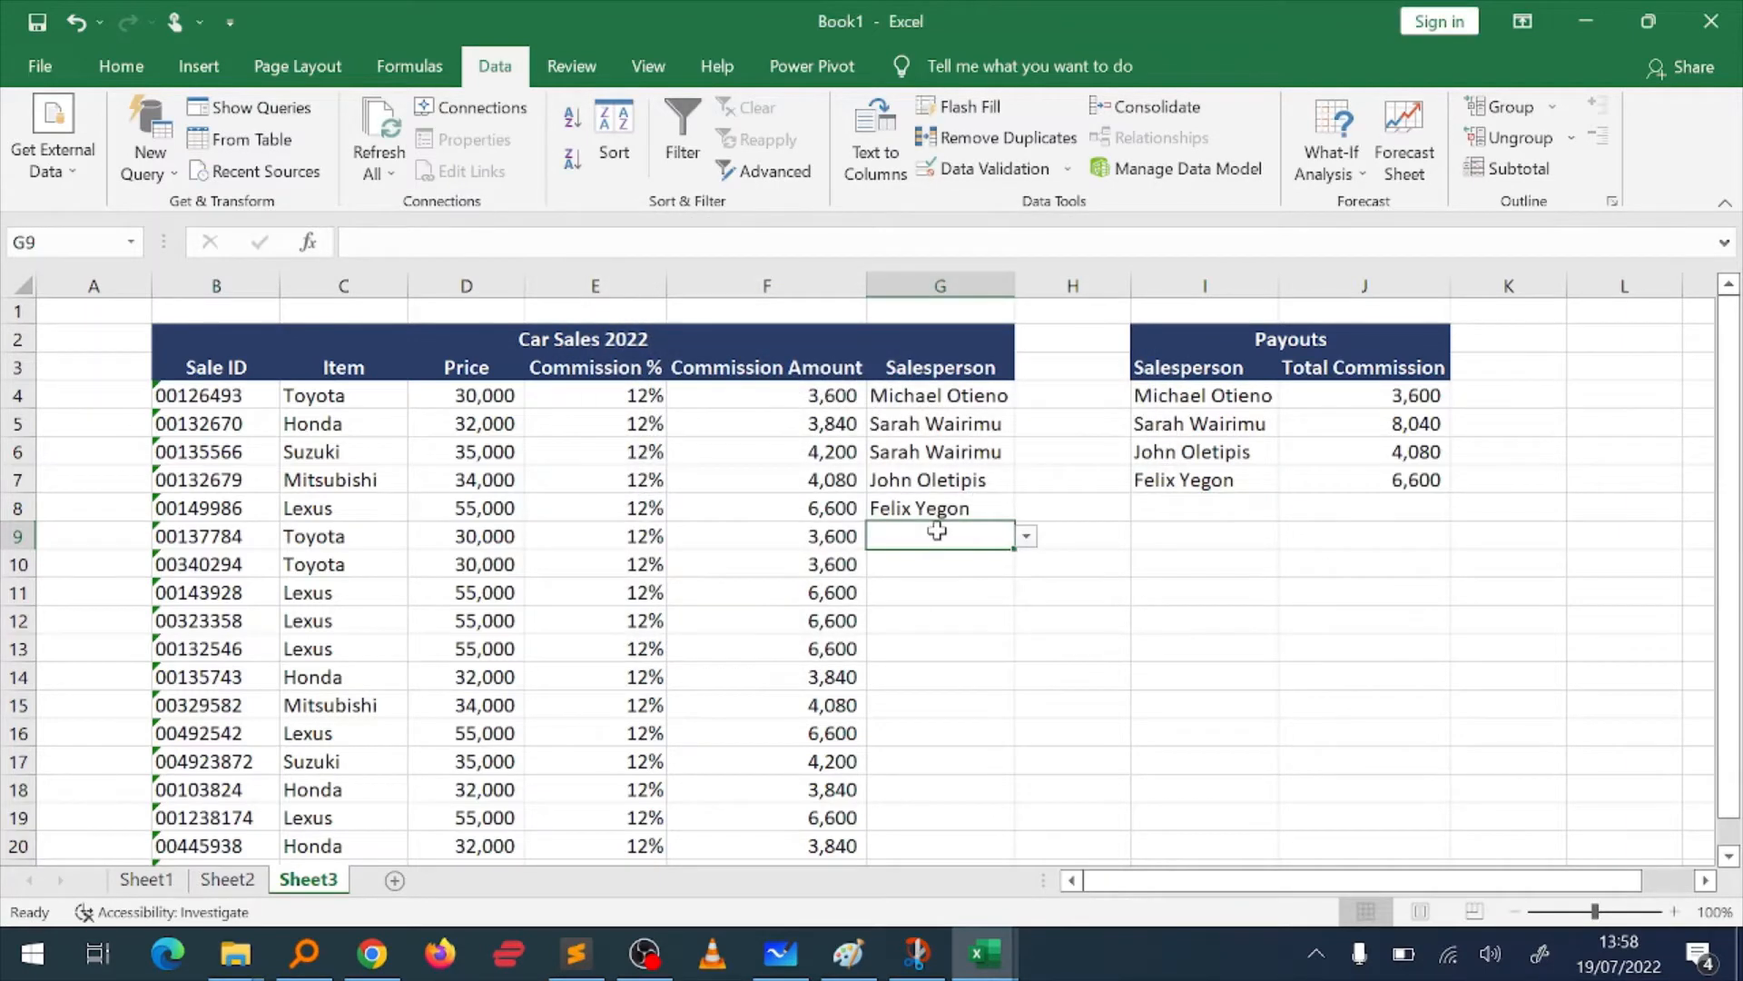
Step: Test the validation in G9 by entering the salesperson listed in I4 and replacing it with the one listed in I6
{"action": "type", "text": "M"}
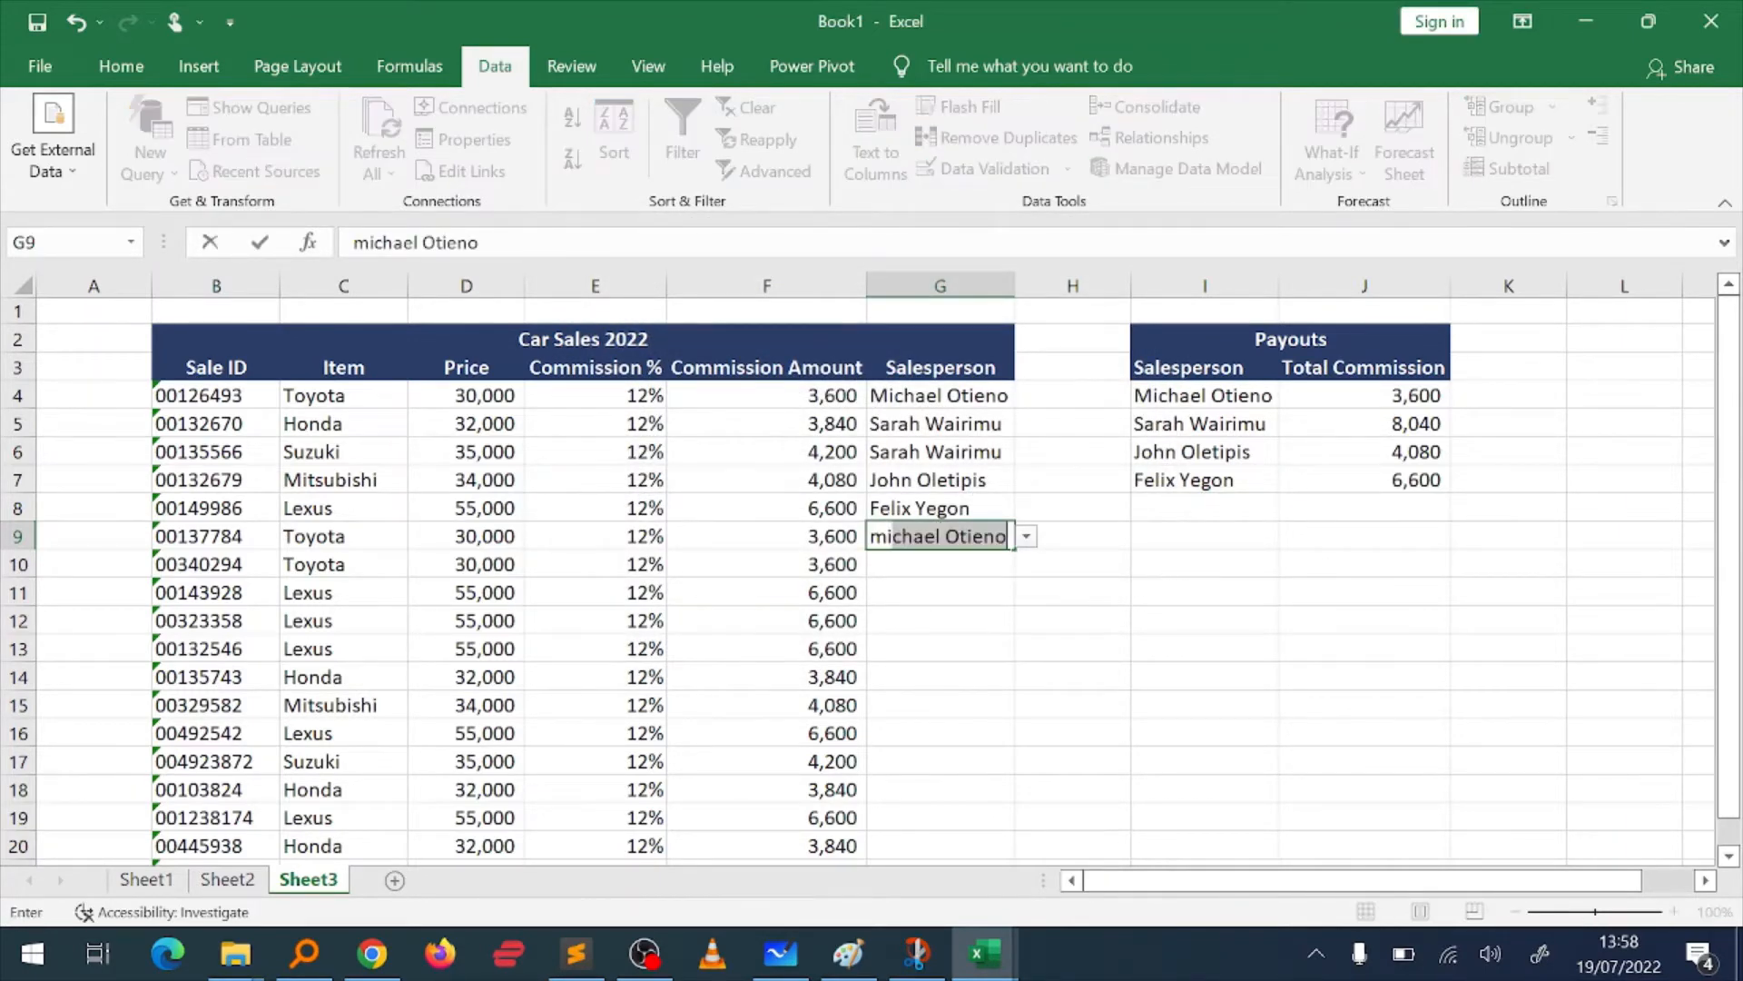
{"action": "key", "text": "Return"}
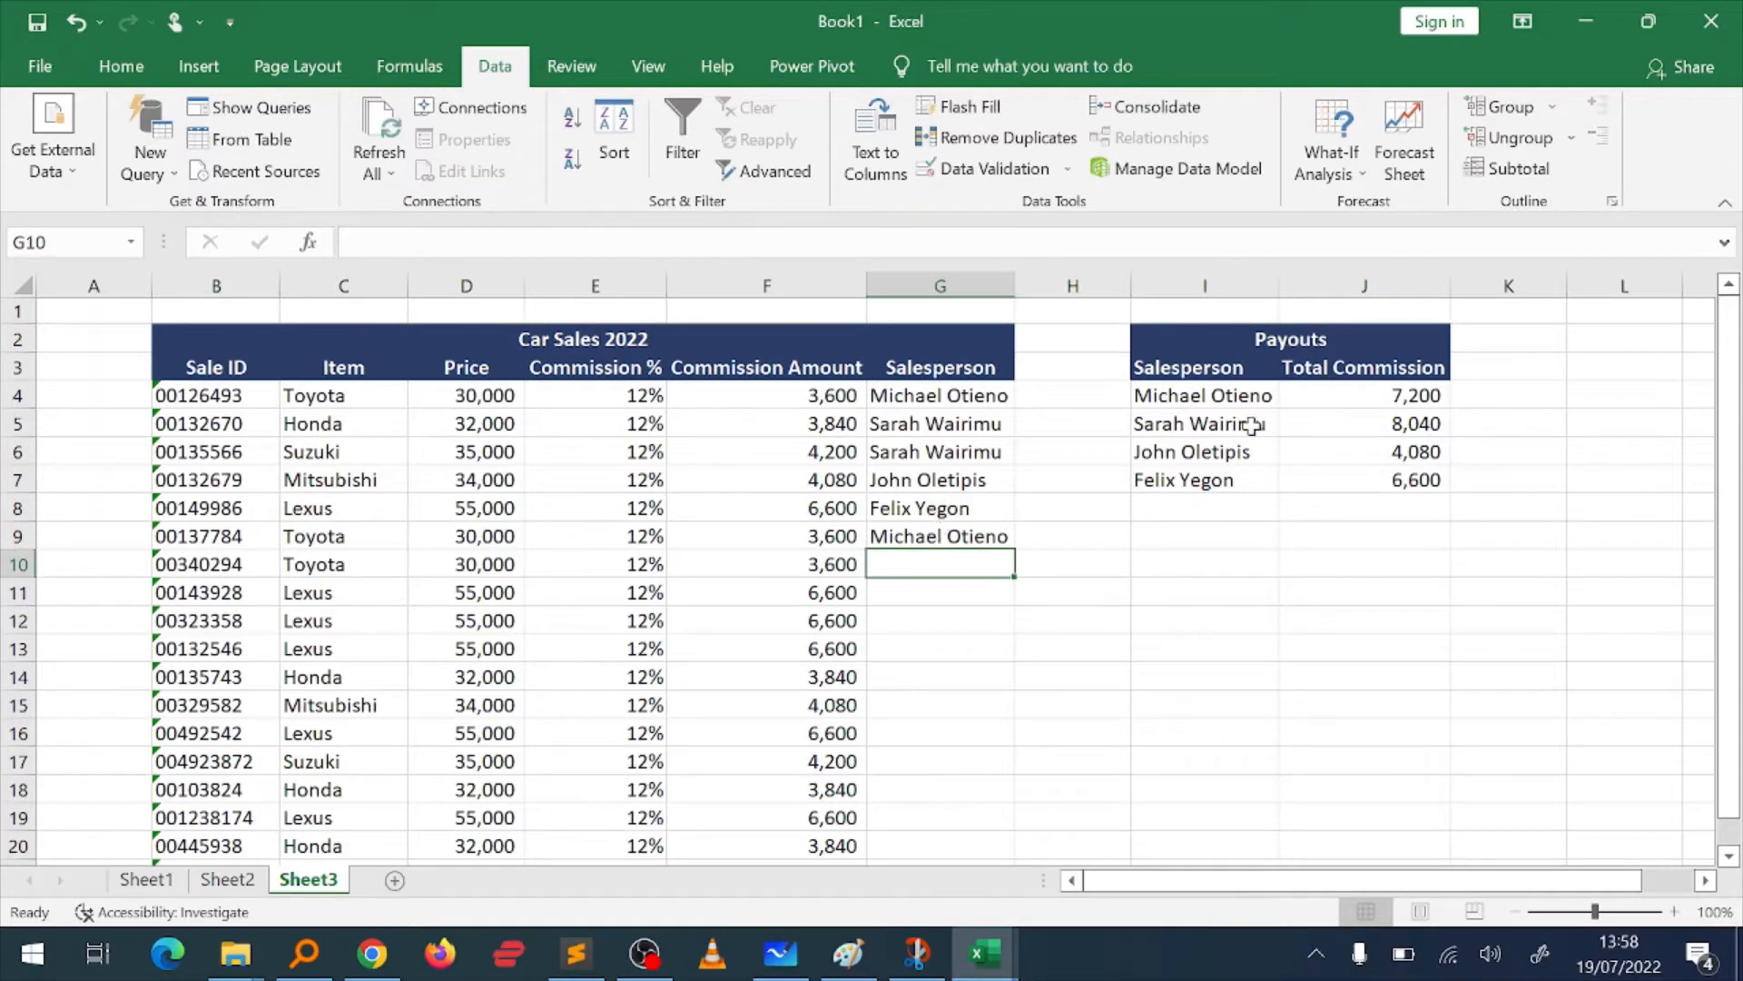
{"action": "key", "text": "Up"}
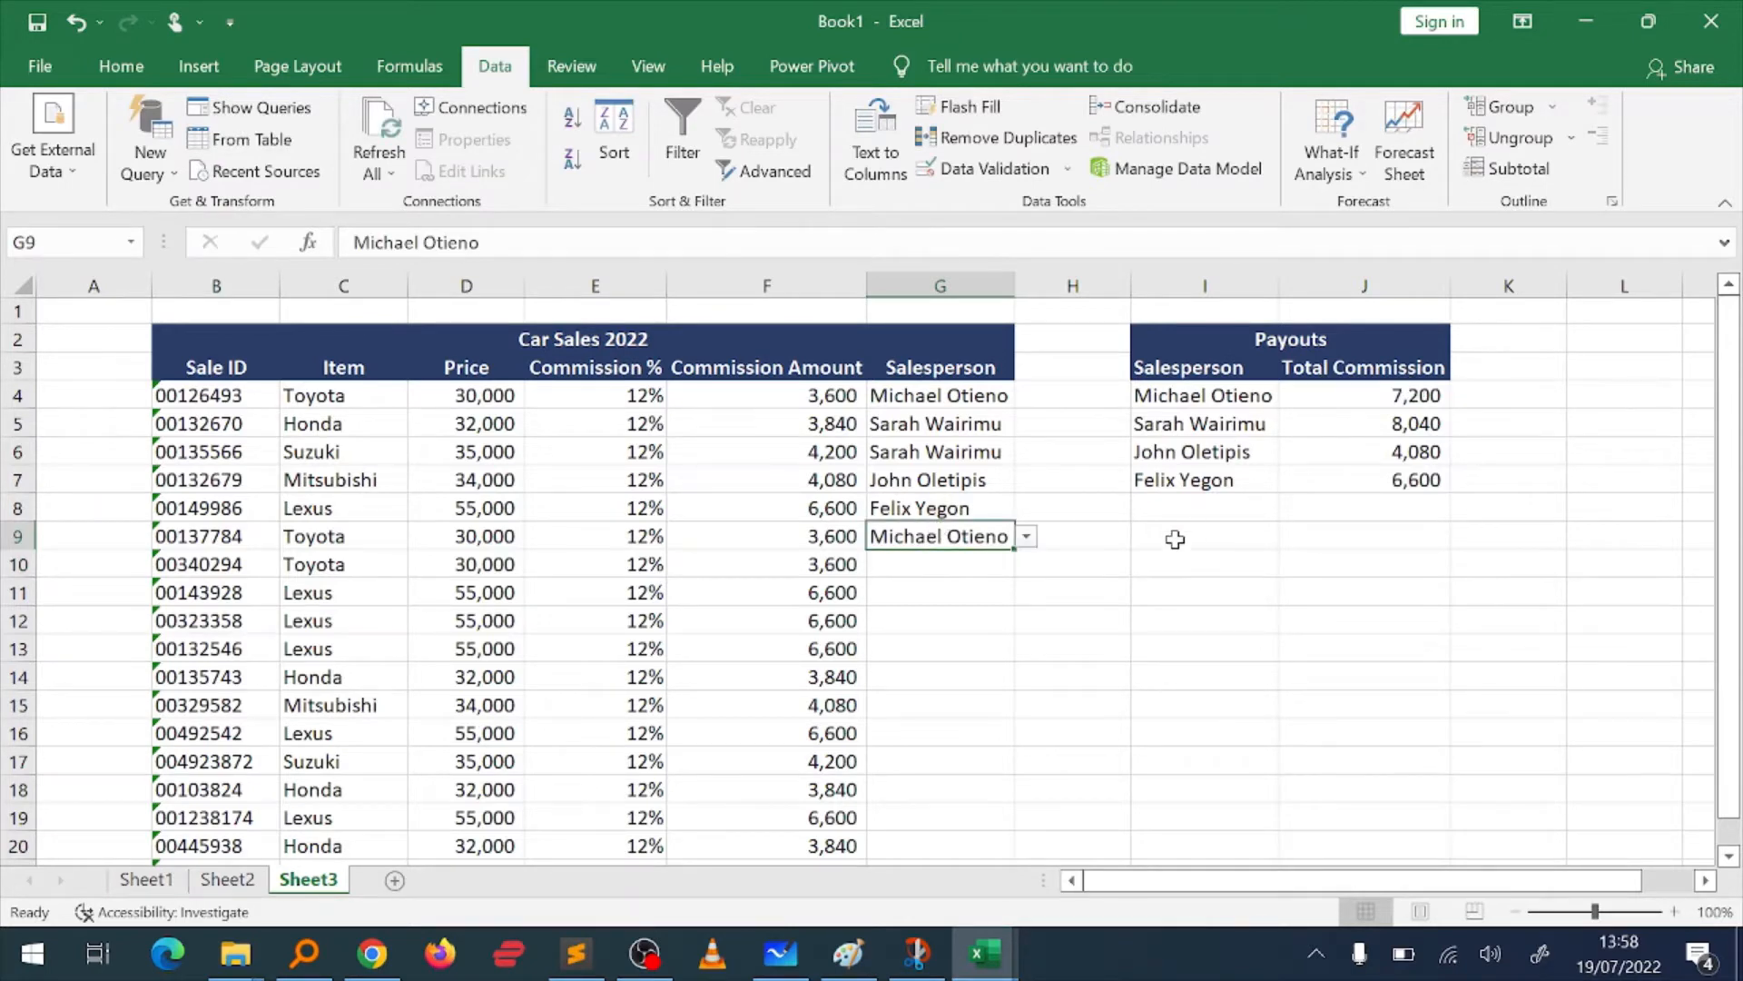
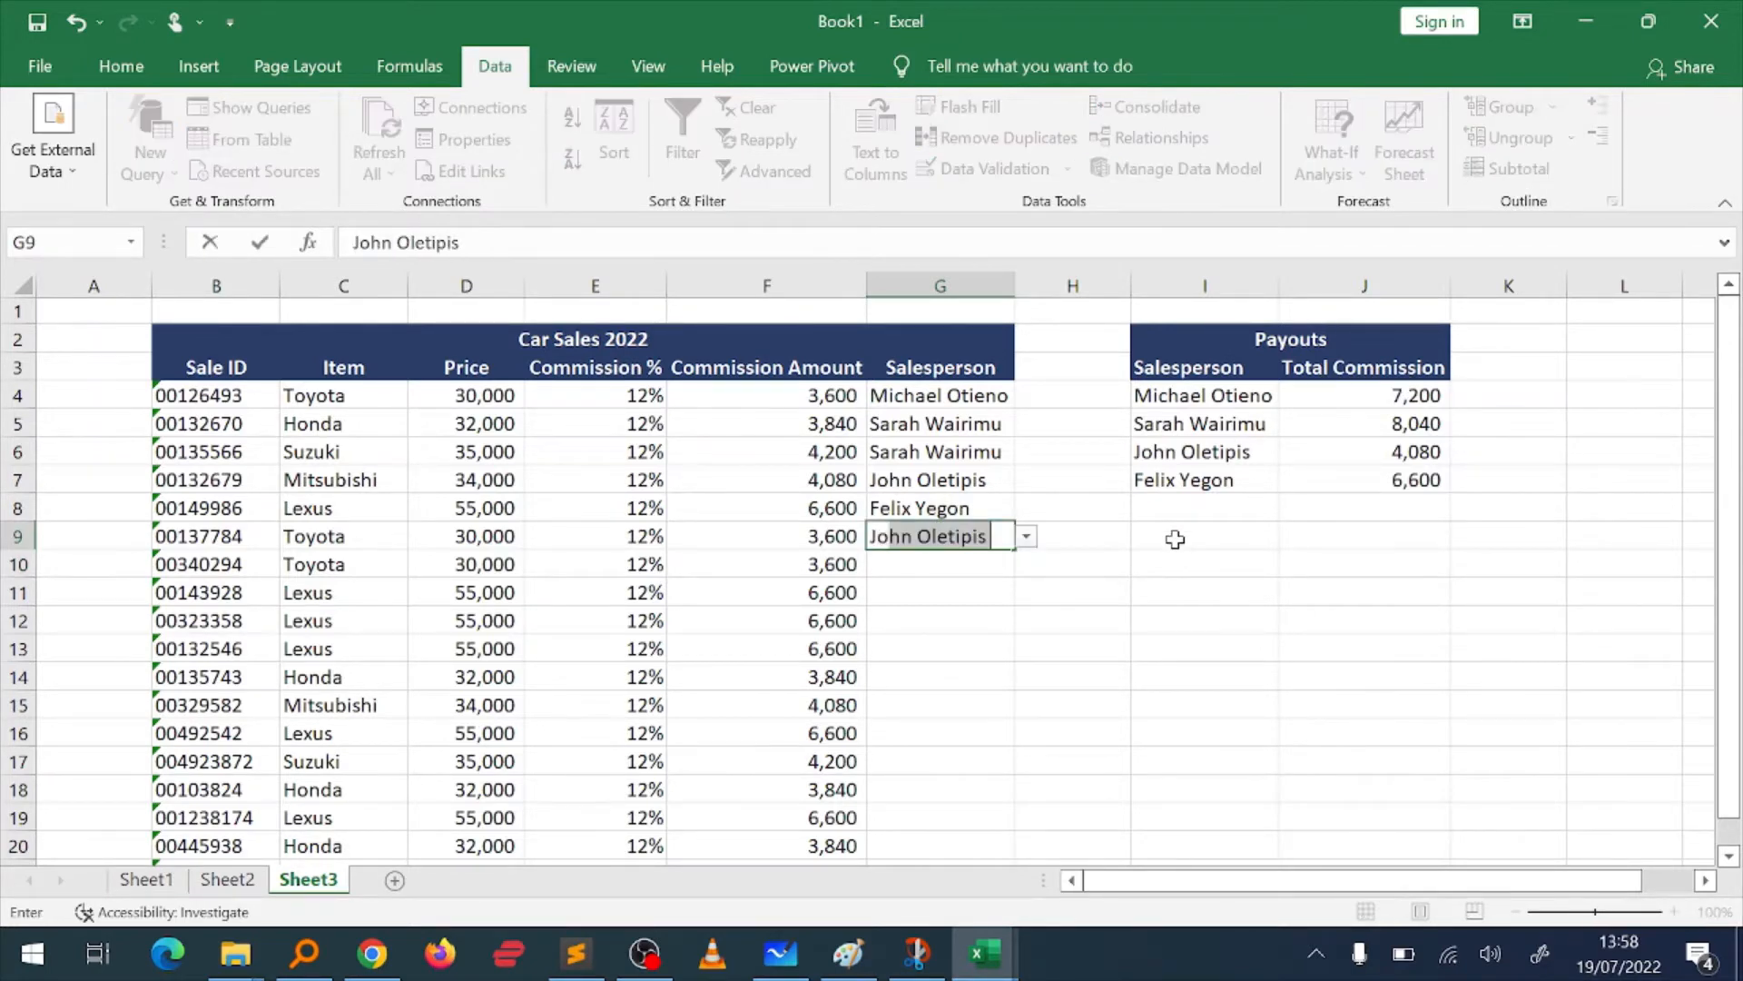
{"action": "key", "text": "Return"}
{"action": "key", "text": "Up"}
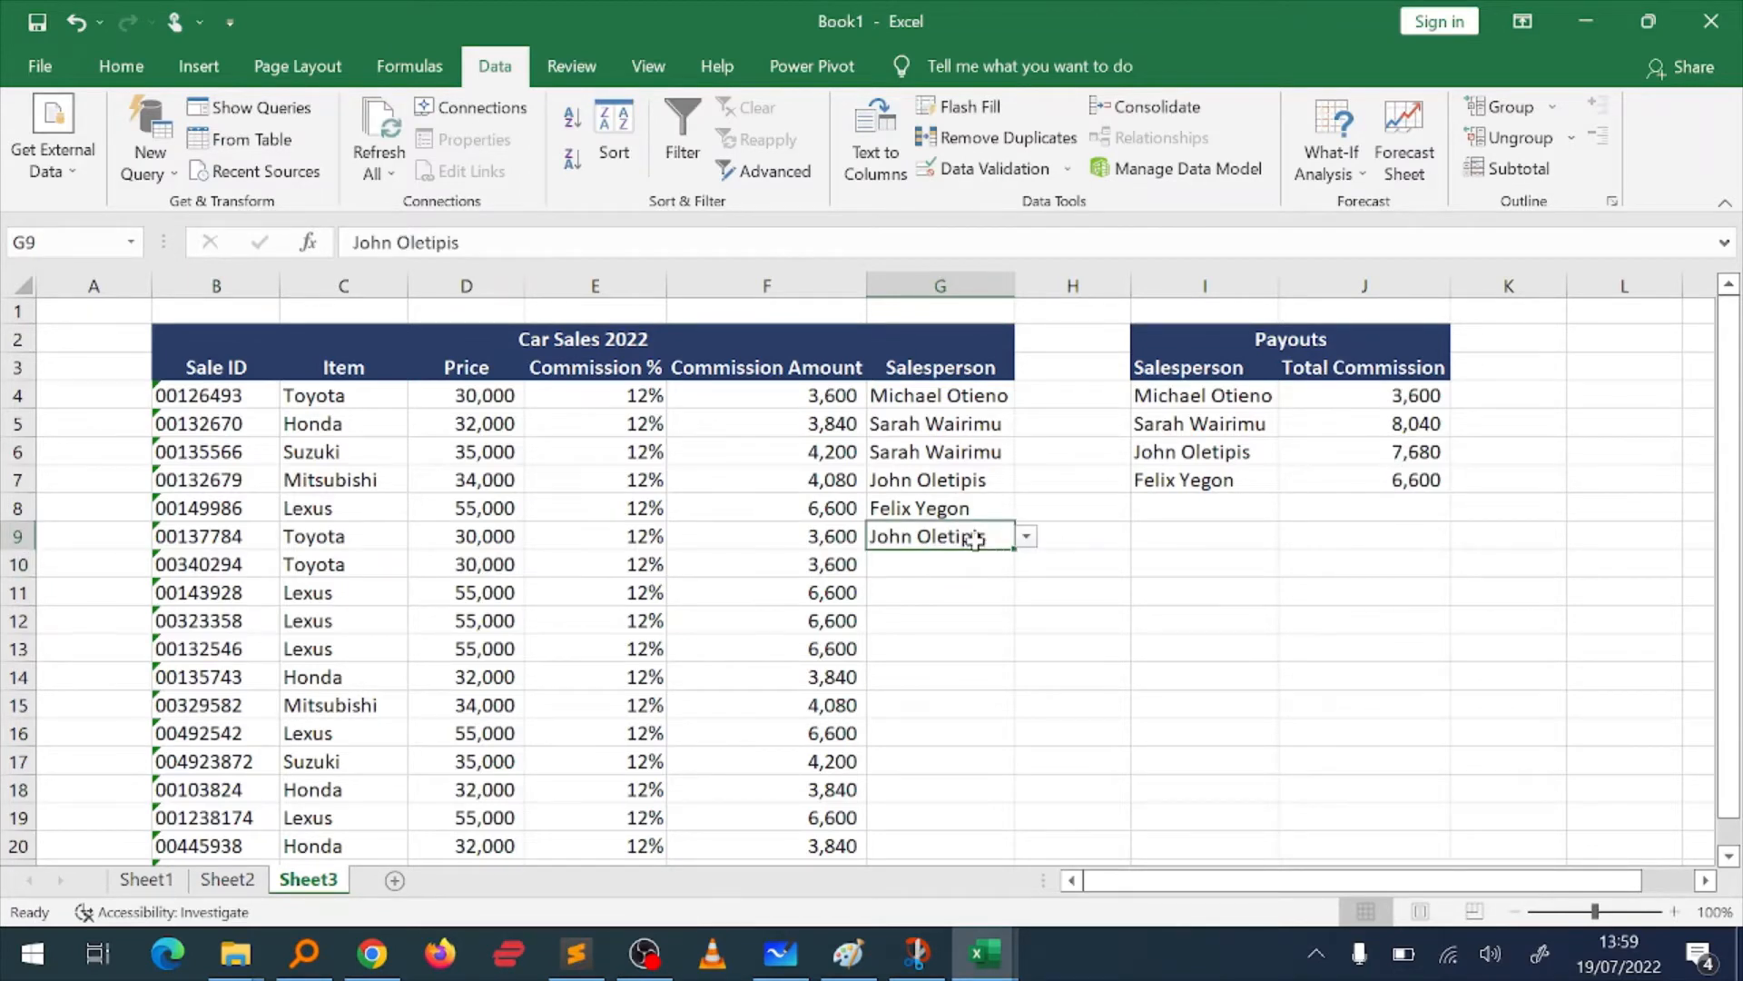
Step: Try a shortened, unlisted salesperson name in G9 and retry with the full name listed in I4
{"action": "key", "text": "BackSpace"}
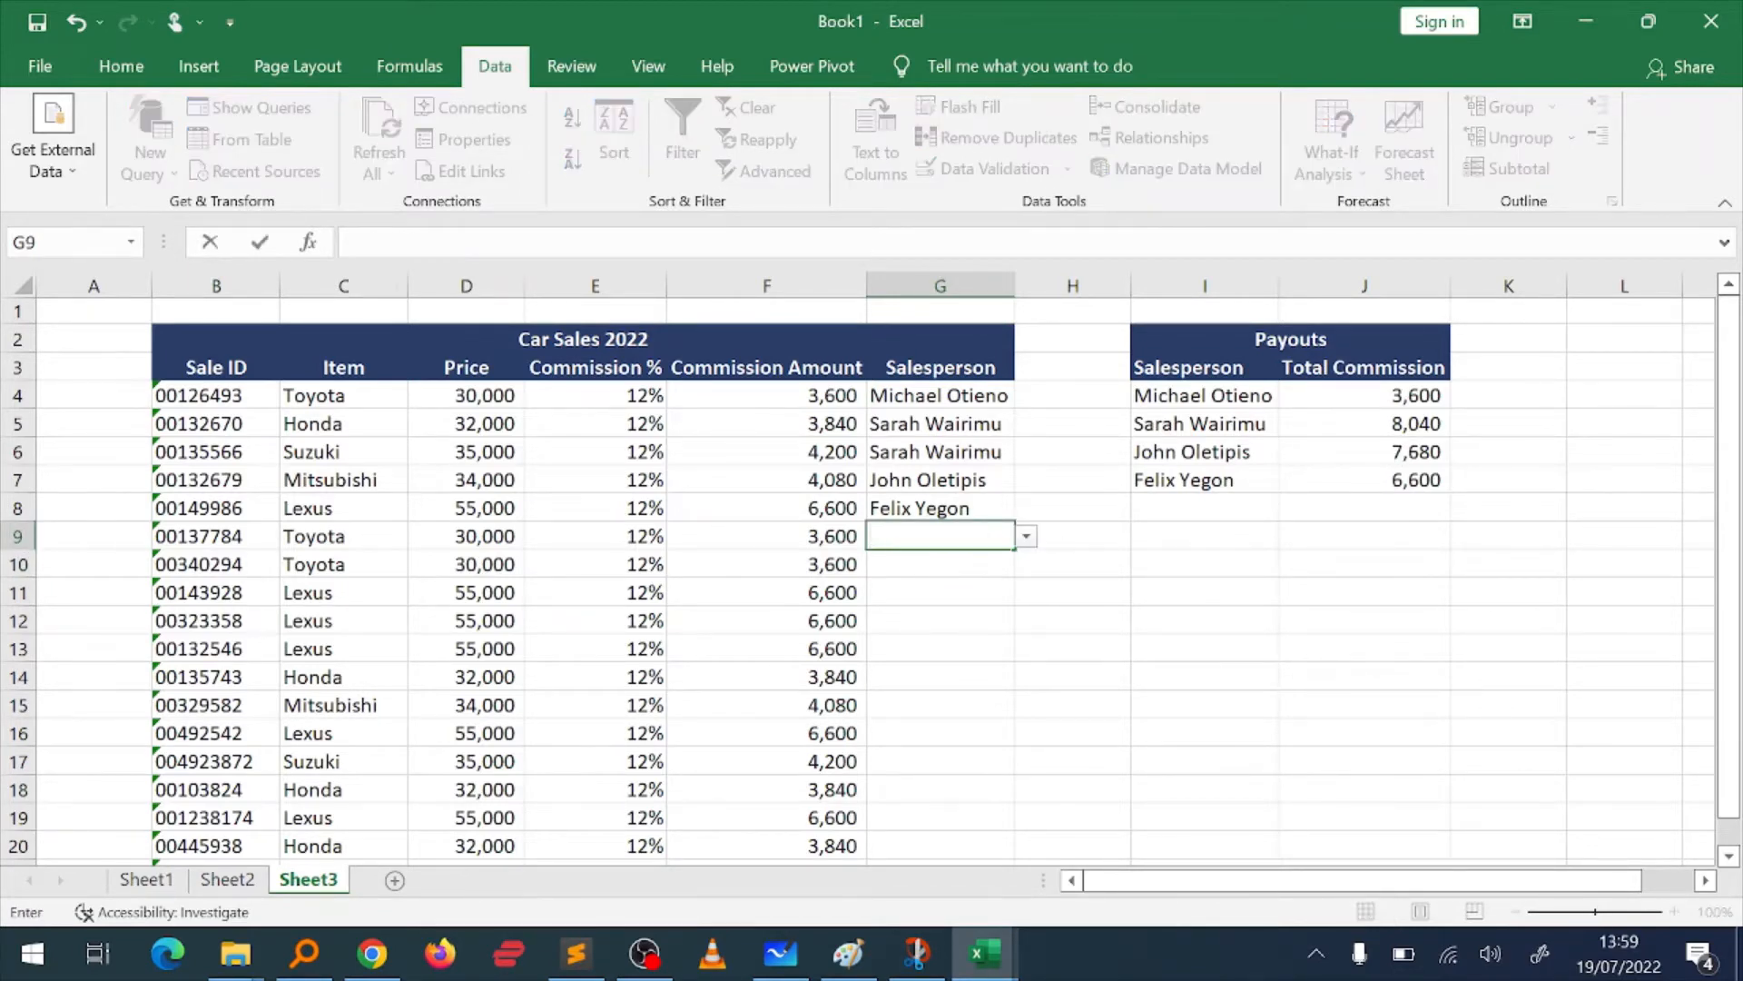
{"action": "type", "text": "Mike"}
{"action": "key", "text": "Return"}
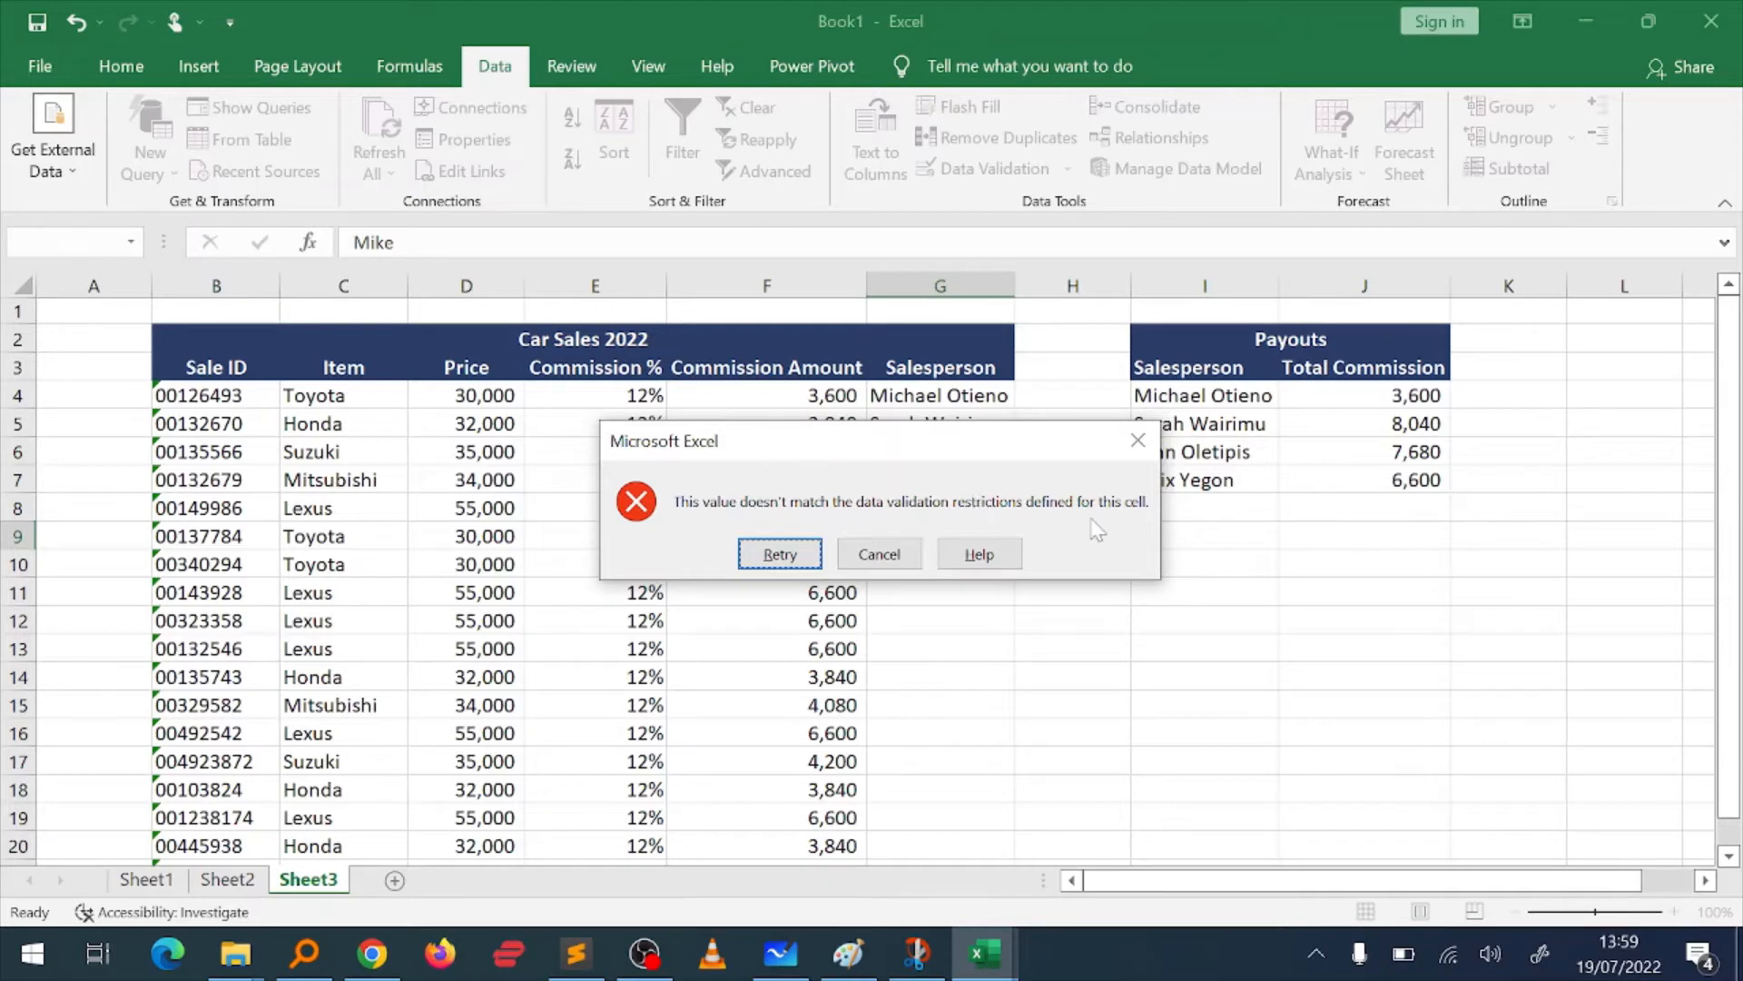
{"action": "left_click", "coordinate": [815, 554]}
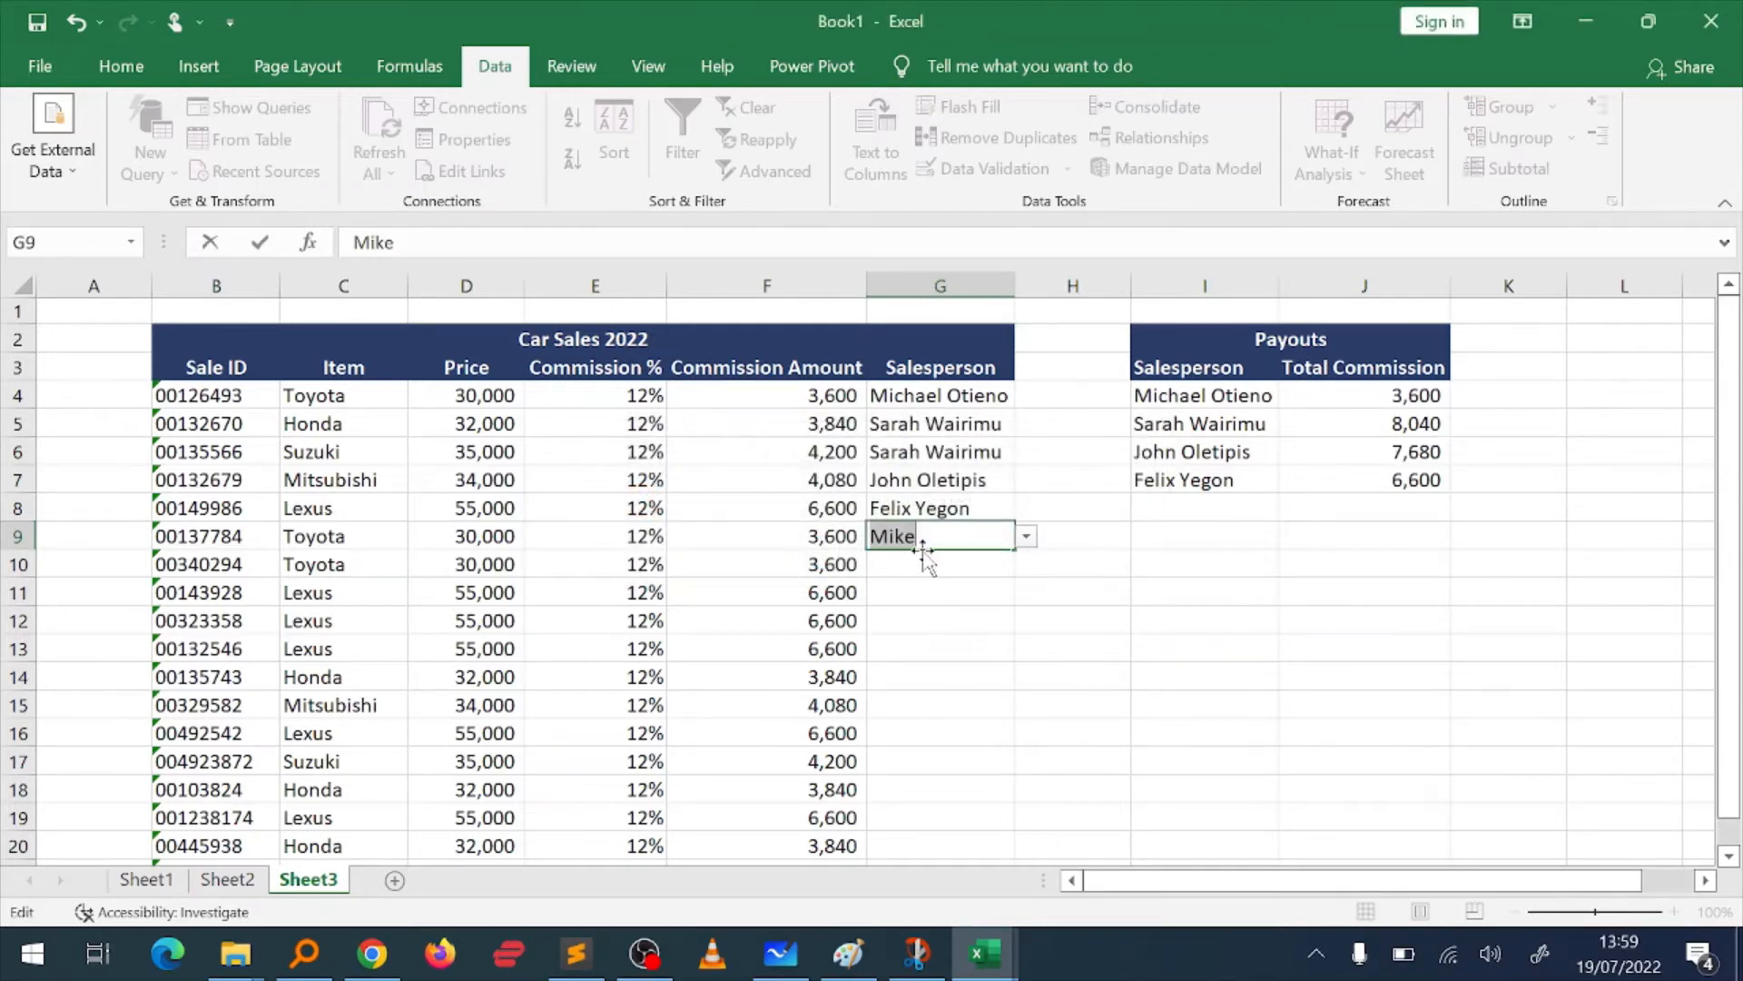
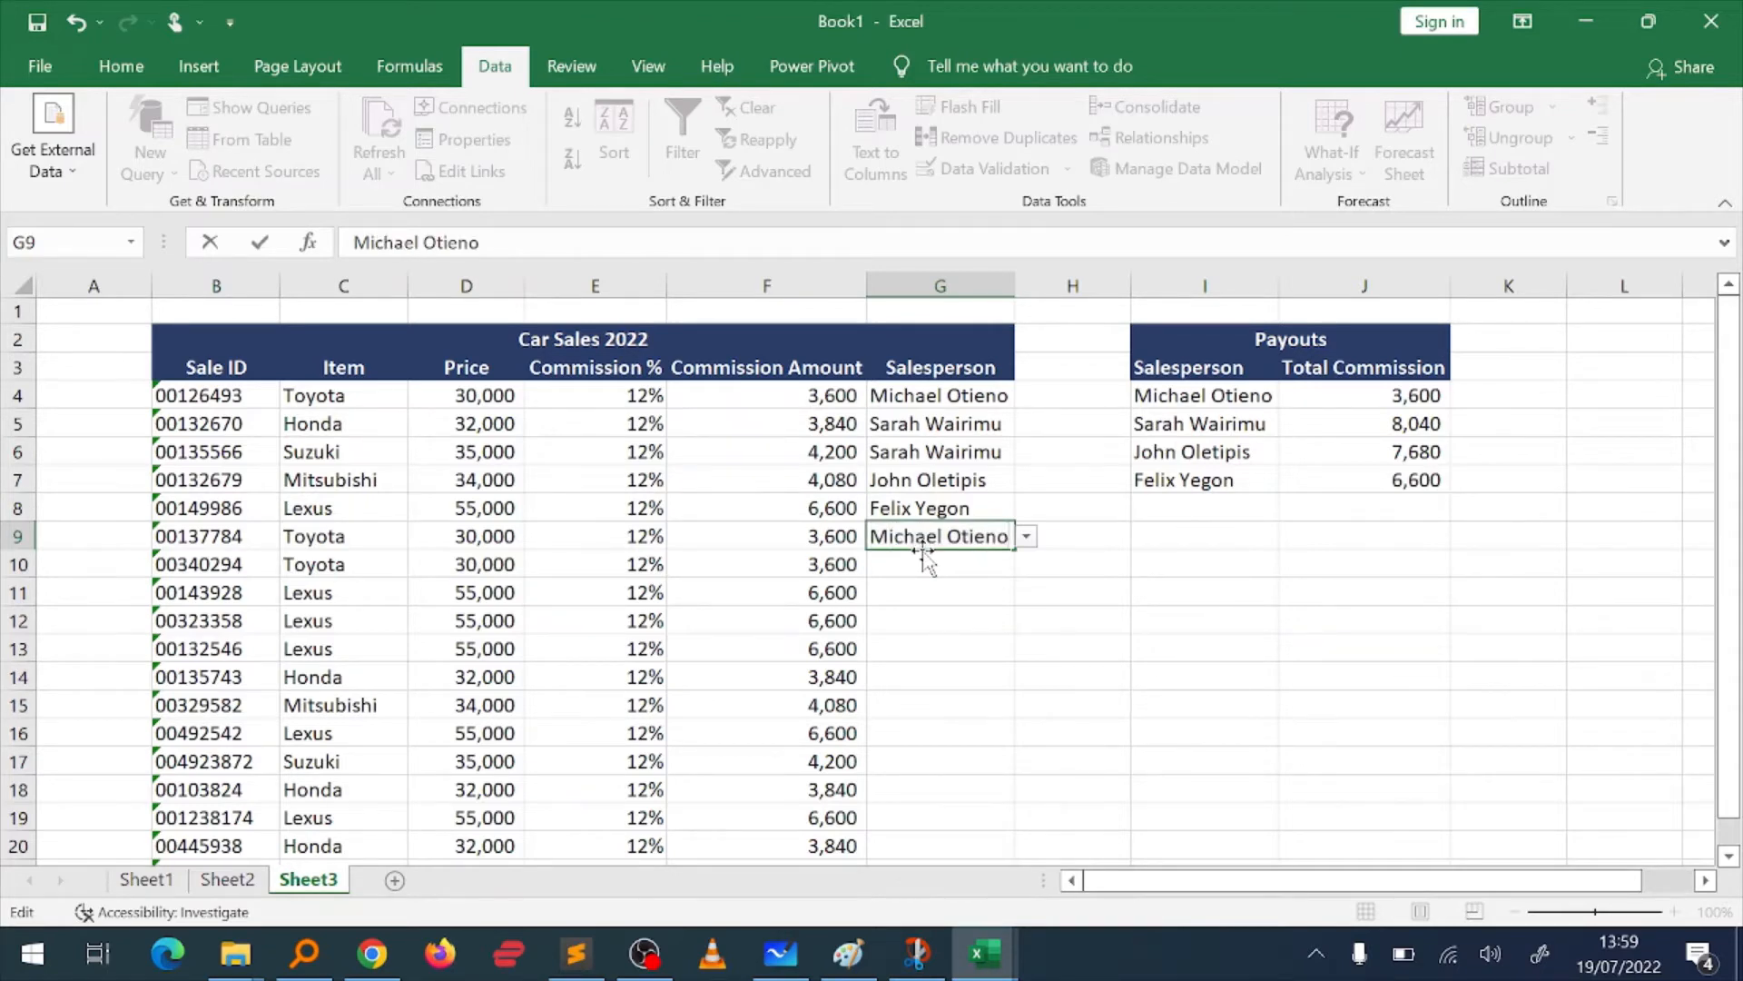
{"action": "key", "text": "Return"}
Step: Set G9 to the second salesperson offered by its in-cell validation list
{"action": "left_click", "coordinate": [976, 536]}
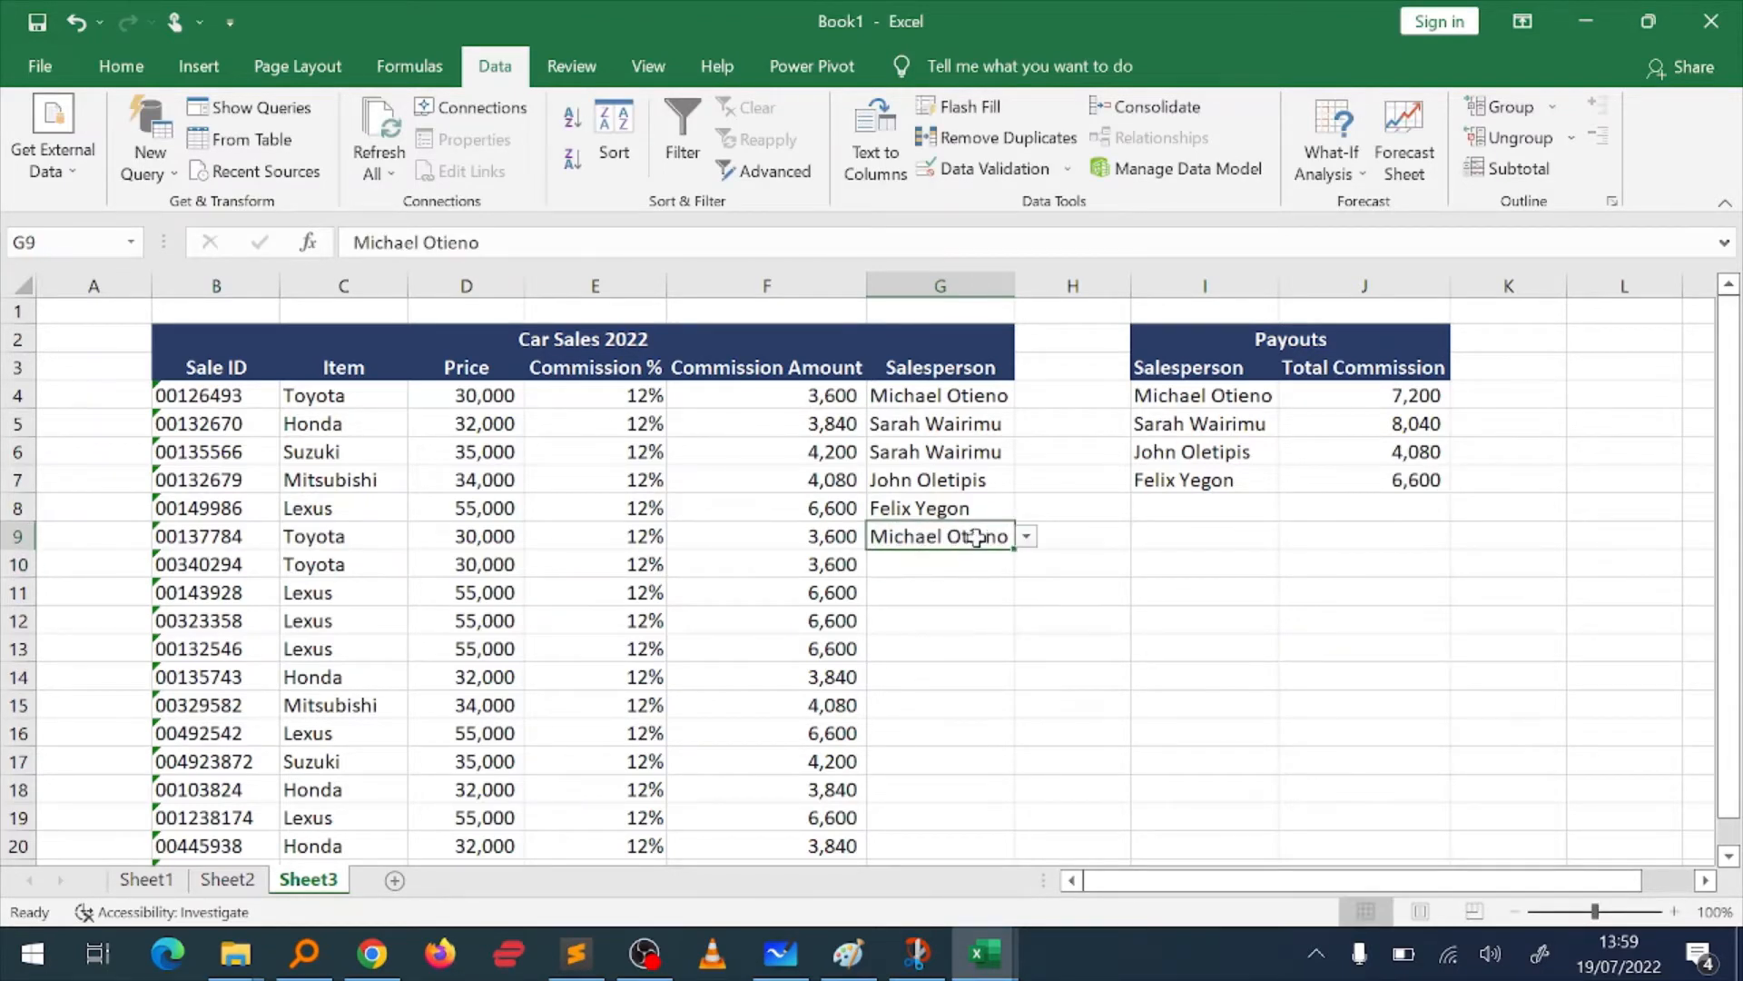
{"action": "left_click", "coordinate": [1026, 537]}
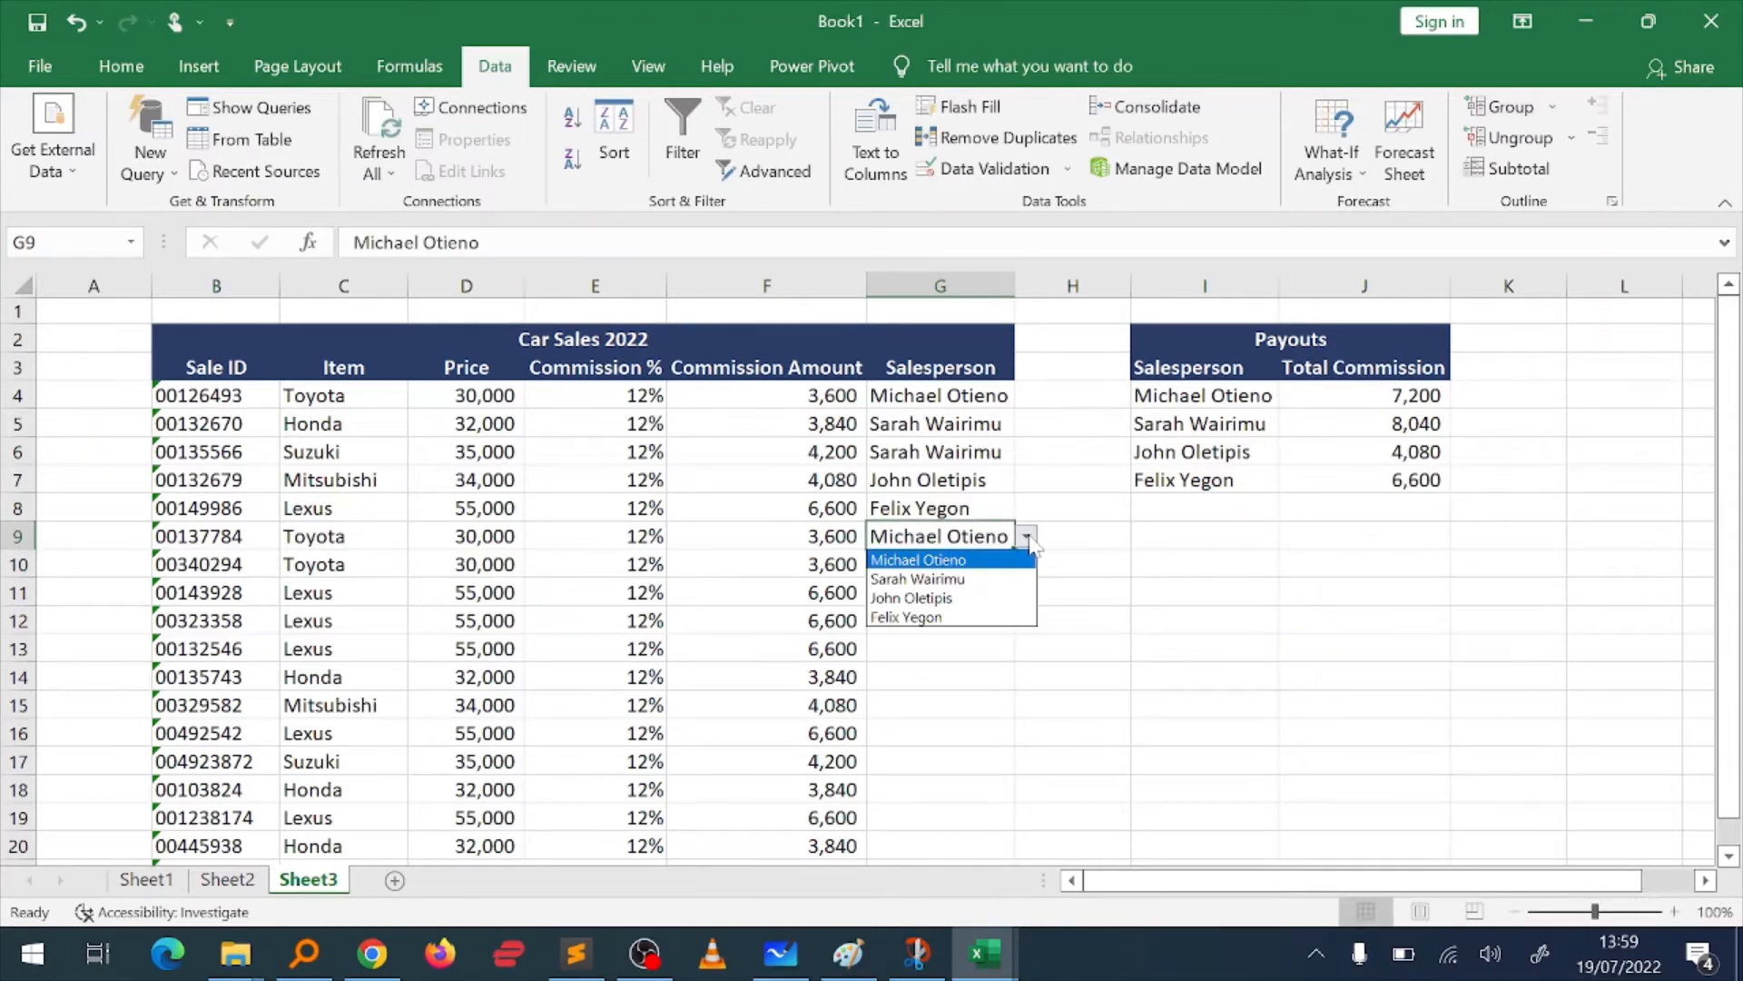
{"action": "left_click", "coordinate": [930, 581]}
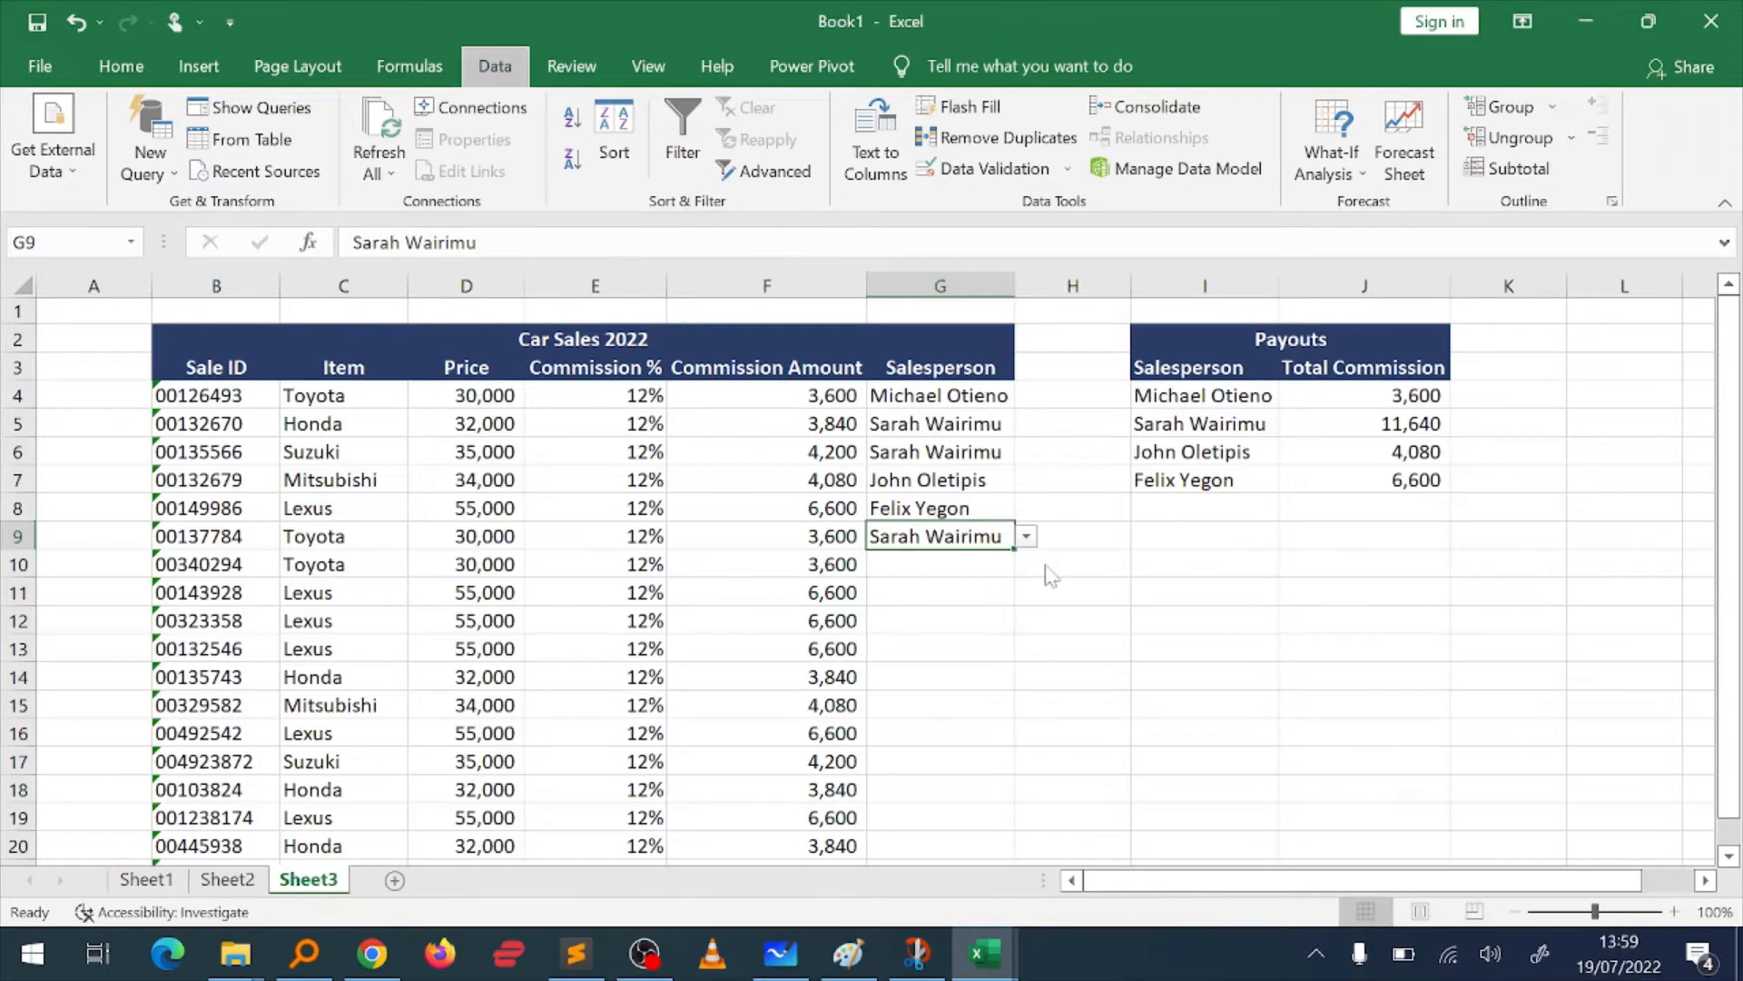
Step: Examine the Regional Sales table on Sheet4, from the region names to the Total row and across the monthly headers
{"action": "key", "text": "alt"}
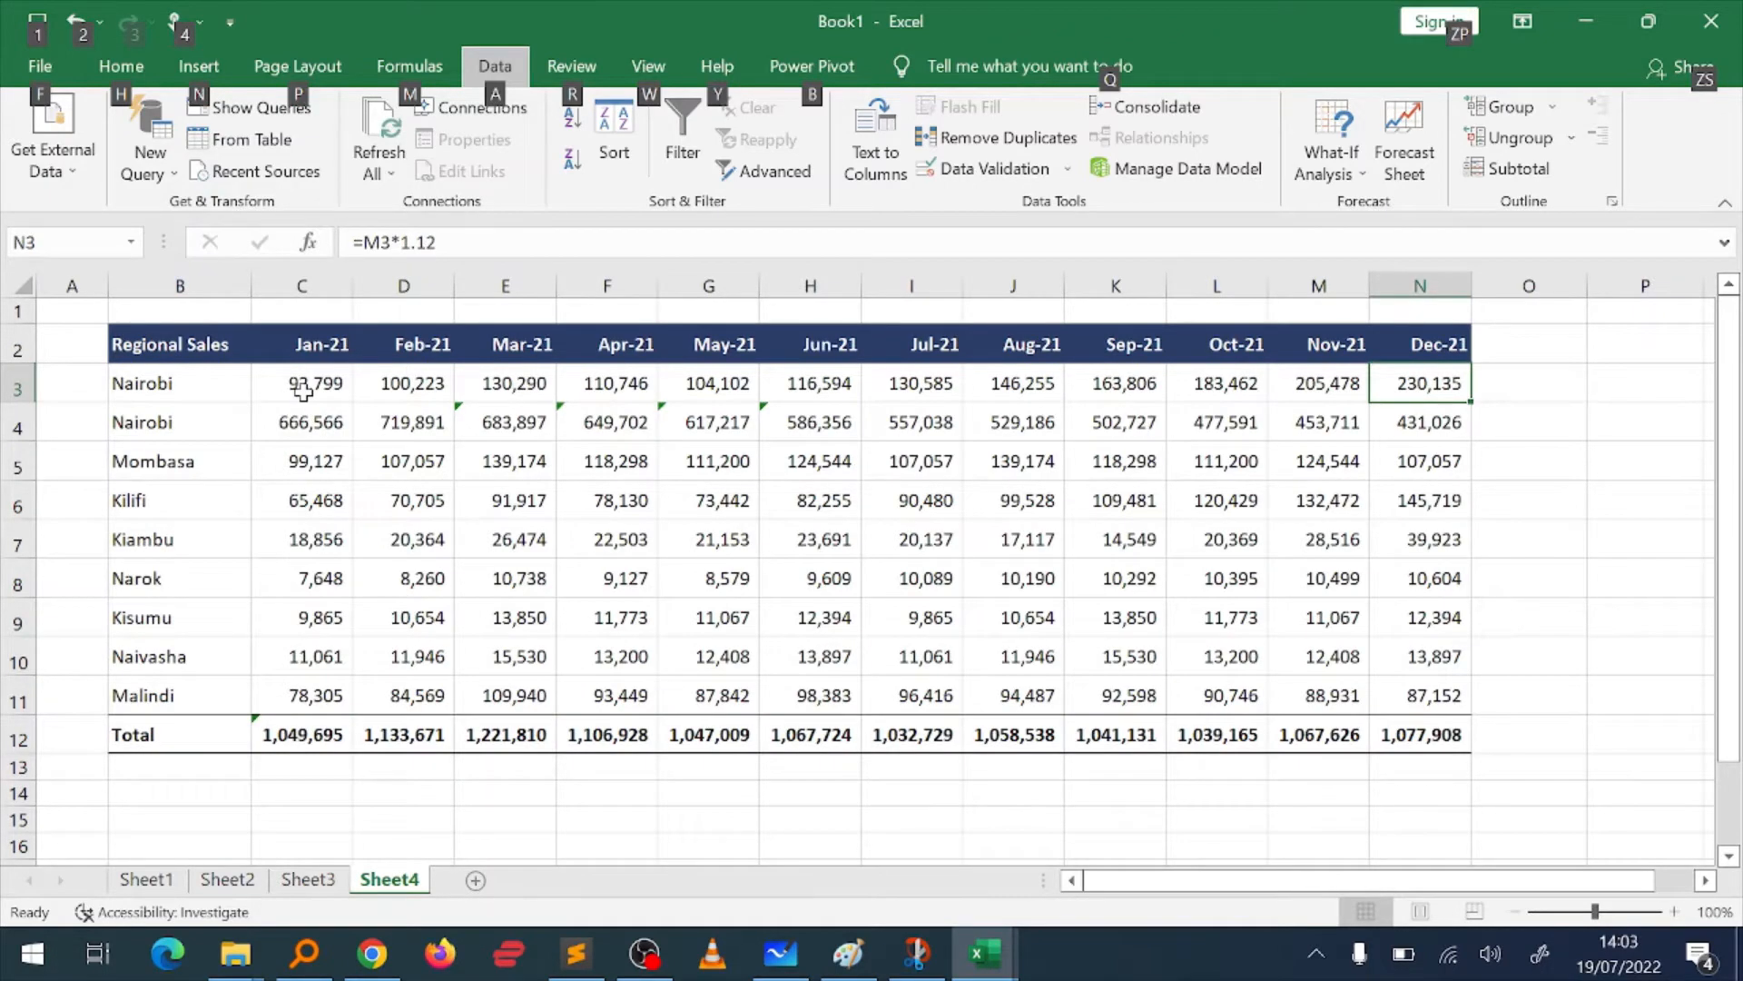
{"action": "key", "text": "Escape"}
{"action": "left_click", "coordinate": [175, 347]}
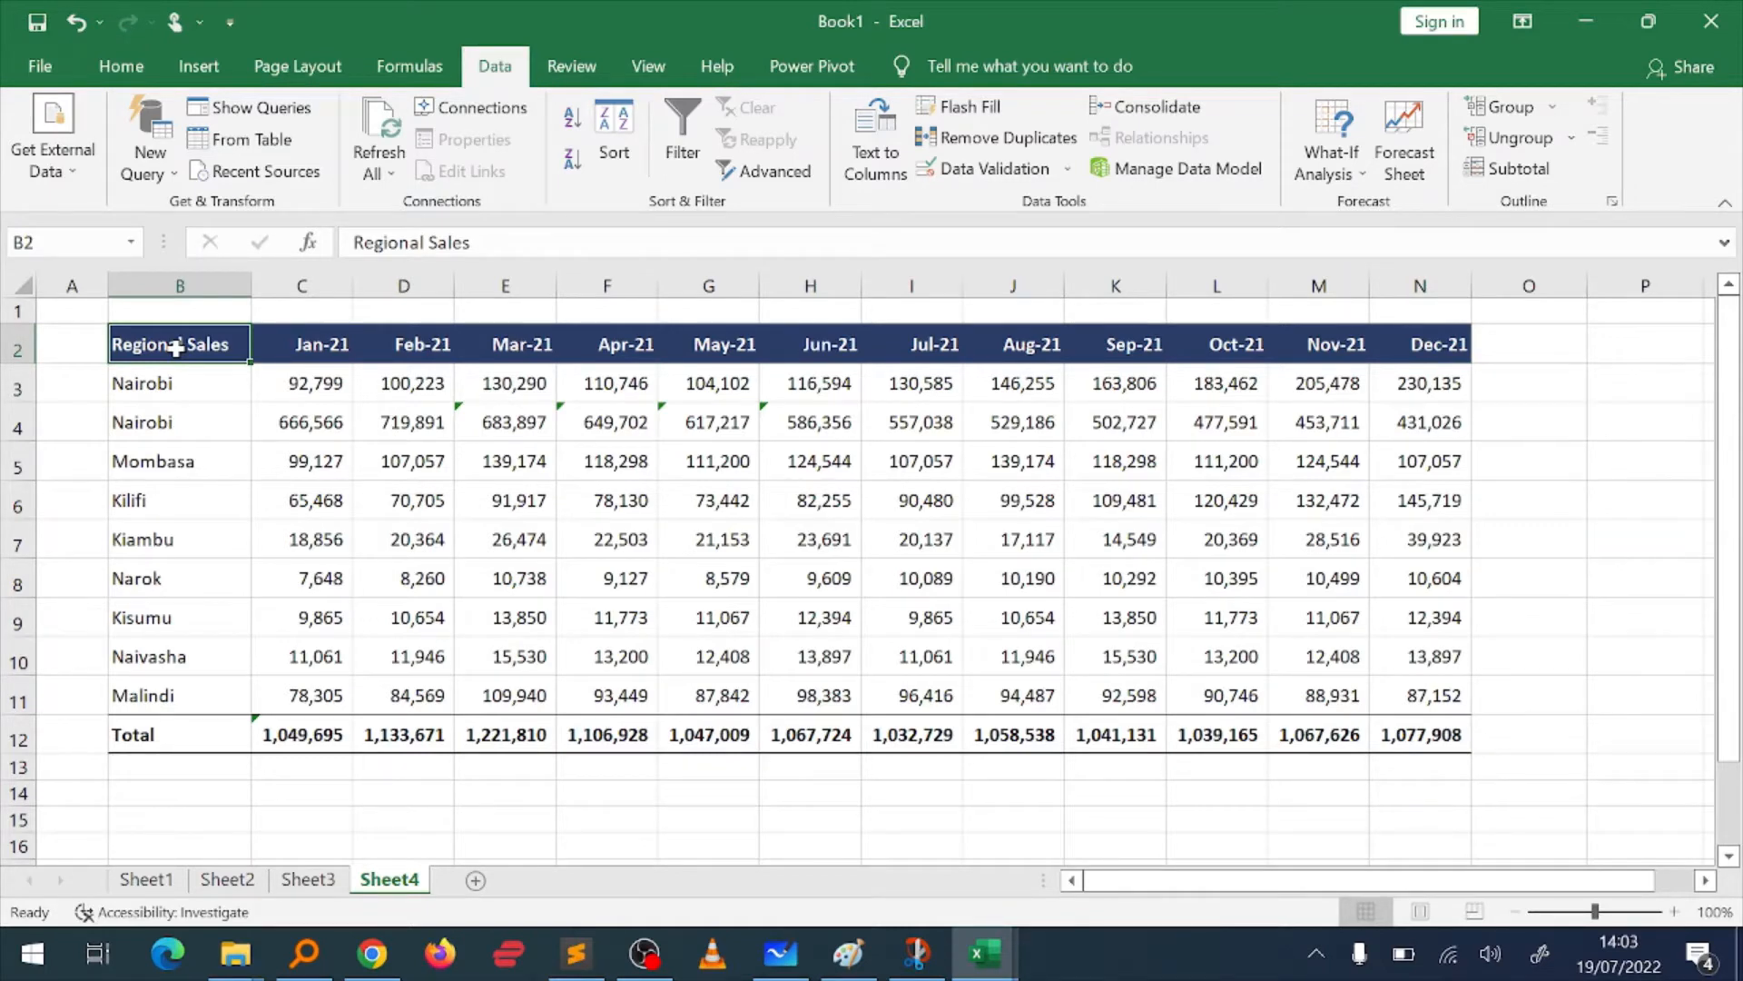
{"action": "left_click", "coordinate": [207, 385]}
{"action": "key", "text": "ctrl+Down"}
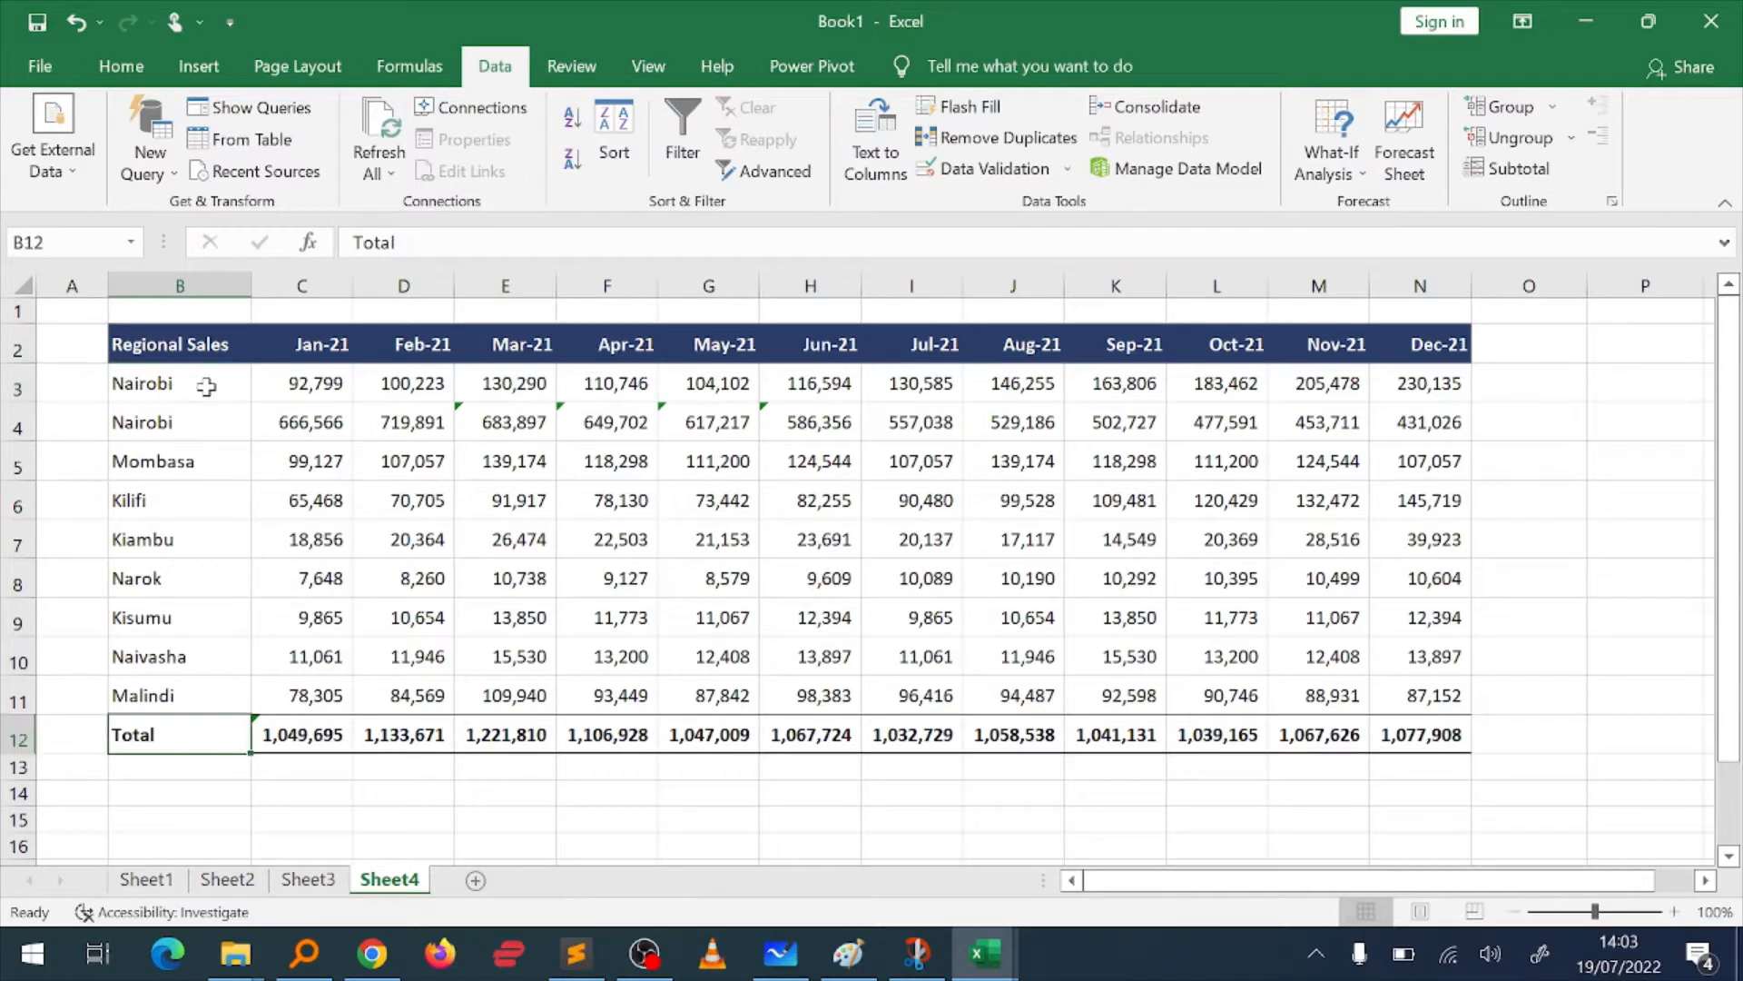
{"action": "key", "text": "ctrl+Up"}
{"action": "key", "text": "Right"}
{"action": "key", "text": "Right"}
{"action": "key", "text": "Right"}
{"action": "key", "text": "Right"}
{"action": "key", "text": "Right"}
{"action": "key", "text": "Right"}
{"action": "key", "text": "Right"}
{"action": "key", "text": "Right"}
{"action": "key", "text": "Right"}
{"action": "key", "text": "Right"}
{"action": "key", "text": "Right"}
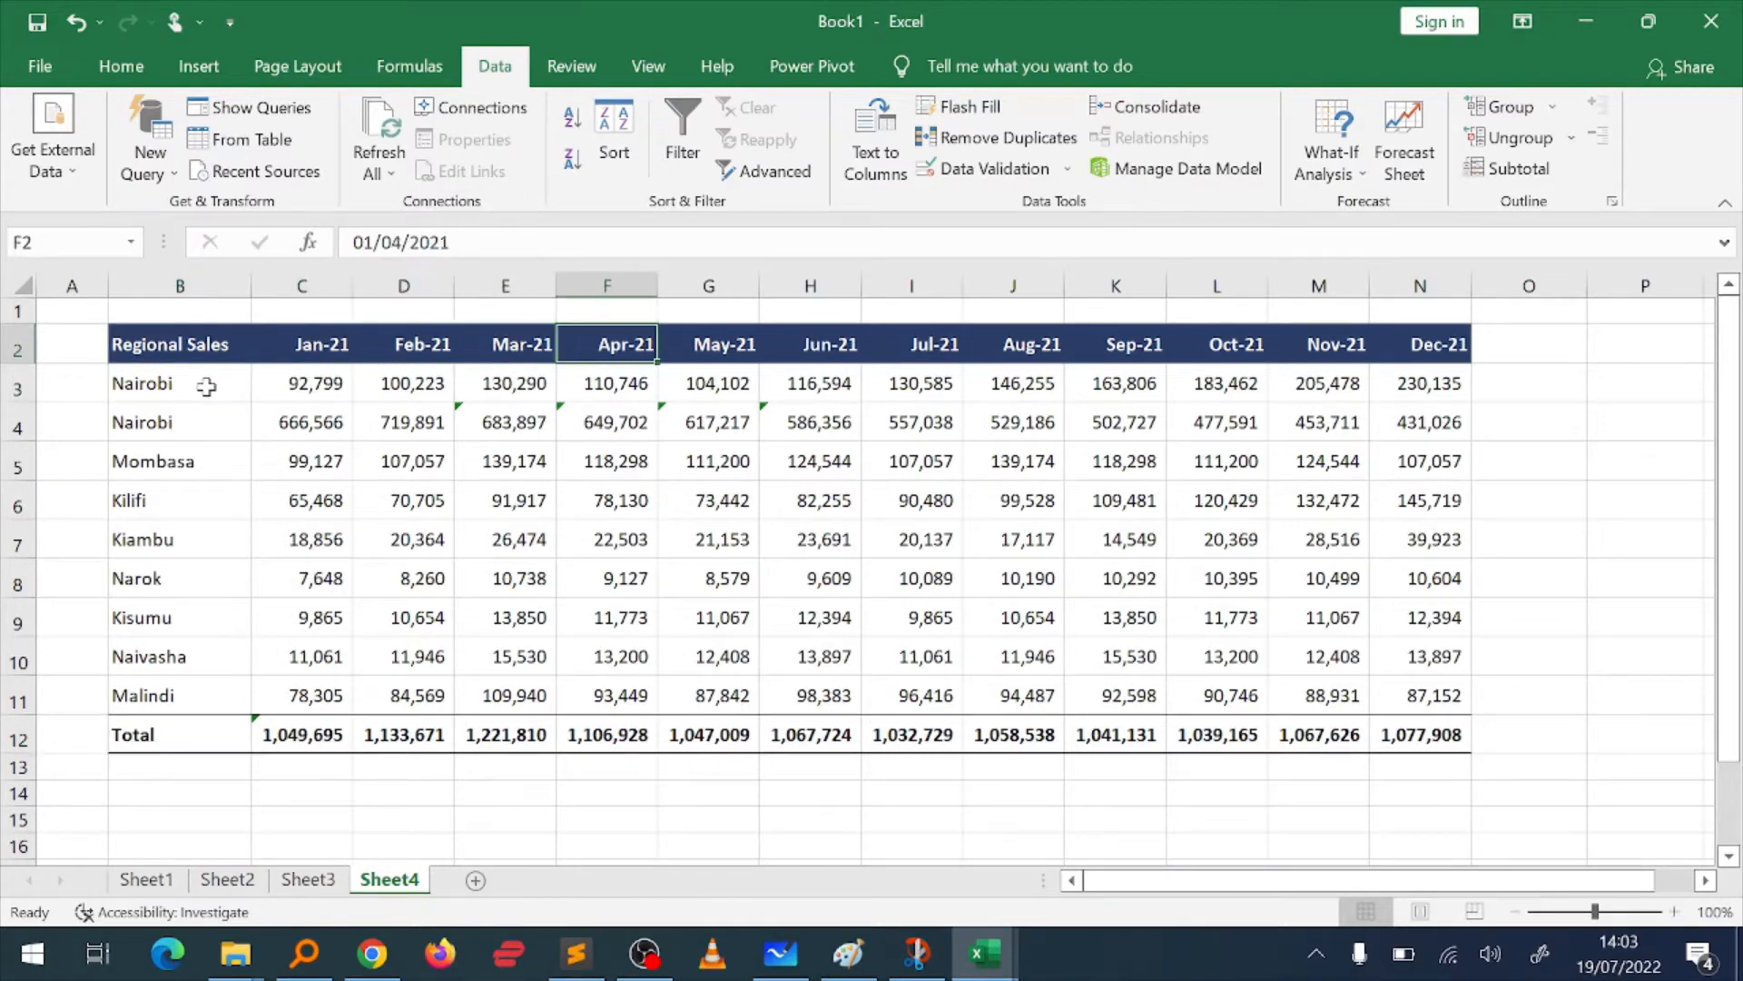
{"action": "key", "text": "Right"}
{"action": "key", "text": "Right"}
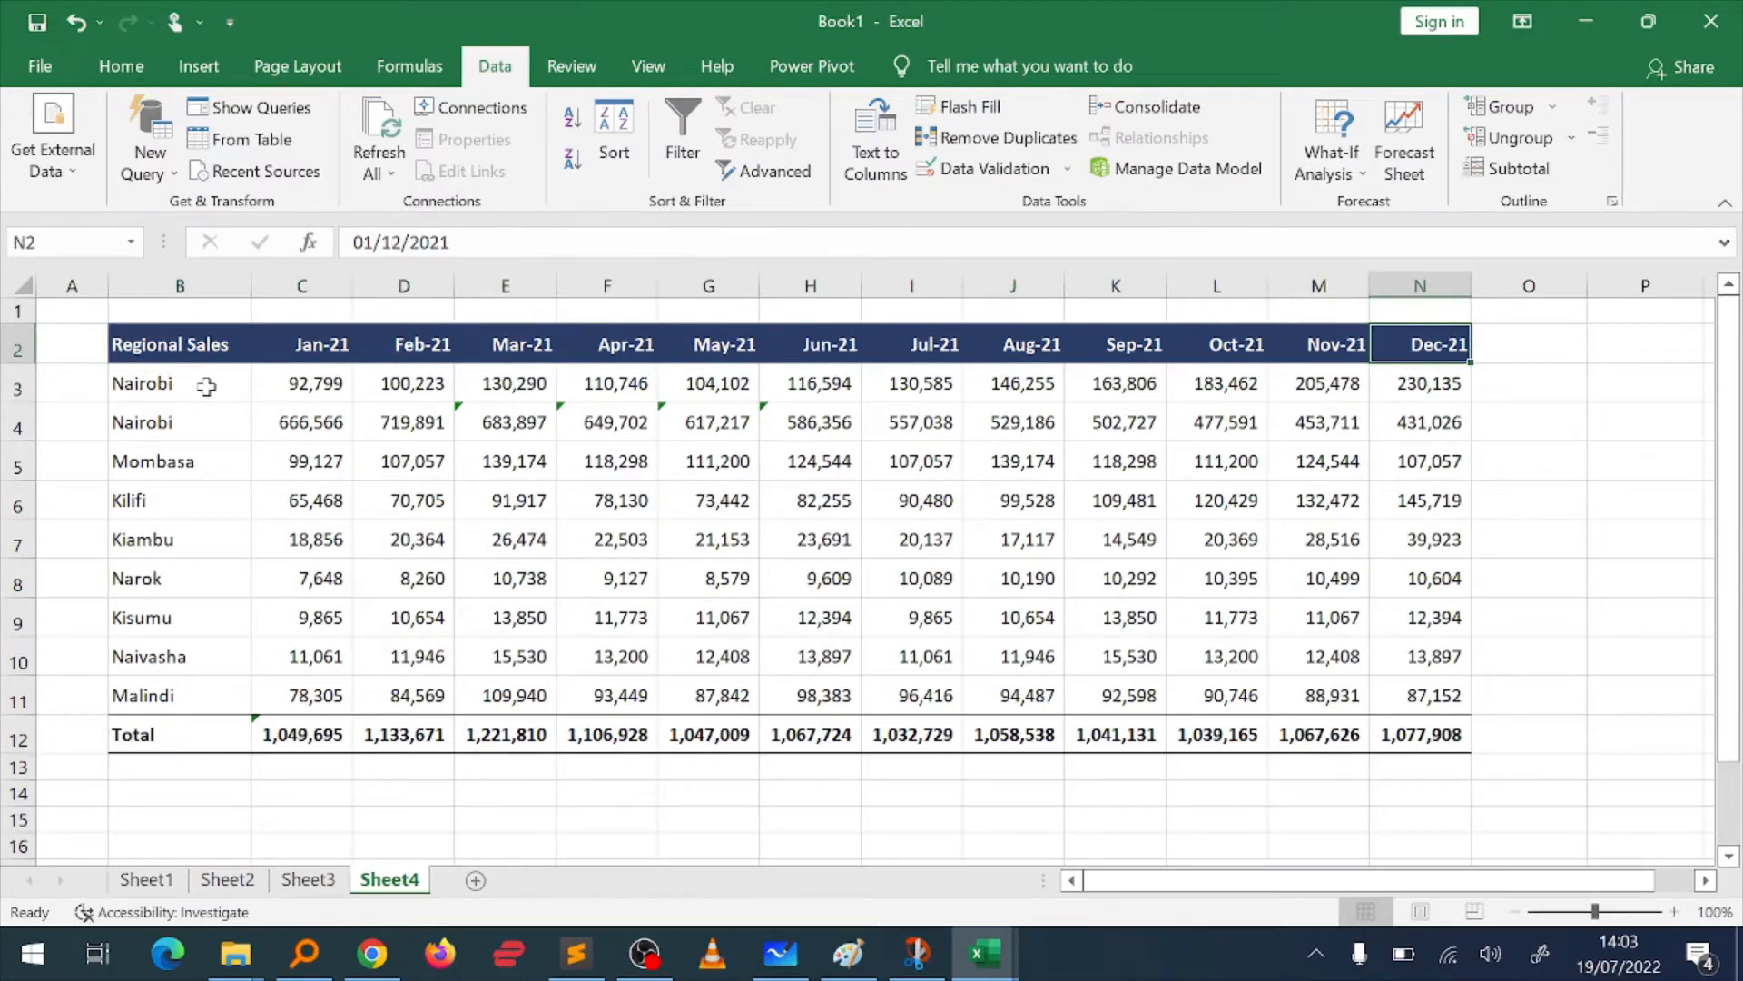
Step: Insert a line sparkline in O3 for the first Nairobi row, using the January to December data in C3:N3
{"action": "key", "text": "Down"}
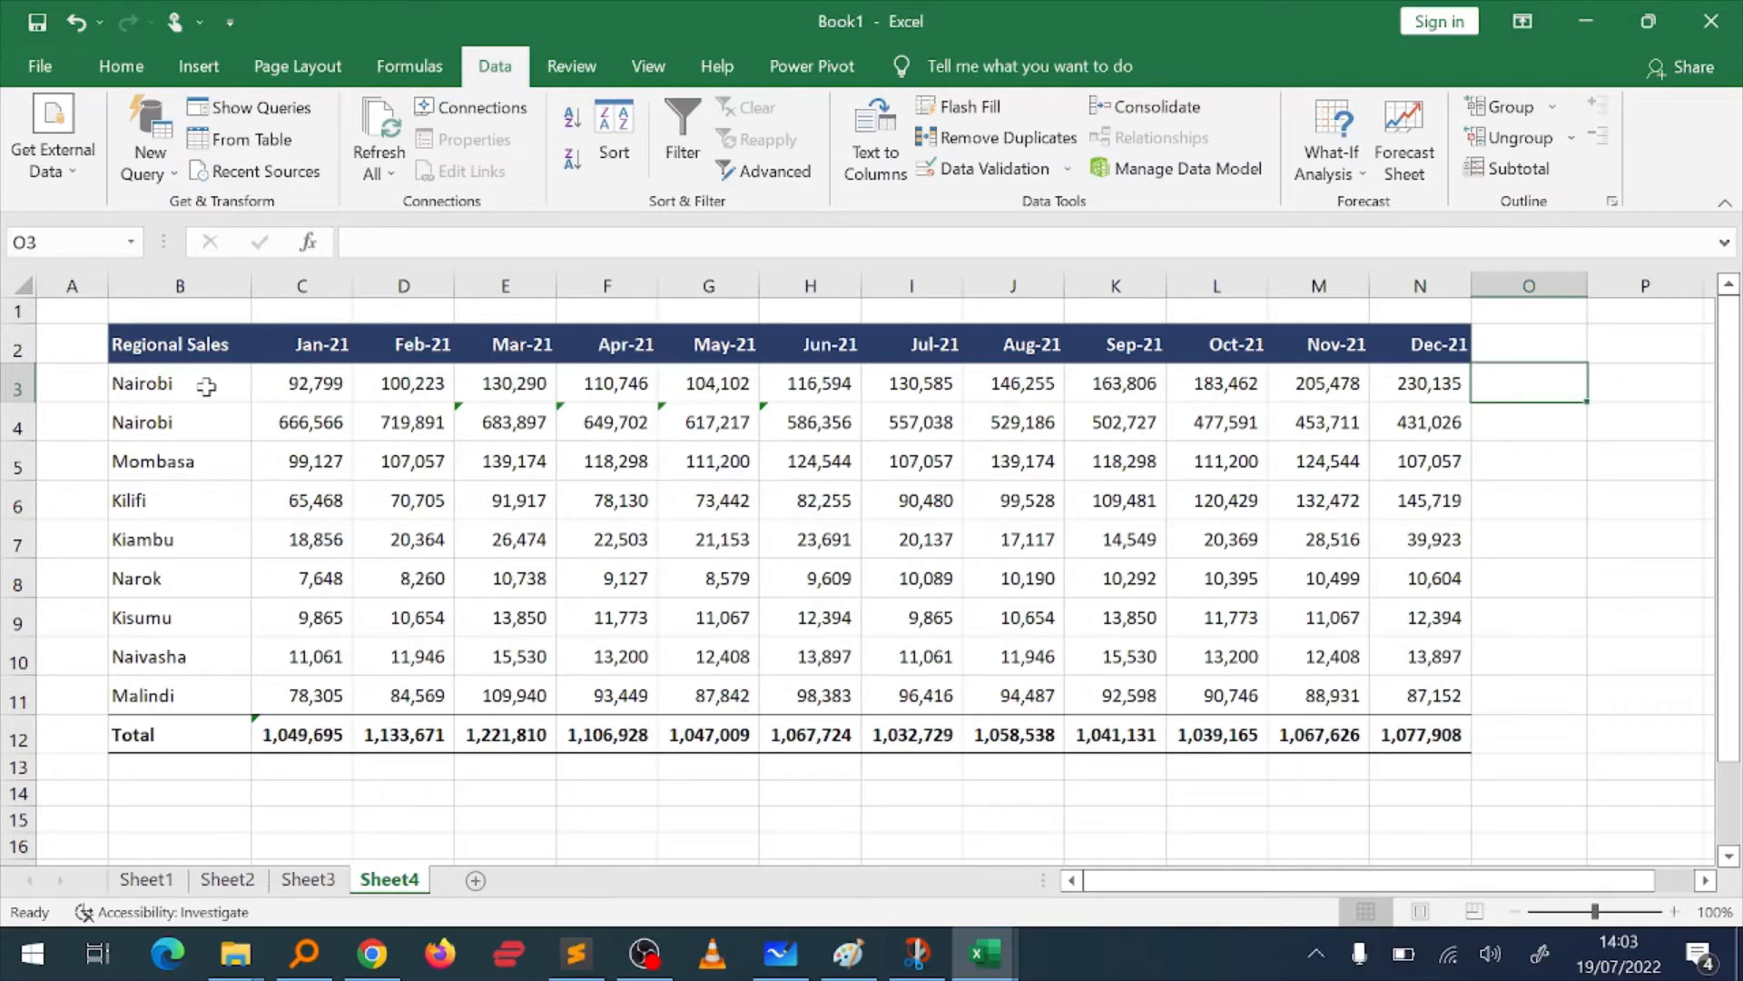
{"action": "left_click", "coordinate": [202, 69]}
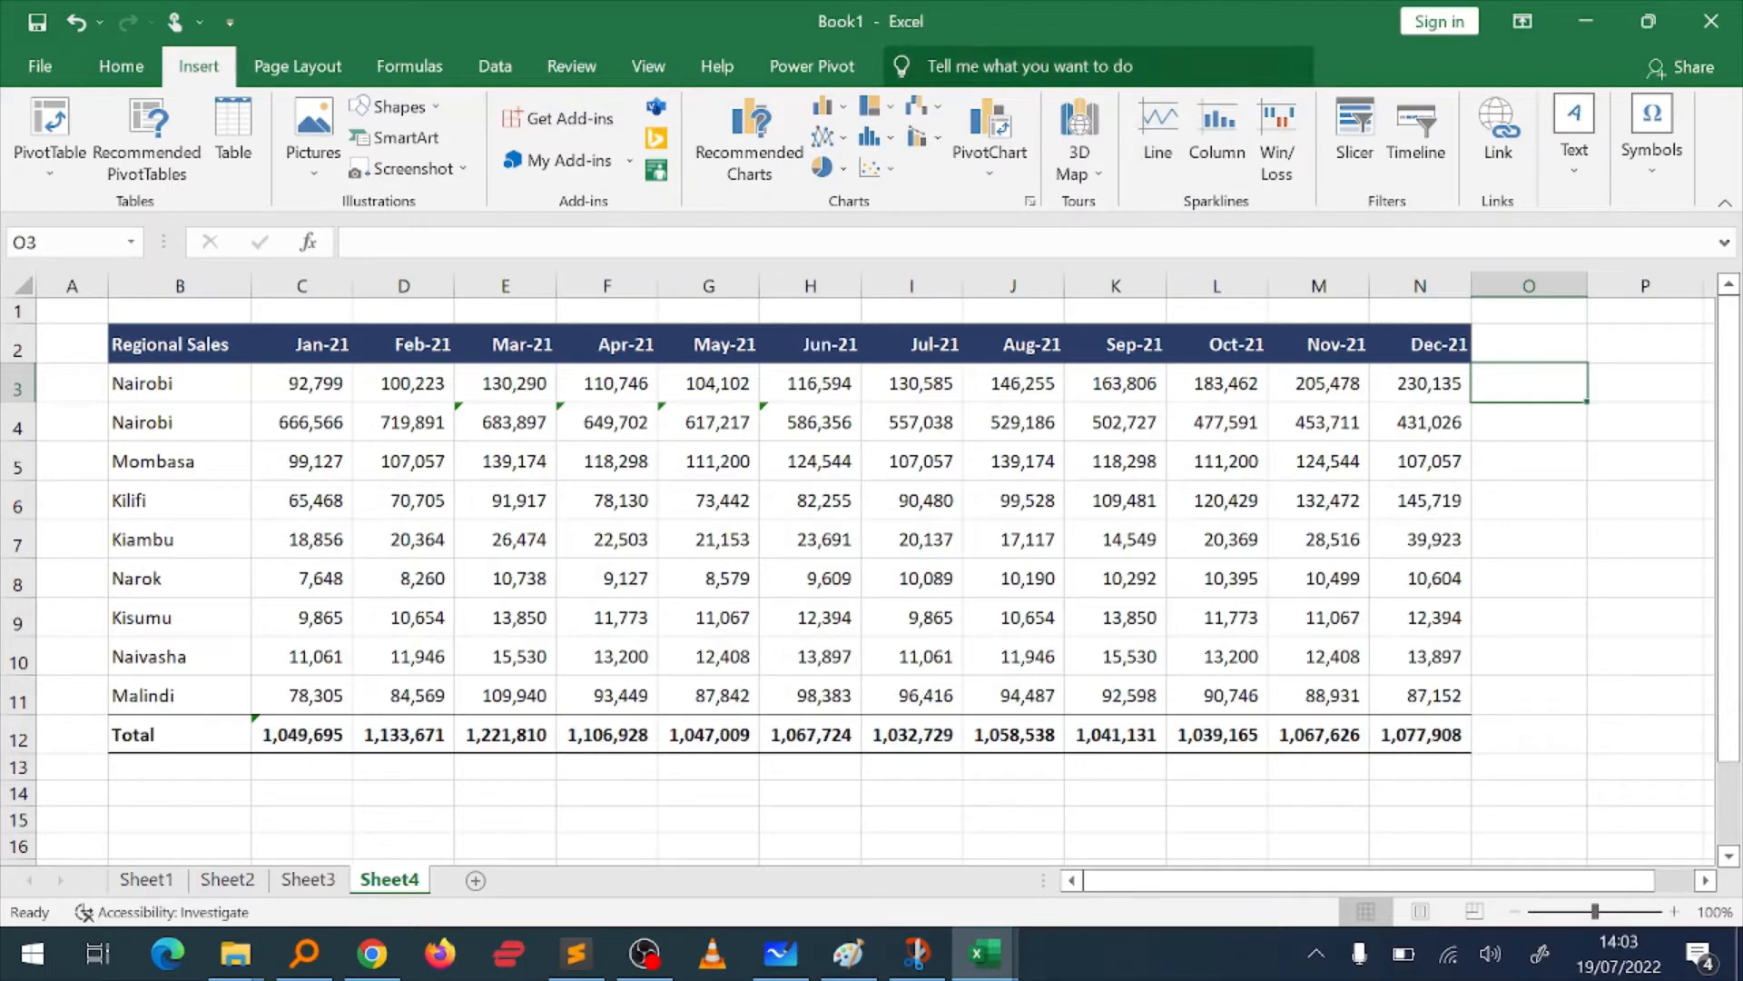
{"action": "left_click", "coordinate": [1151, 159]}
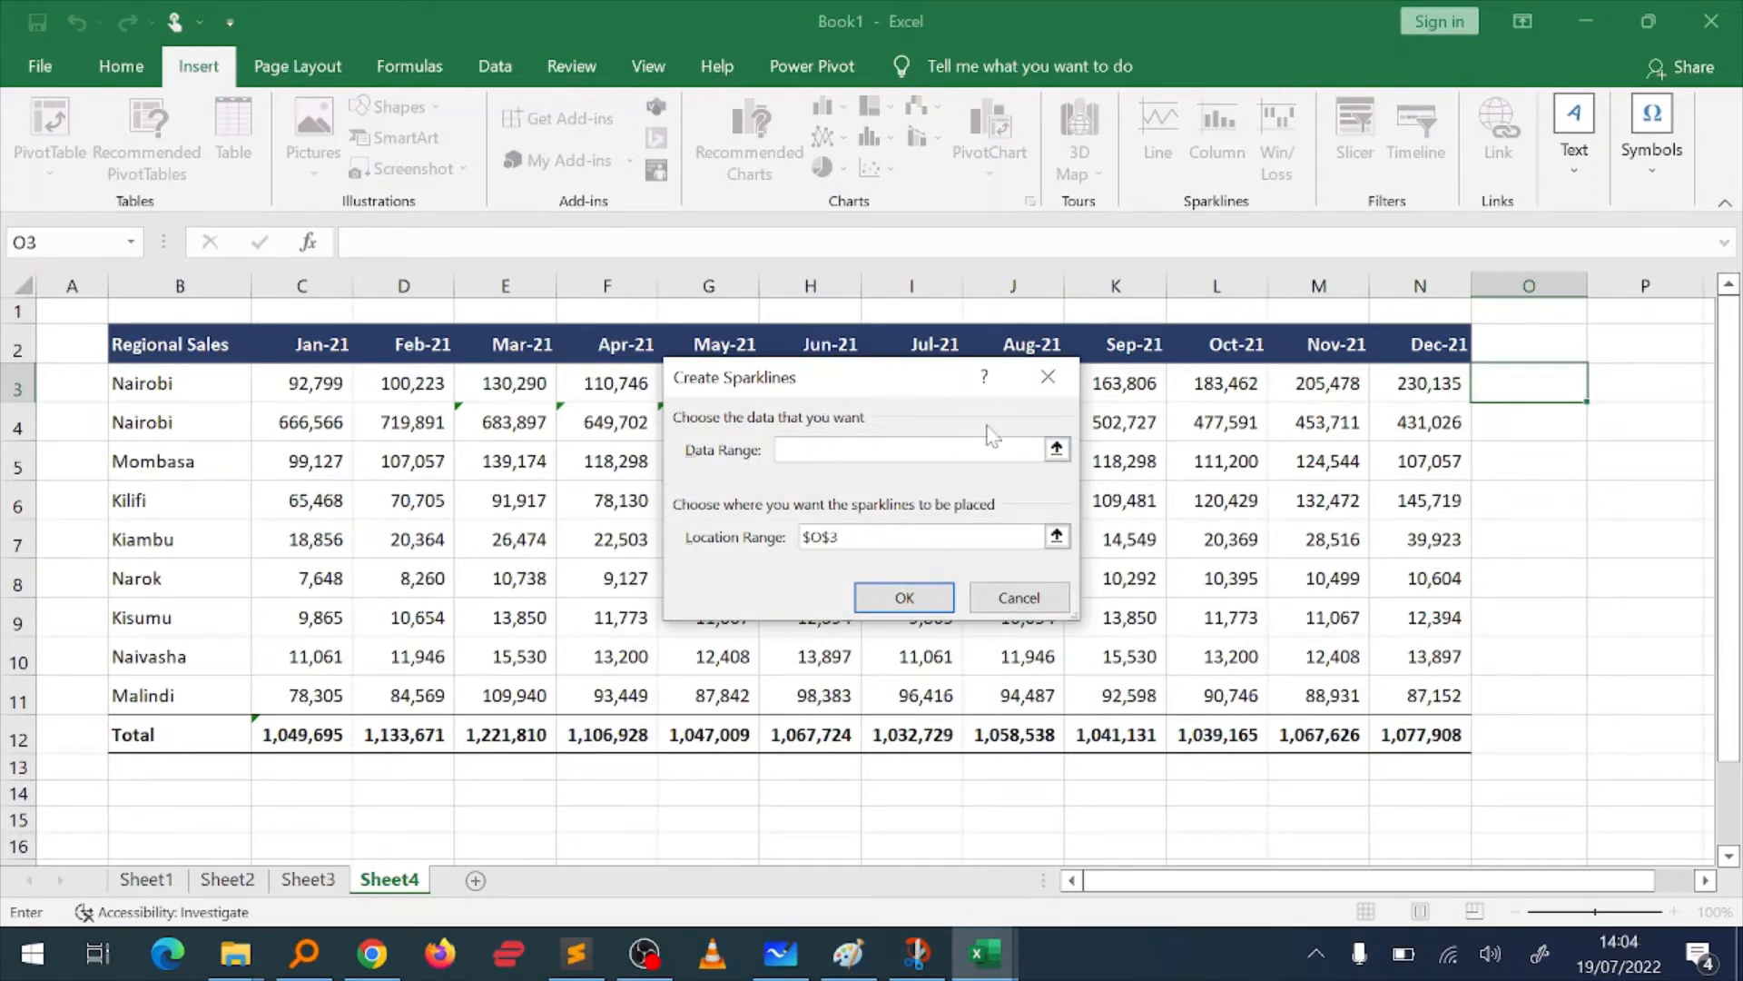
{"action": "left_click", "coordinate": [1058, 450]}
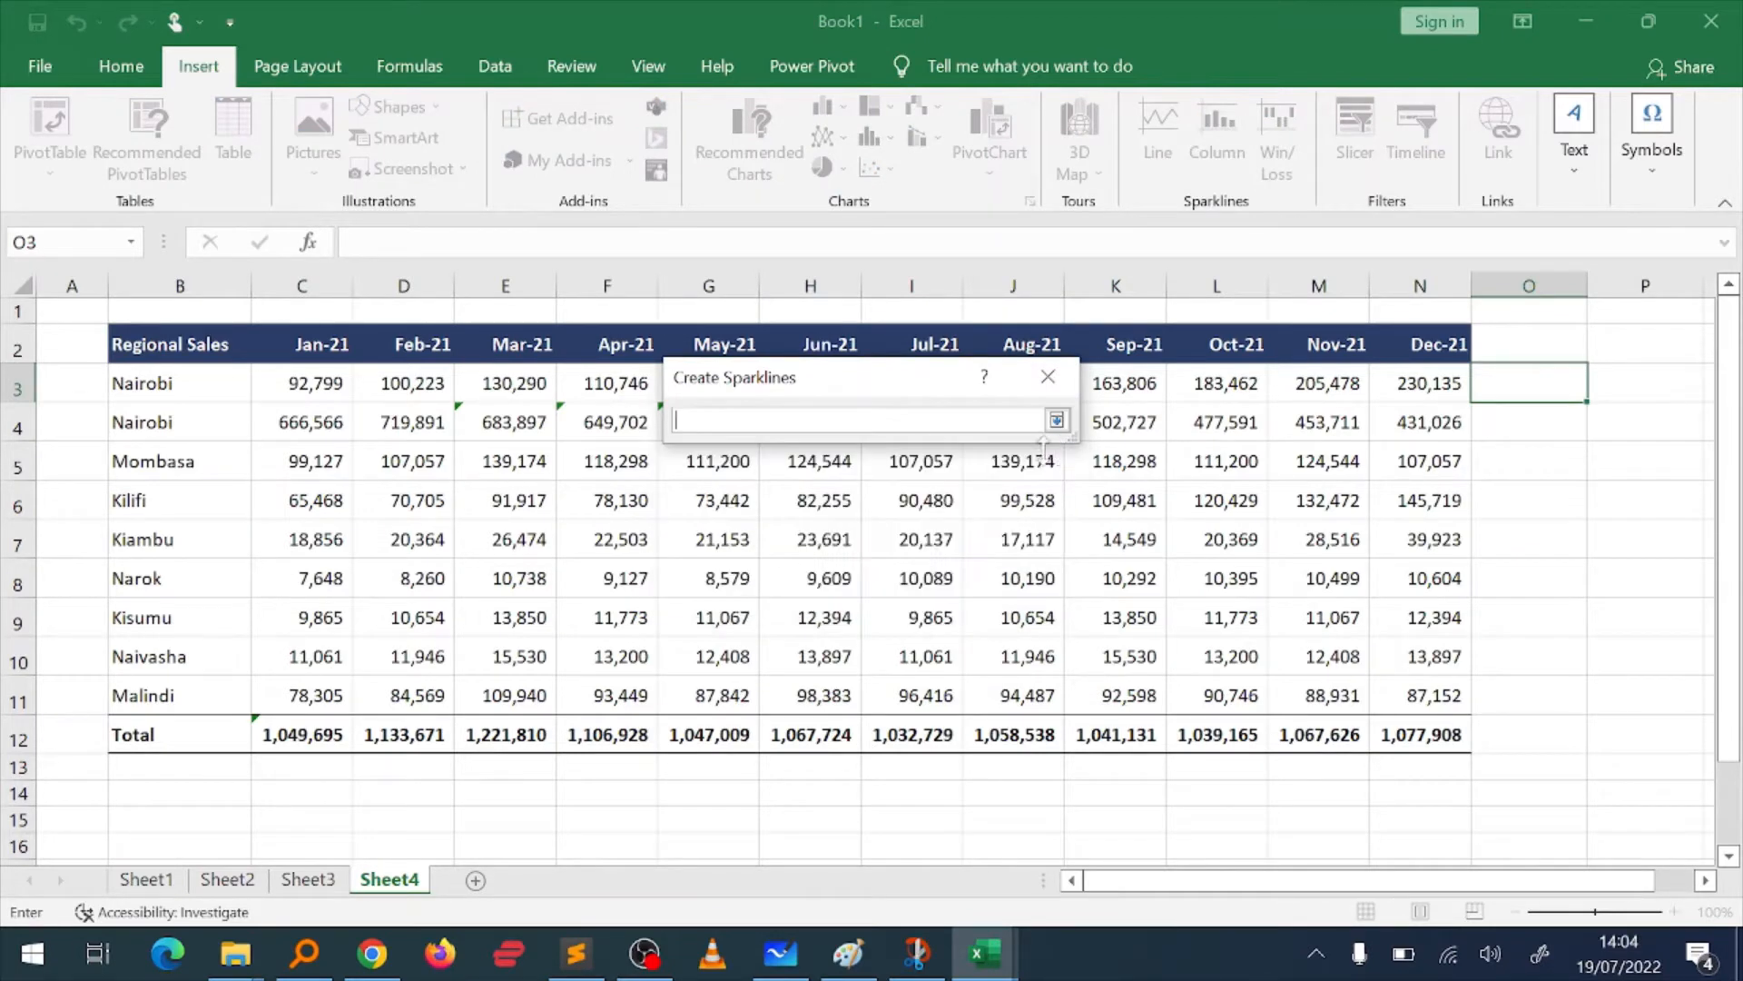
{"action": "left_click", "coordinate": [320, 382]}
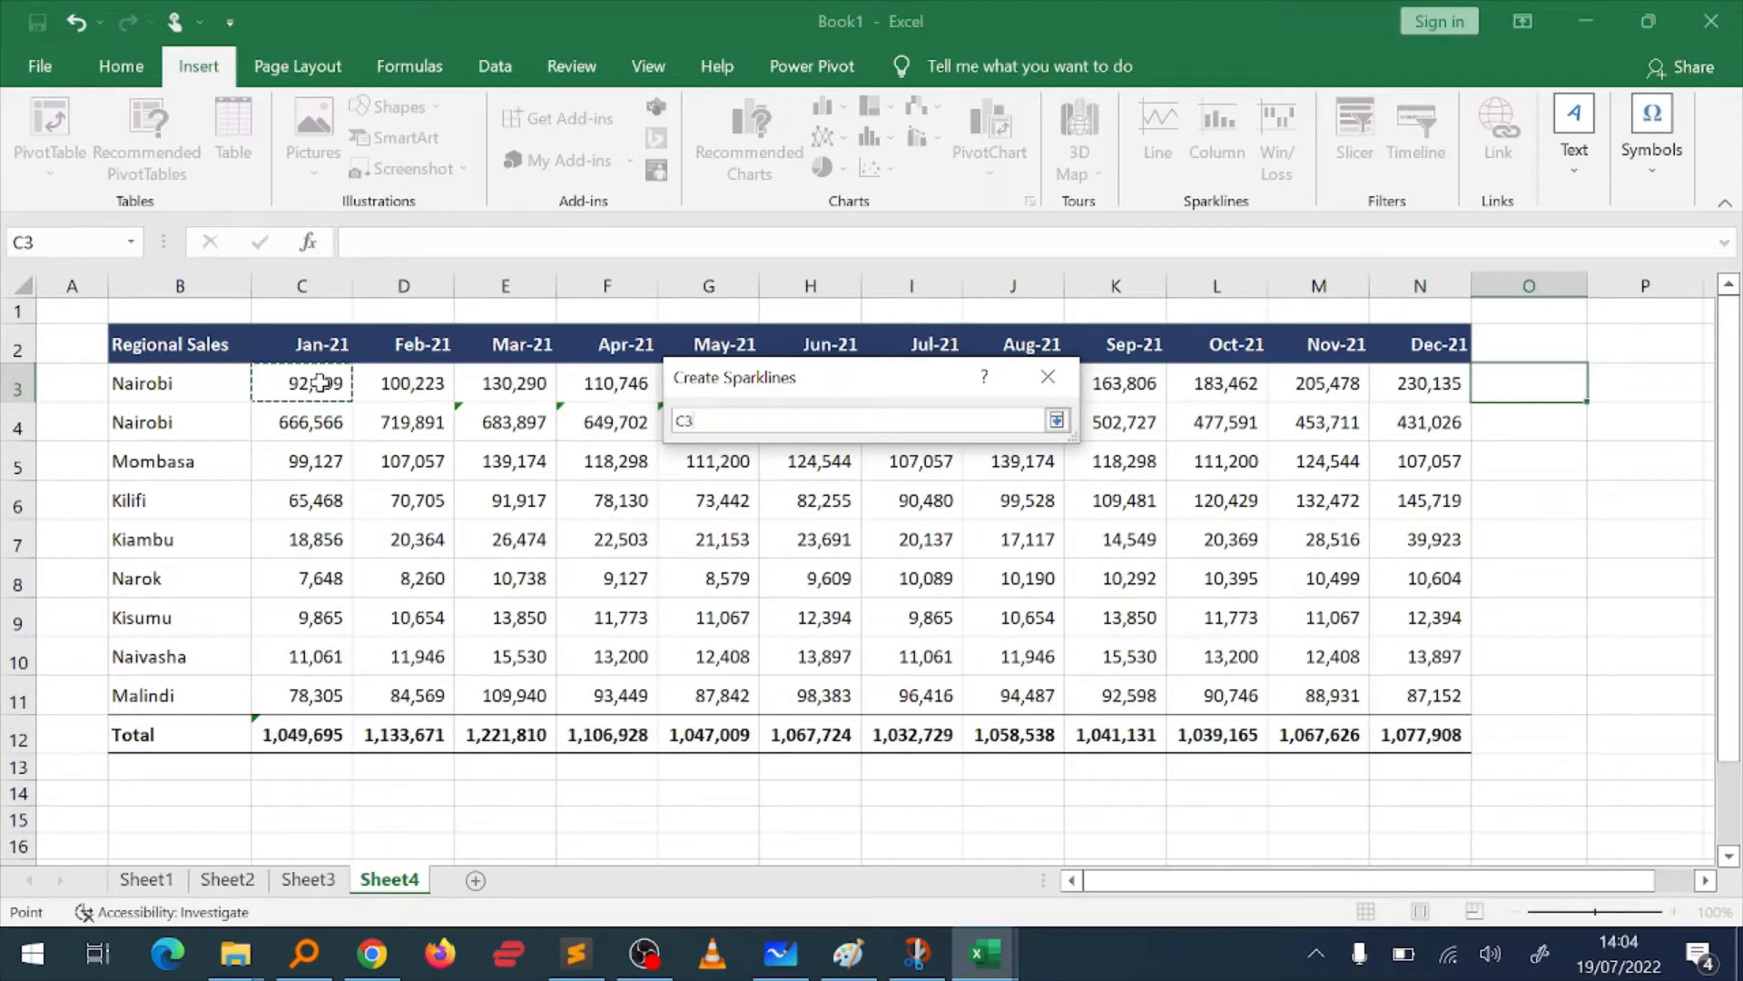
{"action": "key", "text": "ctrl+shift+Right"}
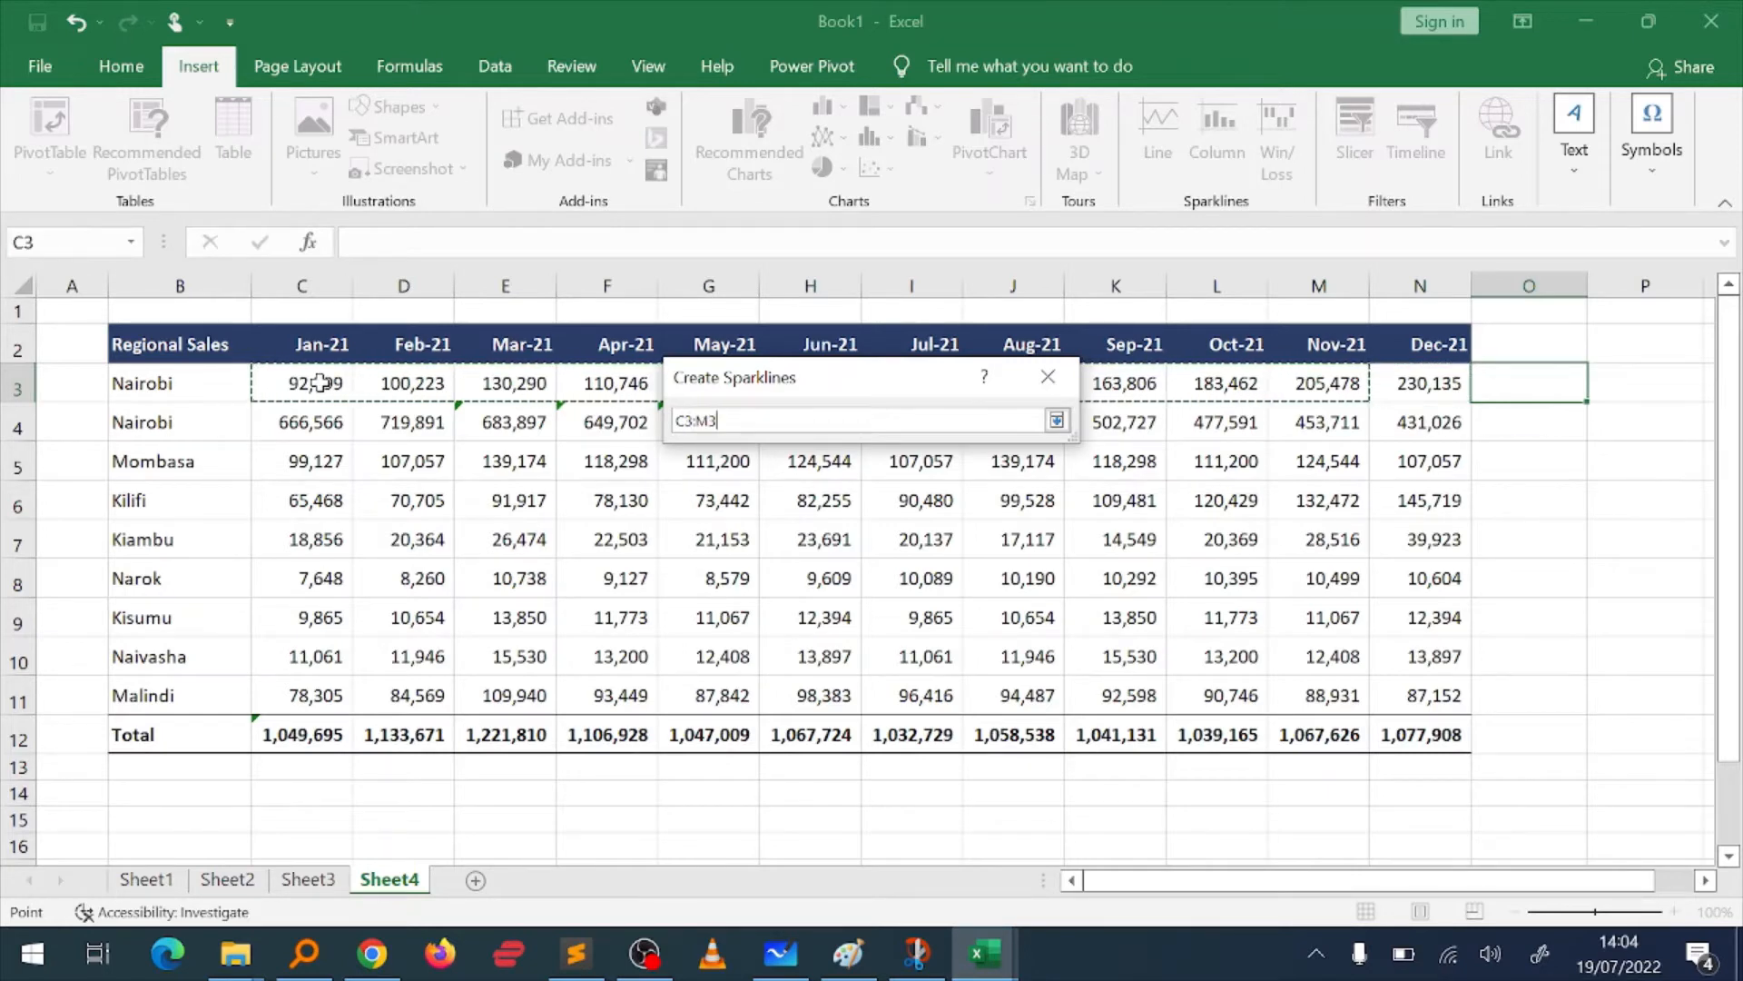
{"action": "key", "text": "ctrl+shift+Left"}
{"action": "key", "text": "shift+Right"}
{"action": "key", "text": "shift+Right"}
{"action": "key", "text": "shift+Right"}
{"action": "key", "text": "shift+Right"}
{"action": "key", "text": "shift+Right"}
{"action": "key", "text": "shift+Right"}
{"action": "key", "text": "shift+Right"}
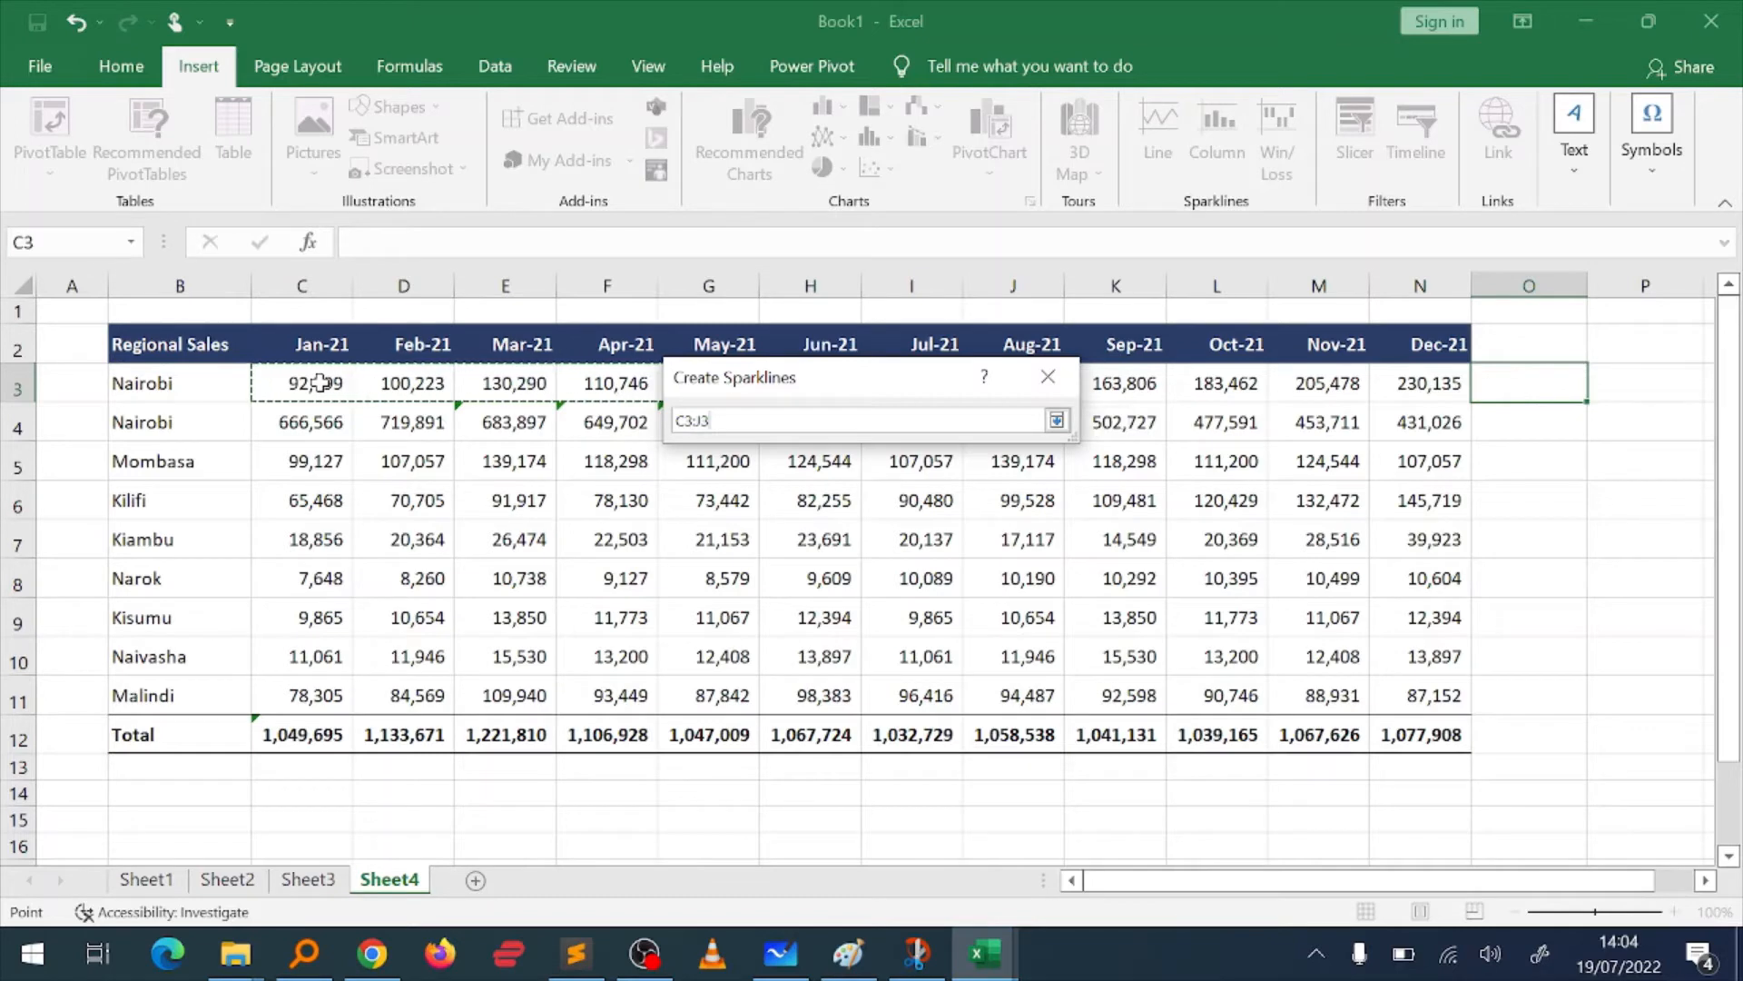
{"action": "key", "text": "ctrl+shift+Right"}
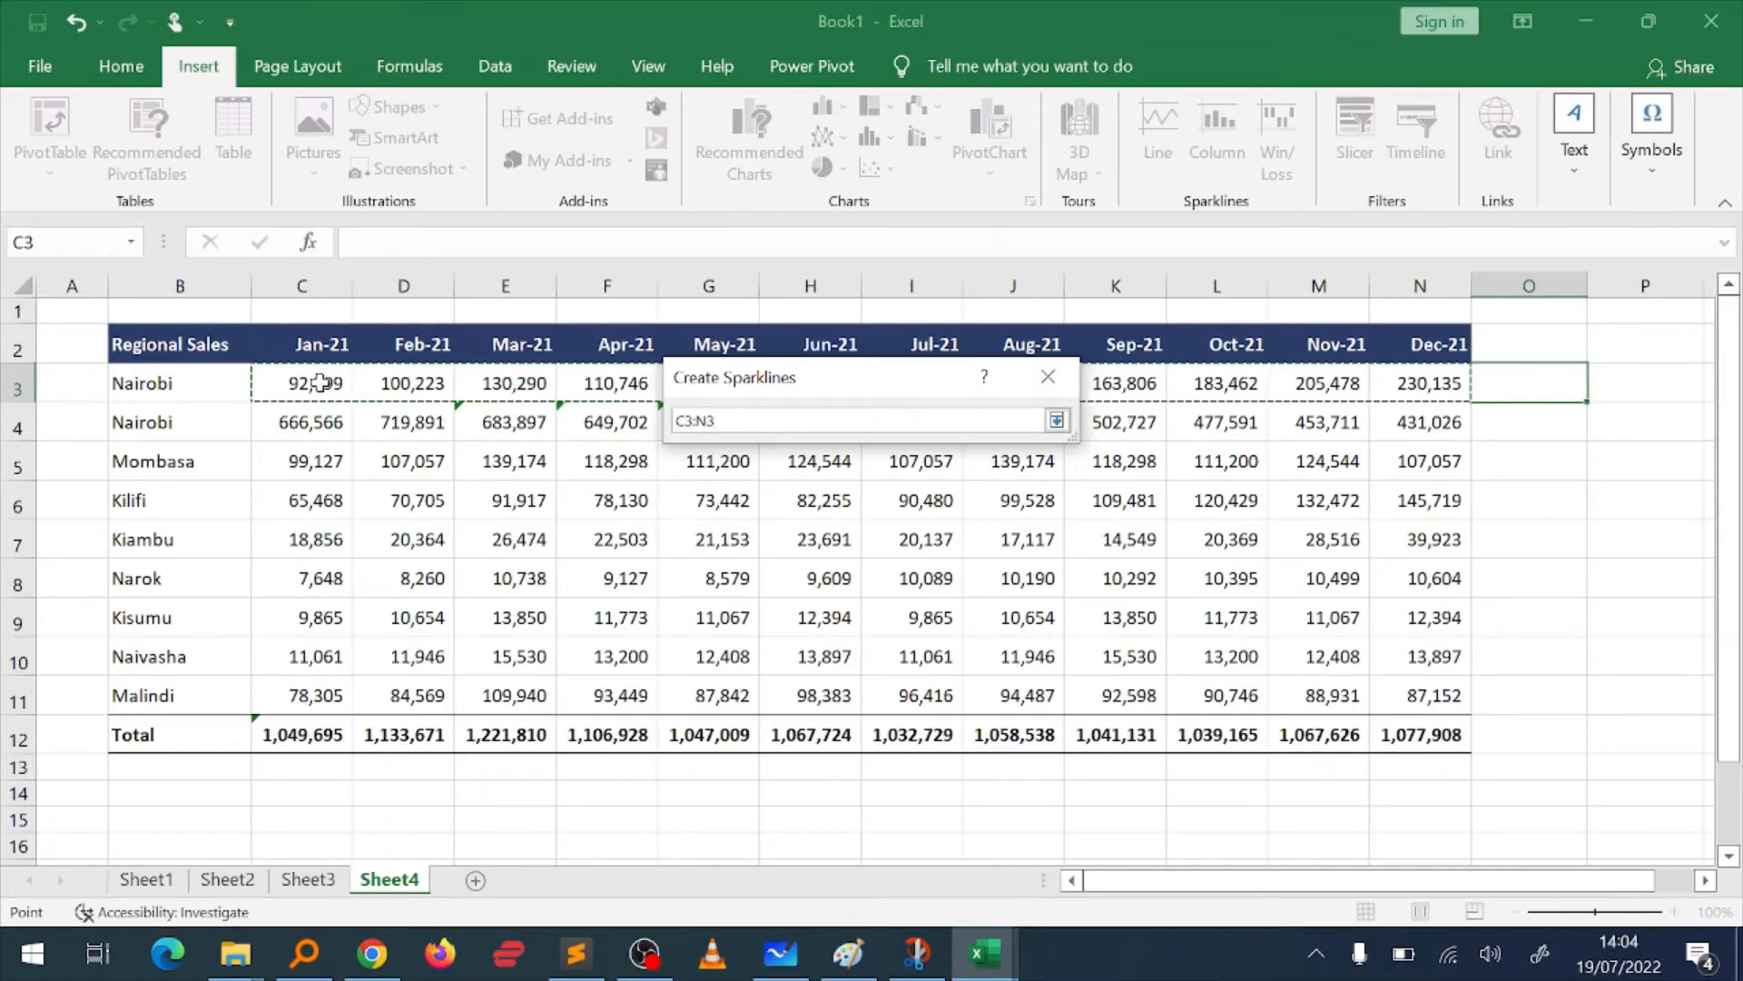
{"action": "key", "text": "Return"}
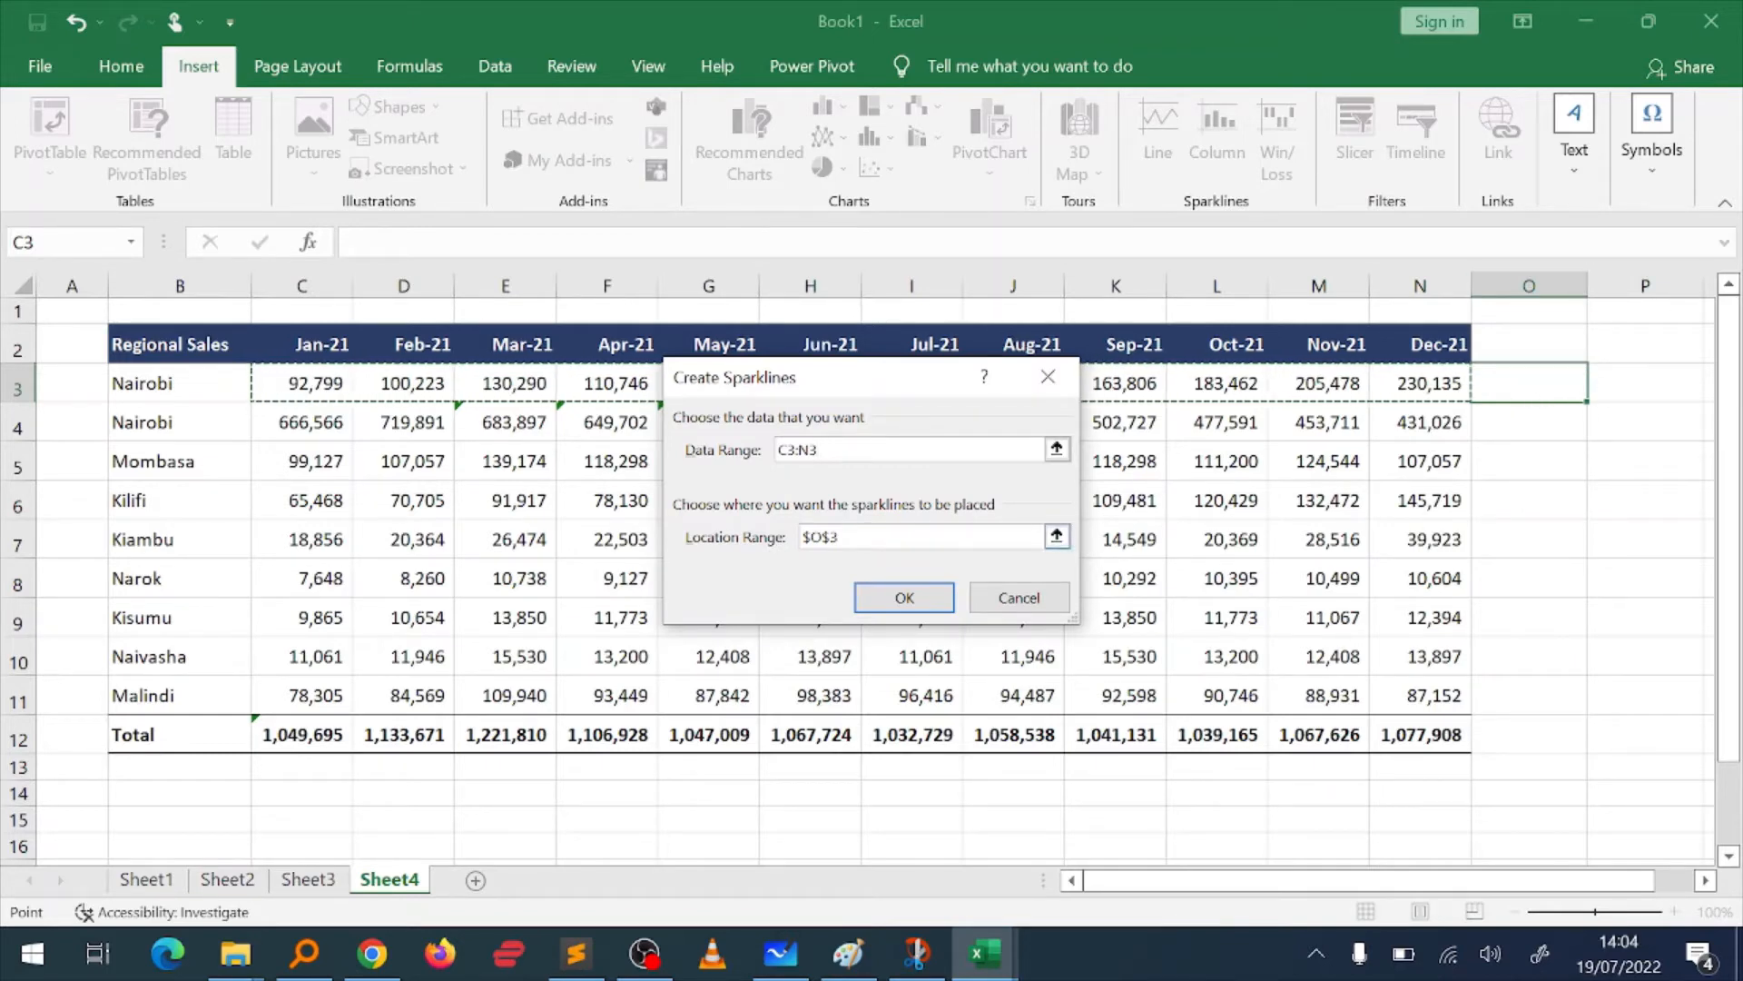
{"action": "left_click", "coordinate": [909, 592]}
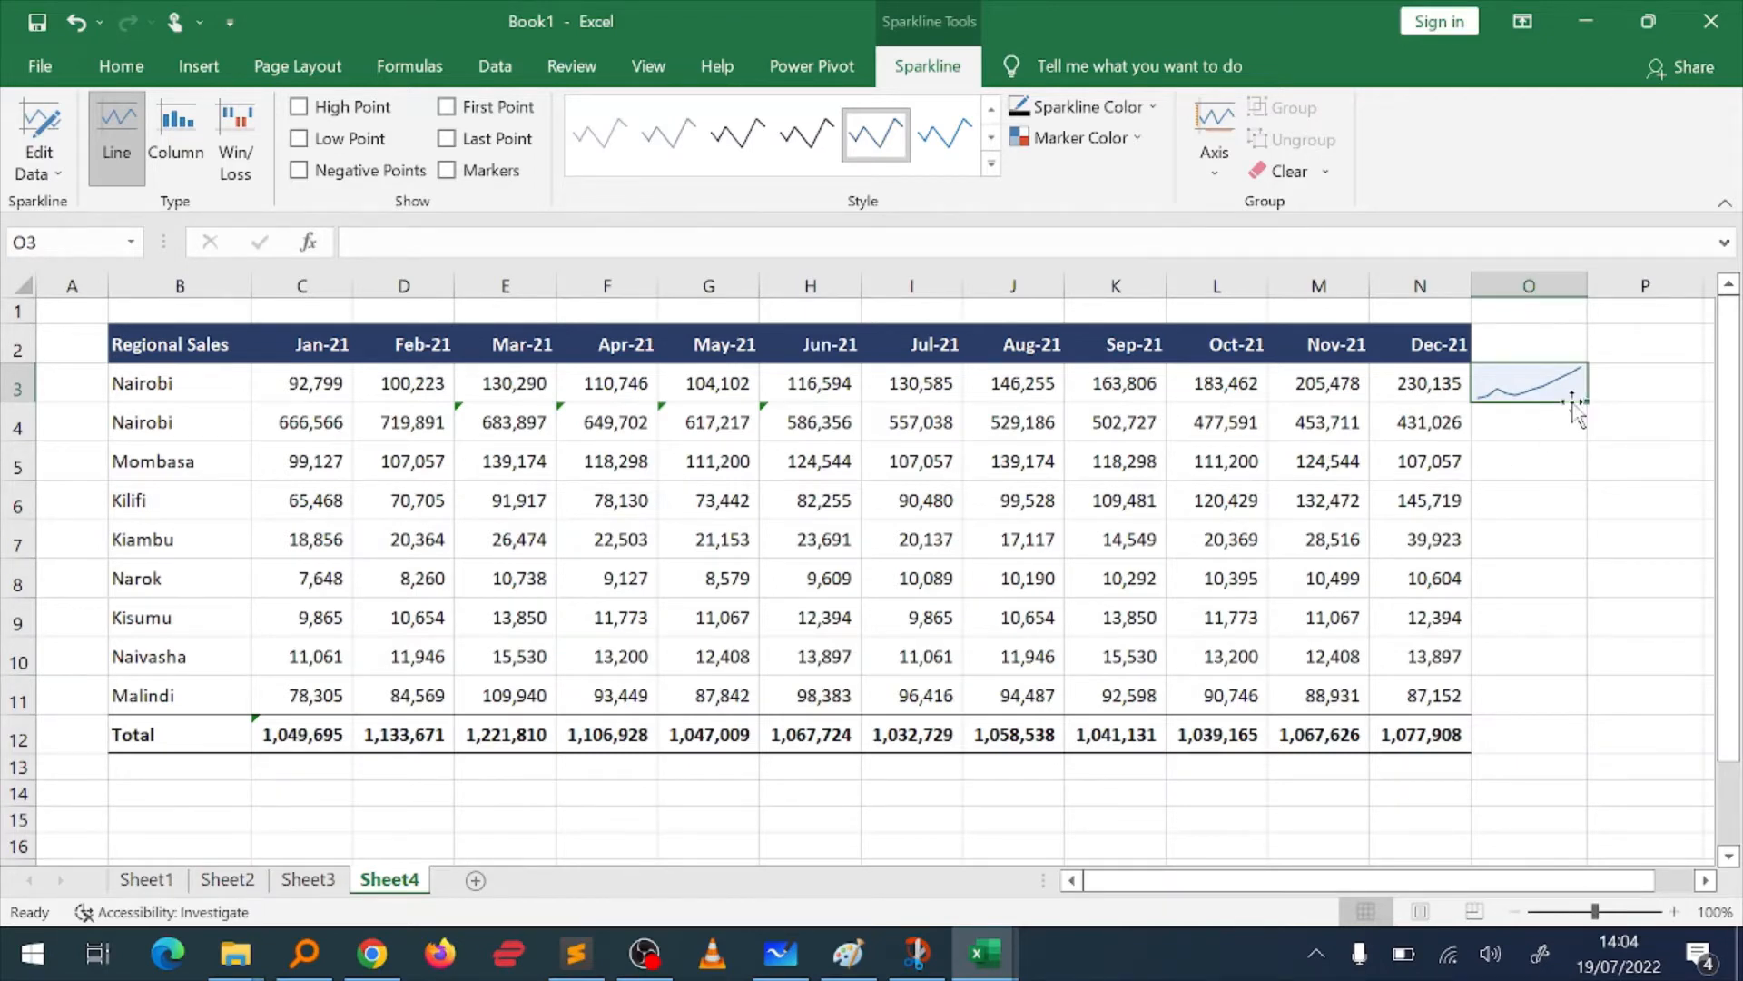
{"action": "left_click", "coordinate": [1525, 412]}
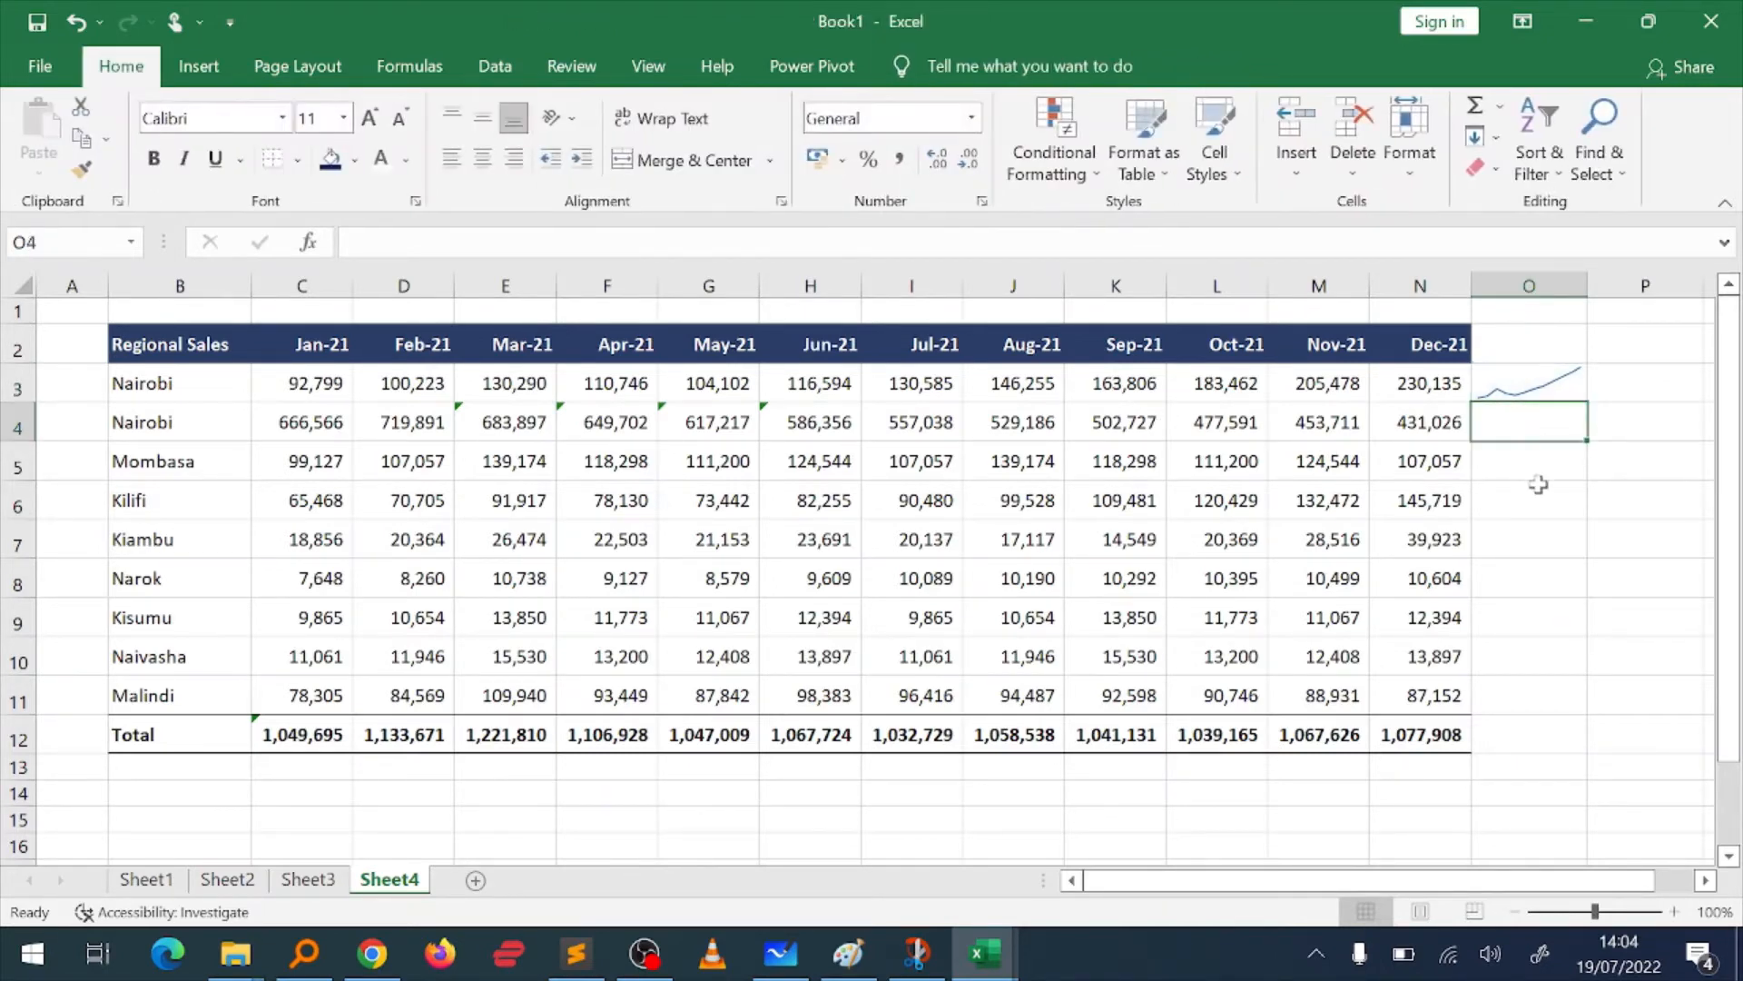
{"action": "key", "text": "Up"}
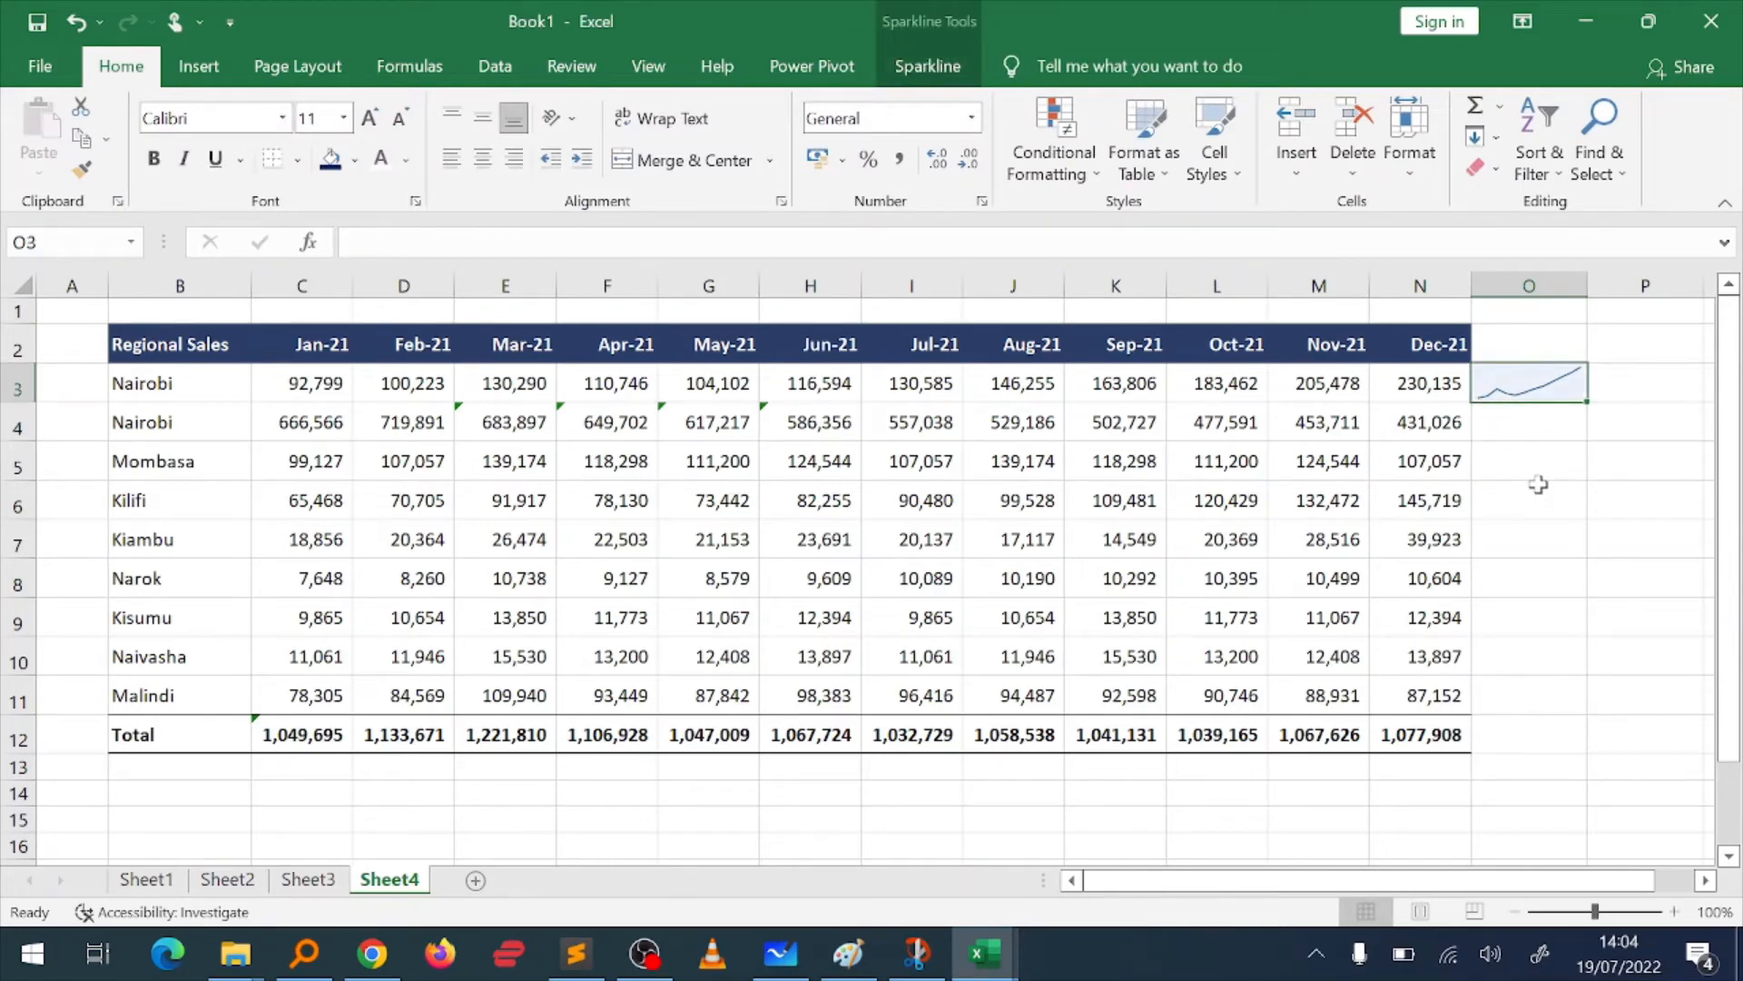
{"action": "key", "text": "BackSpace"}
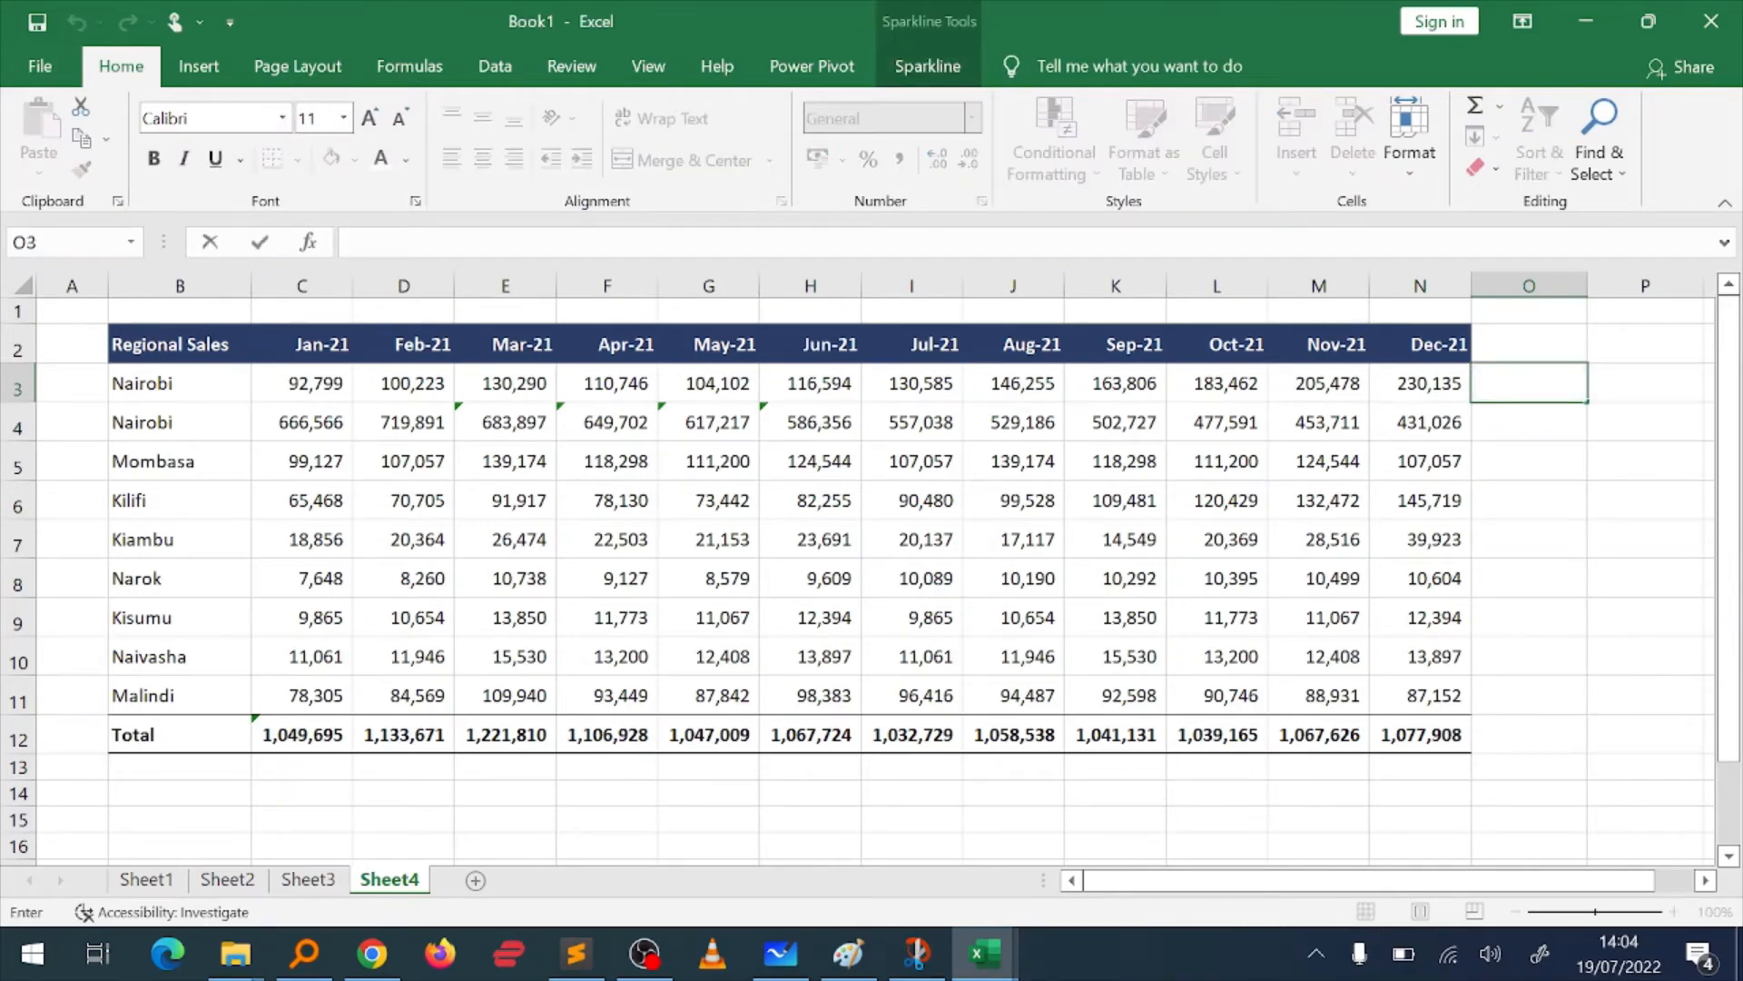
{"action": "left_click", "coordinate": [928, 67]}
{"action": "left_click", "coordinate": [1198, 445]}
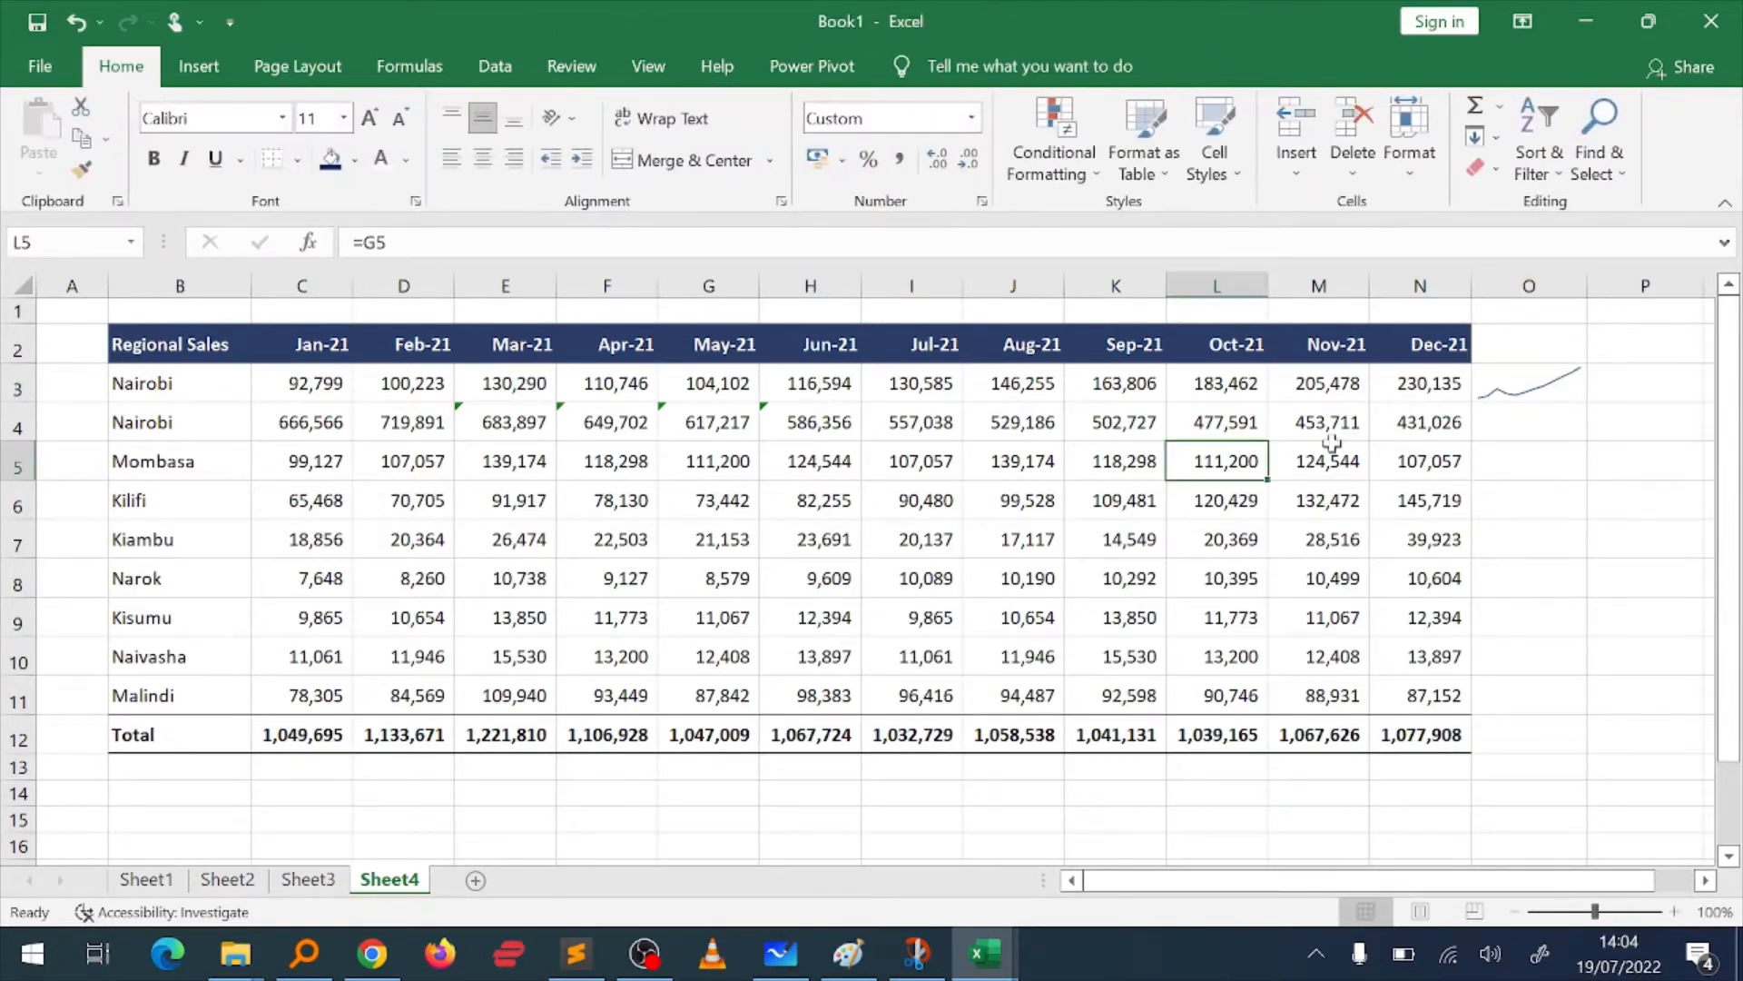
Step: Apply the brighter blue line style to the sparkline in O3
{"action": "left_click", "coordinate": [1523, 408]}
{"action": "left_click", "coordinate": [1529, 381]}
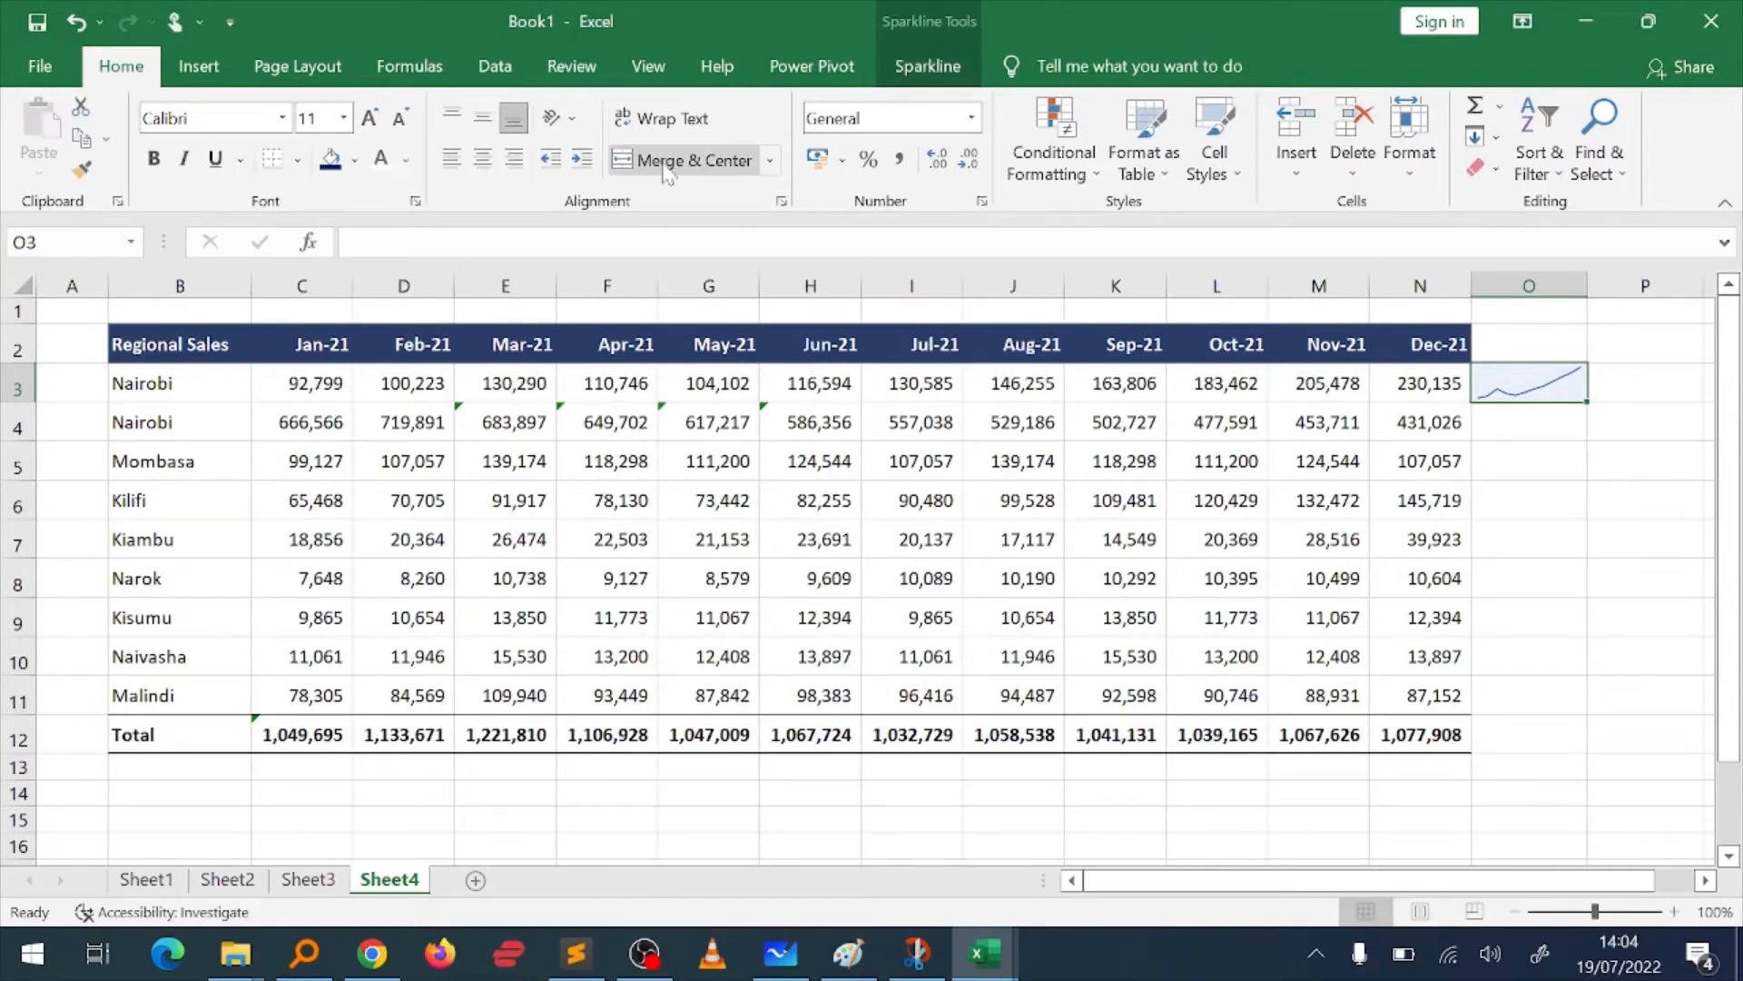
{"action": "left_click", "coordinate": [187, 80]}
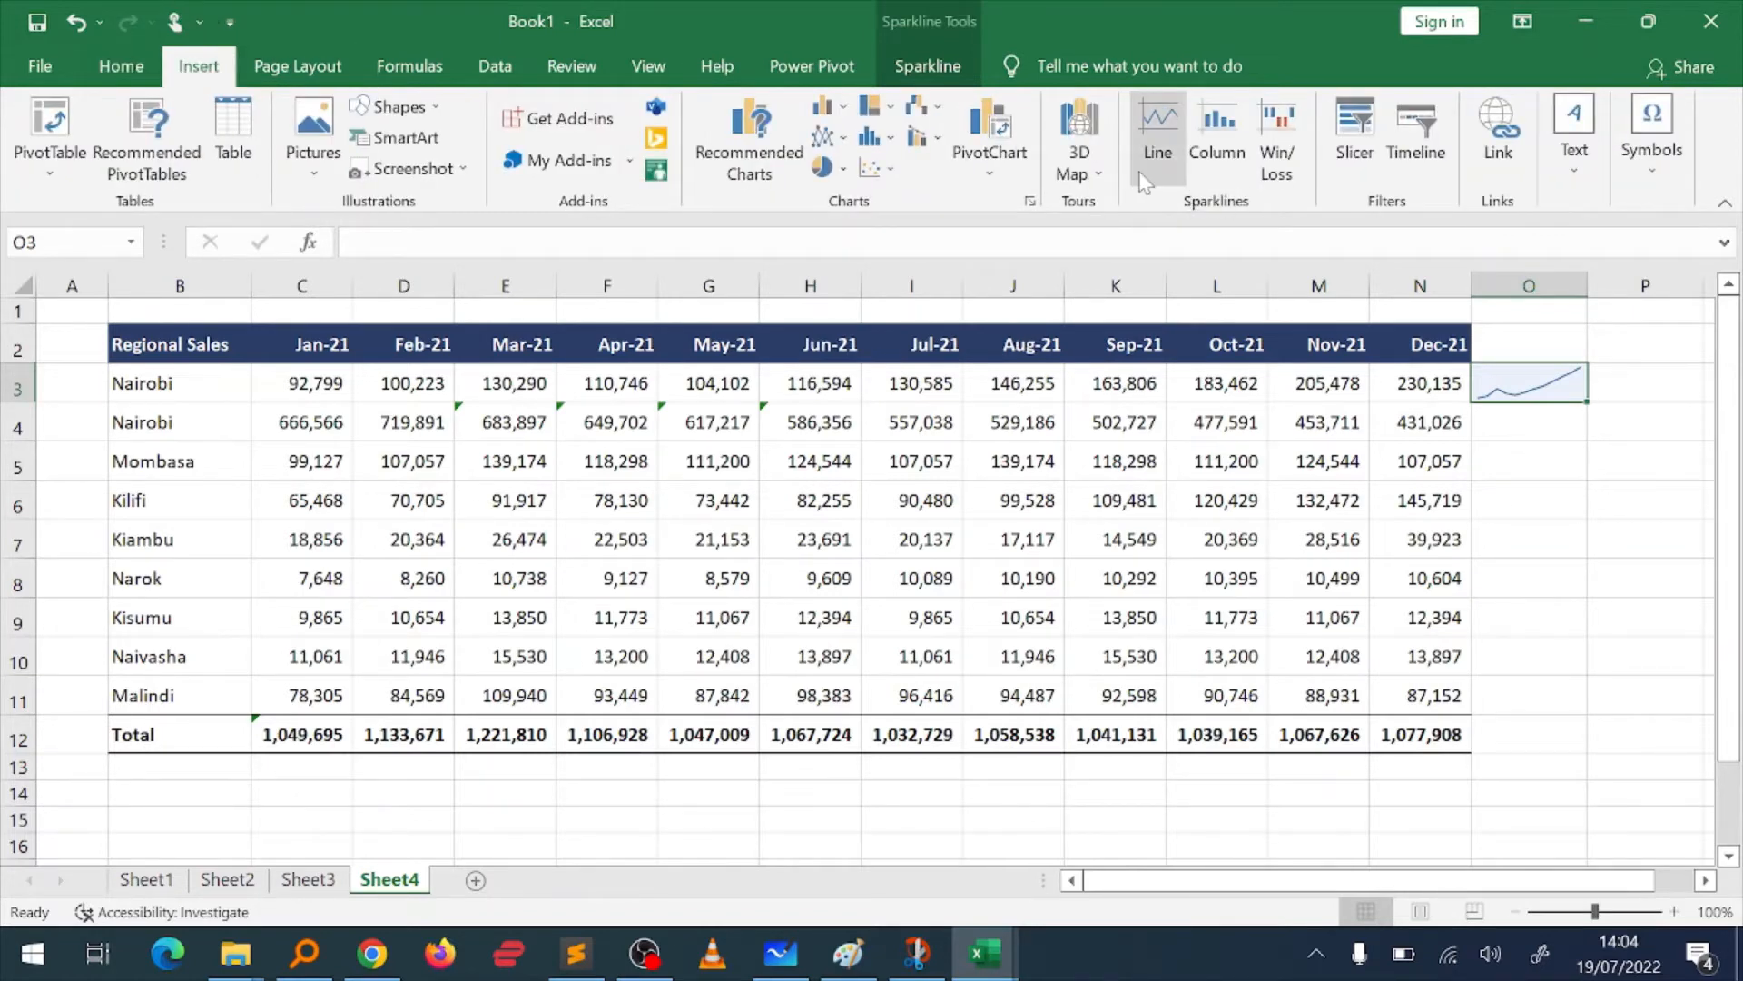
{"action": "left_click", "coordinate": [936, 80]}
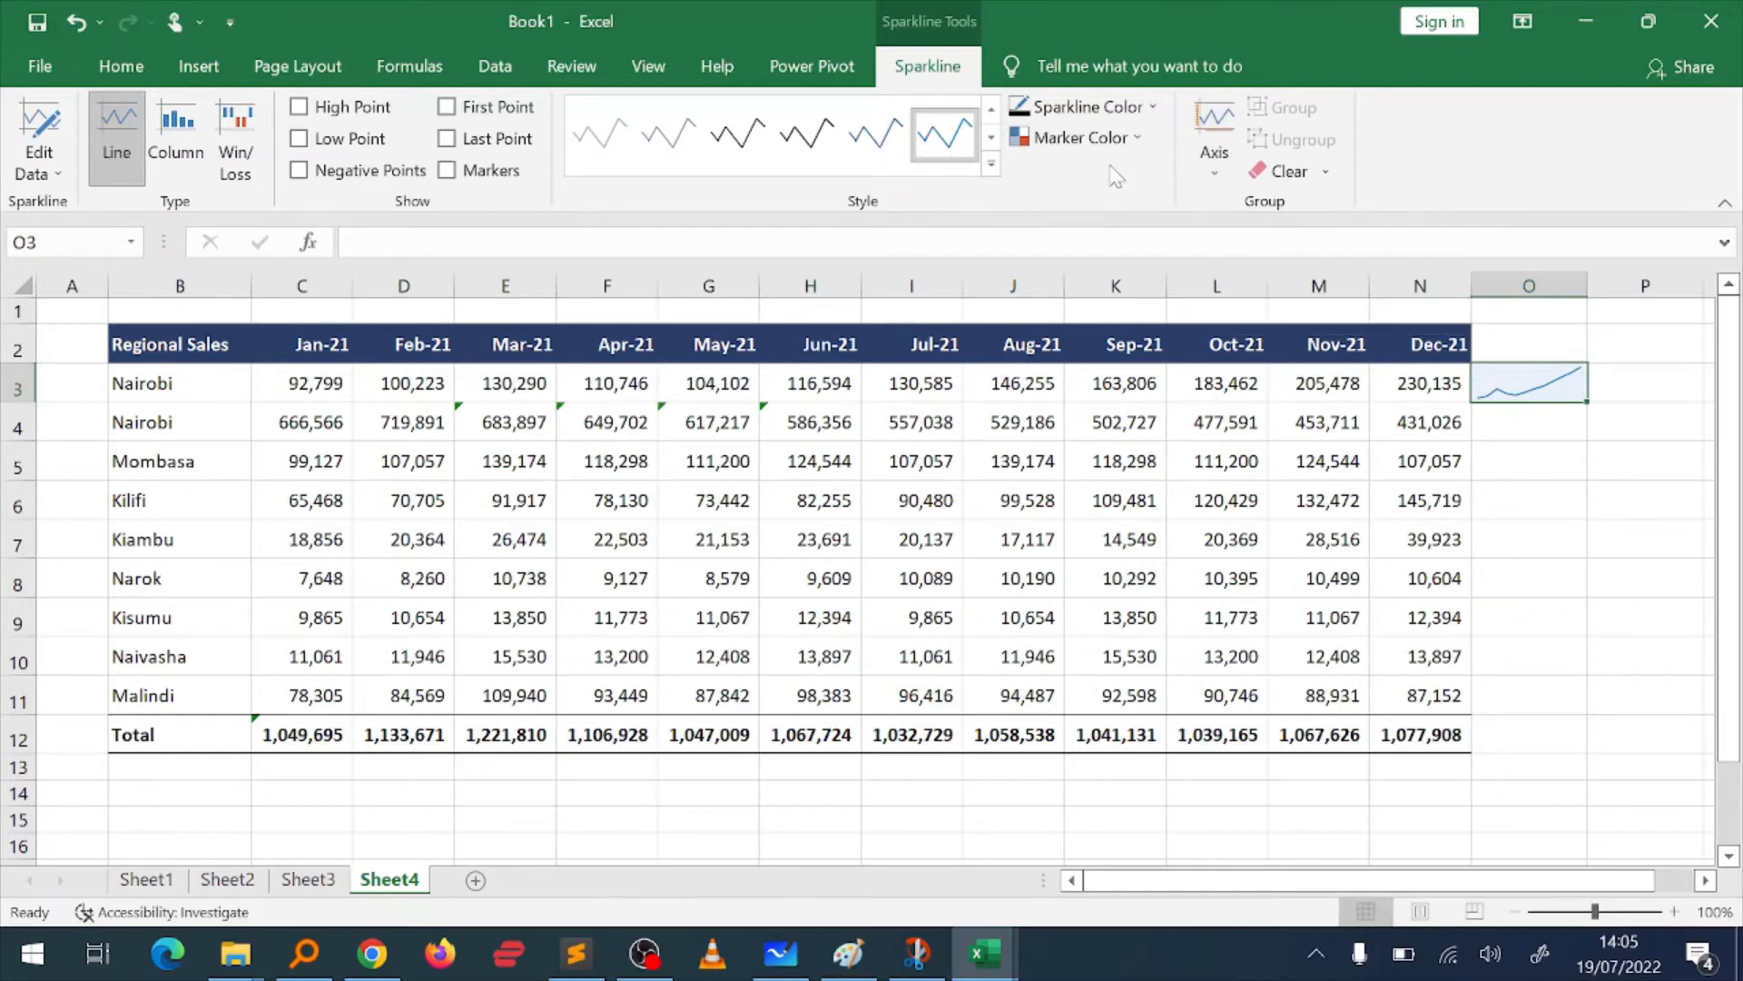
Step: Set the line weight of the sparkline in O3 to 2¼ pt
{"action": "key", "text": "alt"}
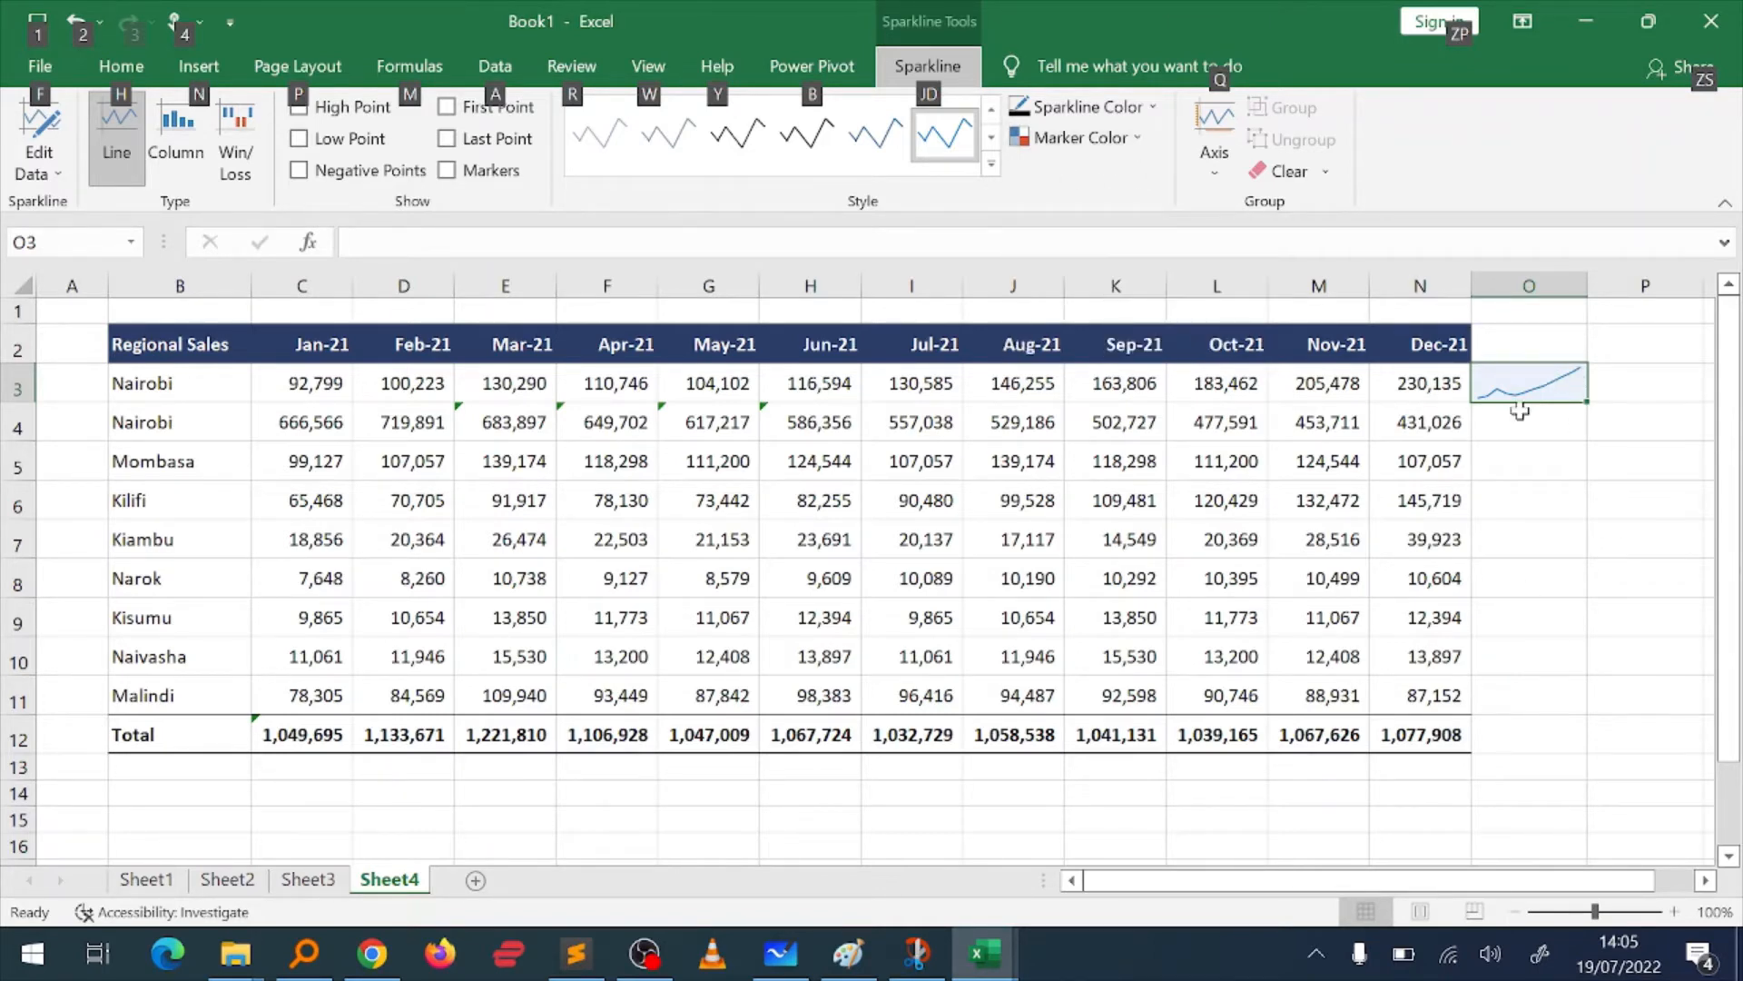
{"action": "left_click", "coordinate": [1541, 462]}
{"action": "key", "text": "Up"}
{"action": "key", "text": "Up"}
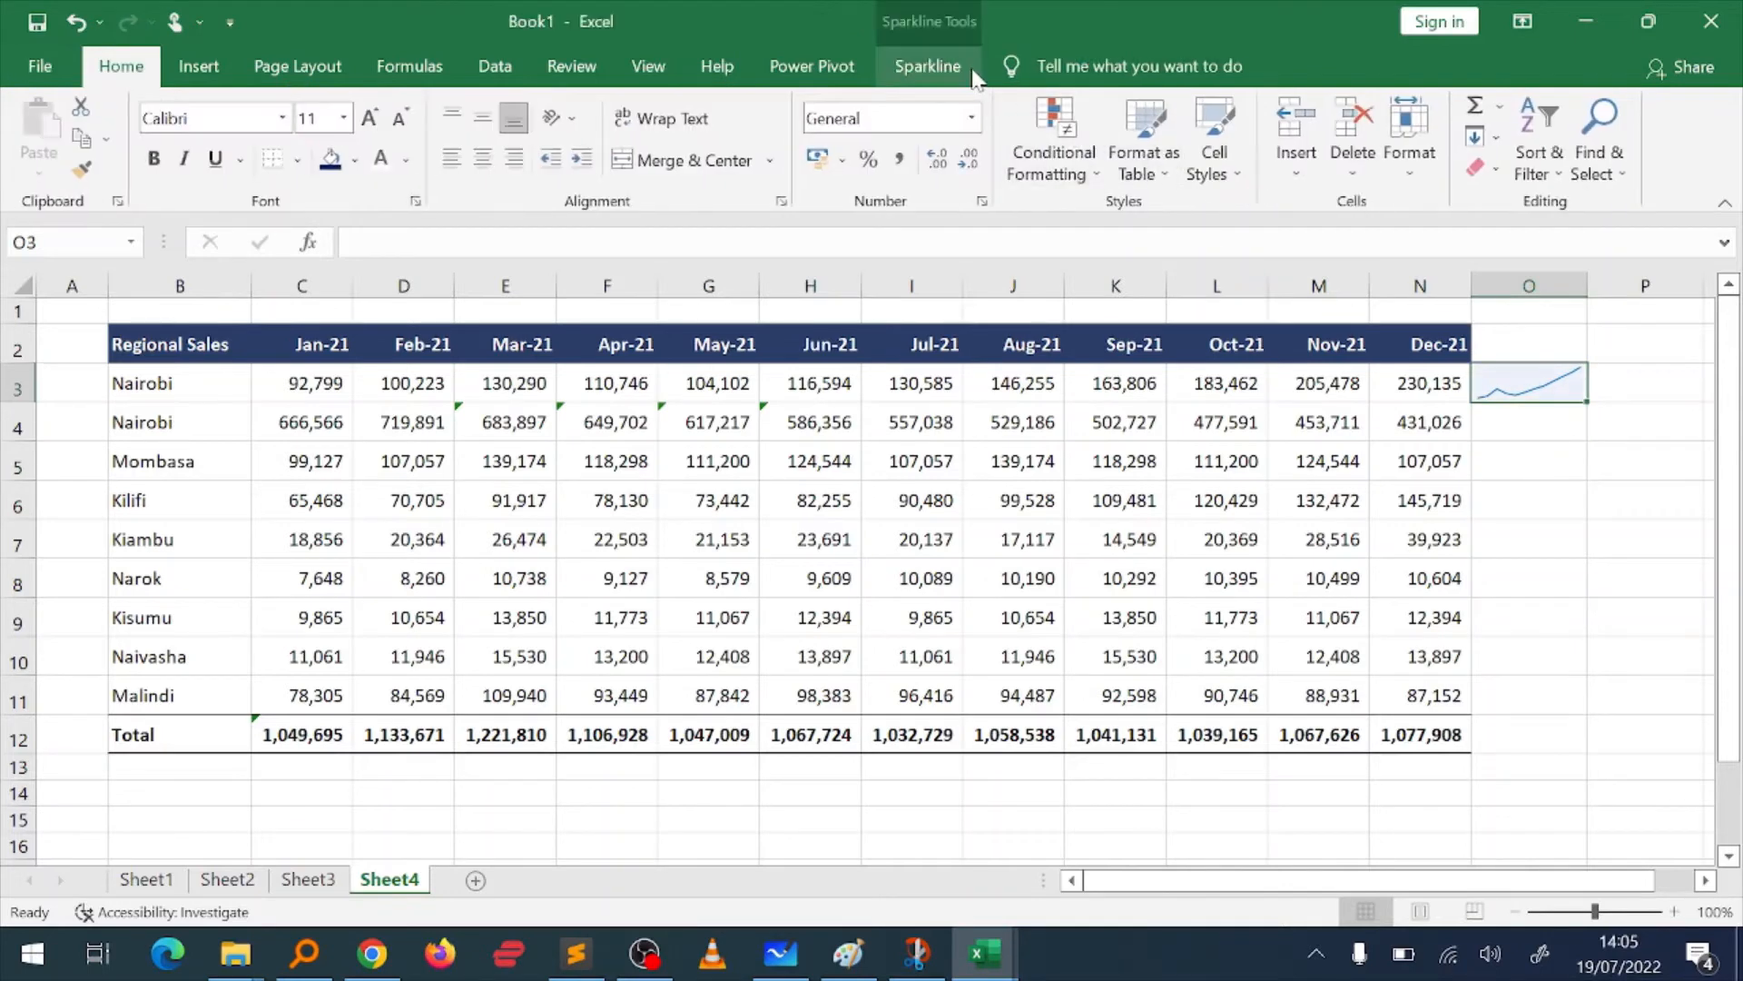
{"action": "left_click", "coordinate": [927, 65]}
{"action": "left_click", "coordinate": [1130, 145]}
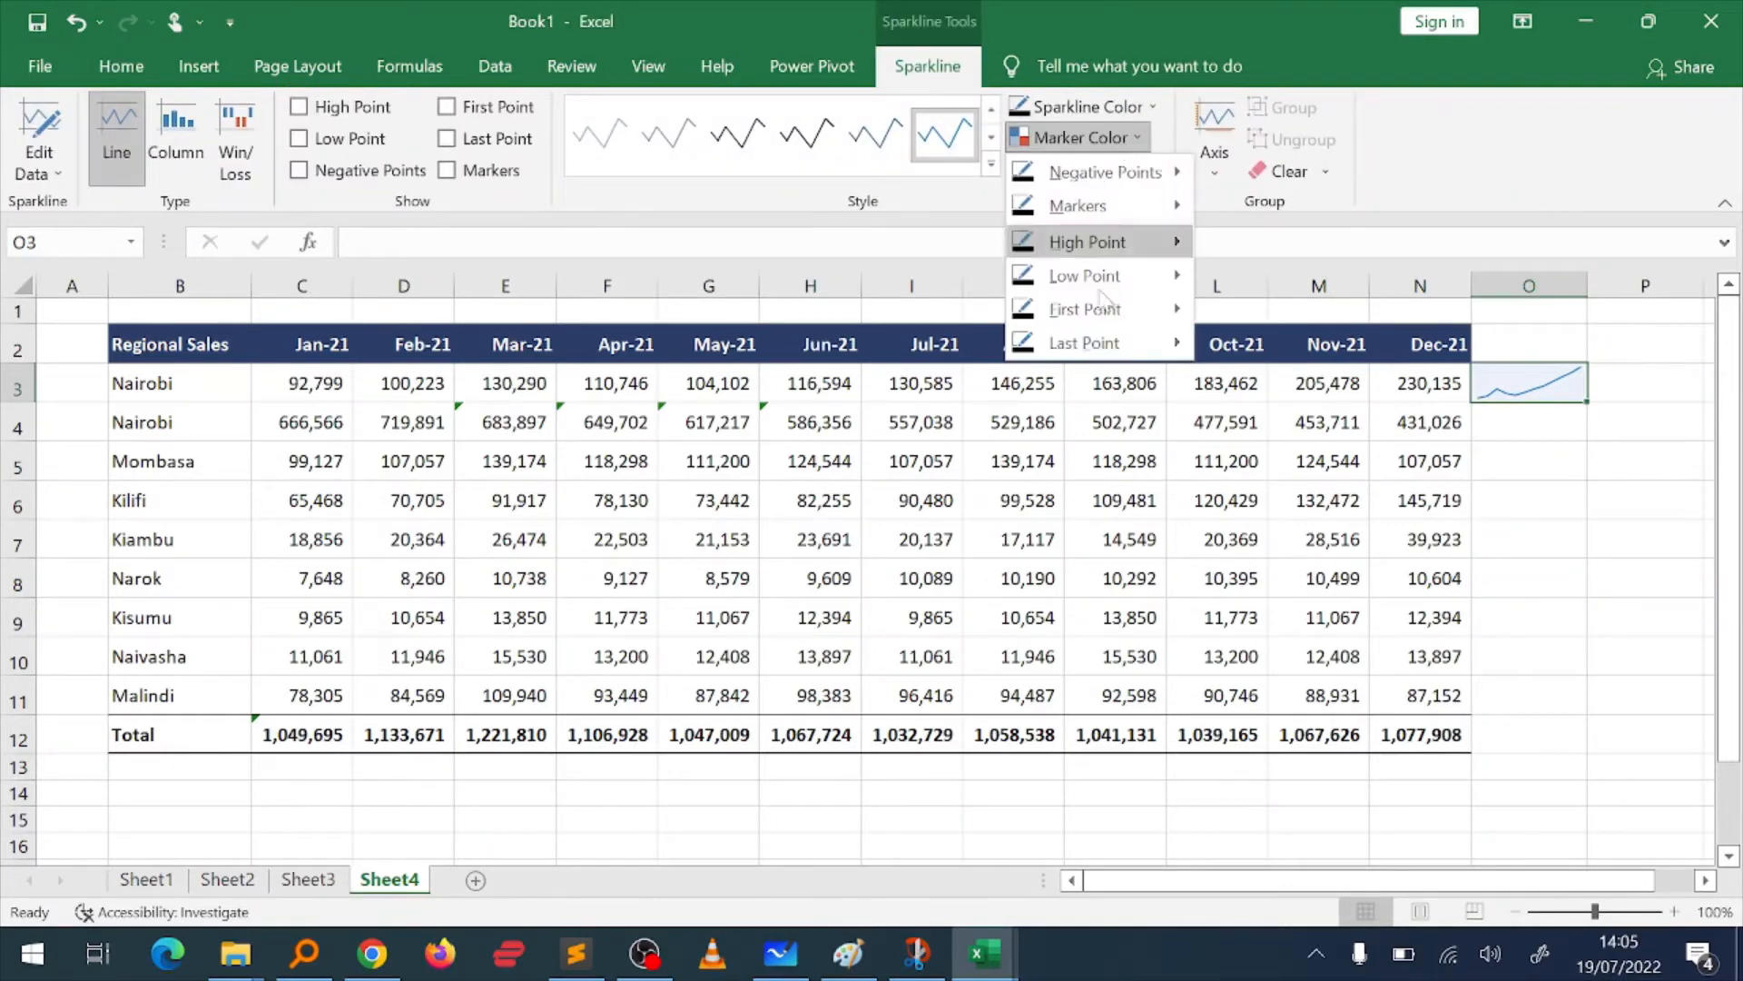
{"action": "left_click", "coordinate": [1139, 141]}
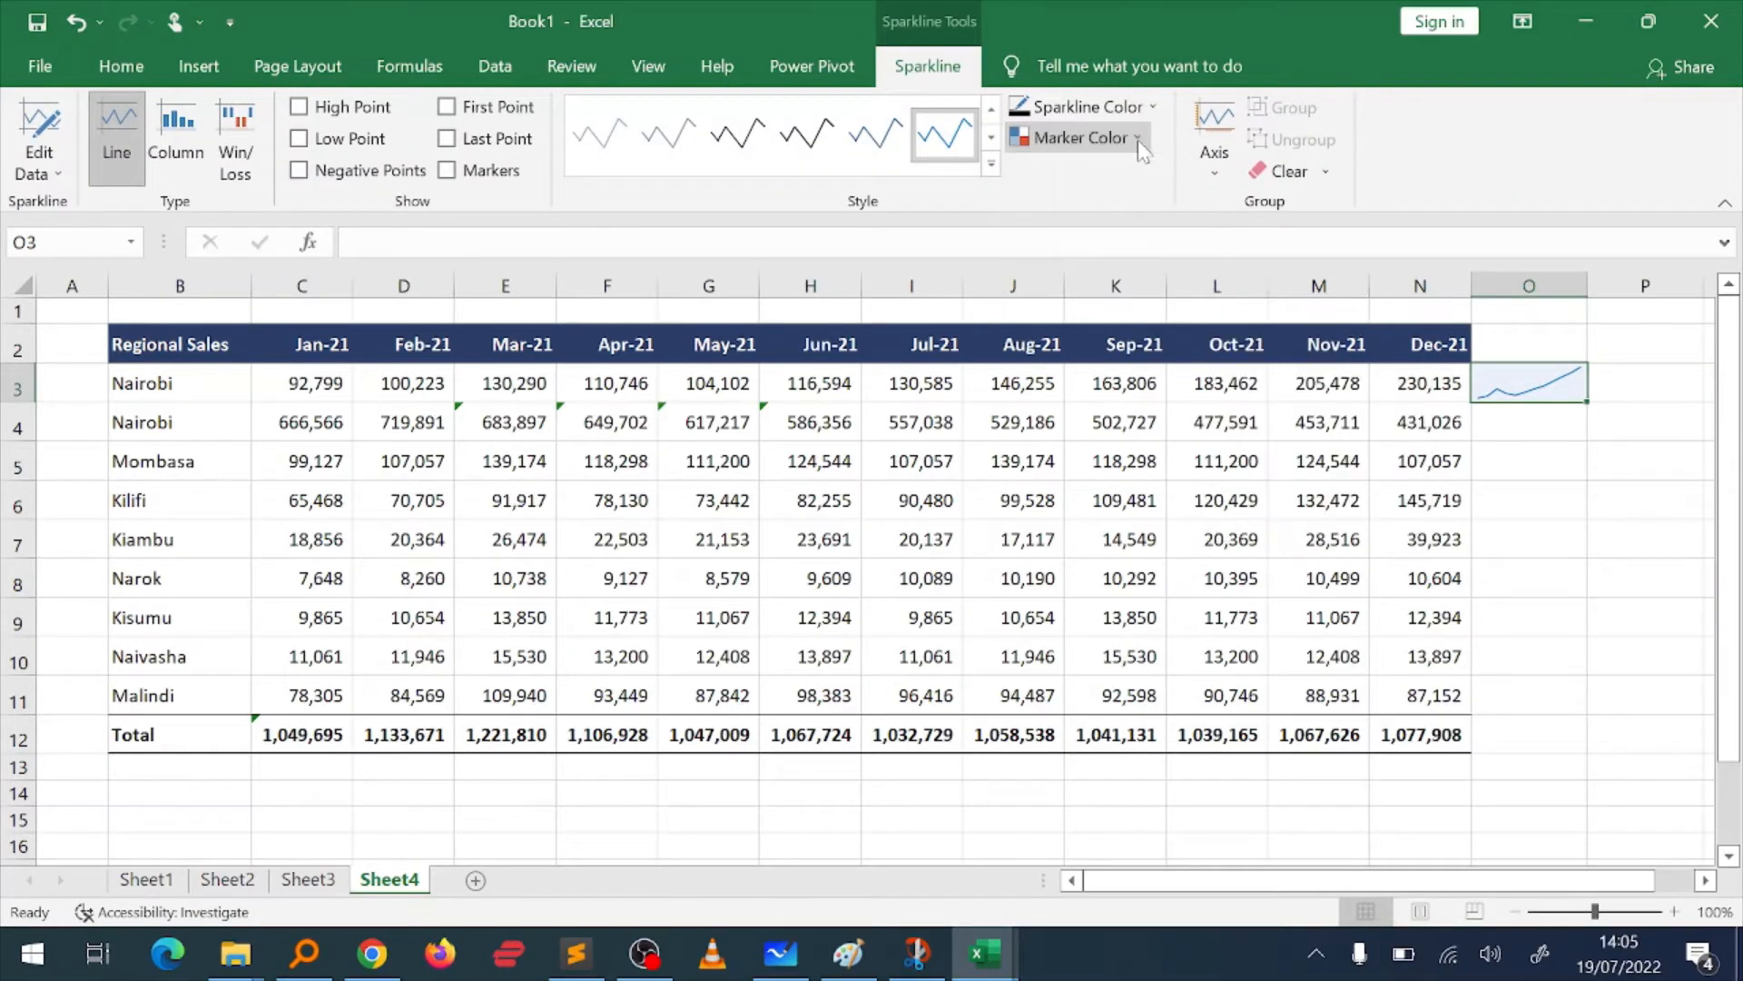
{"action": "left_click", "coordinate": [1139, 143]}
{"action": "left_click", "coordinate": [1153, 109]}
{"action": "left_click", "coordinate": [1153, 109]}
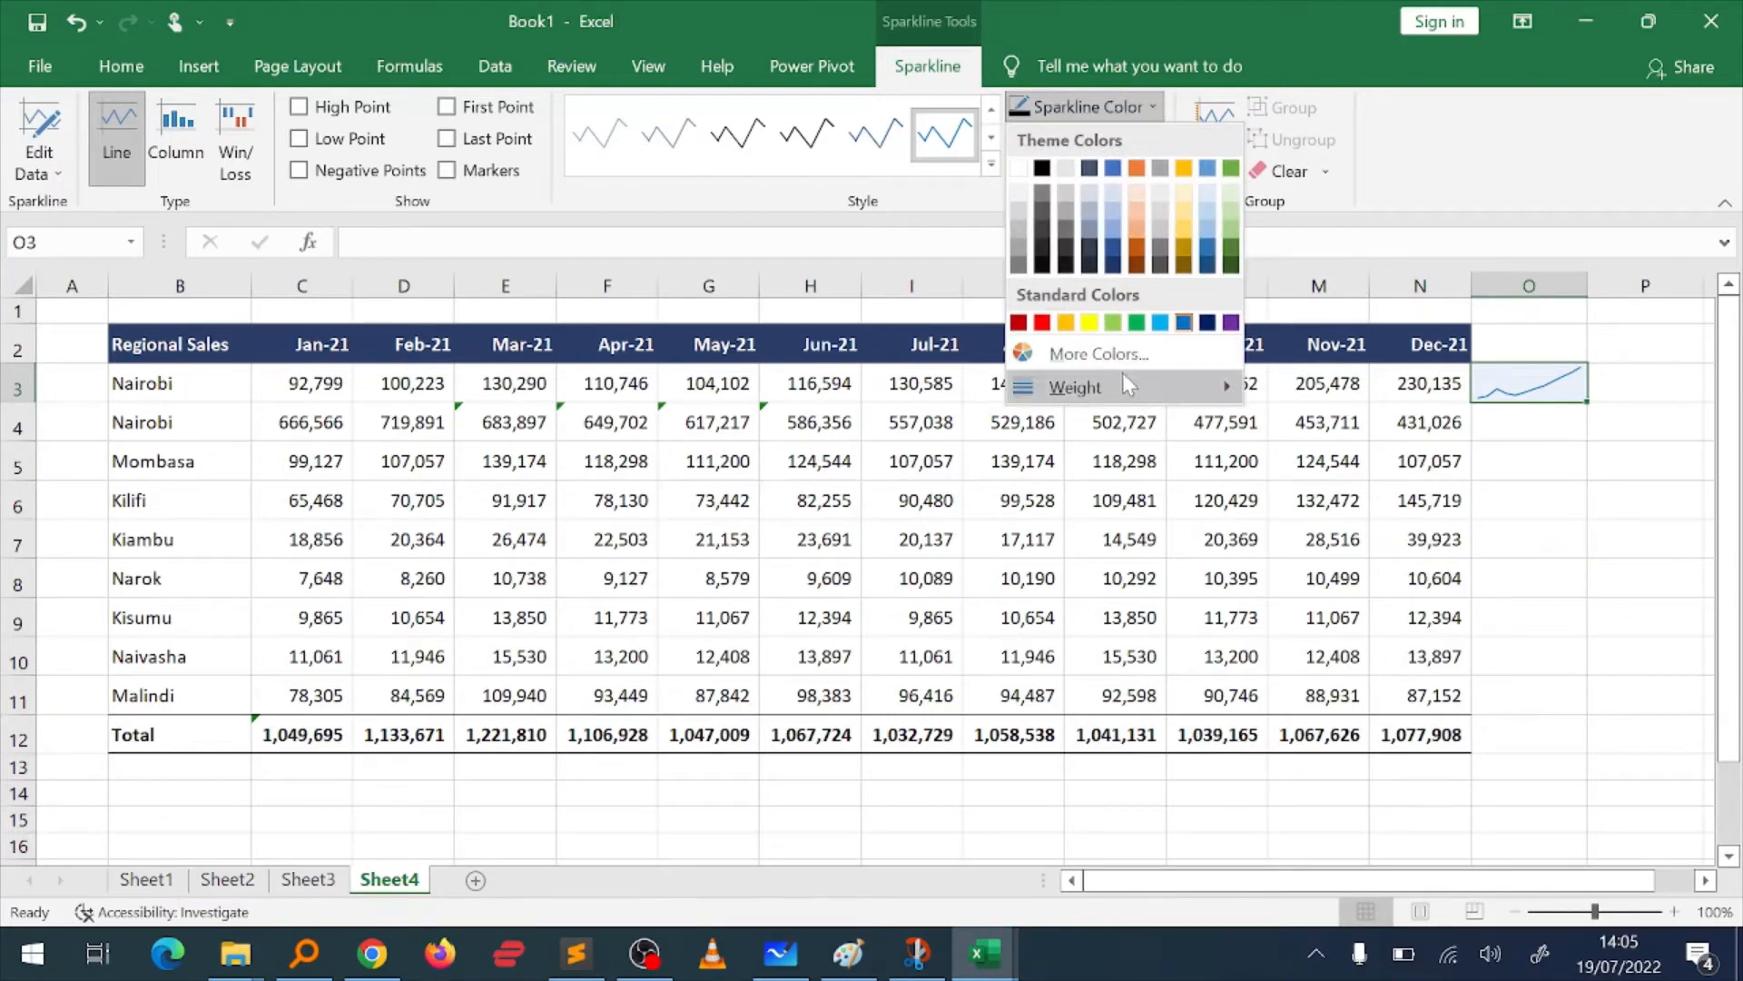
{"action": "mouse_move", "coordinate": [1130, 400]}
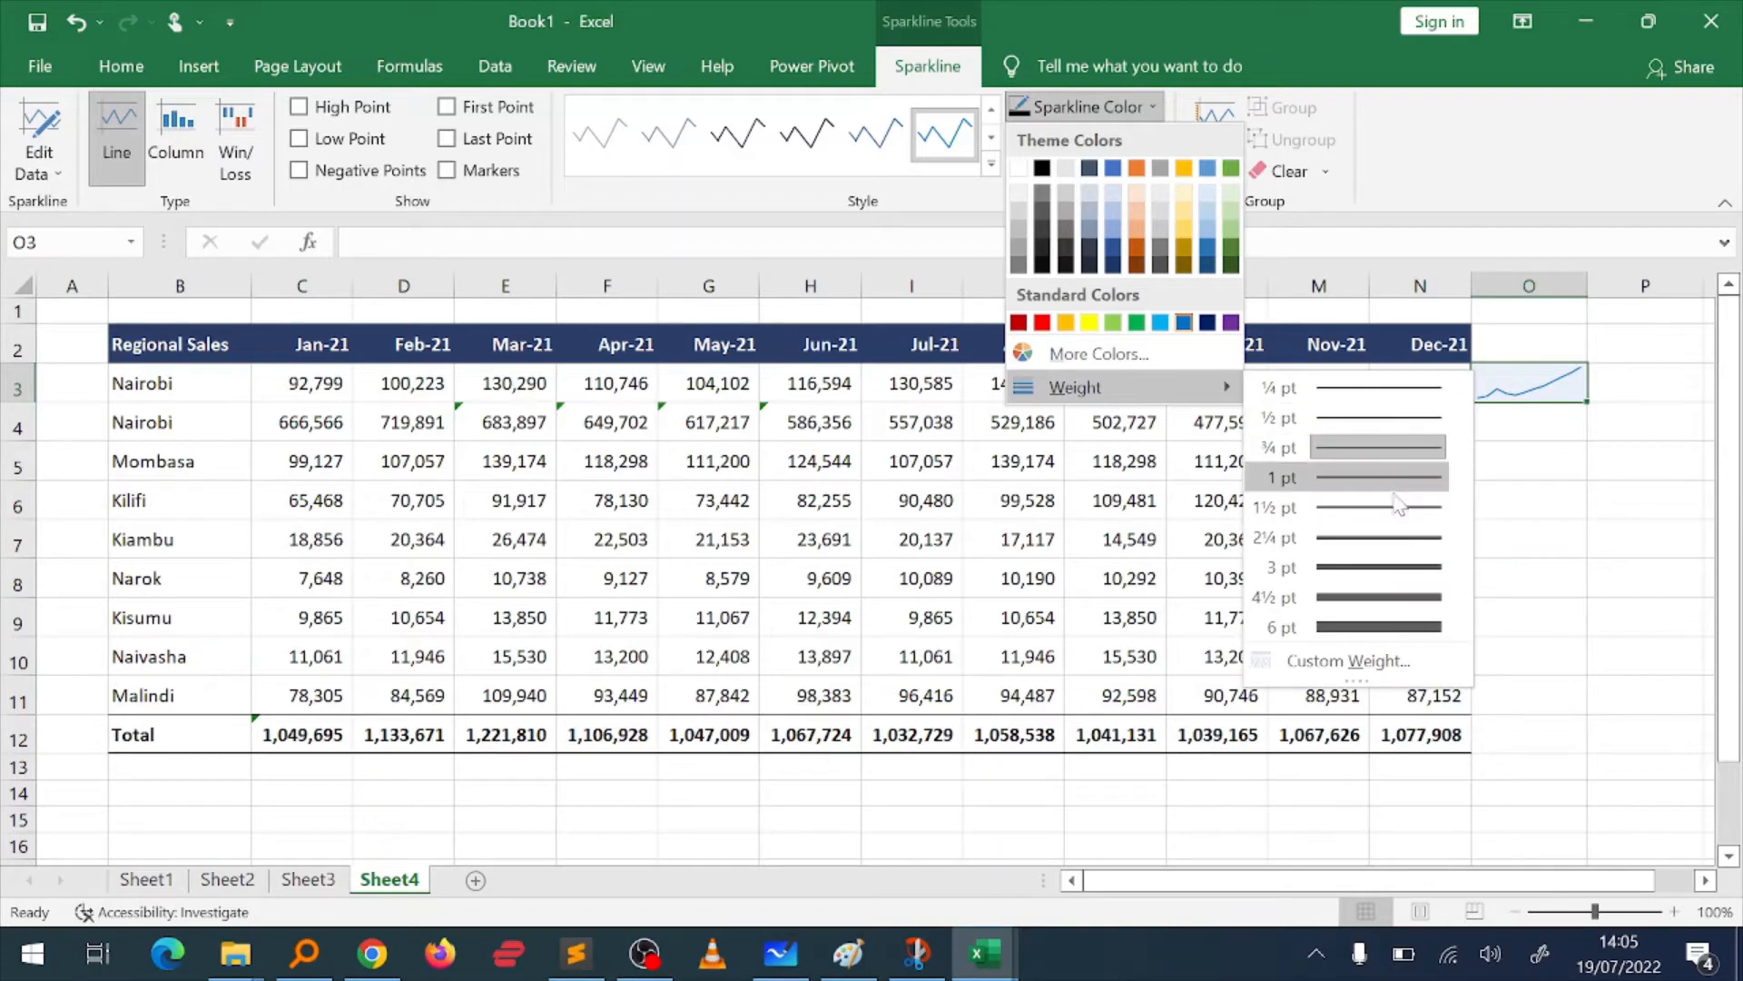
{"action": "left_click", "coordinate": [1392, 523]}
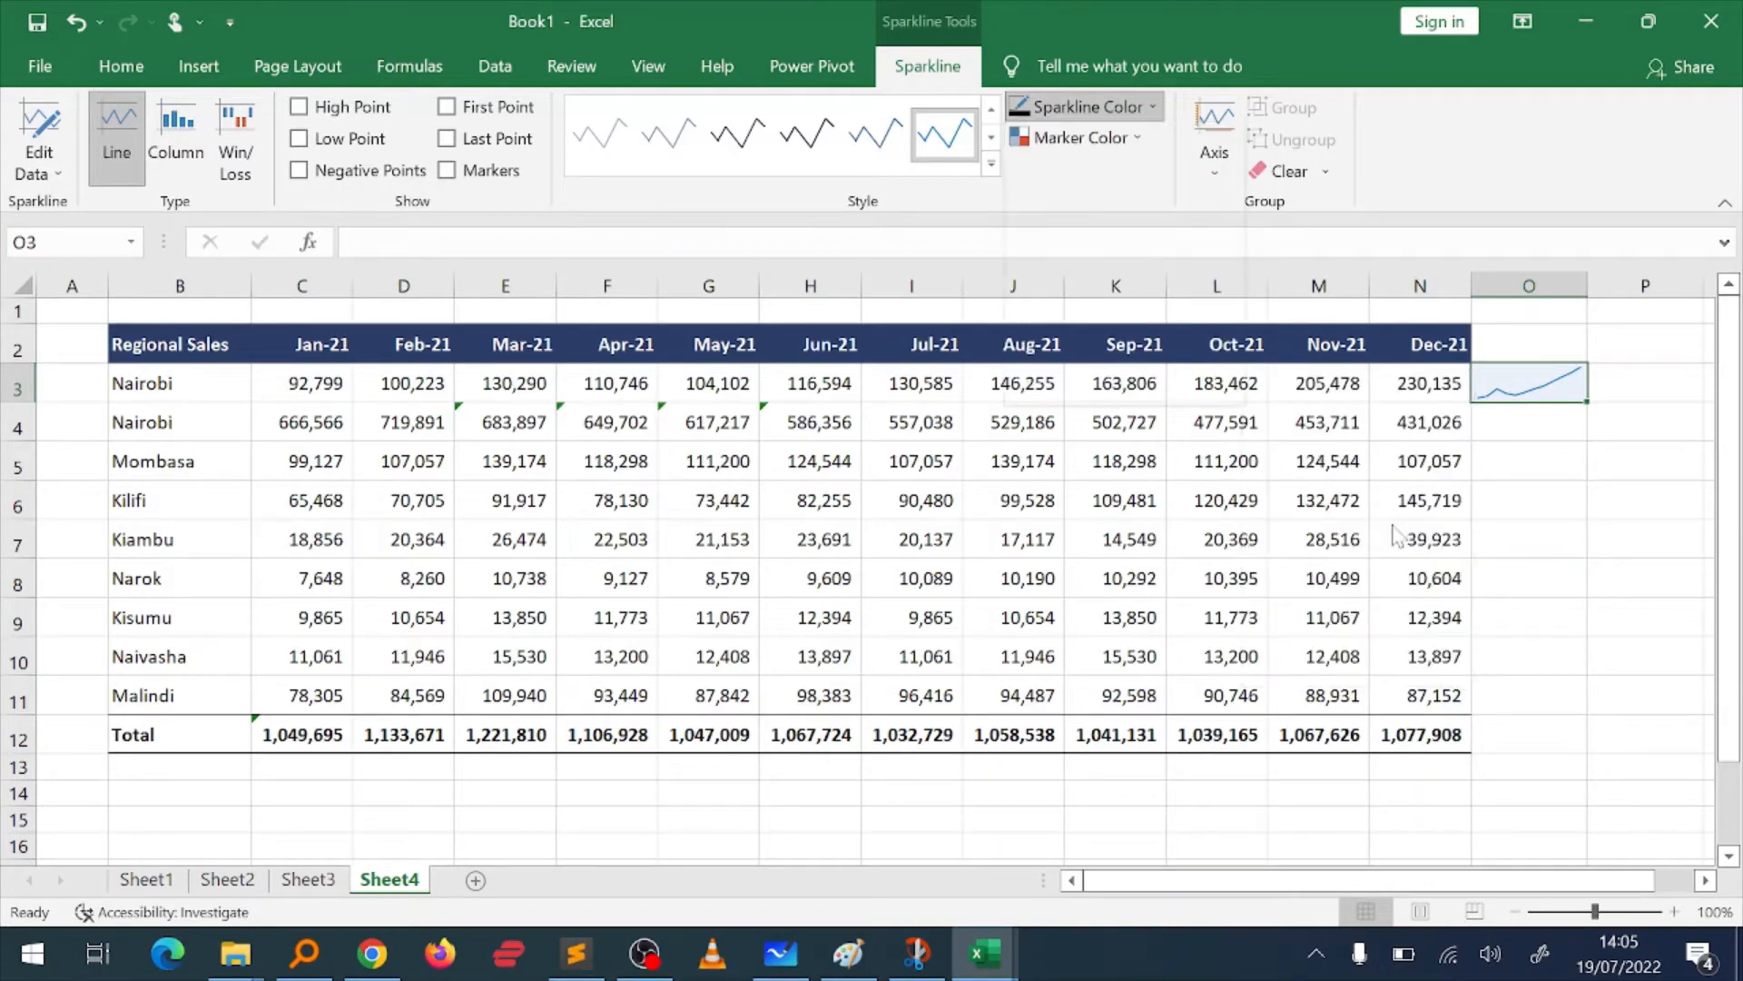
Step: Fill the O3 sparkline down through O12 so every region and the Total row gets one
{"action": "left_click", "coordinate": [1528, 436]}
{"action": "key", "text": "Up"}
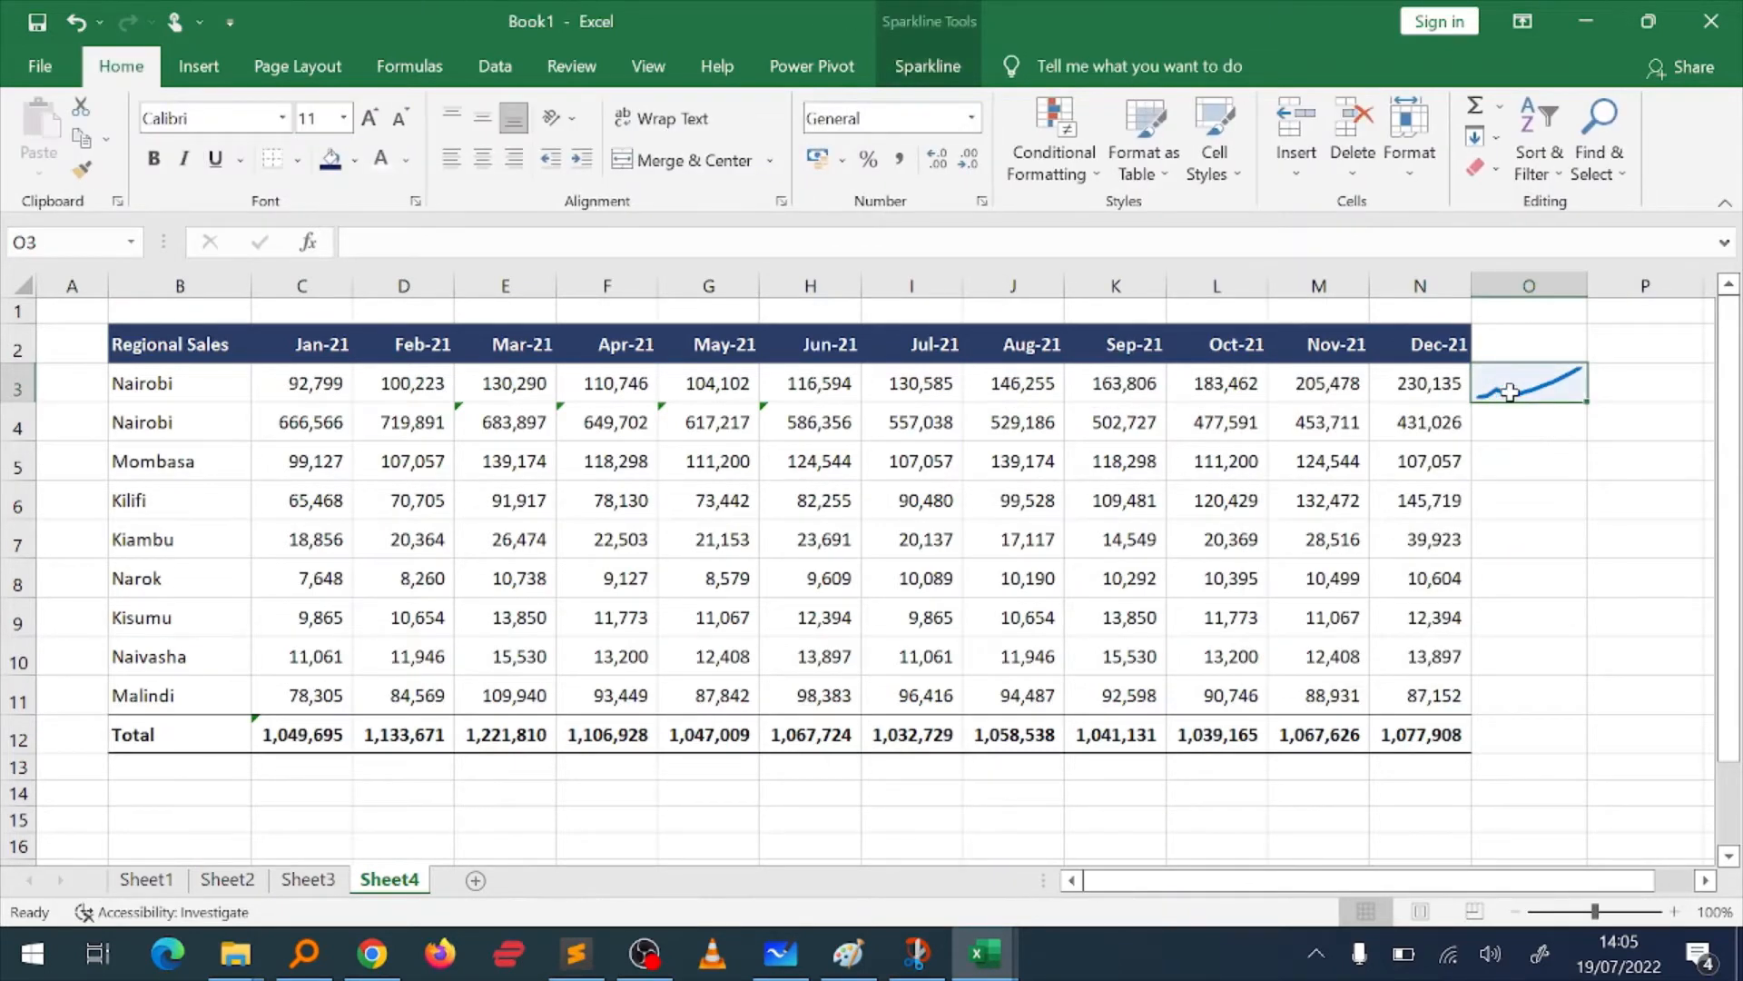
{"action": "left_click", "coordinate": [1589, 402]}
{"action": "left_click", "coordinate": [1589, 402]}
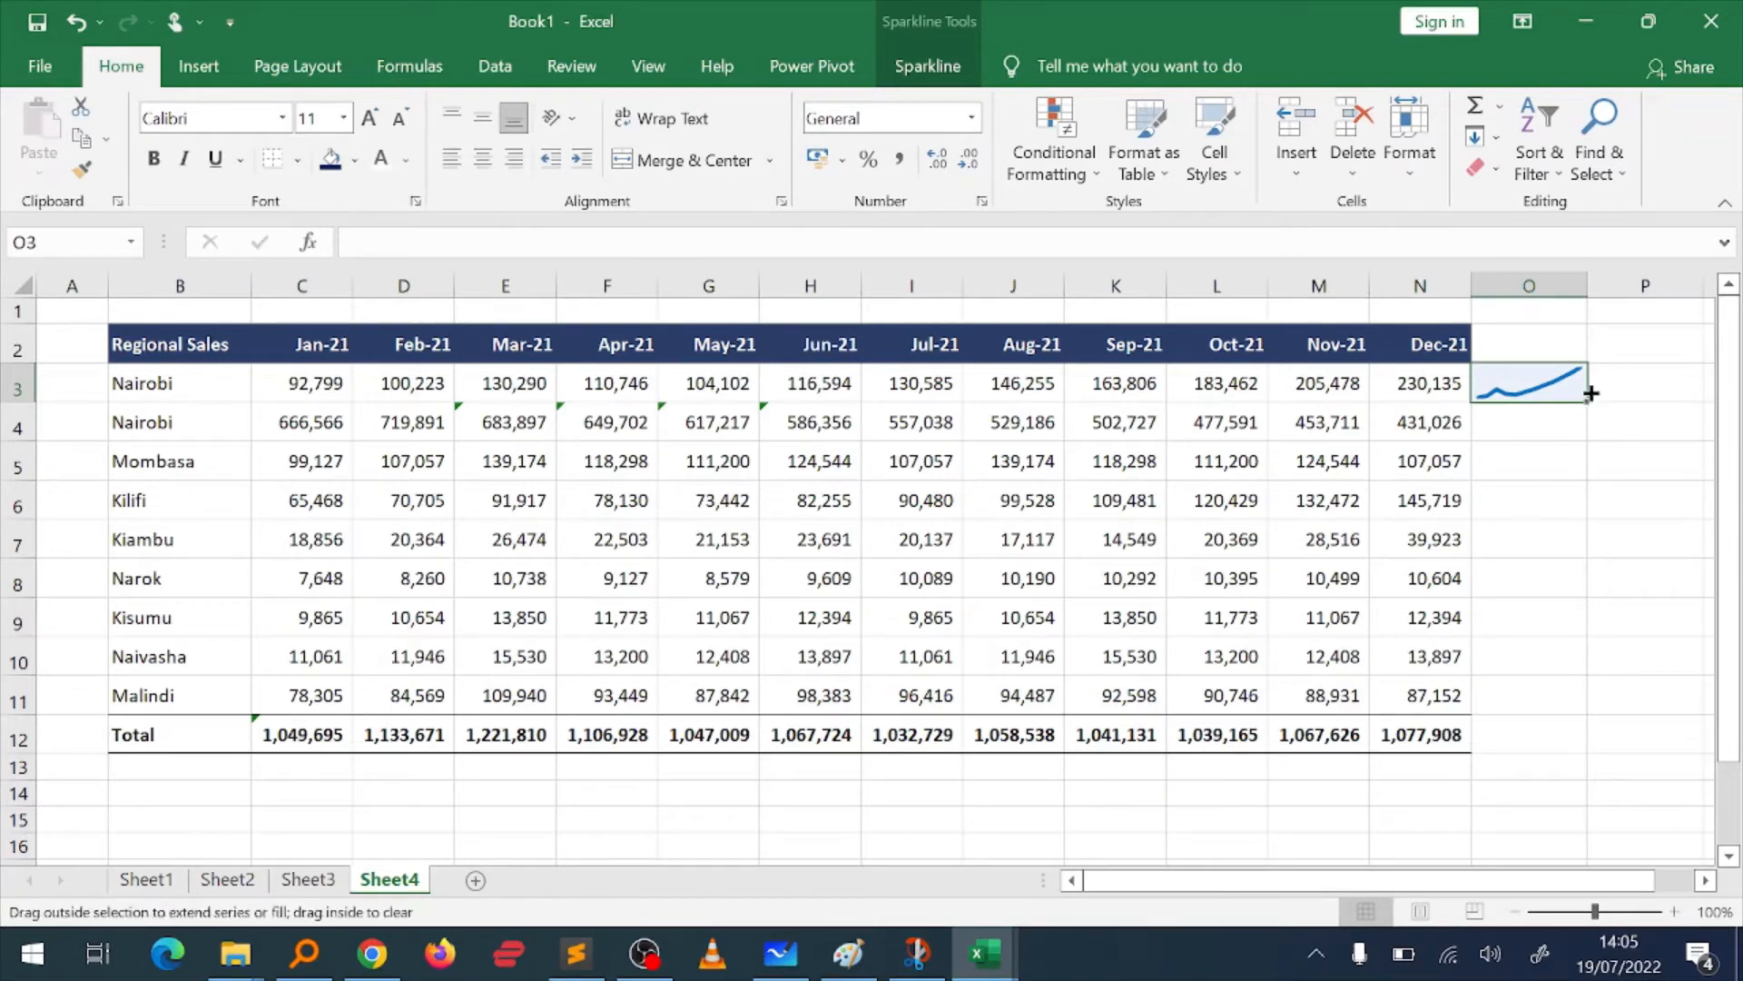
{"action": "left_click", "coordinate": [1589, 401]}
{"action": "left_click_drag", "start_coordinate": [1589, 401], "coordinate": [1568, 755]}
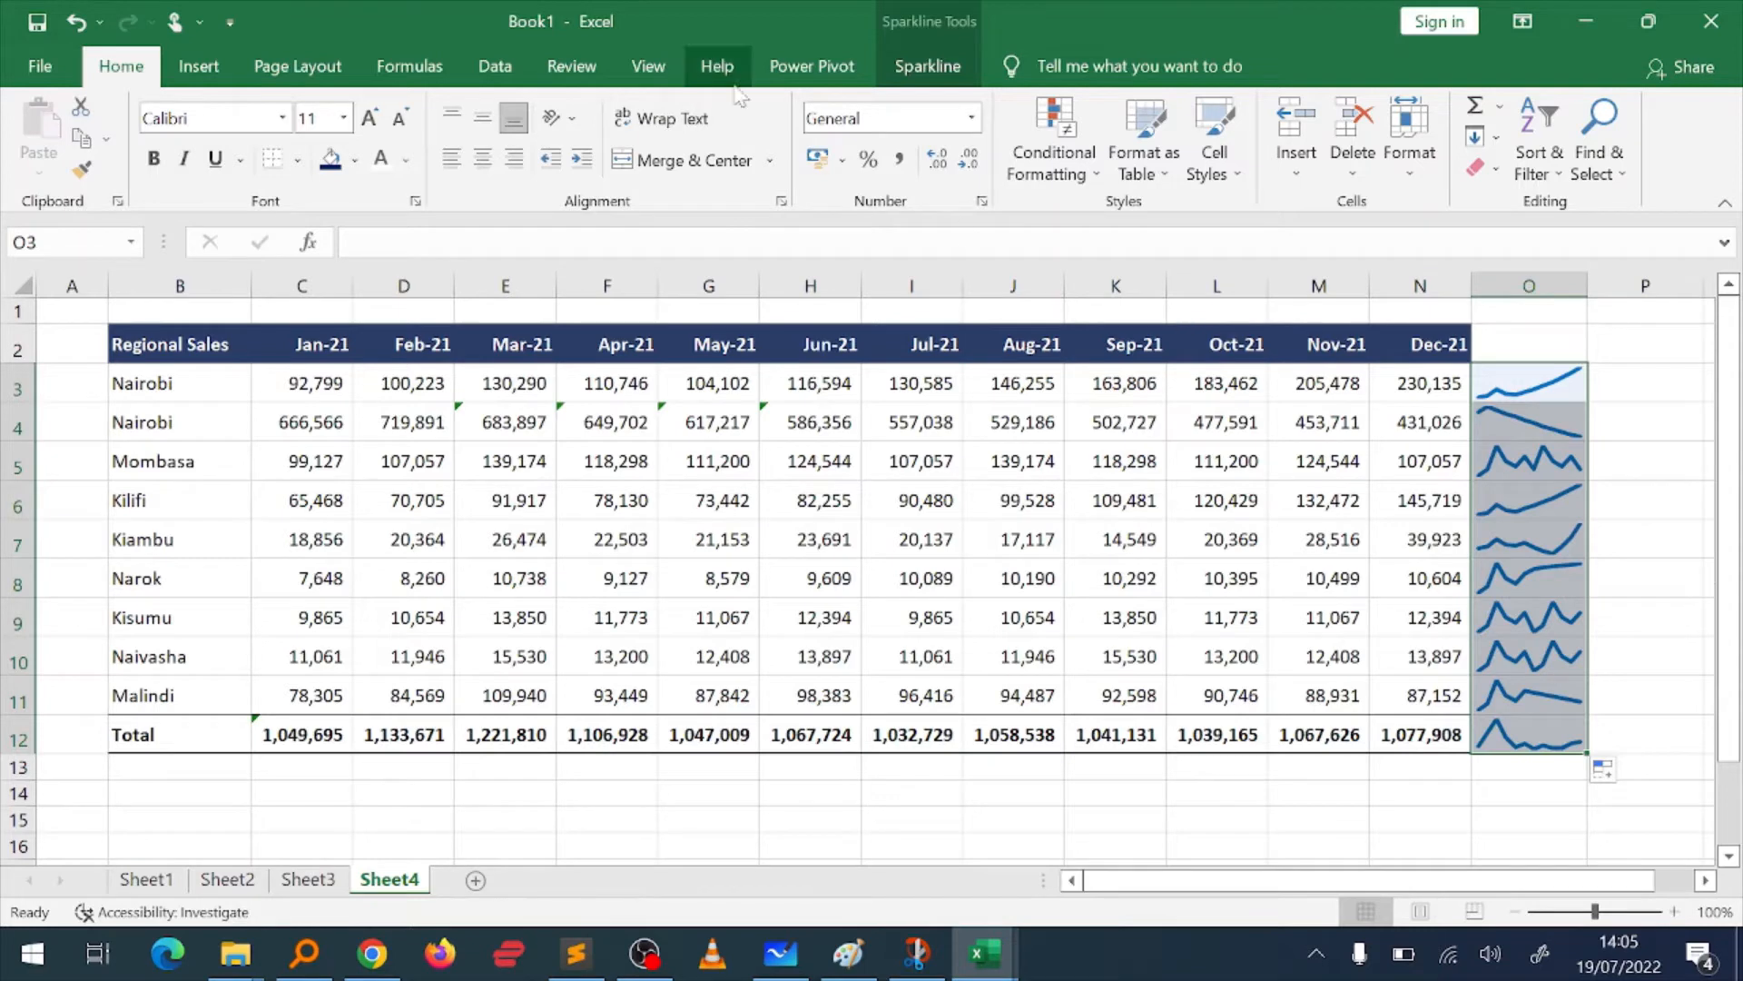
Step: Set the line weight of all sparklines in O3:O12 to 1 pt
{"action": "left_click", "coordinate": [928, 66]}
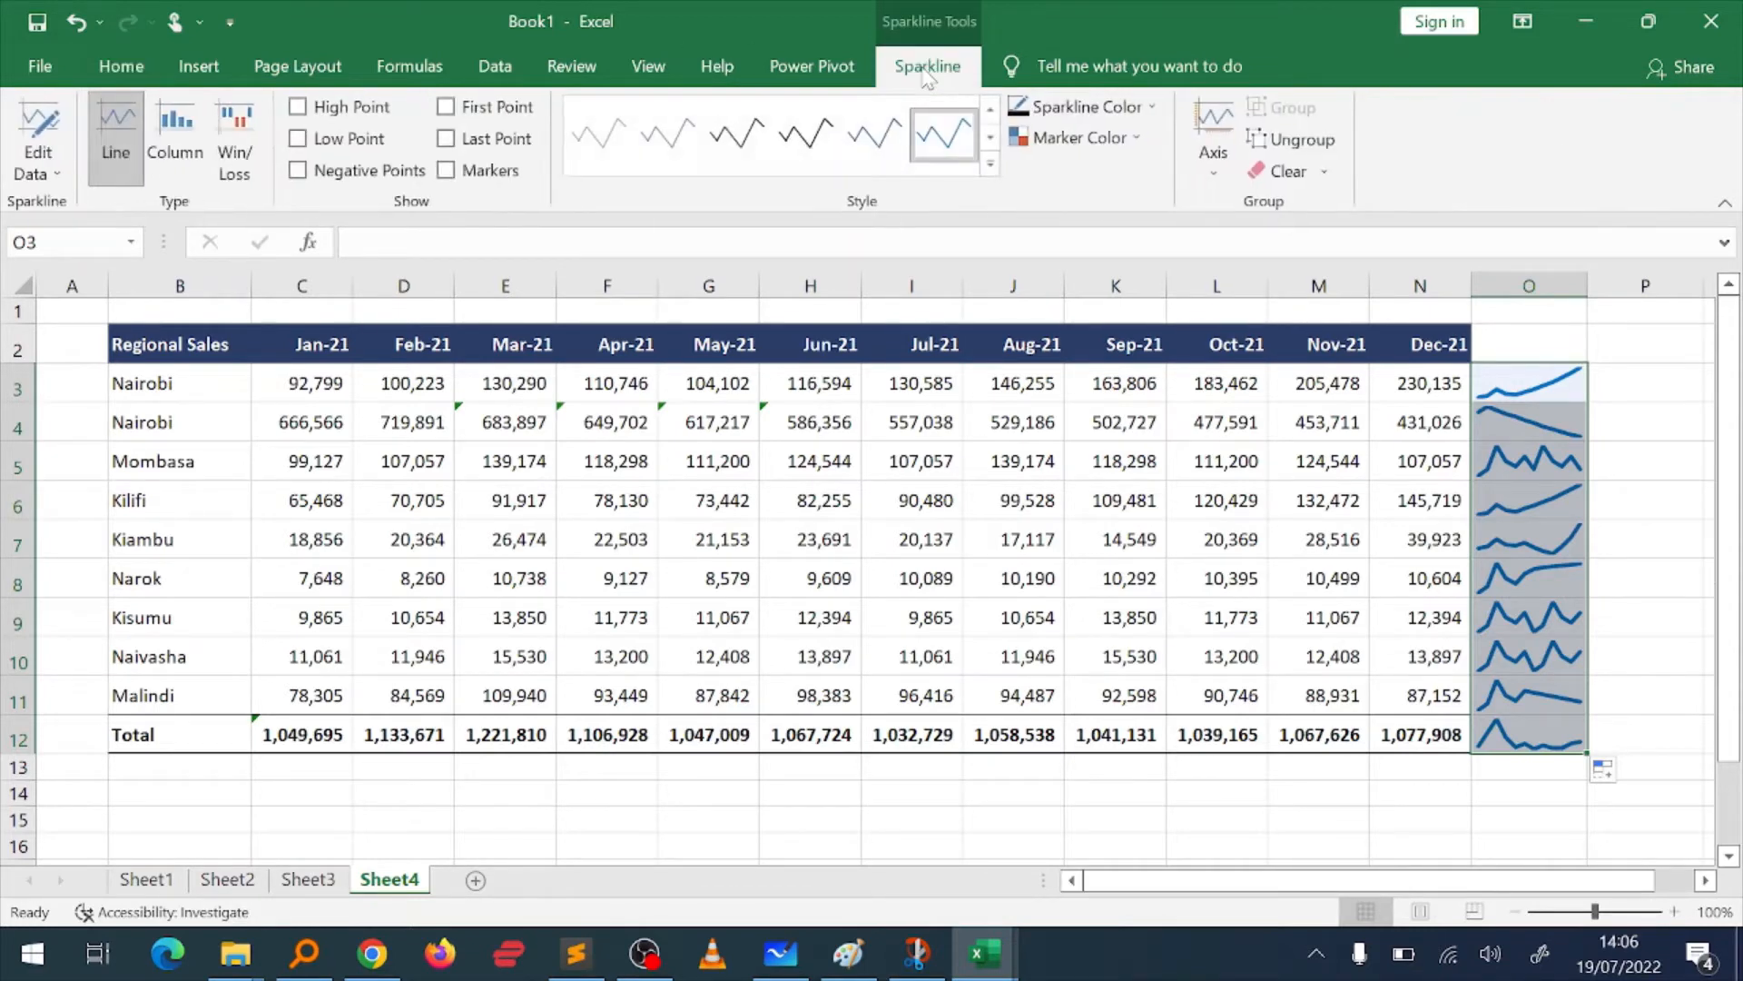
{"action": "left_click", "coordinate": [1155, 107]}
{"action": "mouse_move", "coordinate": [1101, 399]}
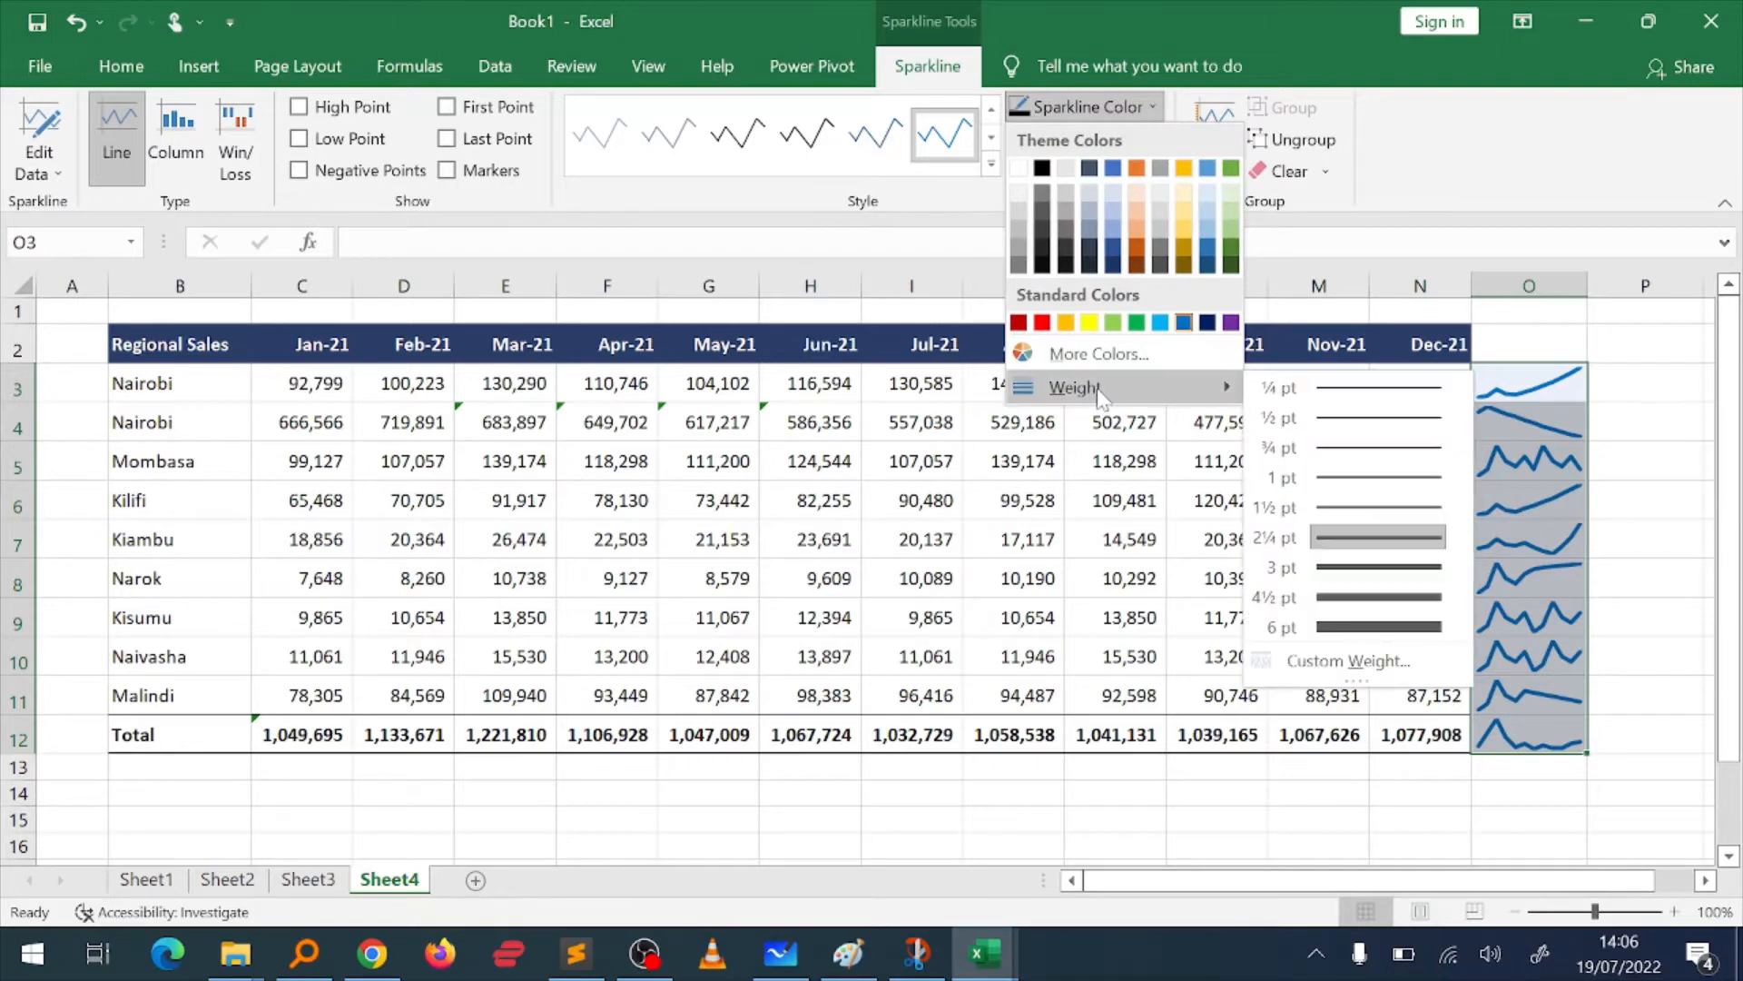
{"action": "left_click", "coordinate": [1360, 478]}
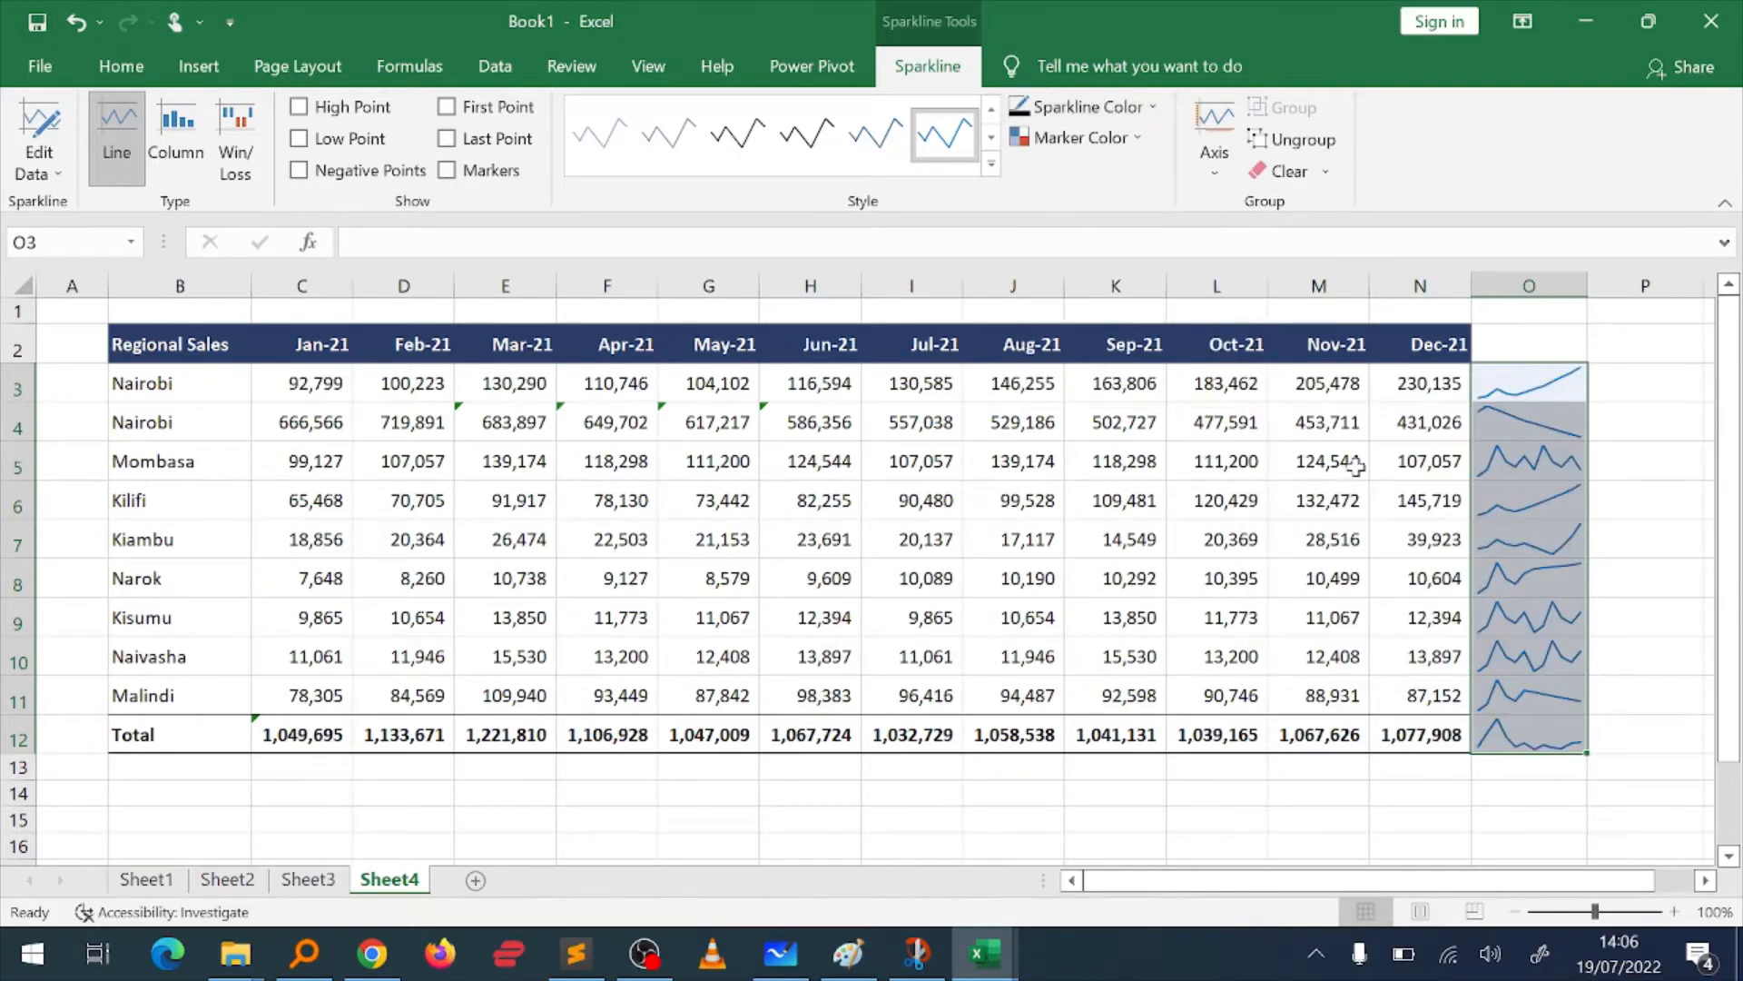
{"action": "left_click", "coordinate": [1640, 543]}
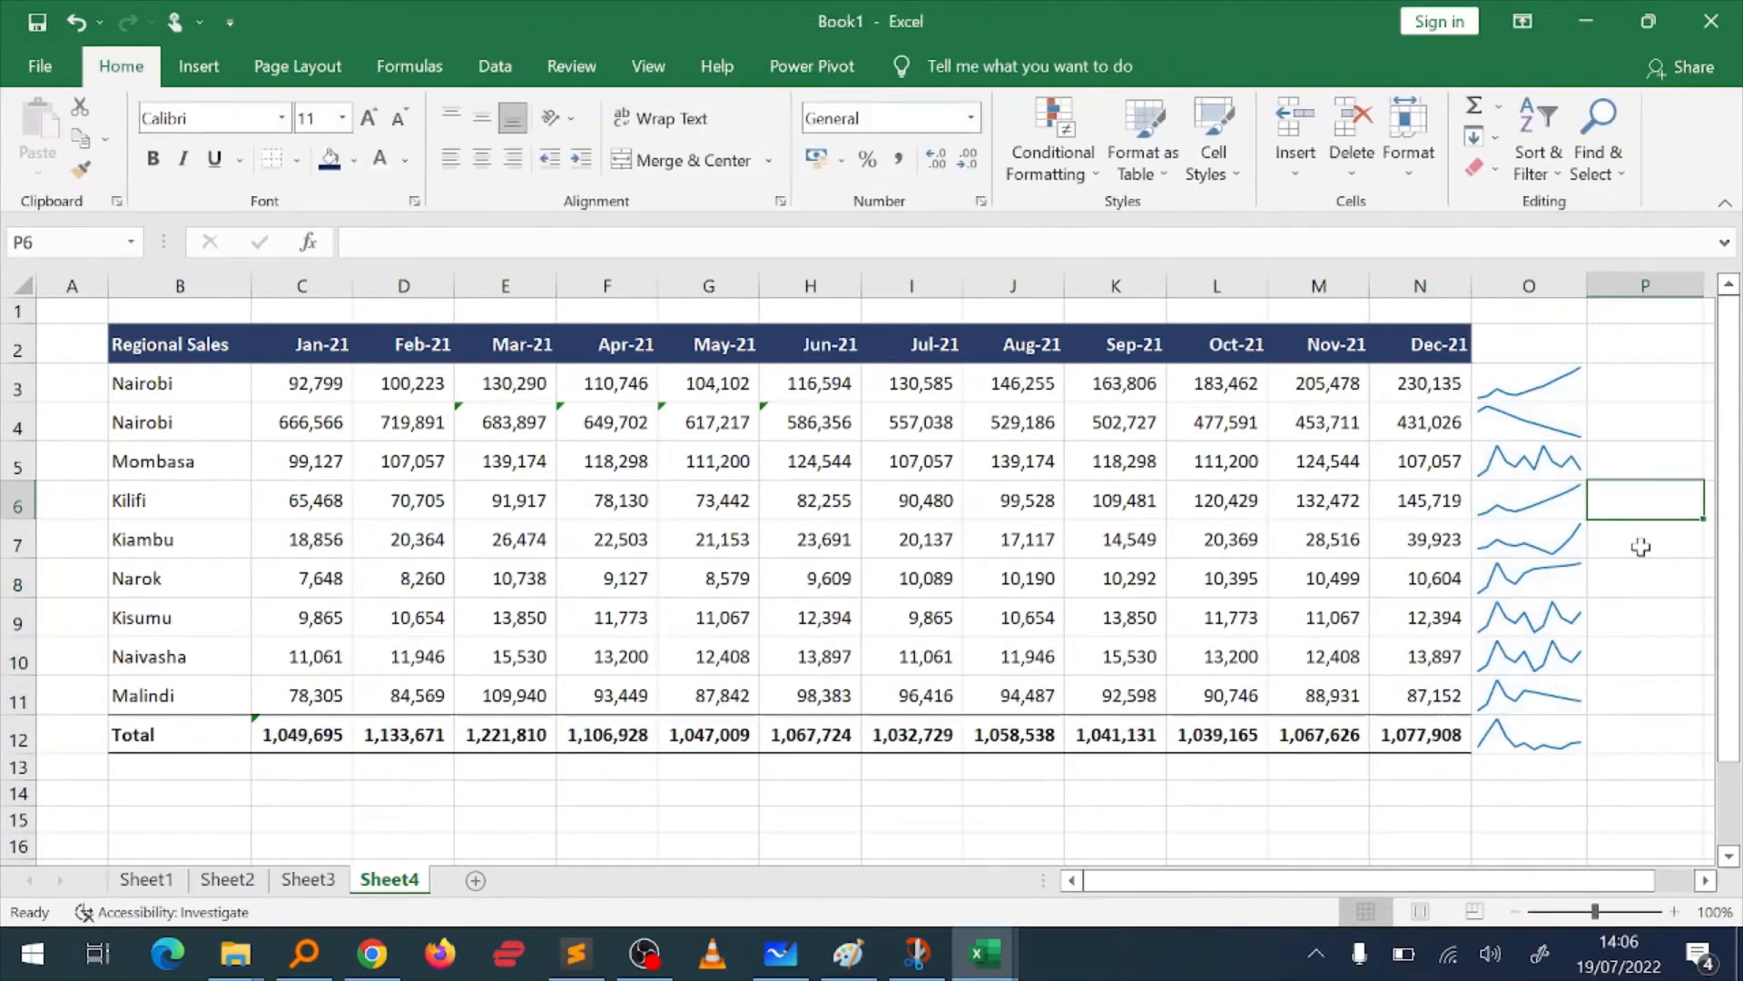
Step: Rename the second Nairobi entry in B4 to Nakuru
{"action": "left_click", "coordinate": [1513, 392]}
{"action": "key", "text": "Down"}
{"action": "key", "text": "Up"}
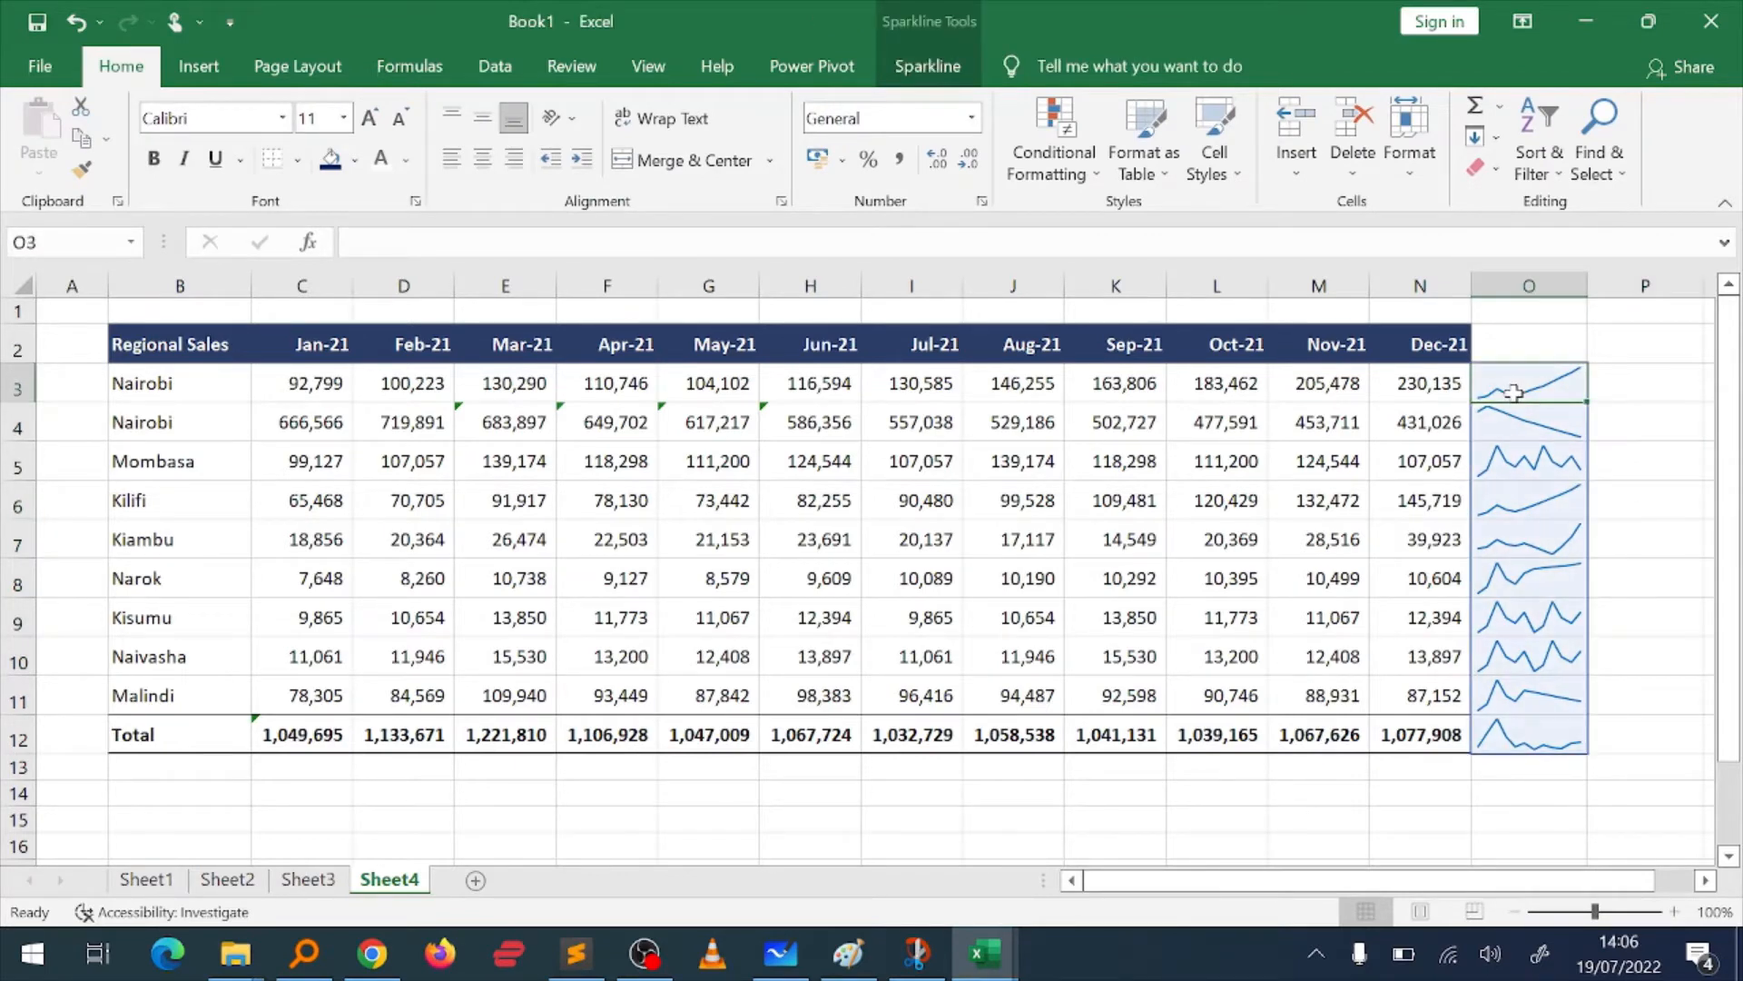
{"action": "key", "text": "Down"}
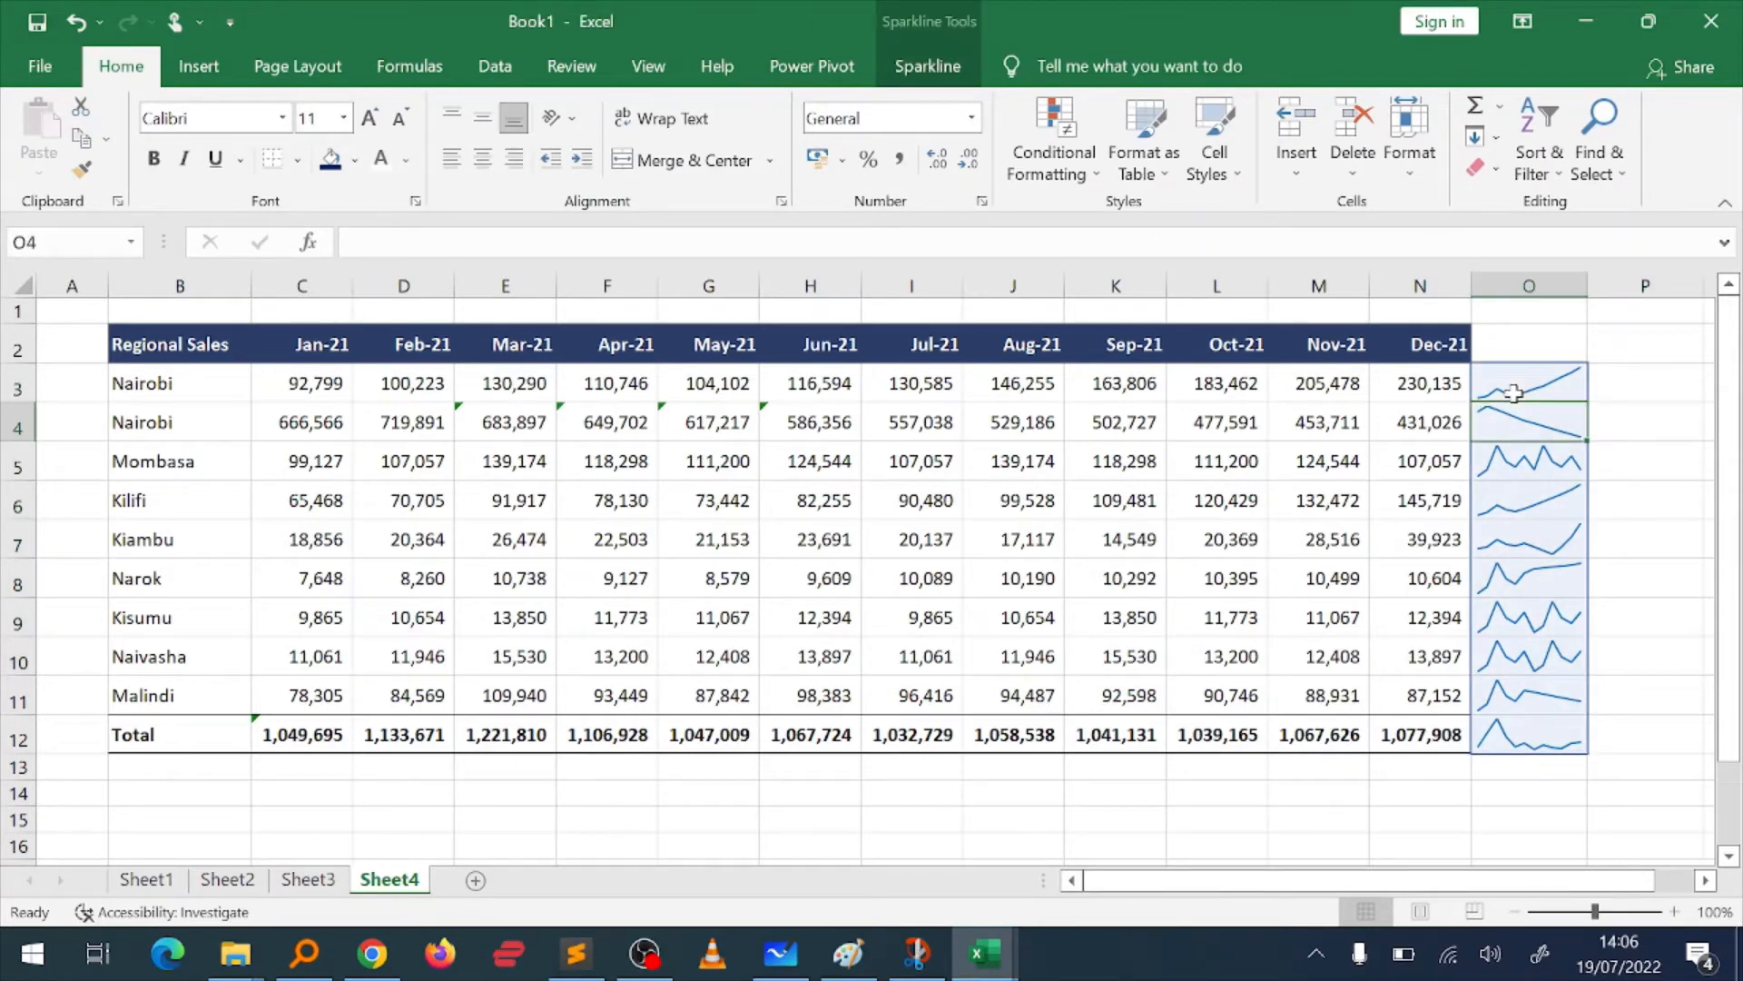
{"action": "left_click", "coordinate": [207, 441]}
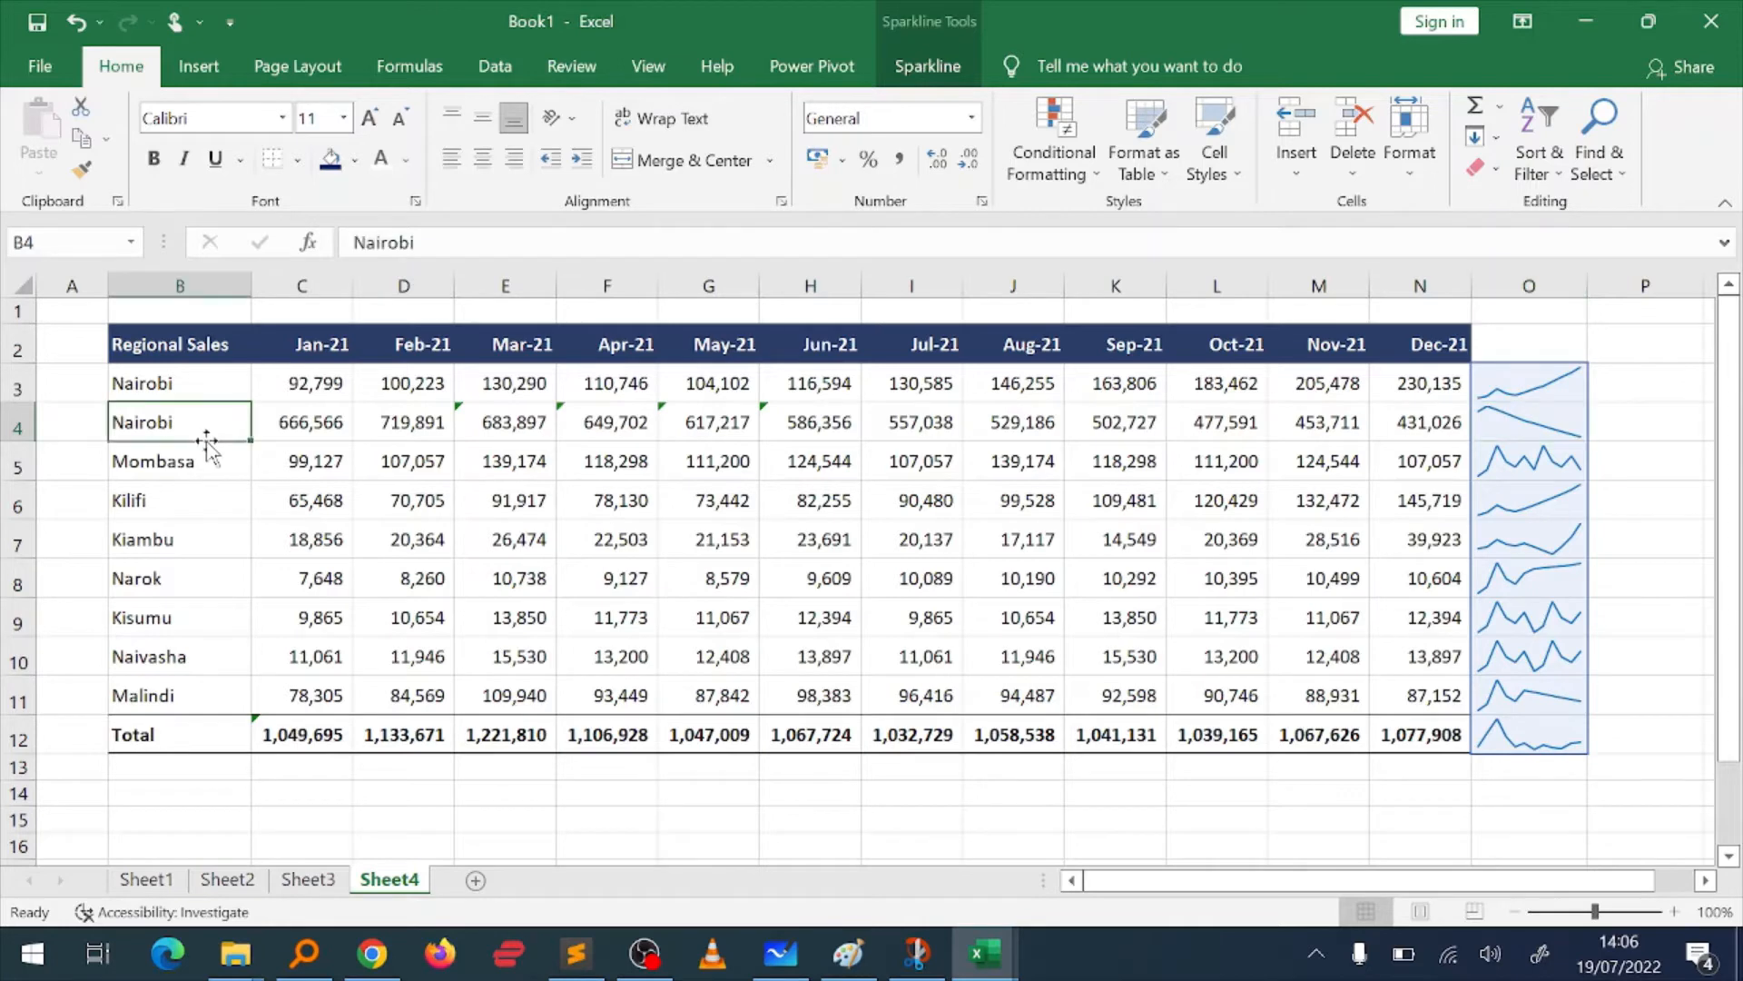
{"action": "type", "text": "Nak"}
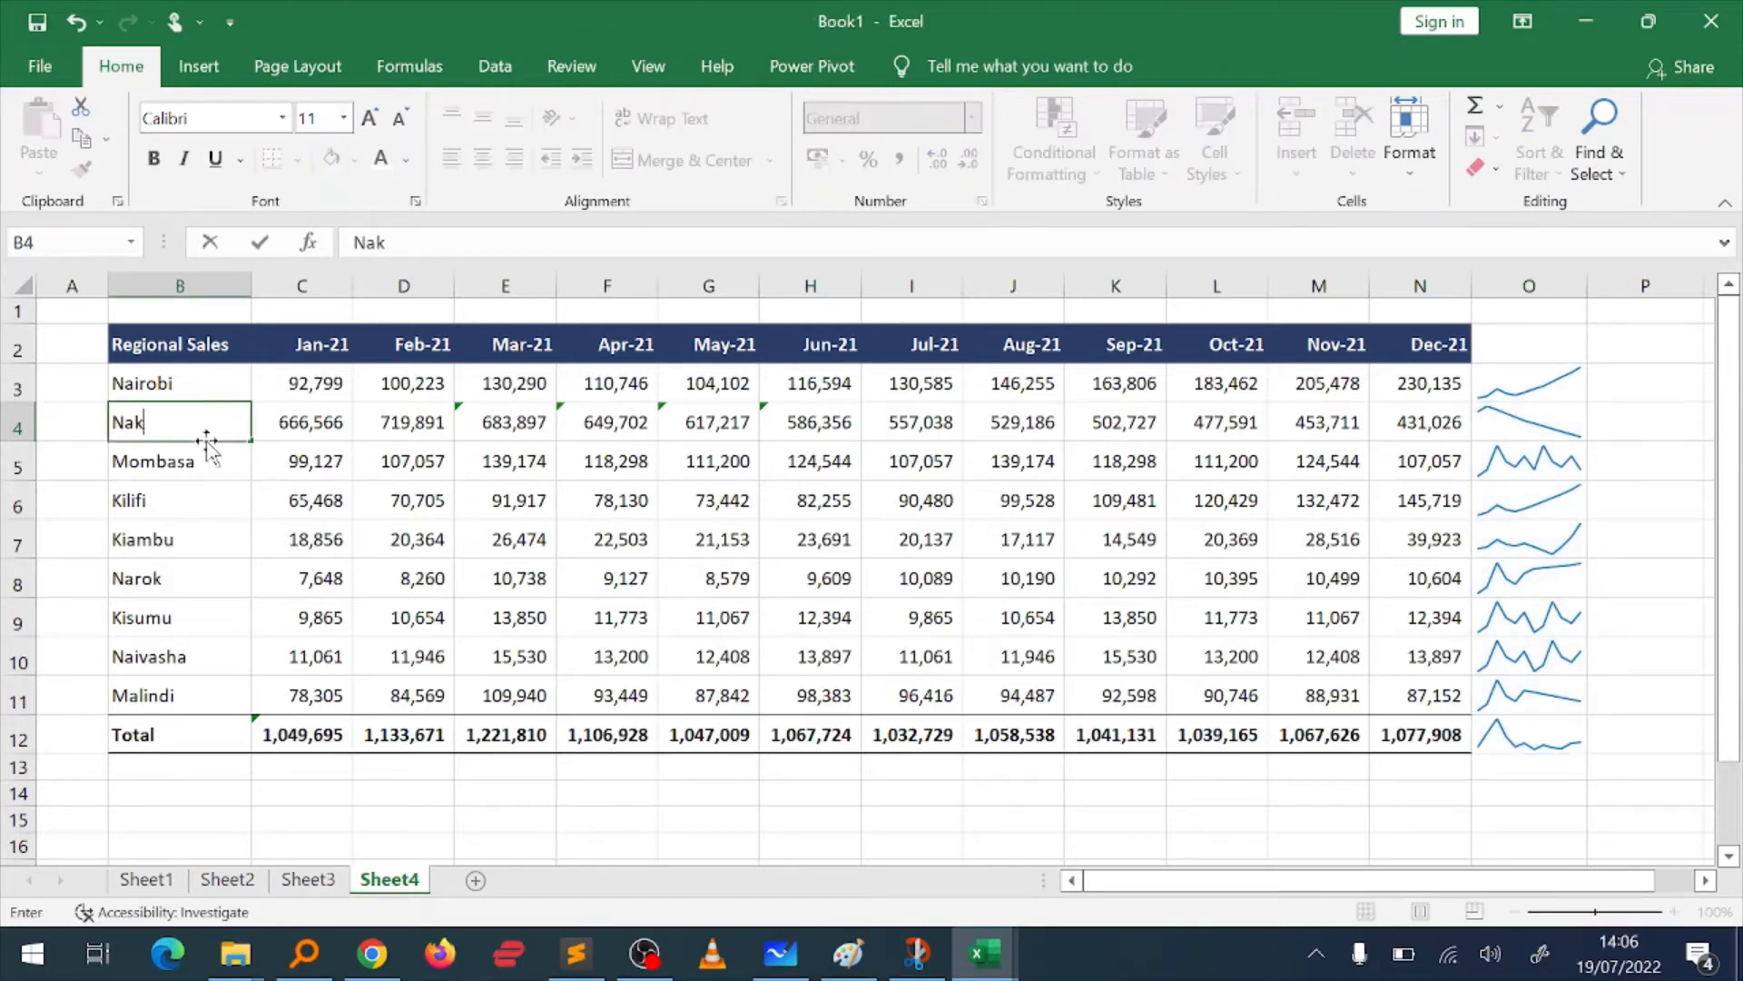
{"action": "type", "text": "uru"}
{"action": "key", "text": "Return"}
{"action": "key", "text": "Up"}
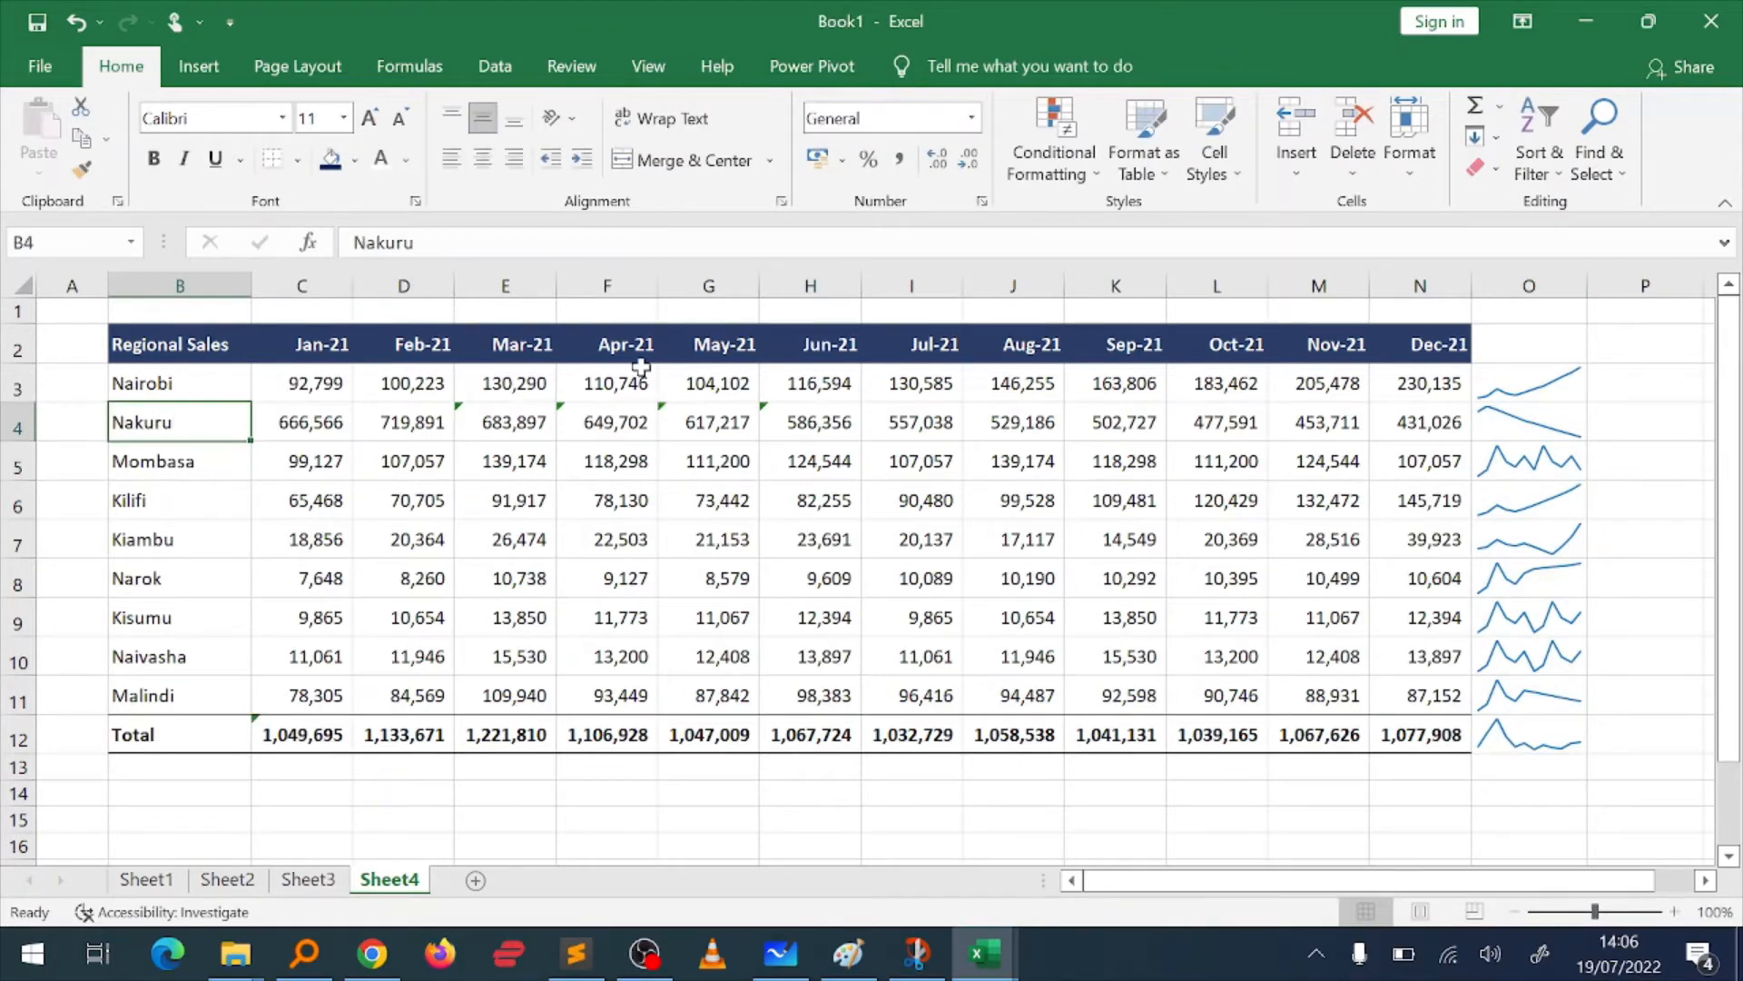
{"action": "left_click", "coordinate": [1523, 411]}
{"action": "key", "text": "Down"}
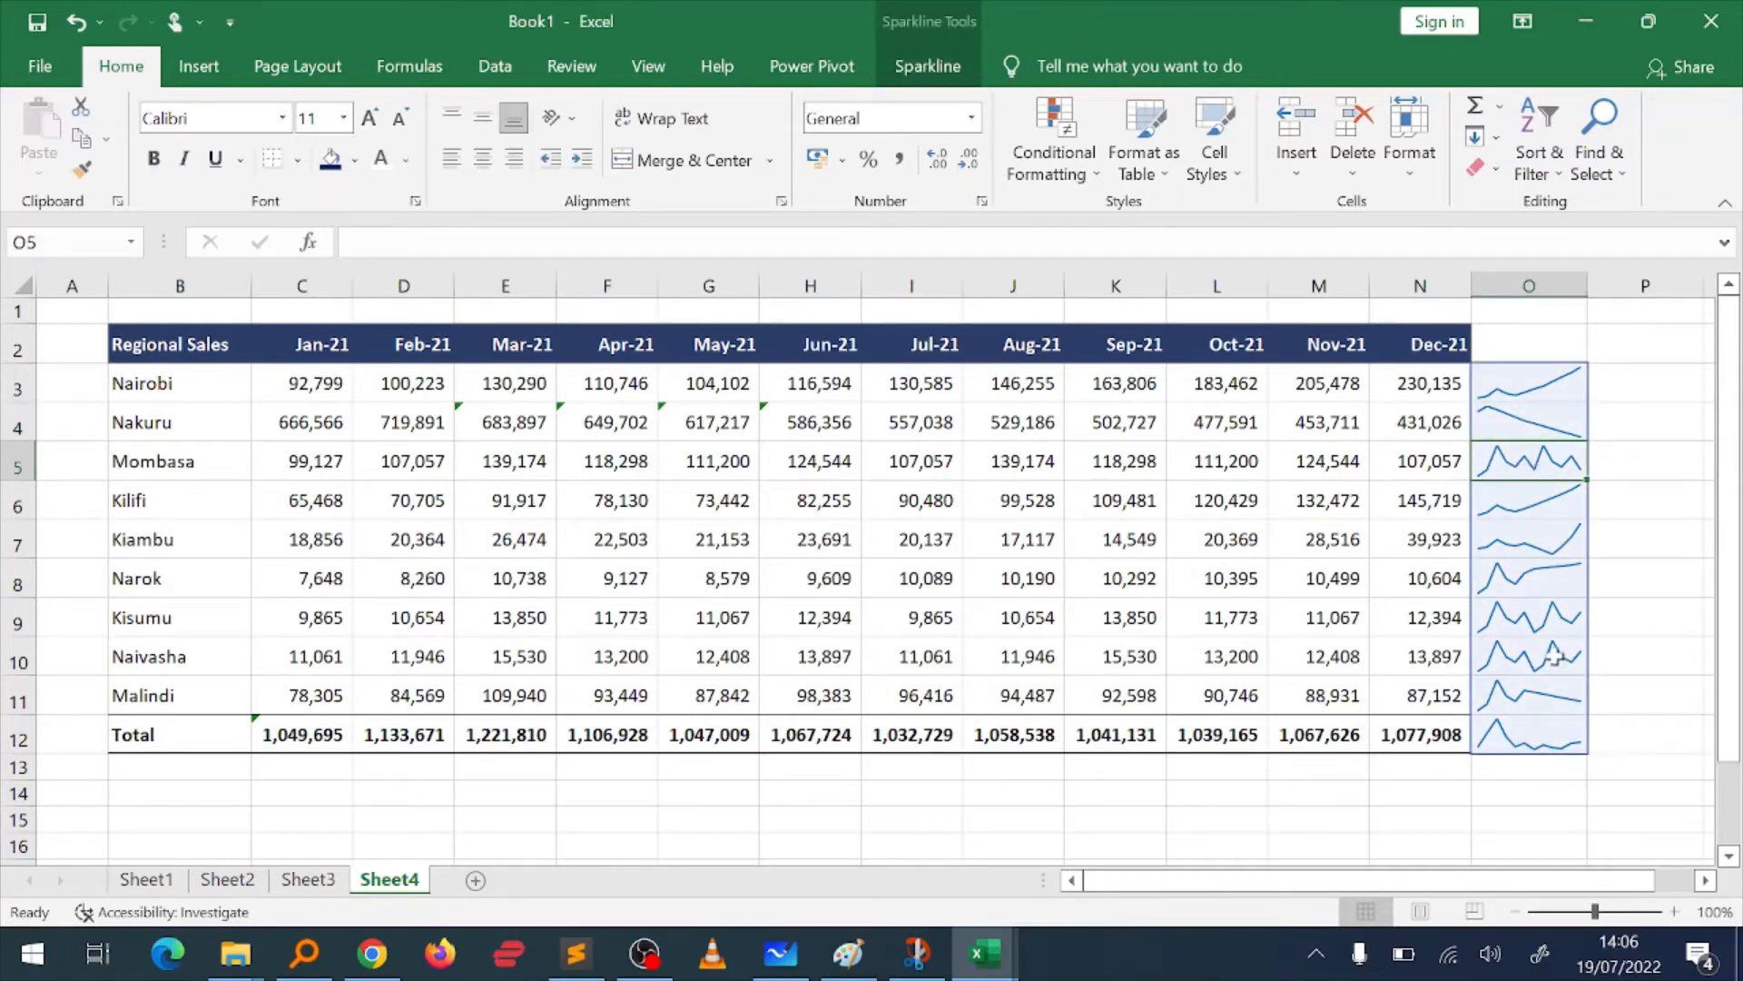
{"action": "left_click", "coordinate": [1617, 615]}
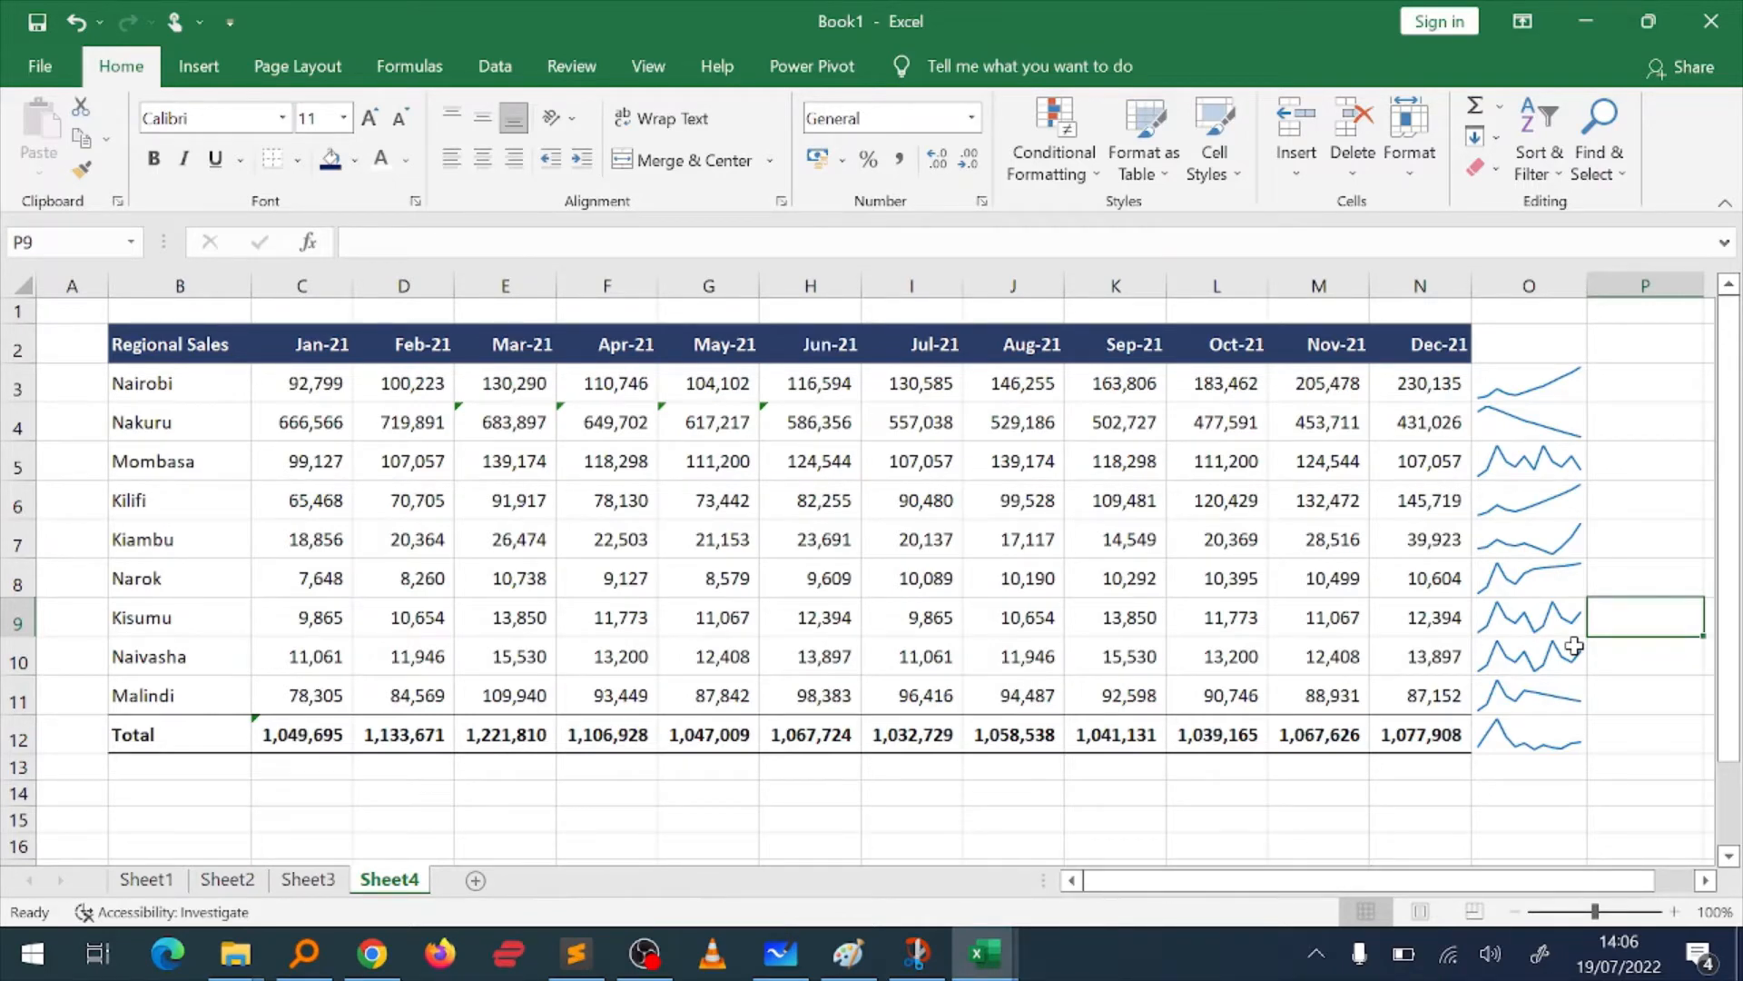
{"action": "key", "text": "alt"}
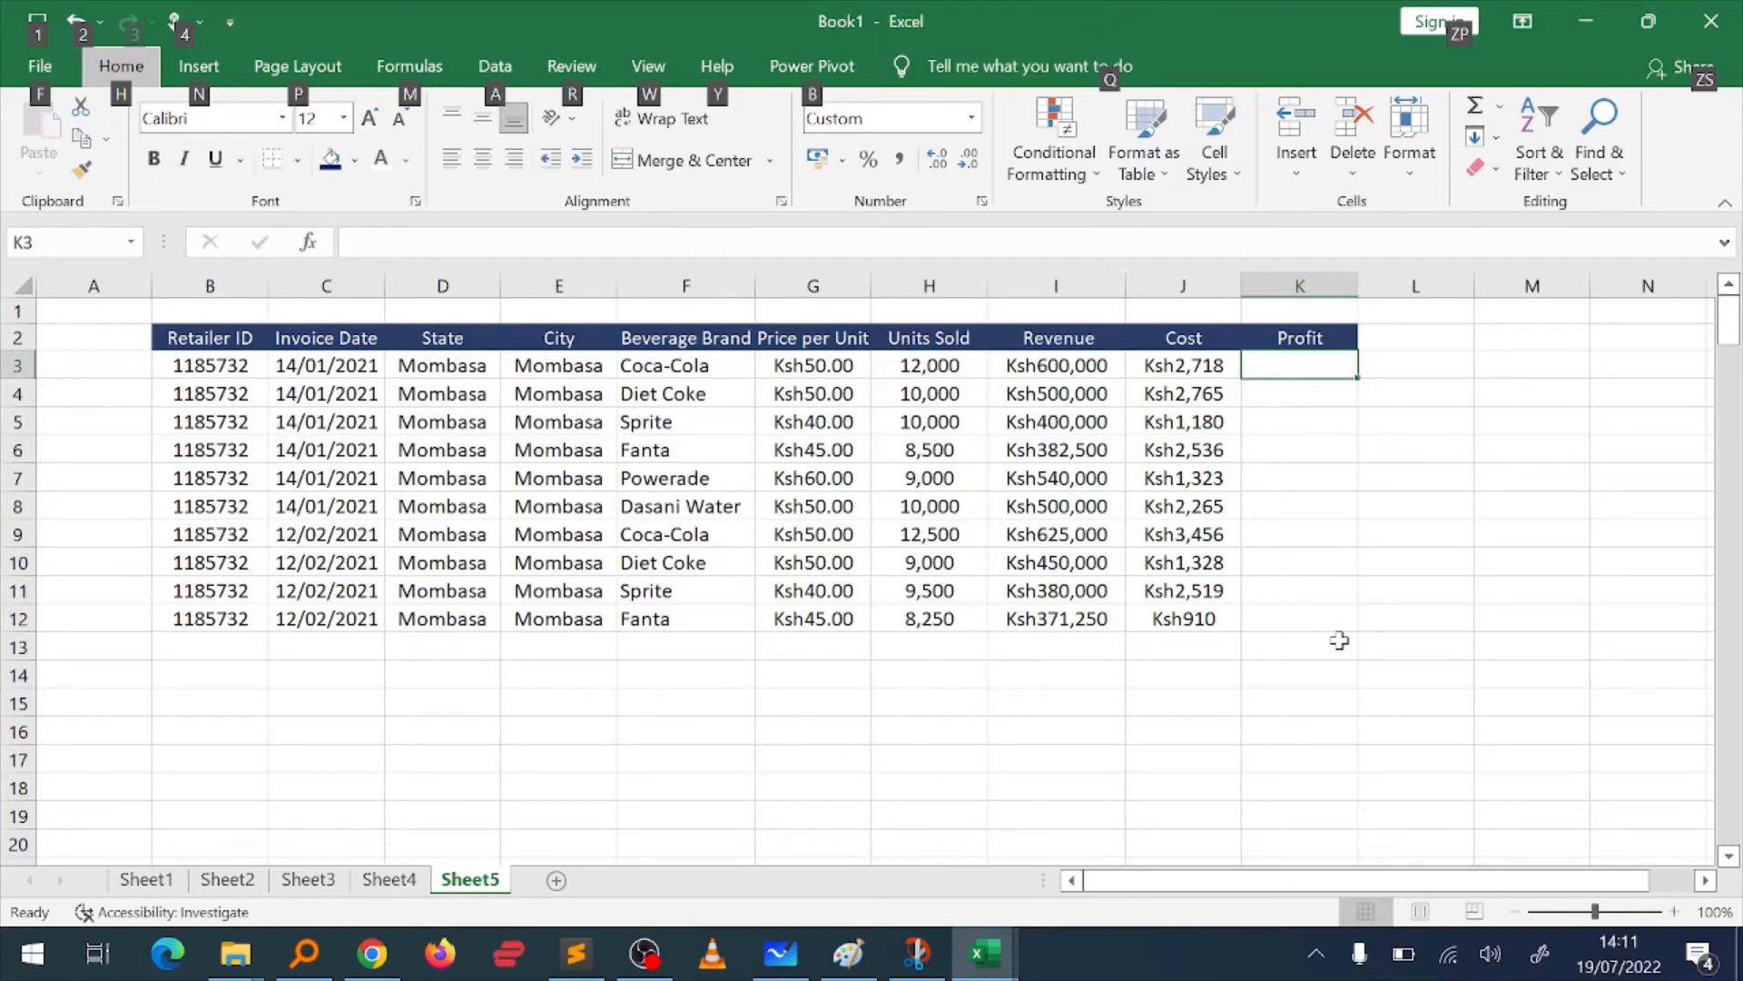
{"action": "key", "text": "Escape"}
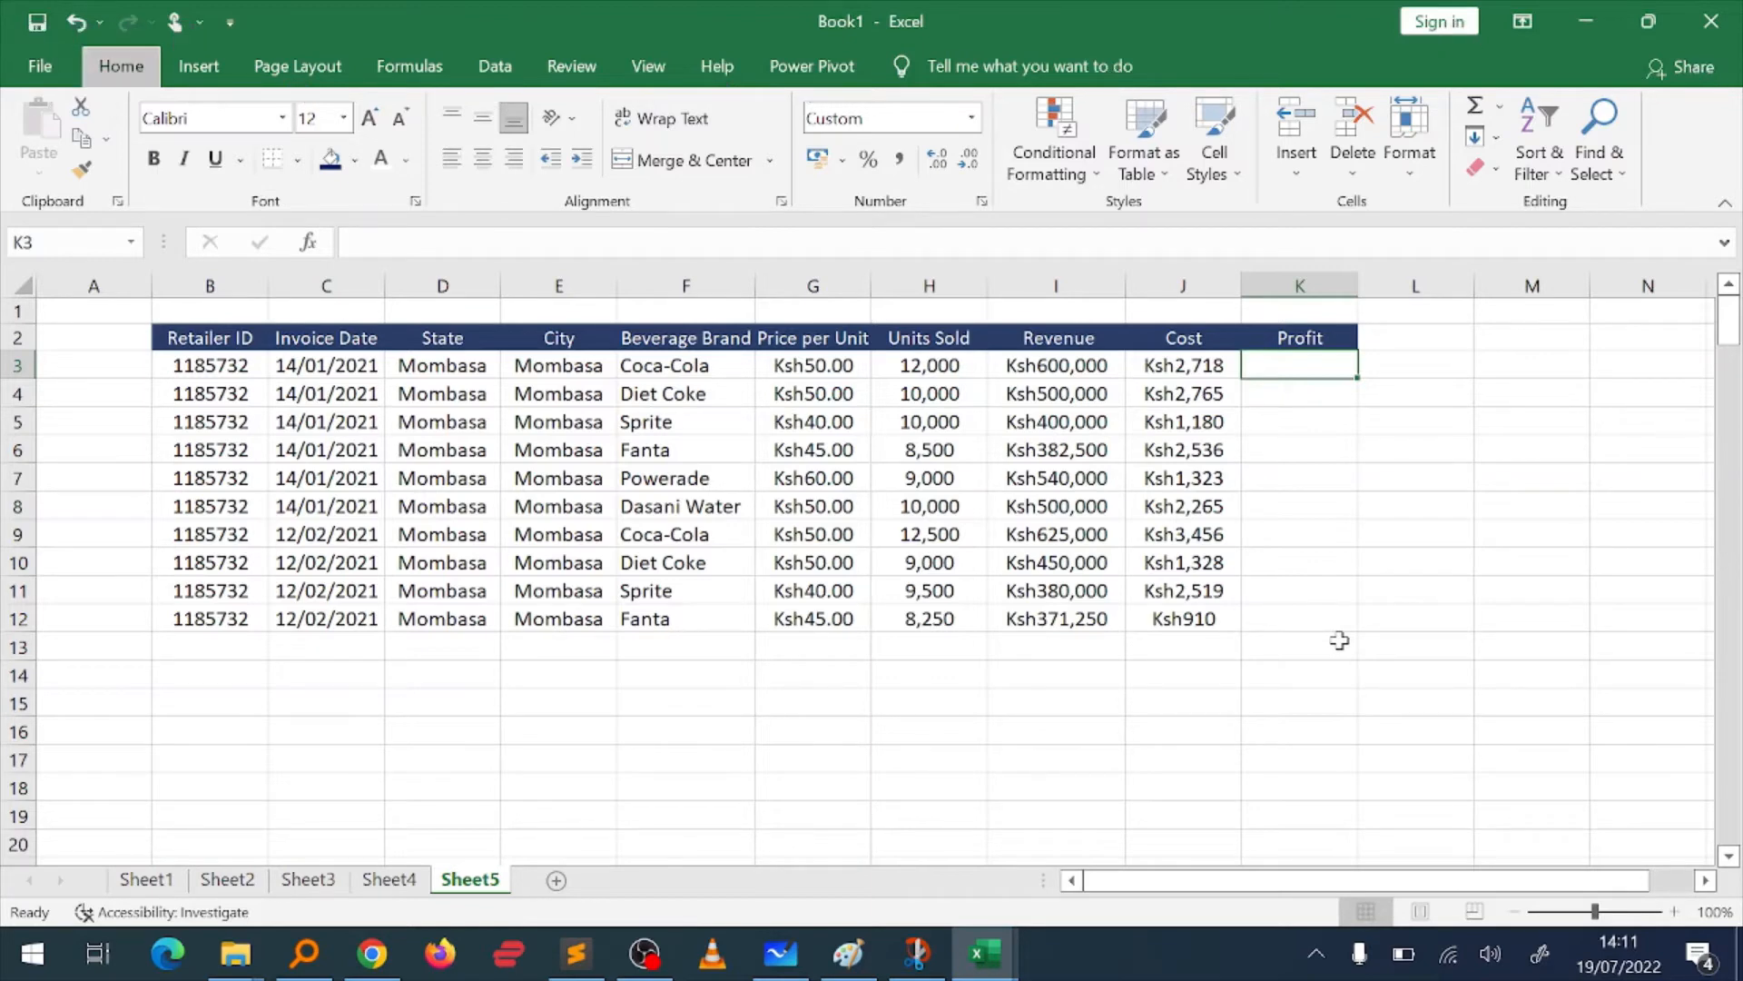
Step: Calculate the first row's profit in K3 by subtracting cost from revenue with the formula =I3-J3
{"action": "left_click", "coordinate": [1278, 398]}
{"action": "key", "text": "Up"}
{"action": "key", "text": "Down"}
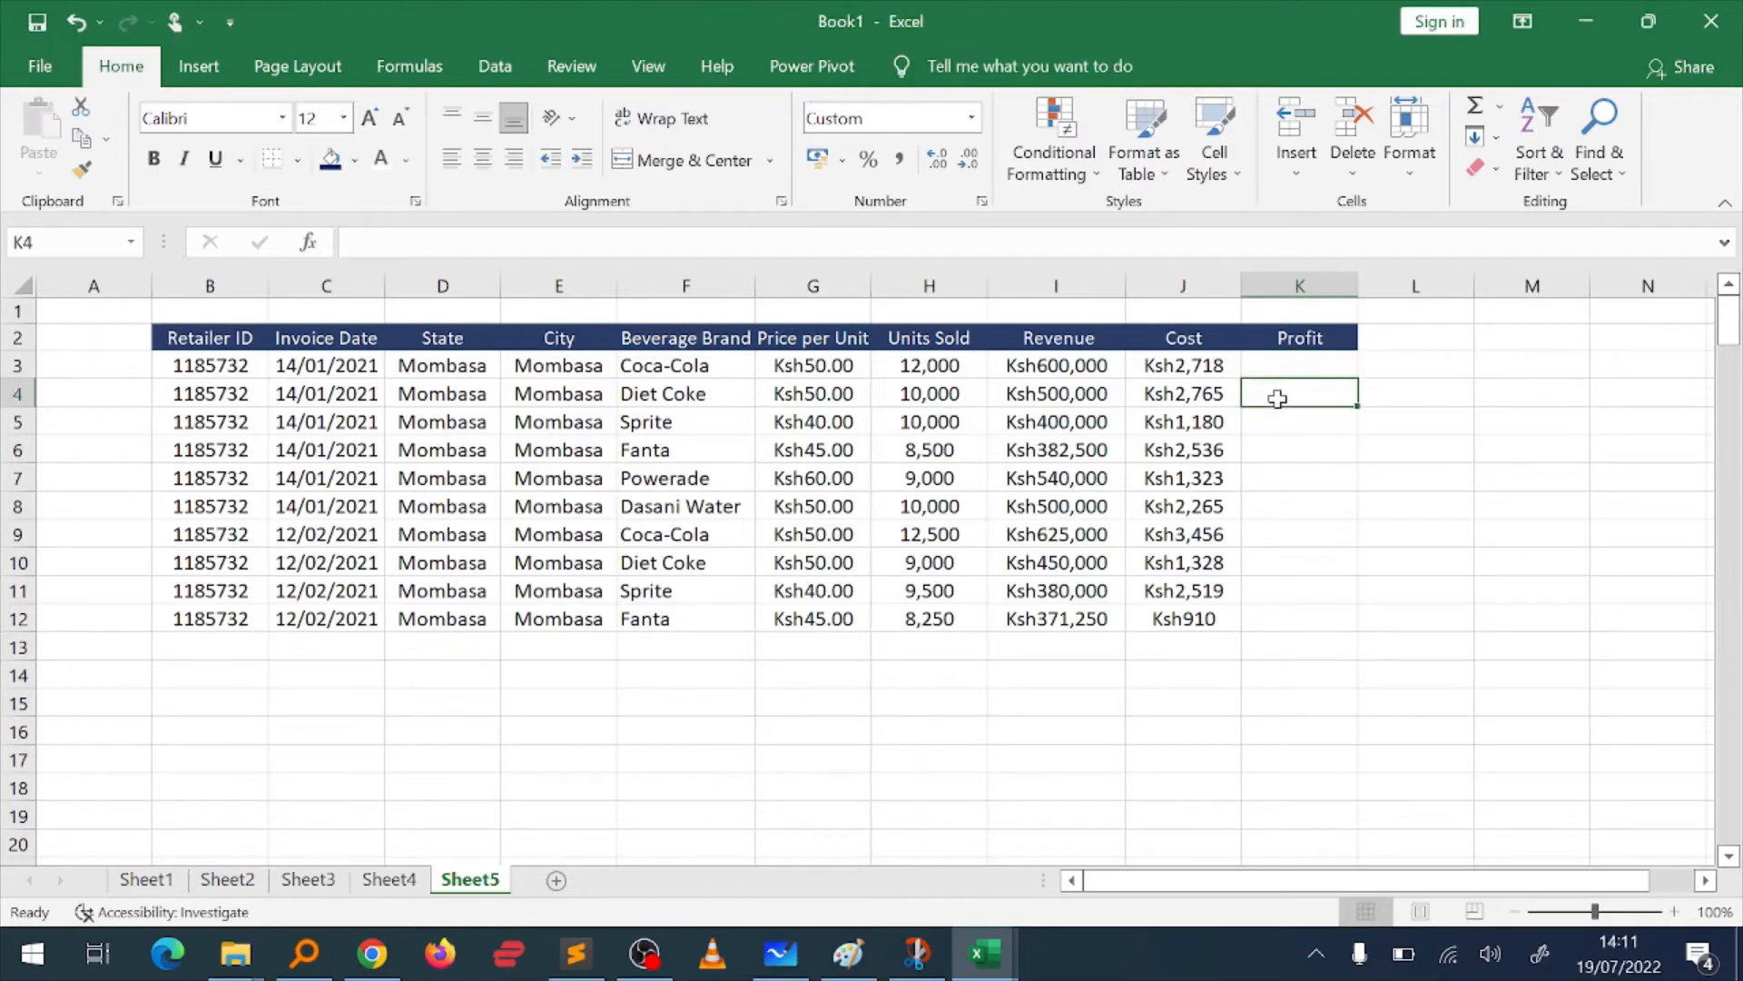
{"action": "key", "text": "Up"}
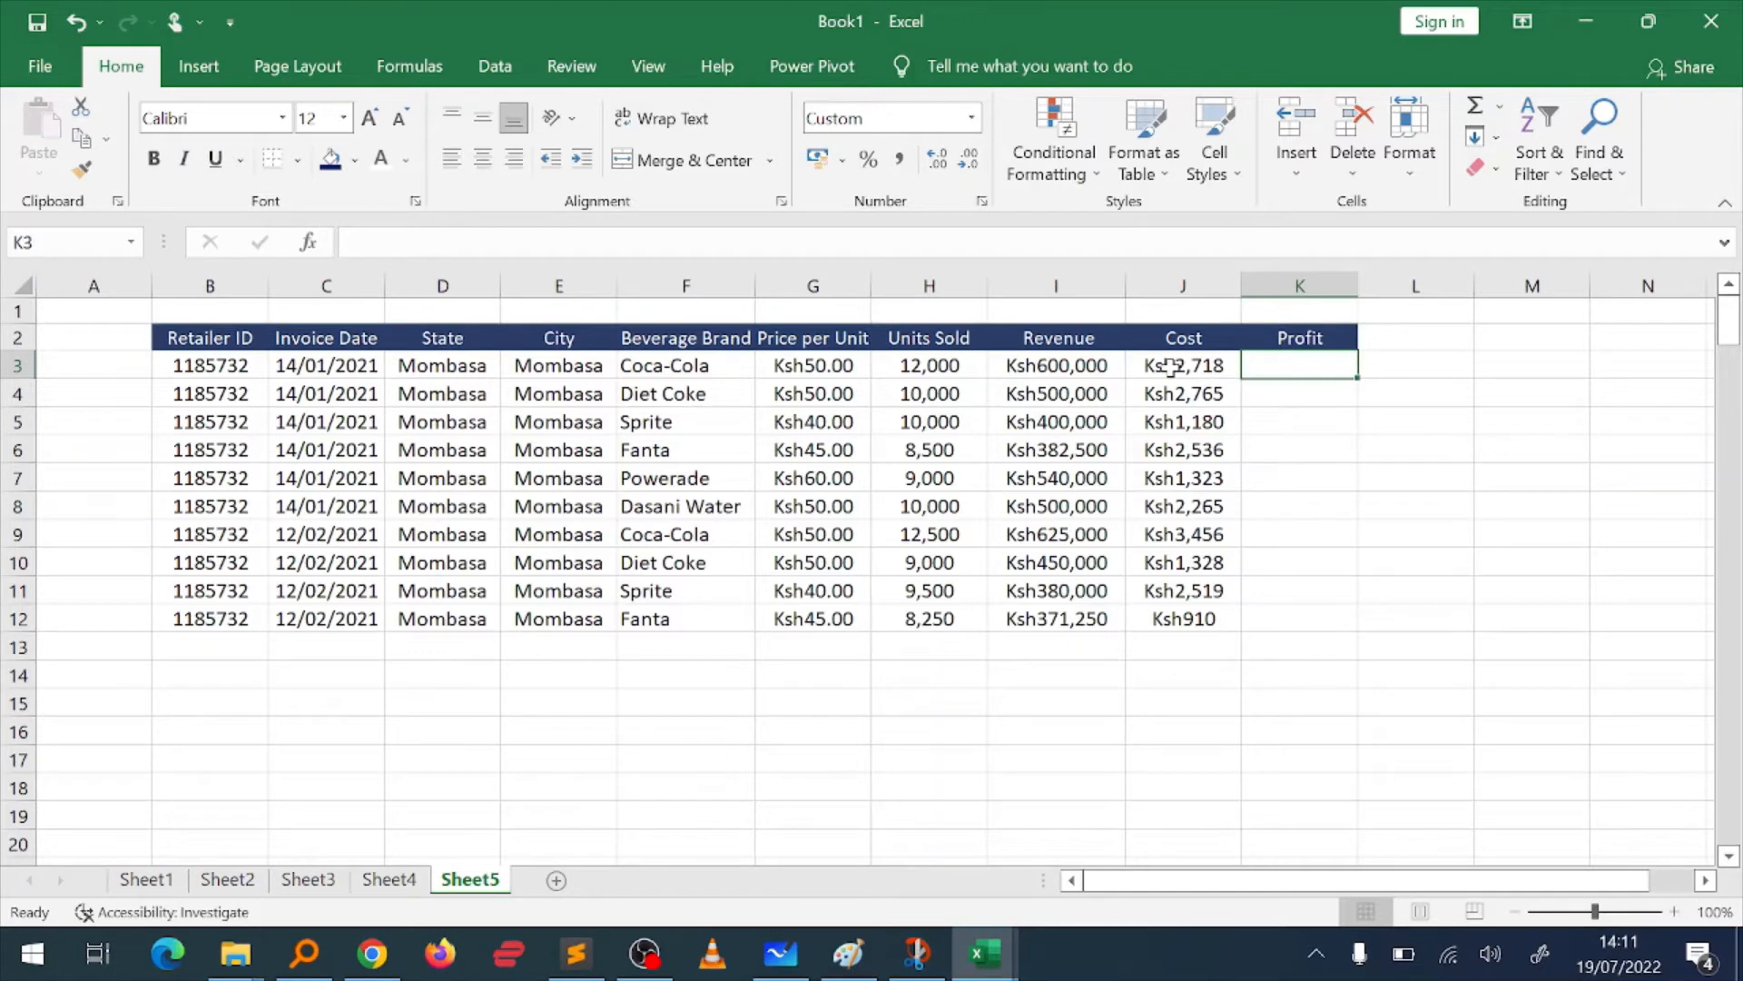
{"action": "left_click", "coordinate": [1076, 366]}
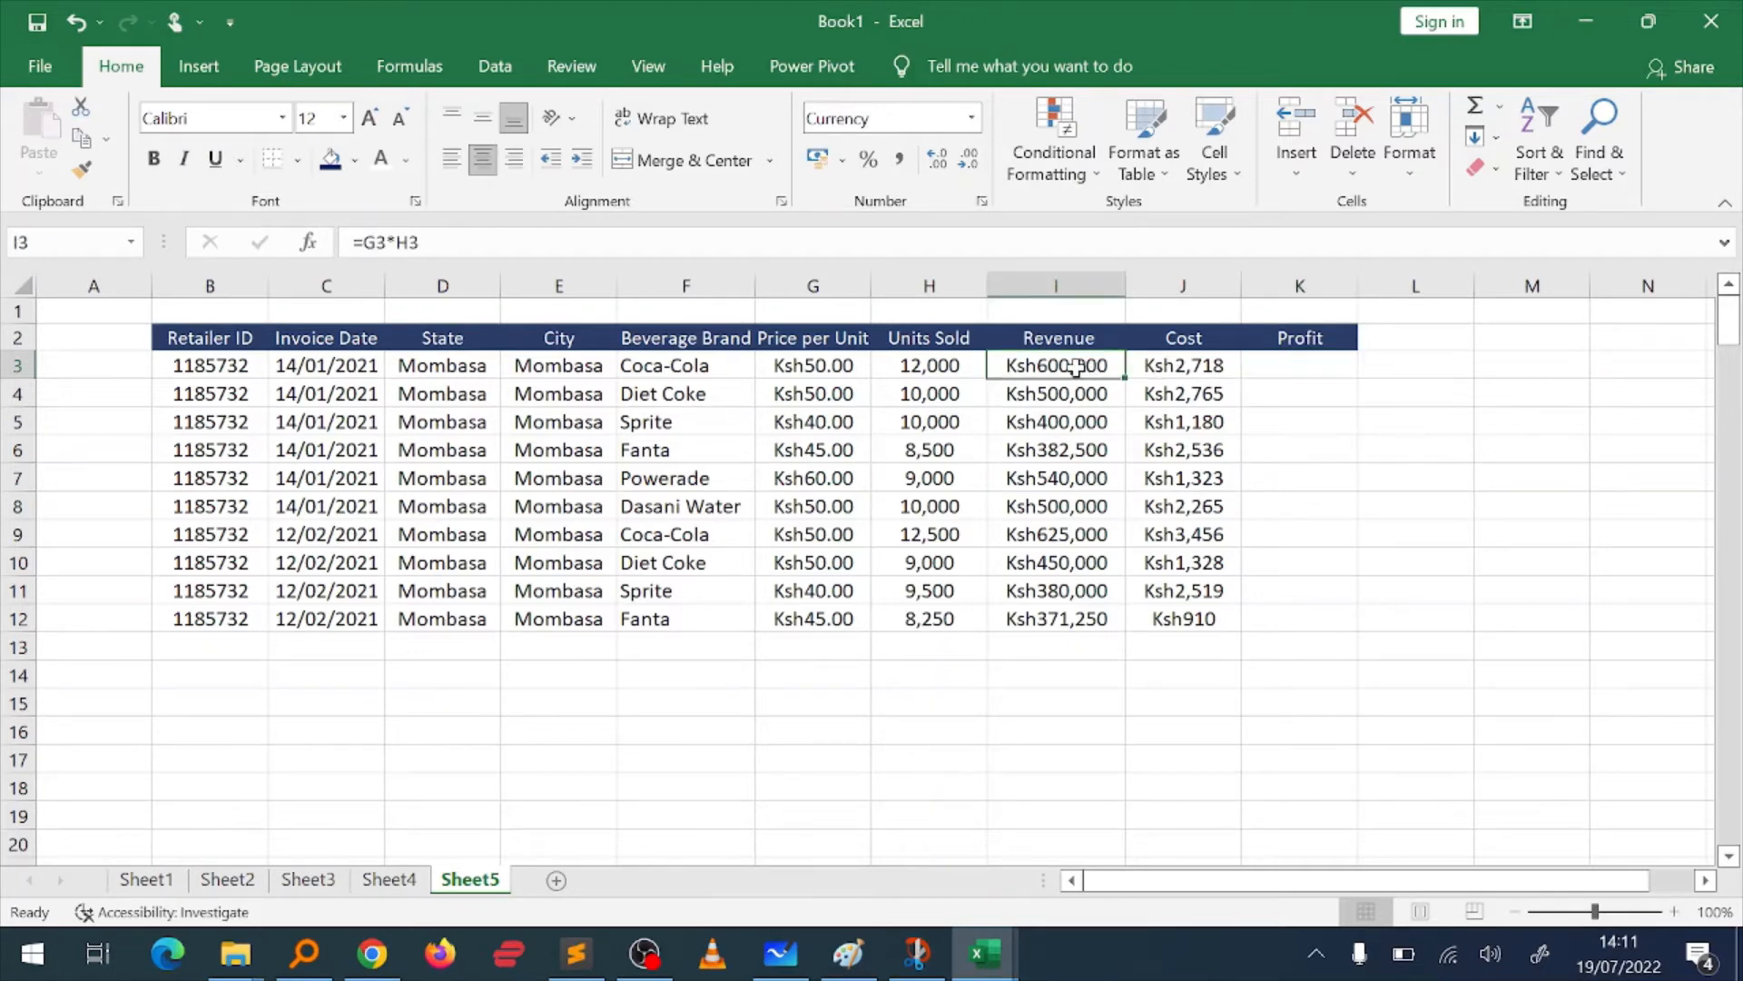
{"action": "key", "text": "Right"}
{"action": "key", "text": "Right"}
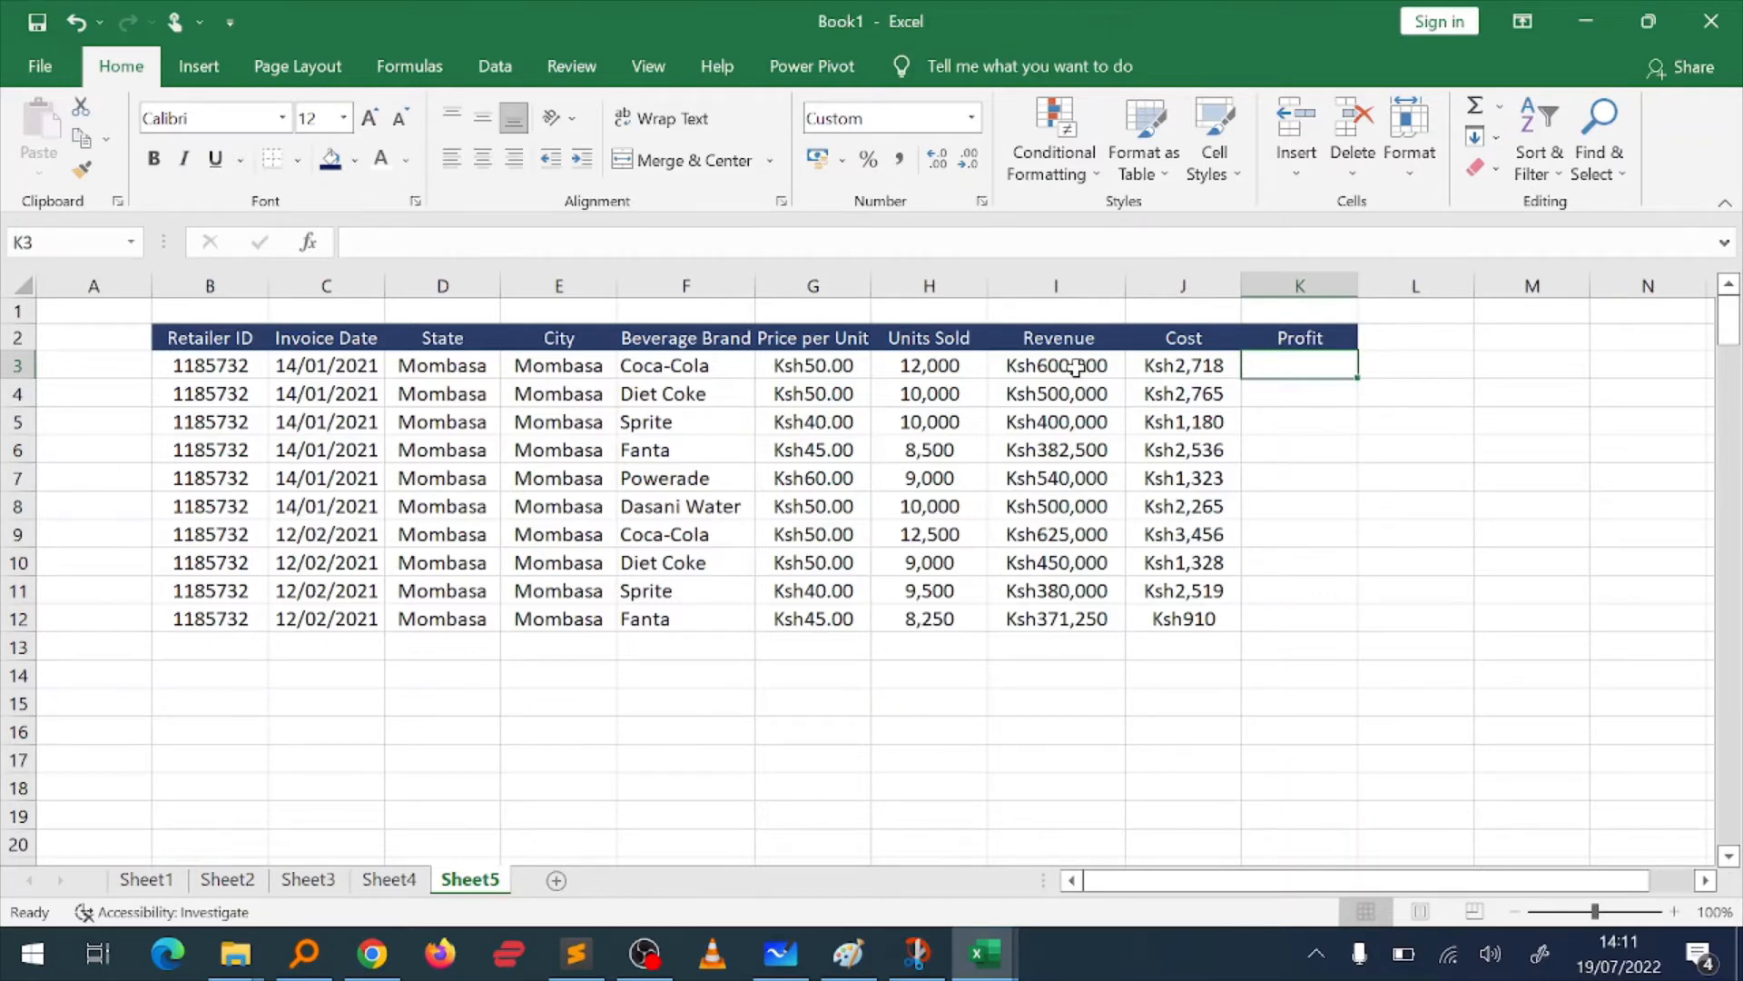
{"action": "type", "text": "="}
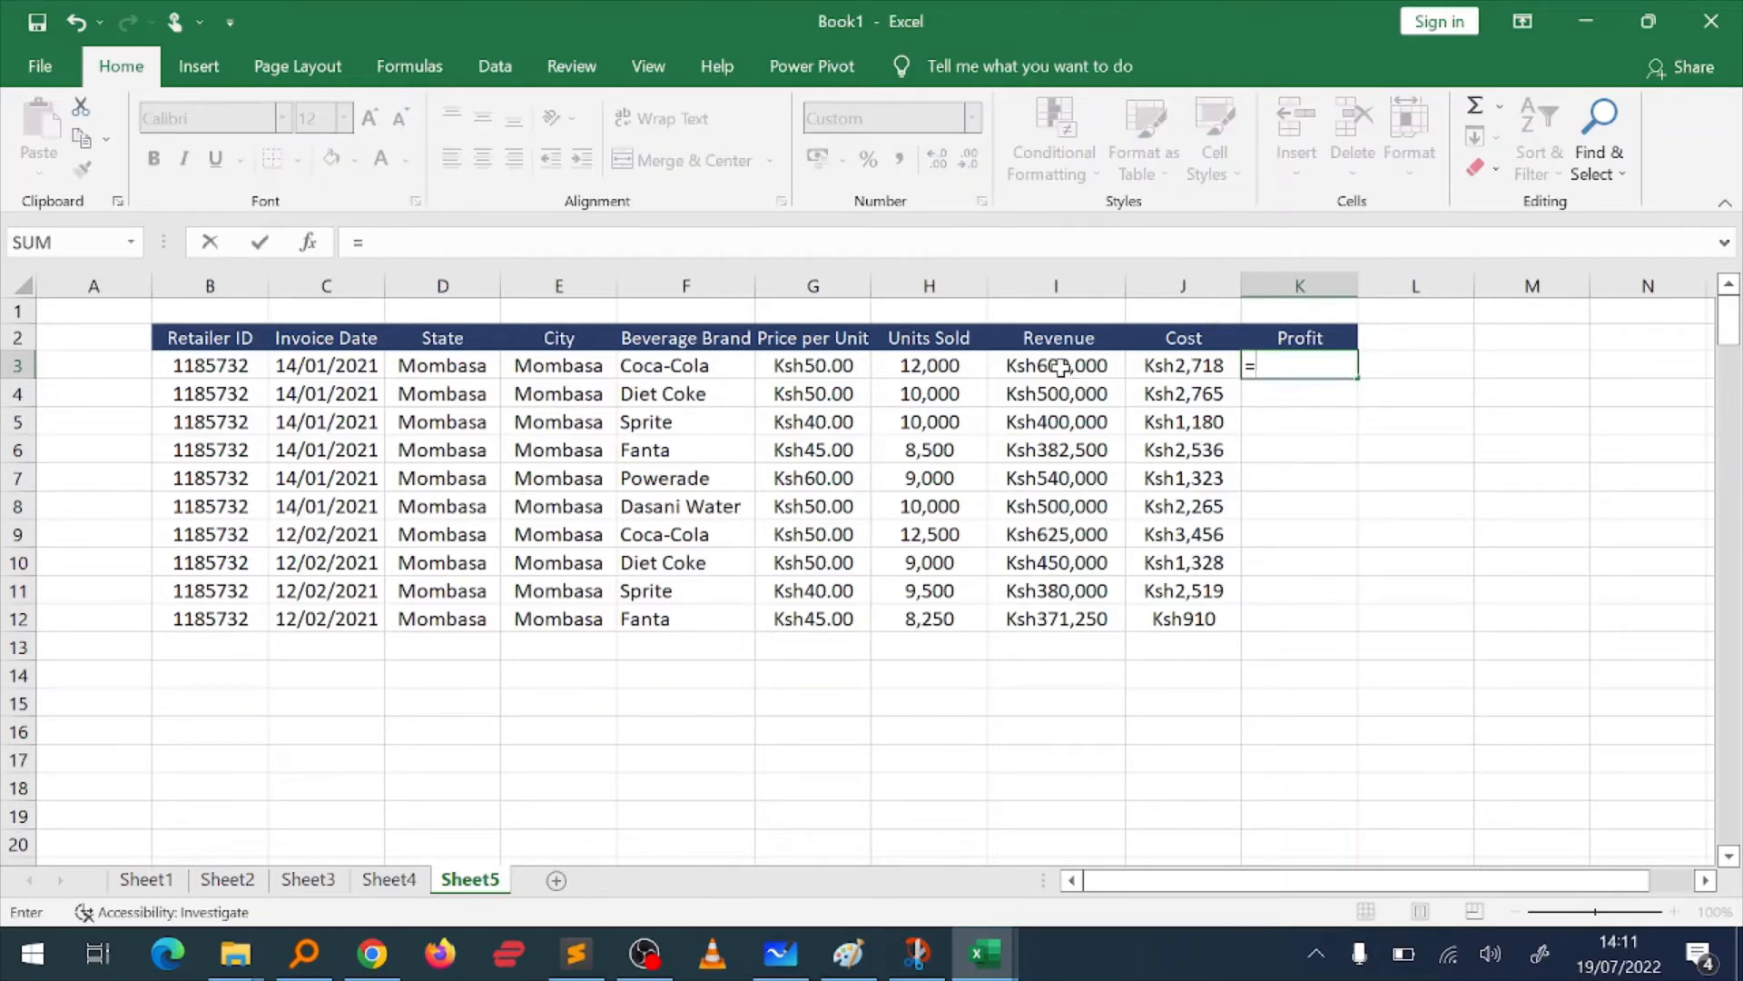
{"action": "left_click", "coordinate": [1061, 367]}
{"action": "type", "text": "-"}
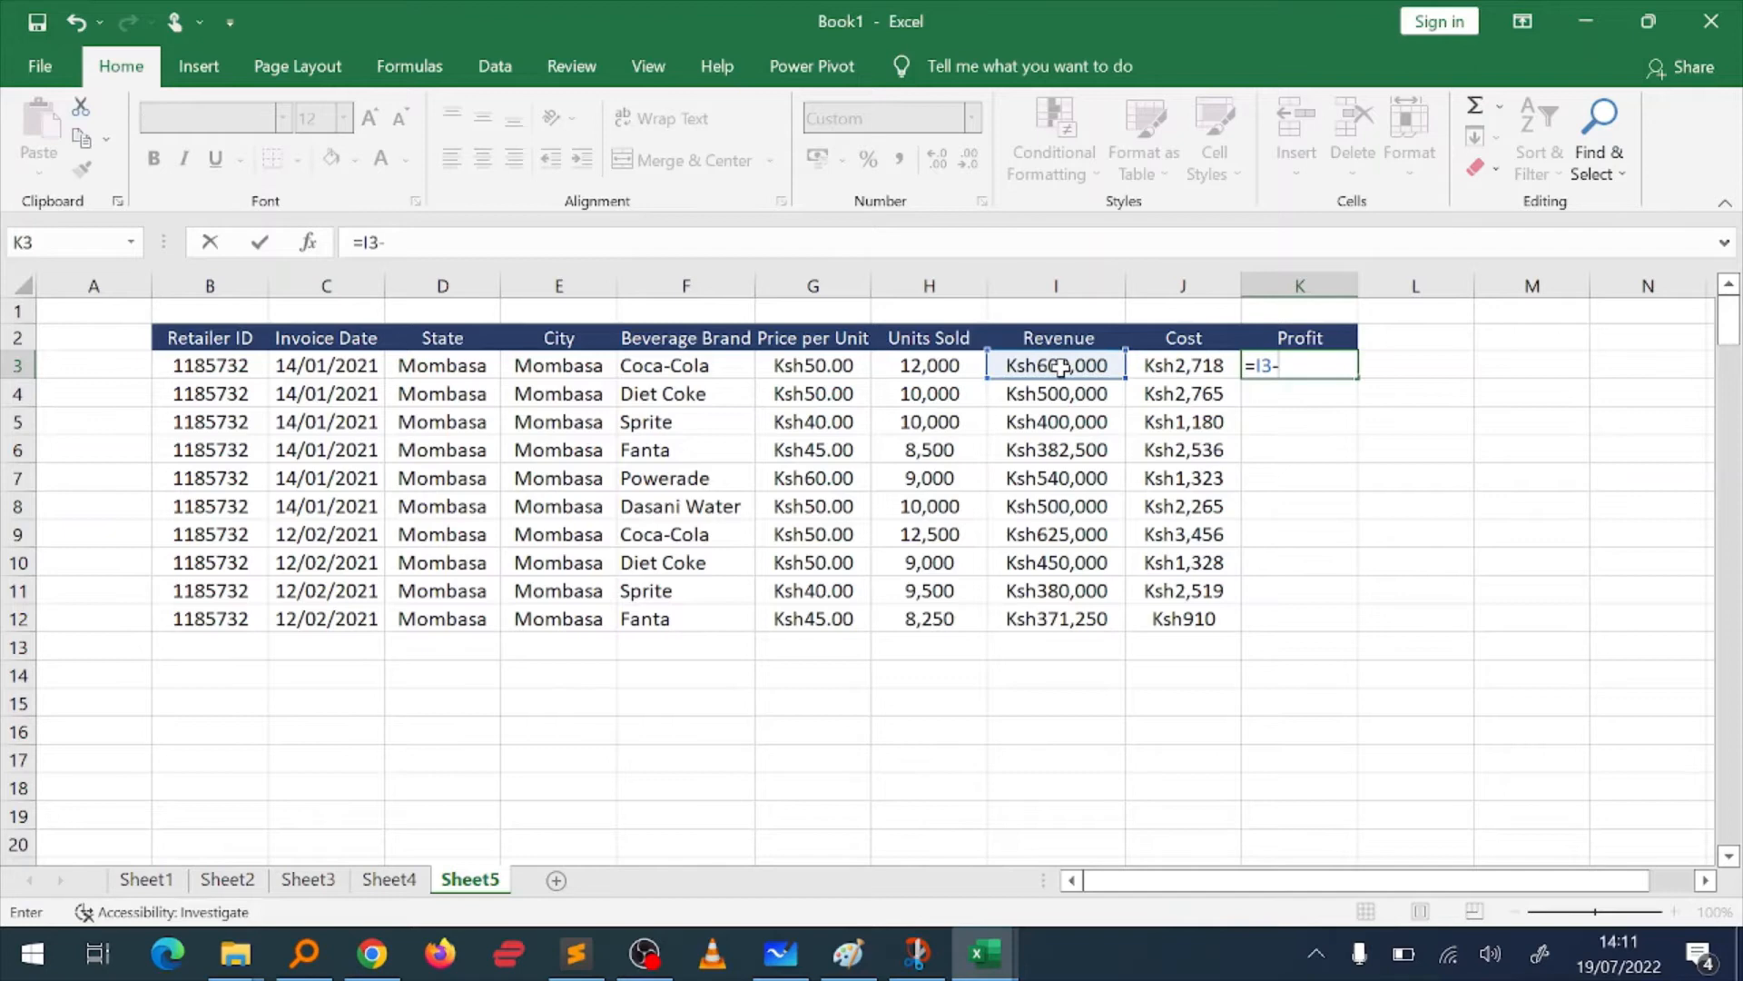
{"action": "left_click", "coordinate": [1171, 367]}
{"action": "key", "text": "Return"}
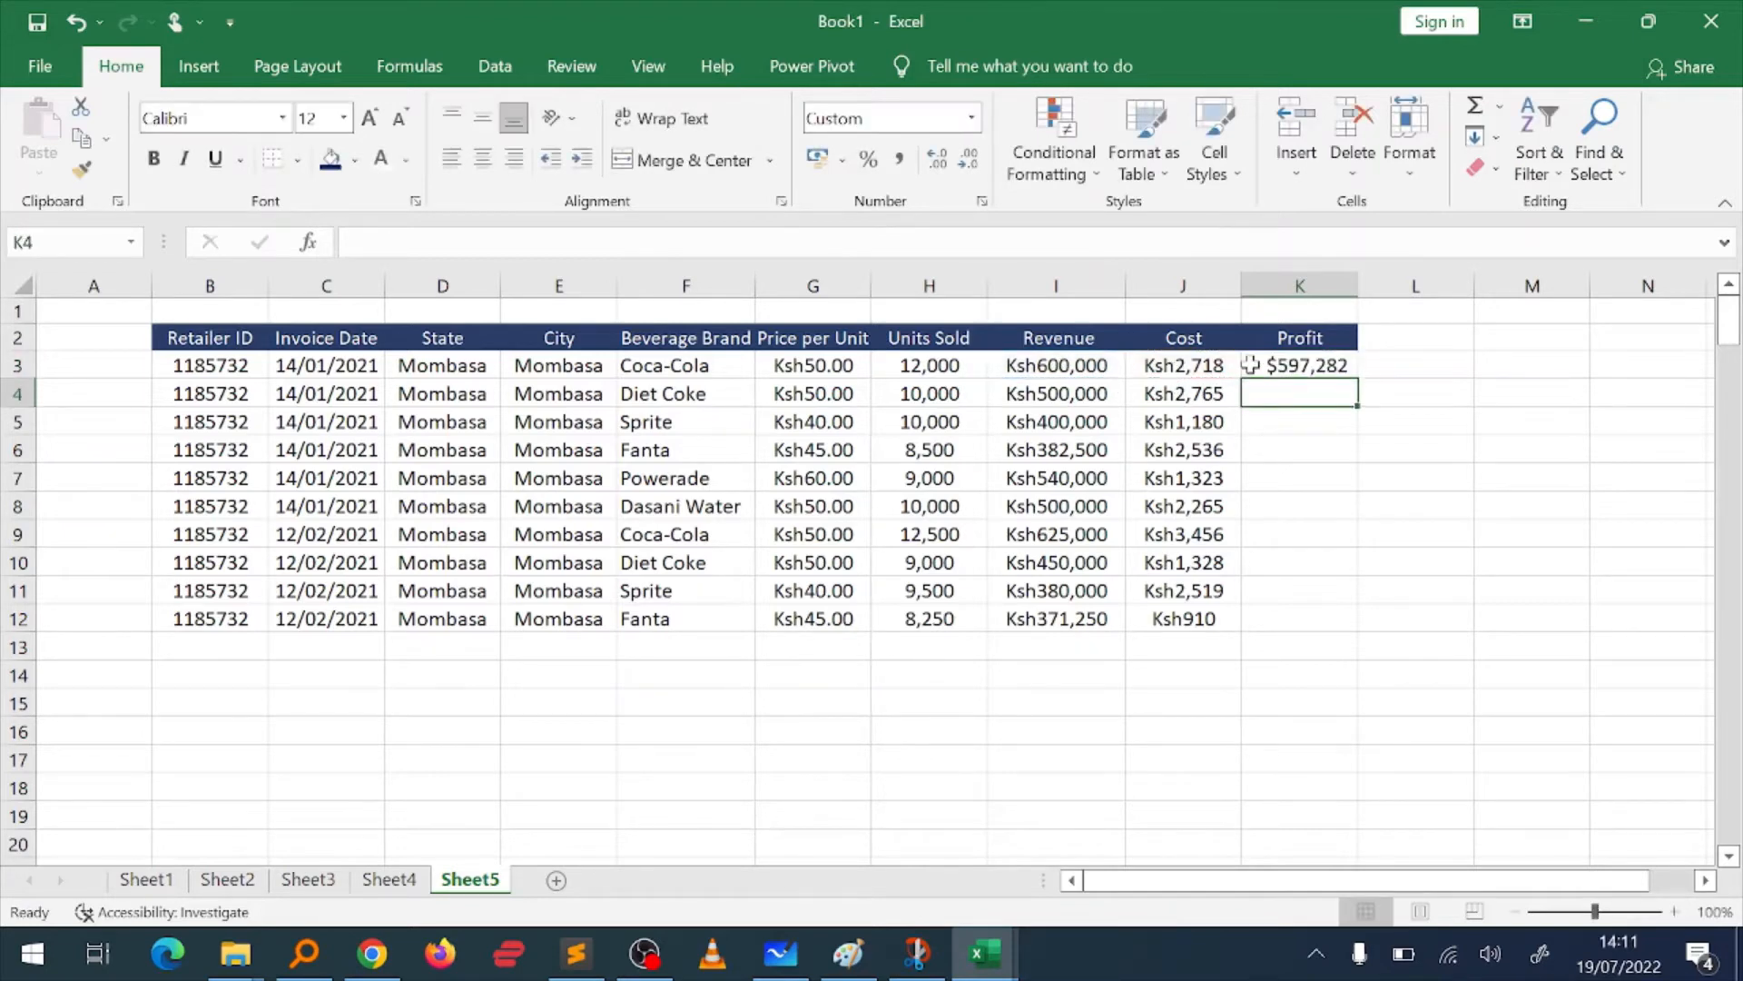
Step: Format K3 as Currency without decimals and fill its formula down through K12
{"action": "left_click", "coordinate": [1253, 365]}
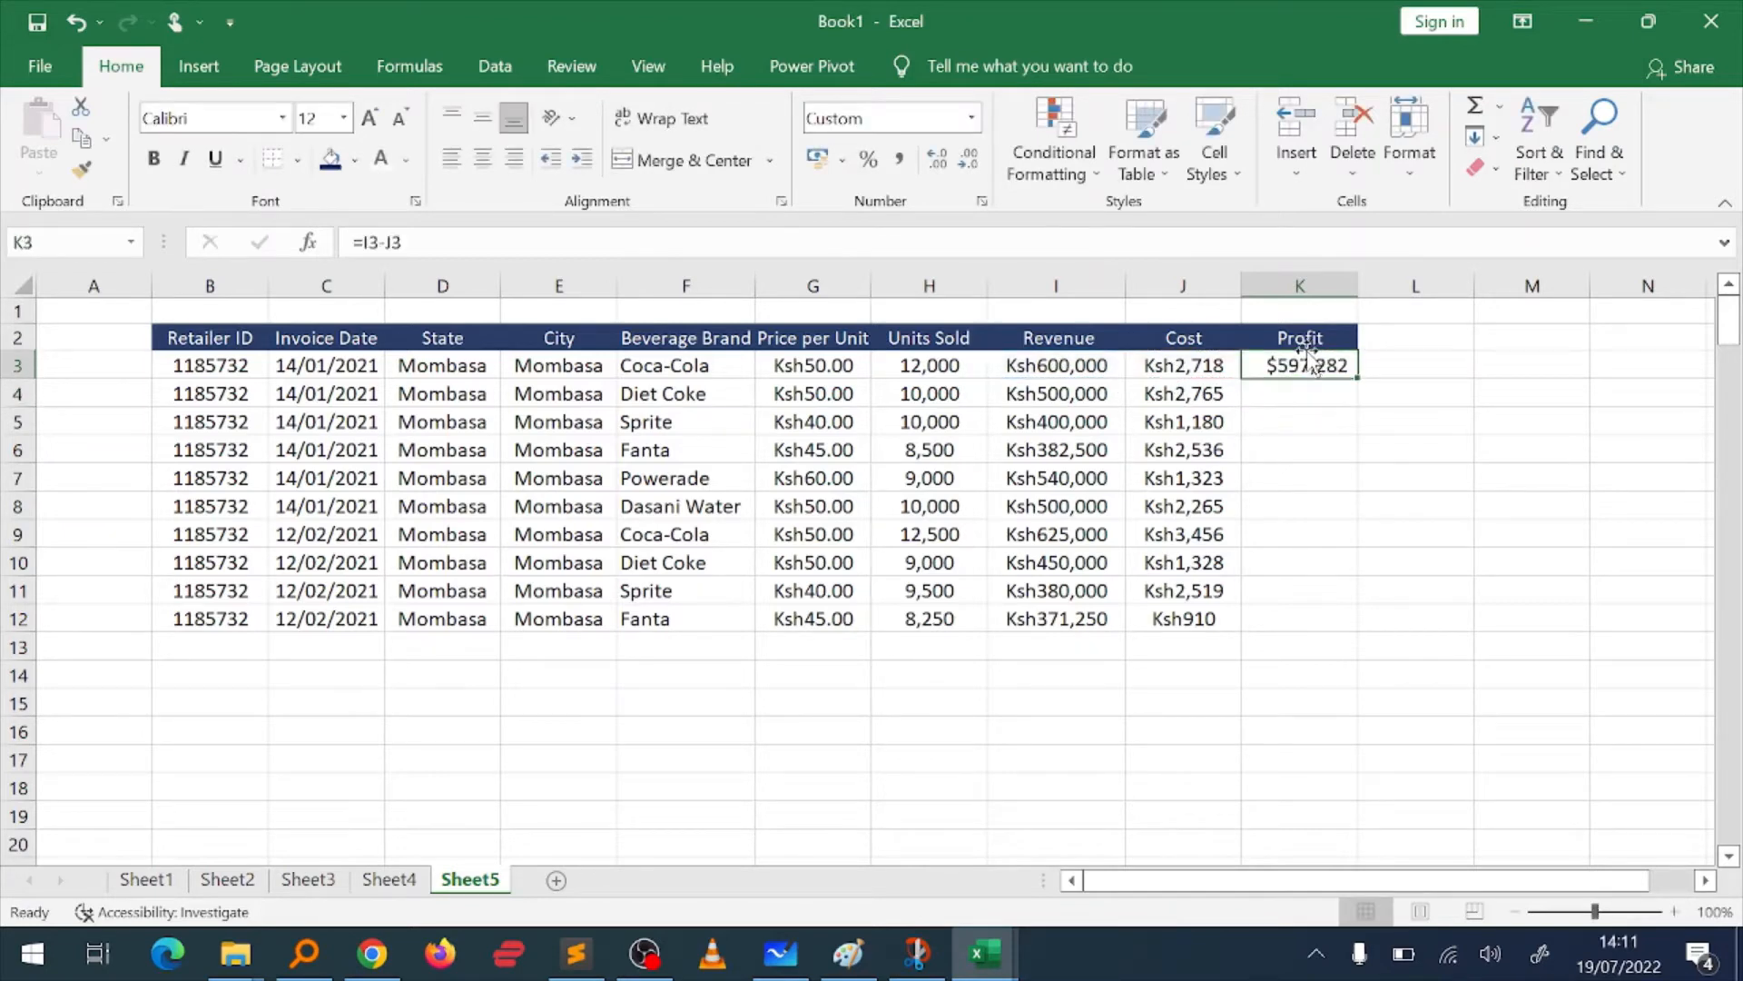
{"action": "left_click", "coordinate": [972, 118]}
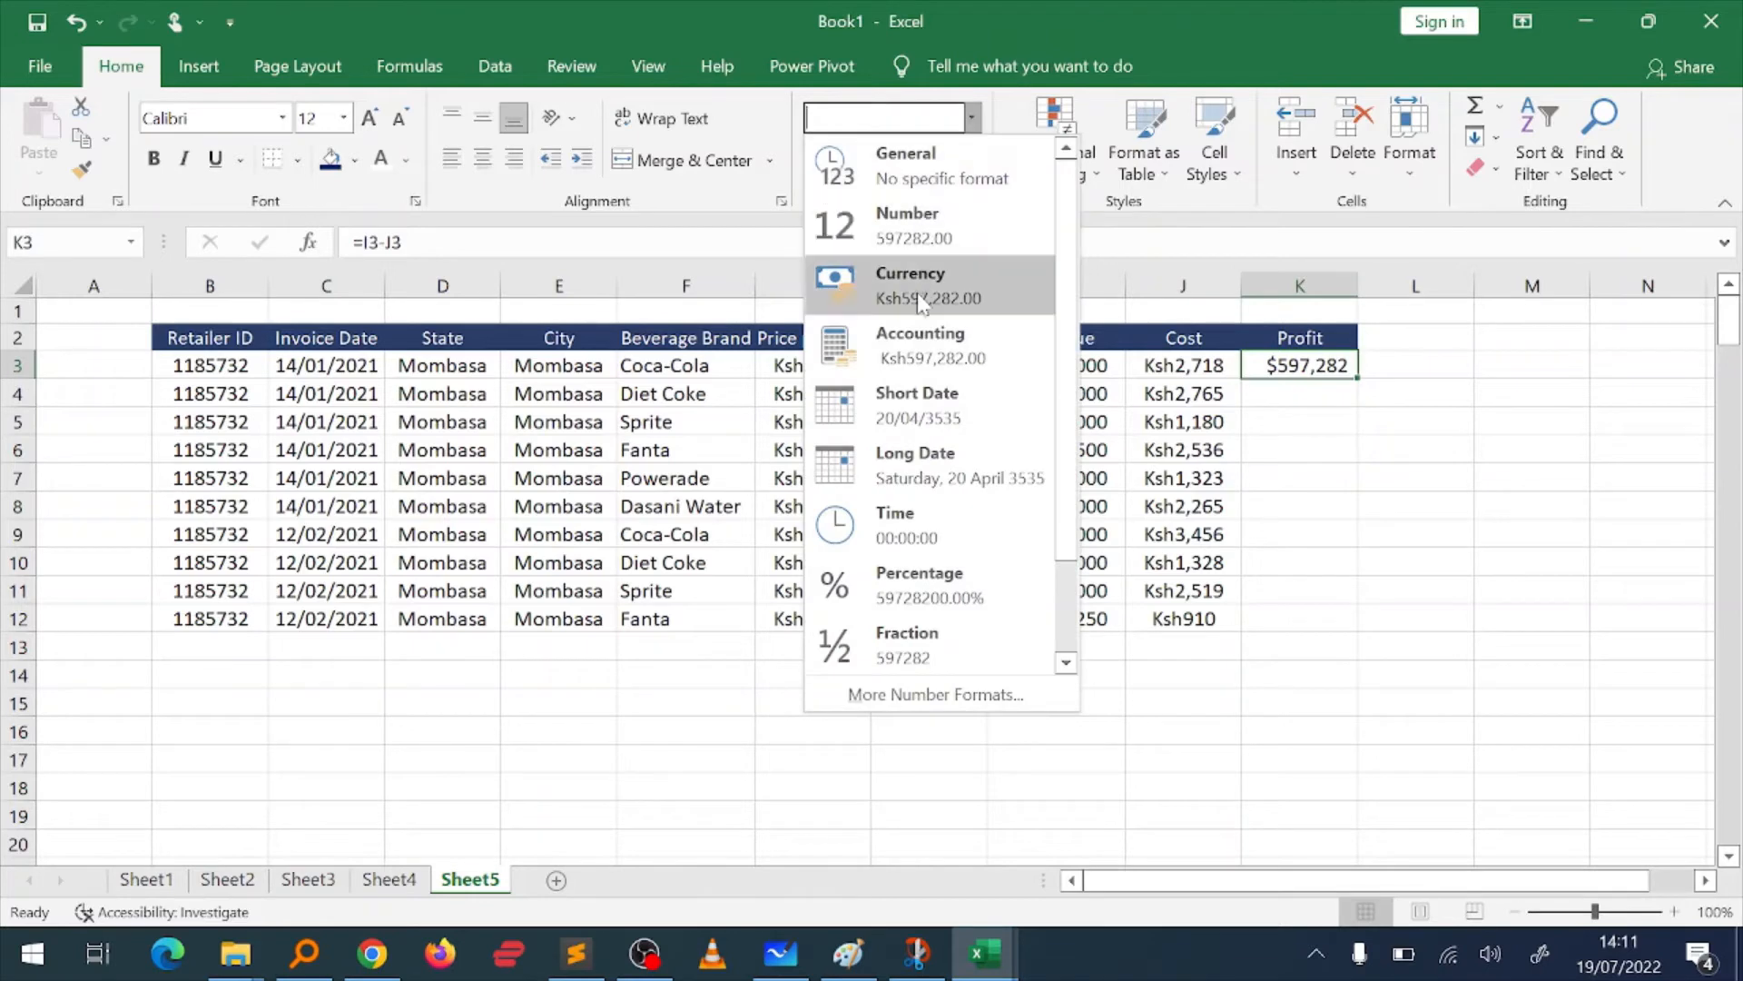
{"action": "left_click", "coordinate": [921, 300]}
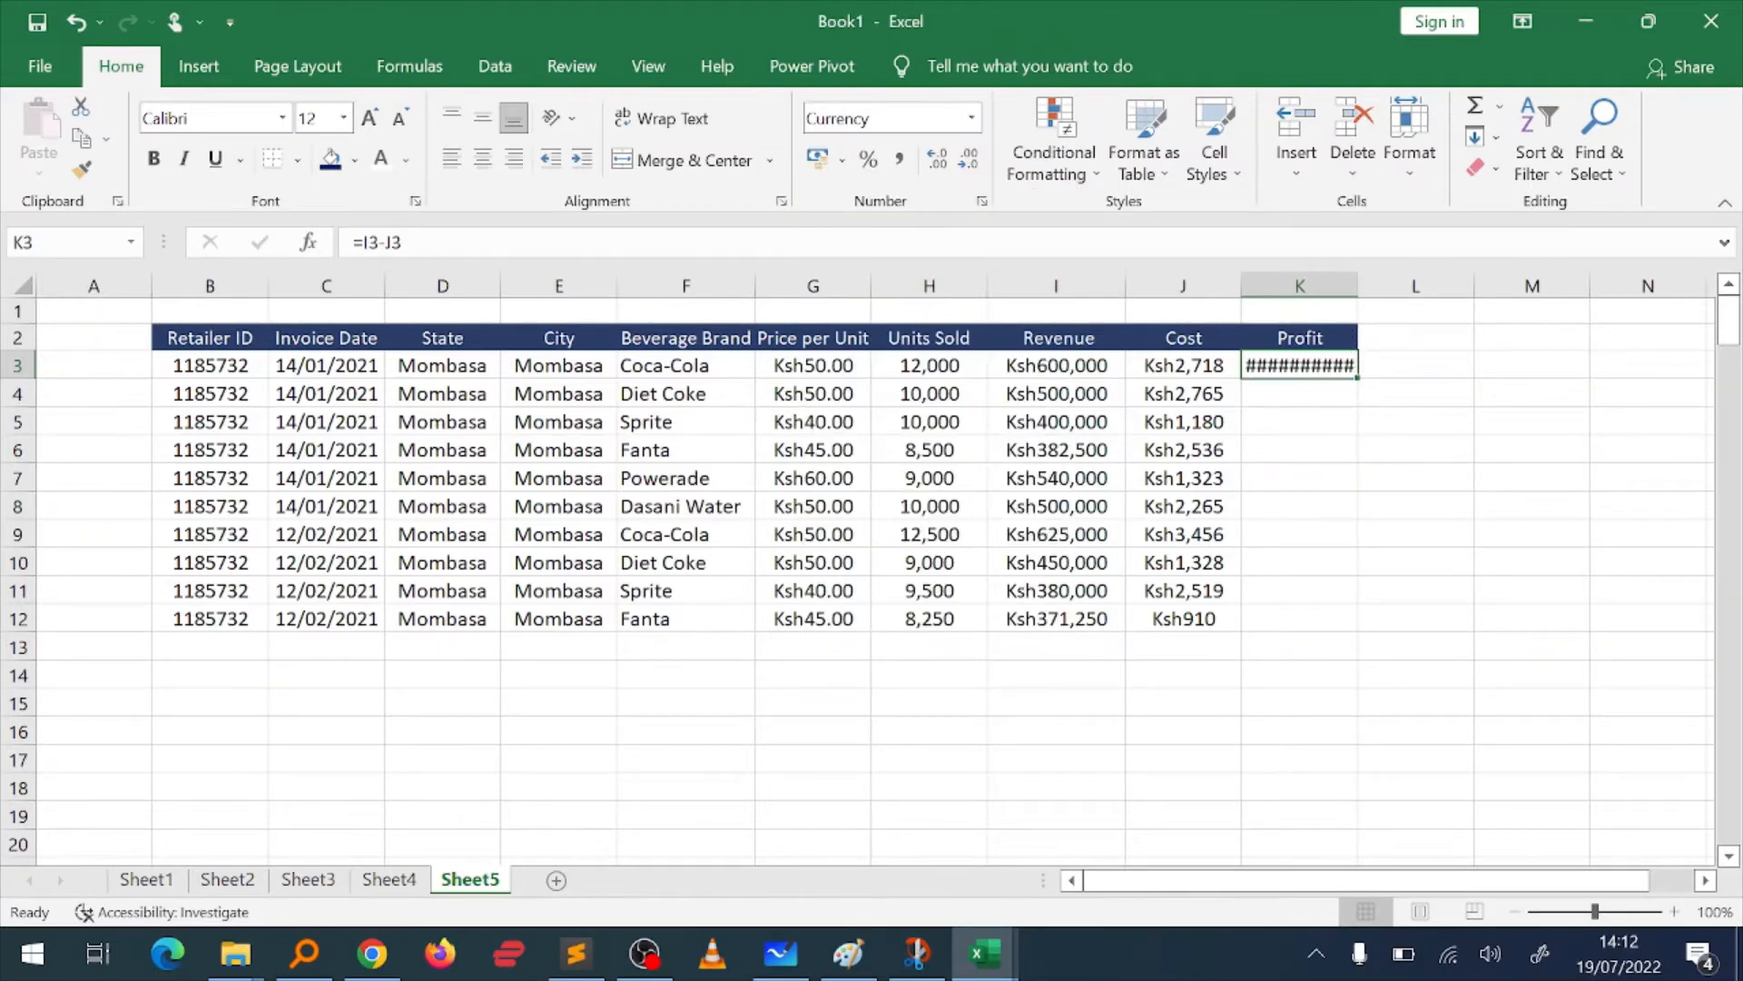
{"action": "left_click", "coordinate": [978, 167]}
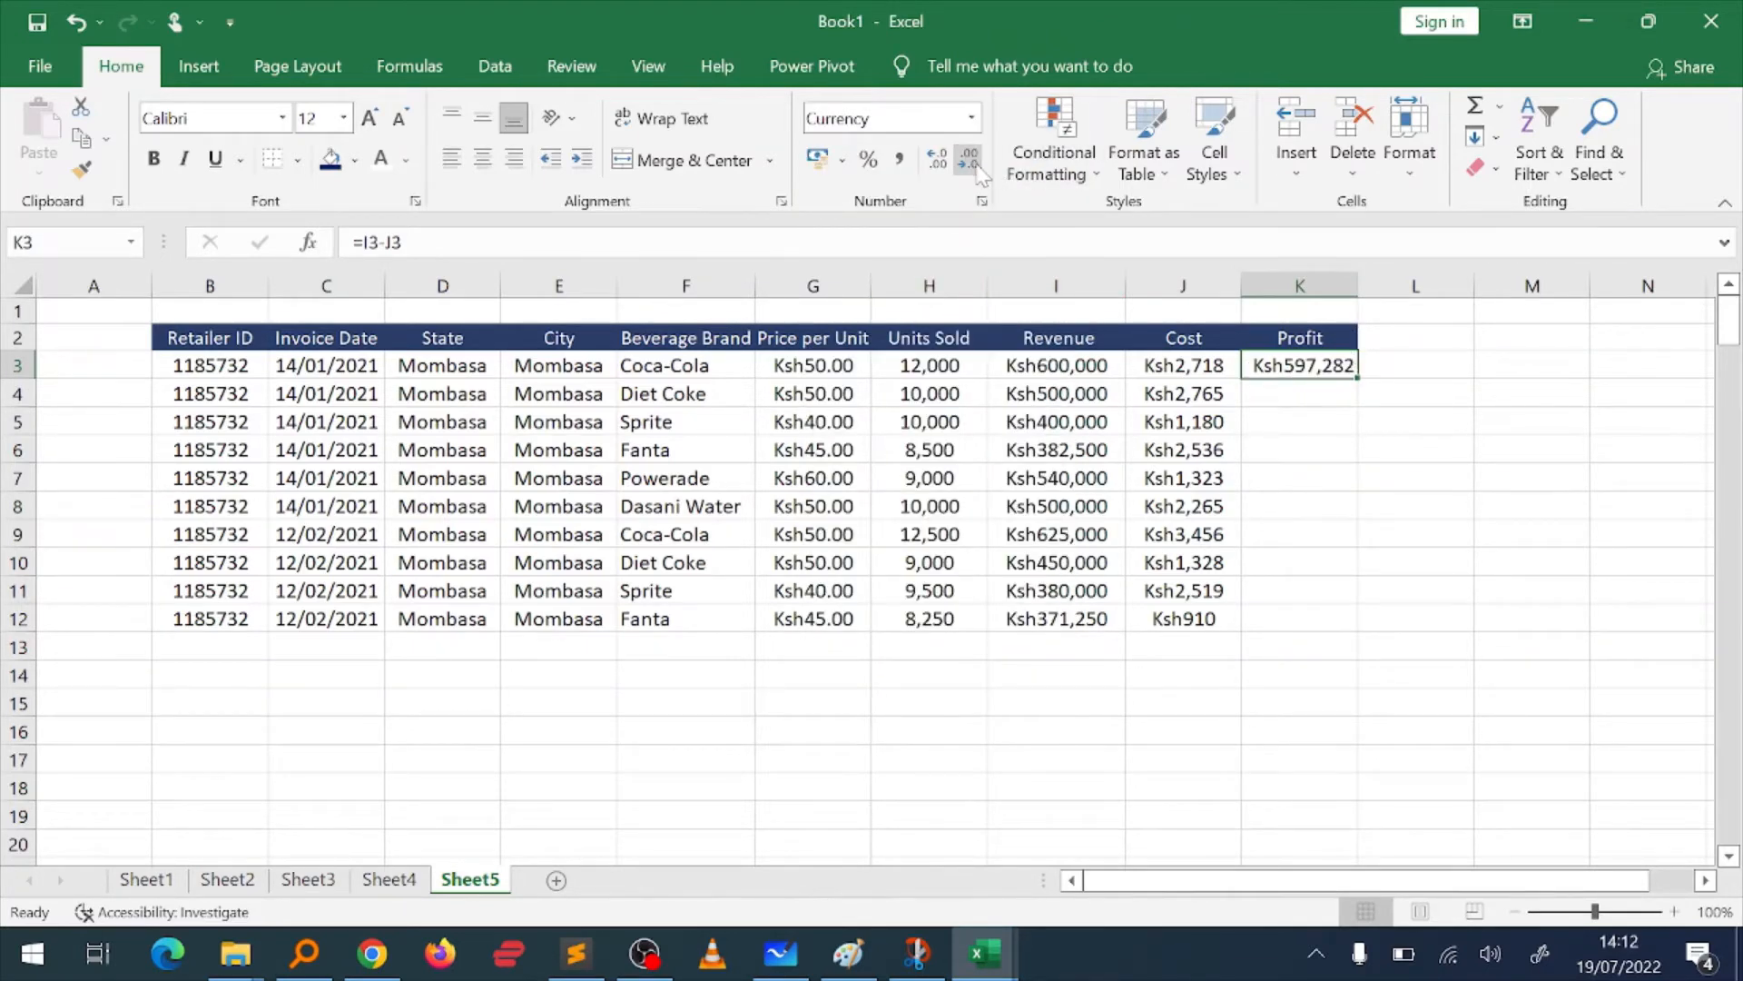
{"action": "double_click", "coordinate": [1358, 378]}
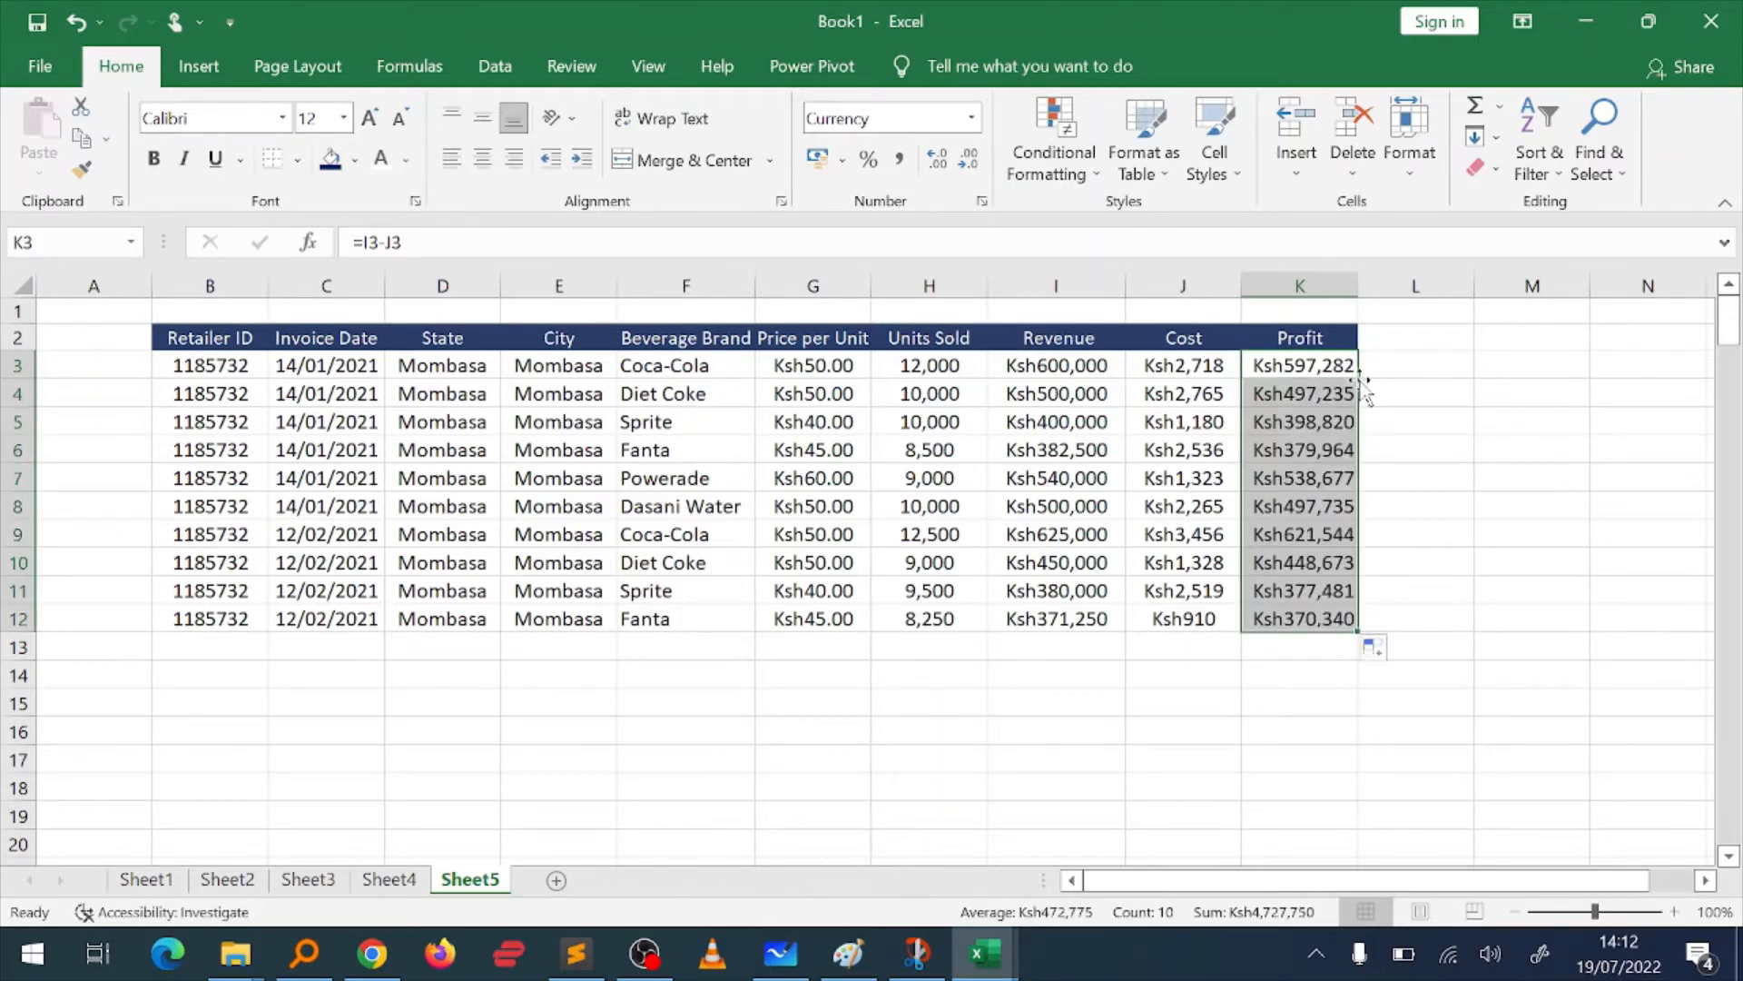
Step: Inspect the cell references used by the profit formula in K3
{"action": "left_click", "coordinate": [1286, 388]}
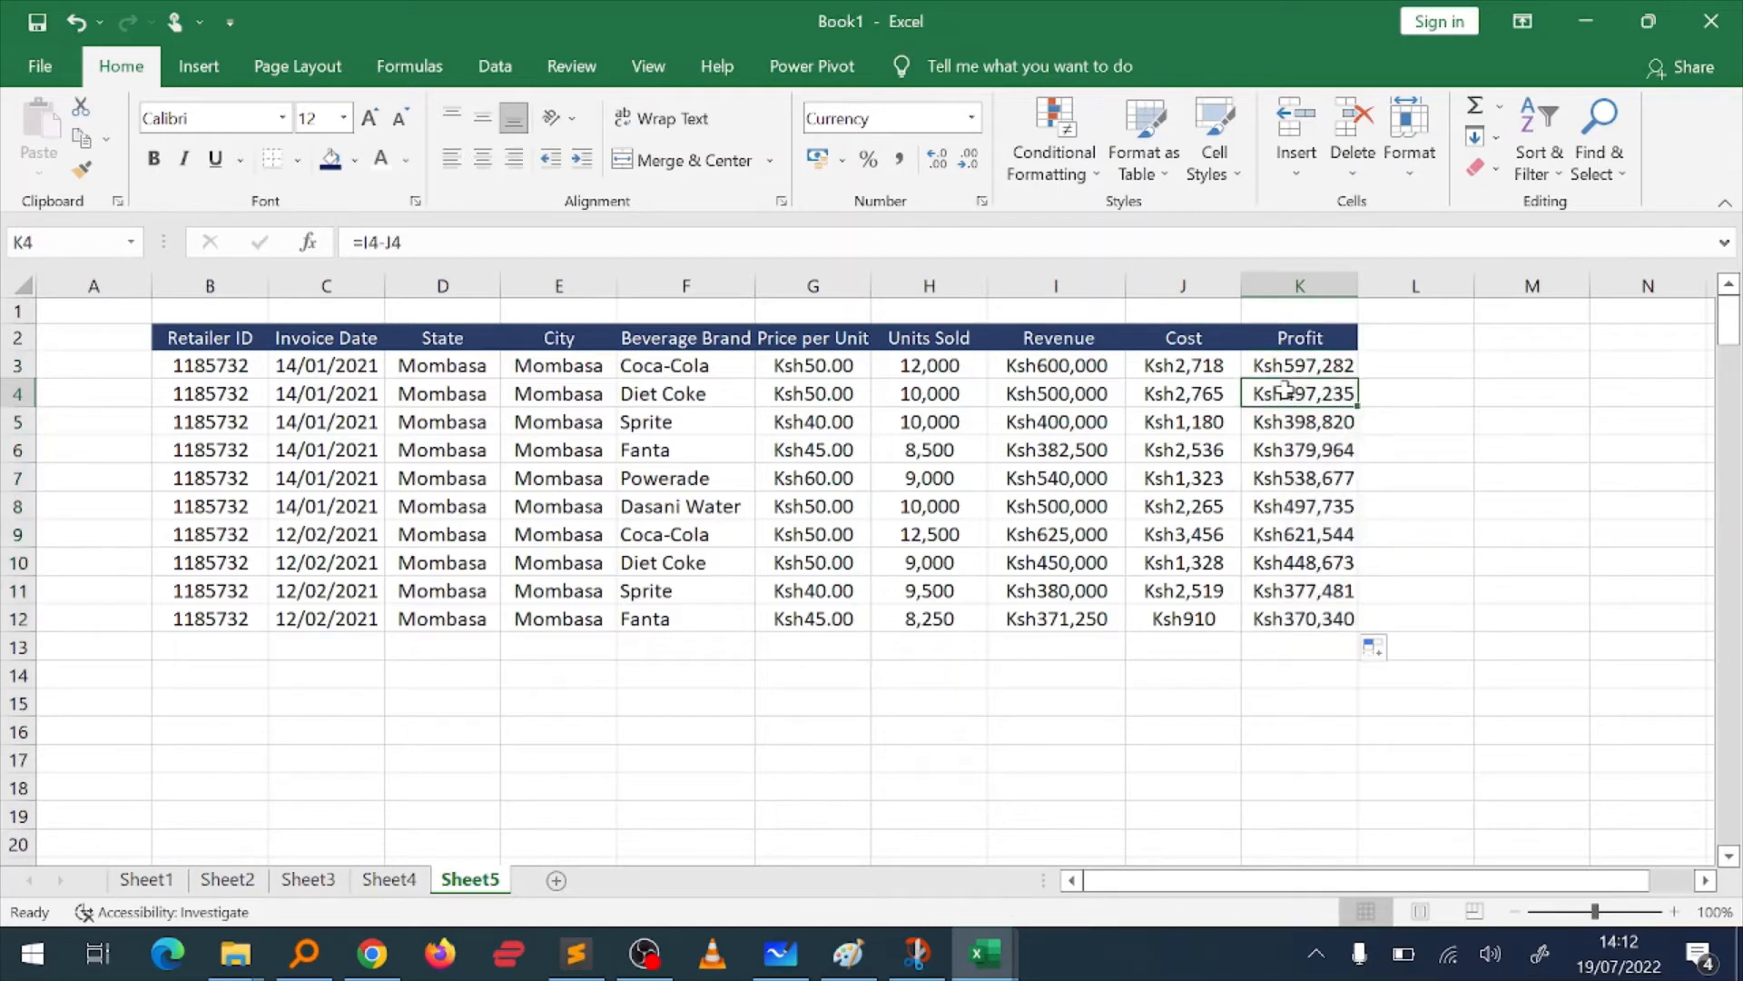
{"action": "key", "text": "Up"}
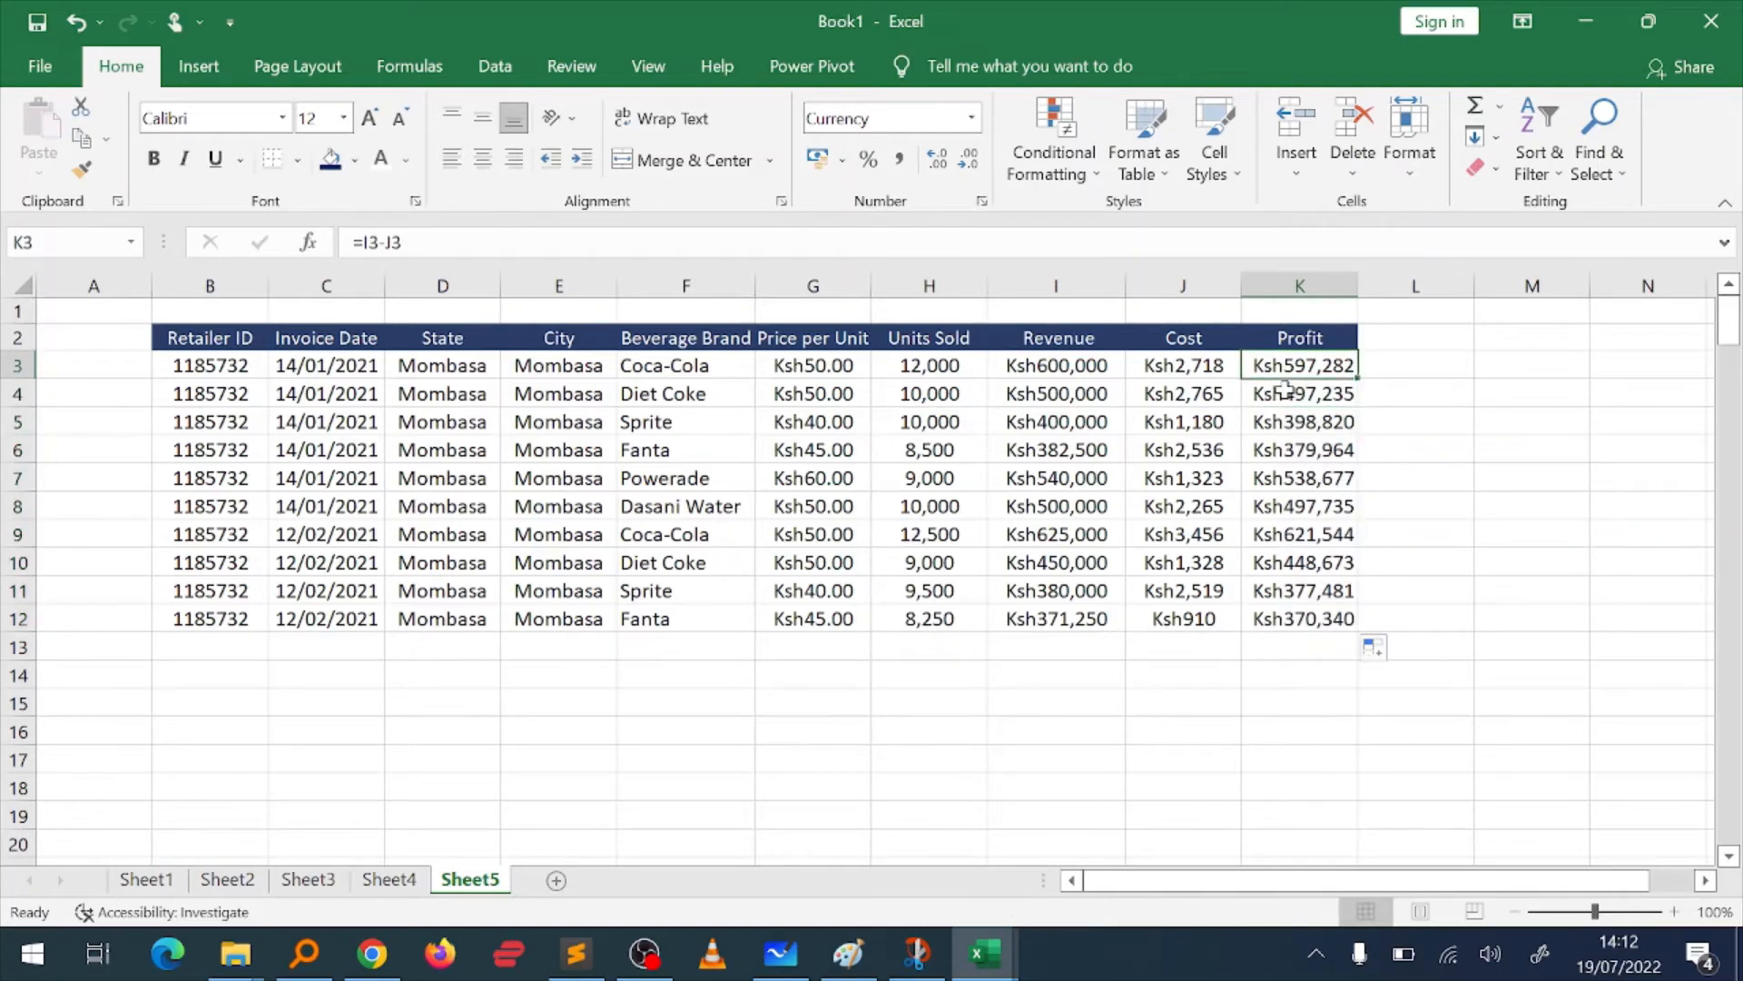
{"action": "double_click", "coordinate": [1282, 363]}
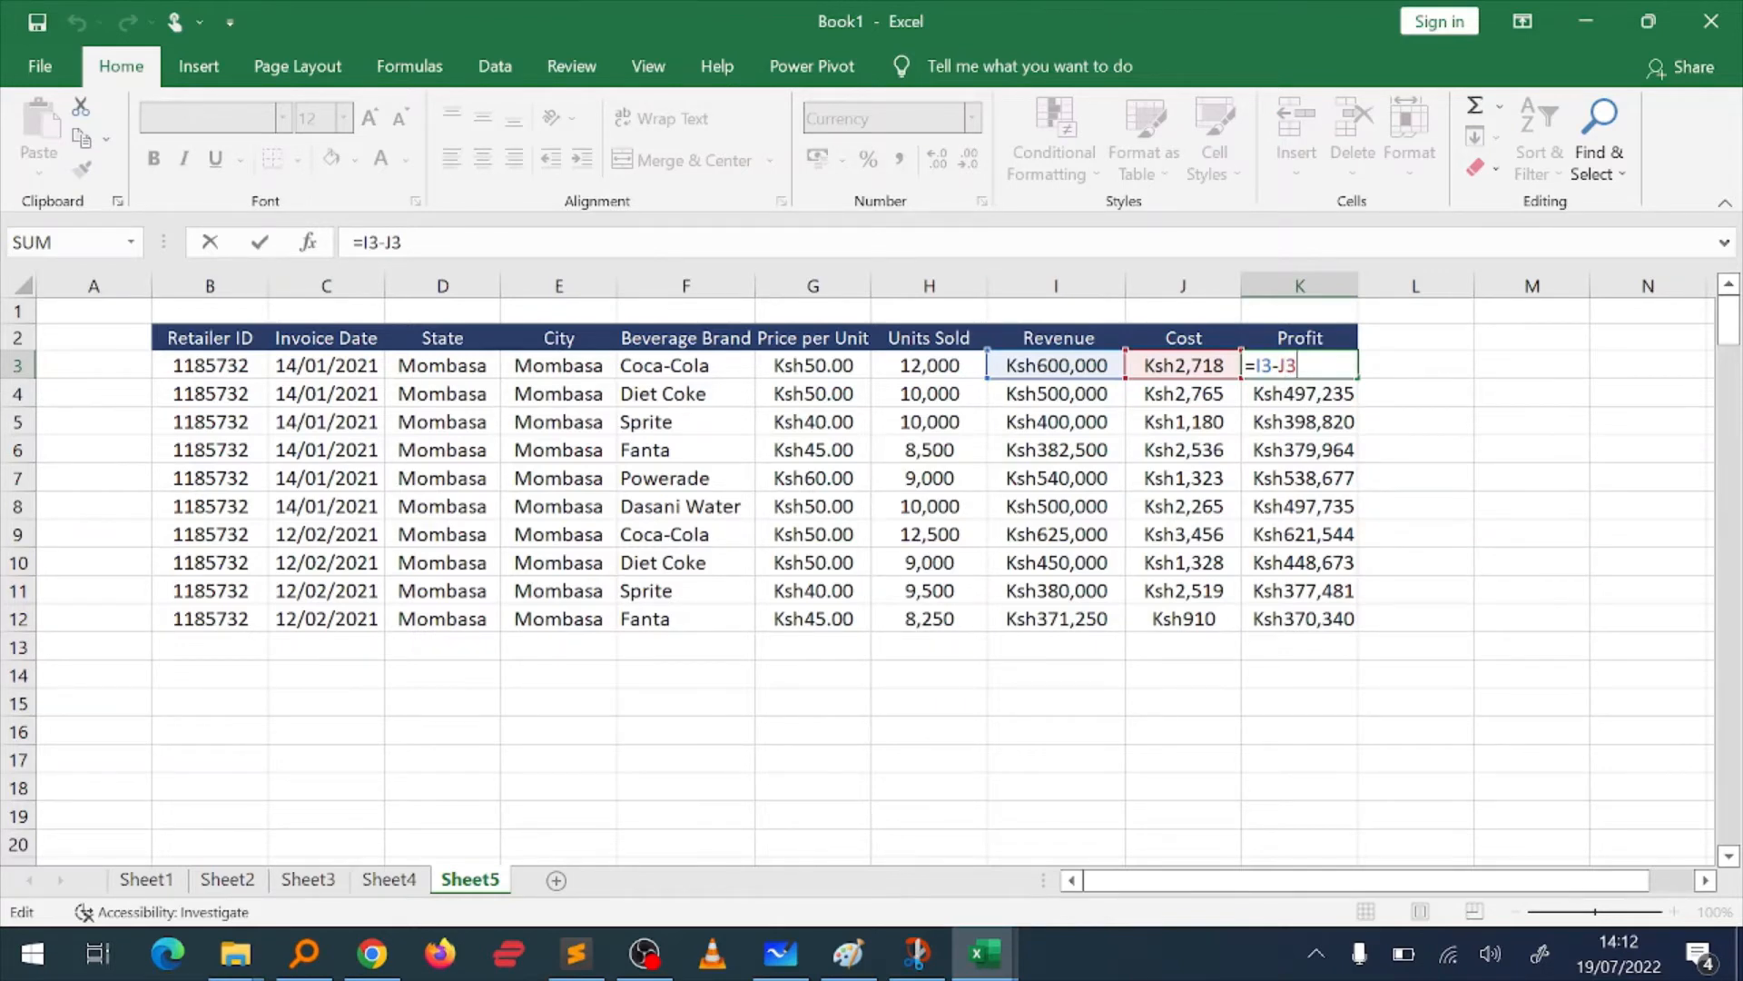
{"action": "key", "text": "Return"}
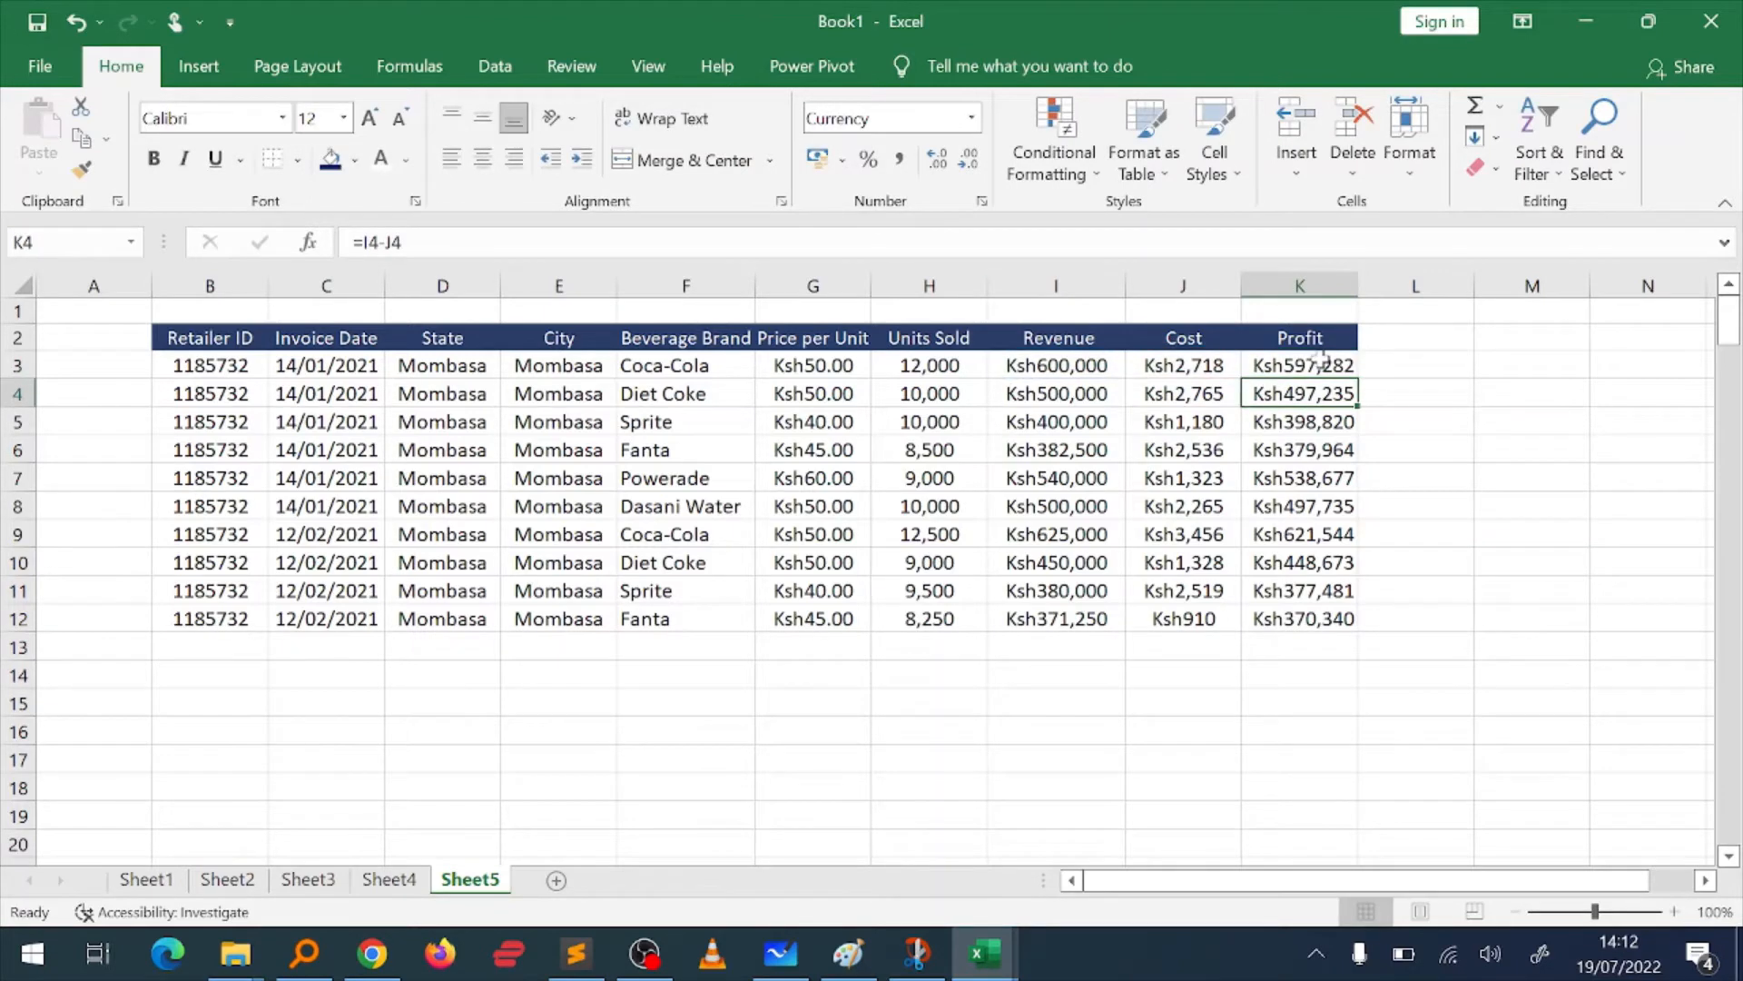
{"action": "double_click", "coordinate": [1321, 361]}
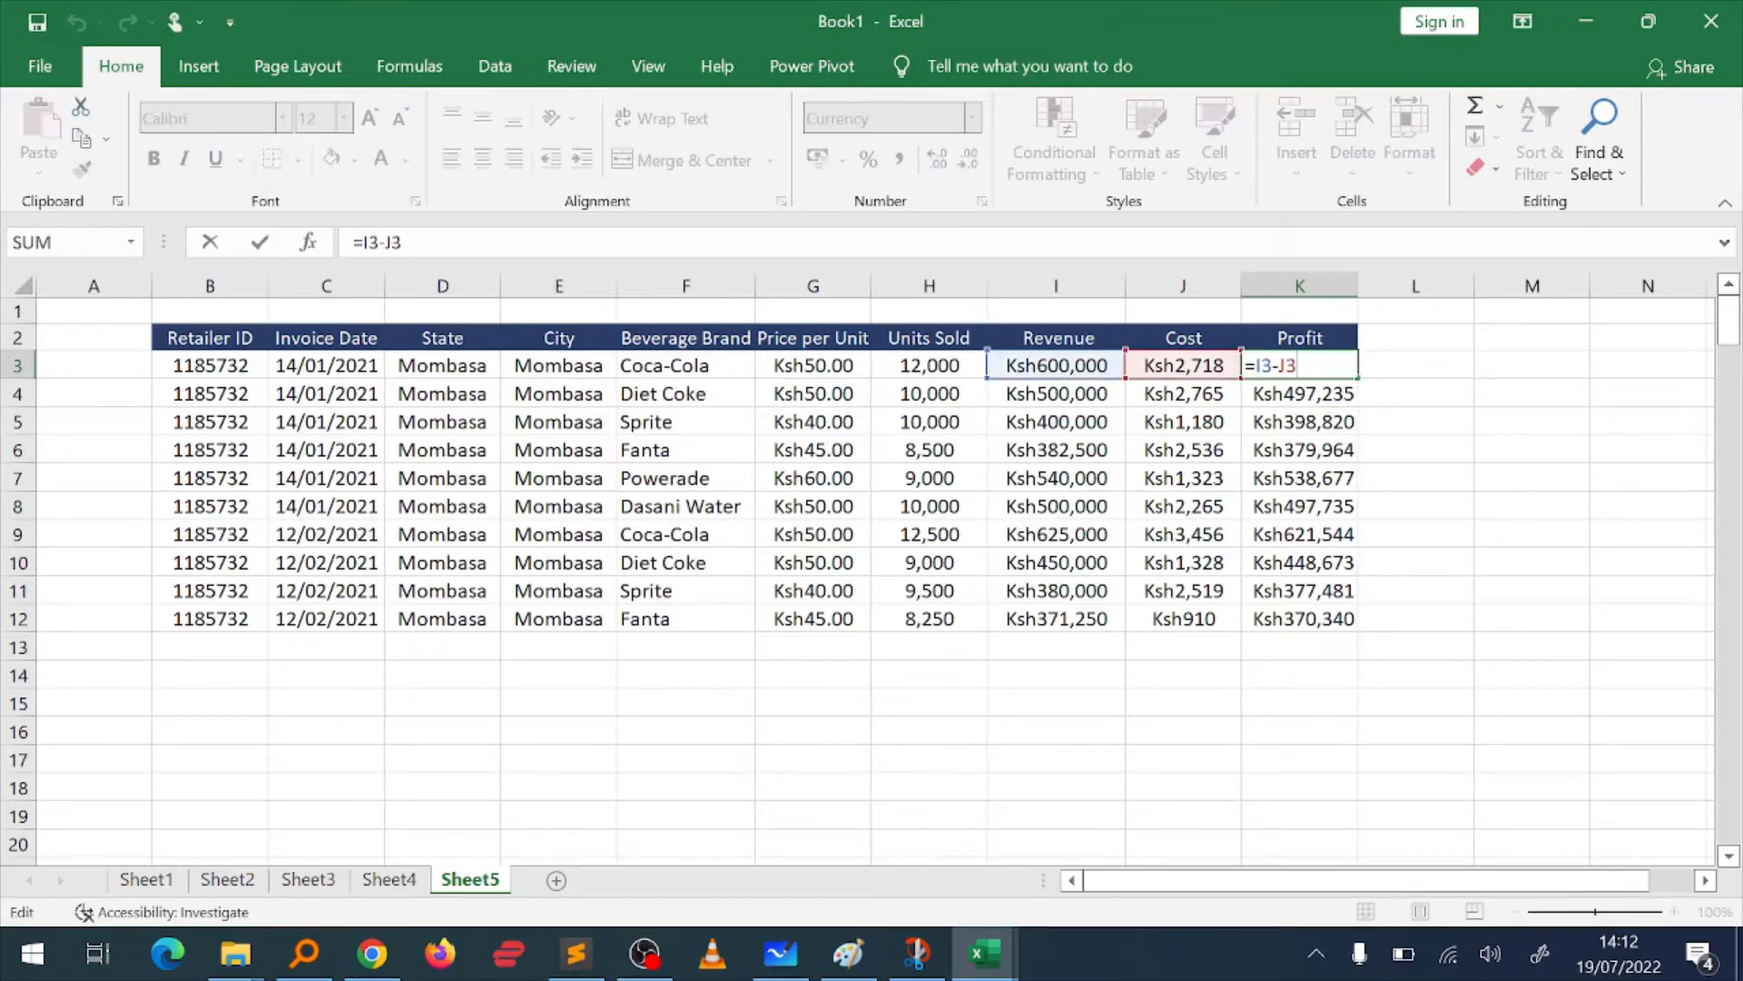
{"action": "key", "text": "Escape"}
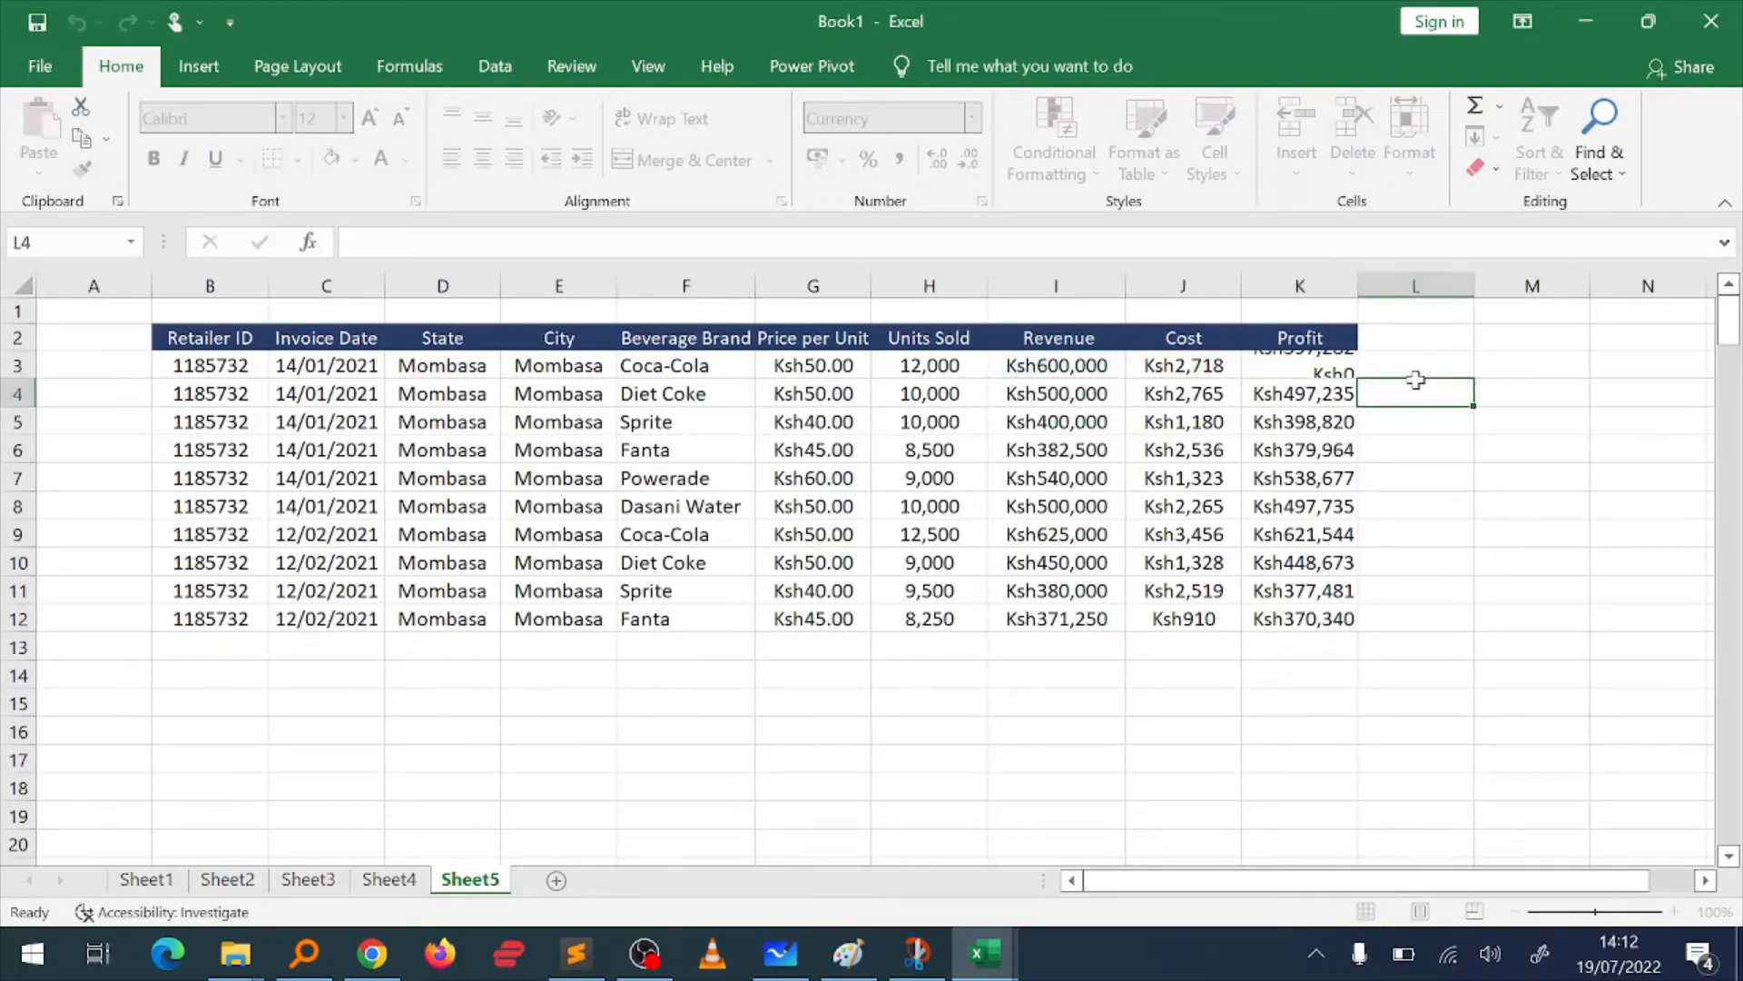
Step: Undo the Profit column's fill, currency formatting and formula entry so K3:K12 is empty again
{"action": "key", "text": "ctrl+z"}
{"action": "key", "text": "ctrl+z"}
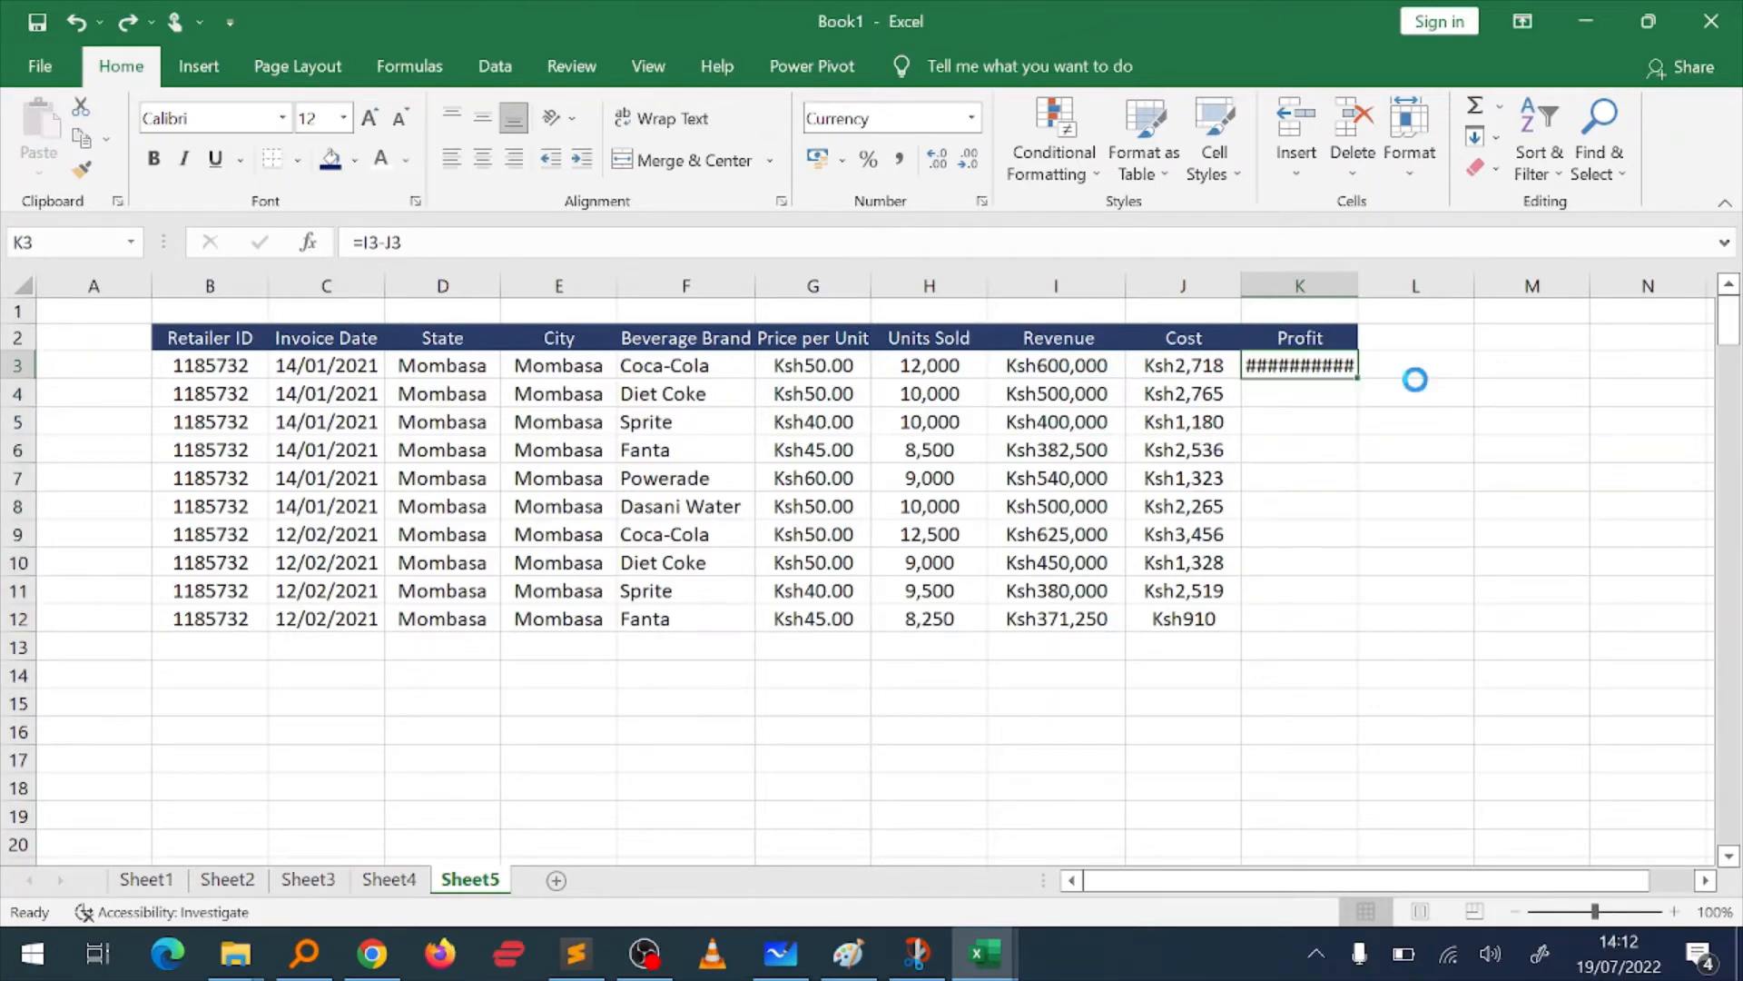
{"action": "key", "text": "ctrl+z"}
{"action": "key", "text": "ctrl+z"}
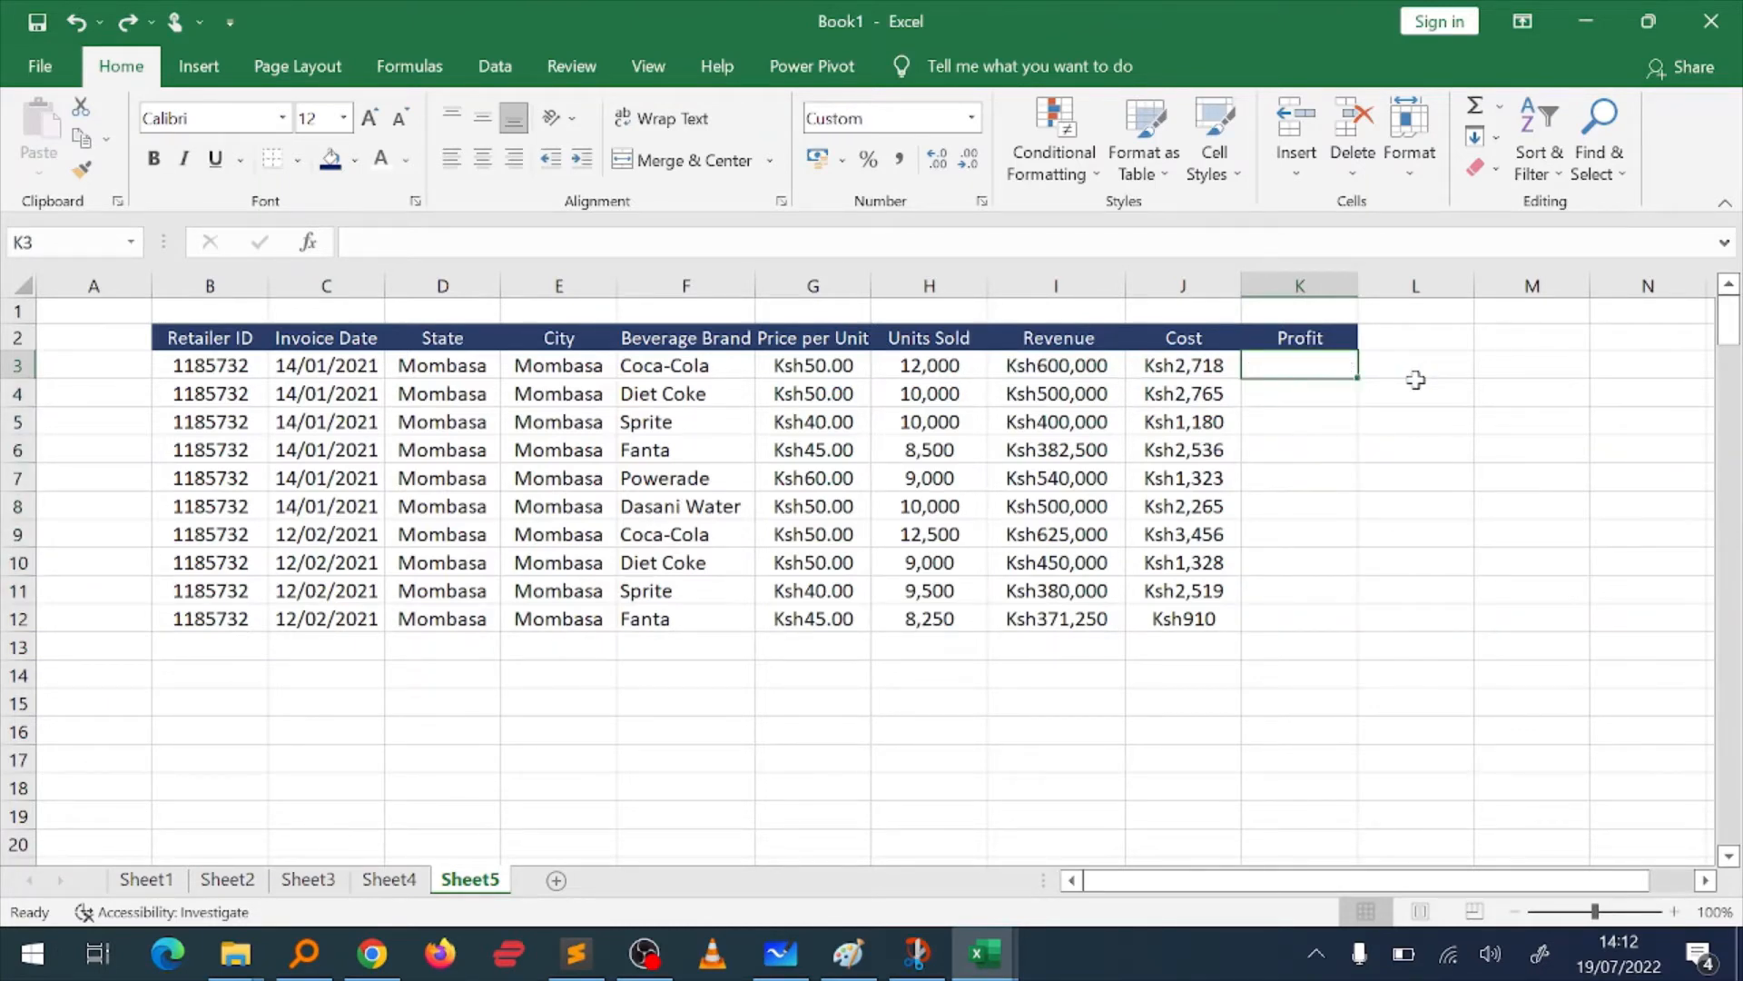
{"action": "key", "text": "Down"}
{"action": "key", "text": "Down"}
{"action": "key", "text": "Down"}
{"action": "key", "text": "Down"}
{"action": "key", "text": "Left"}
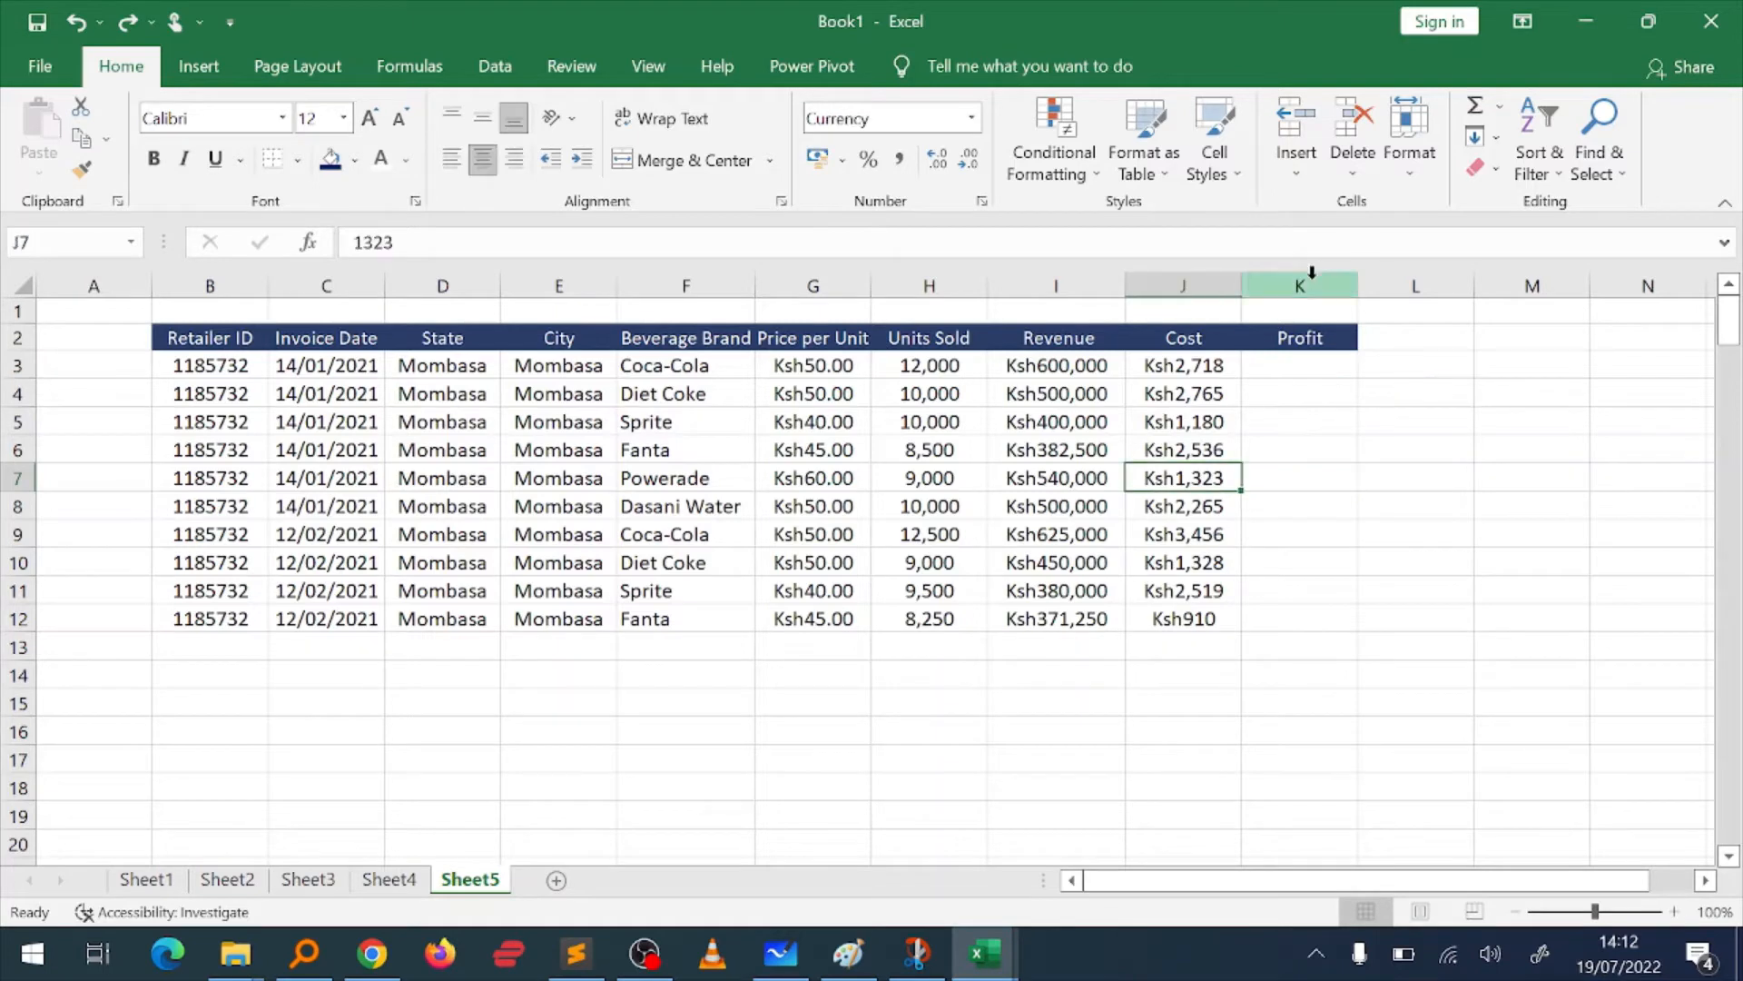
{"action": "left_click", "coordinate": [1042, 359]}
{"action": "key", "text": "Down"}
{"action": "key", "text": "Up"}
{"action": "key", "text": "Up"}
{"action": "key", "text": "Right"}
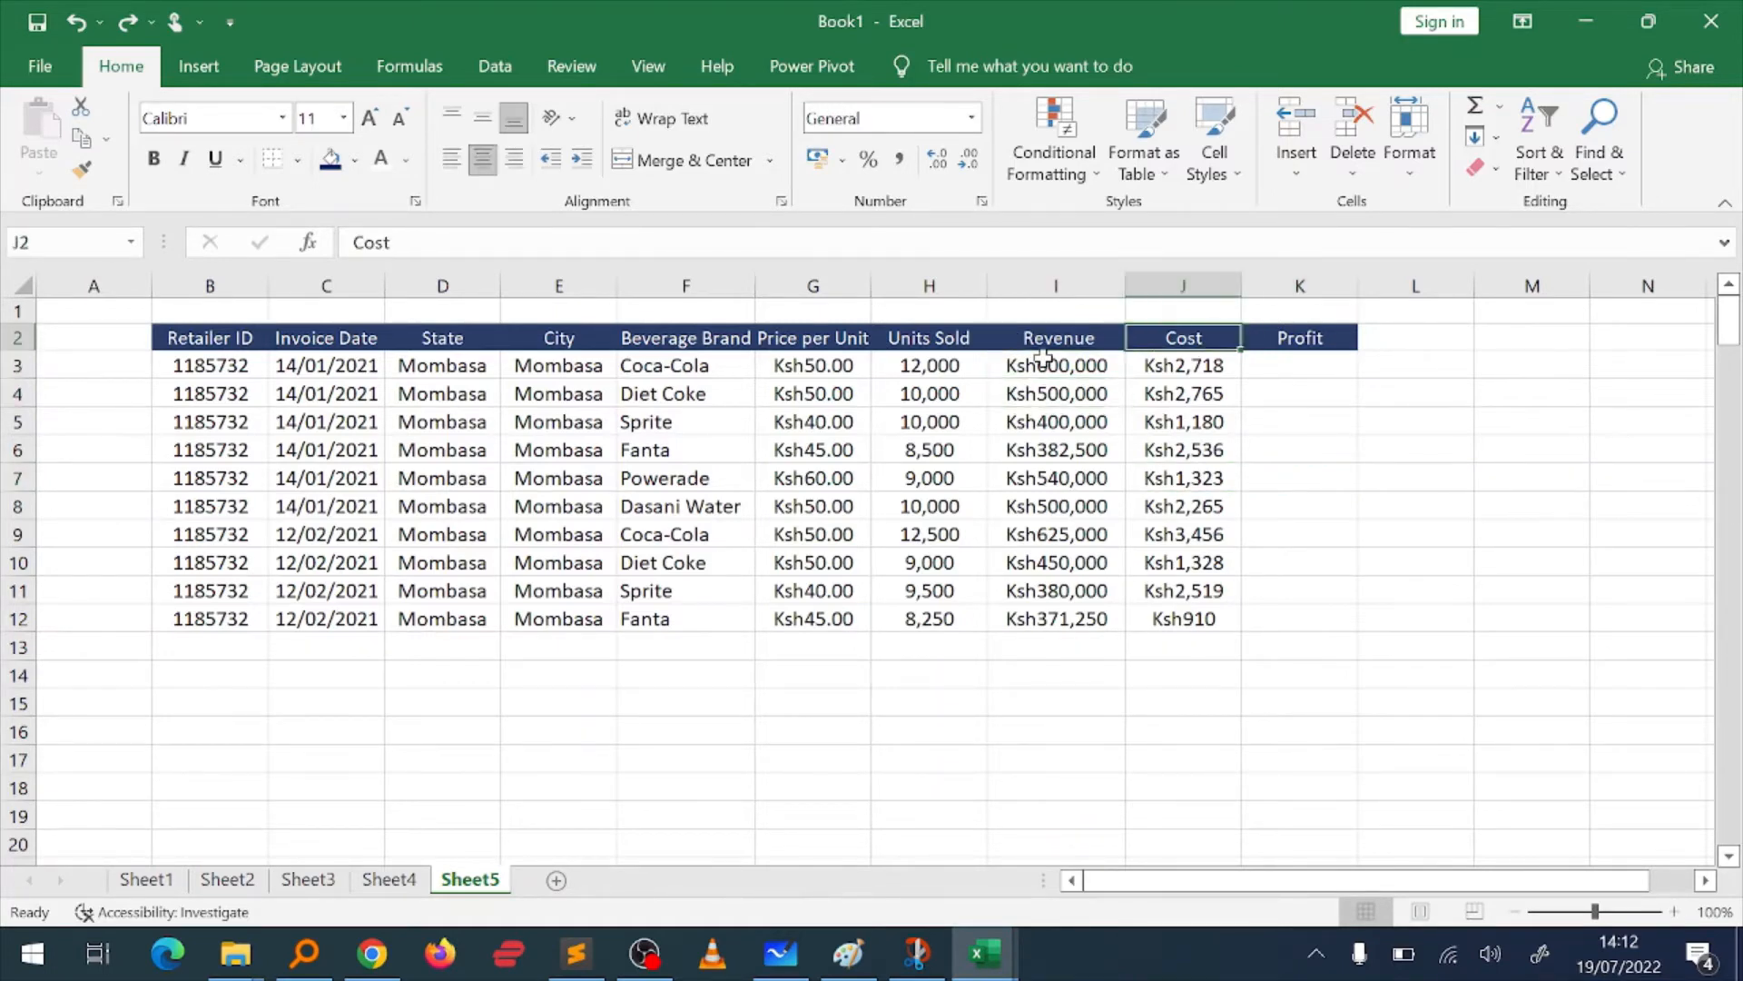
Step: Define the workbook-scoped name Revenue for the revenue figures in I3:I12
{"action": "left_click", "coordinate": [1042, 359]}
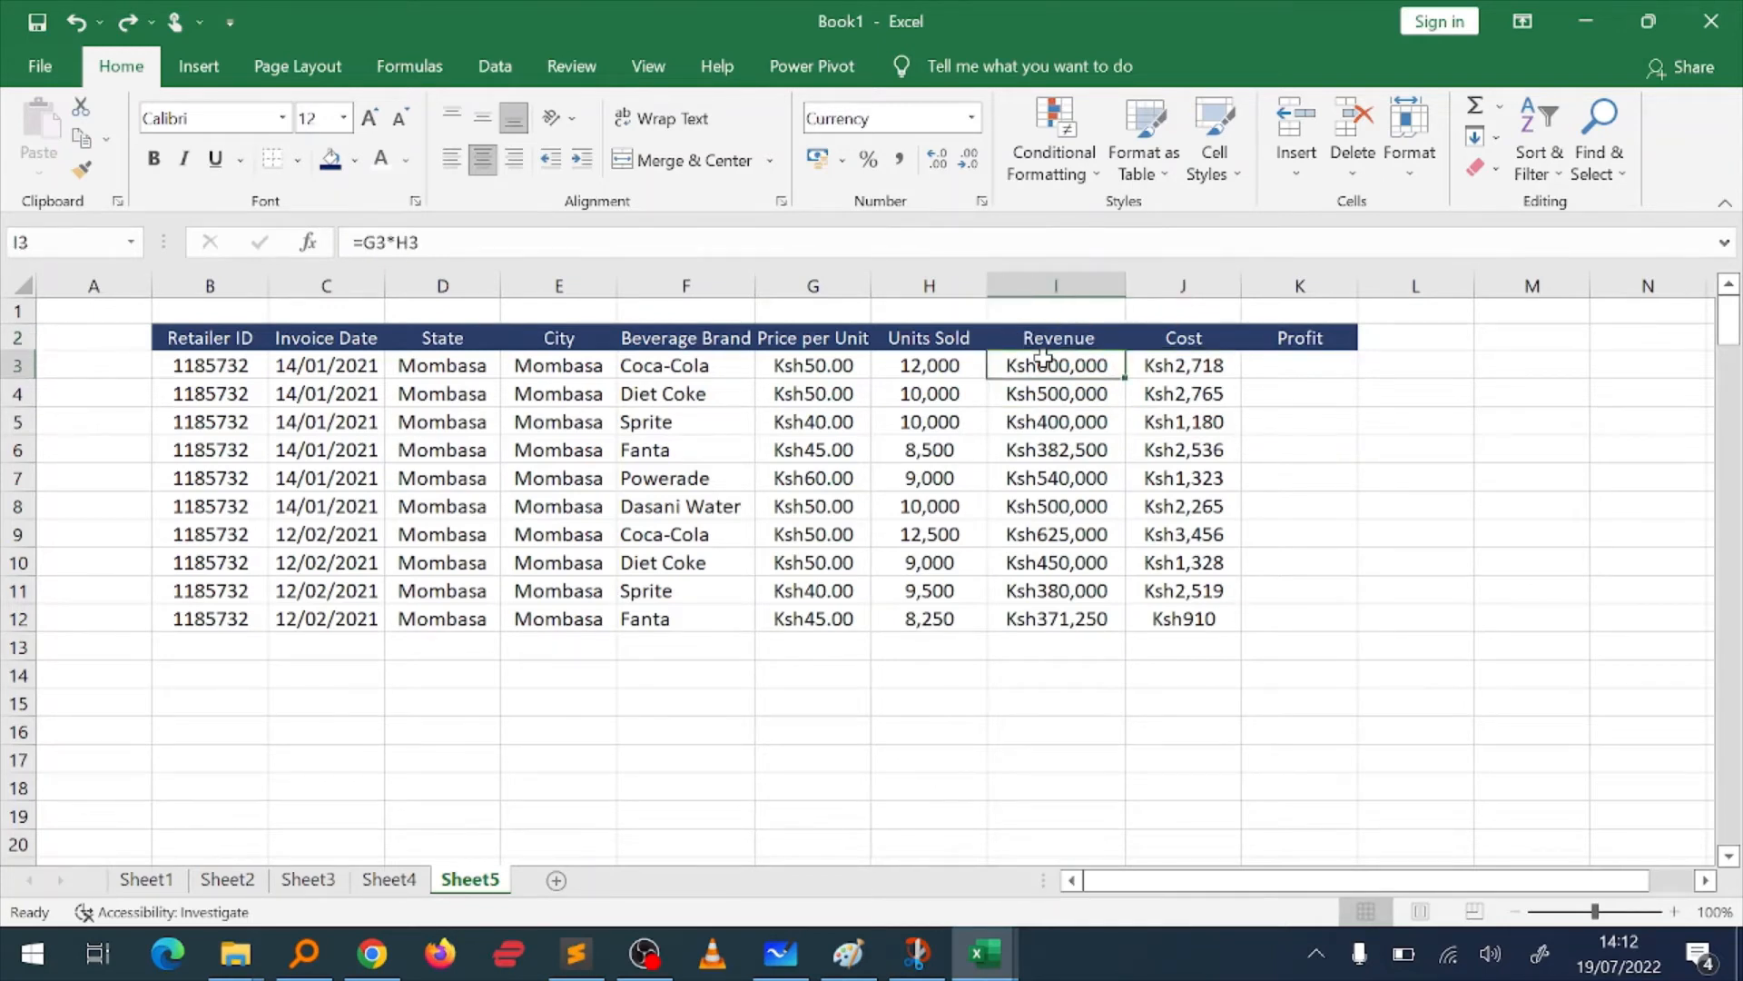
{"action": "key", "text": "ctrl+shift+Down"}
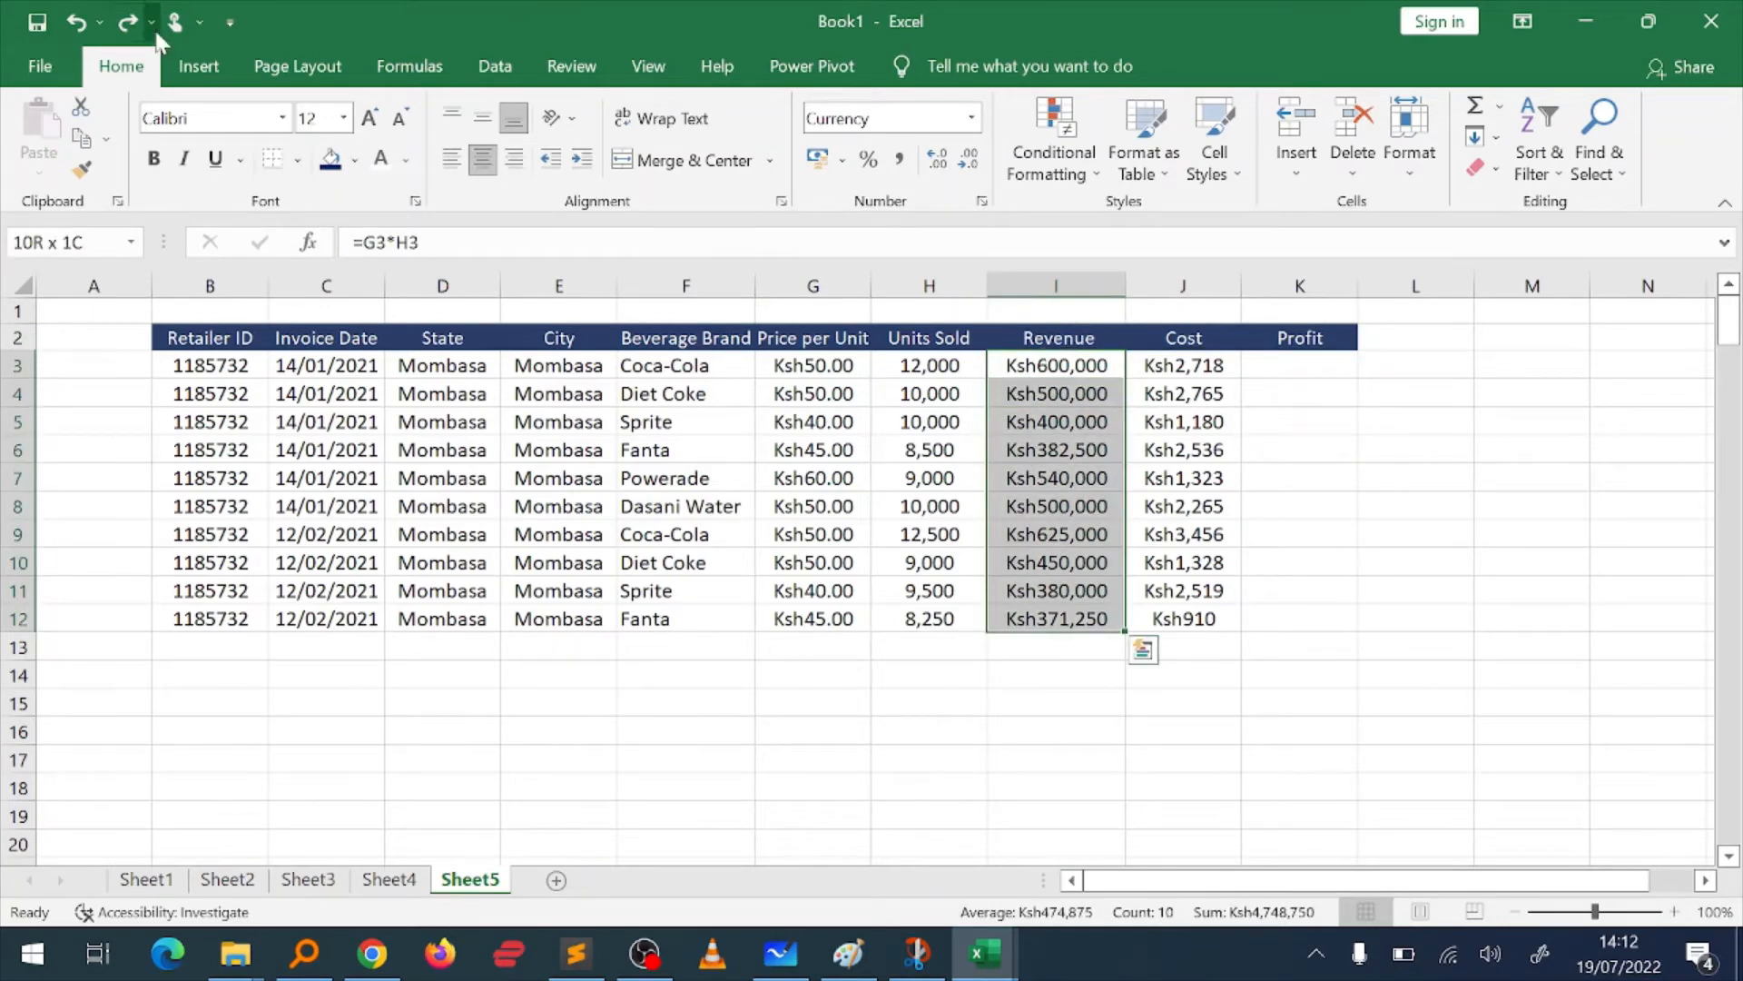
{"action": "left_click", "coordinate": [481, 82]}
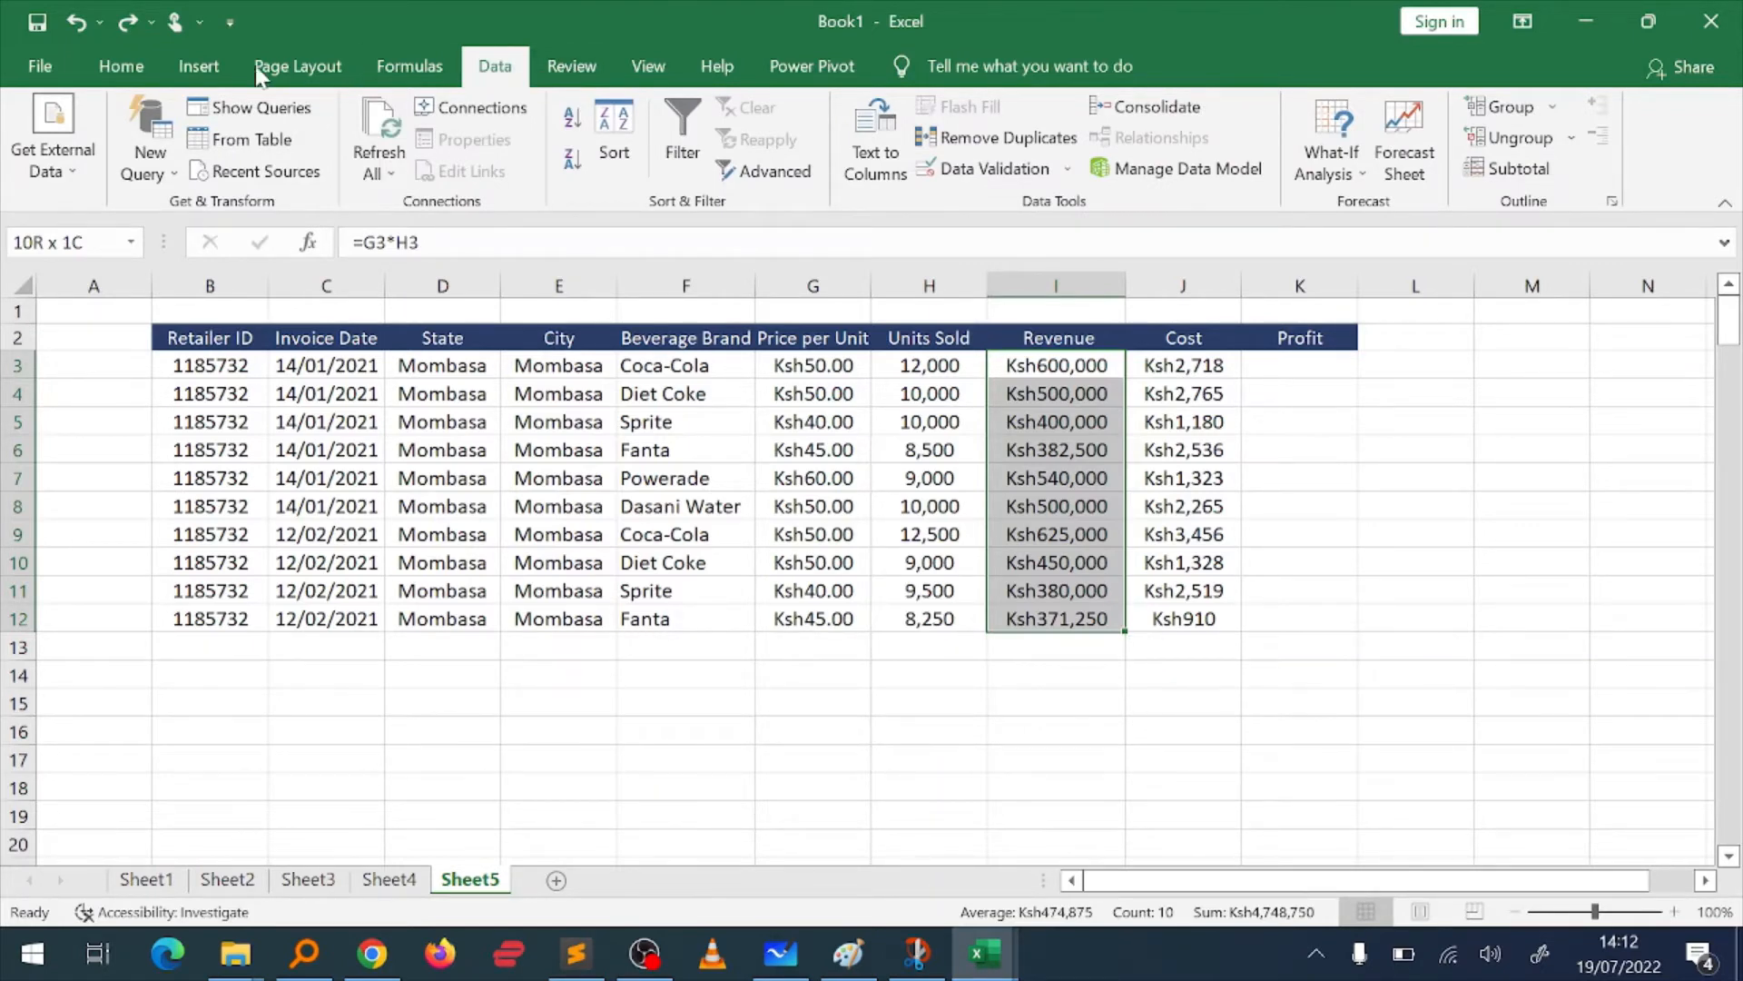
{"action": "left_click", "coordinate": [199, 74]}
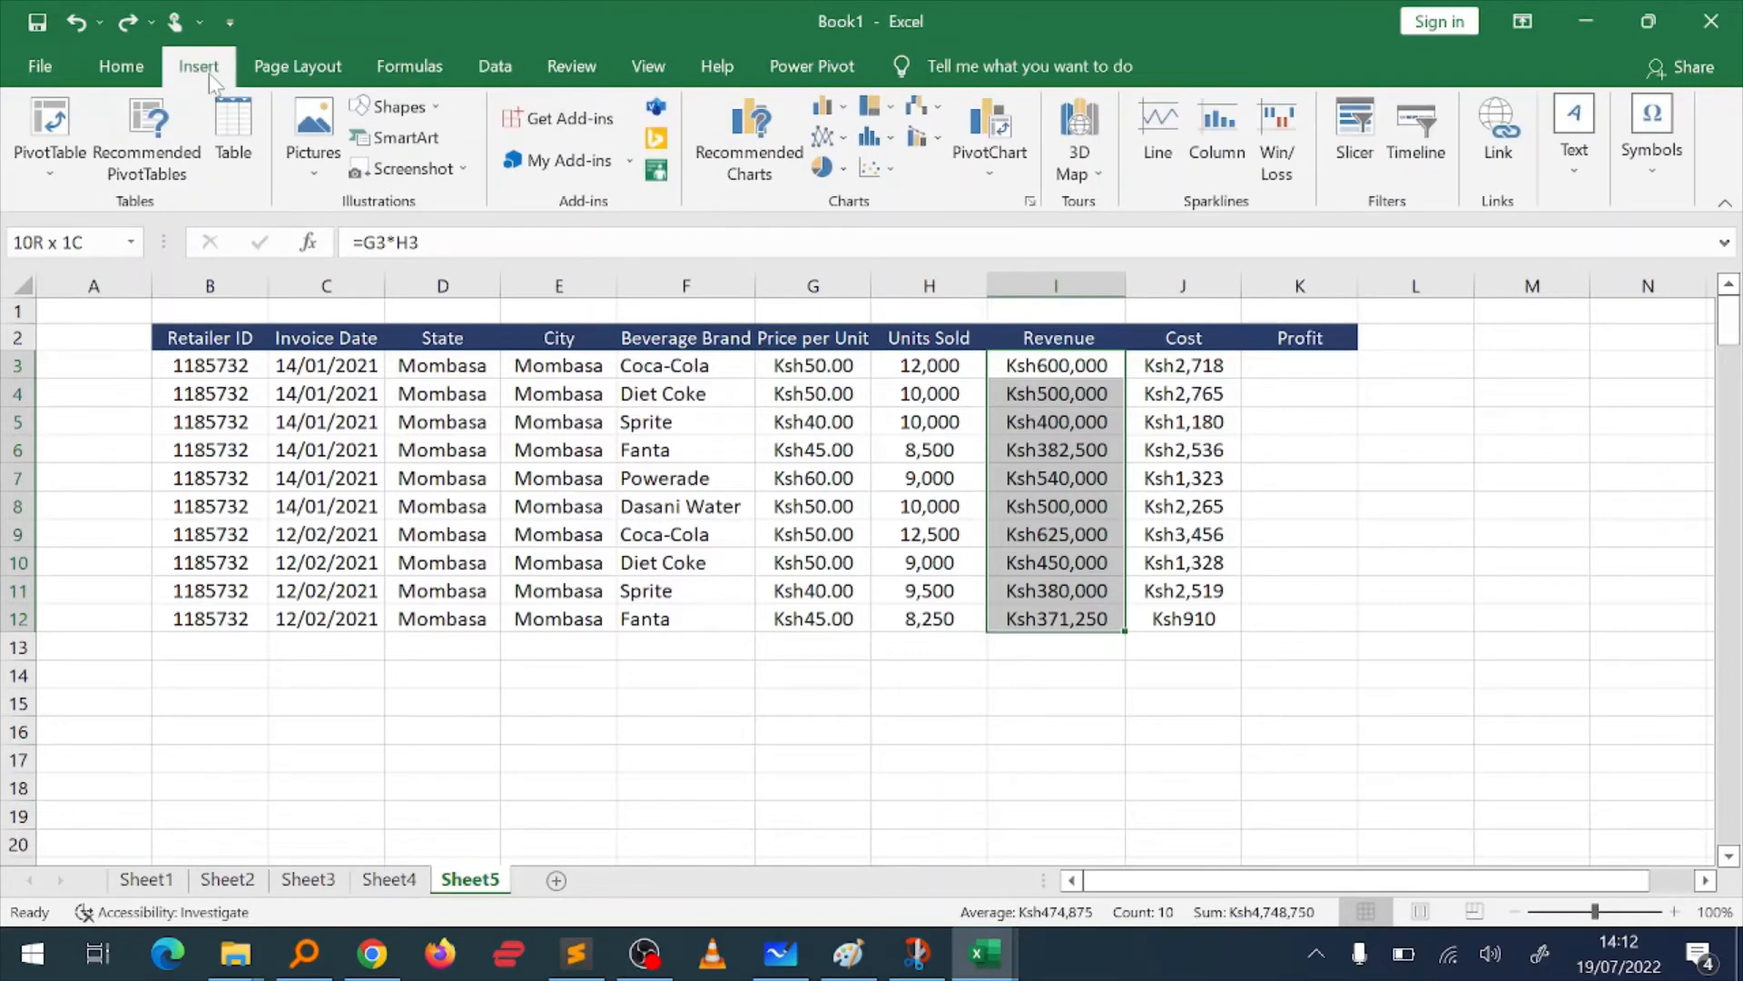
{"action": "left_click", "coordinate": [127, 64]}
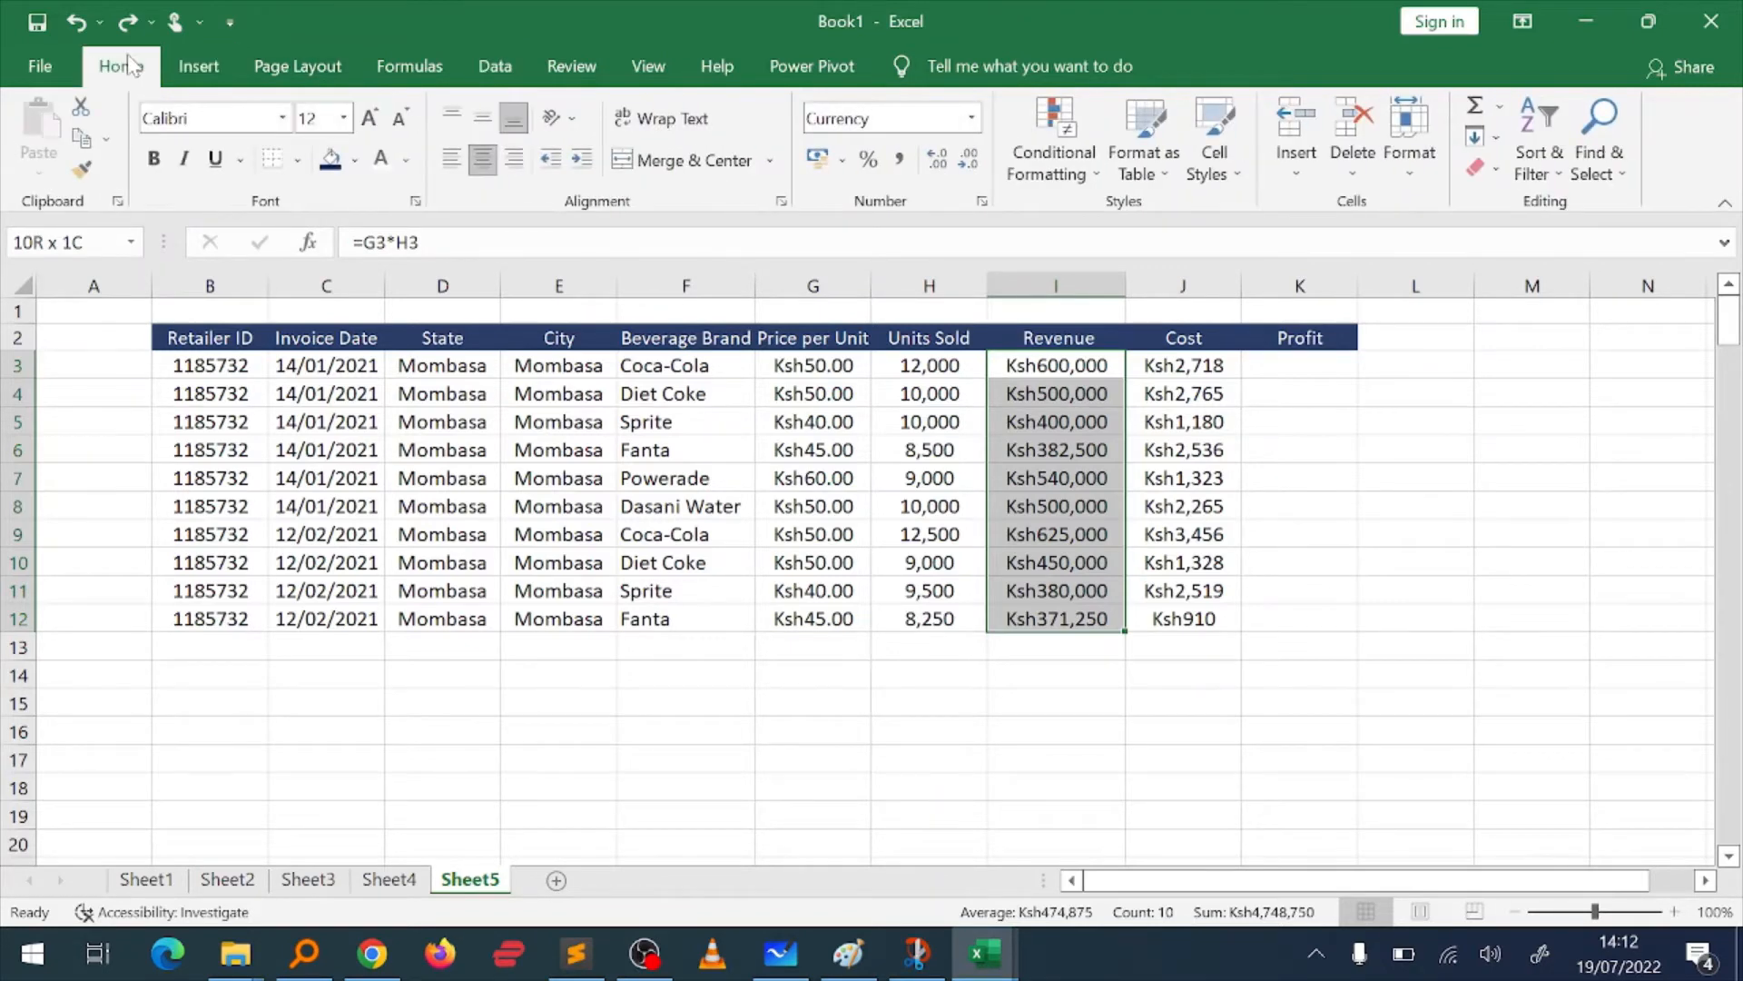
{"action": "left_click", "coordinate": [400, 71]}
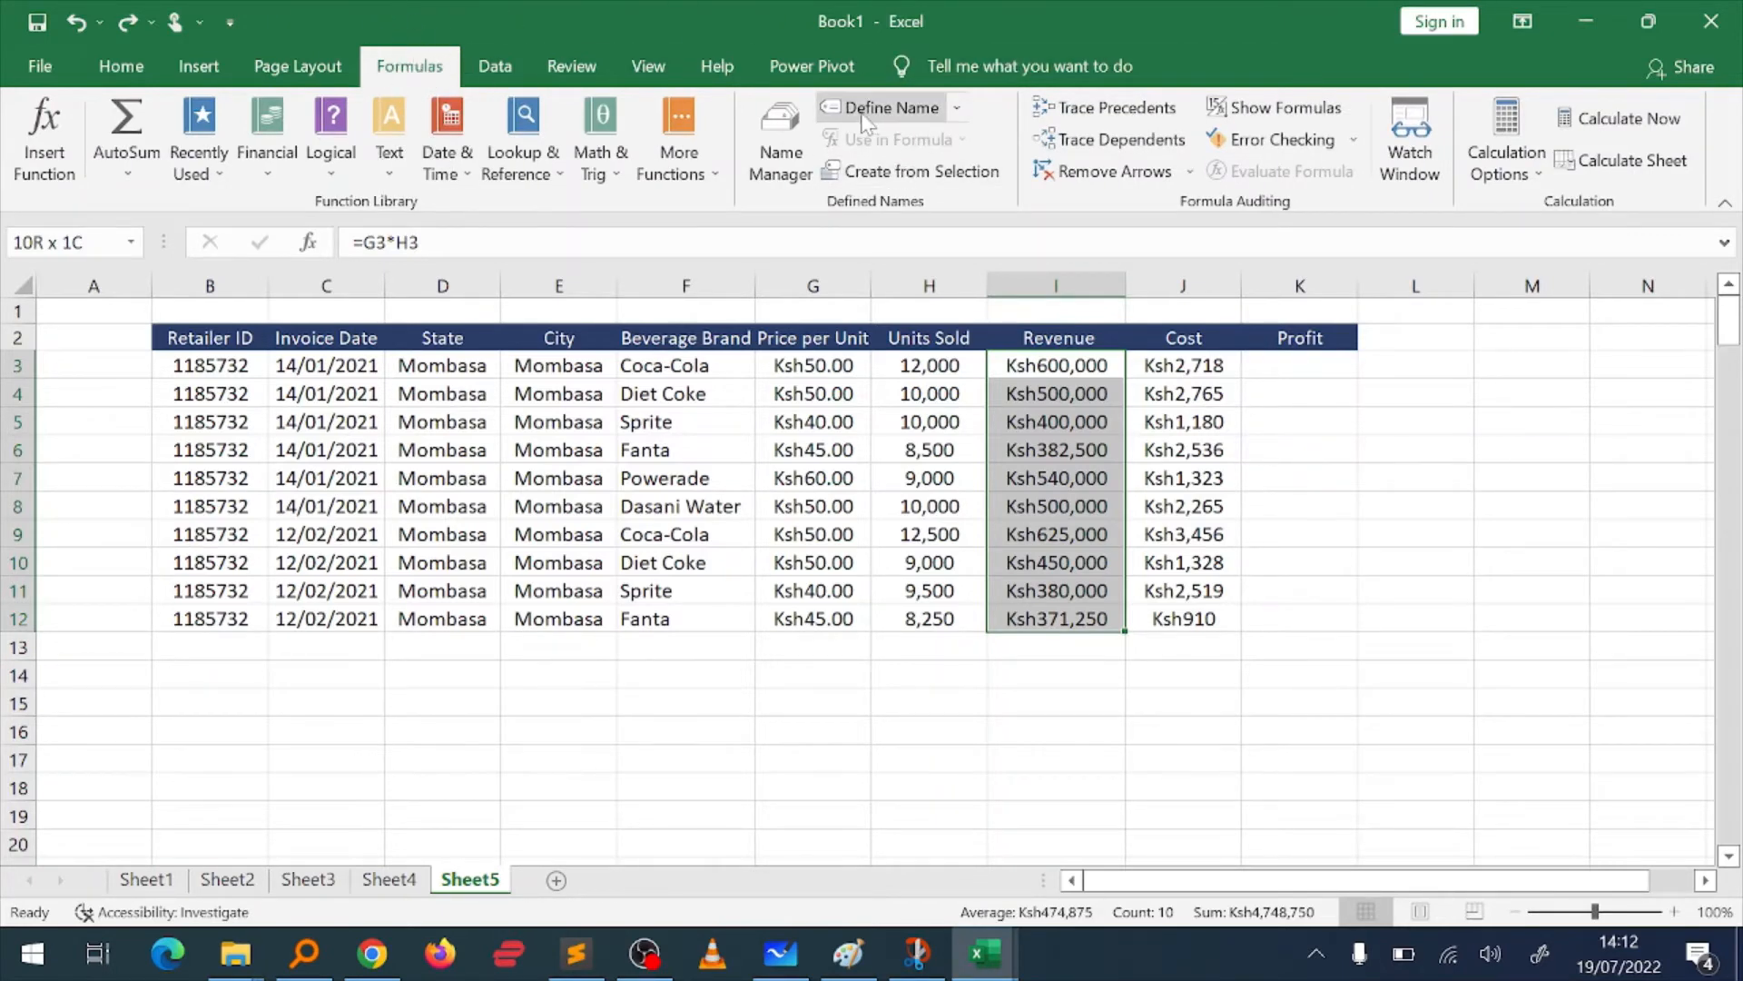
{"action": "left_click", "coordinate": [915, 113]}
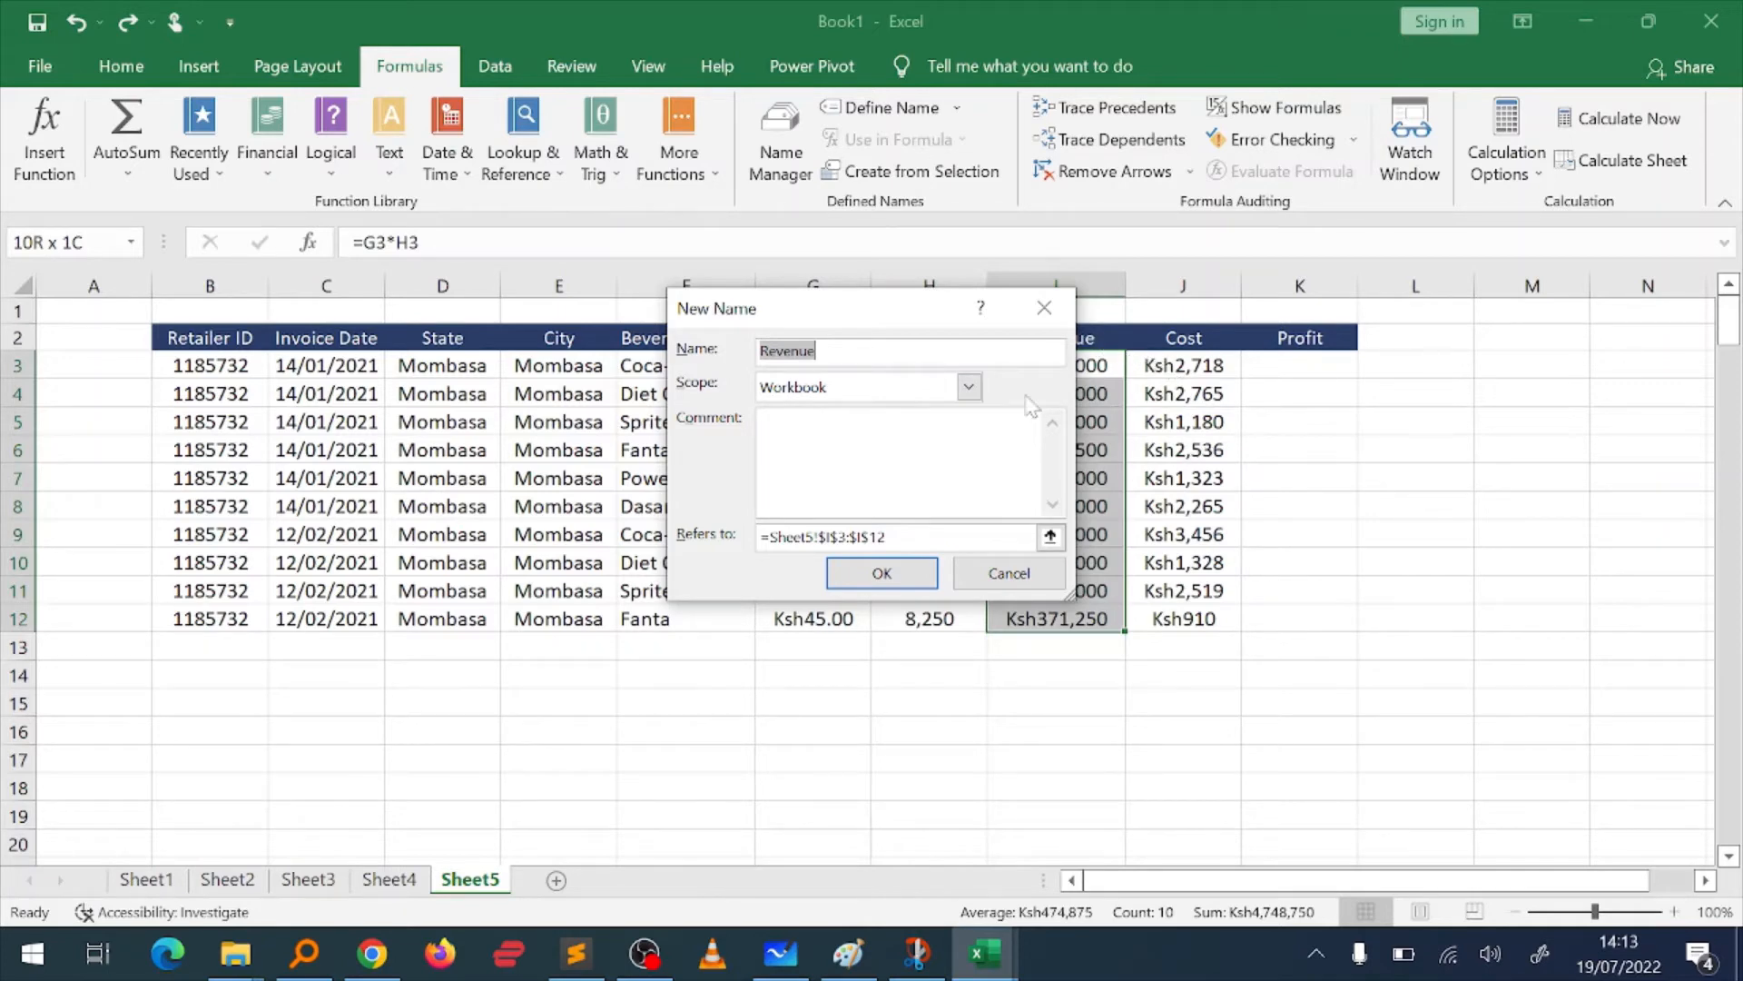
{"action": "left_click", "coordinate": [881, 573]}
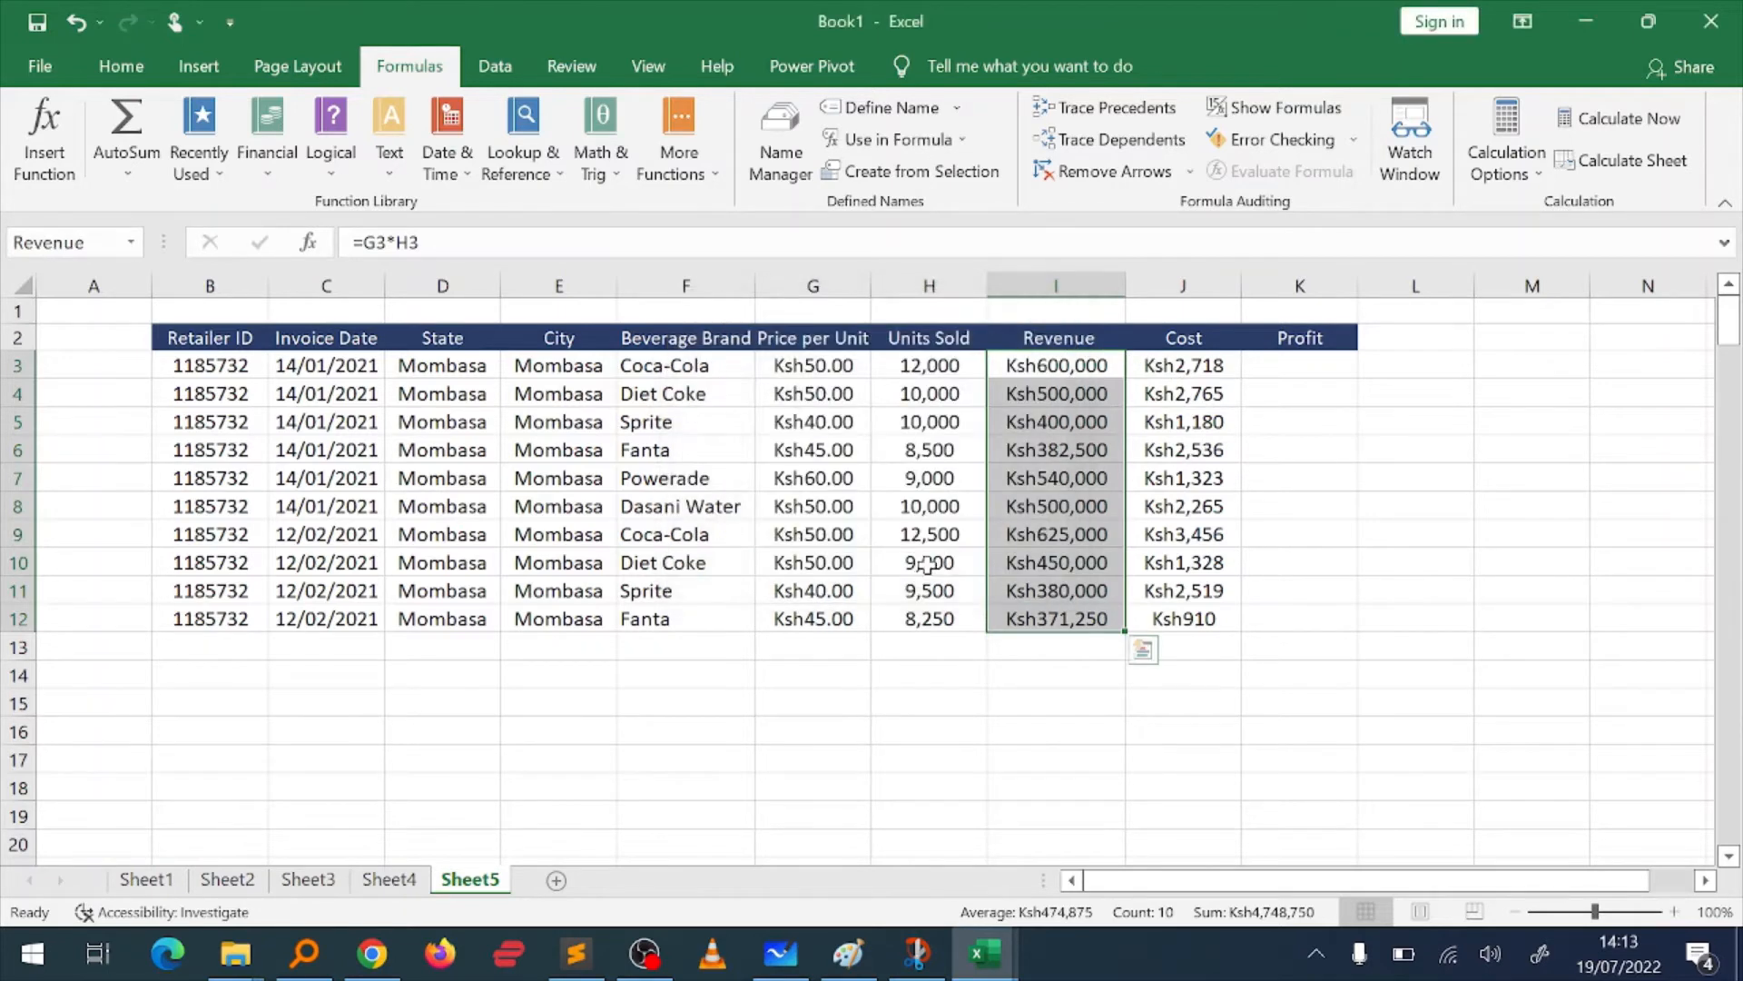
Step: Define the workbook-scoped name Cost for the cost figures in J3:J12
{"action": "key", "text": "Right"}
{"action": "key", "text": "ctrl+shift+Down"}
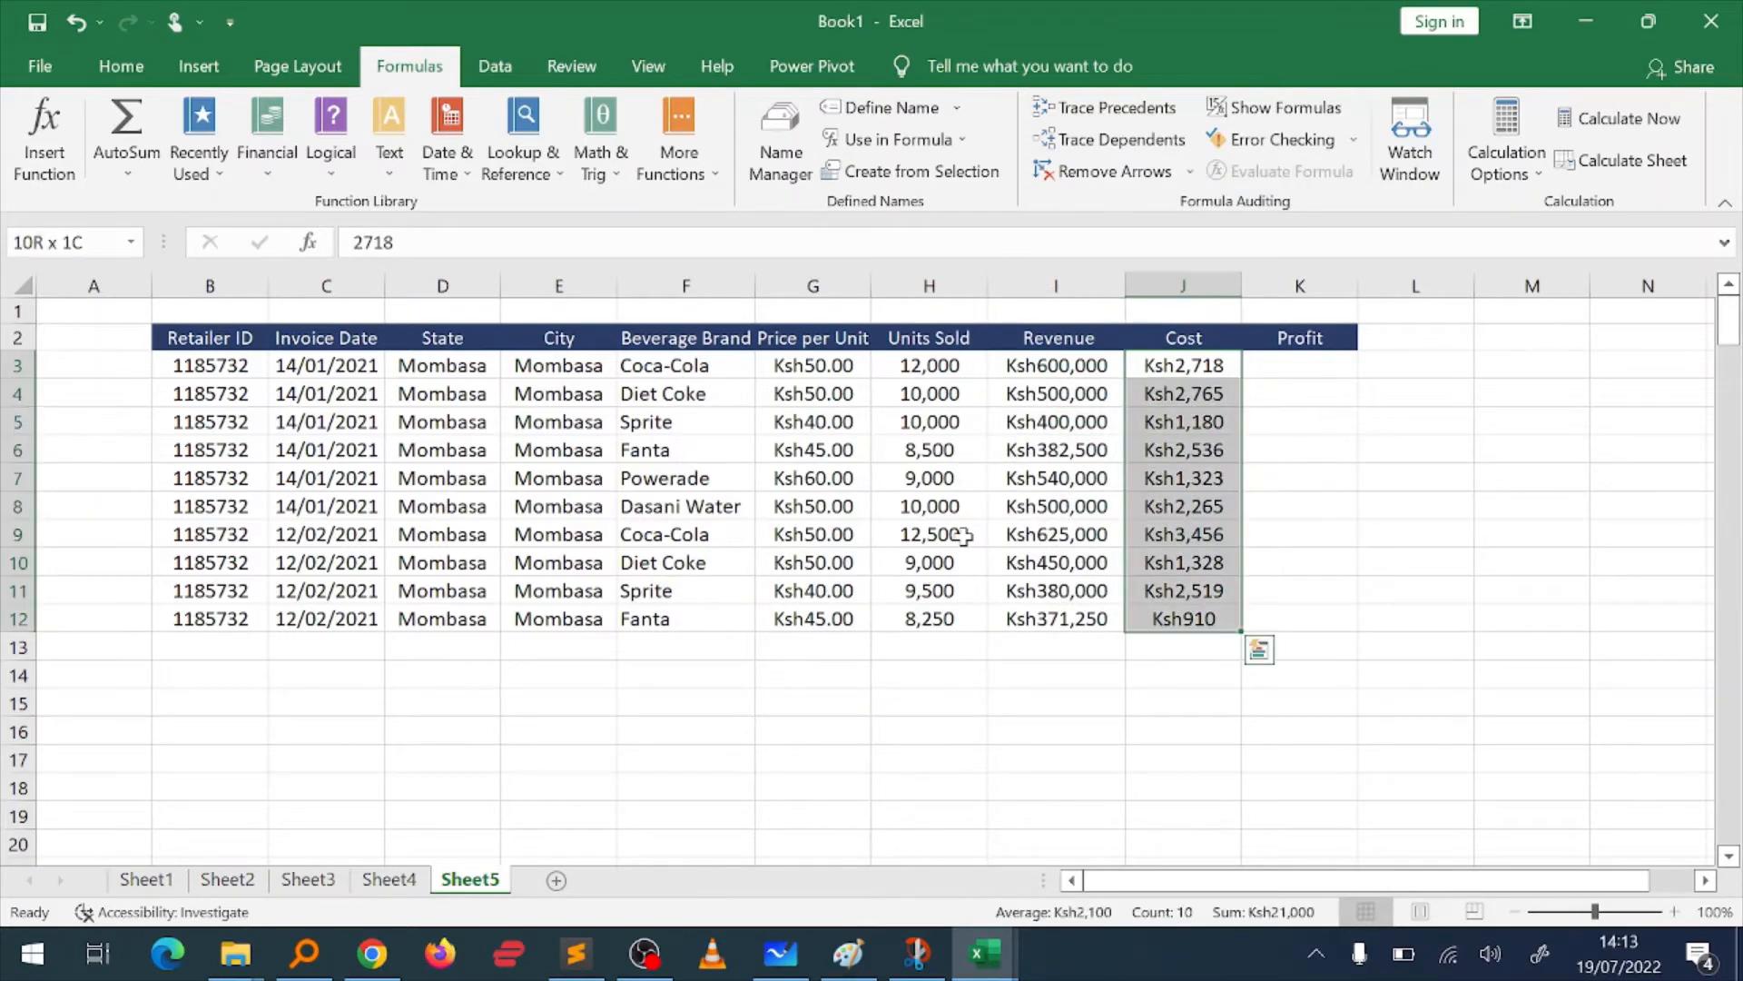
{"action": "left_click", "coordinate": [891, 107]}
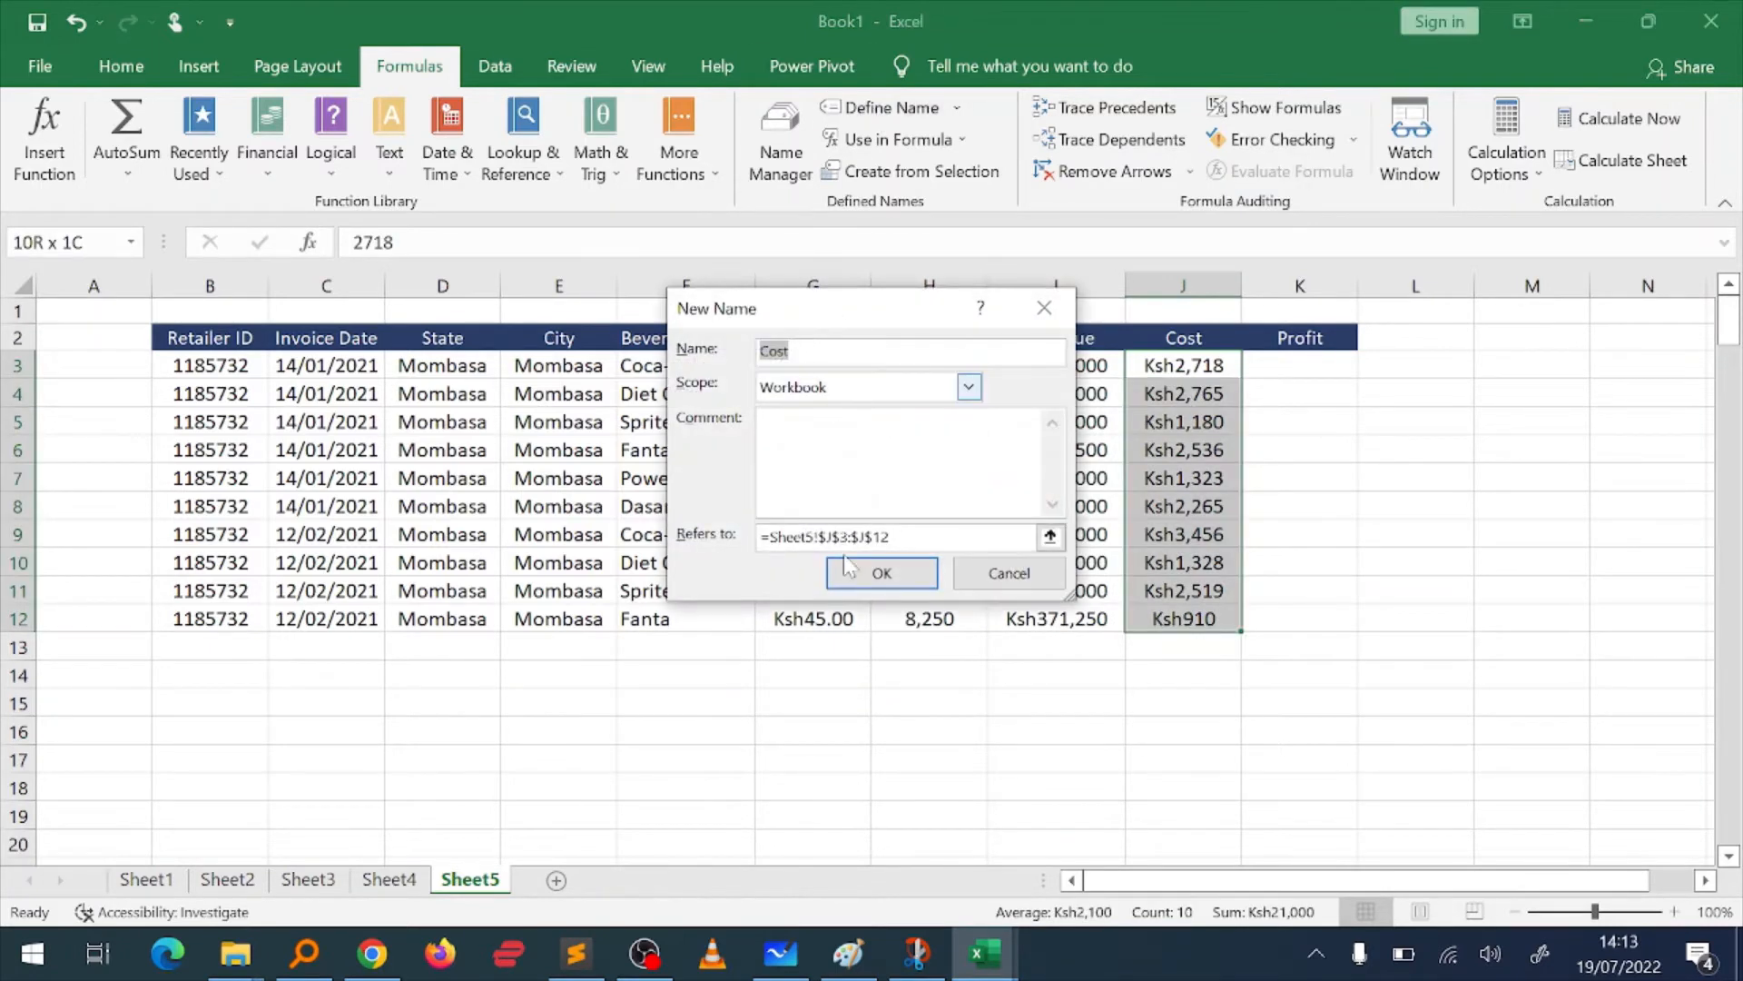
{"action": "left_click", "coordinate": [885, 572]}
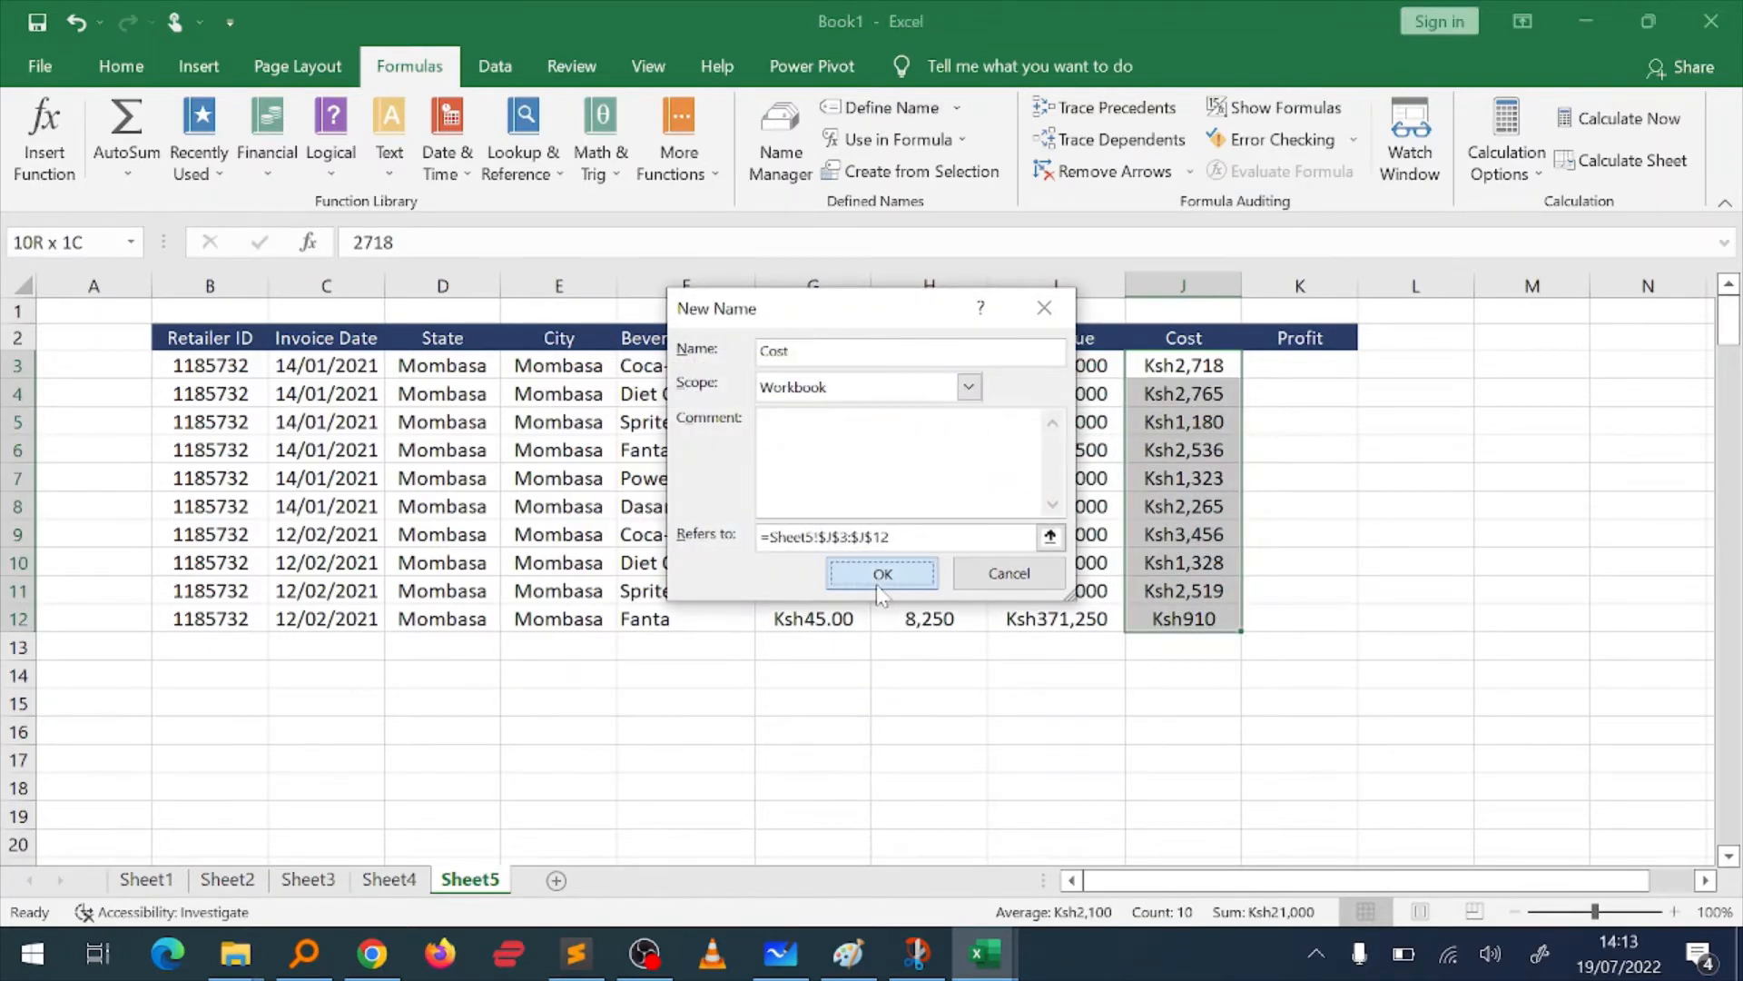
Step: Enter the formula =Revenue-Cost in K3, using the defined names
{"action": "left_click", "coordinate": [1270, 357]}
{"action": "type", "text": "="}
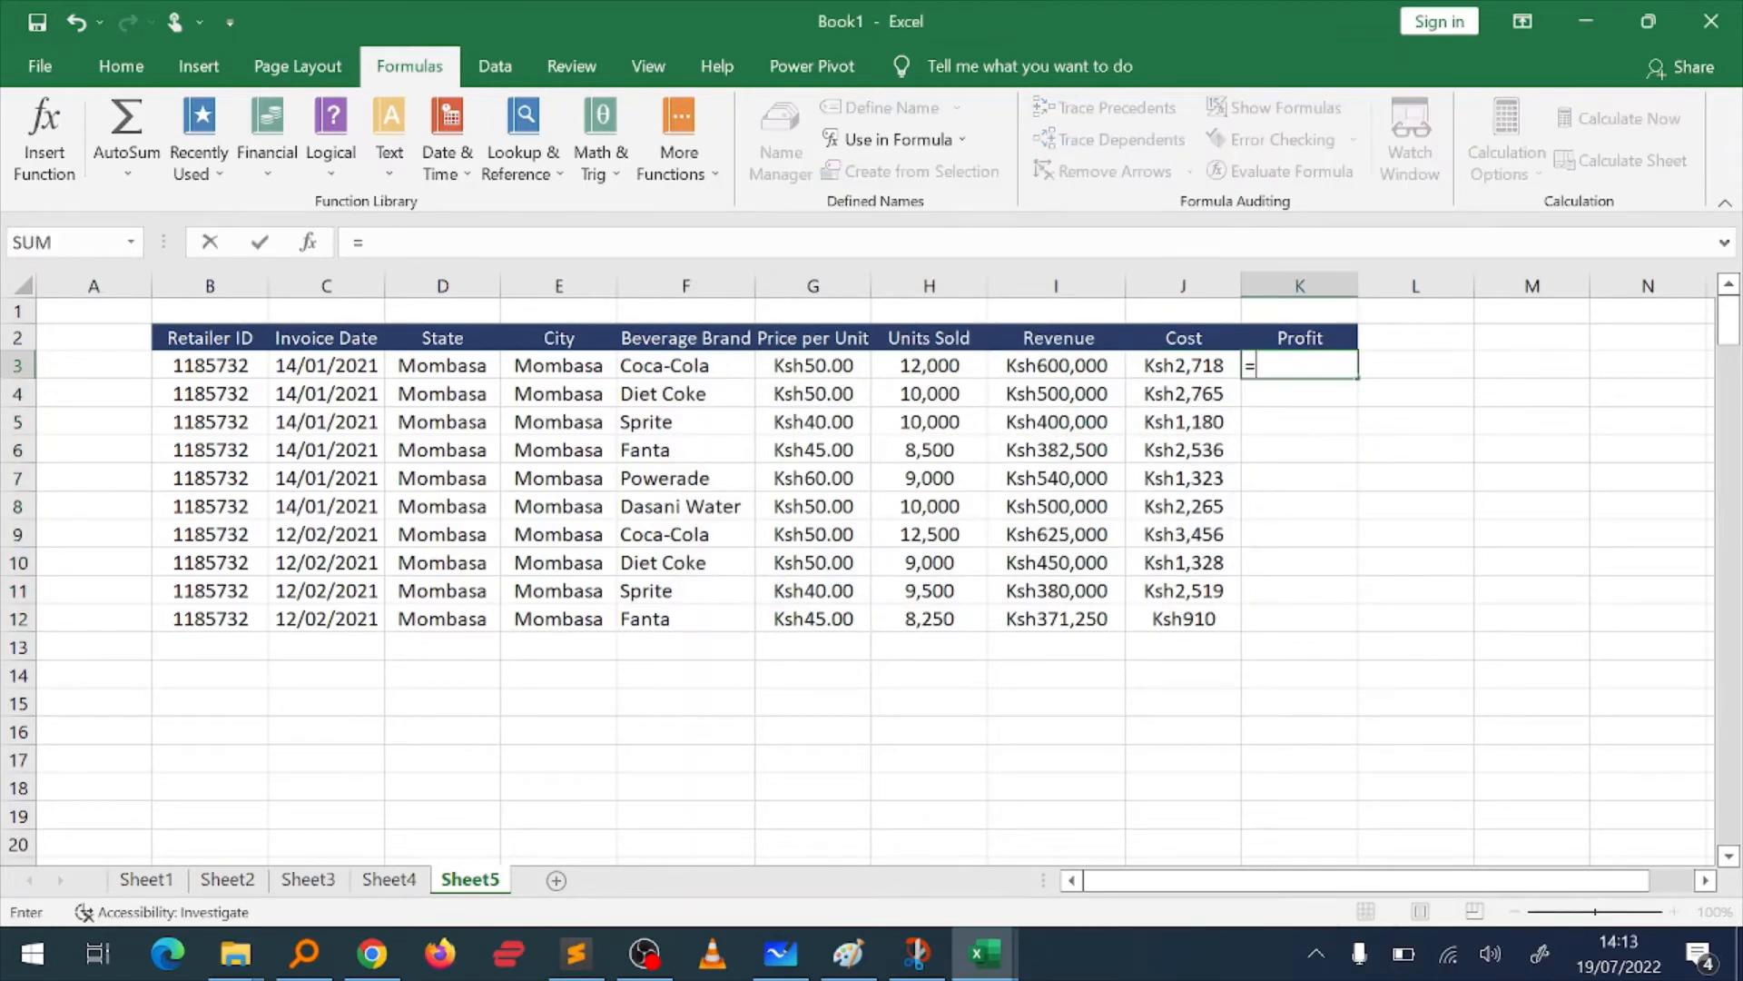
{"action": "type", "text": "re"}
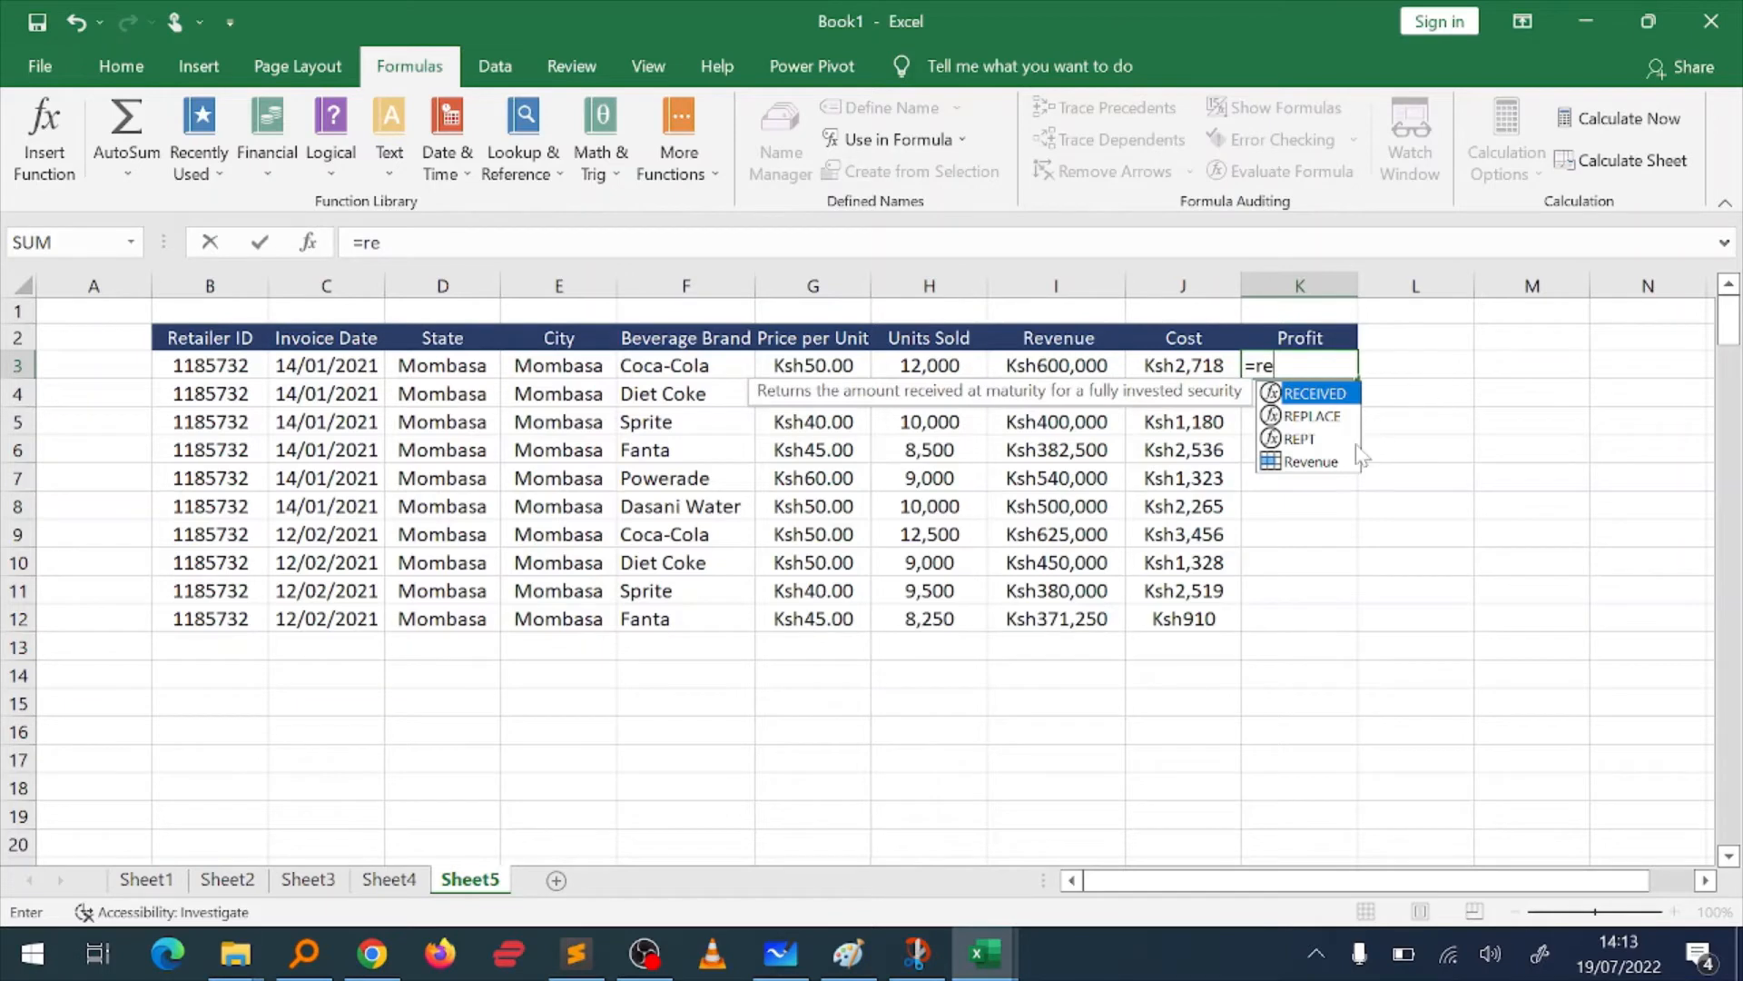
{"action": "double_click", "coordinate": [1309, 462]}
{"action": "type", "text": "-"}
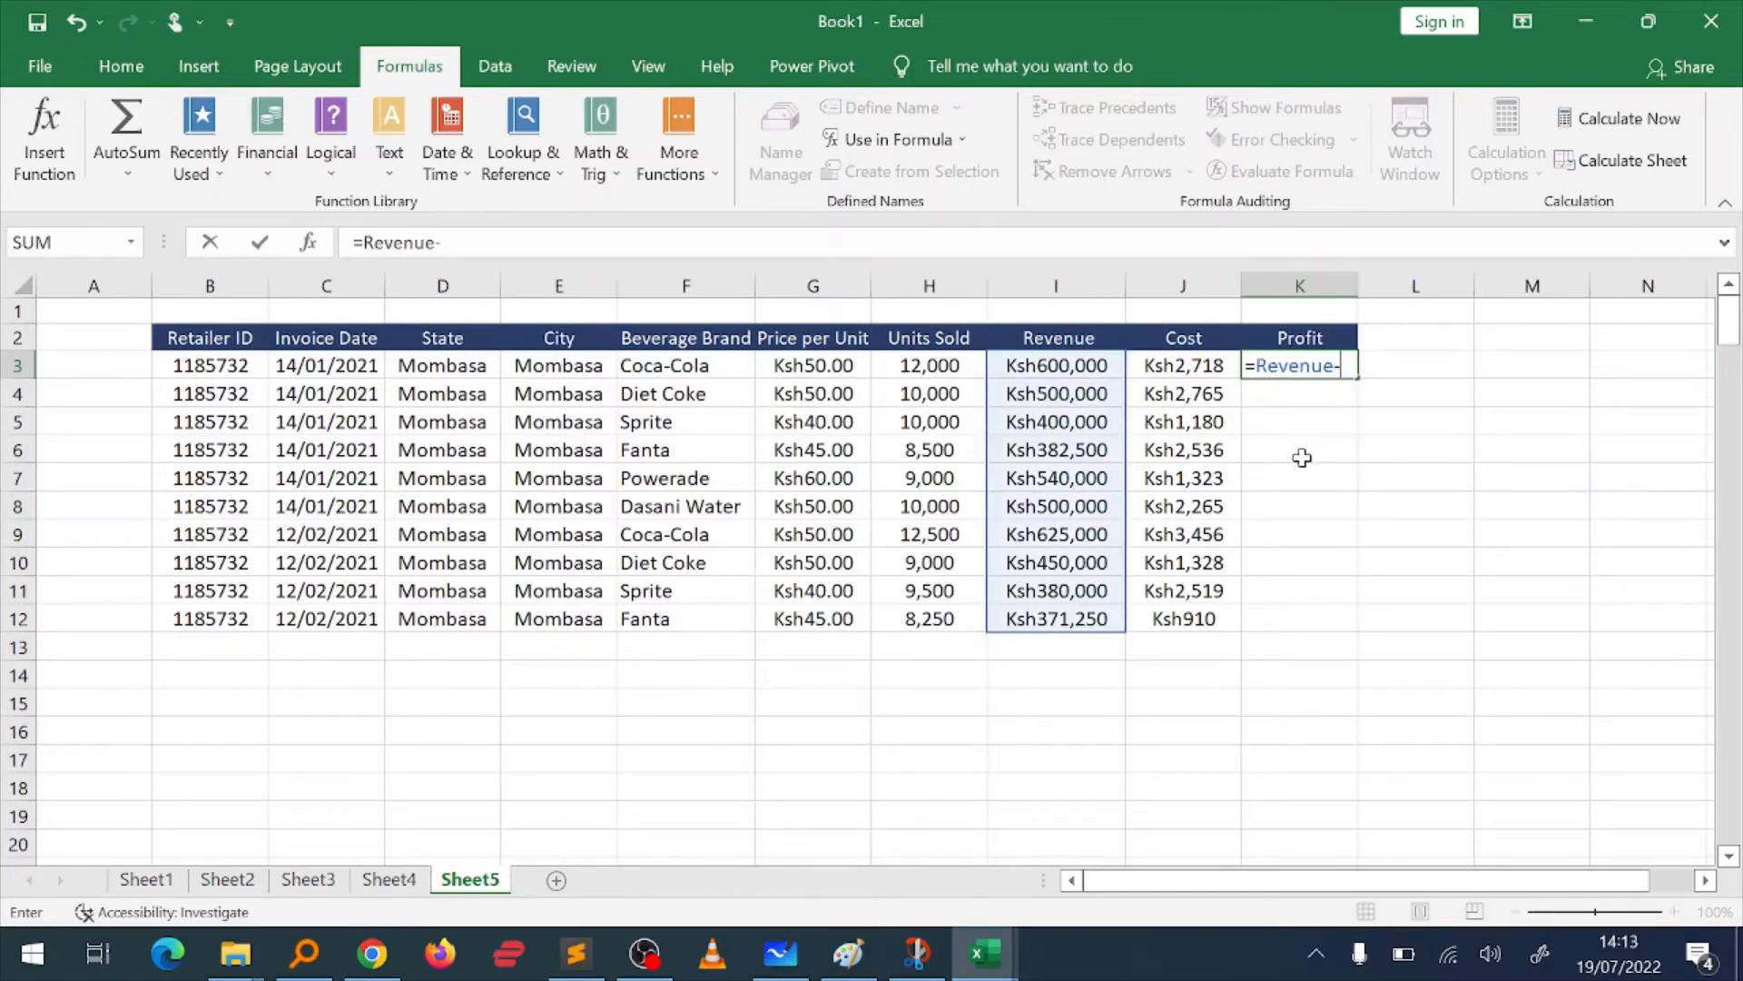
{"action": "type", "text": "cos"}
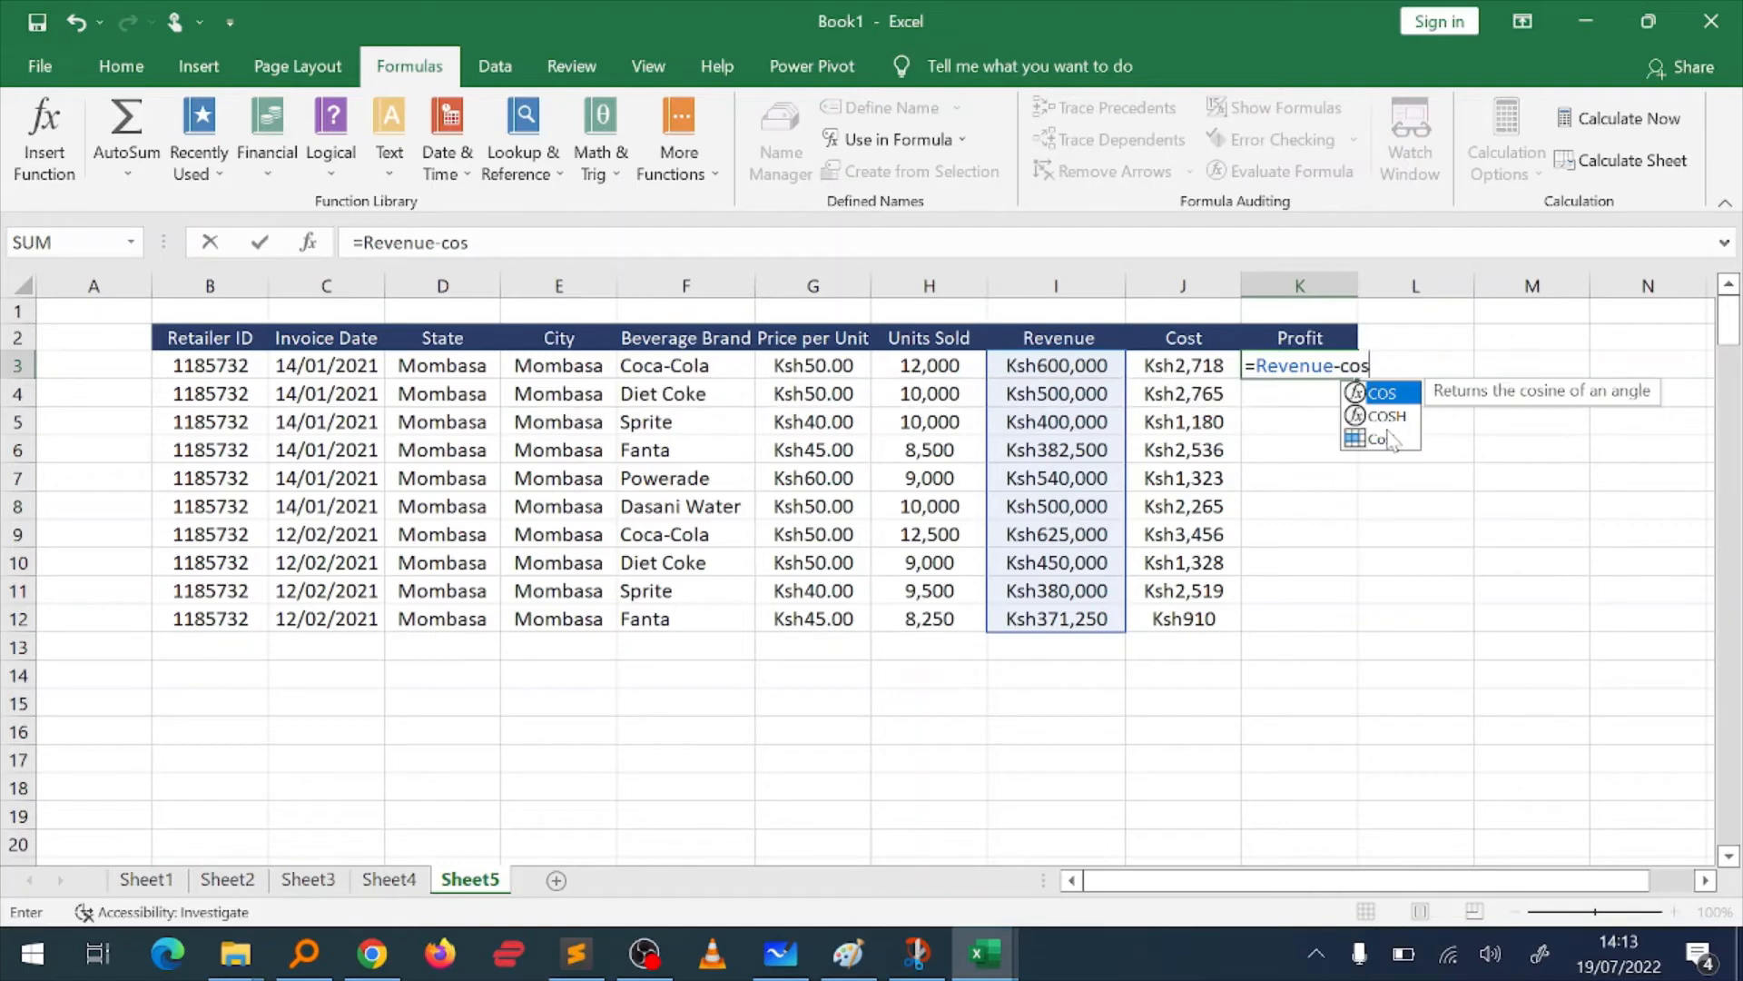
{"action": "double_click", "coordinate": [1389, 440]}
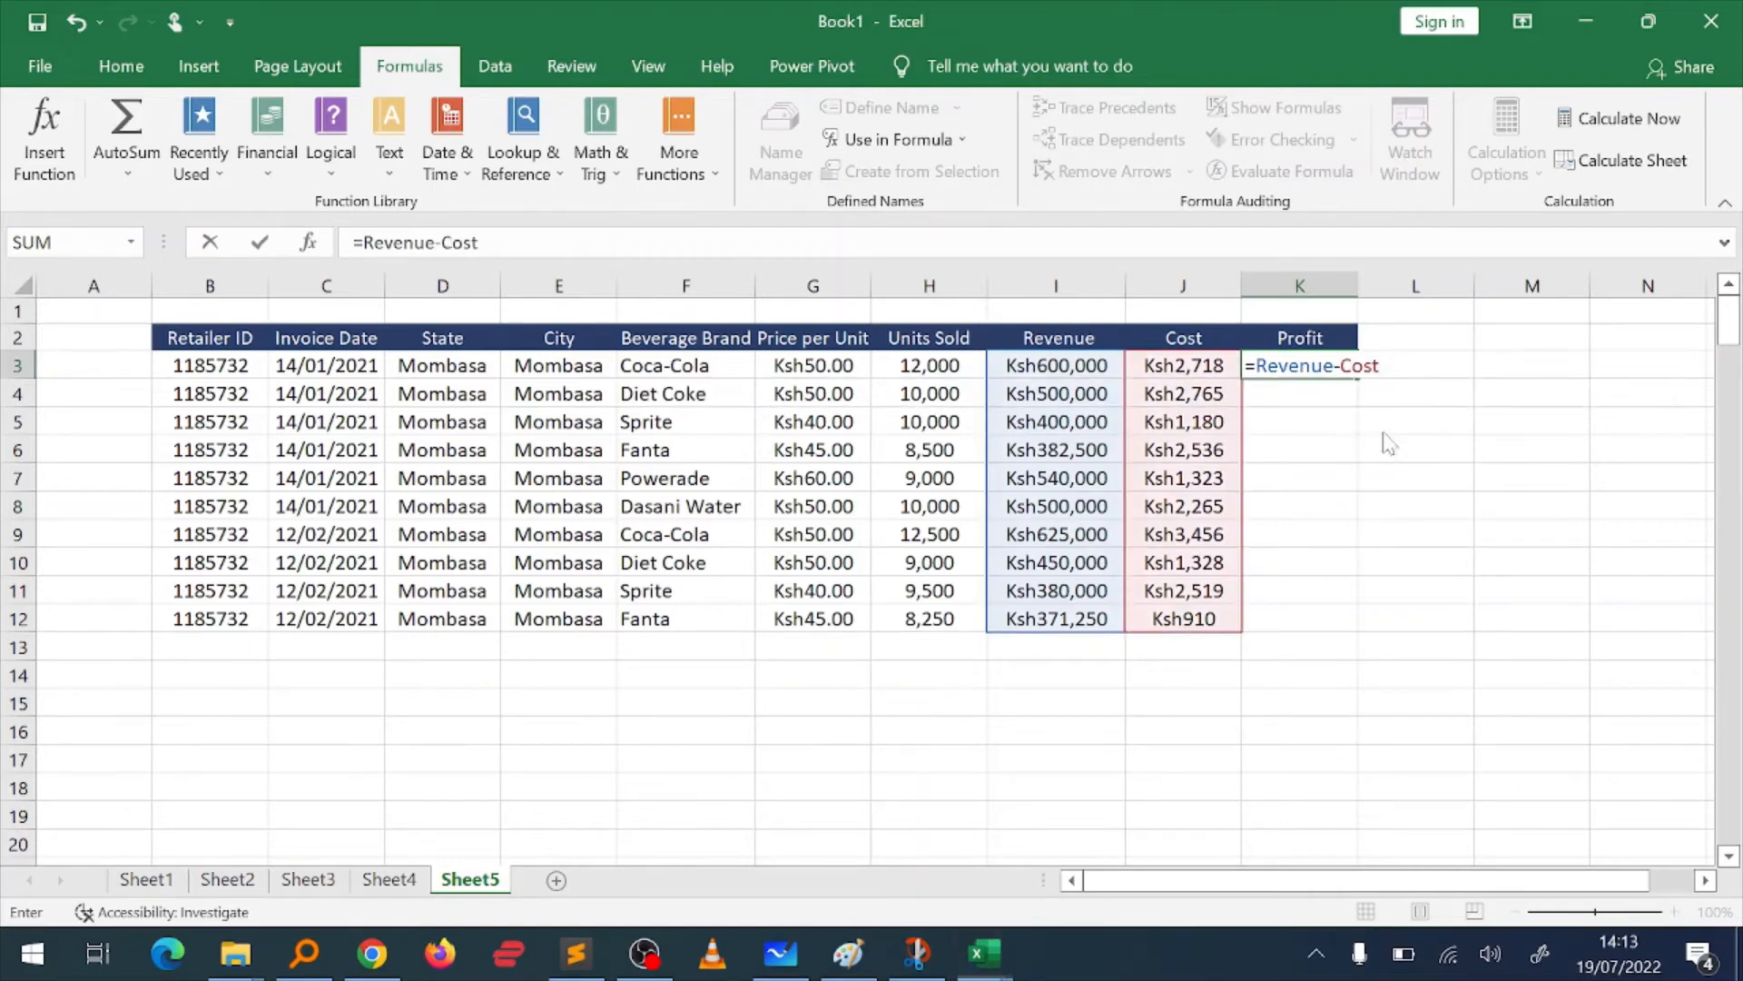
{"action": "key", "text": "Return"}
{"action": "key", "text": "Up"}
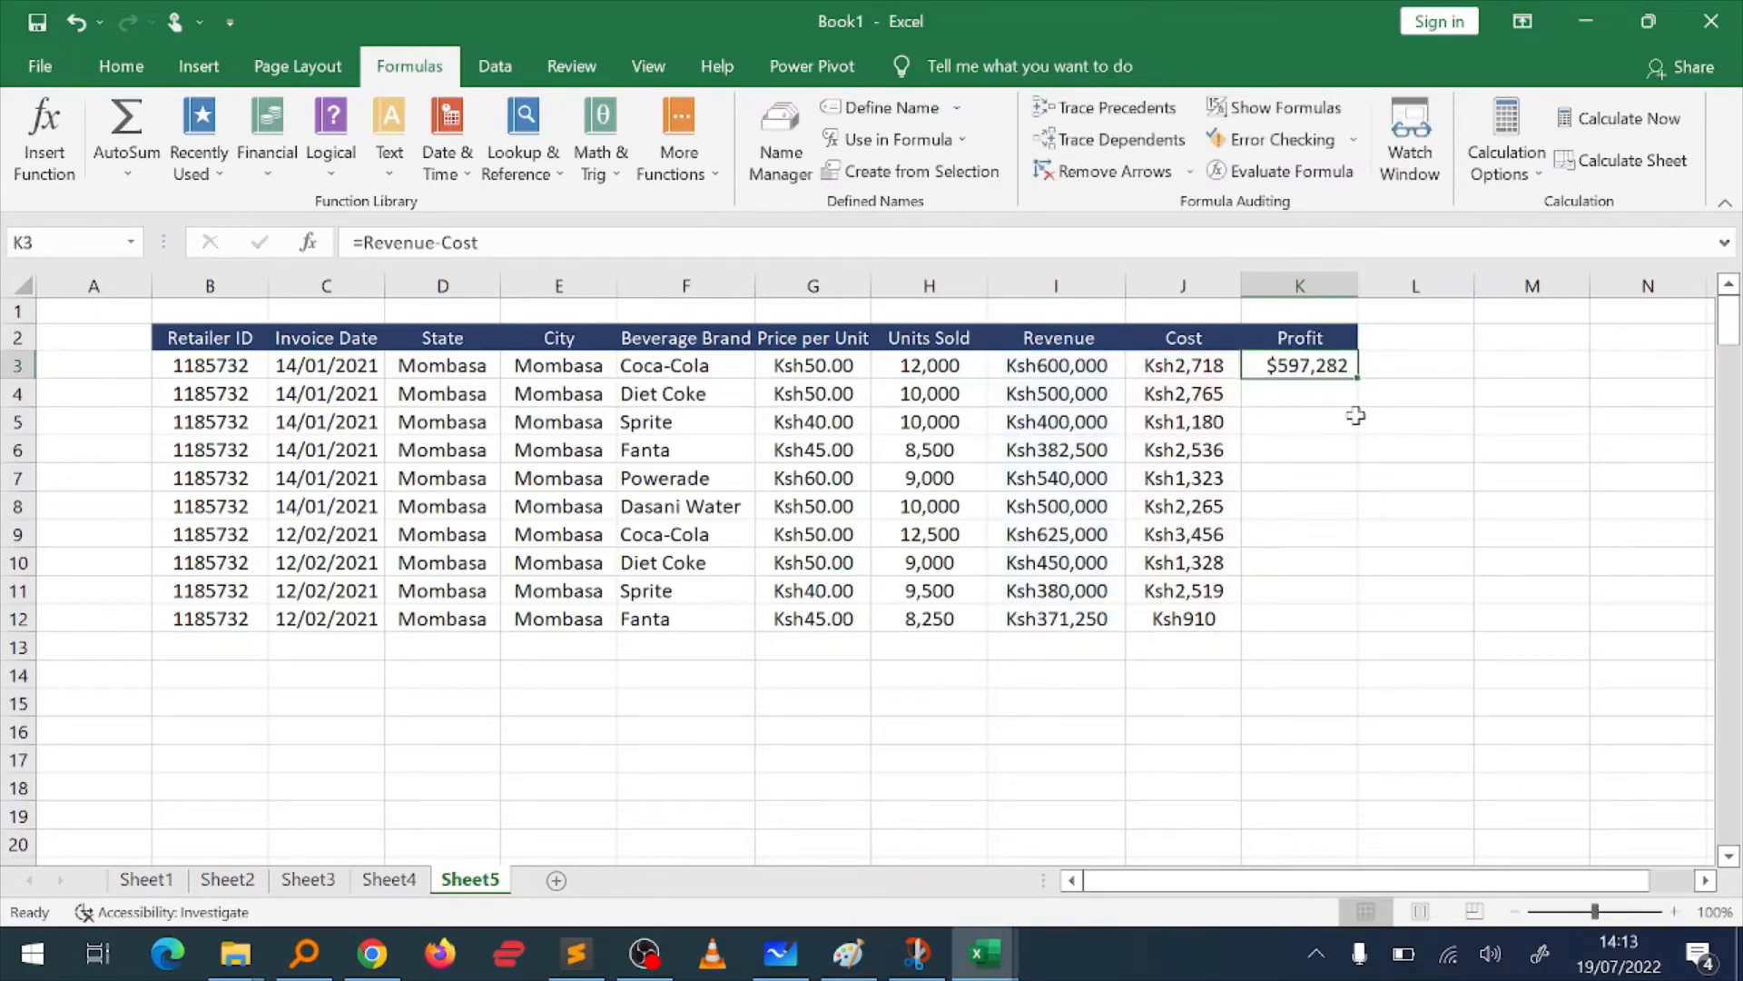
{"action": "key", "text": "ctrl+shift+Down"}
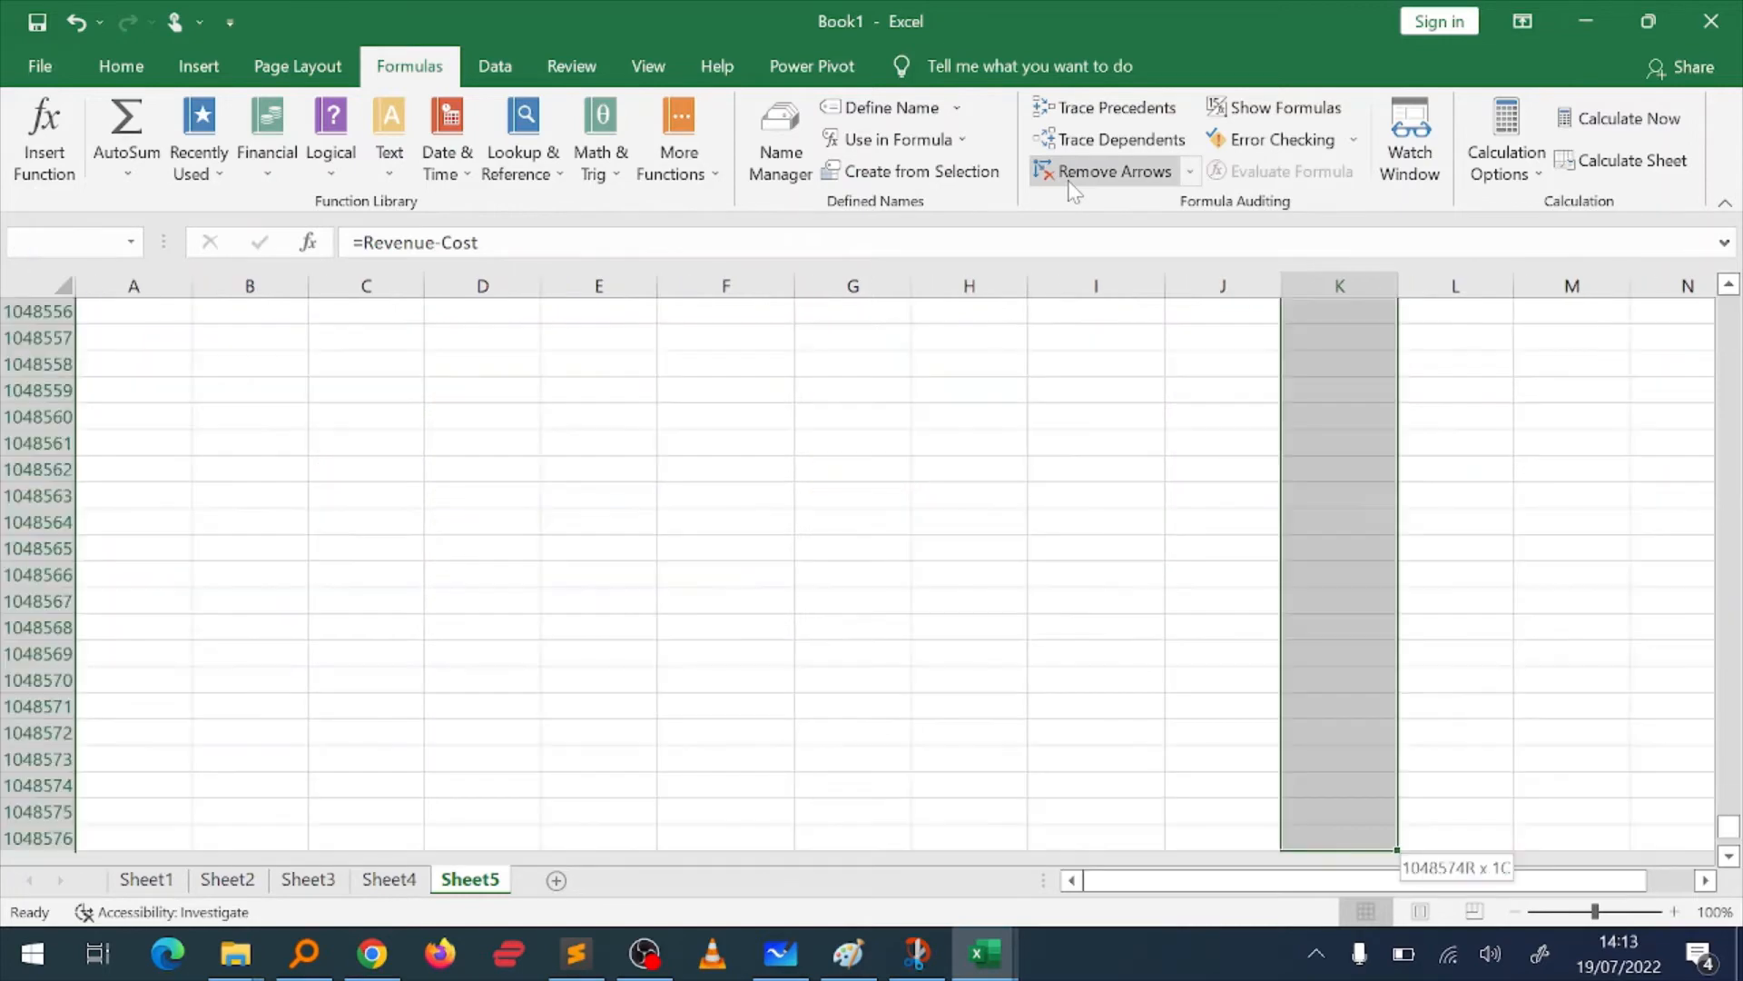
{"action": "key", "text": "ctrl+shift+Up"}
{"action": "key", "text": "Down"}
{"action": "key", "text": "shift+Up"}
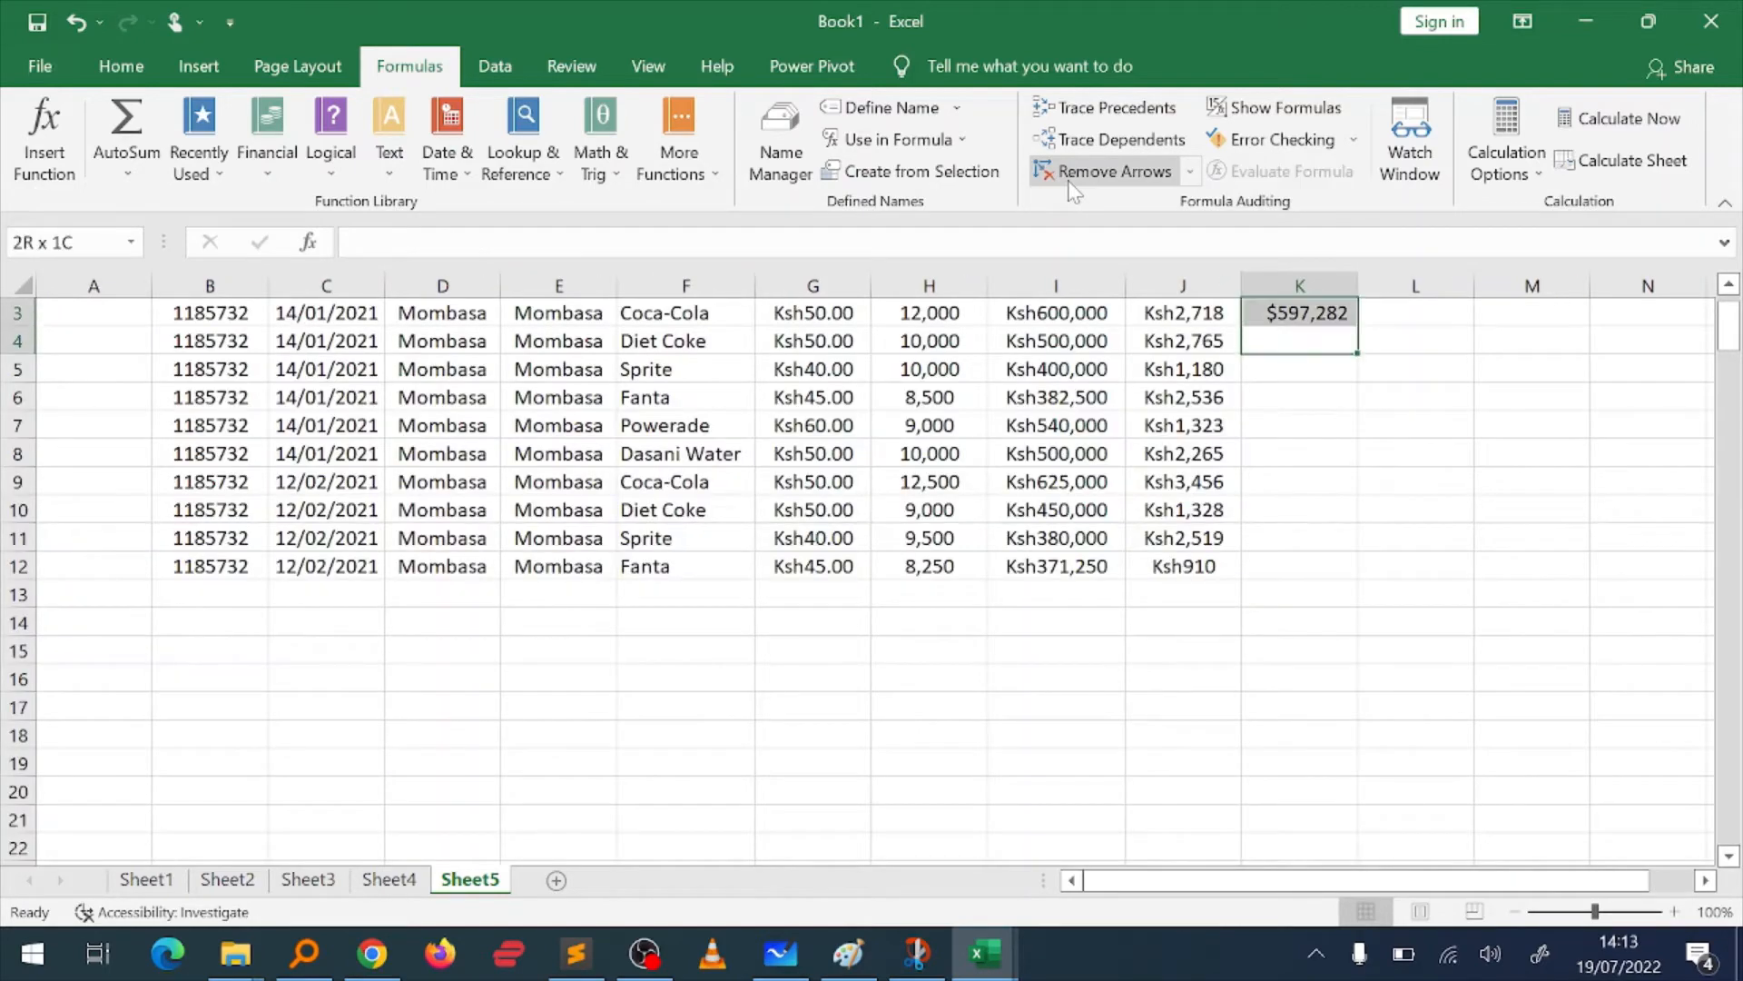
{"action": "key", "text": "shift+Down"}
{"action": "key", "text": "Up"}
{"action": "key", "text": "Up"}
{"action": "key", "text": "Up"}
Step: Format the Profit cells K3:K12 as Ksh currency with no decimal places
{"action": "key", "text": "Down"}
{"action": "key", "text": "Down"}
{"action": "key", "text": "shift+Down"}
{"action": "key", "text": "shift+Down"}
{"action": "key", "text": "shift+Down"}
{"action": "key", "text": "shift+Down"}
{"action": "key", "text": "shift+Down"}
{"action": "key", "text": "shift+Down"}
{"action": "key", "text": "shift+Down"}
{"action": "key", "text": "shift+Down"}
{"action": "key", "text": "shift+Down"}
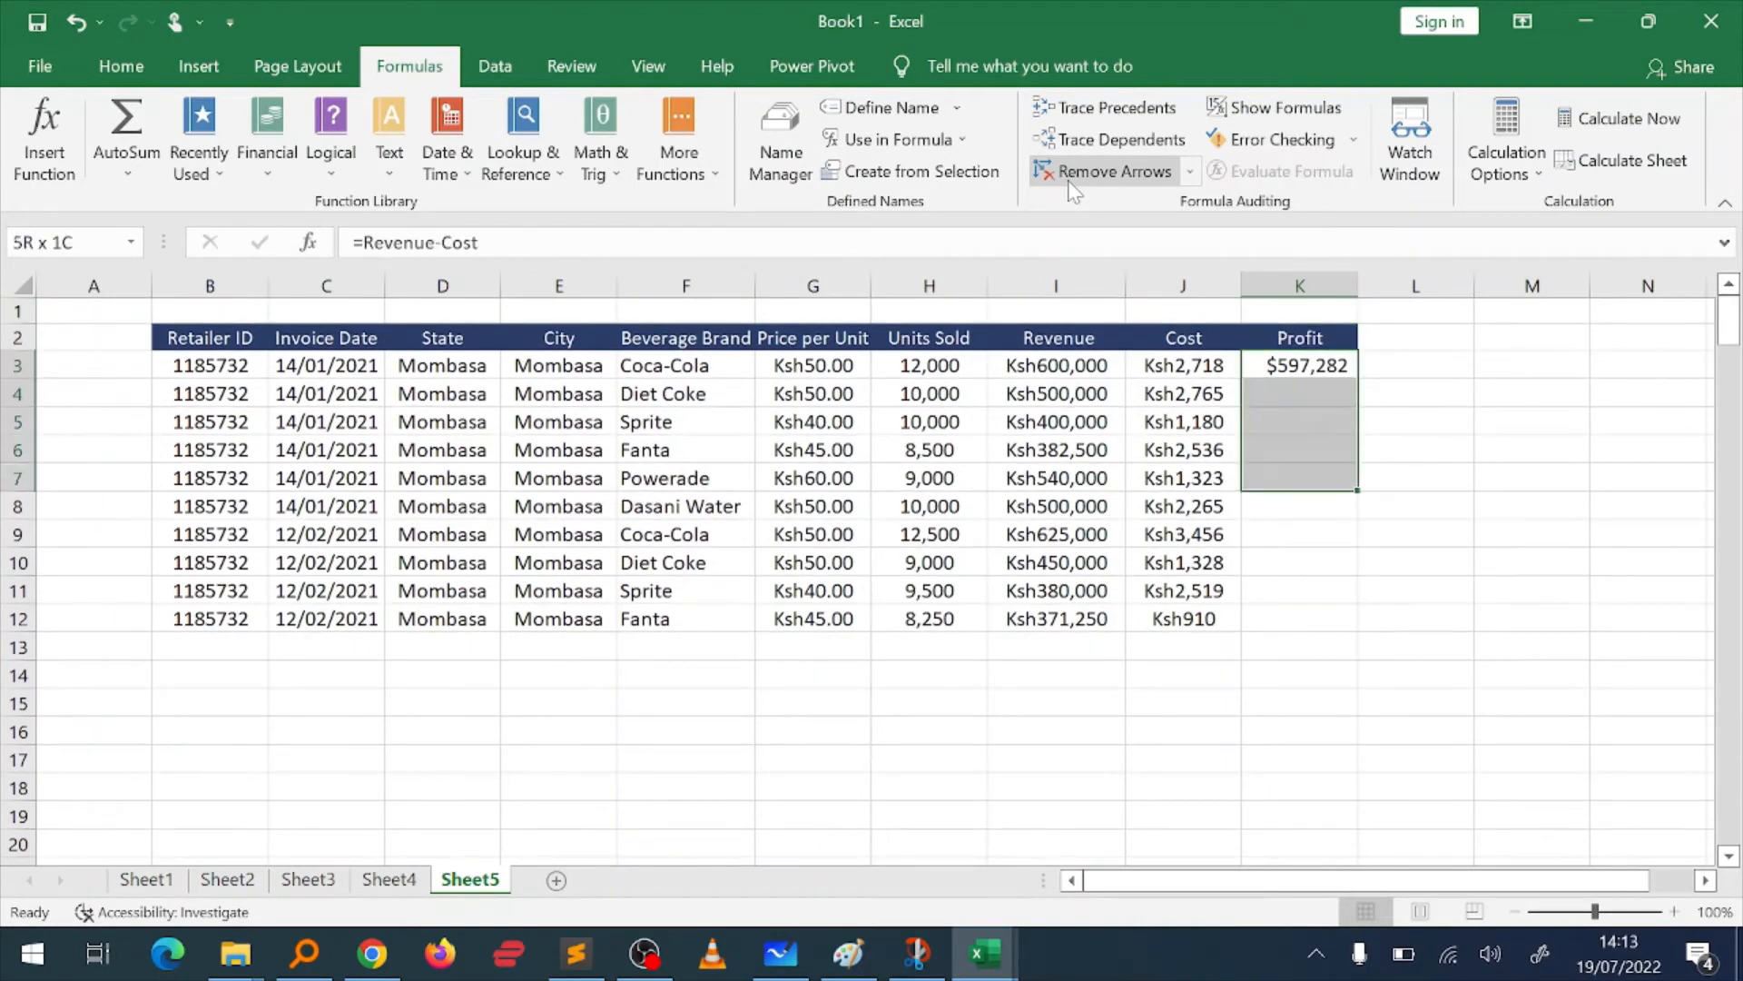
{"action": "left_click", "coordinate": [121, 66]}
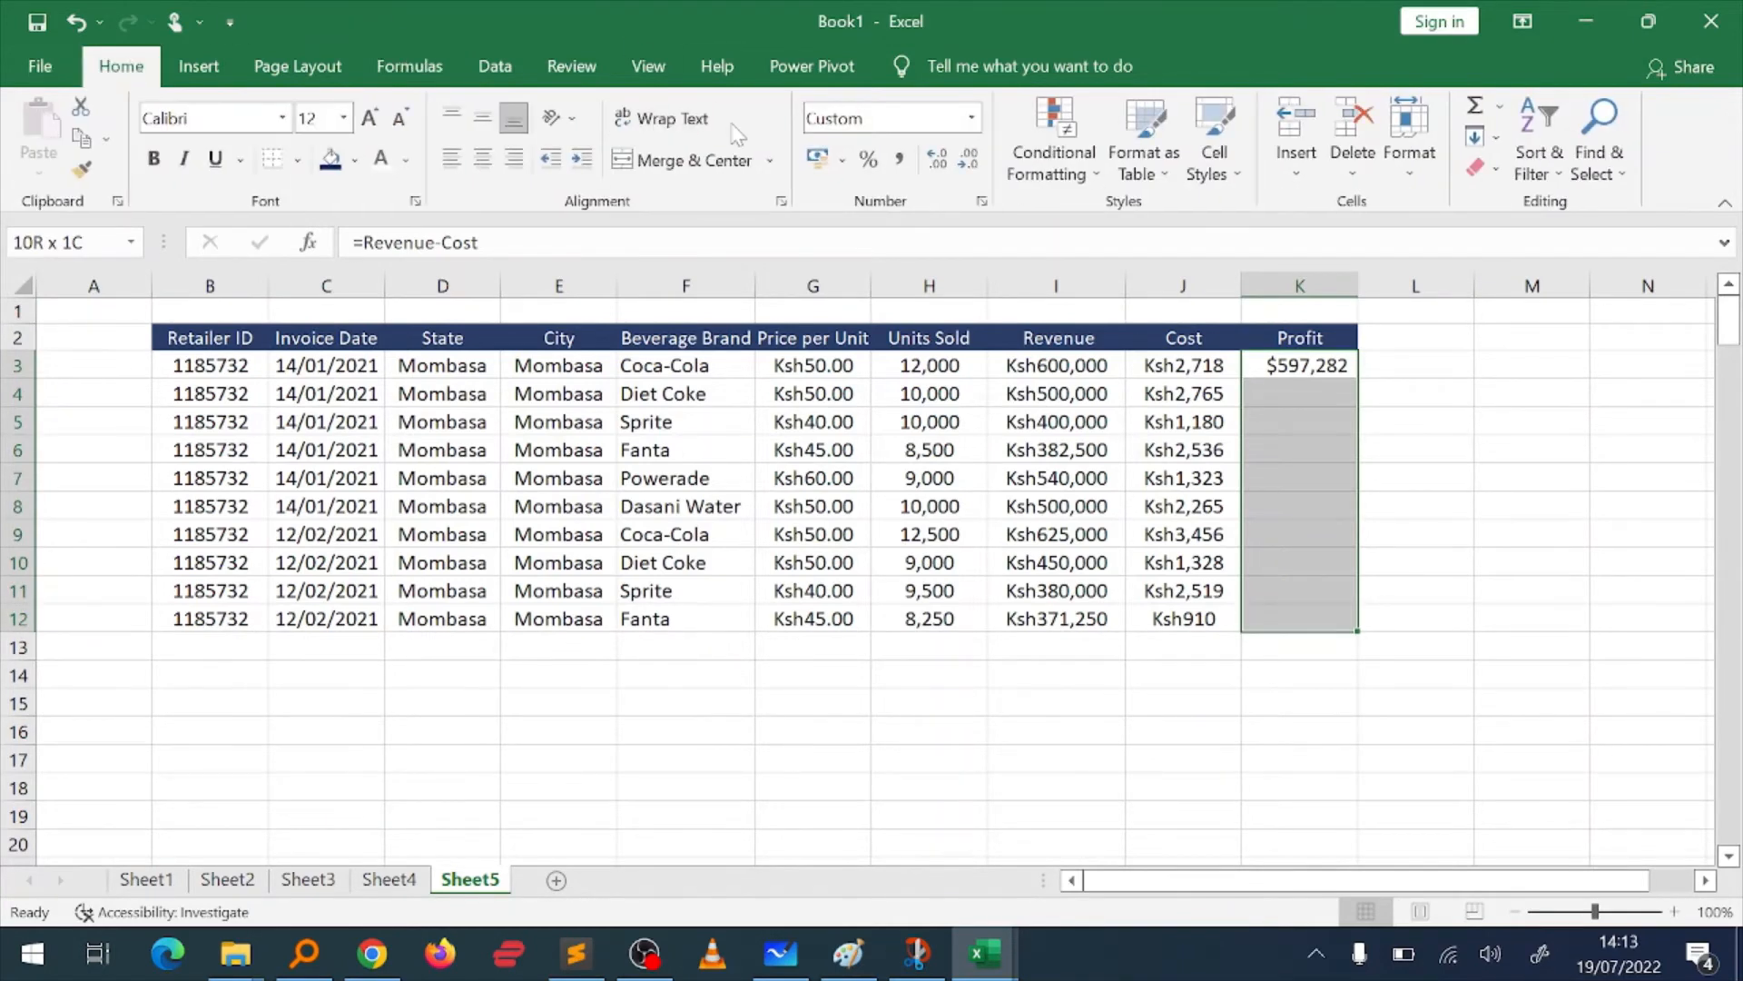
{"action": "left_click", "coordinate": [972, 120]}
{"action": "left_click", "coordinate": [917, 285]}
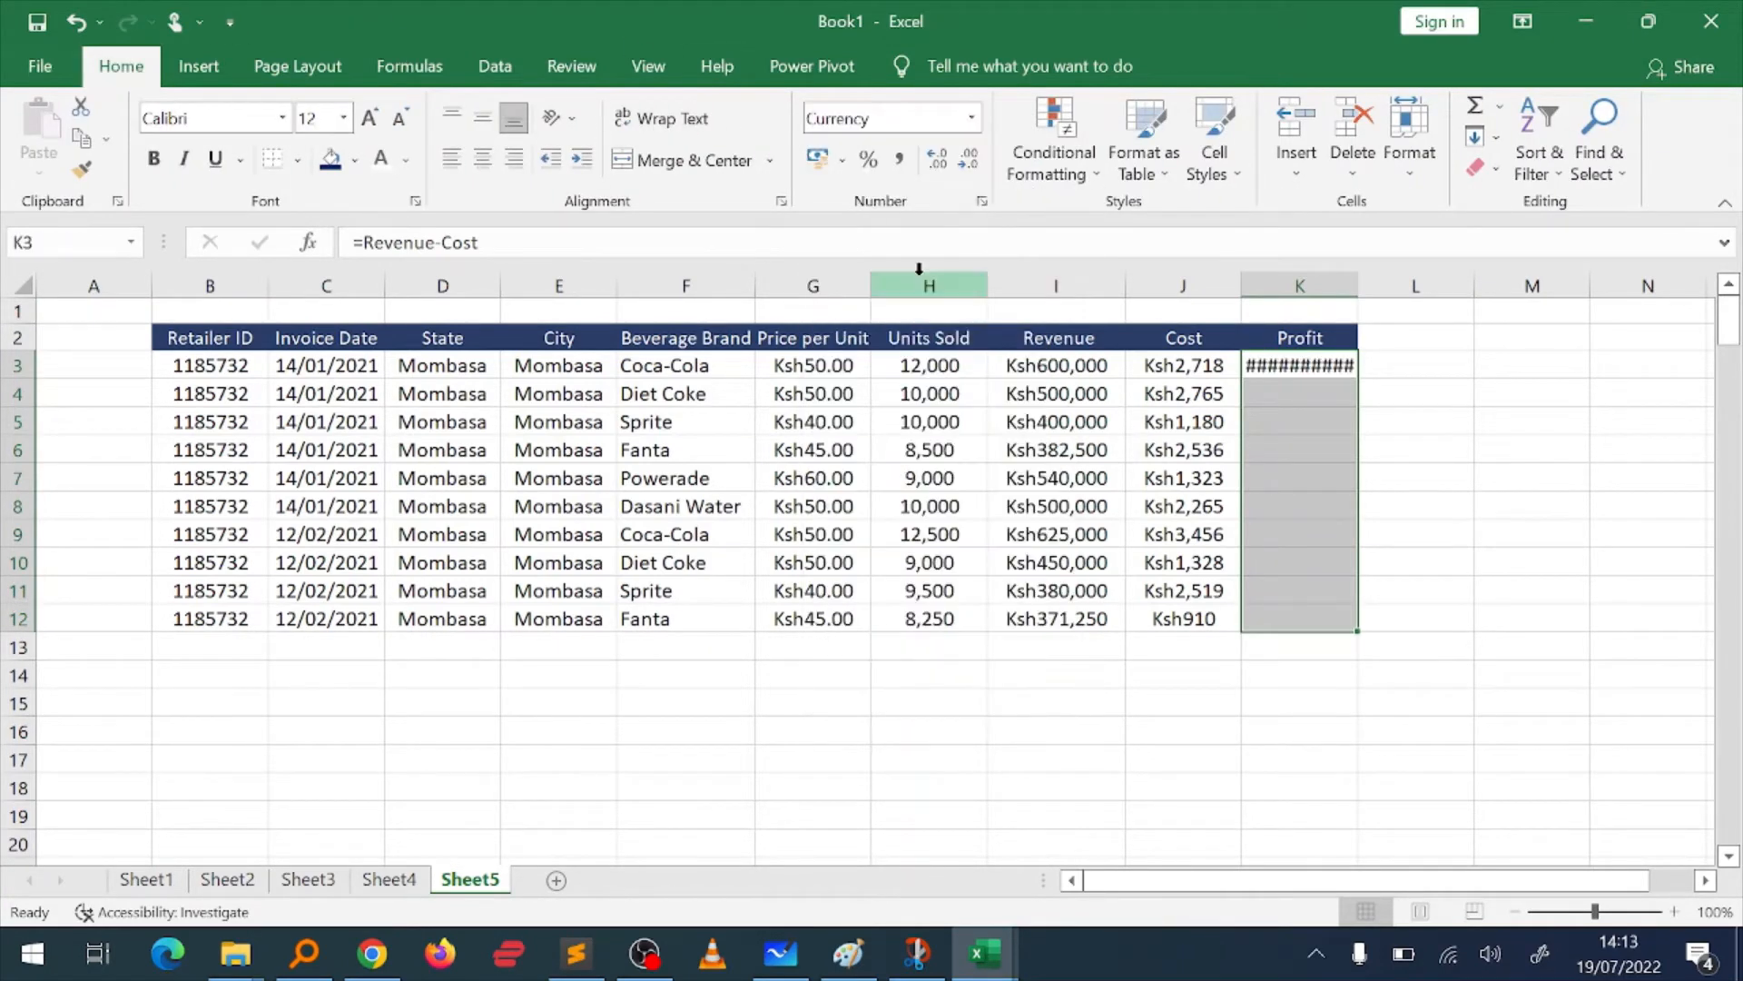
{"action": "left_click", "coordinate": [955, 154]}
{"action": "left_click", "coordinate": [1266, 338]}
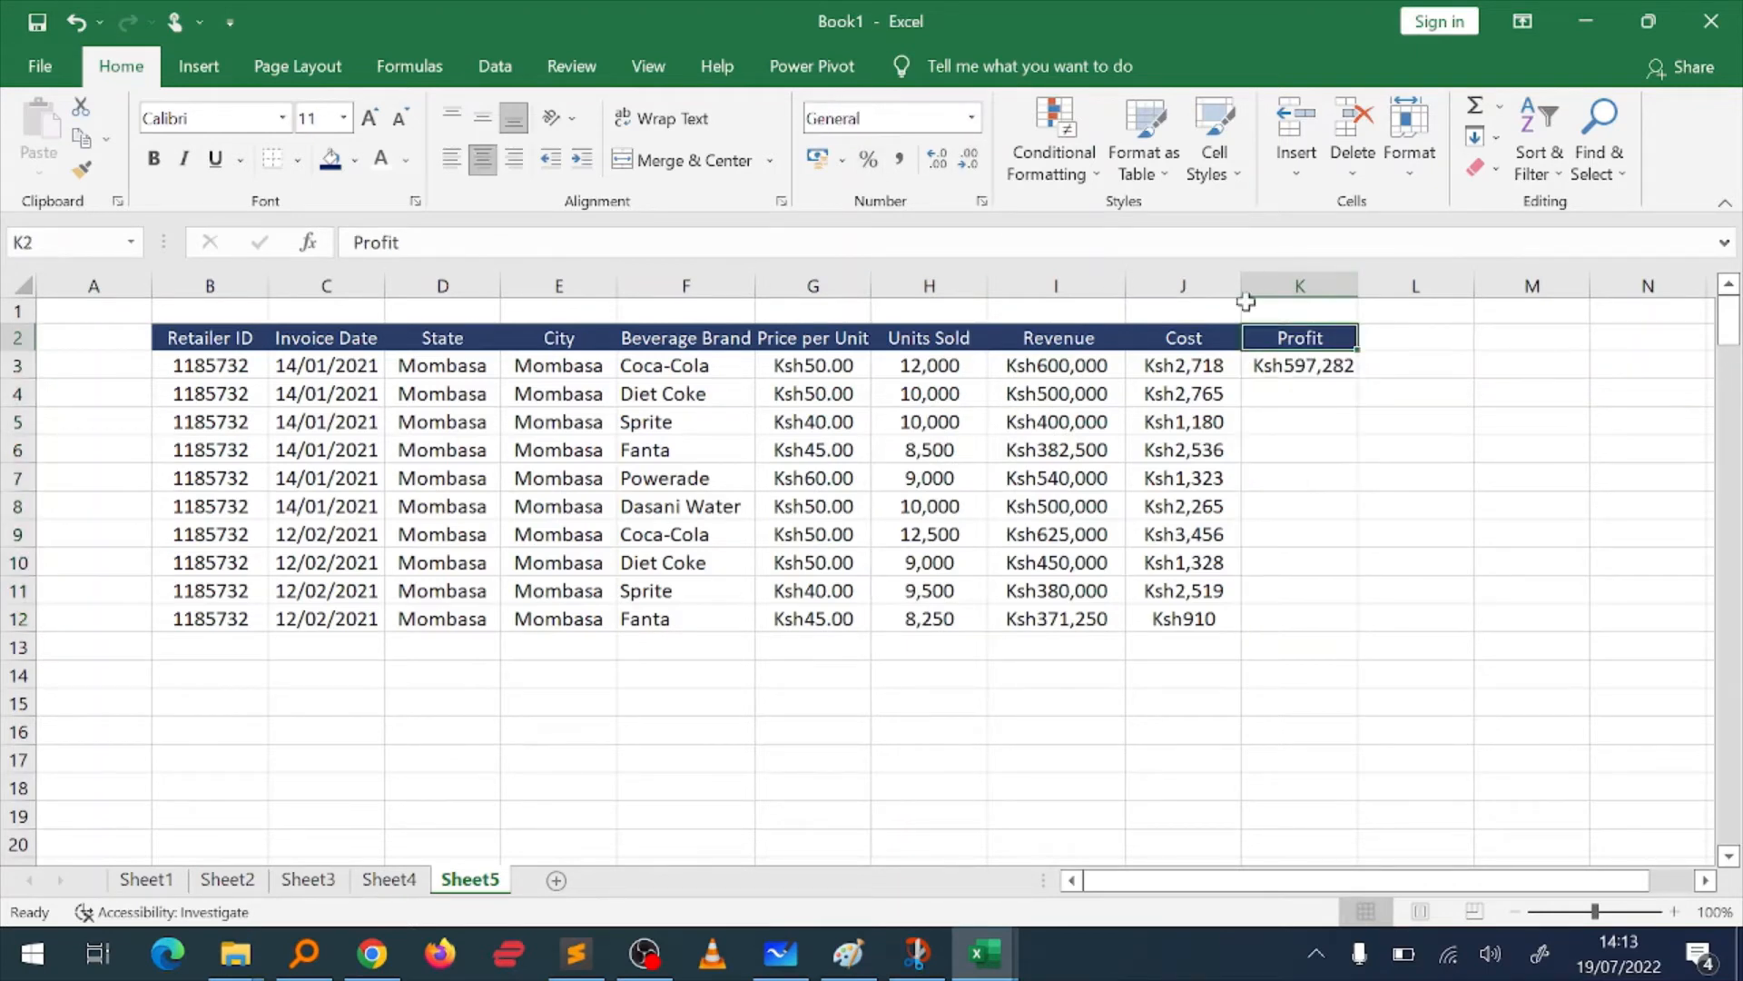
Step: Inspect which ranges the named formula in K3 refers to, leaving it unedited
{"action": "key", "text": "Down"}
{"action": "left_click", "coordinate": [509, 243]}
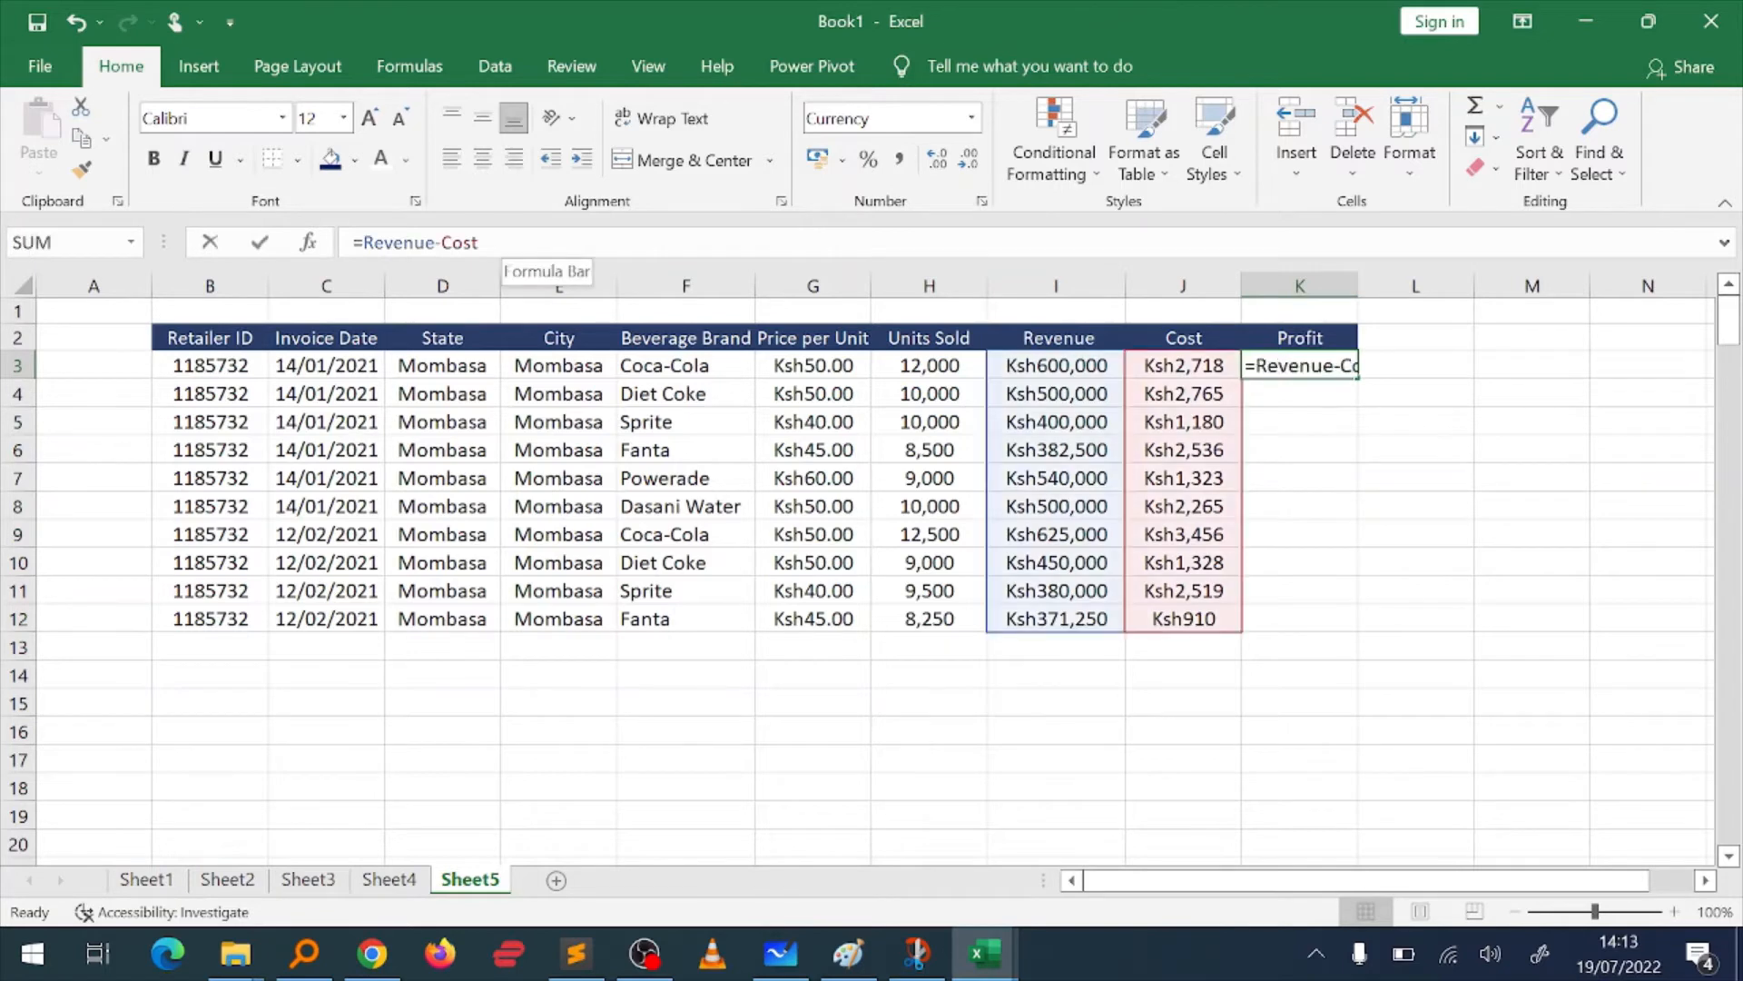
{"action": "key", "text": "Return"}
Step: Fill the K3 profit formula down the Profit column to K12
{"action": "left_click", "coordinate": [1351, 373]}
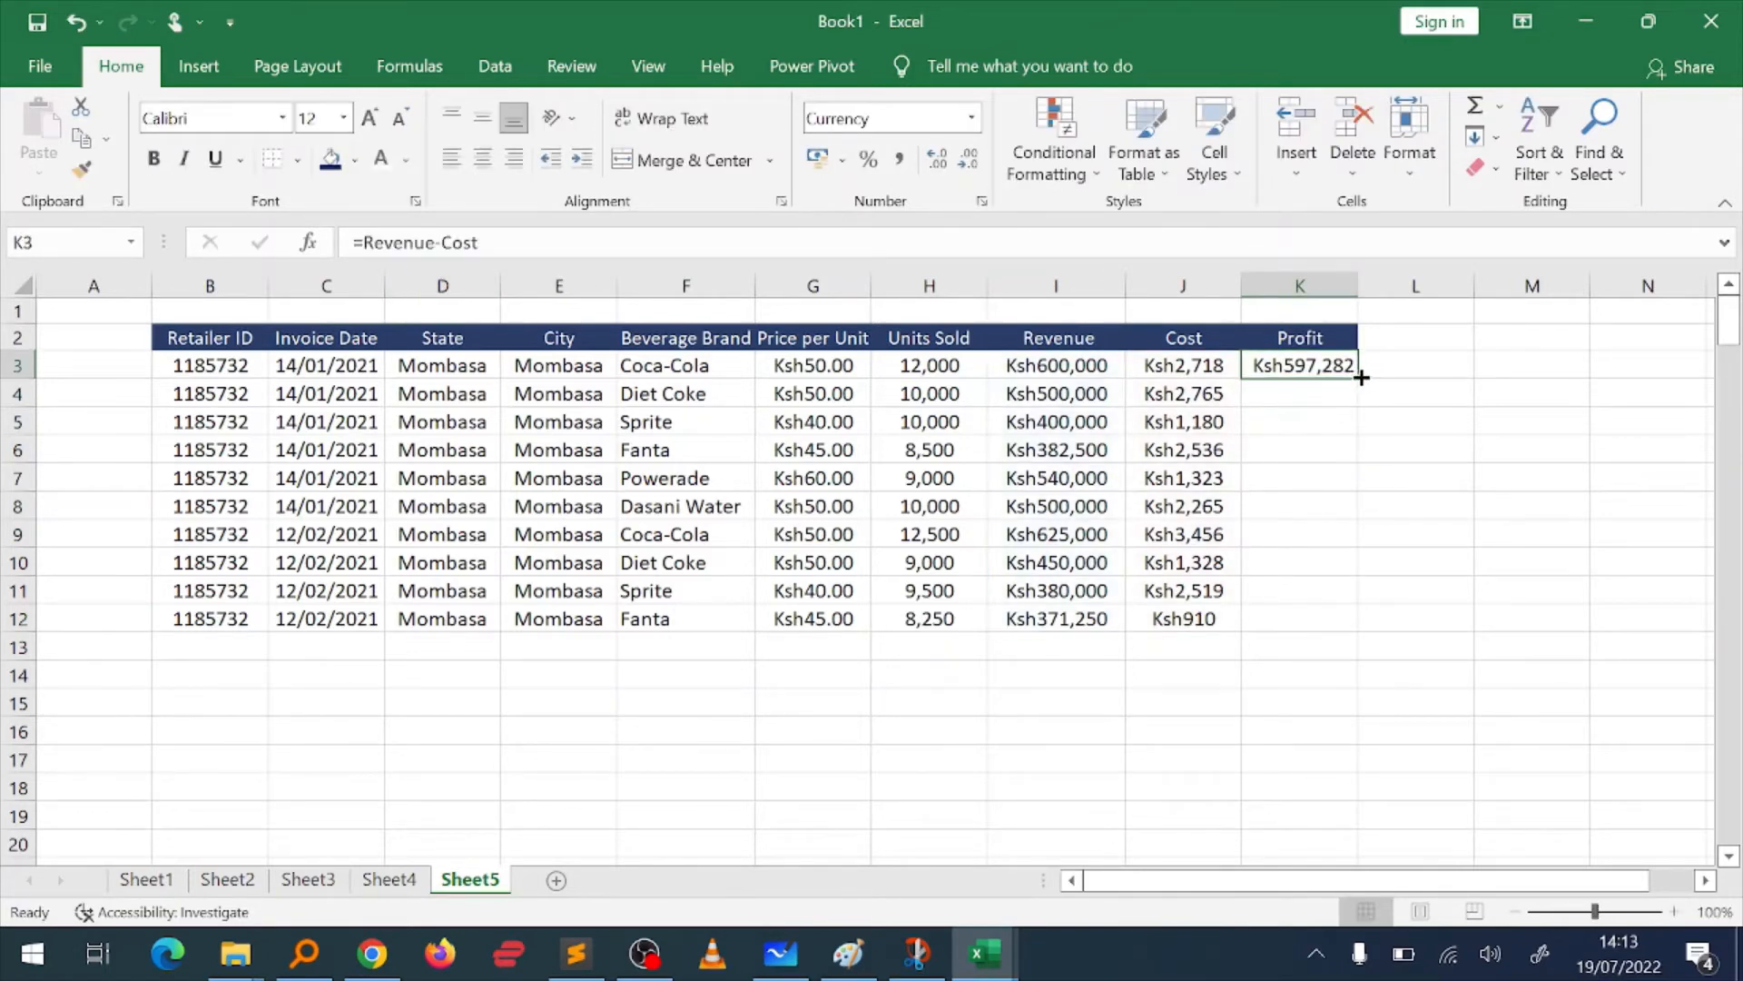
{"action": "double_click", "coordinate": [1361, 376]}
{"action": "key", "text": "Right"}
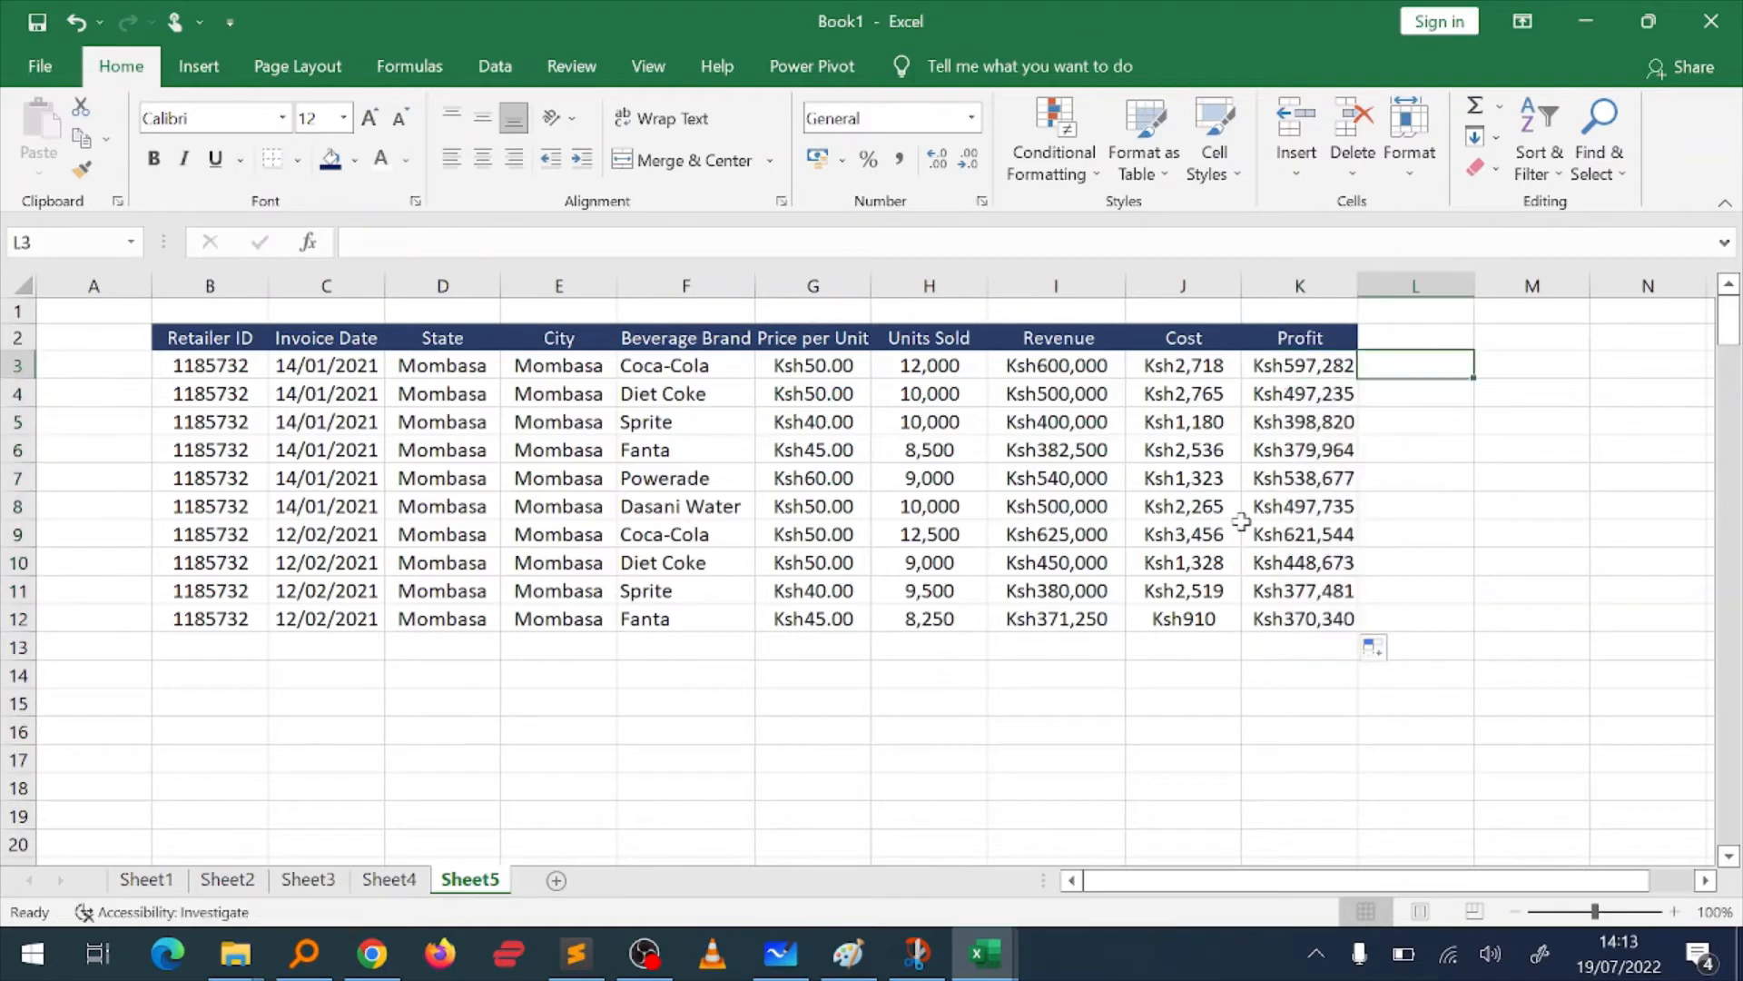
Step: Examine the filled formula in K10 and the named ranges it references, leaving it unedited
{"action": "key", "text": "Left"}
{"action": "key", "text": "Down"}
{"action": "key", "text": "Down"}
{"action": "key", "text": "Down"}
{"action": "key", "text": "Down"}
{"action": "key", "text": "Down"}
{"action": "key", "text": "Down"}
{"action": "key", "text": "Down"}
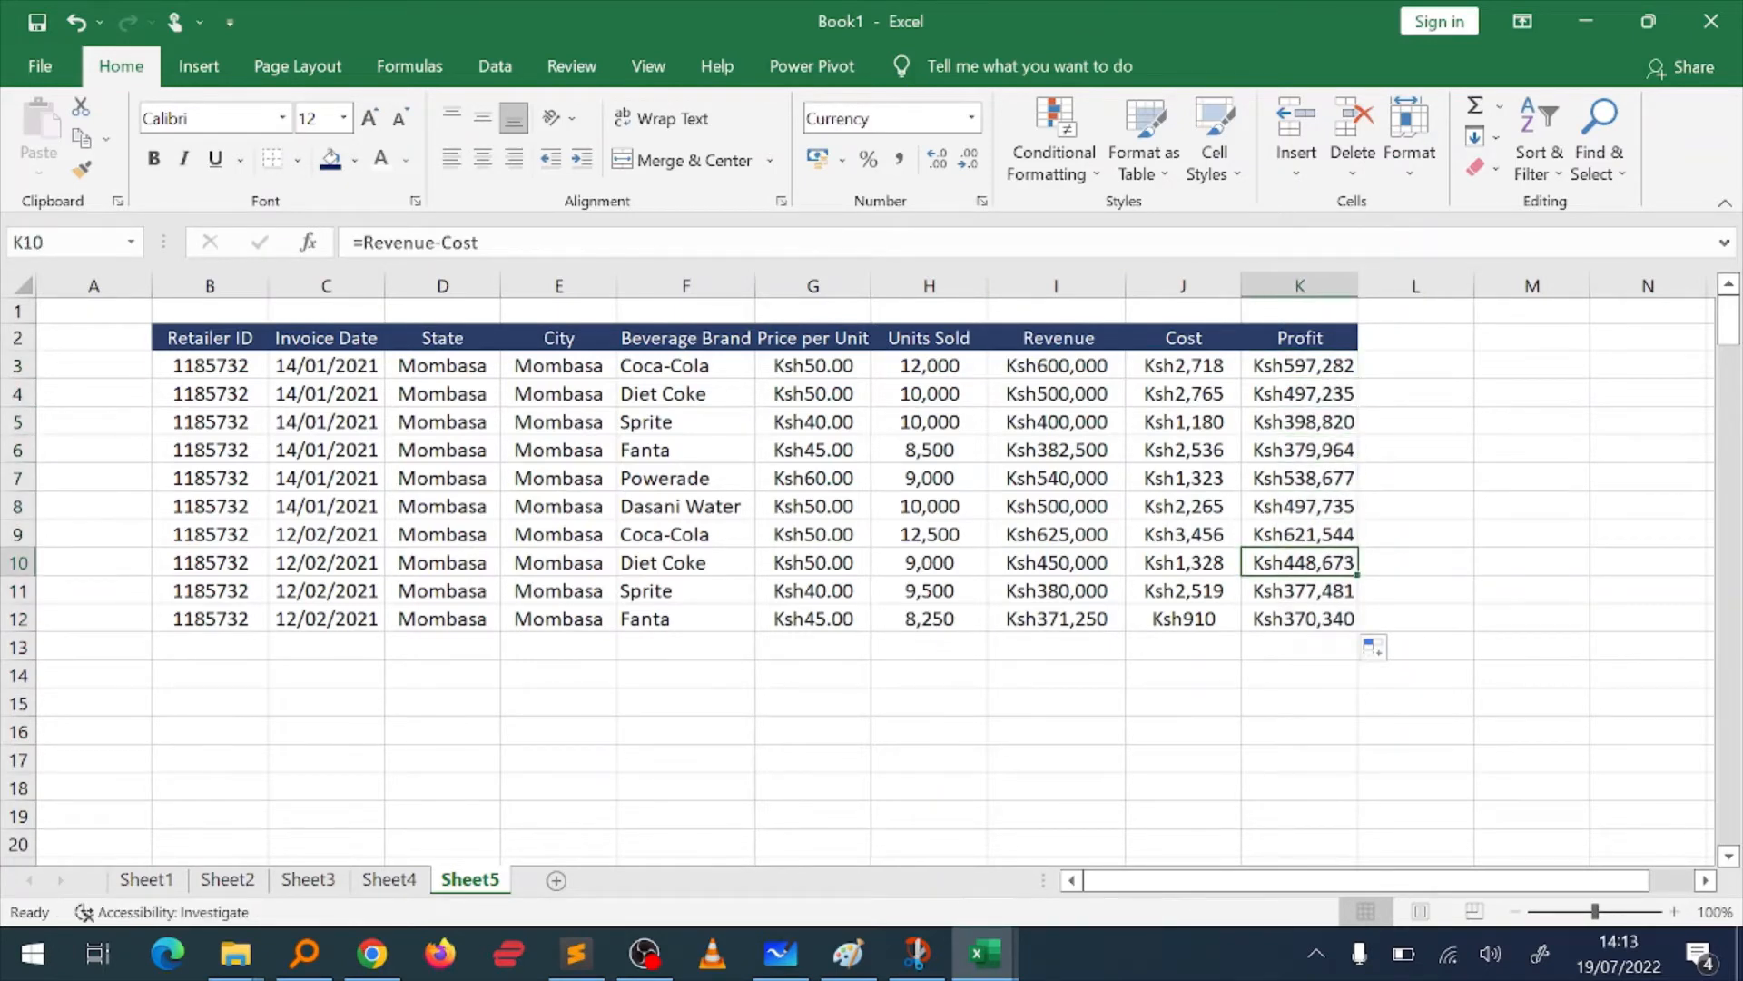
{"action": "key", "text": "F2"}
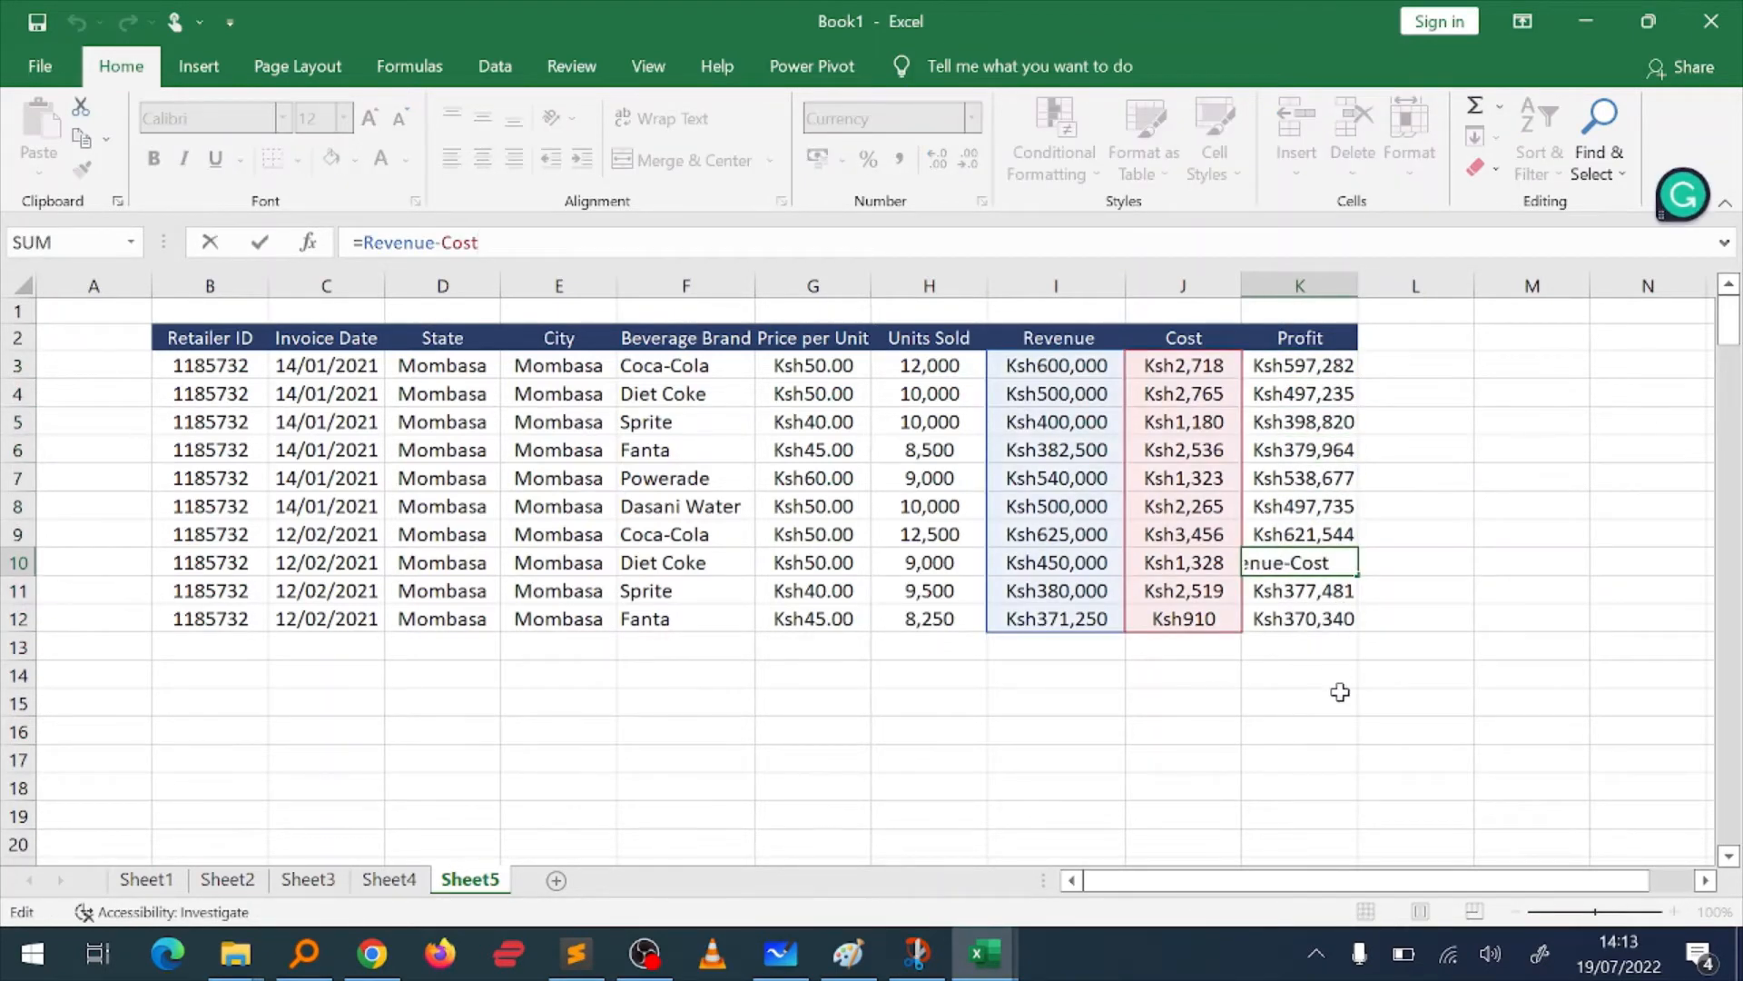
{"action": "key", "text": "Return"}
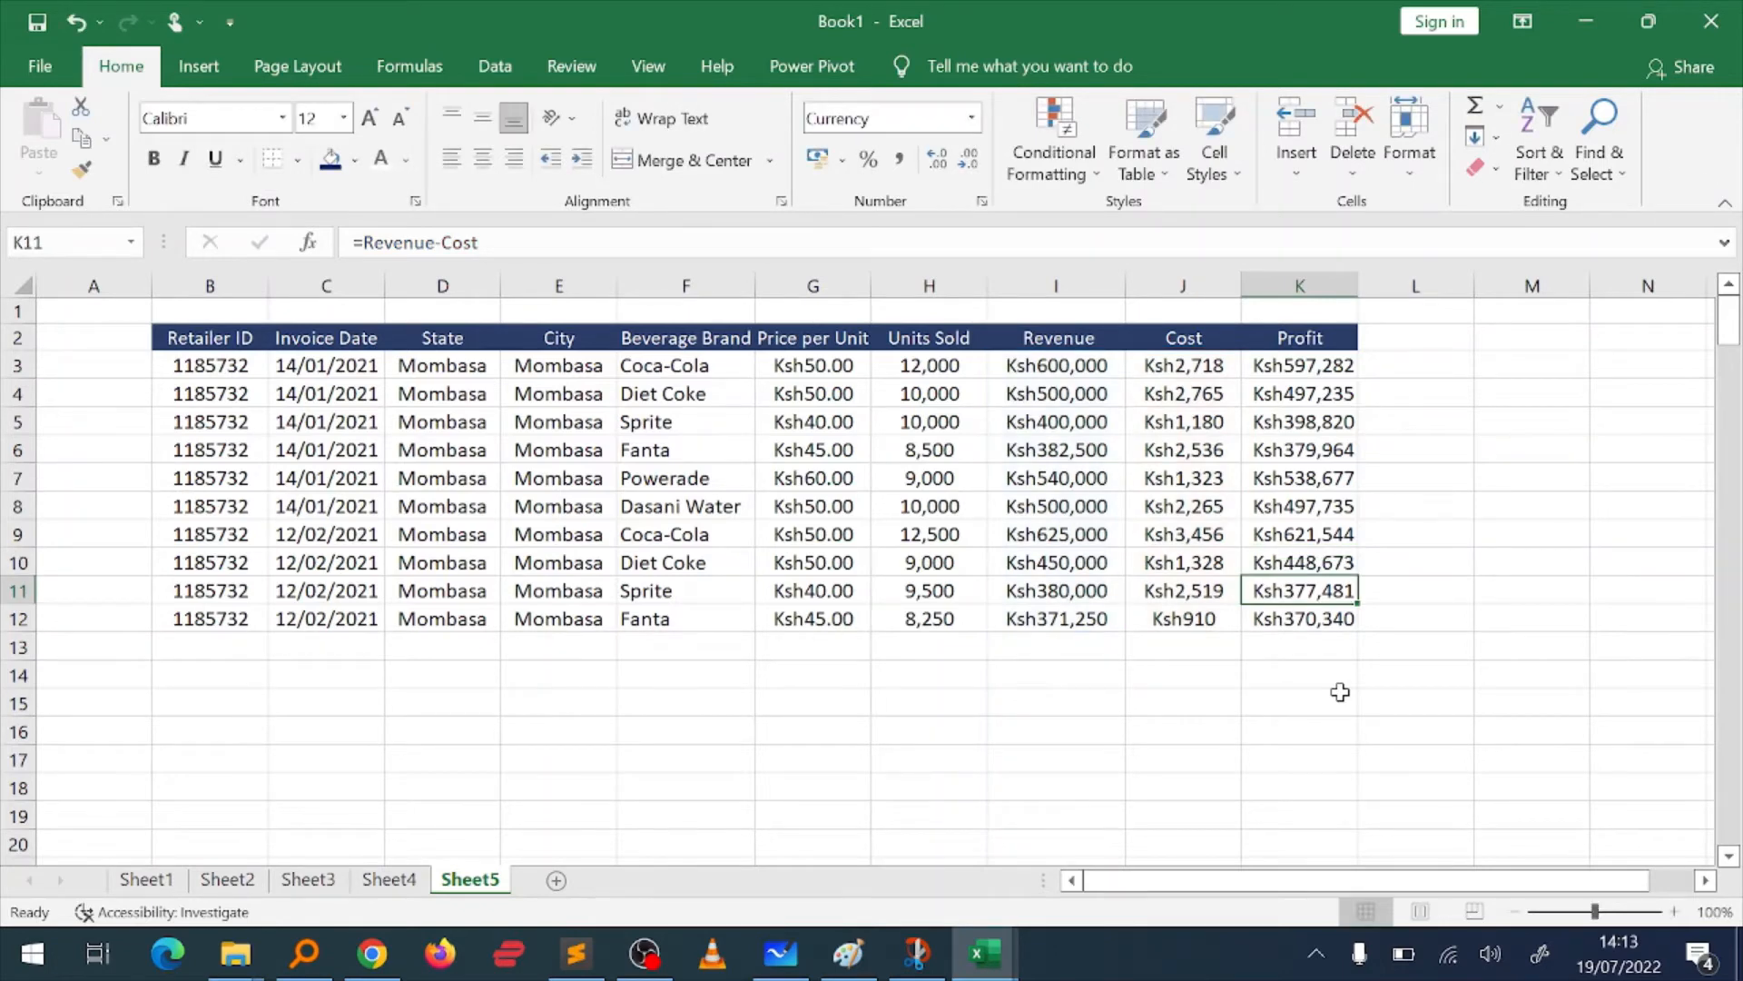
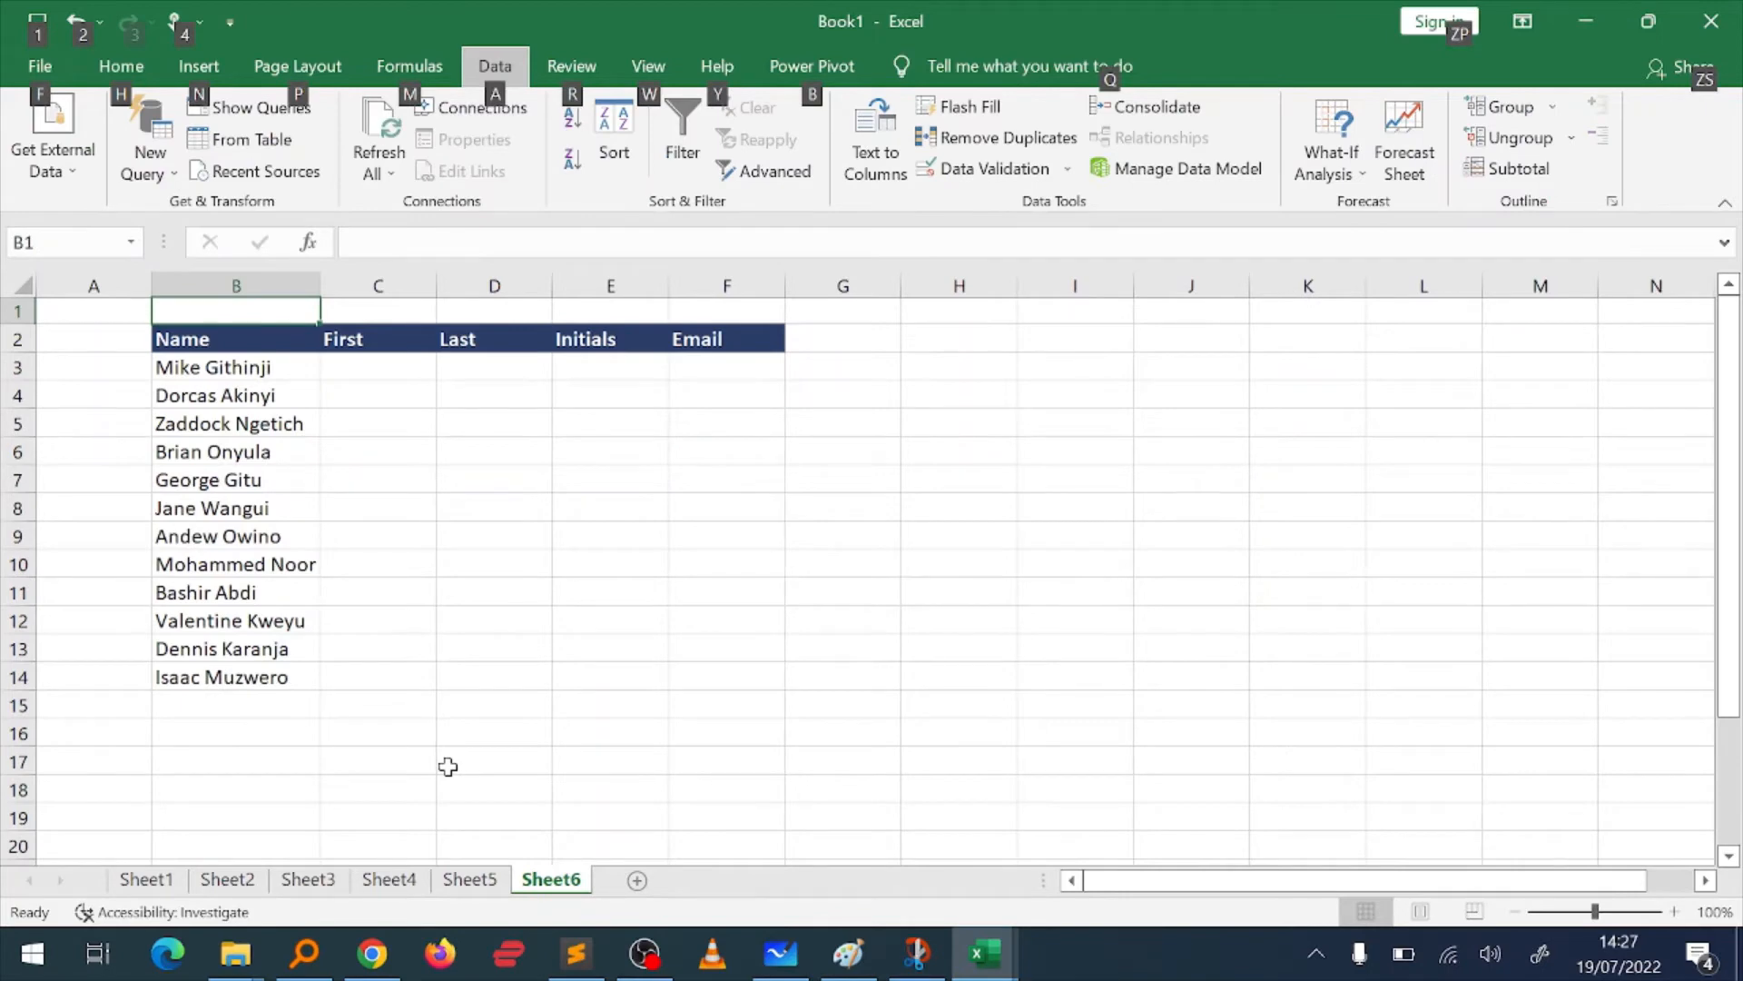
Step: Look over the Name list and the empty First, Last, Initials and Email columns on Sheet6
{"action": "left_click", "coordinate": [385, 424]}
{"action": "key", "text": "Up"}
{"action": "key", "text": "Up"}
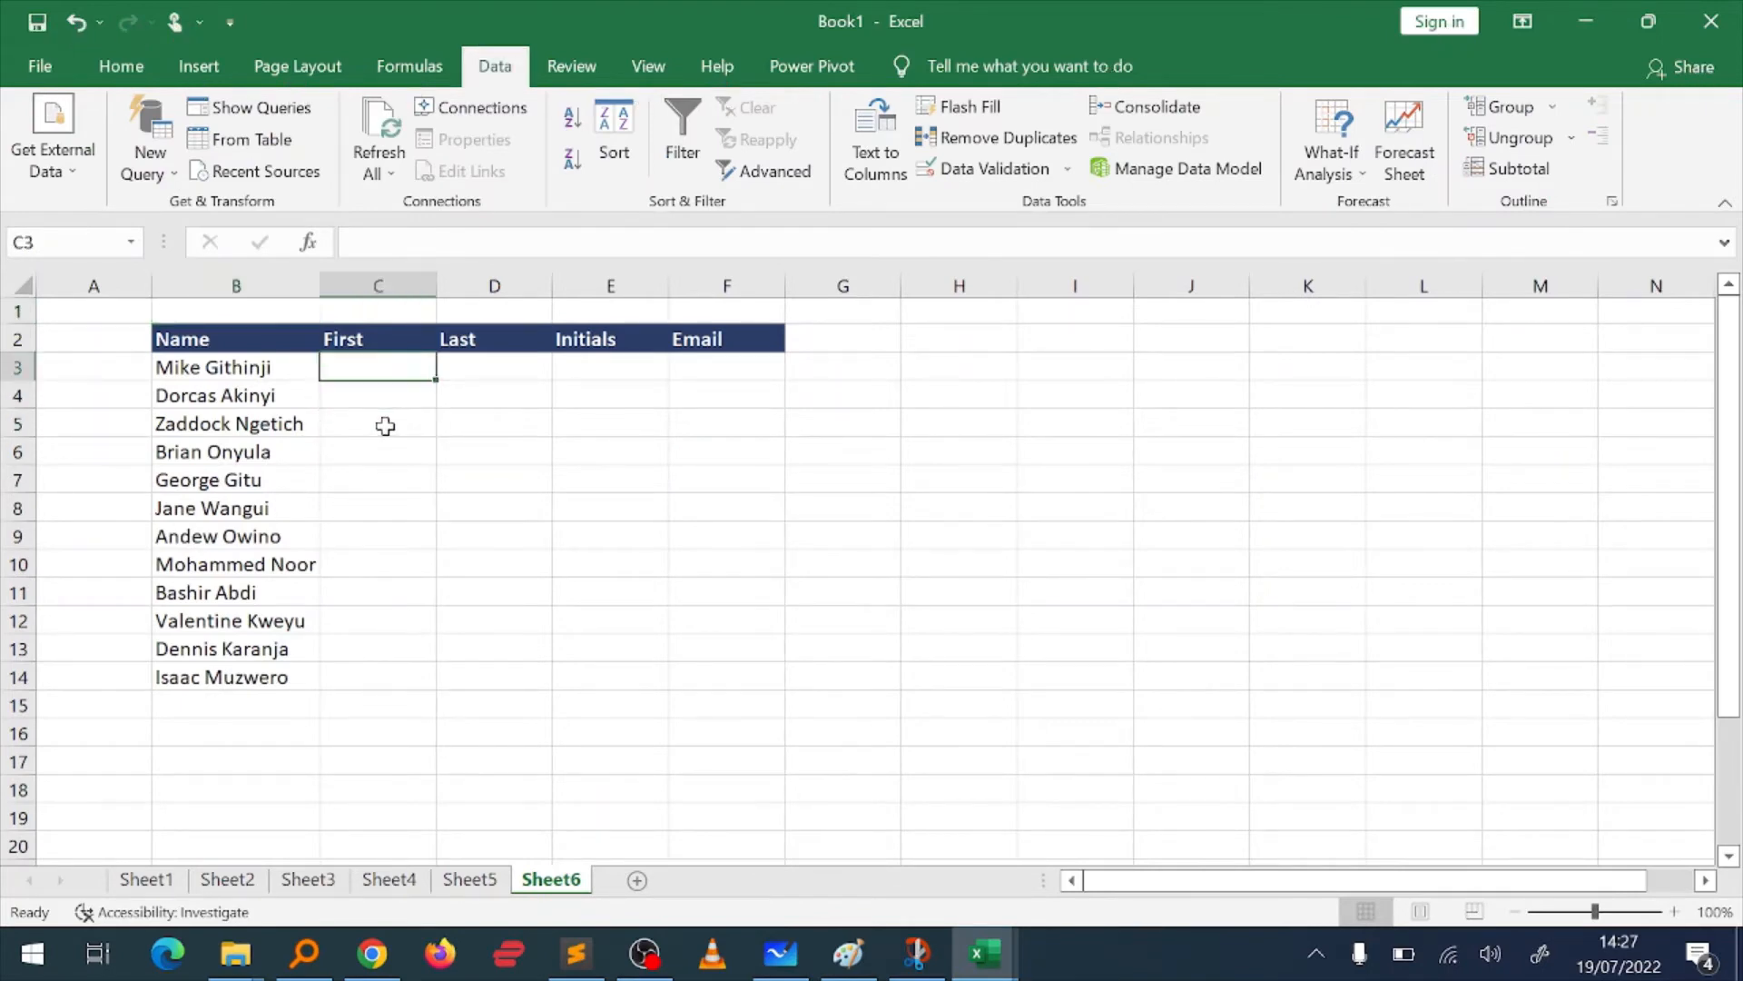
{"action": "key", "text": "Up"}
{"action": "key", "text": "Left"}
{"action": "key", "text": "Down"}
{"action": "key", "text": "Up"}
{"action": "key", "text": "Down"}
{"action": "key", "text": "Right"}
{"action": "key", "text": "Right"}
{"action": "key", "text": "Right"}
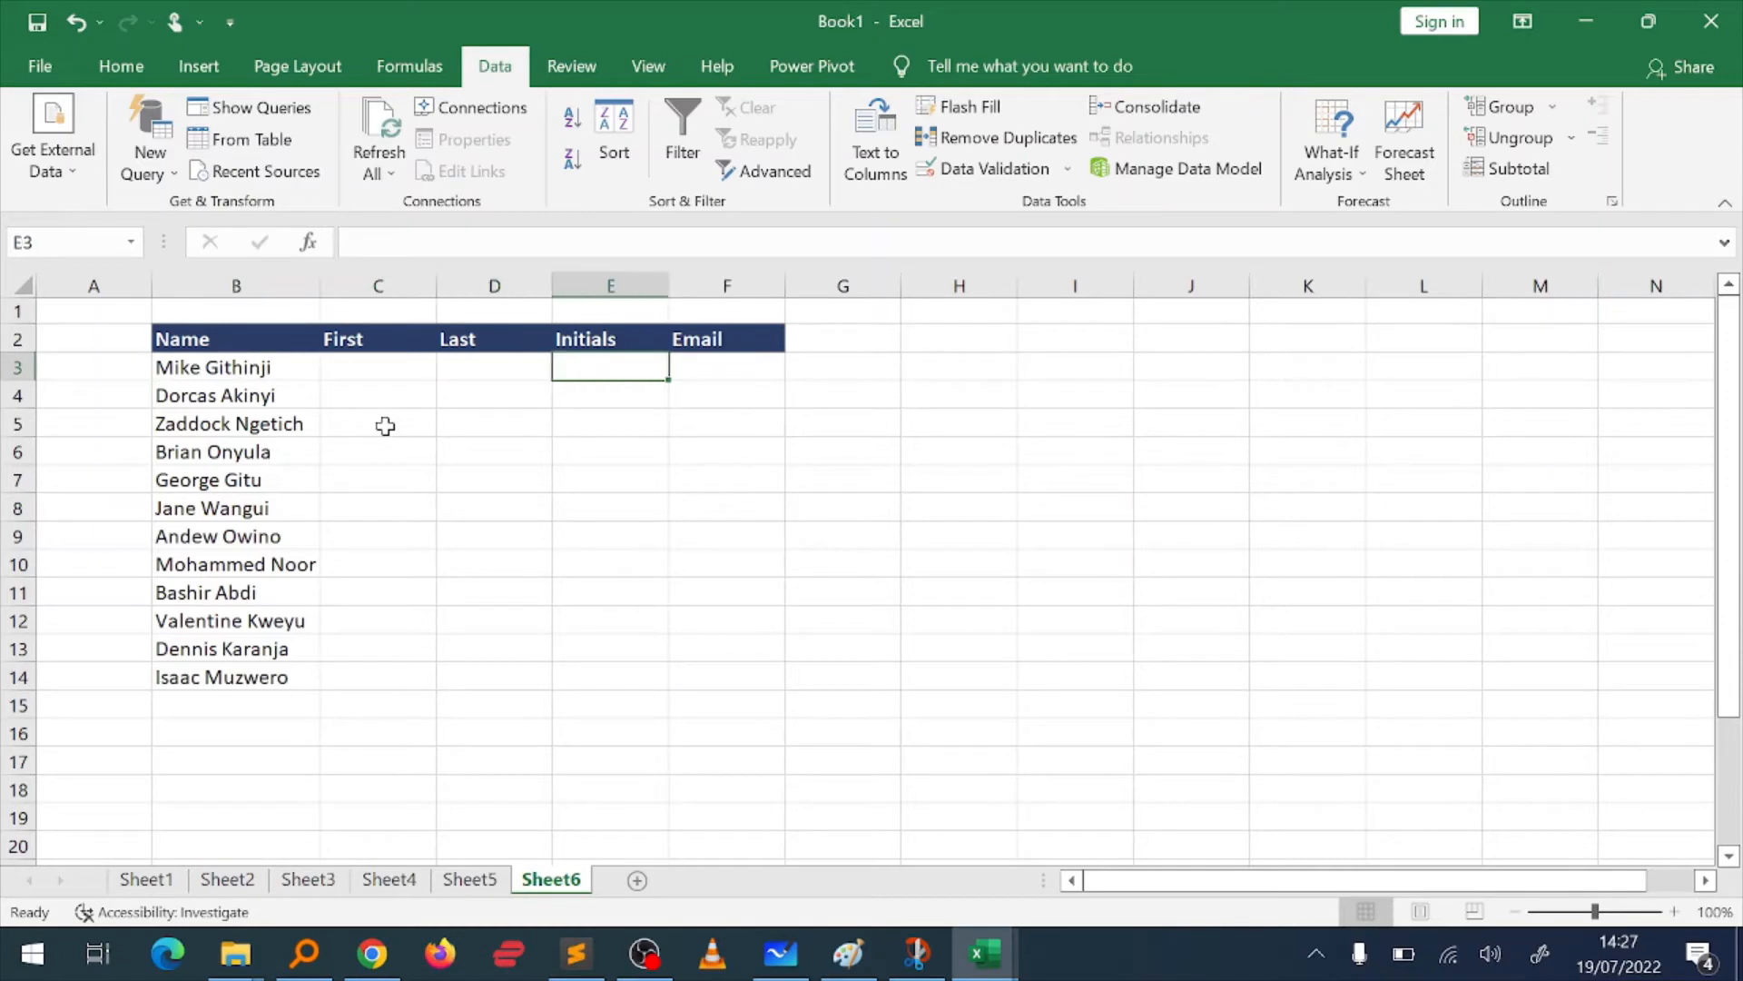
{"action": "key", "text": "Right"}
{"action": "key", "text": "Left"}
{"action": "key", "text": "Left"}
{"action": "key", "text": "Left"}
{"action": "key", "text": "Left"}
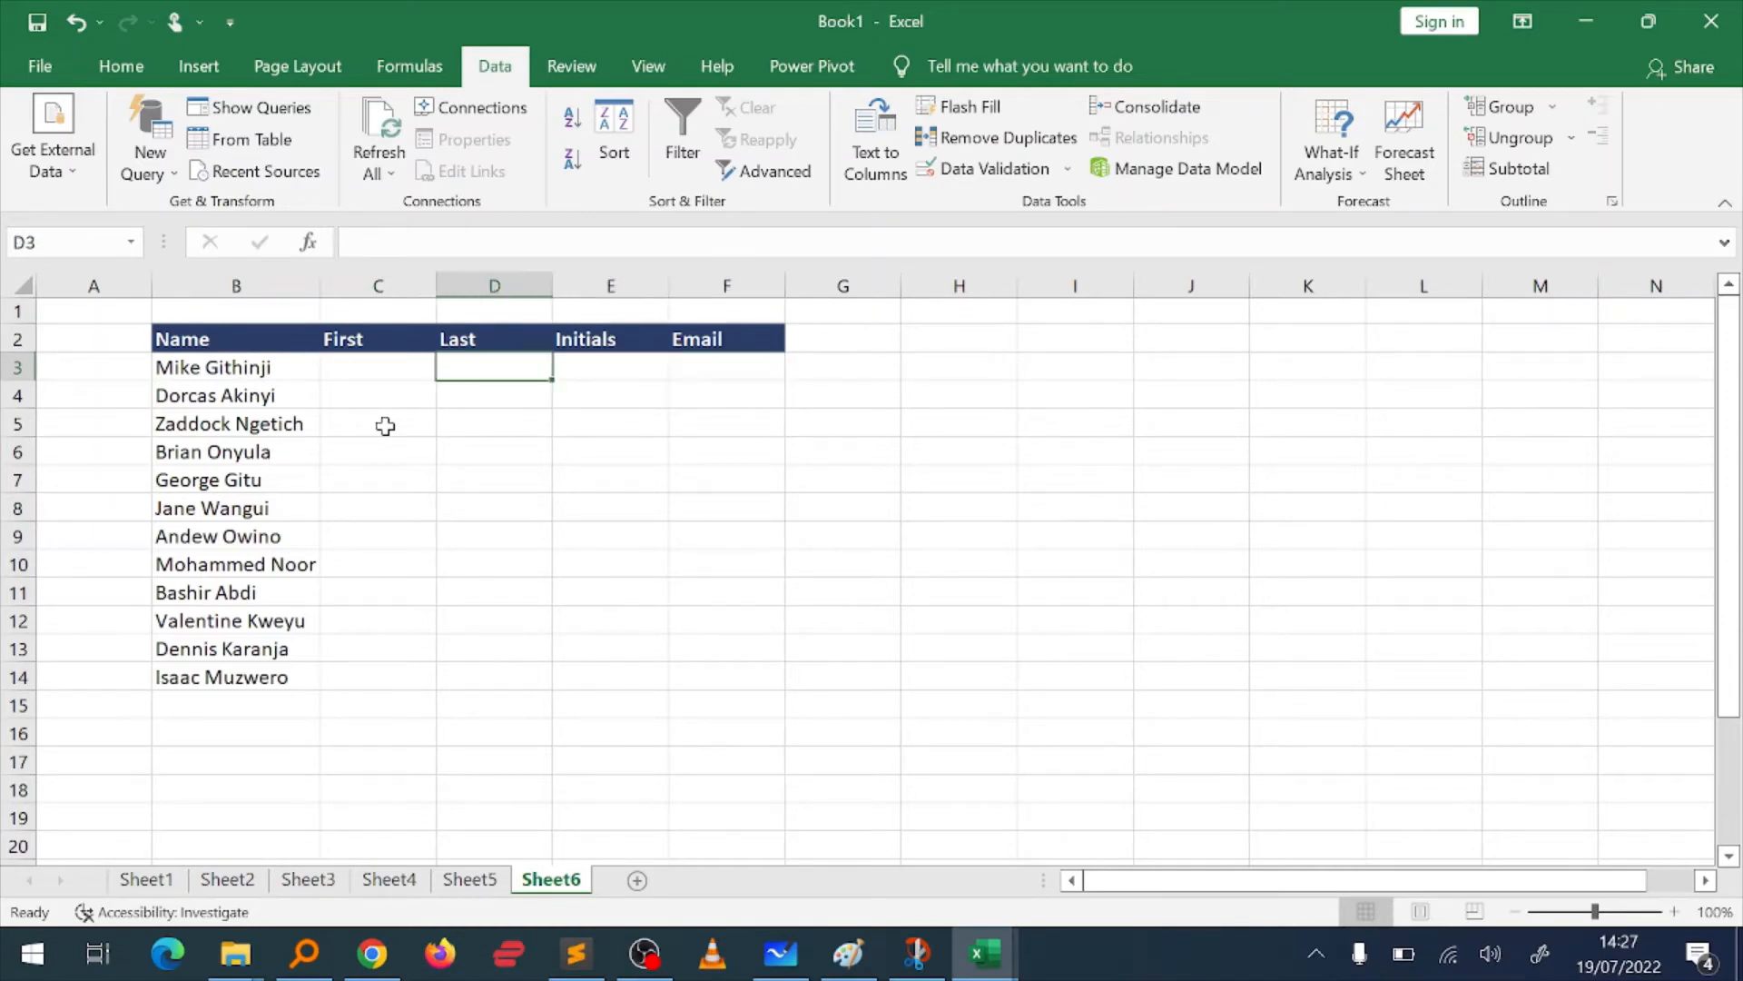
{"action": "left_click", "coordinate": [145, 74]}
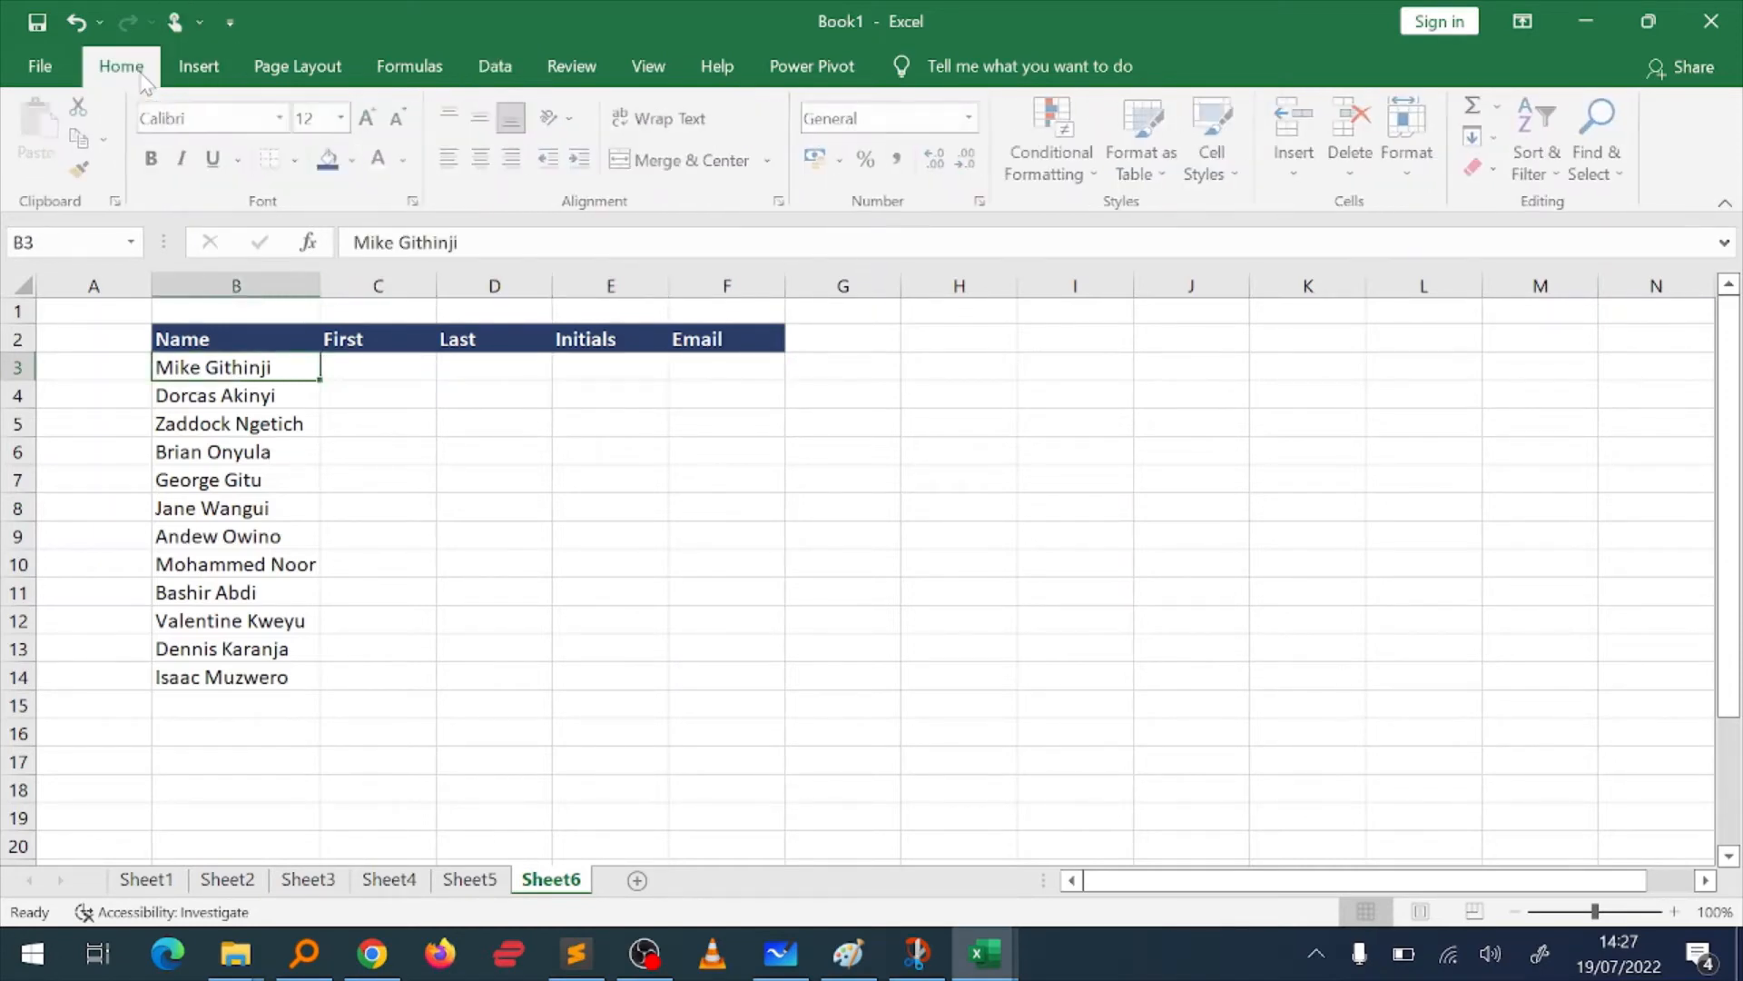
{"action": "key", "text": "Right"}
{"action": "key", "text": "Left"}
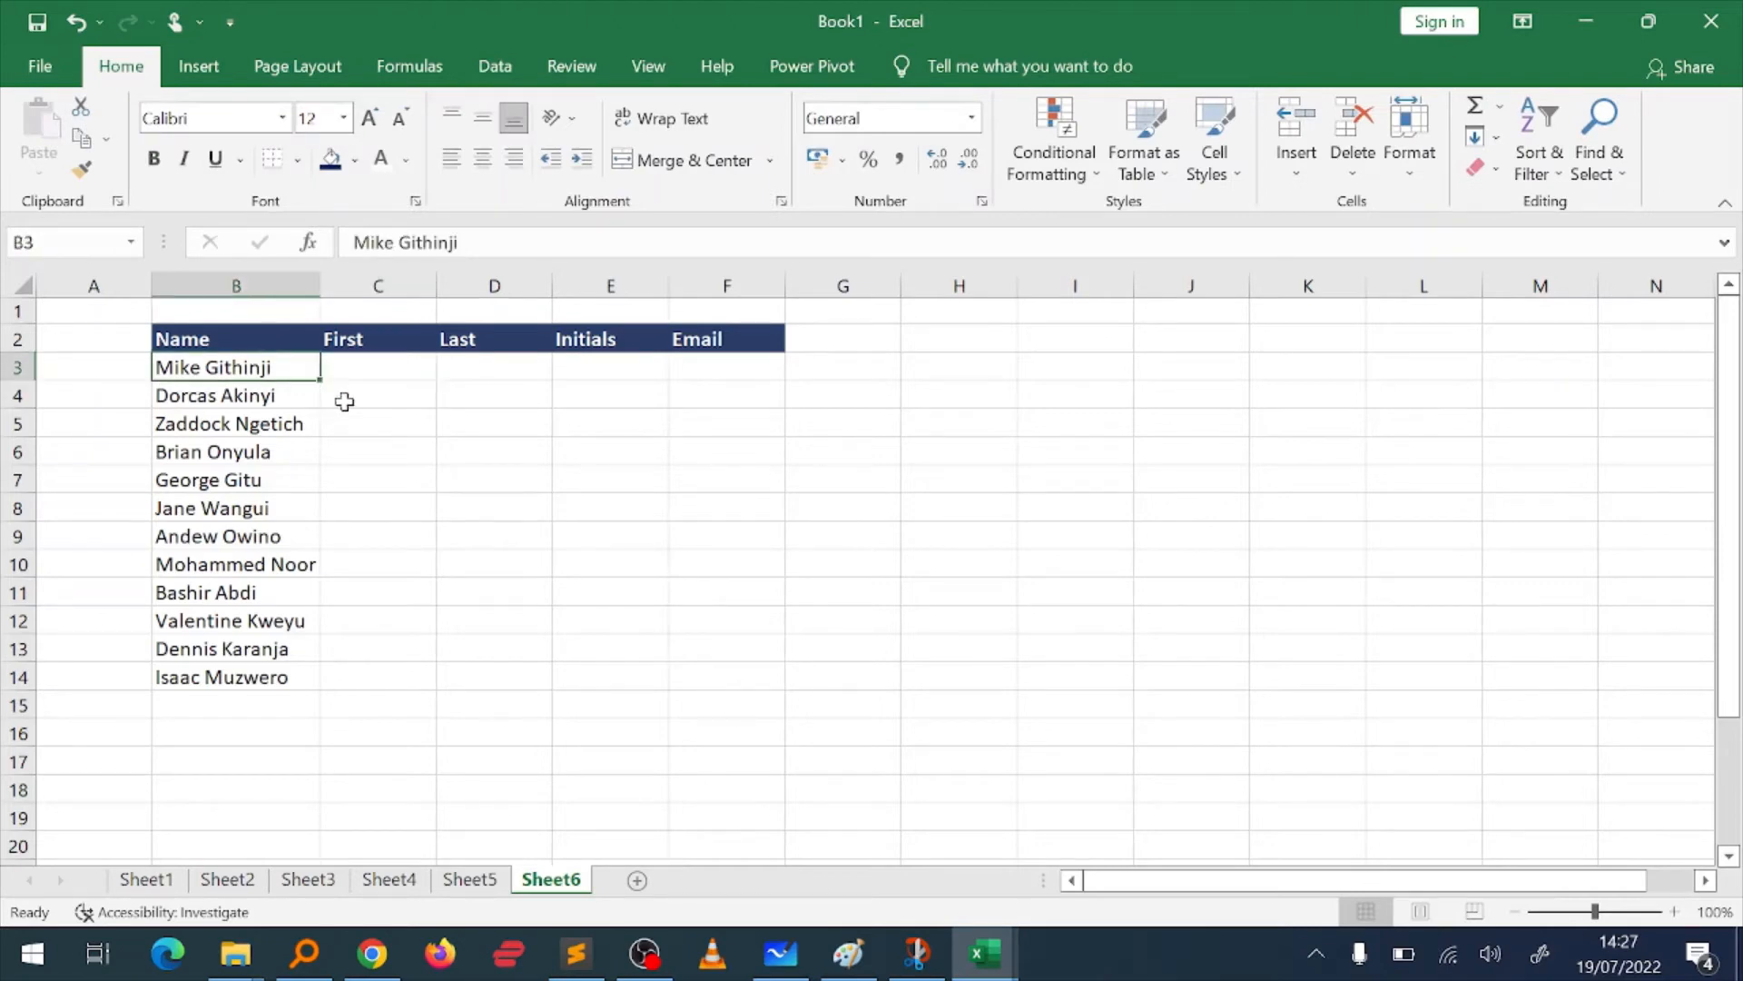
Step: Enter the first name of the person in B3 into the First column, cell C3
{"action": "key", "text": "Right"}
{"action": "type", "text": "Mkie"}
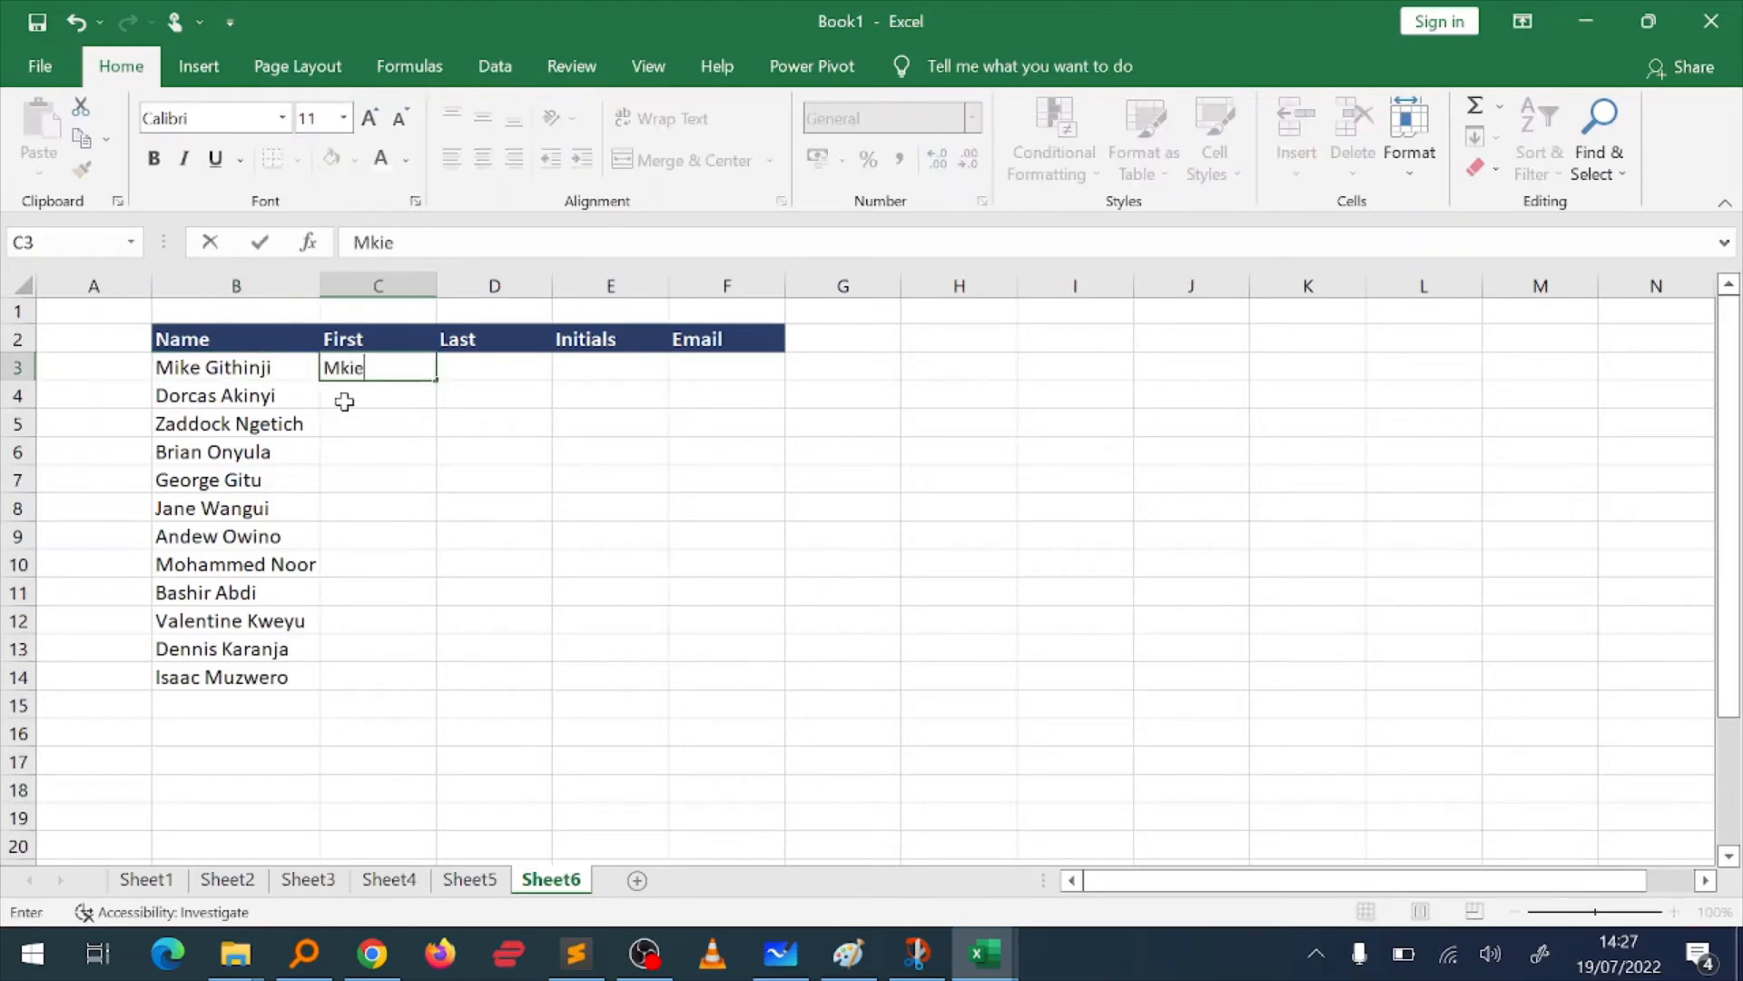
{"action": "key", "text": "Right"}
{"action": "key", "text": "Left"}
{"action": "key", "text": "Right"}
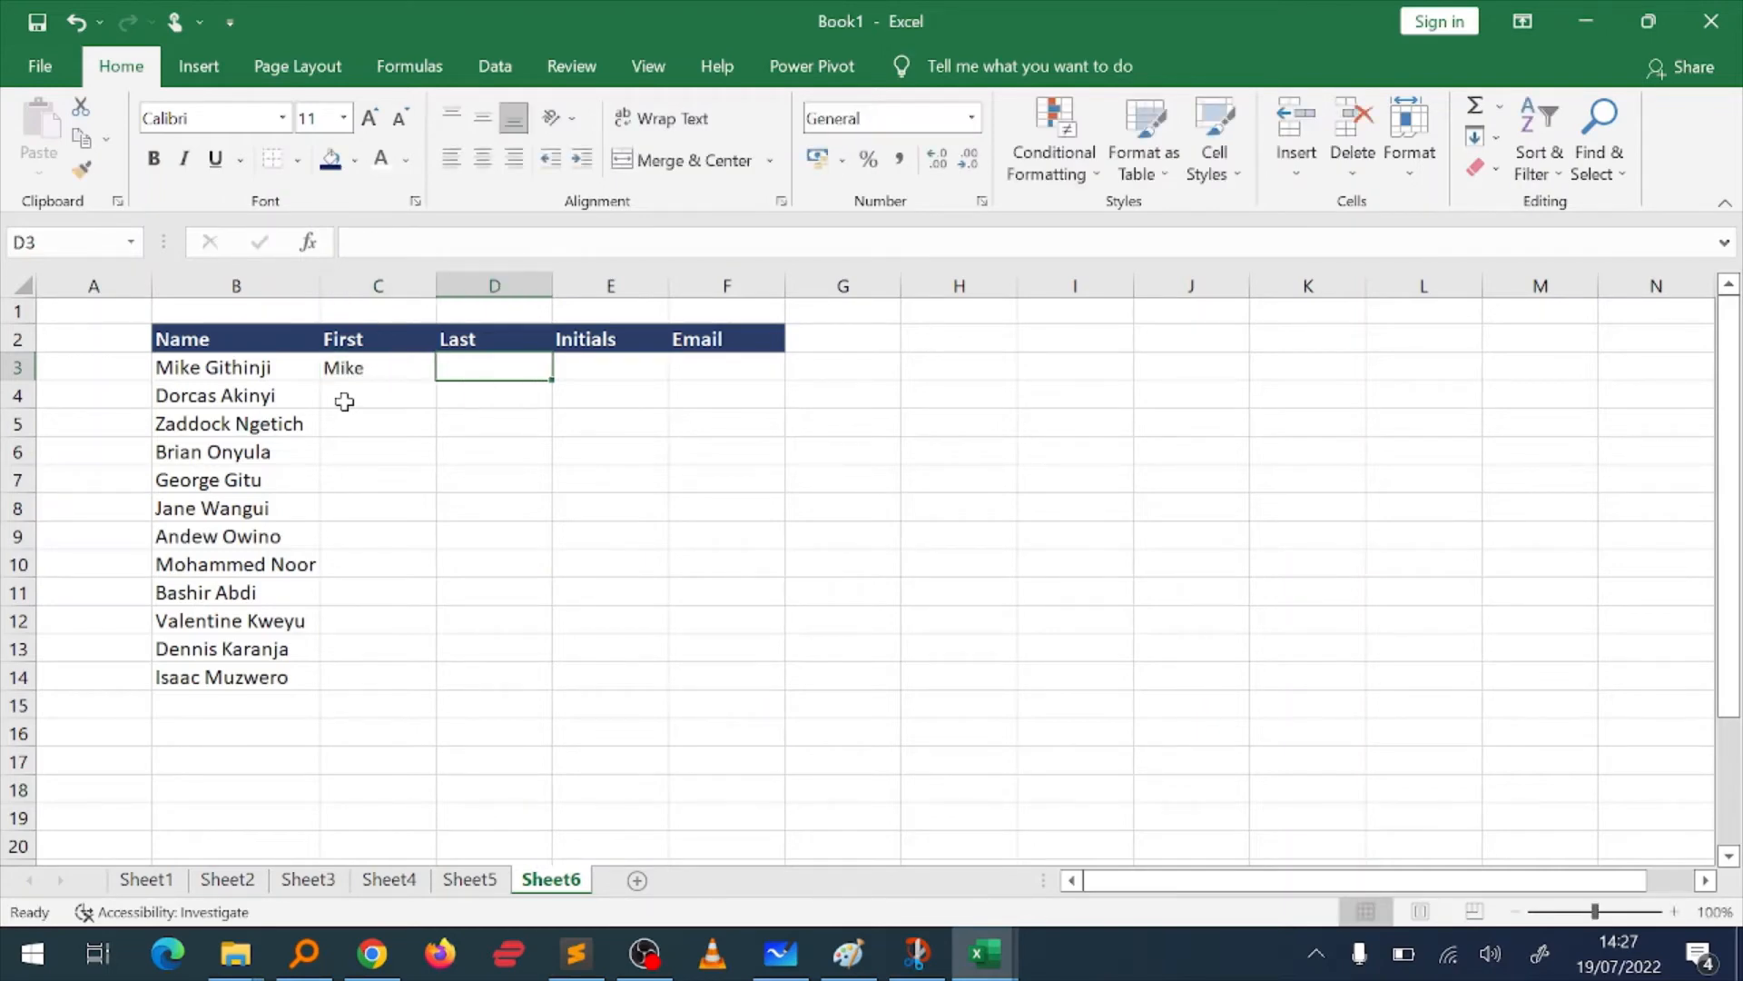
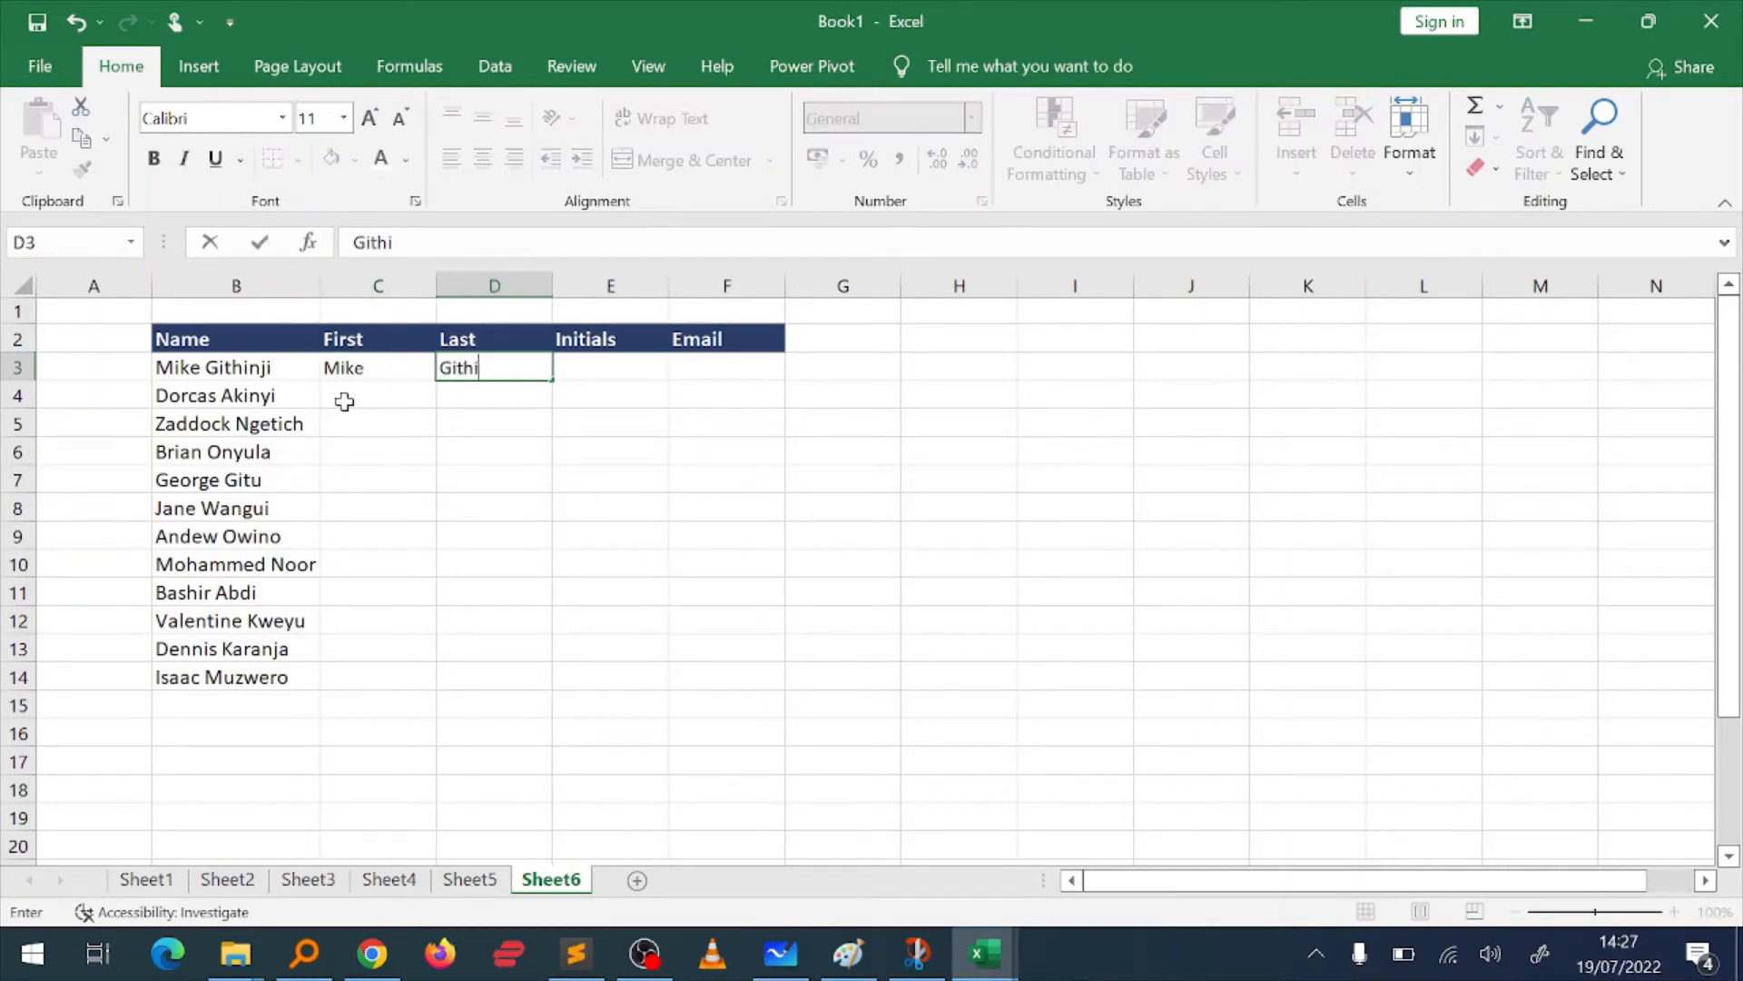
Step: Enter that person's last name in D3 and their capitalised initials in E3
{"action": "key", "text": "Right"}
{"action": "type", "text": "MG"}
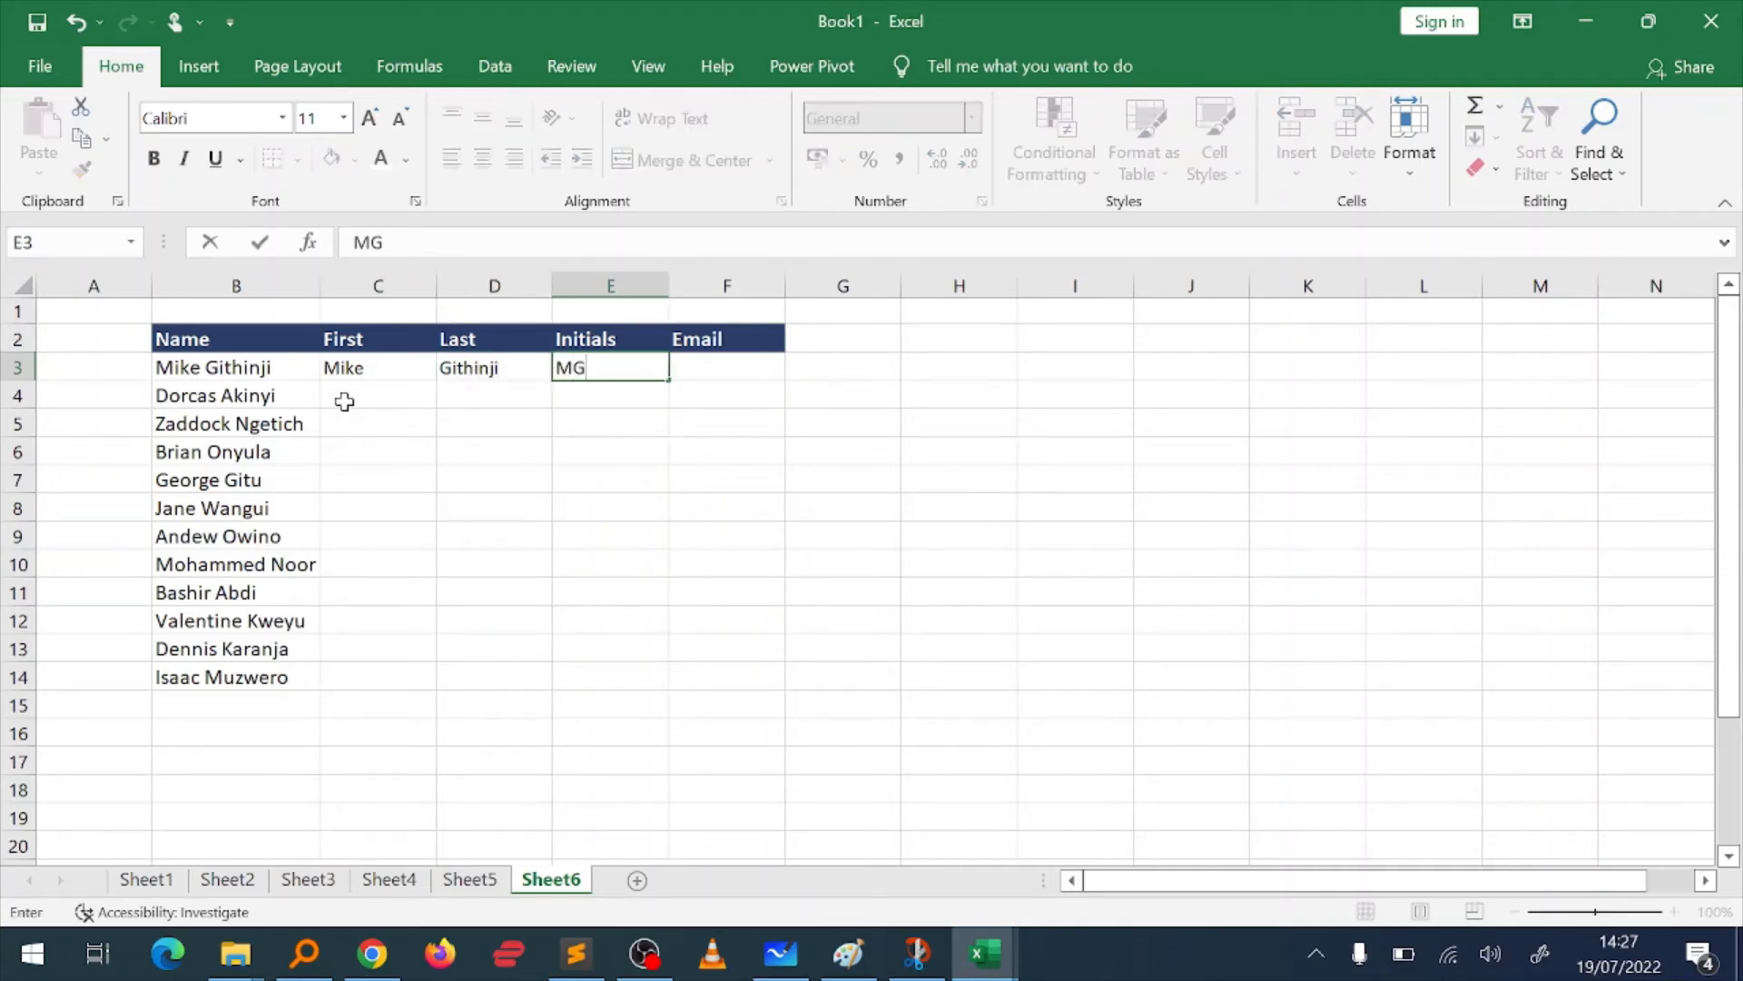
Step: Enter the person's email in F3, as lowercase first and last name separated by a dot, using the fake.com domain
{"action": "key", "text": "Right"}
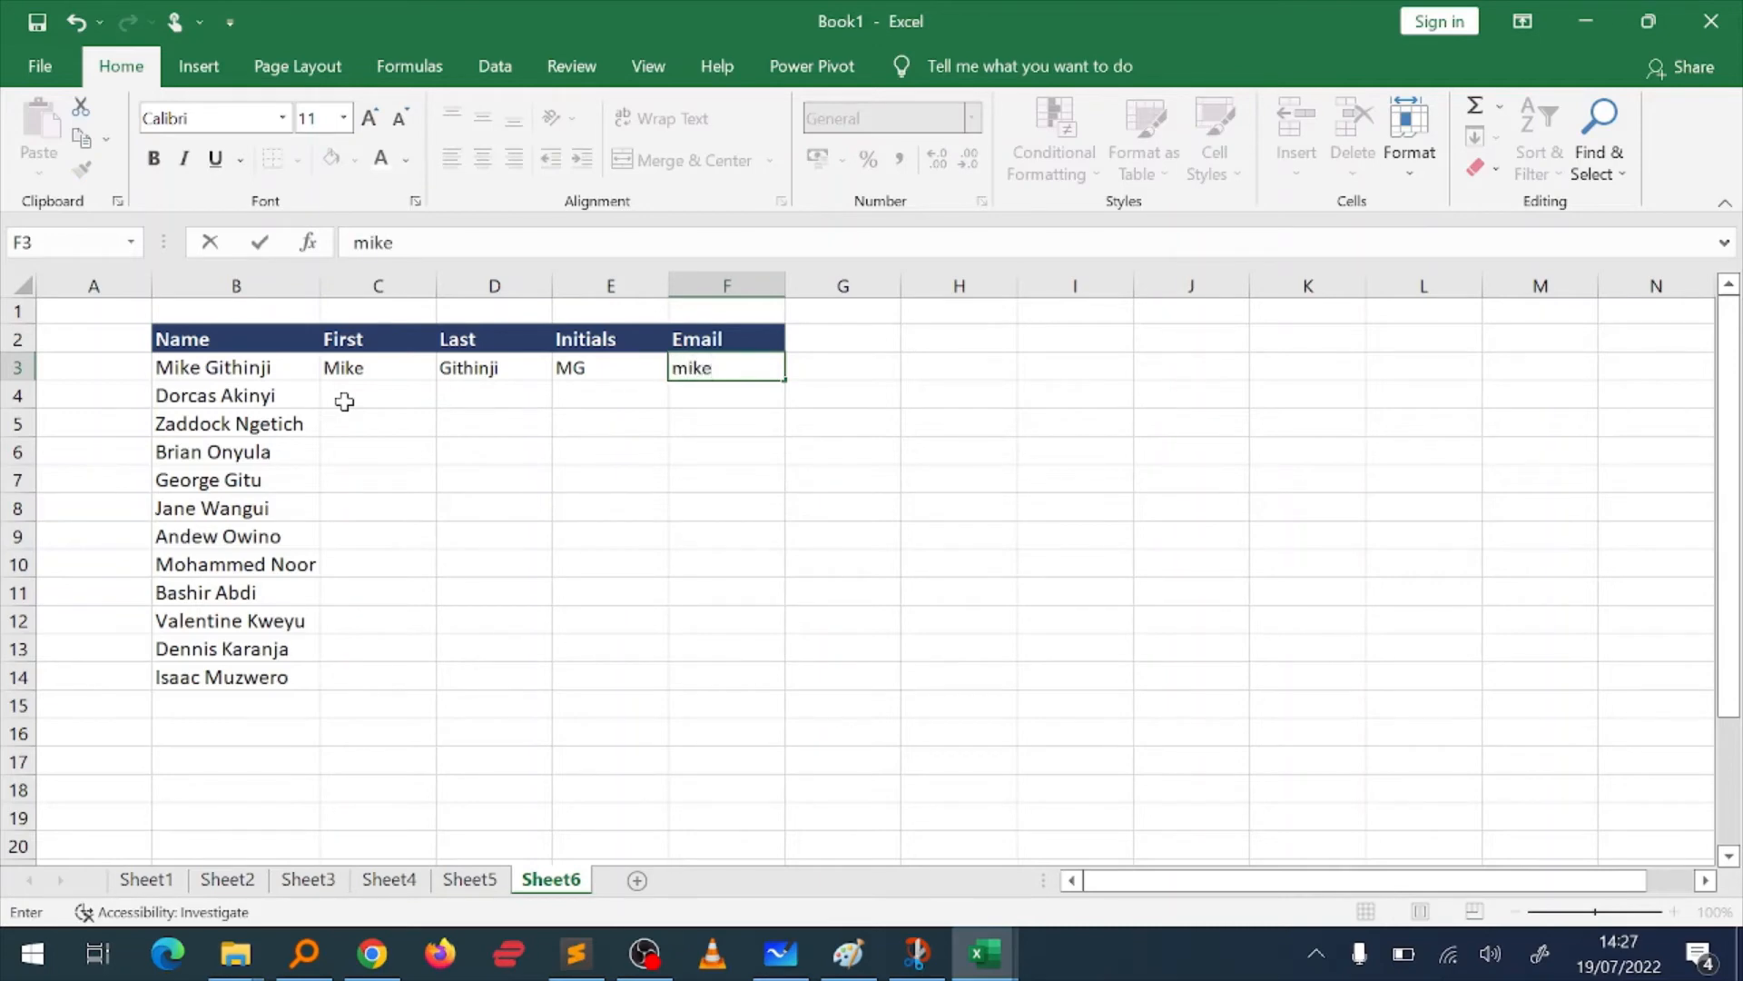
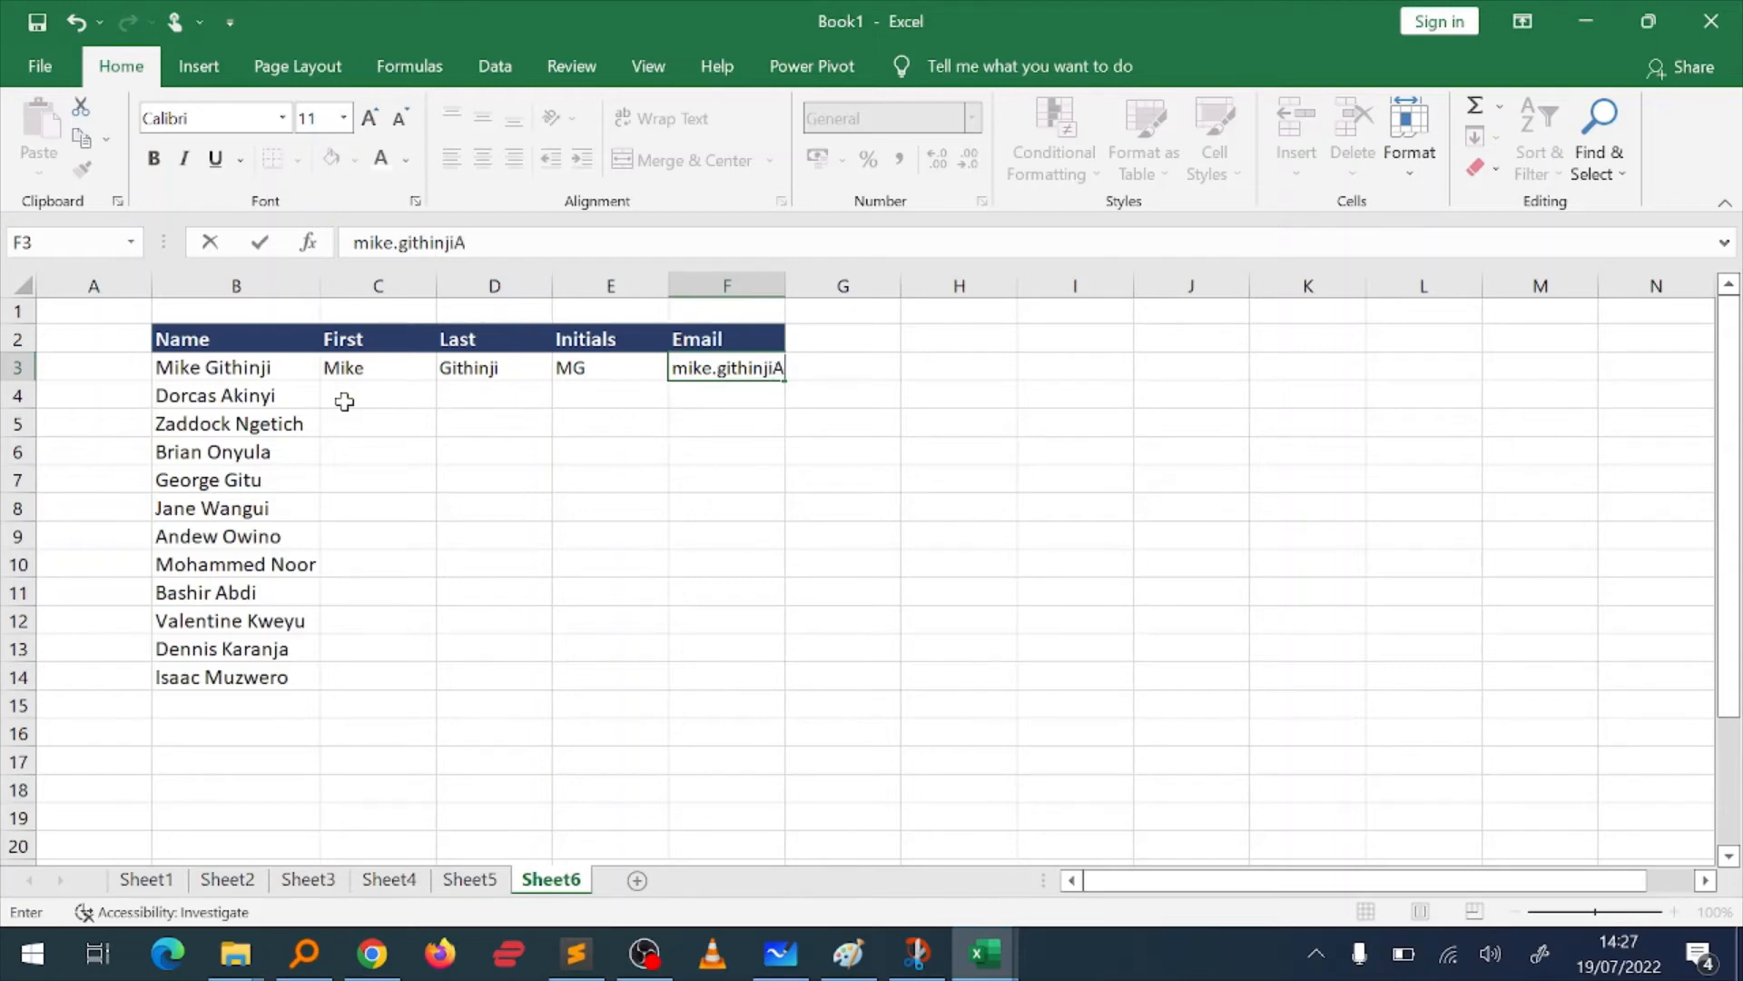
{"action": "key", "text": "BackSpace"}
{"action": "key", "text": "BackSpace"}
{"action": "key", "text": "BackSpace"}
{"action": "key", "text": "Return"}
{"action": "key", "text": "Up"}
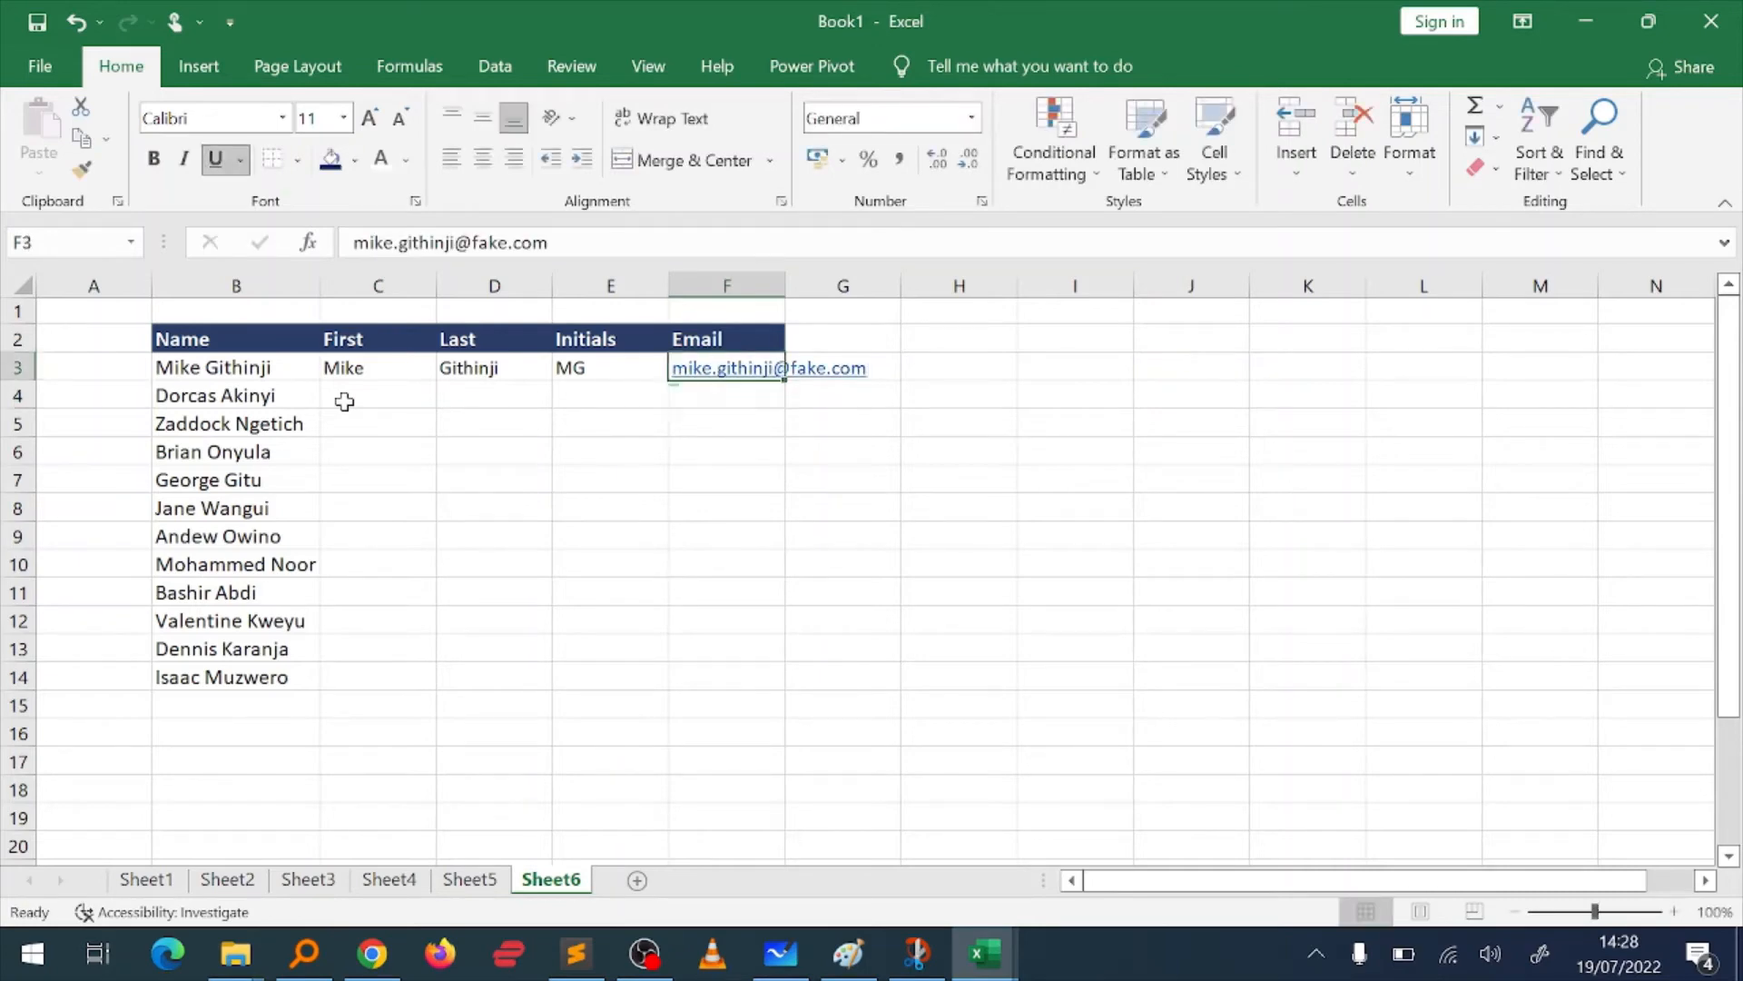
{"action": "key", "text": "Left"}
{"action": "key", "text": "Left"}
{"action": "key", "text": "Left"}
{"action": "key", "text": "Left"}
{"action": "key", "text": "Down"}
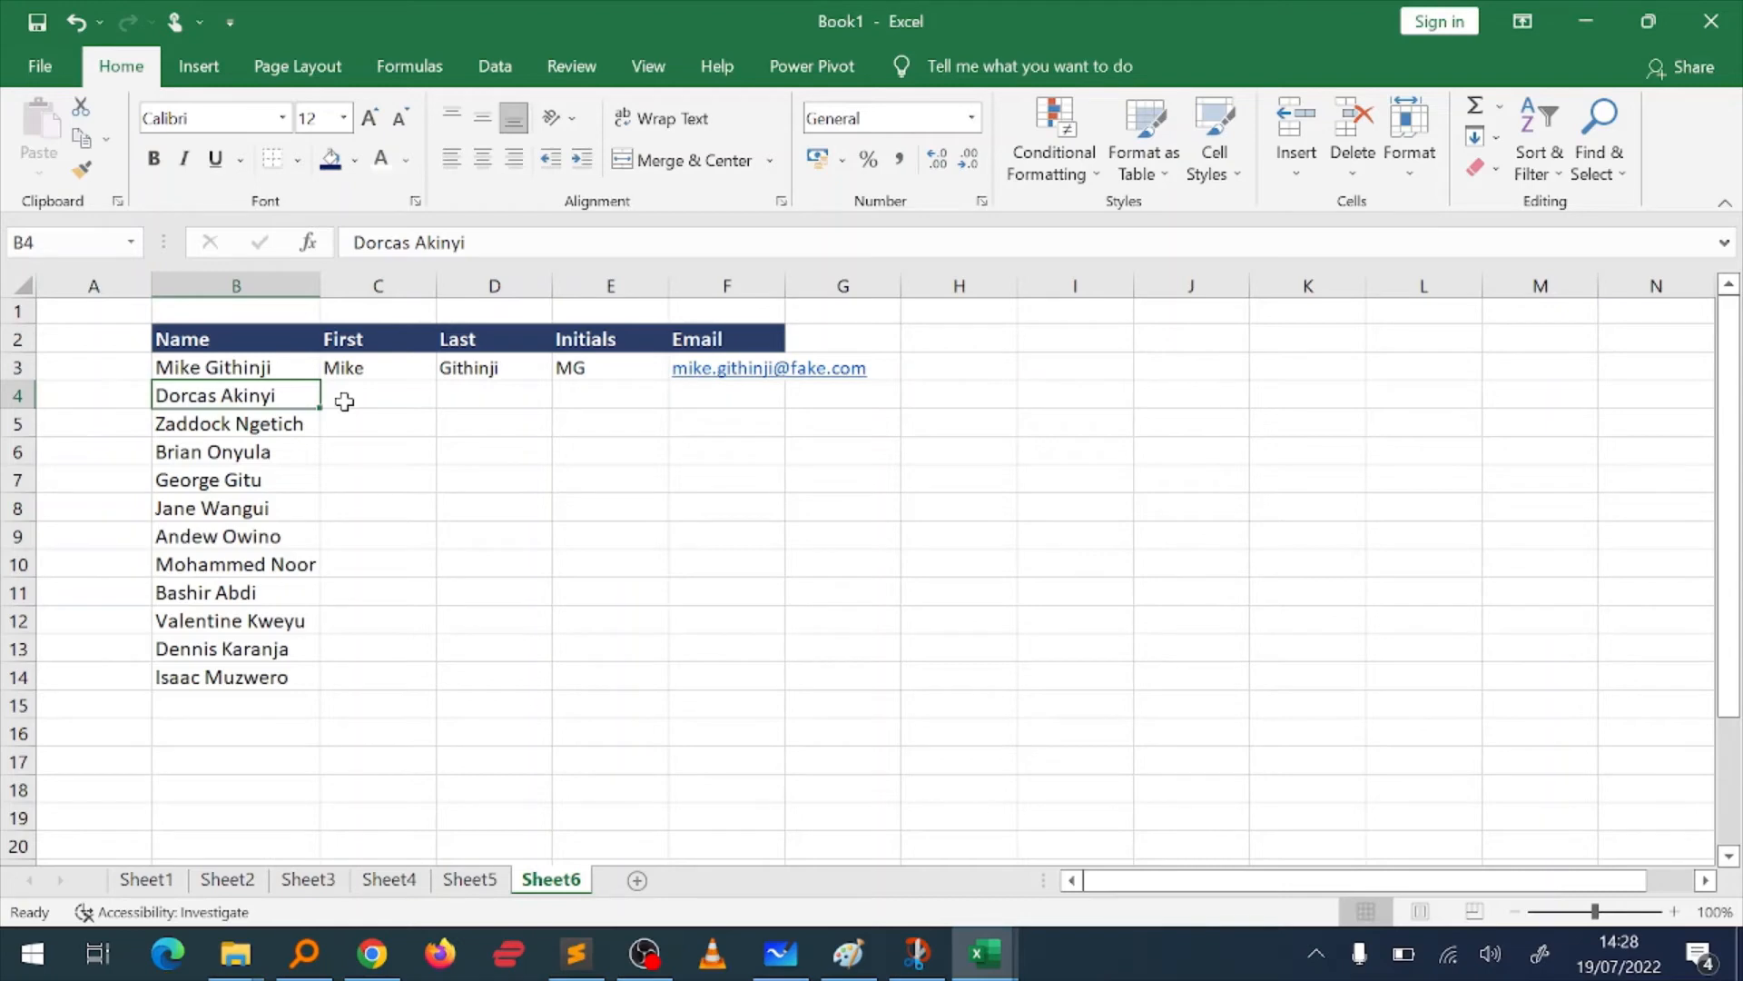
{"action": "key", "text": "Right"}
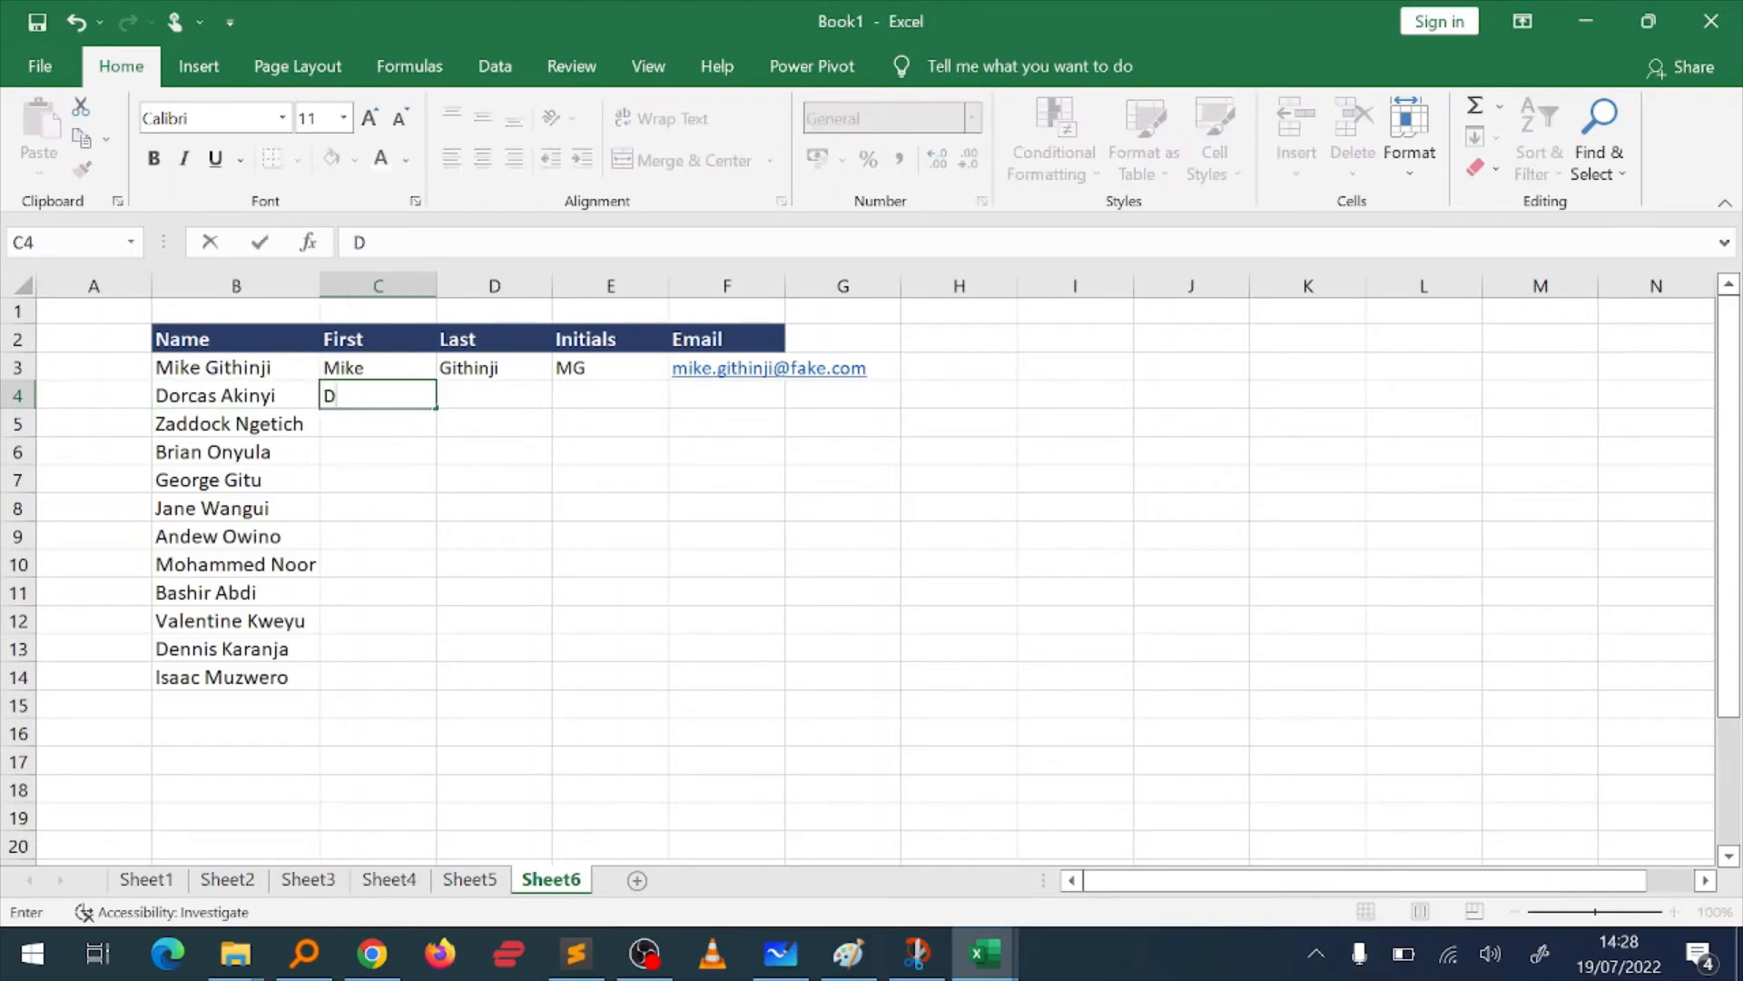
{"action": "key", "text": "BackSpace"}
{"action": "key", "text": "BackSpace"}
{"action": "key", "text": "BackSpace"}
{"action": "key", "text": "Up"}
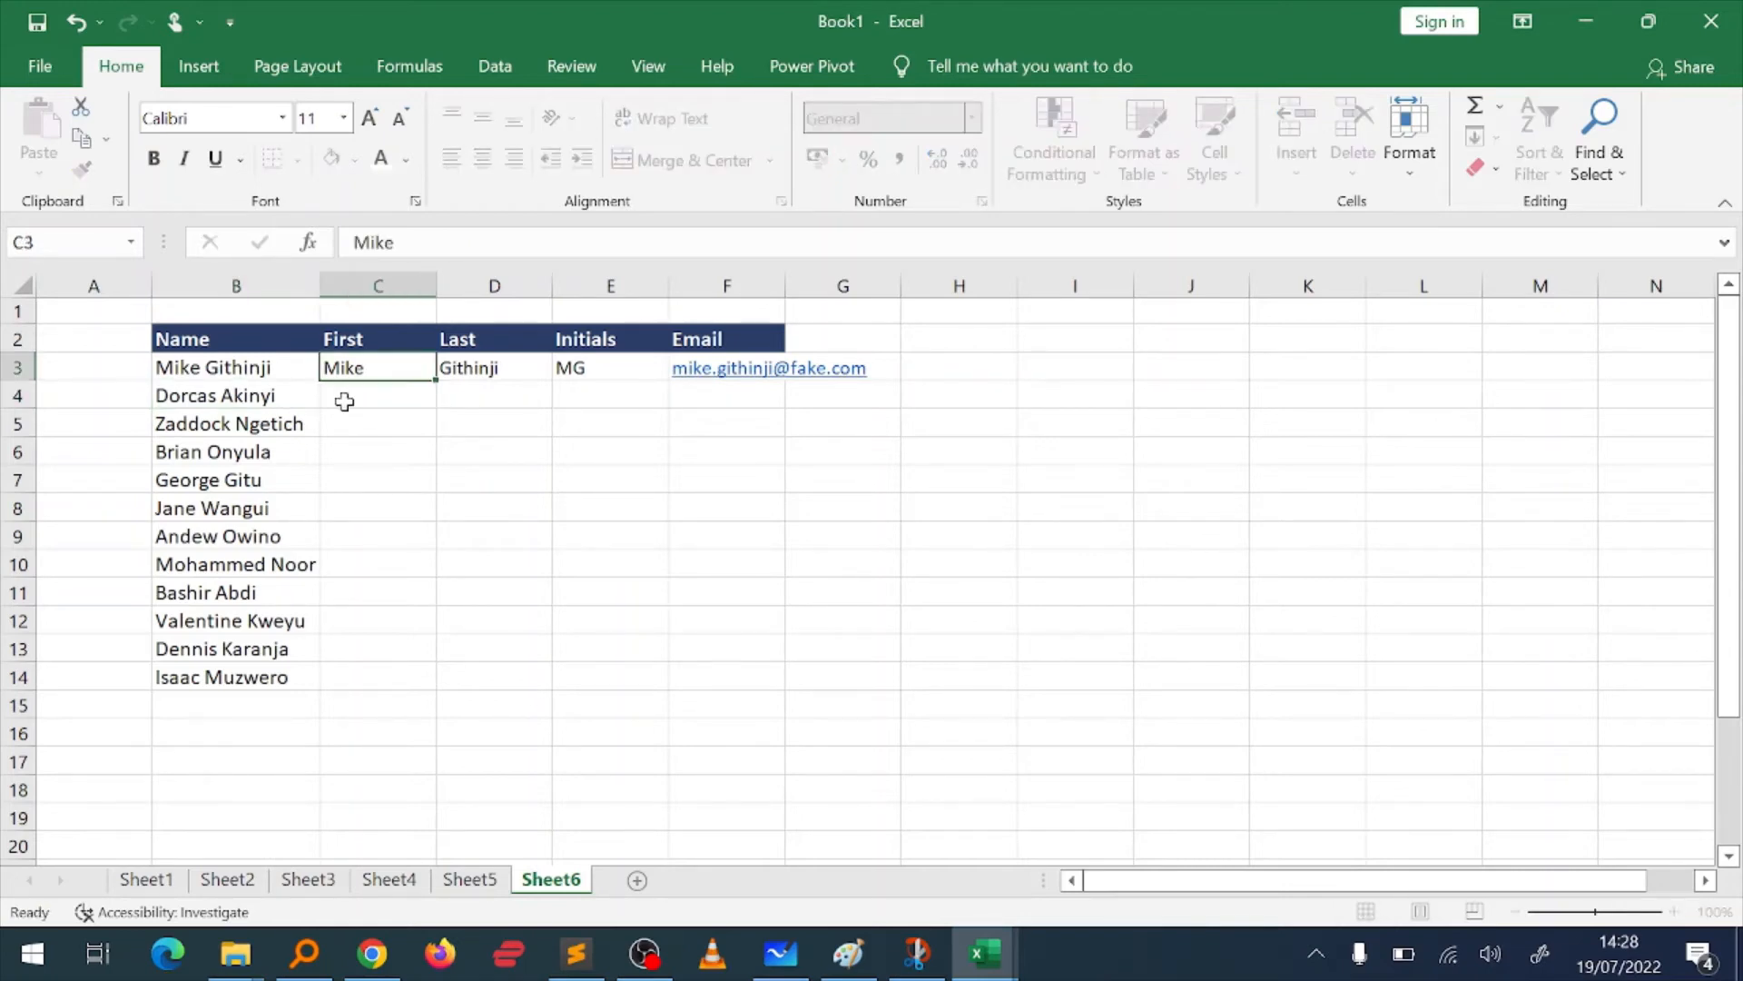
Step: Flash Fill the First and Last columns from row 4 down, following the examples in C3 and D3
{"action": "left_click_drag", "start_coordinate": [182, 370], "coordinate": [207, 672]}
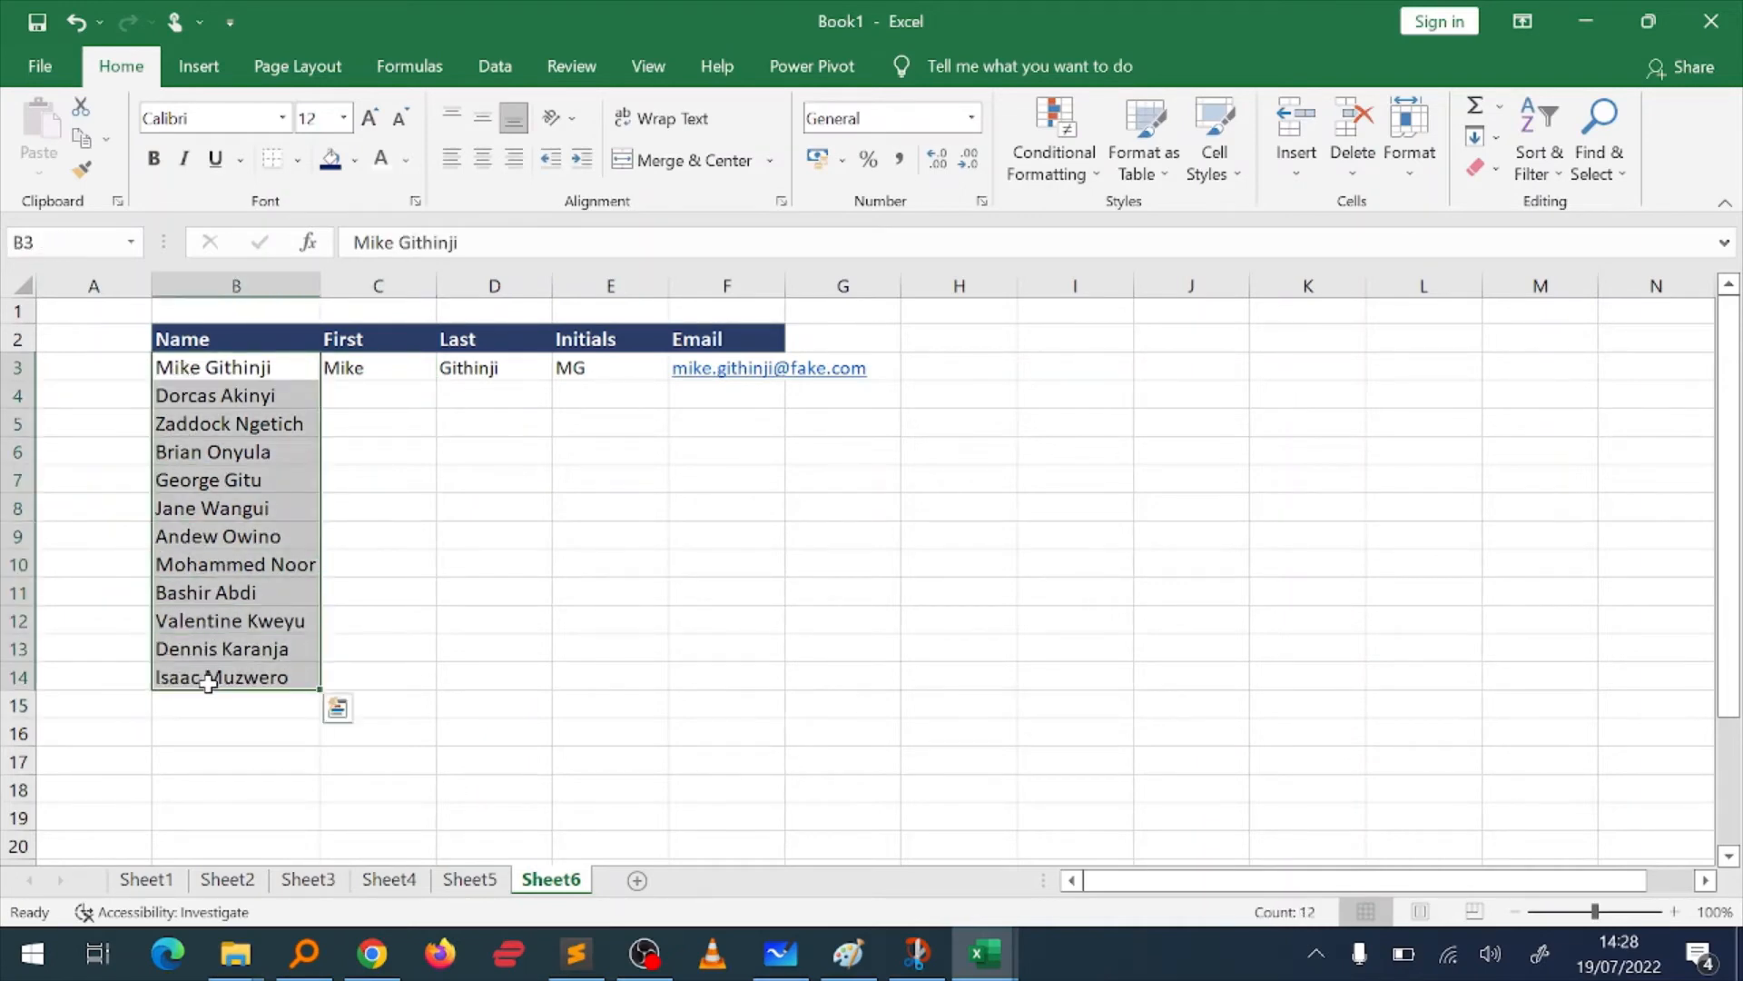
{"action": "key", "text": "Up"}
{"action": "key", "text": "Down"}
{"action": "key", "text": "Right"}
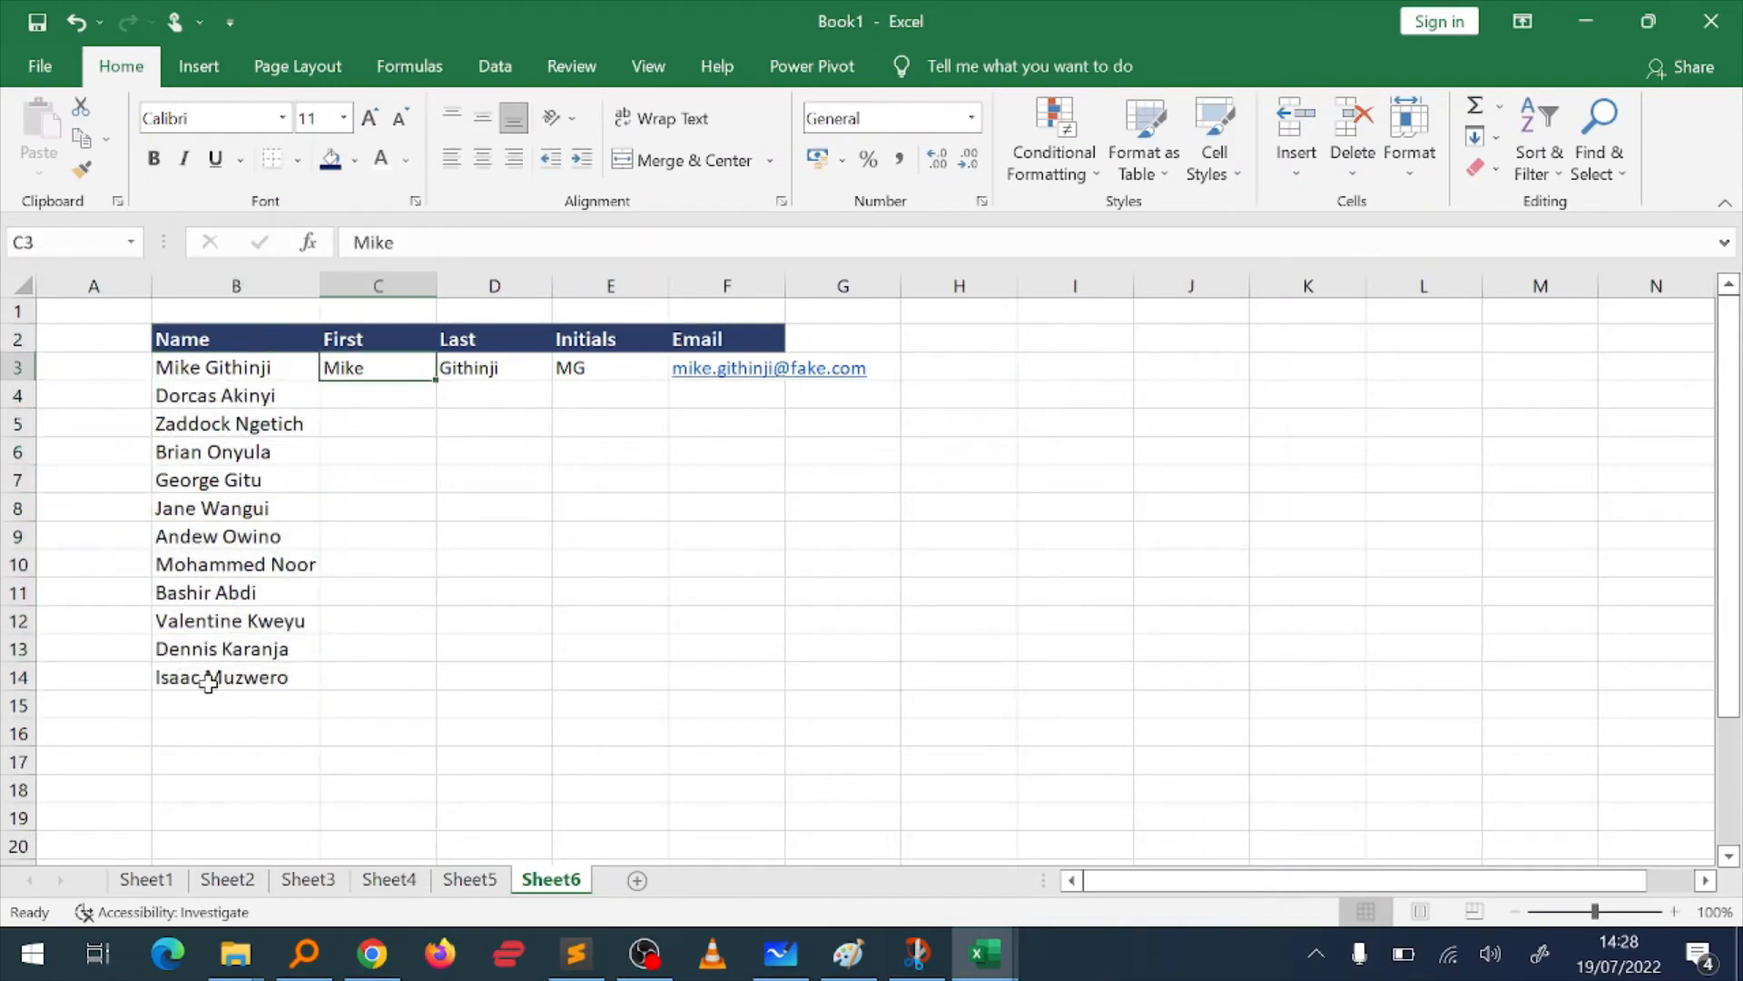
{"action": "key", "text": "Down"}
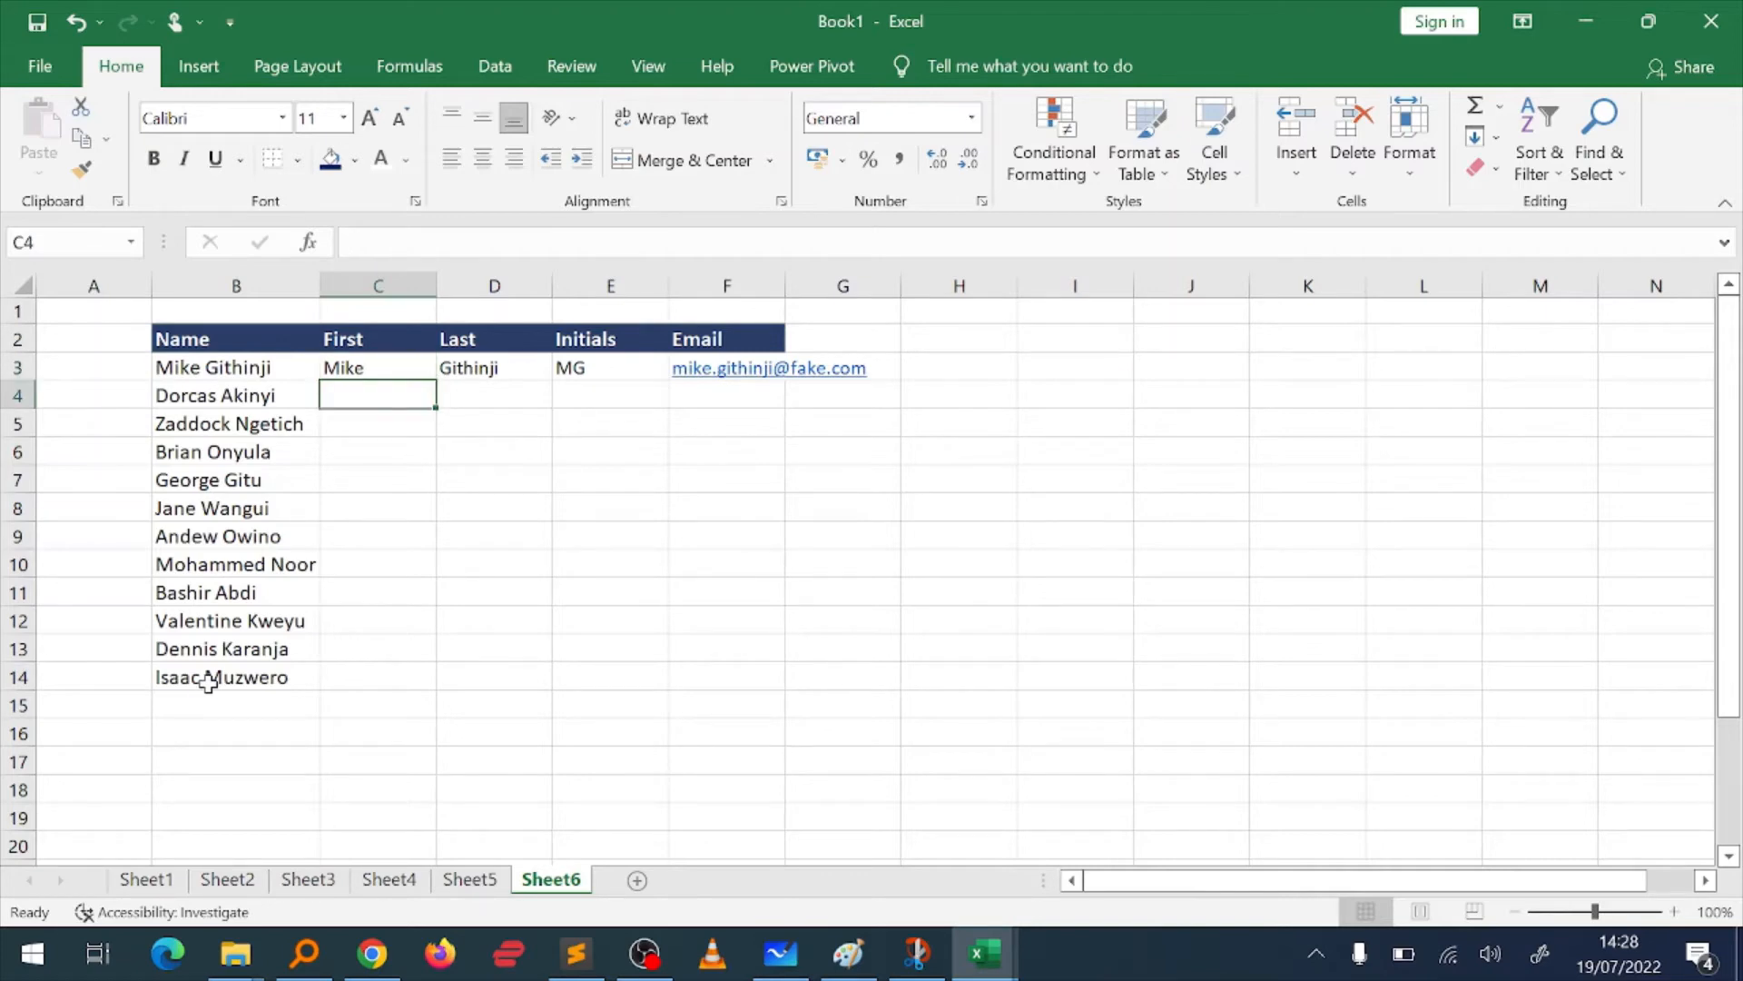
{"action": "key", "text": "ctrl+e"}
{"action": "key", "text": "Right"}
{"action": "key", "text": "ctrl+e"}
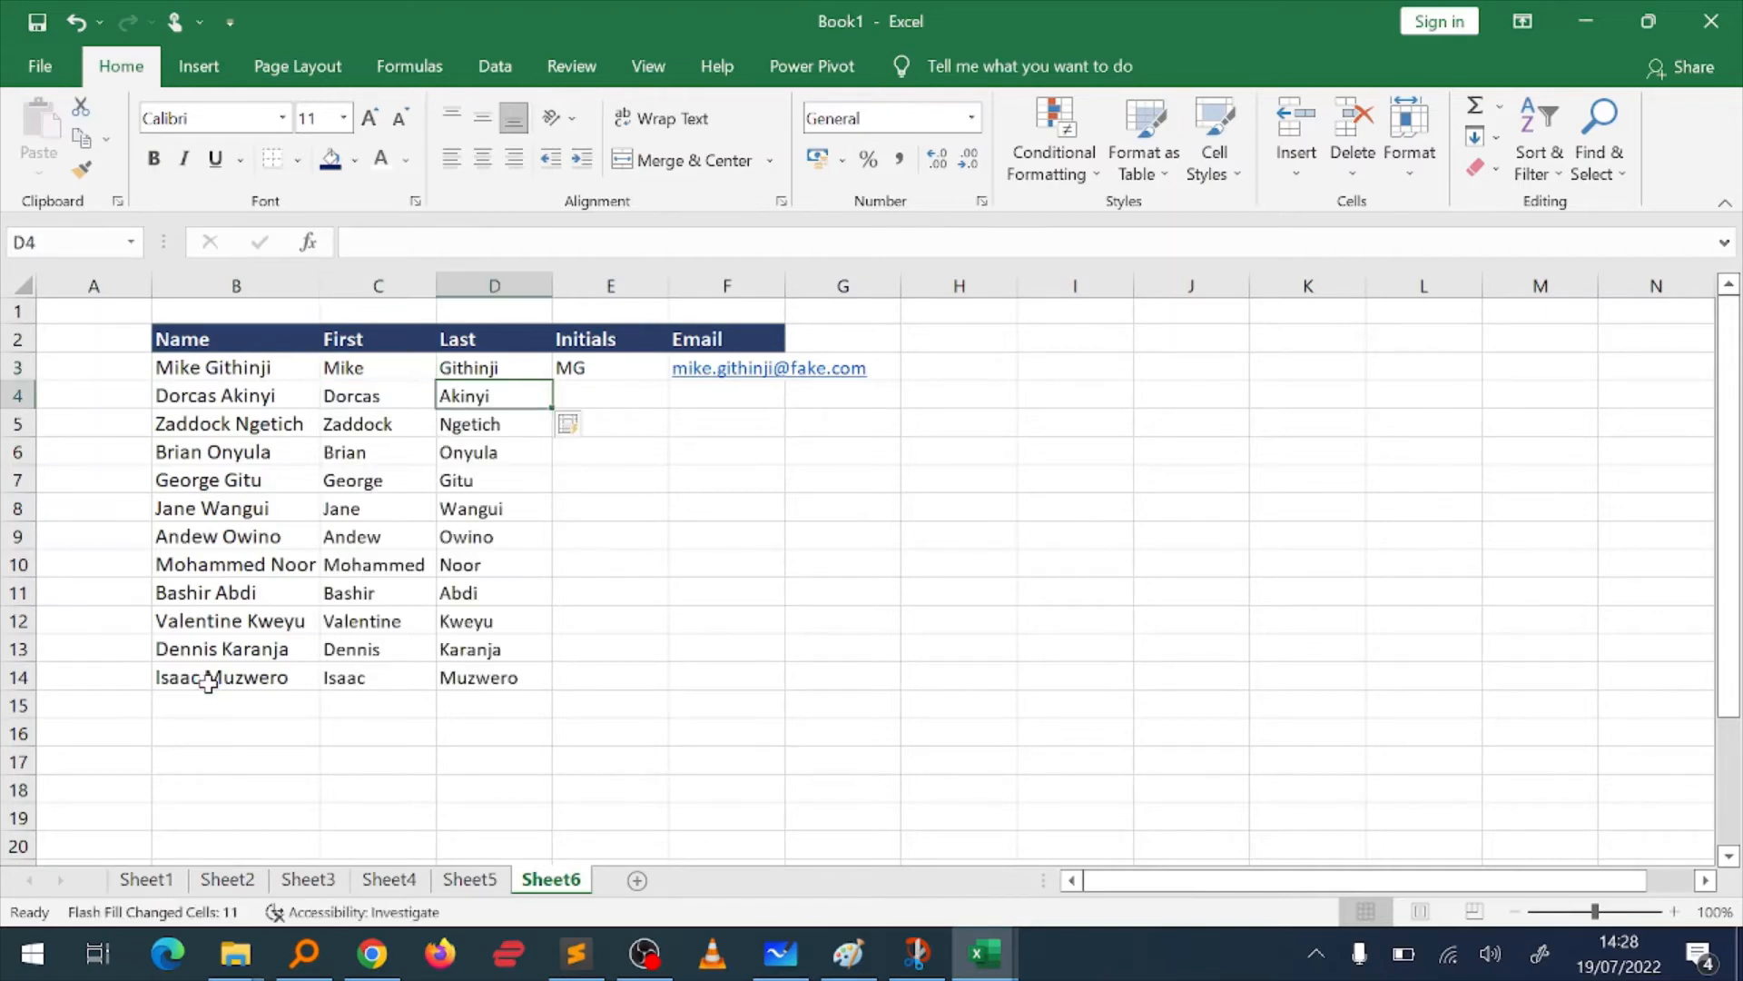
Step: Flash Fill the Initials and Email columns from row 4 down, following the examples in E3 and F3
{"action": "key", "text": "ctrl+Right"}
{"action": "key", "text": "Left"}
{"action": "key", "text": "ctrl+Left"}
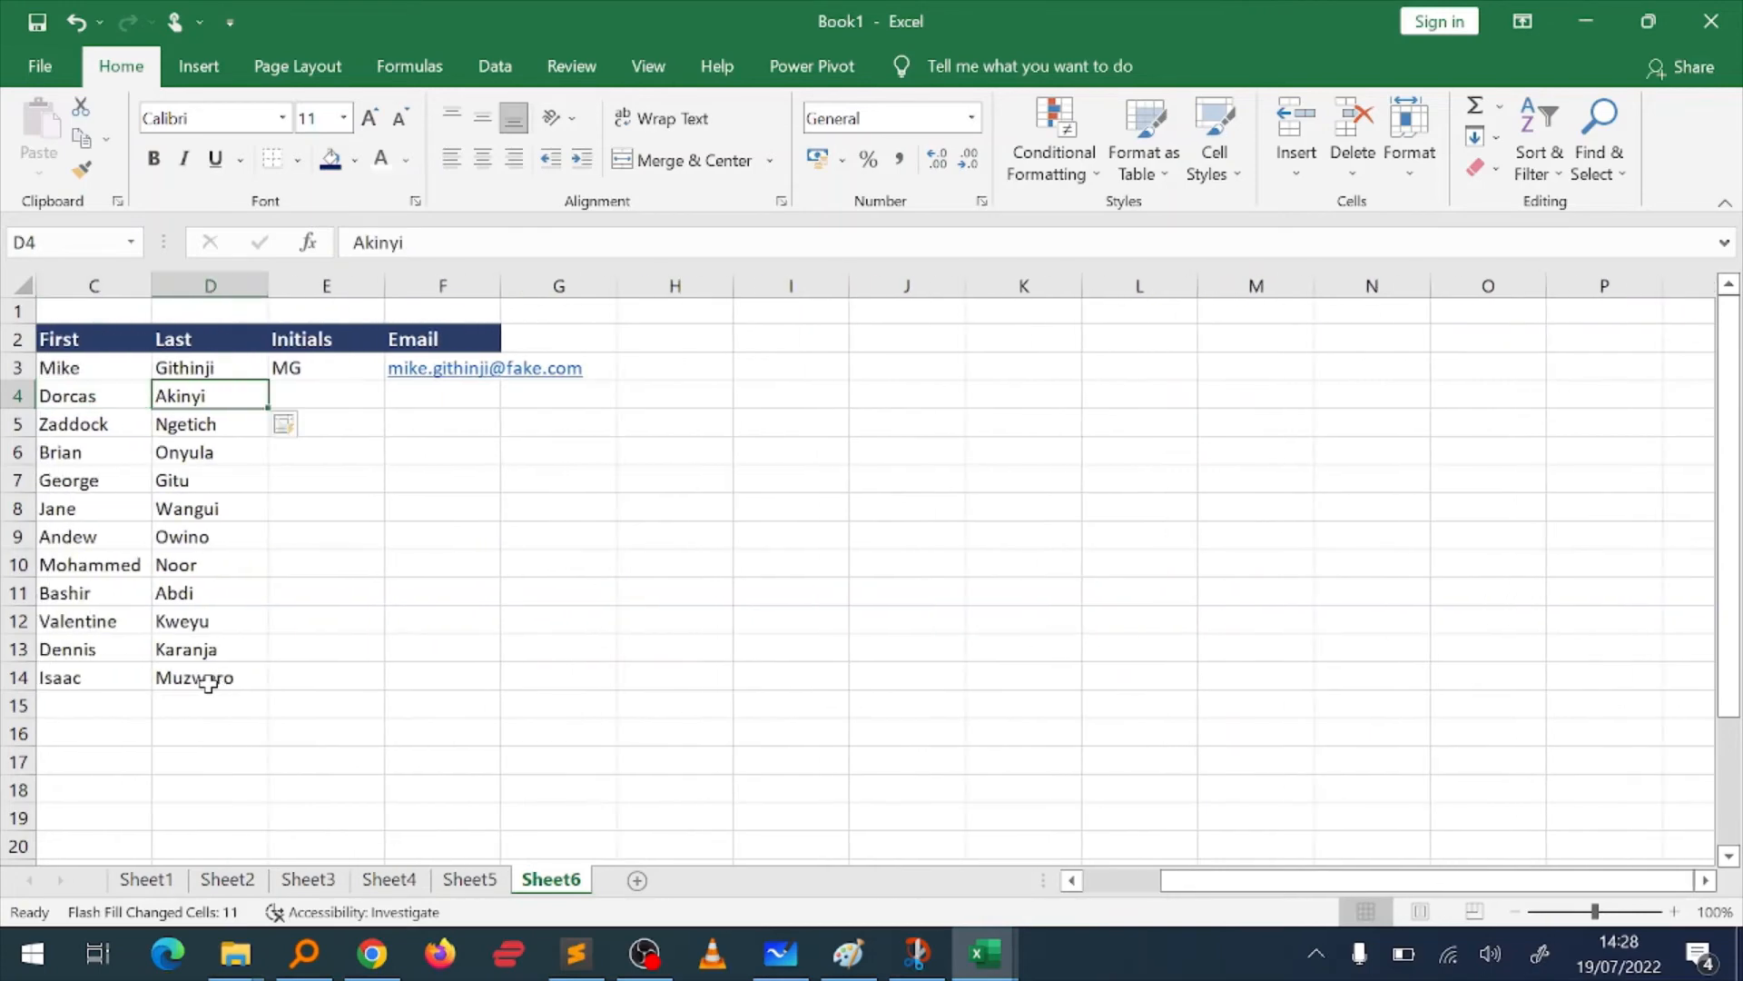
{"action": "key", "text": "Right"}
{"action": "key", "text": "ctrl+e"}
{"action": "key", "text": "Right"}
{"action": "key", "text": "ctrl+e"}
Step: Review the filled First, Last, Initials and Email columns against the Name list
{"action": "key", "text": "Left"}
{"action": "key", "text": "Left"}
{"action": "key", "text": "Left"}
{"action": "key", "text": "Left"}
{"action": "key", "text": "Left"}
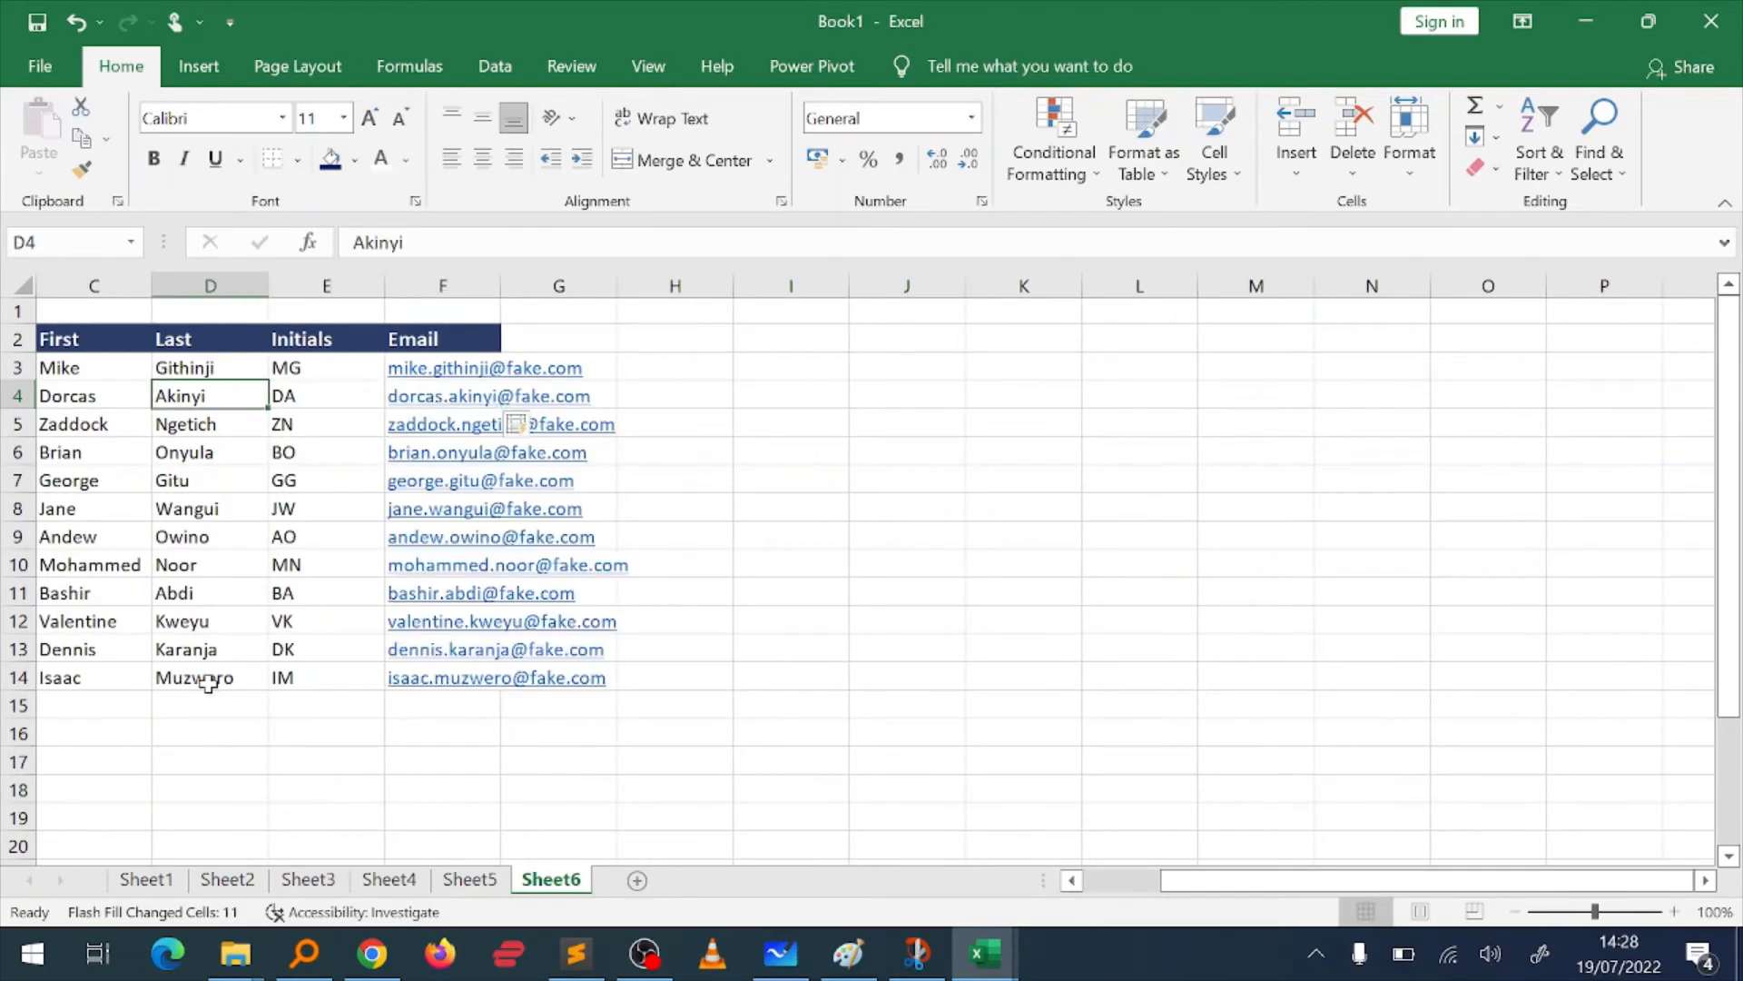
{"action": "key", "text": "Up"}
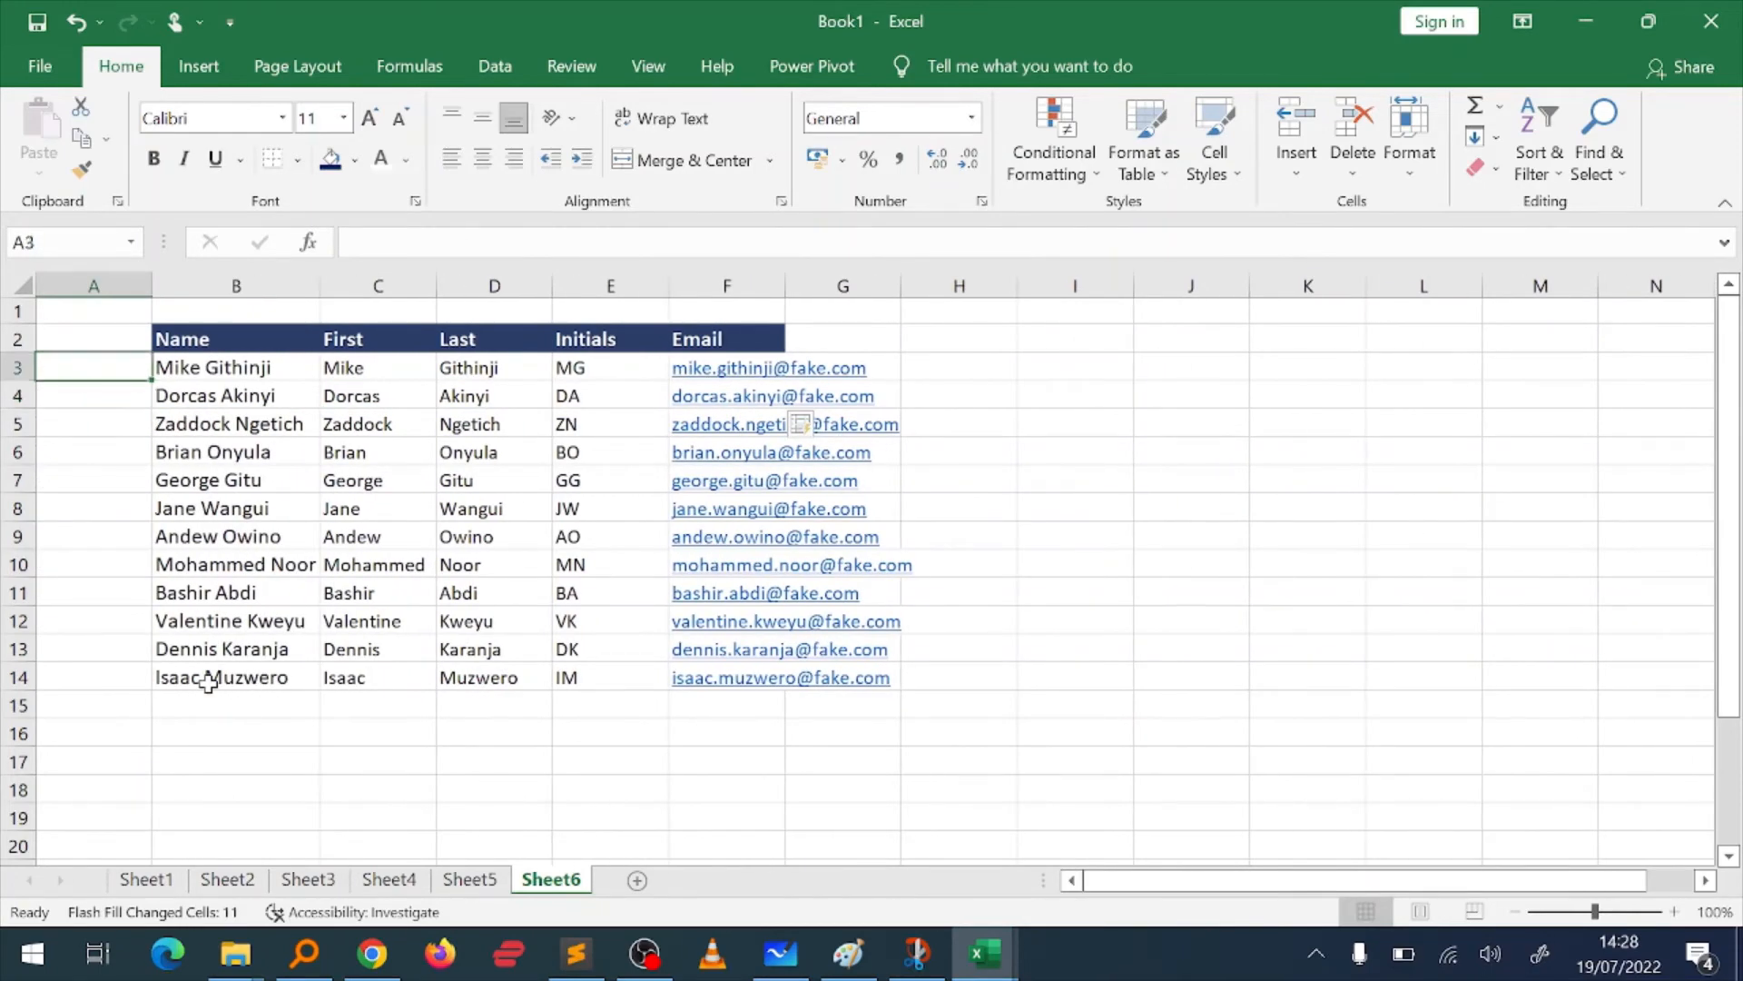
{"action": "key", "text": "Right"}
{"action": "key", "text": "Right"}
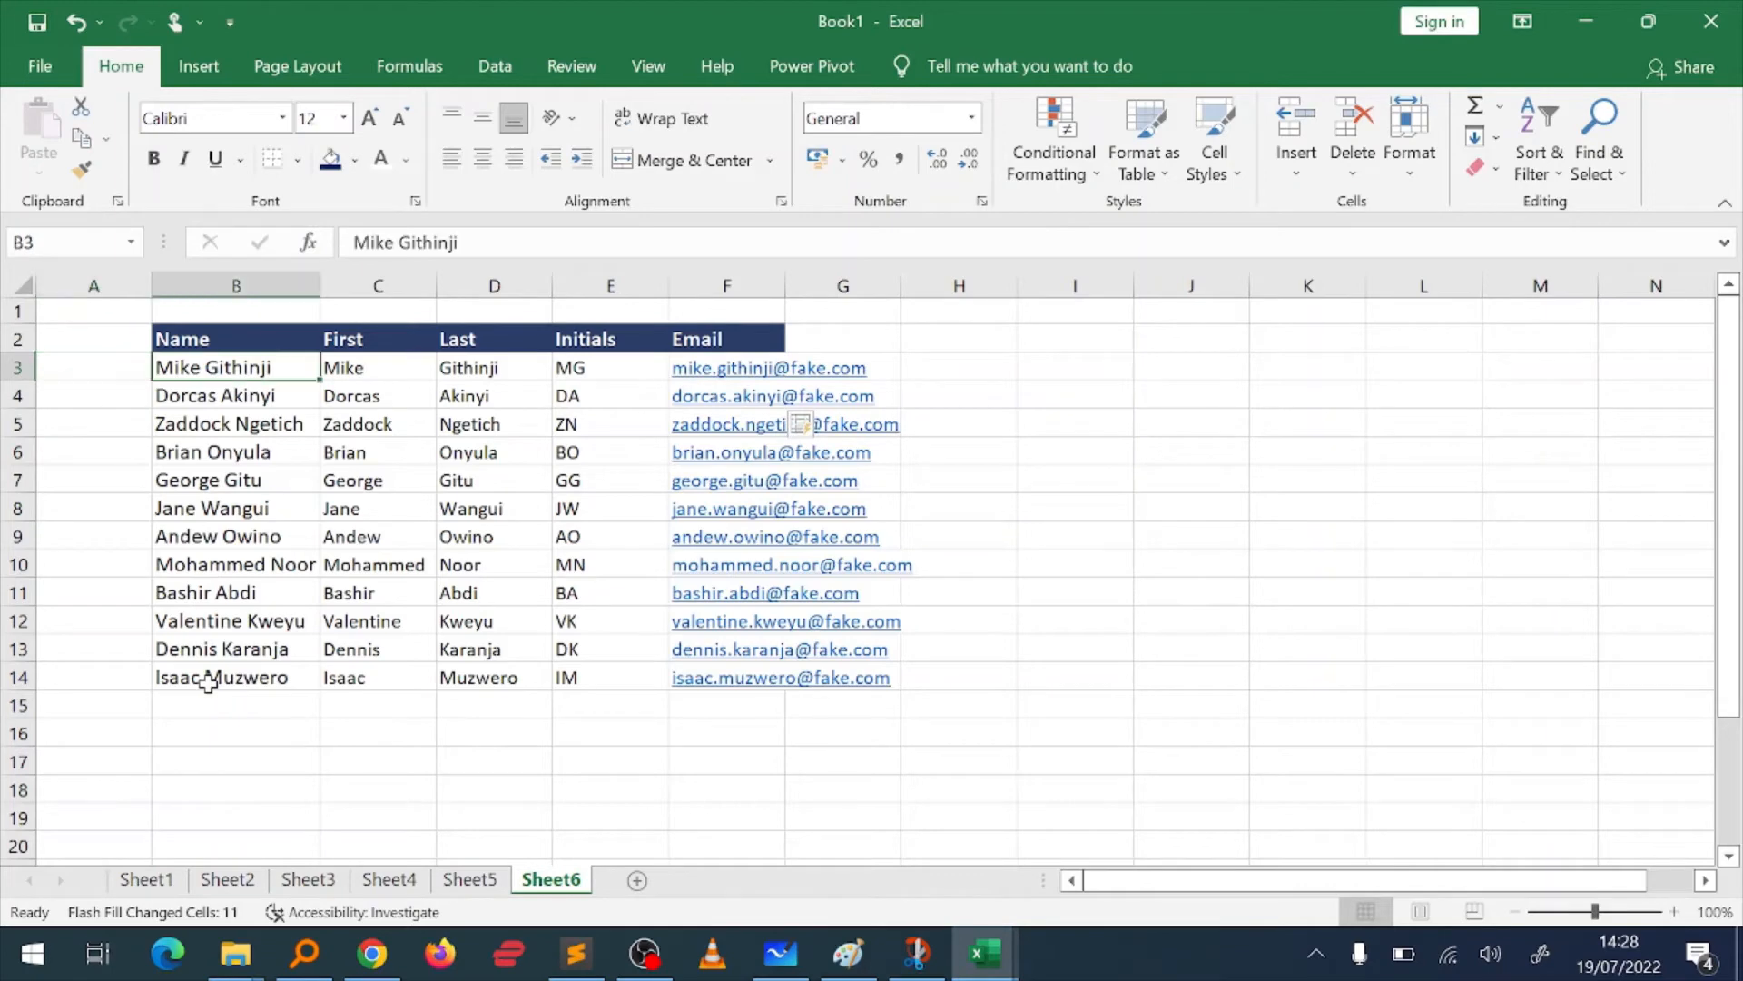
{"action": "key", "text": "Down"}
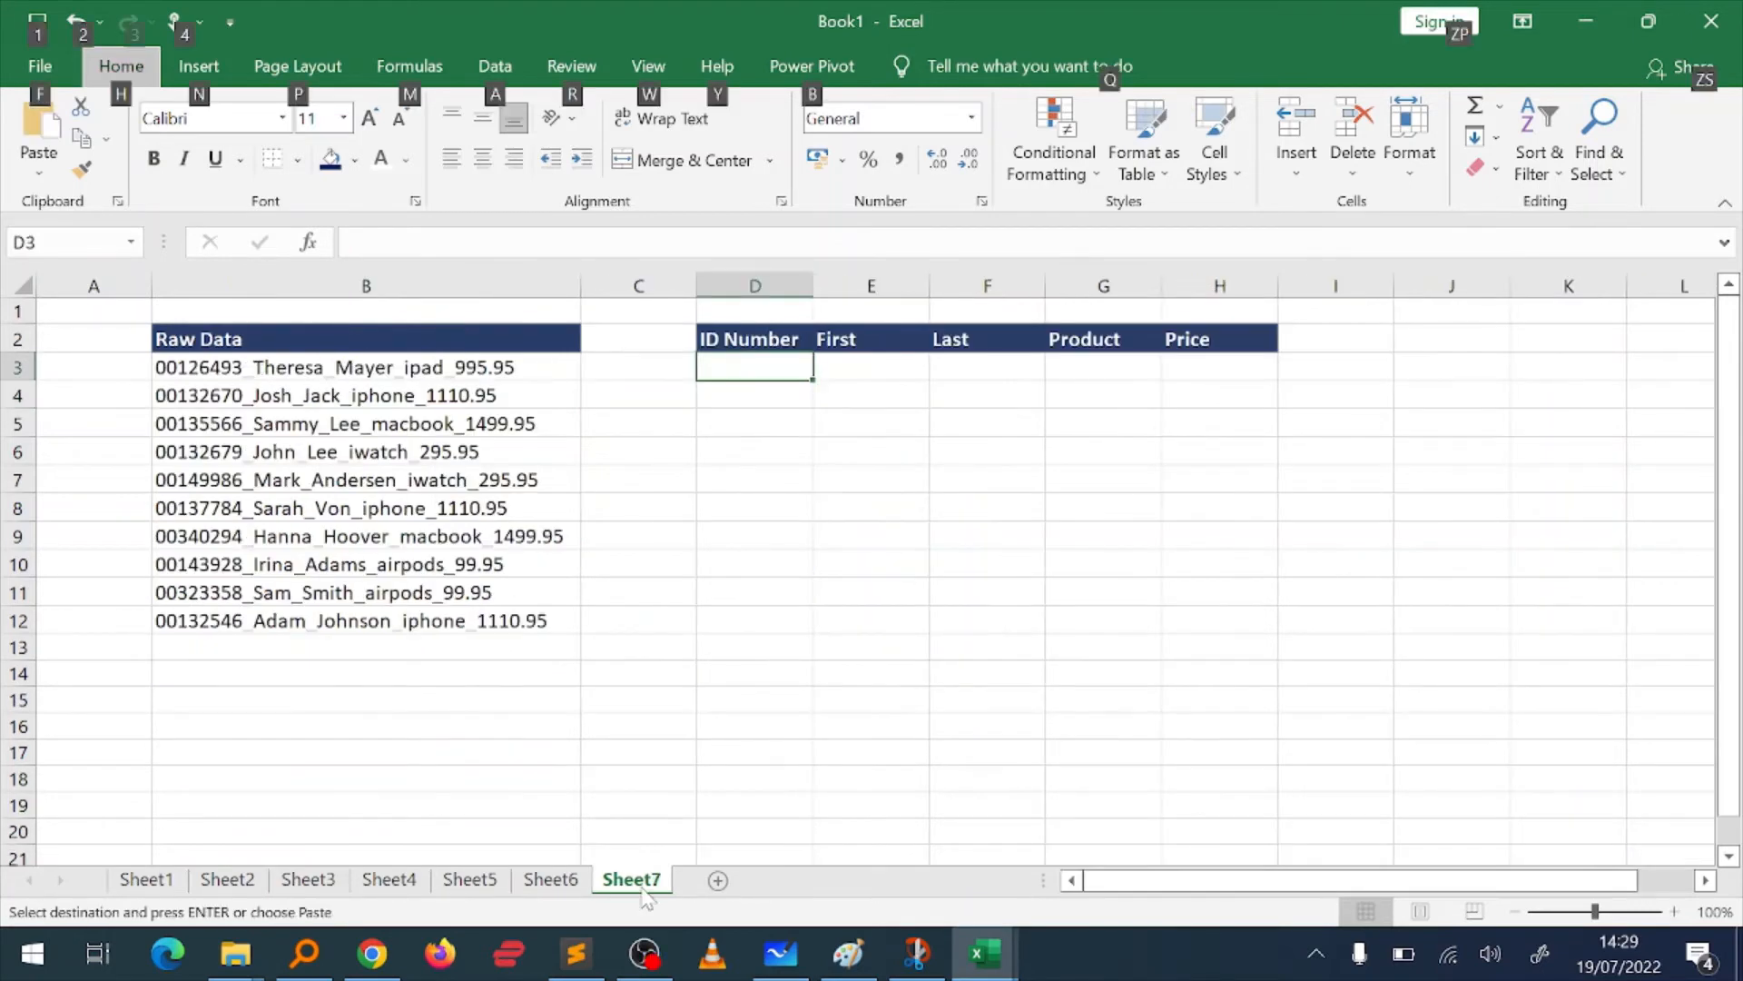
Step: Examine the Raw Data entry in B3 on Sheet7 part by part: ID number, first name, last name, product and price
{"action": "left_click", "coordinate": [130, 810]}
{"action": "left_click", "coordinate": [401, 393]}
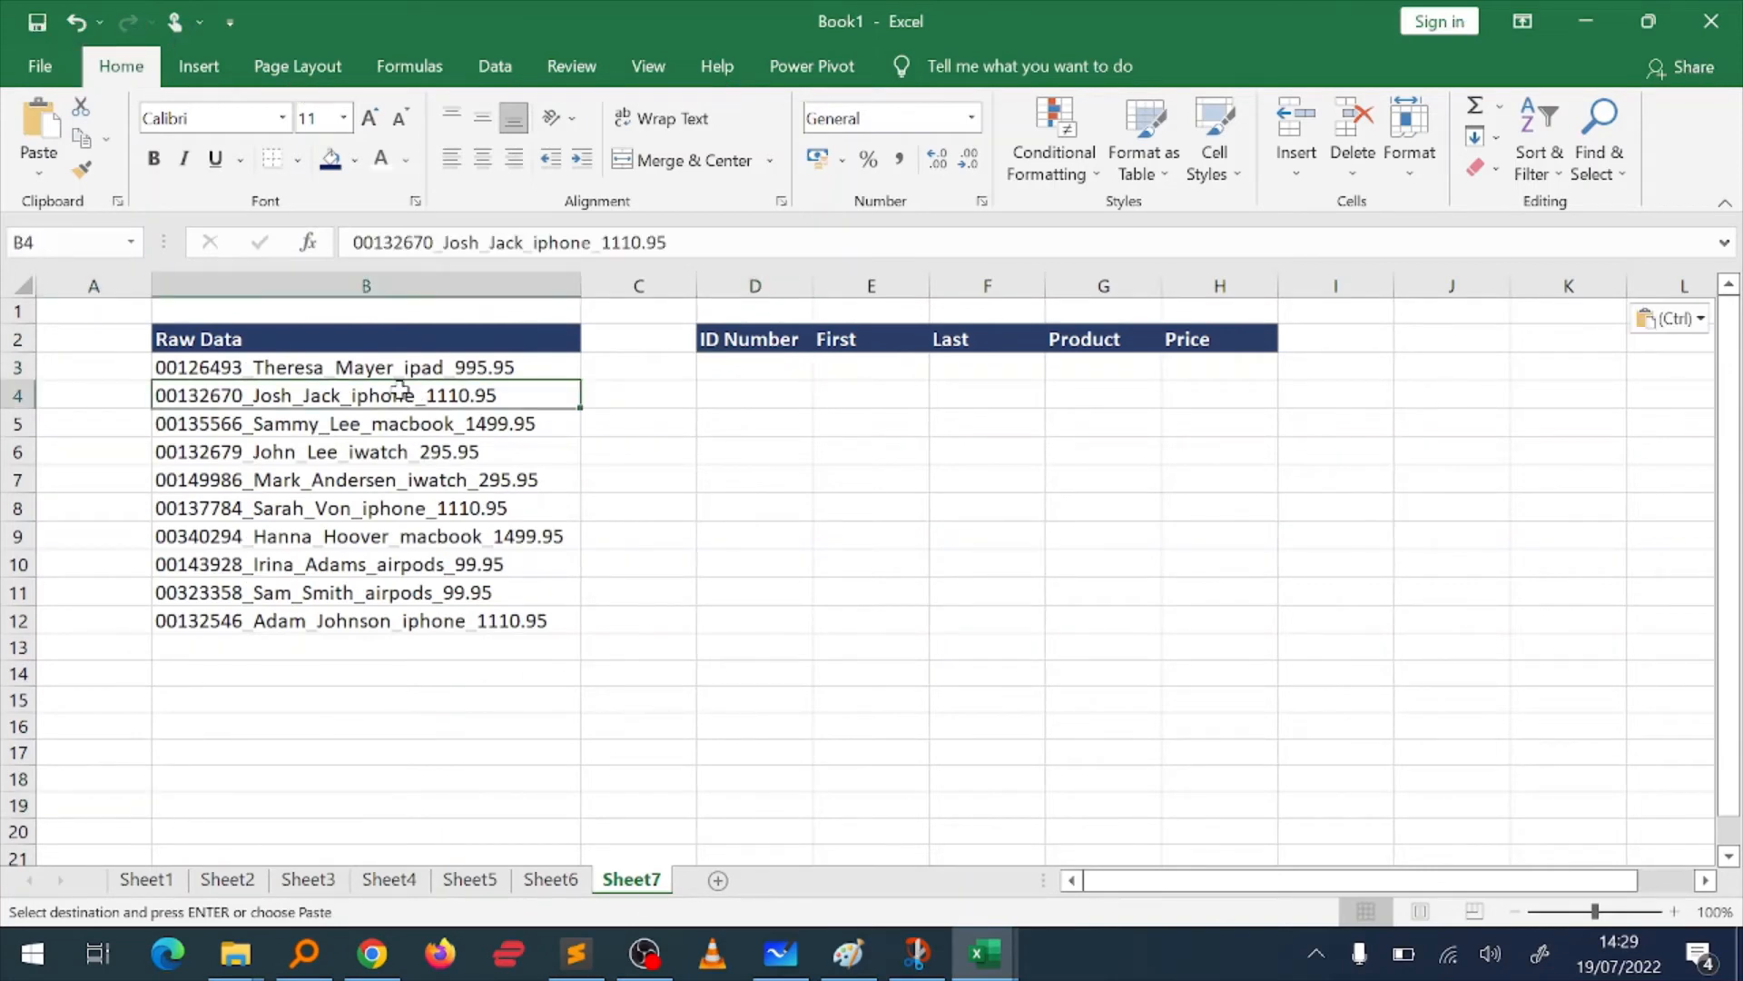
{"action": "key", "text": "Up"}
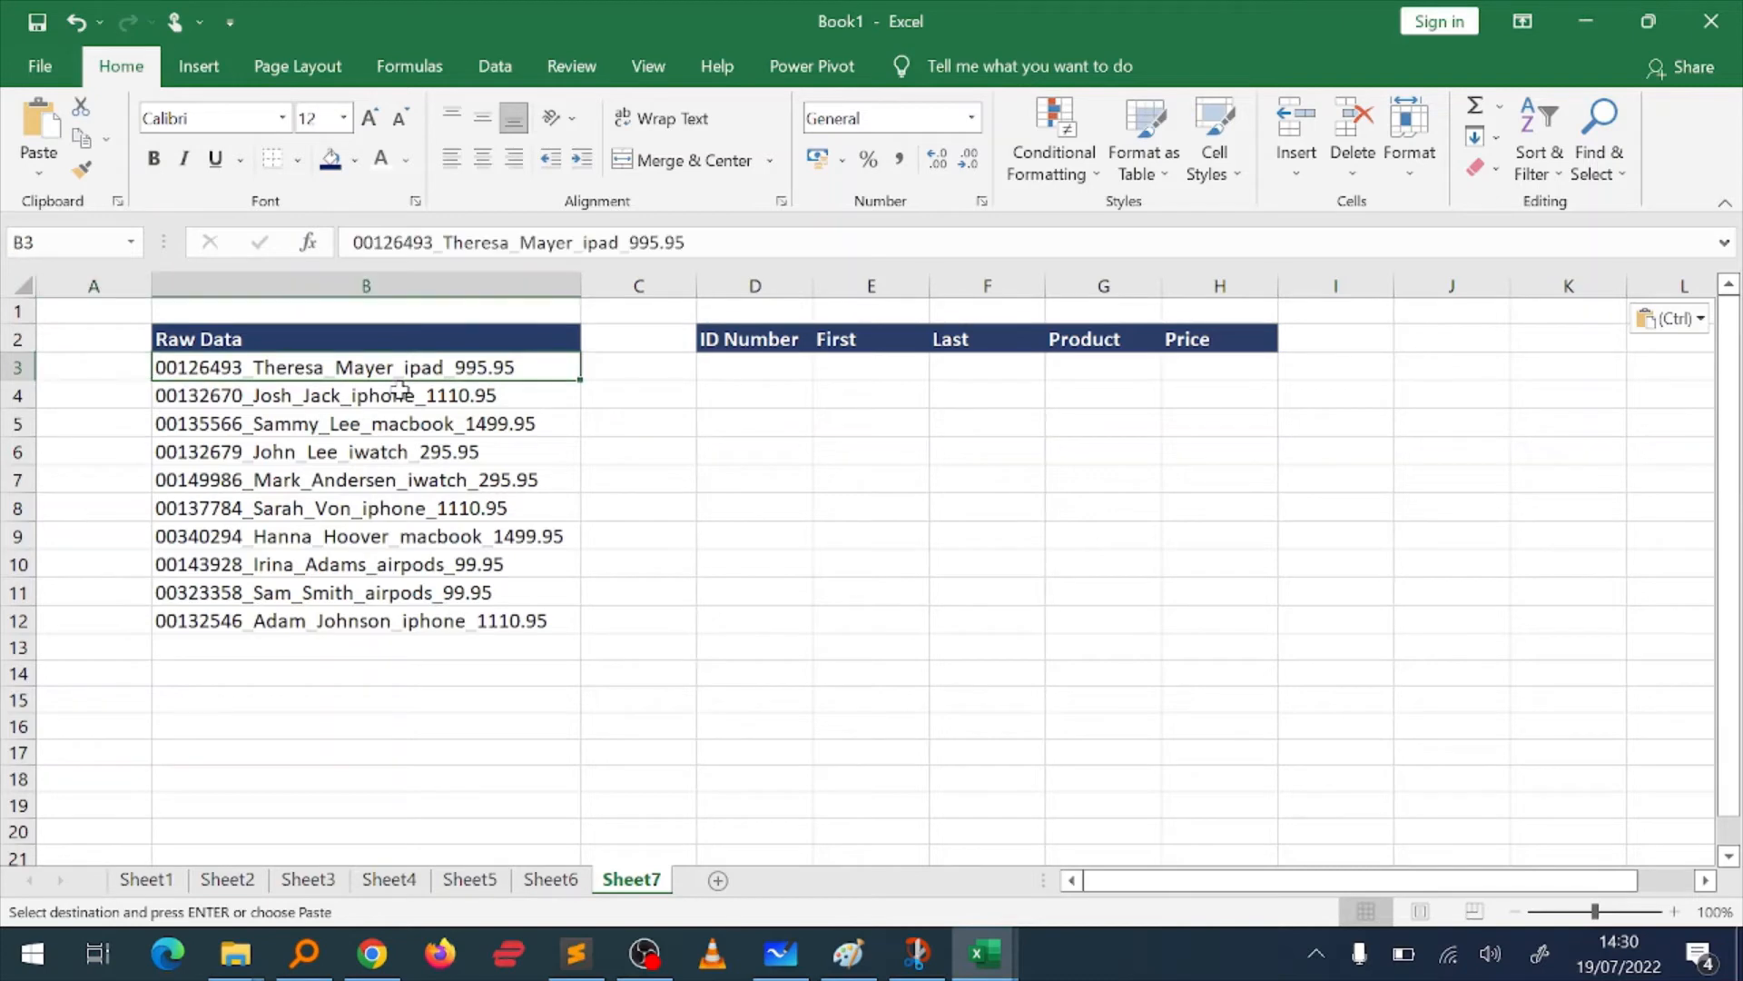
{"action": "double_click", "coordinate": [188, 368]}
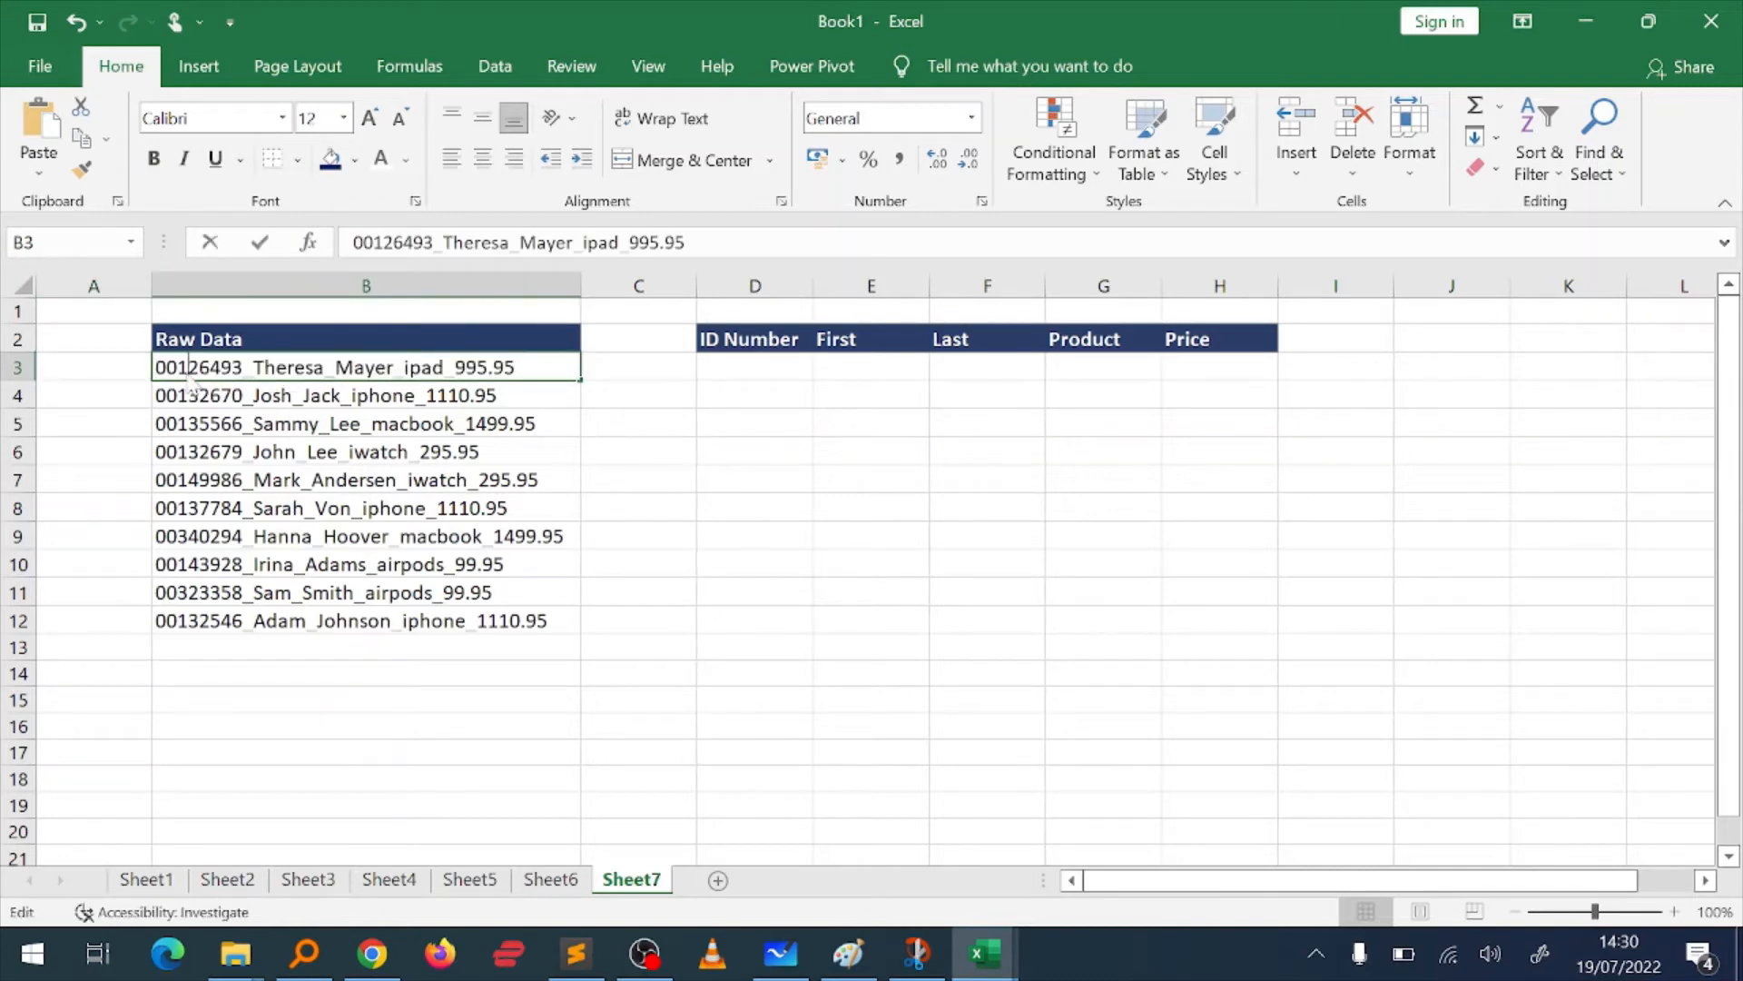
{"action": "double_click", "coordinate": [188, 368]}
{"action": "left_click", "coordinate": [306, 368]}
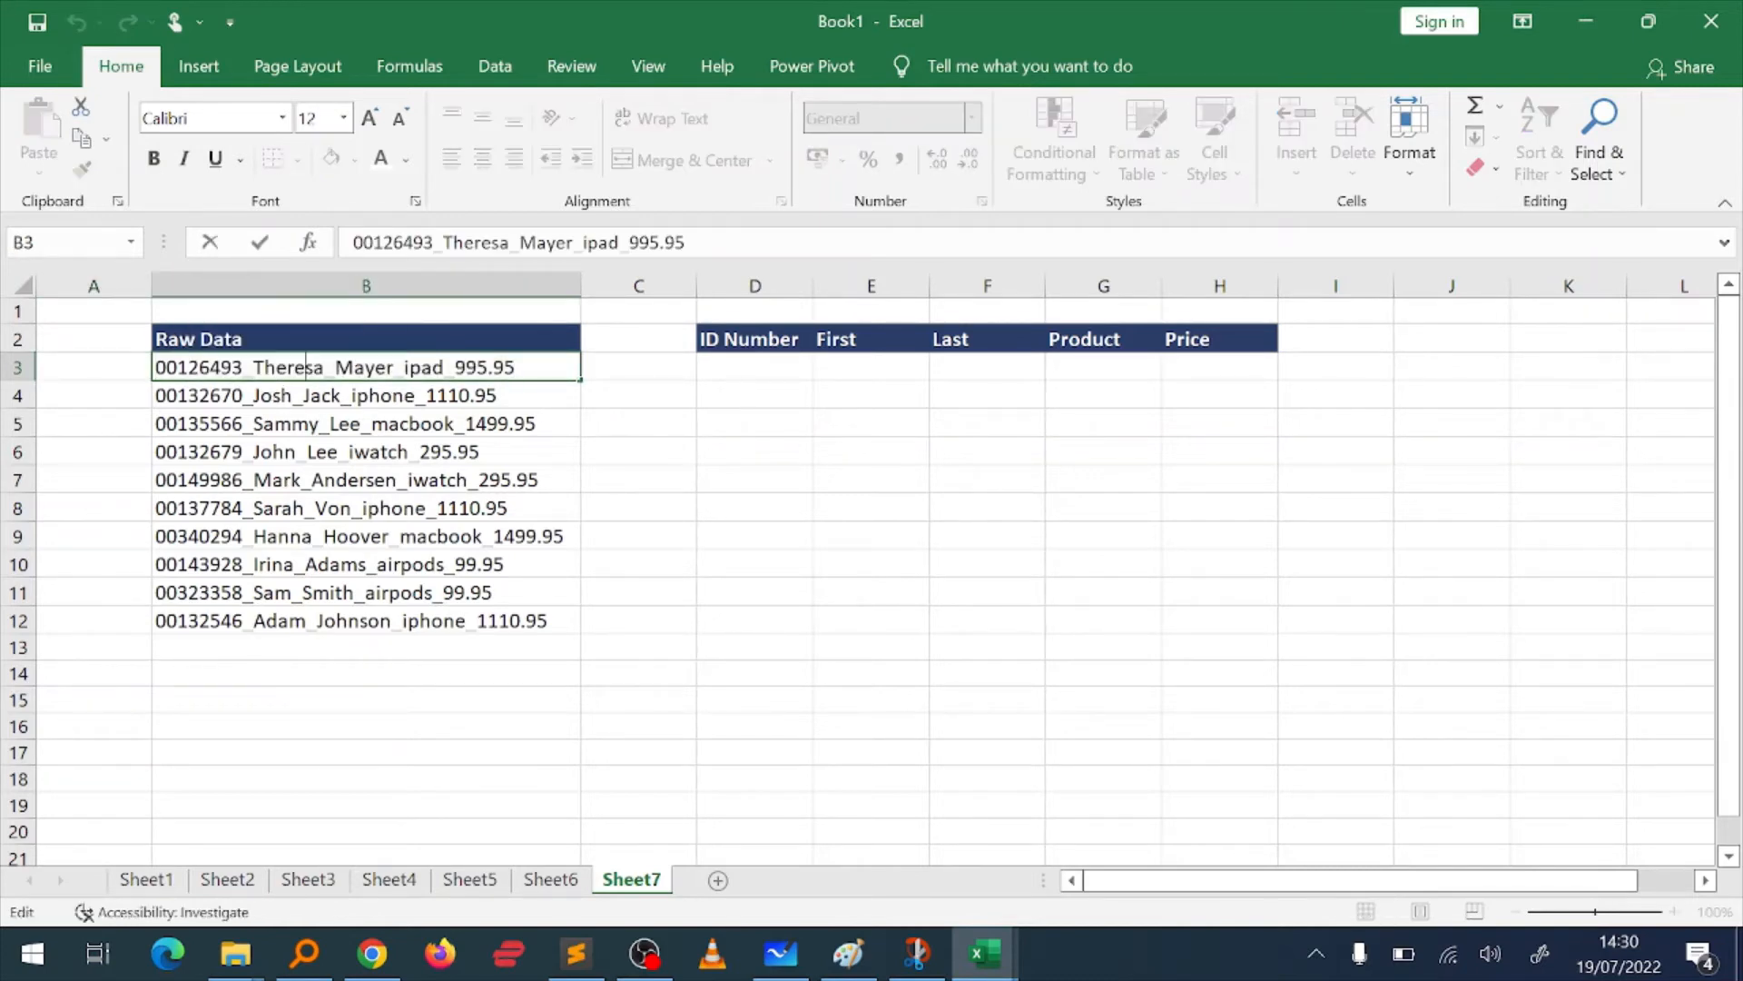
{"action": "left_click", "coordinate": [365, 368]}
{"action": "left_click", "coordinate": [422, 368]}
{"action": "left_click", "coordinate": [489, 368]}
Step: Enter the ID number from the B3 raw data into the ID Number column, cell D3
{"action": "left_click", "coordinate": [741, 359]}
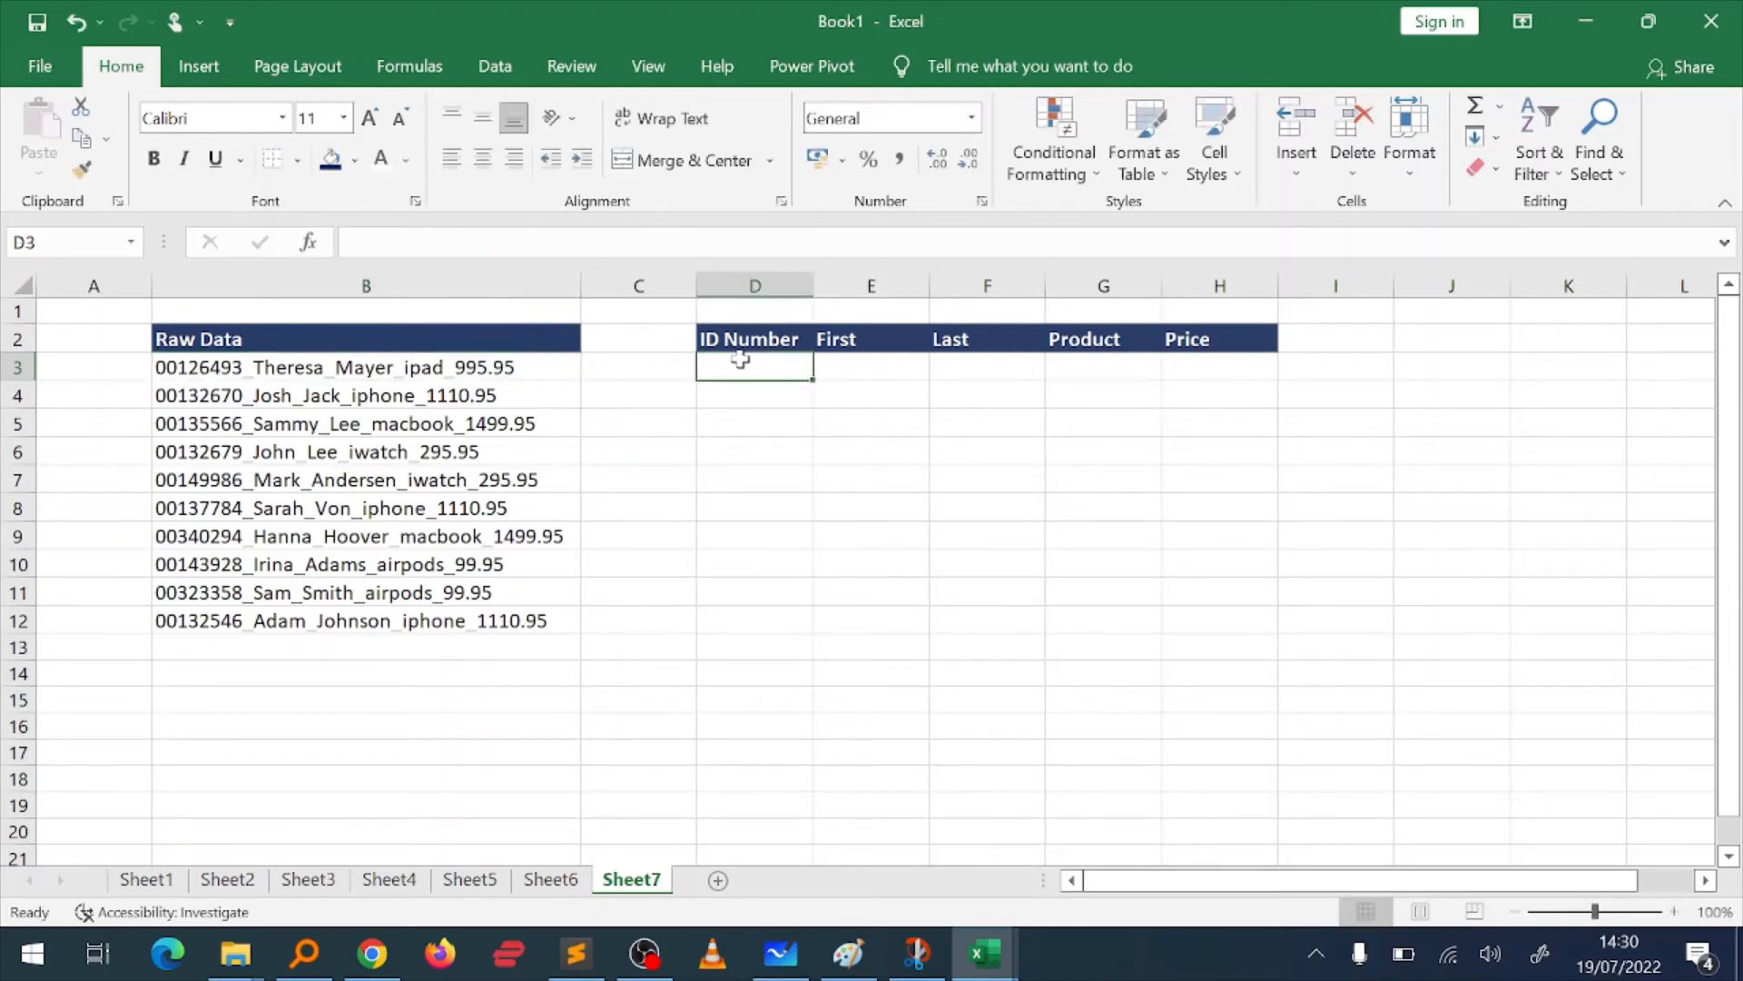
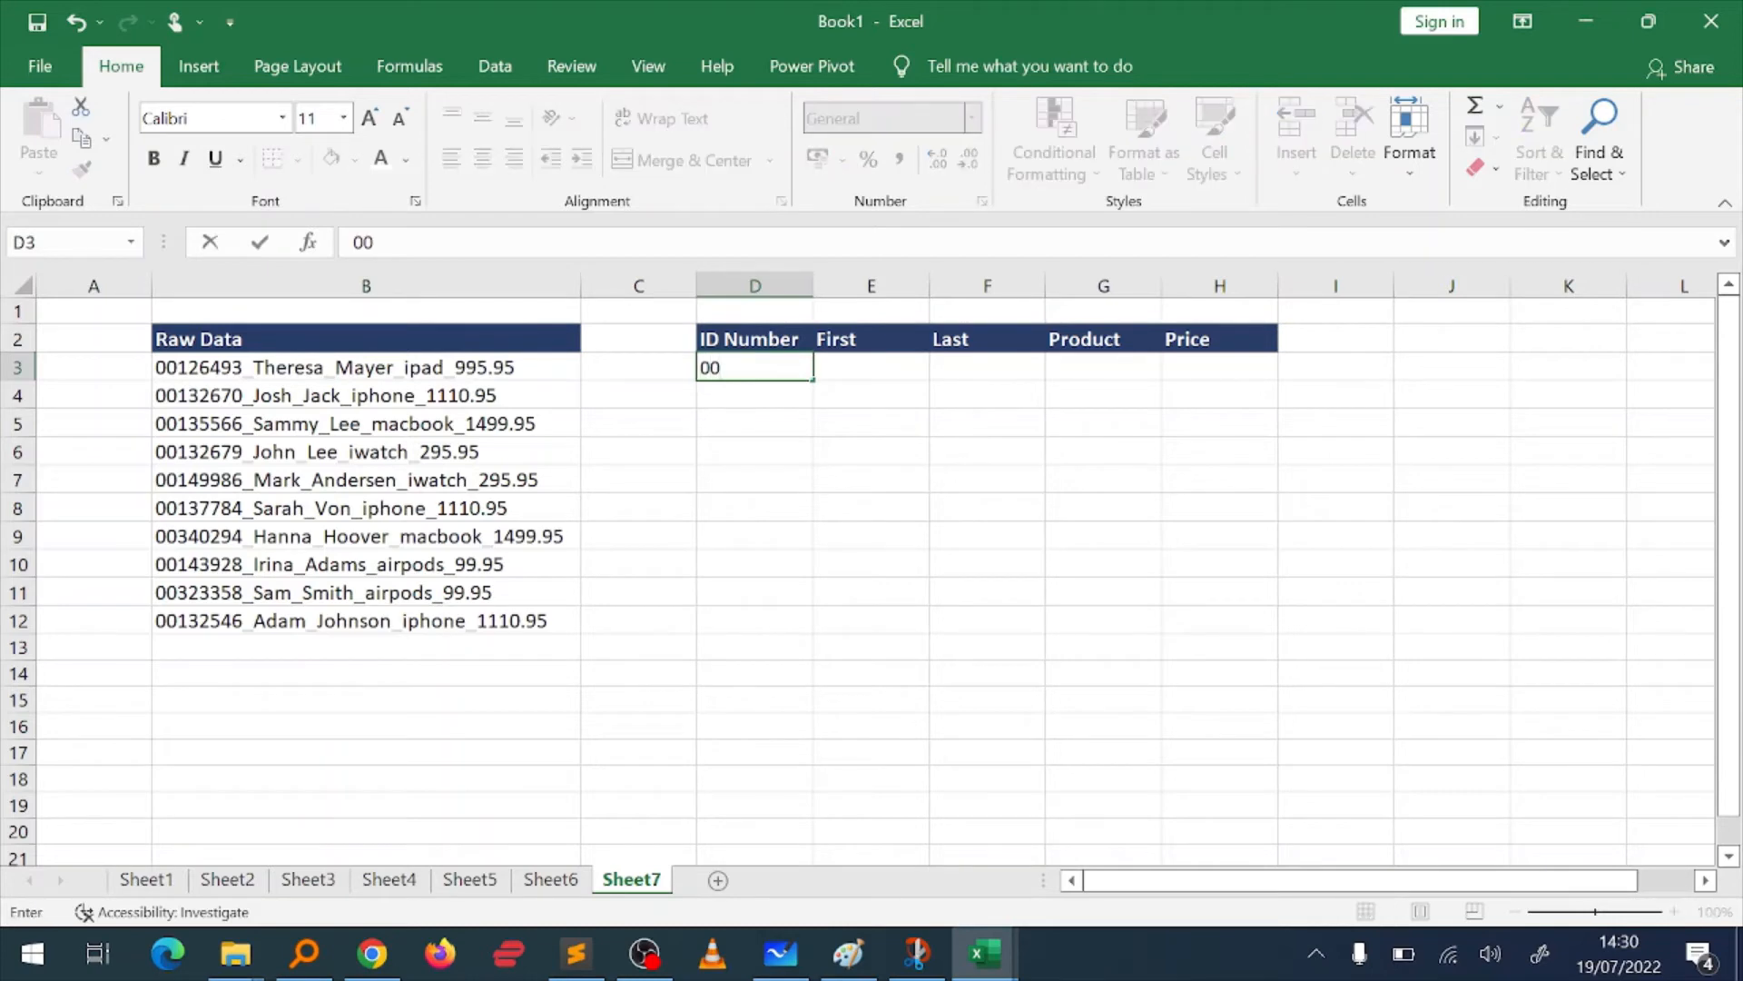
{"action": "key", "text": "Tab"}
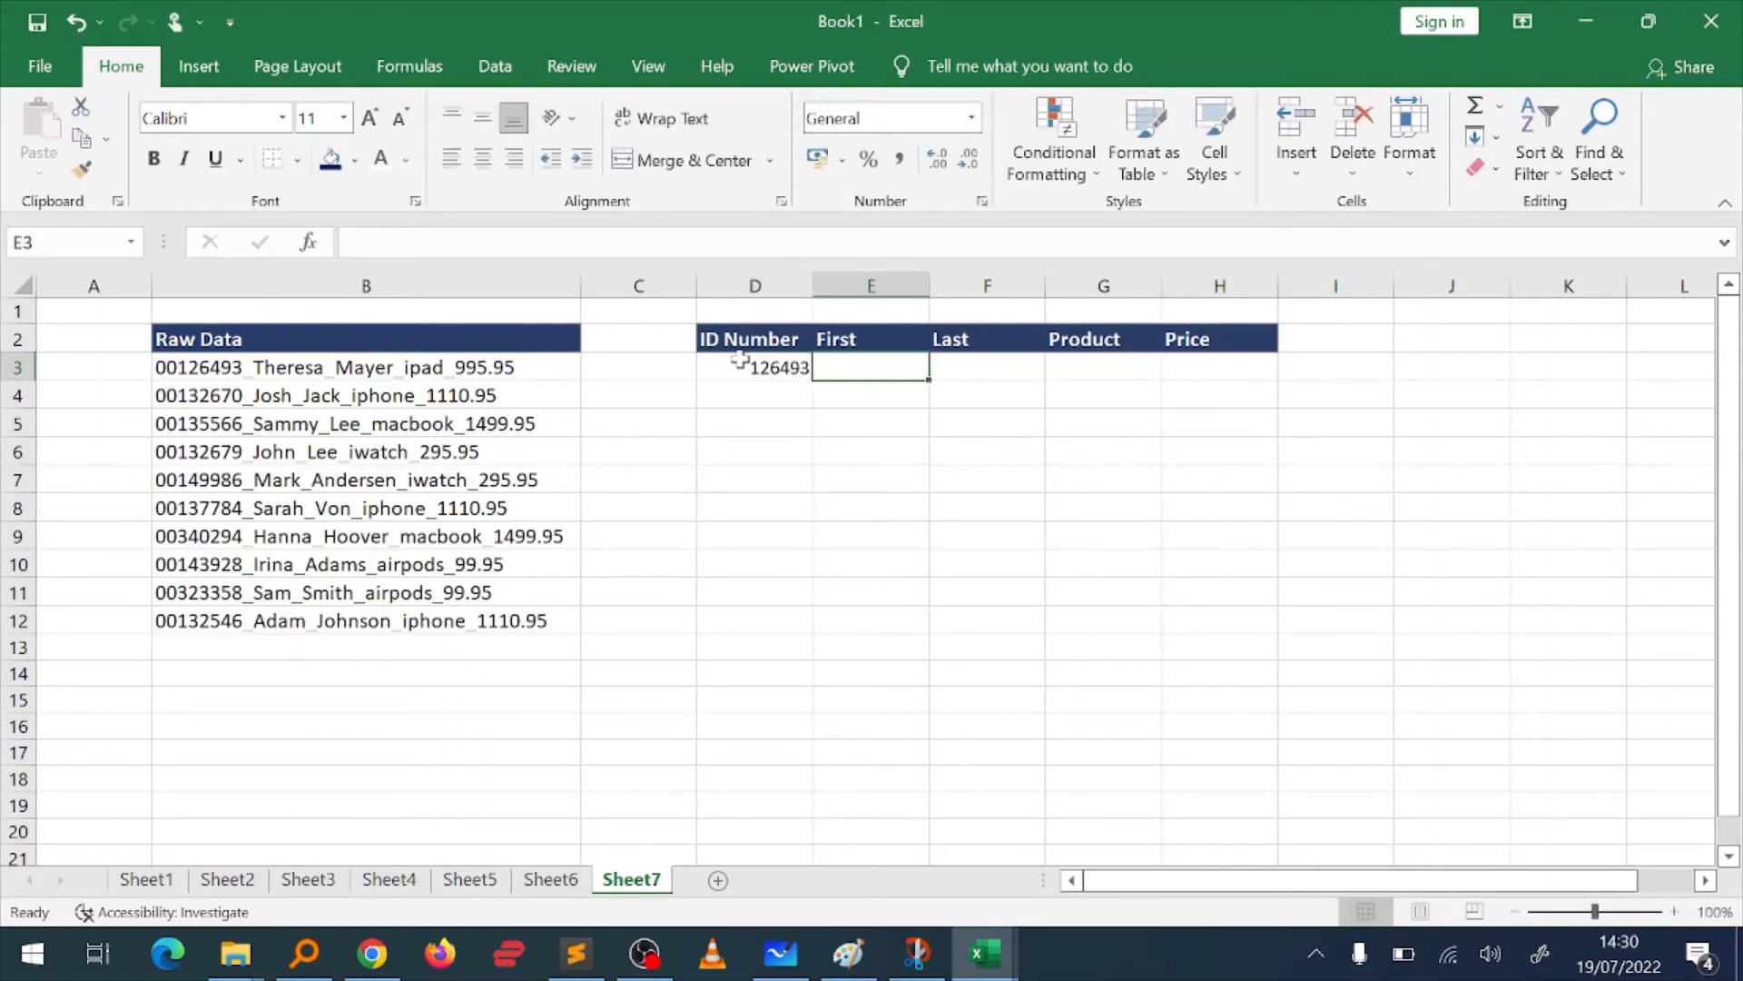
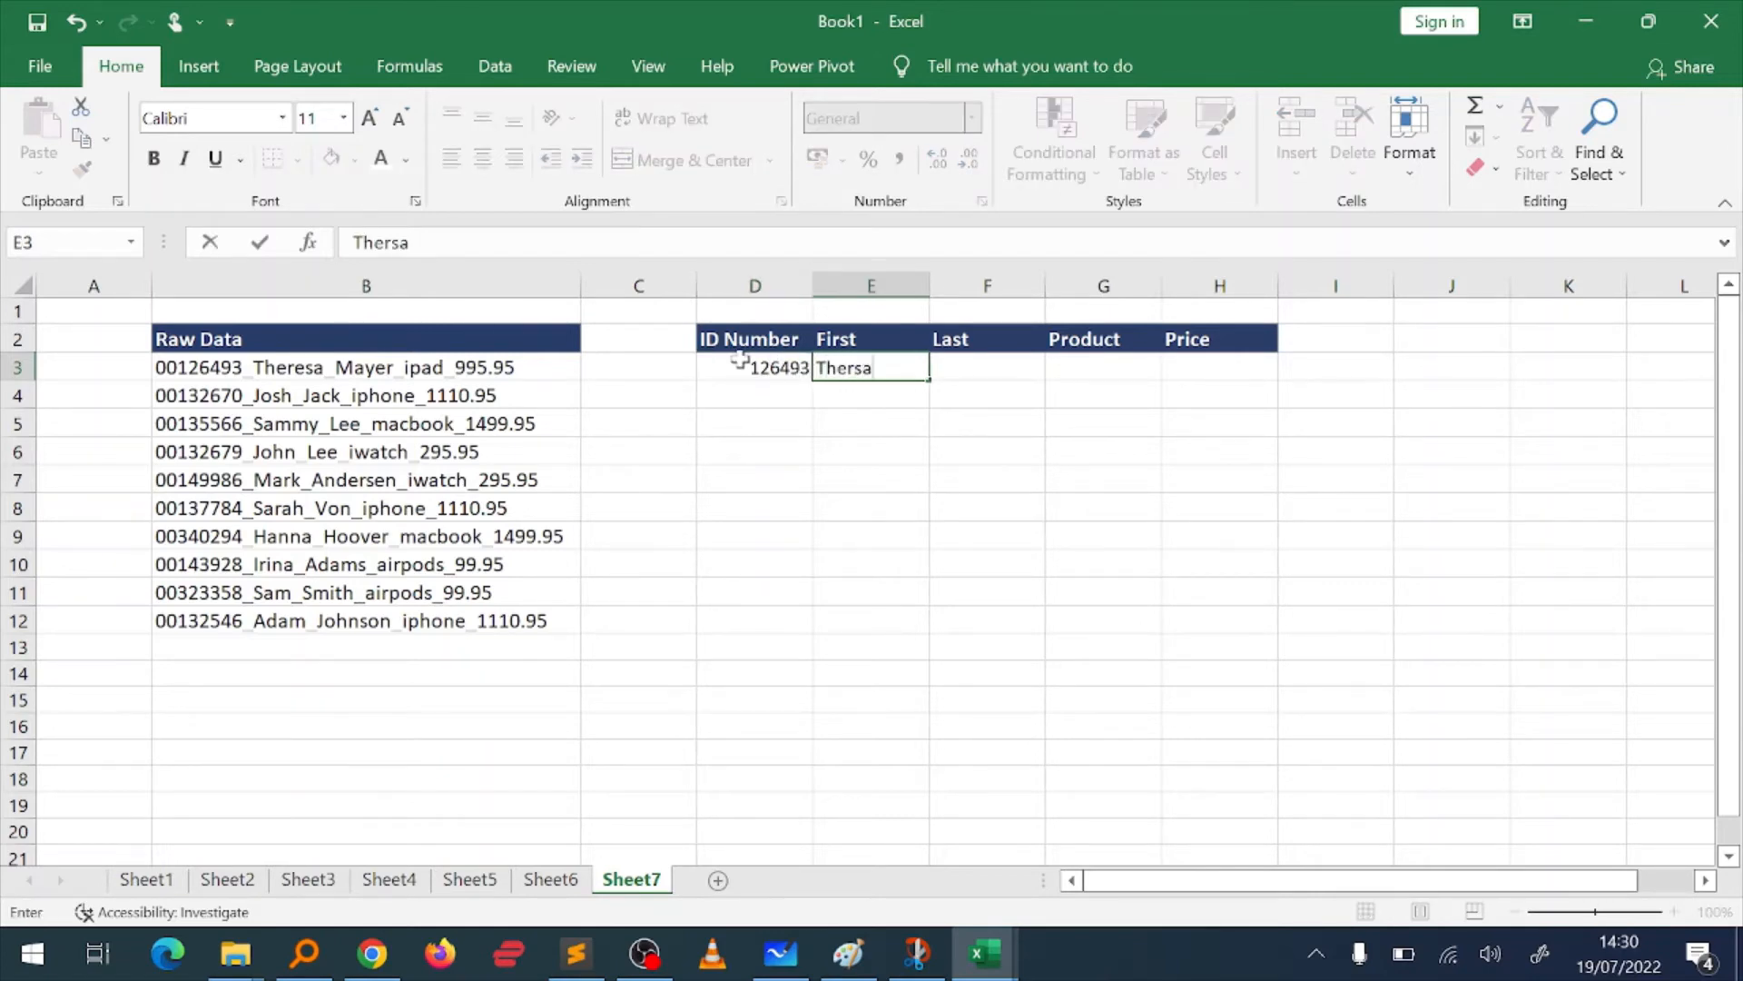
Step: Enter the customer's first name from the B3 raw data into E3, spelled as in the source
{"action": "type", "text": "ed"}
{"action": "key", "text": "BackSpace"}
{"action": "type", "text": "sa"}
{"action": "key", "text": "Tab"}
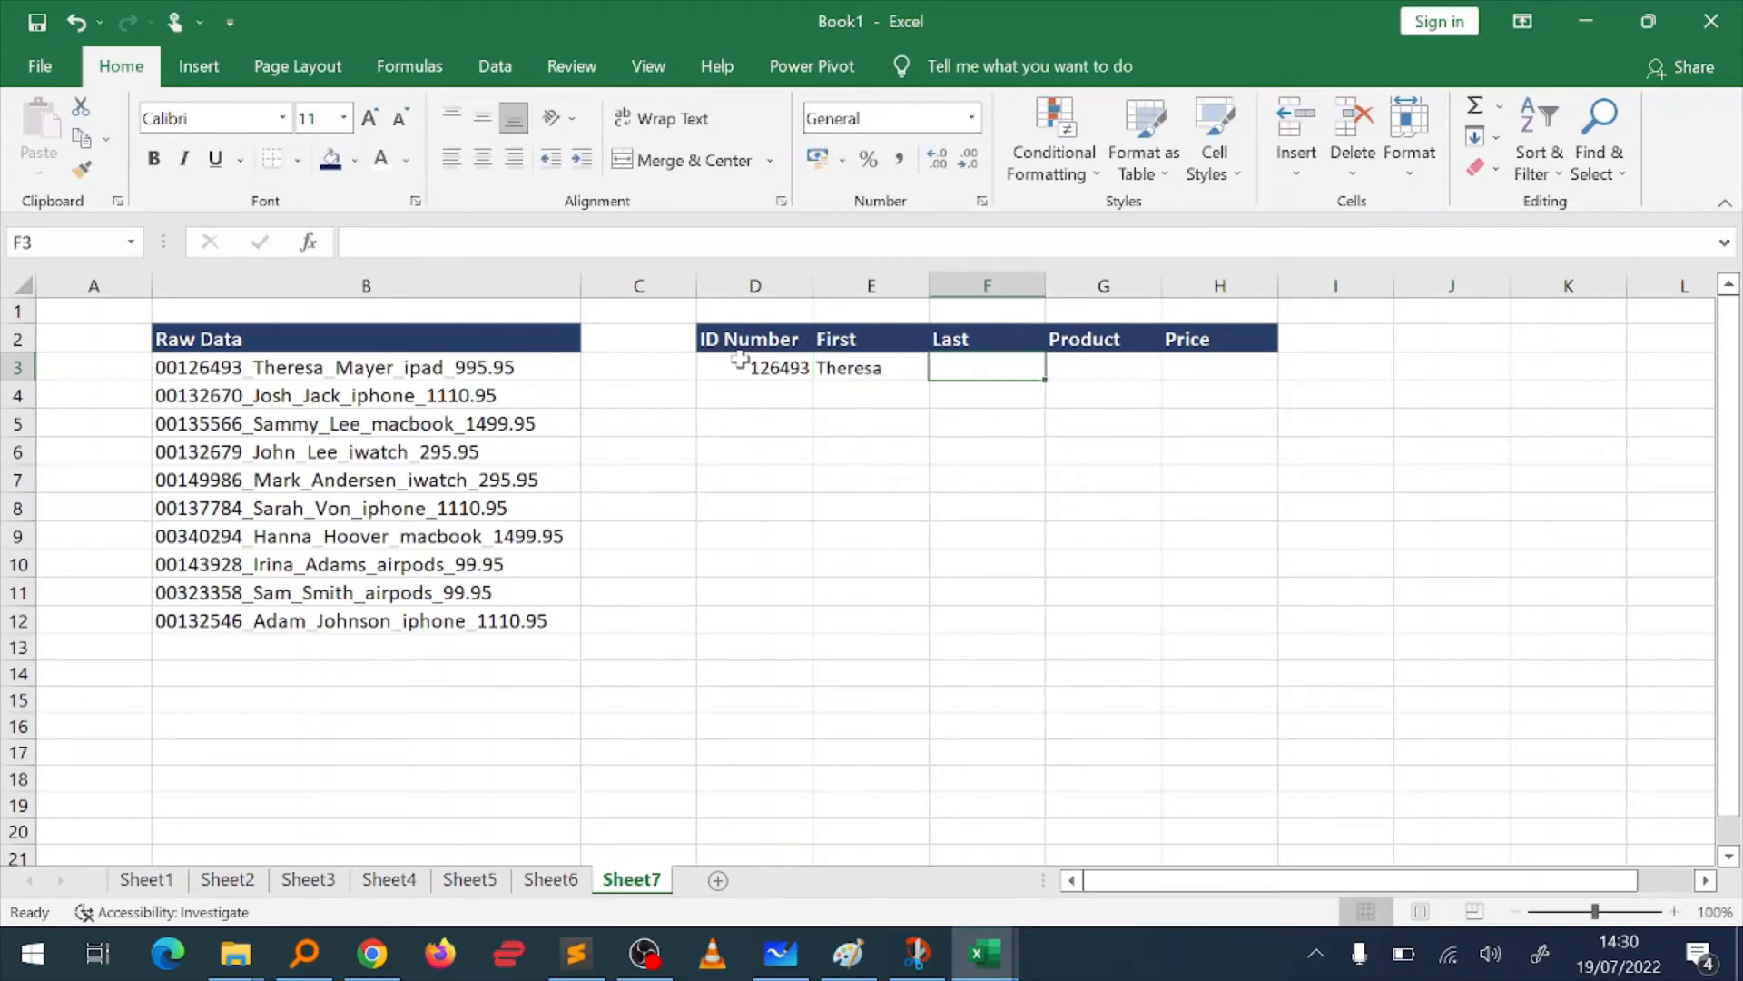
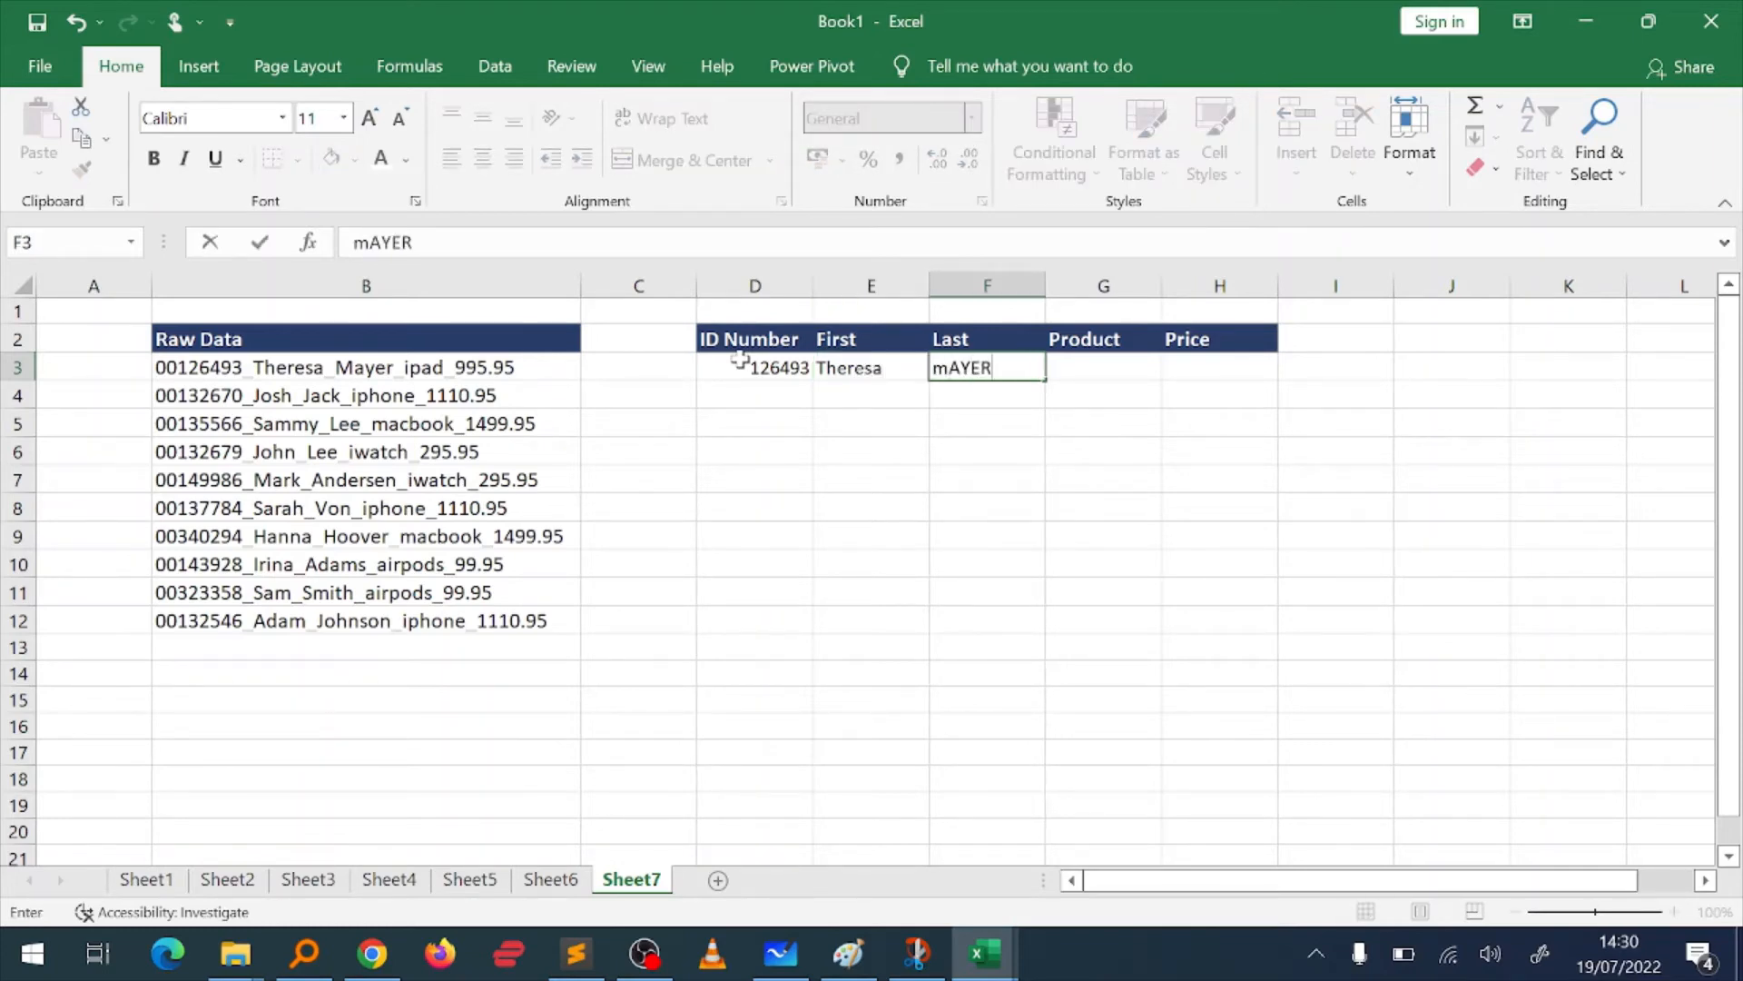
Step: Enter the customer's last name from B3 in F3, the product Ipad in G3 and the price 995.95 in H3
{"action": "key", "text": "Tab"}
{"action": "type", "text": "ipad"}
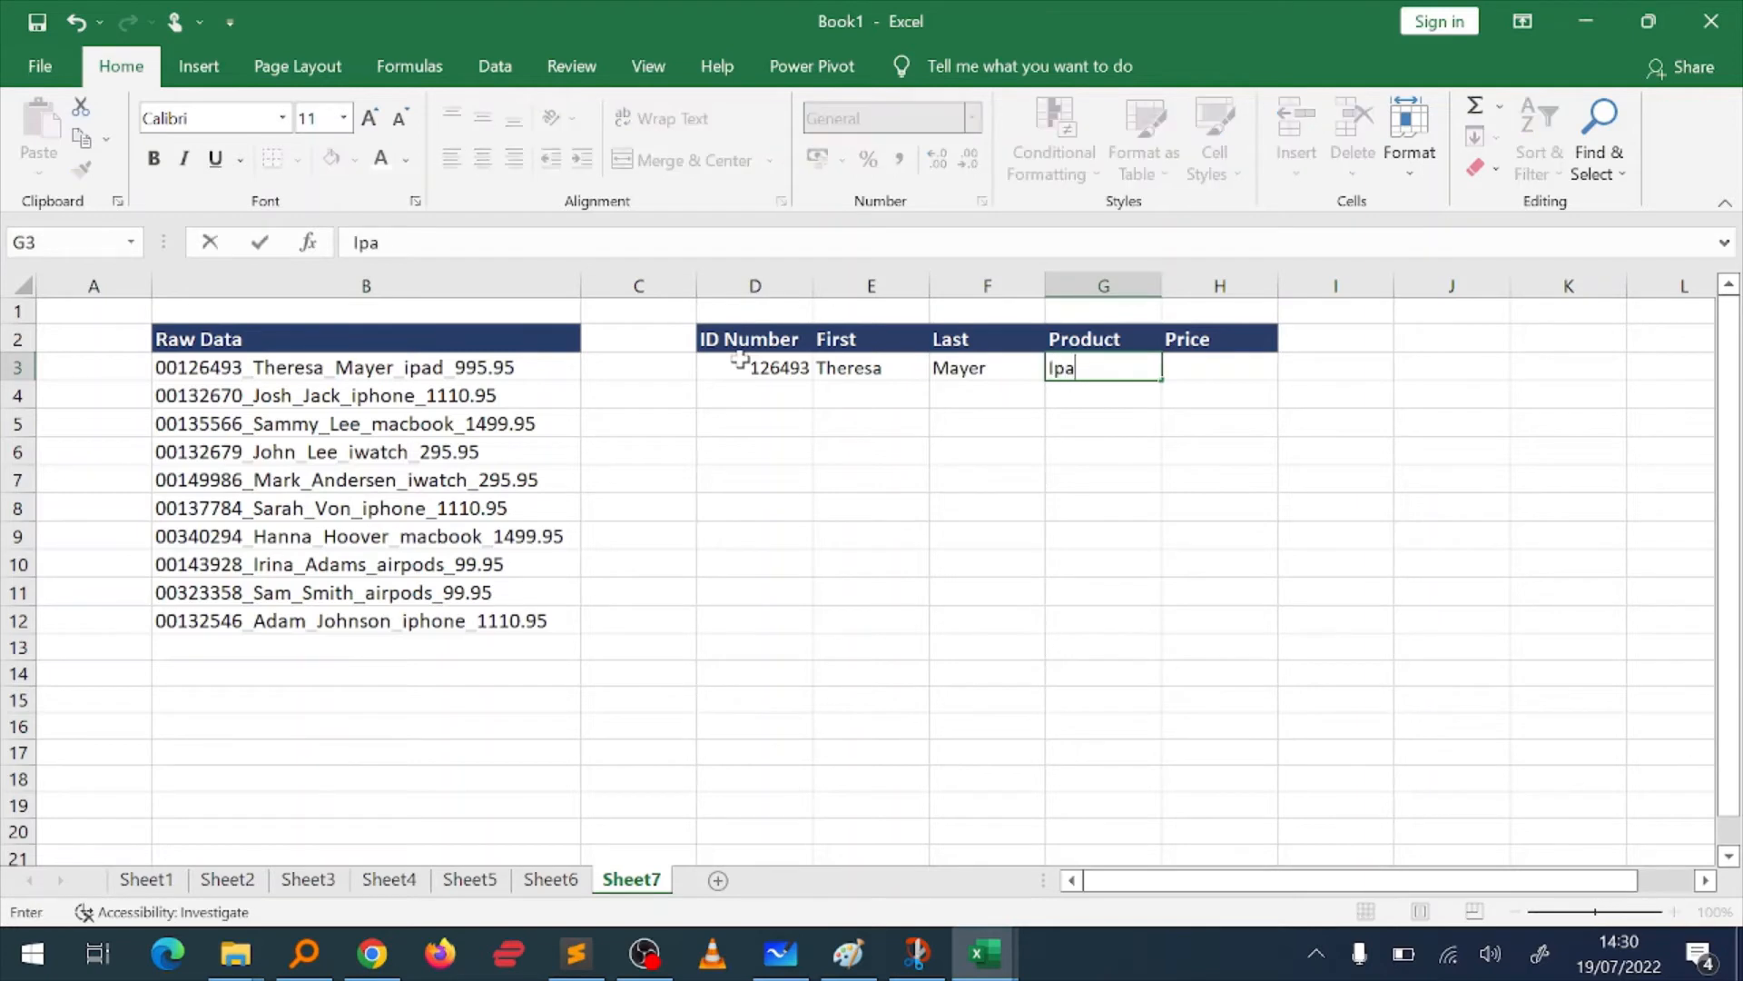
{"action": "key", "text": "Tab"}
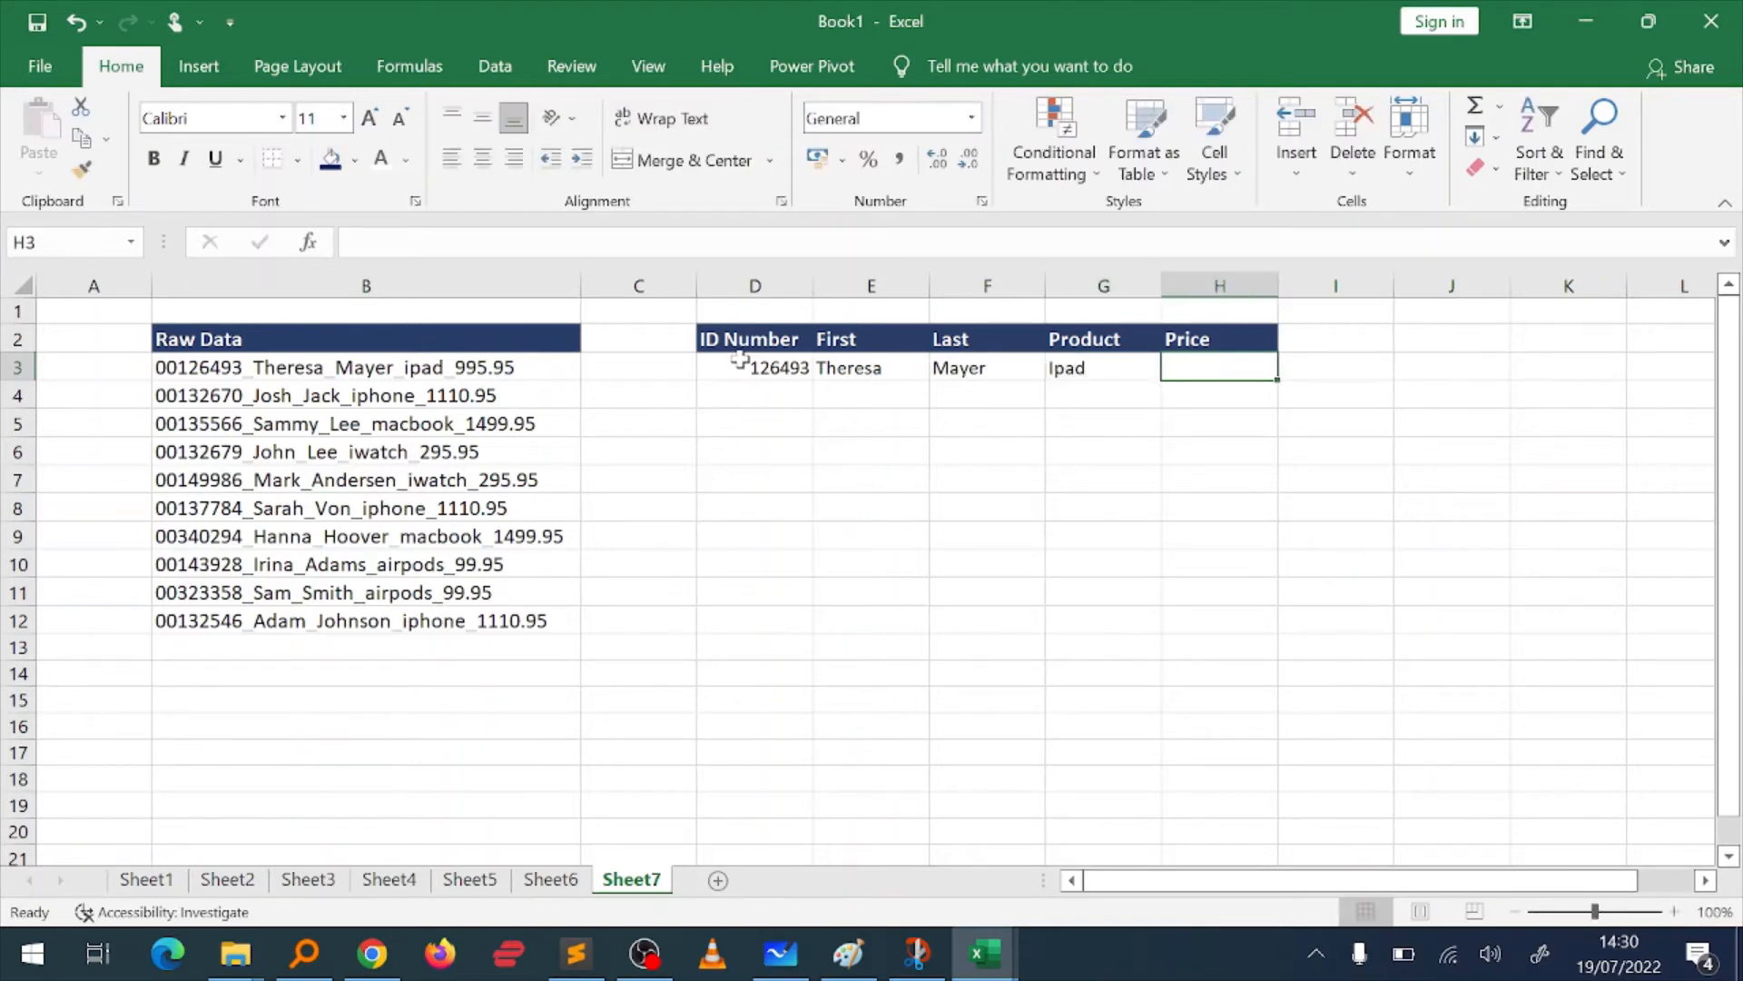
{"action": "type", "text": "99"}
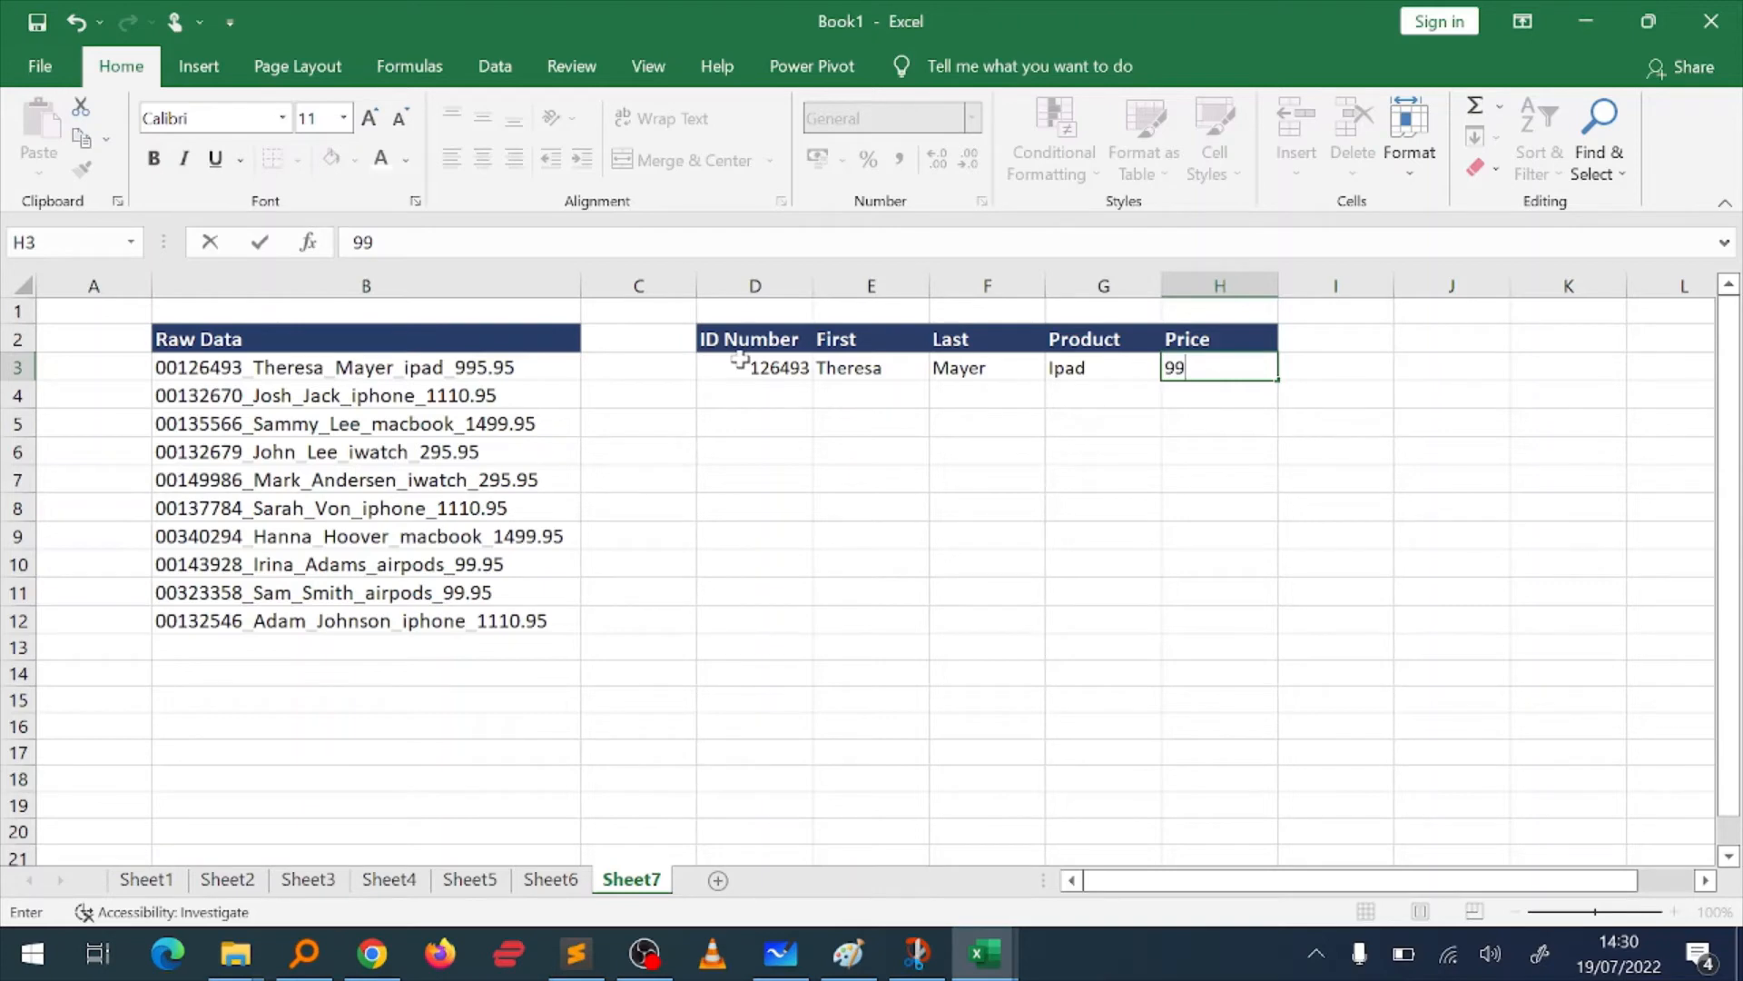
{"action": "type", "text": "5.95"}
{"action": "key", "text": "Return"}
{"action": "key", "text": "Up"}
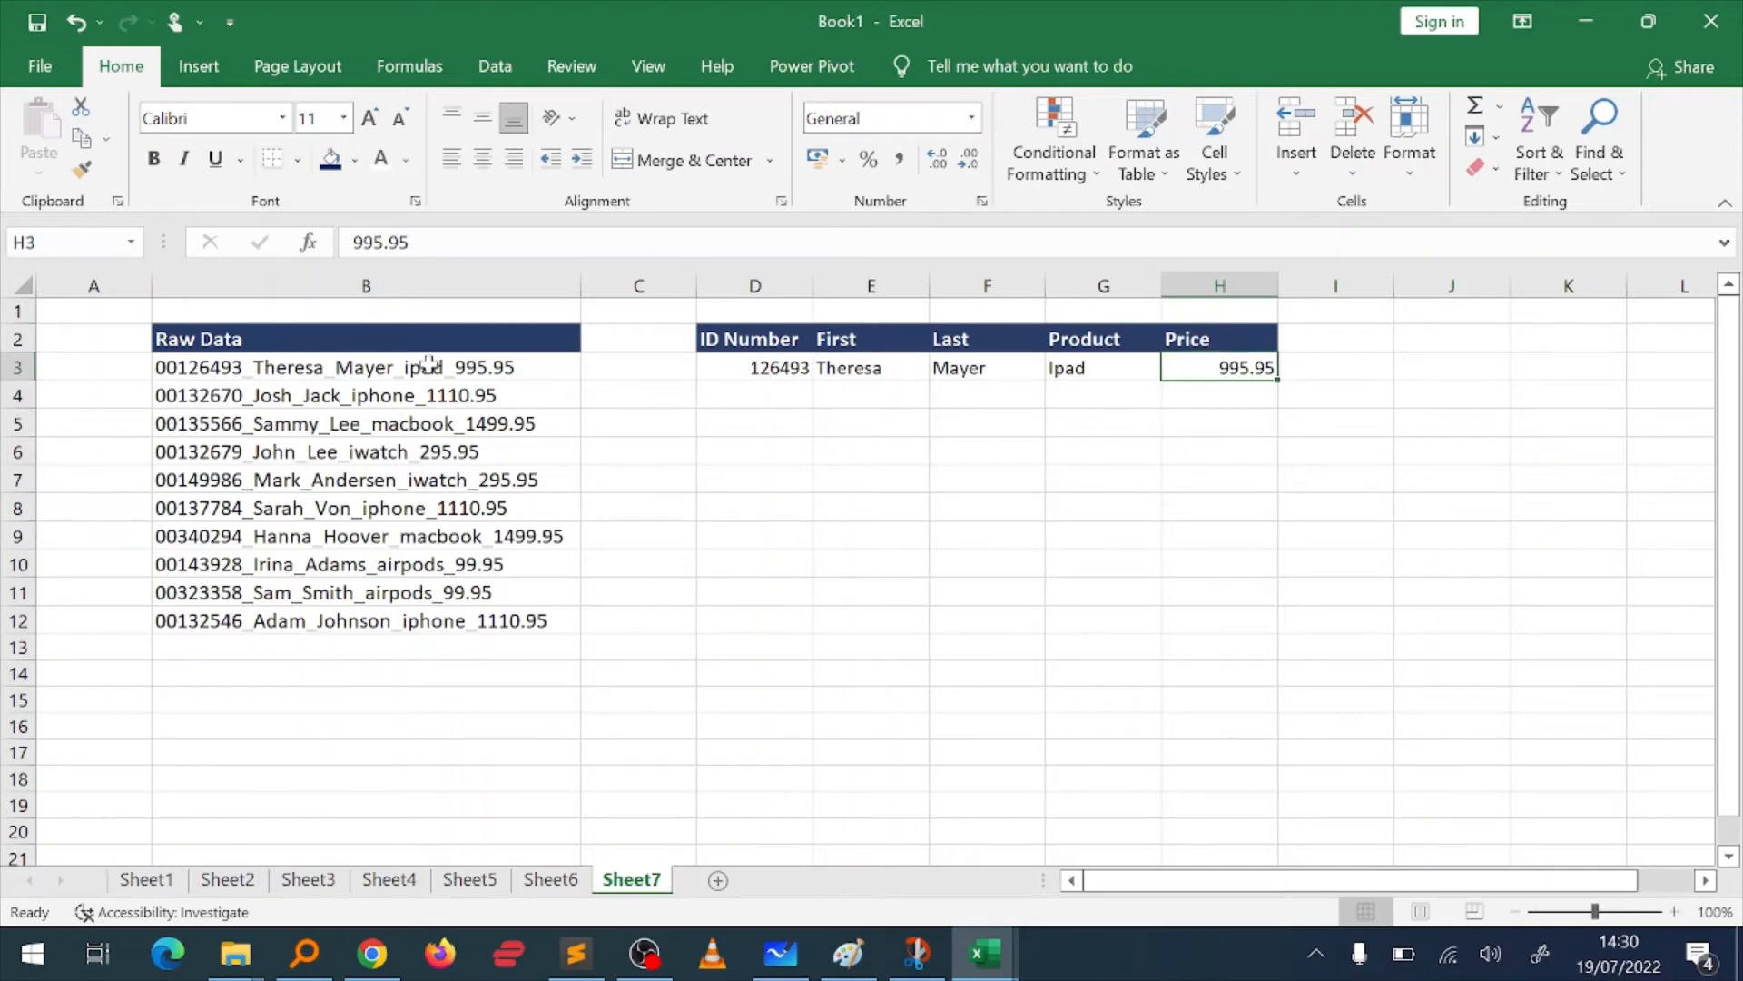
Step: Clear the manually entered sample record in D3:H3, leaving the header row in place
{"action": "left_click_drag", "start_coordinate": [341, 367], "coordinate": [405, 621]}
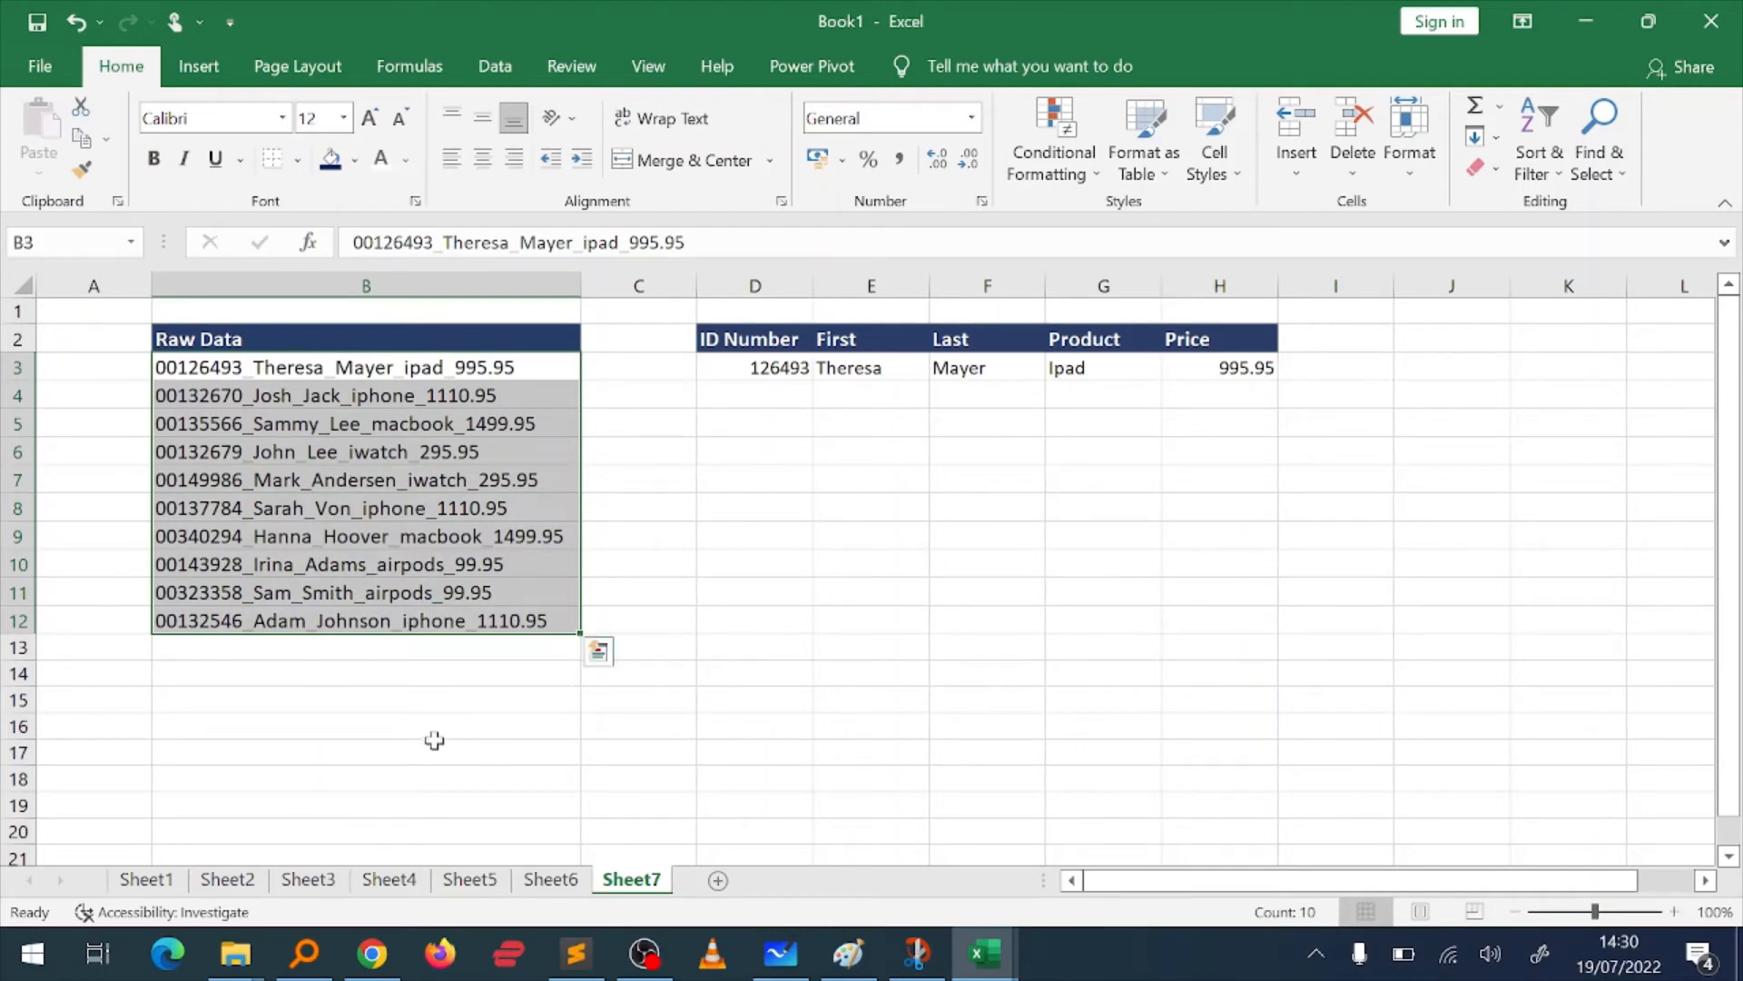
{"action": "left_click", "coordinate": [752, 389]}
{"action": "key", "text": "Up"}
{"action": "key", "text": "ctrl+shift+Right"}
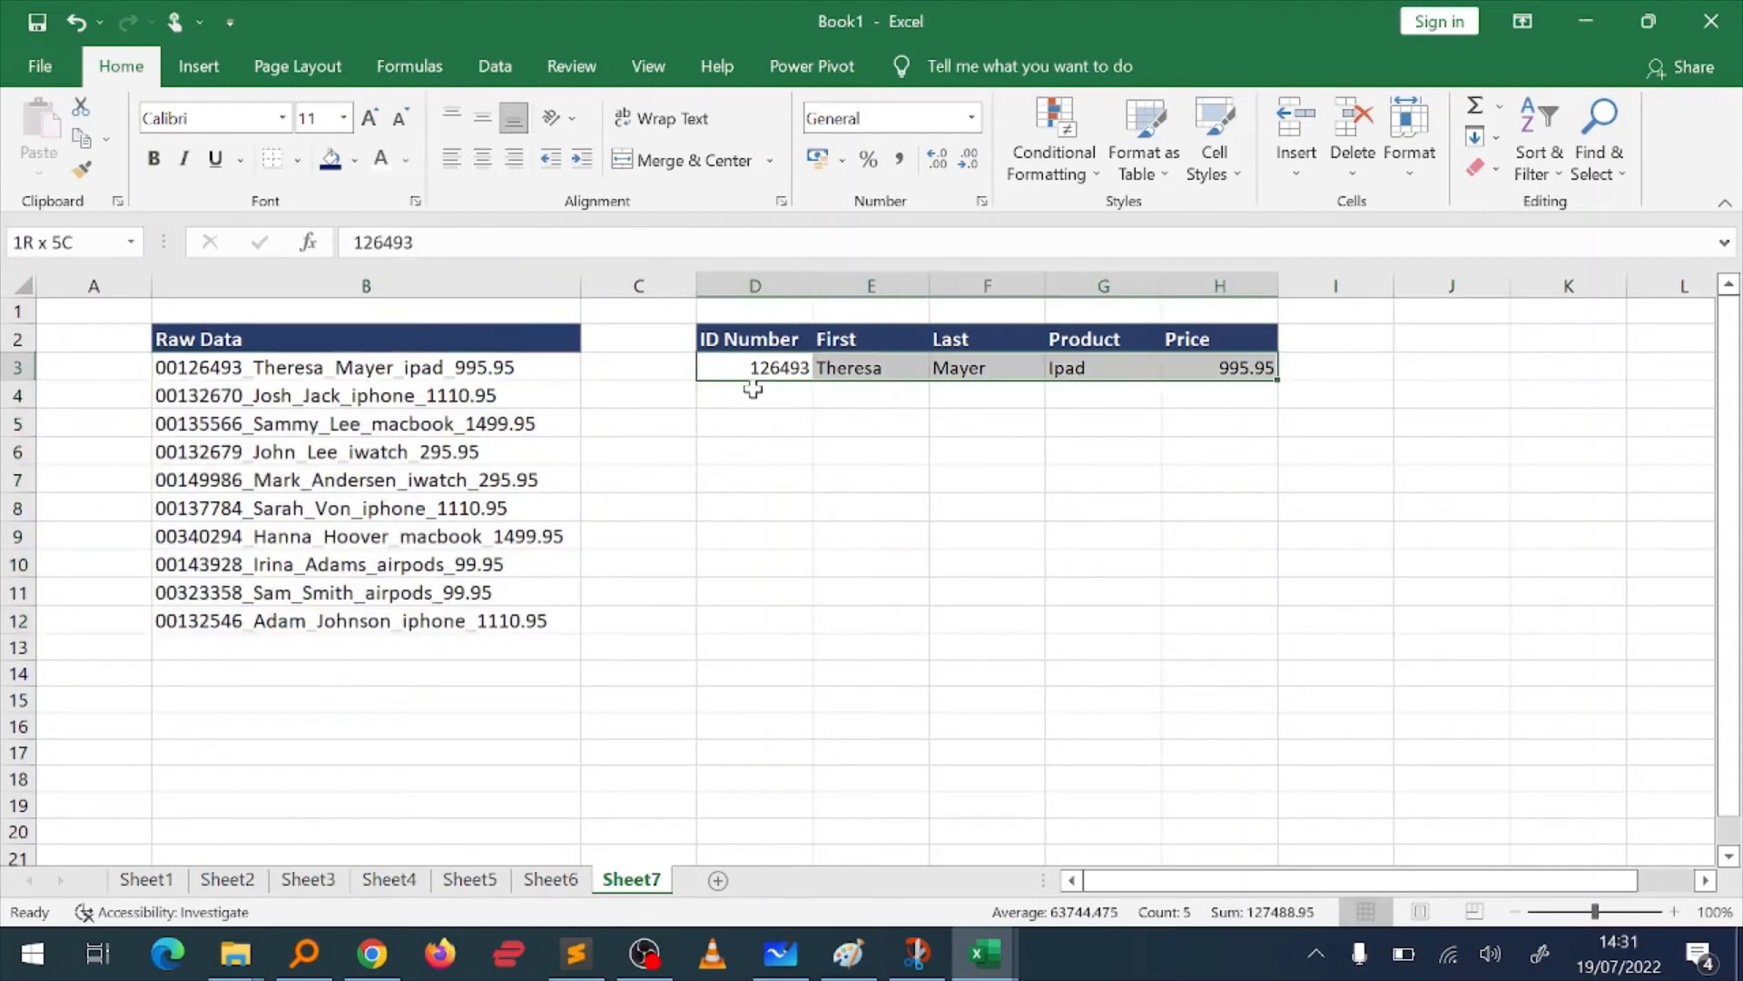
{"action": "key", "text": "Delete"}
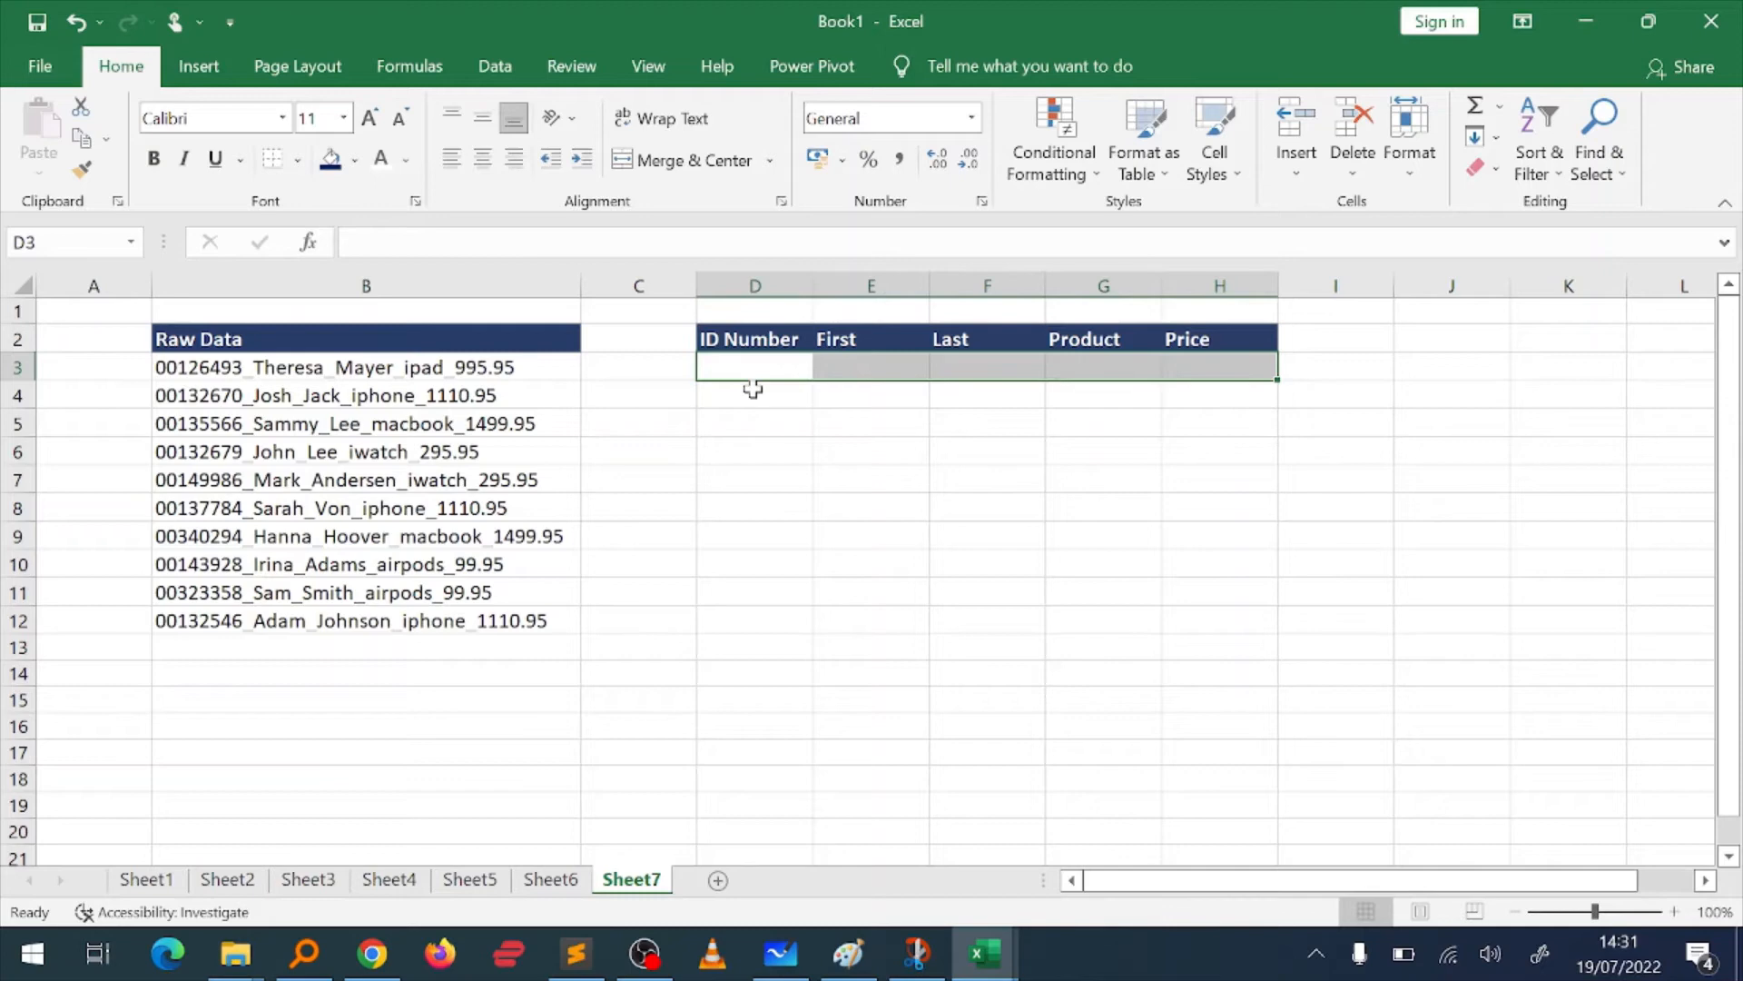
Step: Start Text to Columns on the raw data in B3:B12, treating it as Delimited data
{"action": "left_click", "coordinate": [273, 373]}
{"action": "key", "text": "ctrl+shift+Down"}
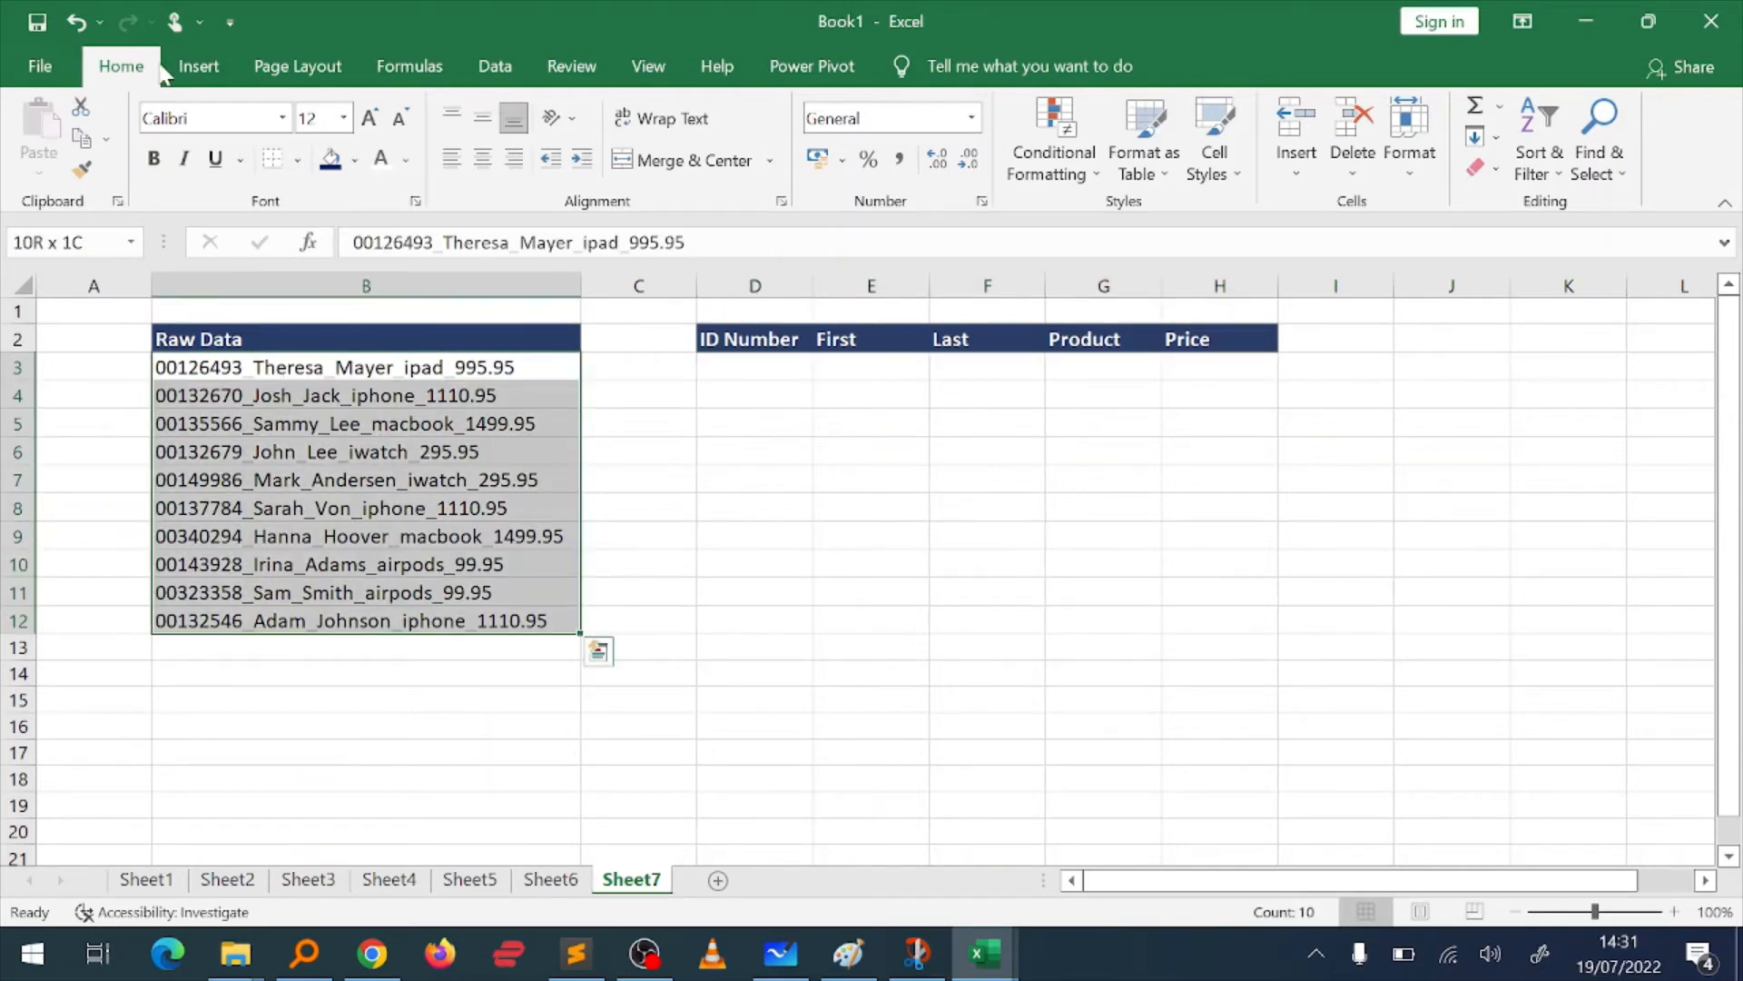
{"action": "left_click", "coordinate": [406, 73]}
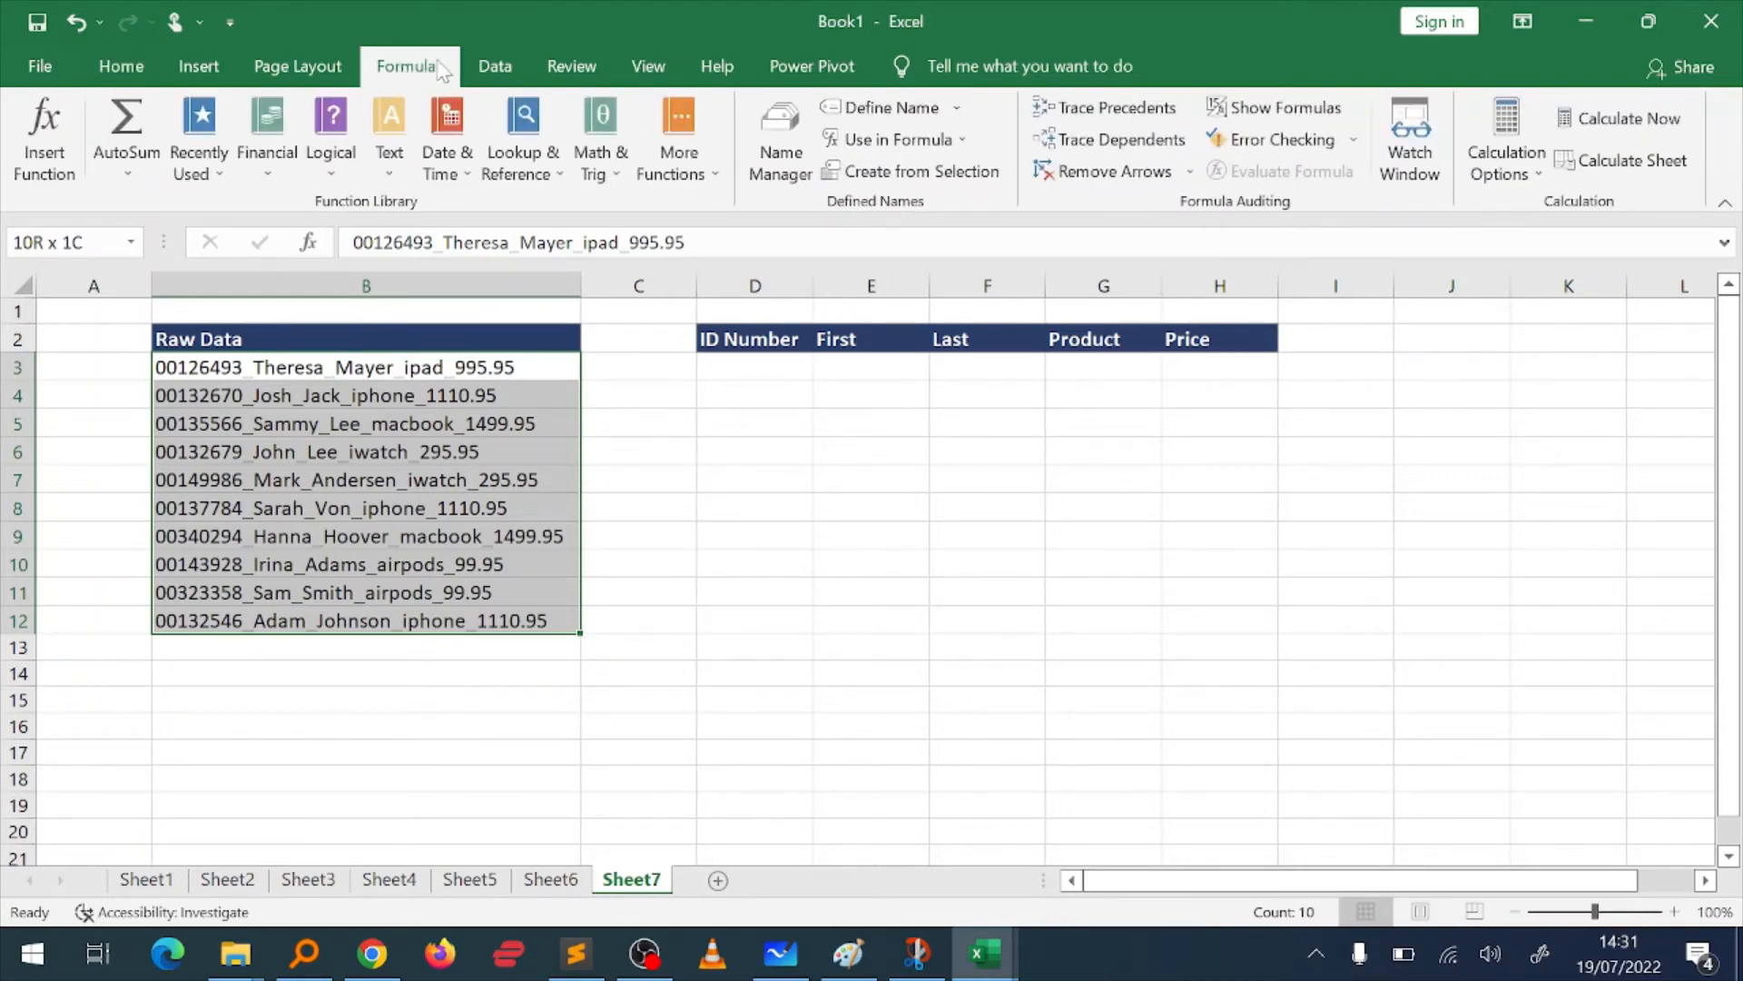
{"action": "left_click", "coordinate": [520, 73]}
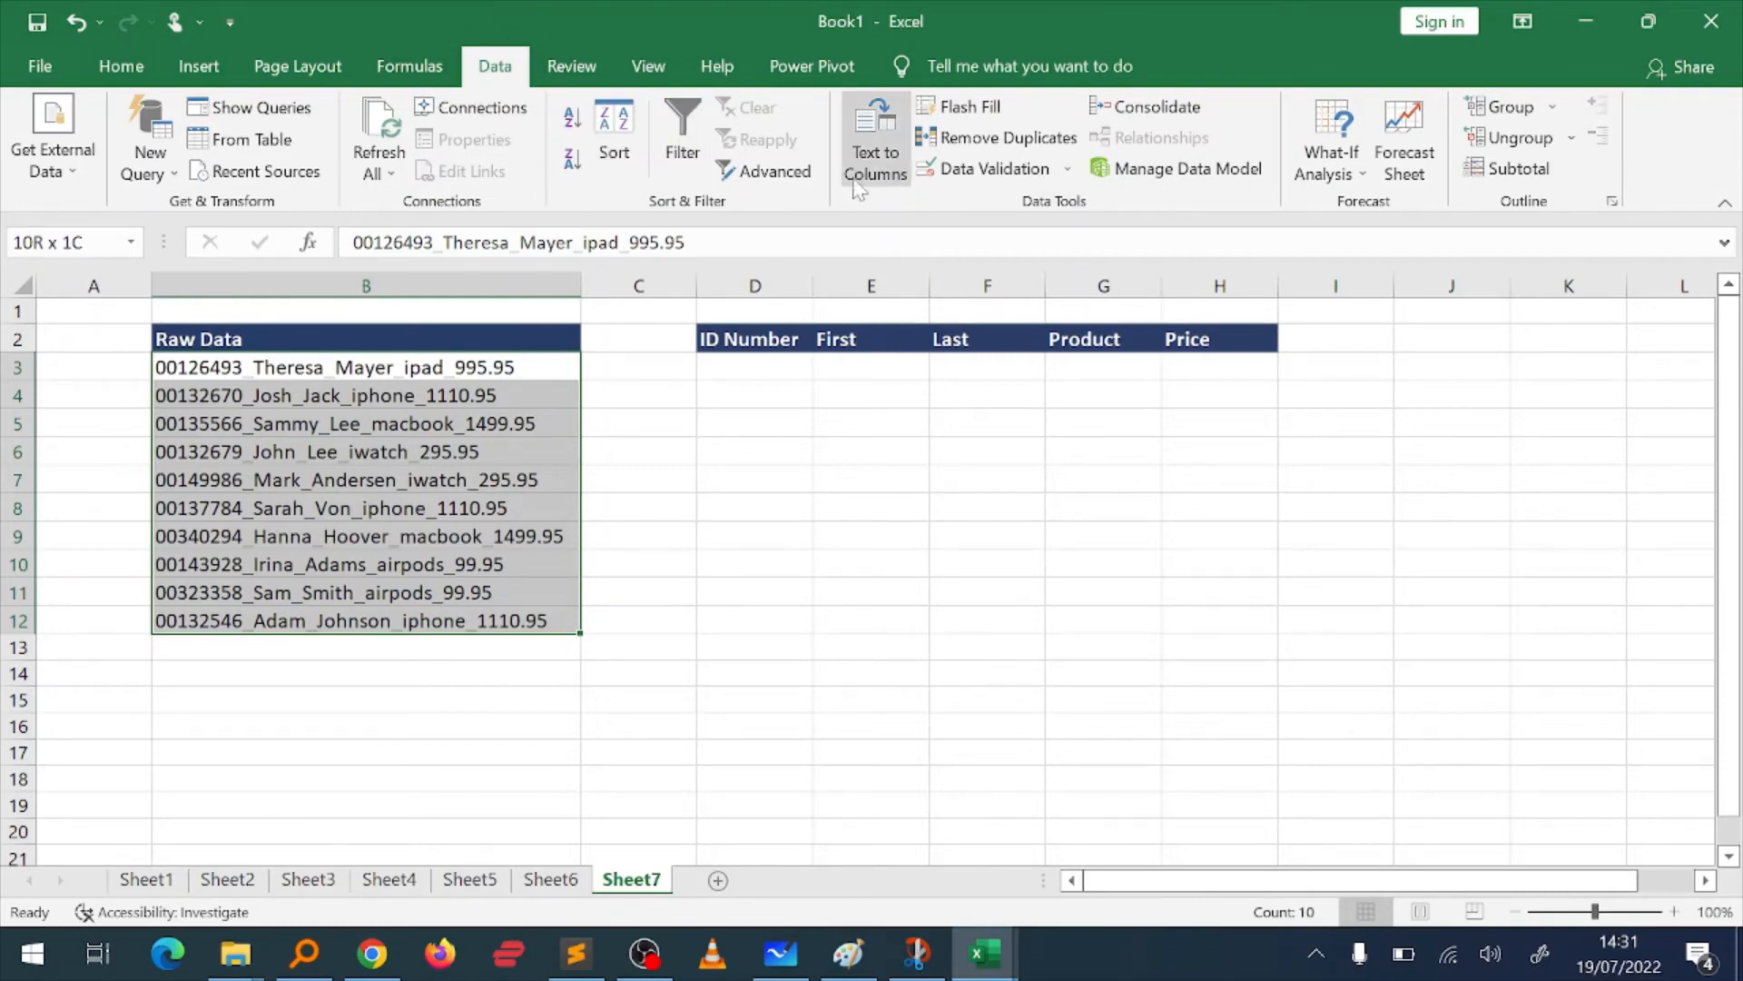
{"action": "left_click", "coordinate": [877, 138]}
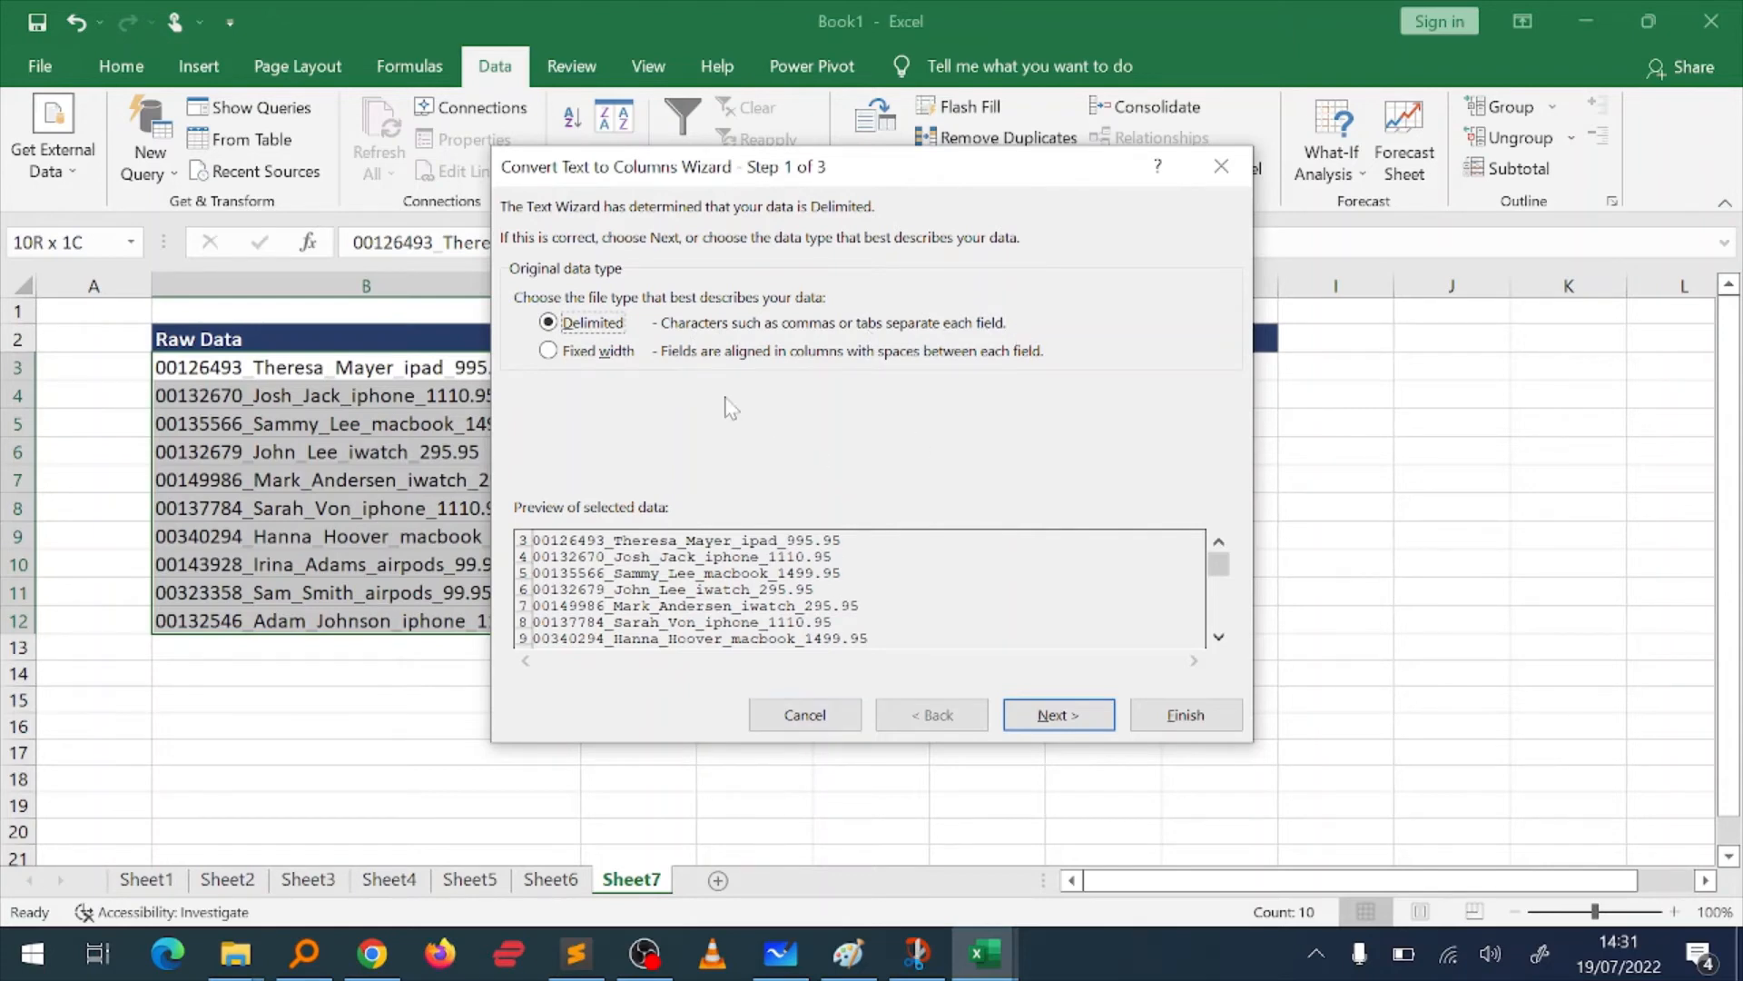
{"action": "left_click", "coordinate": [1044, 717]}
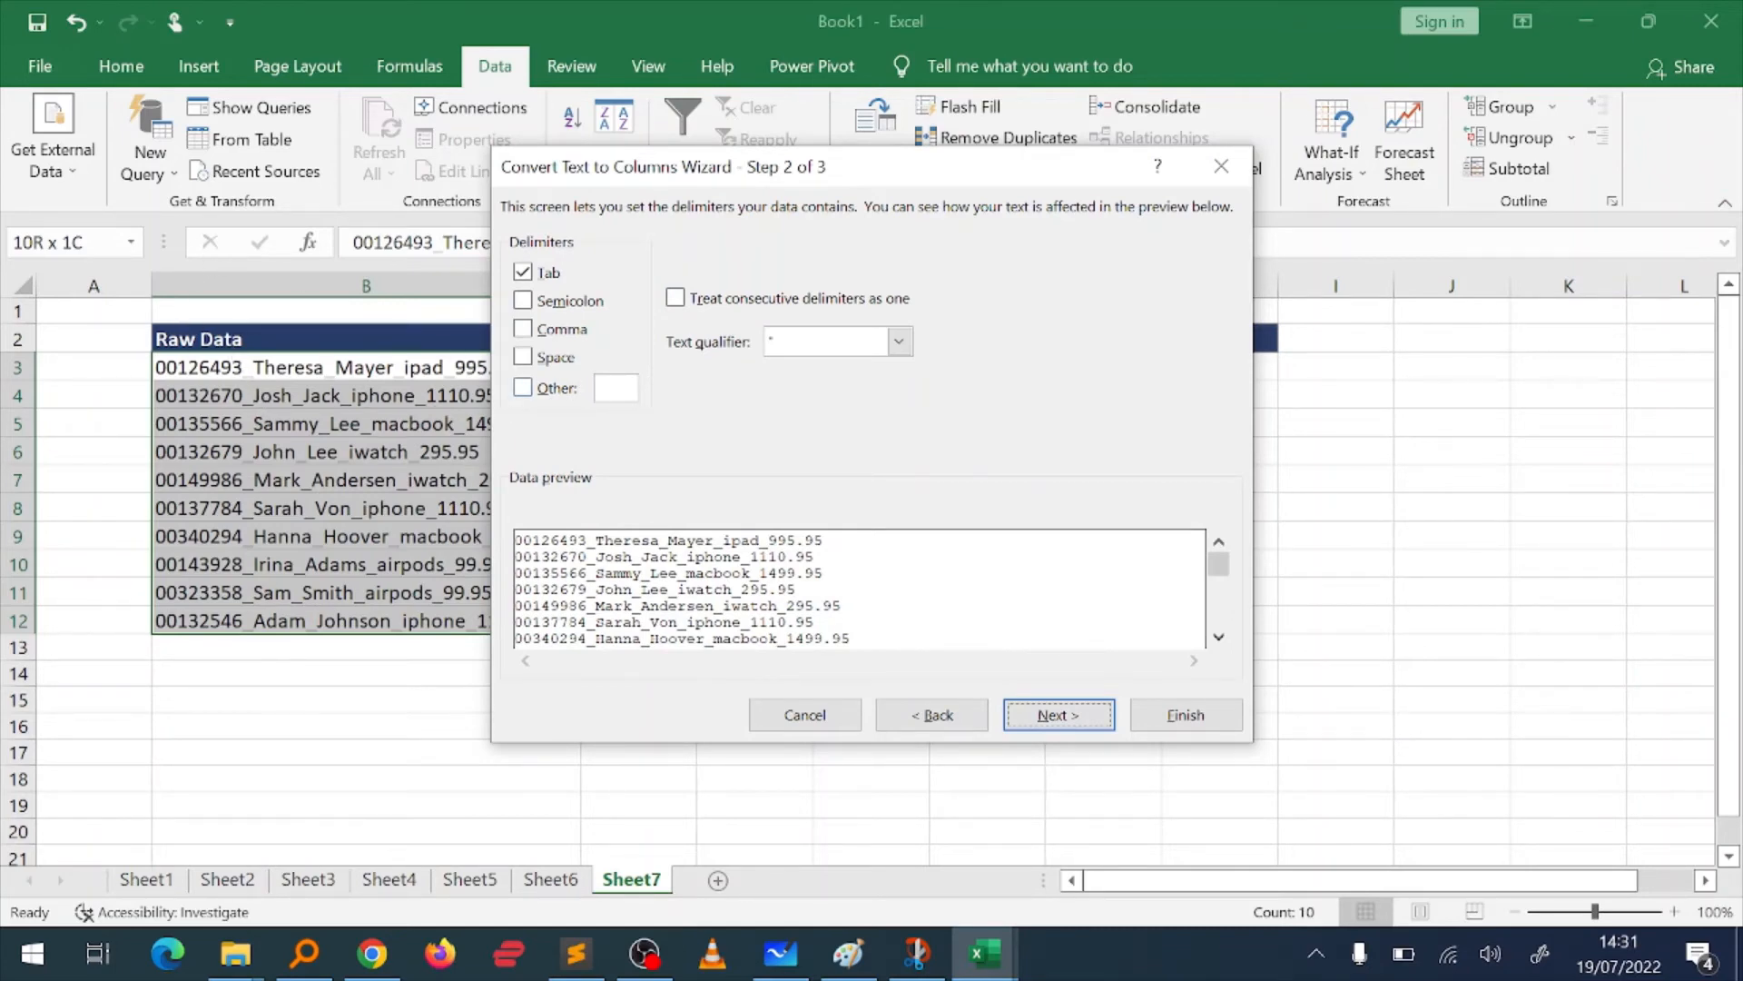
Step: Set a custom Other delimiter of underscore (_) for splitting the raw data
{"action": "left_click", "coordinate": [524, 388]}
{"action": "type", "text": "_"}
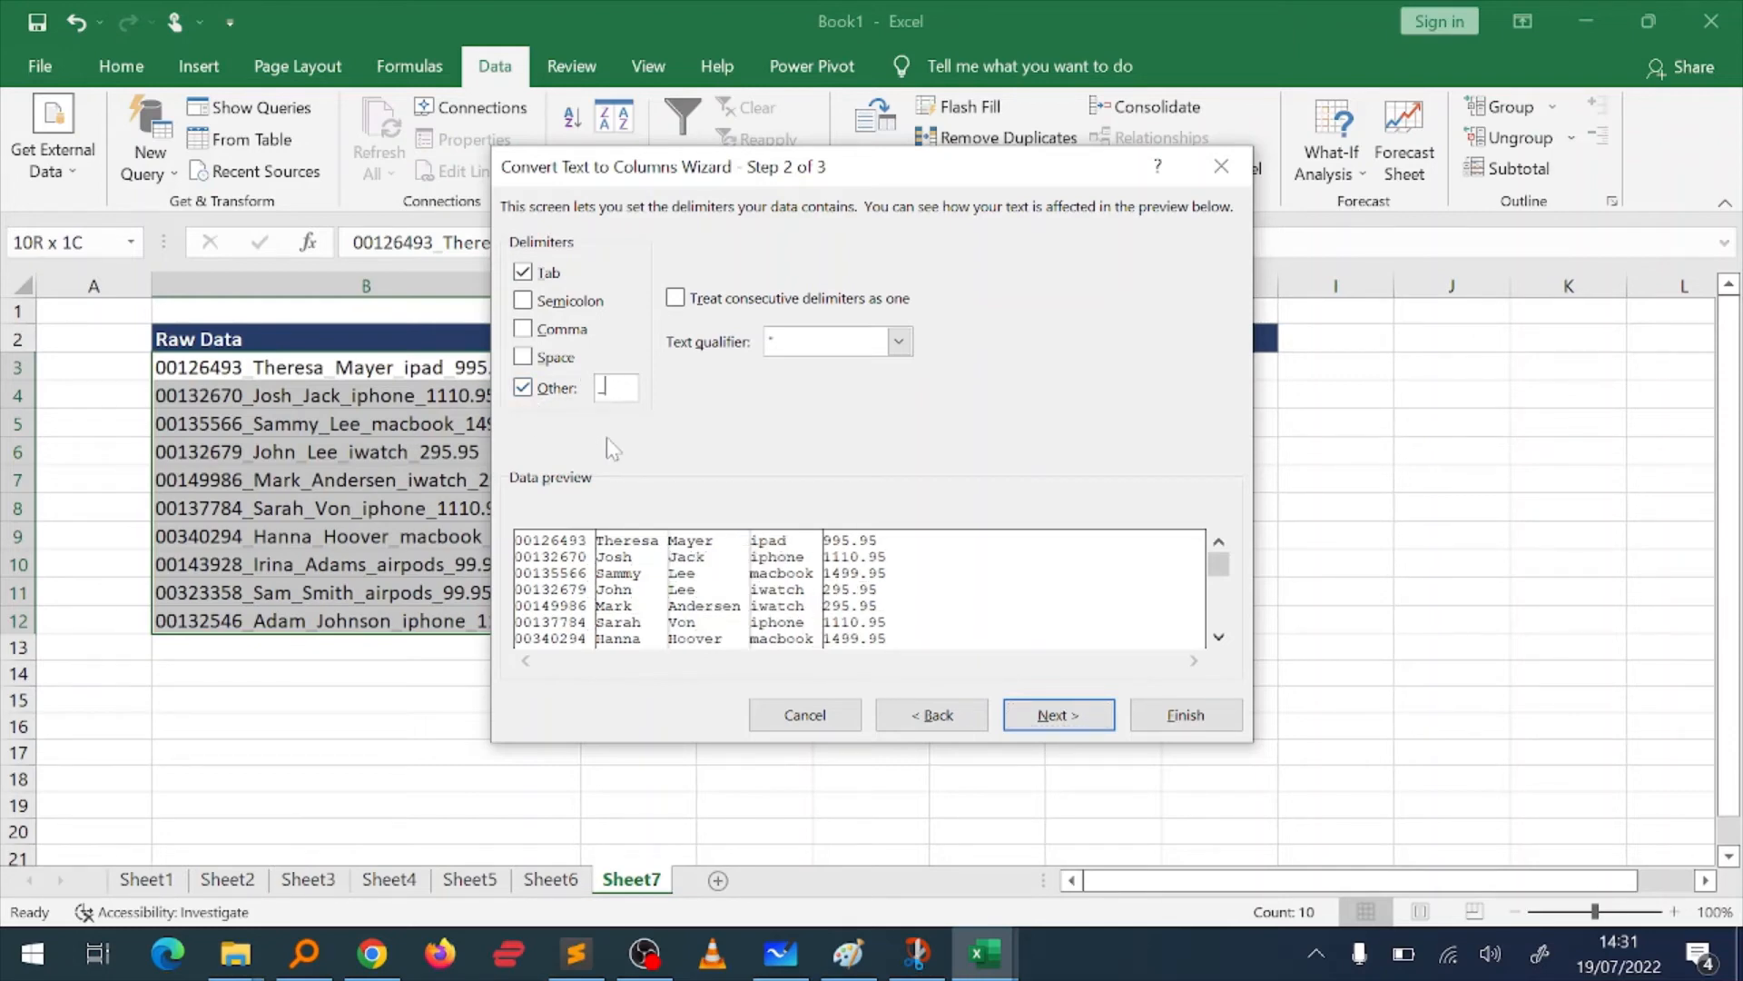
{"action": "key", "text": "BackSpace"}
{"action": "type", "text": "_"}
Step: Set the destination of the split data to cell $D$3 with General format and finish the conversion
{"action": "left_click", "coordinate": [1044, 709]}
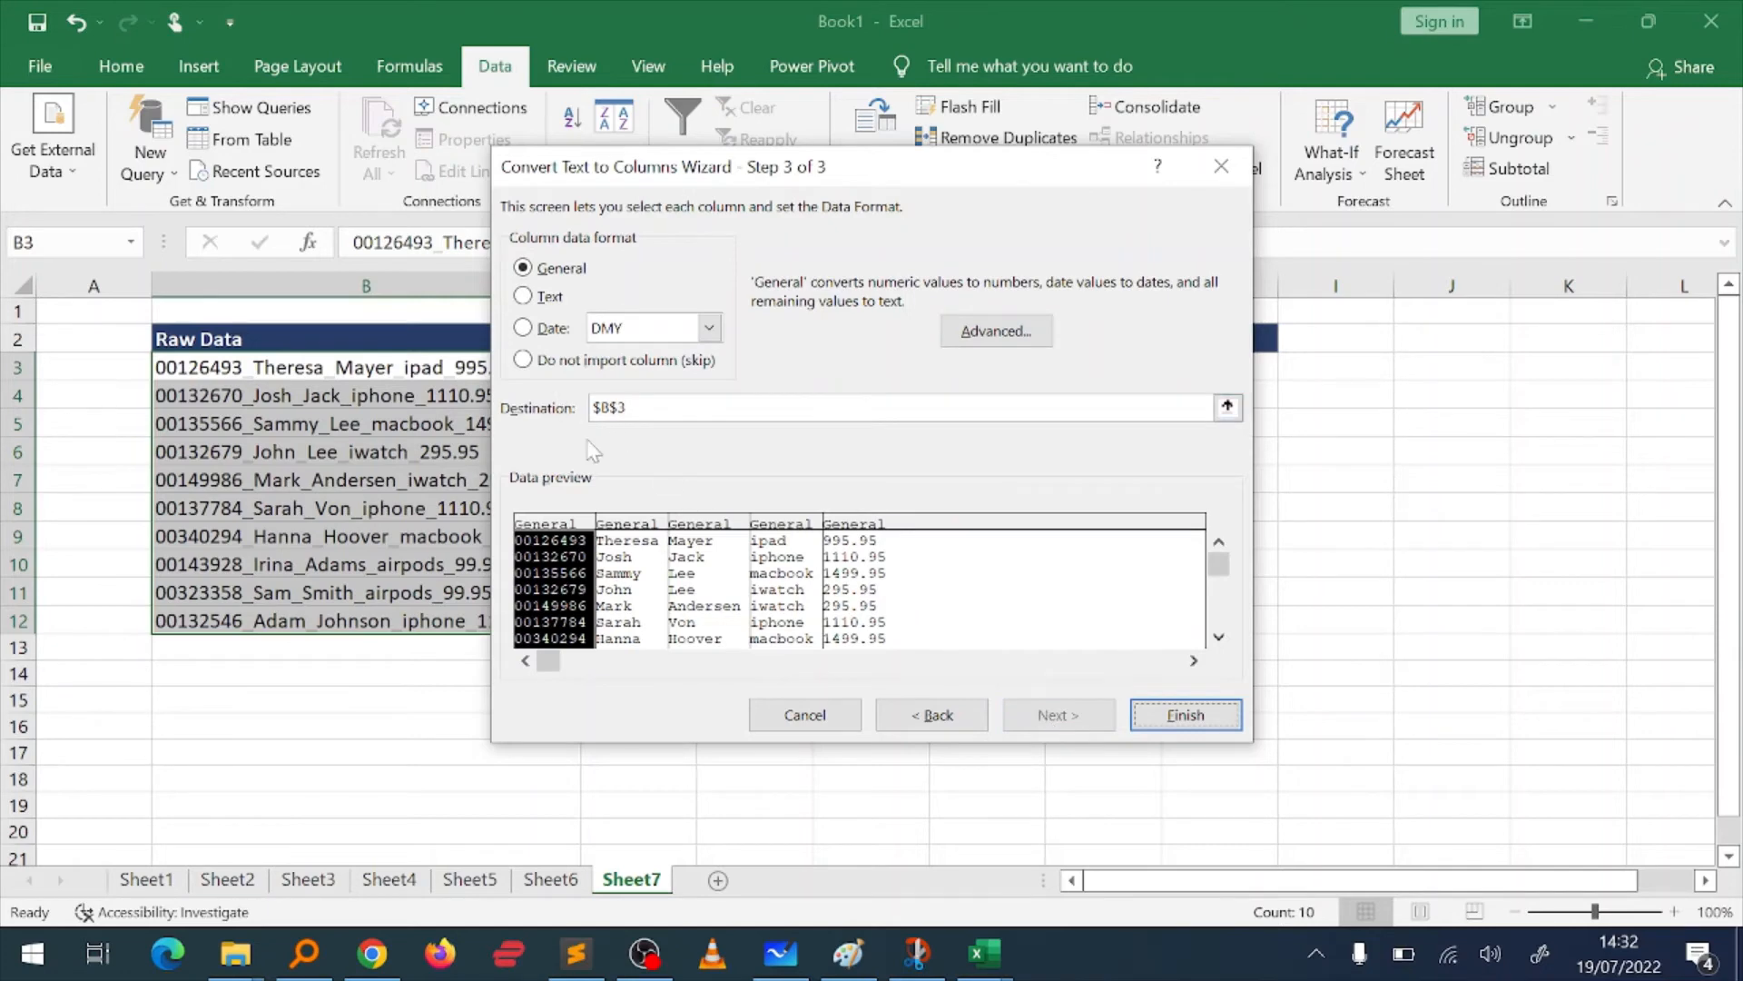
{"action": "left_click", "coordinate": [1228, 407]}
{"action": "left_click", "coordinate": [755, 367]}
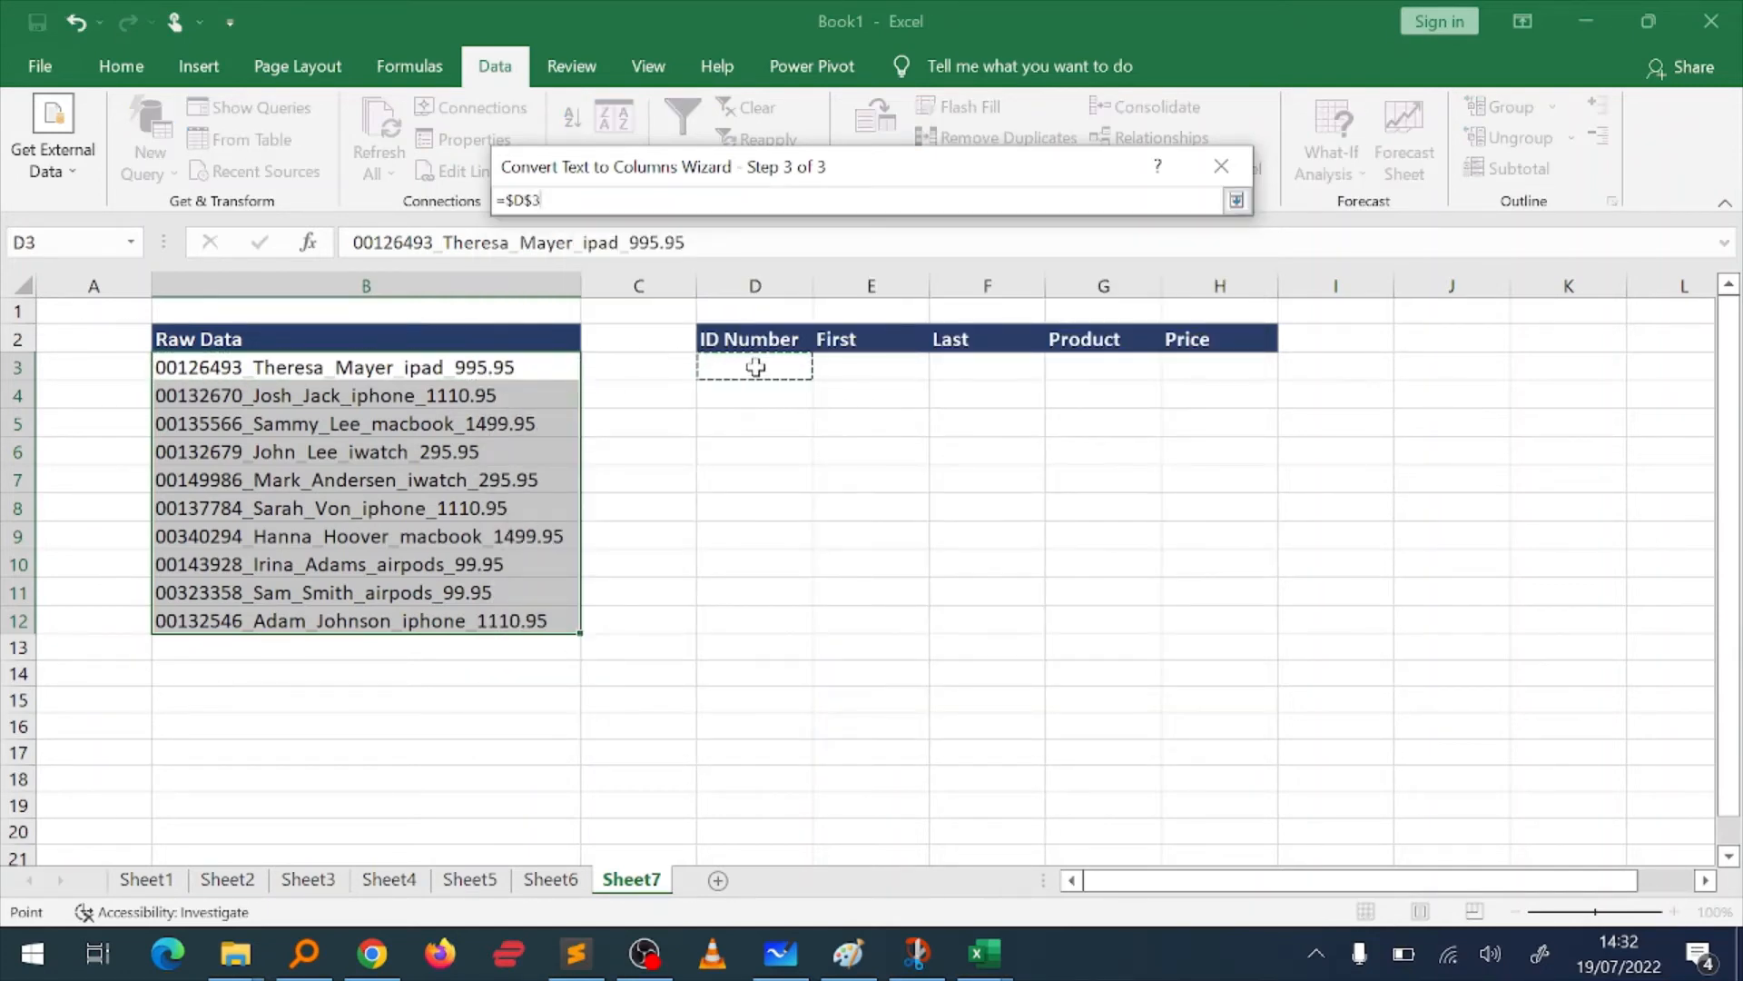
{"action": "key", "text": "Return"}
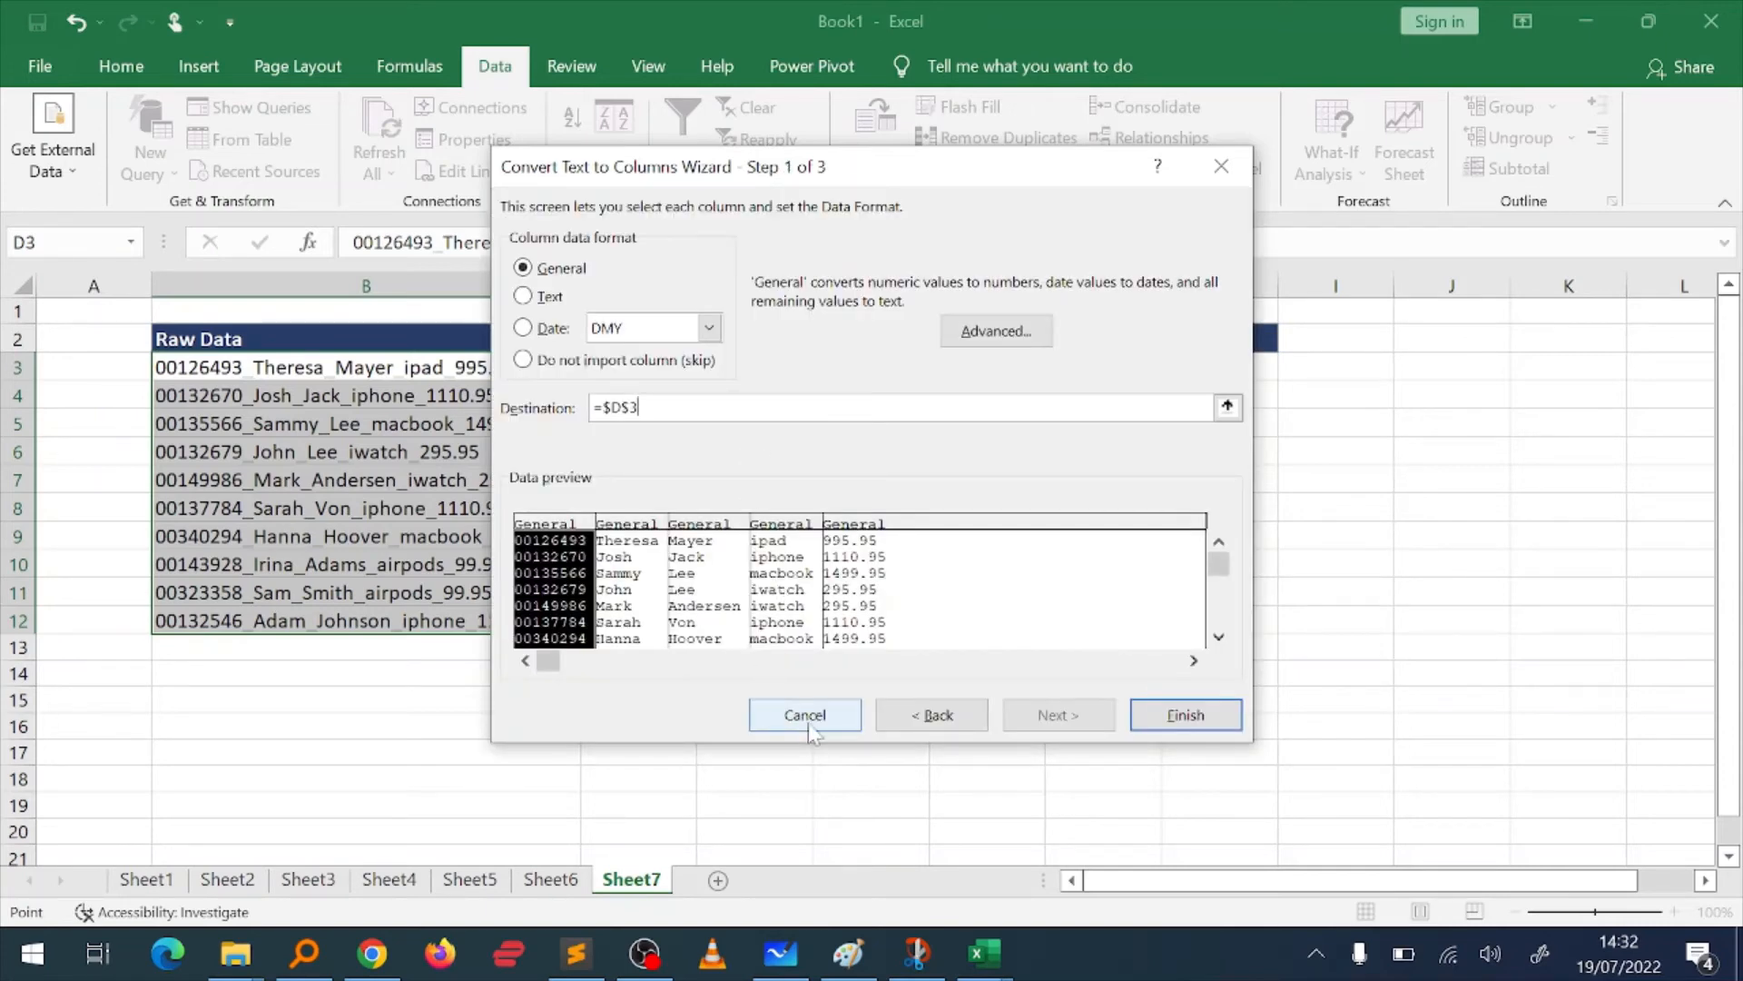
{"action": "left_click", "coordinate": [1203, 717]}
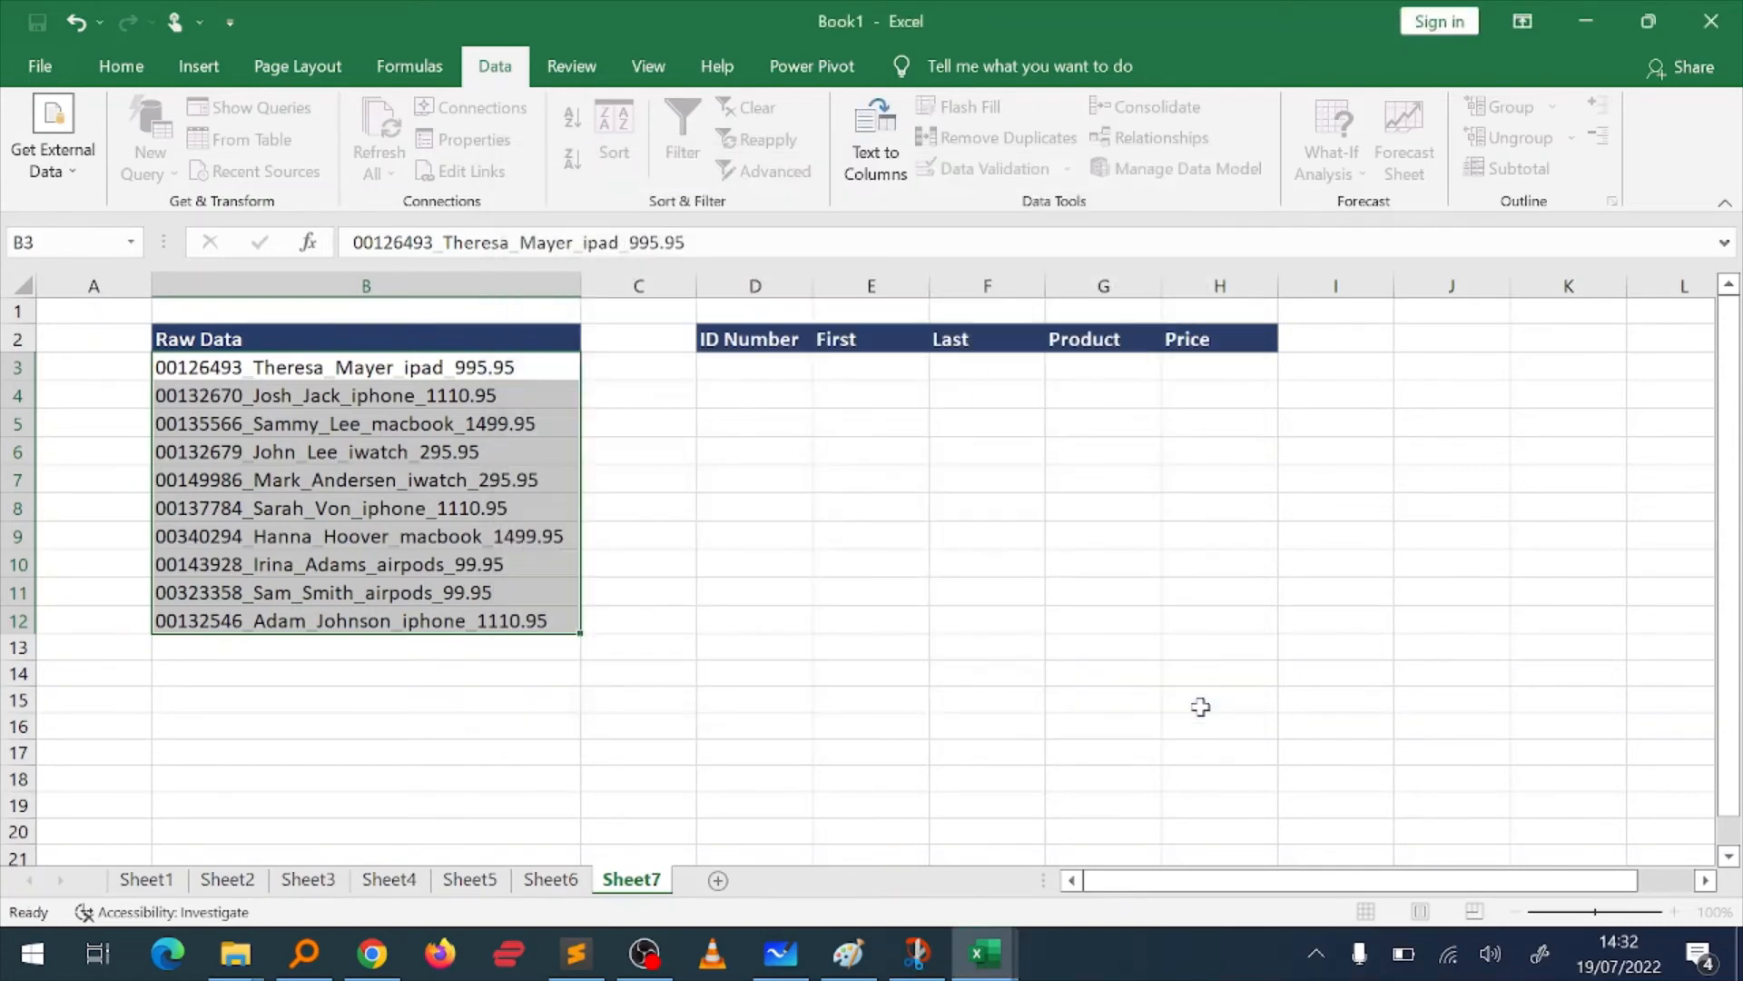
Step: Review the split ID Number, First, Last, Product and Price columns in D2:H12 on Sheet7
{"action": "key", "text": "Left"}
{"action": "left_click", "coordinate": [828, 567]}
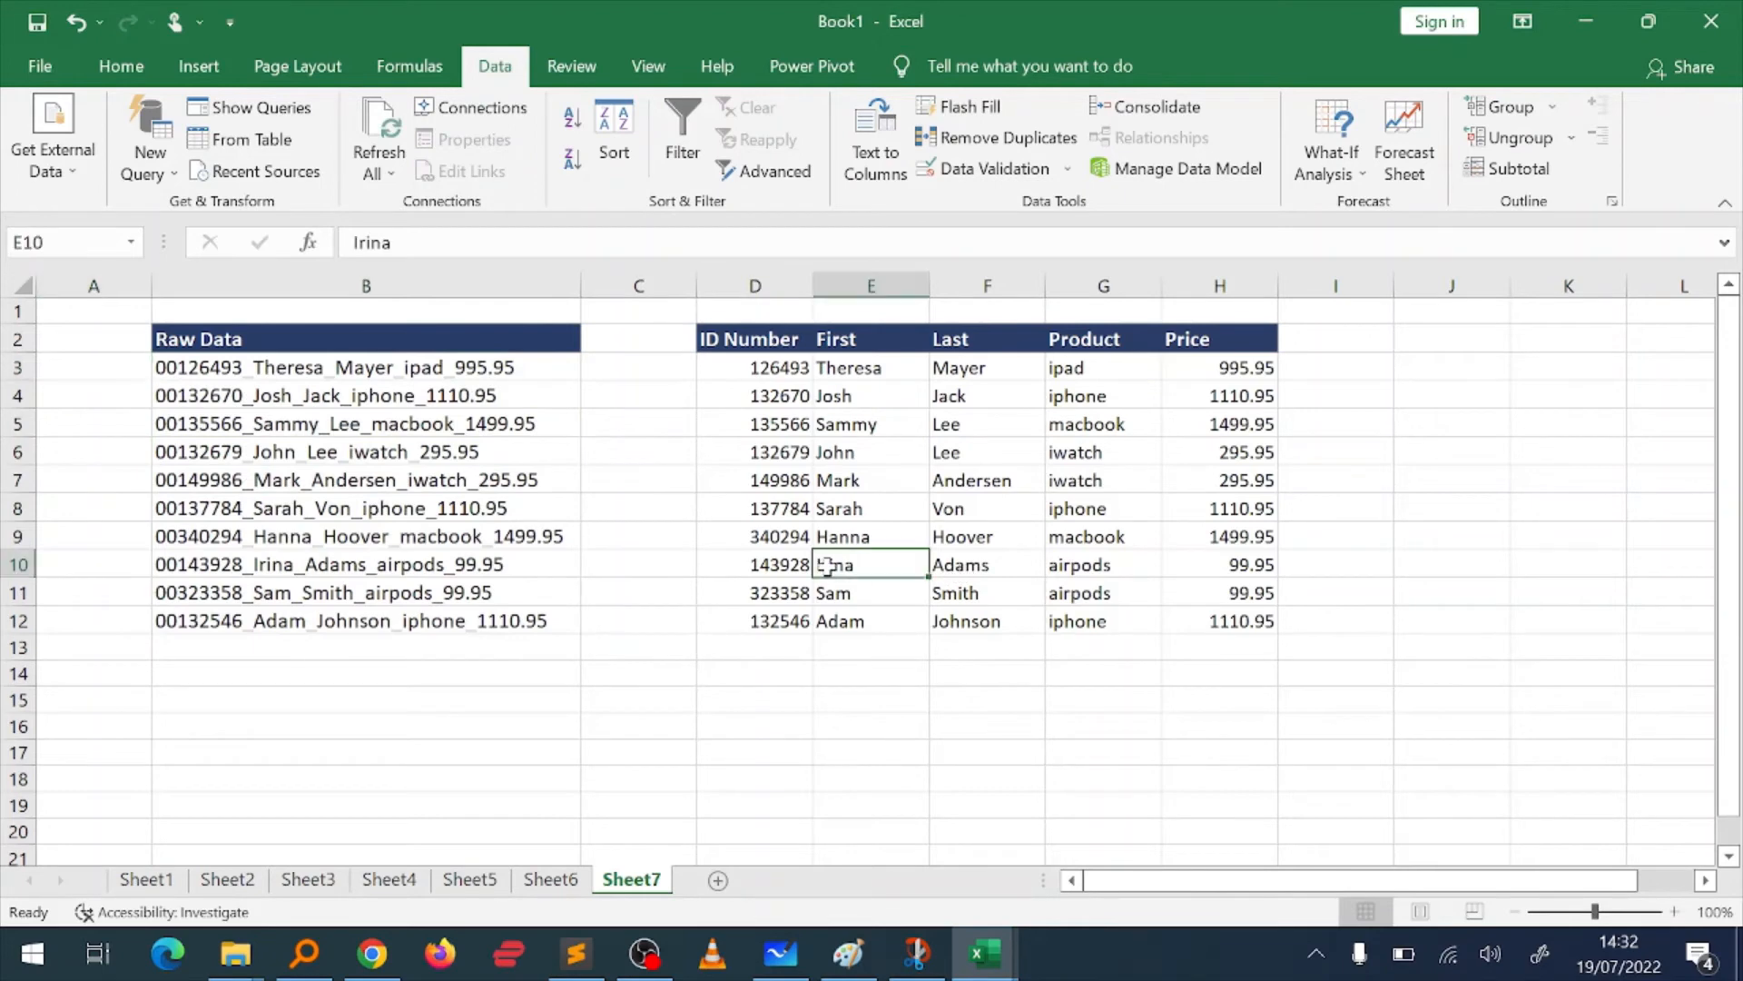
{"action": "key", "text": "Up"}
{"action": "key", "text": "Left"}
{"action": "key", "text": "Down"}
{"action": "key", "text": "Down"}
{"action": "key", "text": "Down"}
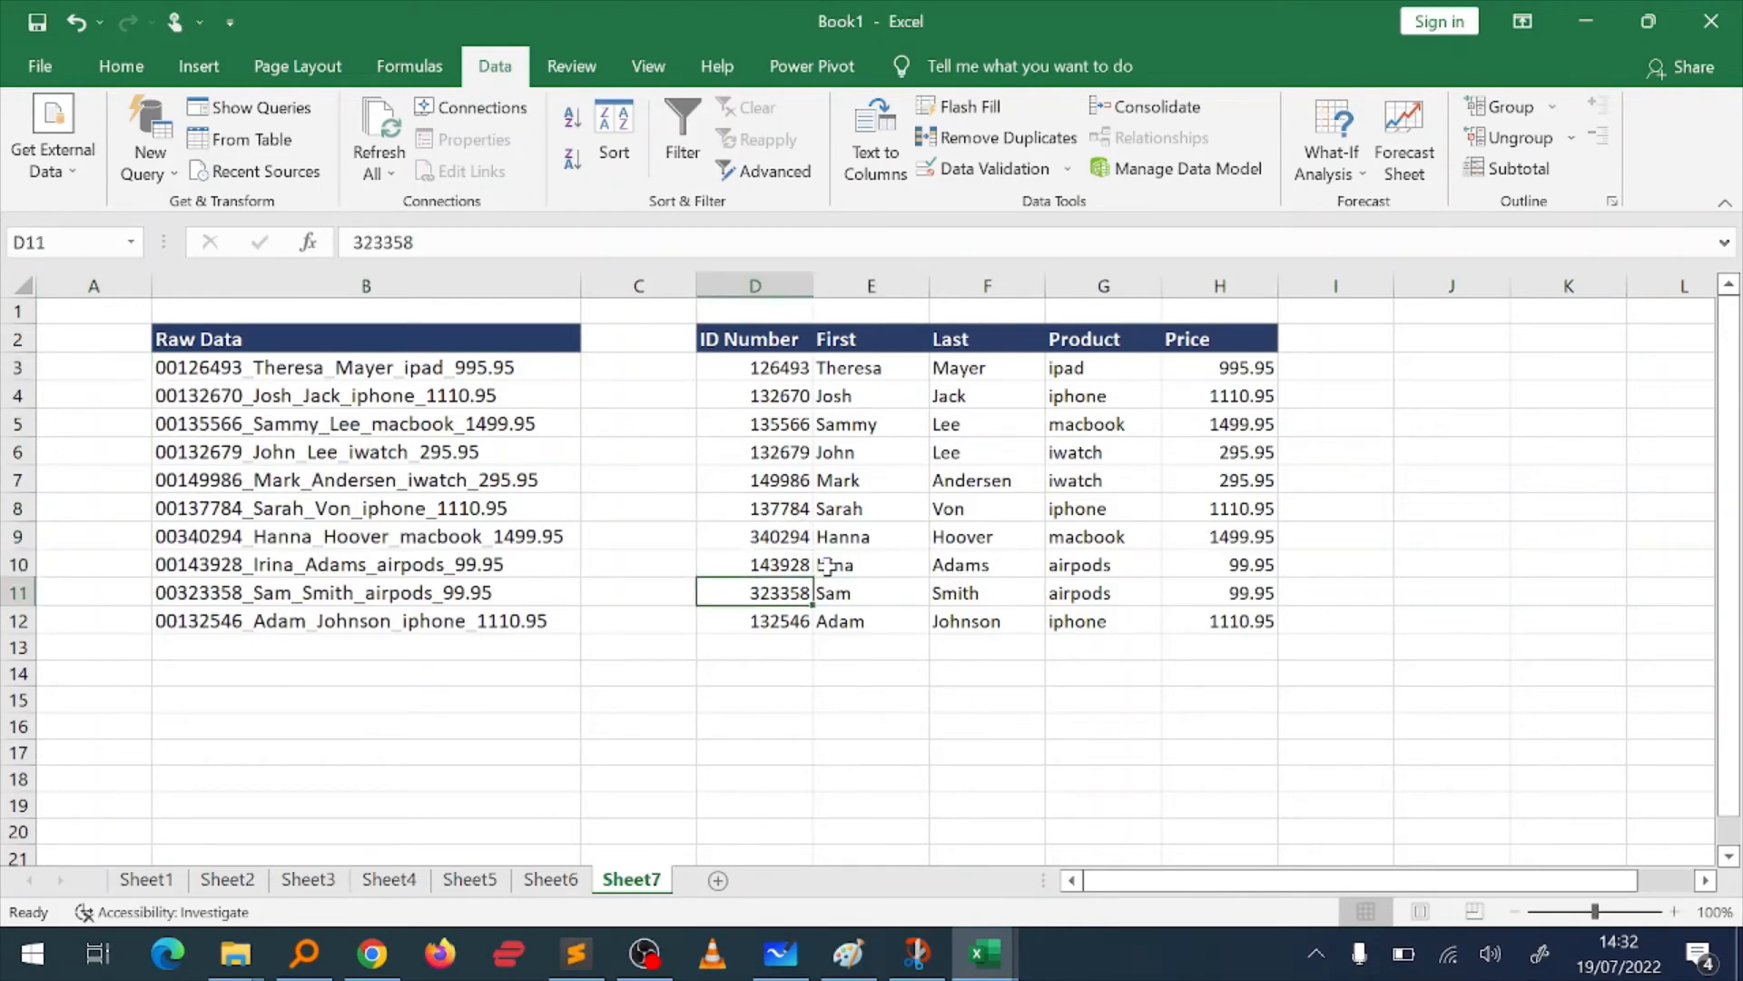
{"action": "key", "text": "ctrl+Right"}
{"action": "key", "text": "ctrl+Up"}
{"action": "key", "text": "Left"}
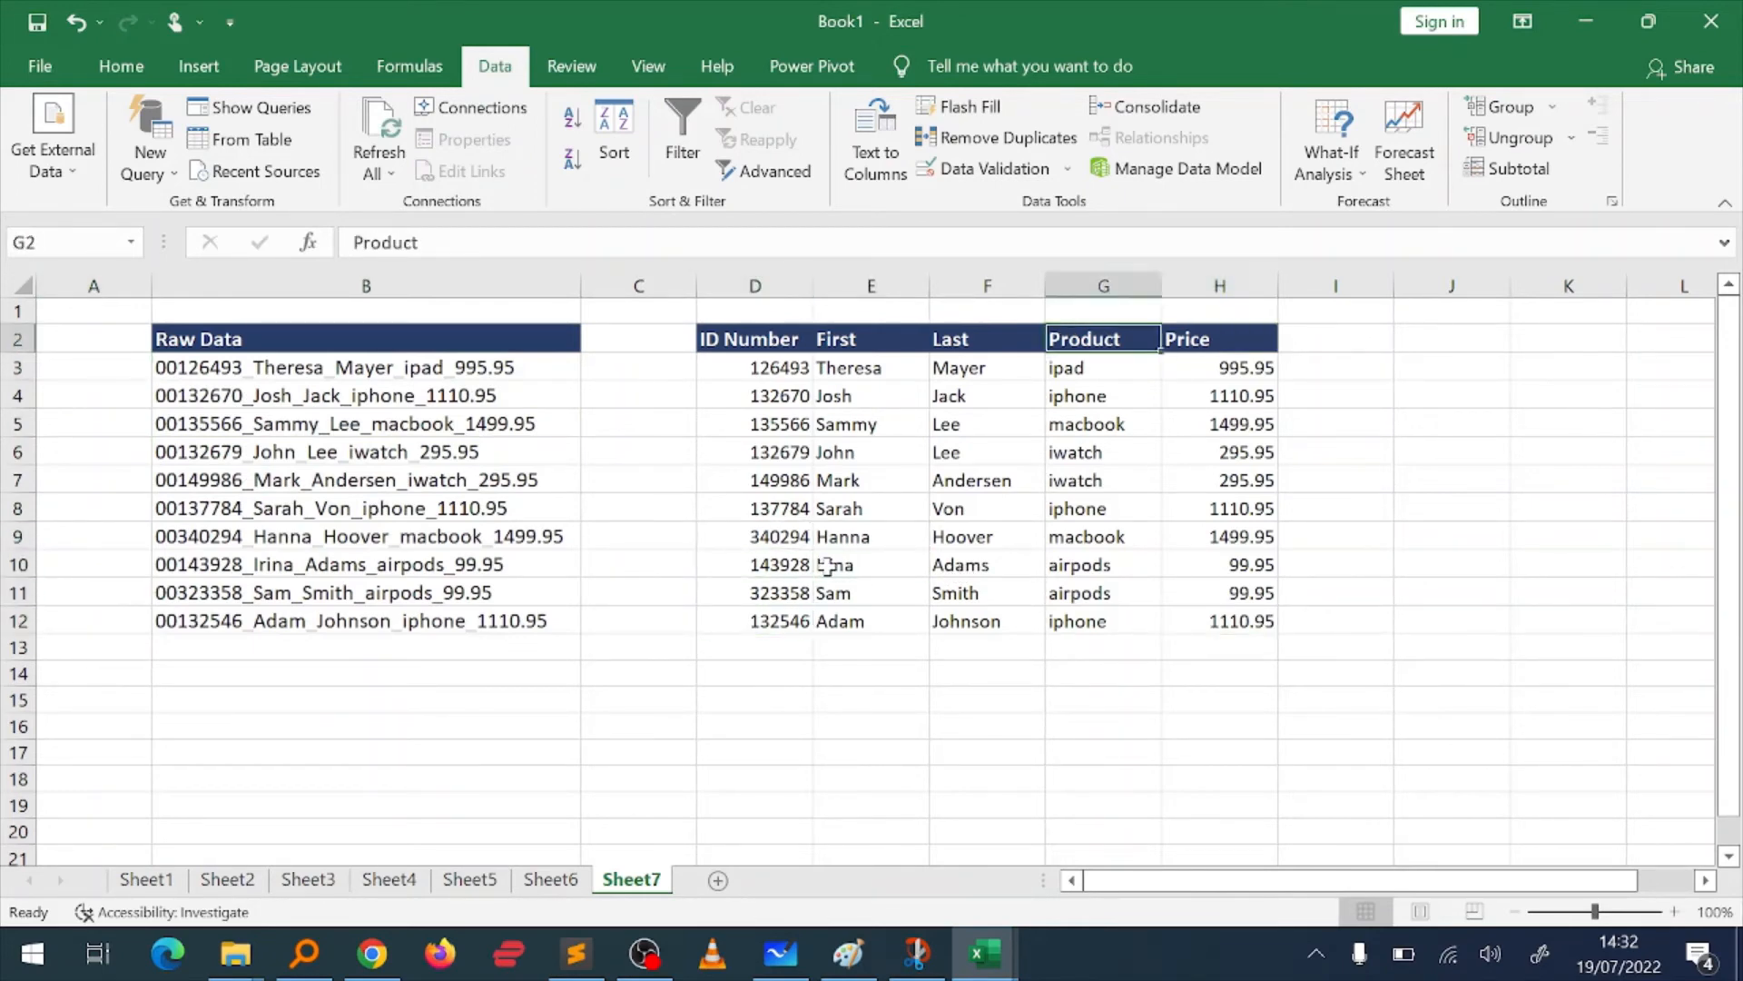
{"action": "key", "text": "Down"}
{"action": "key", "text": "Left"}
{"action": "key", "text": "Left"}
{"action": "key", "text": "Left"}
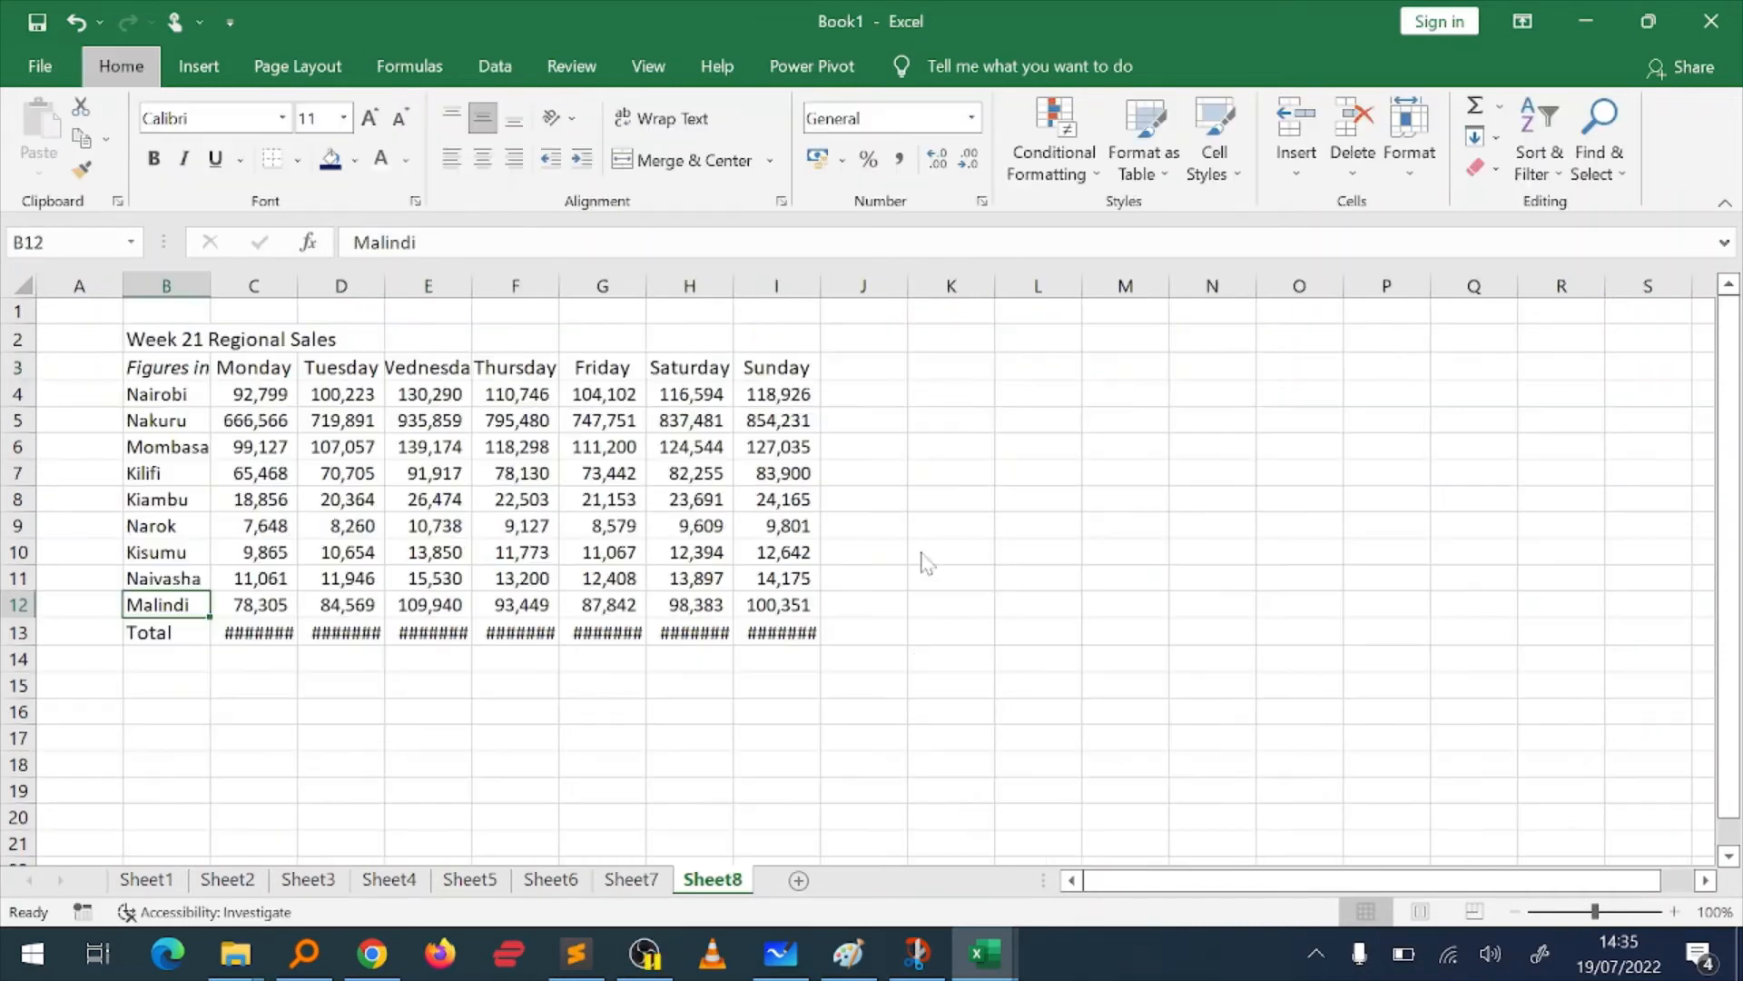
Step: Examine the title, the currency note and the region names in column B of the Week 21 Regional Sales table on Sheet8
{"action": "key", "text": "alt"}
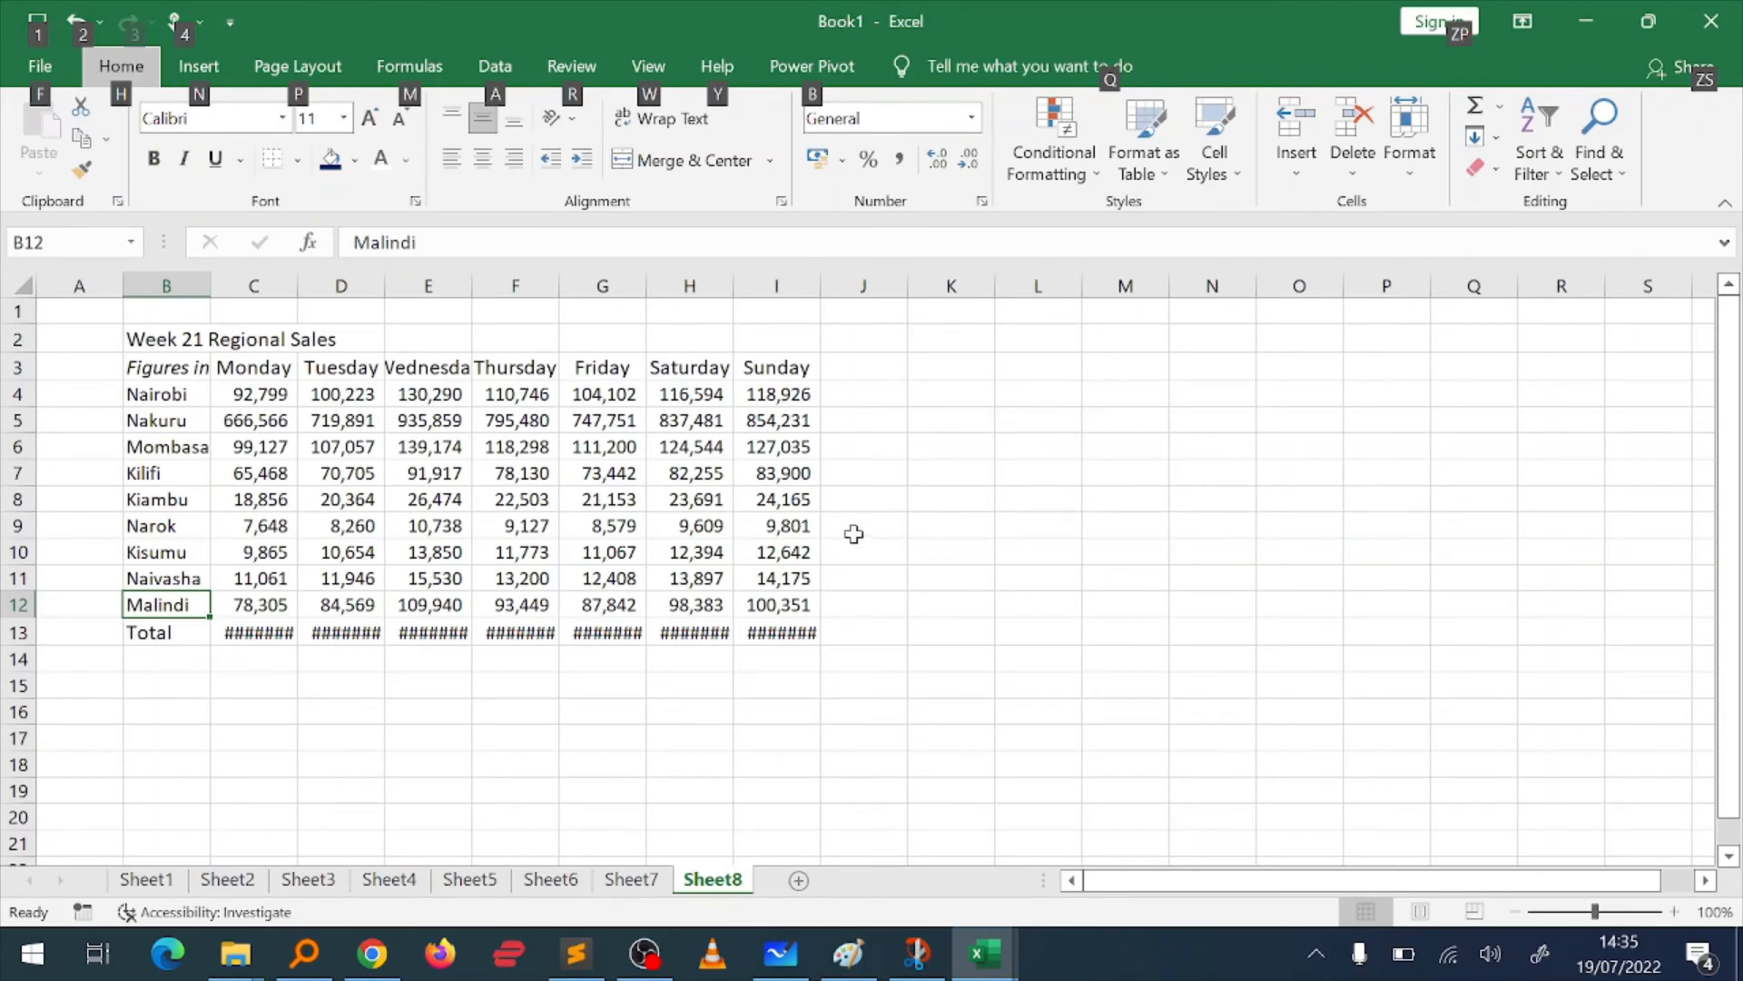
{"action": "left_click", "coordinate": [852, 534]}
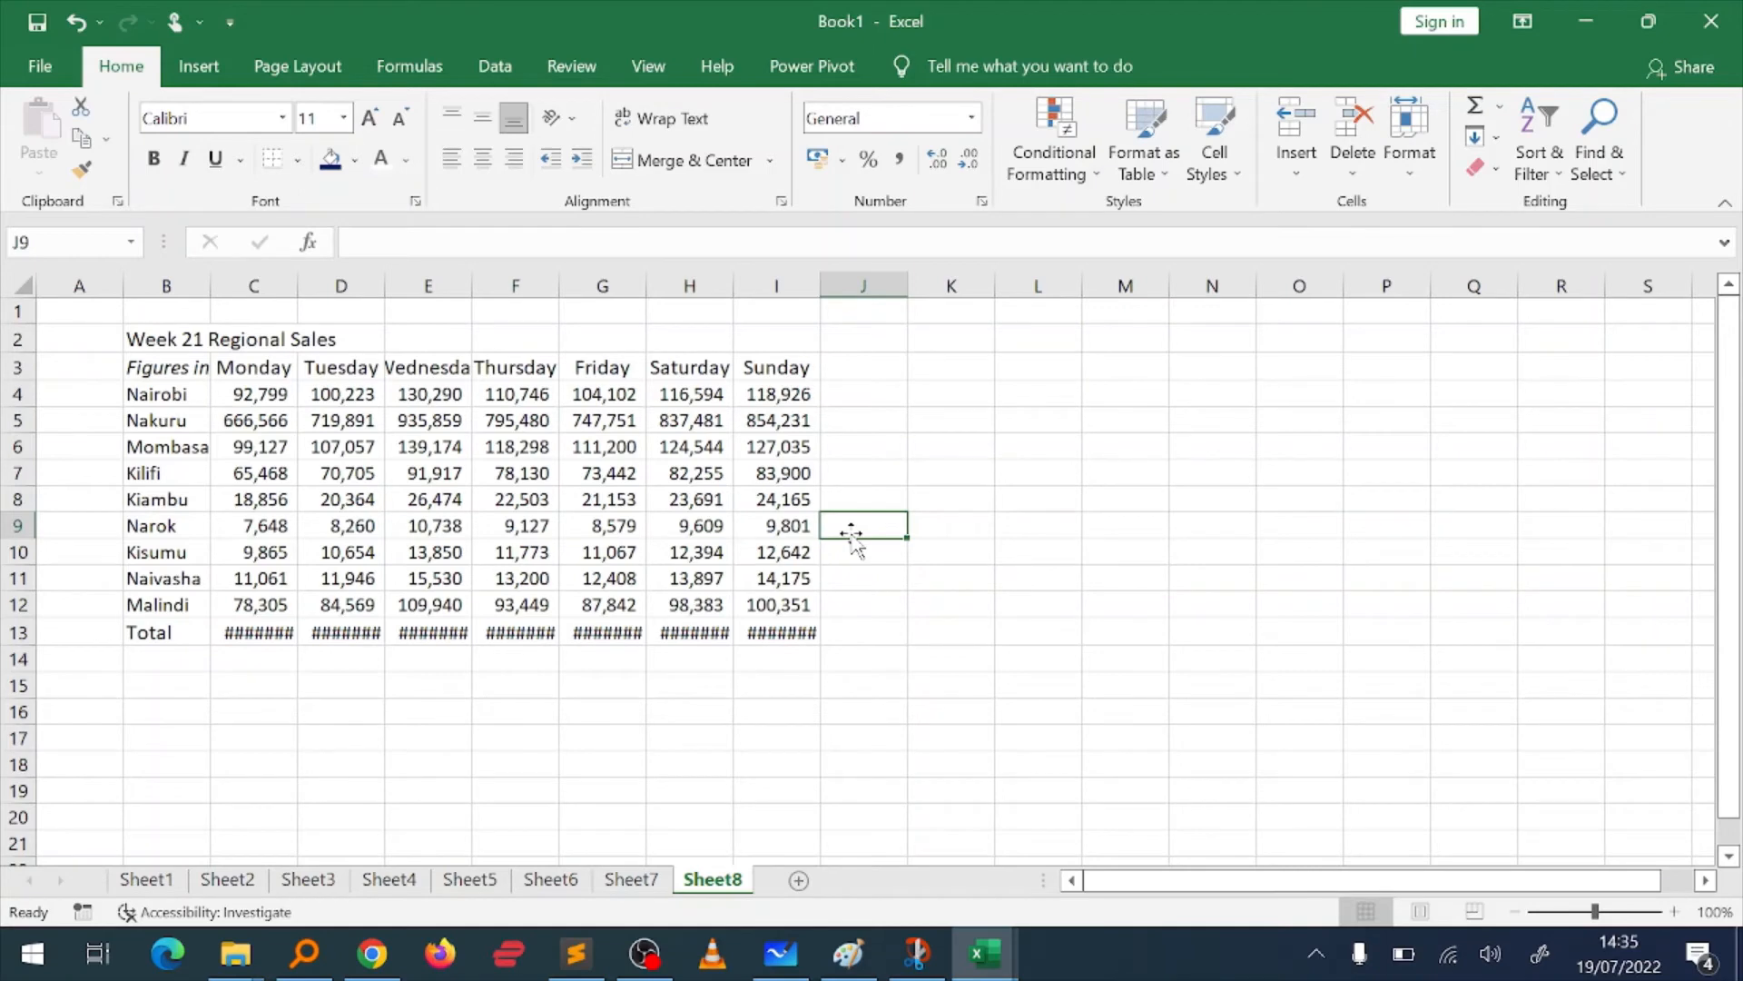
{"action": "key", "text": "Left"}
{"action": "key", "text": "Left"}
{"action": "key", "text": "Left"}
{"action": "key", "text": "Left"}
{"action": "key", "text": "Left"}
{"action": "key", "text": "Left"}
{"action": "key", "text": "Left"}
{"action": "key", "text": "Up"}
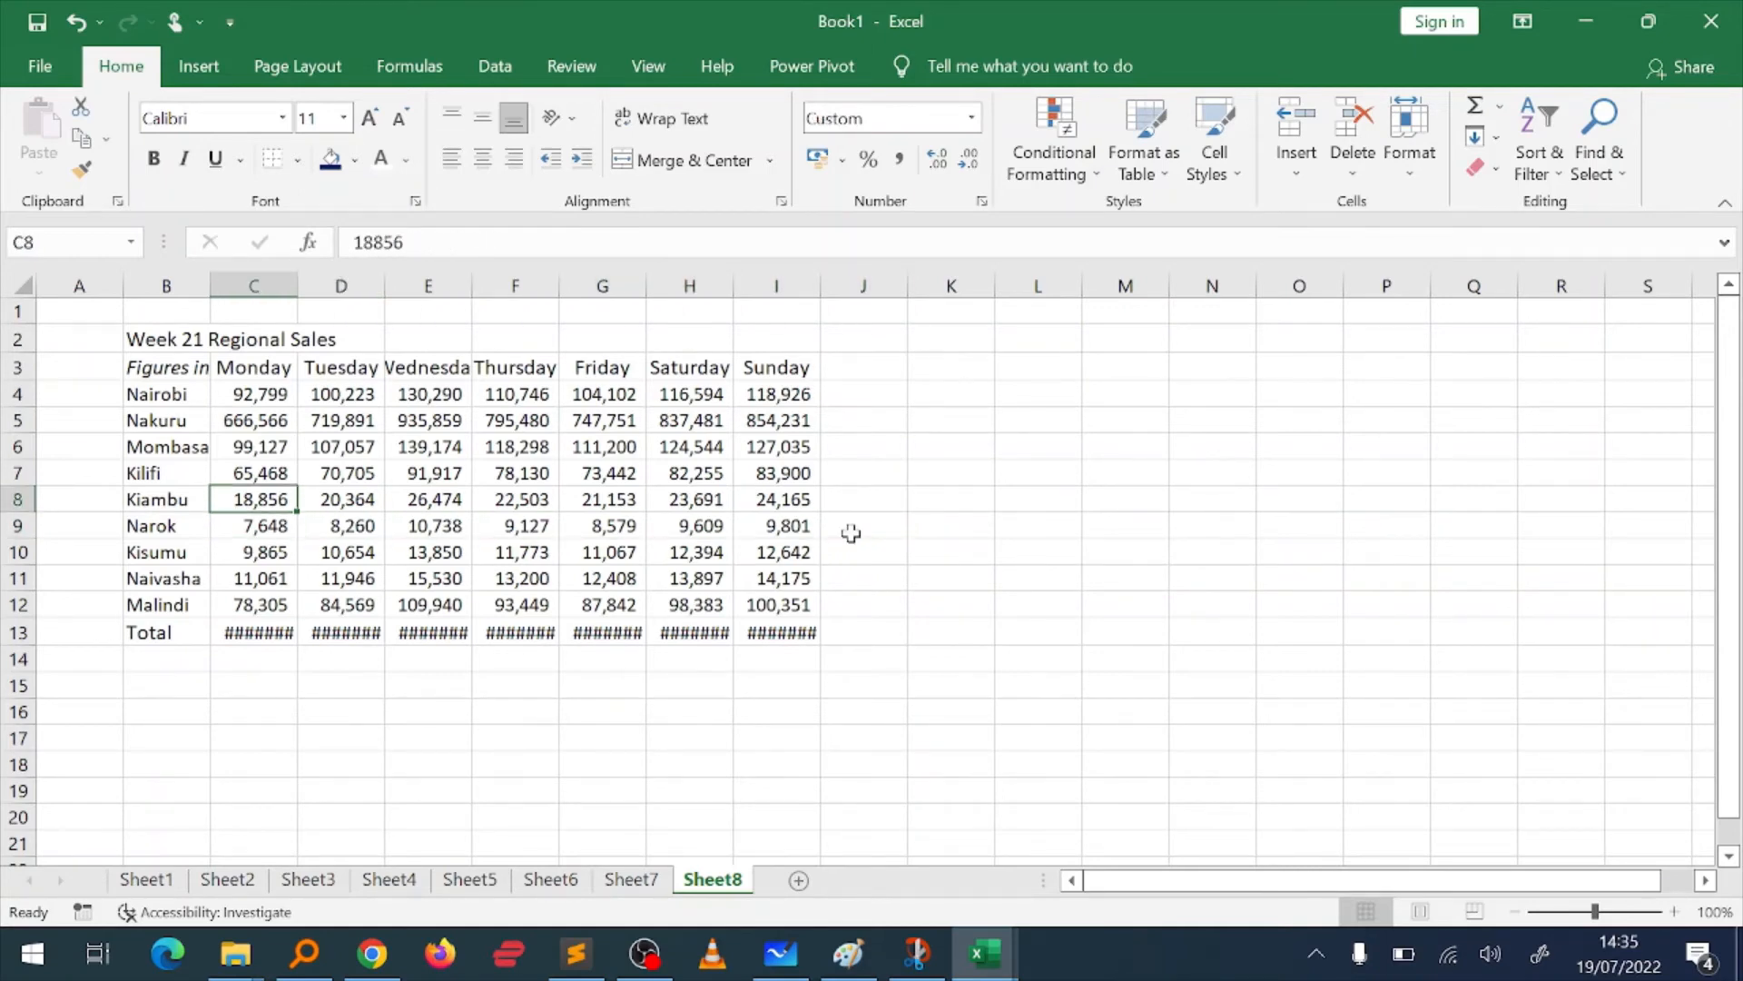
{"action": "key", "text": "Left"}
{"action": "key", "text": "Up"}
{"action": "key", "text": "Up"}
{"action": "key", "text": "Up"}
{"action": "key", "text": "Up"}
{"action": "key", "text": "Up"}
{"action": "key", "text": "Up"}
{"action": "key", "text": "Down"}
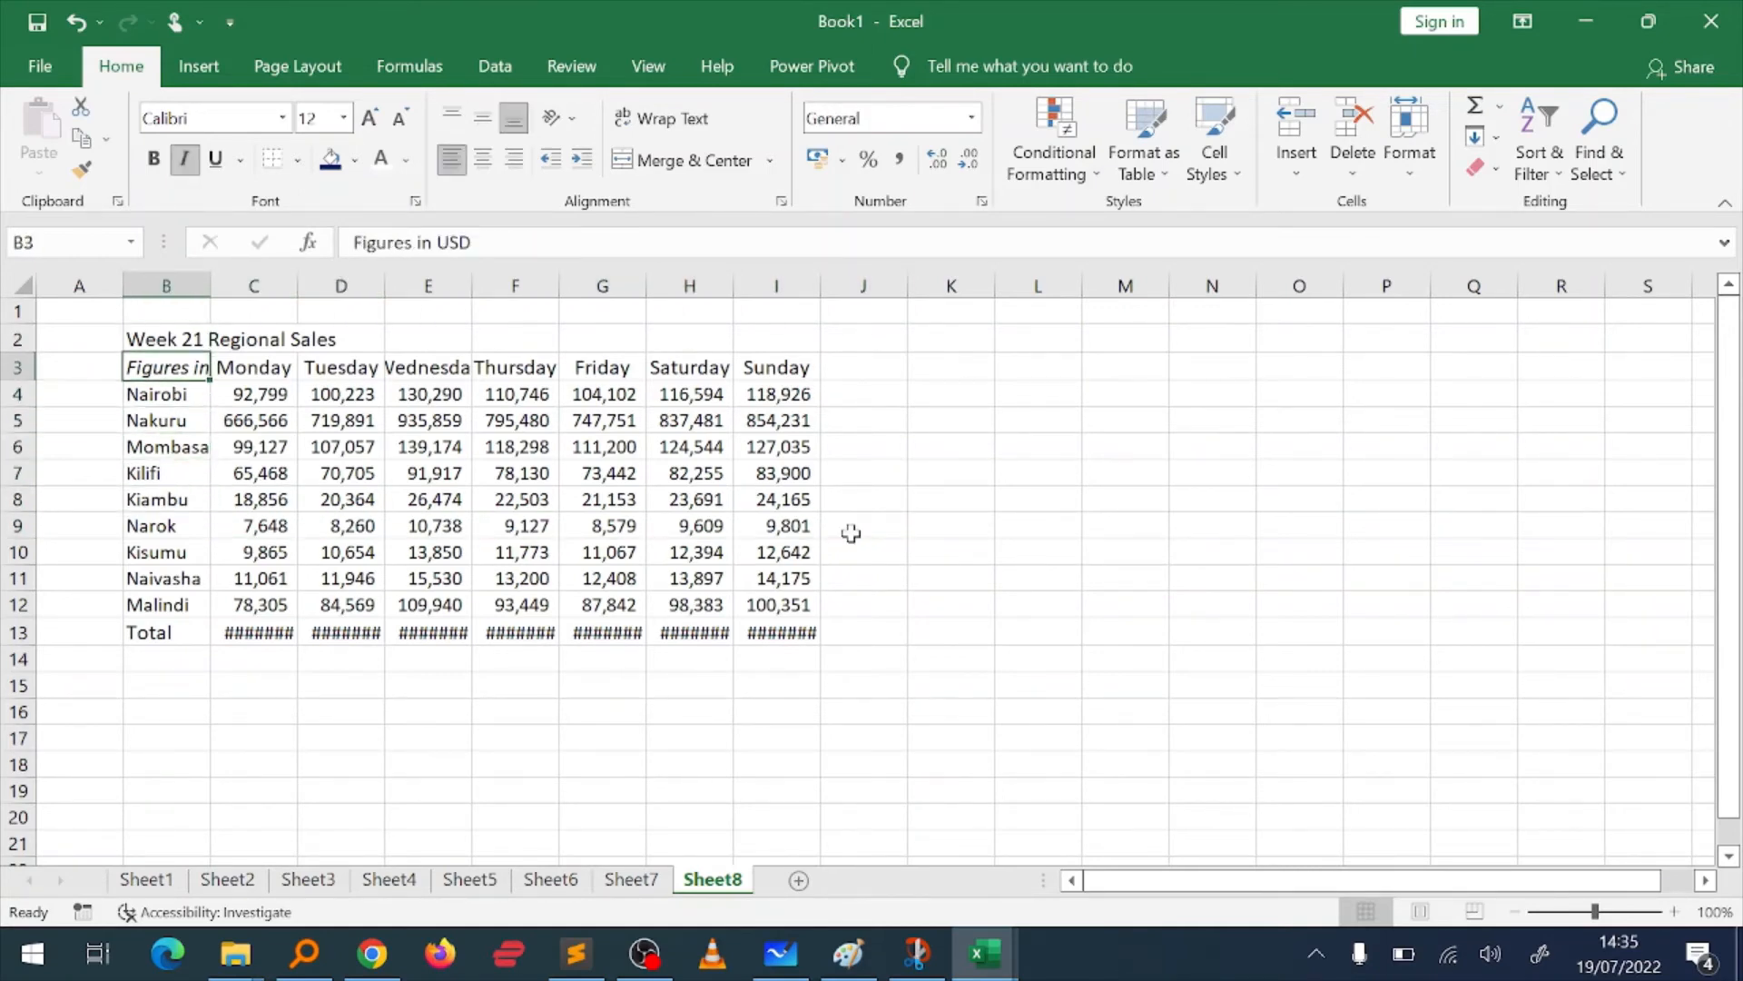
{"action": "key", "text": "Down"}
{"action": "key", "text": "ctrl+Down"}
{"action": "key", "text": "Up"}
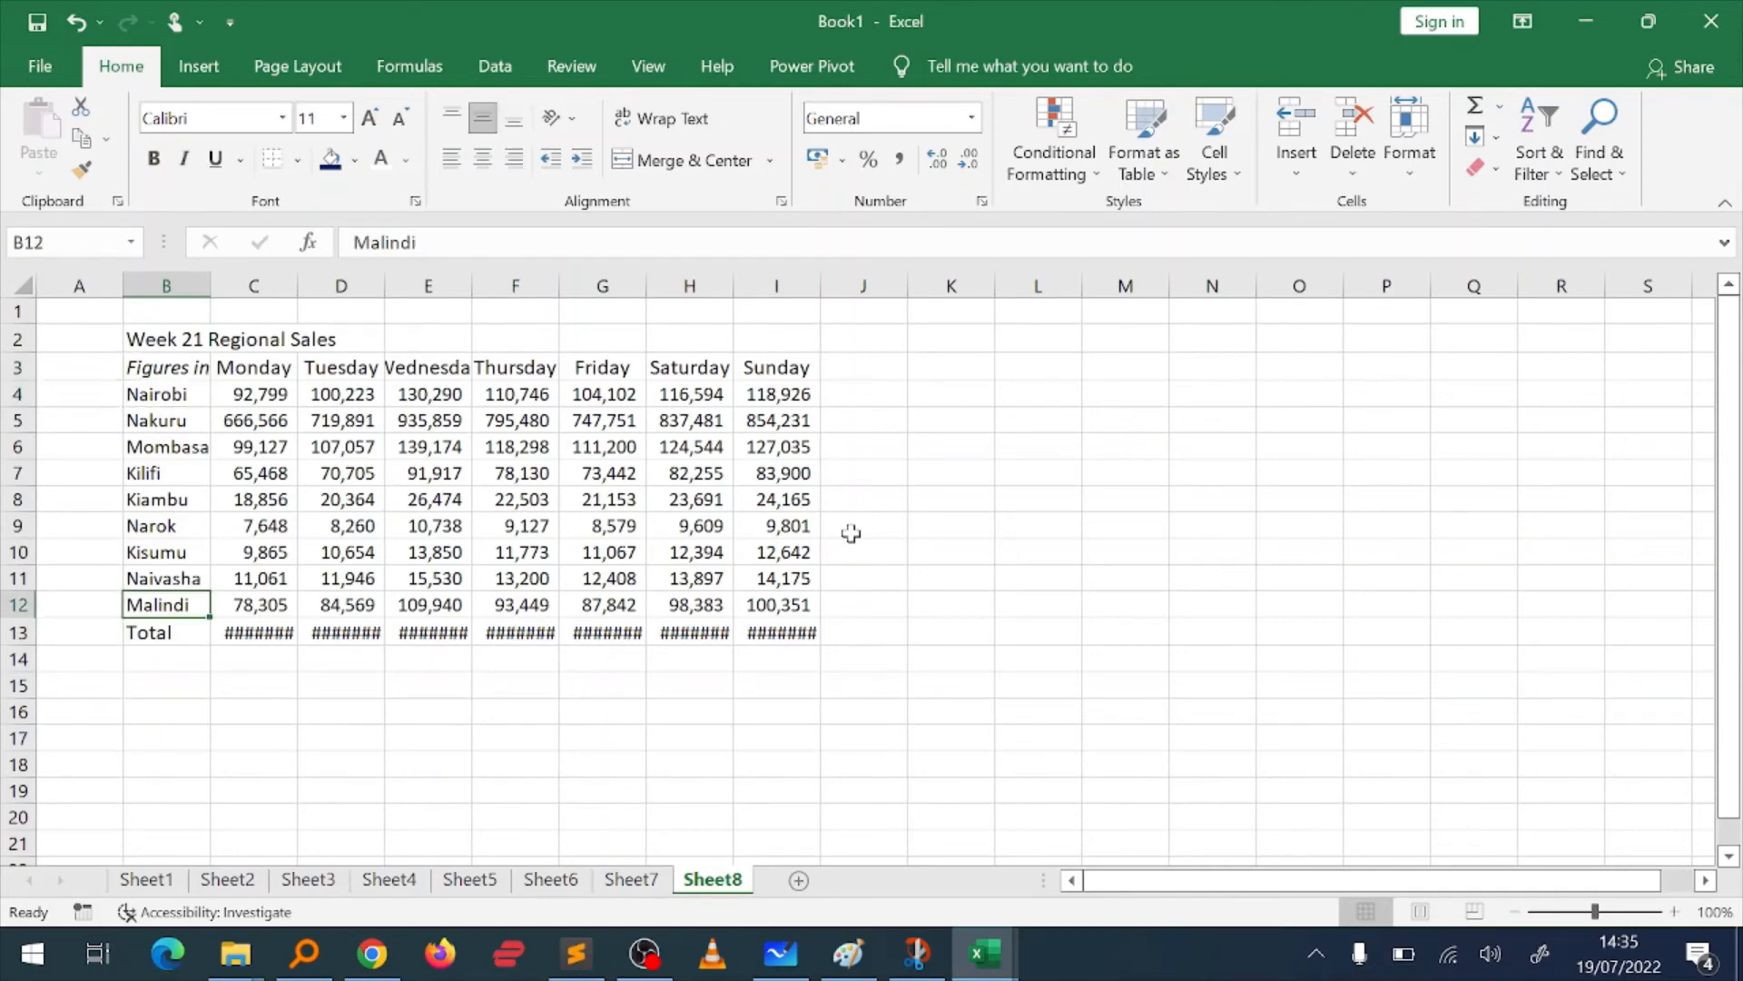
{"action": "key", "text": "Up"}
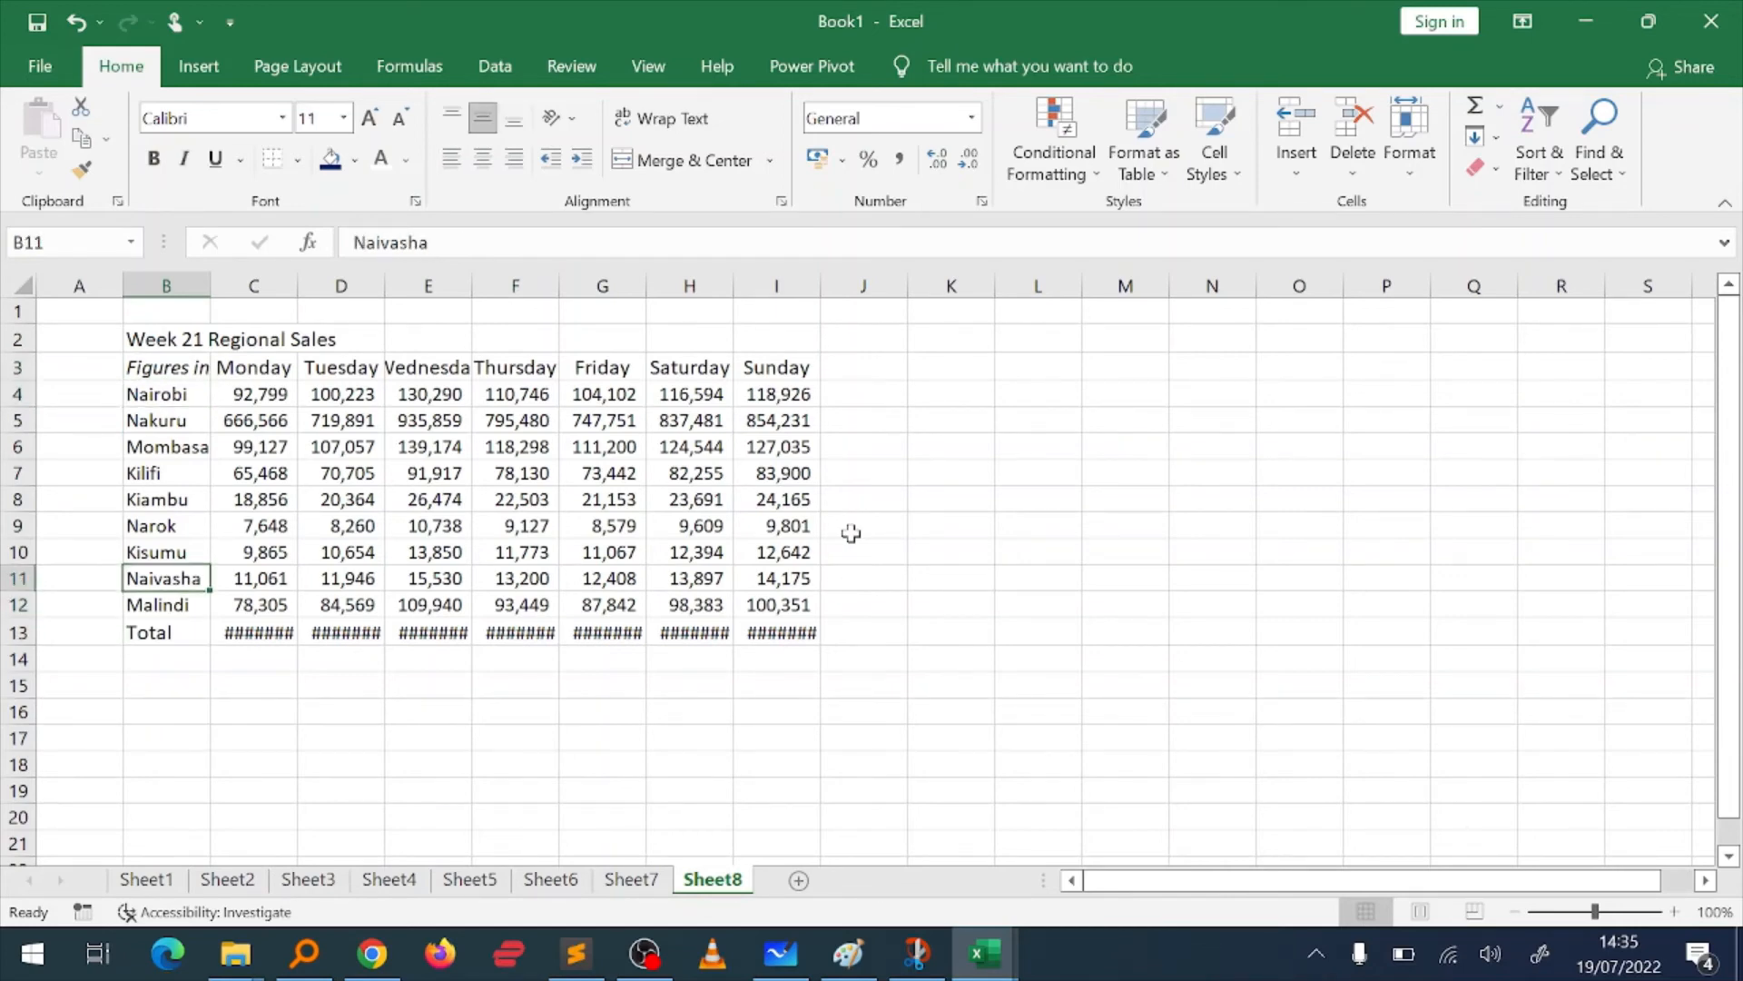
{"action": "key", "text": "Up"}
{"action": "key", "text": "Up"}
{"action": "key", "text": "ctrl+Up"}
Step: Look across the Monday to Sunday headers and the daily sales figures of the regional sales table
{"action": "key", "text": "Down"}
{"action": "key", "text": "Right"}
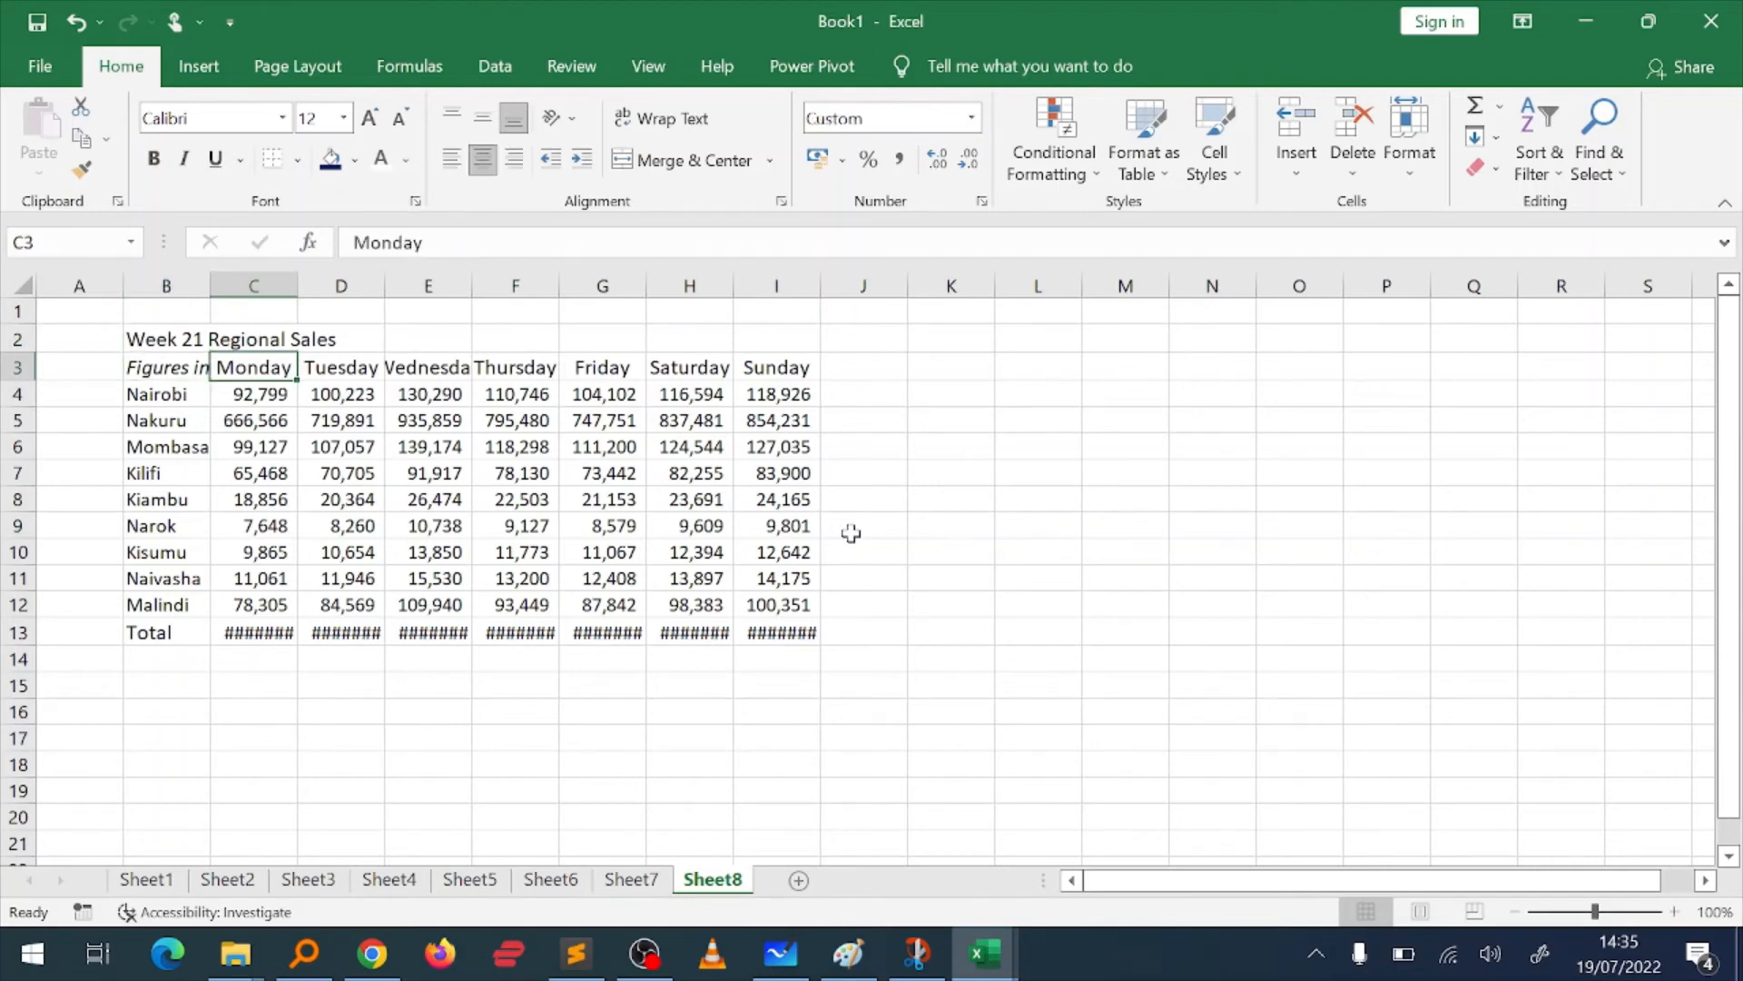
{"action": "key", "text": "ctrl+Right"}
{"action": "key", "text": "Left"}
{"action": "key", "text": "Down"}
{"action": "key", "text": "Left"}
{"action": "key", "text": "Down"}
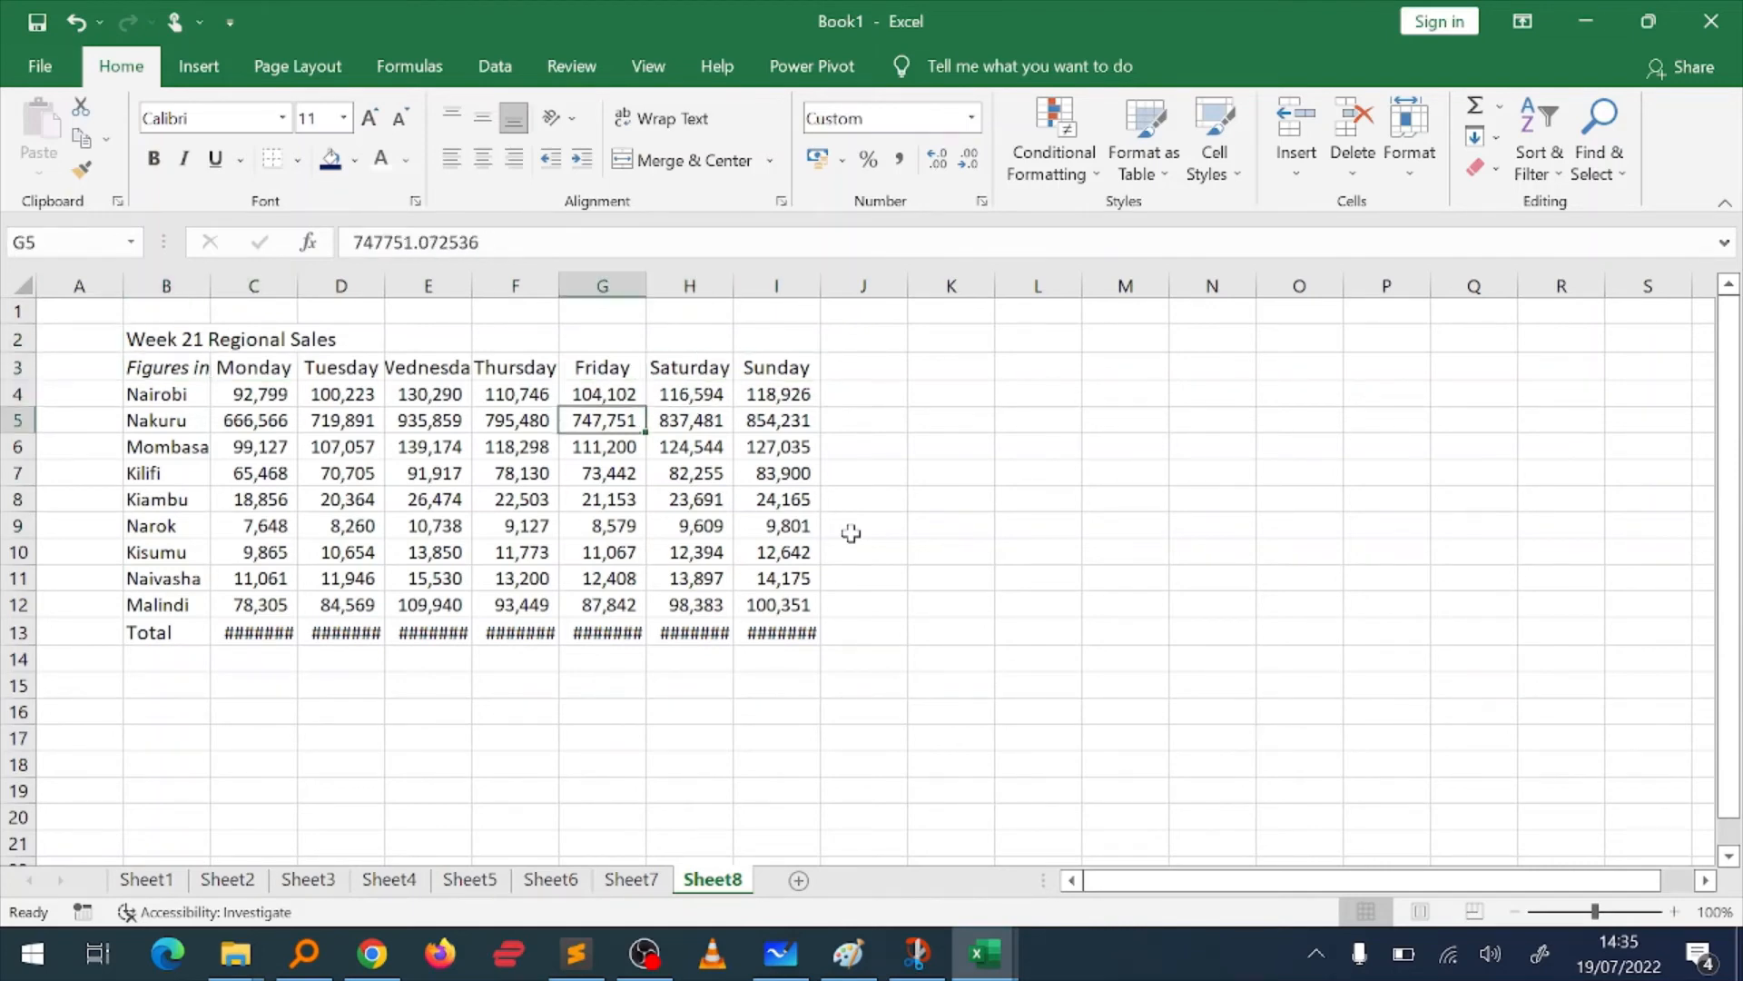
{"action": "key", "text": "Down"}
{"action": "key", "text": "Left"}
Step: Check the remaining region labels down to the Total row and the empty rows below the table
{"action": "key", "text": "Left"}
{"action": "key", "text": "Left"}
{"action": "key", "text": "Left"}
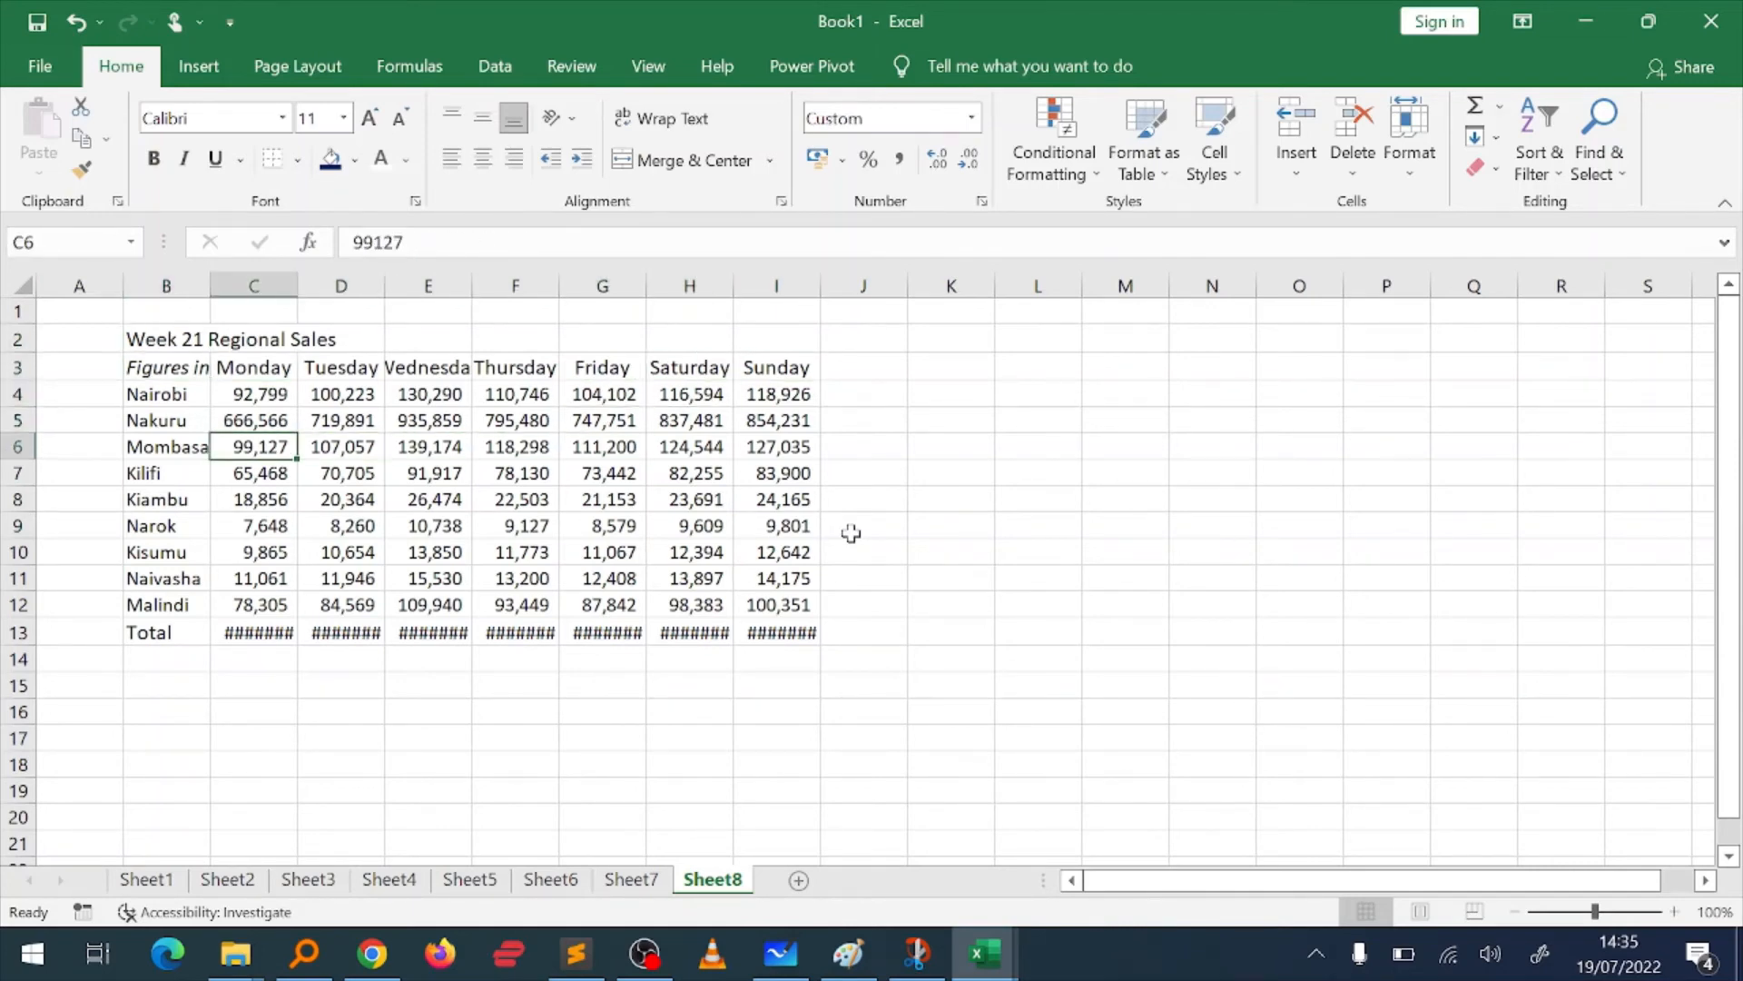
{"action": "key", "text": "Left"}
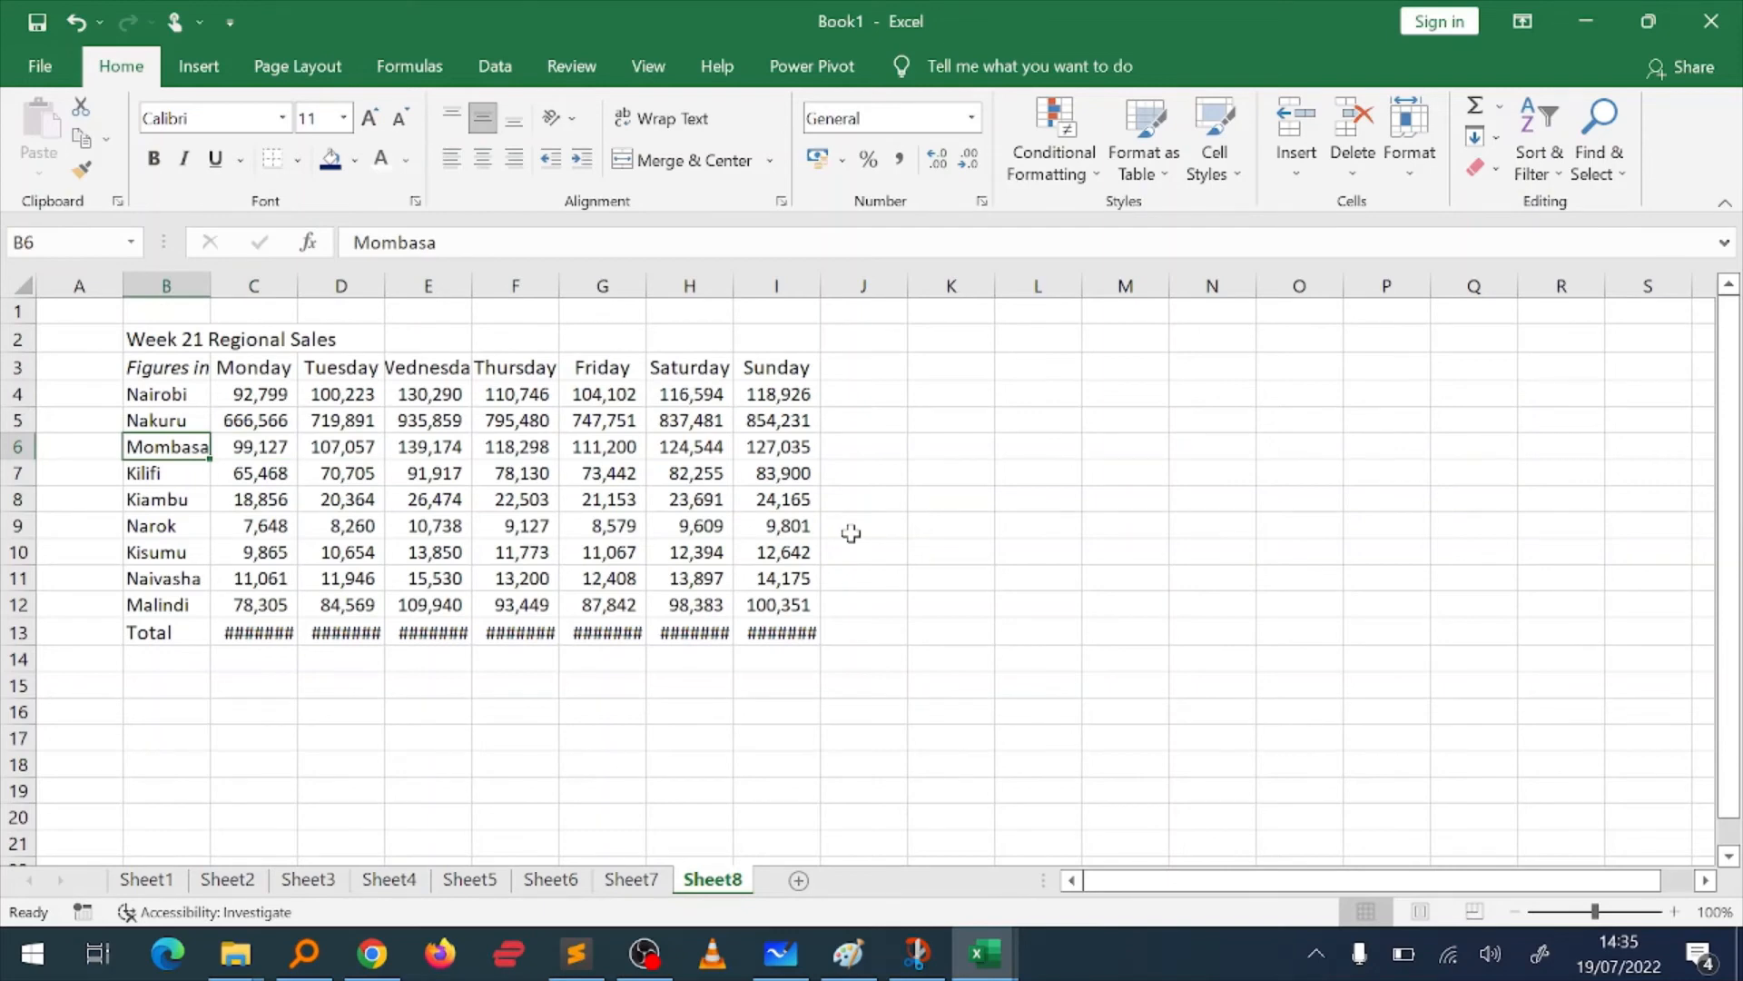
{"action": "key", "text": "Down"}
{"action": "key", "text": "Down"}
{"action": "key", "text": "Down"}
{"action": "key", "text": "Down"}
{"action": "key", "text": "Down"}
{"action": "key", "text": "Down"}
{"action": "key", "text": "Down"}
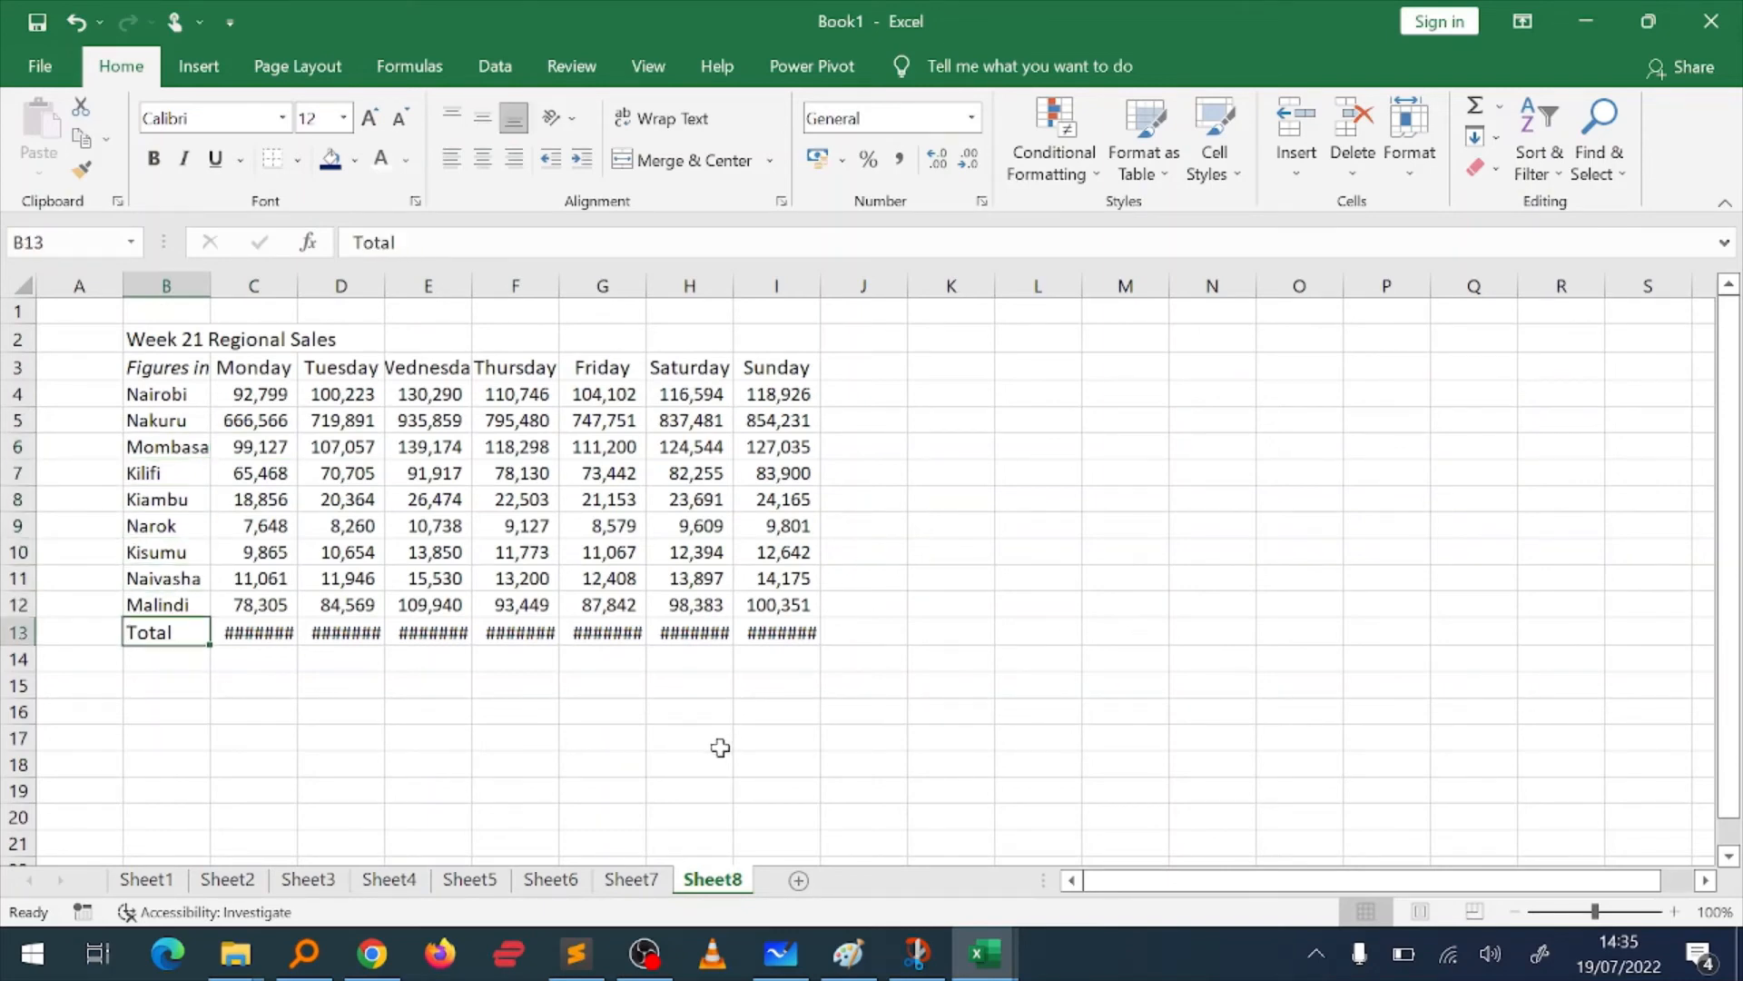
{"action": "key", "text": "Down"}
{"action": "key", "text": "Down"}
{"action": "key", "text": "Down"}
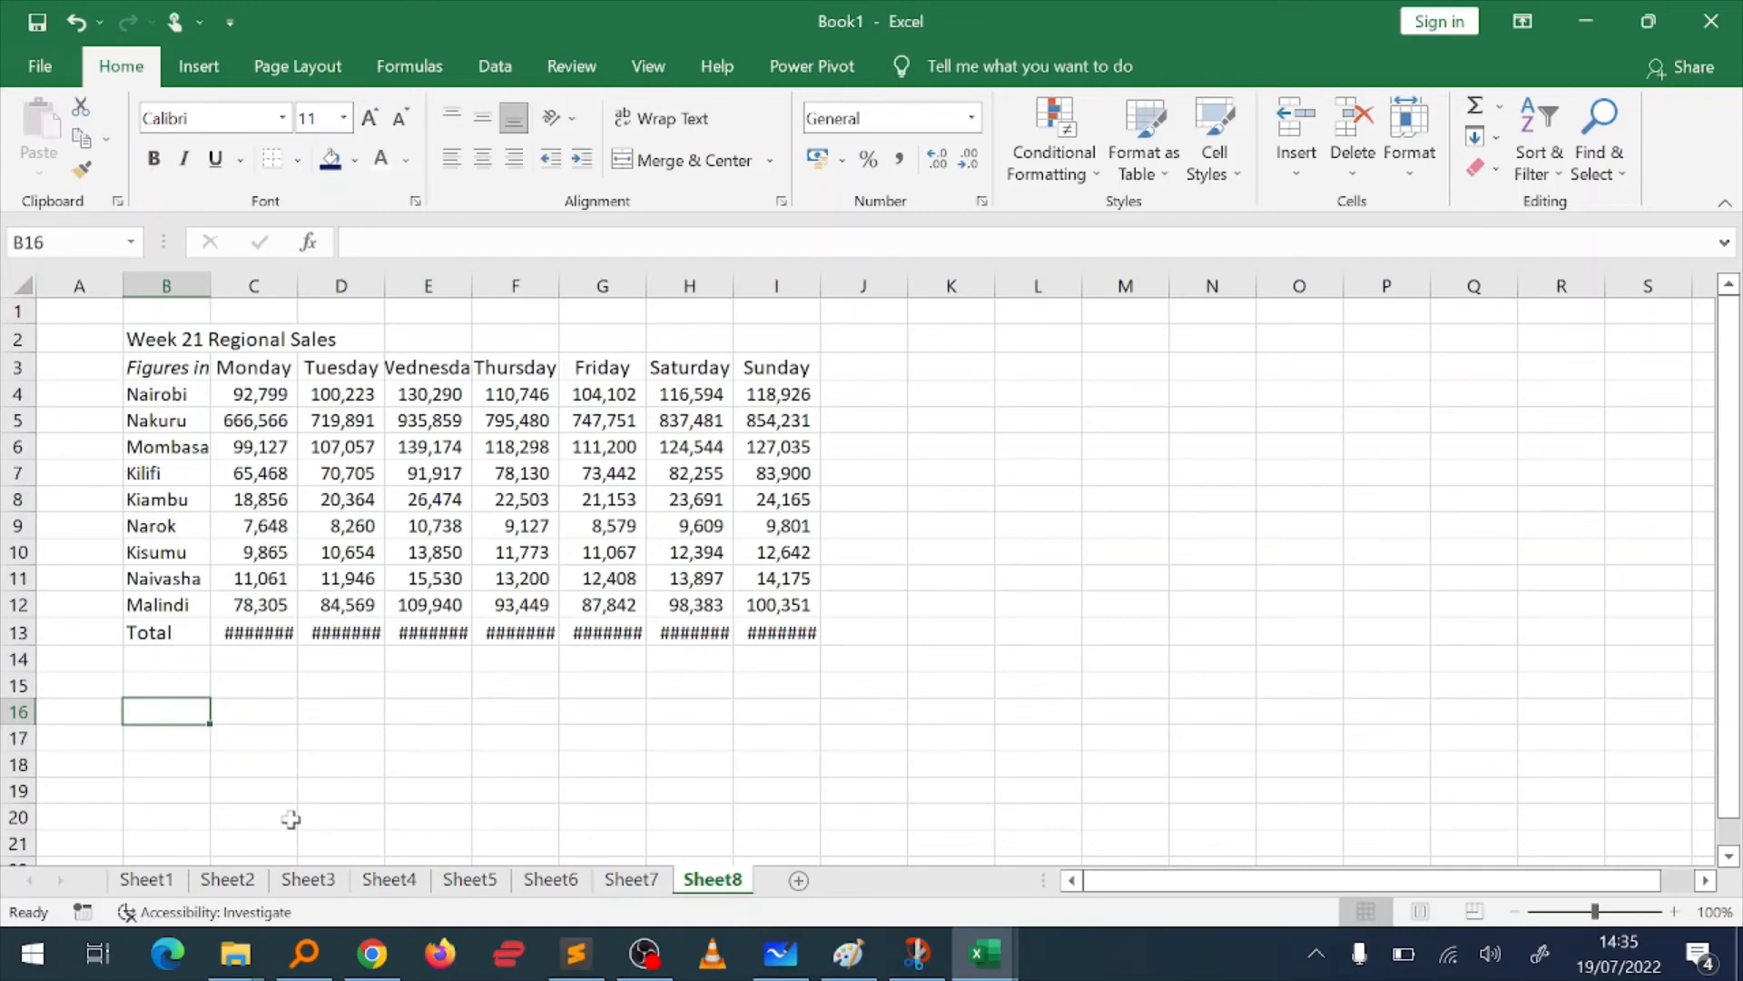
{"action": "key", "text": "alt"}
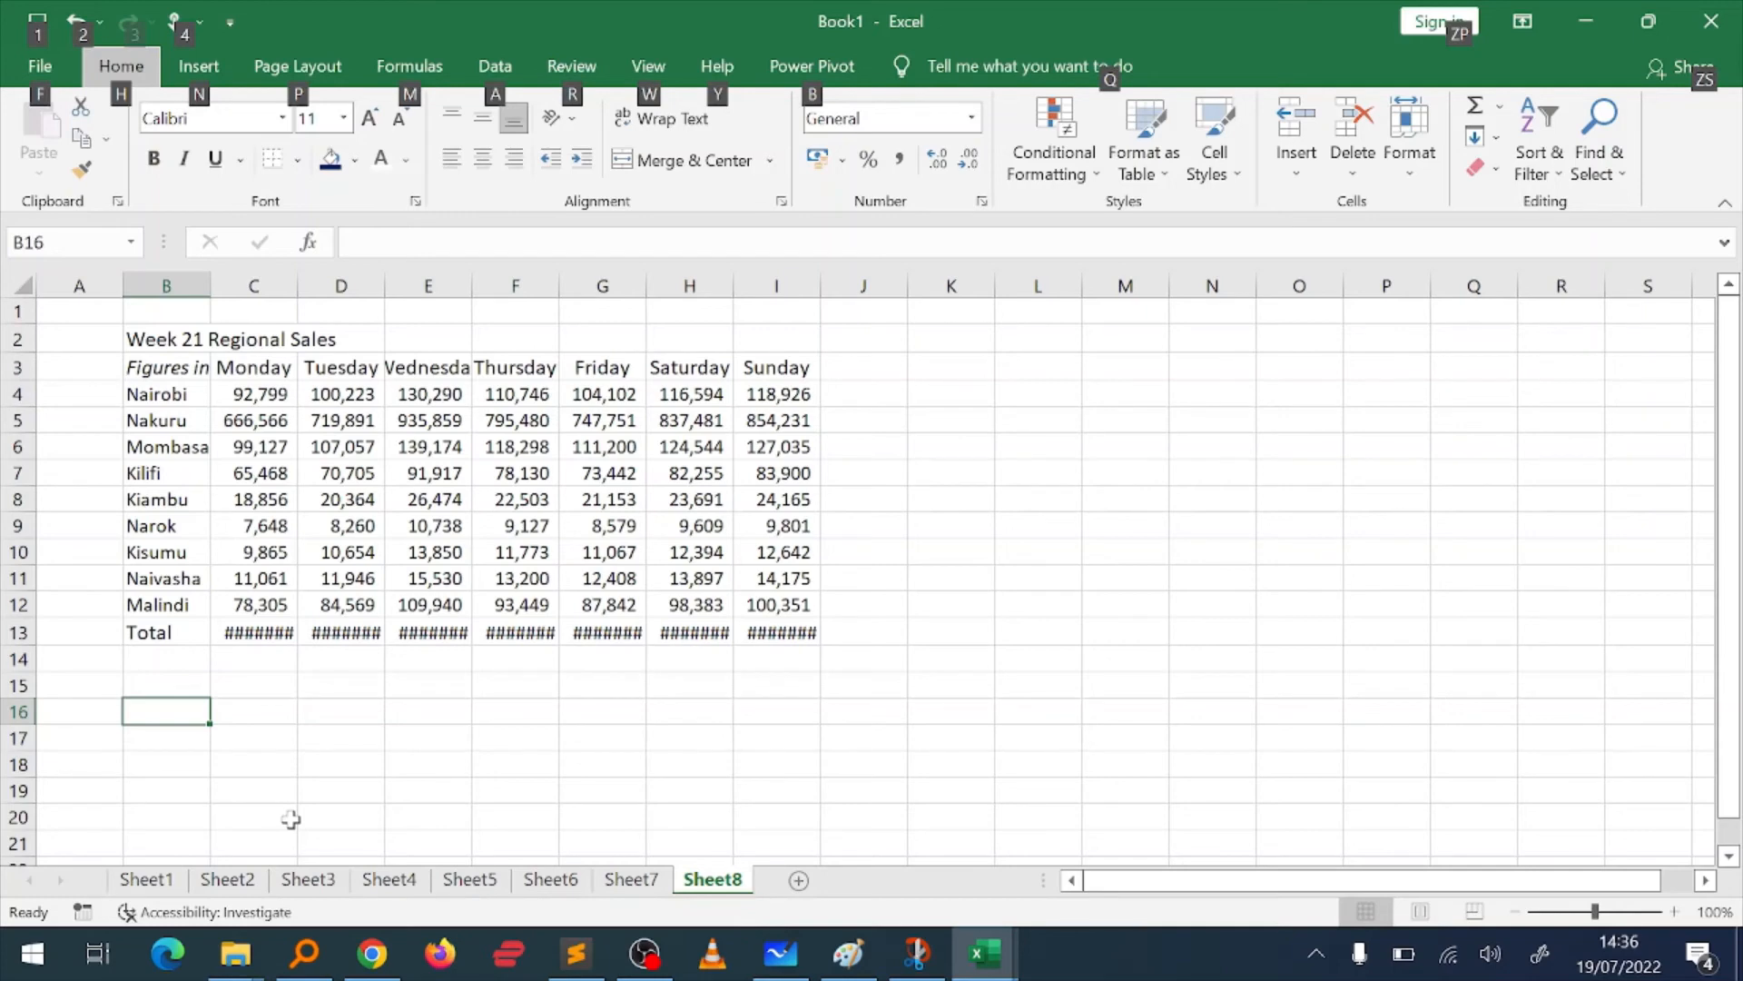
{"action": "type", "text": "w"}
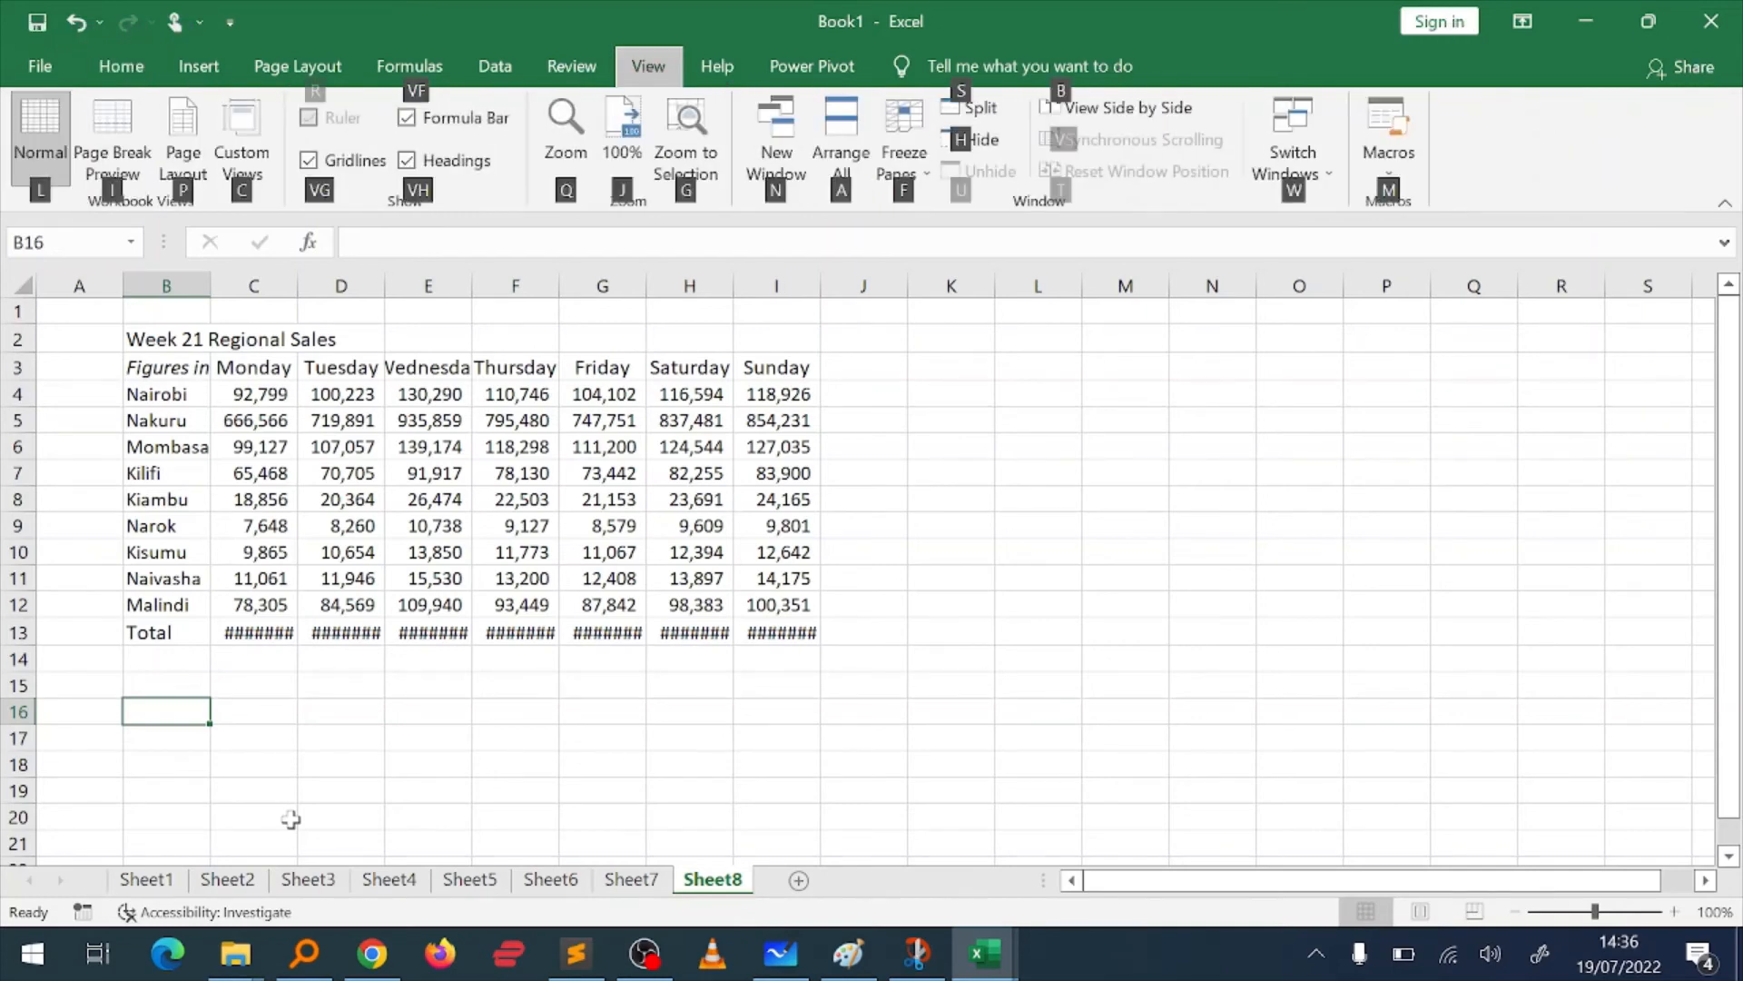
{"action": "type", "text": "y"}
{"action": "key", "text": "BackSpace"}
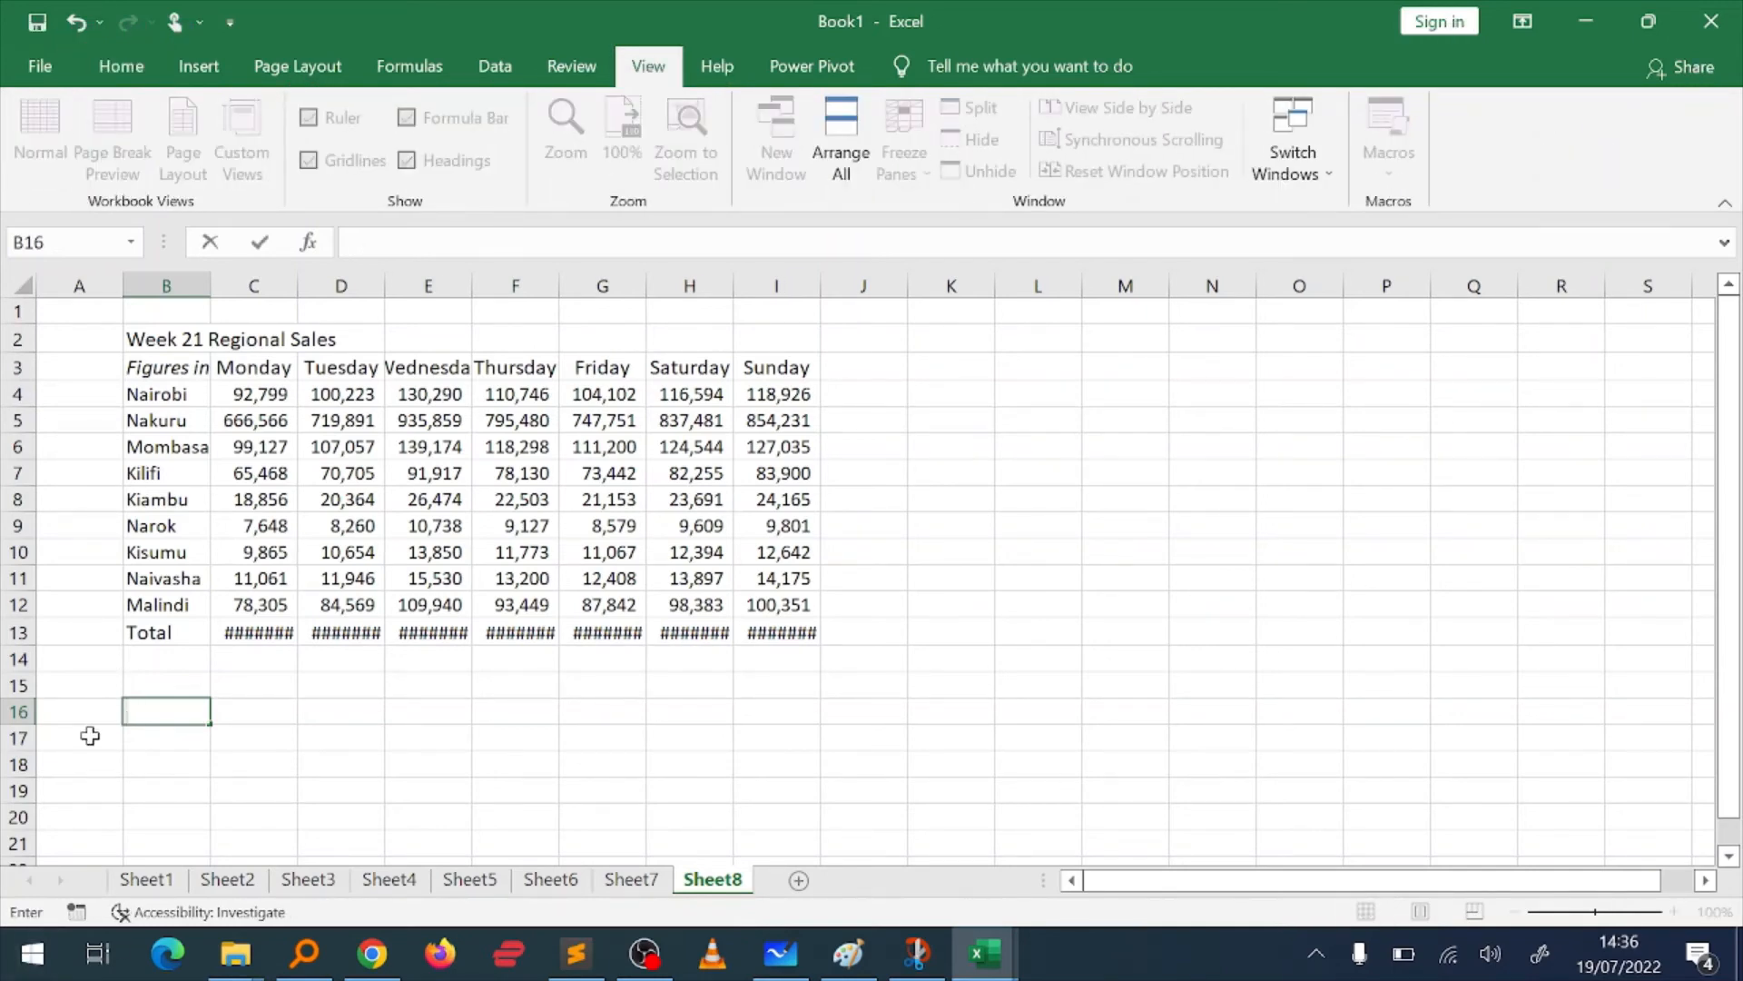
Step: Enter the label "Weekly sales" in cell B16 below the regional sales table
{"action": "type", "text": "Weekly sales"}
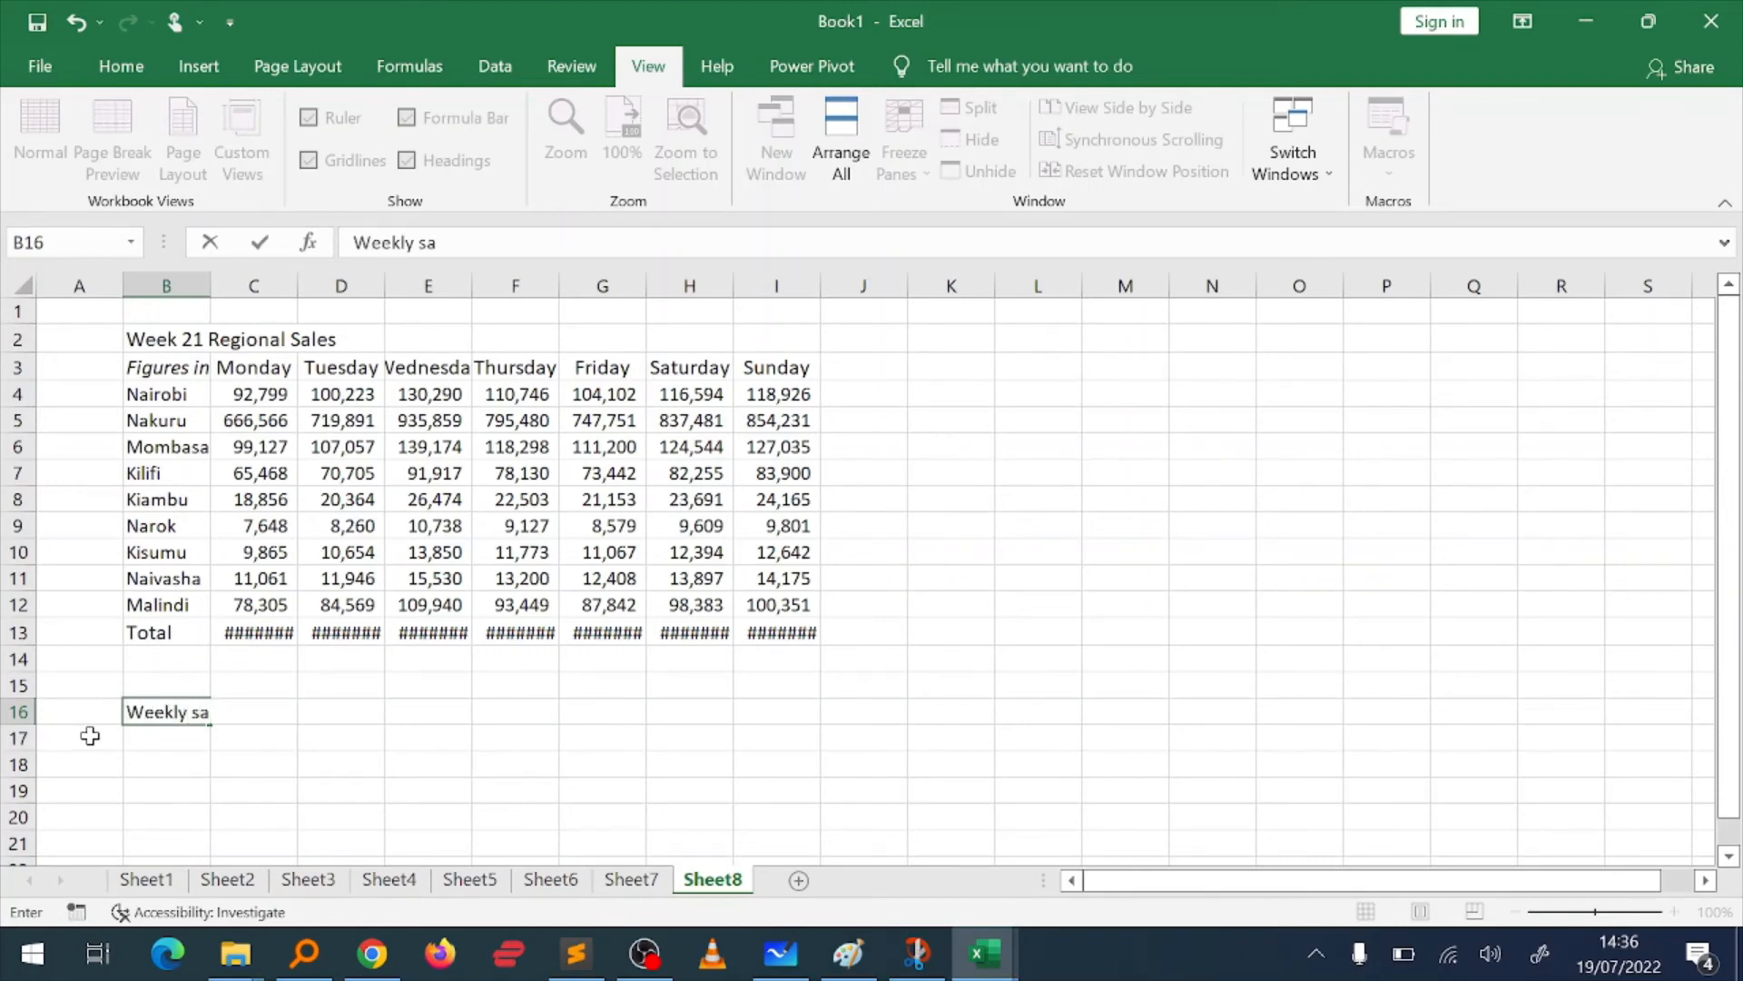
{"action": "key", "text": "Return"}
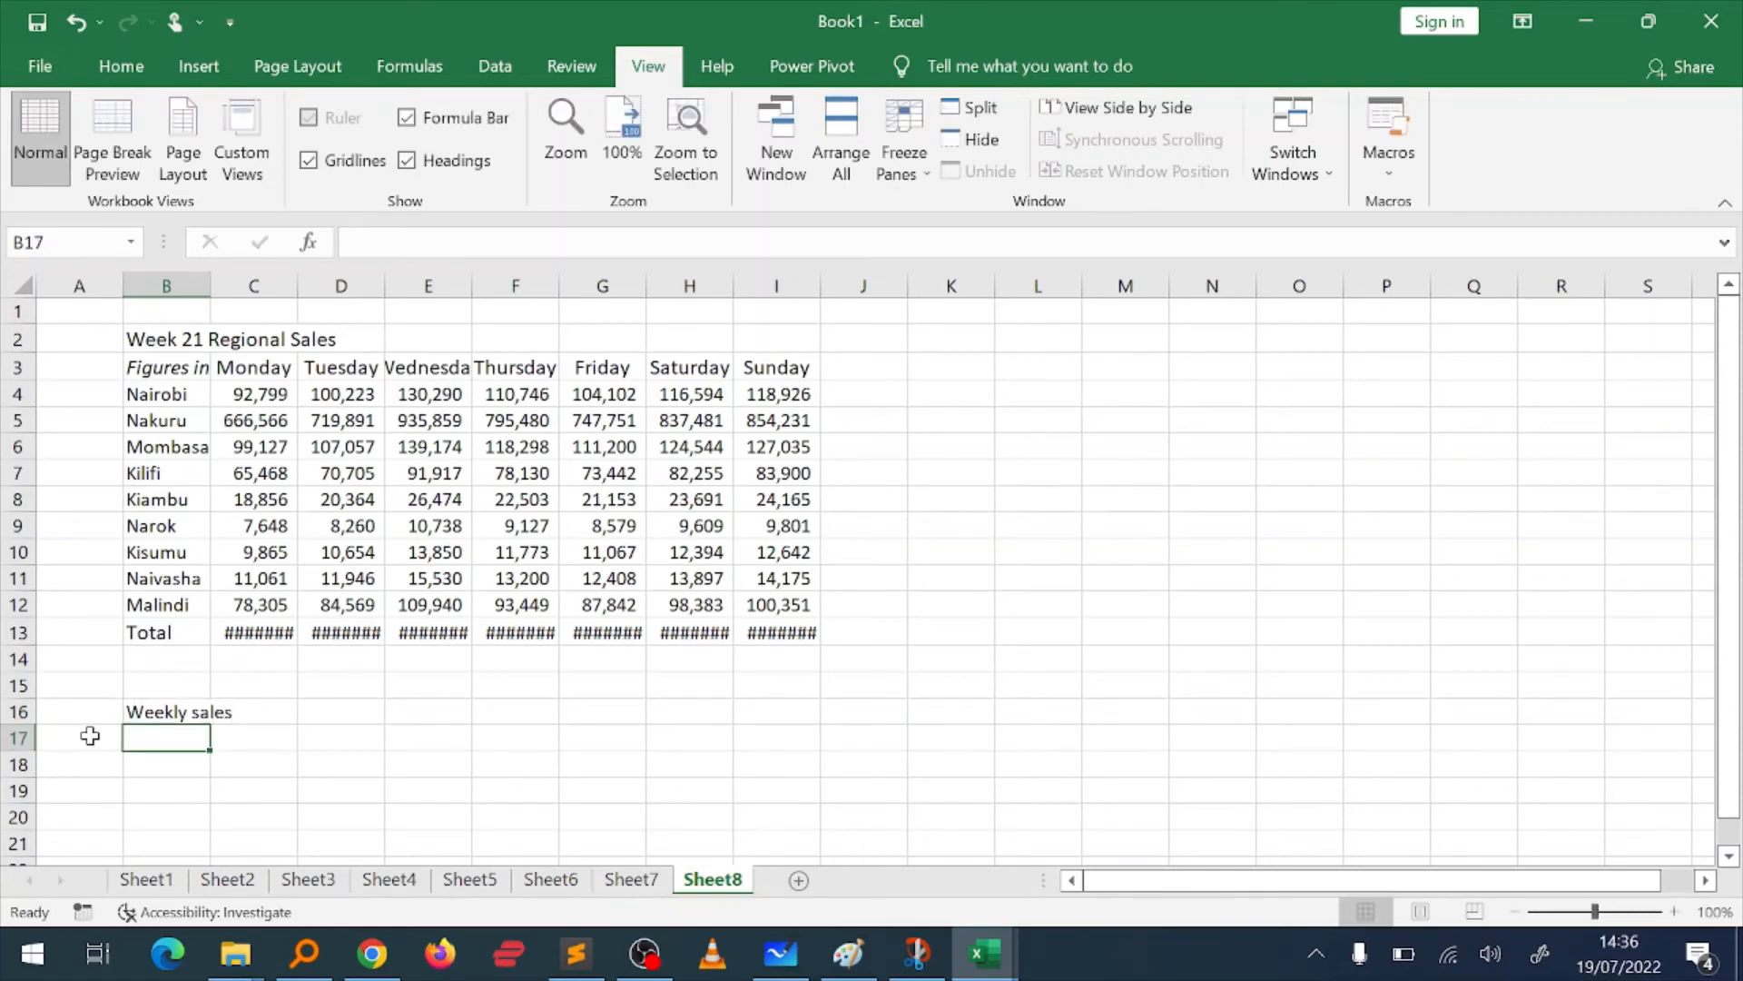
Step: Enter the label "Weekly Average" in cell B17, directly under the weekly sales label
{"action": "type", "text": "Weekly sales"}
{"action": "key", "text": "Return"}
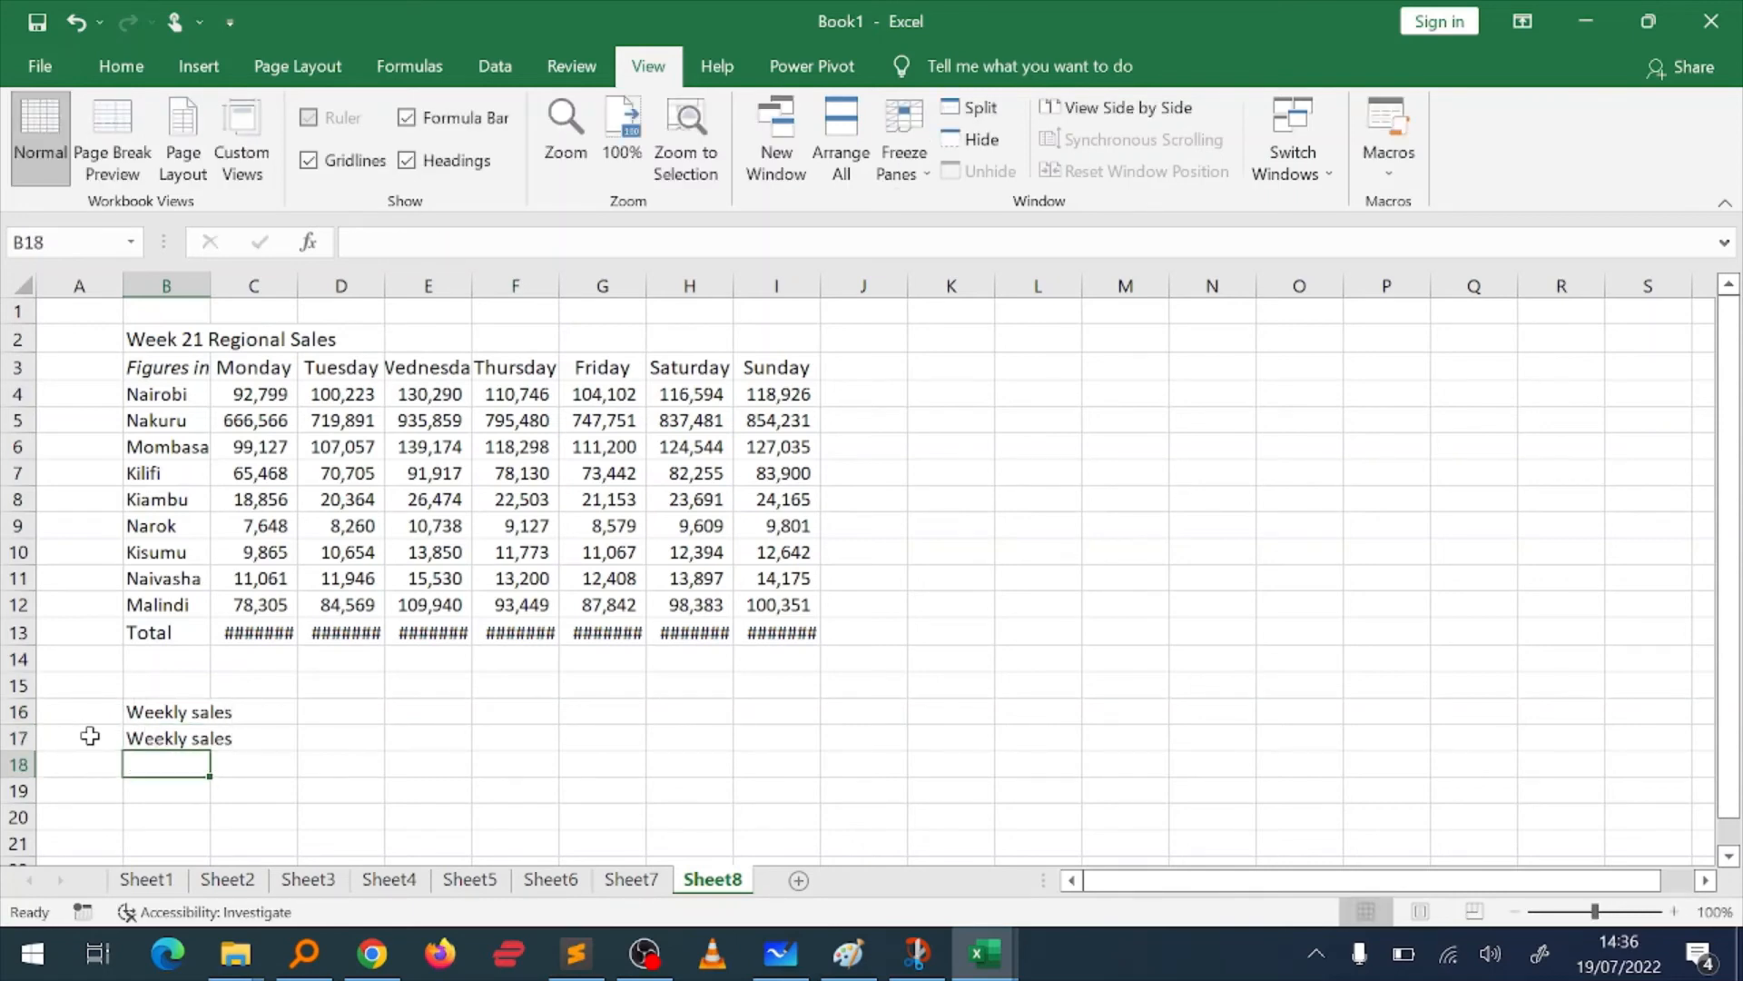
{"action": "key", "text": "Up"}
{"action": "double_click", "coordinate": [439, 243]}
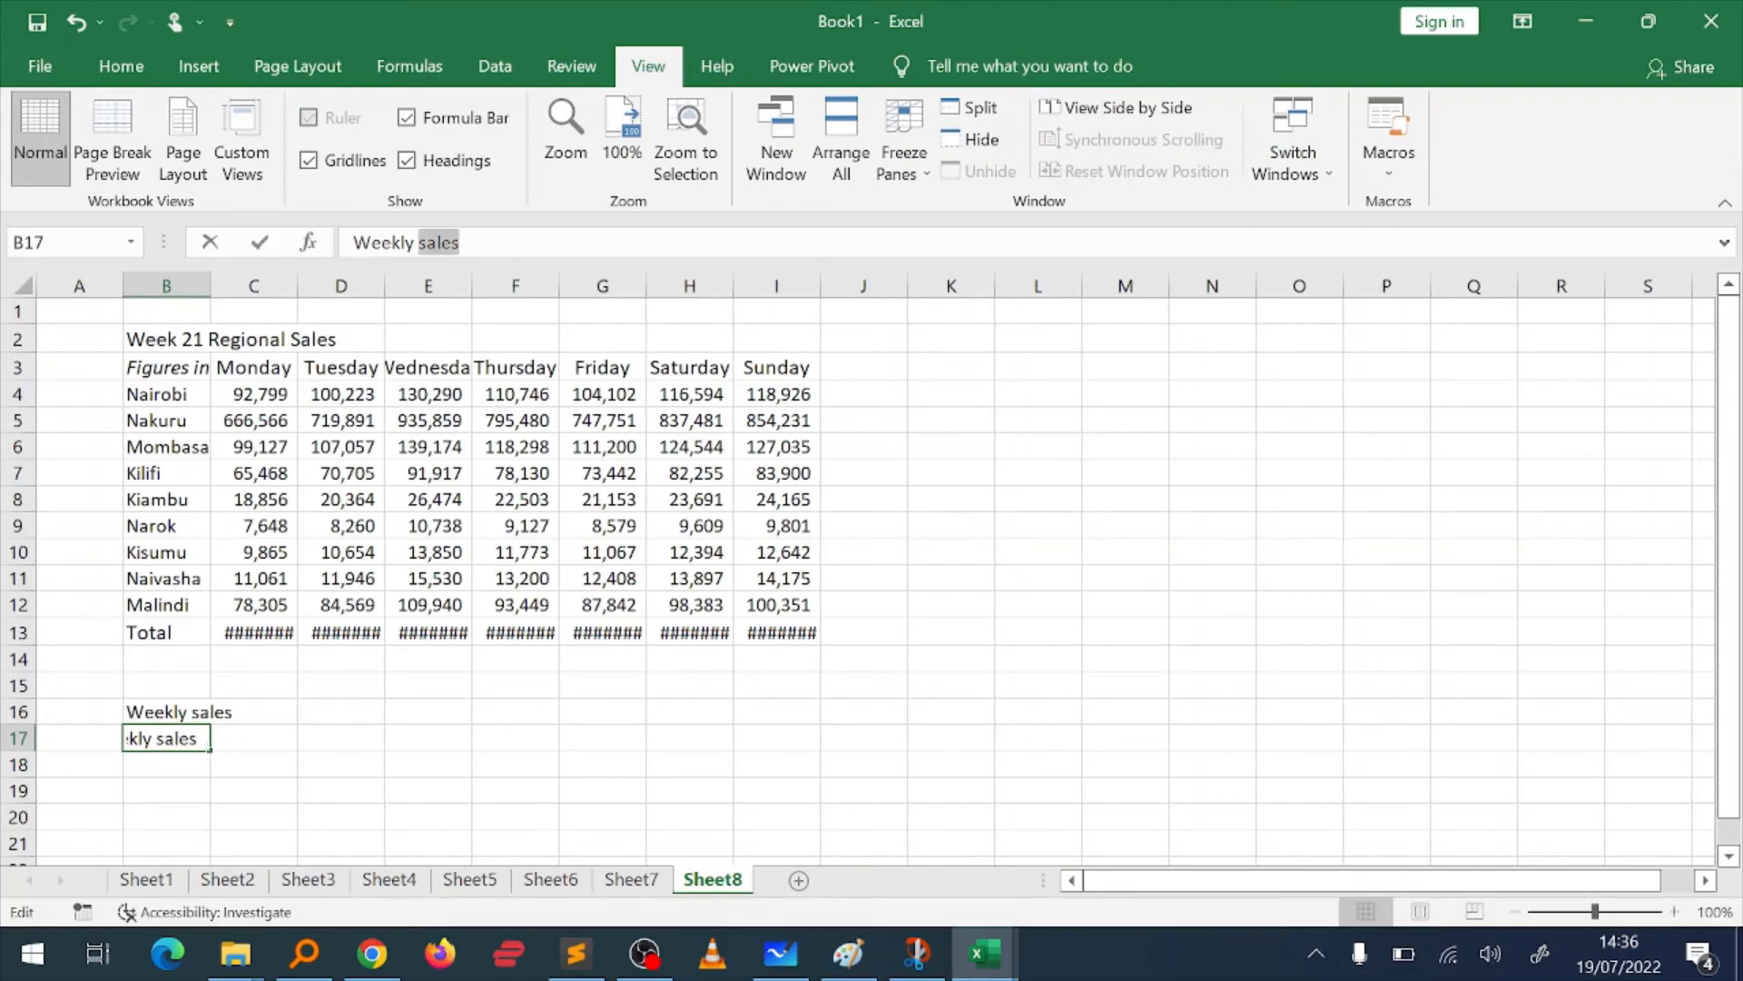
{"action": "type", "text": "Aver"}
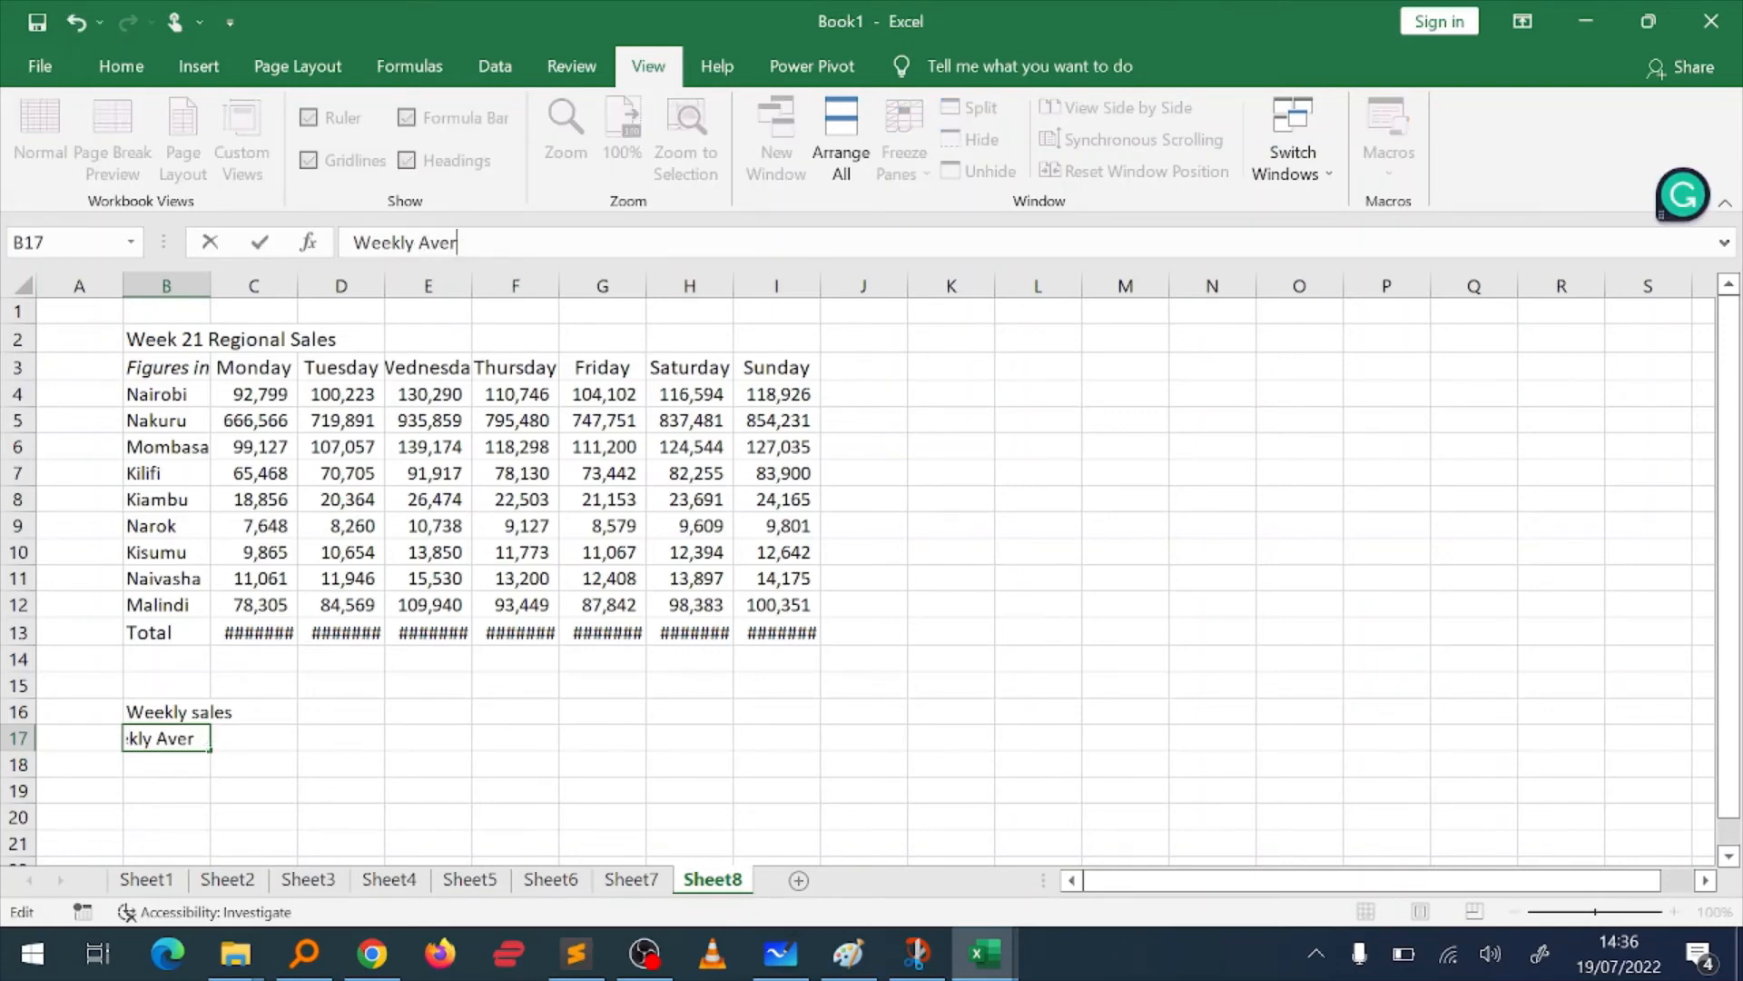
{"action": "type", "text": "age"}
{"action": "key", "text": "Return"}
Step: Enter the formula =C13:I13 in C16, referencing the daily totals from Monday to Sunday
{"action": "key", "text": "Up"}
{"action": "key", "text": "Up"}
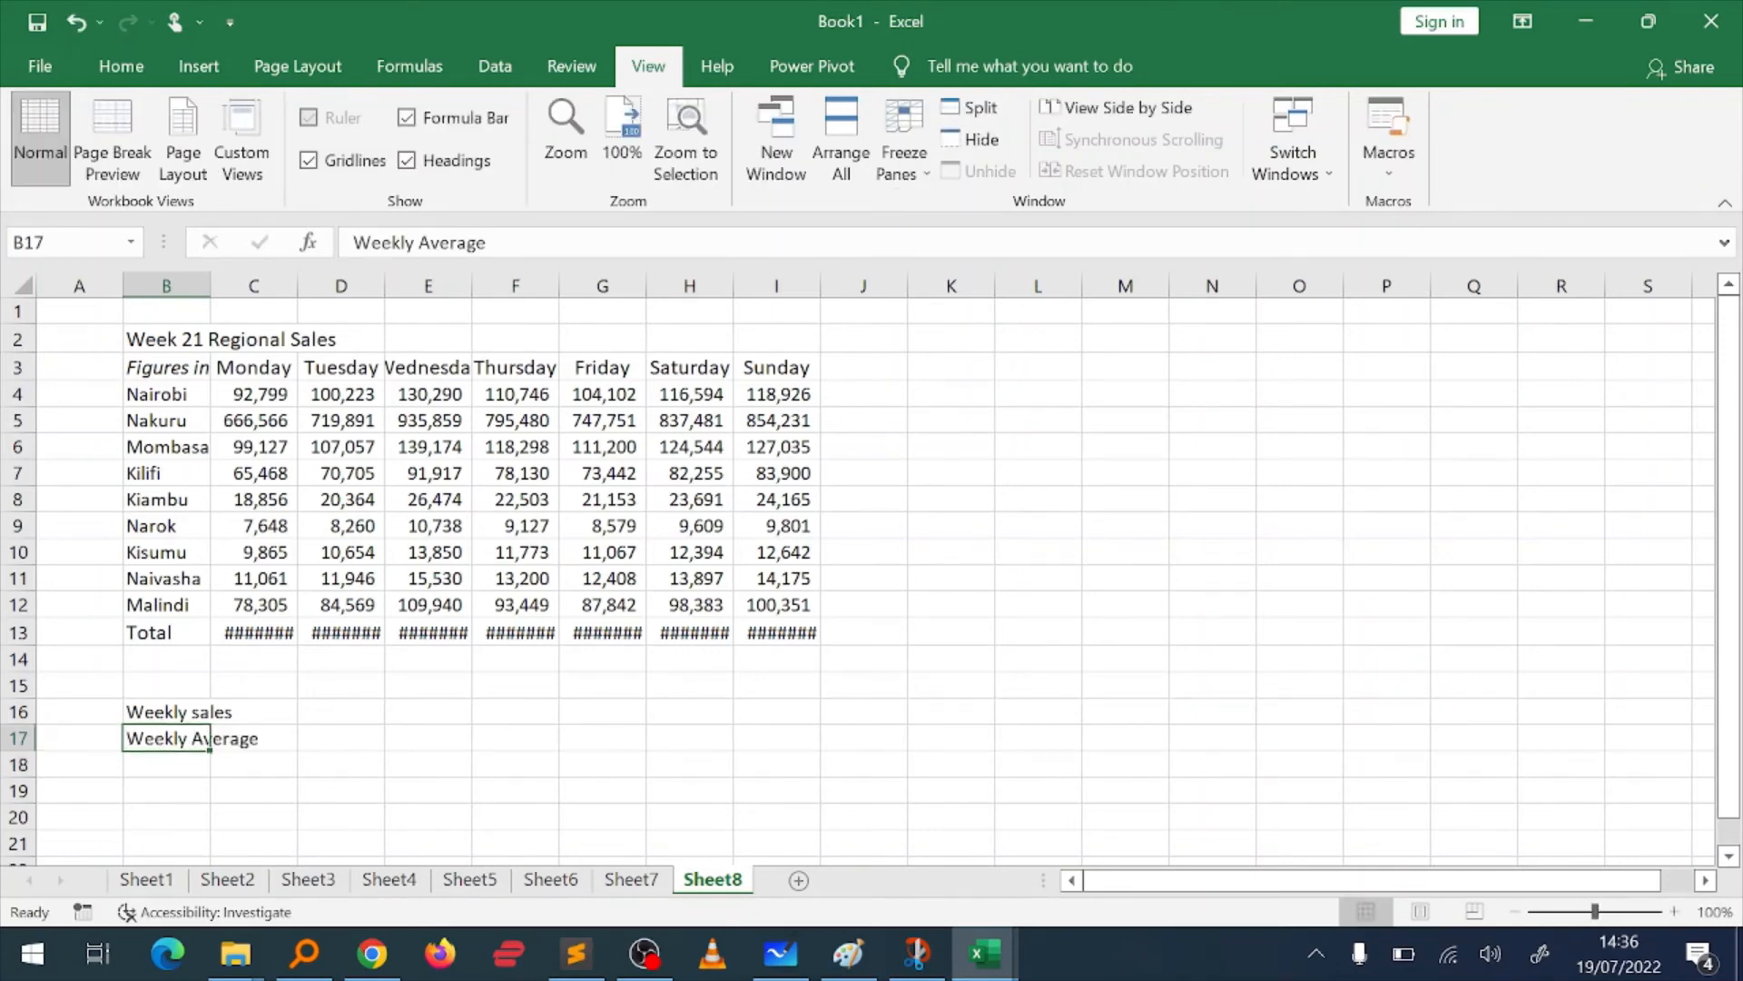
{"action": "key", "text": "Right"}
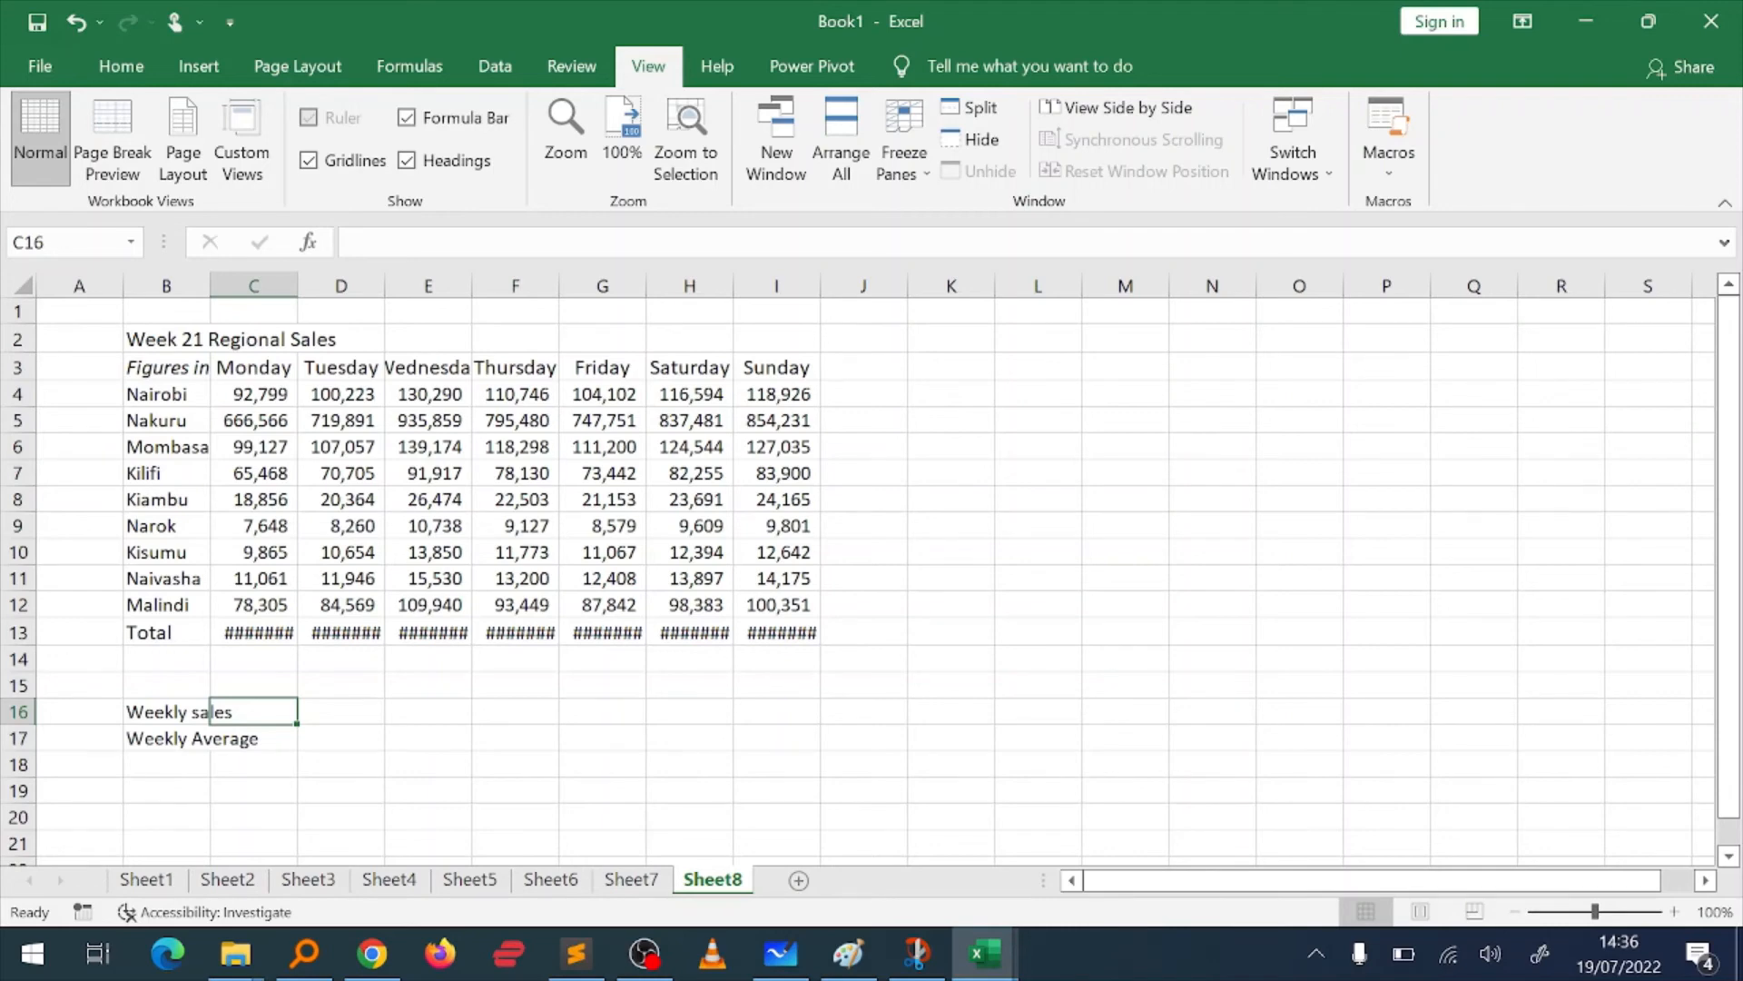
{"action": "type", "text": "="}
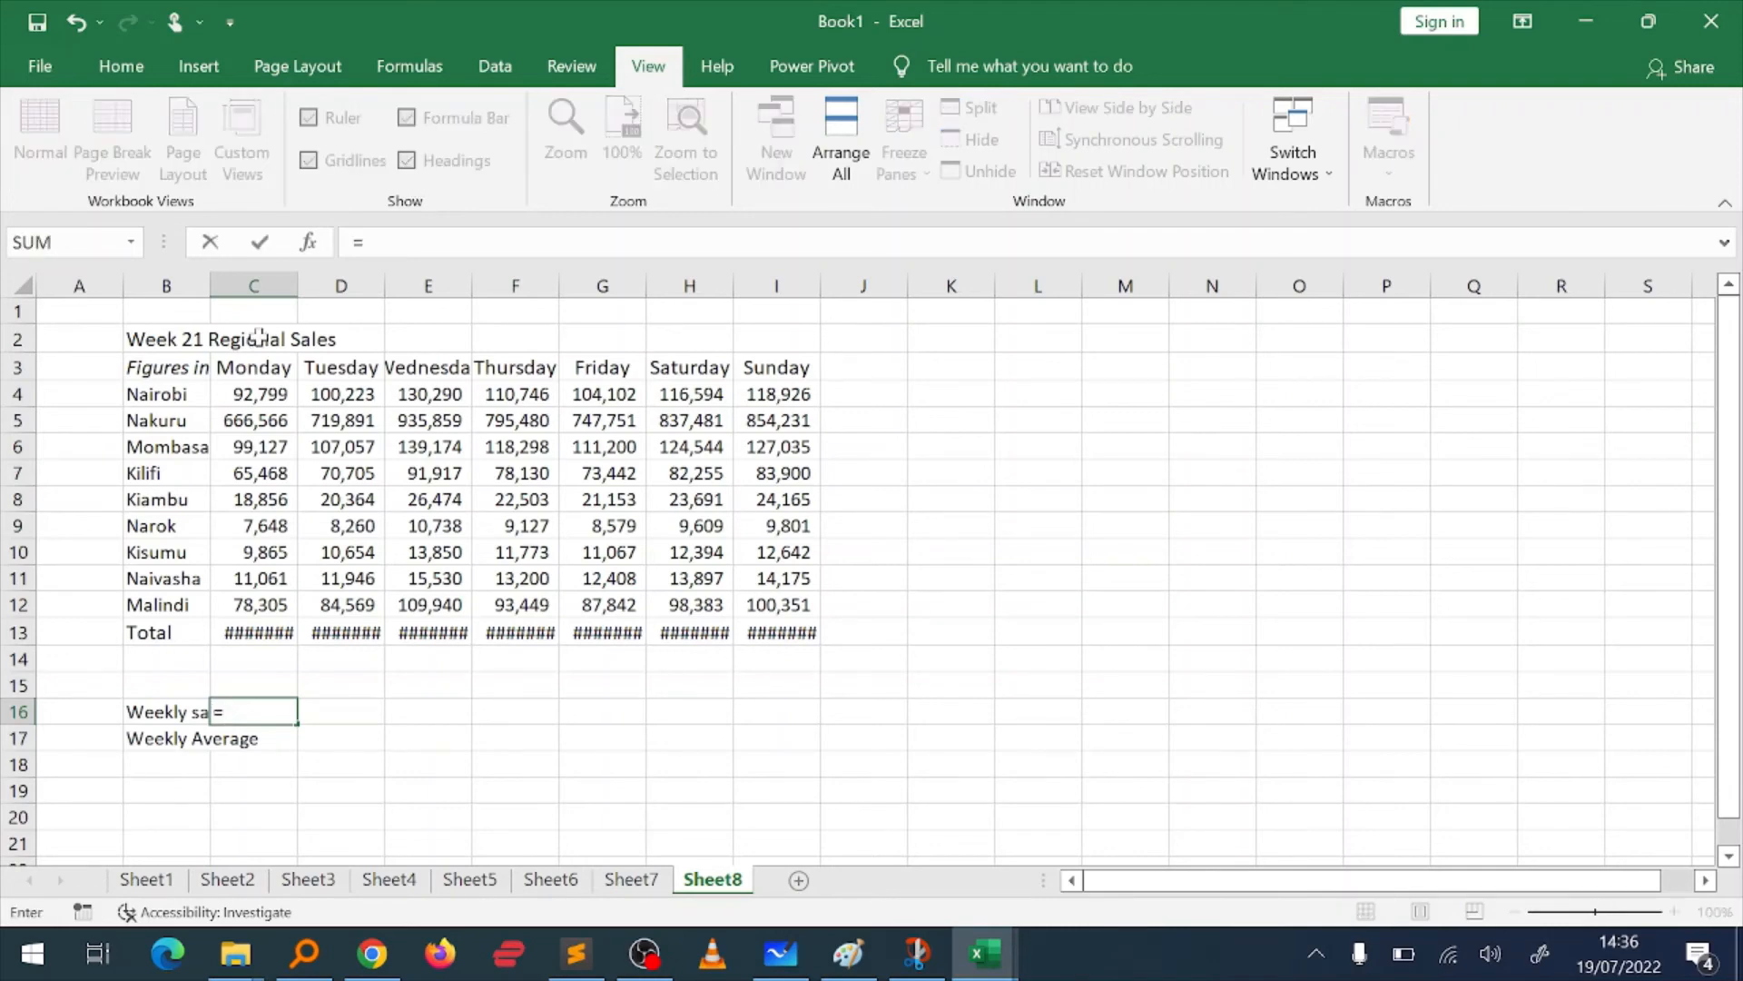
{"action": "left_click", "coordinate": [260, 628]}
{"action": "key", "text": "ctrl+shift+Right"}
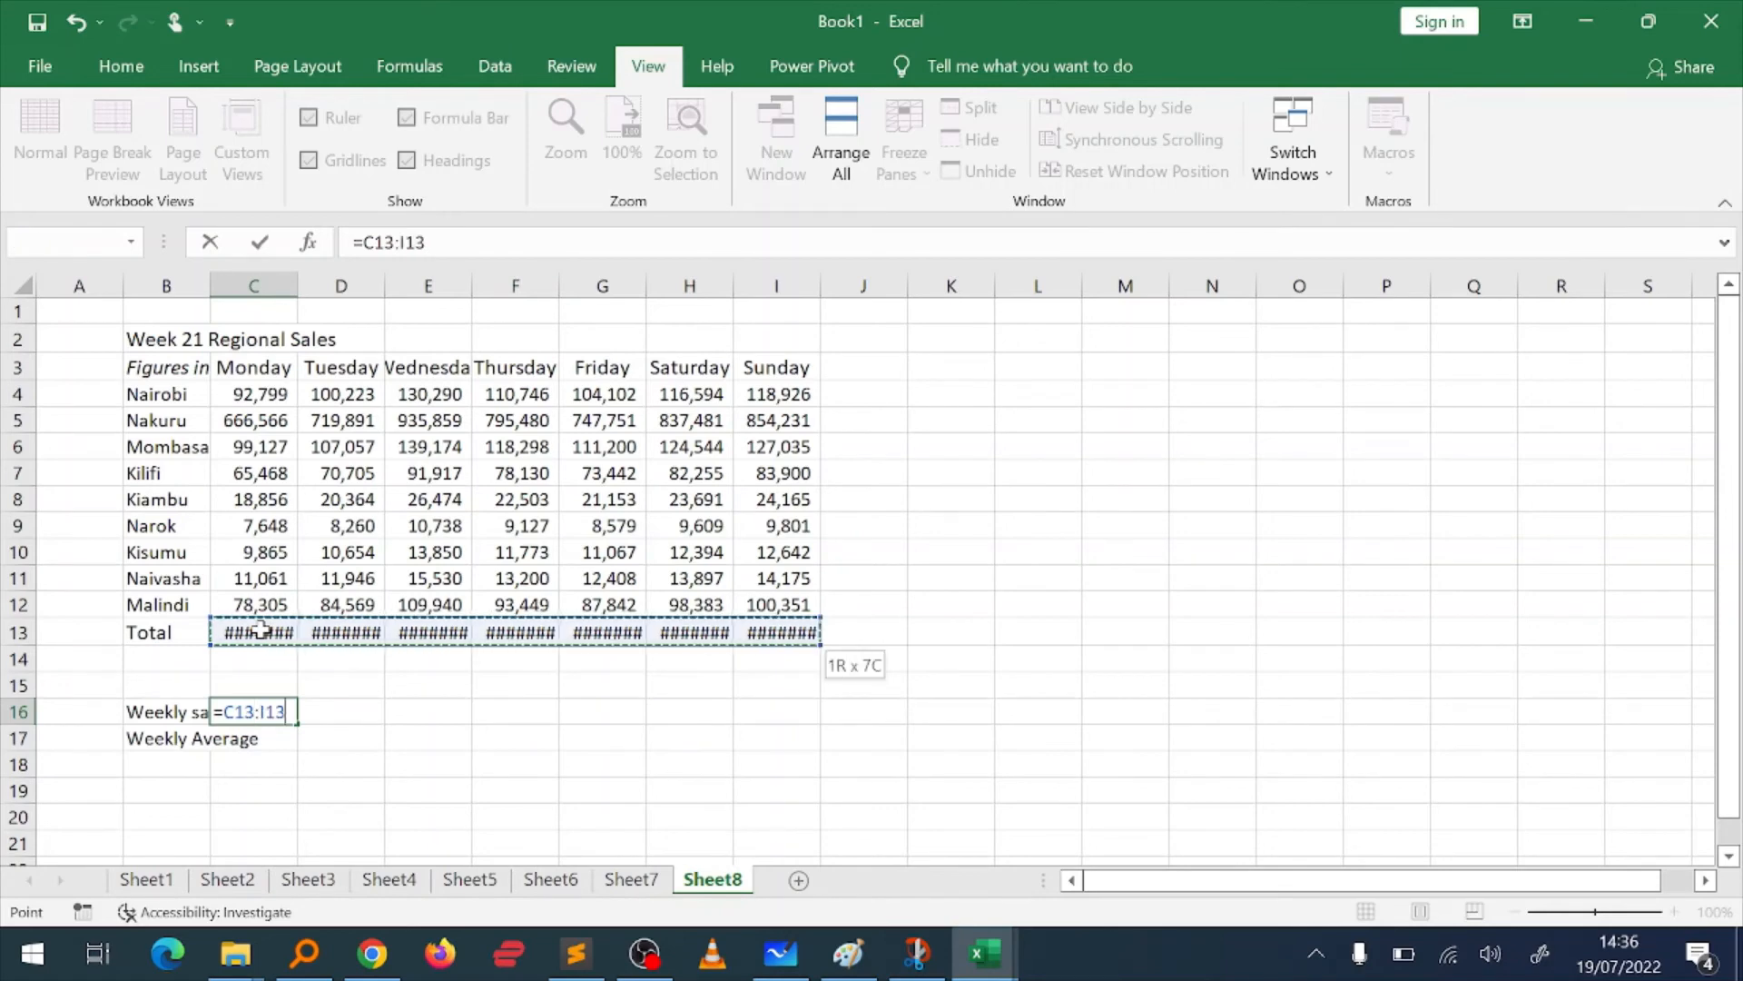
{"action": "key", "text": "Return"}
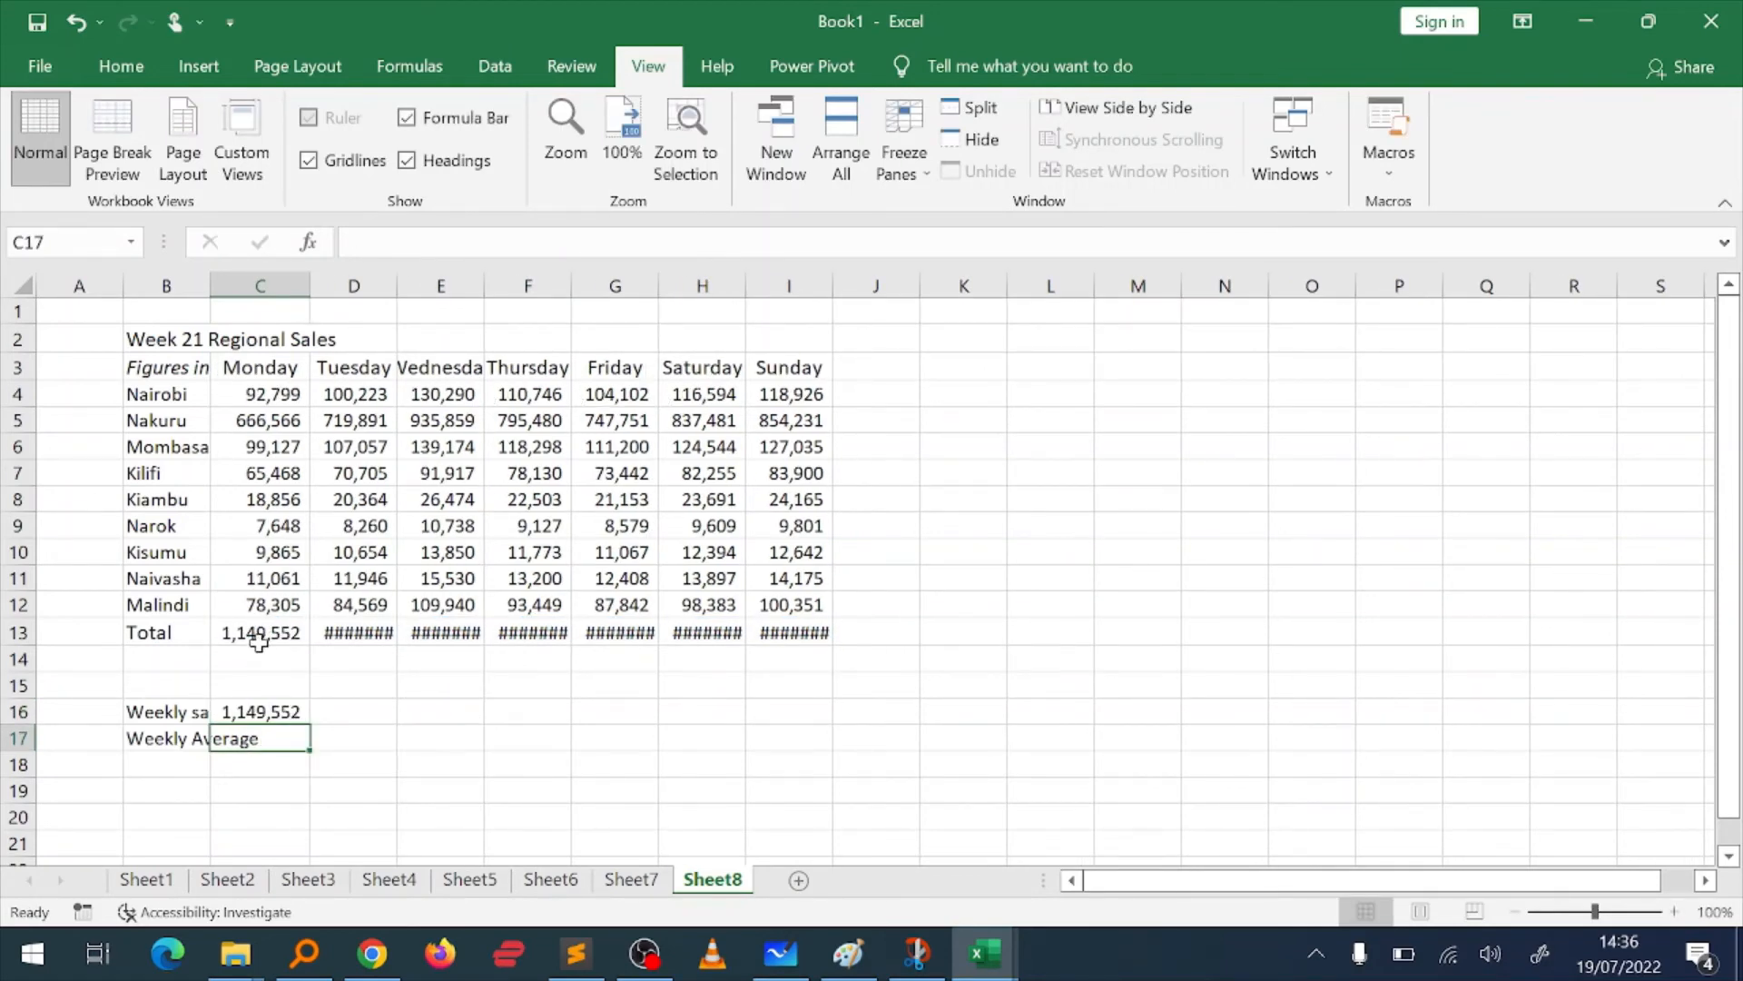
Step: Calculate the average of the daily totals in C17 with the AVERAGE function over C13:I13
{"action": "type", "text": "=Ave"}
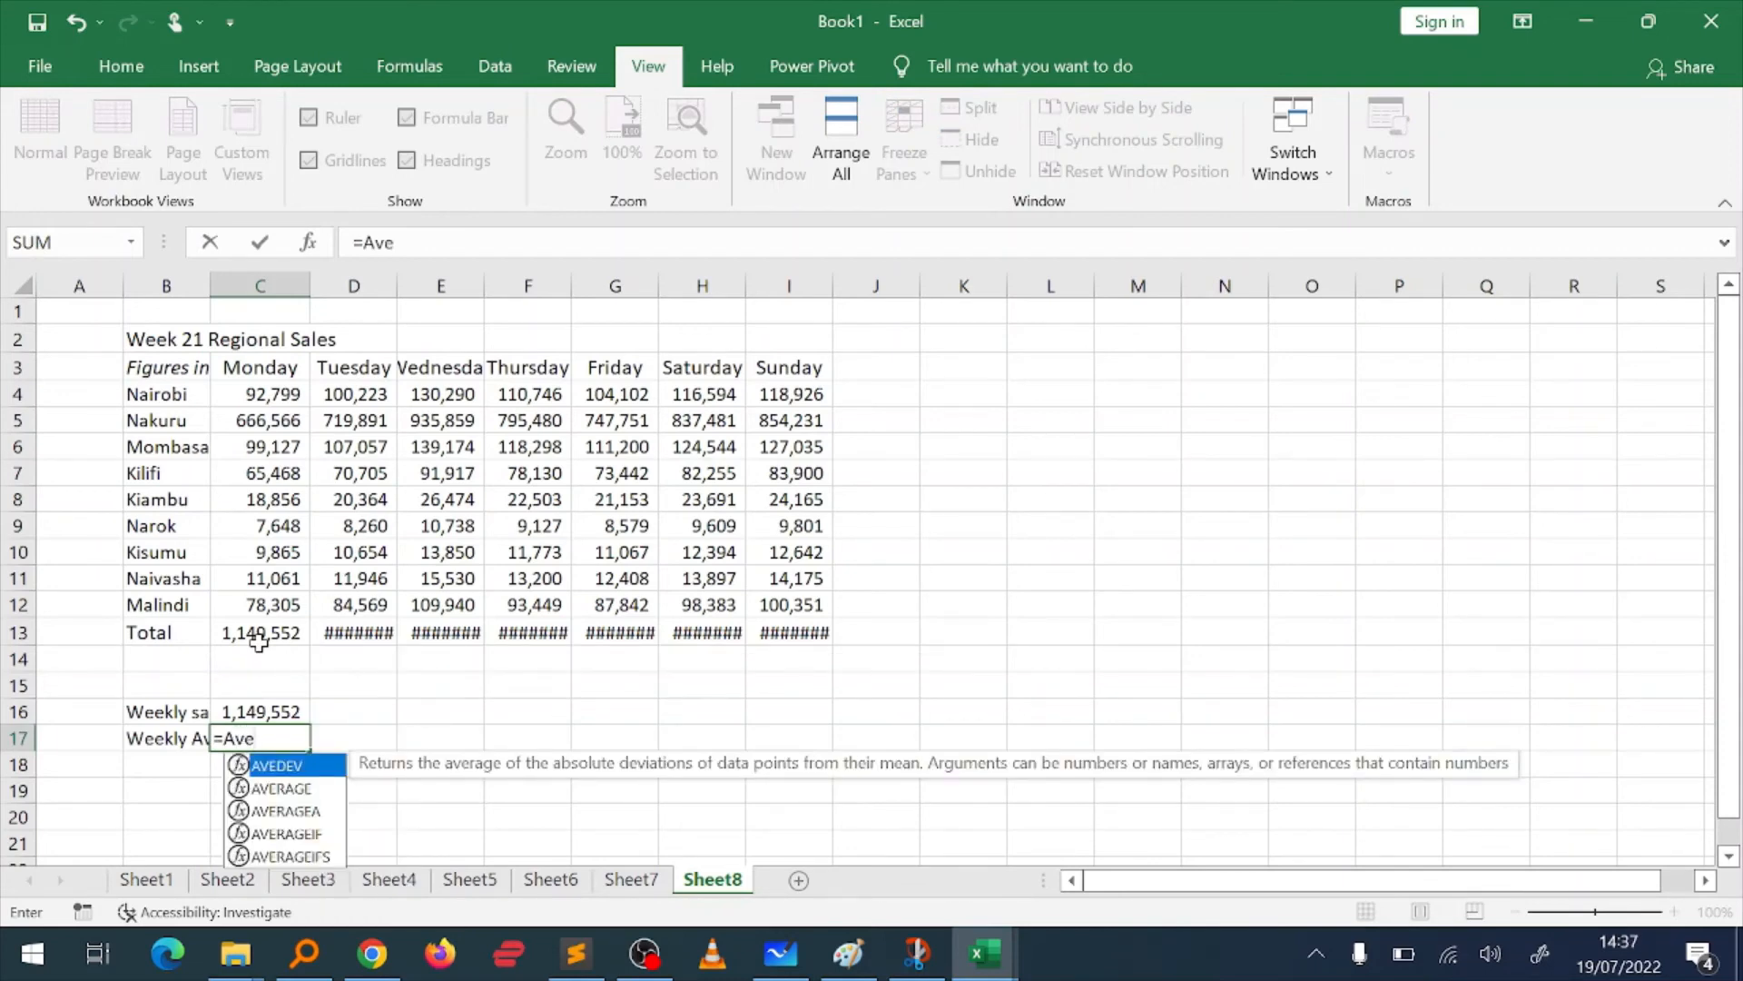
{"action": "double_click", "coordinate": [316, 787]}
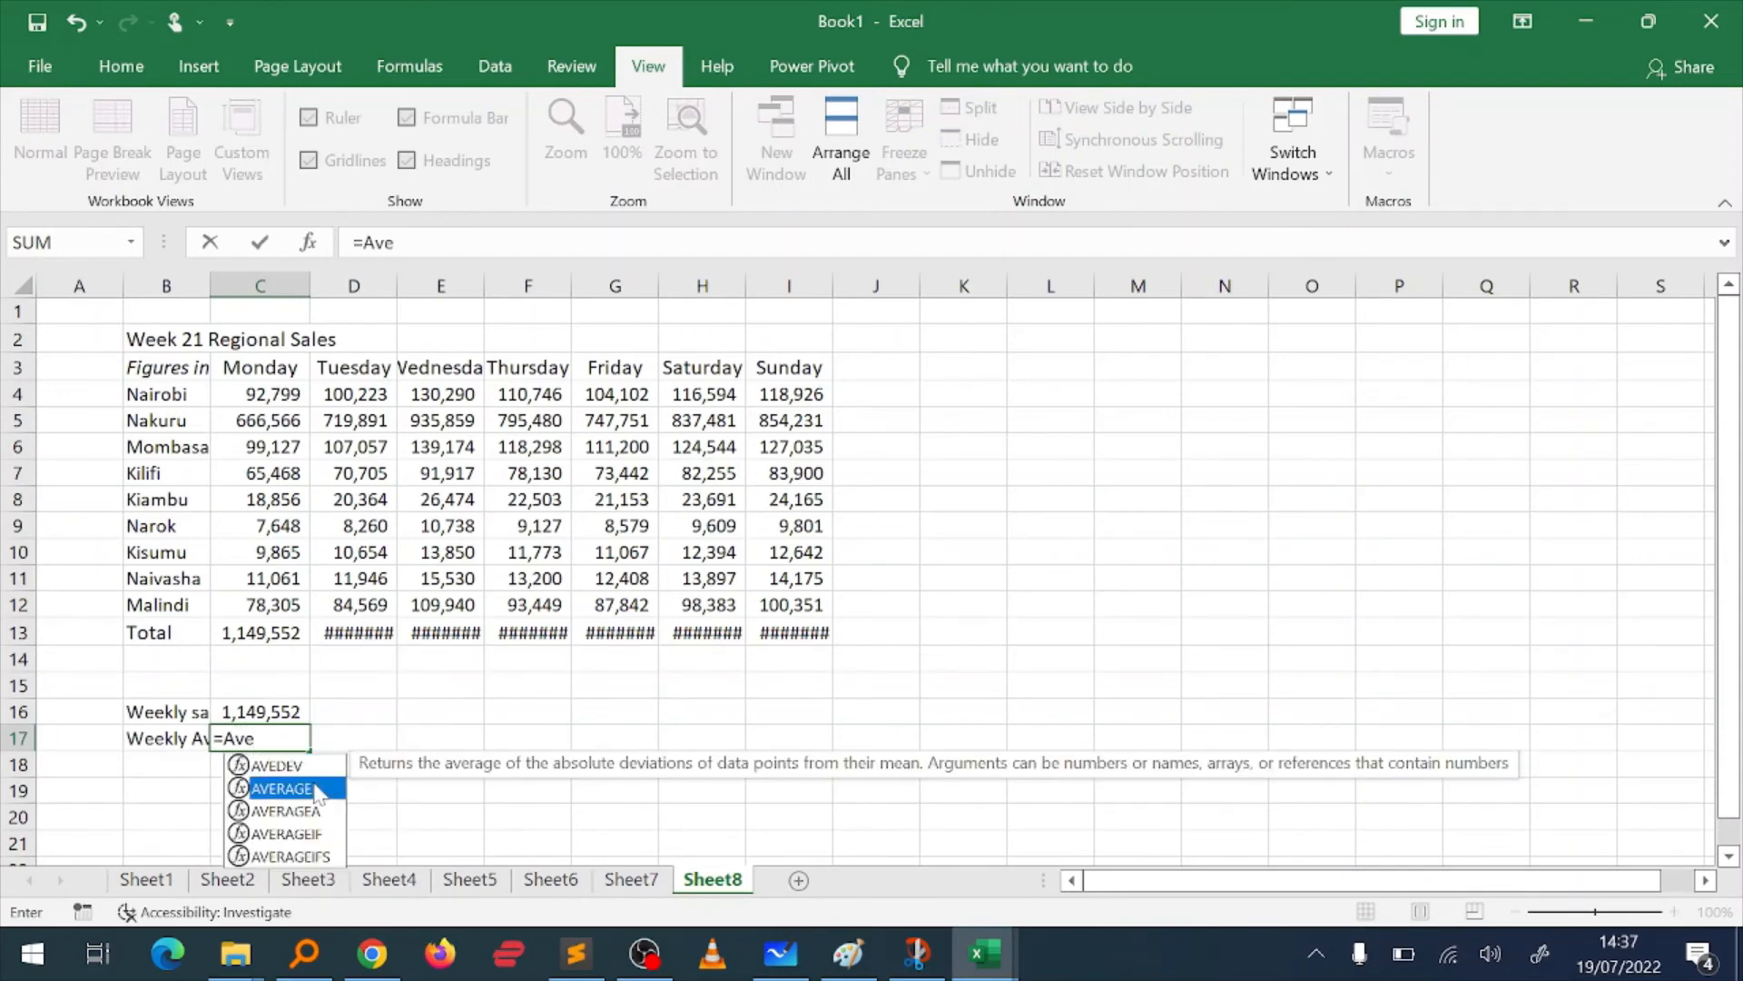
{"action": "left_click", "coordinate": [316, 787]}
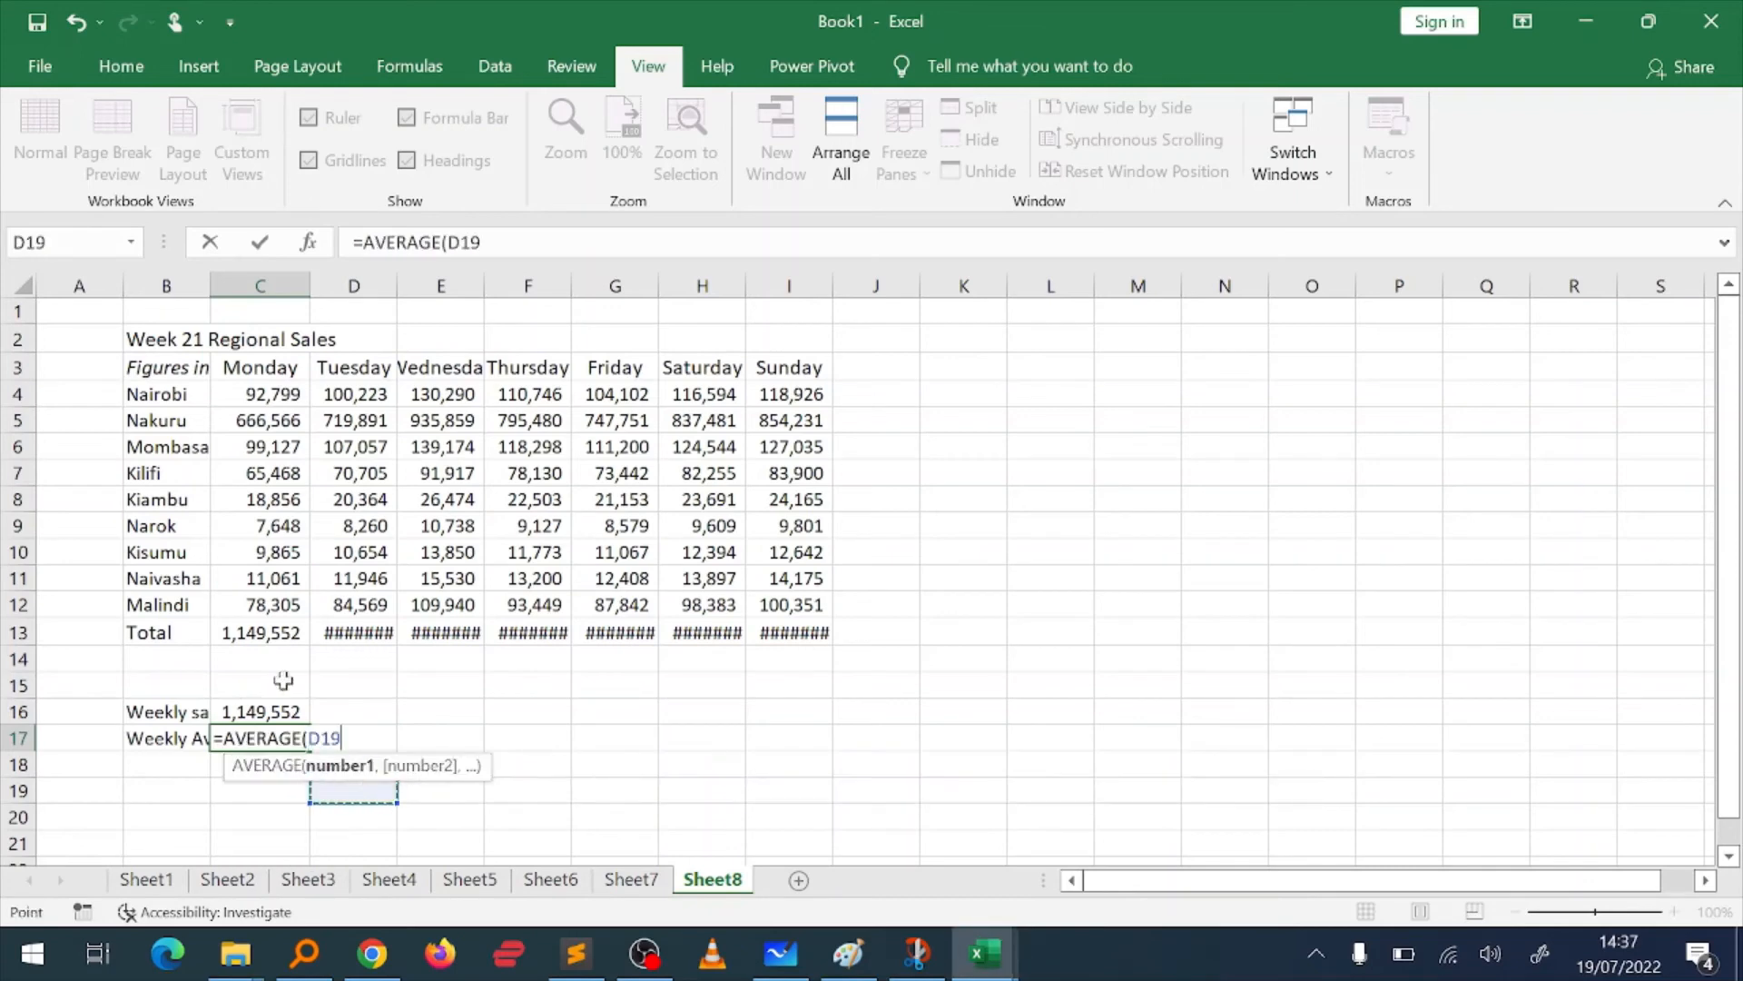
{"action": "left_click", "coordinate": [259, 636]}
{"action": "key", "text": "ctrl+shift+Right"}
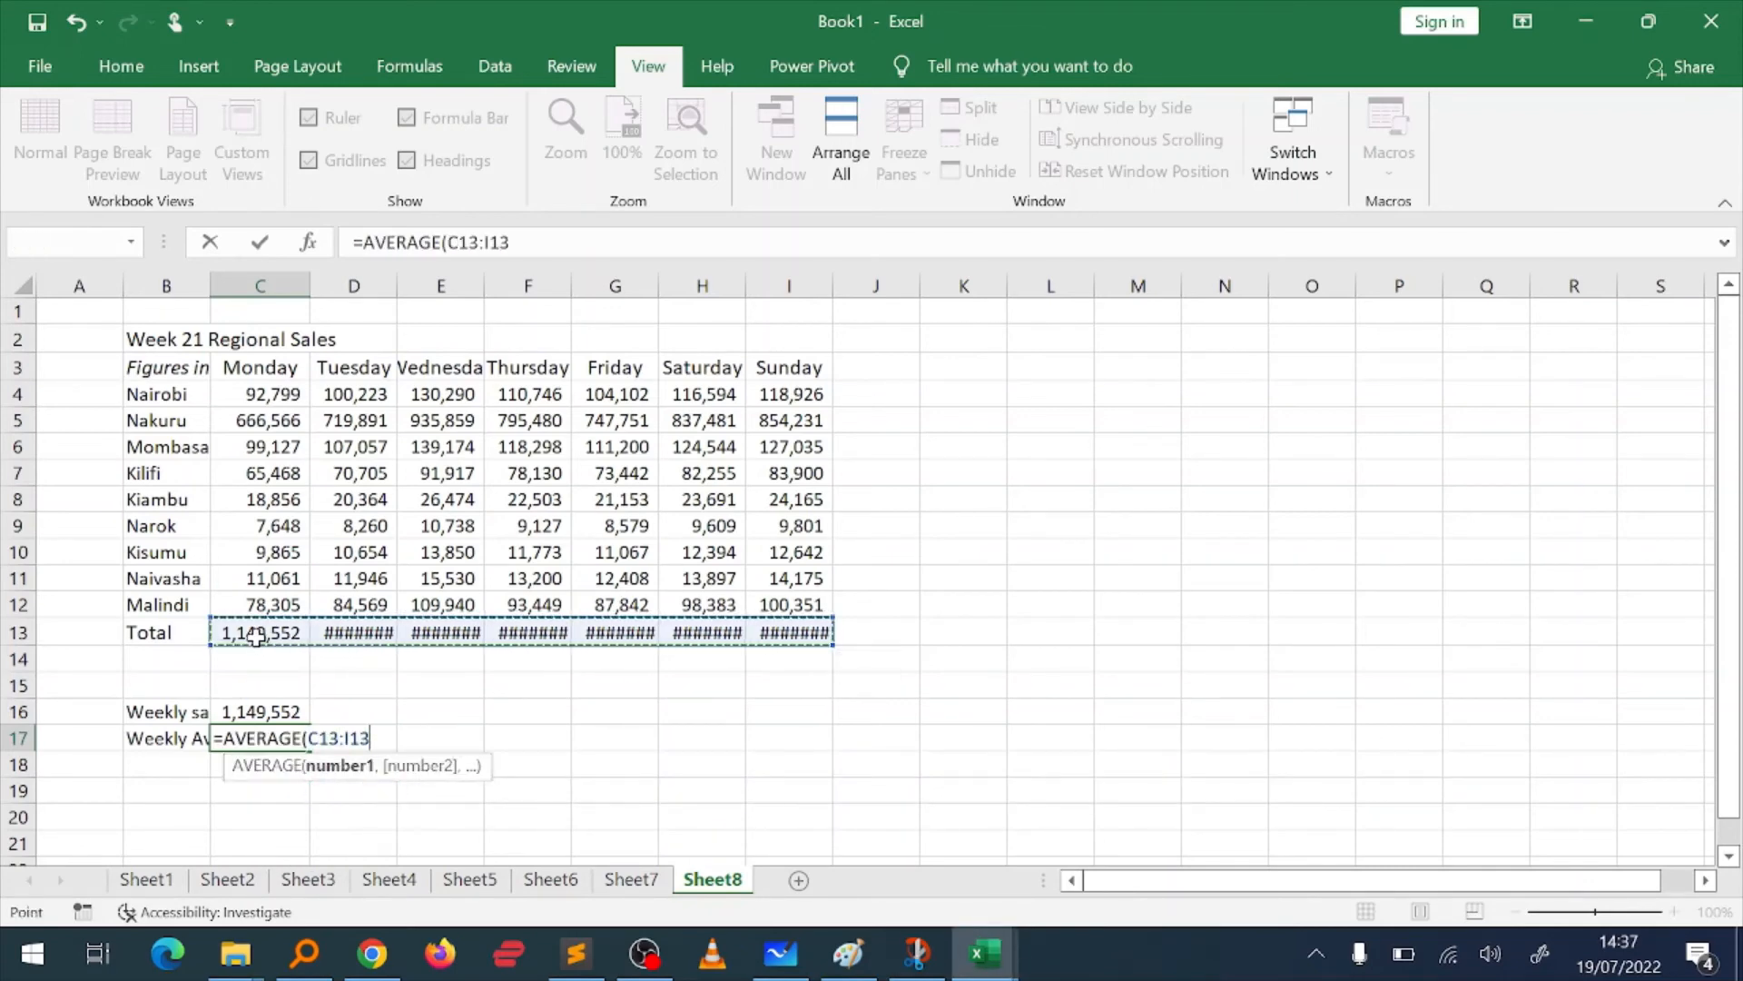
{"action": "key", "text": "Return"}
{"action": "key", "text": "Up"}
{"action": "key", "text": "Up"}
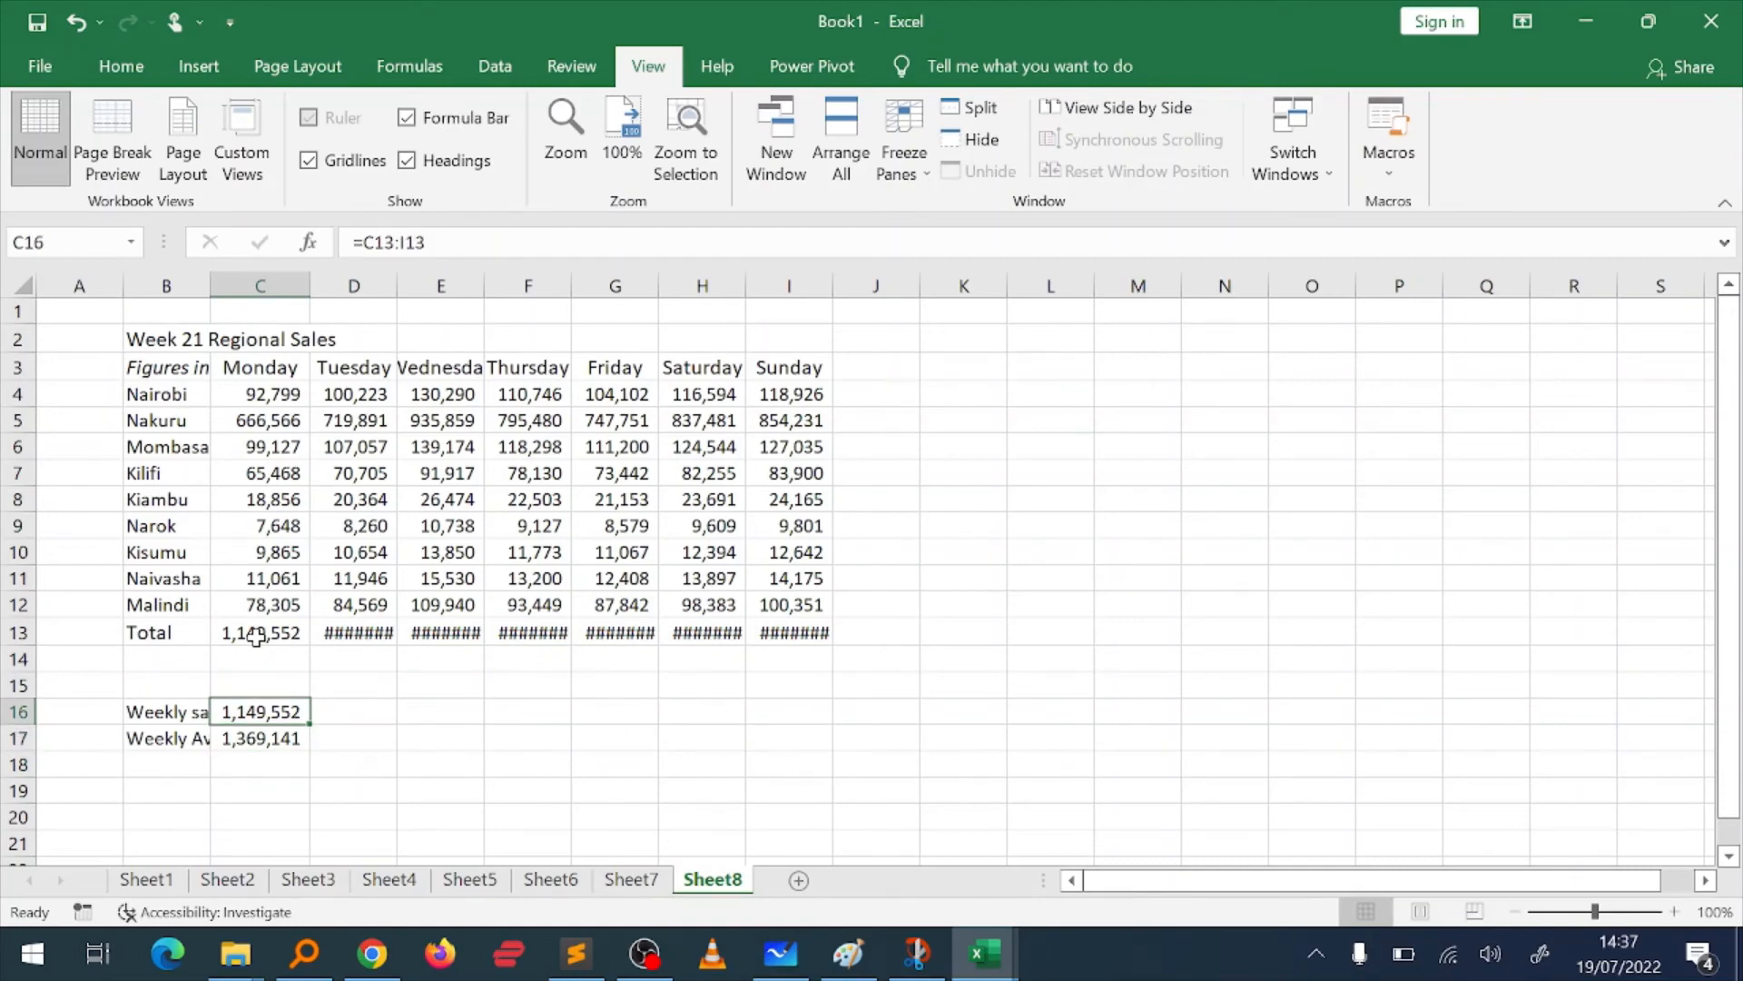
Step: AutoFit the column widths of the entire sheet to their contents
{"action": "left_click", "coordinate": [165, 339]}
{"action": "key", "text": "Down"}
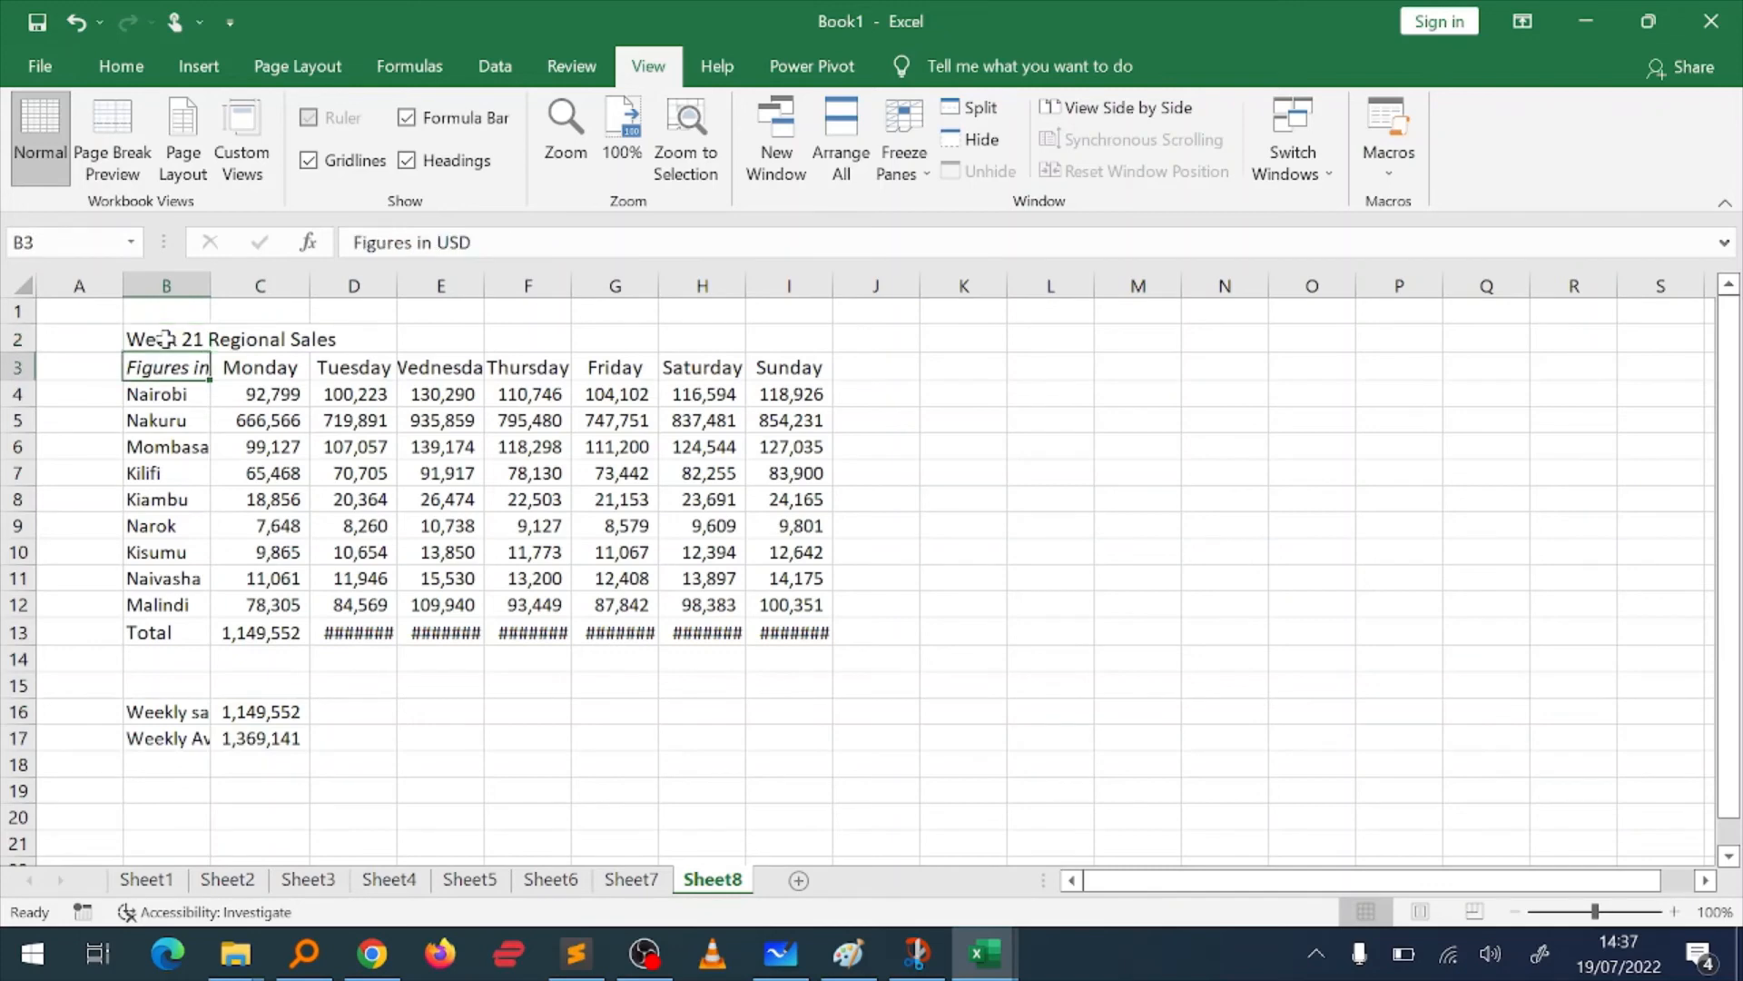
{"action": "key", "text": "ctrl+a"}
{"action": "key", "text": "ctrl+a"}
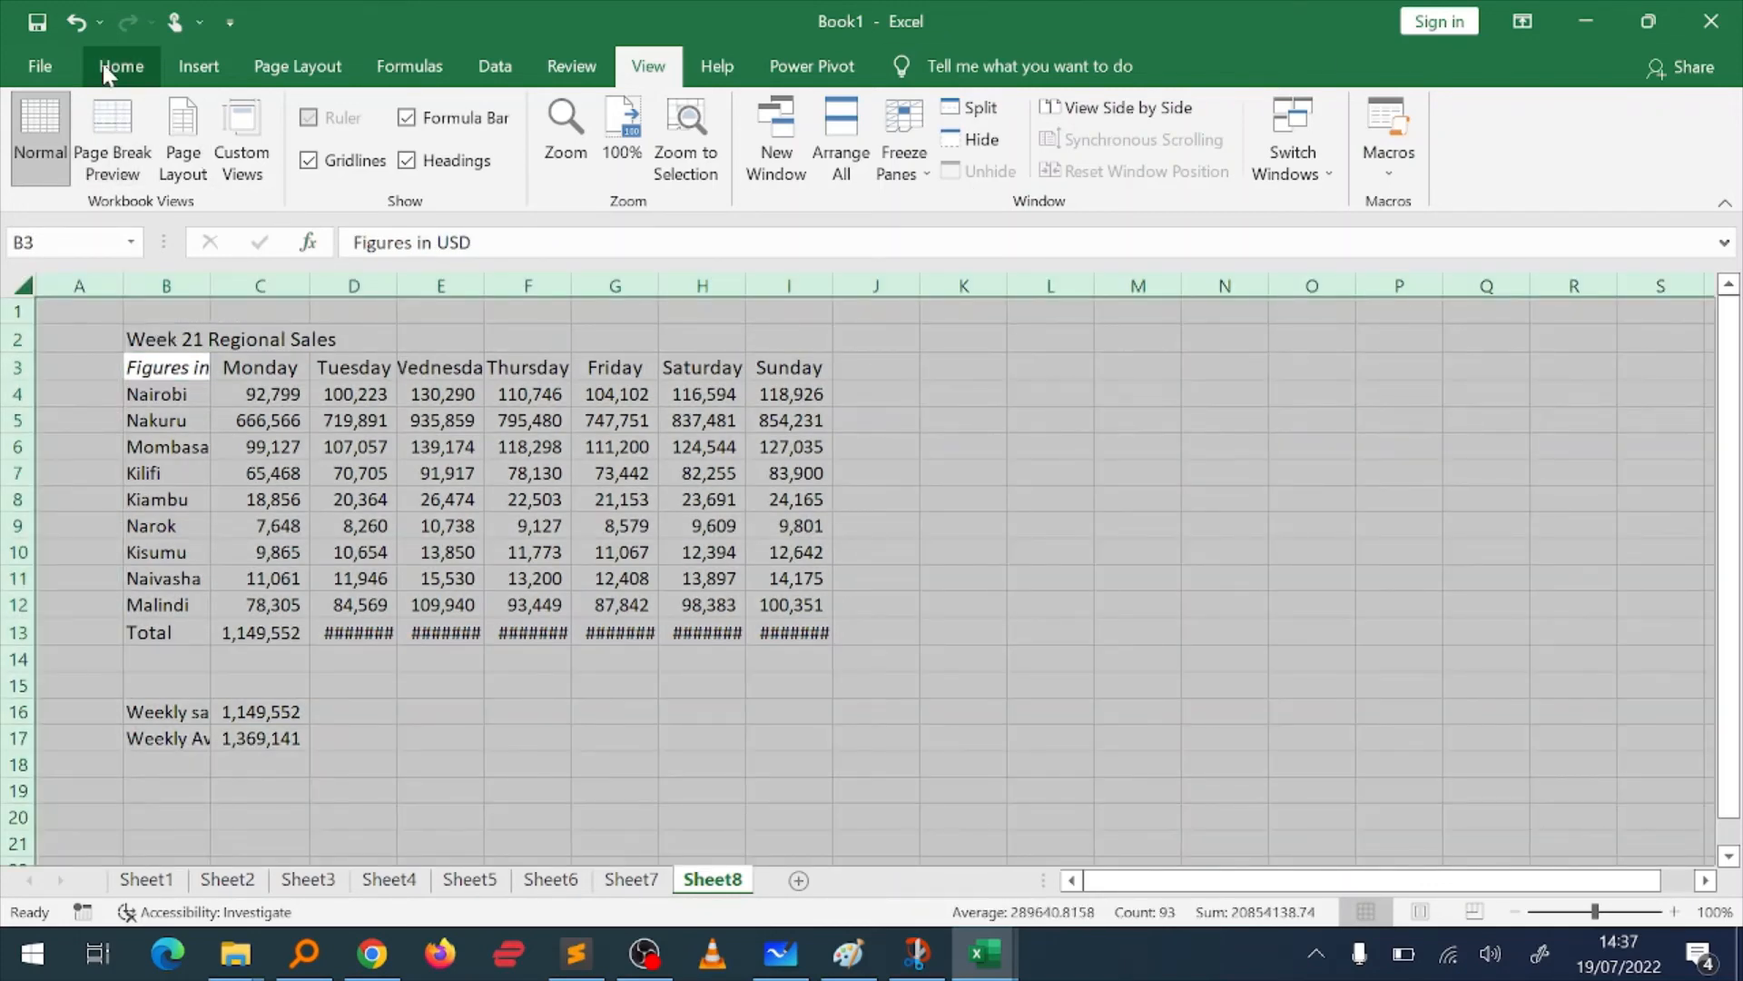
{"action": "left_click", "coordinate": [128, 78]}
{"action": "left_click", "coordinate": [1424, 170]}
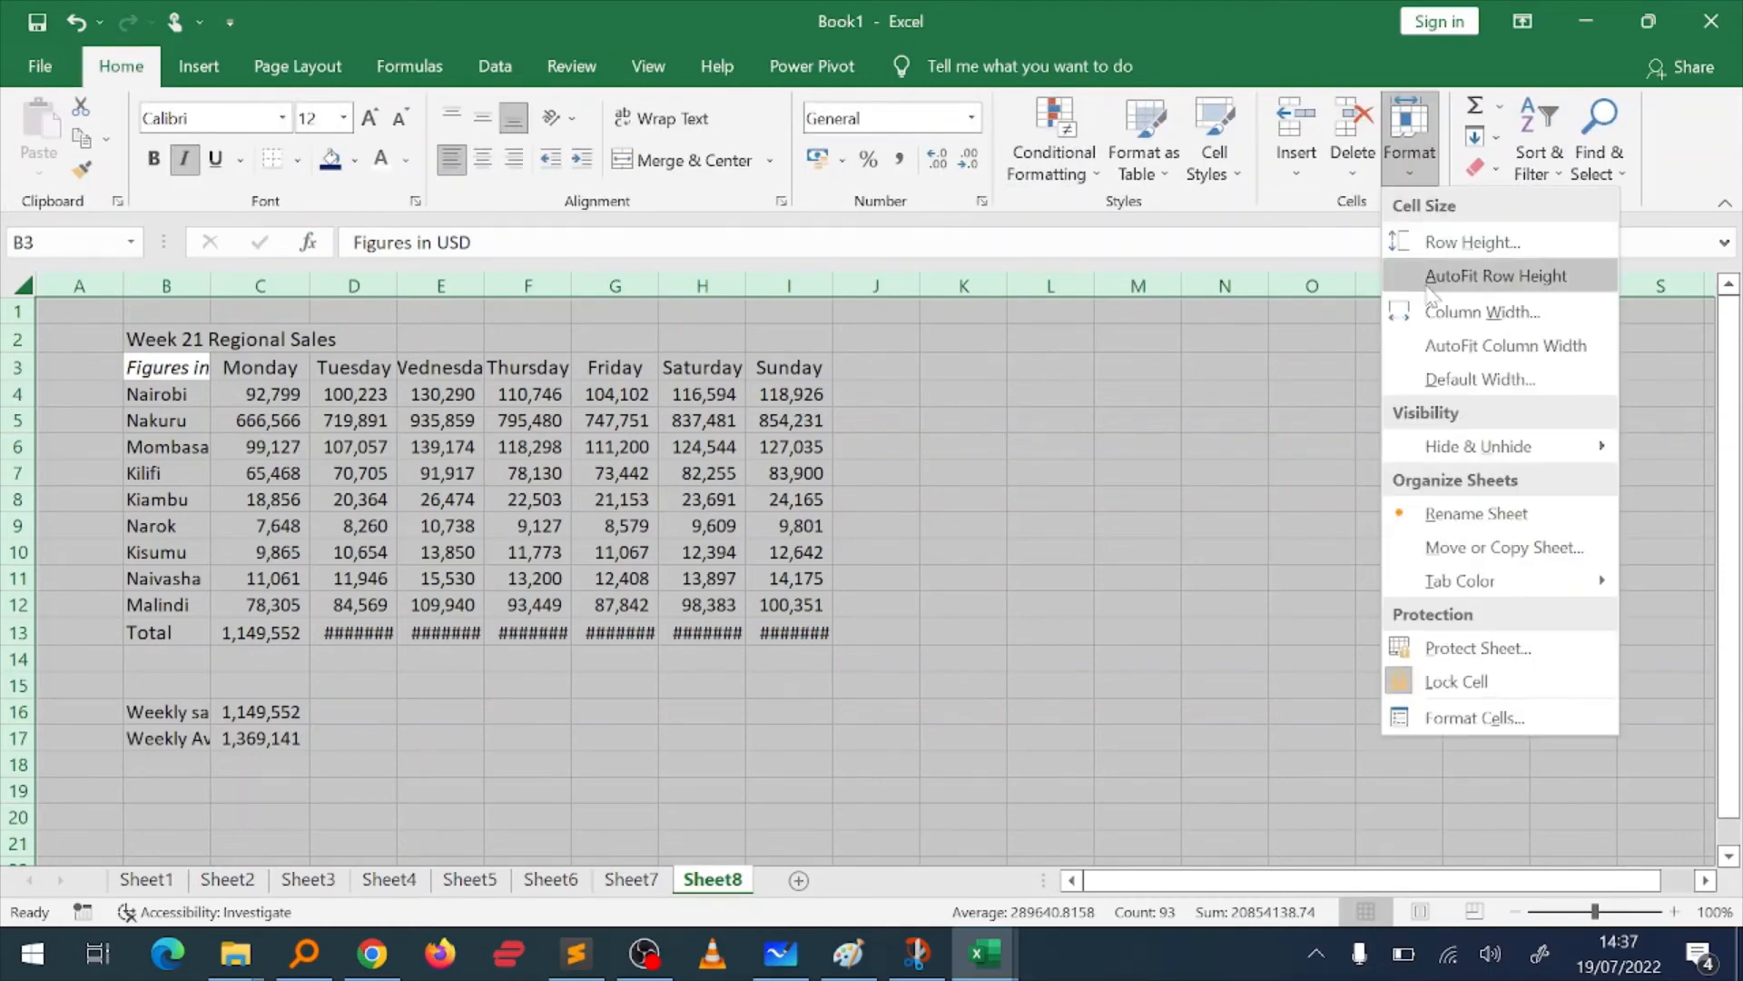
{"action": "left_click", "coordinate": [1446, 360]}
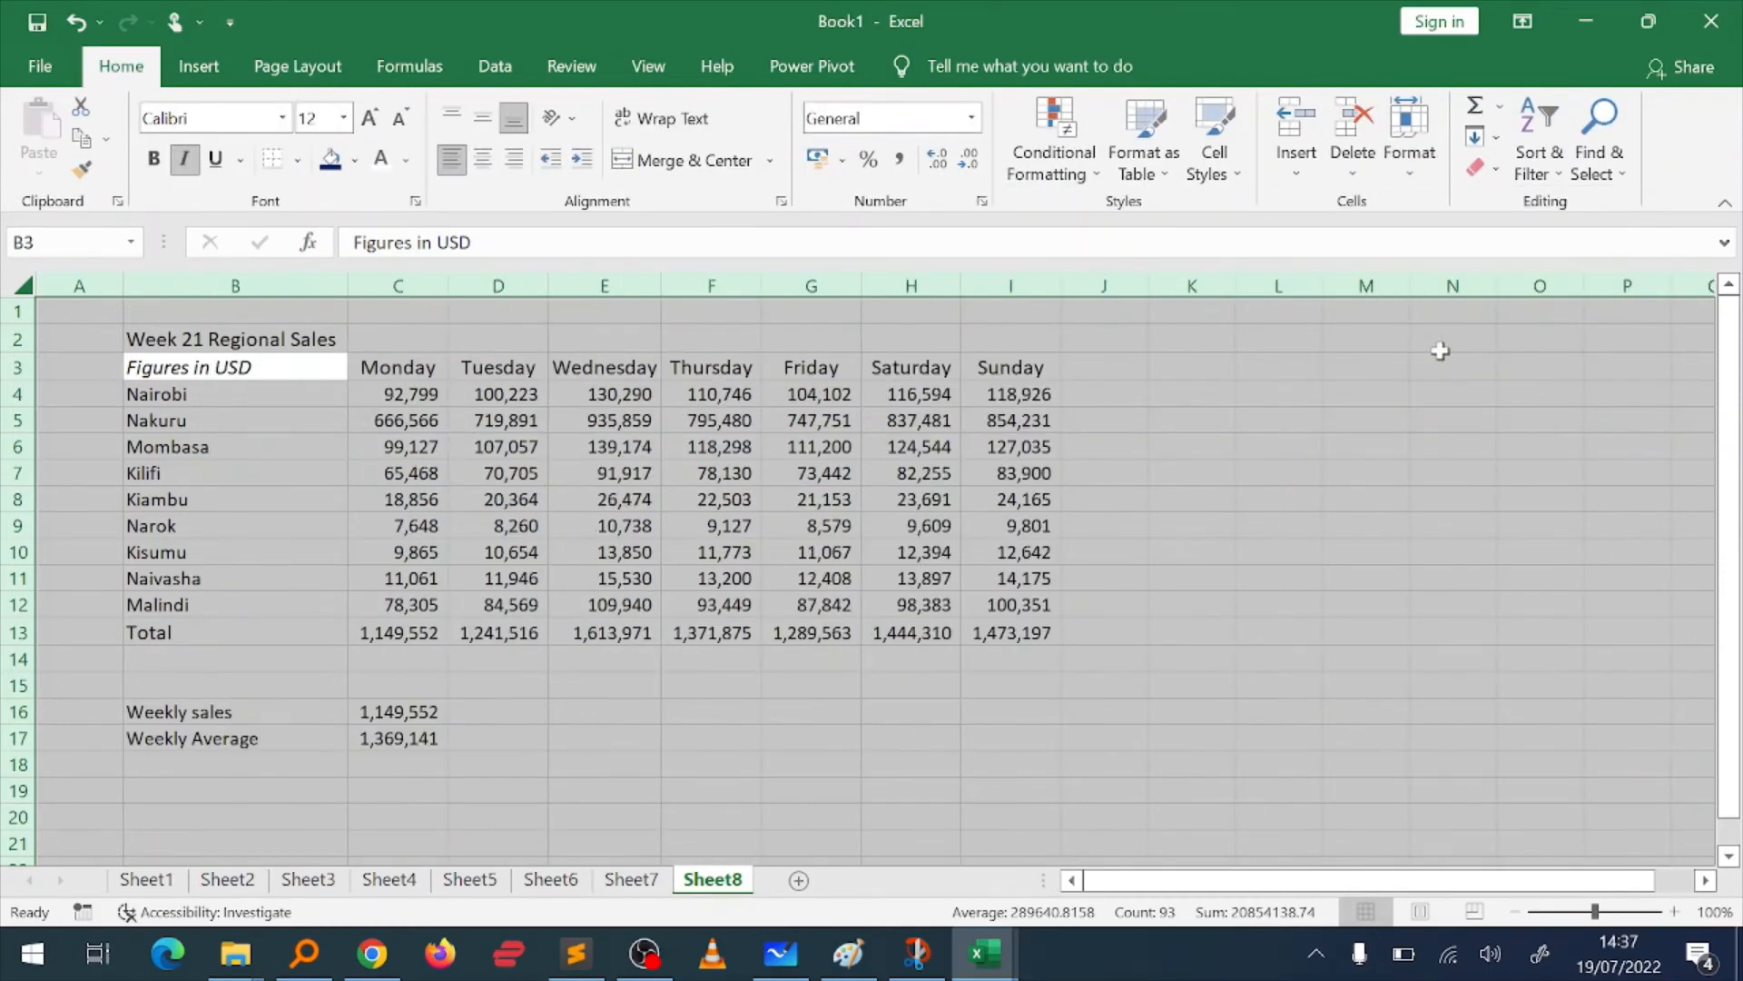
{"action": "left_click", "coordinate": [237, 695]}
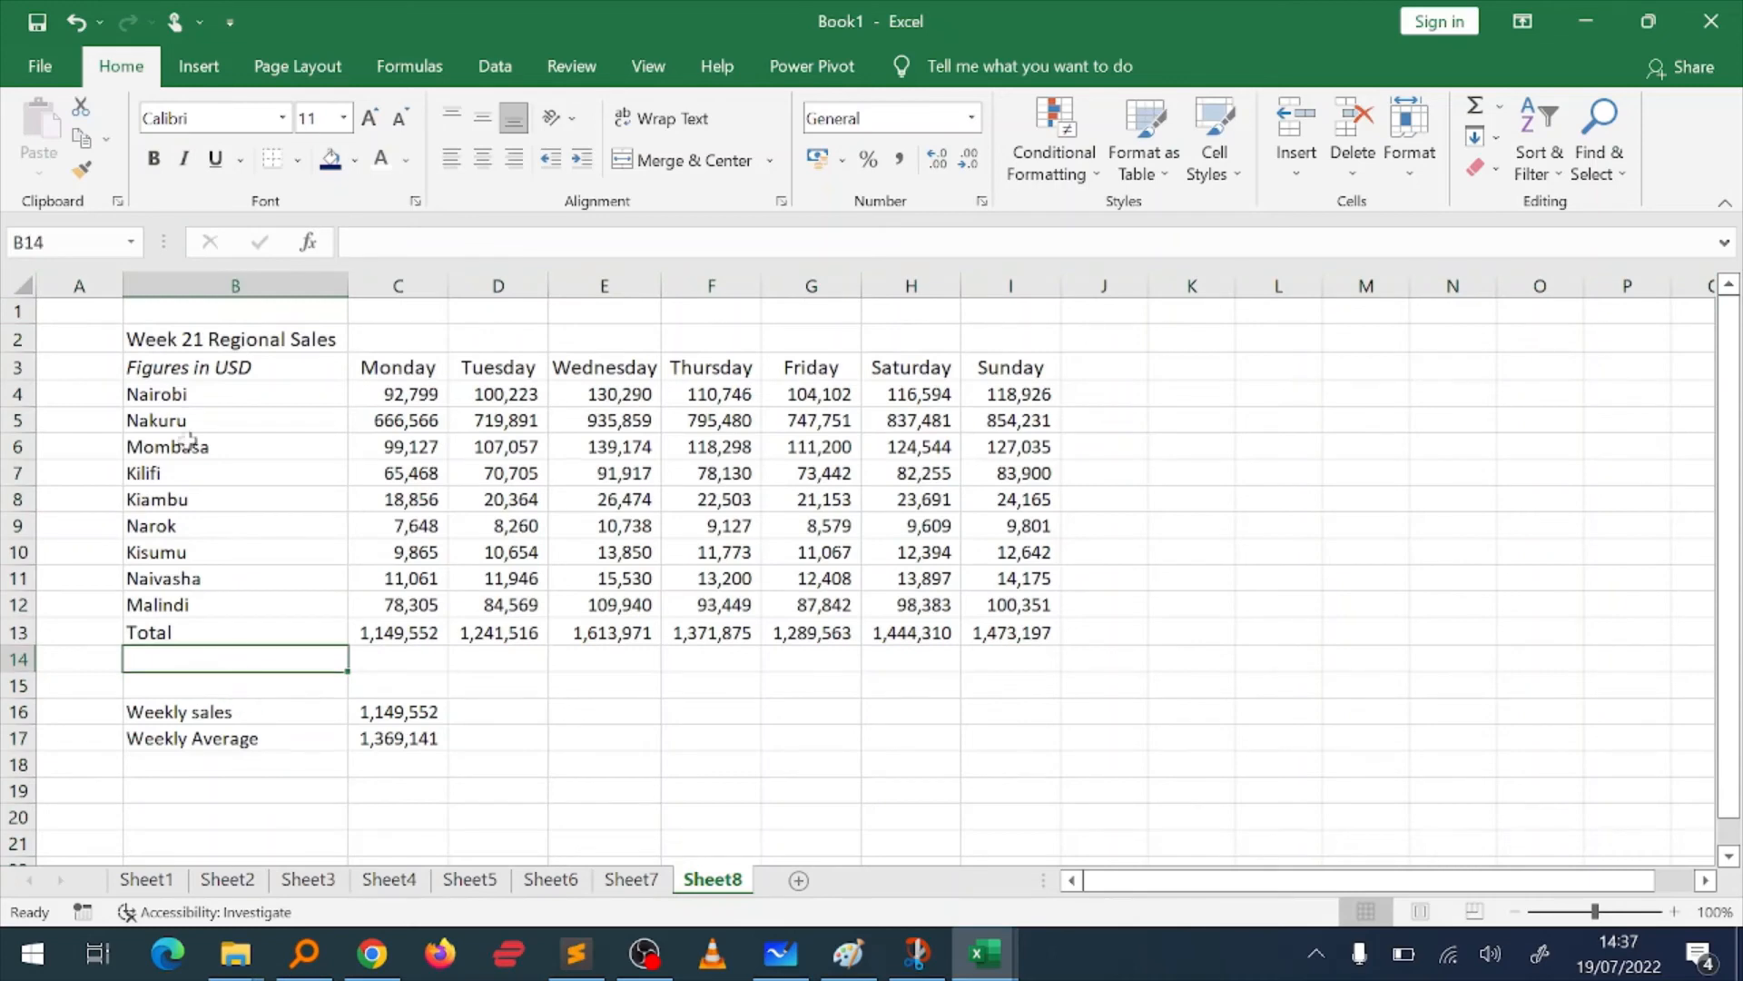
Step: Make the title in B2 bold and give the header row B3:I3 a dark blue fill with white text
{"action": "left_click", "coordinate": [181, 345]}
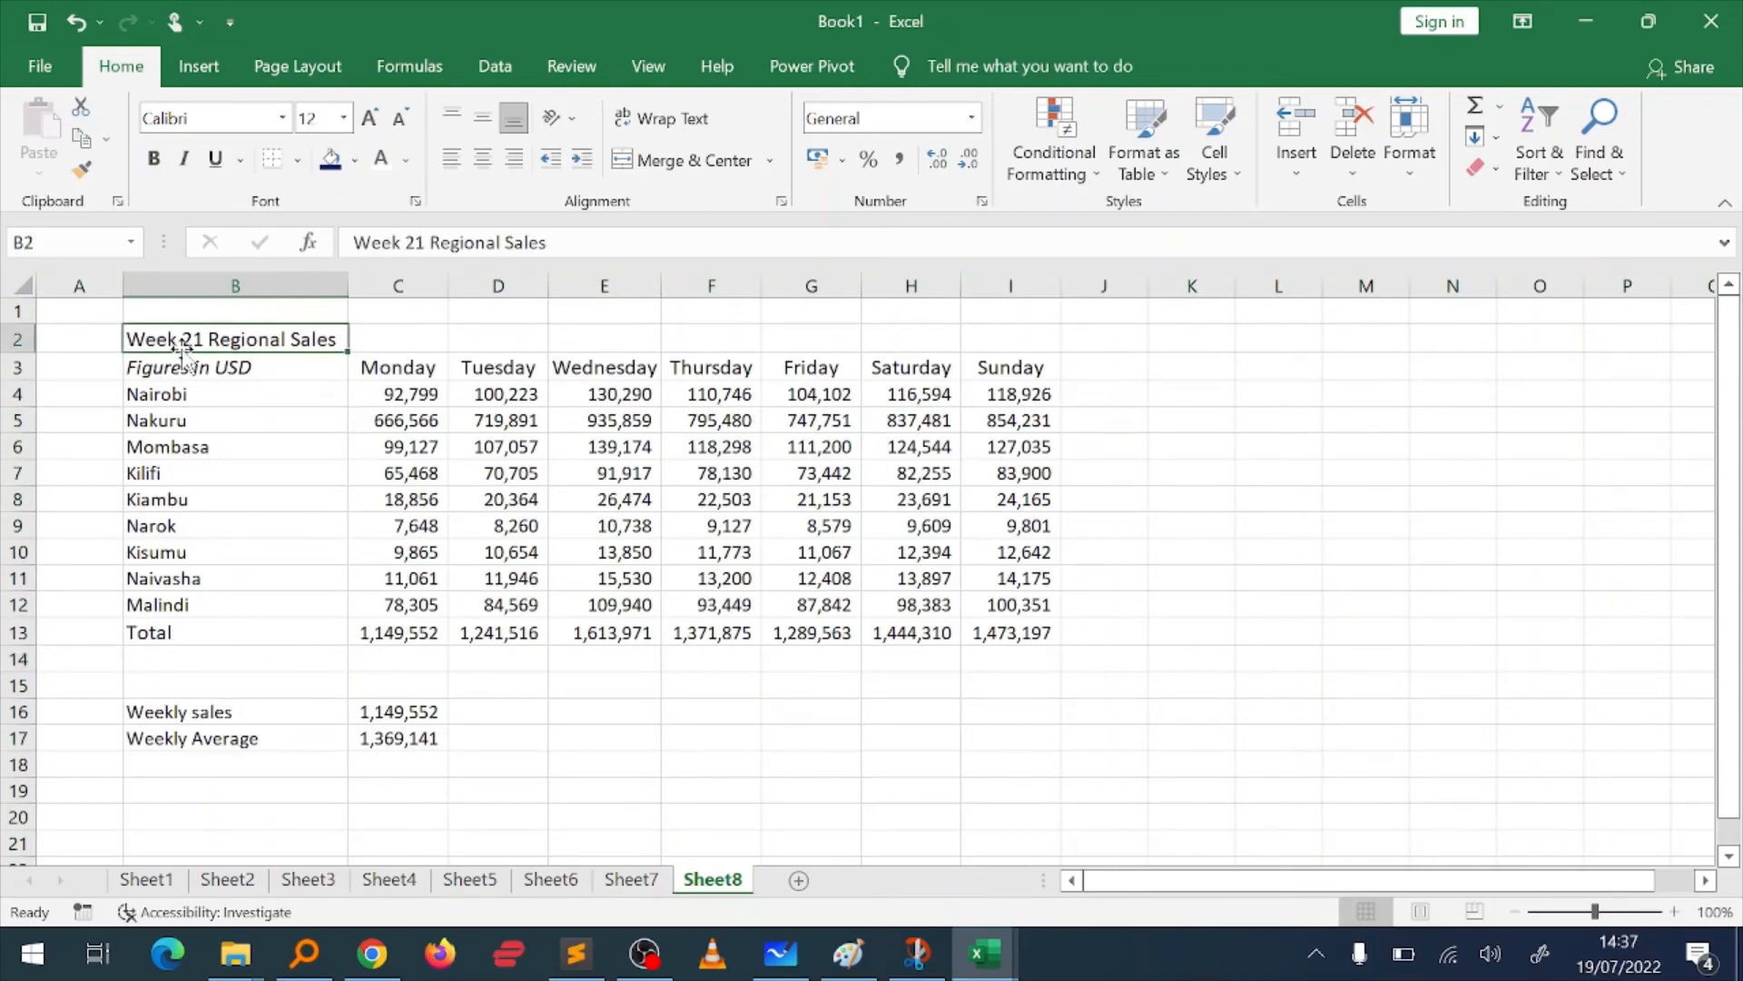
{"action": "key", "text": "ctrl+b"}
{"action": "left_click", "coordinate": [186, 364]}
{"action": "key", "text": "ctrl+shift+Right"}
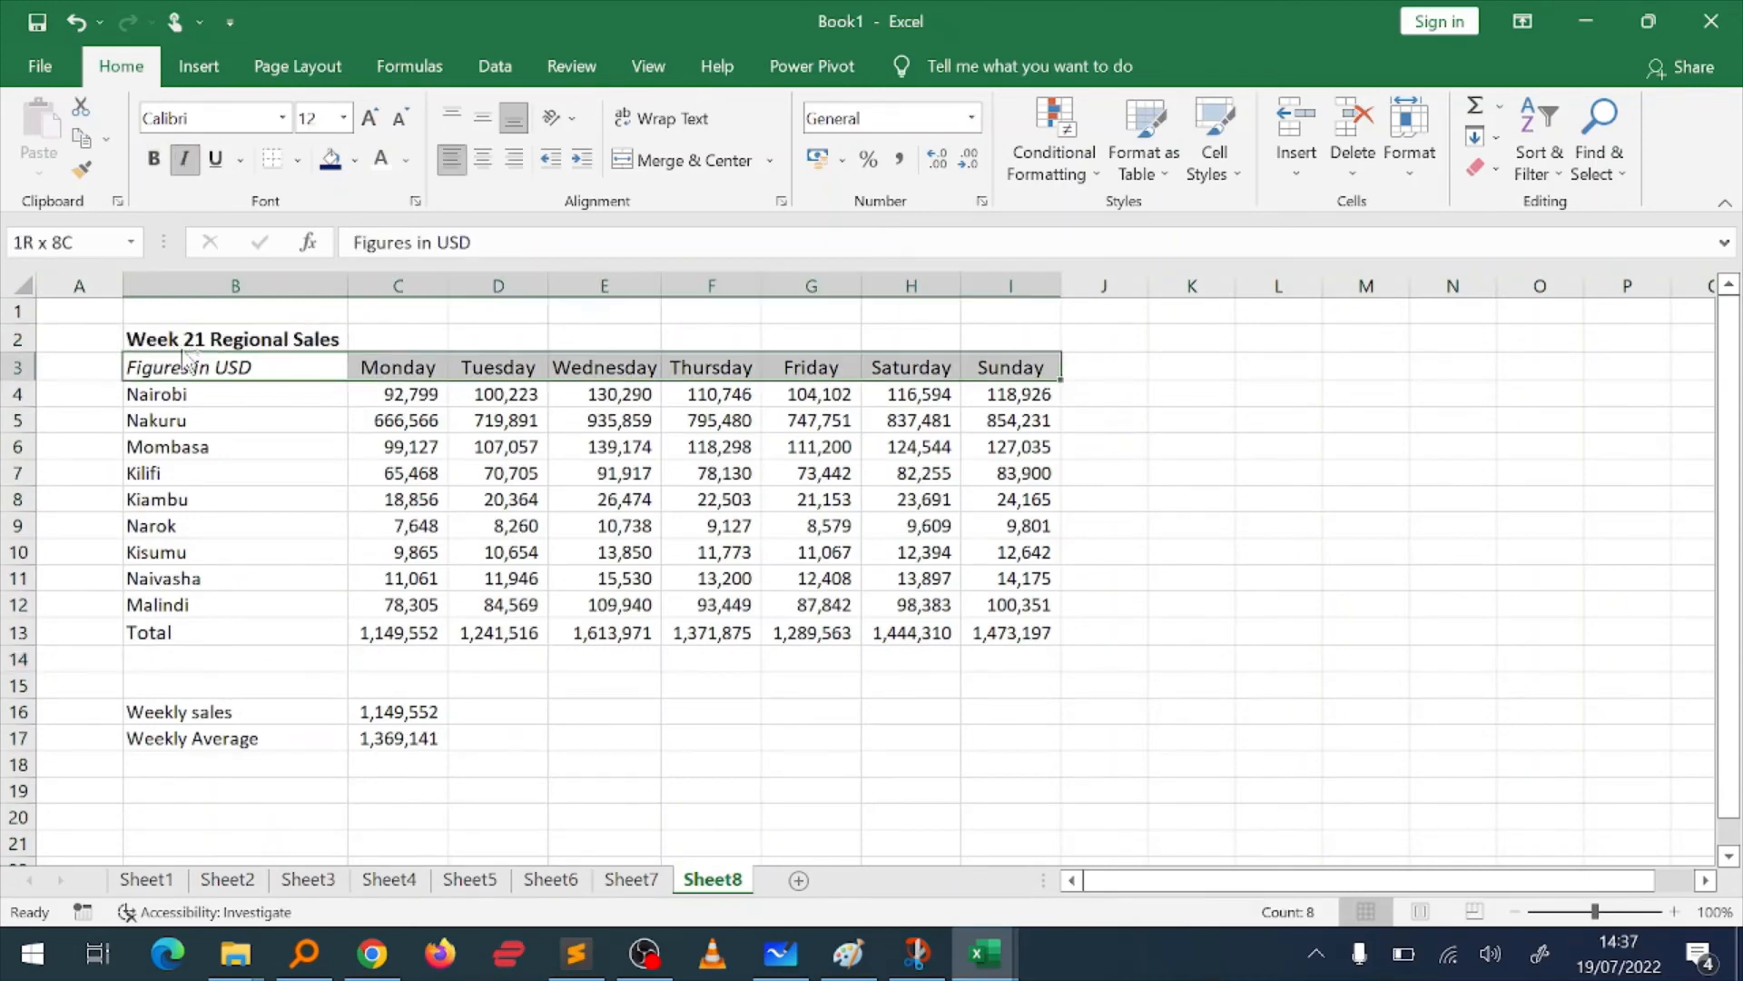
{"action": "left_click", "coordinate": [353, 163]}
{"action": "left_click", "coordinate": [510, 374]}
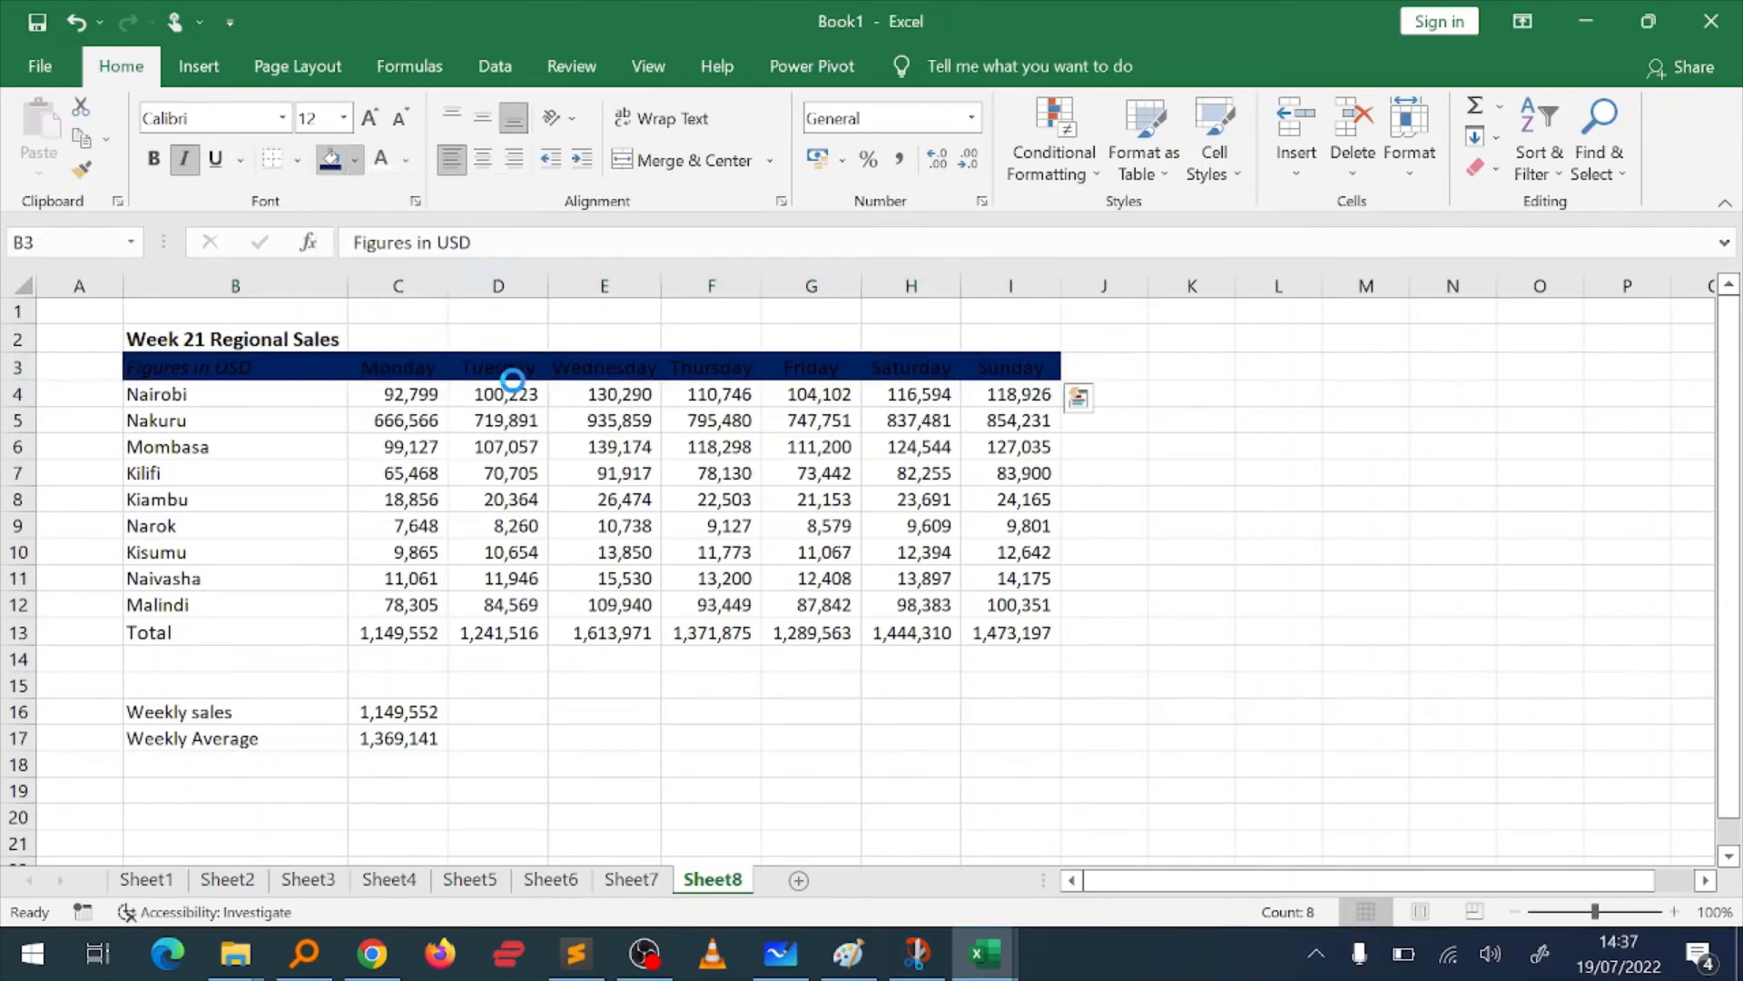
{"action": "left_click", "coordinate": [381, 159]}
{"action": "left_click", "coordinate": [537, 539]}
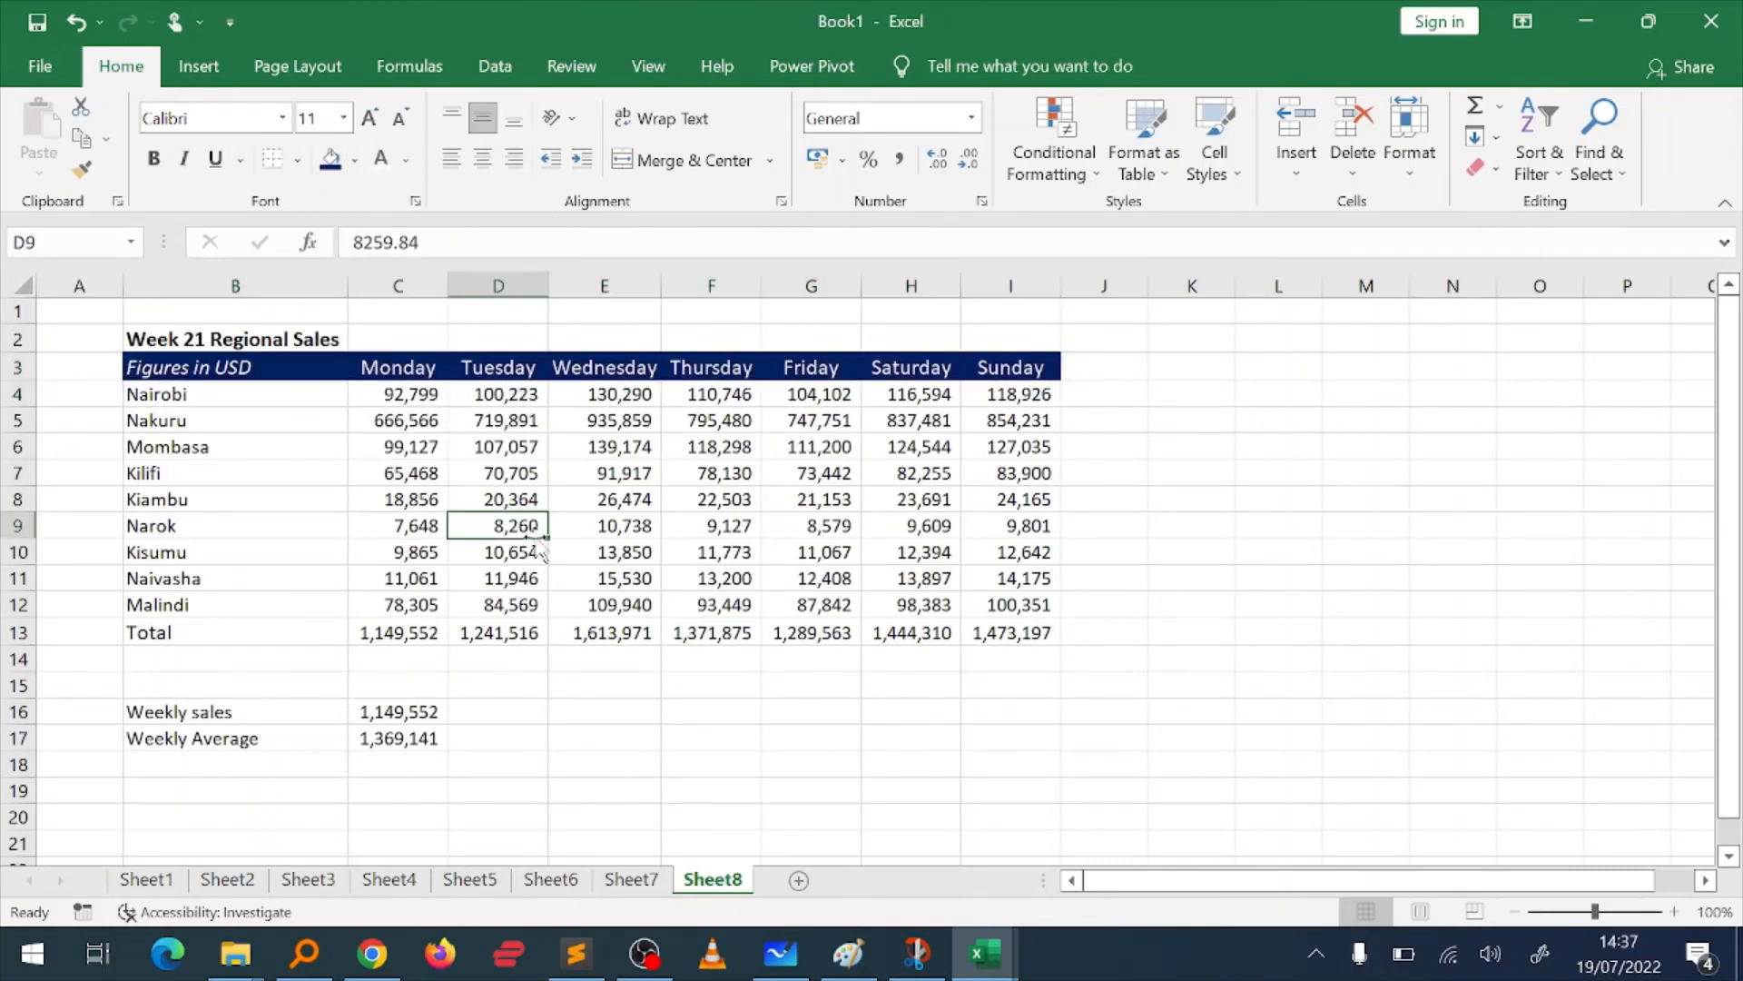
Step: Make the Total row B13:I13 and the Weekly sales and Weekly Average labels in B16:B17 bold
{"action": "left_click", "coordinate": [165, 640]}
{"action": "key", "text": "ctrl+shift+Right"}
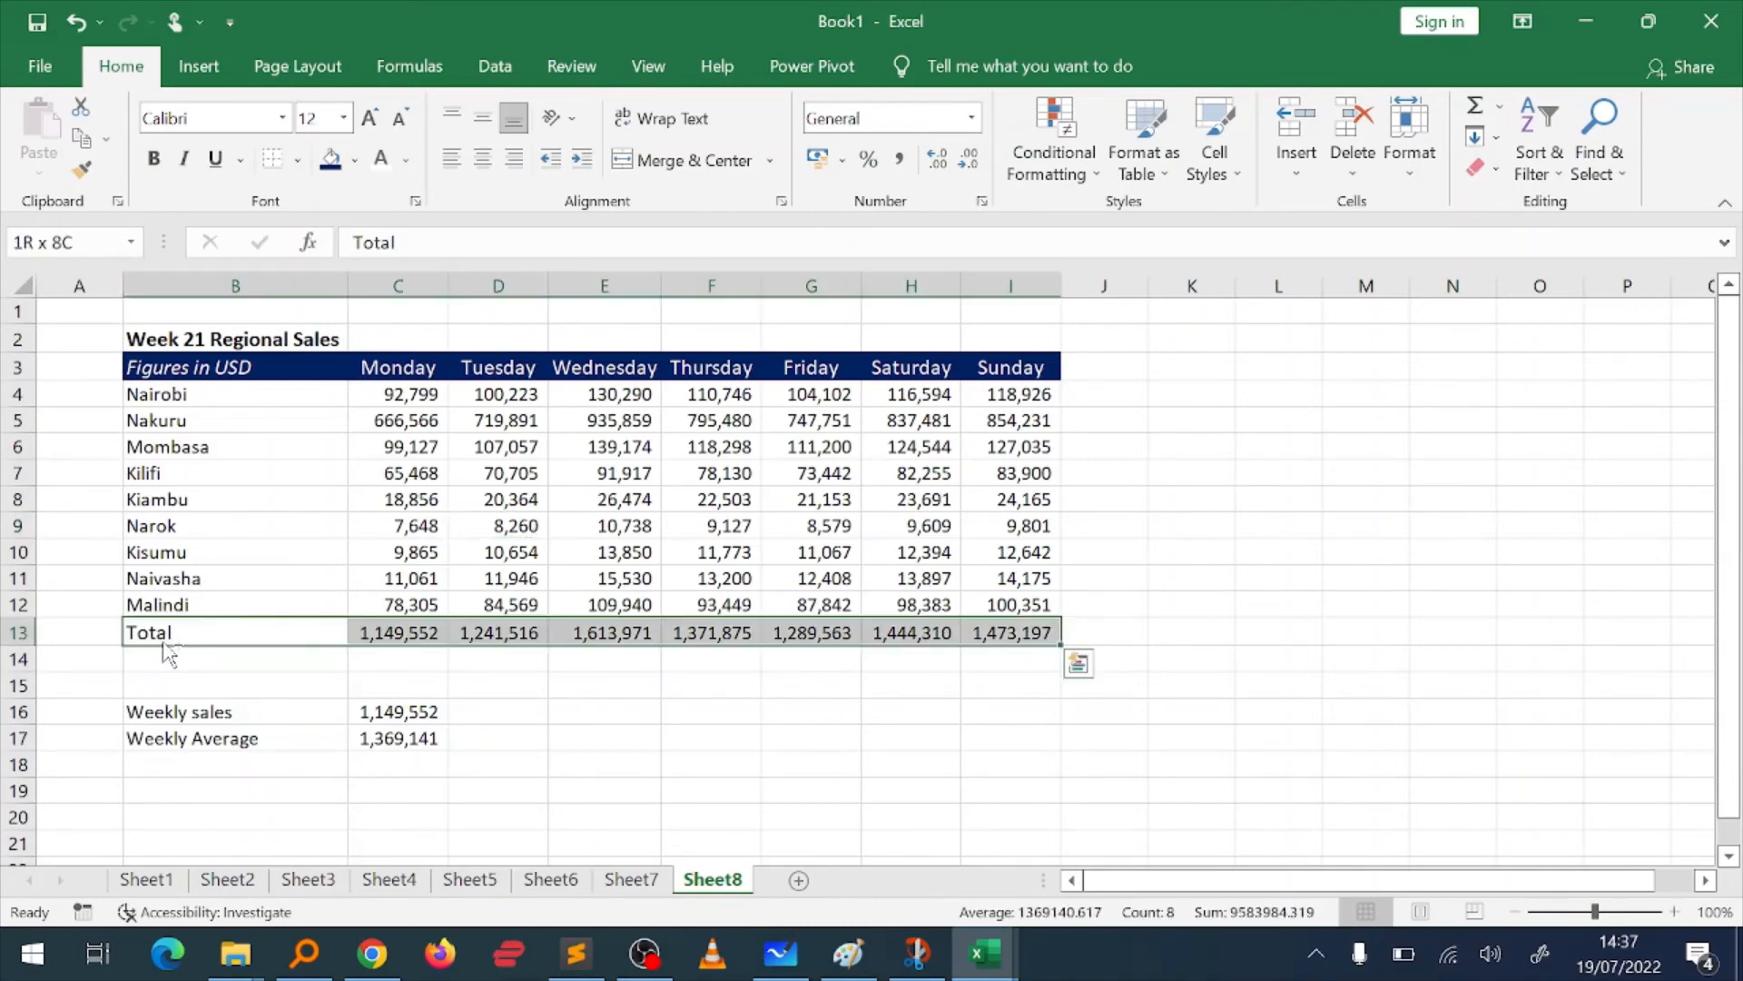
{"action": "key", "text": "ctrl+b"}
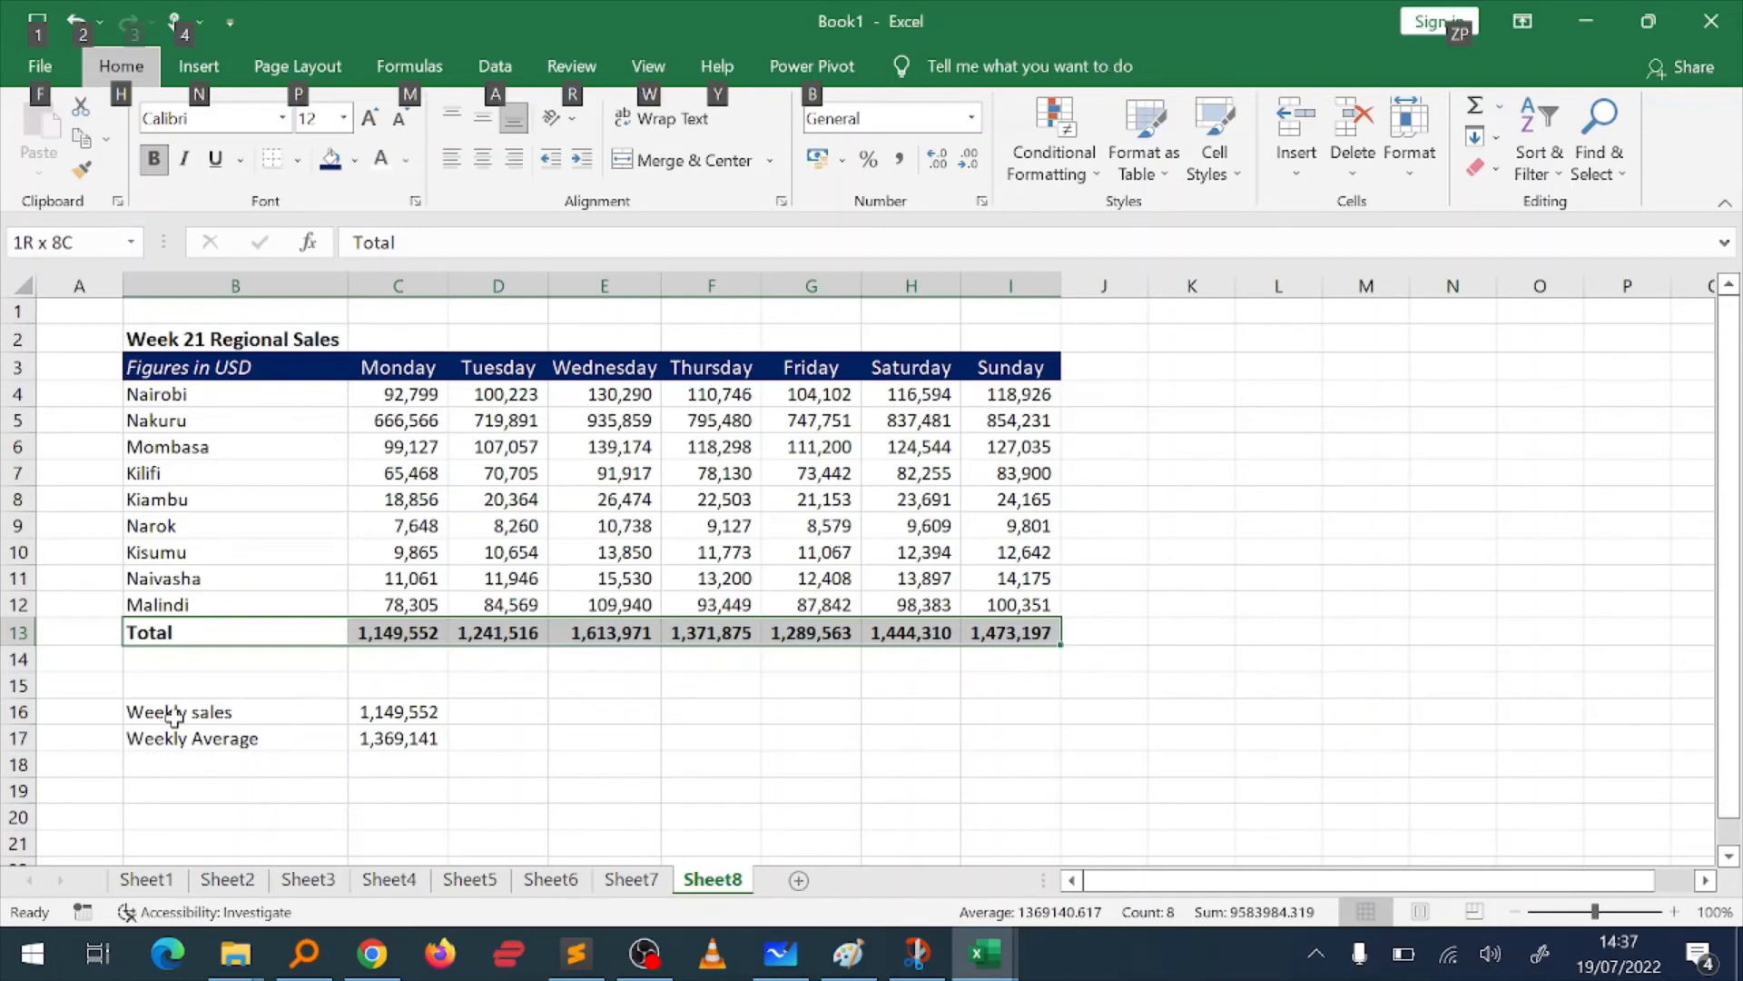
{"action": "left_click", "coordinate": [174, 717]}
{"action": "key", "text": "Down"}
{"action": "left_click_drag", "start_coordinate": [174, 717], "coordinate": [177, 740]}
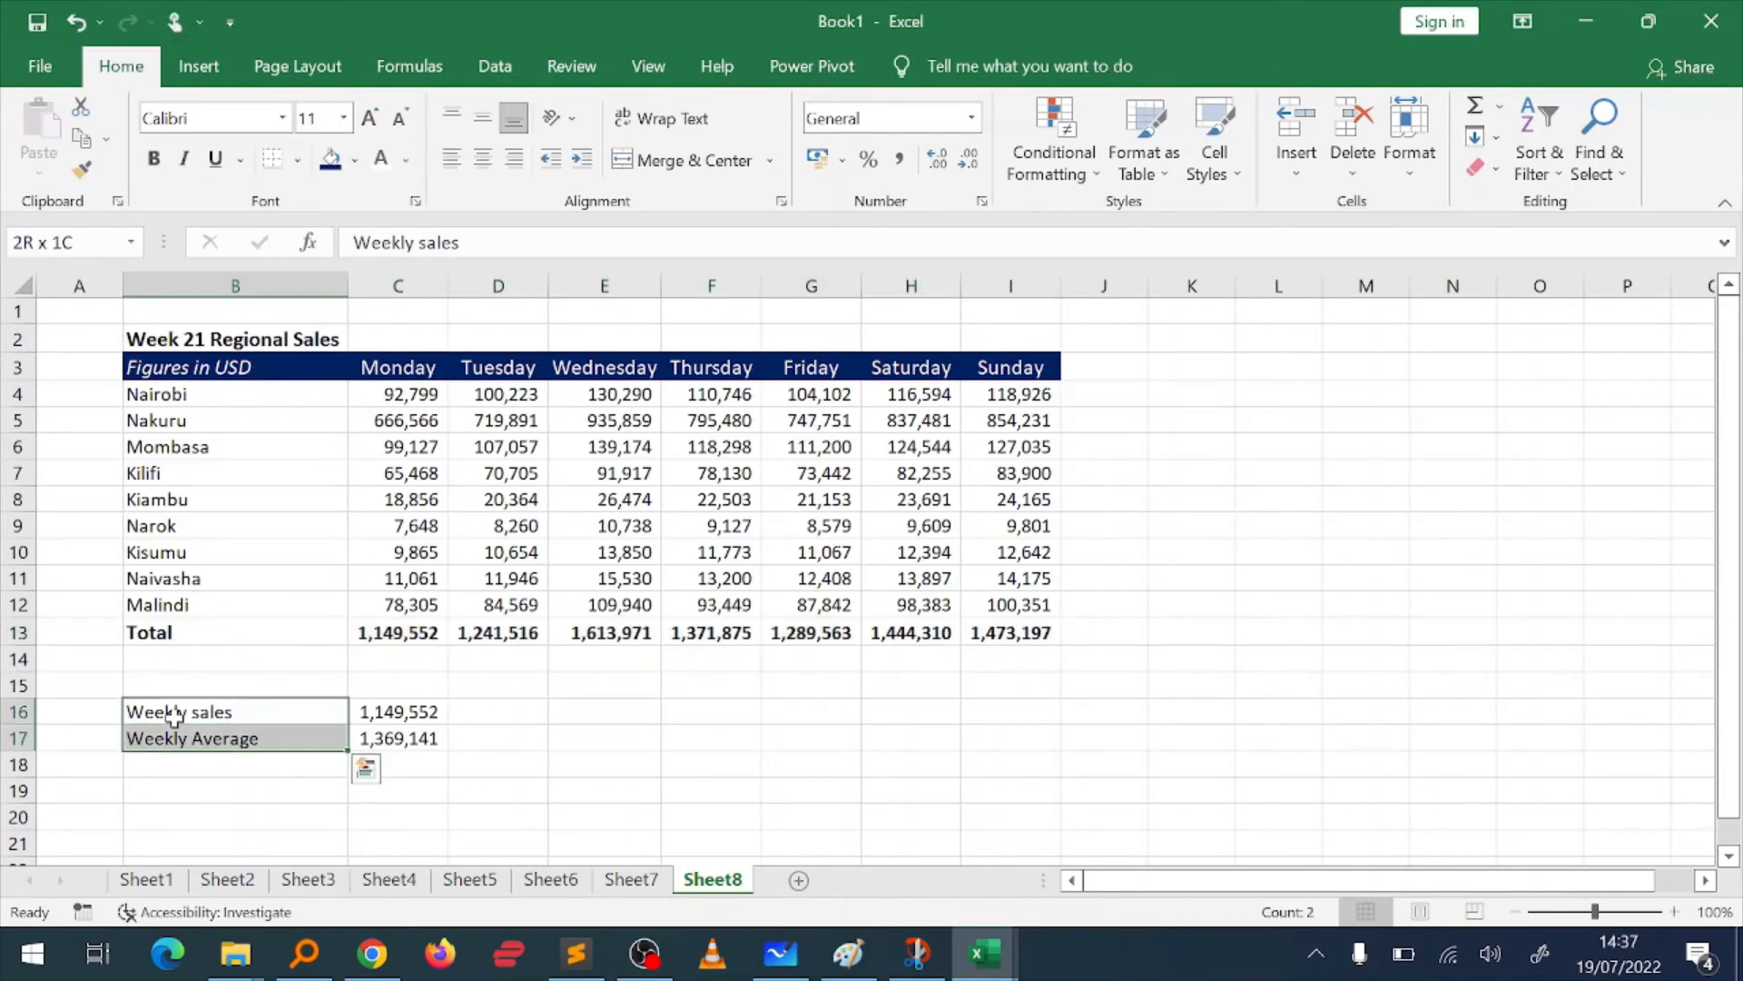
{"action": "key", "text": "ctrl+b"}
{"action": "left_click", "coordinate": [791, 762]}
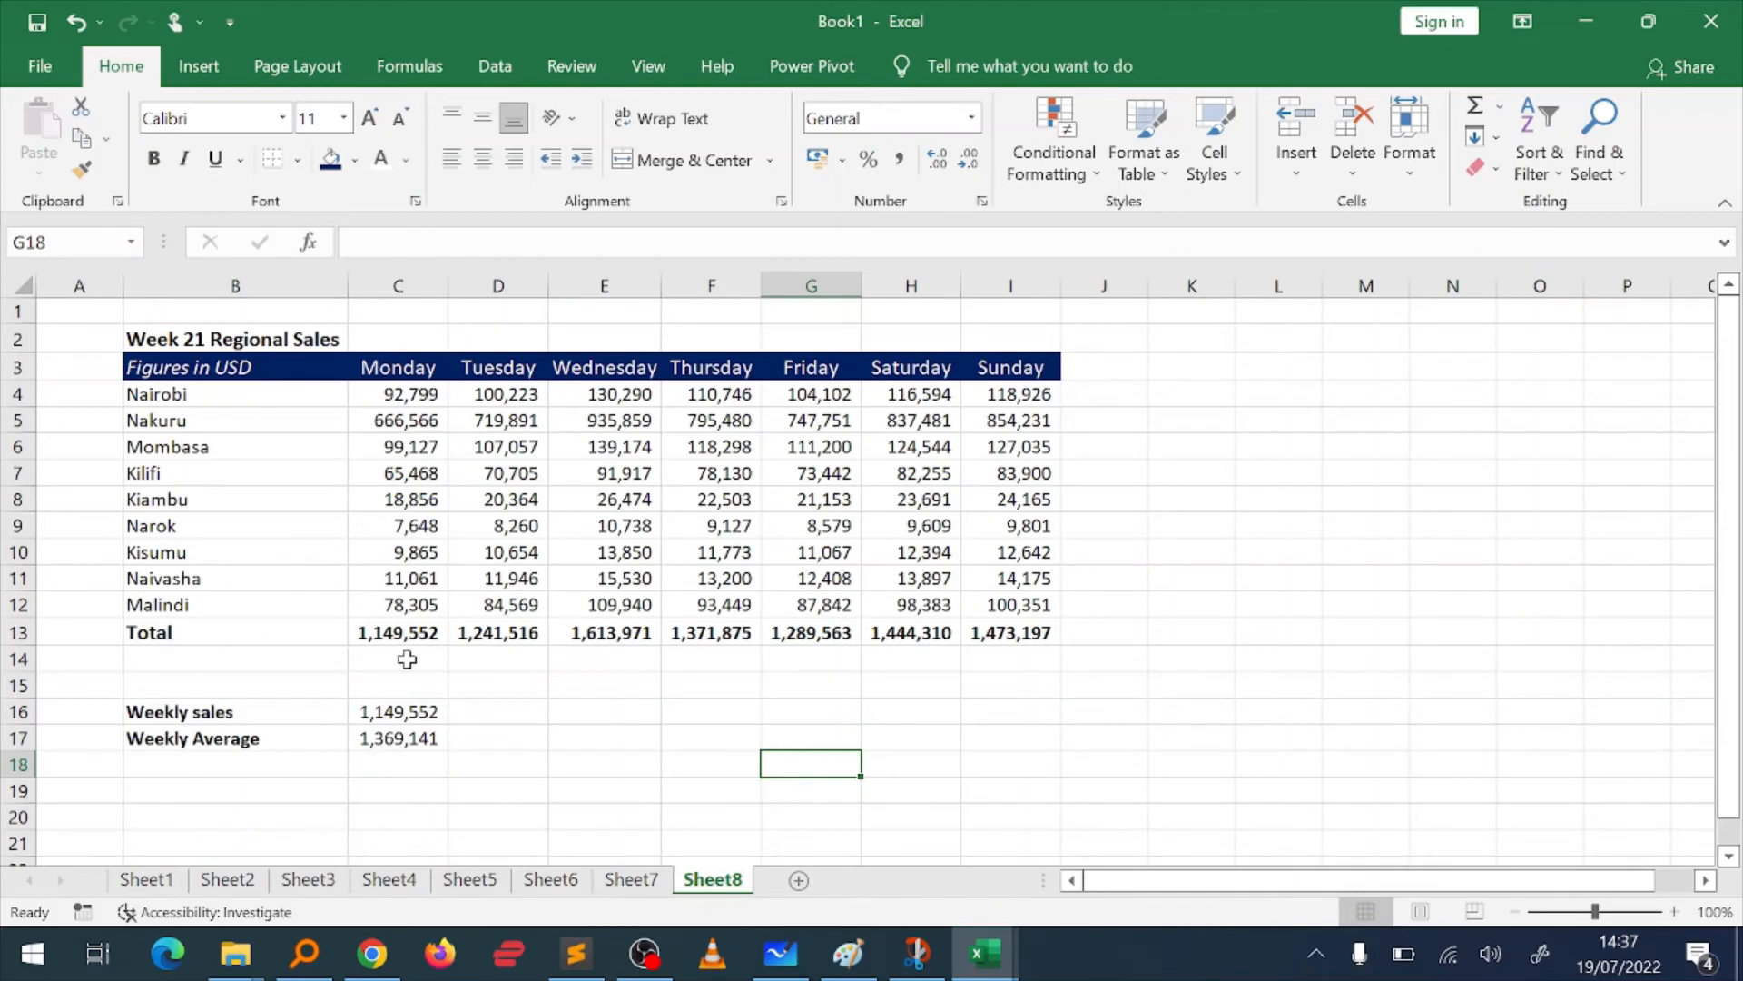
Step: Apply the Currency number format to the daily sales figures and totals in C4:I13
{"action": "left_click", "coordinate": [386, 394]}
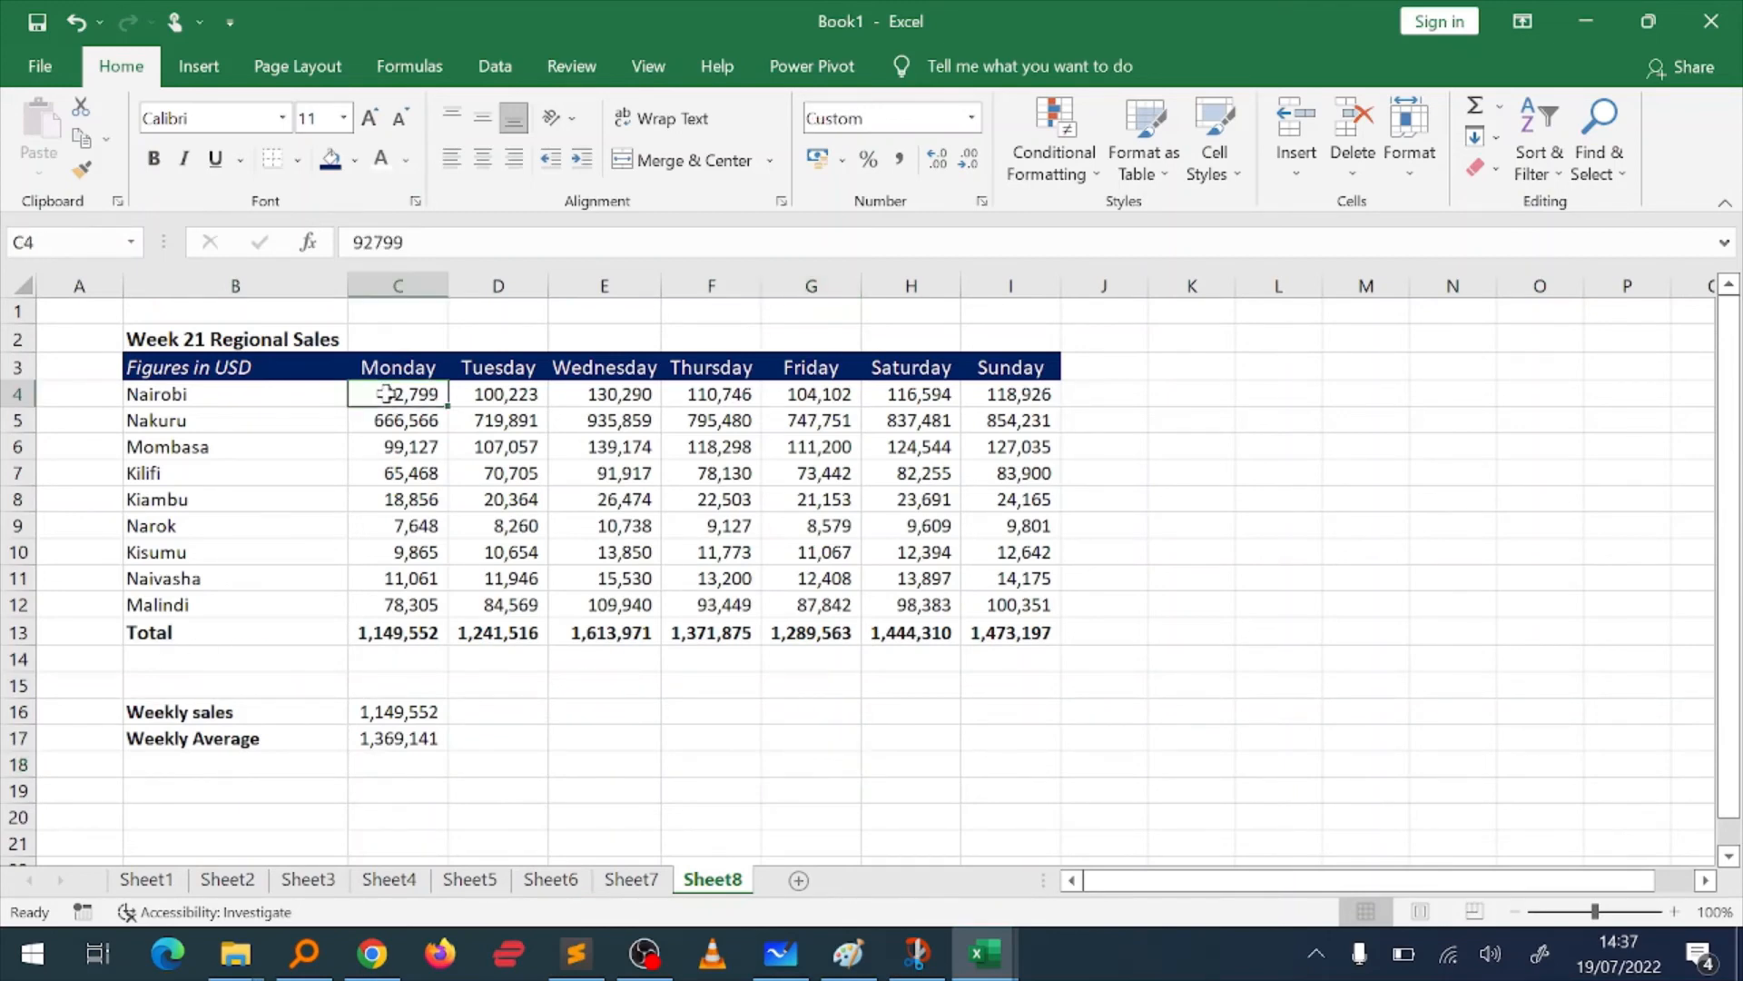
{"action": "key", "text": "ctrl+shift+Right"}
{"action": "key", "text": "ctrl+shift+Down"}
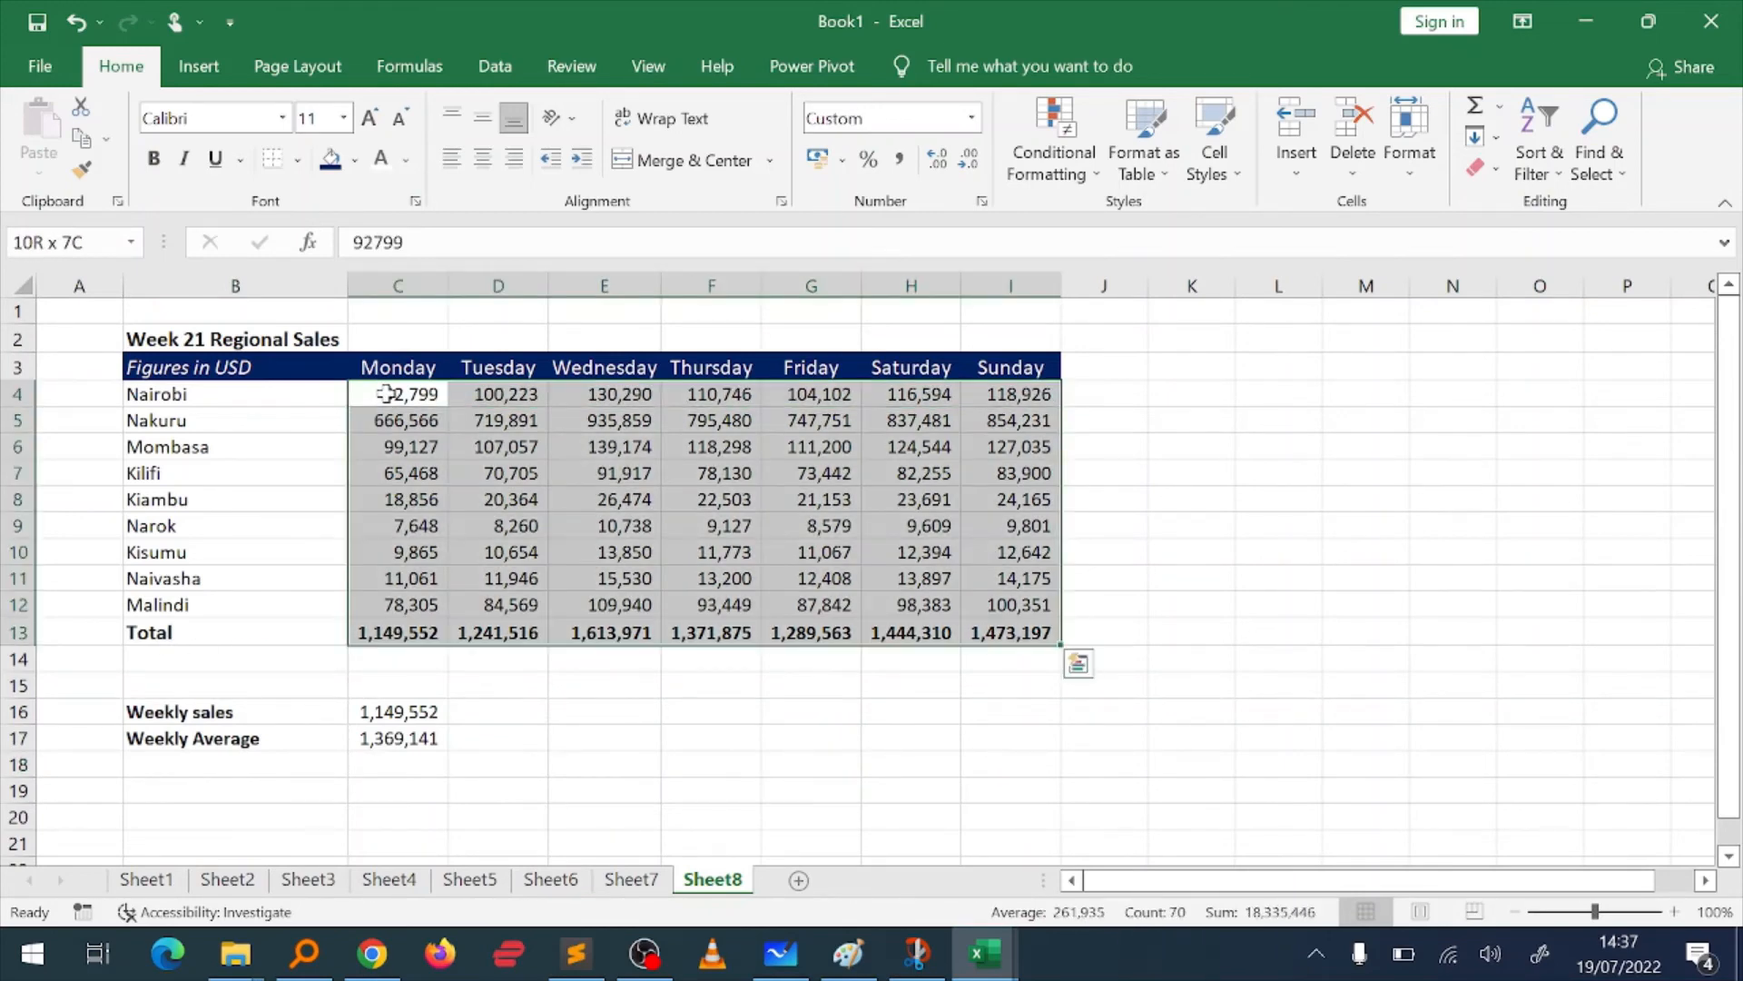
{"action": "left_click", "coordinate": [971, 118]}
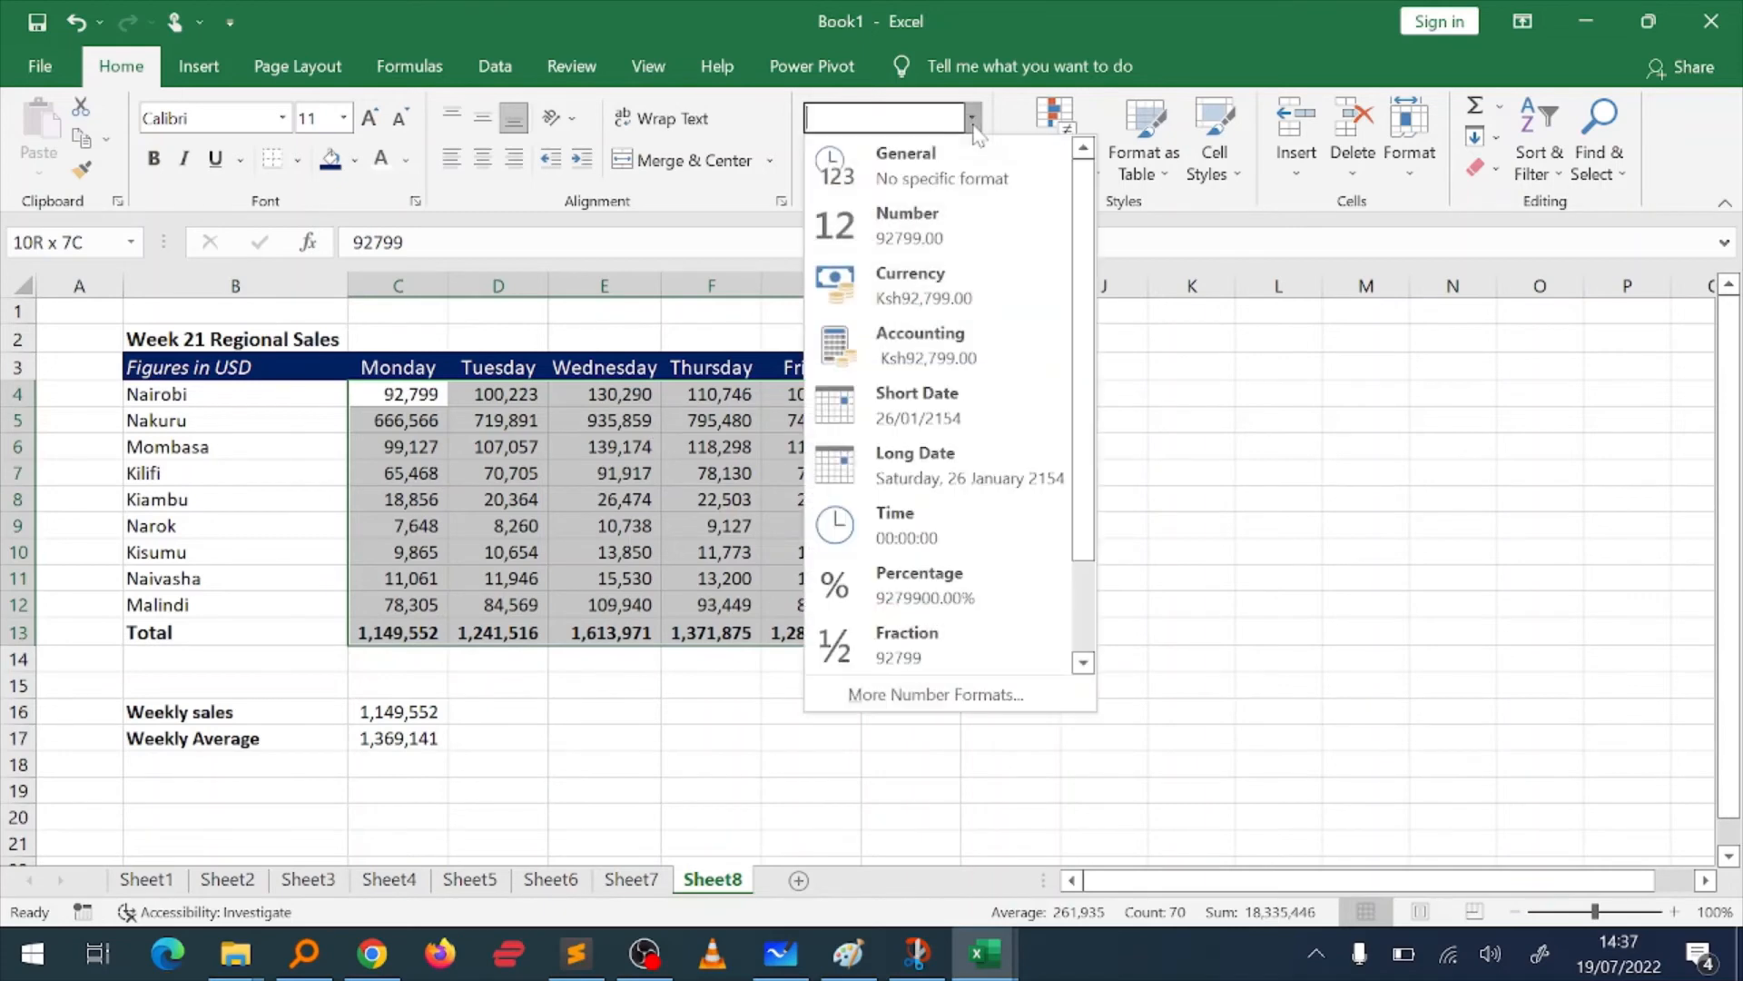
{"action": "left_click", "coordinate": [914, 277]}
Step: Apply the Currency number format to the Weekly sales and Weekly Average values in C16:C17
{"action": "left_click_drag", "start_coordinate": [443, 712], "coordinate": [445, 737]}
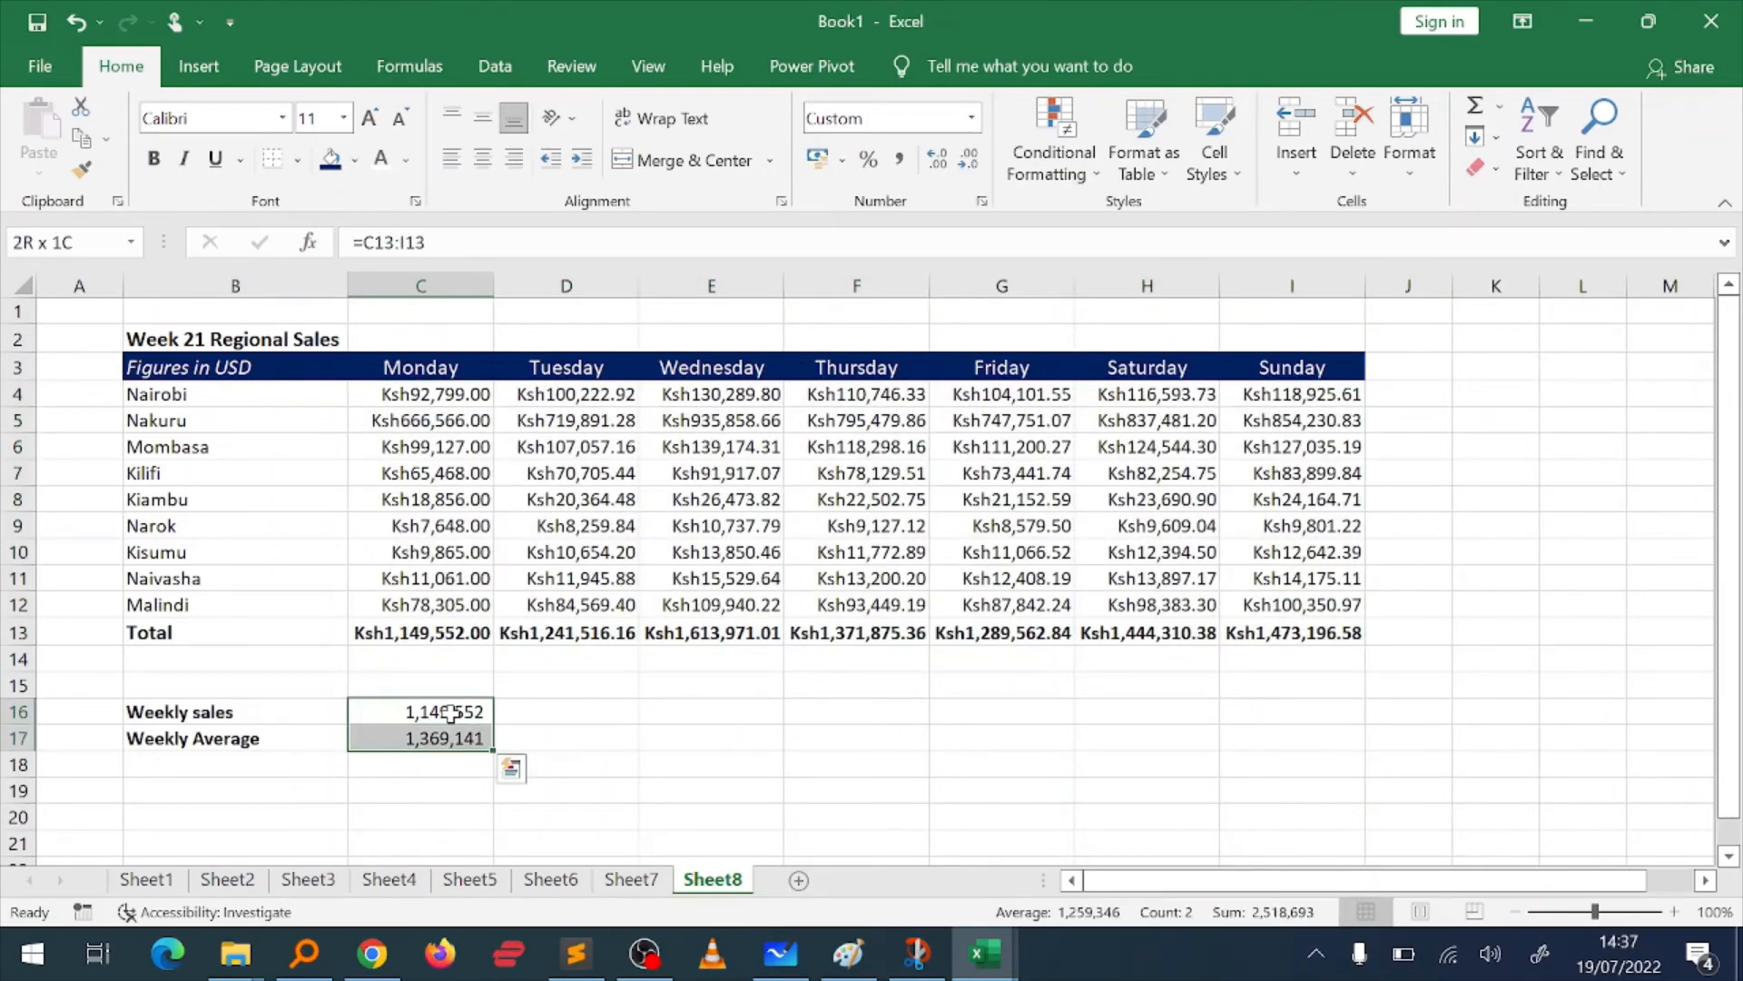
{"action": "left_click", "coordinate": [971, 118]}
{"action": "left_click", "coordinate": [903, 277]}
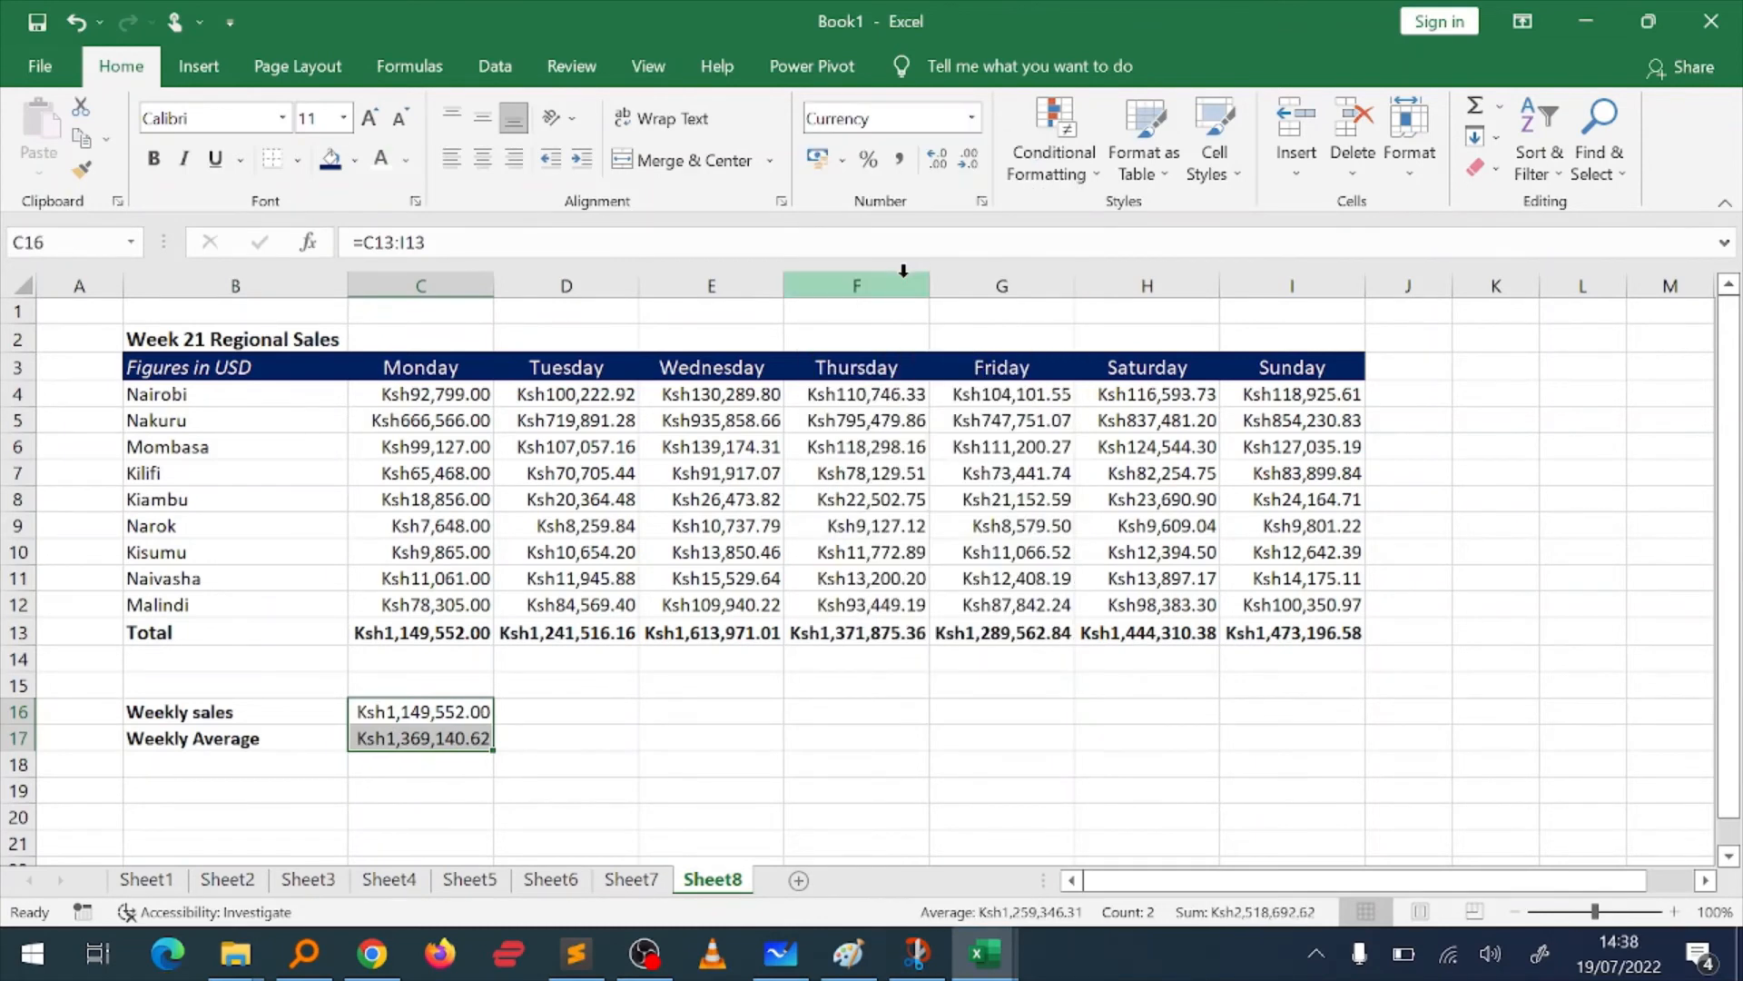
{"action": "left_click", "coordinate": [977, 738]}
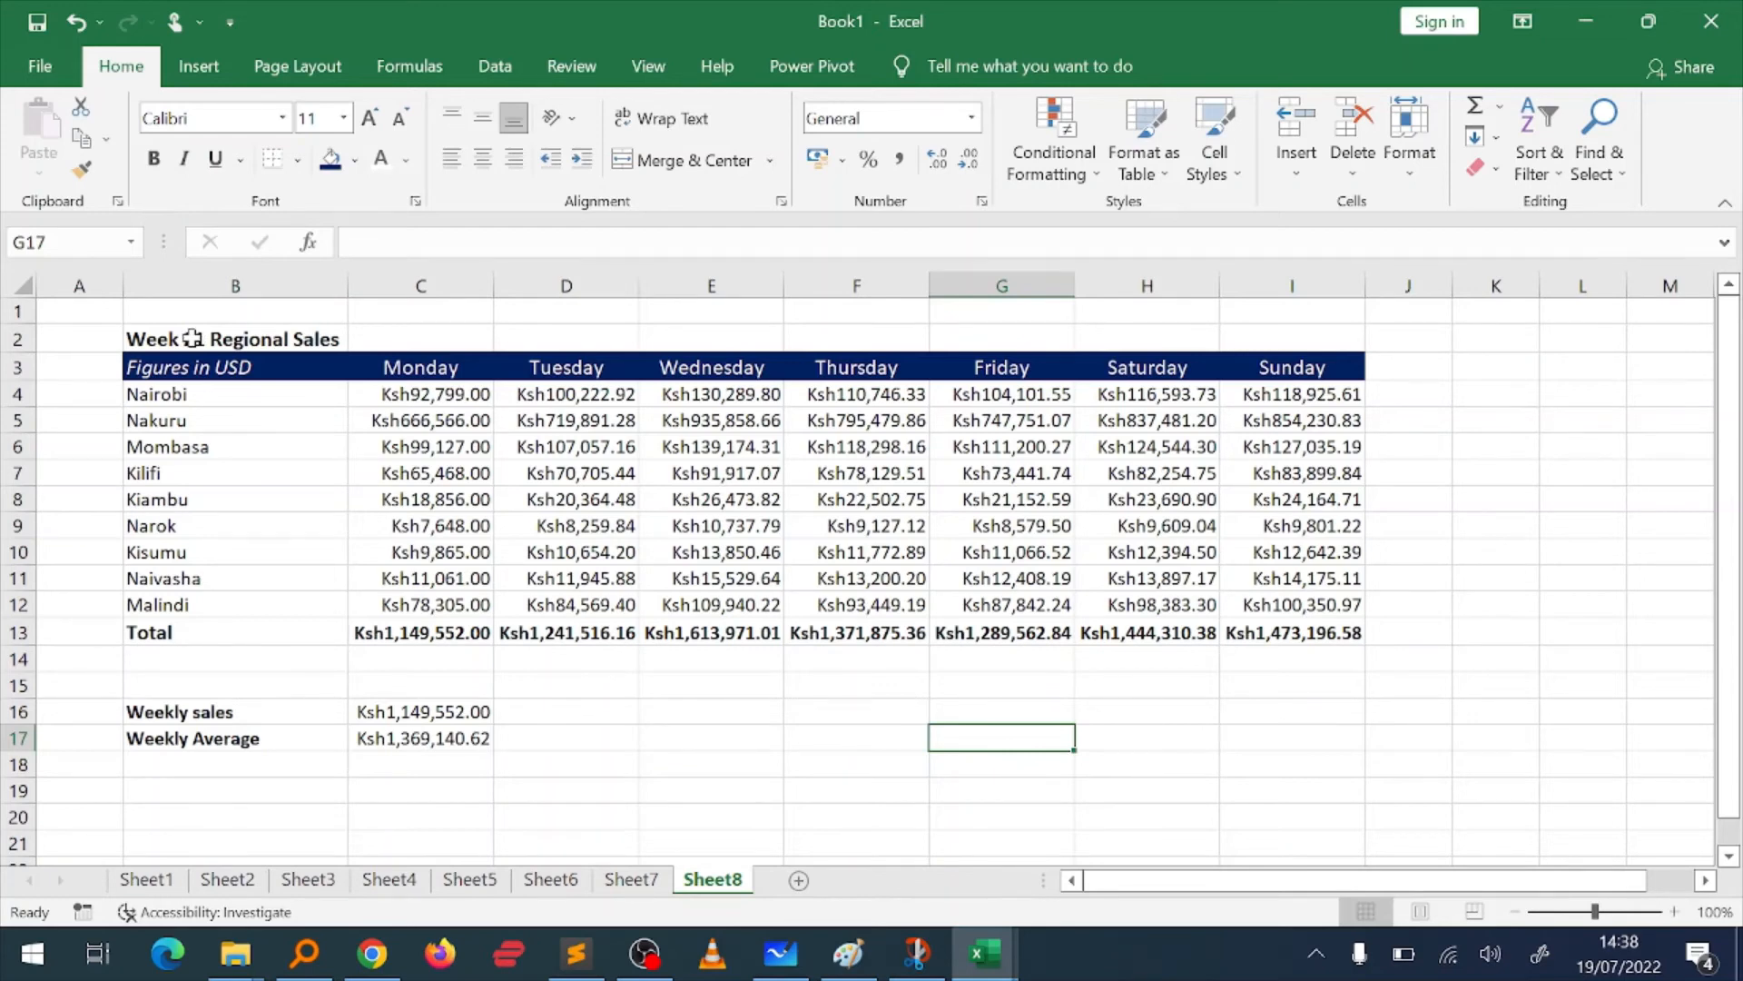
Step: Change the label in B3 to read Figures in Ksh
{"action": "left_click", "coordinate": [227, 368]}
{"action": "key", "text": "F2"}
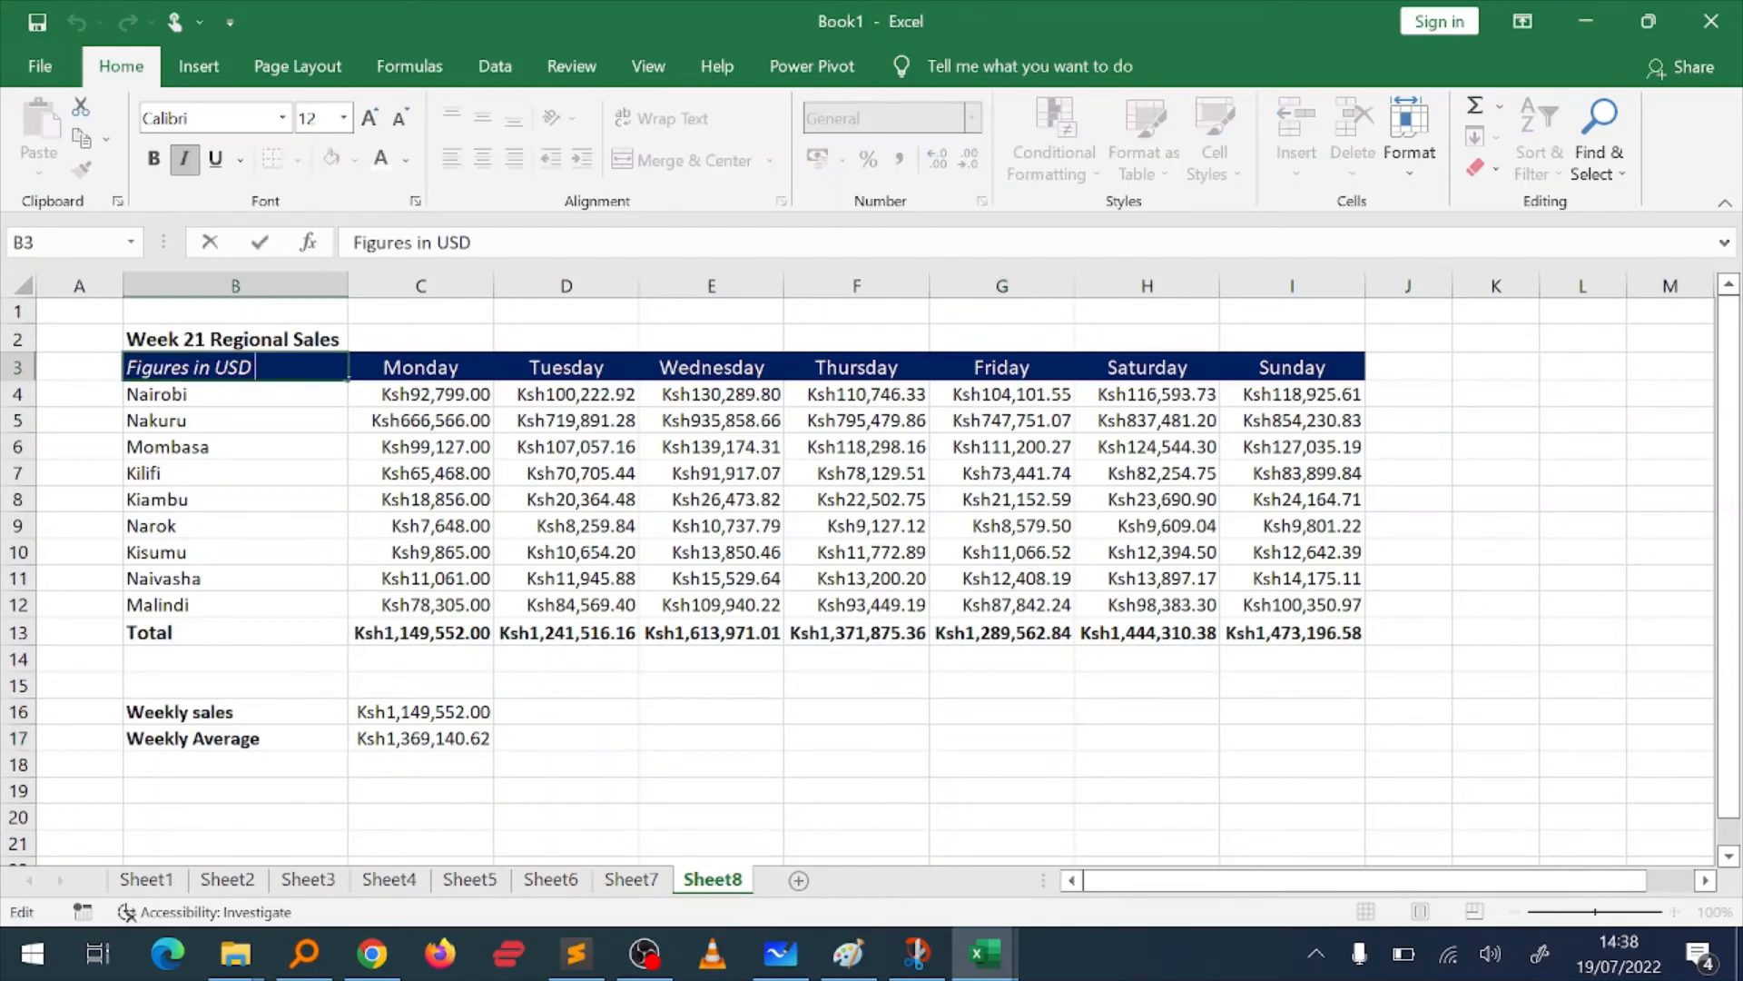
{"action": "key", "text": "ctrl+shift+Left"}
{"action": "type", "text": "Ksh"}
{"action": "key", "text": "Return"}
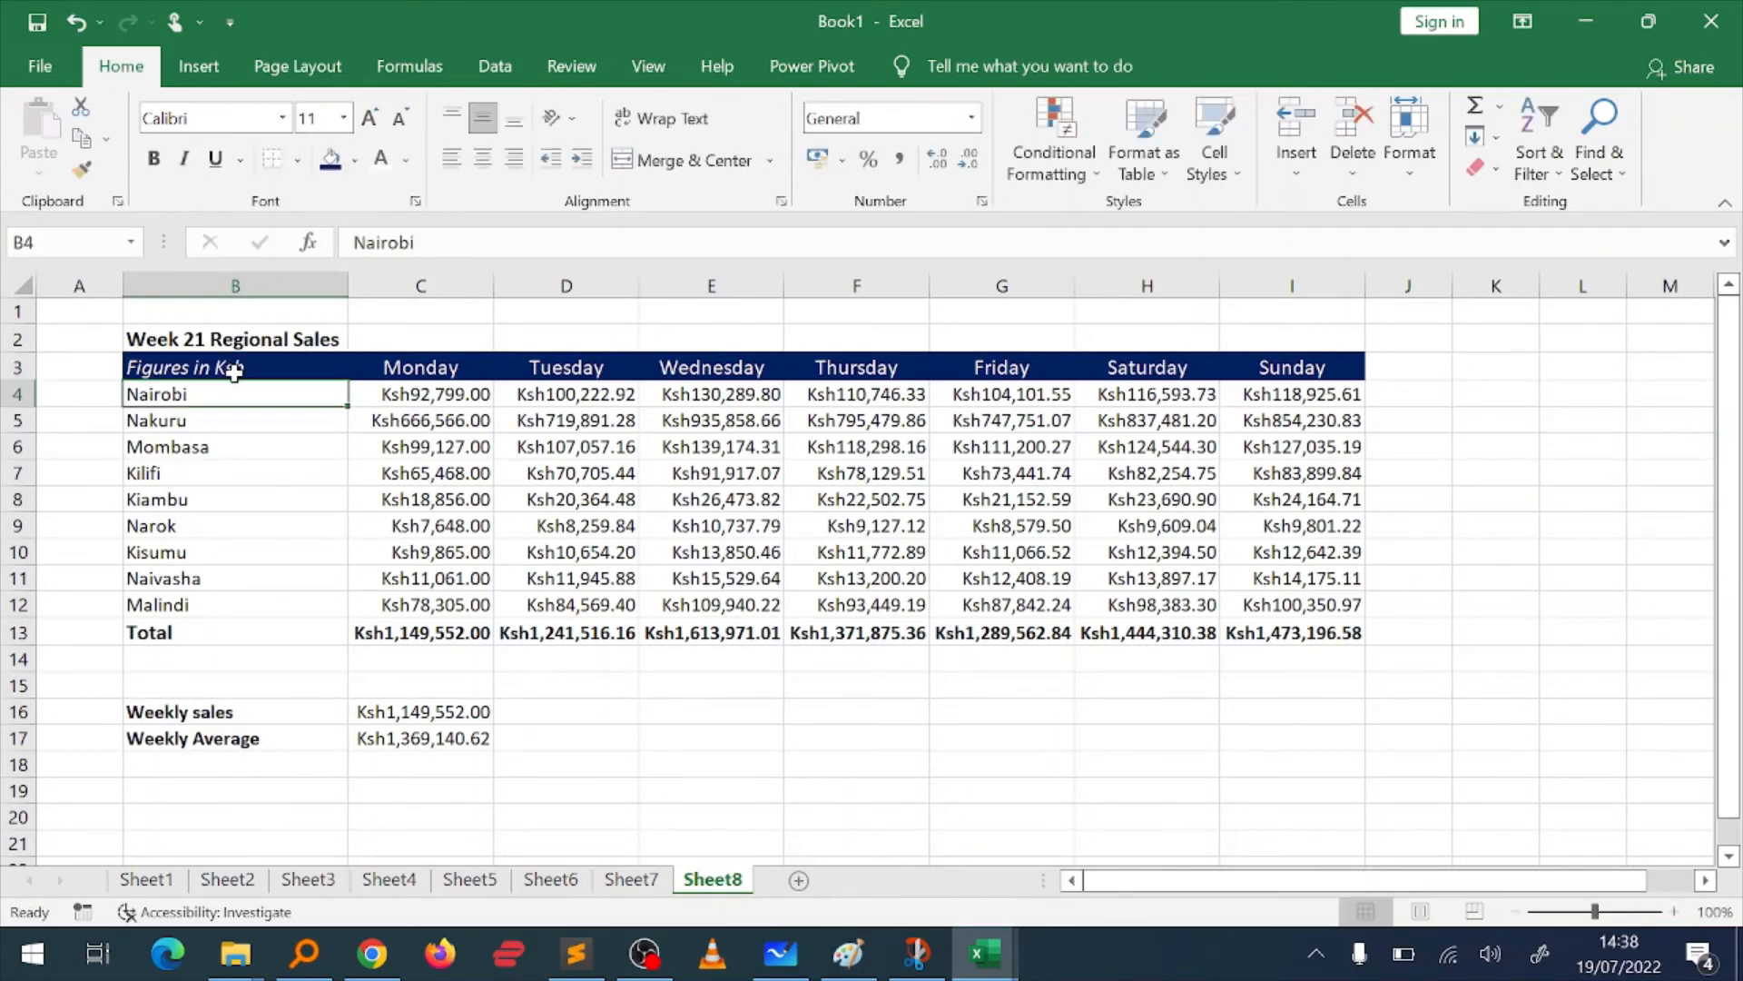
{"action": "left_click", "coordinate": [682, 716]}
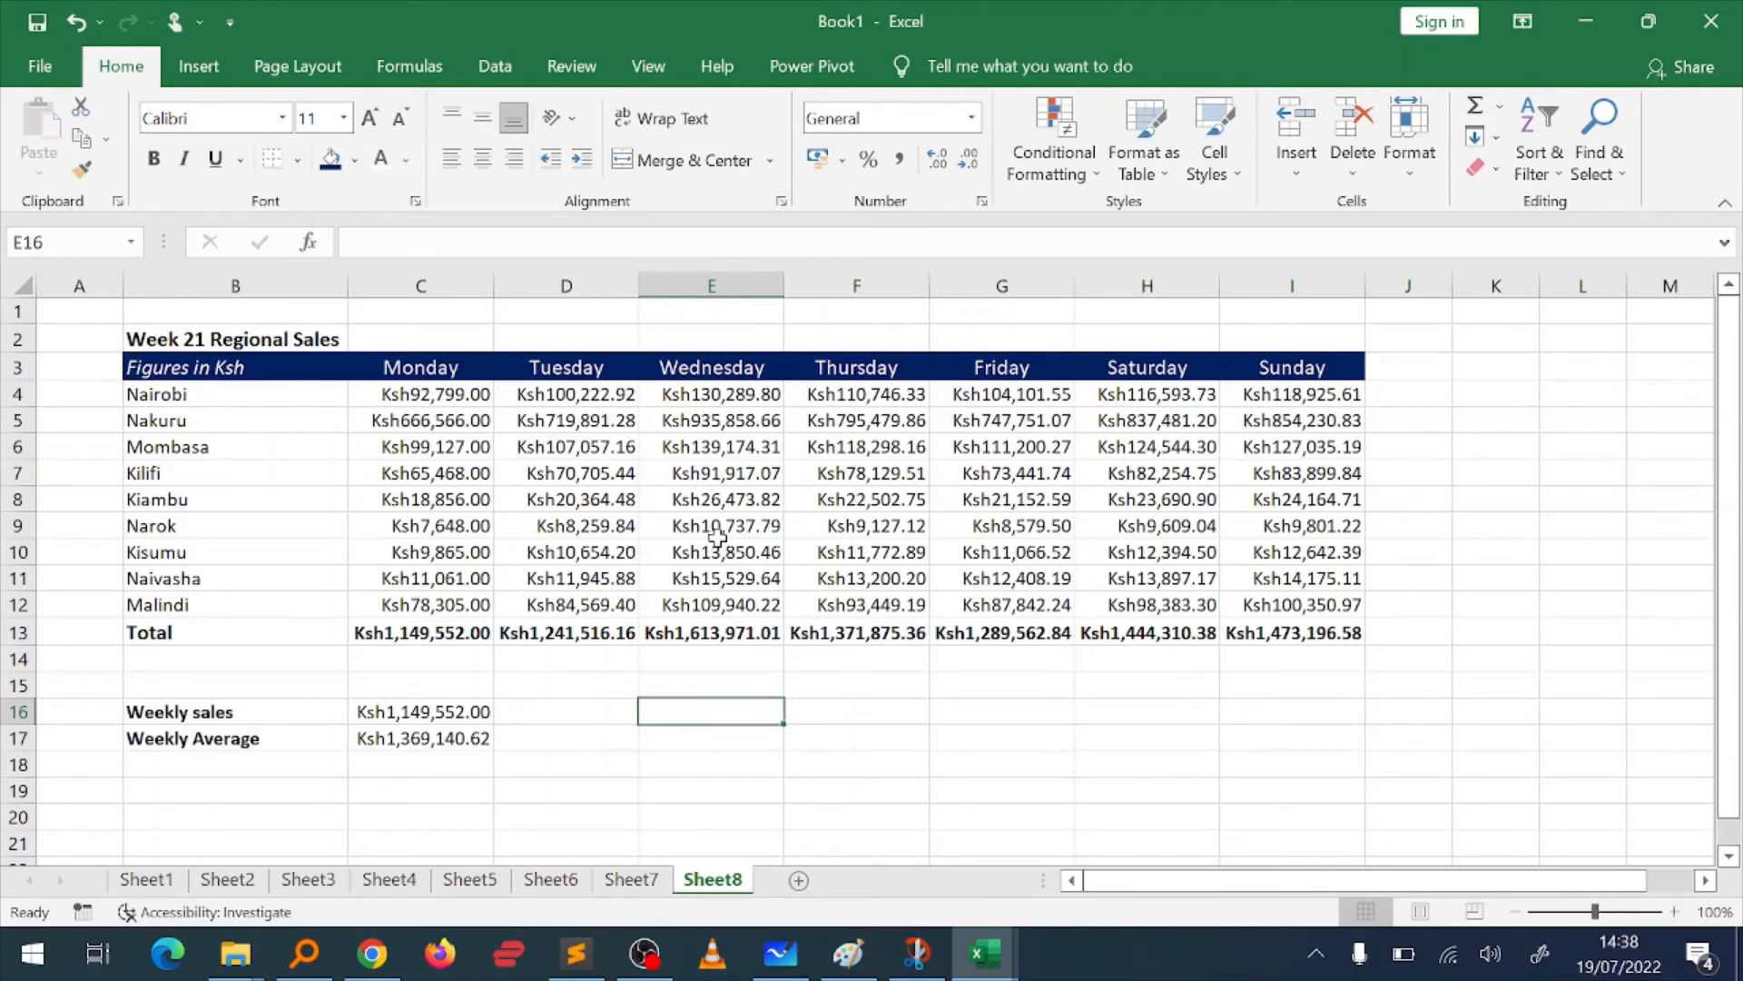
Step: Undo the label change, the formatting and the weekly rows until the sales table is back in its plain state
{"action": "key", "text": "ctrl+z"}
{"action": "key", "text": "ctrl+z"}
{"action": "key", "text": "ctrl+z"}
{"action": "key", "text": "ctrl+z"}
{"action": "key", "text": "ctrl+z"}
{"action": "key", "text": "ctrl+z"}
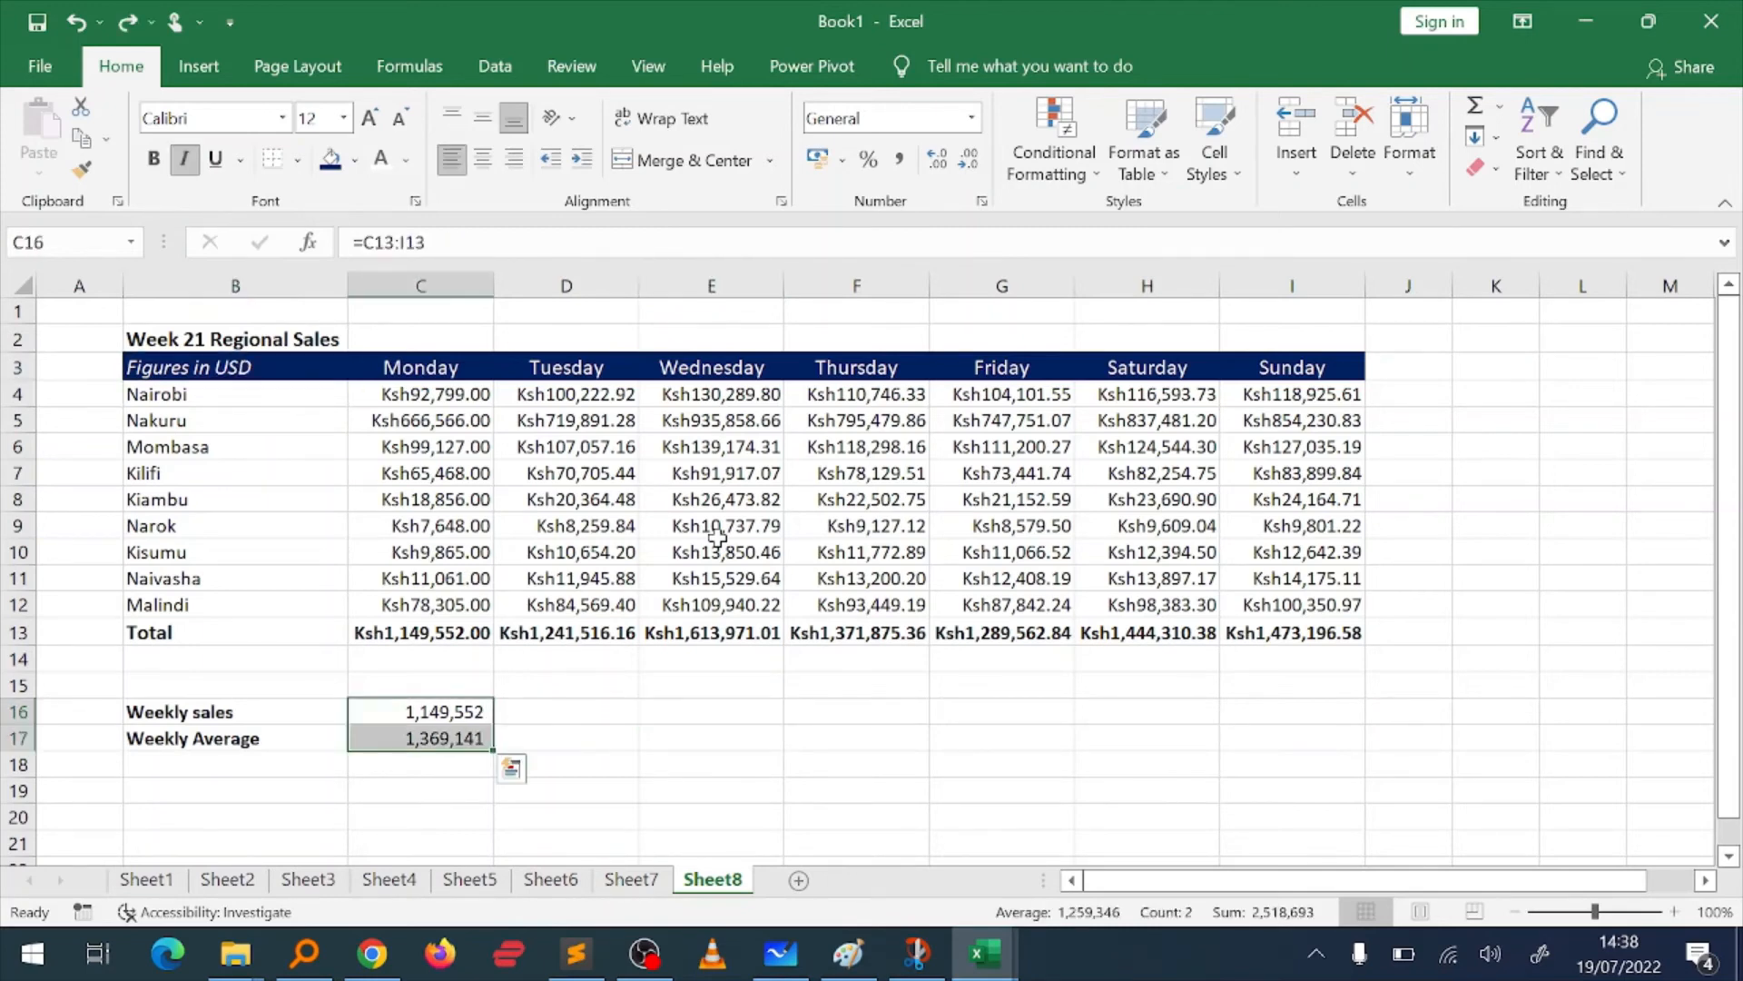
{"action": "key", "text": "ctrl+z"}
{"action": "key", "text": "ctrl+z"}
{"action": "key", "text": "ctrl+z"}
{"action": "key", "text": "ctrl+z"}
{"action": "key", "text": "ctrl+z"}
{"action": "key", "text": "ctrl+z"}
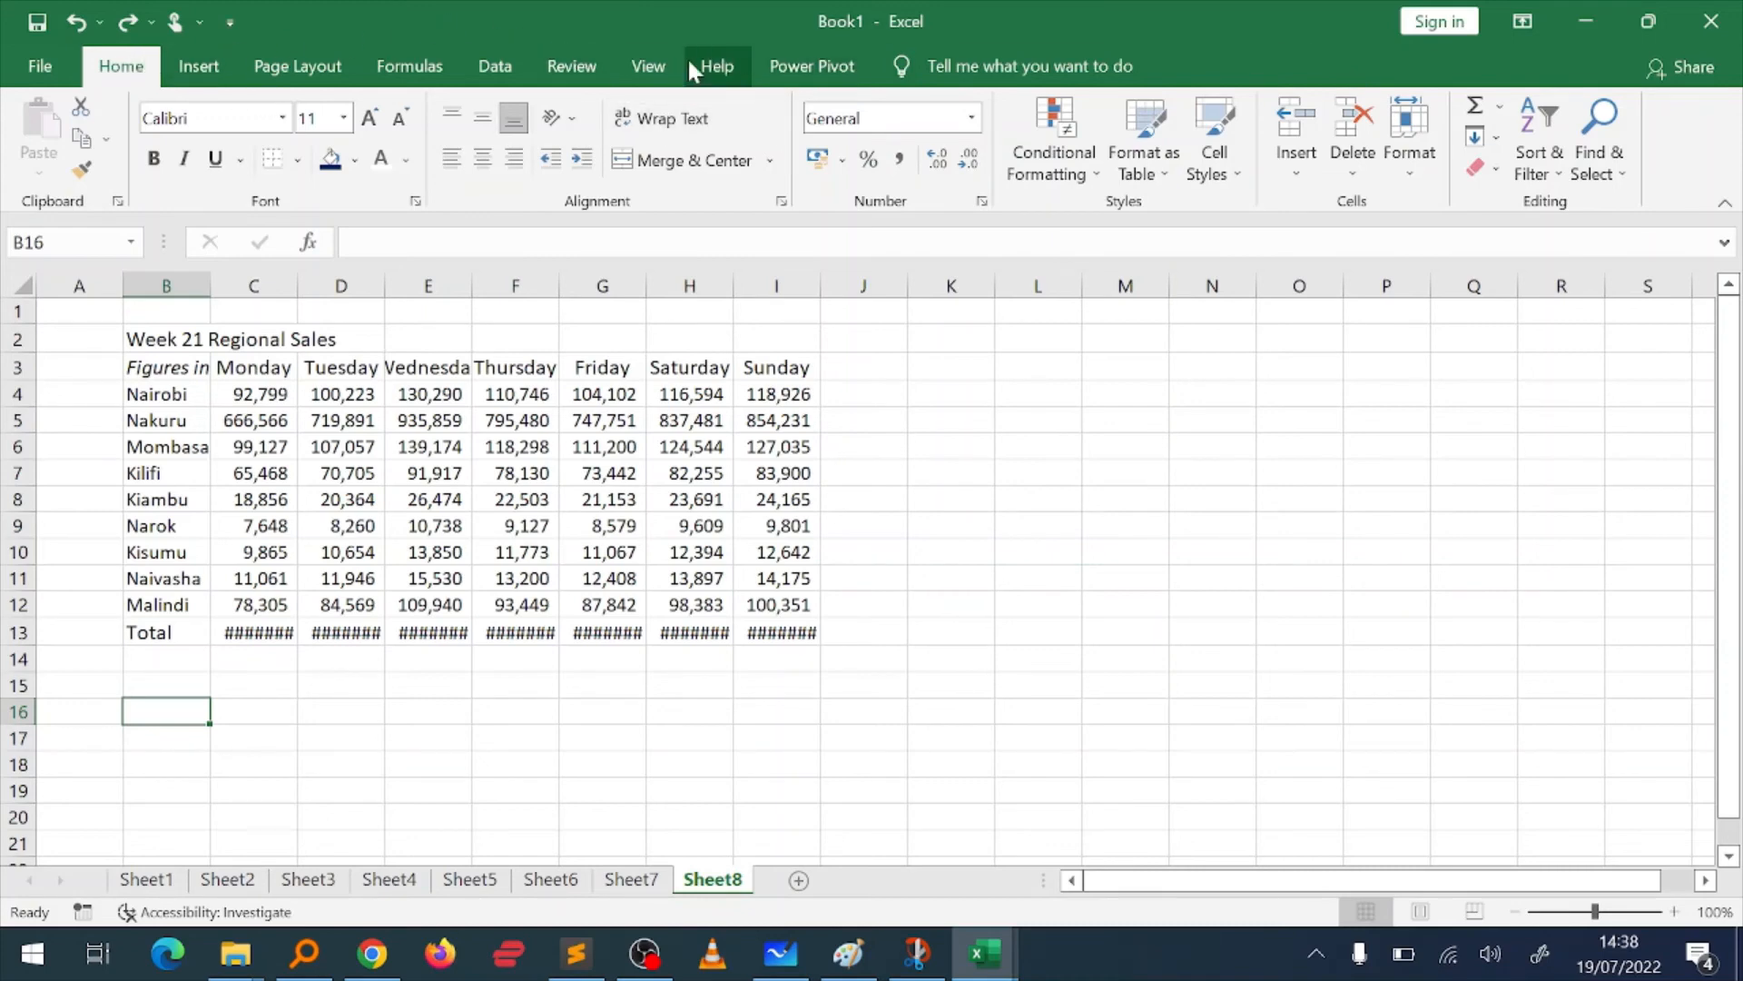
Step: Customize the ribbon to include the Developer tab
{"action": "right_click", "coordinate": [827, 80]}
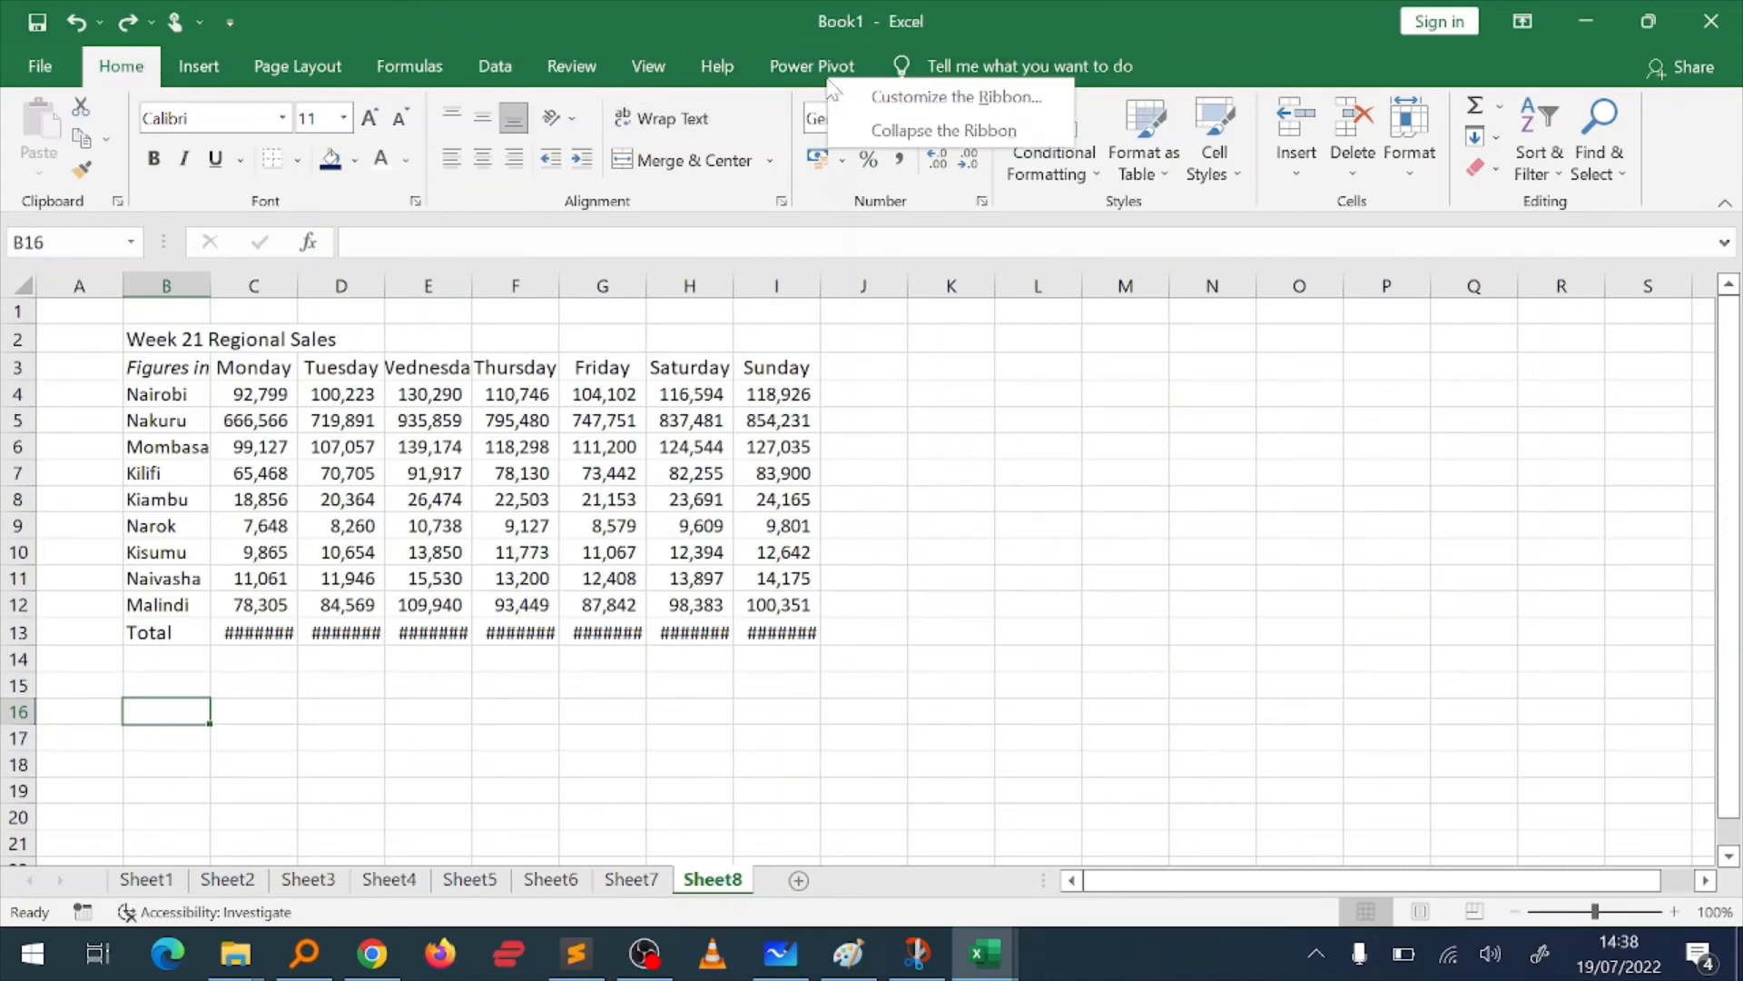
{"action": "left_click", "coordinate": [890, 100]}
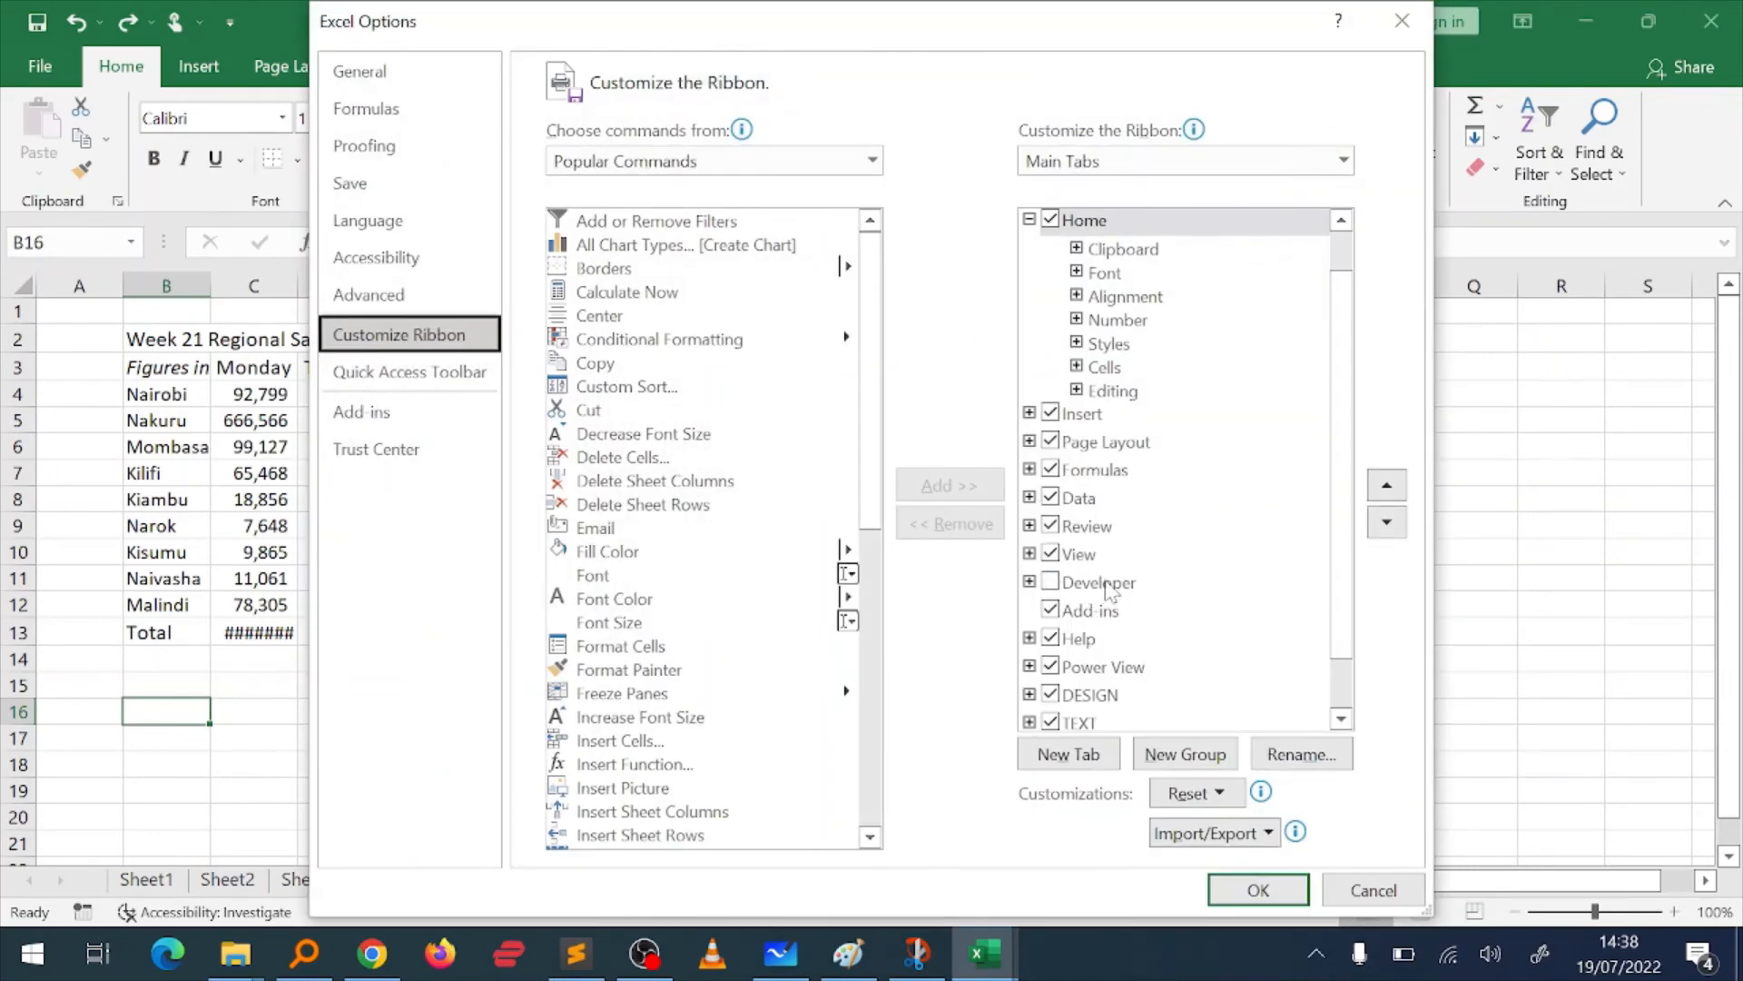
{"action": "left_click", "coordinate": [1051, 582]}
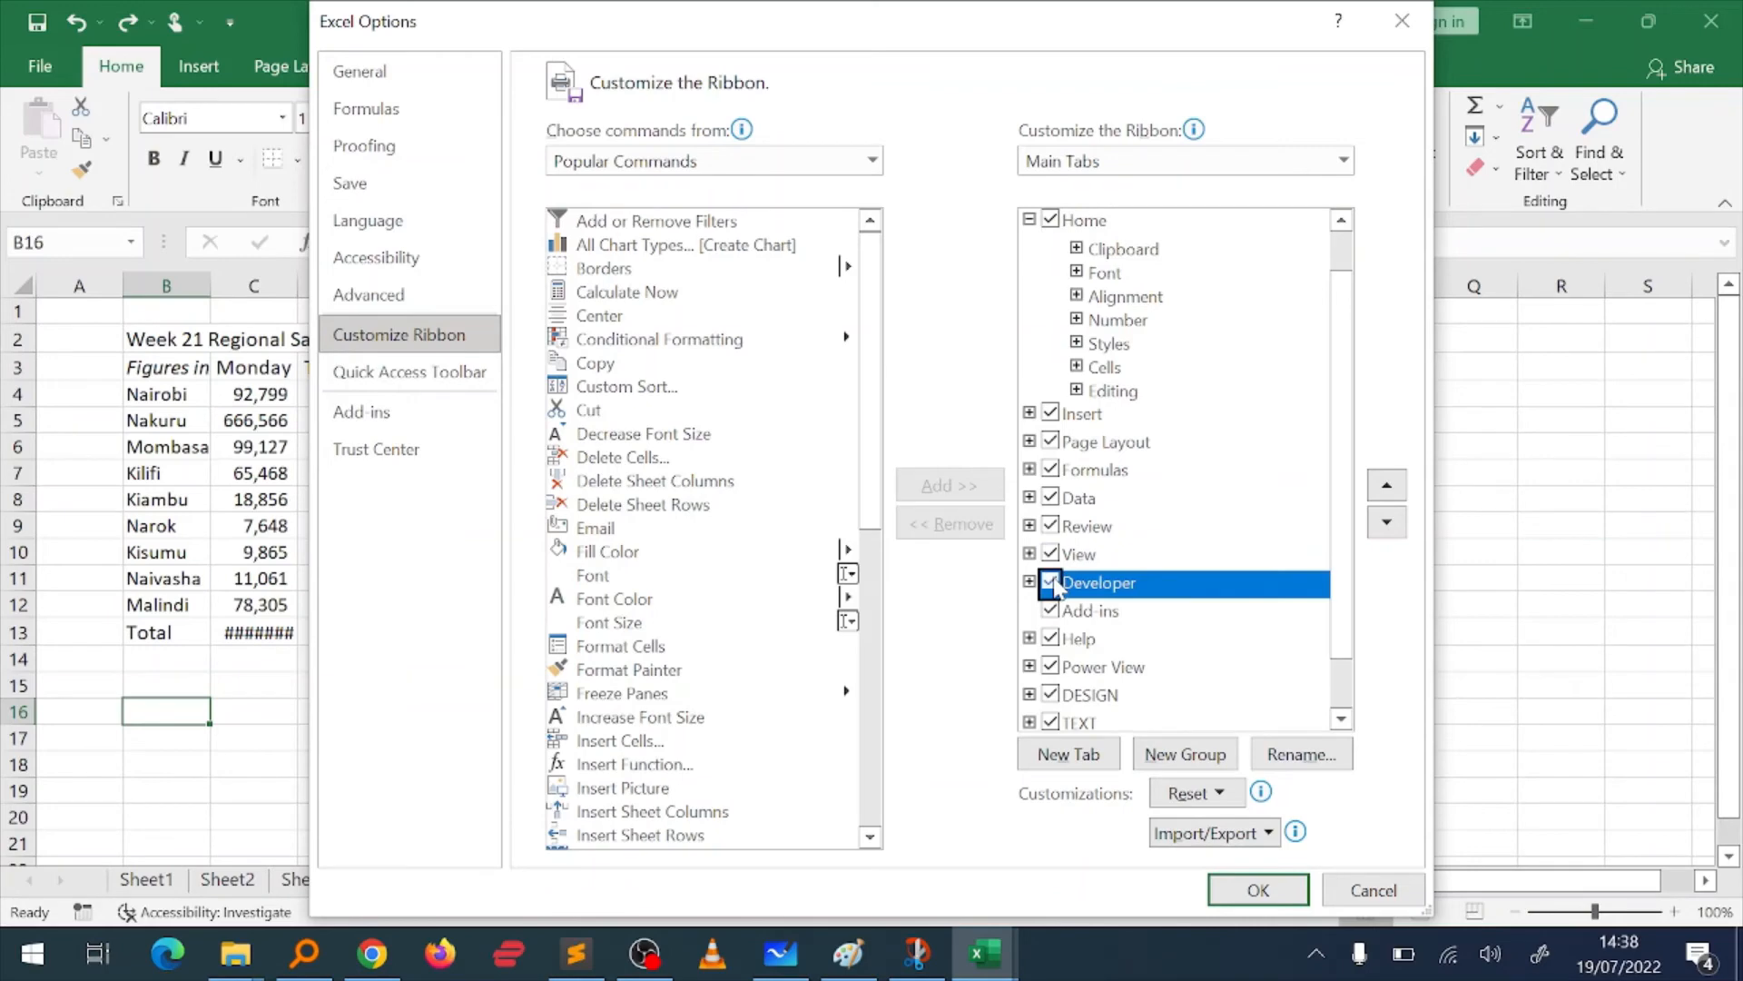
{"action": "left_click", "coordinate": [1258, 890]}
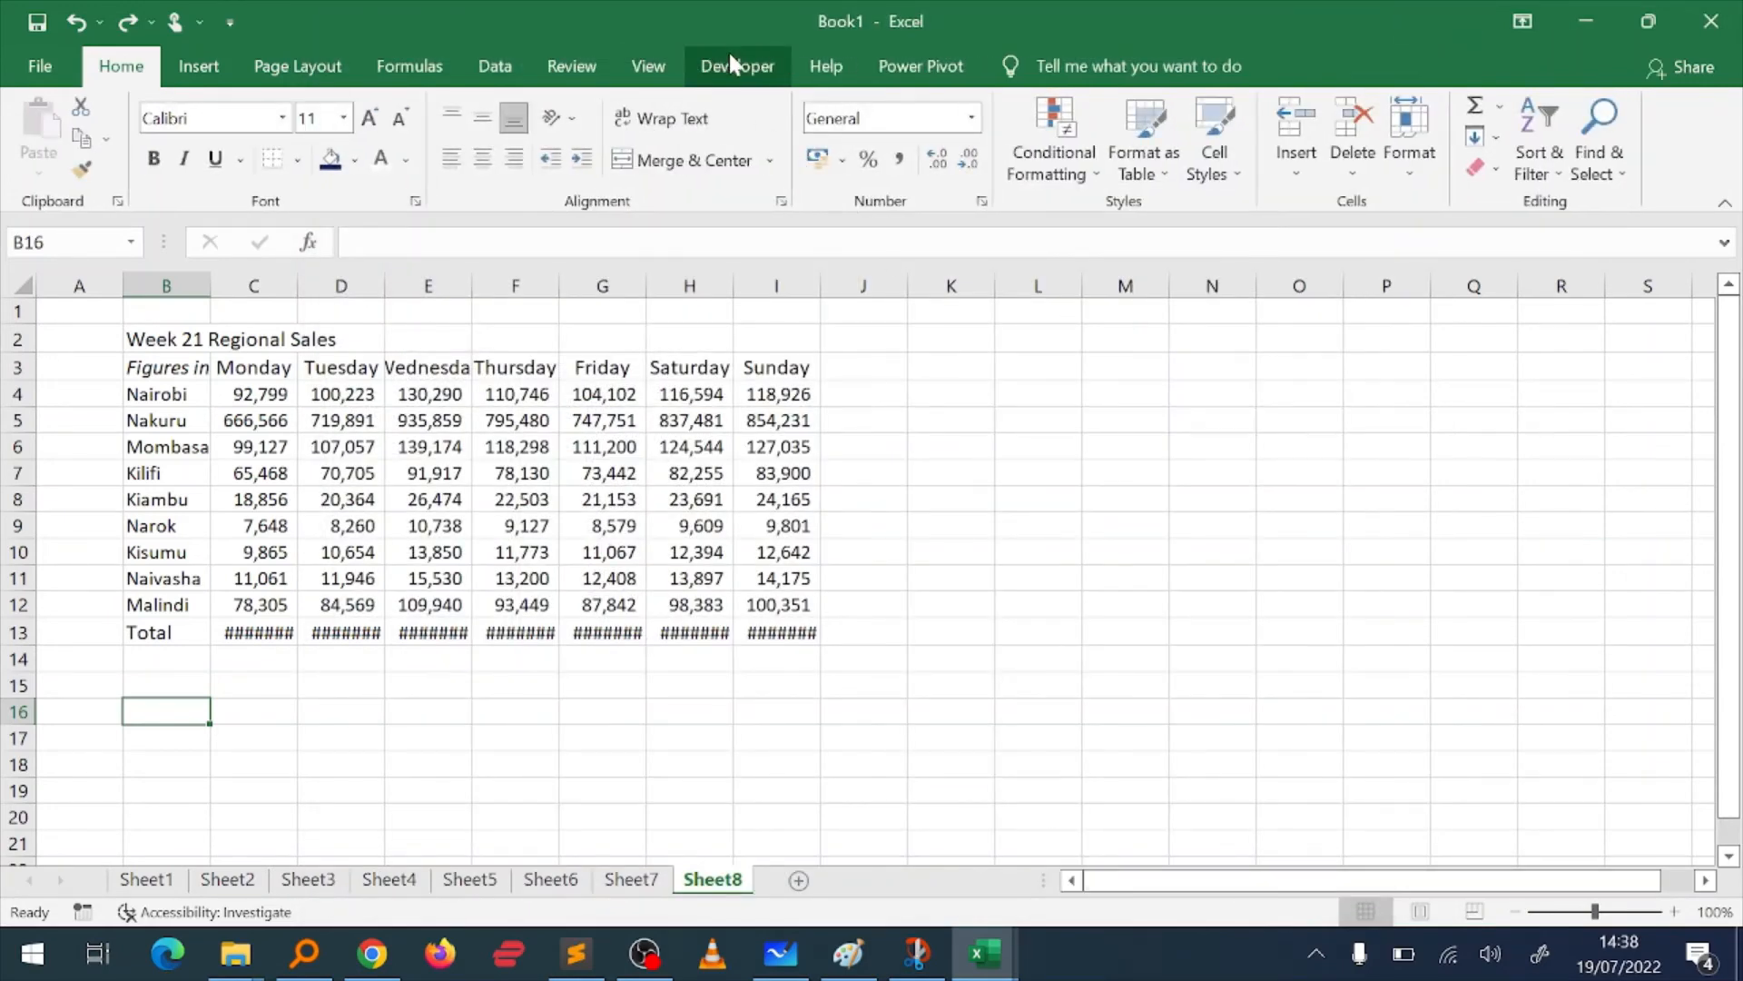
Step: Try to start a macro recording named Weekly sales adjustment with the shortcut Ctrl+y
{"action": "left_click", "coordinate": [732, 63]}
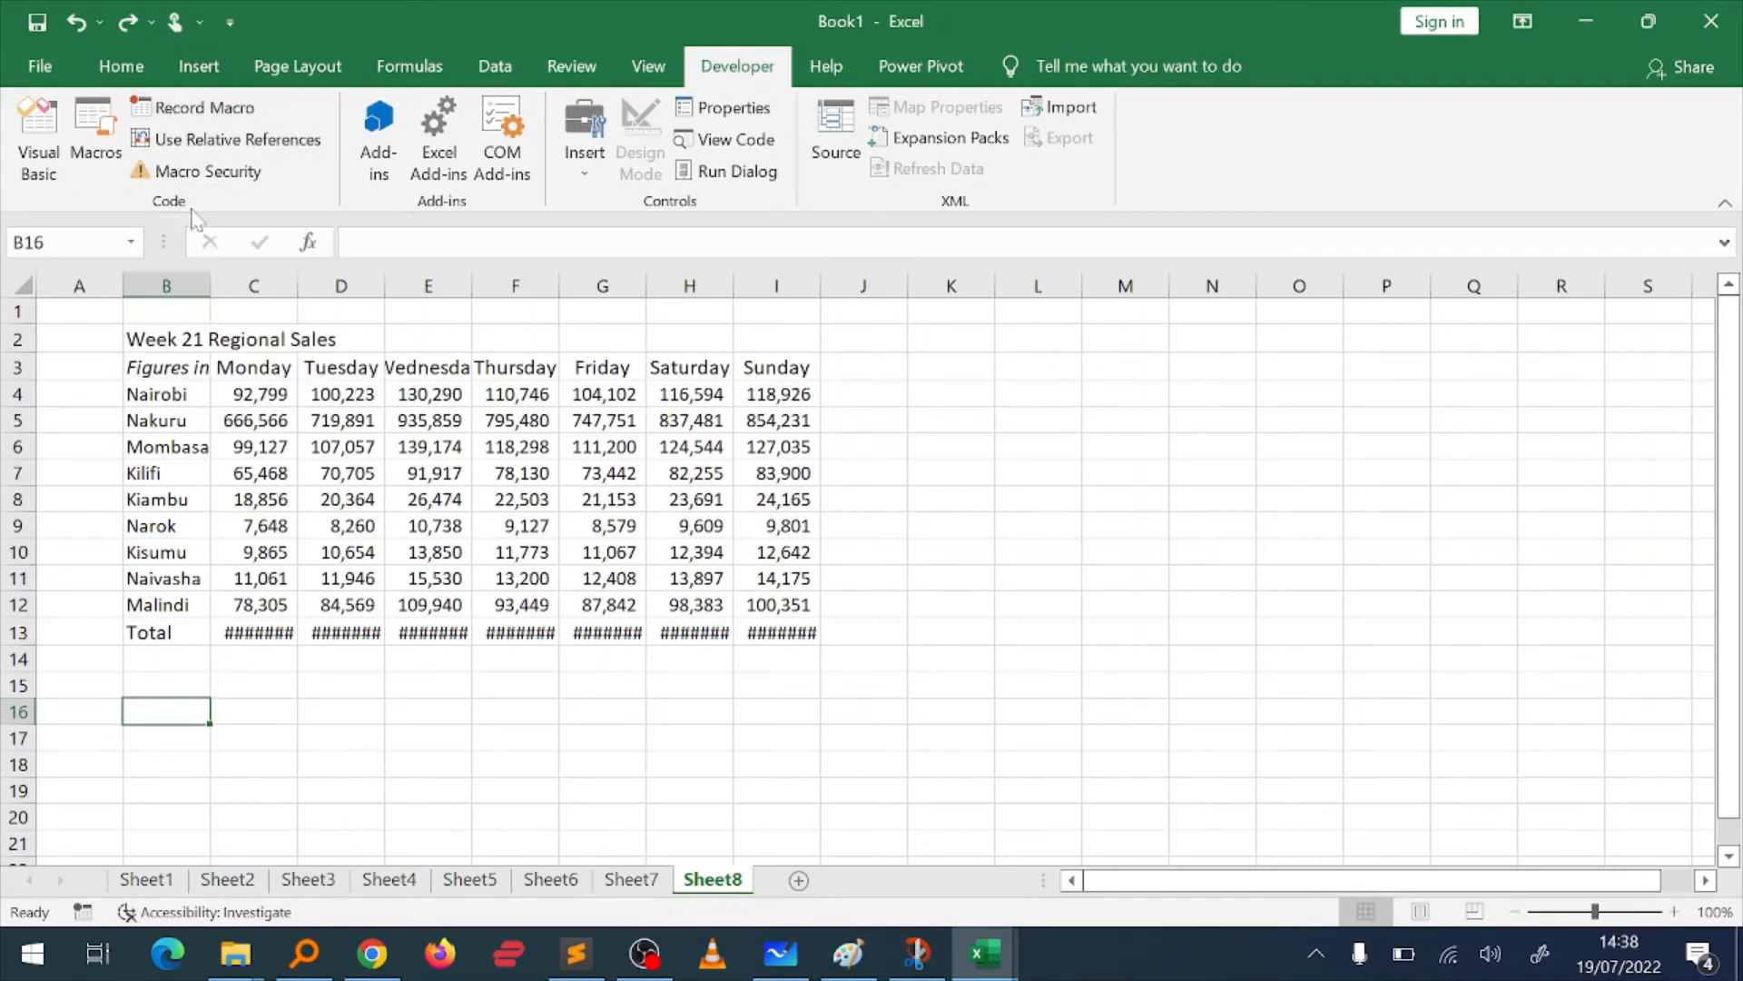
{"action": "left_click", "coordinate": [168, 111]}
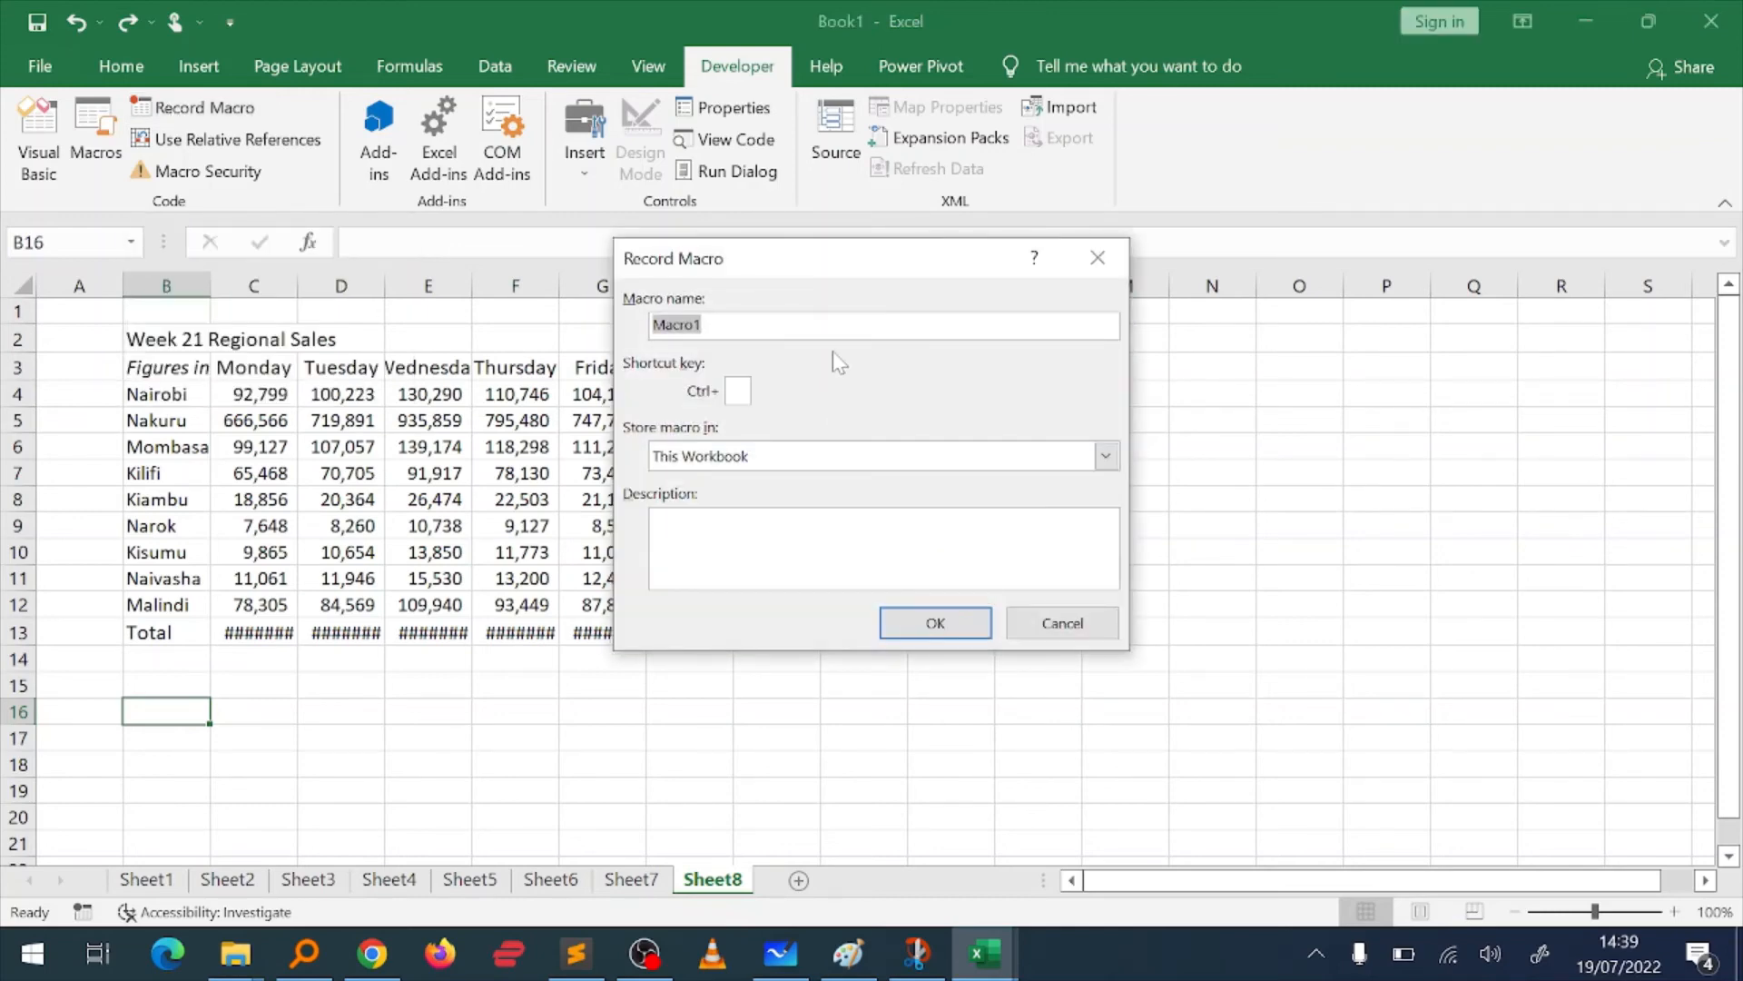
{"action": "type", "text": "Weekly sales adjustment"}
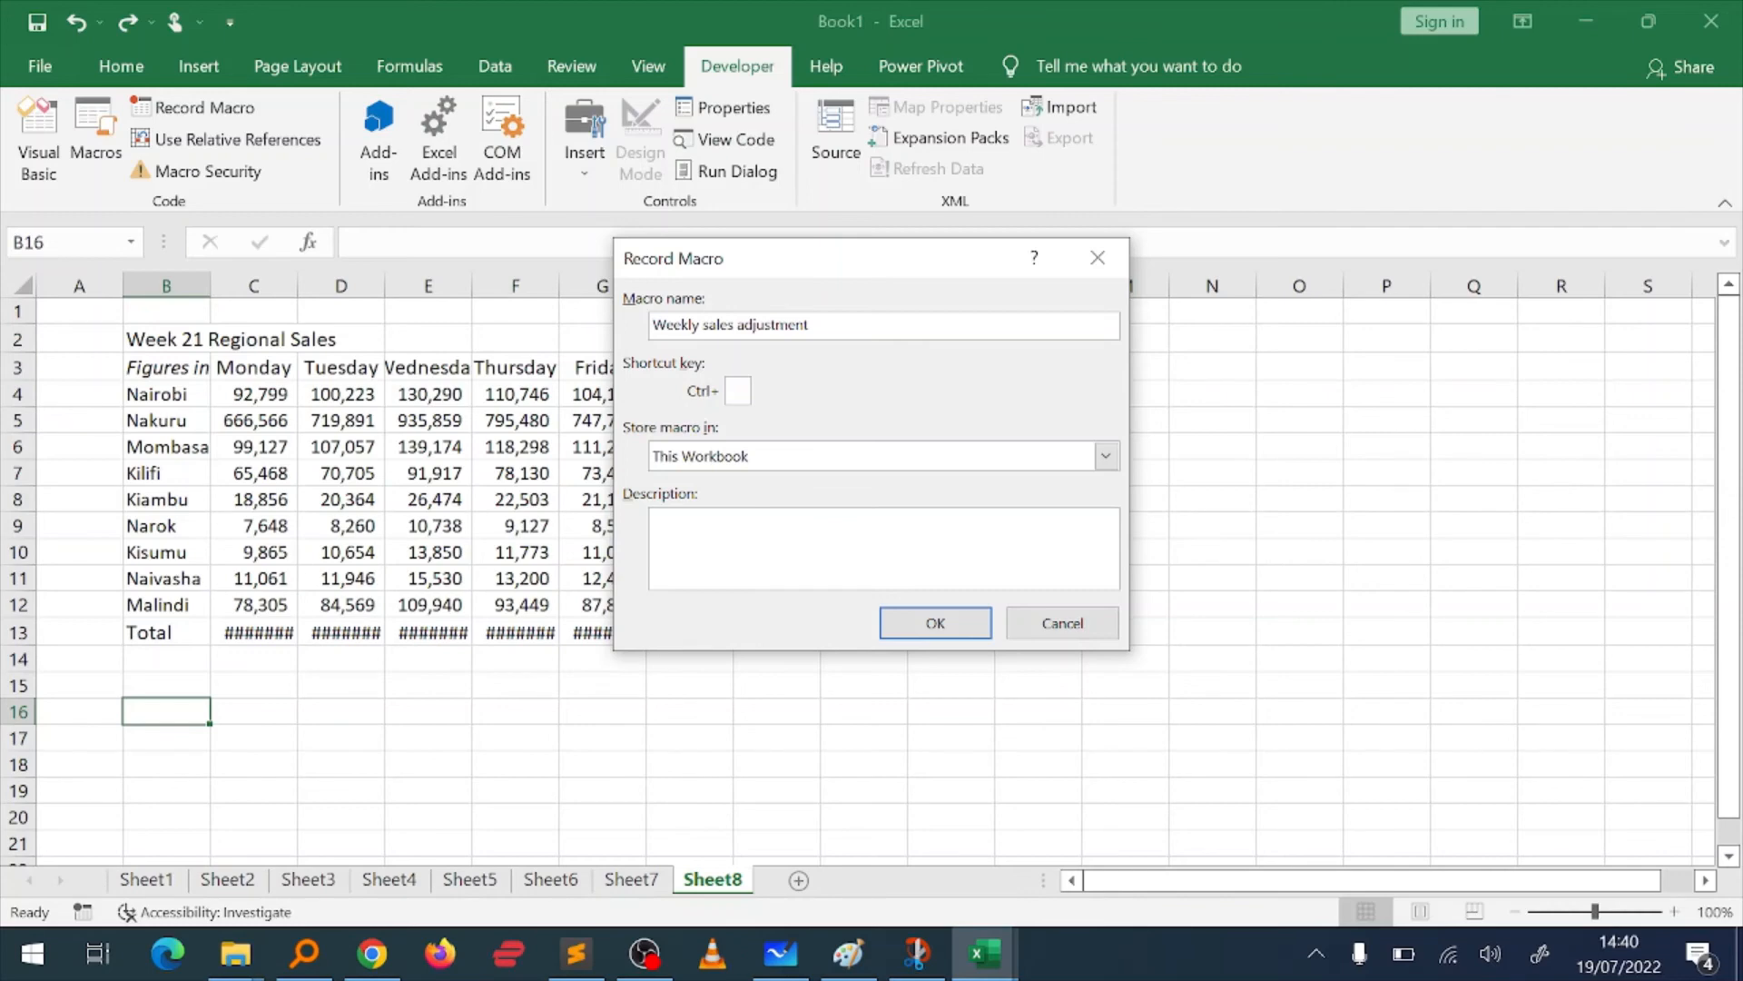
{"action": "left_click", "coordinate": [928, 634]}
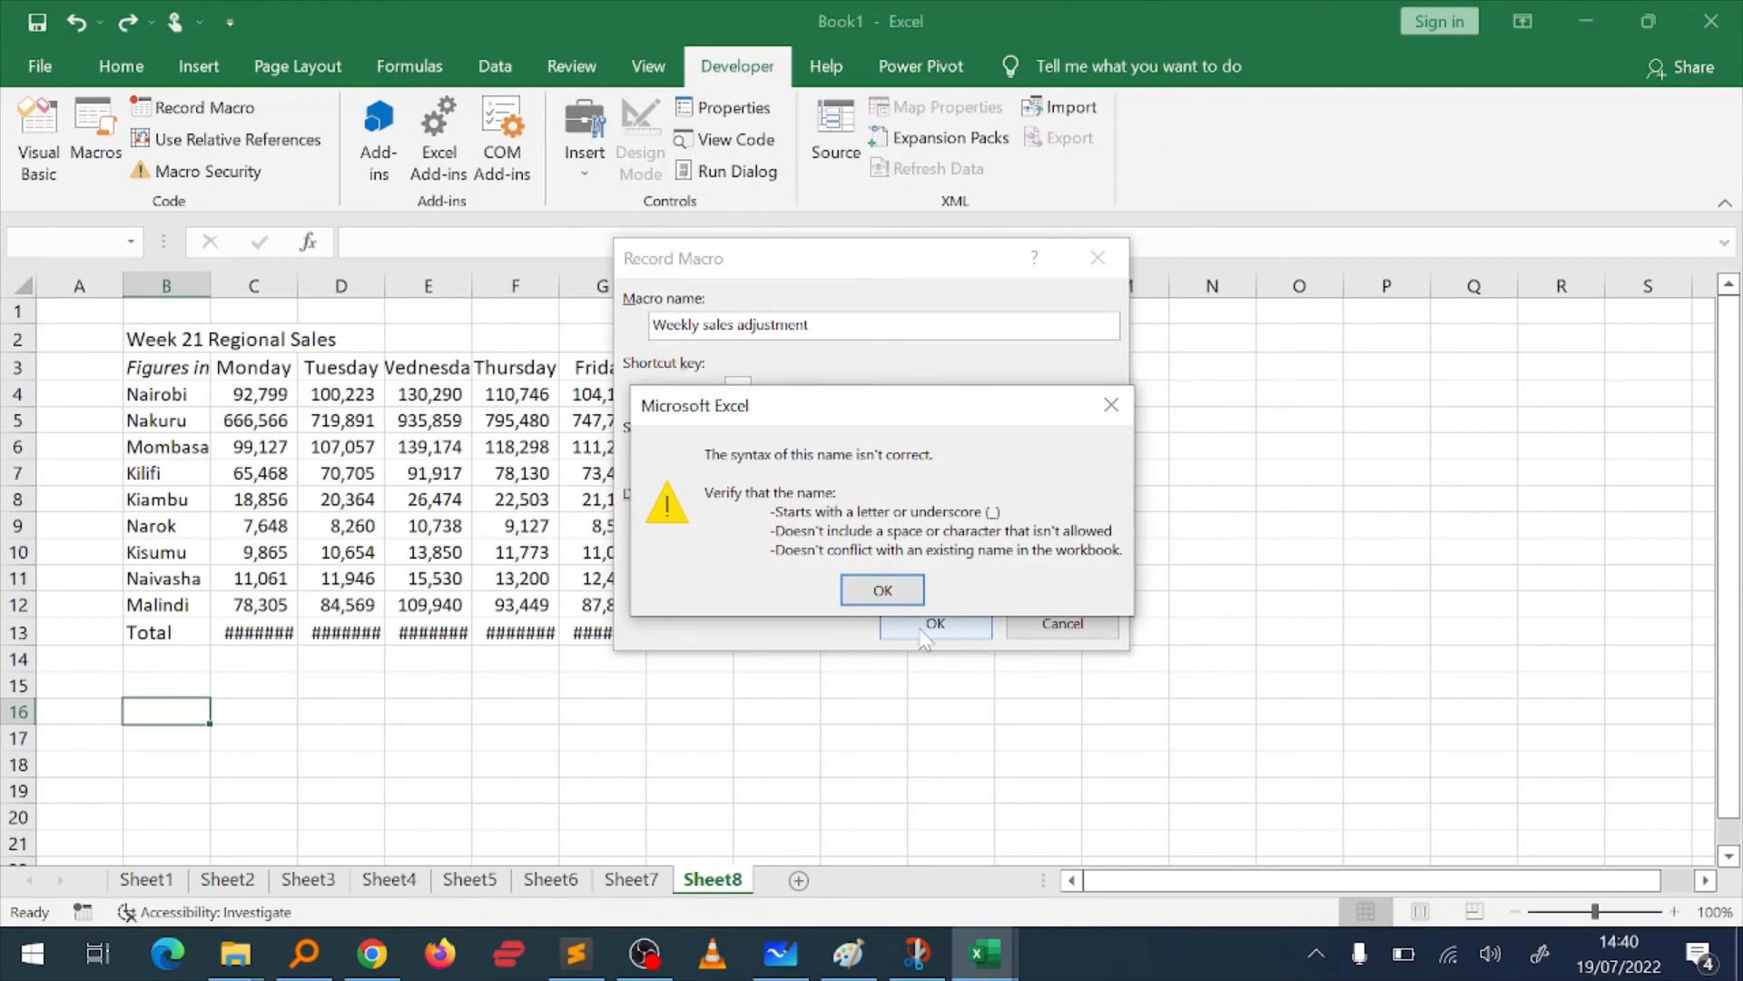
{"action": "left_click", "coordinate": [888, 591]}
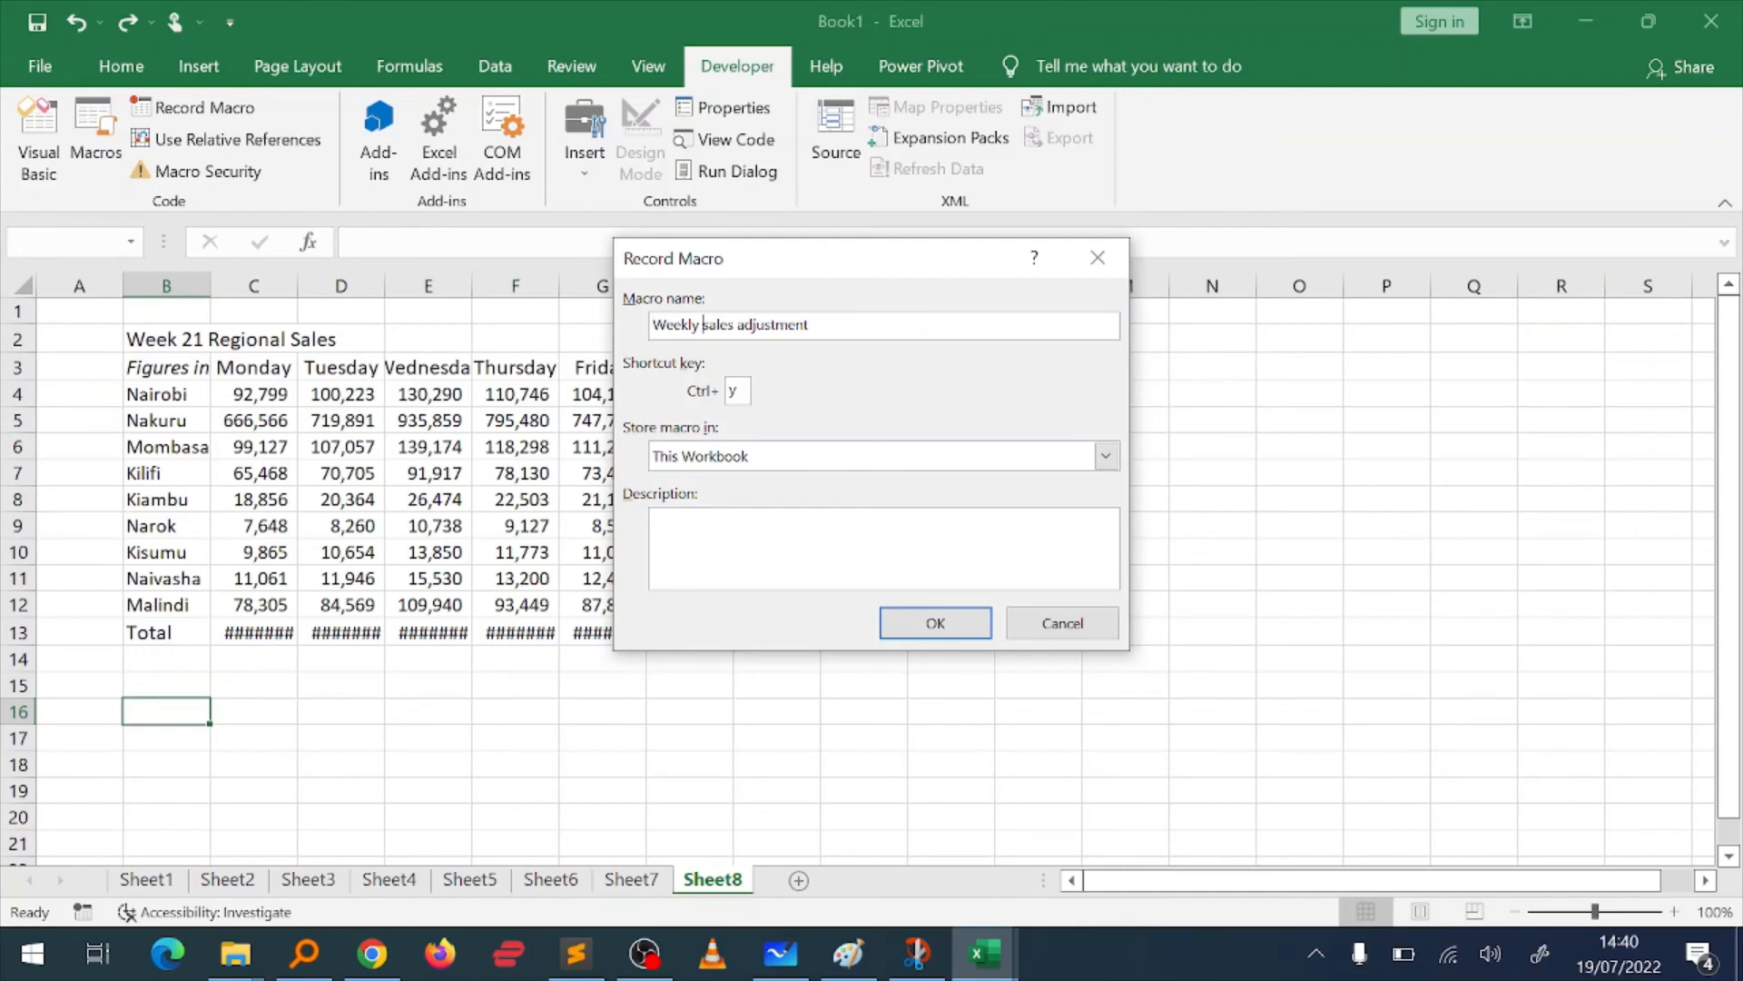
Step: Replace the spaces in the macro name with underscores, giving Weekly_sales_adjustment, and start the recording
{"action": "key", "text": "BackSpace"}
{"action": "type", "text": "_"}
{"action": "key", "text": "BackSpace"}
{"action": "type", "text": "_"}
{"action": "left_click", "coordinate": [897, 611]}
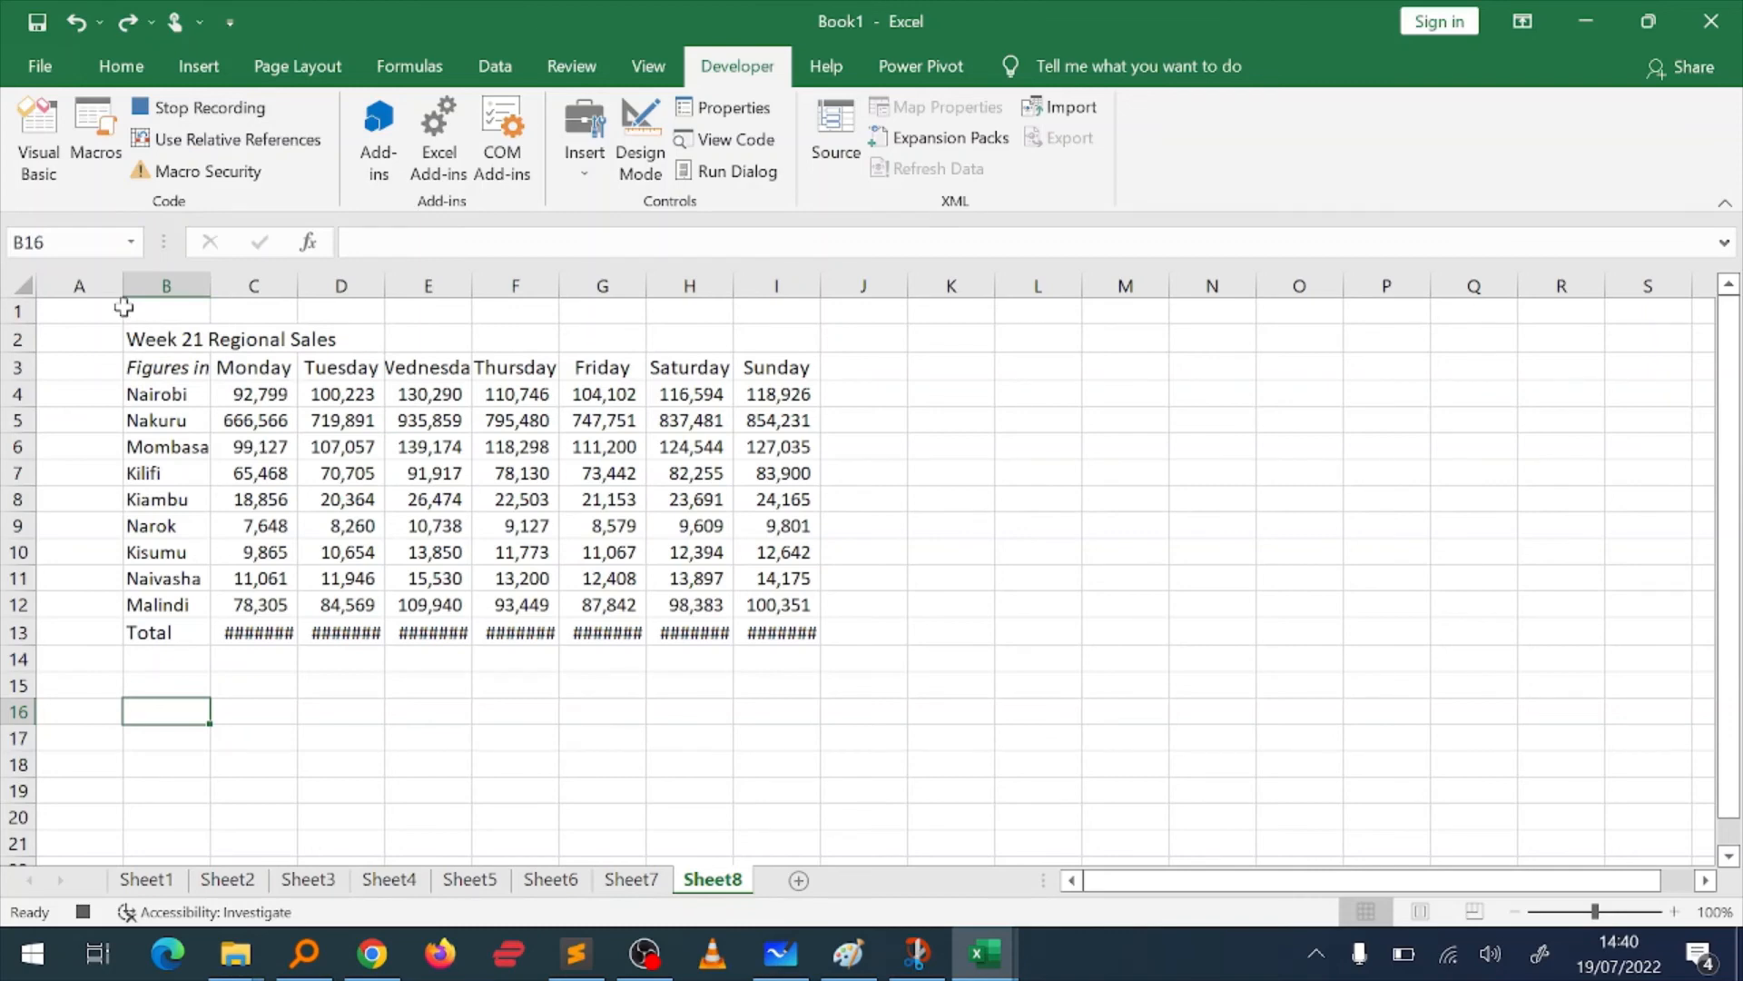
Step: Make the Week 21 Regional Sales title in B2:C2 bold
{"action": "left_click", "coordinate": [151, 338]}
{"action": "key", "text": "shift+Right"}
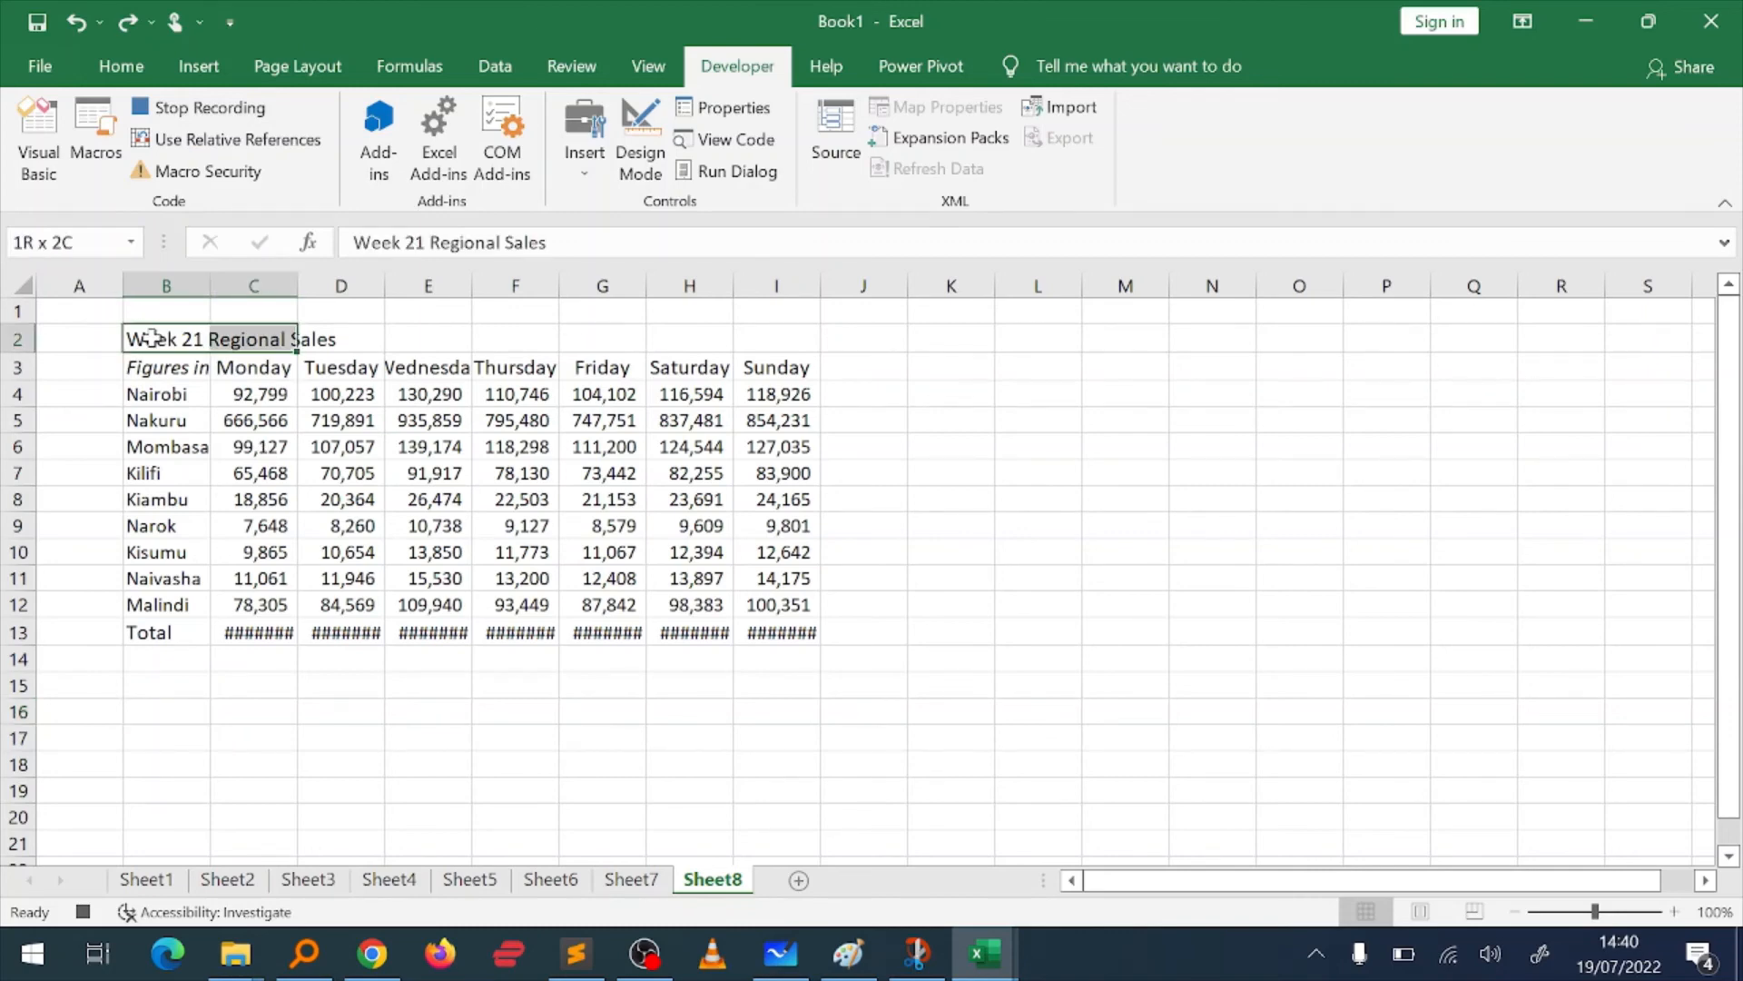
{"action": "key", "text": "ctrl+b"}
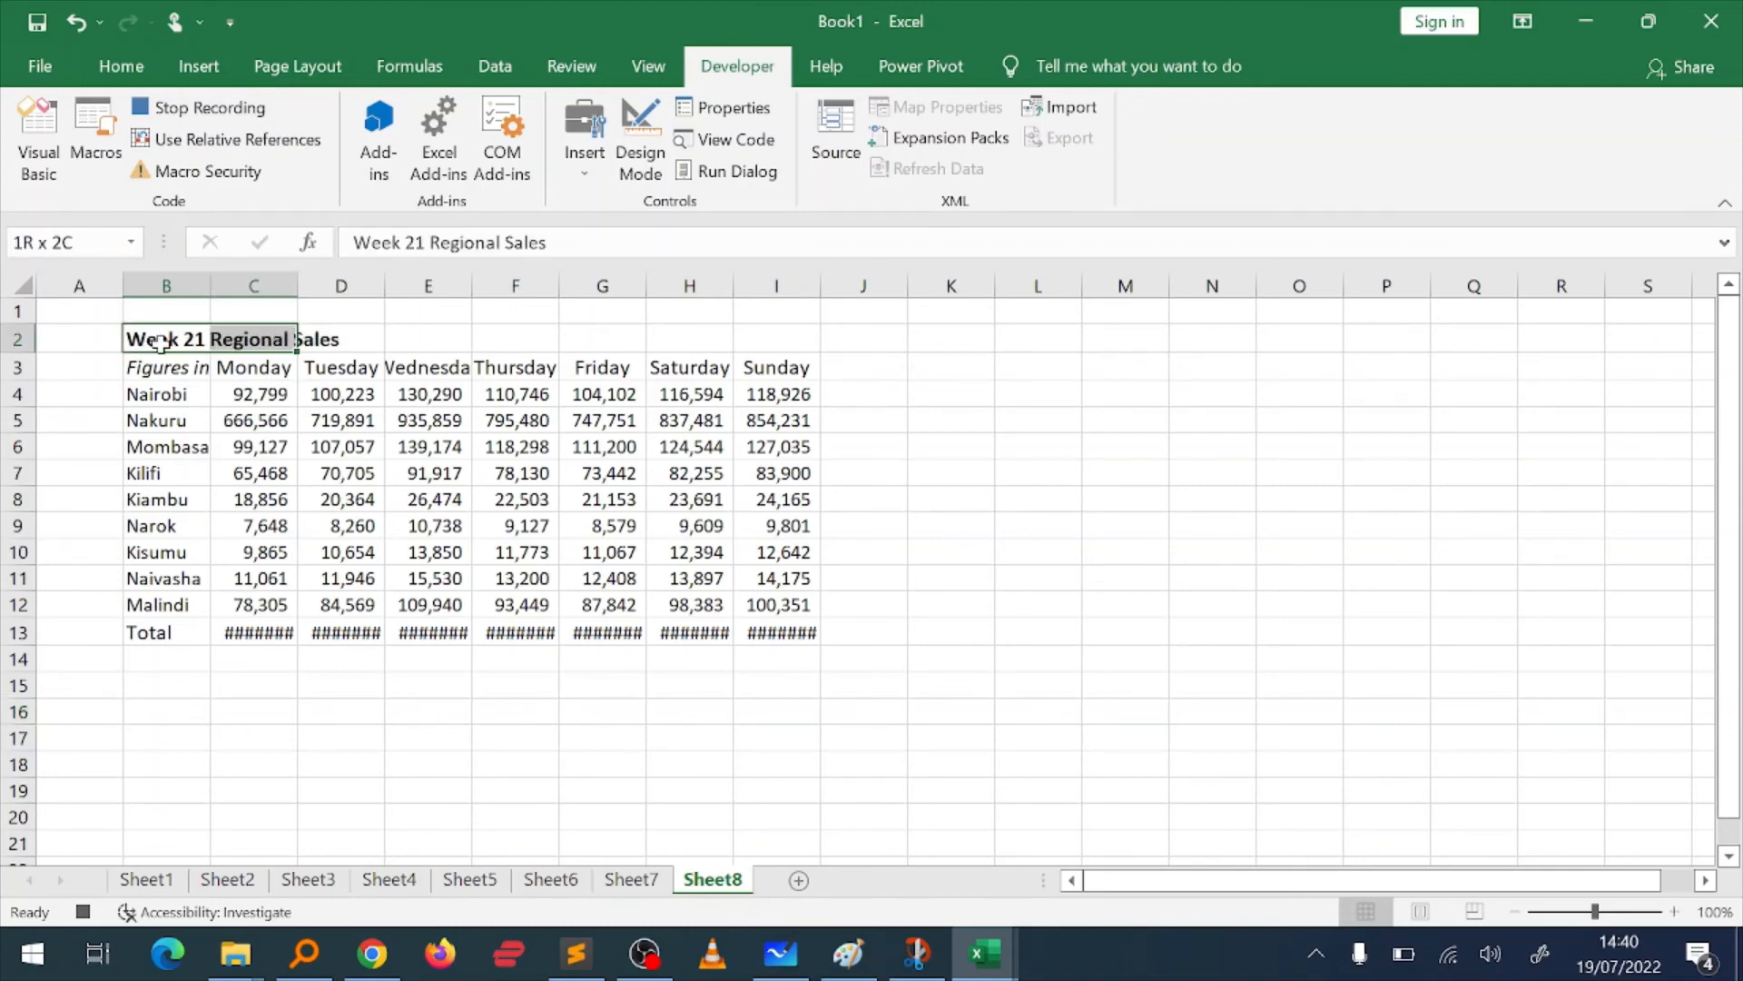
Step: AutoFit the column widths of the whole sales table B2:I13
{"action": "left_click", "coordinate": [161, 362]}
{"action": "key", "text": "ctrl+a"}
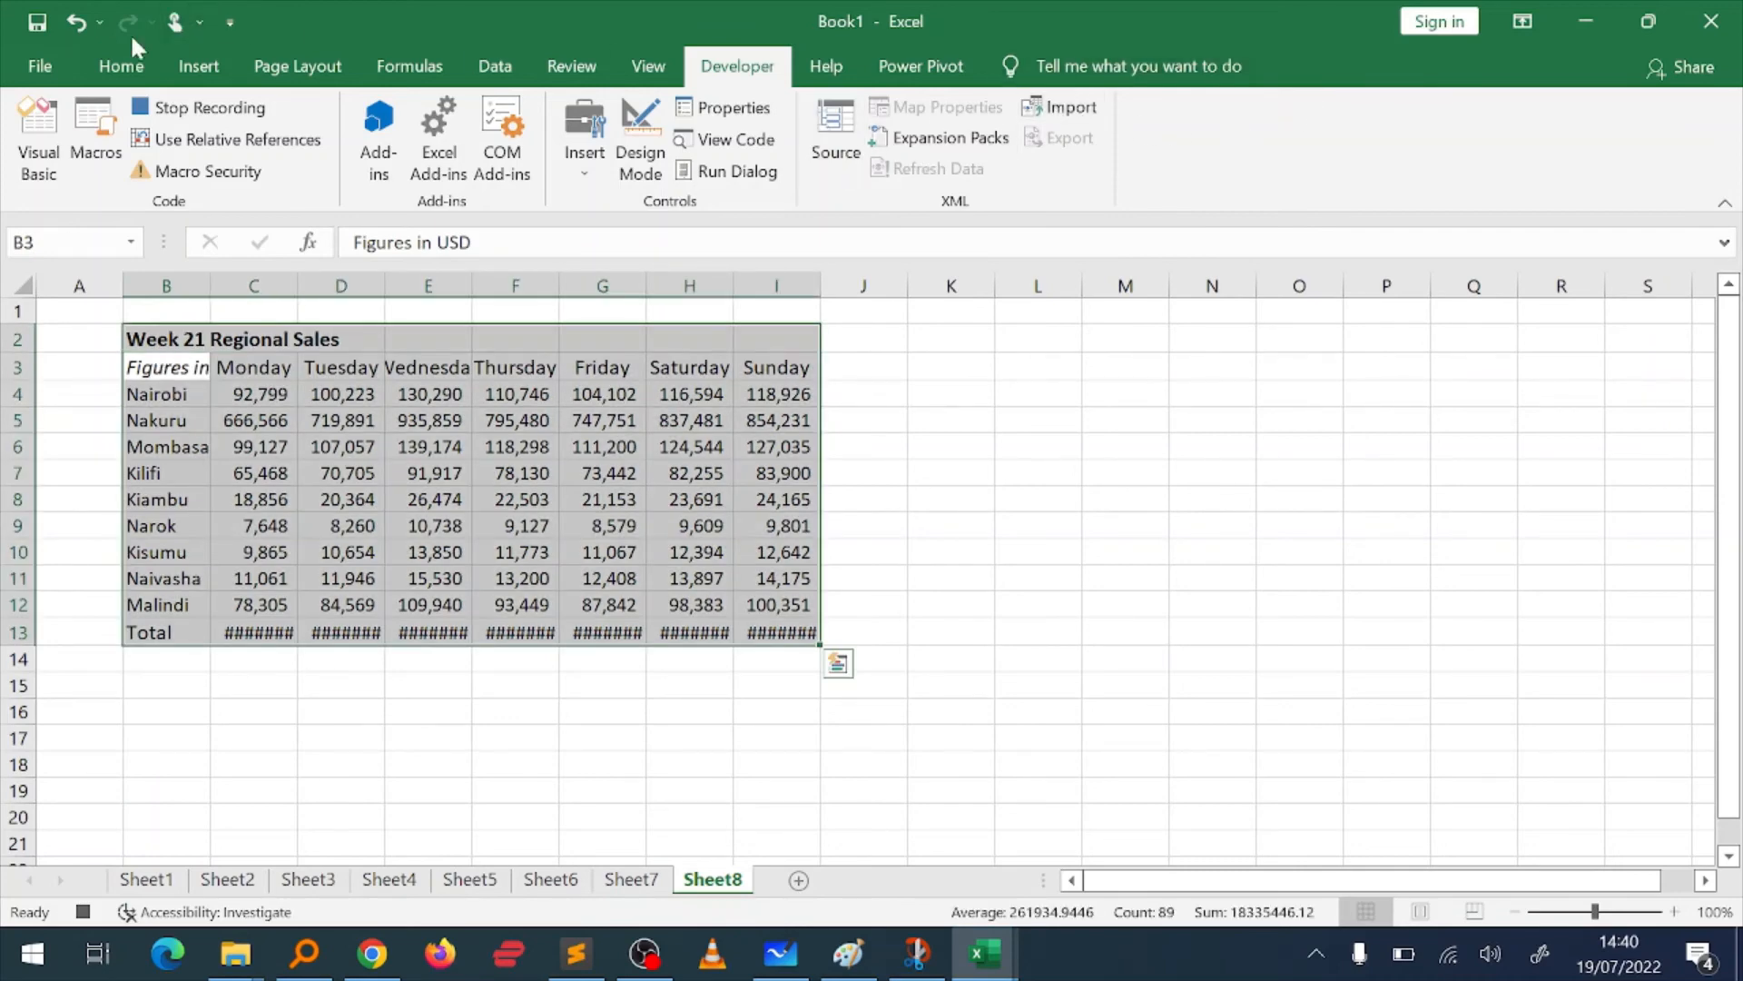
{"action": "left_click", "coordinate": [128, 67]}
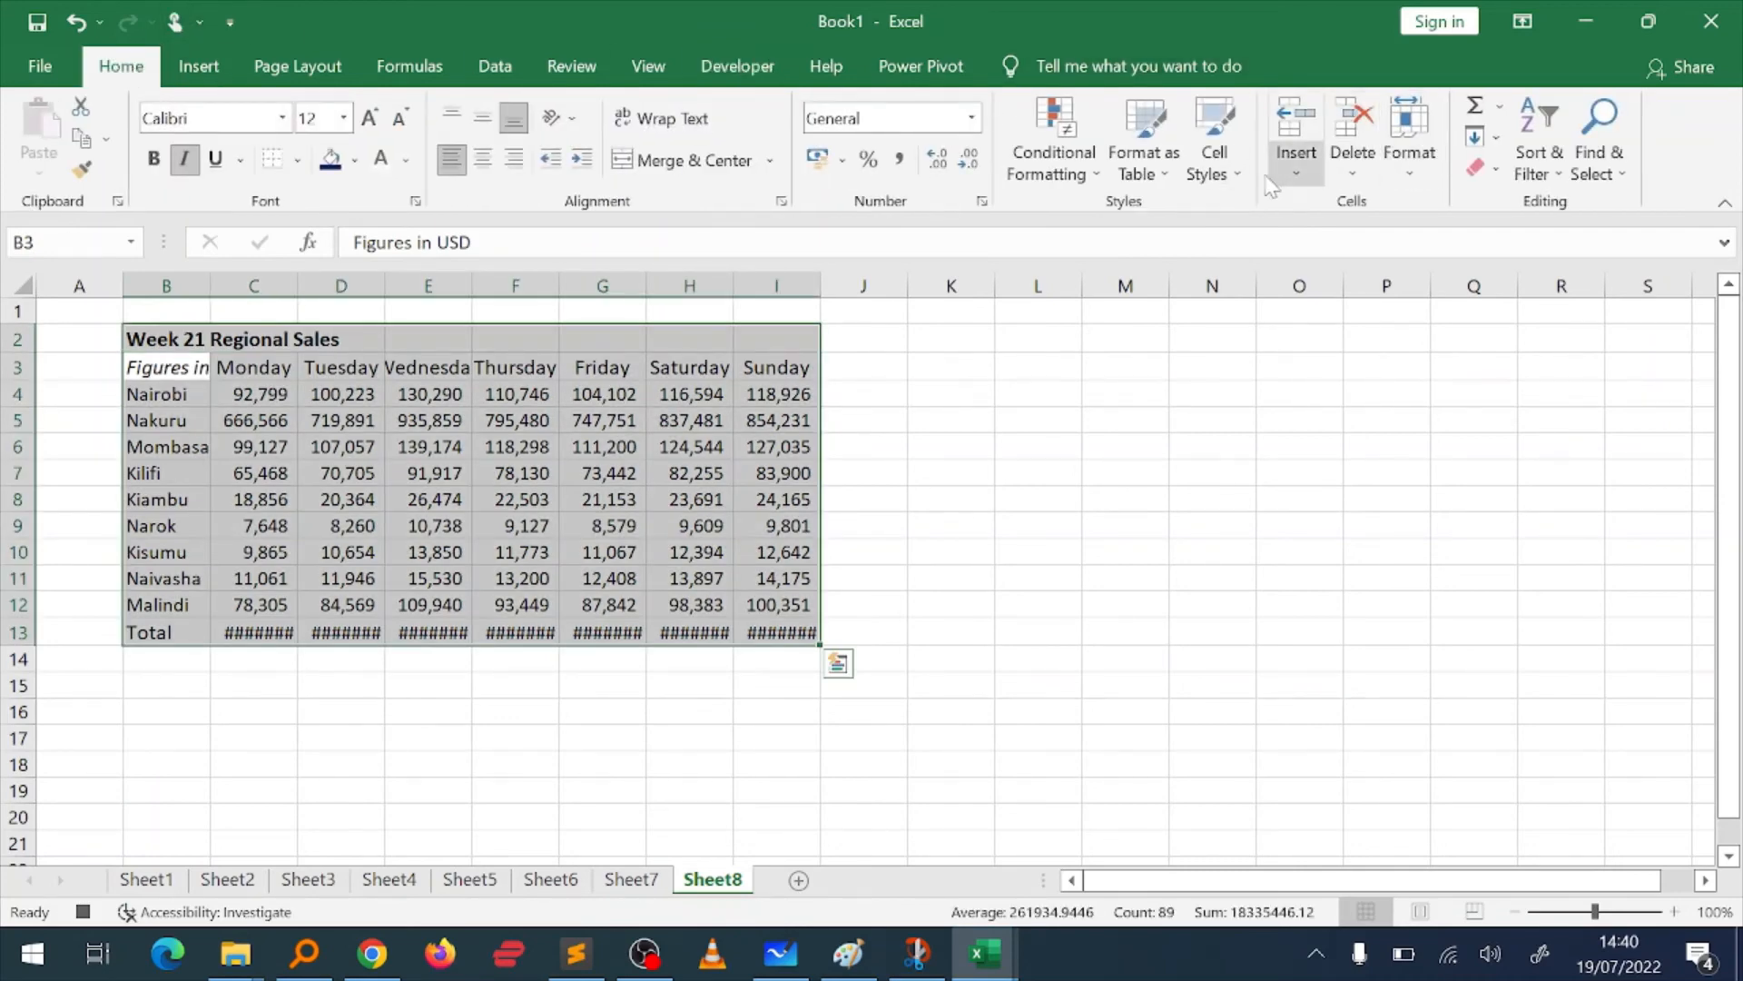
{"action": "left_click", "coordinate": [1412, 160]}
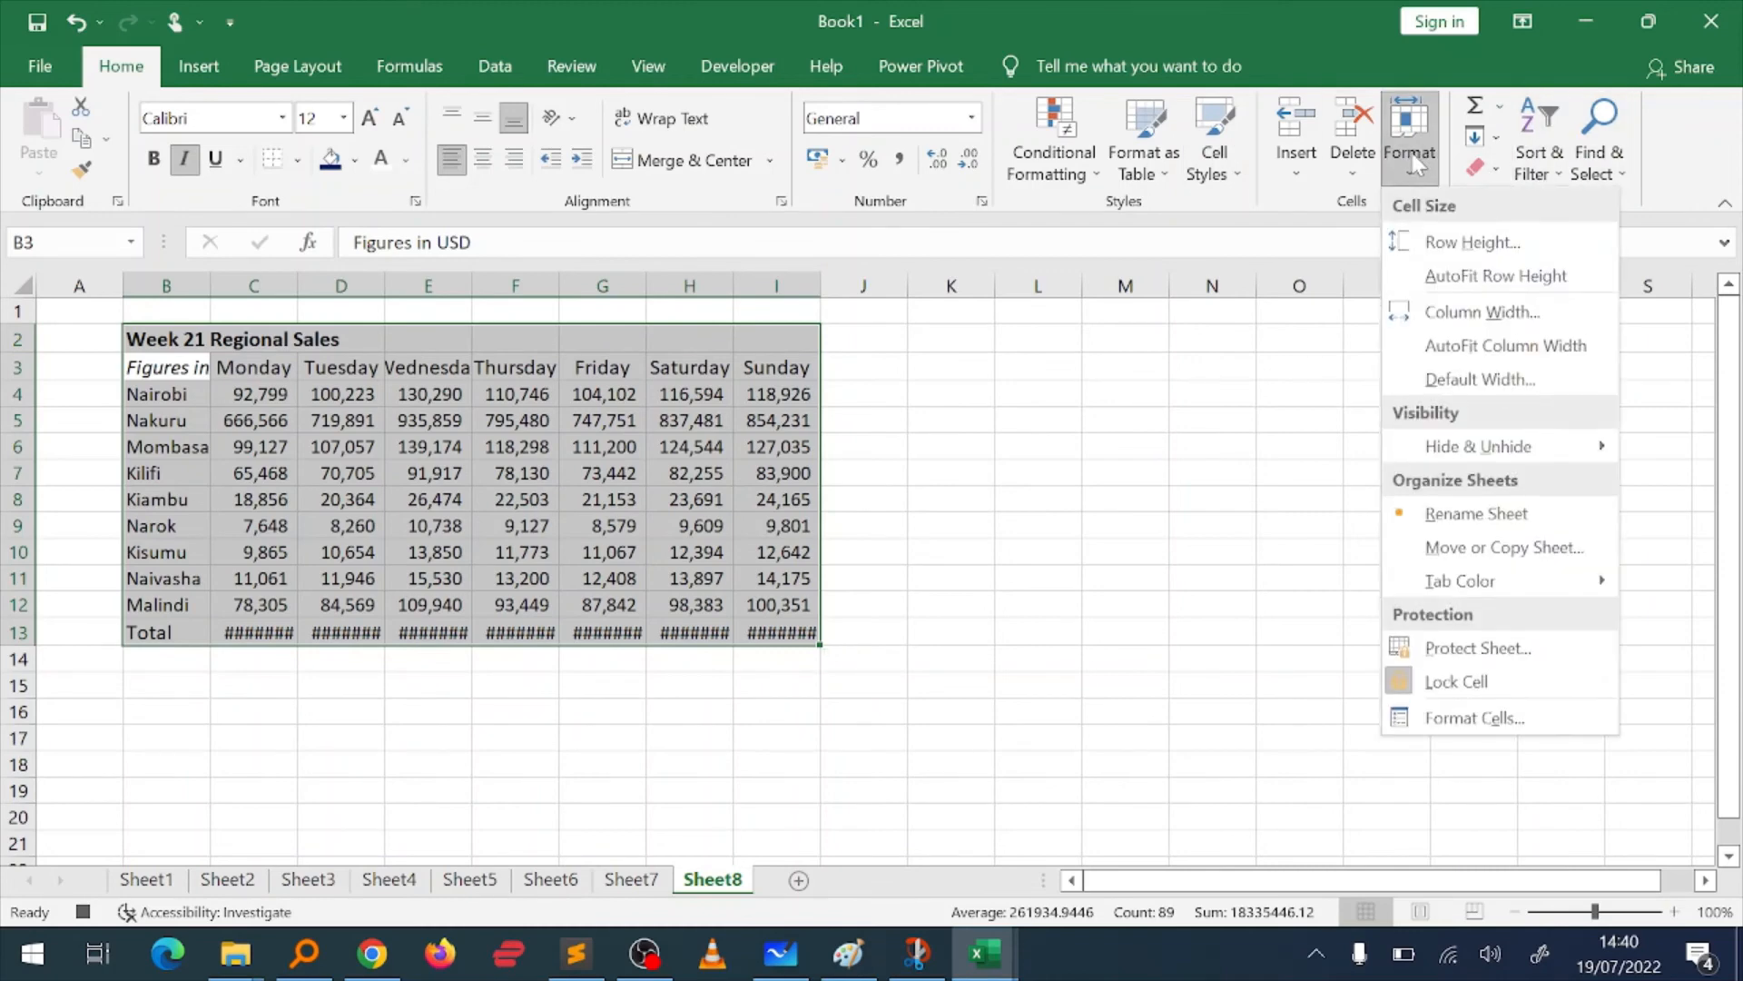
{"action": "left_click", "coordinate": [1439, 360]}
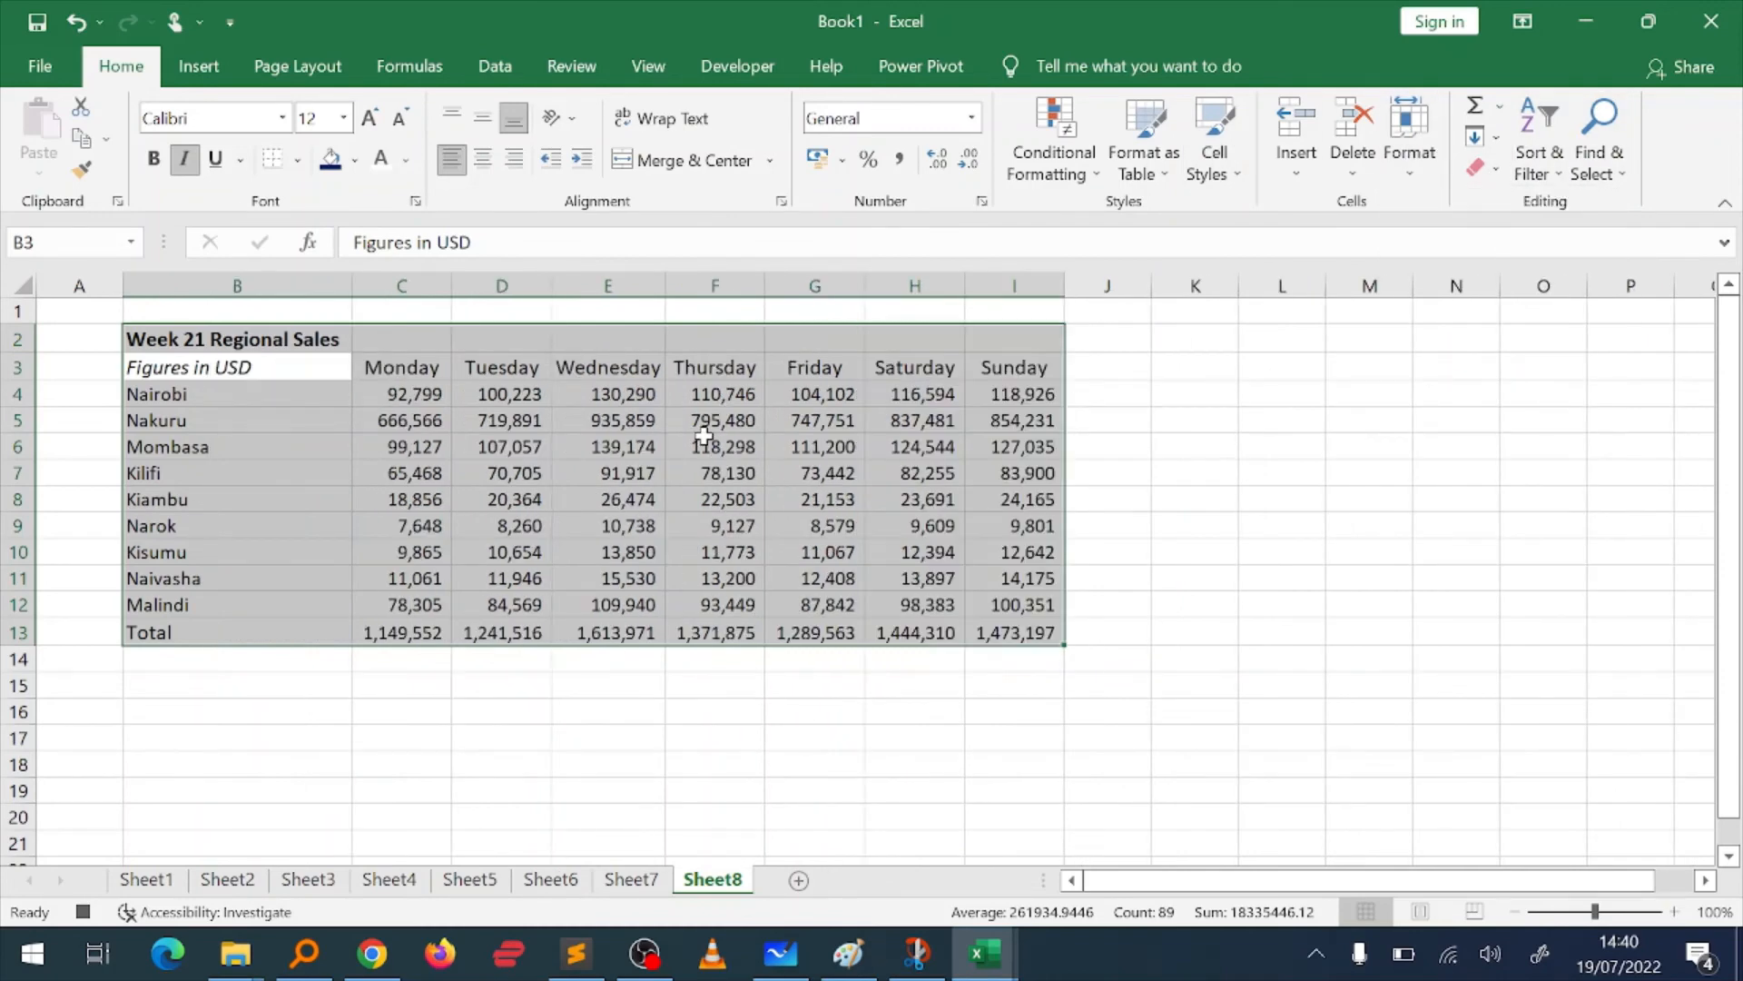
Step: Format the daily figures and totals in C4:I13 as Currency
{"action": "left_click", "coordinate": [415, 418]}
{"action": "key", "text": "Up"}
{"action": "key", "text": "ctrl+shift+Down"}
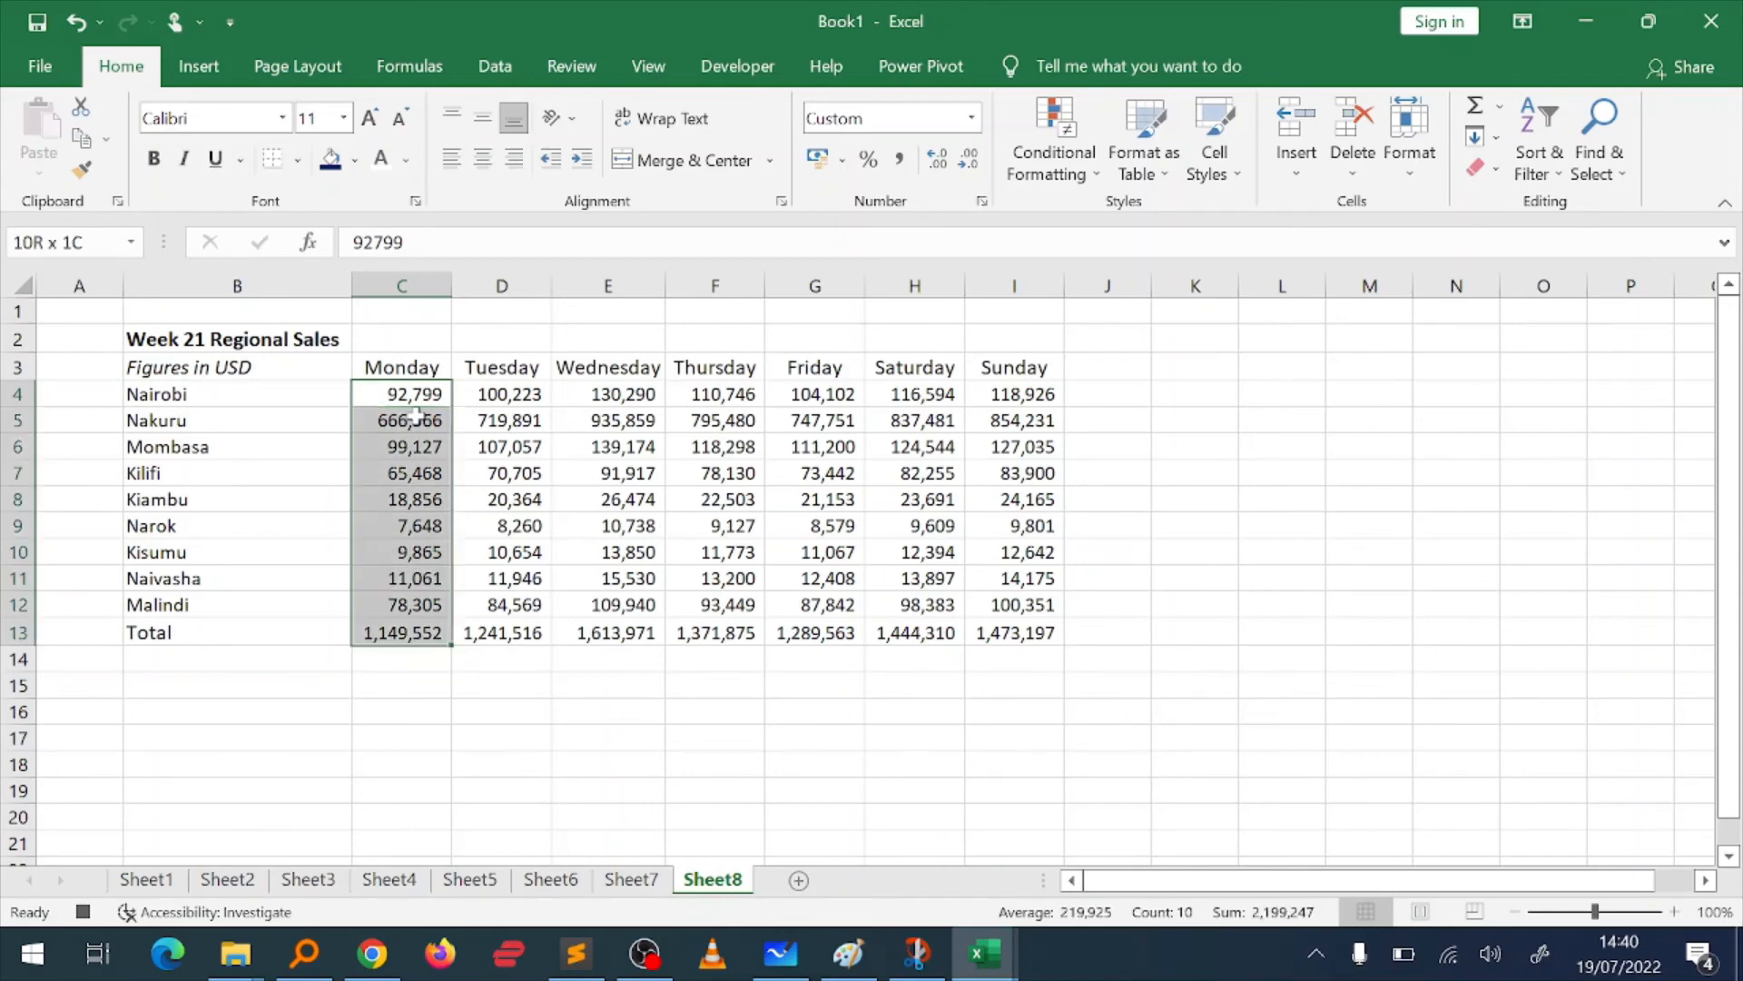
{"action": "key", "text": "ctrl+shift+Right"}
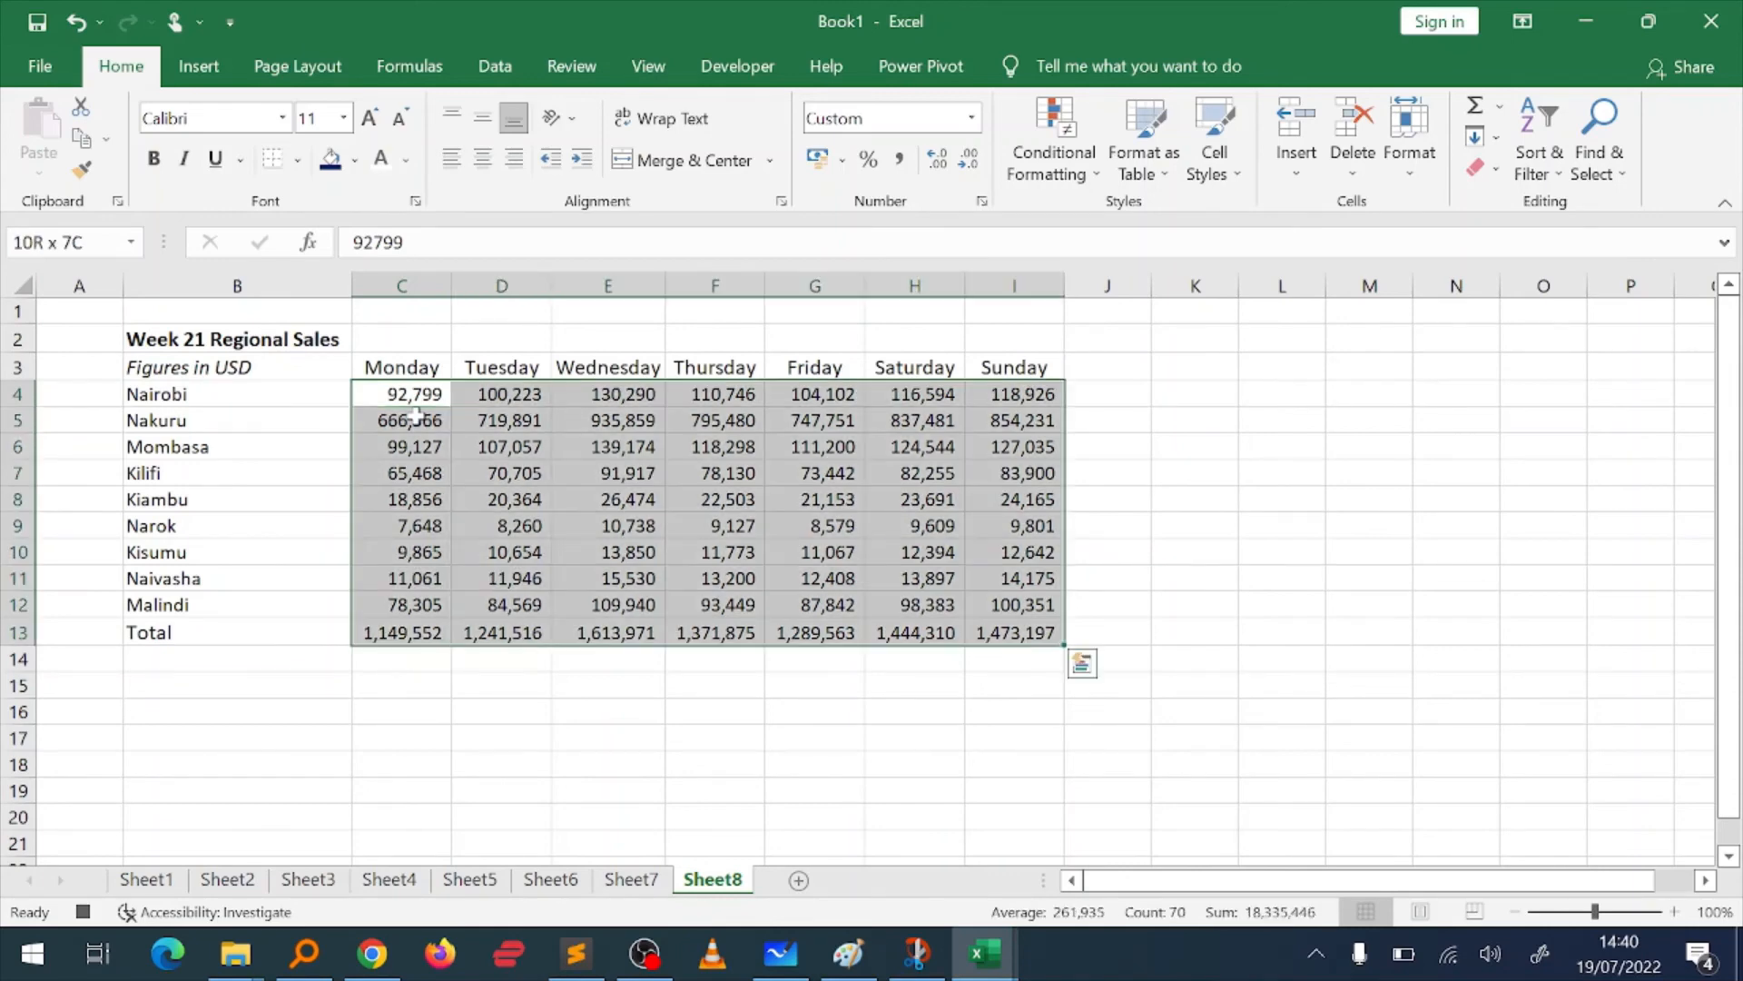
{"action": "left_click", "coordinate": [973, 118]}
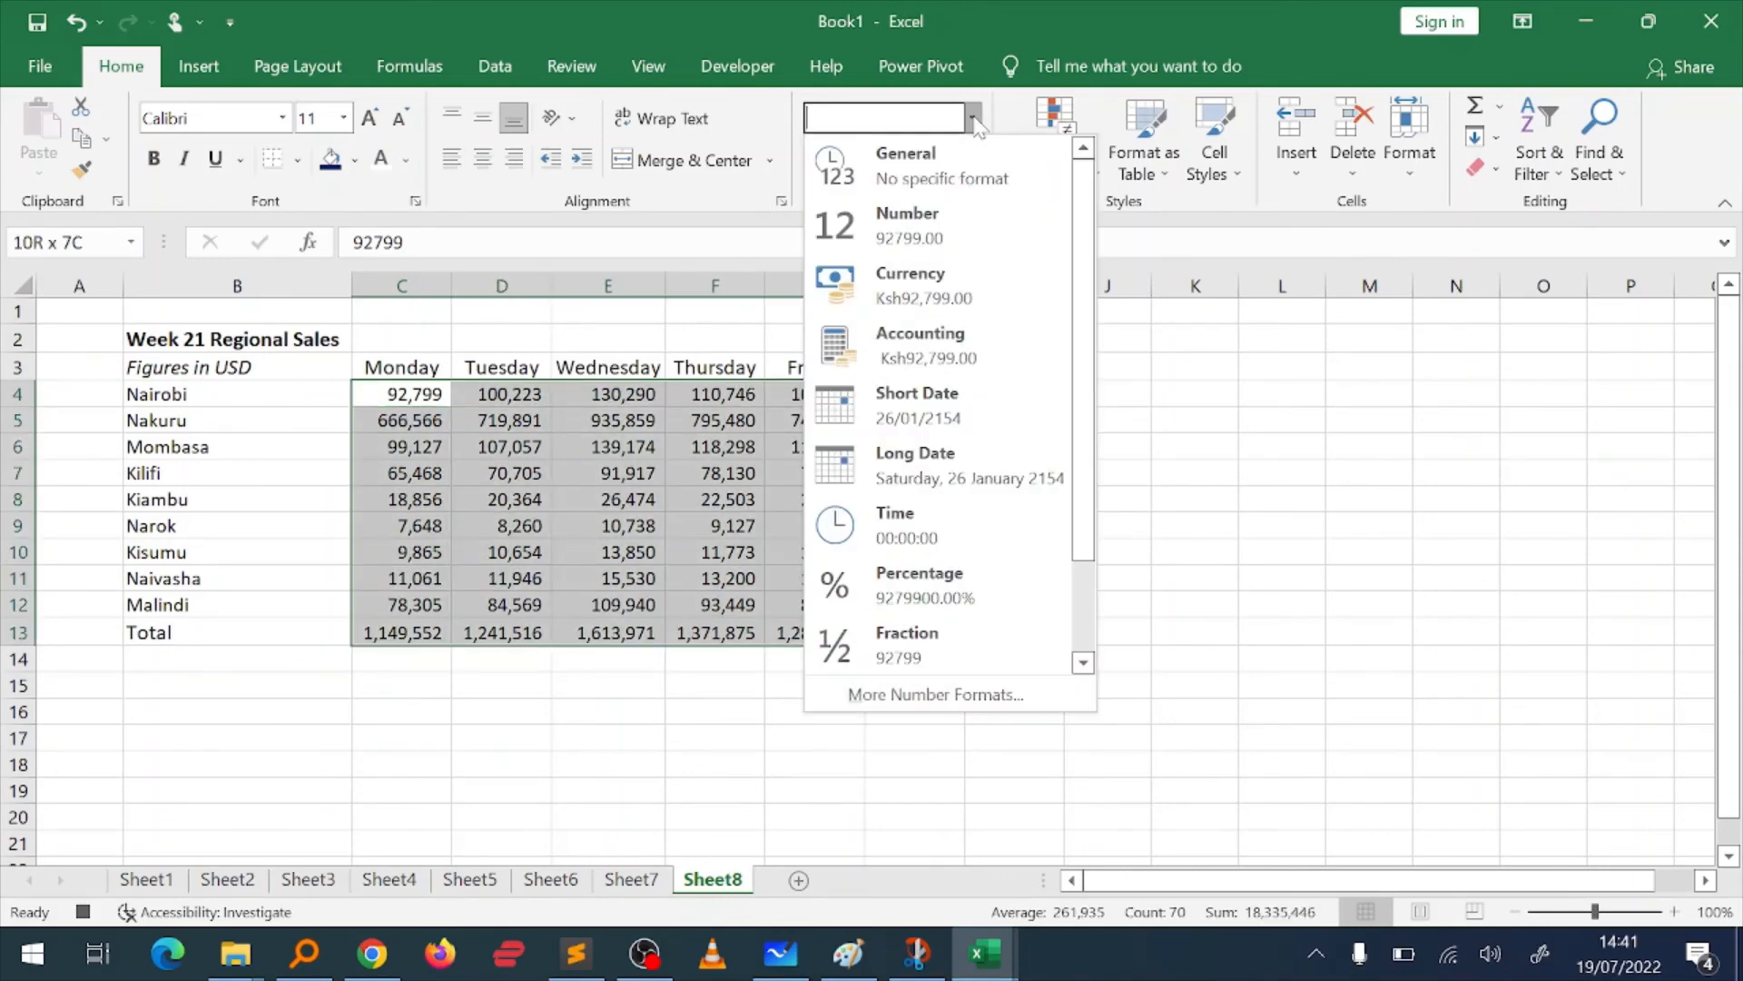
{"action": "left_click", "coordinate": [917, 280]}
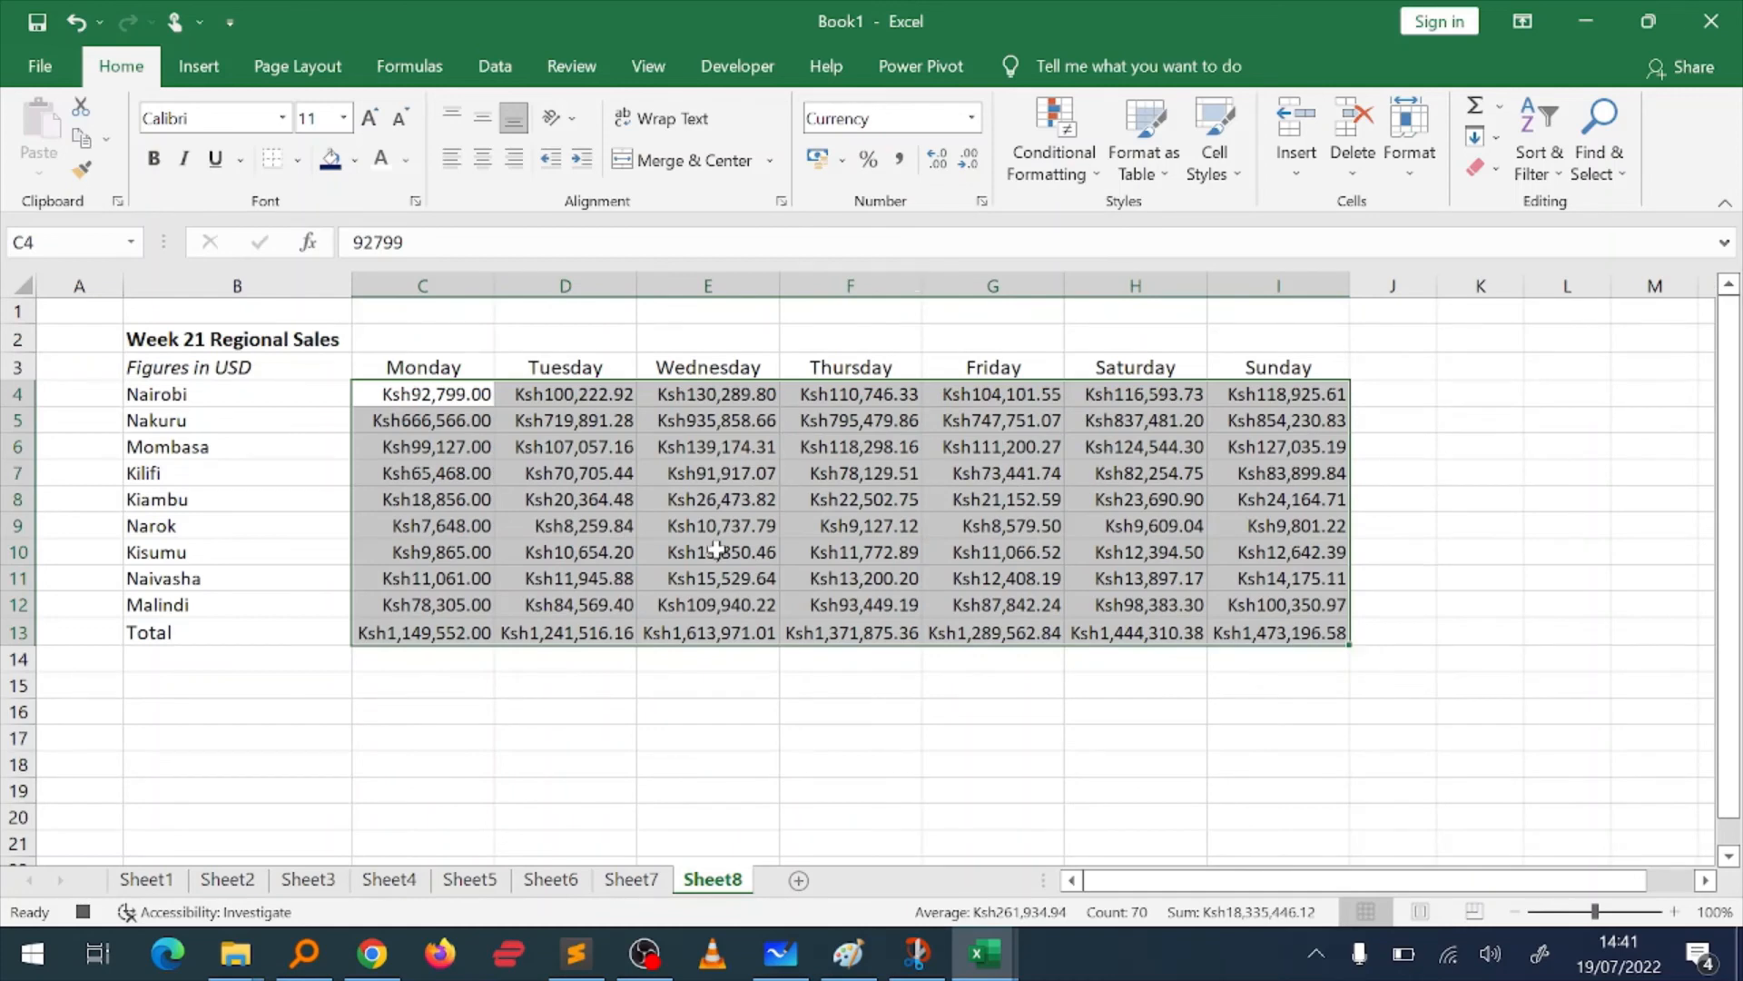
Step: Give the header row B3:I3 a dark blue fill and white text
{"action": "left_click", "coordinate": [154, 372]}
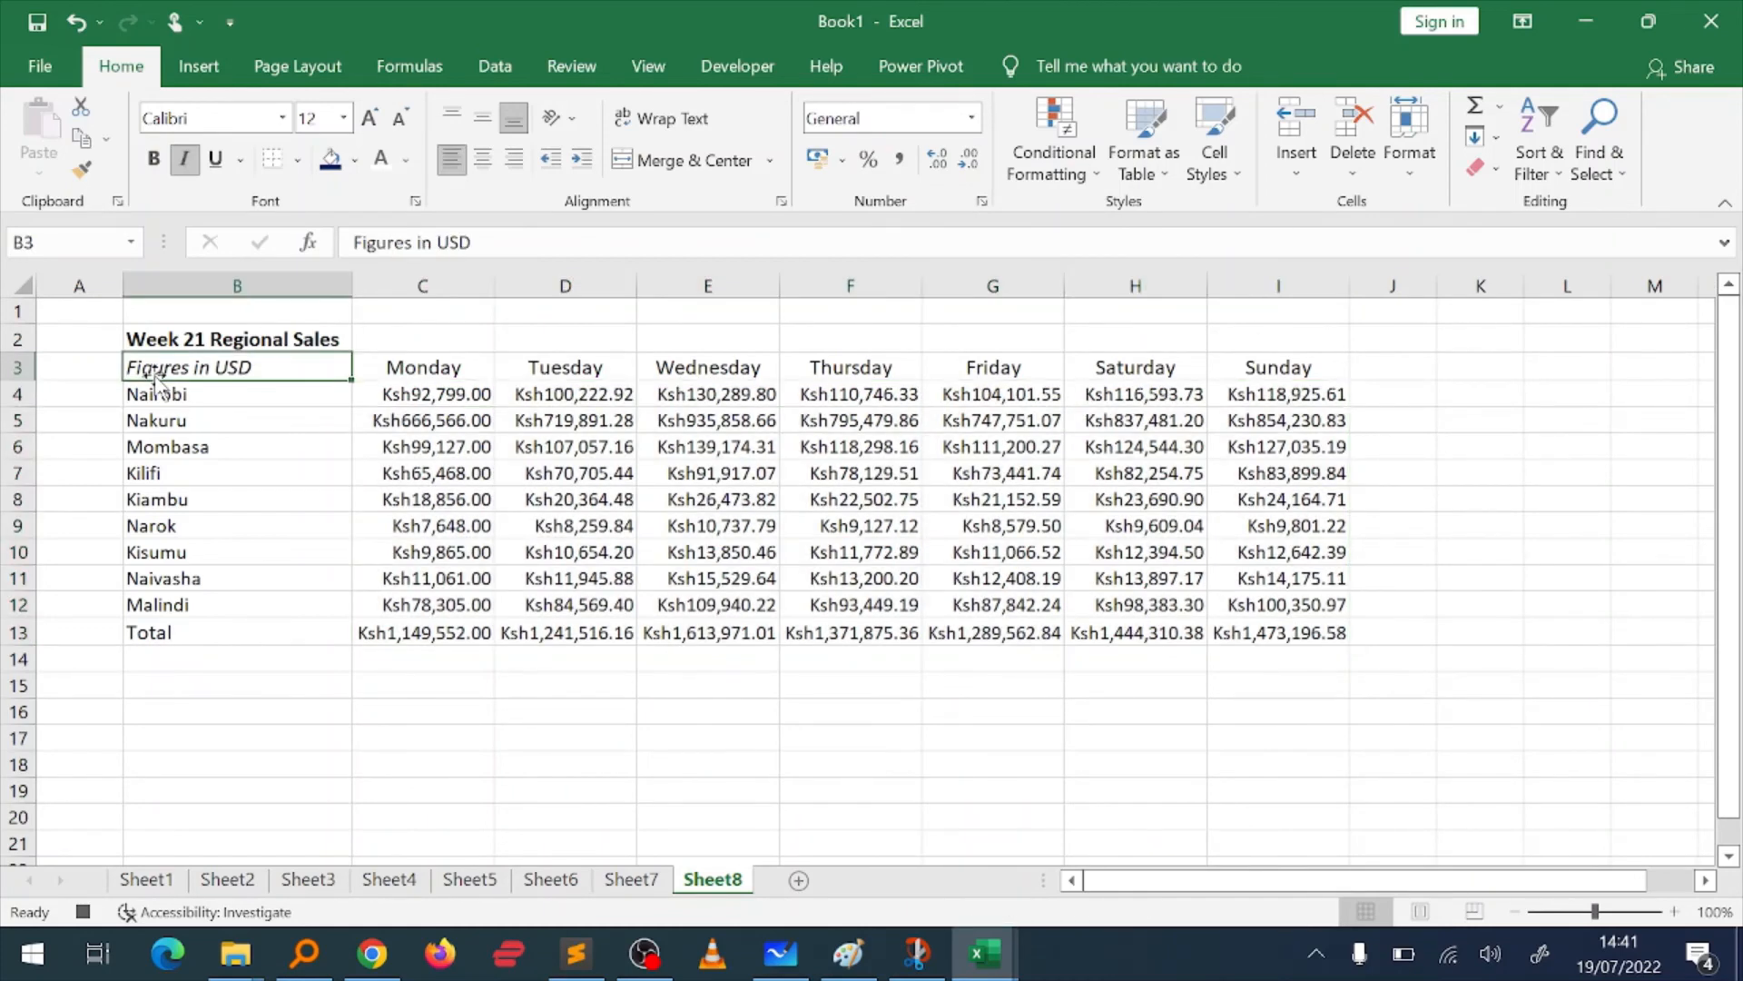
{"action": "key", "text": "ctrl+shift+Right"}
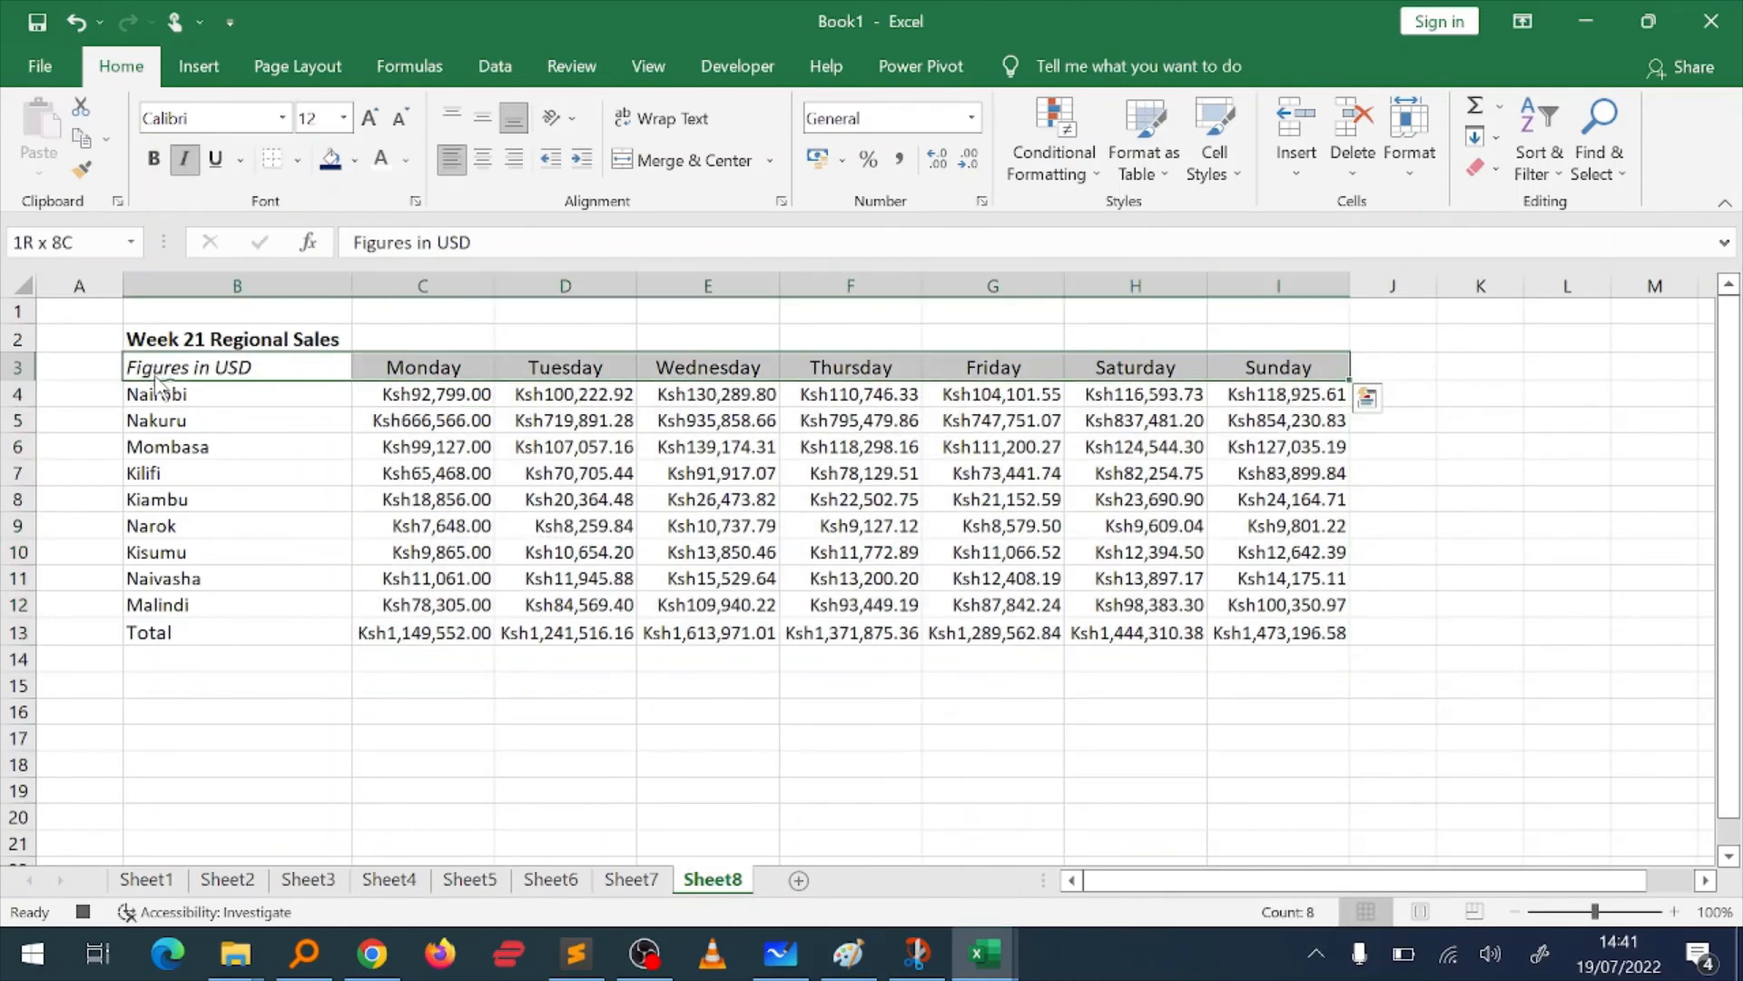
{"action": "left_click", "coordinate": [330, 161]}
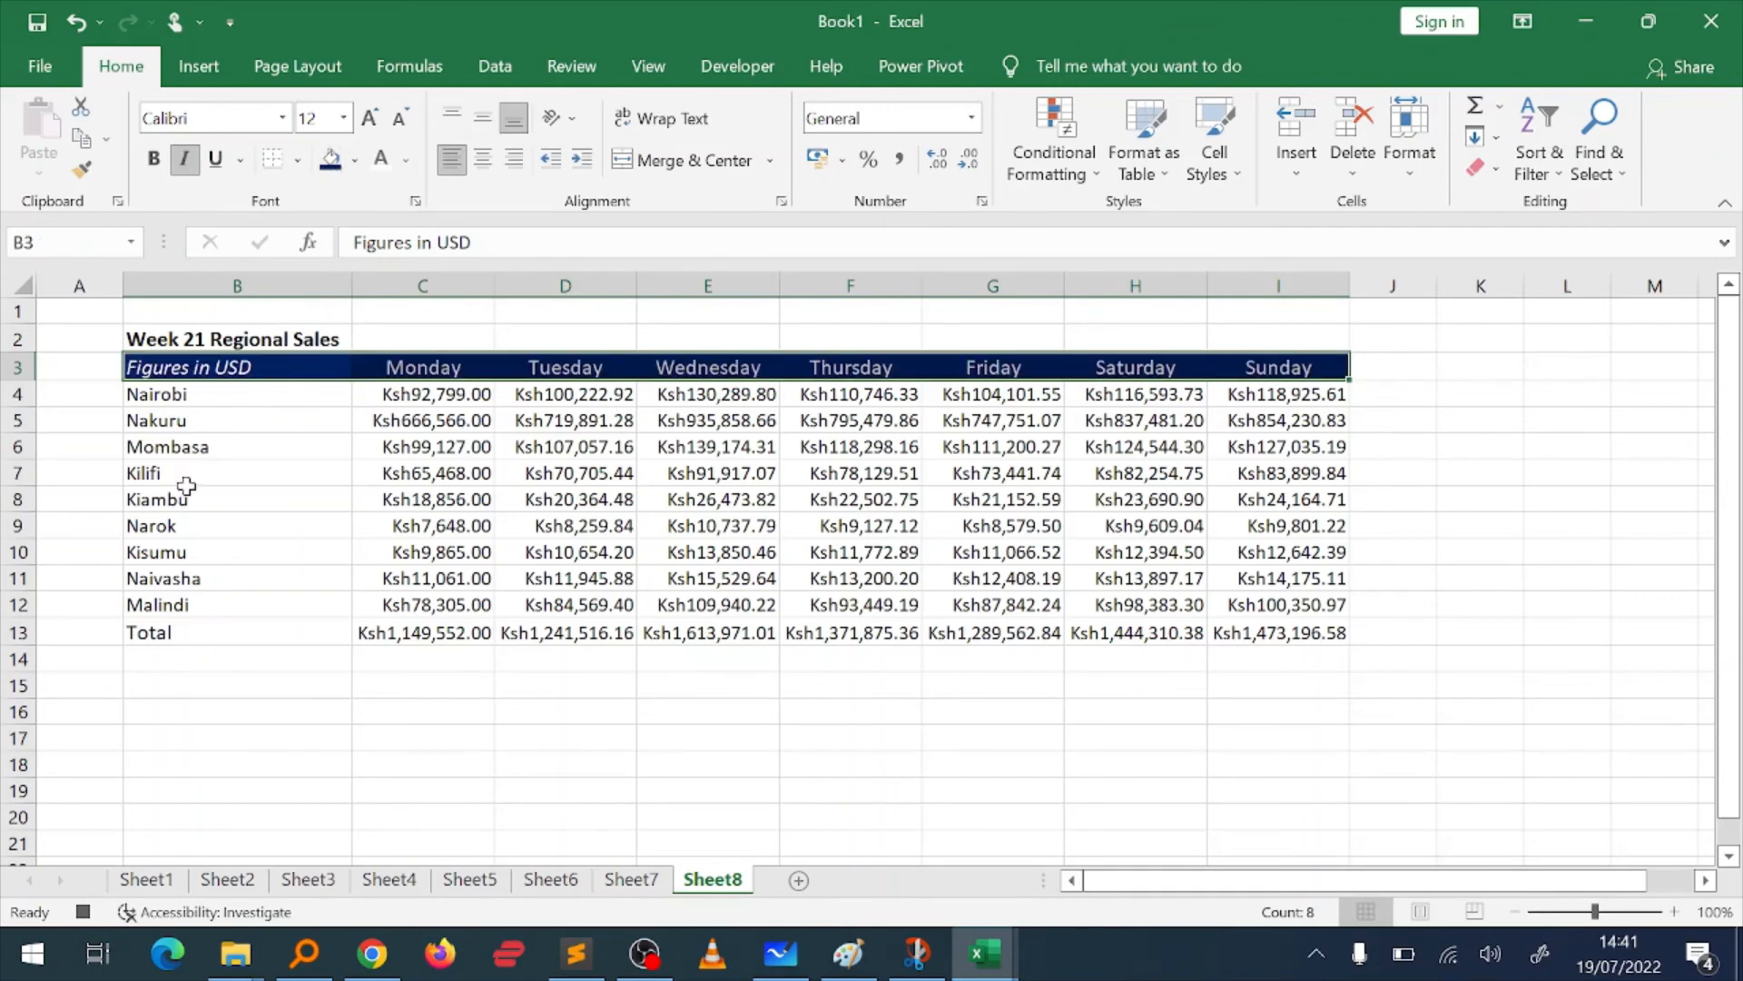
Step: Make the Total row B13:I13 bold
{"action": "left_click", "coordinate": [185, 644]}
{"action": "key", "text": "ctrl+shift+Right"}
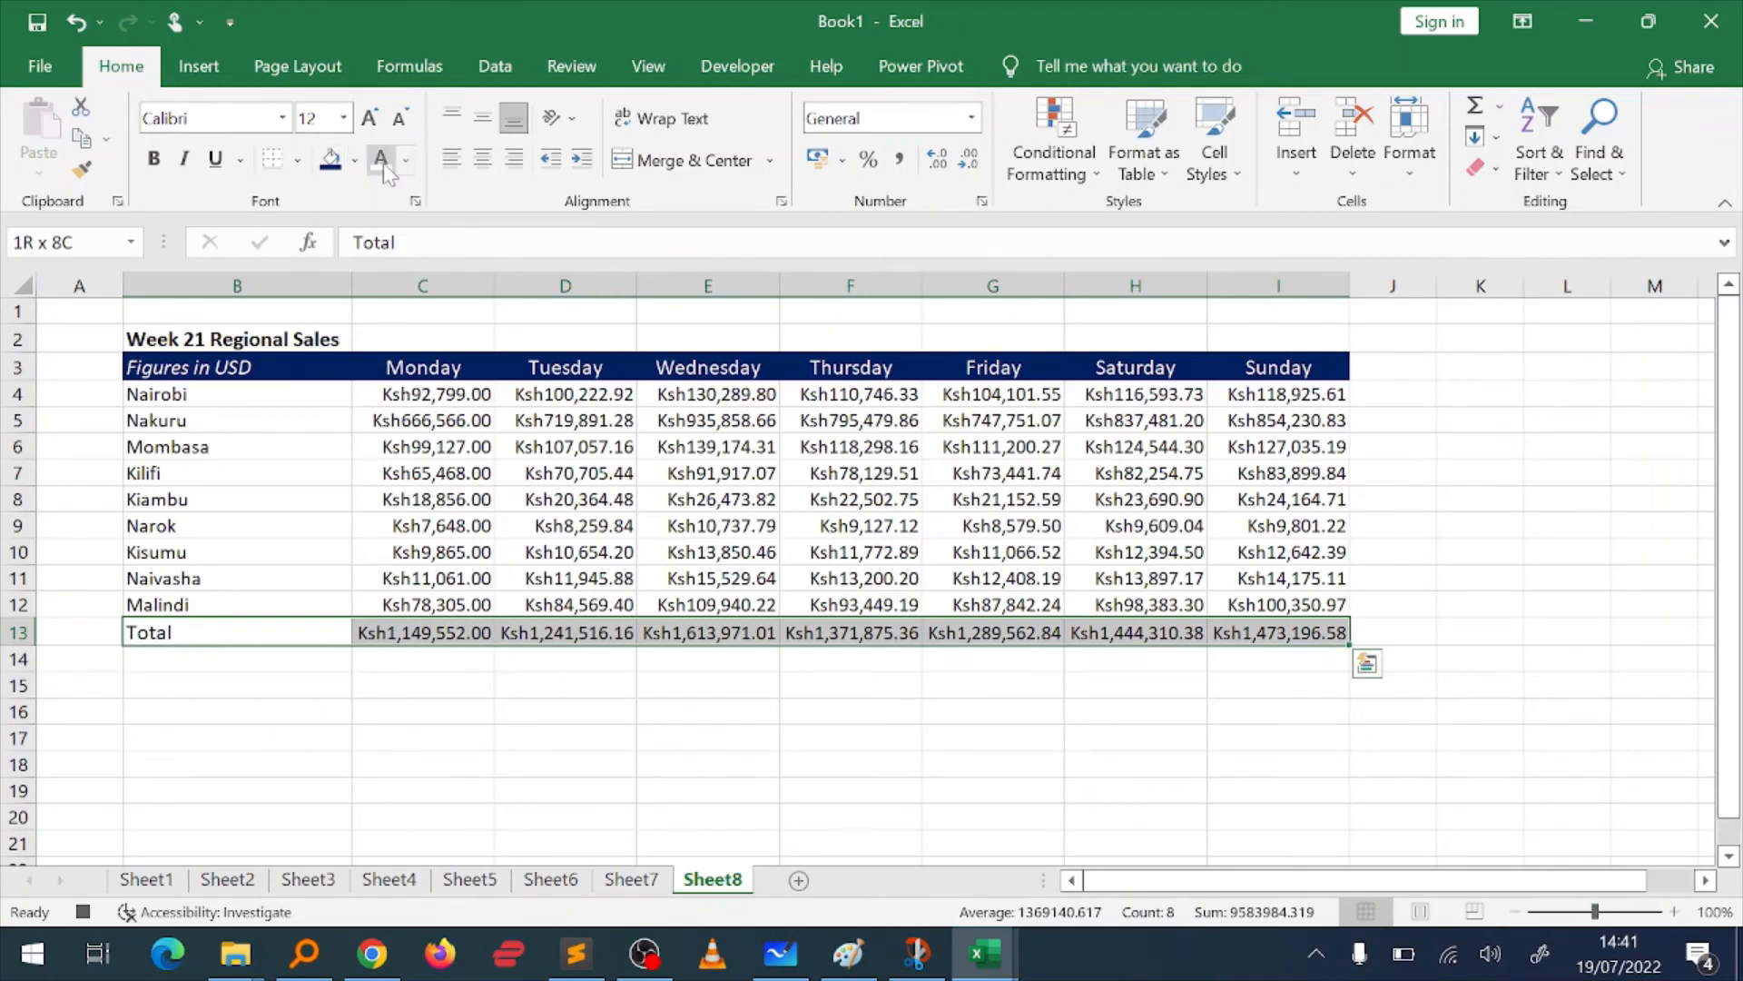
{"action": "key", "text": "ctrl+b"}
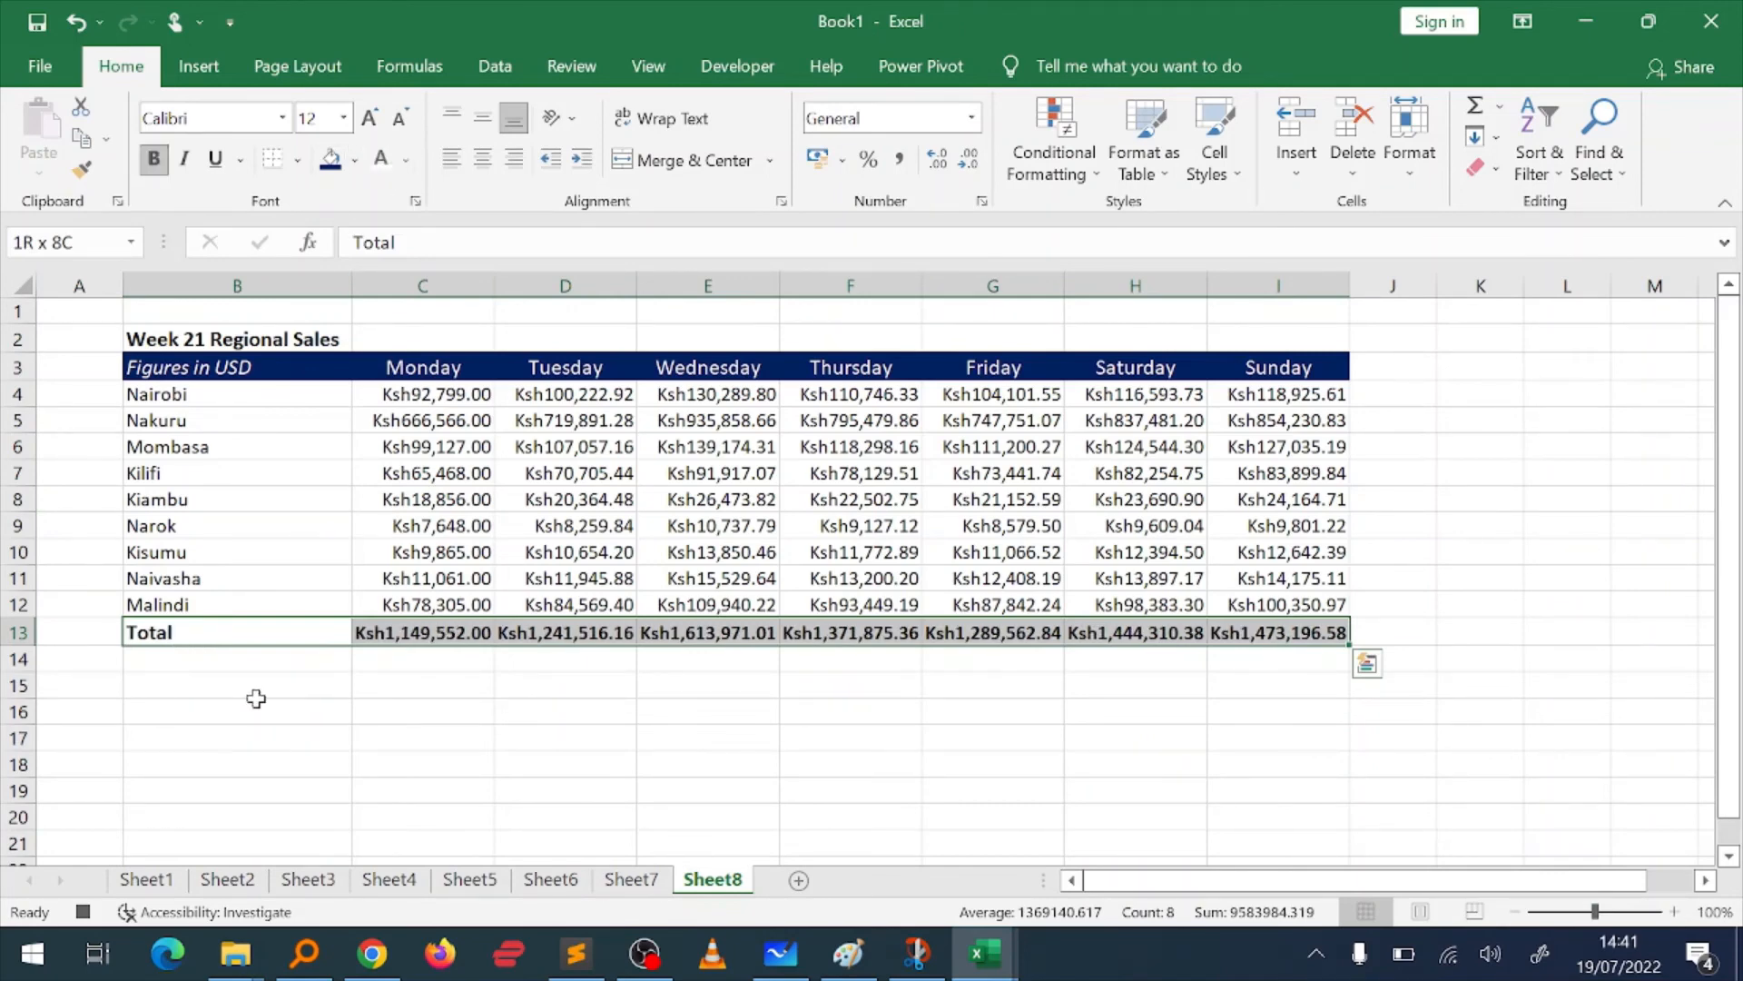
Step: Enter the label Weekly sales in B15 below the table
{"action": "left_click", "coordinate": [219, 694]}
{"action": "type", "text": "Wee"}
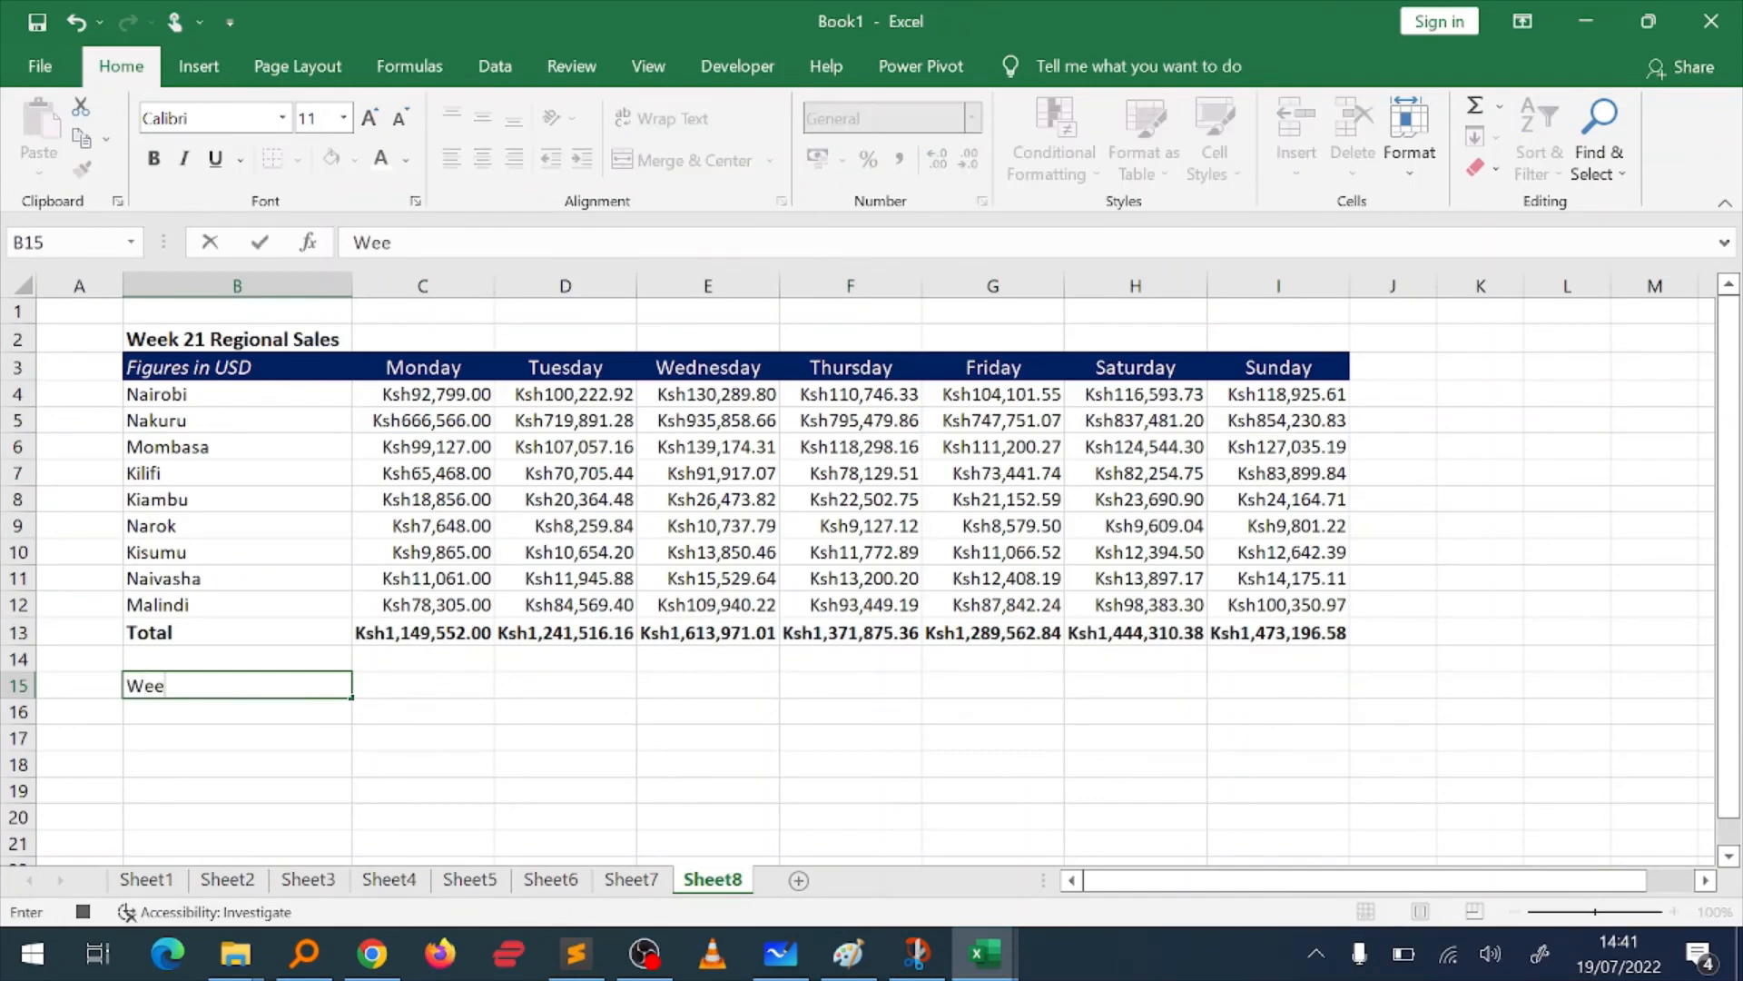
{"action": "type", "text": "kly sales"}
{"action": "key", "text": "Return"}
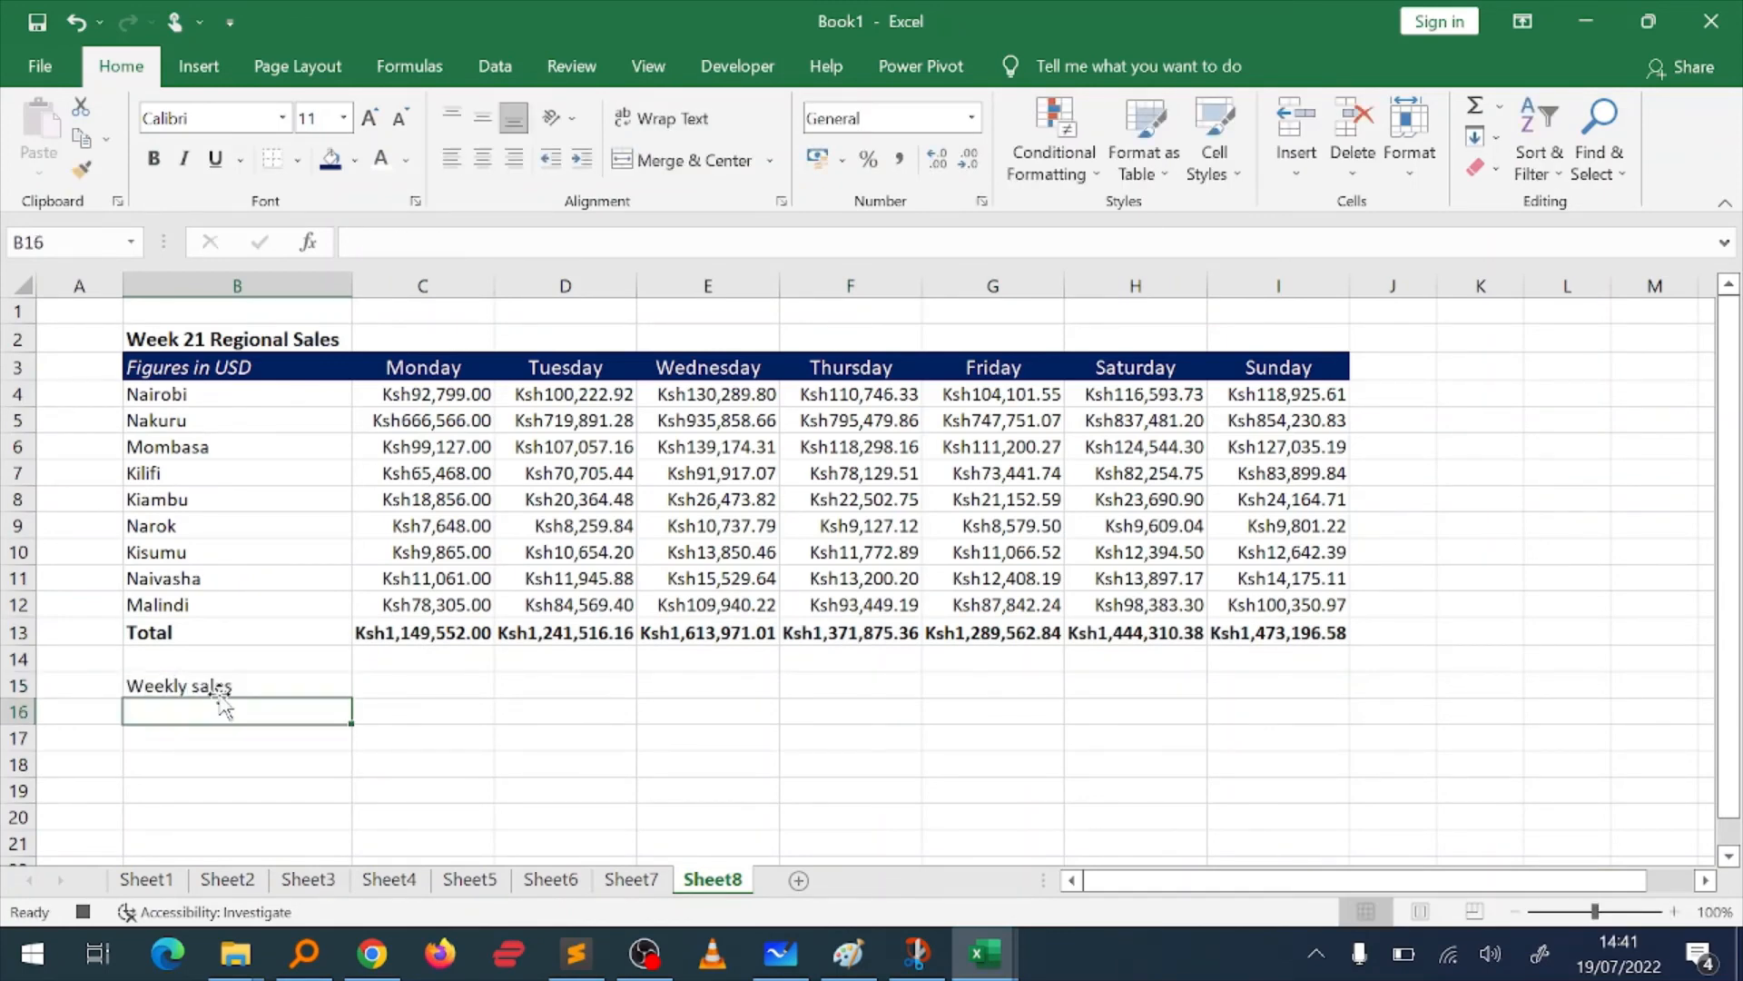
Step: Enter the label Wekely Average in B16 below the Weekly sales label
{"action": "type", "text": "Weke"}
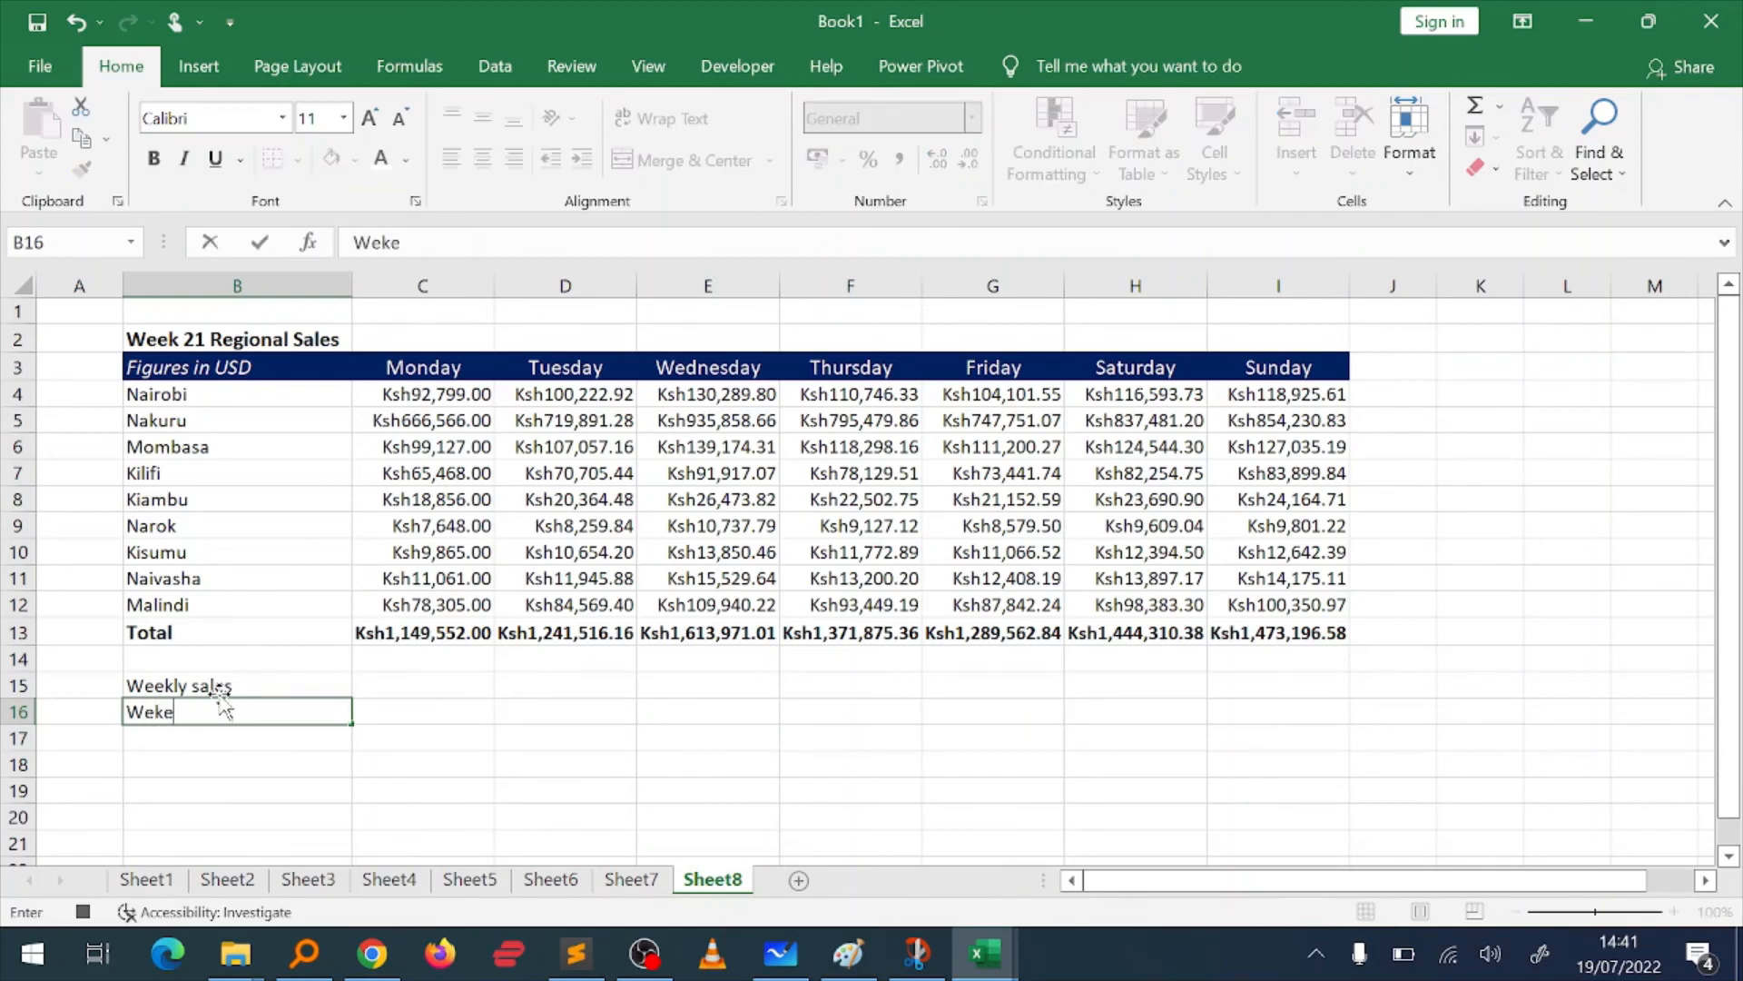
{"action": "type", "text": "ly Average"}
{"action": "key", "text": "Return"}
Step: Enter the formula =C13:I13 in C15 next to the Weekly sales label
{"action": "key", "text": "Up"}
{"action": "key", "text": "Up"}
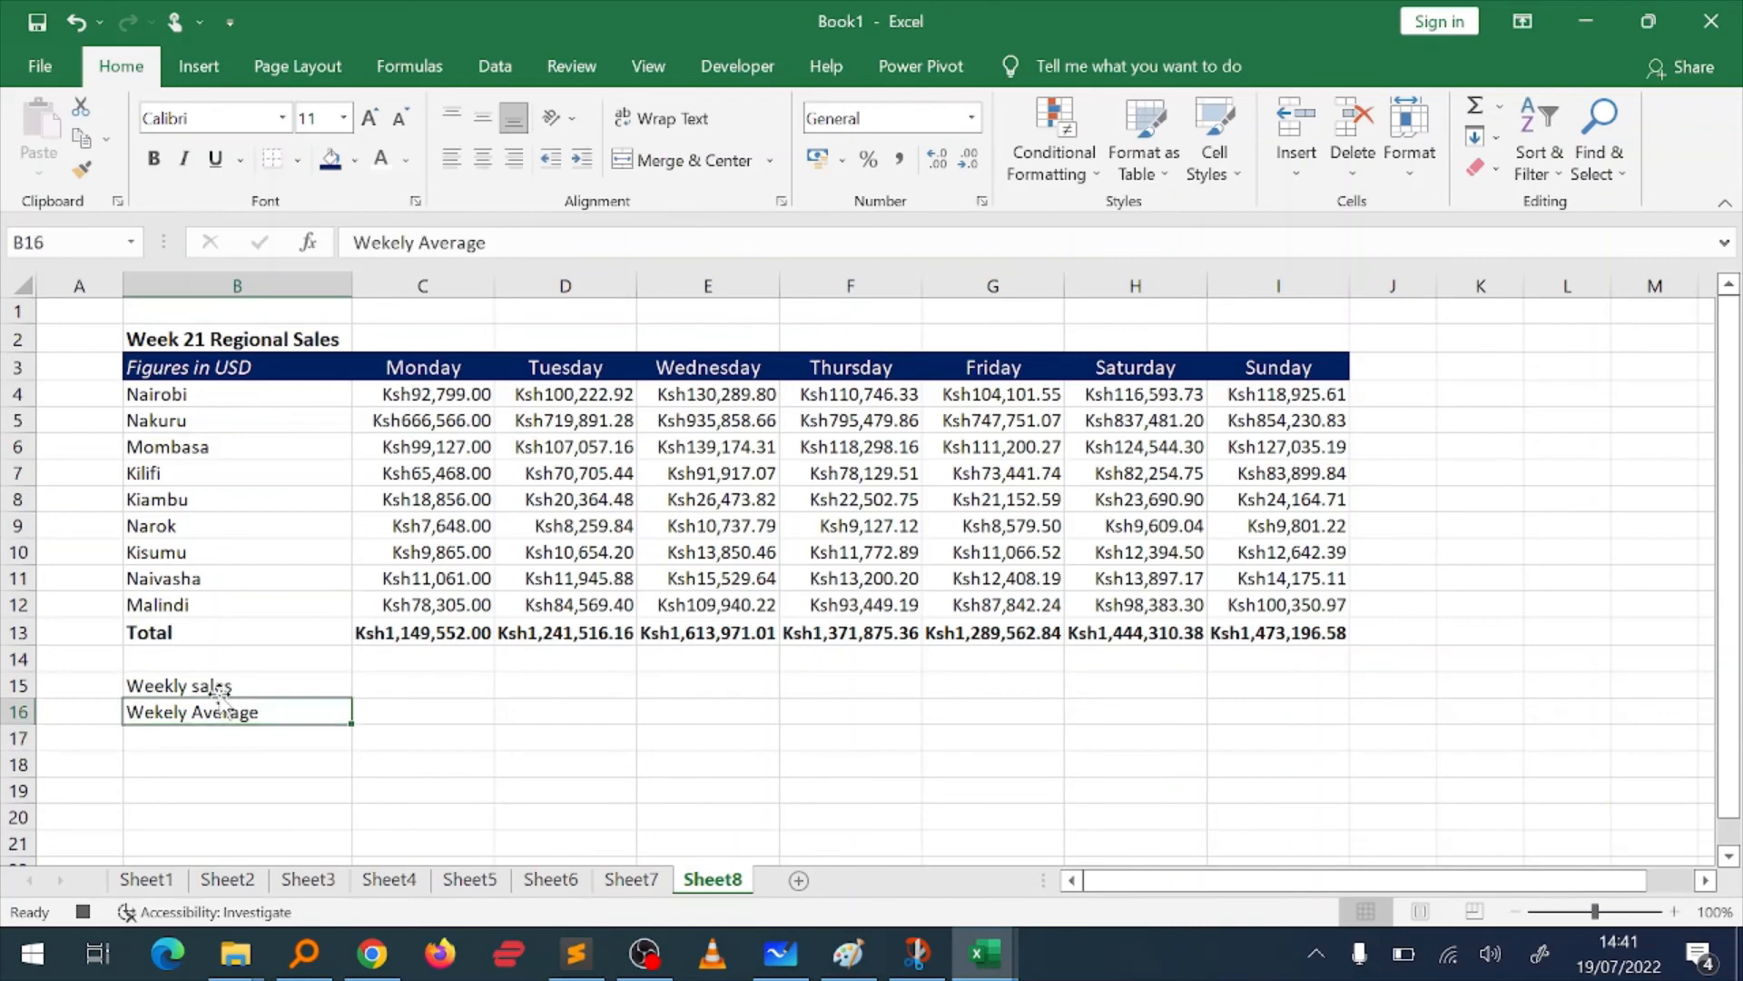
{"action": "key", "text": "Right"}
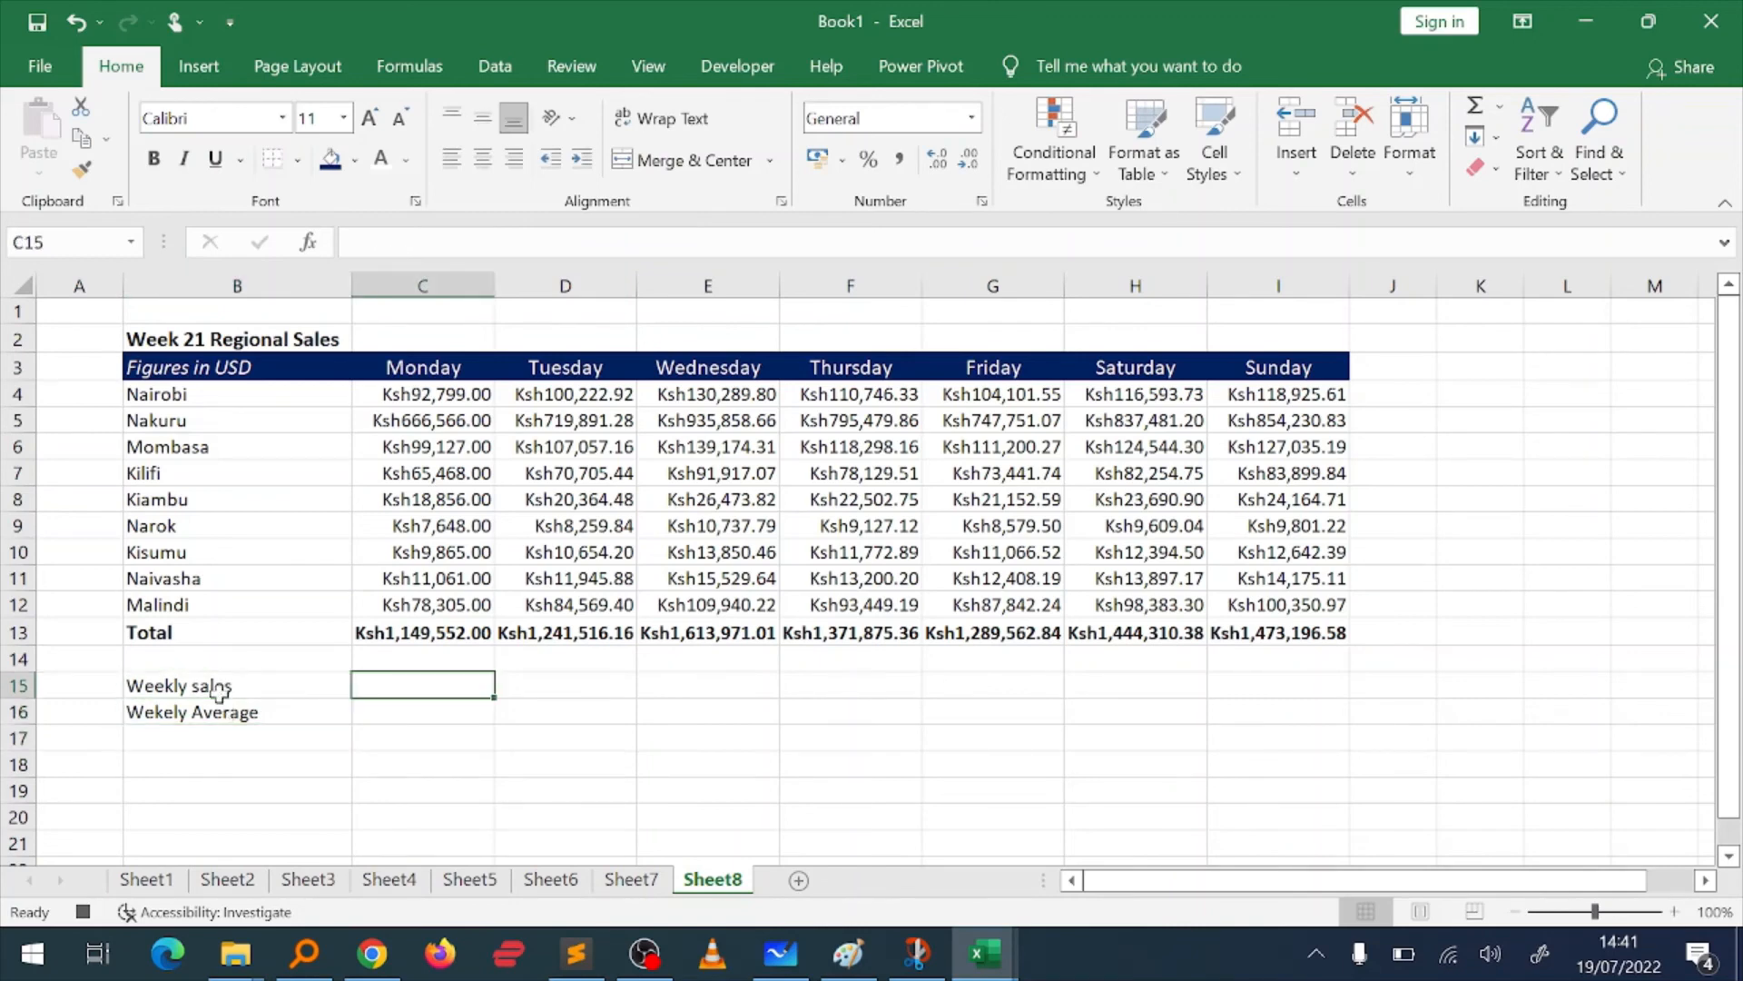
{"action": "type", "text": "="}
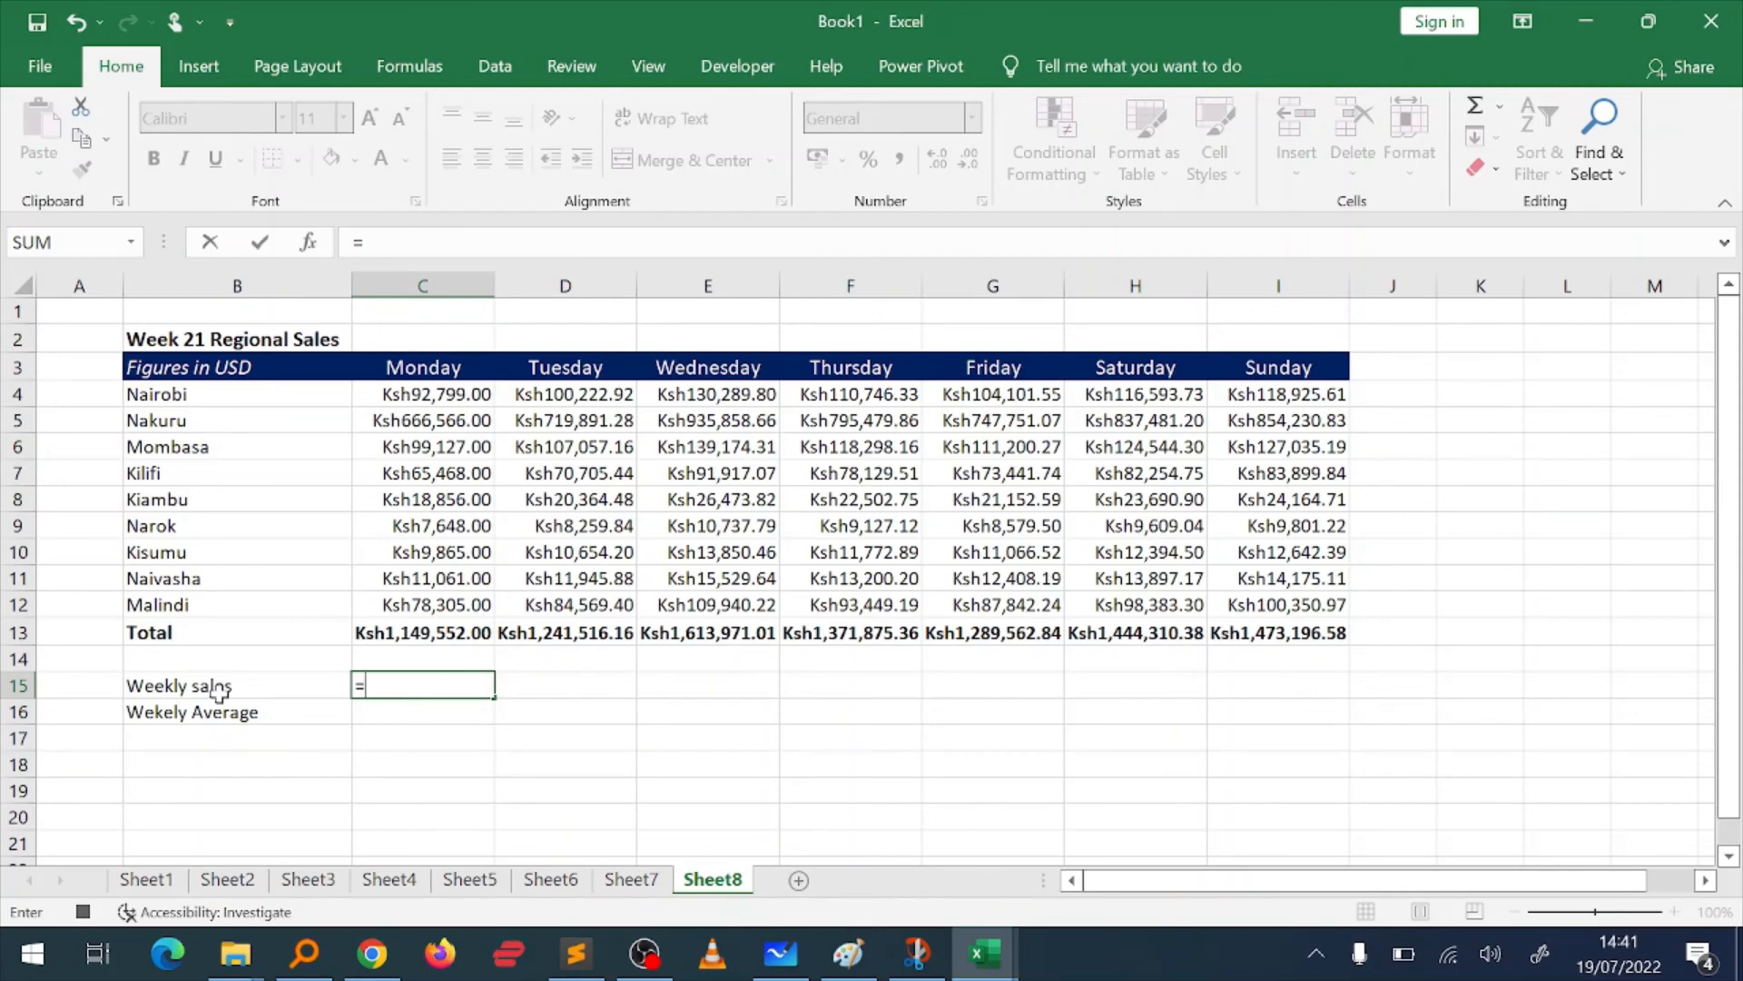
{"action": "left_click", "coordinate": [400, 633]}
{"action": "key", "text": "ctrl+shift+Right"}
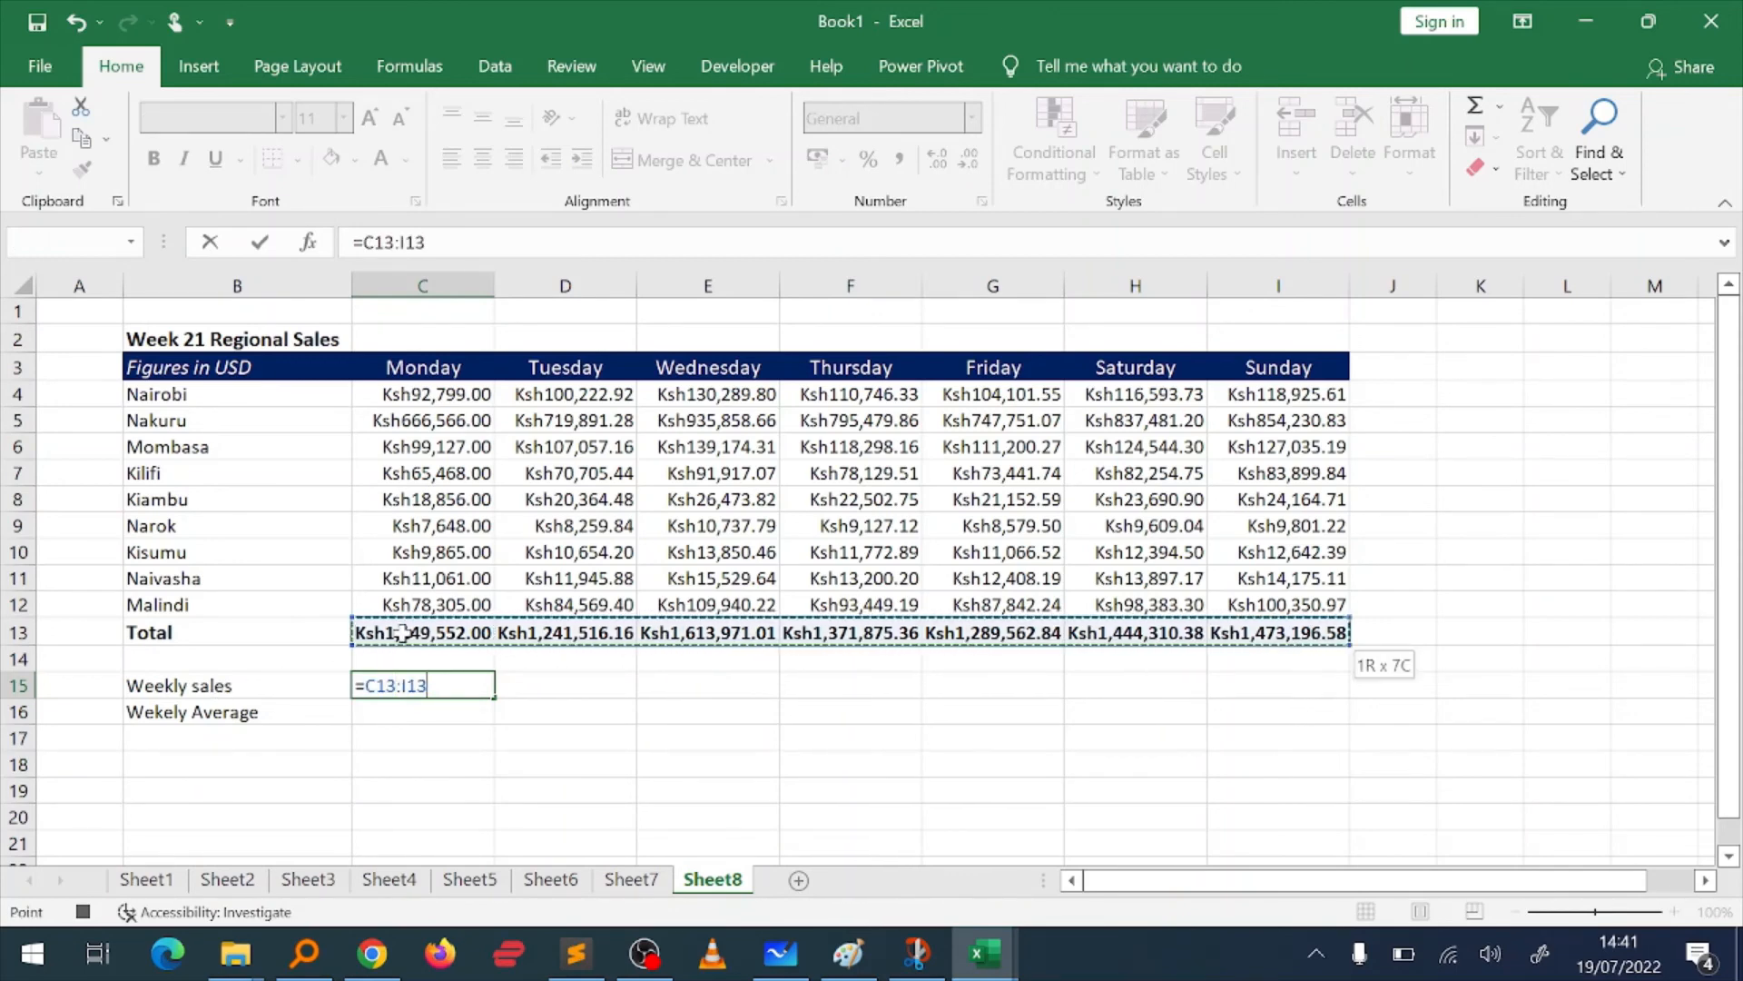
{"action": "key", "text": "Return"}
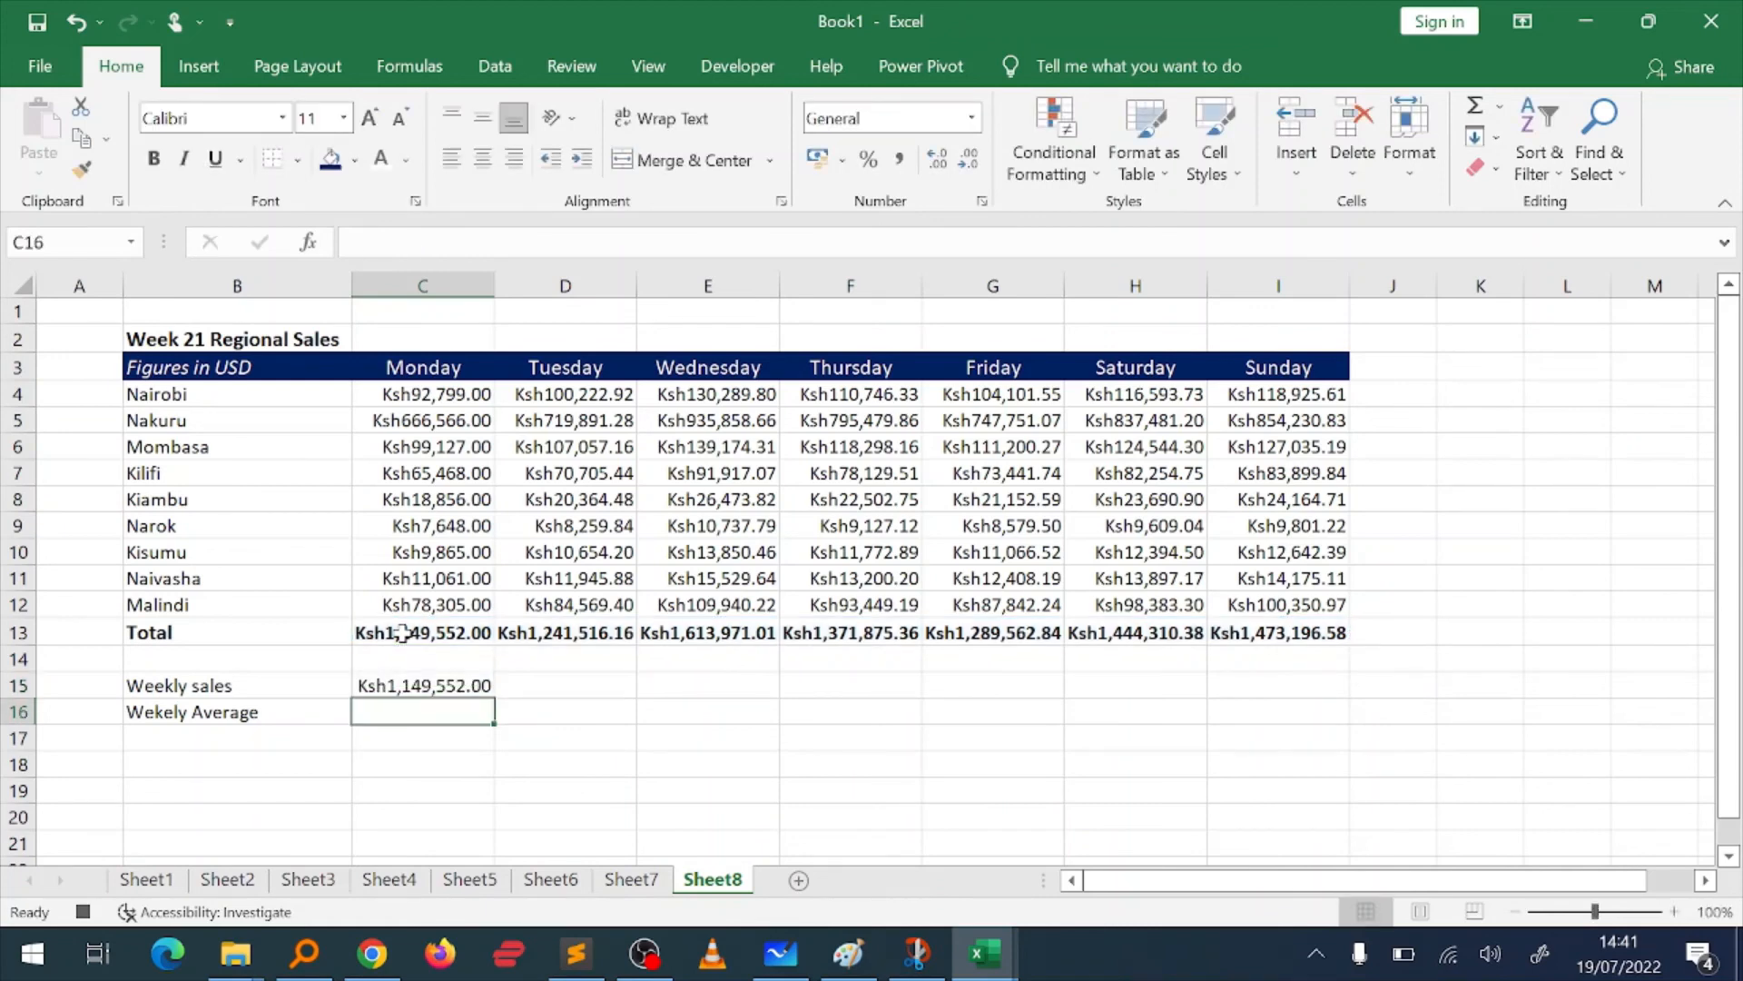
Step: Calculate the average of the daily totals in C16 with the formula =AVERAGE(C13:I13)
{"action": "type", "text": "=Av"}
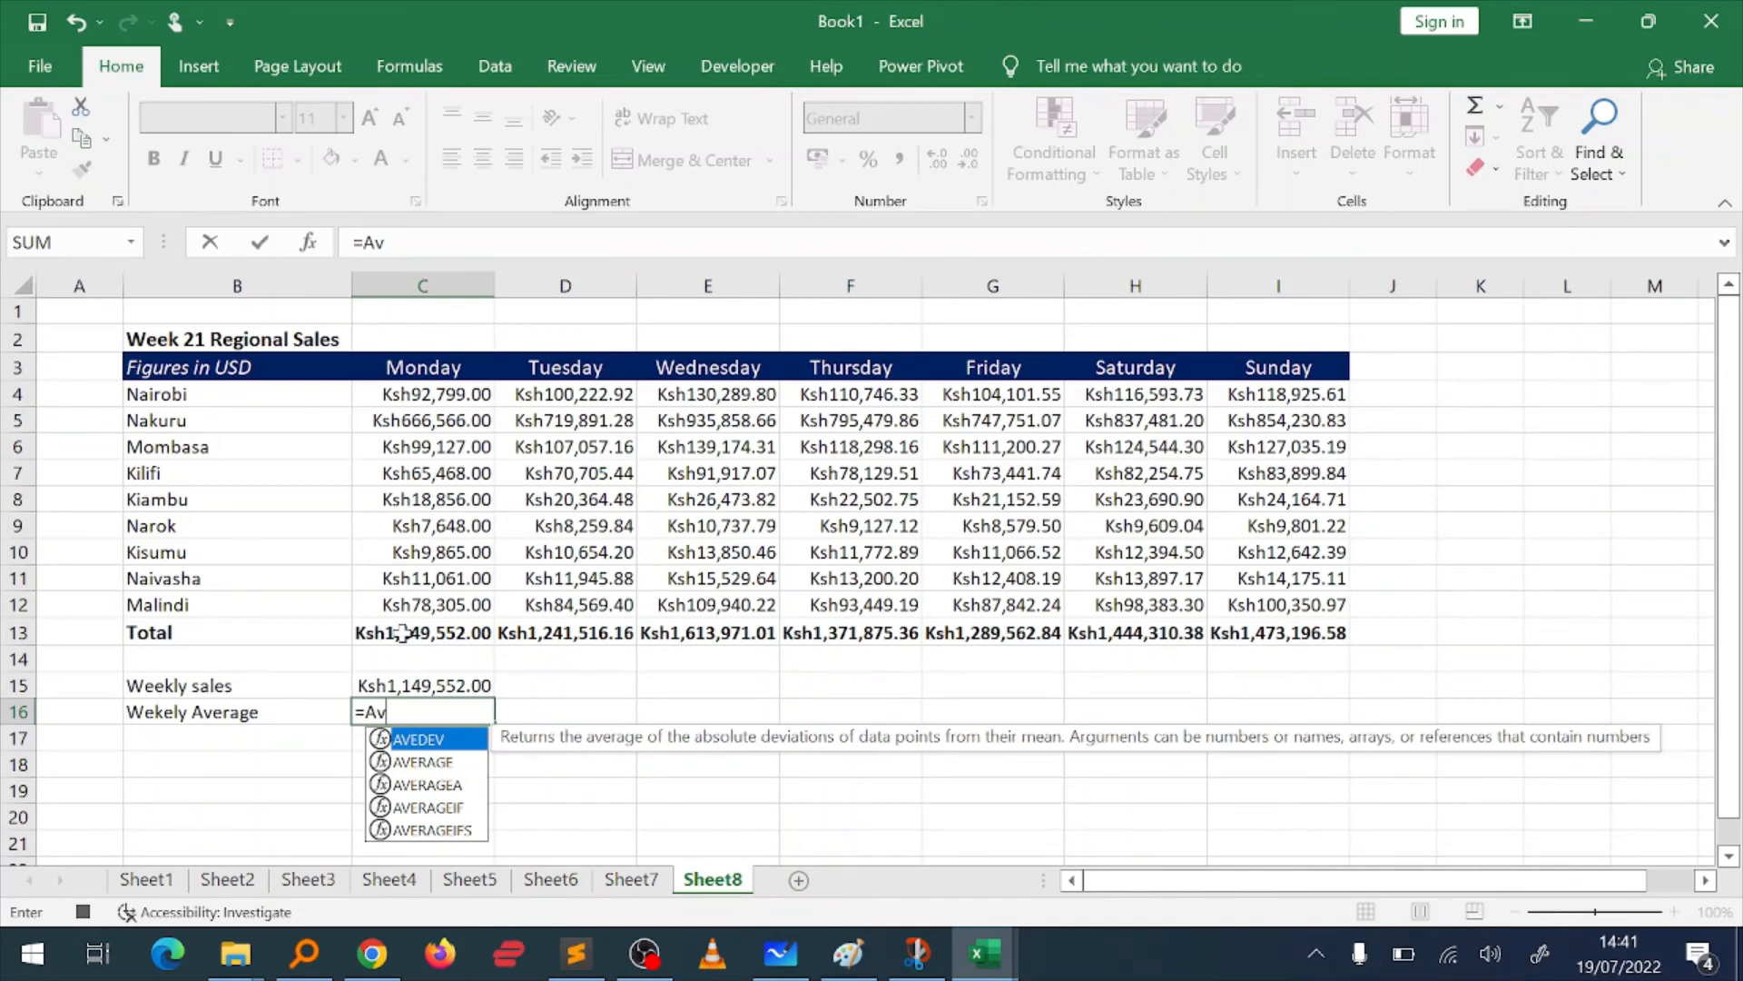
{"action": "type", "text": "er"}
{"action": "key", "text": "Tab"}
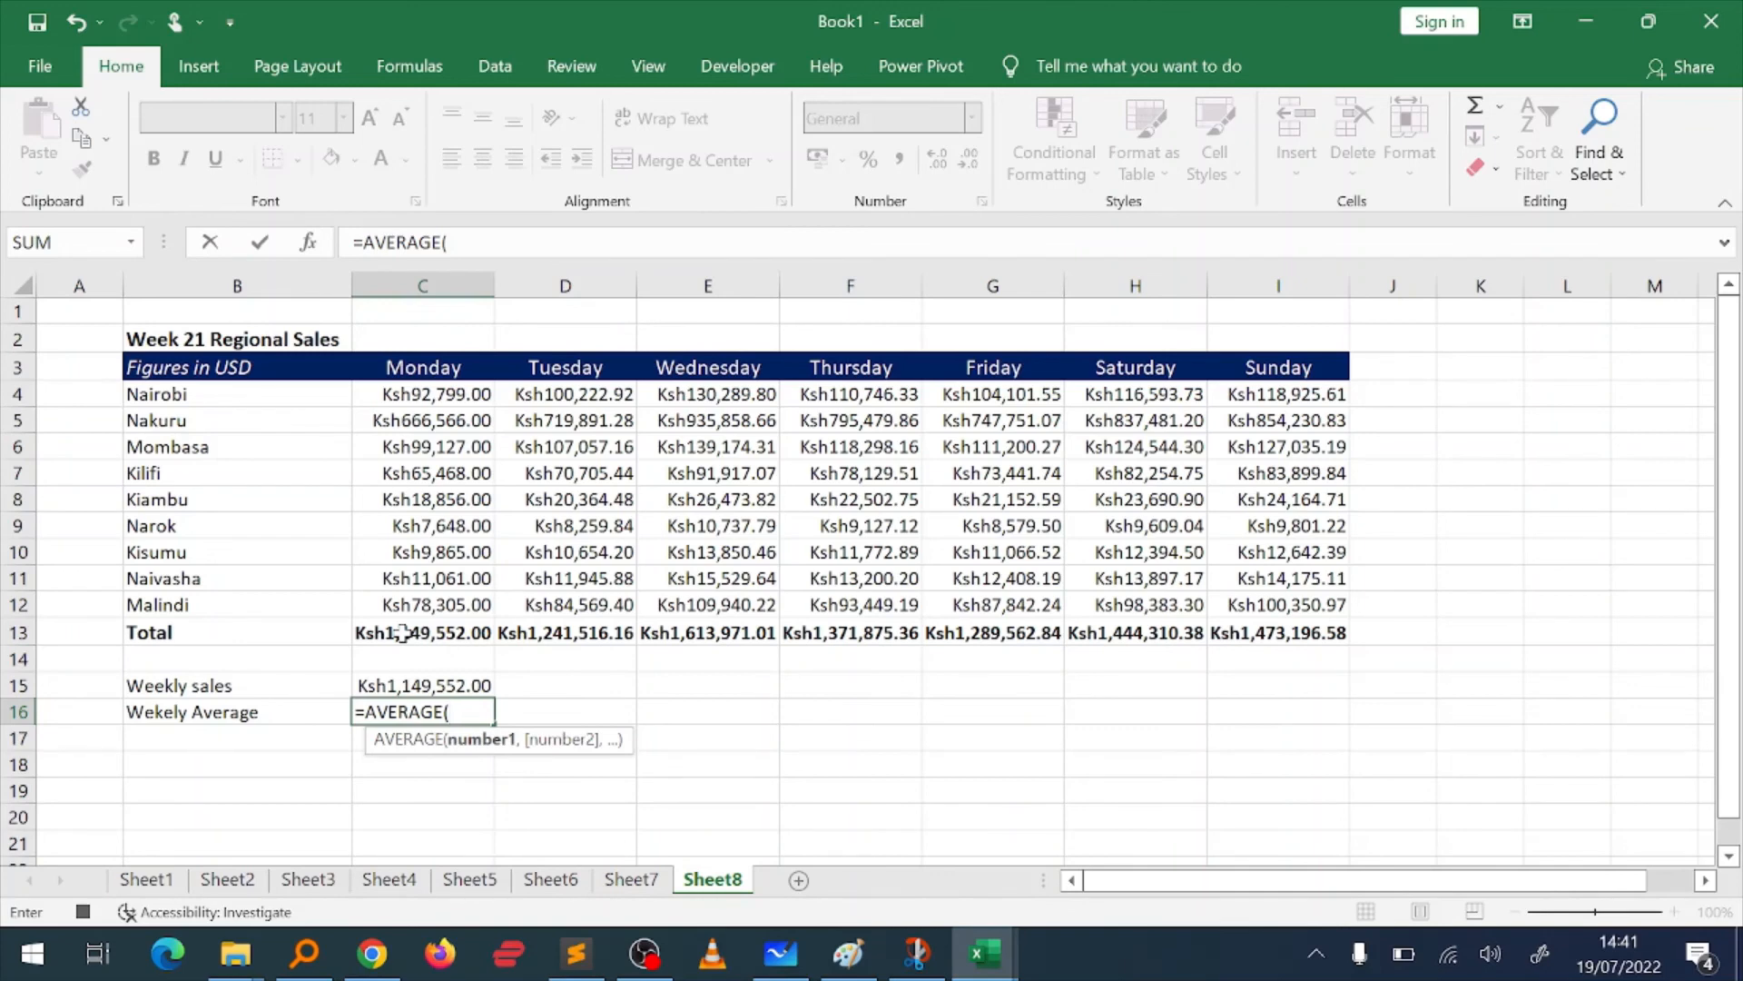
{"action": "left_click", "coordinate": [404, 633]}
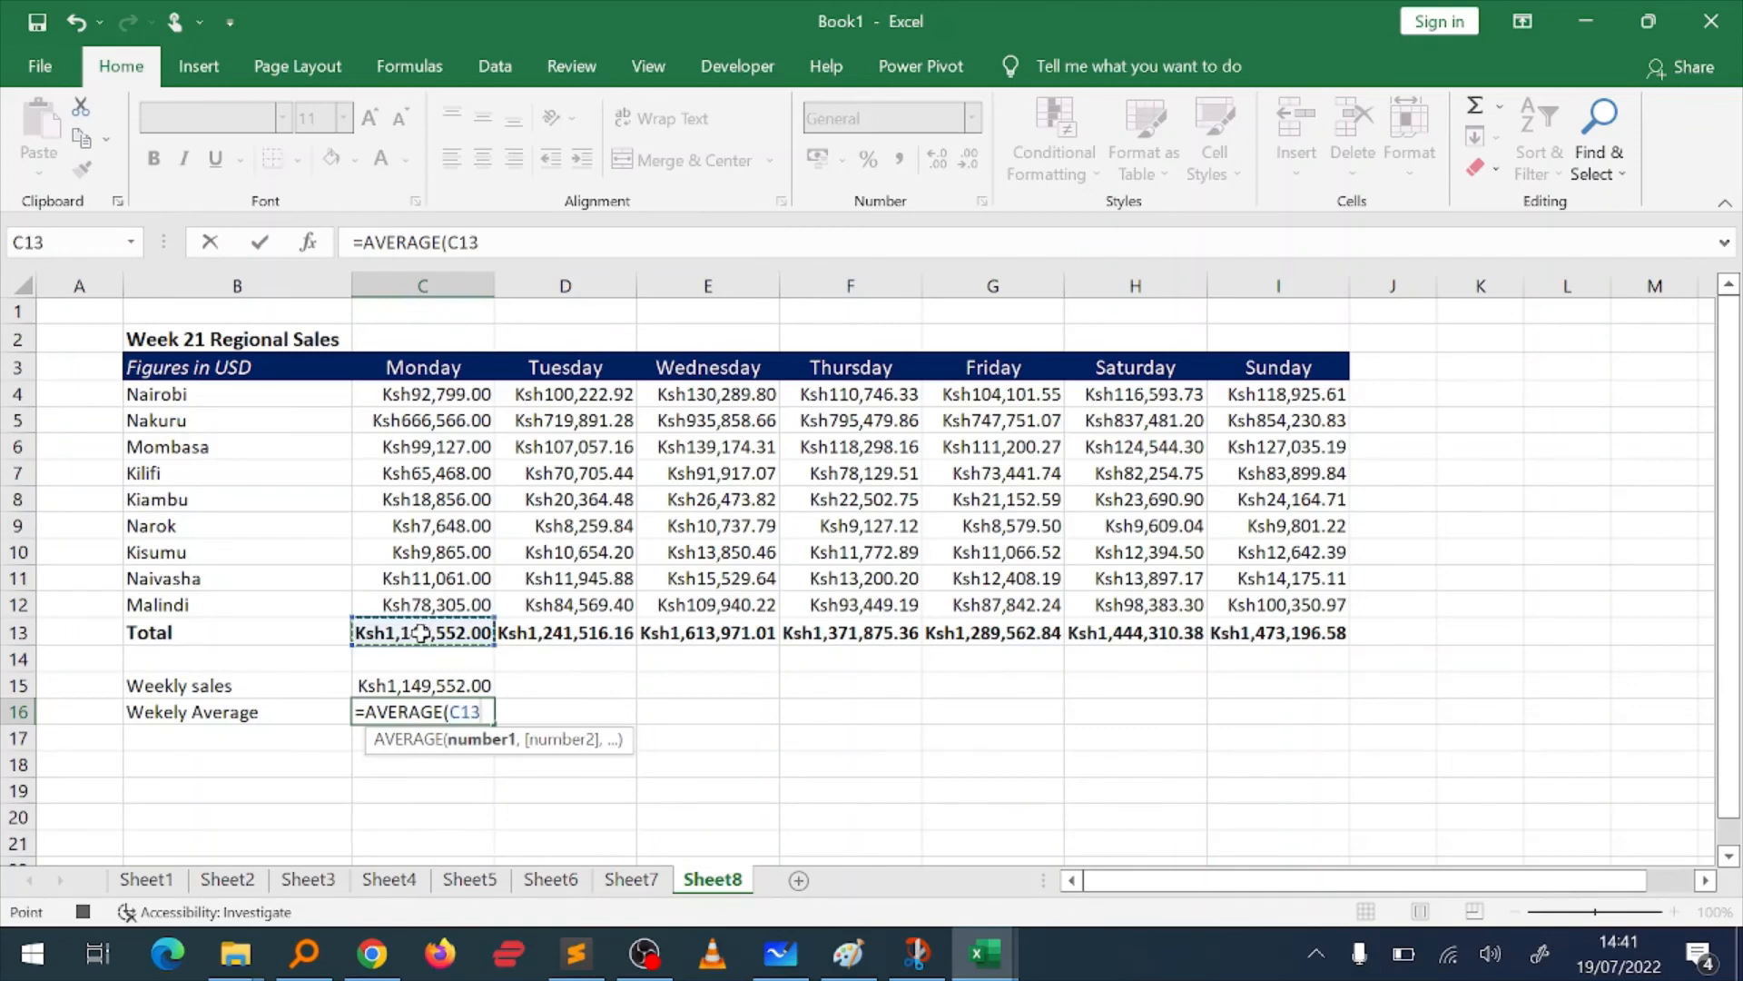
{"action": "key", "text": "ctrl+shift+Right"}
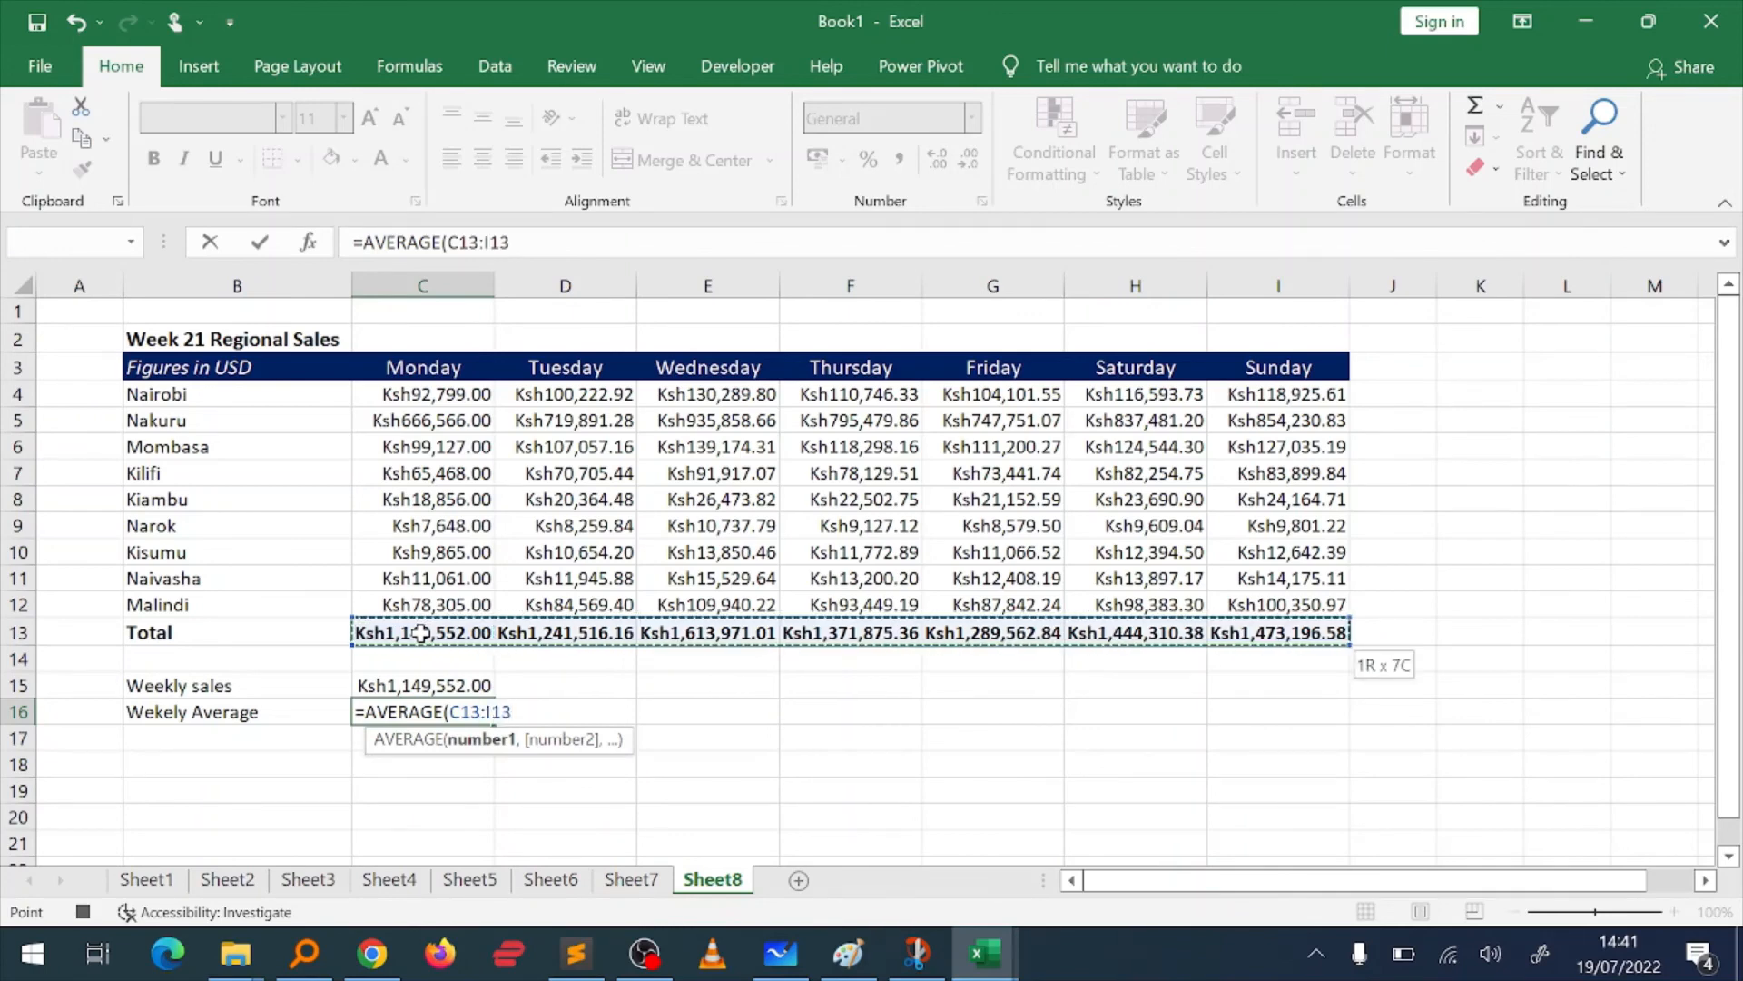
{"action": "key", "text": "Return"}
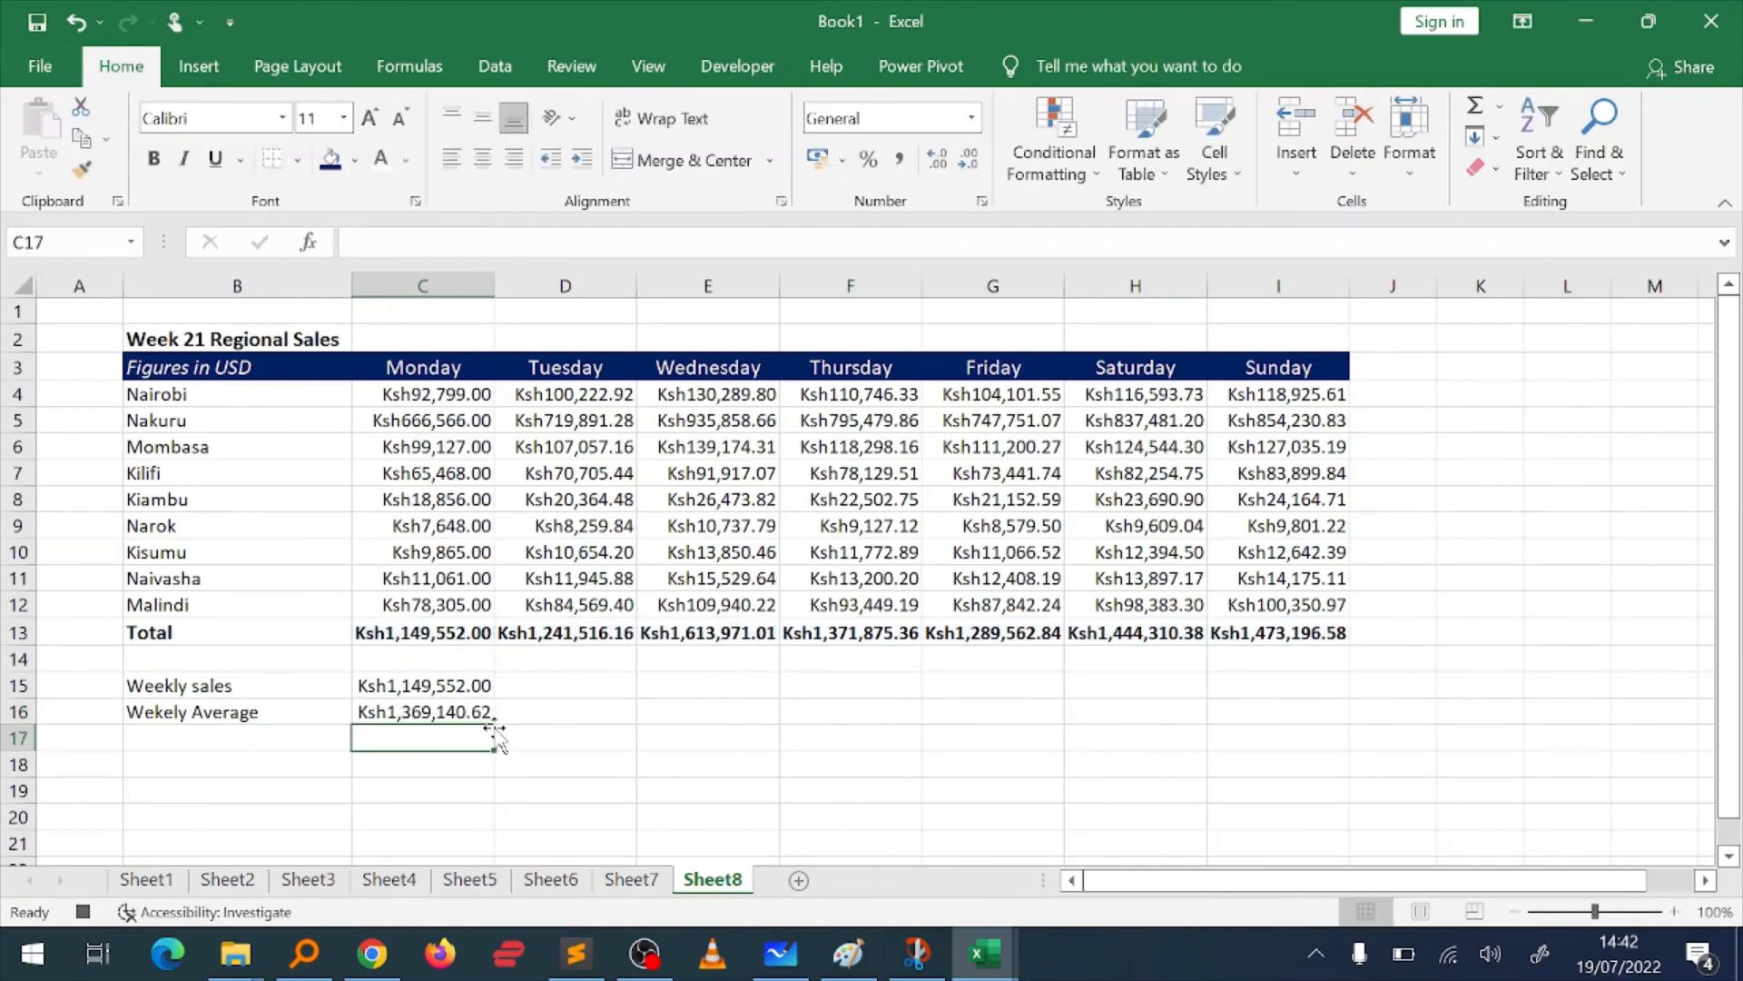
Step: Change the weekly sales formula in C15 to =SUM(C13:I13)
{"action": "left_click", "coordinate": [412, 688]}
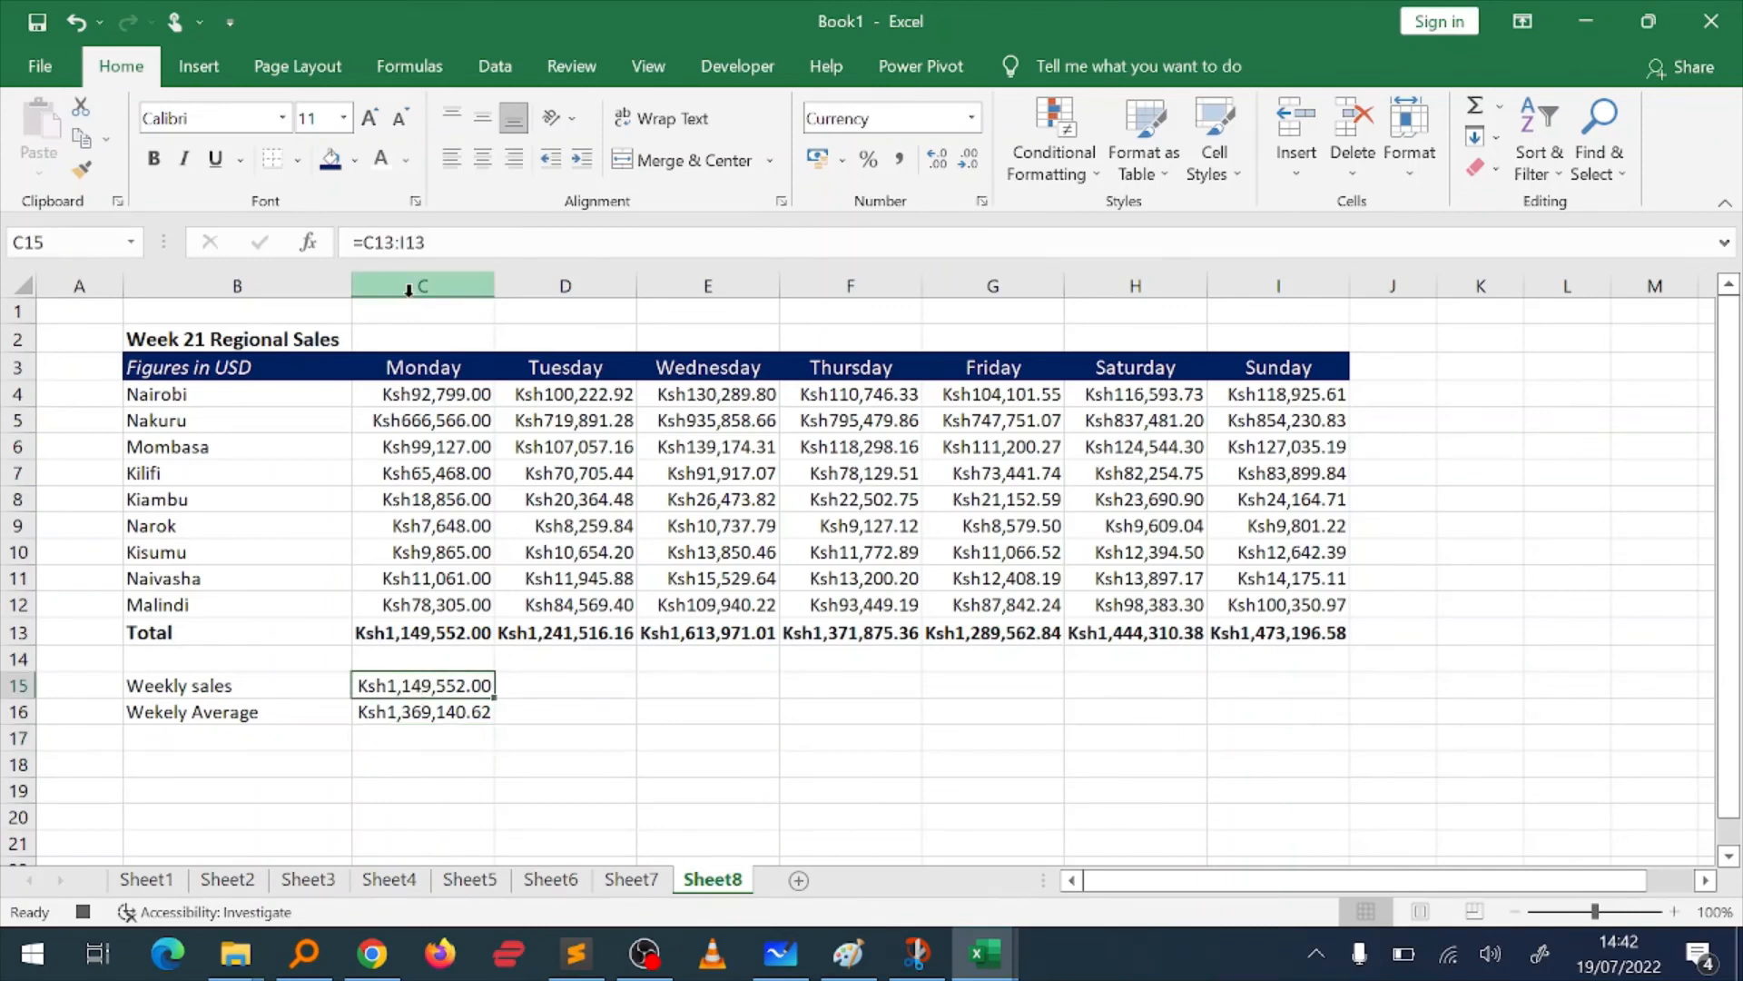
{"action": "left_click", "coordinate": [426, 241]}
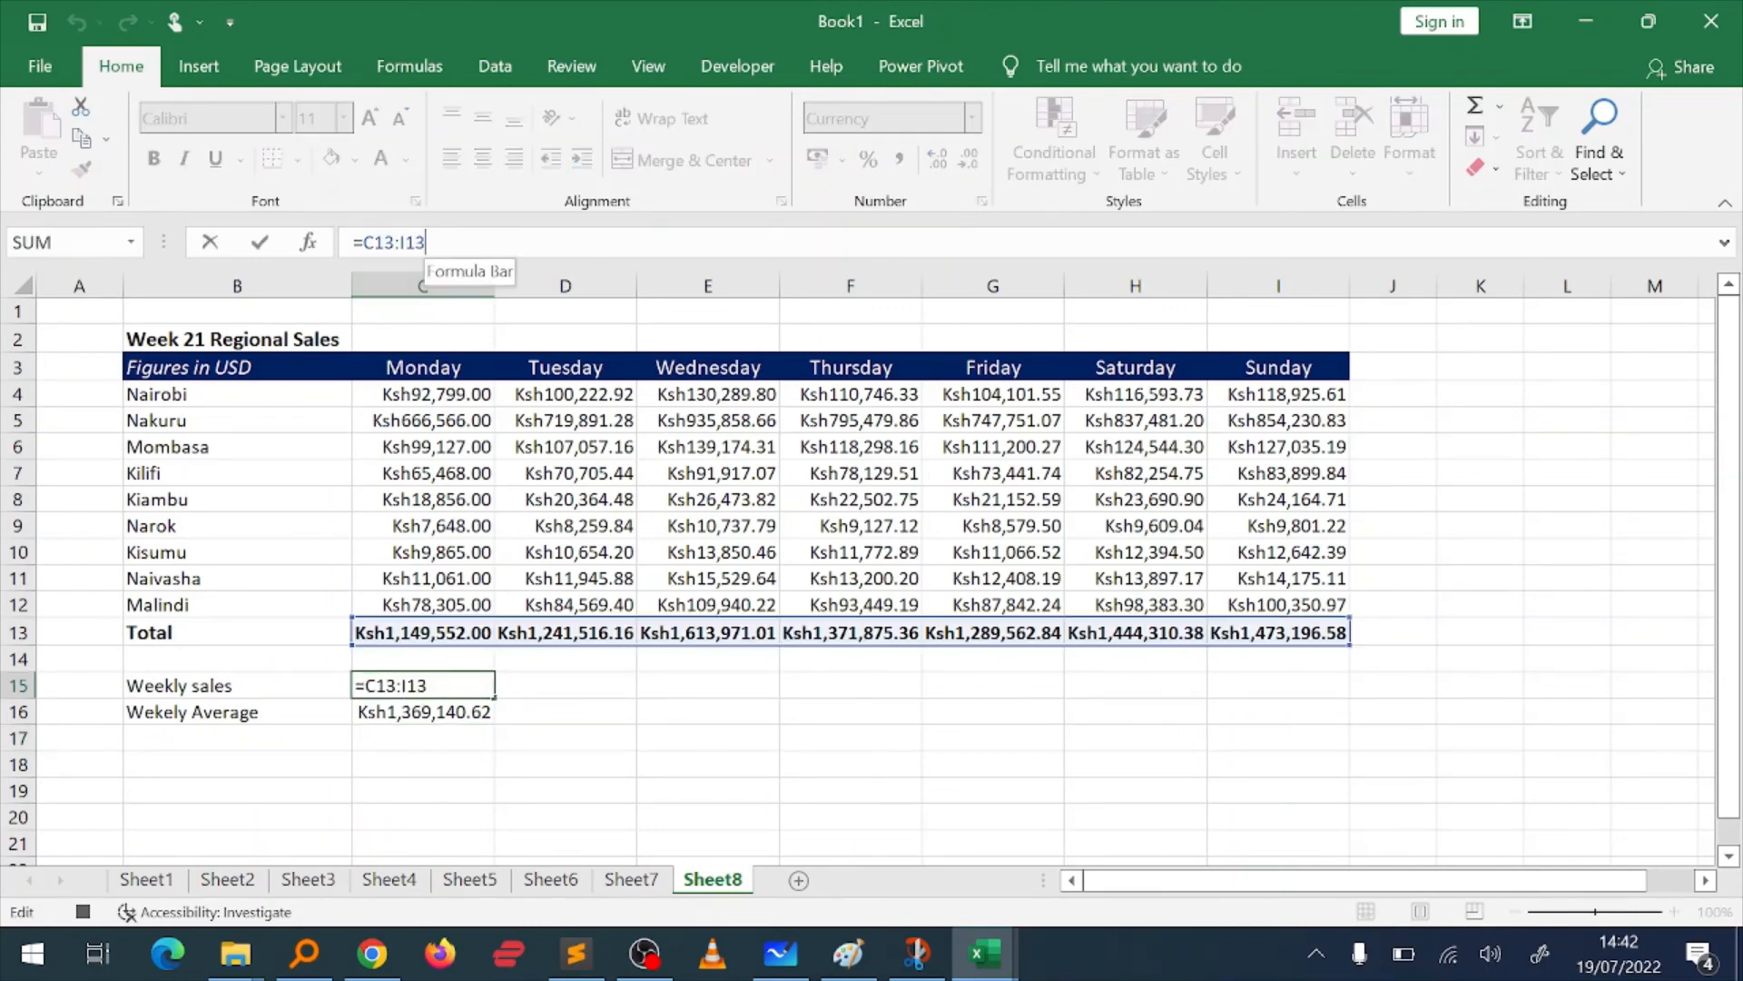
{"action": "left_click_drag", "start_coordinate": [427, 242], "coordinate": [363, 242]}
{"action": "type", "text": "sum"}
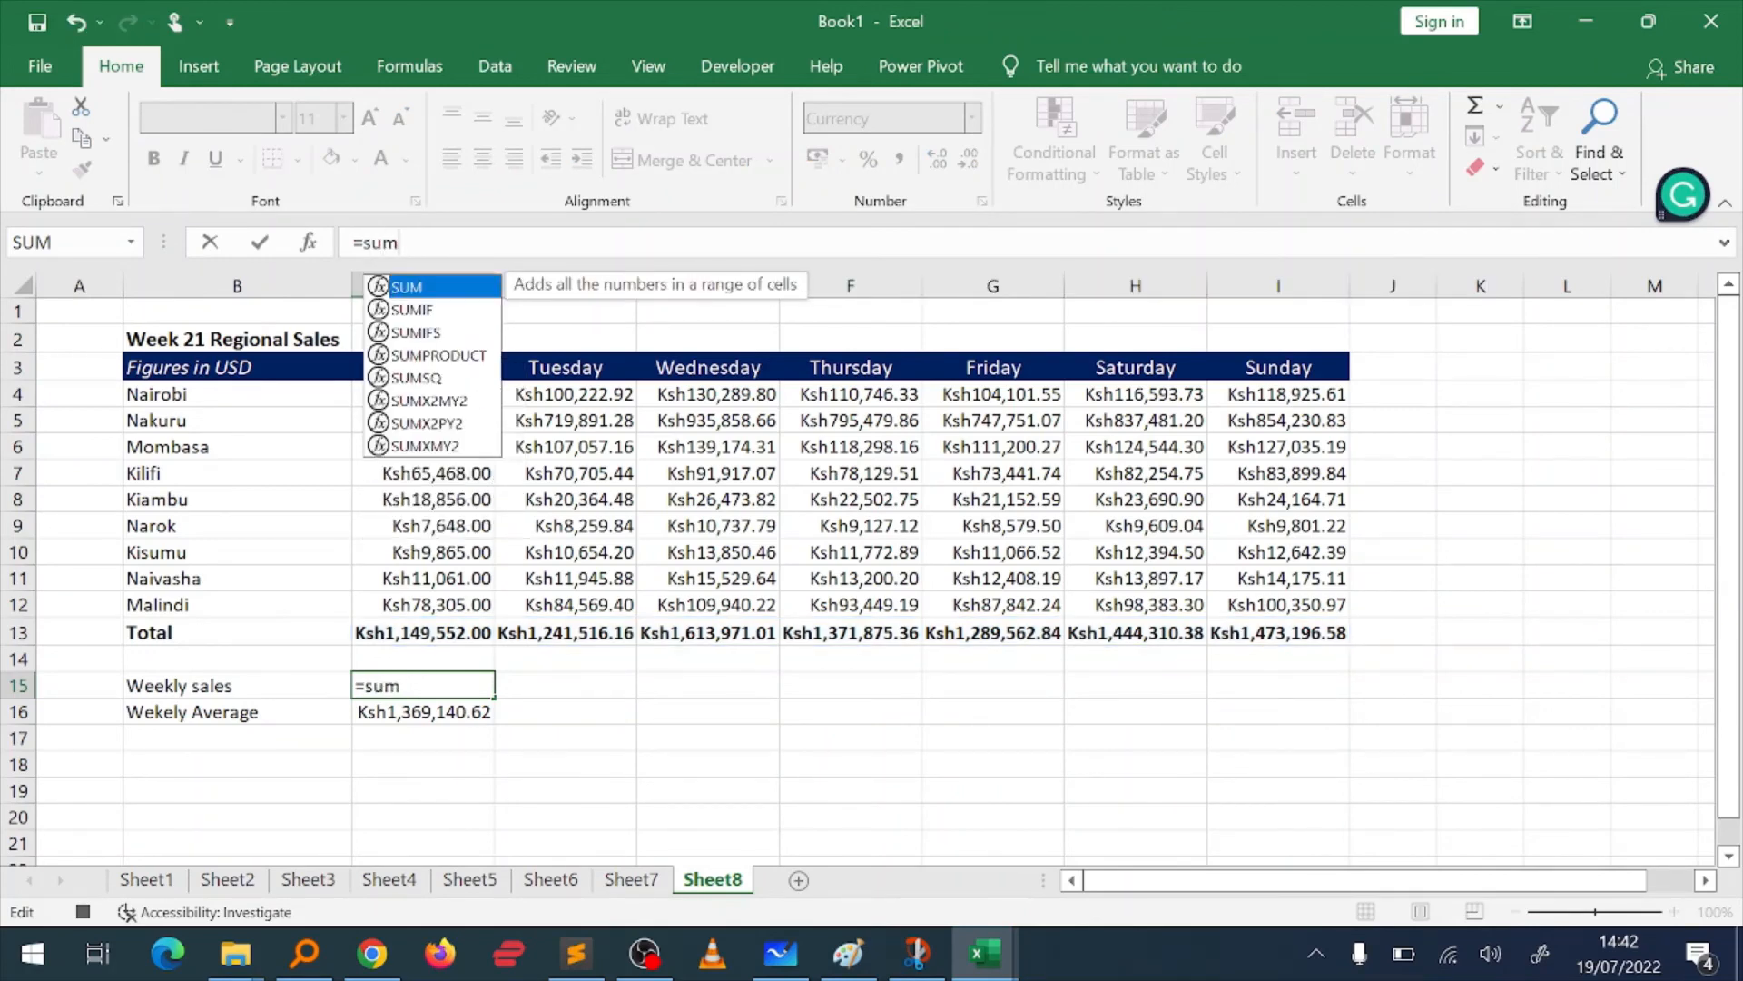
{"action": "key", "text": "Tab"}
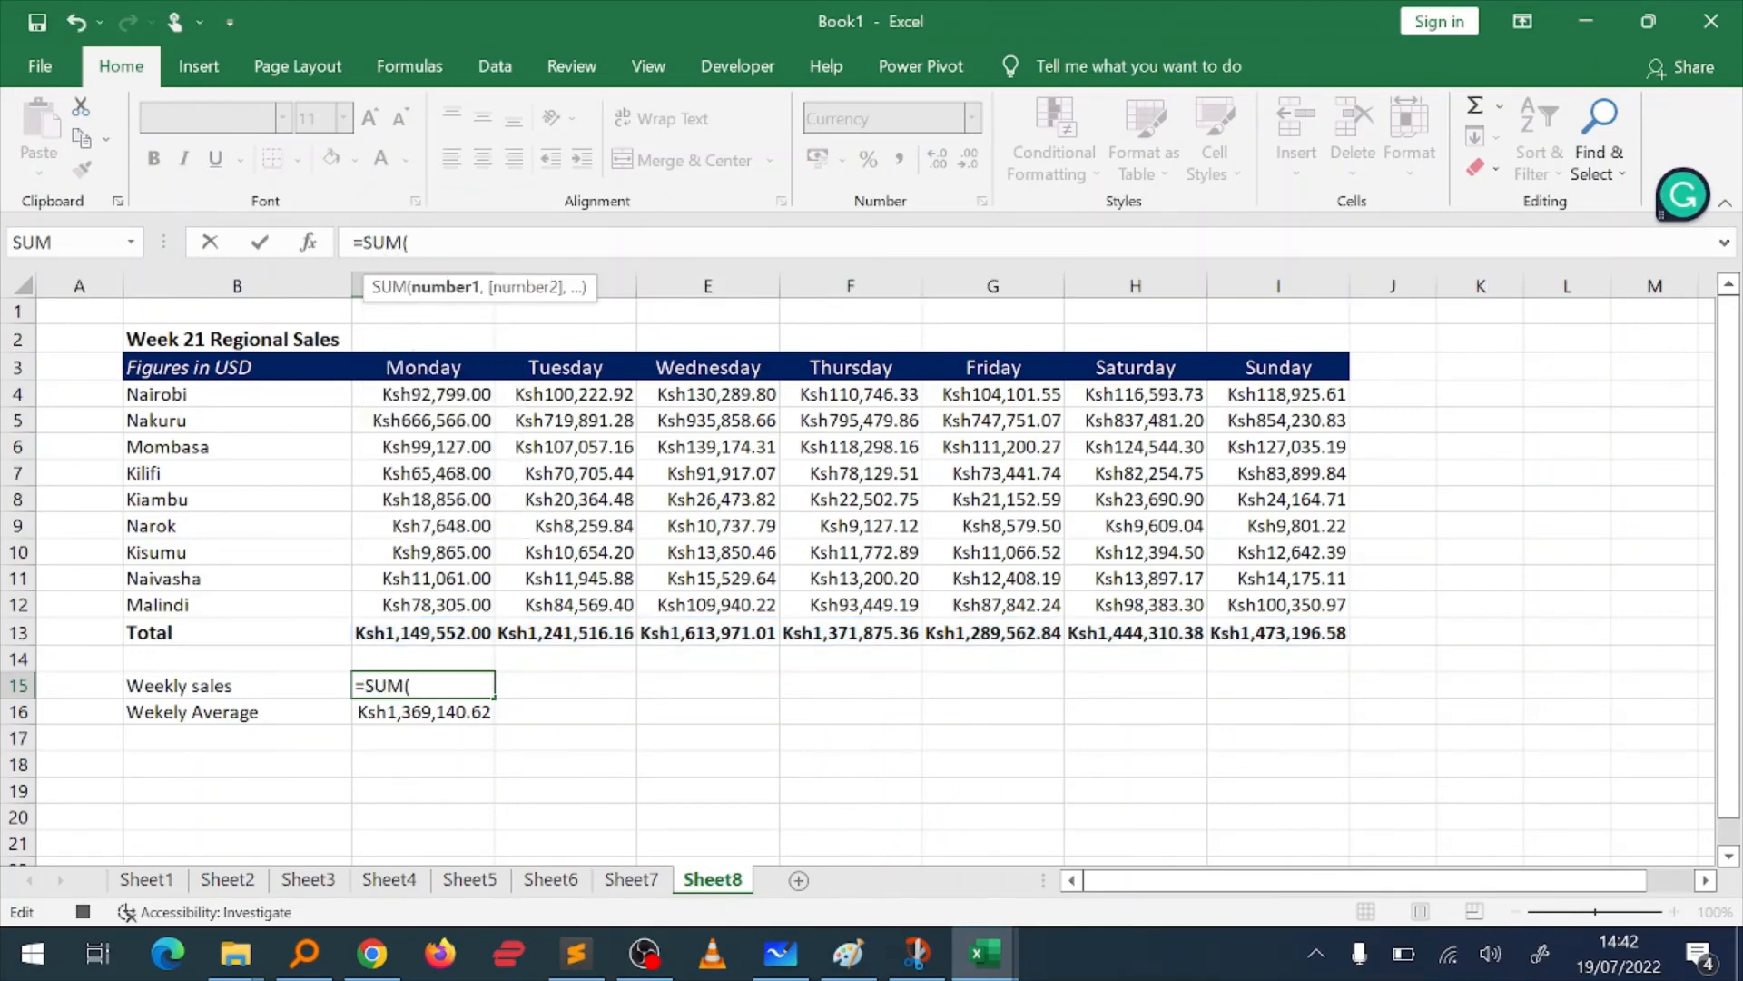
{"action": "left_click", "coordinate": [459, 633]}
{"action": "key", "text": "ctrl+shift+Right"}
{"action": "key", "text": "Return"}
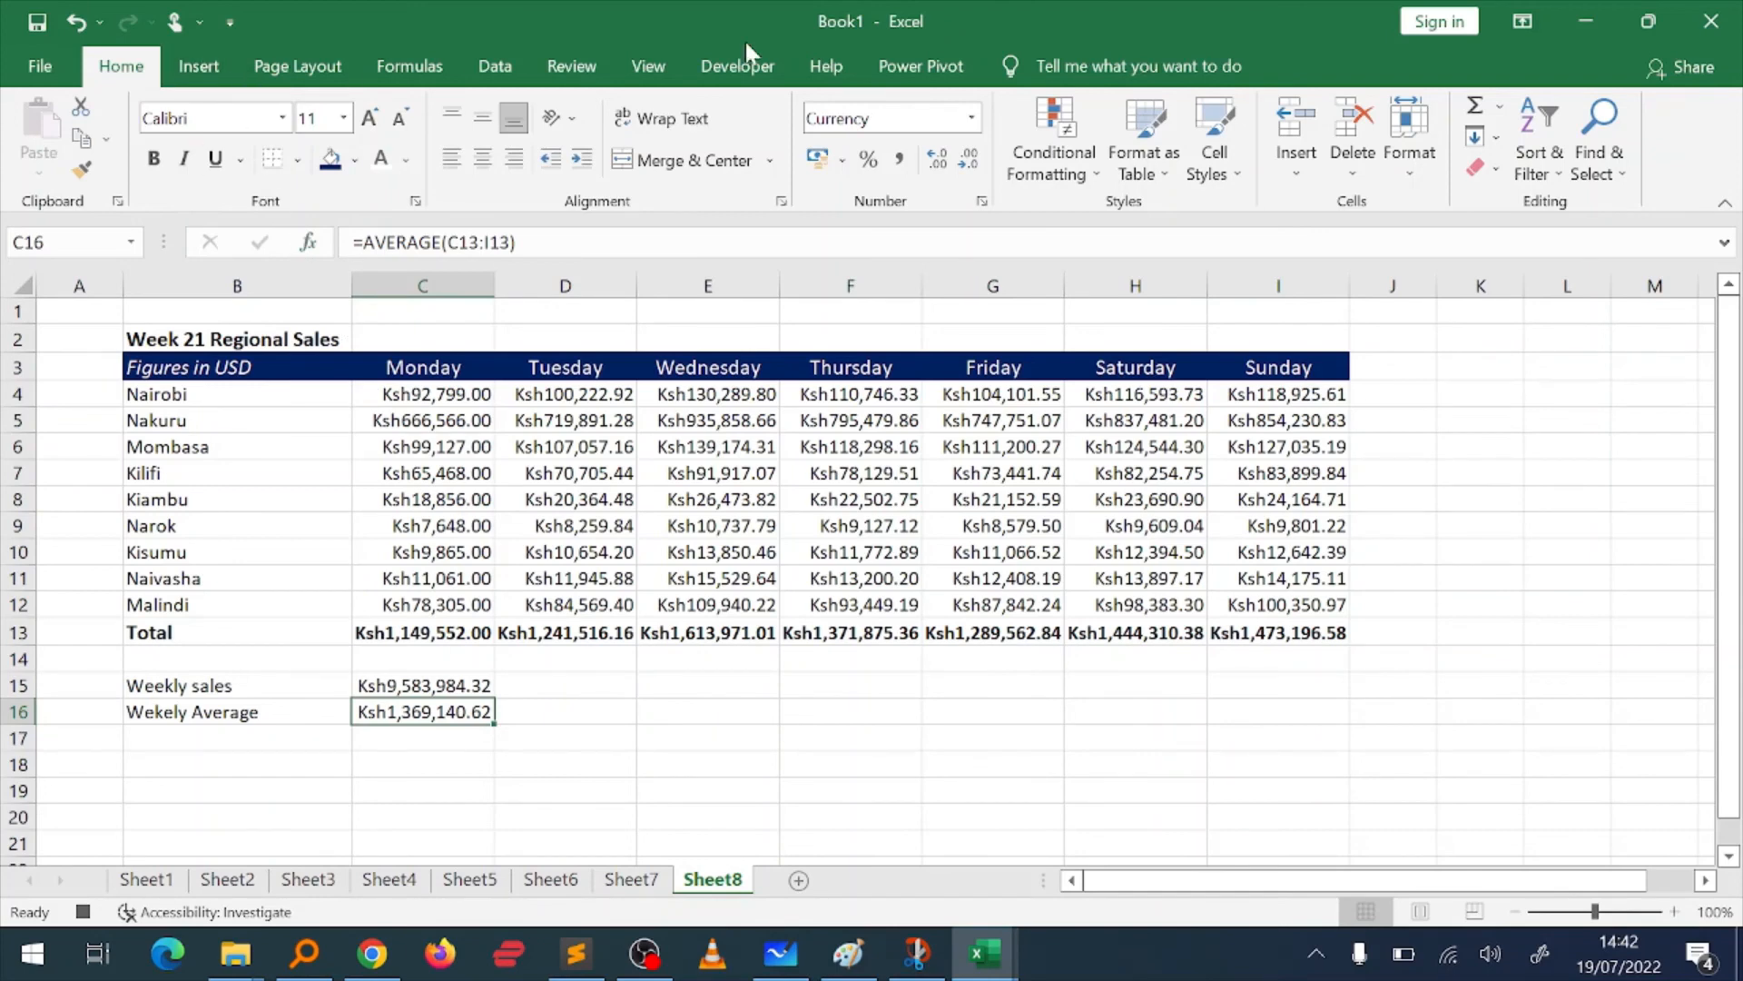
Step: Stop recording the macro
{"action": "left_click", "coordinate": [763, 64]}
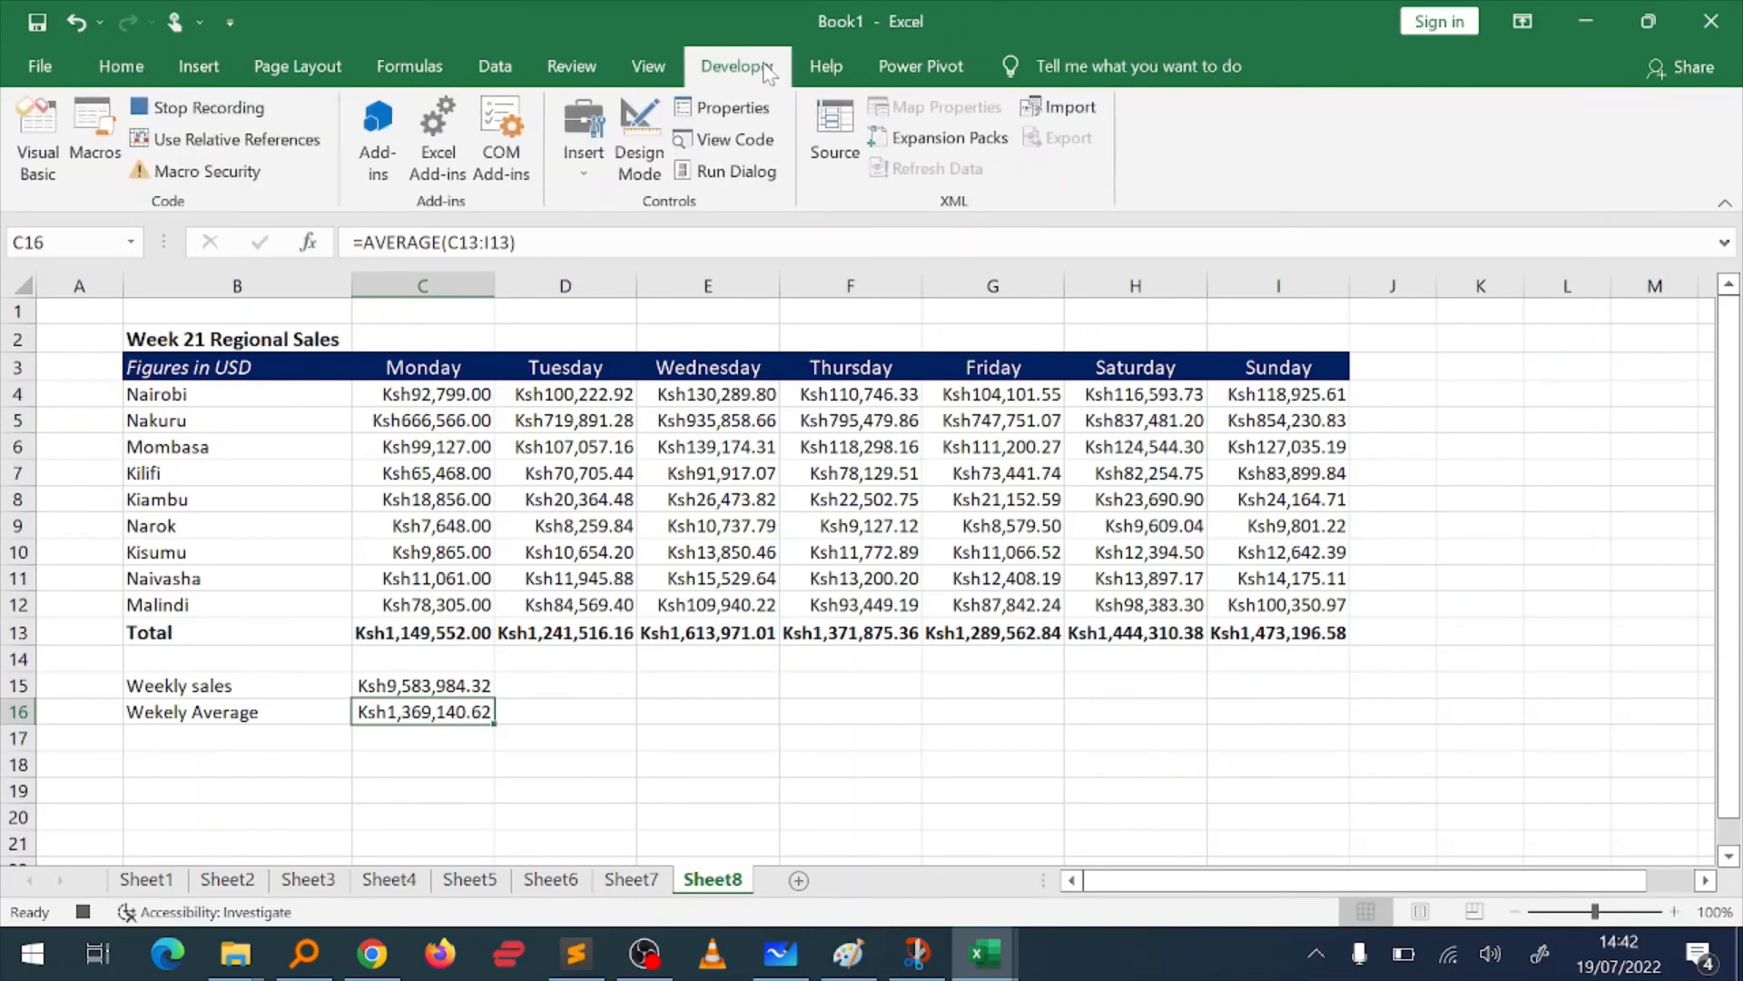
{"action": "left_click", "coordinate": [207, 107]}
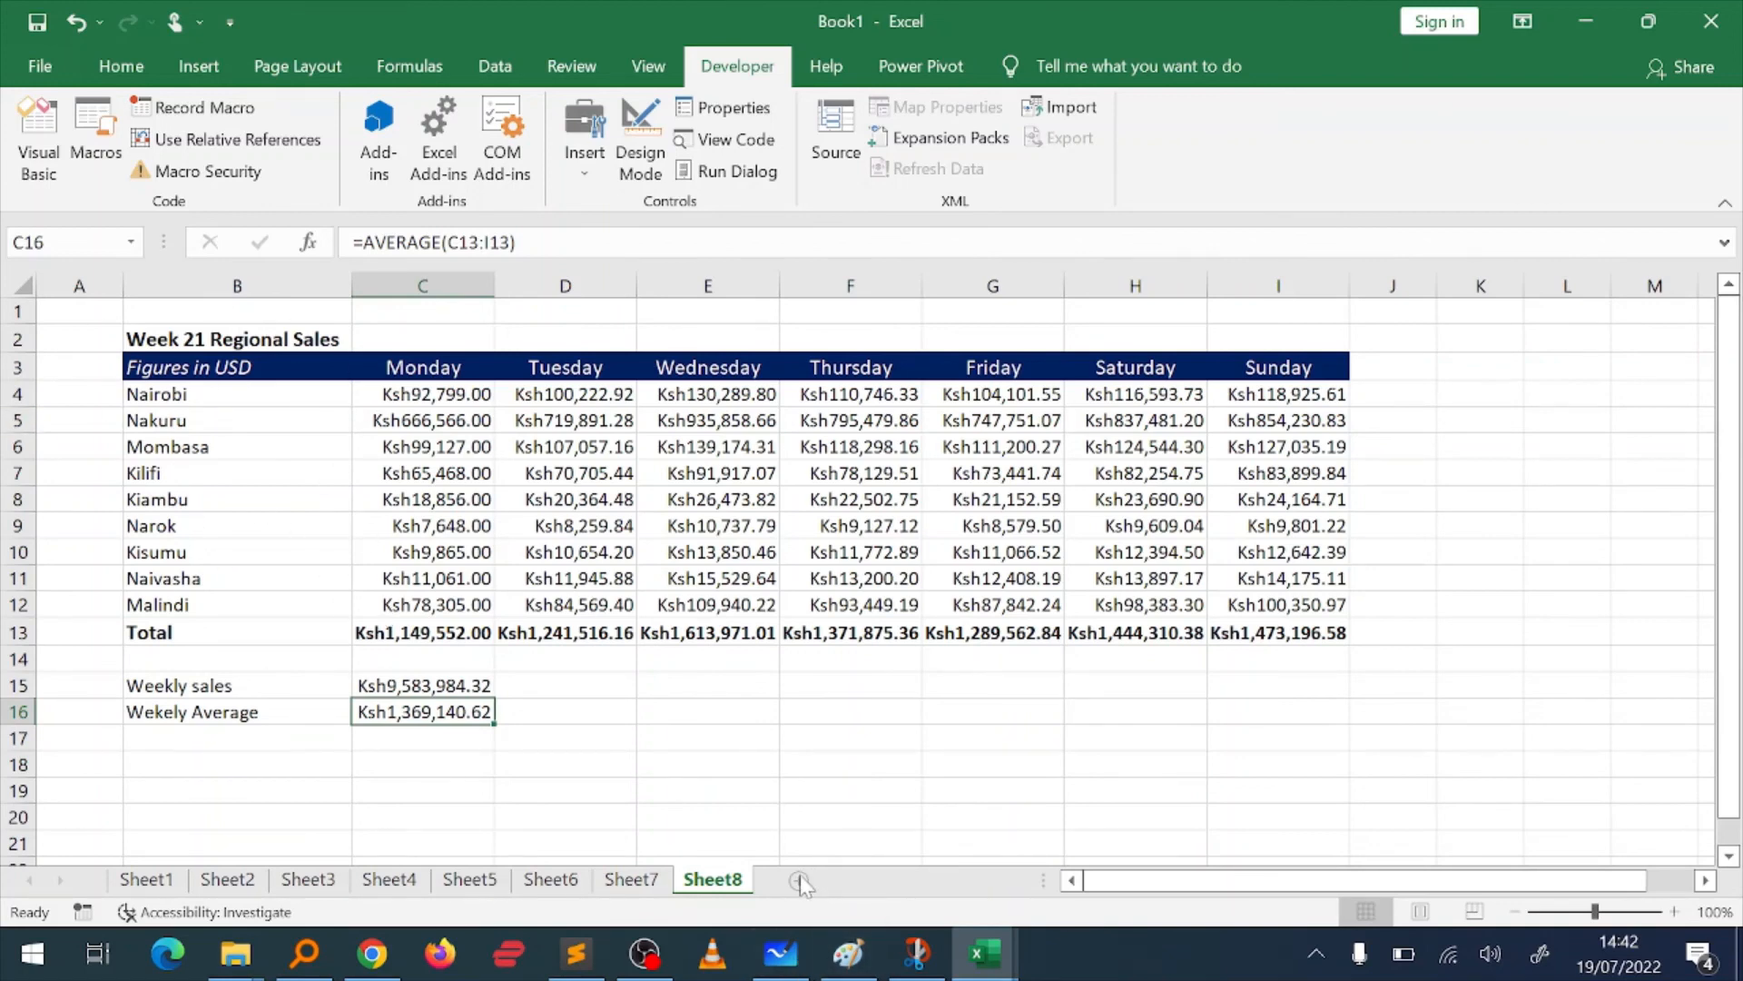
{"action": "key", "text": "alt"}
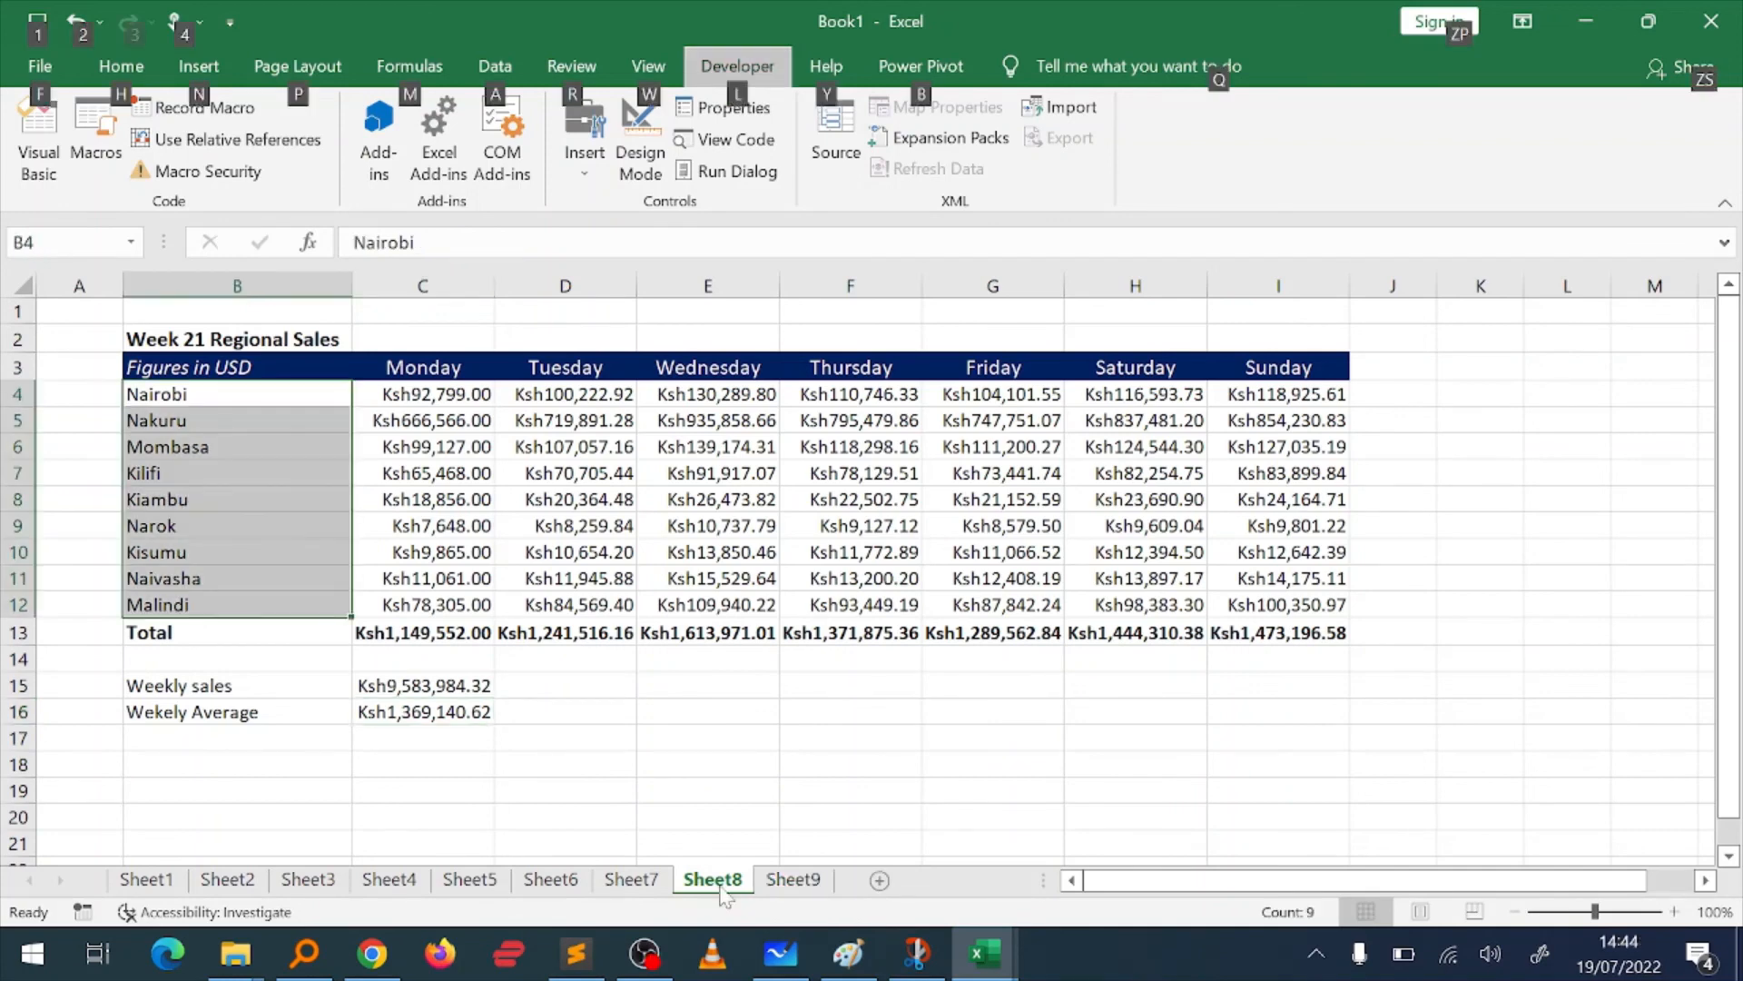
Step: Run the Weekly_sales_adjustment macro on the unformatted Week 22 Regional Sales table on Sheet9
{"action": "left_click", "coordinate": [796, 879]}
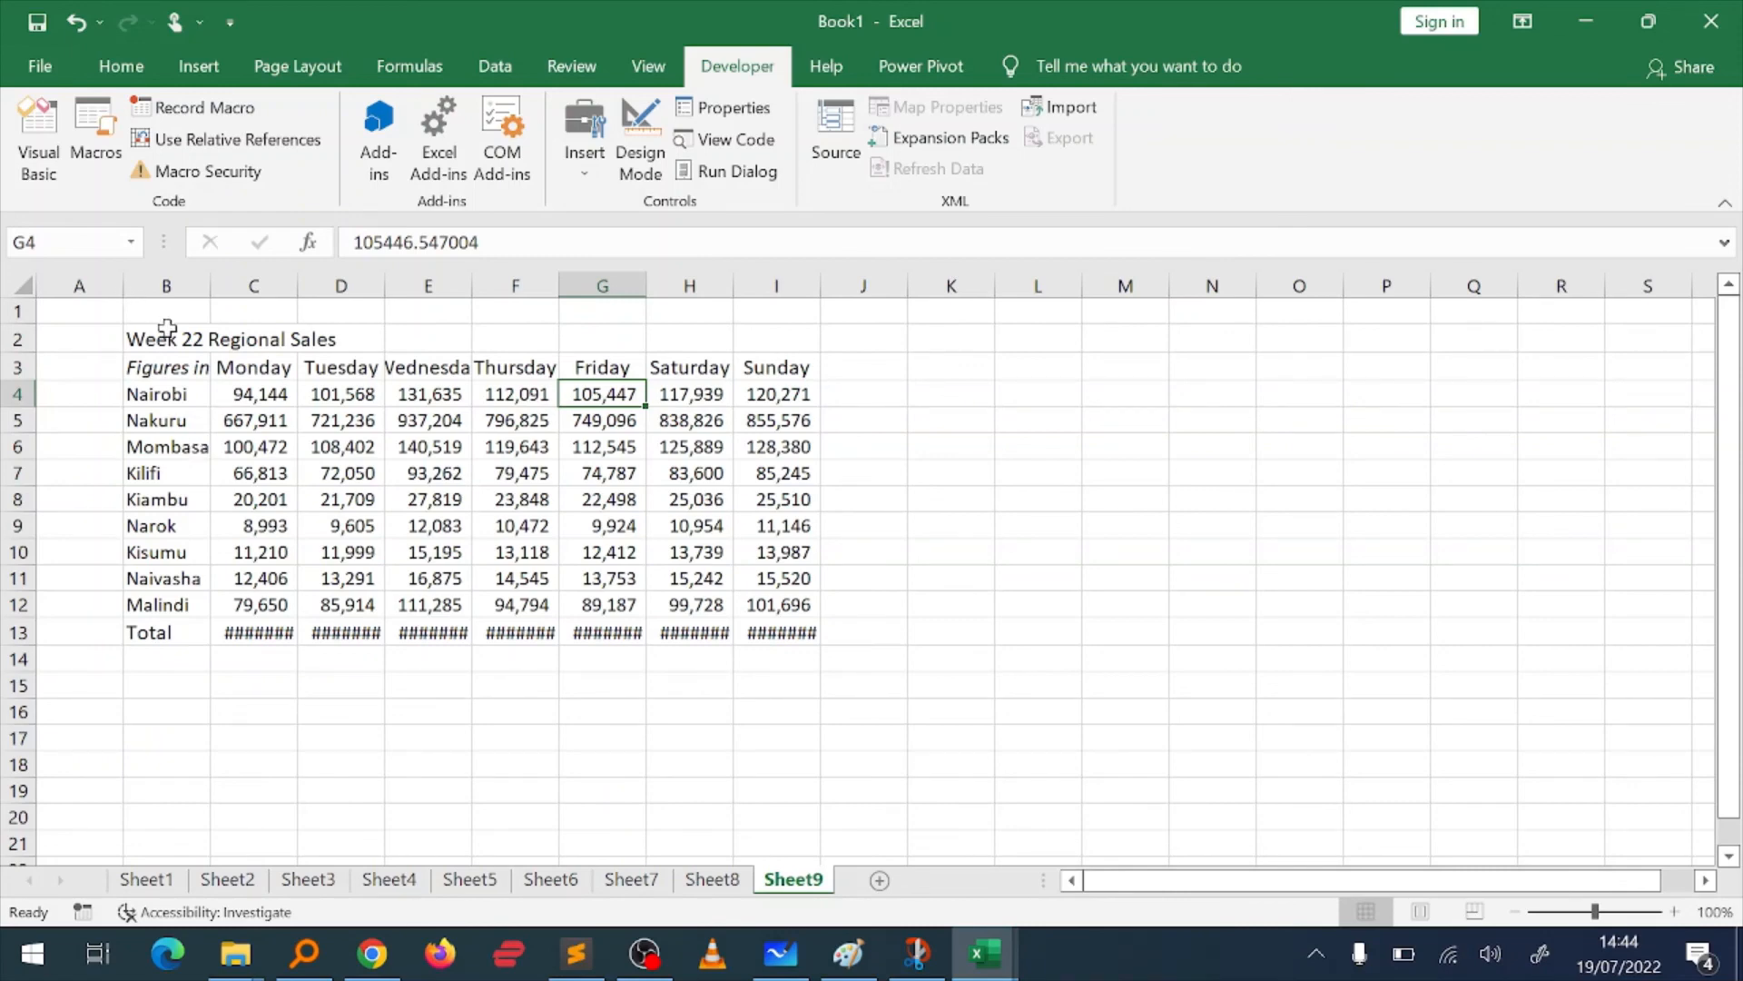
{"action": "left_click", "coordinate": [190, 370]}
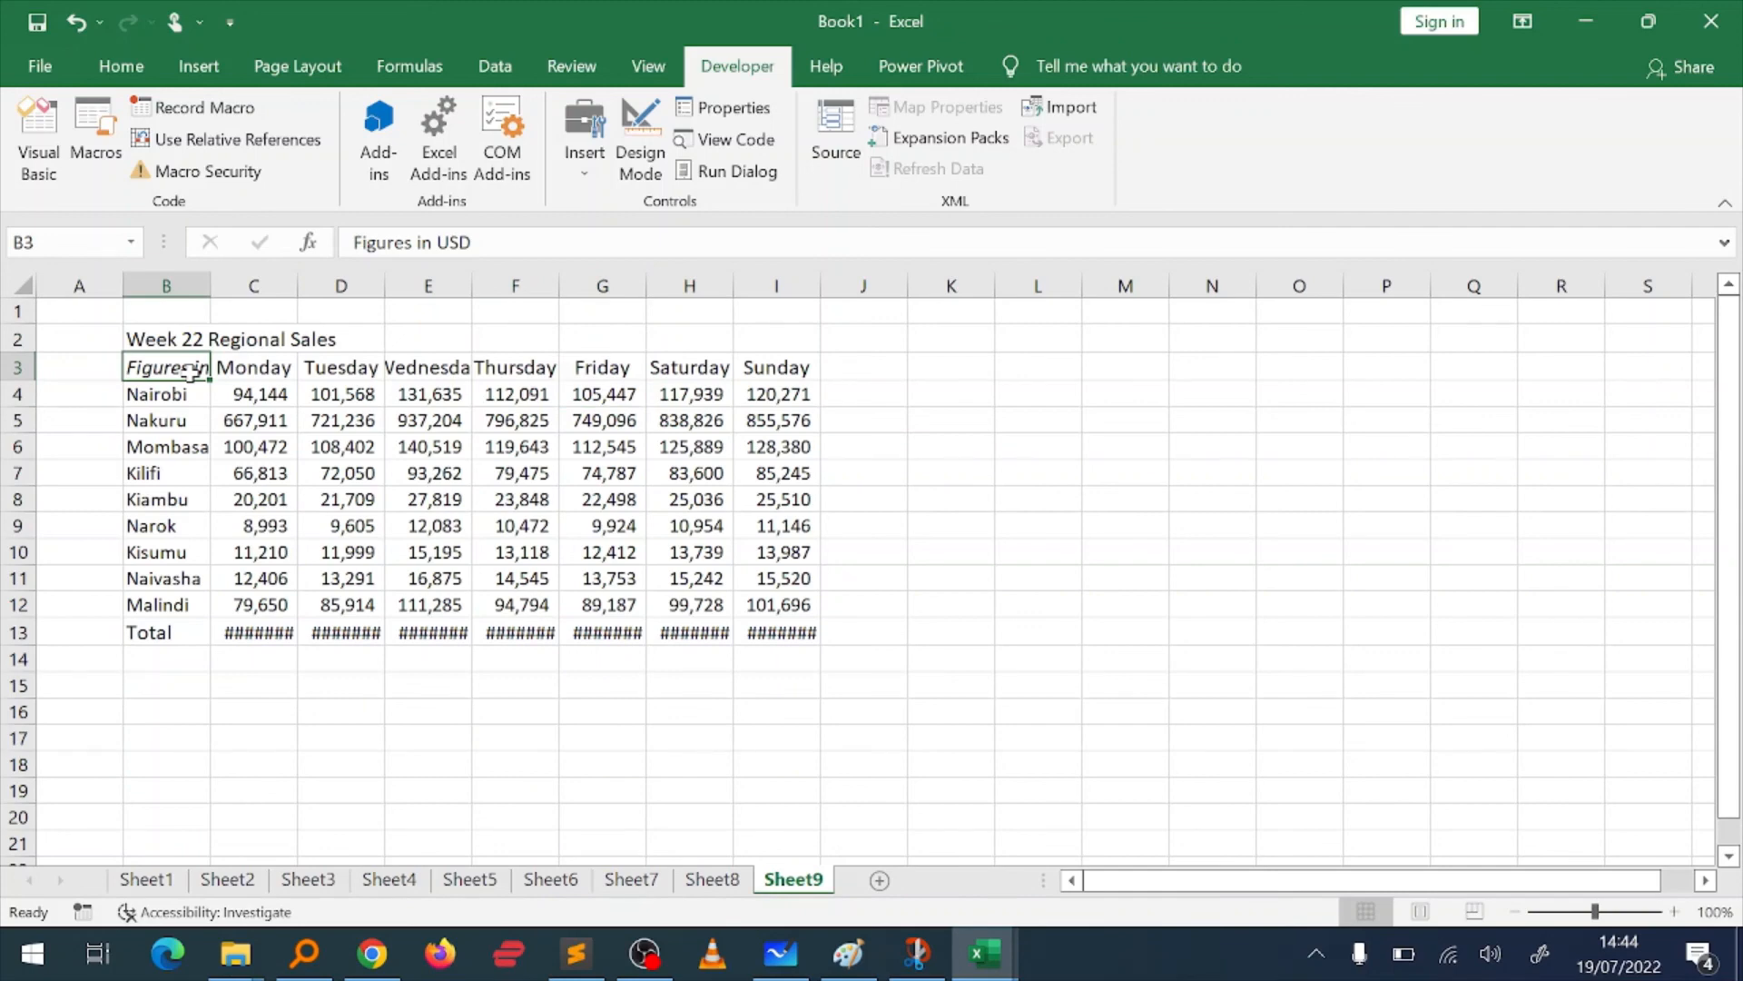
{"action": "key", "text": "Up"}
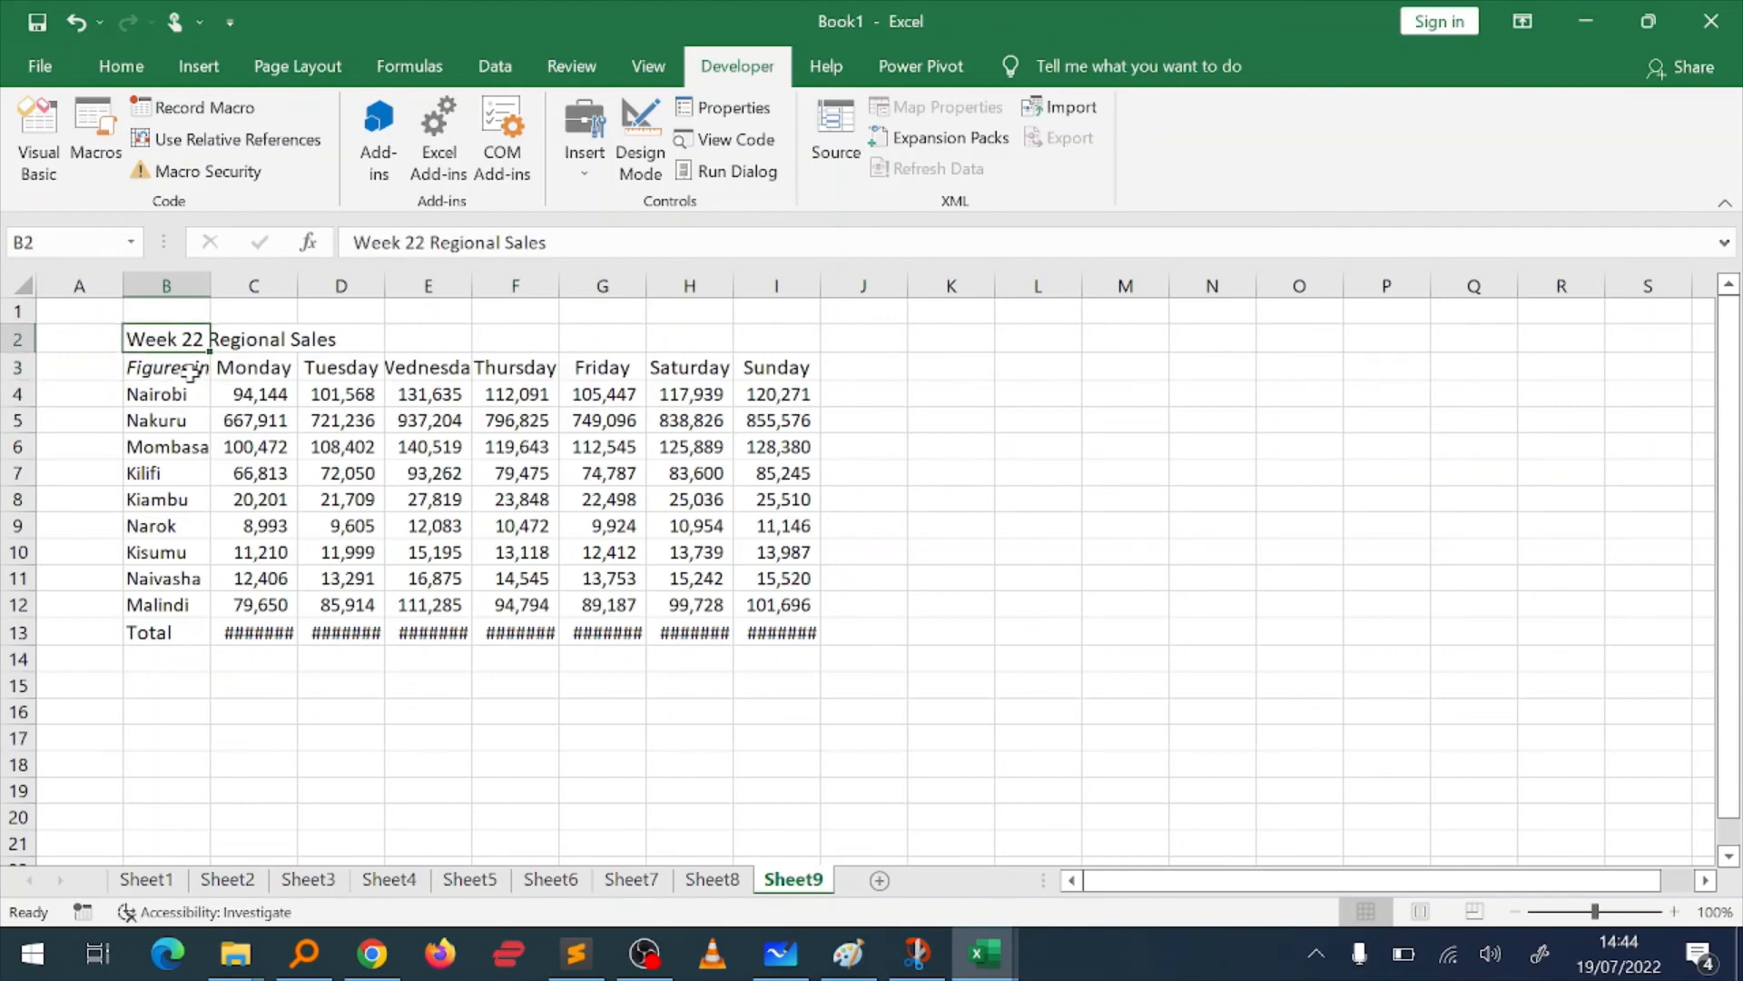
{"action": "key", "text": "Left"}
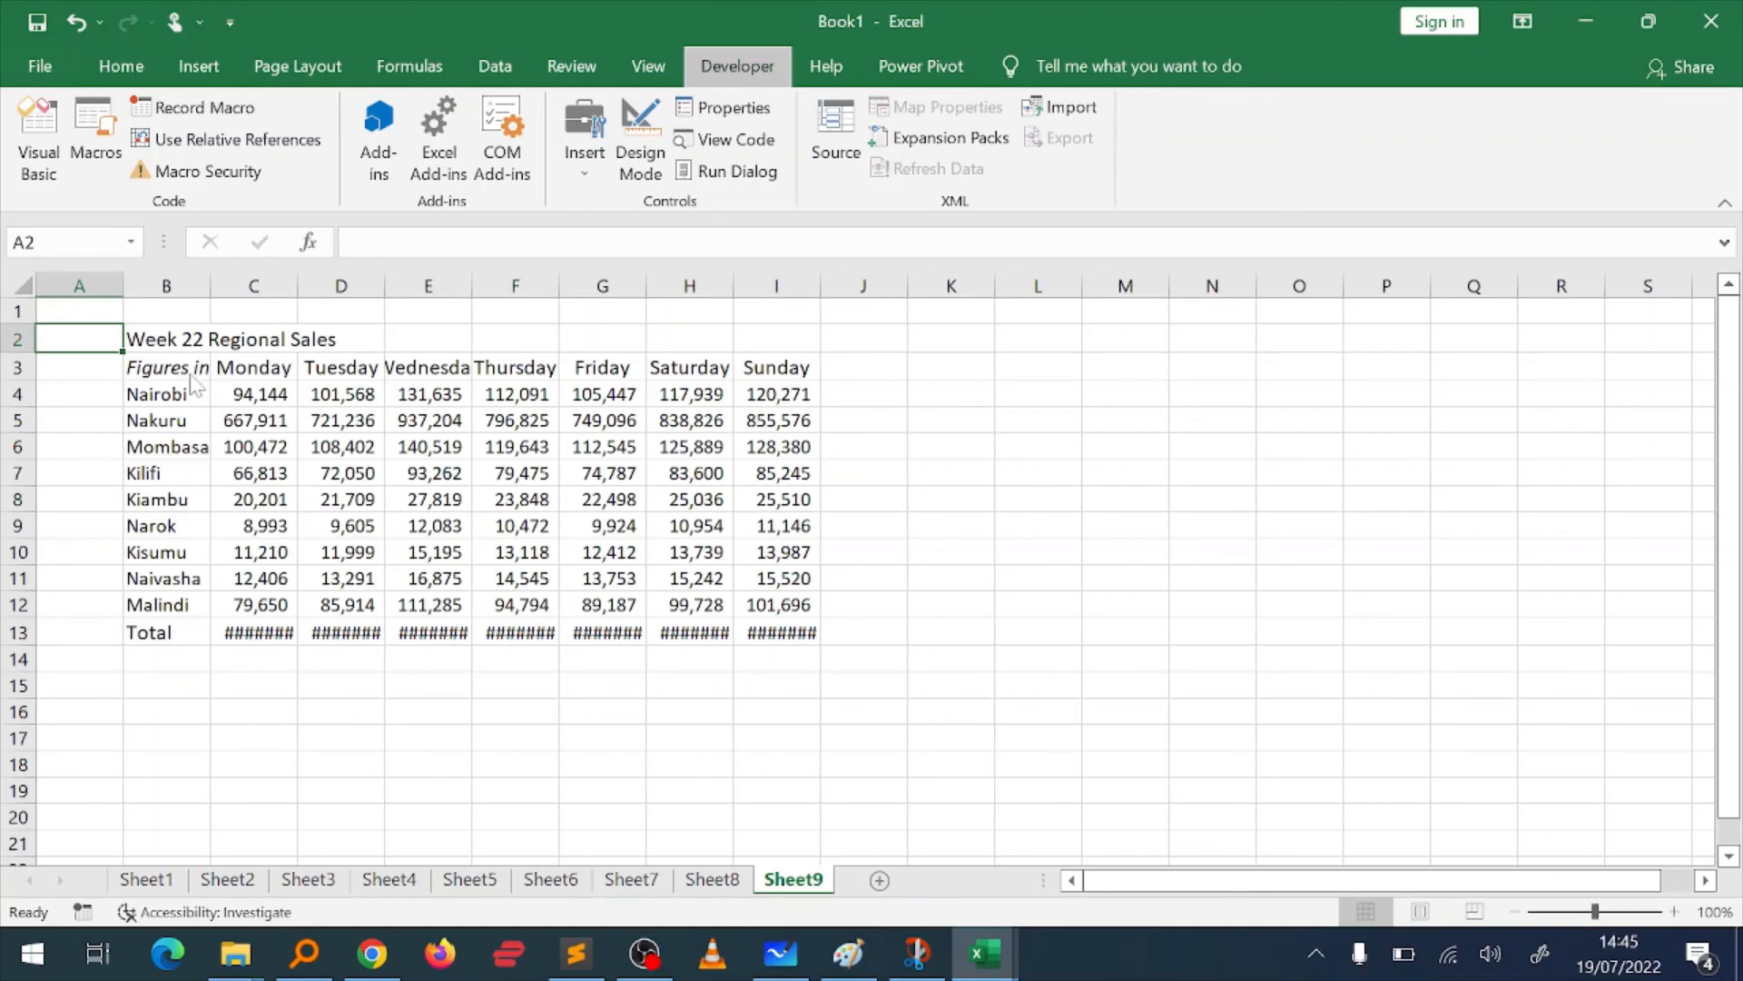
{"action": "left_click", "coordinate": [417, 454]}
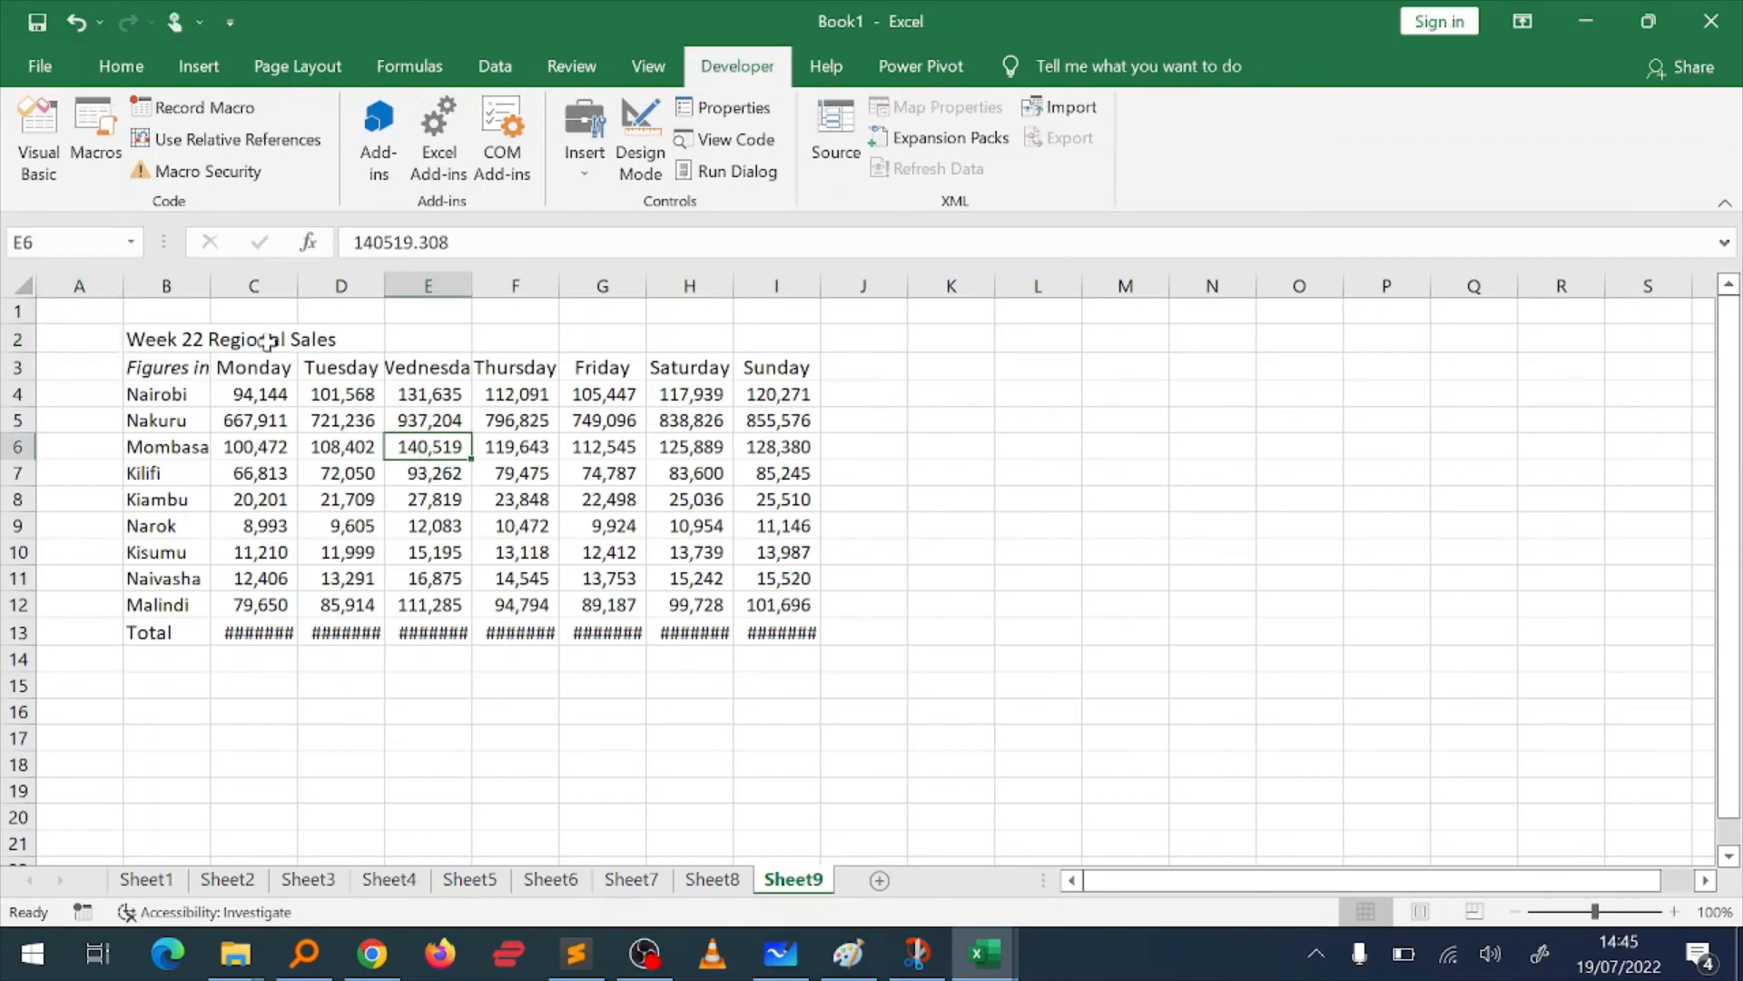
{"action": "left_click", "coordinate": [97, 145]}
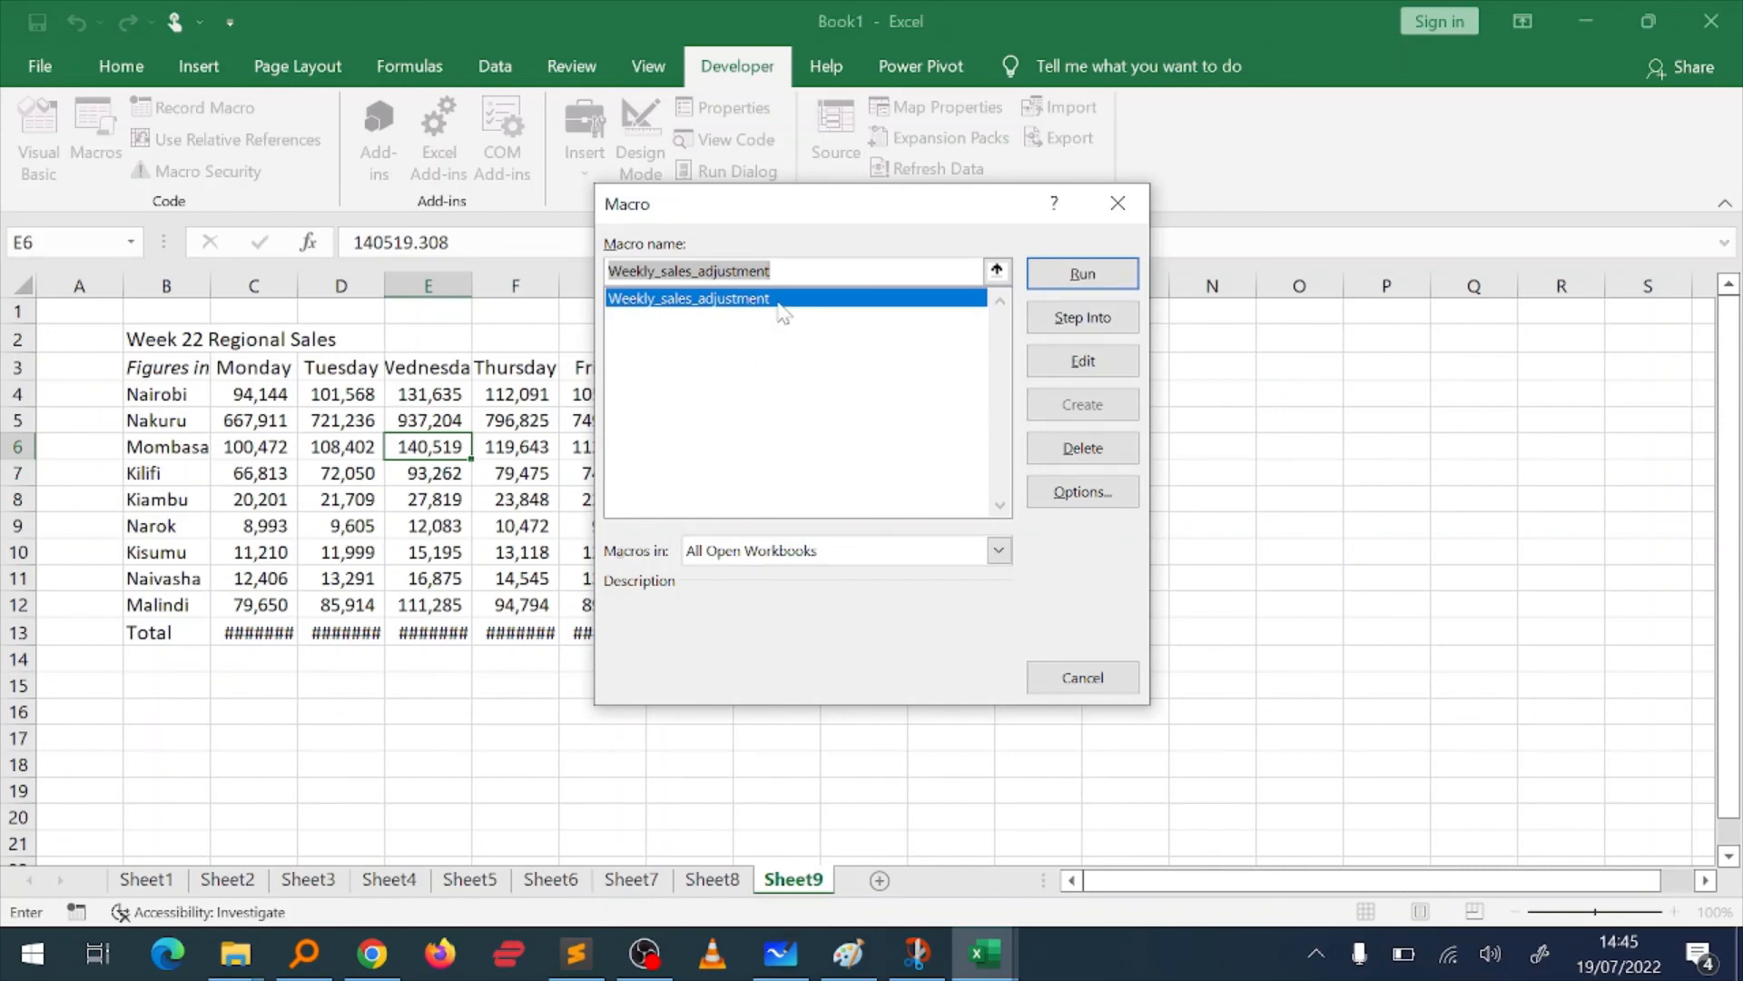
{"action": "left_click", "coordinate": [1042, 283]}
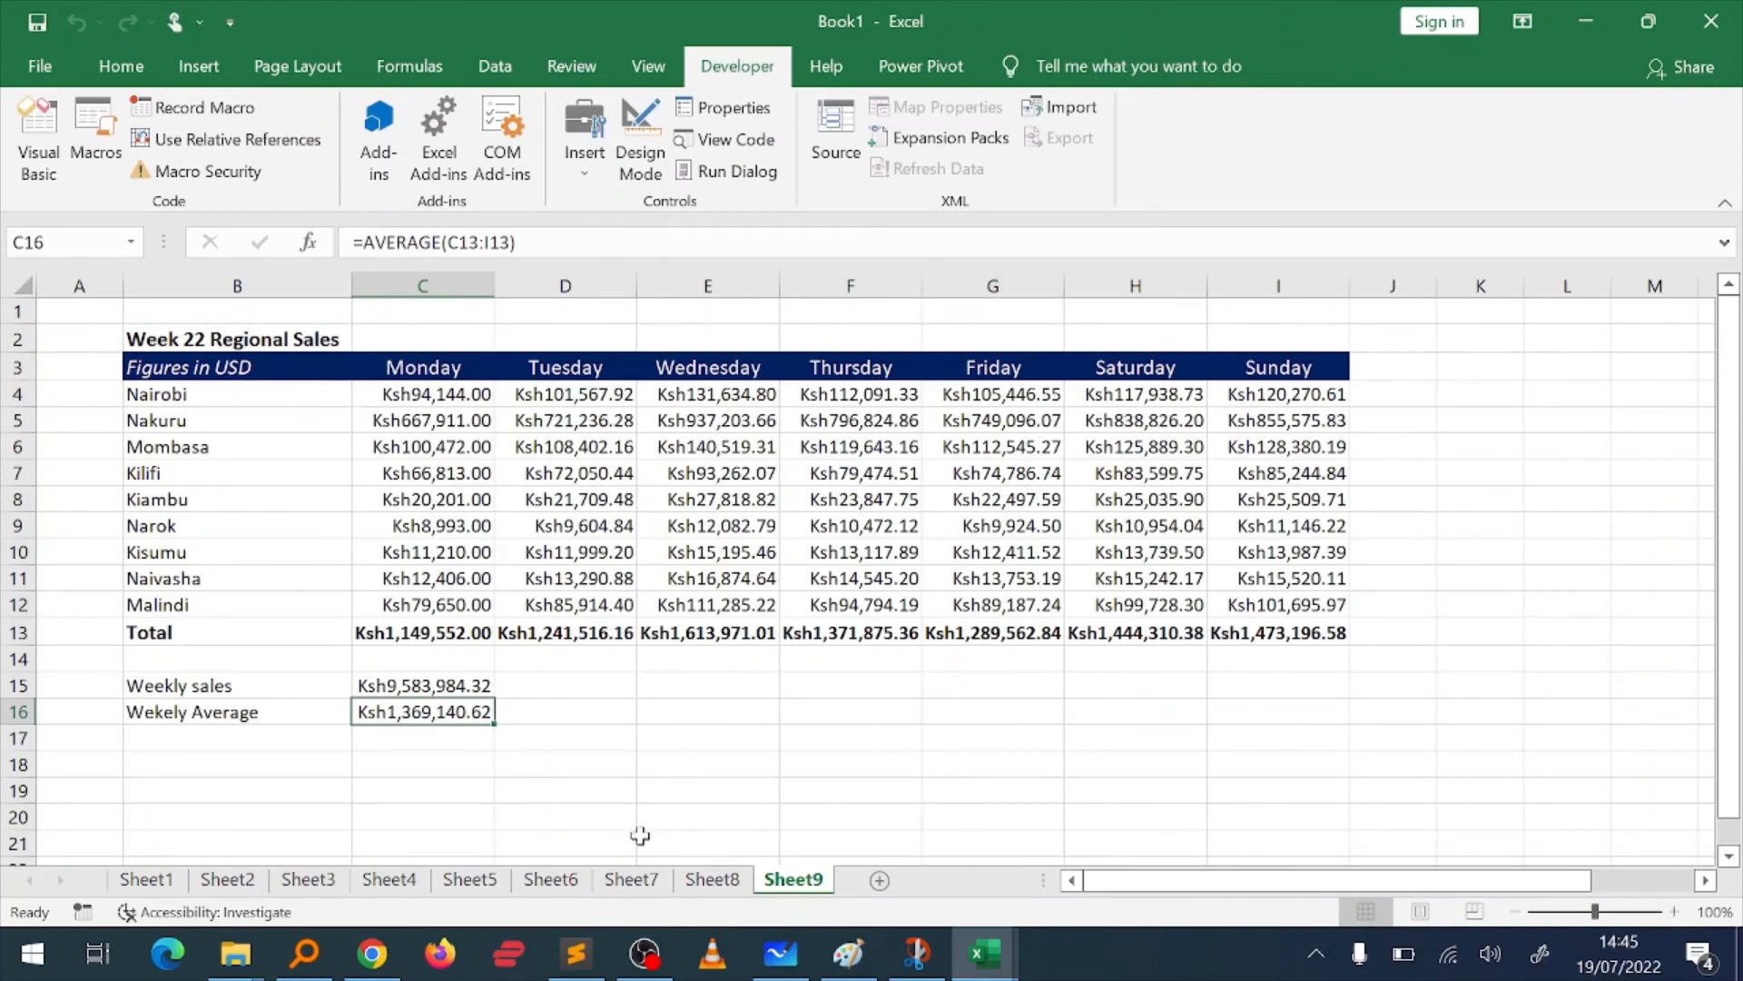
Step: Compare the Week 21 table on Sheet8 with the macro-formatted Week 22 table on Sheet9
{"action": "left_click", "coordinate": [726, 896]}
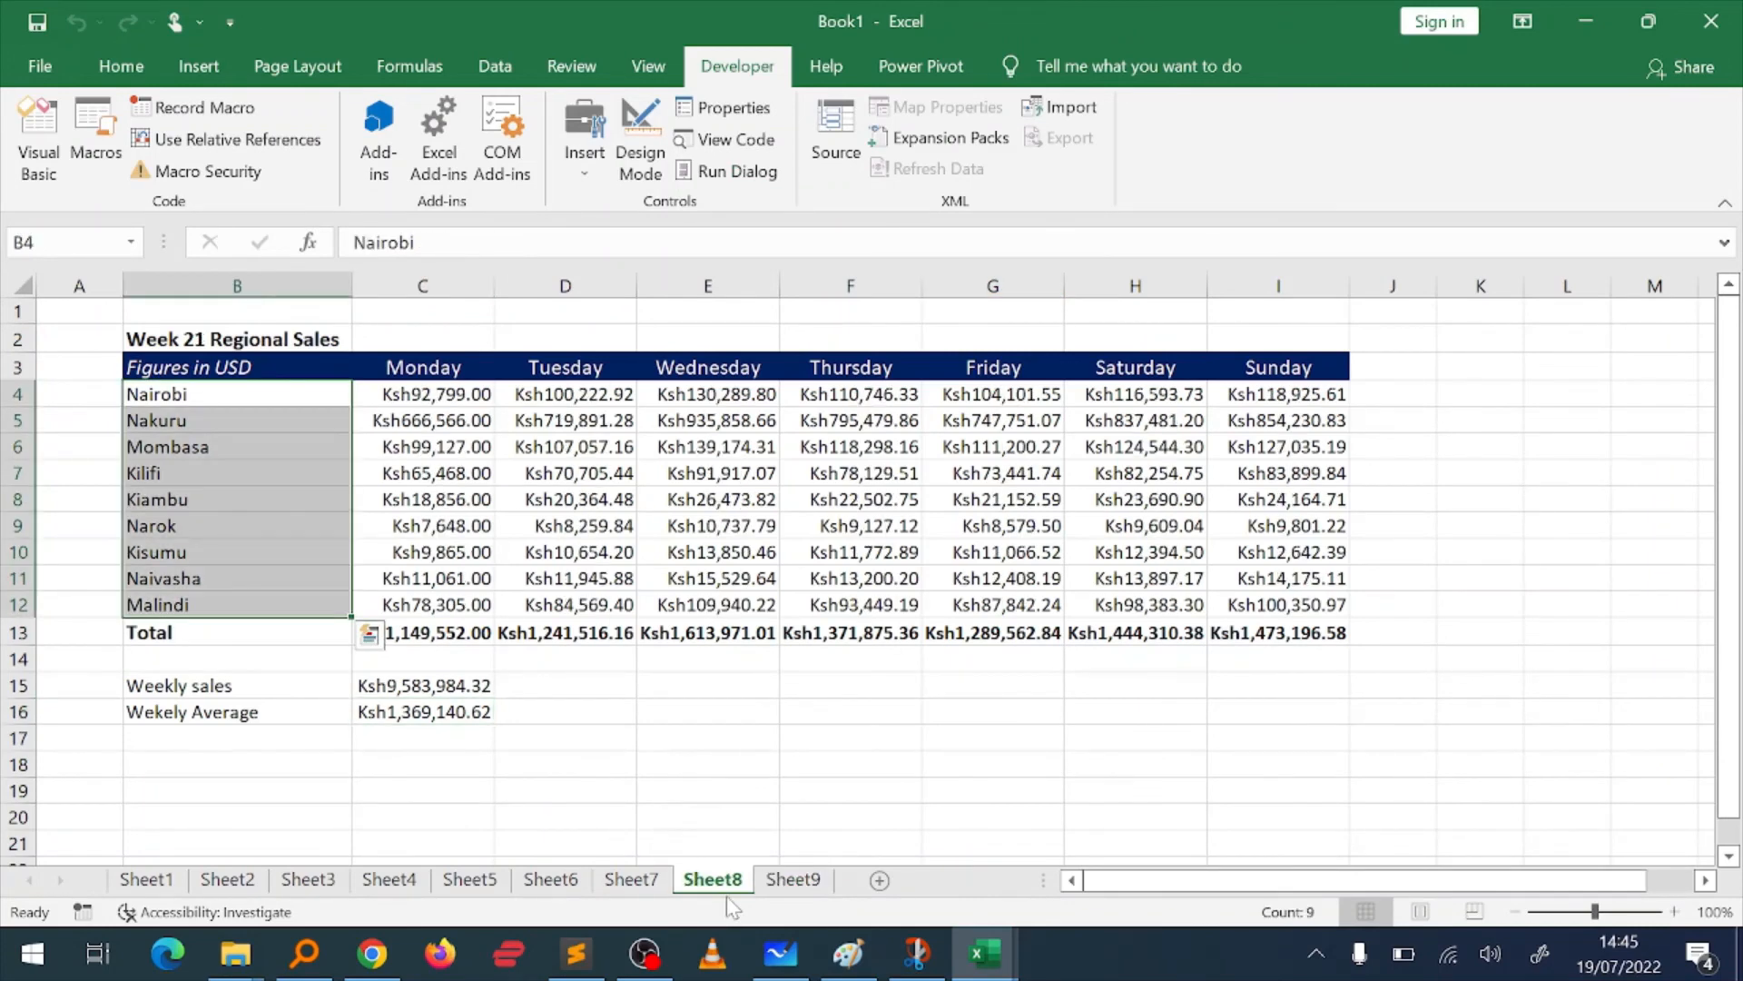
{"action": "left_click", "coordinate": [790, 886]}
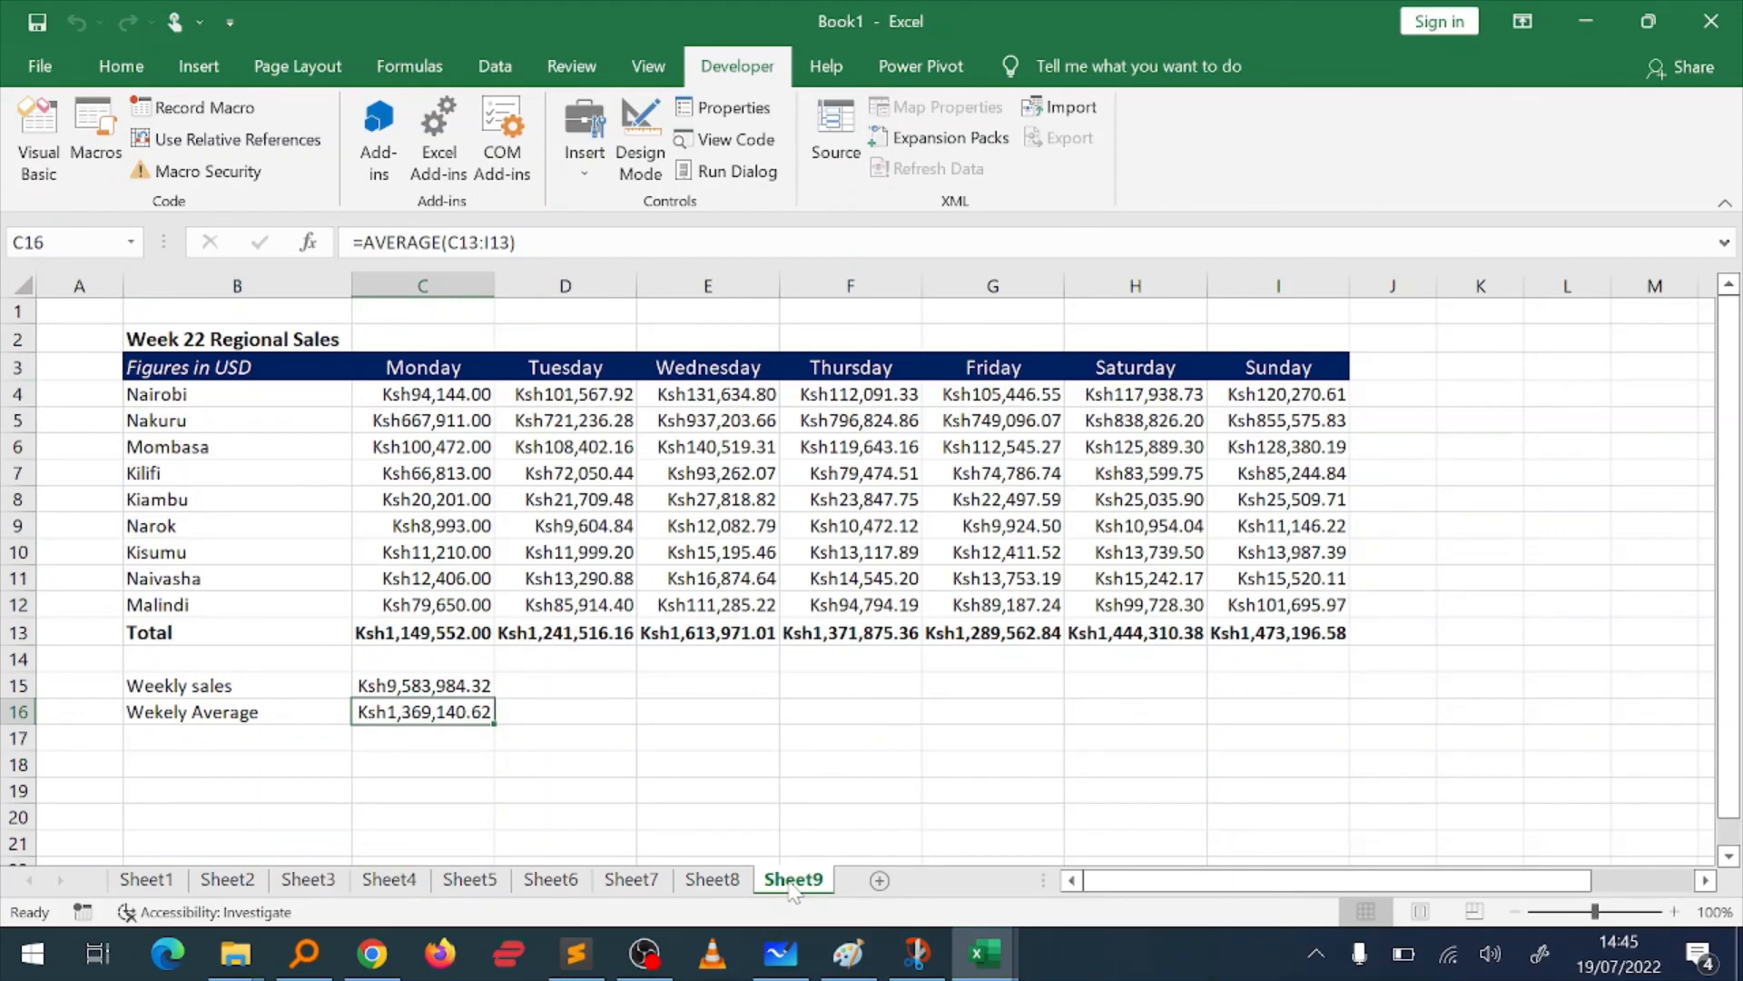
{"action": "left_click", "coordinate": [759, 661]}
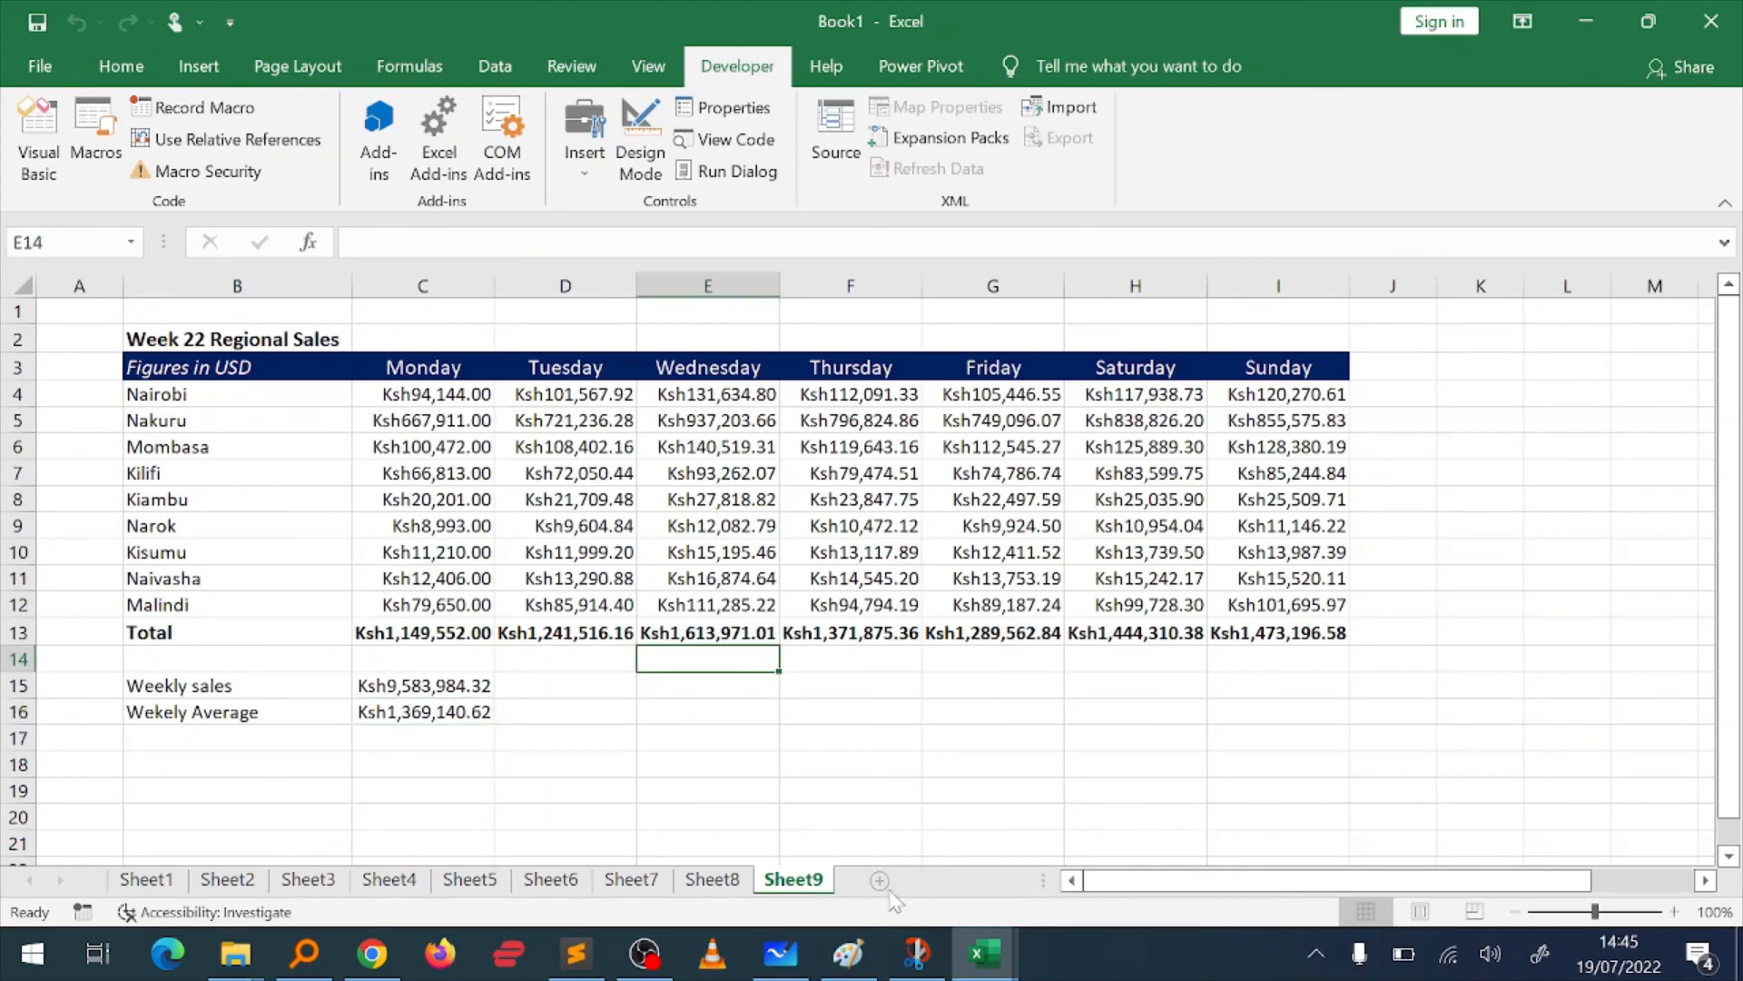
{"action": "left_click", "coordinate": [713, 882]}
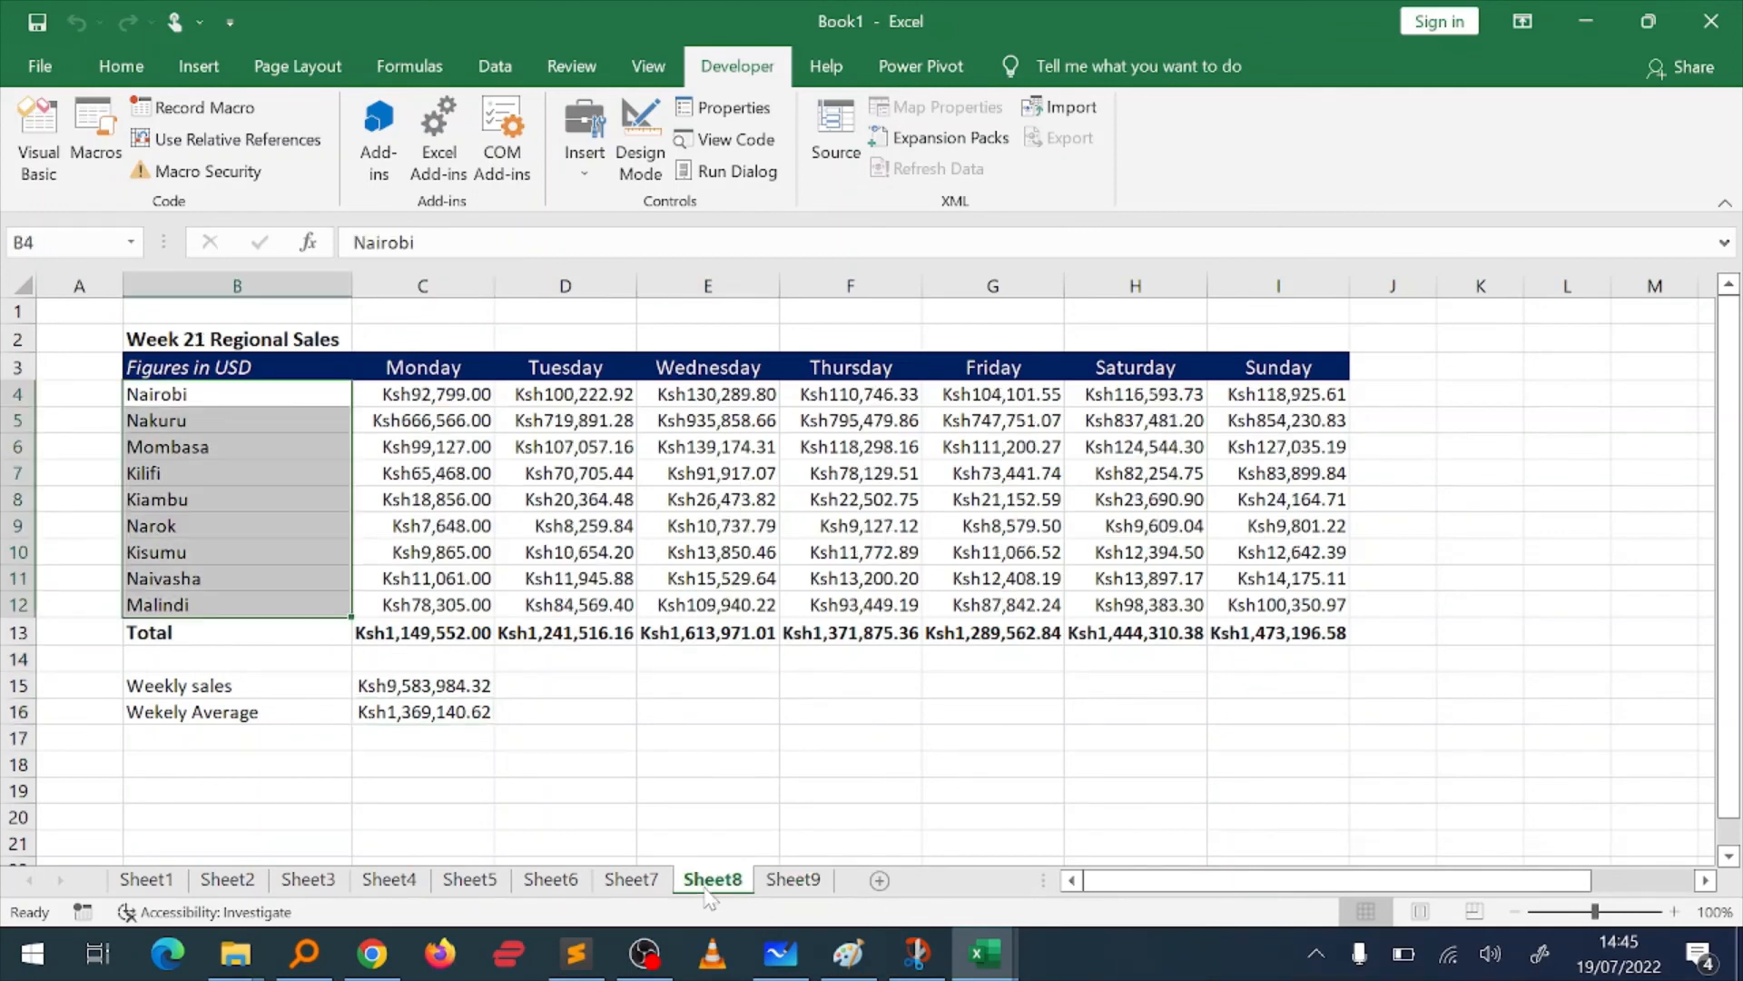
{"action": "left_click", "coordinate": [792, 888]}
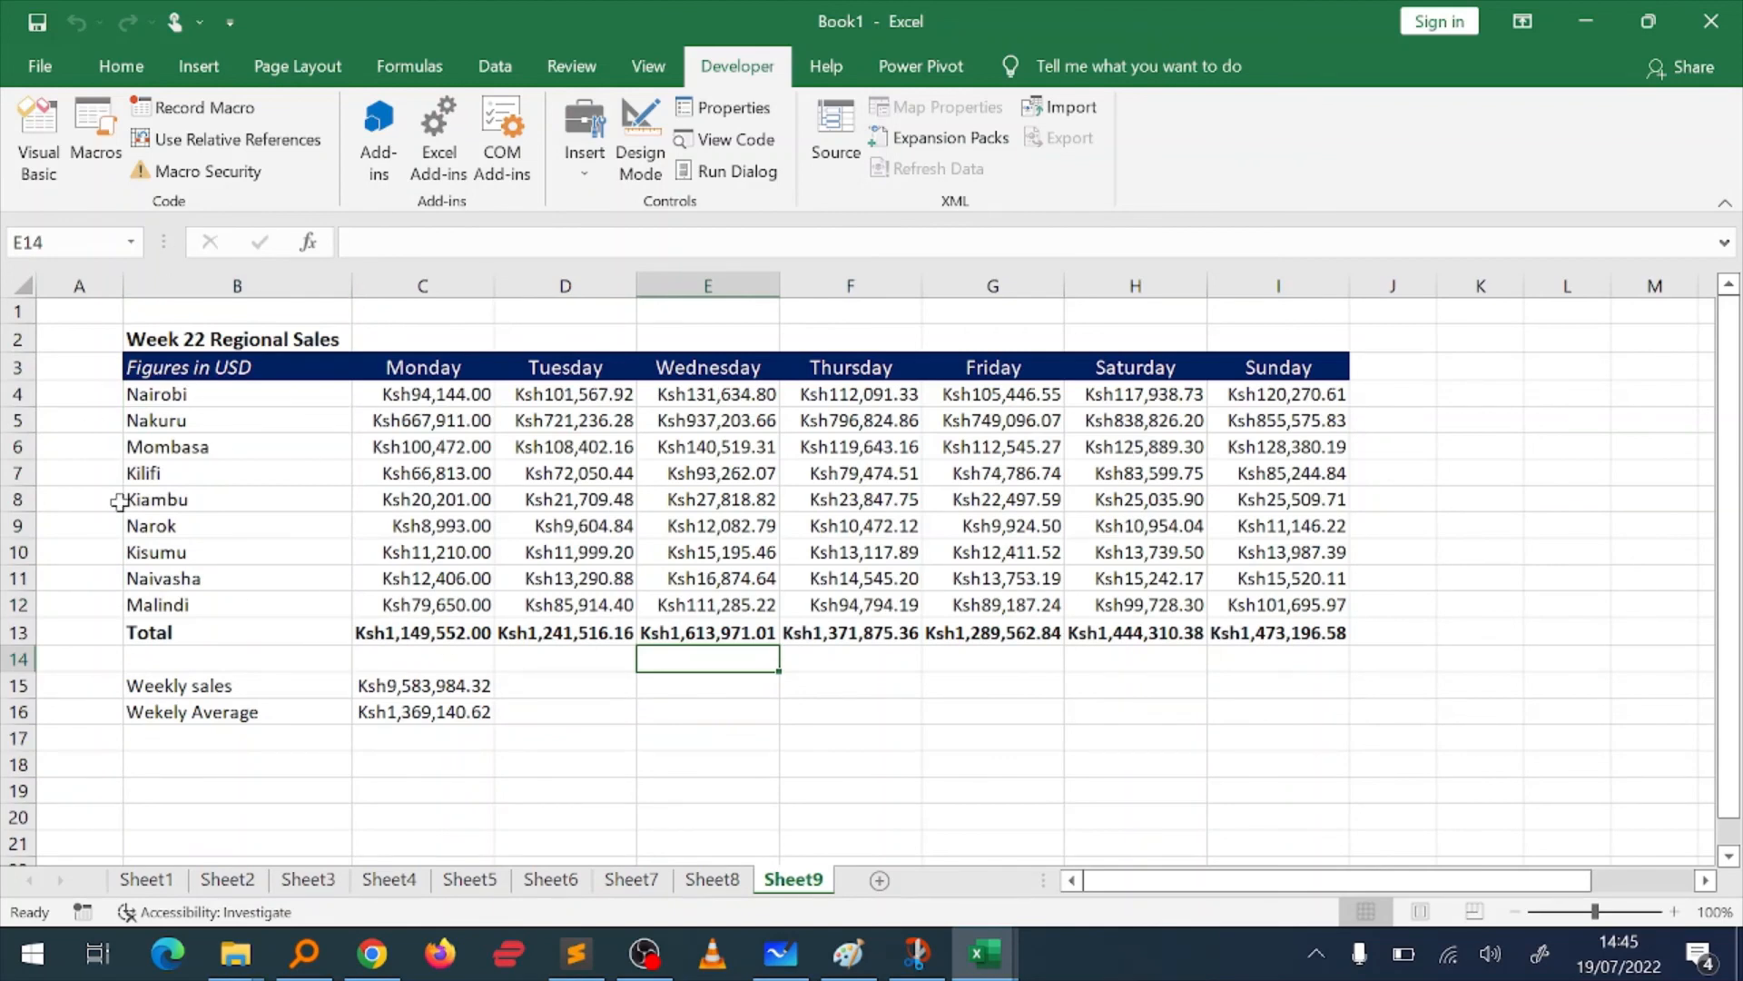
{"action": "left_click", "coordinate": [713, 880]}
{"action": "left_click", "coordinate": [781, 881]}
{"action": "left_click", "coordinate": [708, 882]}
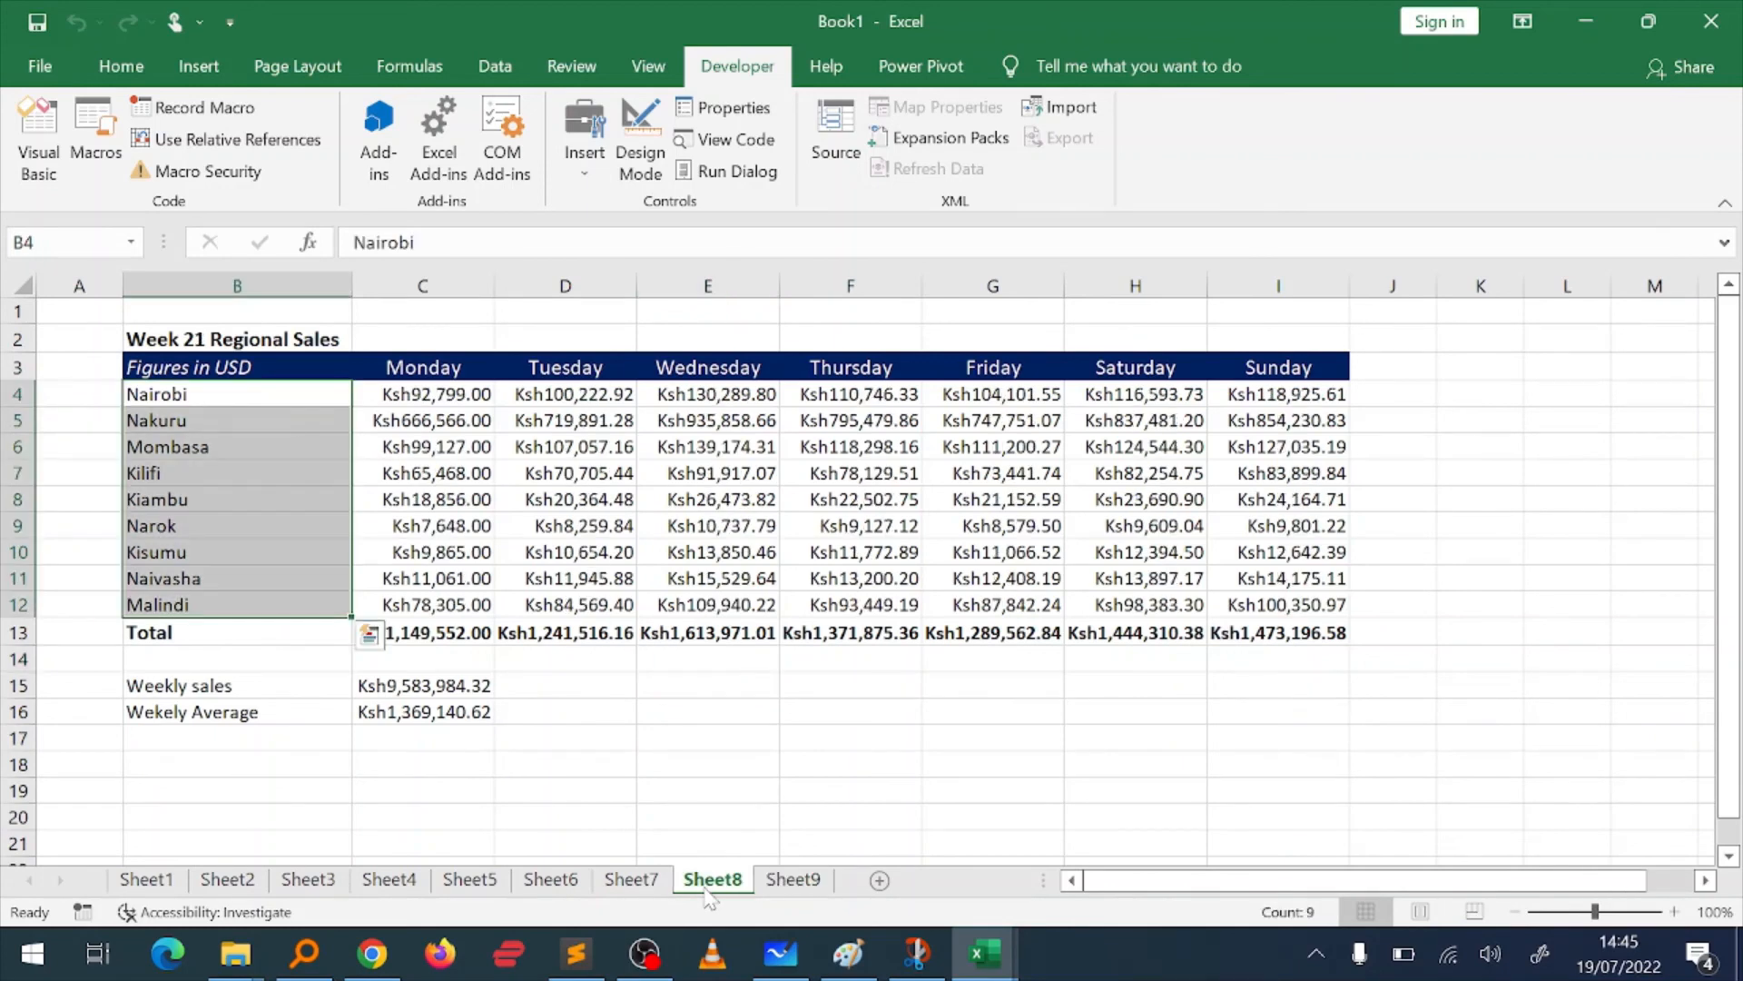
{"action": "left_click", "coordinate": [791, 880]}
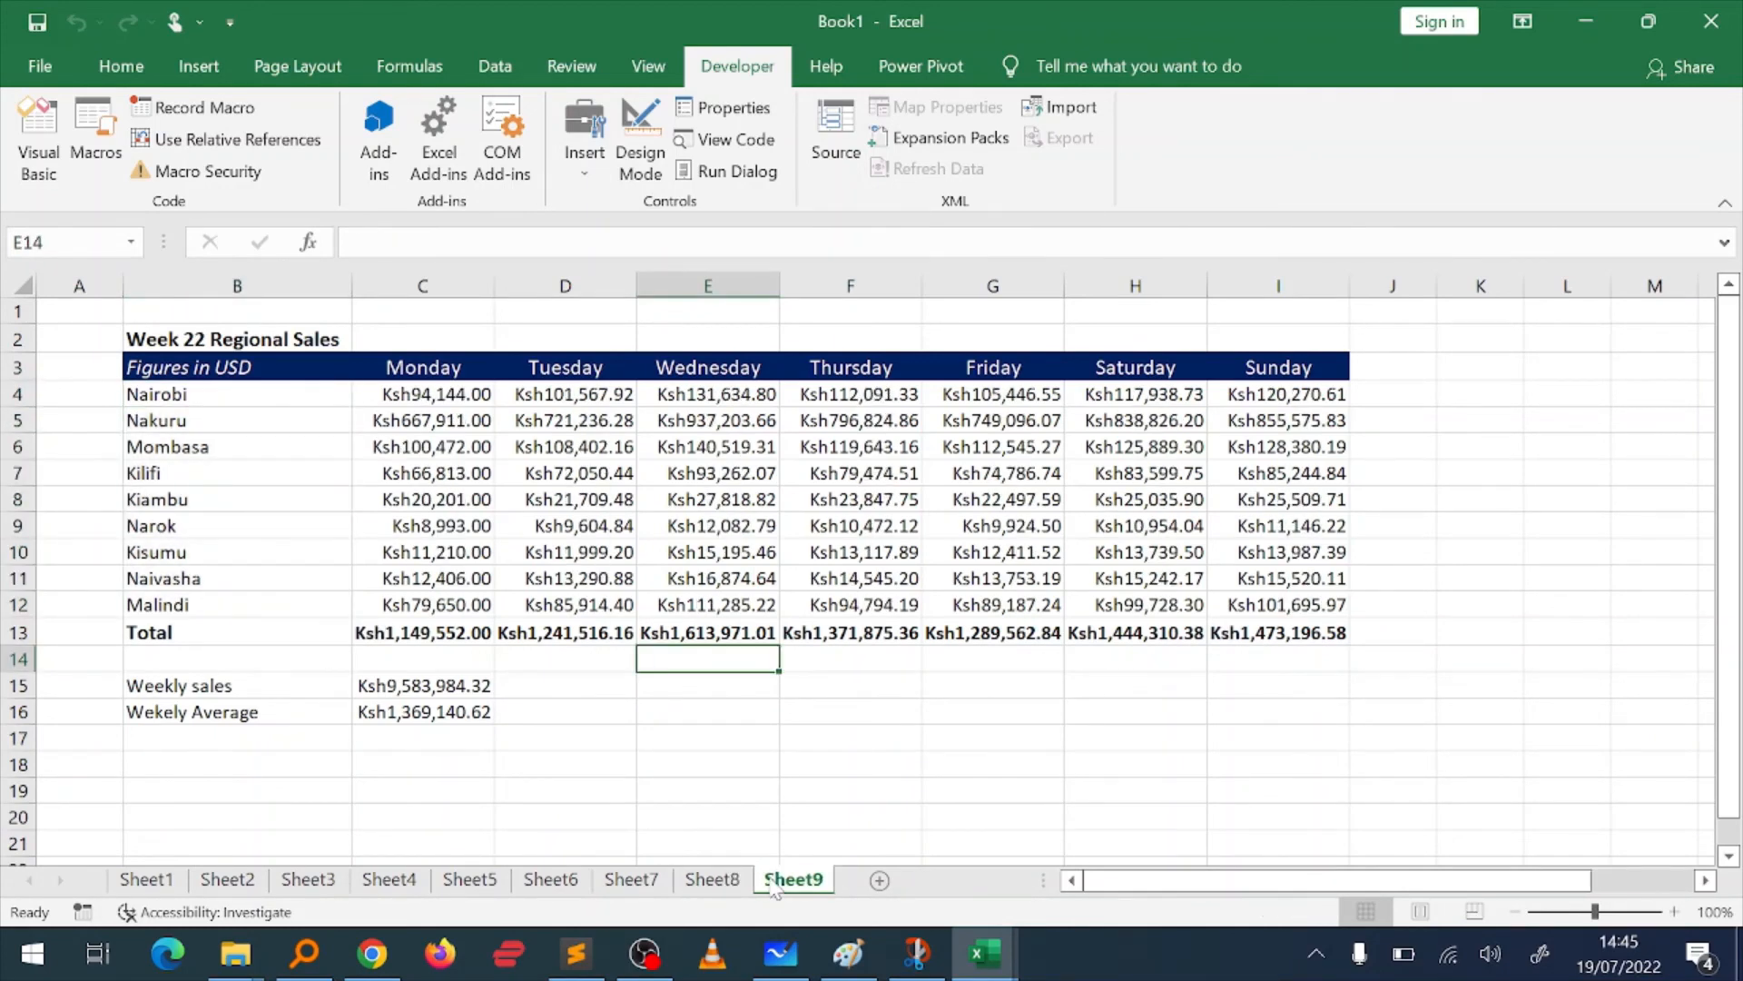
Step: Inspect the weekly sales formula in C15 on Sheet9 and the total cells it refers to
{"action": "key", "text": "Left"}
{"action": "key", "text": "Left"}
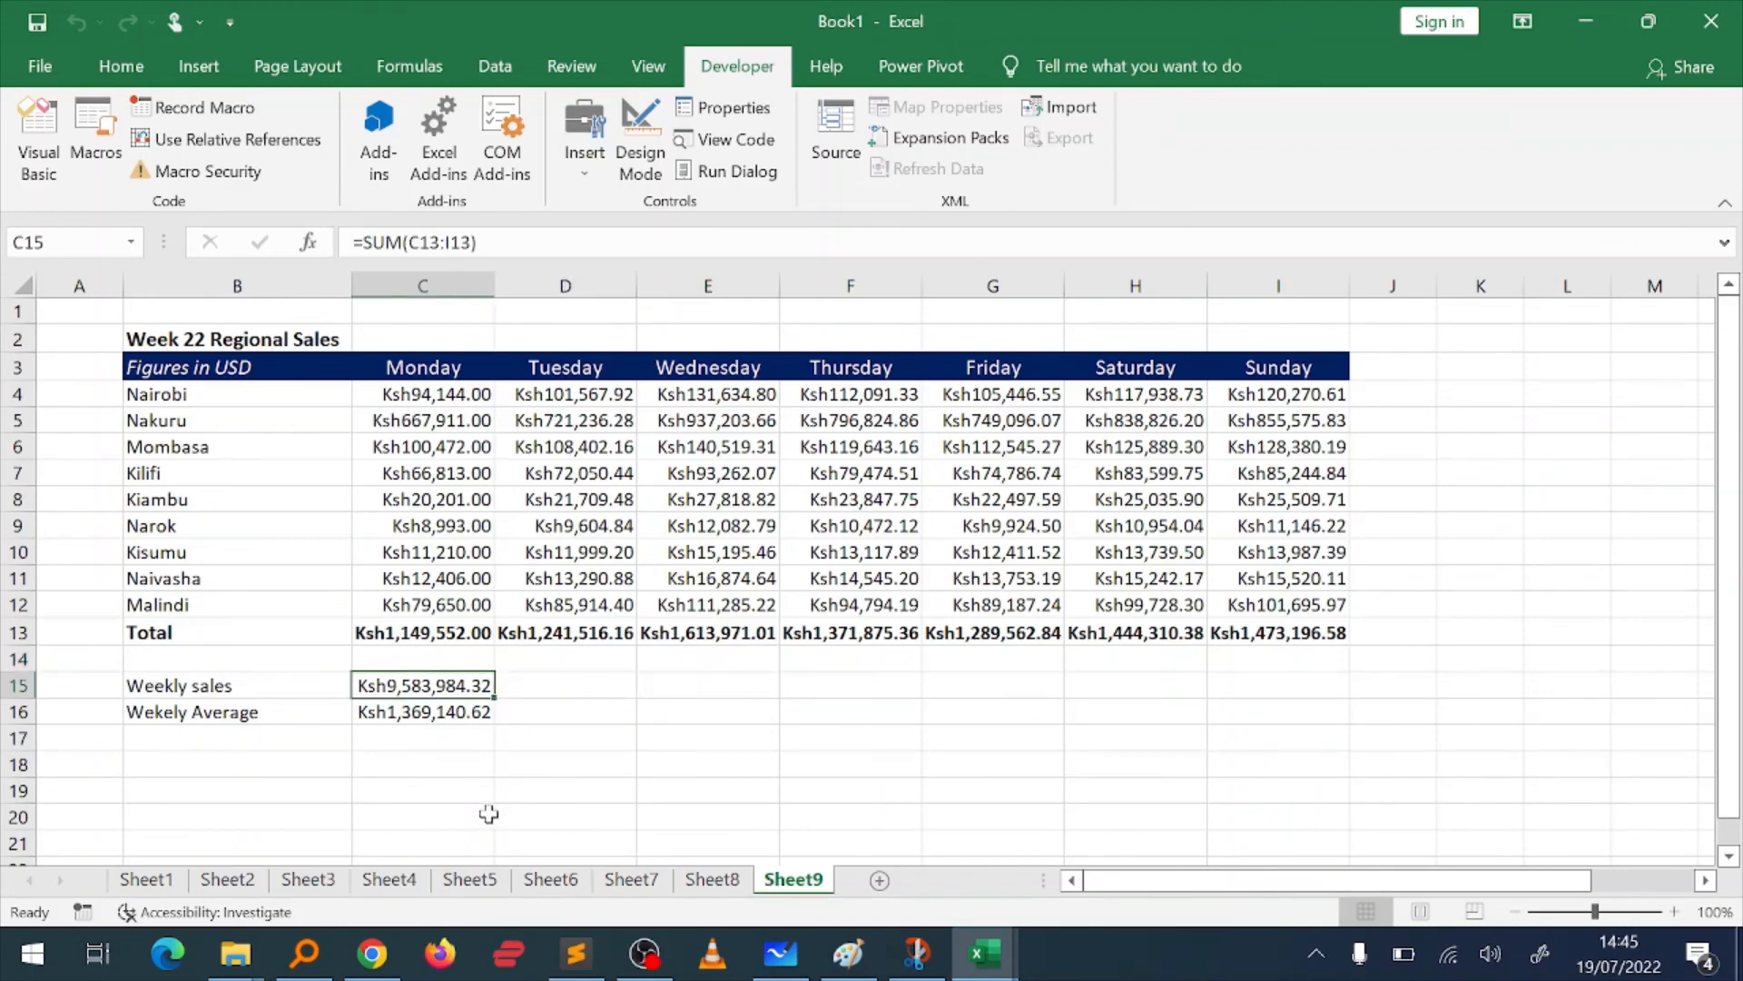
{"action": "double_click", "coordinate": [464, 682]}
{"action": "key", "text": "Return"}
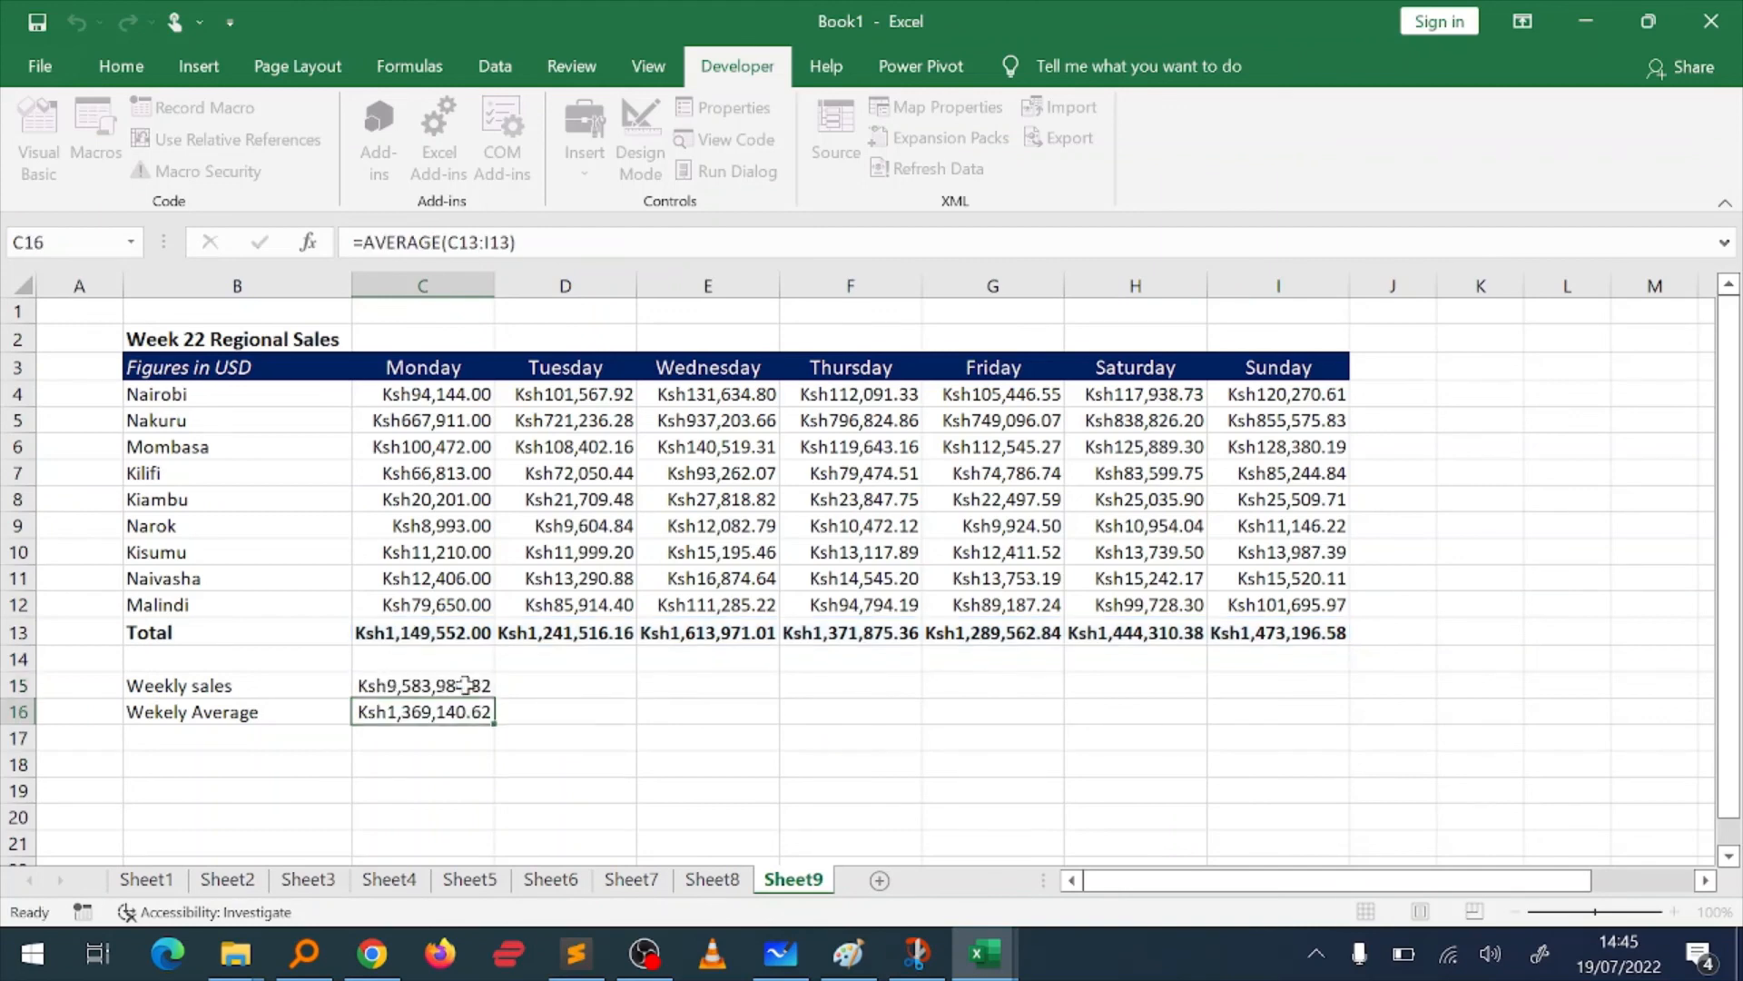
Step: Inspect the weekly average formula in C16 on Sheet9 and compare the table with the Week 21 table on Sheet8
{"action": "double_click", "coordinate": [457, 712]}
{"action": "key", "text": "Return"}
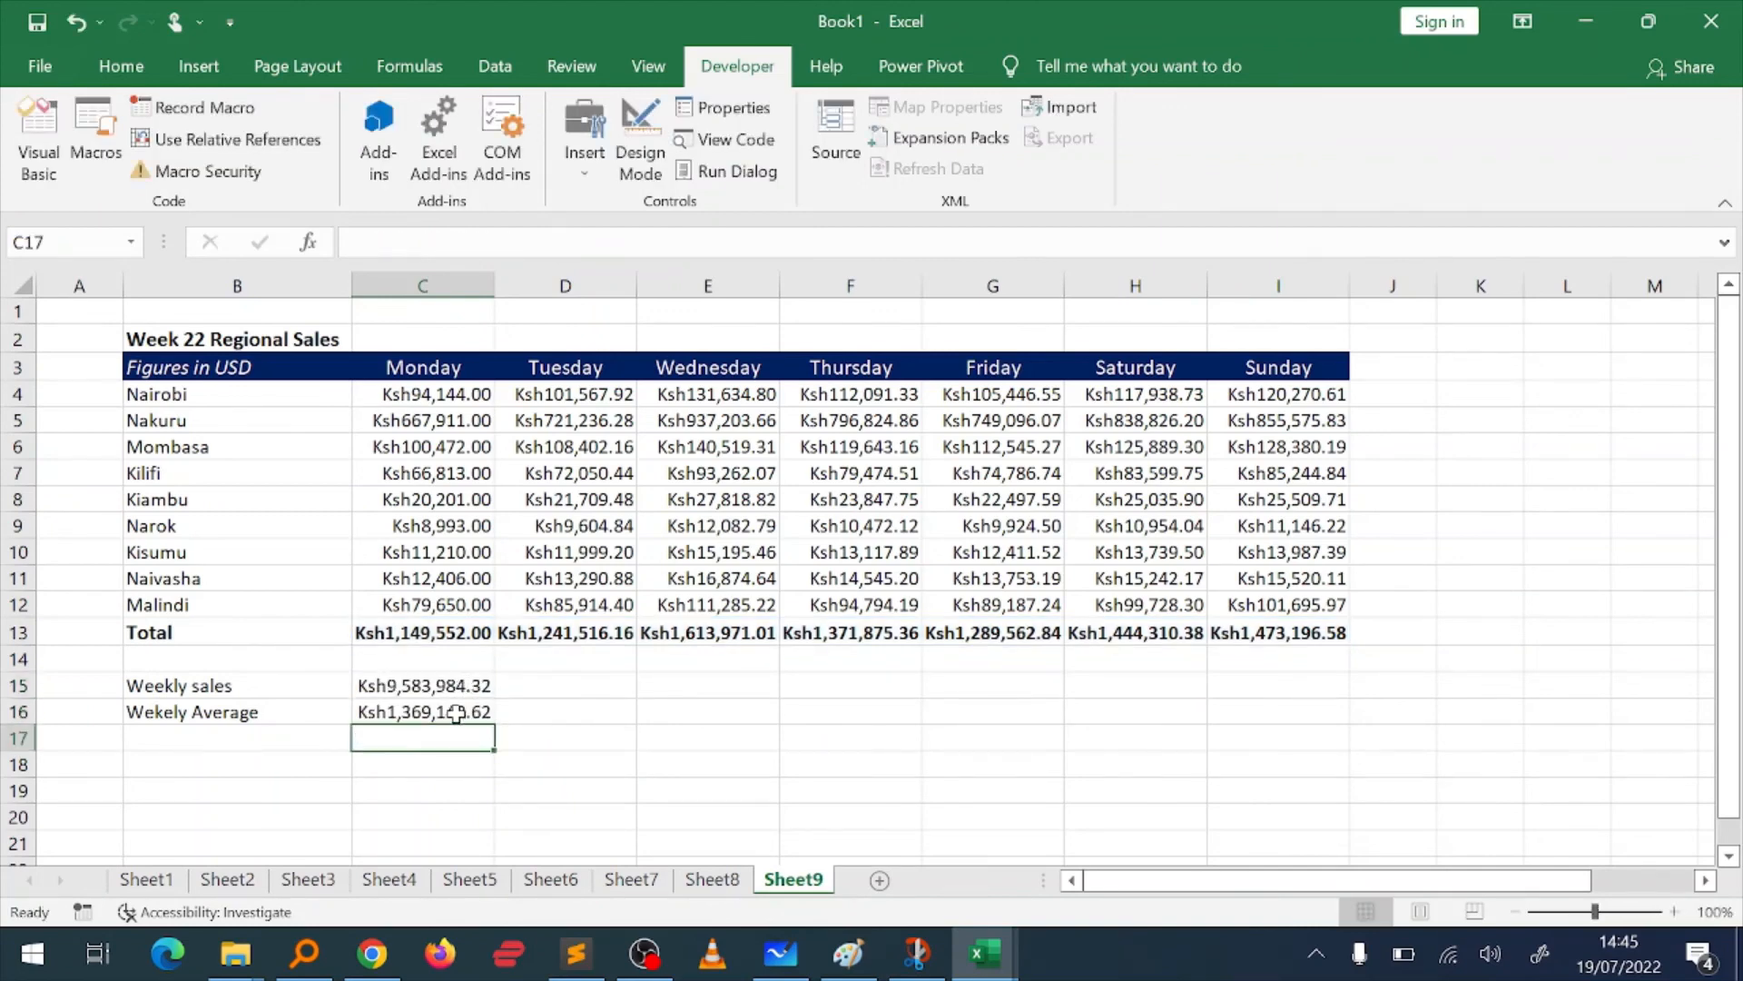
{"action": "left_click", "coordinate": [711, 880]}
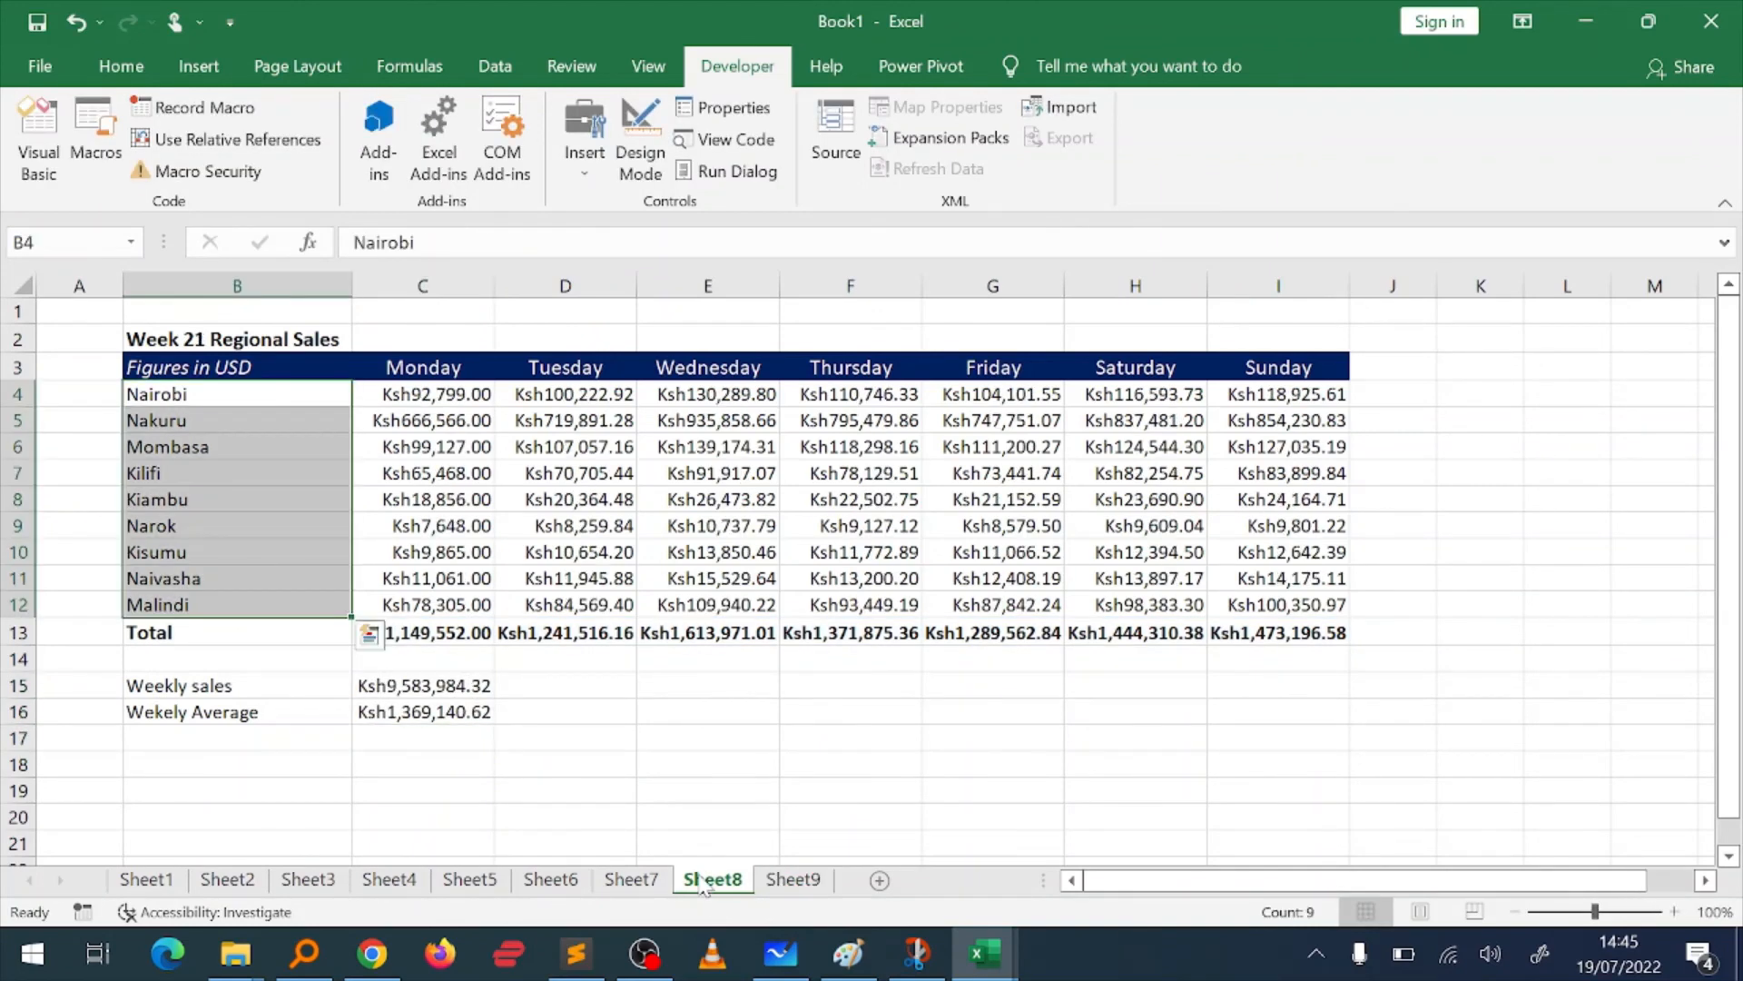
{"action": "left_click", "coordinate": [794, 880]}
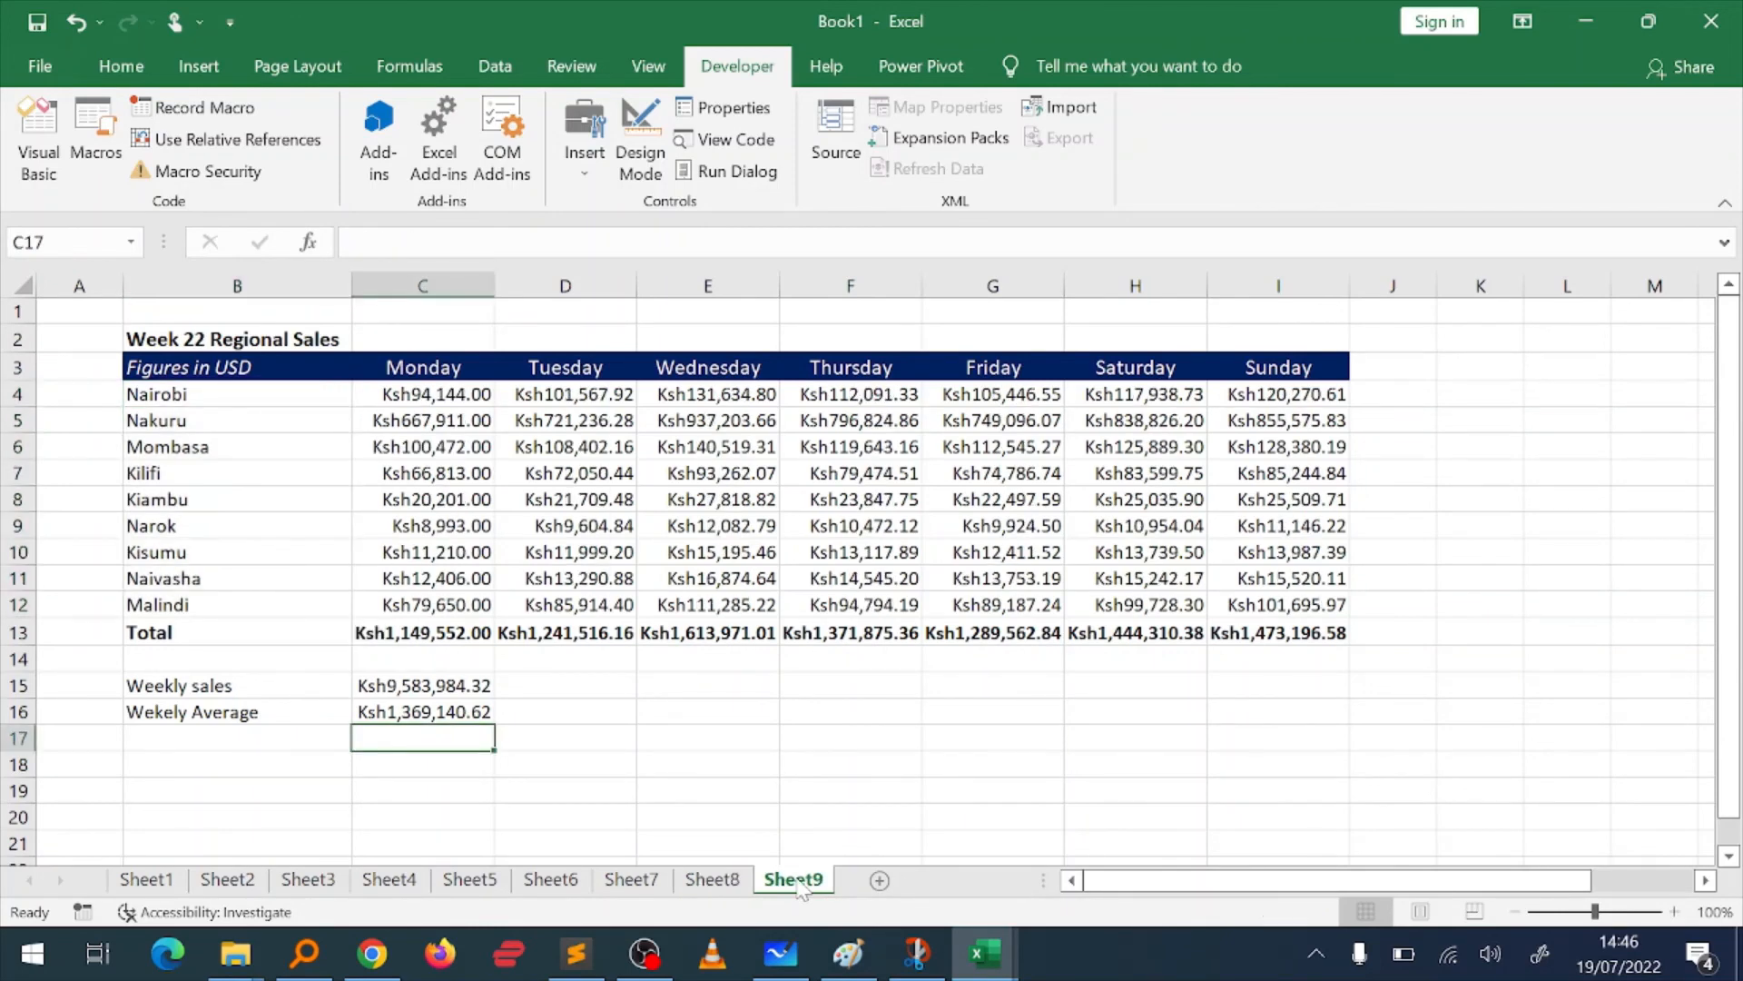
Step: Check the Monday regional sales values in column C on Sheet9 against the matching Week 21 values on Sheet8
{"action": "left_click", "coordinate": [233, 474]}
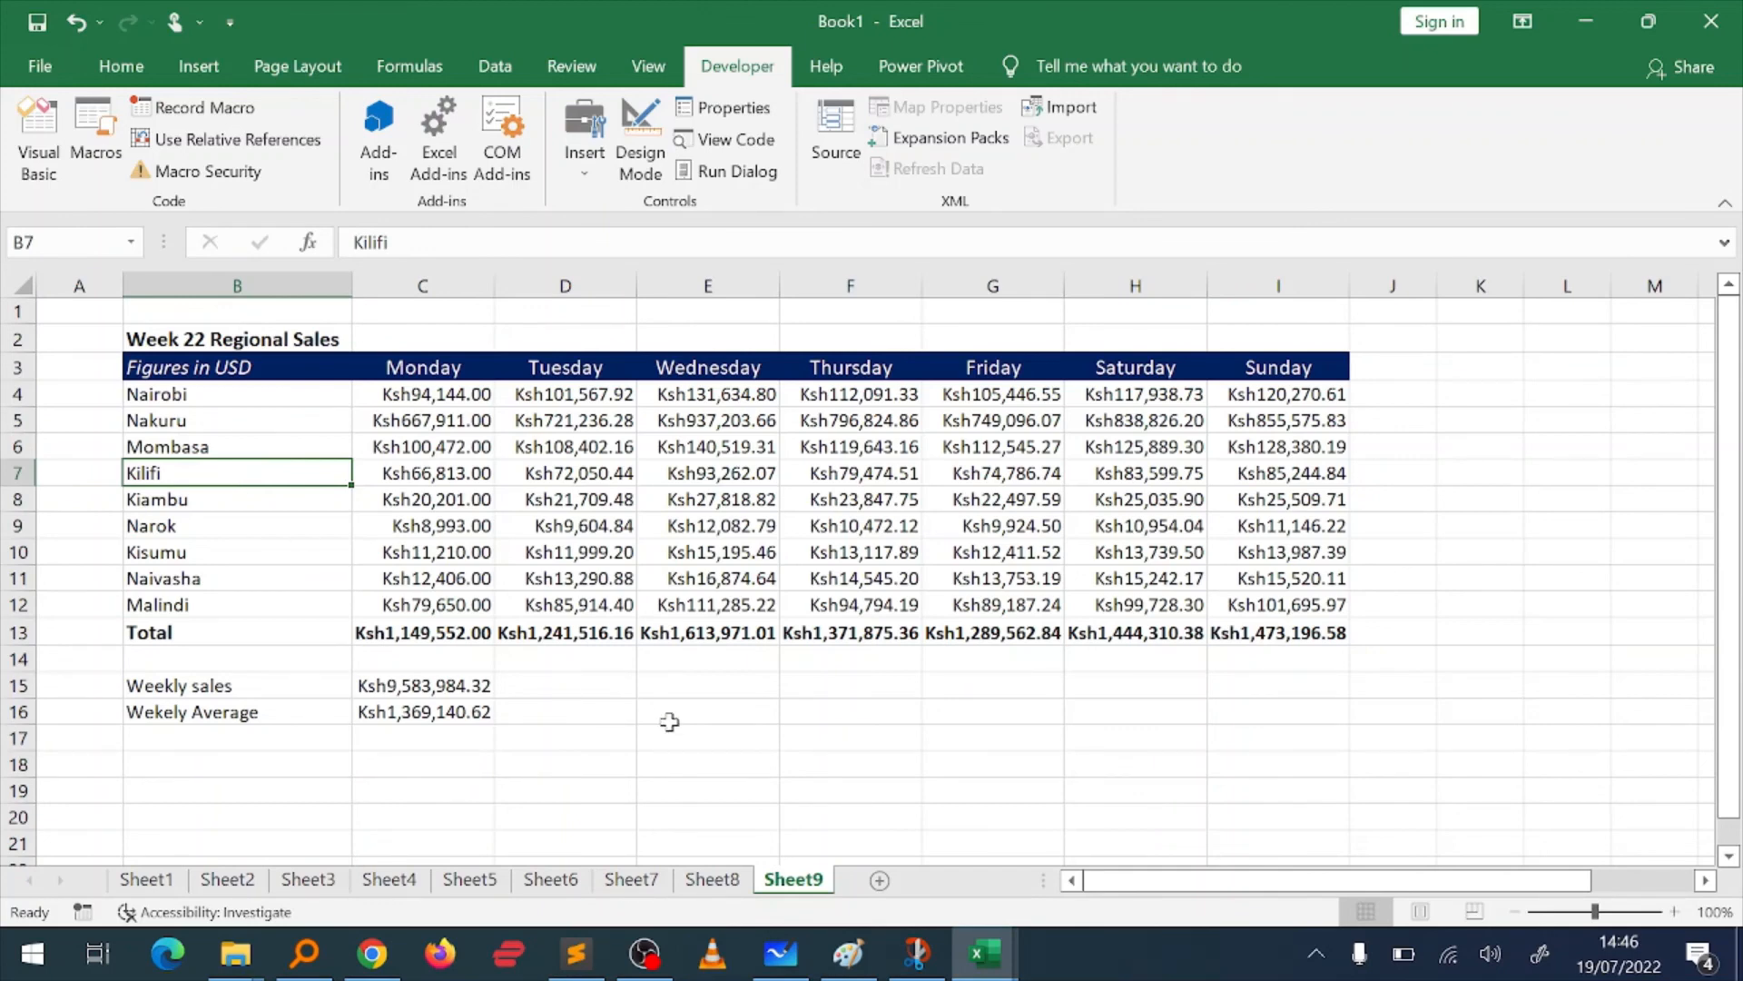
{"action": "key", "text": "Right"}
{"action": "key", "text": "Up"}
{"action": "key", "text": "Up"}
{"action": "key", "text": "Up"}
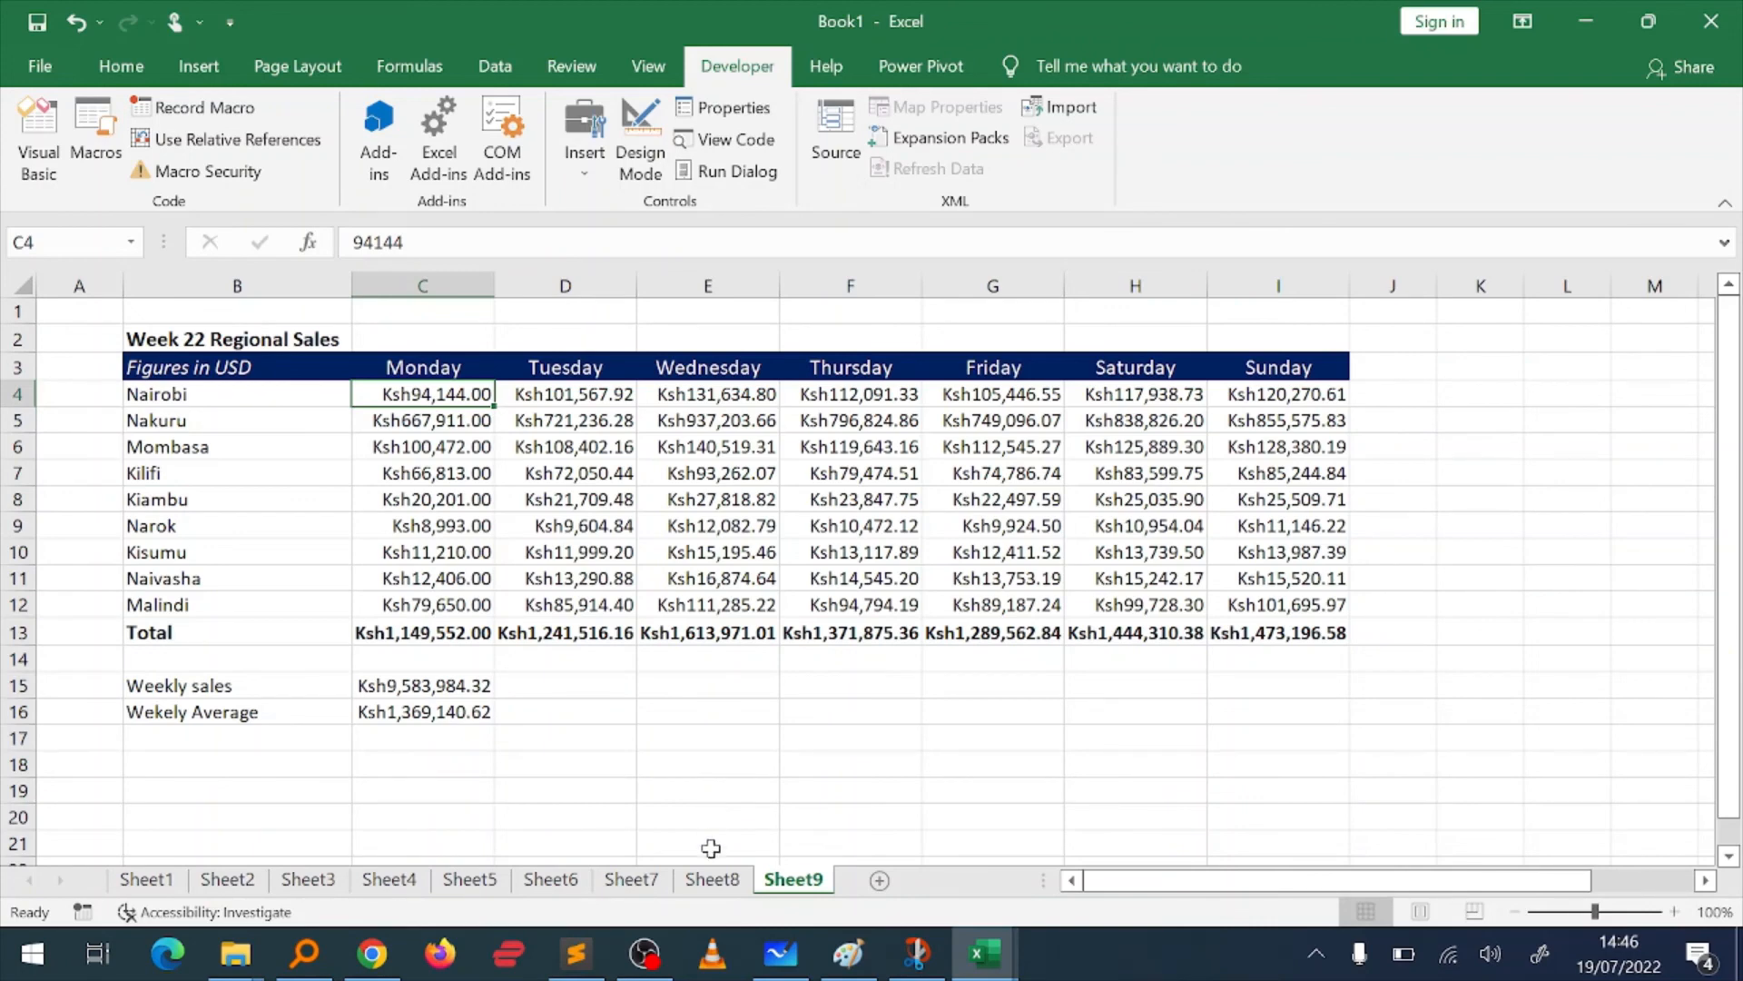
{"action": "left_click", "coordinate": [713, 879]}
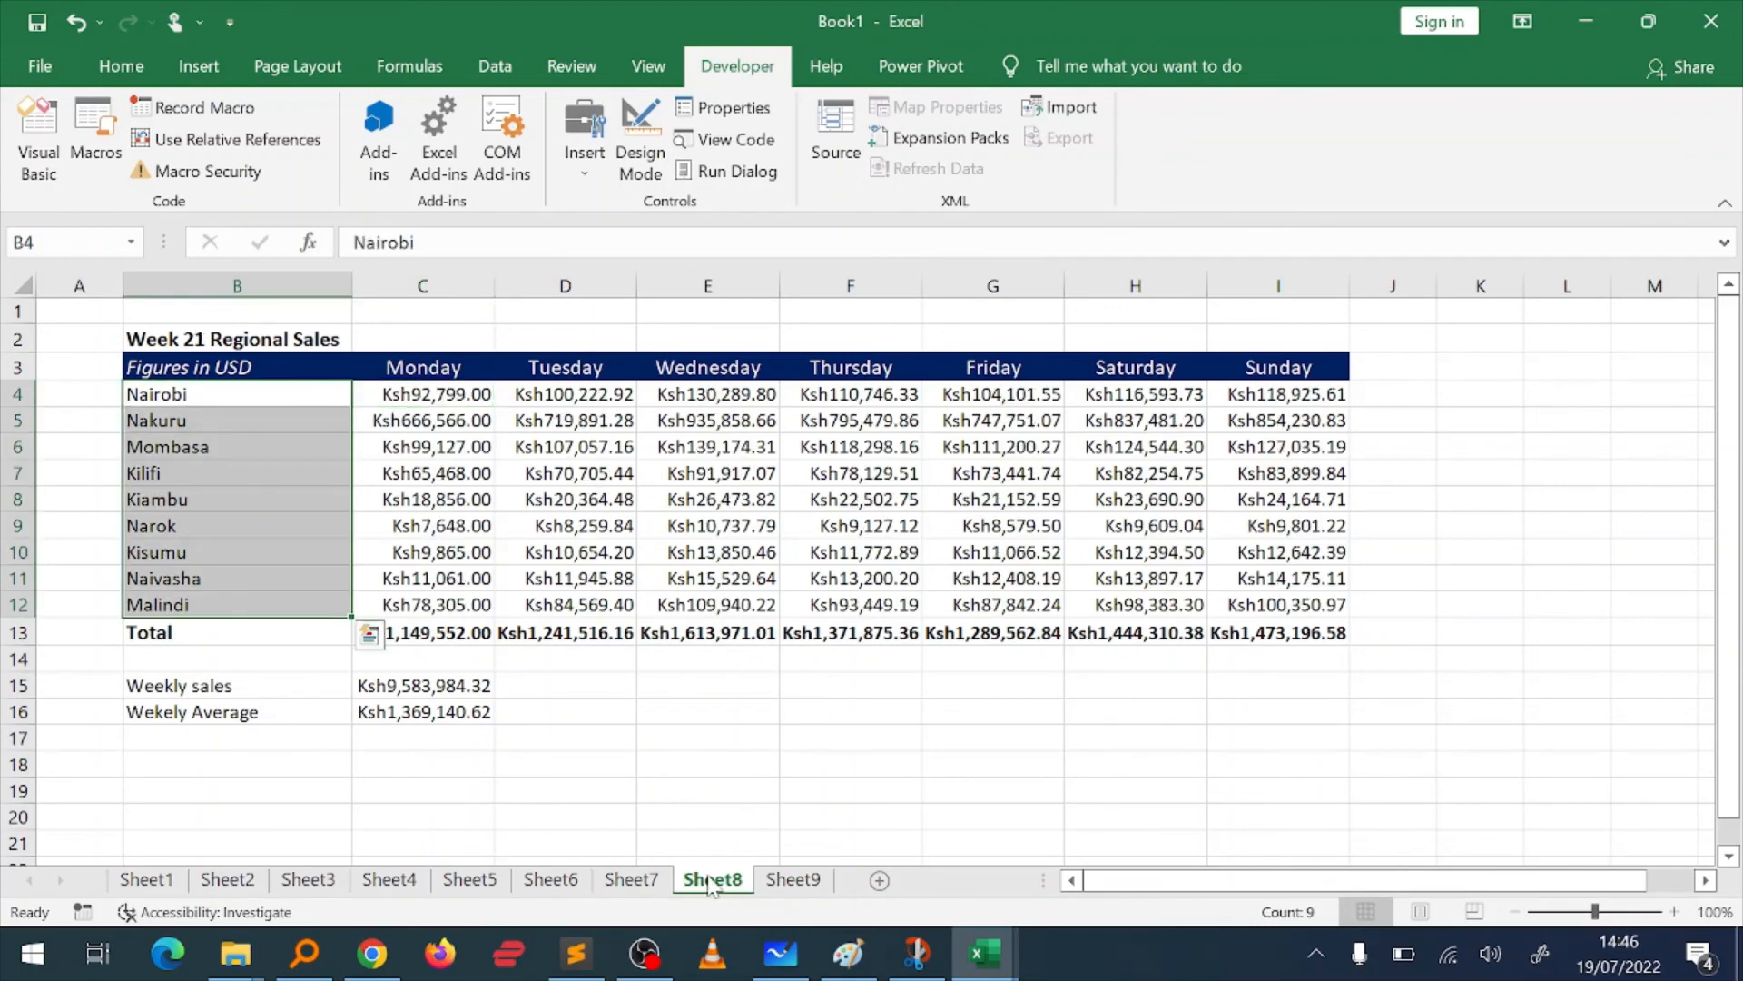
{"action": "left_click", "coordinate": [410, 522]}
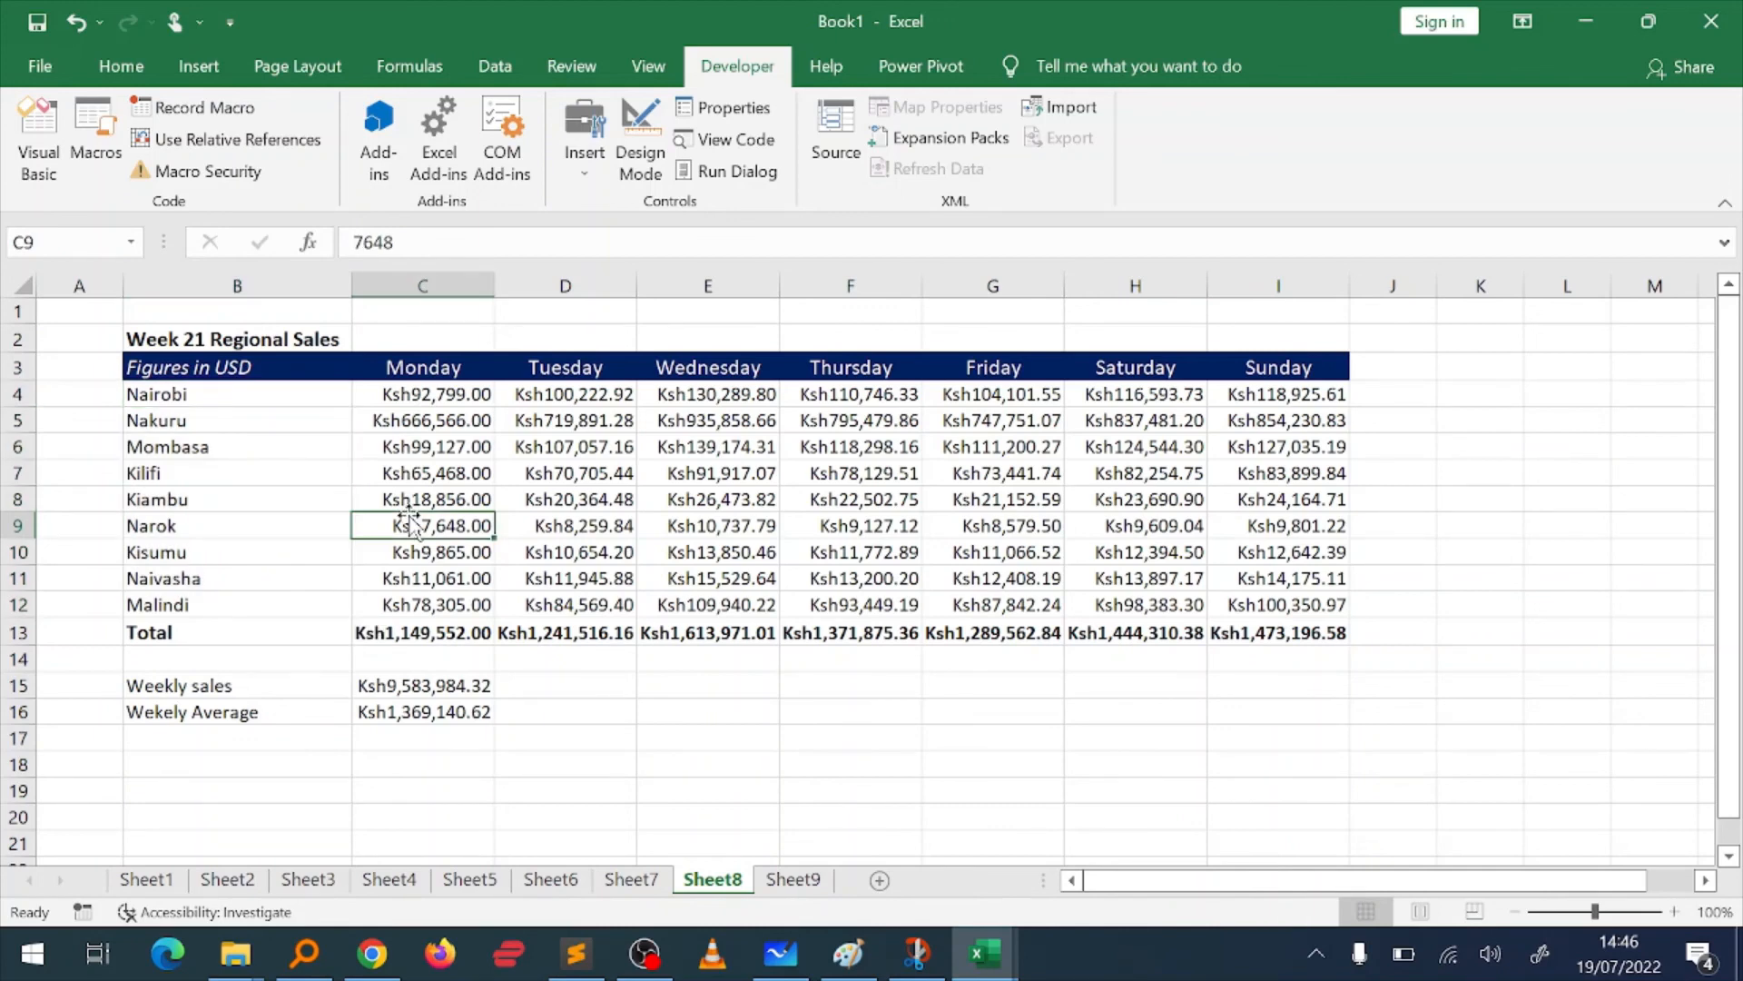